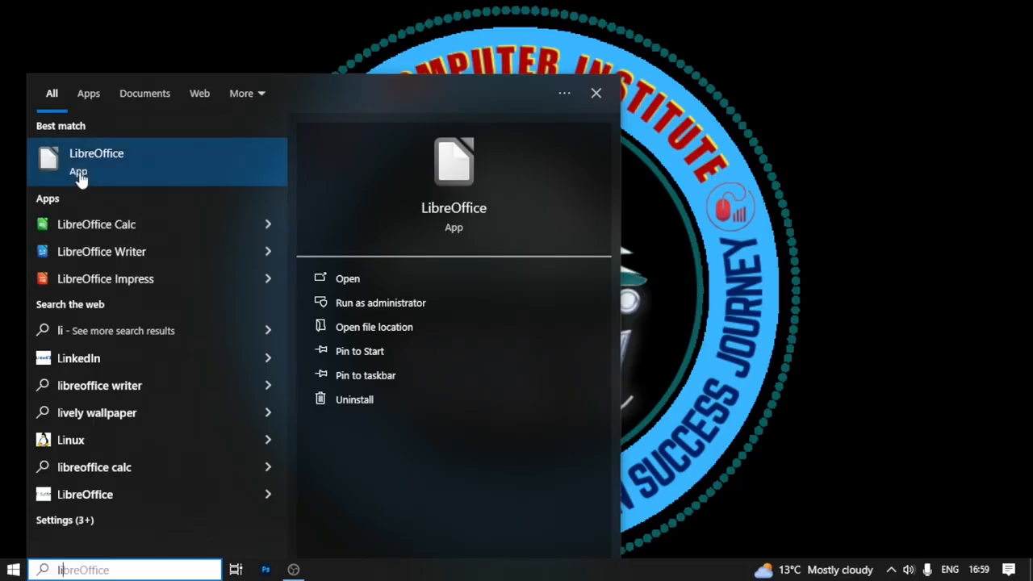
Launch LibreOffice, create a new Writer document and dismiss the Tip of the Day
click(51, 162)
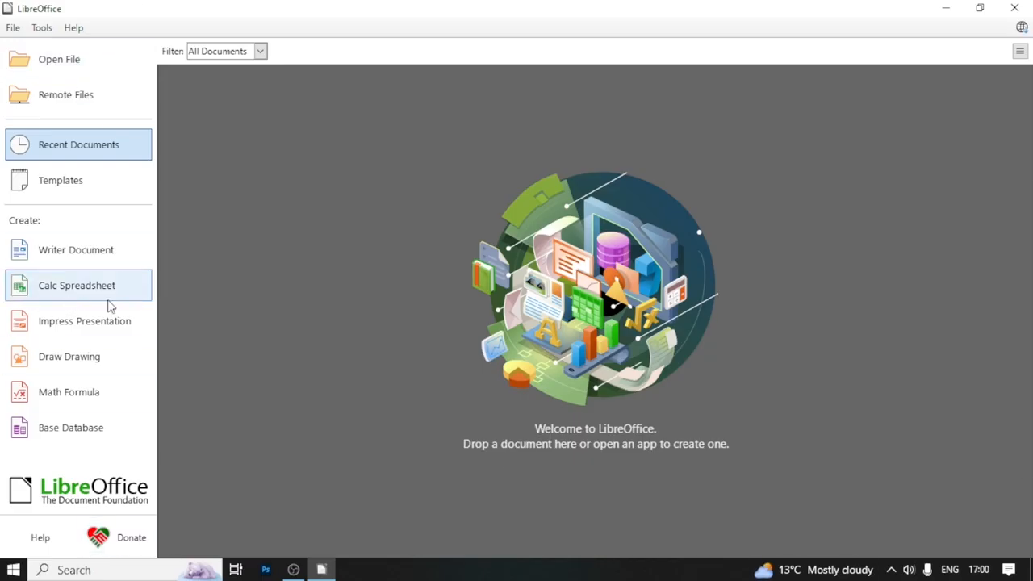
click(63, 263)
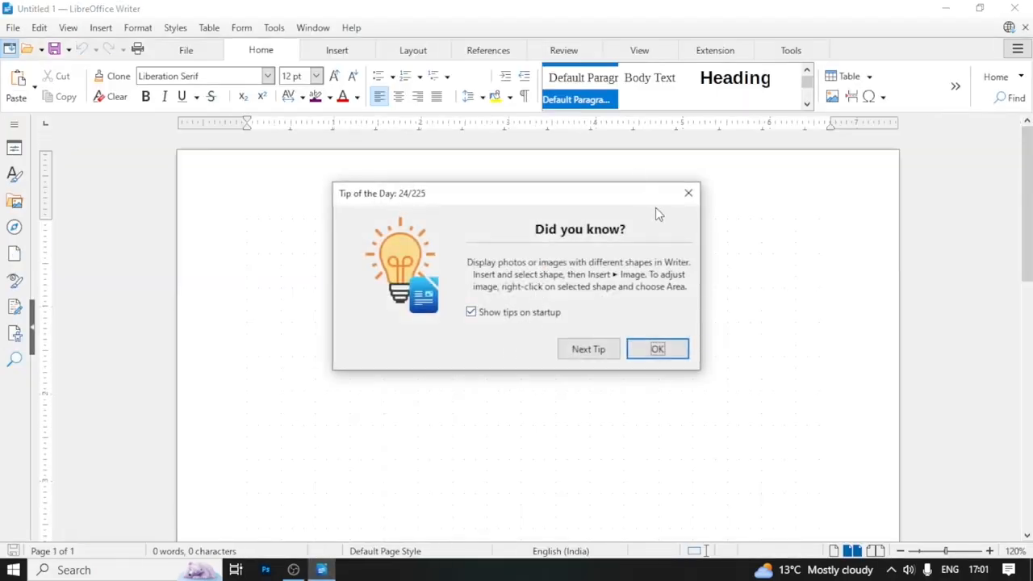
click(688, 196)
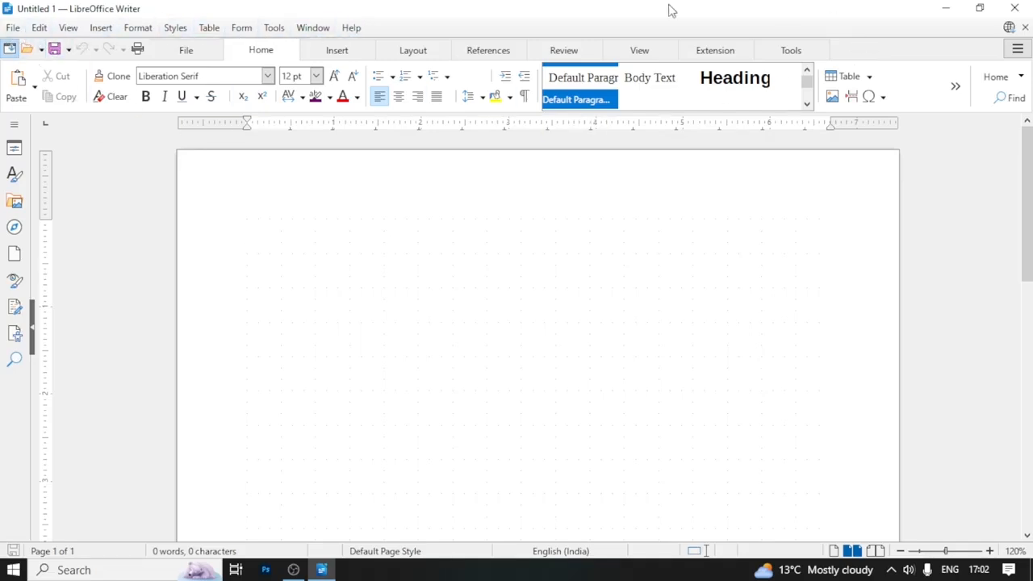
click(13, 27)
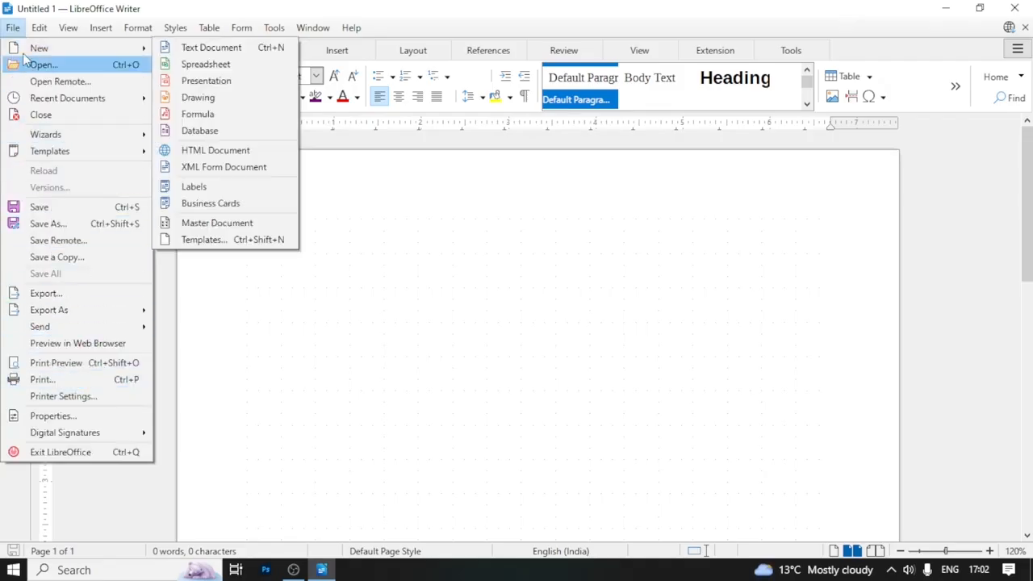
mouse_move(136, 32)
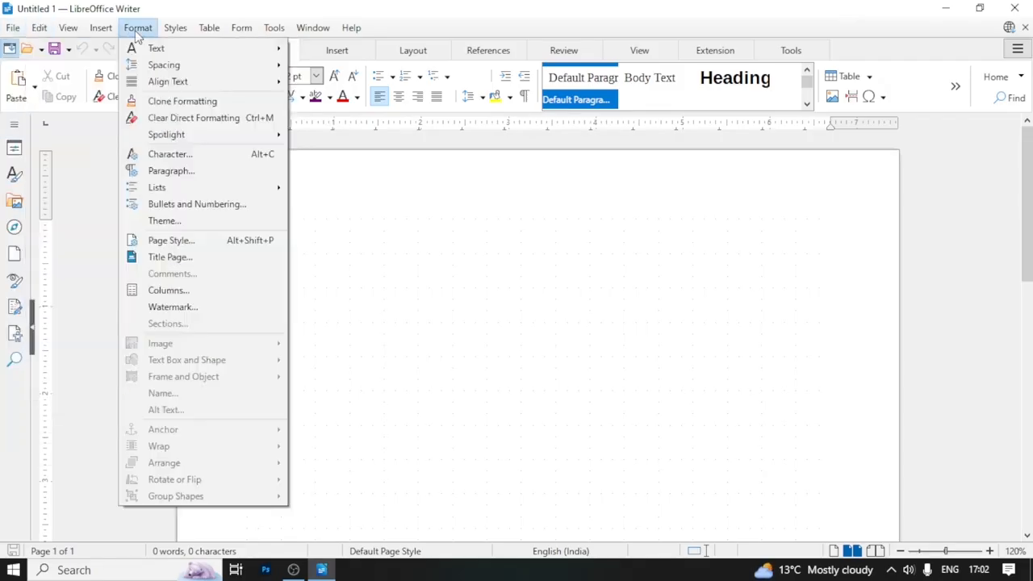
mouse_move(209, 33)
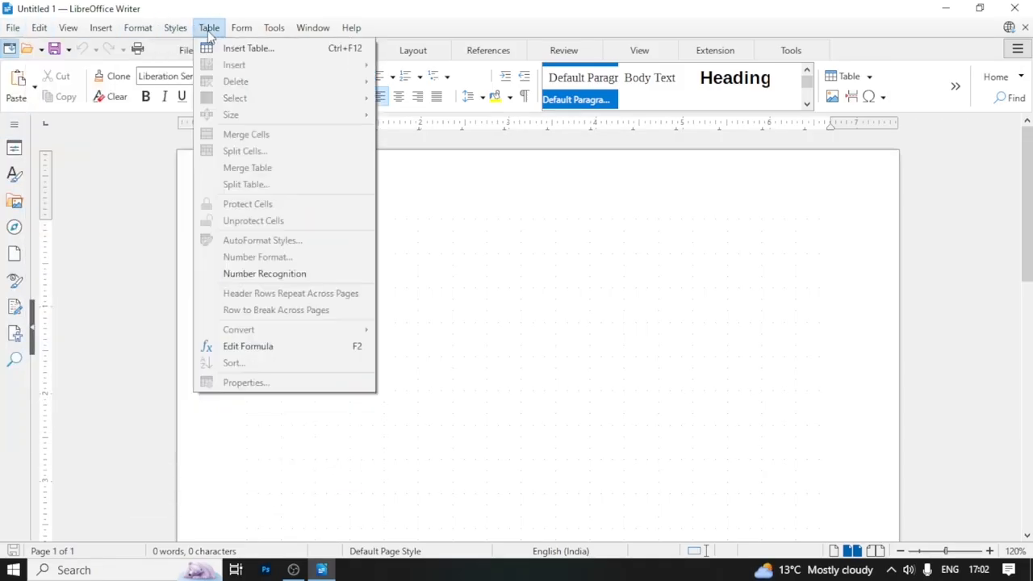
mouse_move(245, 36)
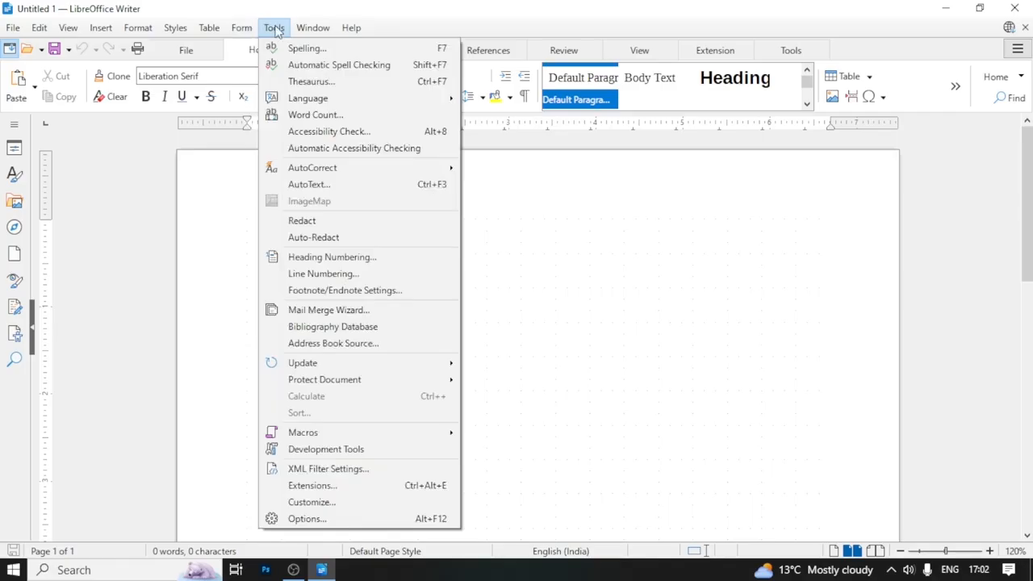
click(160, 214)
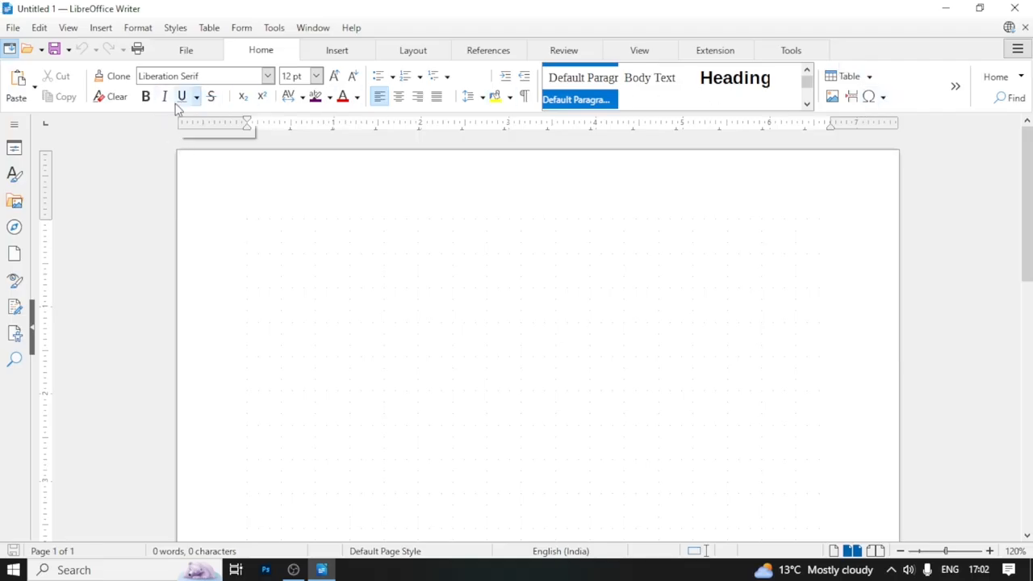
click(100, 30)
click(357, 267)
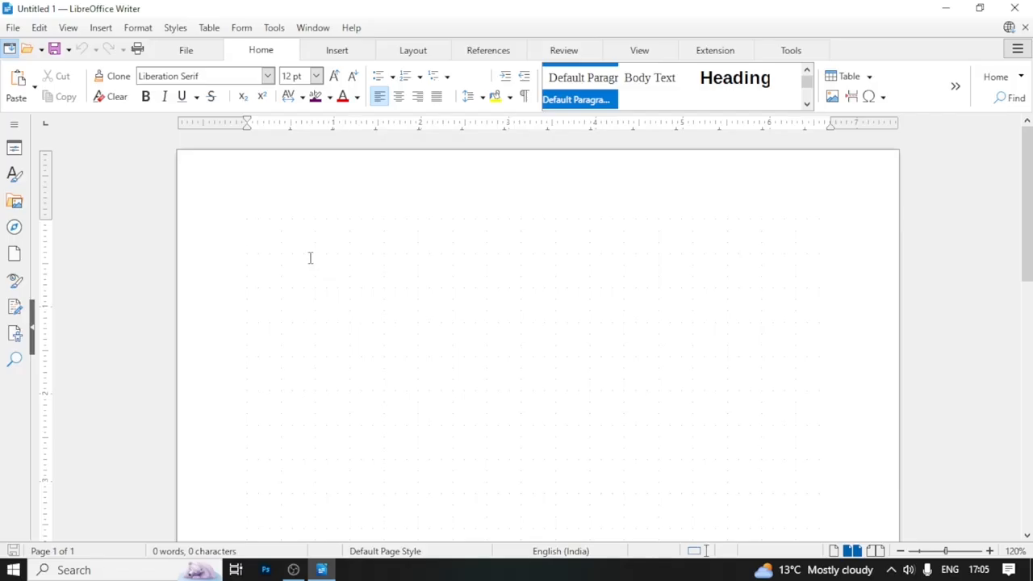
text(d)
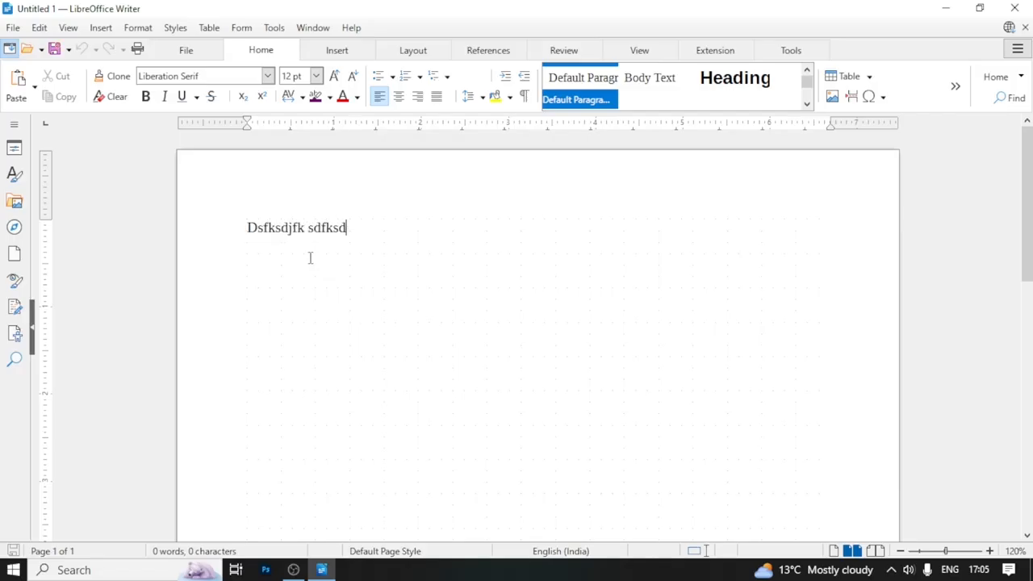
text(sfksdjfk sdfksdjfsd sdlfkj sdfk)
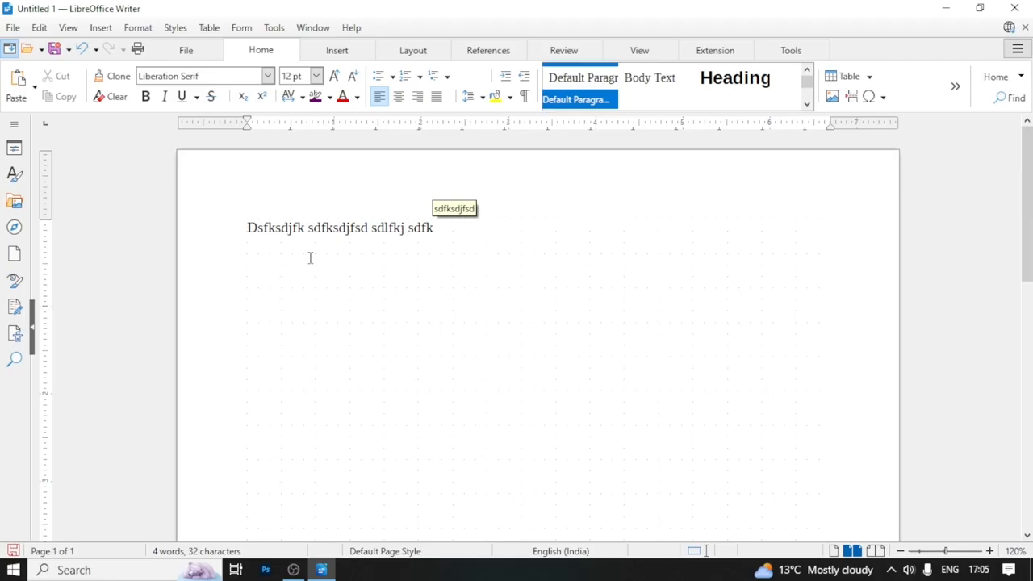
key(ctrl+a)
key(BackSpace)
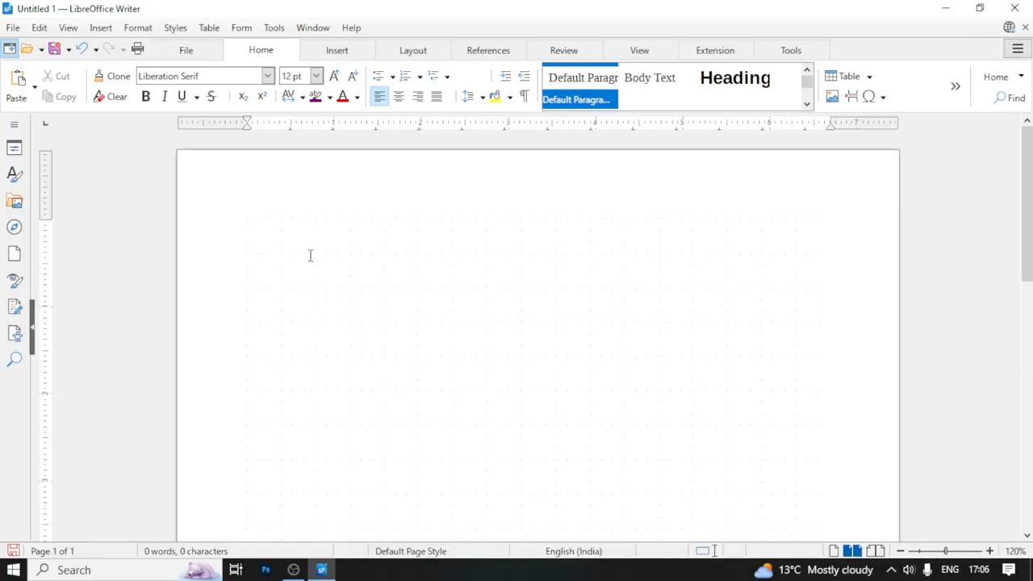
Insert the dummy text paragraph at the start of the page by expanding the AutoText shortcut "dt"
text(dt)
drag(259, 227, 247, 227)
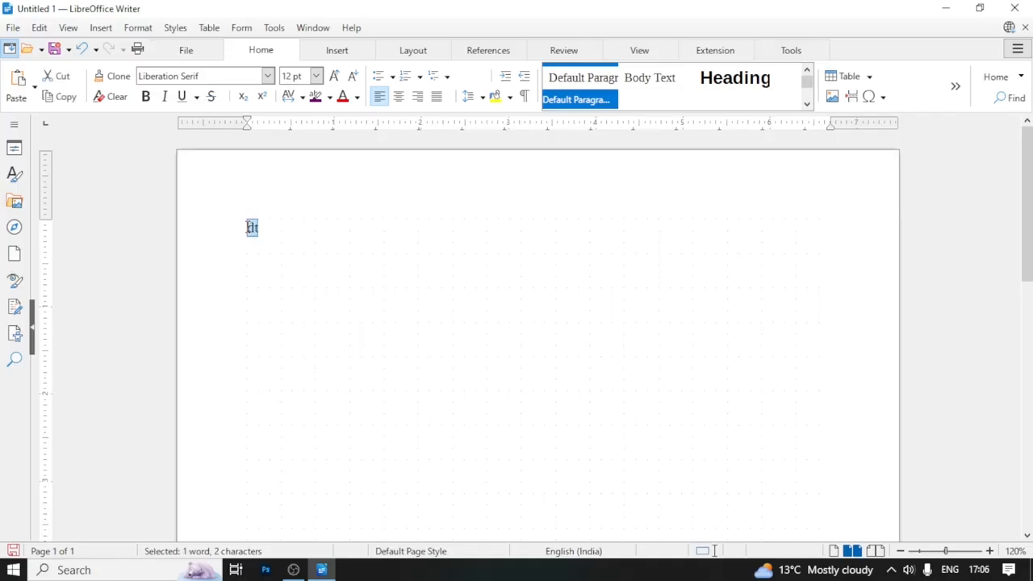
key(F3)
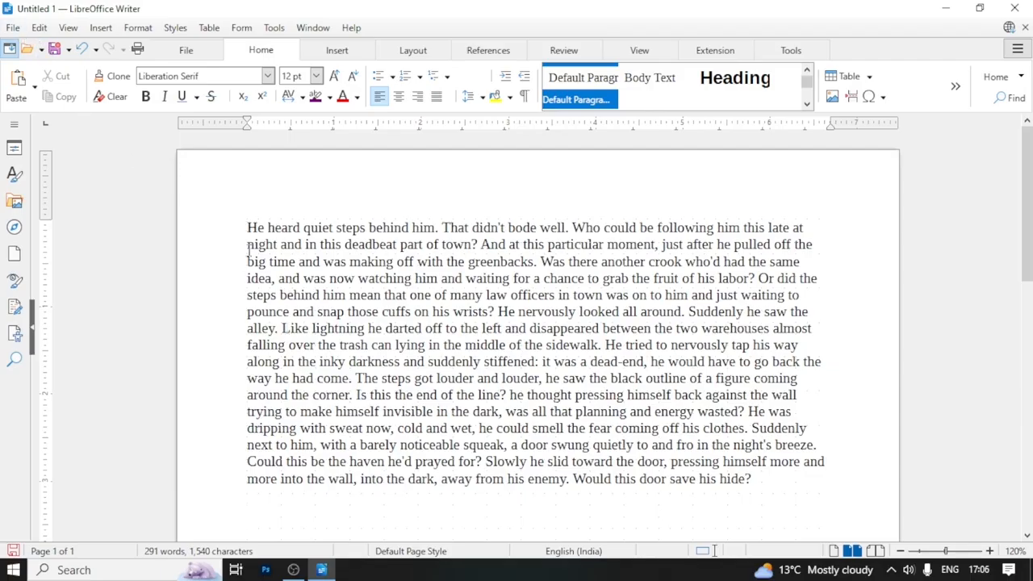
key(ctrl+a)
drag(245, 184, 752, 440)
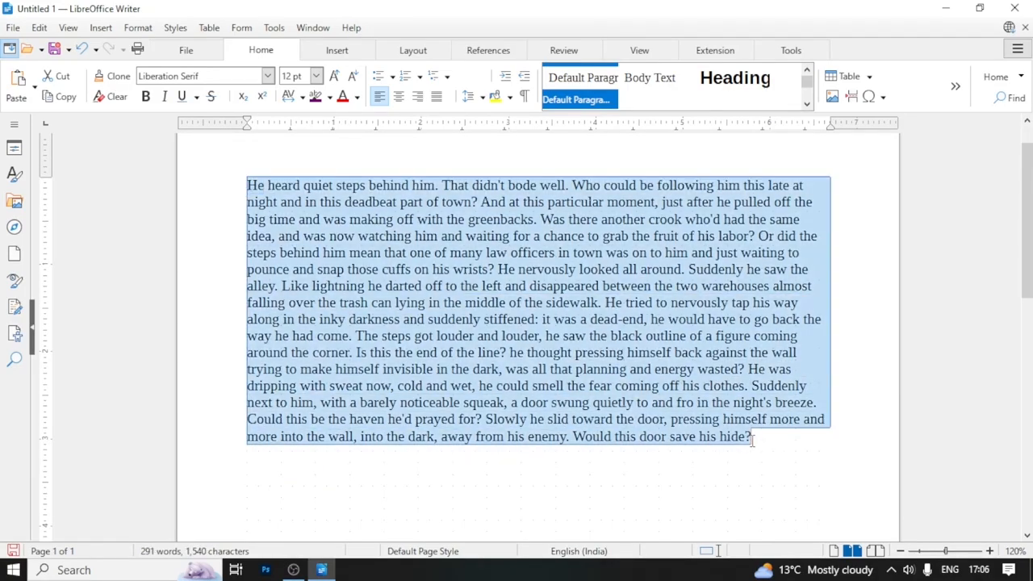
click(331, 304)
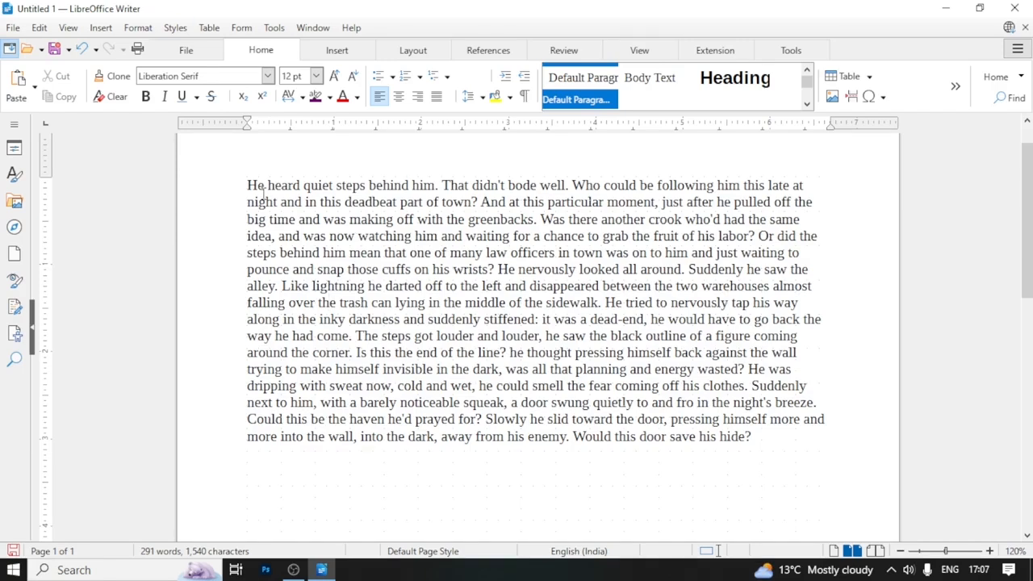
key(ctrl+shift+p)
drag(247, 187, 721, 497)
click(721, 498)
click(595, 352)
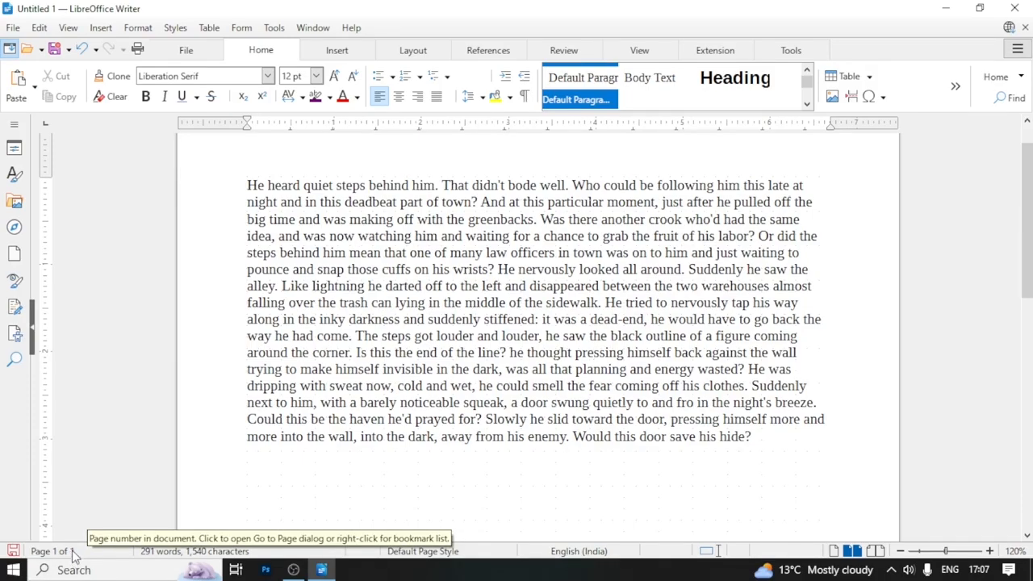
Check the word and character counts for the whole document, and again with the entire paragraph selected
click(167, 554)
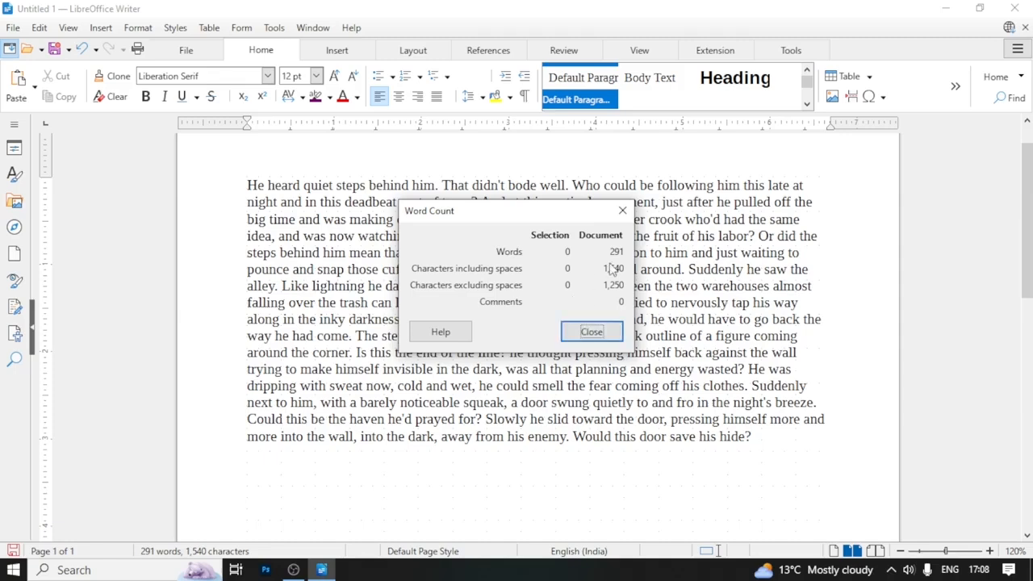
click(623, 212)
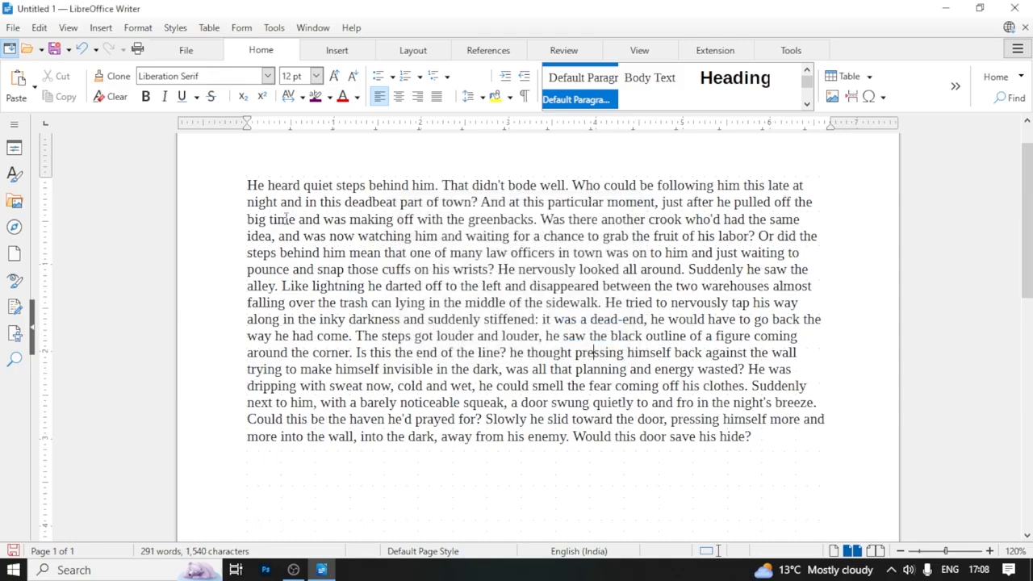
drag(248, 186, 758, 450)
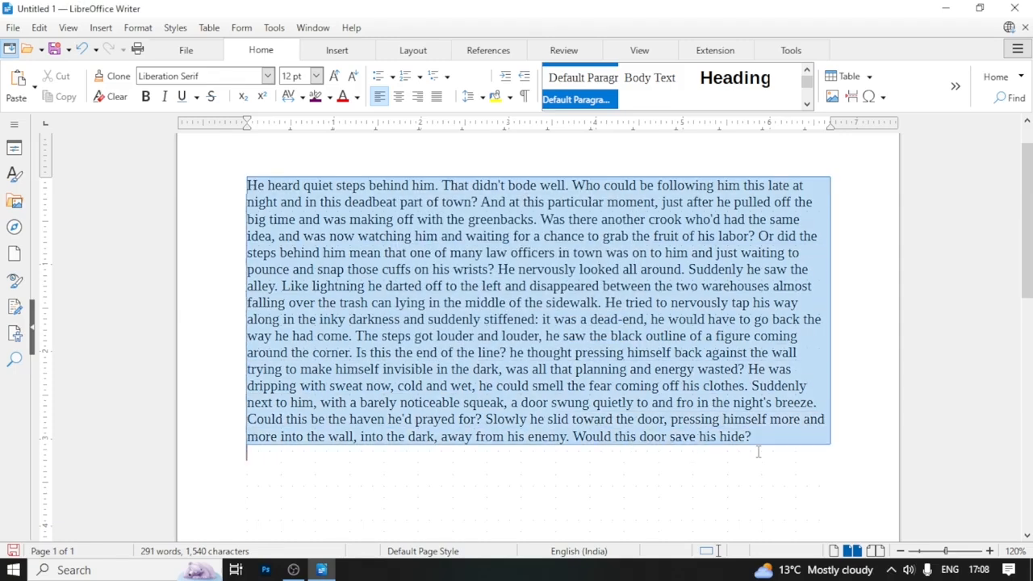
click(203, 553)
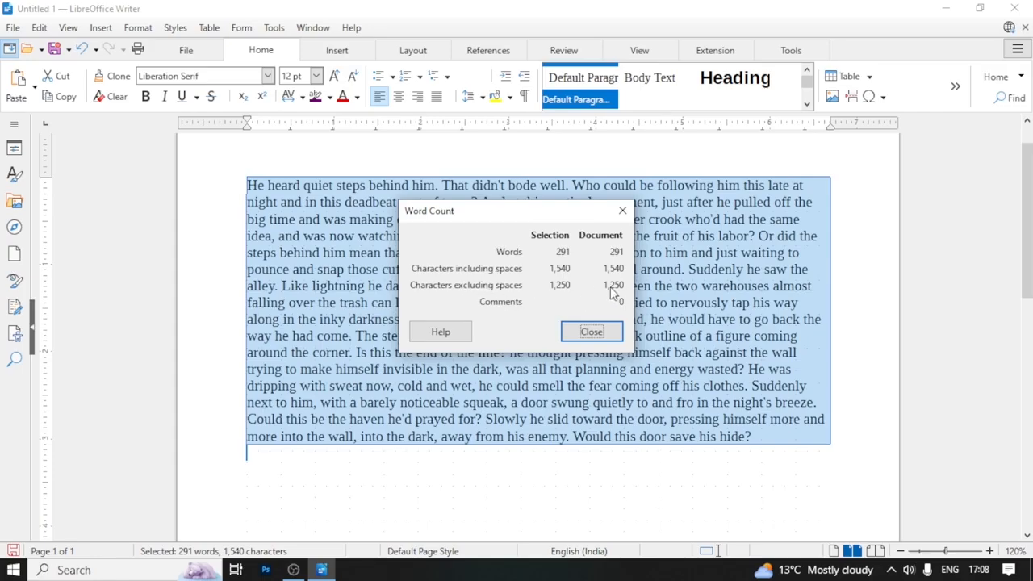
click(592, 332)
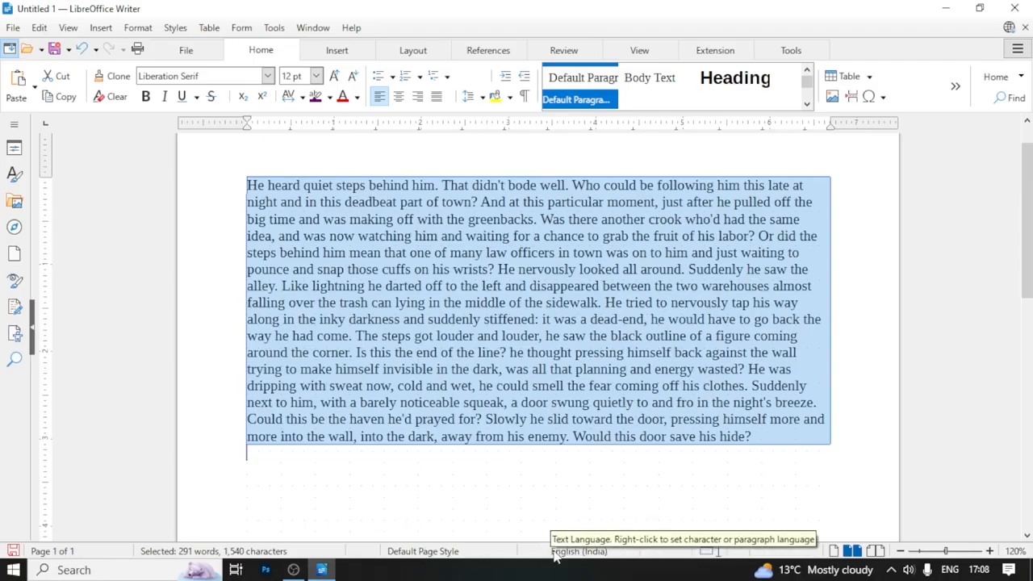
click(421, 493)
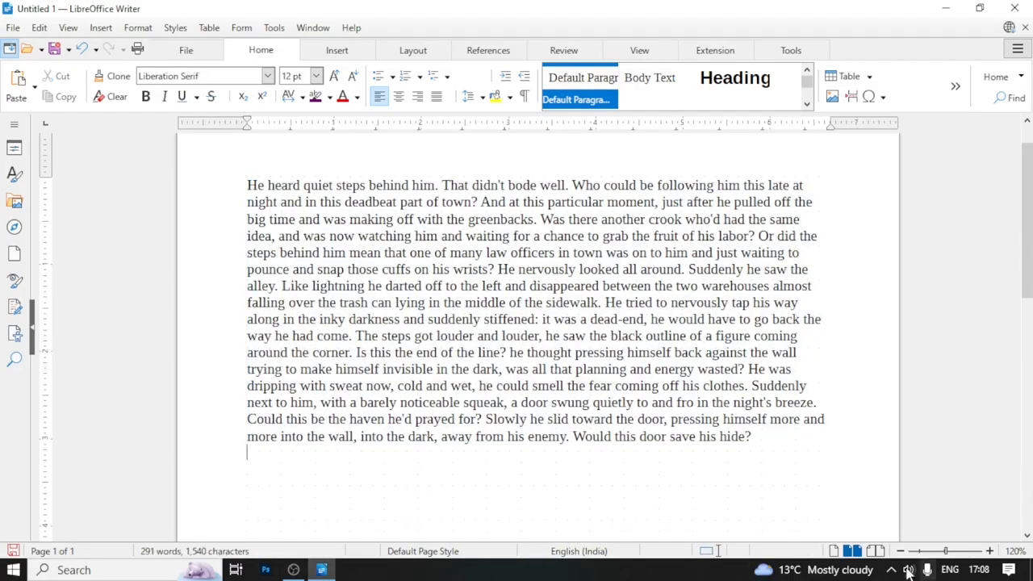
Insert page breaks below the paragraph until the document has four pages
click(852, 552)
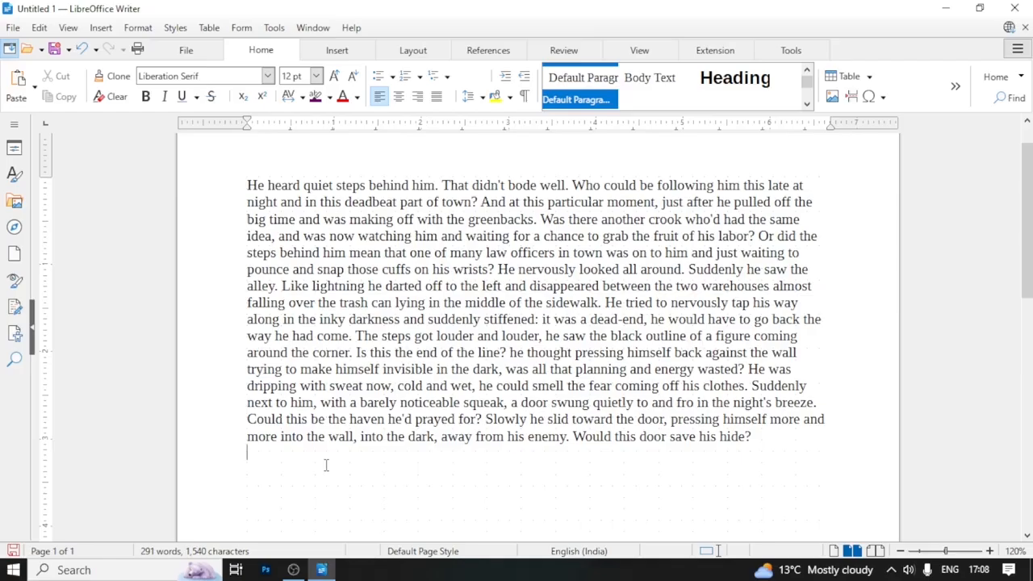
key(ctrl+Return)
key(ctrl+Return)
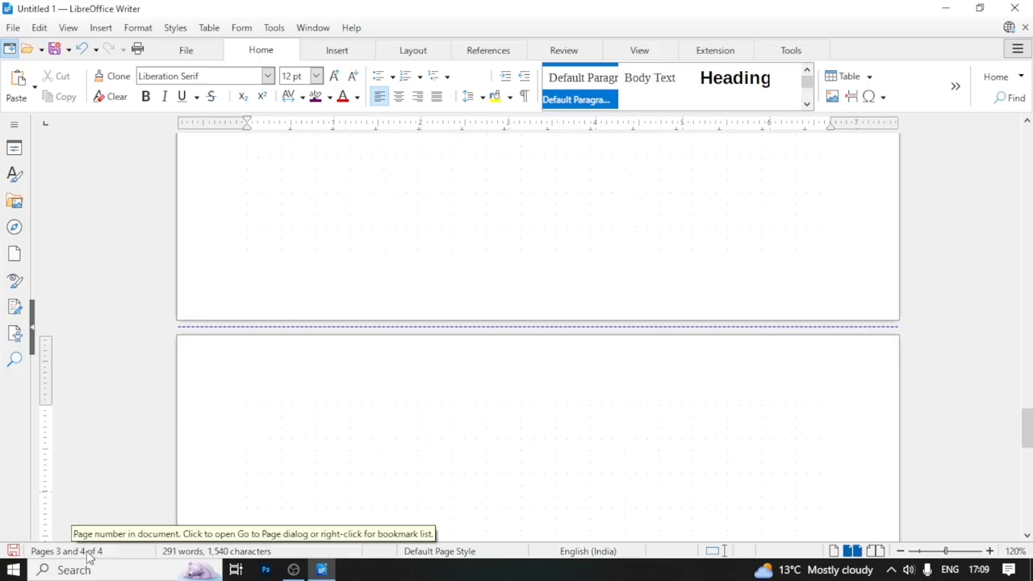
Switch to multiple-page view and adjust the zoom so all four pages are shown side by side
click(855, 551)
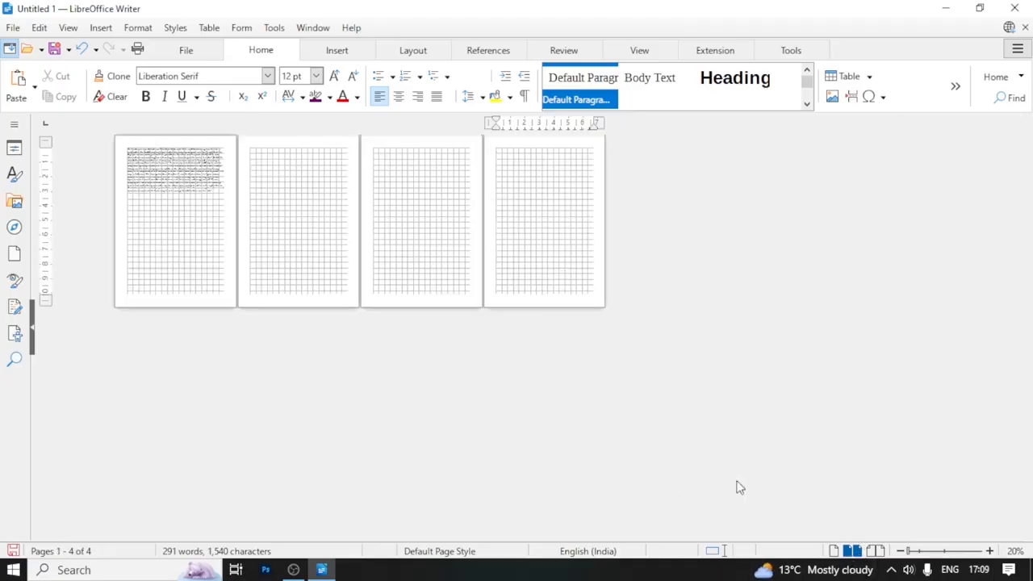
scroll(412, 334, up, 4)
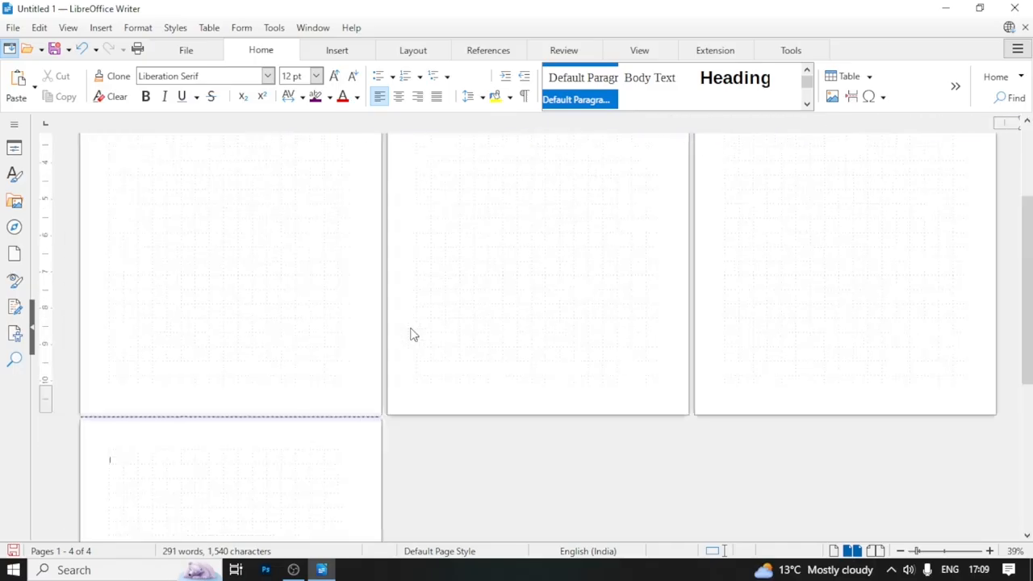
scroll(412, 334, up, 2)
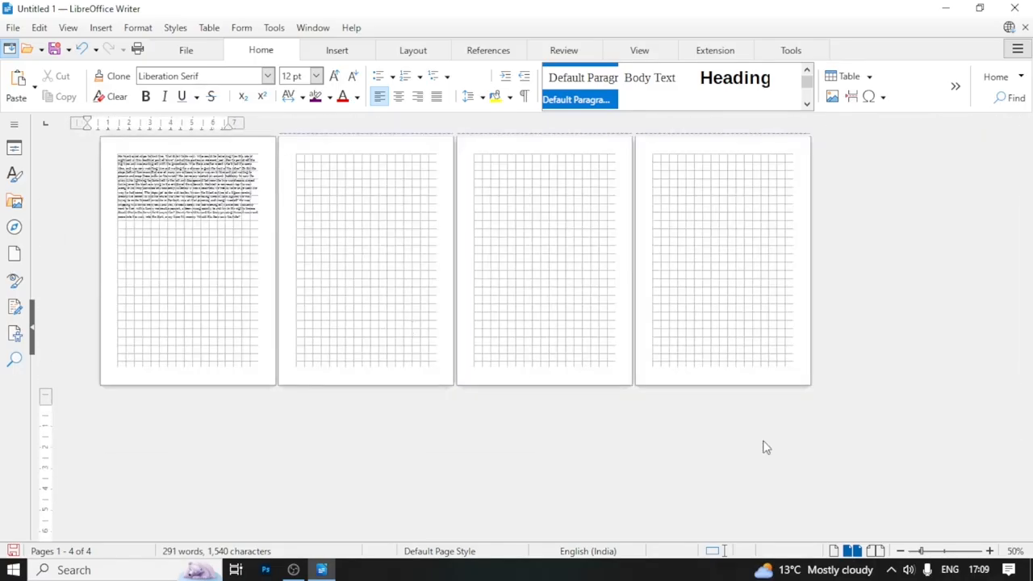
Switch the document to single-page view and look through its pages, ending at the first page
click(837, 551)
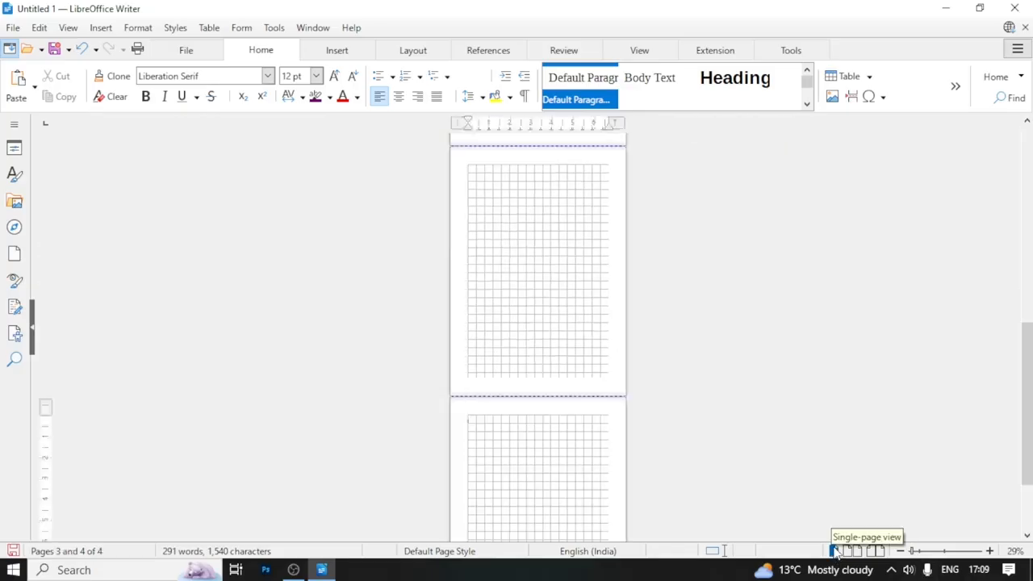
scroll(694, 444, down, 6)
scroll(692, 440, up, 2)
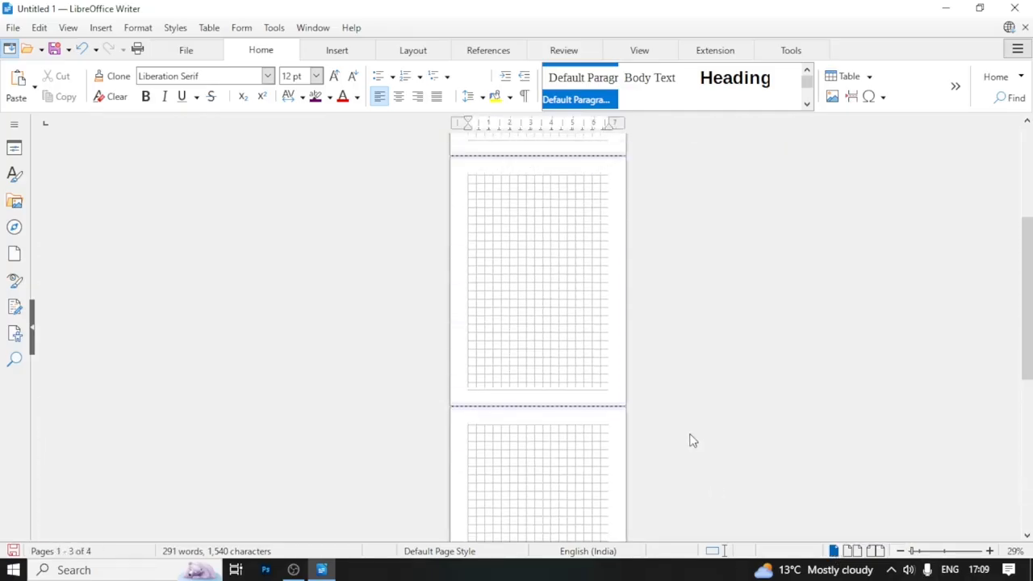
scroll(517, 259, up, 5)
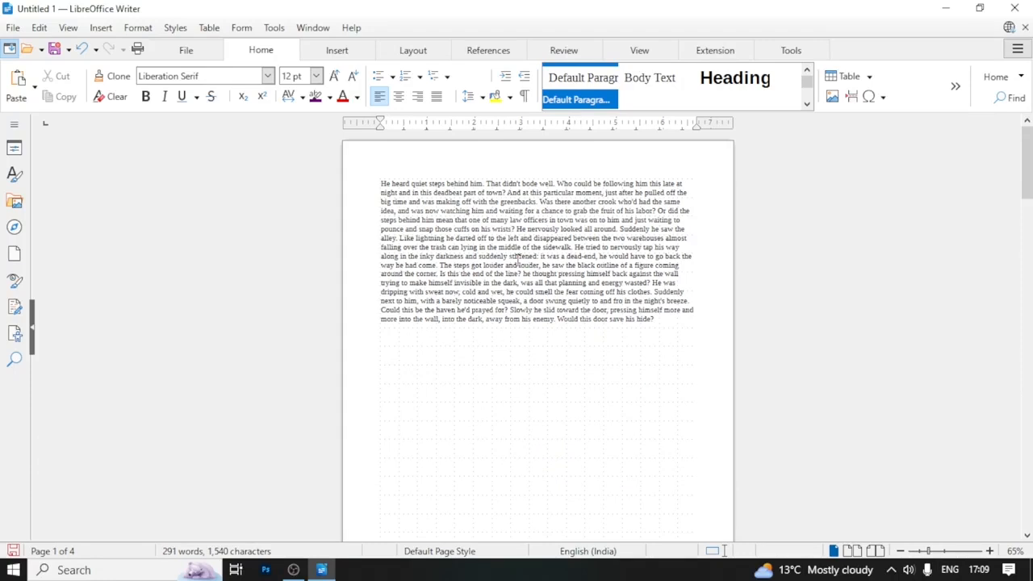
Zoom the document out step by step to 20%
click(902, 550)
click(902, 550)
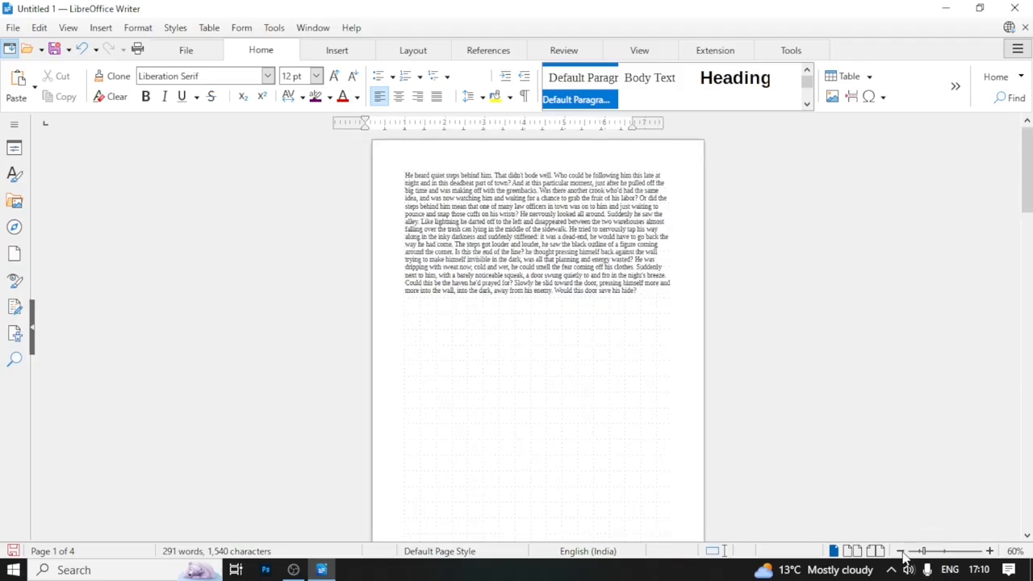
click(903, 551)
click(902, 550)
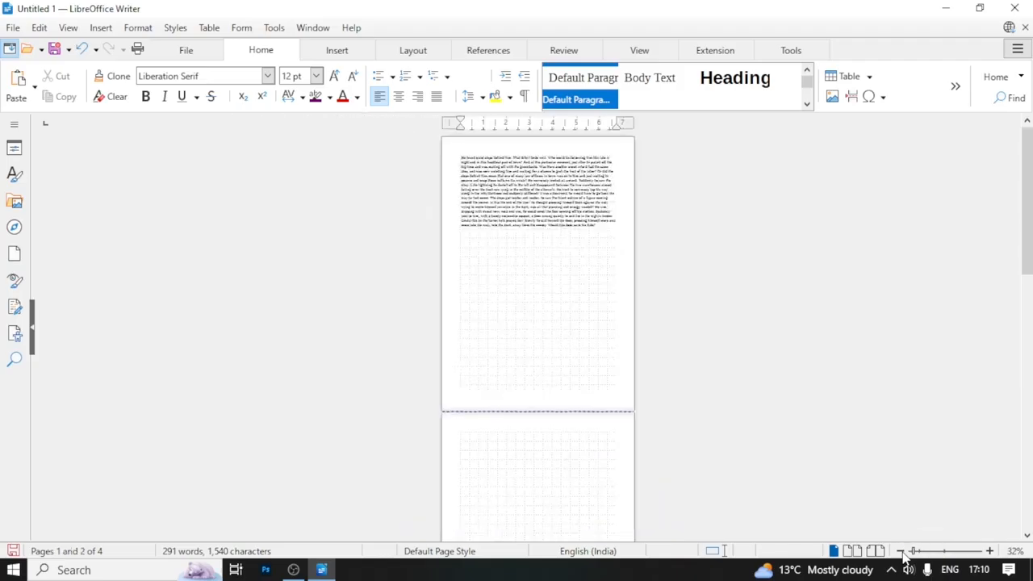
click(902, 551)
click(902, 550)
click(907, 553)
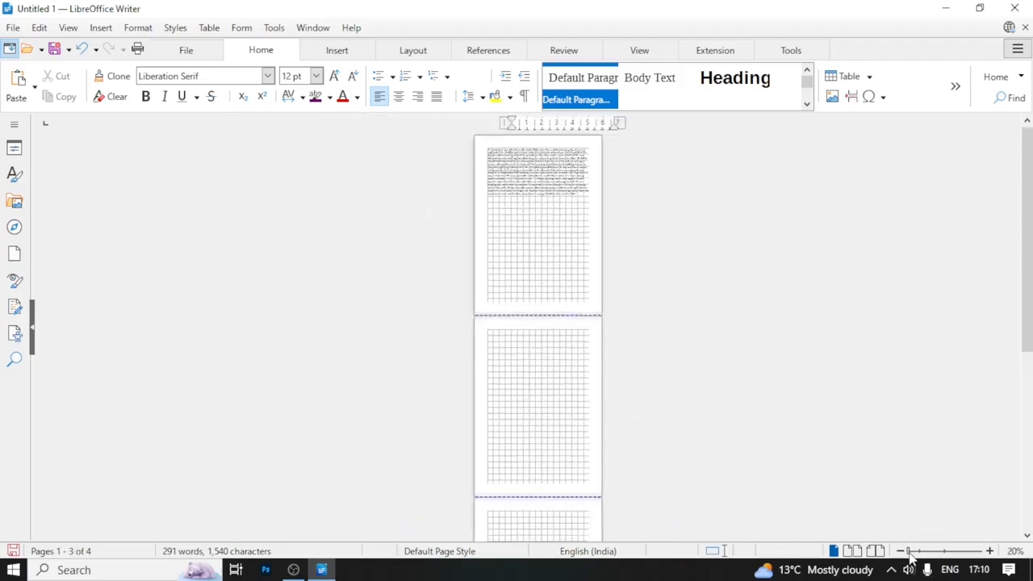
click(905, 552)
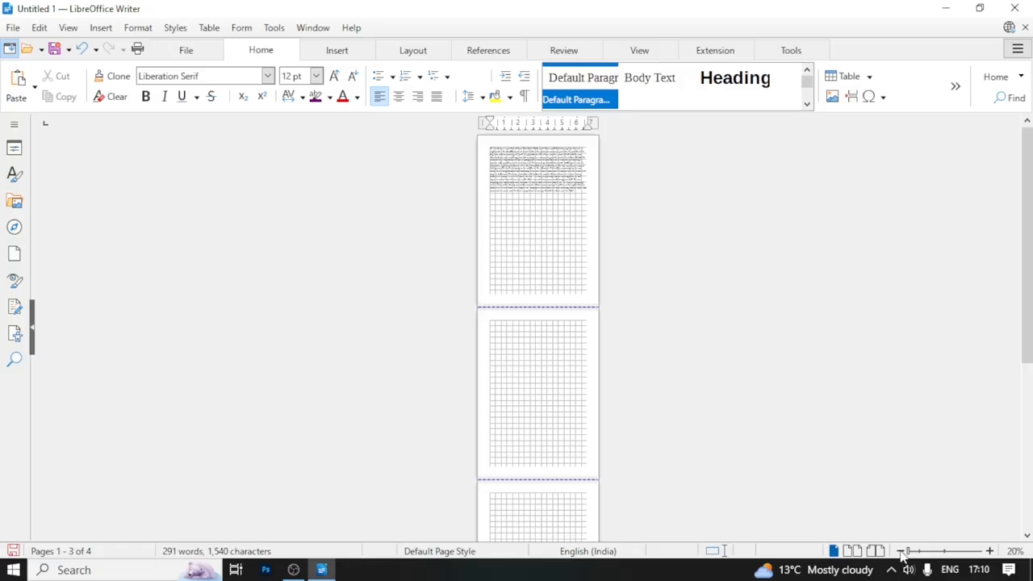
Zoom the document in to 599% and bring it back to 100% at the first page
click(988, 552)
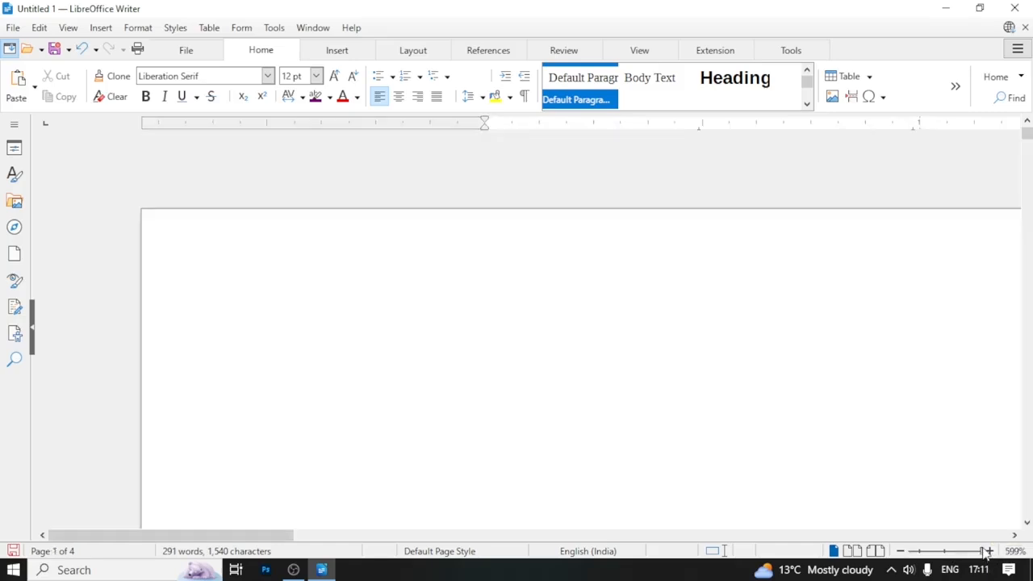
scroll(886, 477, down, 6)
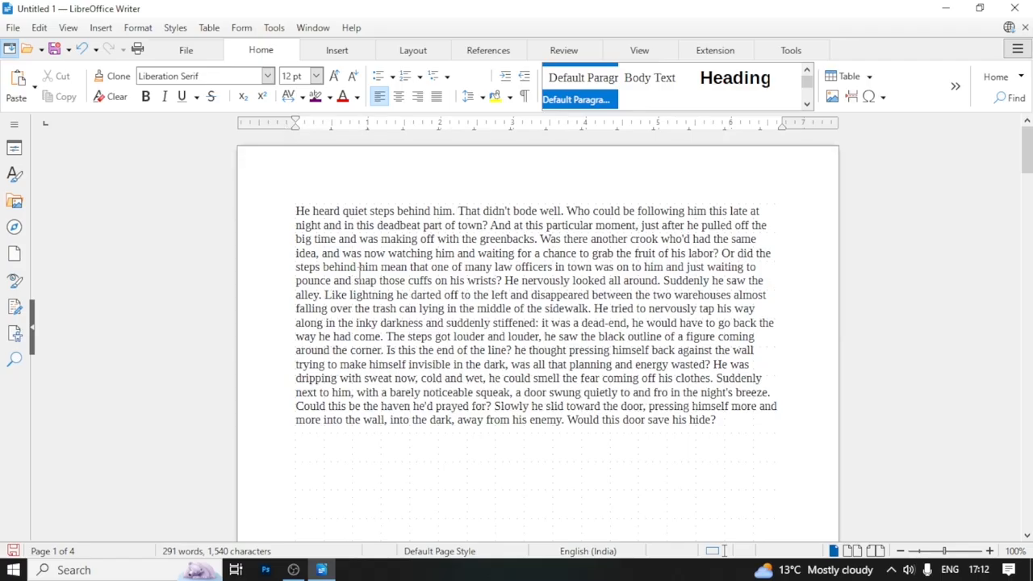
Show the vertical ruler and adjust the left and right page margins with the horizontal ruler
mouse_move(298, 123)
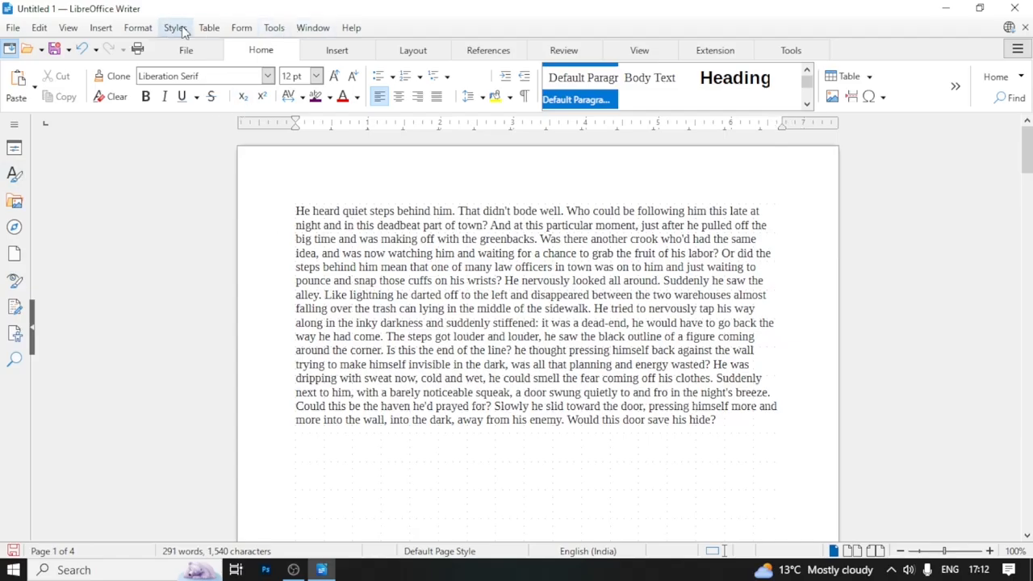
click(68, 29)
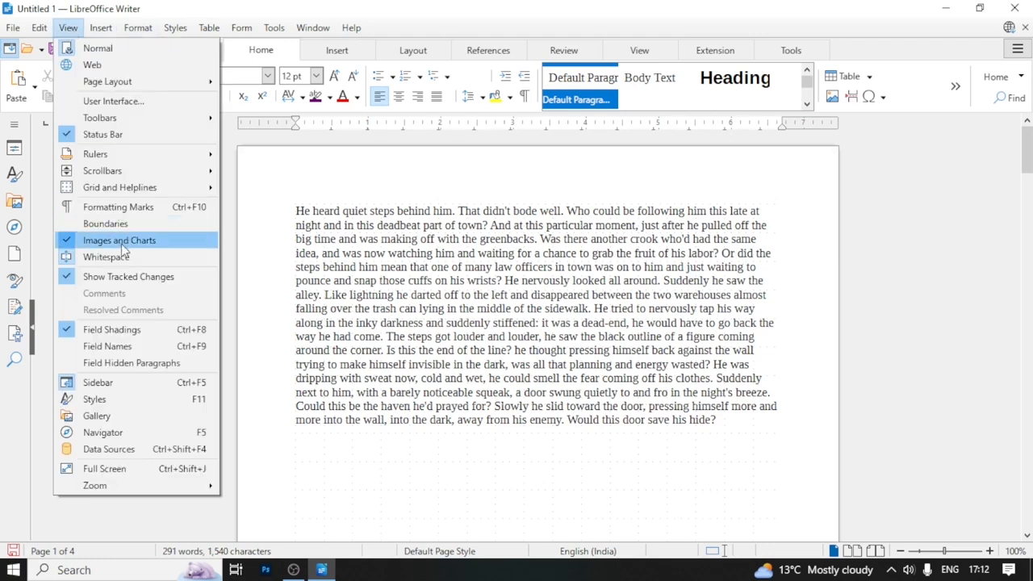
click(421, 226)
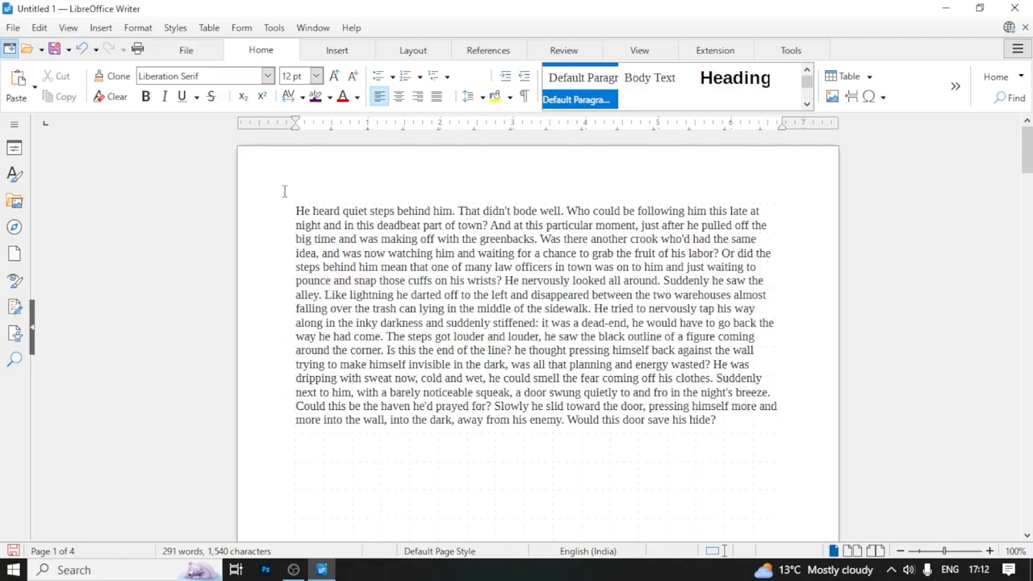
drag(296, 123, 267, 124)
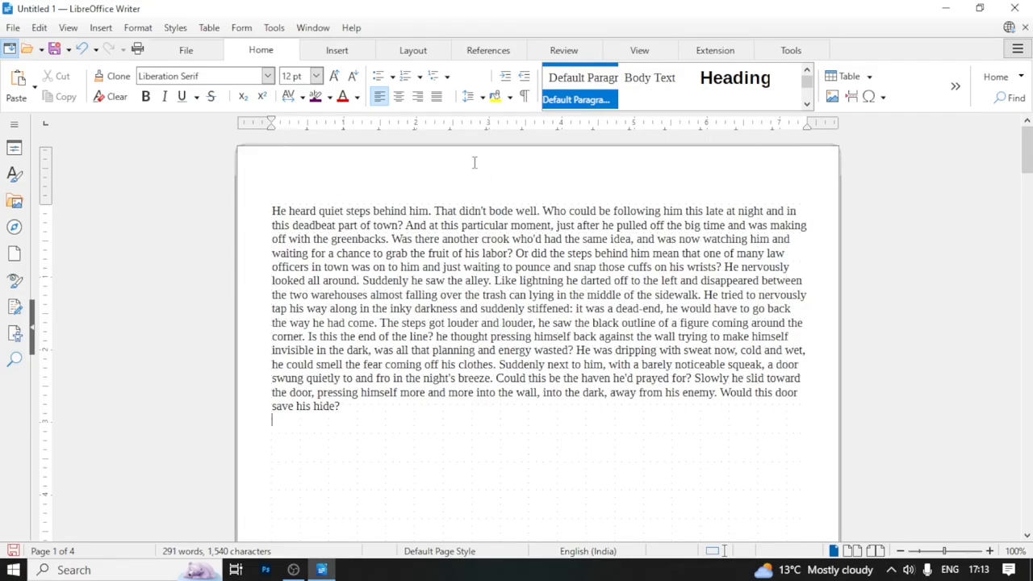
drag(271, 122, 289, 122)
drag(808, 122, 776, 121)
drag(769, 120, 770, 120)
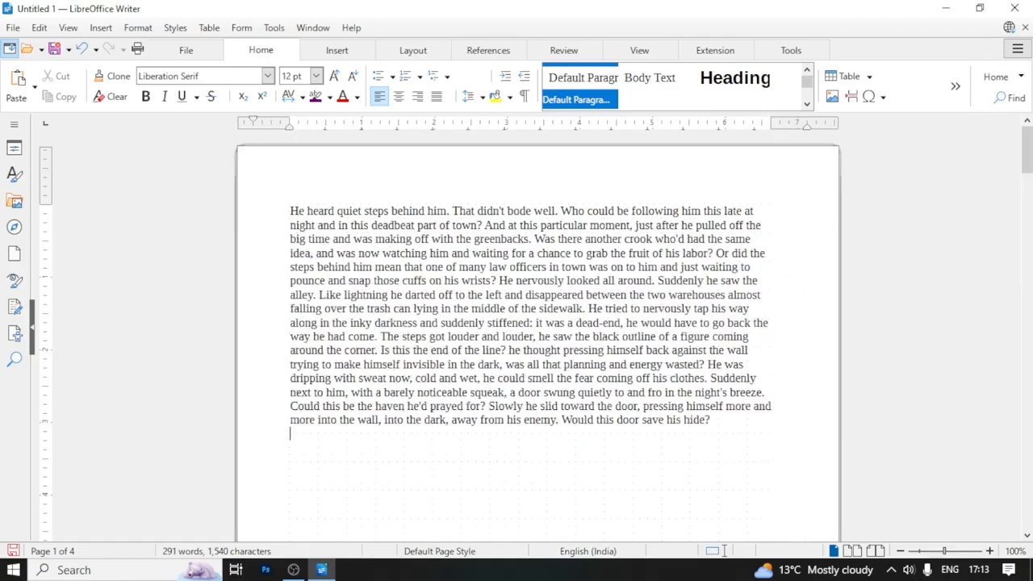
Scroll down through the document to its last pages and back up to page 3
scroll(840, 298, down, 4)
scroll(1026, 298, down, 20)
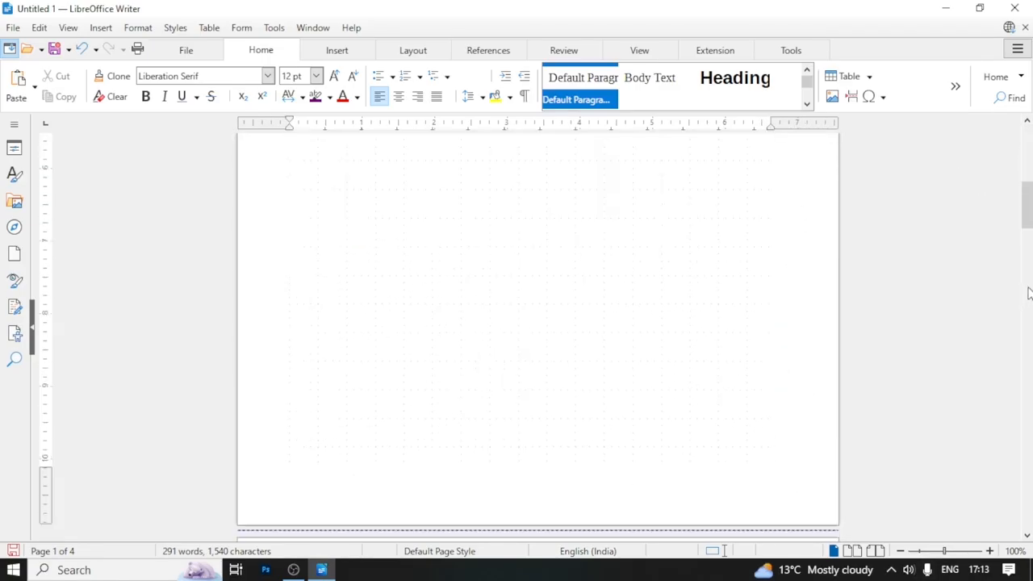
scroll(1026, 333, down, 5)
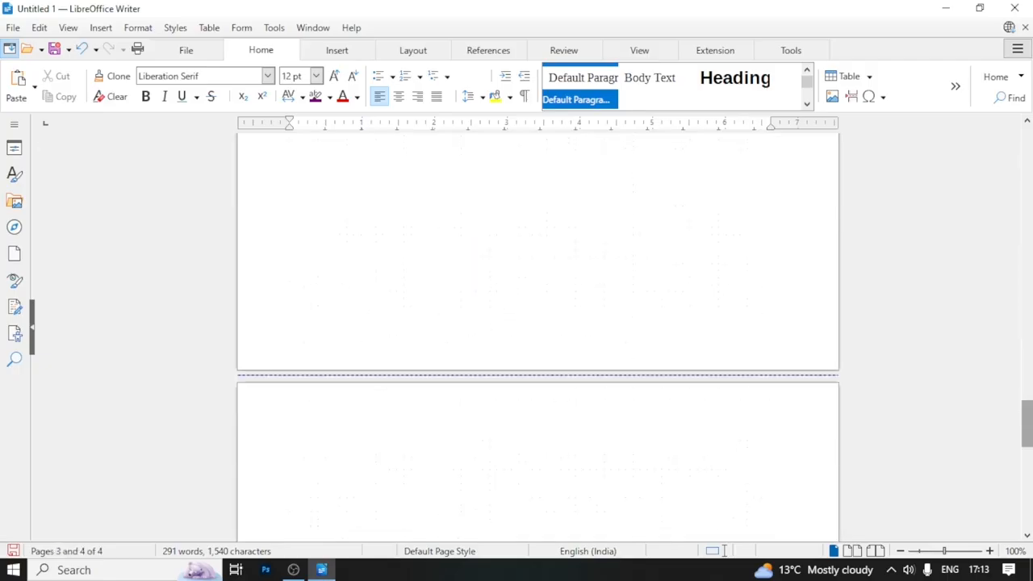
scroll(1030, 287, down, 2)
drag(1030, 280, 845, 222)
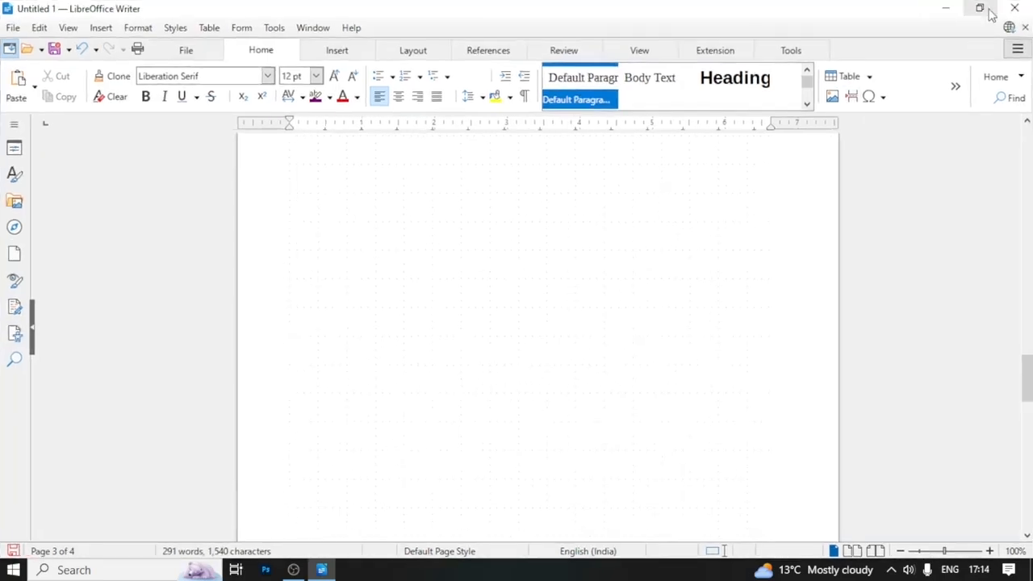
Restore the maximized Writer window to a smaller size and minimize it
click(989, 10)
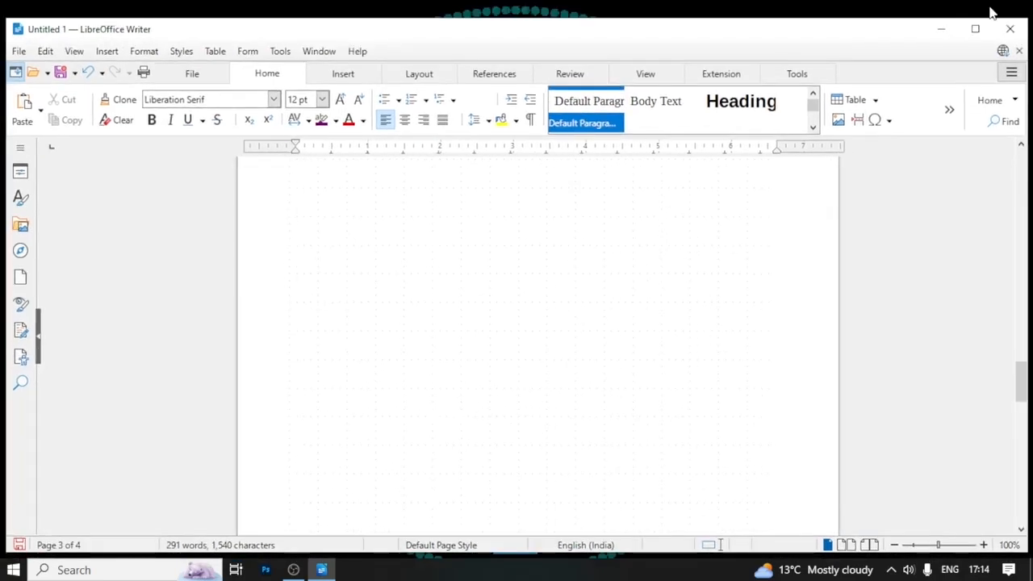
click(940, 32)
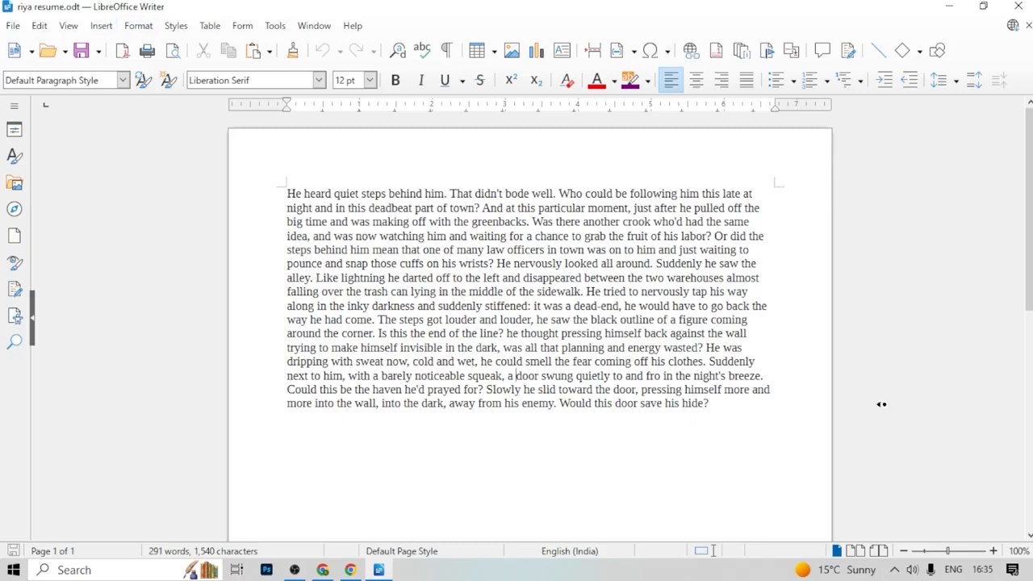
Show the Styles sidebar, expand the Heading group and look through the available paragraph styles
click(71, 28)
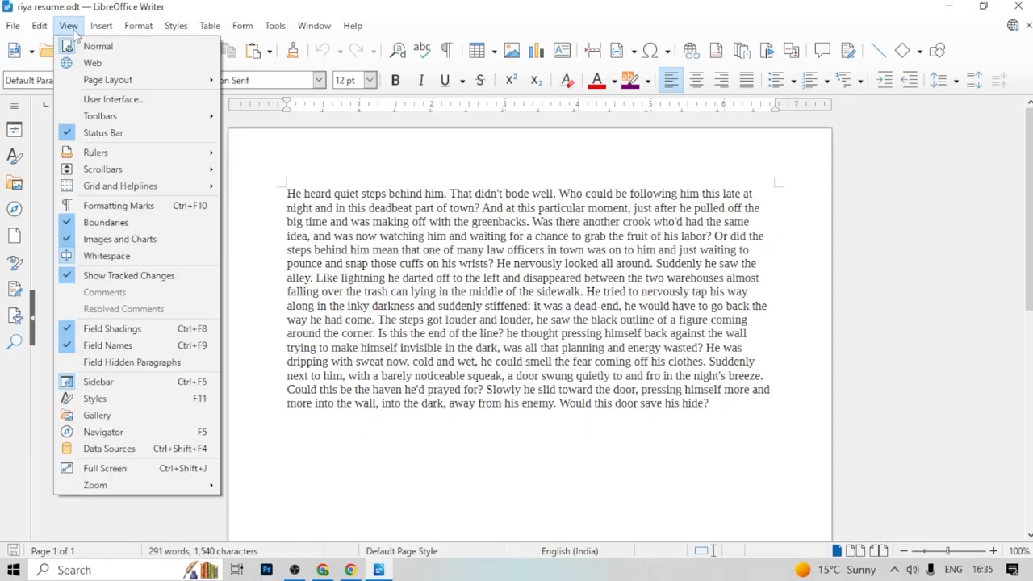
click(647, 394)
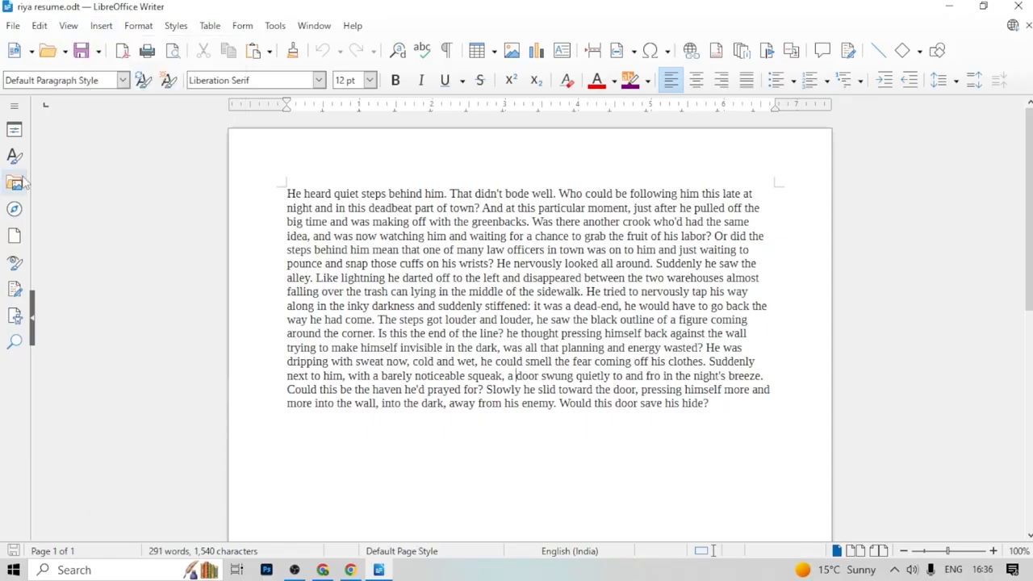
click(67, 26)
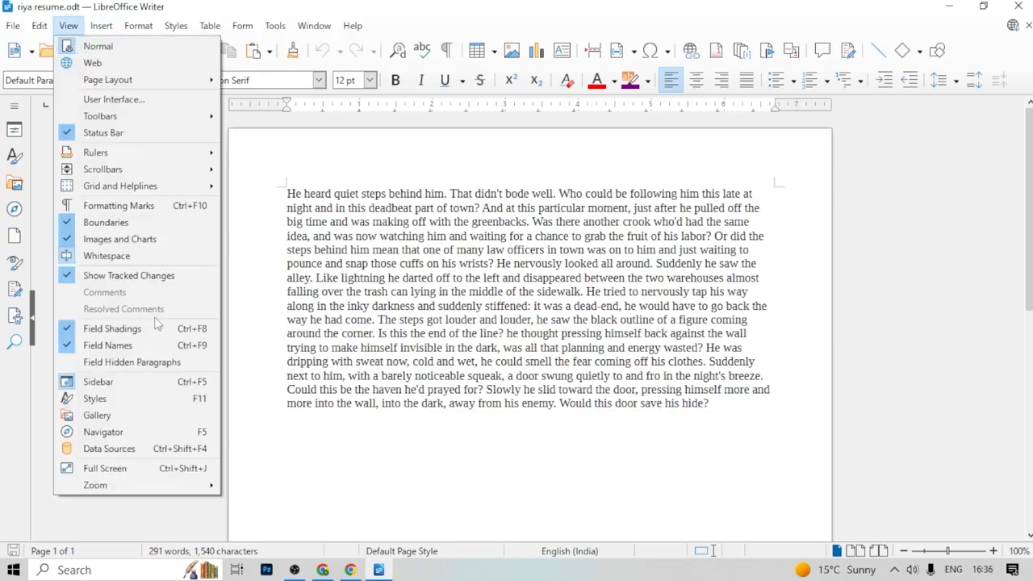
click(120, 399)
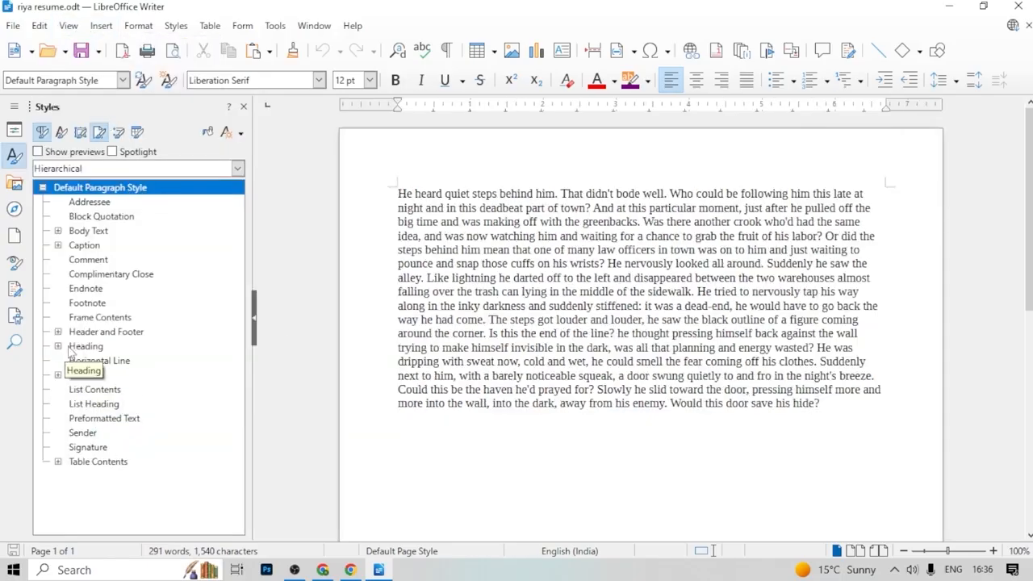
click(57, 346)
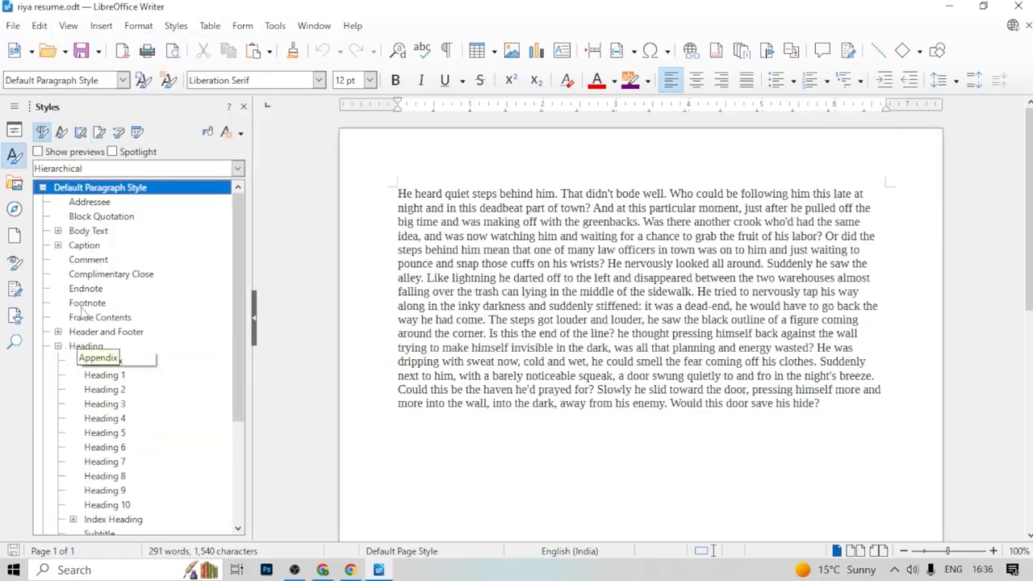
click(122, 80)
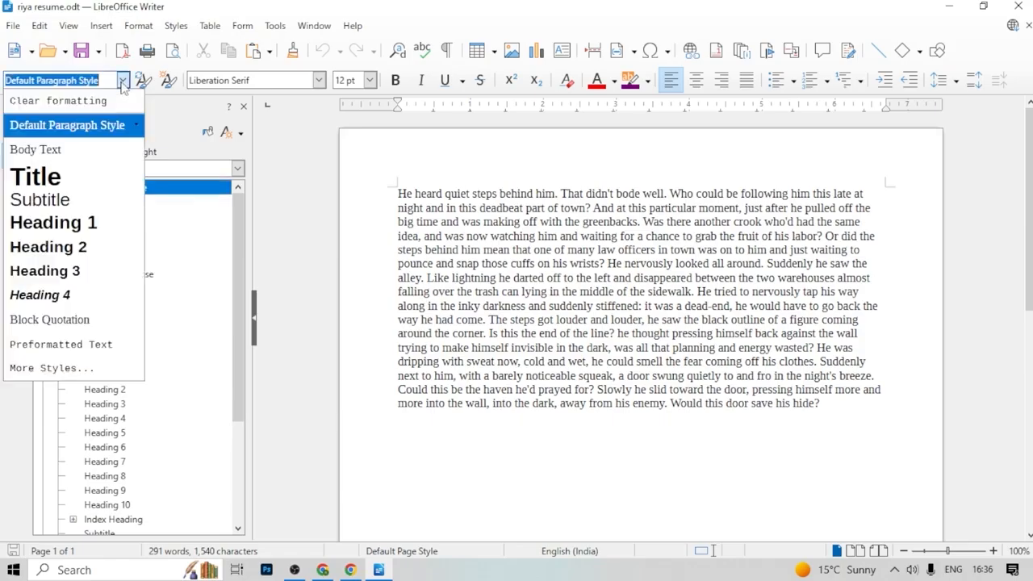
click(396, 236)
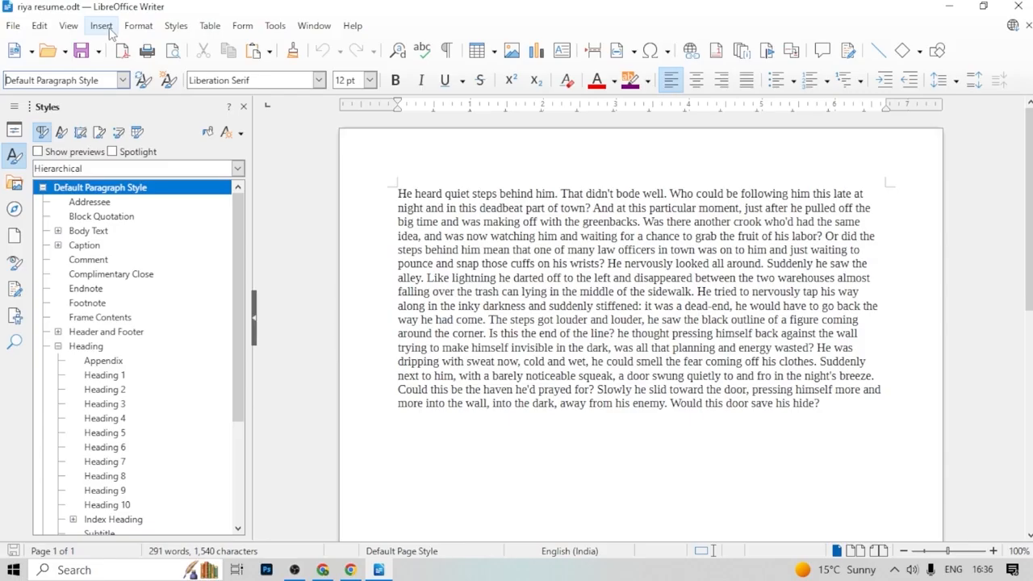
Show the Gallery sidebar and browse the graphics in the Arrows category
click(68, 26)
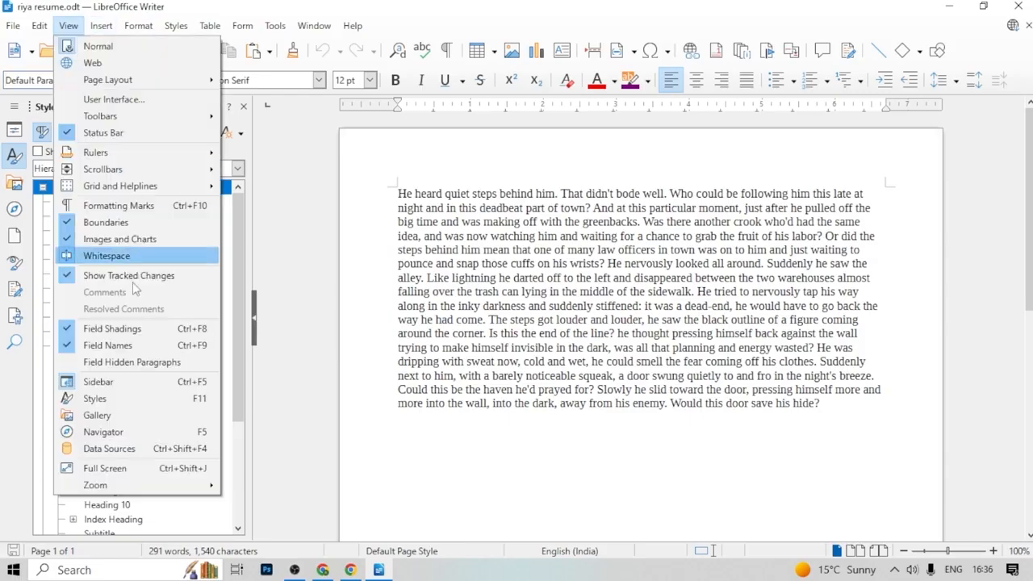
click(122, 418)
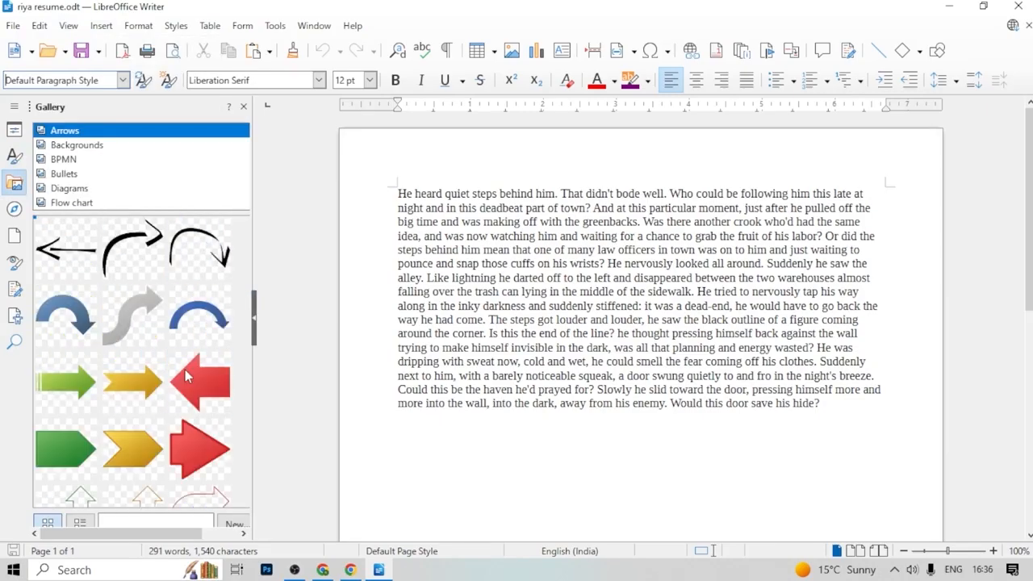
scroll(185, 370, down, 3)
scroll(185, 370, down, 2)
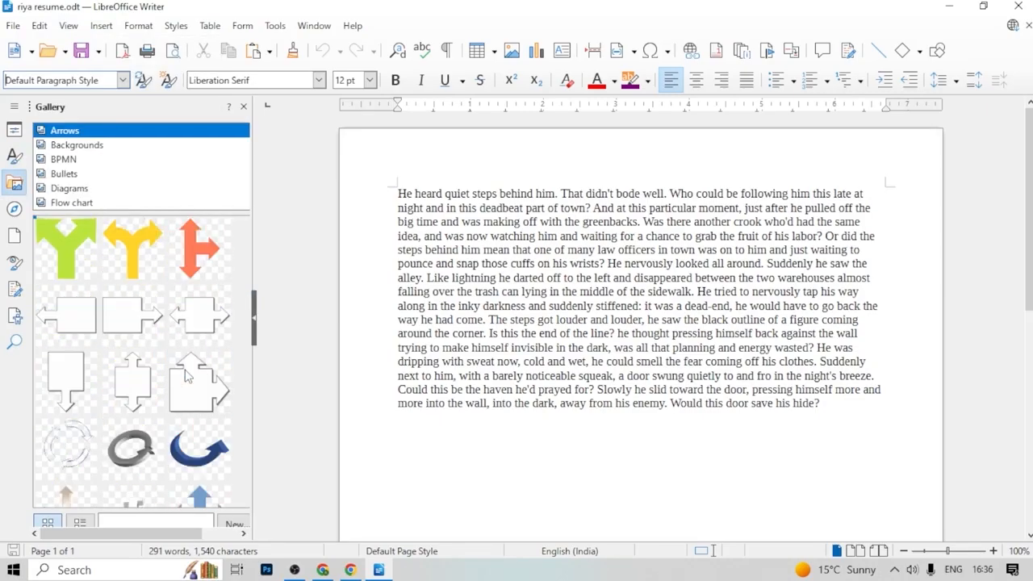
scroll(185, 376, down, 3)
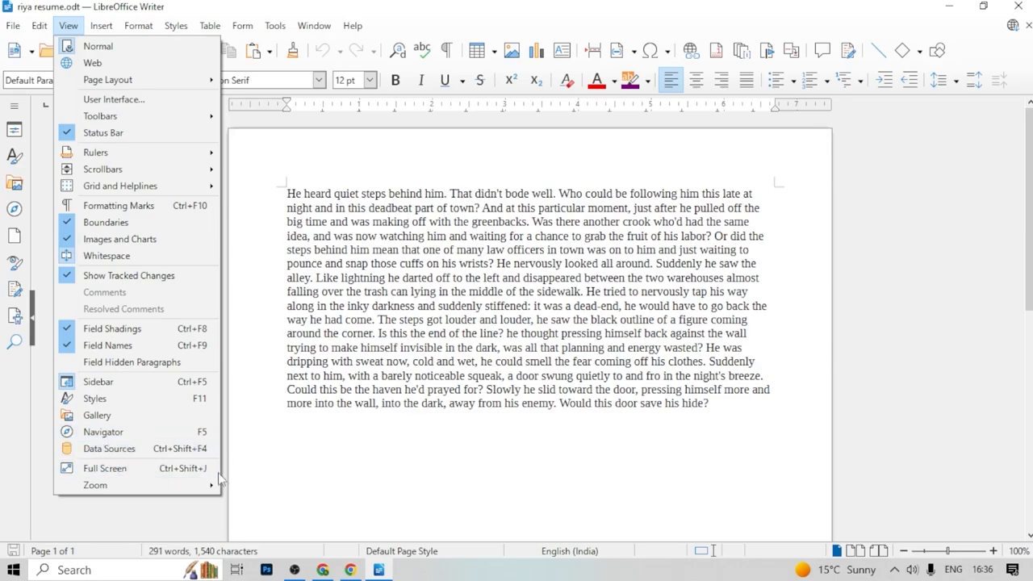
Switch the document to full-screen view and return to the normal window
click(165, 476)
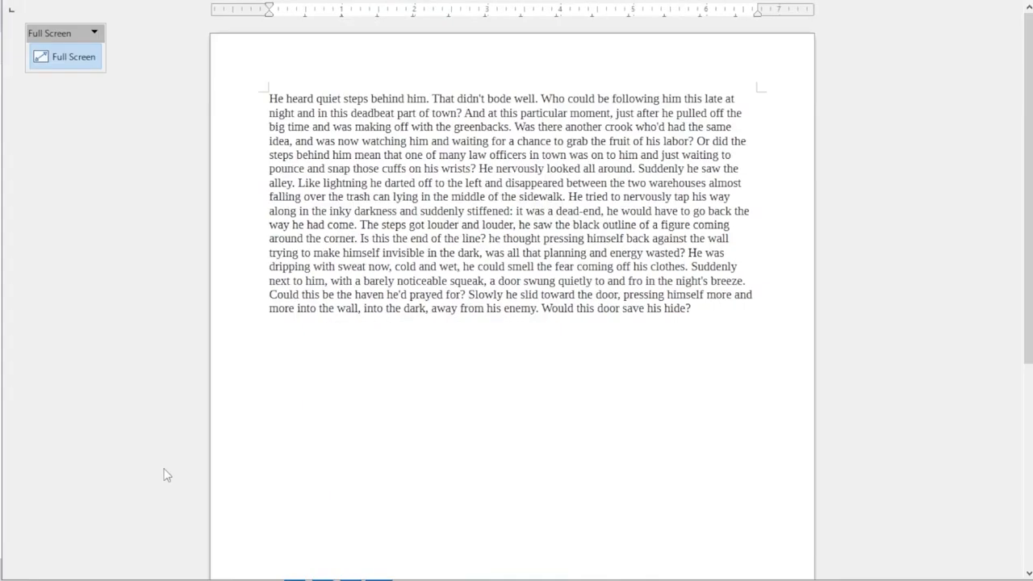
click(62, 59)
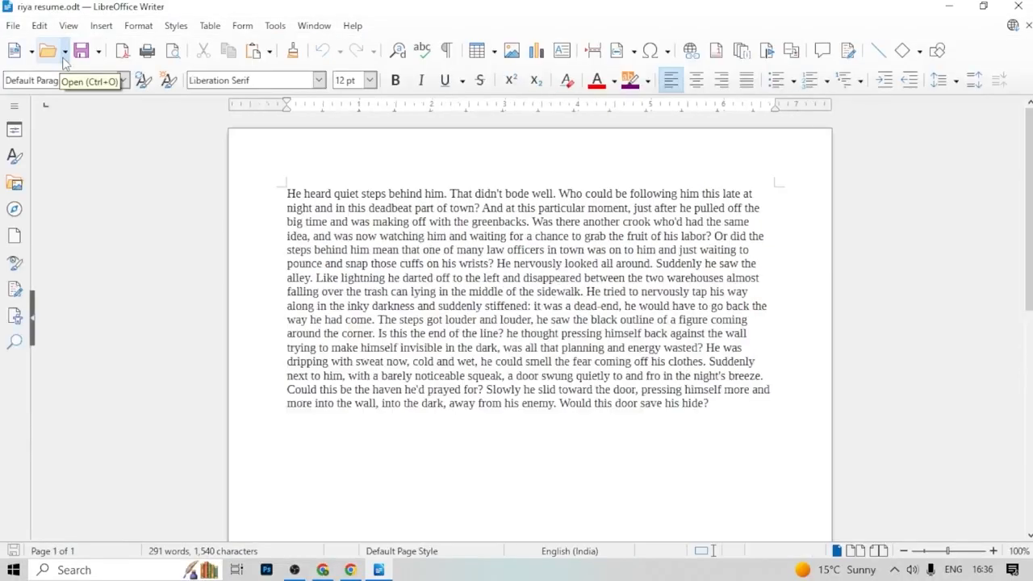
Set the document zoom to the 50% preset
click(68, 25)
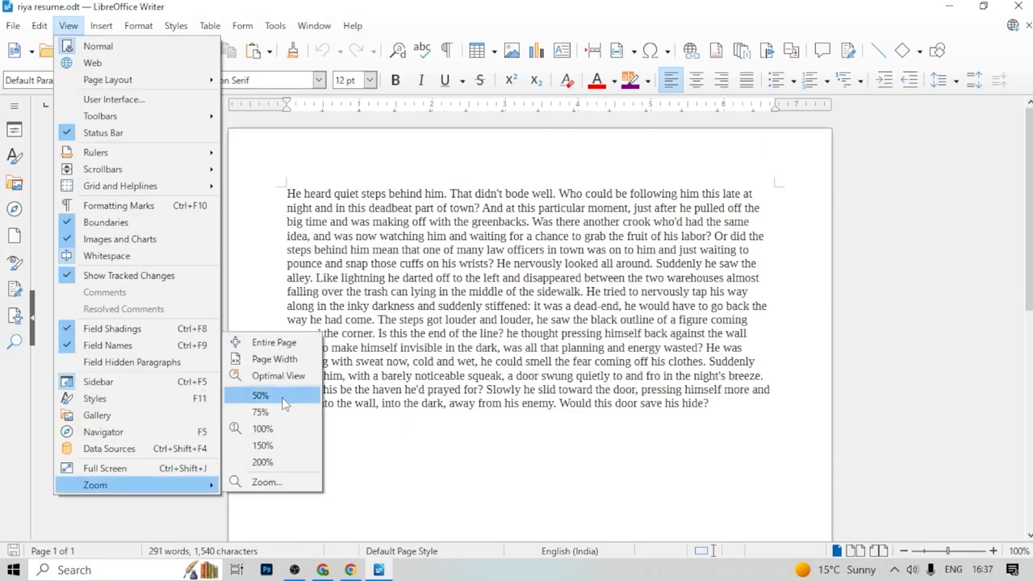
click(284, 402)
click(101, 25)
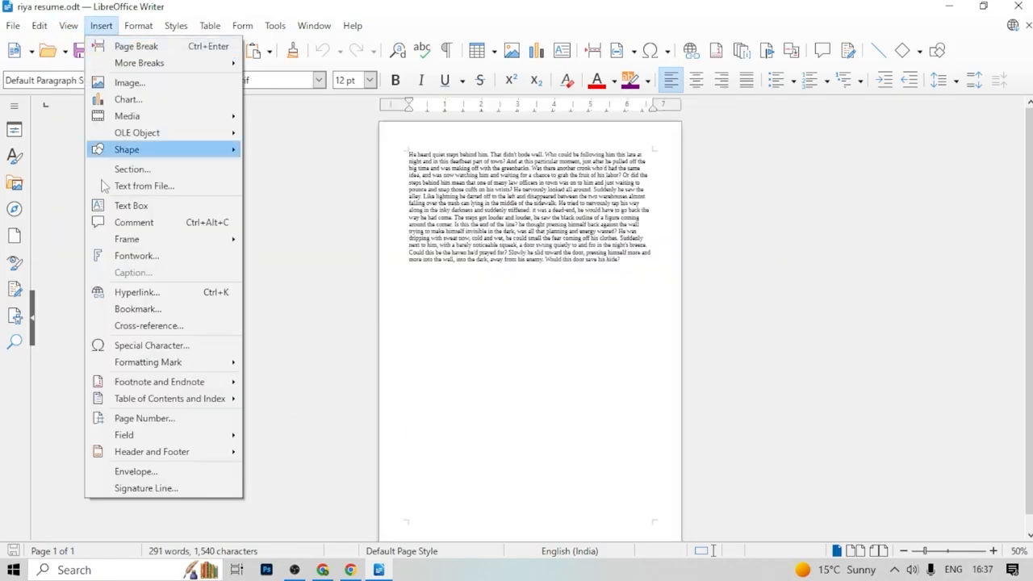
click(121, 502)
Set the zoom to the 200% preset, reduce it to 80% and bring the paragraph back into view
click(72, 28)
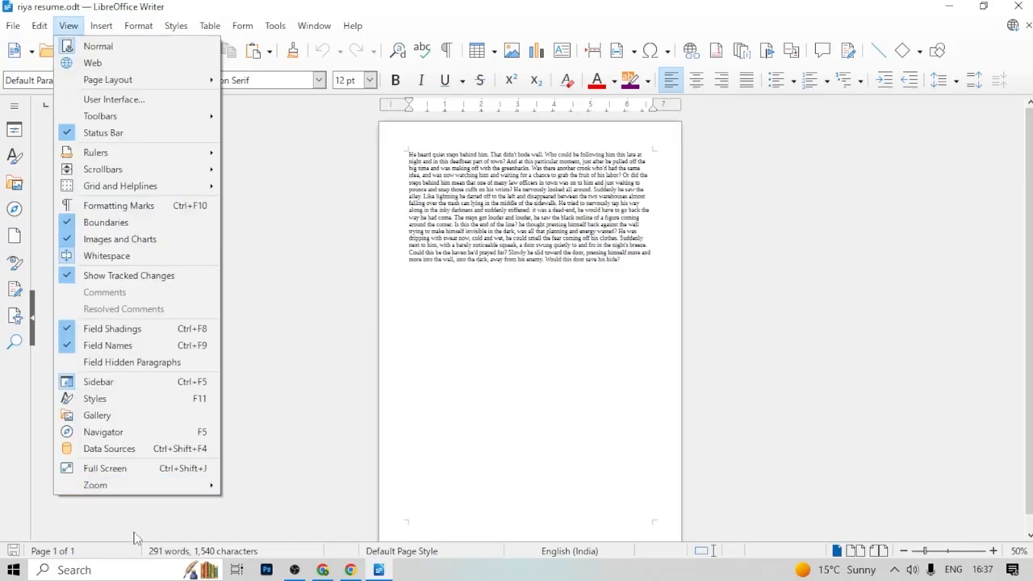
mouse_move(137, 490)
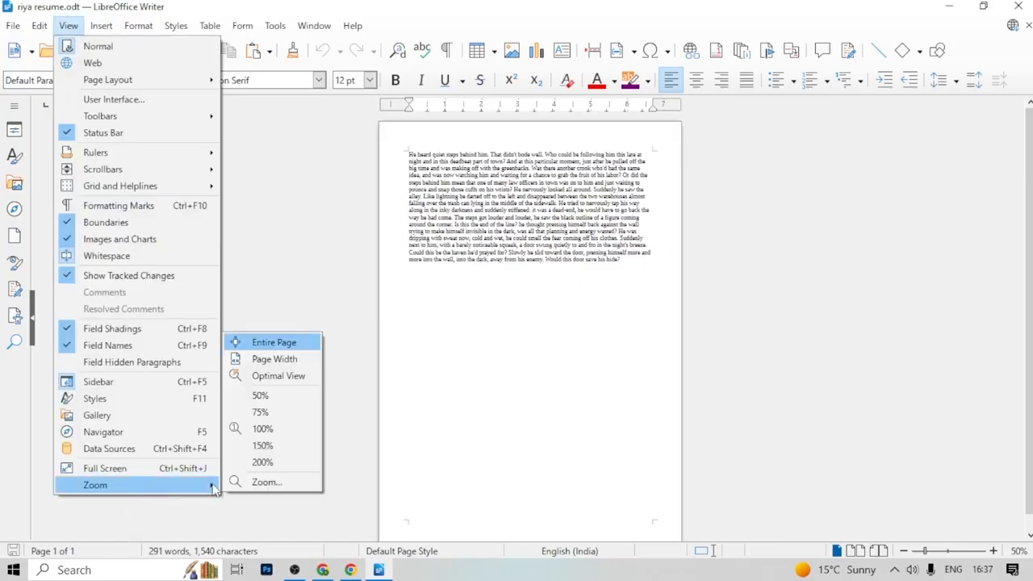
click(278, 464)
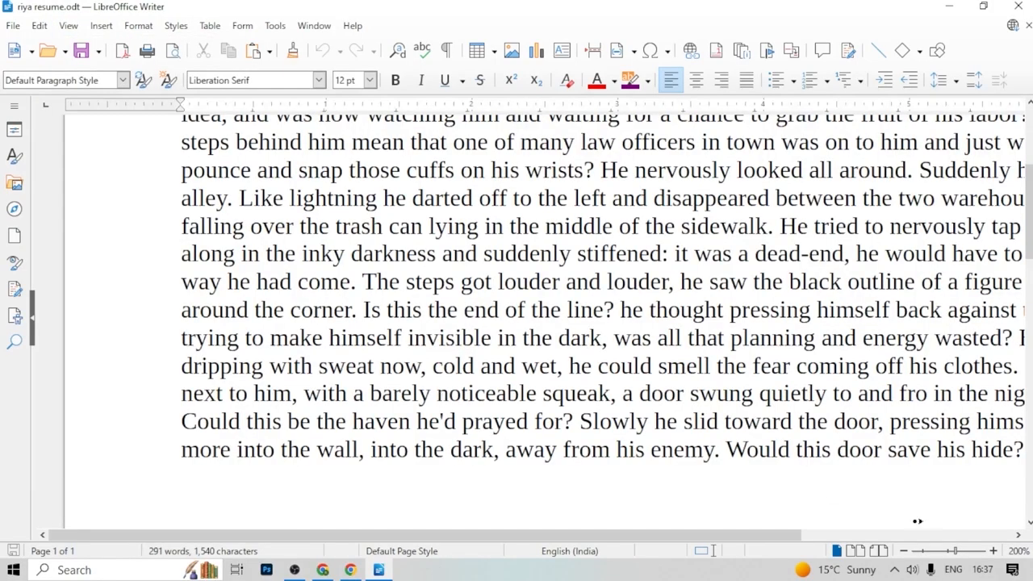
drag(955, 551, 936, 553)
click(67, 25)
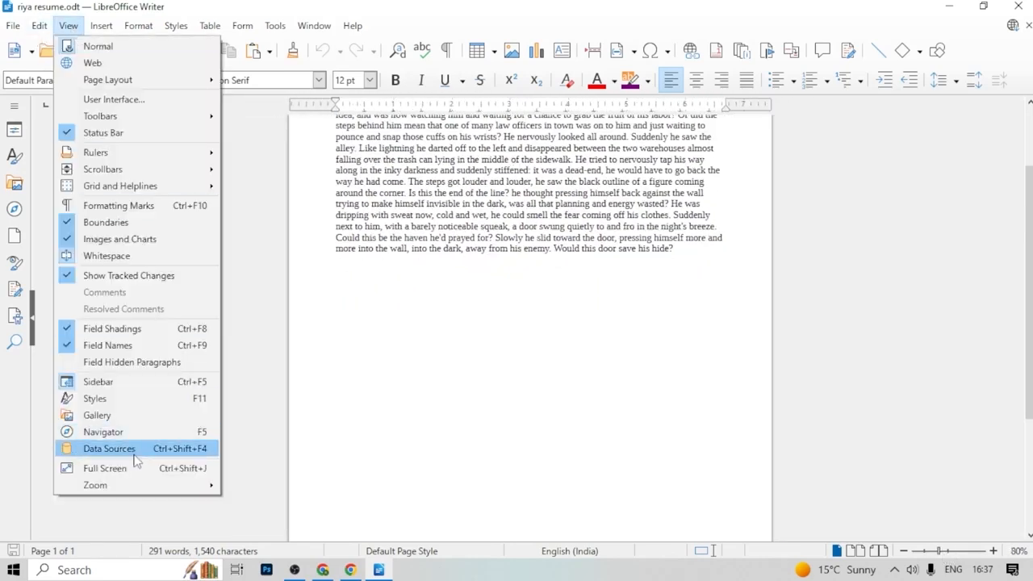
mouse_move(161, 484)
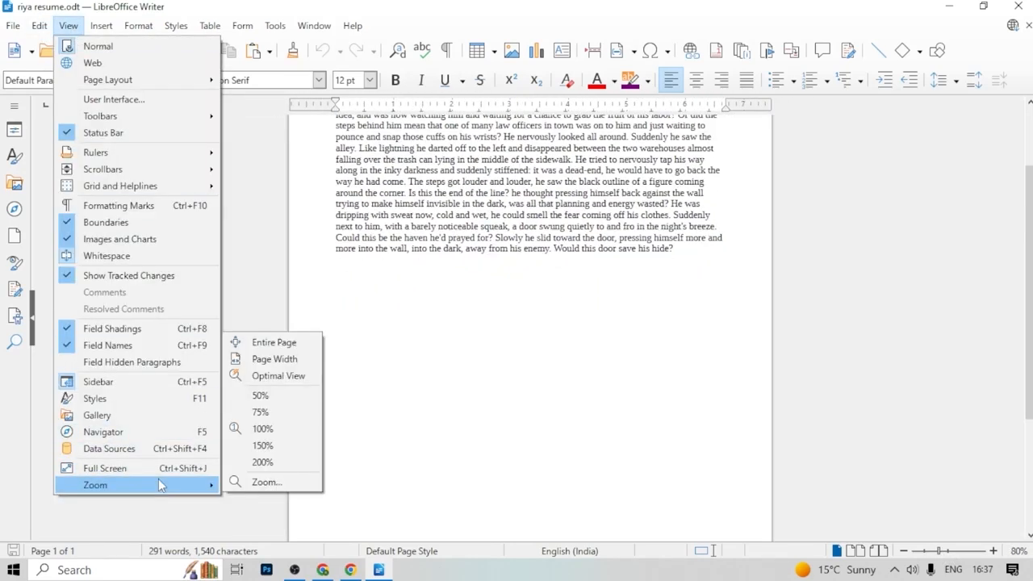
click(477, 235)
scroll(477, 235, up, 2)
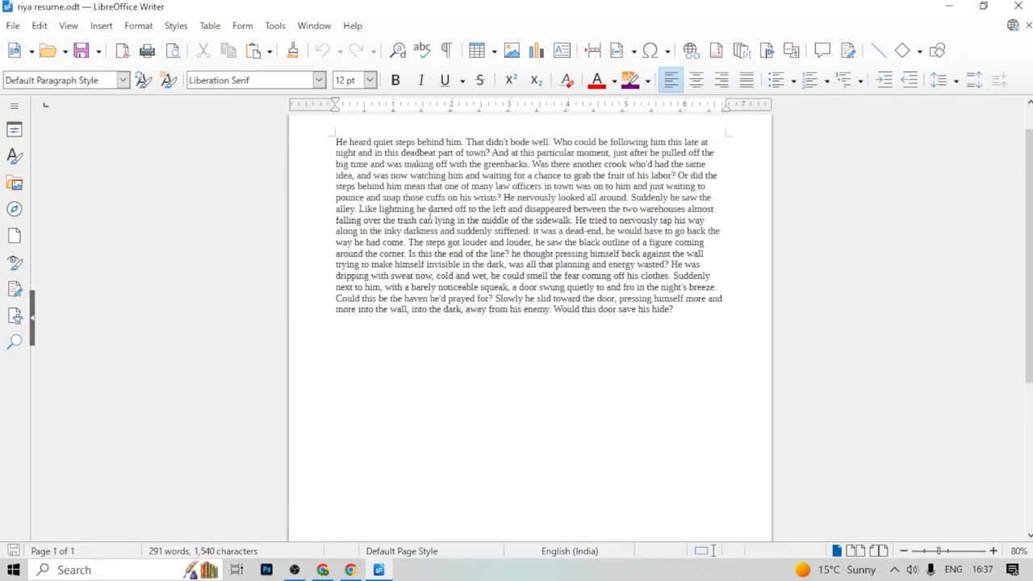
Add a second copy of the paragraph below the first and insert a page break in front of it
click(101, 25)
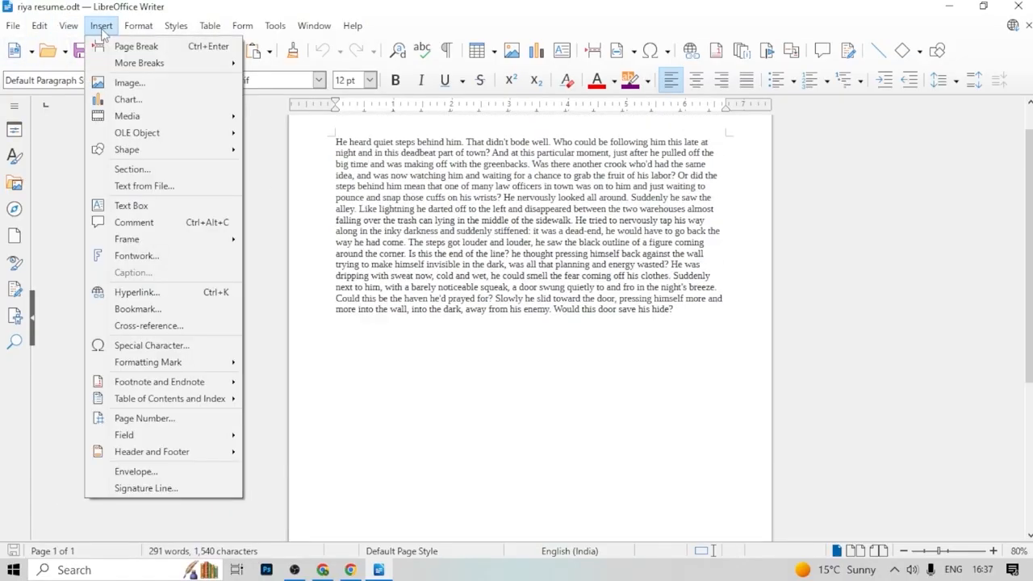
mouse_move(193, 65)
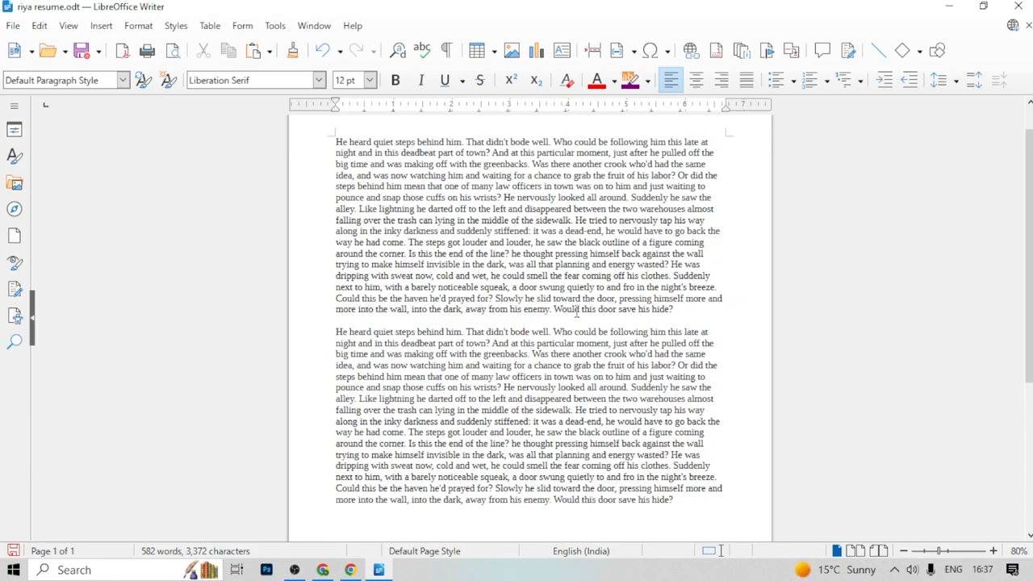
drag(497, 410, 491, 410)
click(338, 334)
click(102, 26)
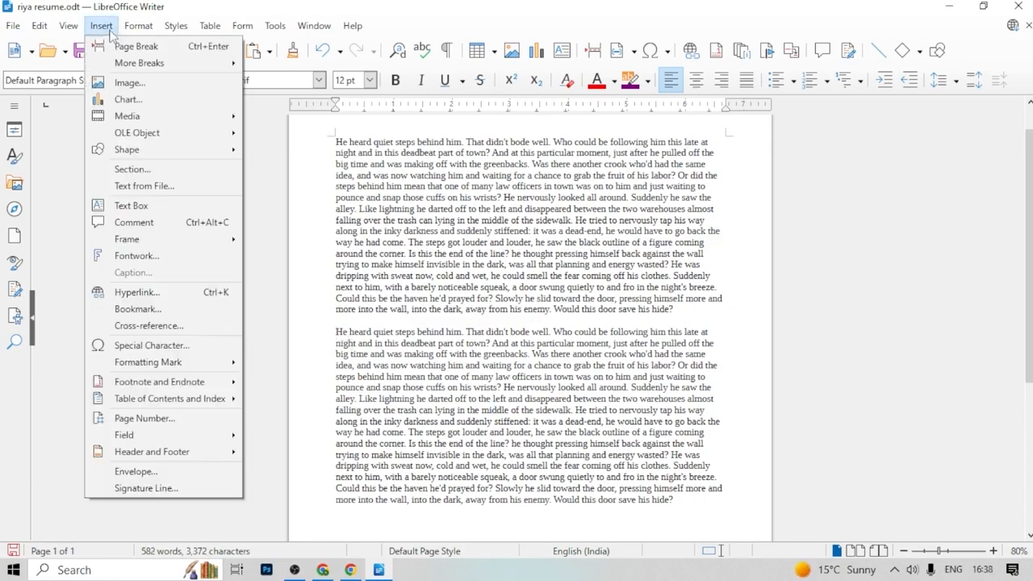
click(150, 47)
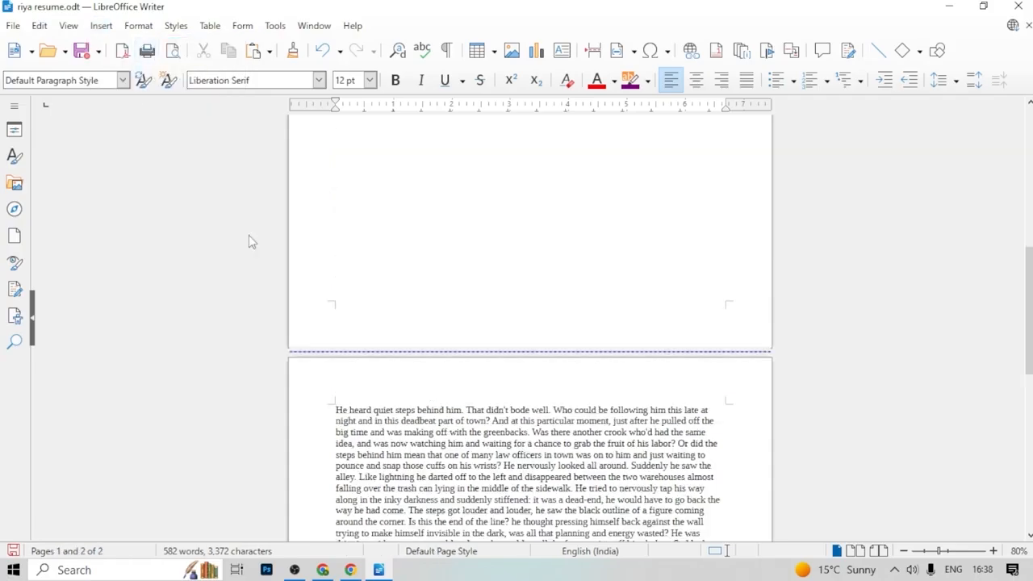
scroll(515, 427, up, 18)
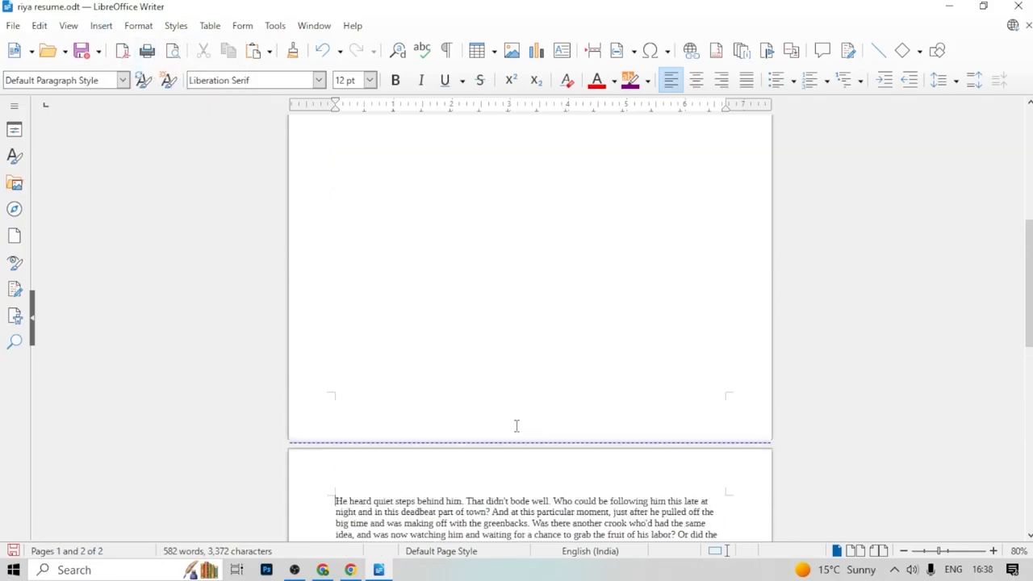
Look at the additional break types that can be inserted: manual row, column and manual break
click(102, 26)
mouse_move(121, 67)
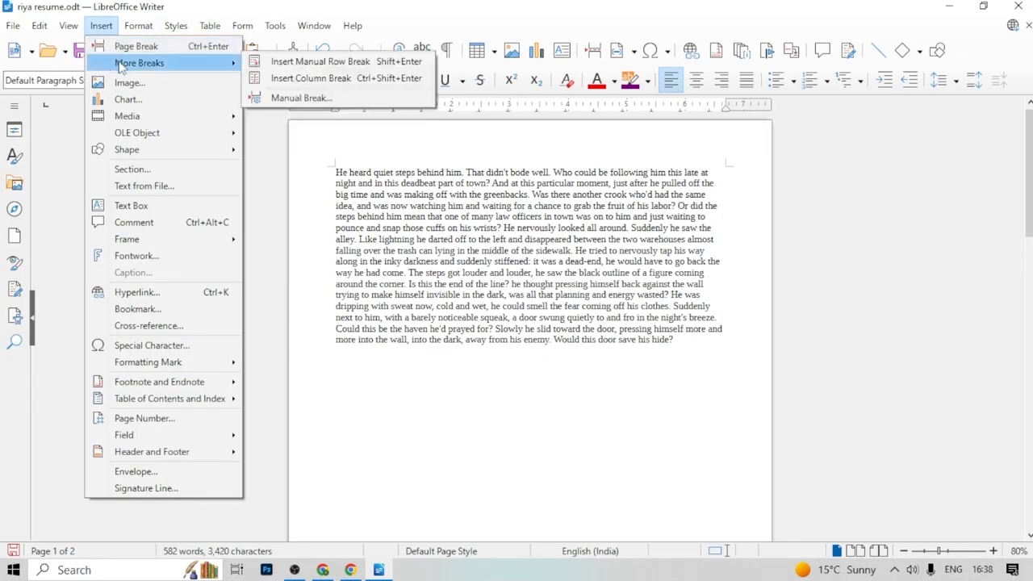
click(301, 79)
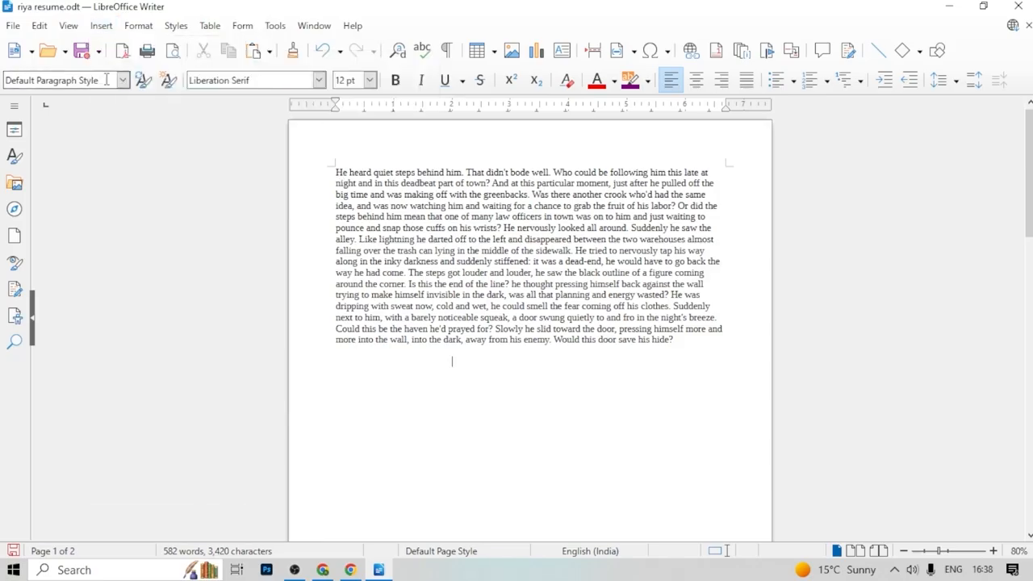
Insert the image Advance-Excel-YouTube-Thumbnail-JPG.png below the paragraph on the first page
click(101, 25)
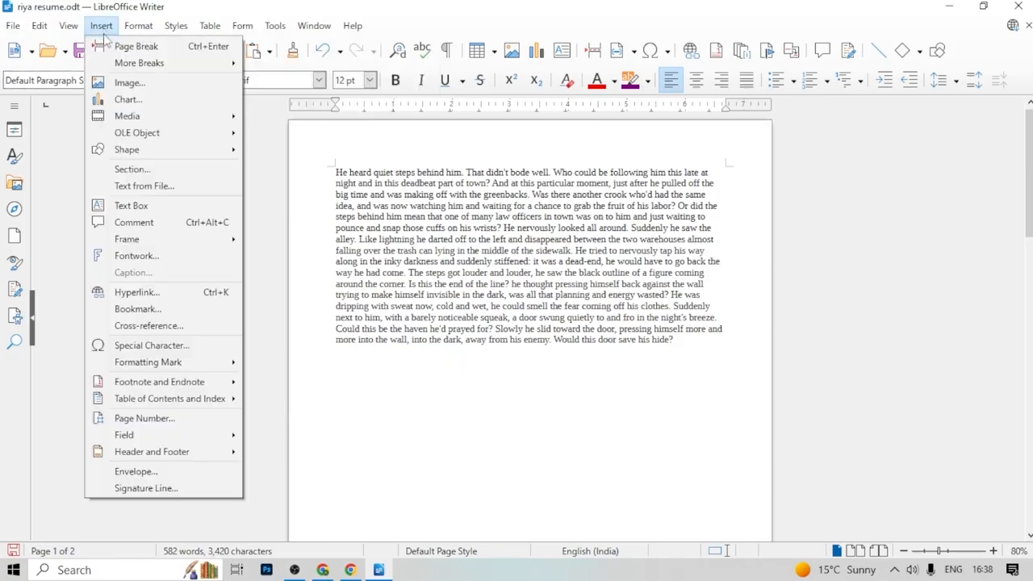
click(157, 93)
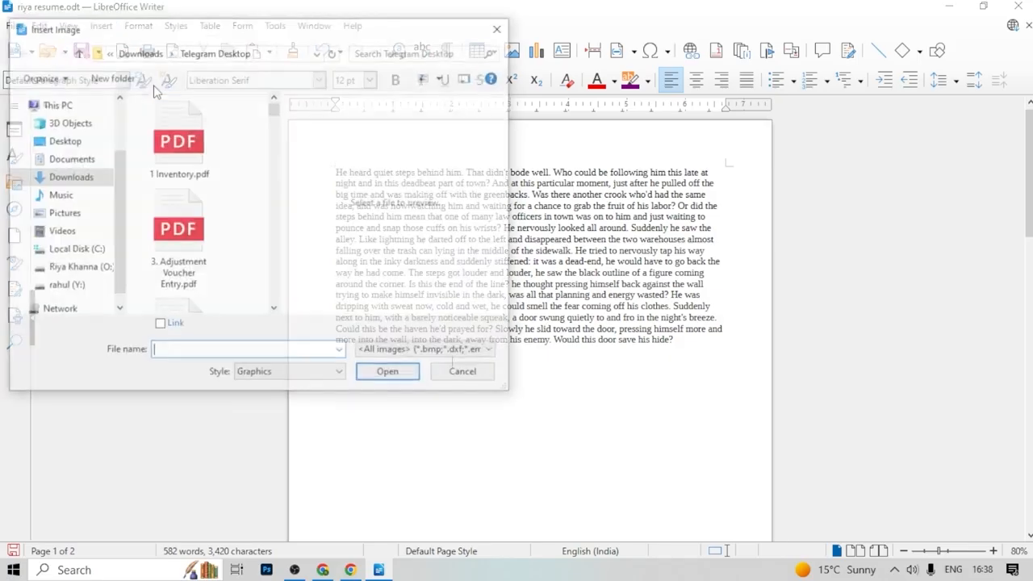
scroll(186, 161, down, 2)
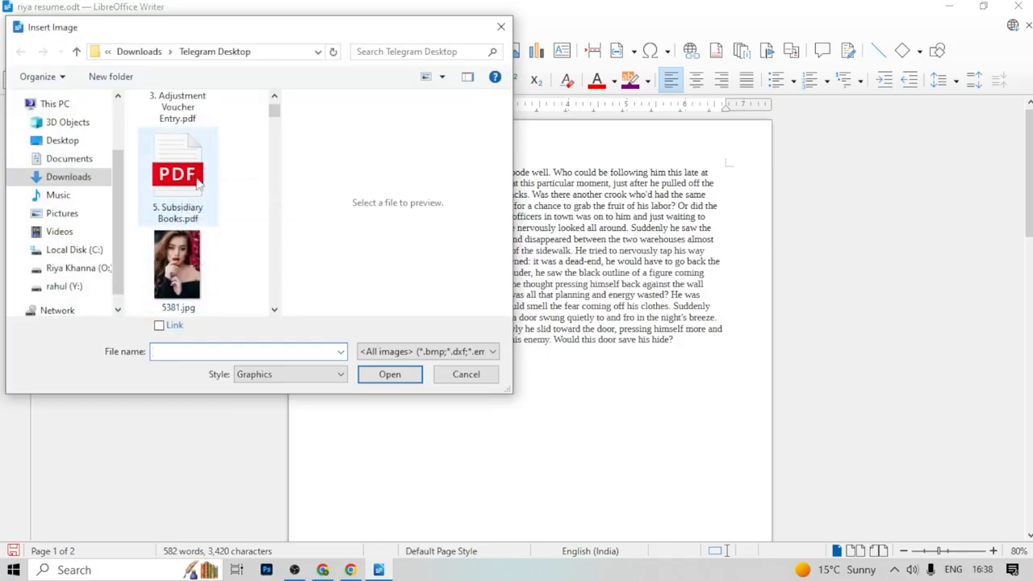
scroll(200, 234, down, 2)
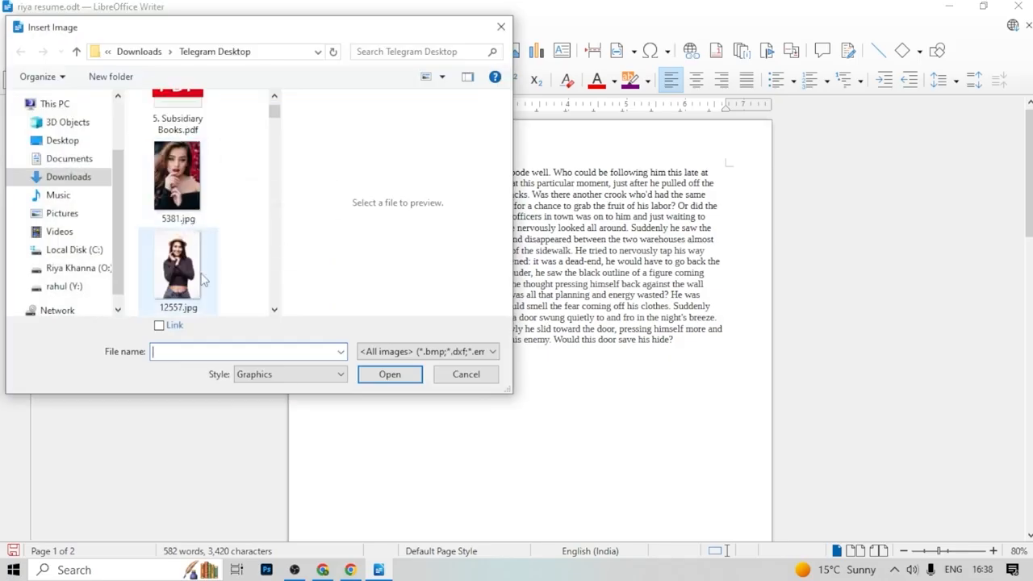
scroll(202, 251, down, 3)
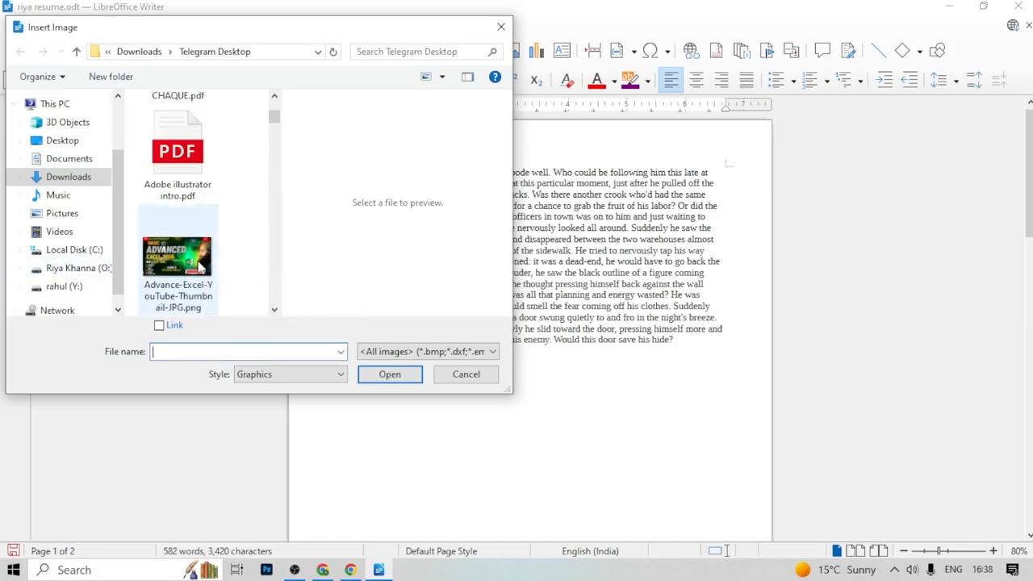
click(188, 259)
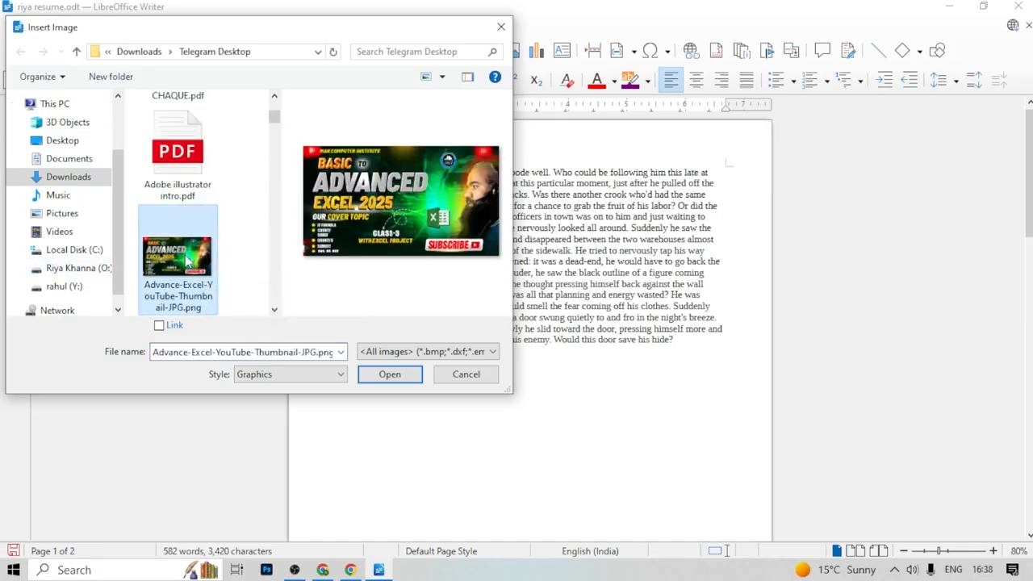
click(400, 378)
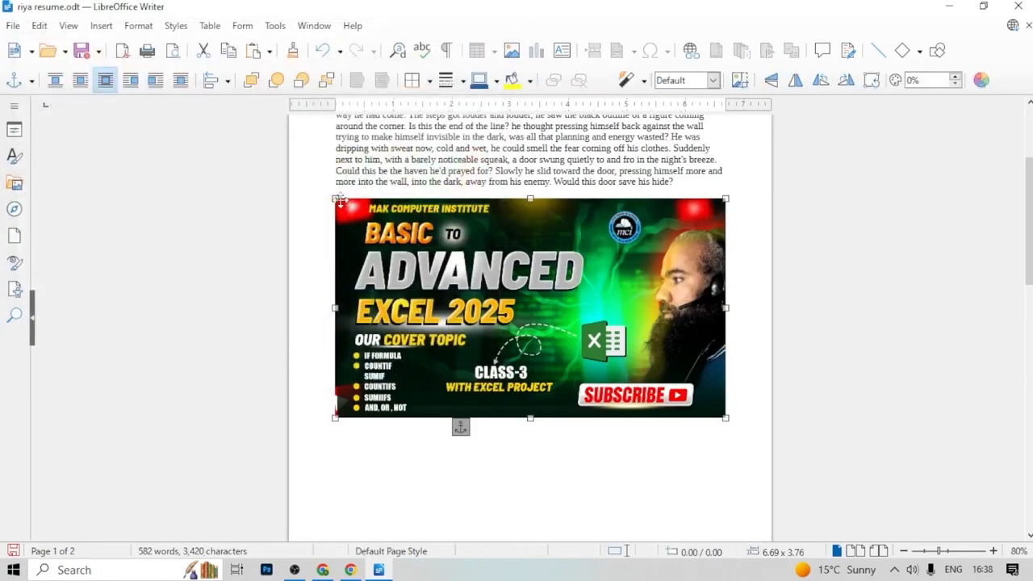
Shrink the inserted image to about 3.51 × 1.97 inches and place it beside the paragraph's last lines
mouse_move(335, 199)
mouse_down()
mouse_move(422, 246)
mouse_move(334, 201)
mouse_up()
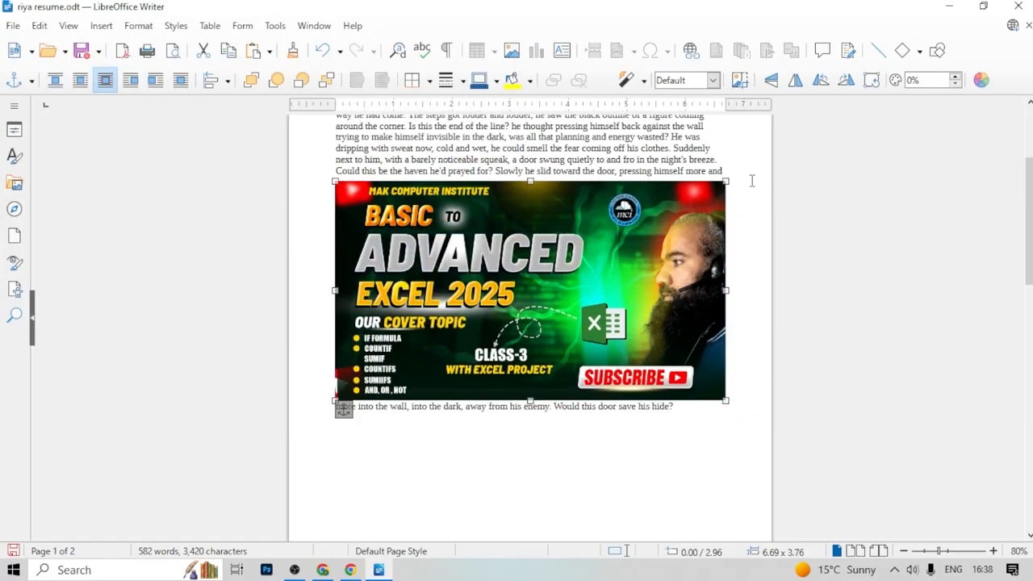
mouse_move(729, 179)
mouse_down()
mouse_move(750, 175)
mouse_move(720, 184)
mouse_up()
drag(540, 265, 515, 229)
drag(336, 366, 516, 270)
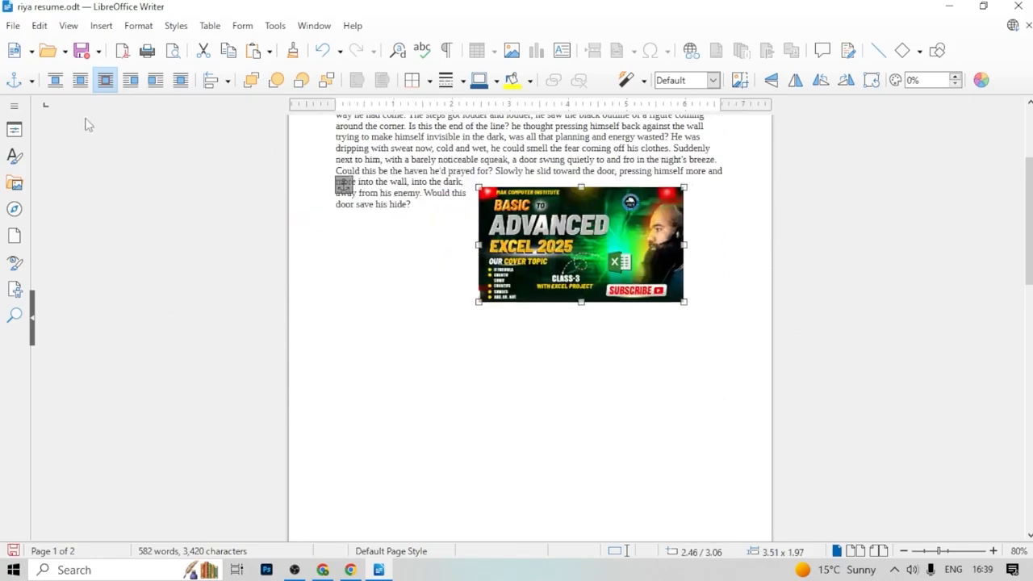
Try the Parallel, Before, After and Through text wraps on the image, ending with After
click(80, 80)
click(129, 80)
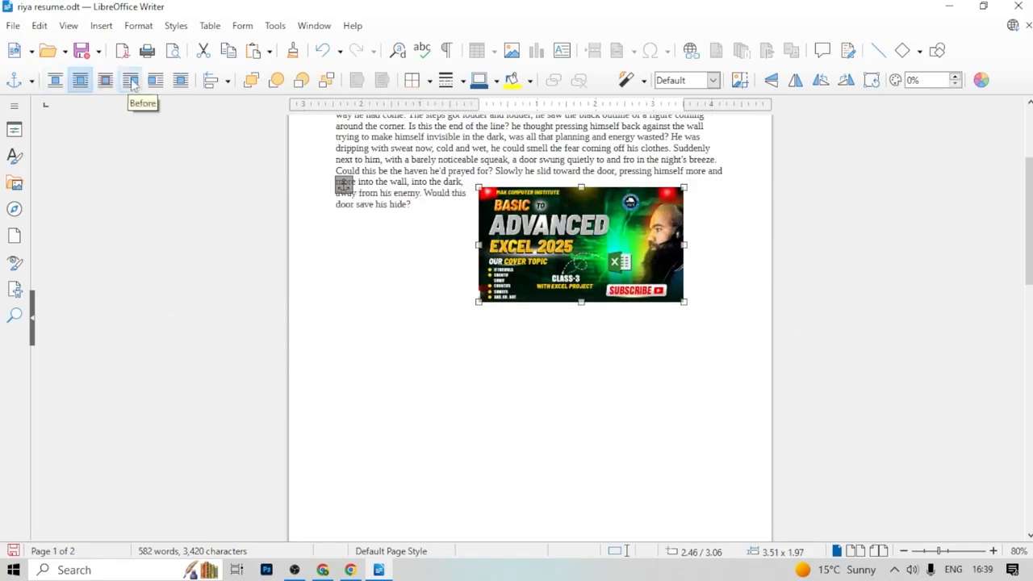
click(155, 80)
click(179, 84)
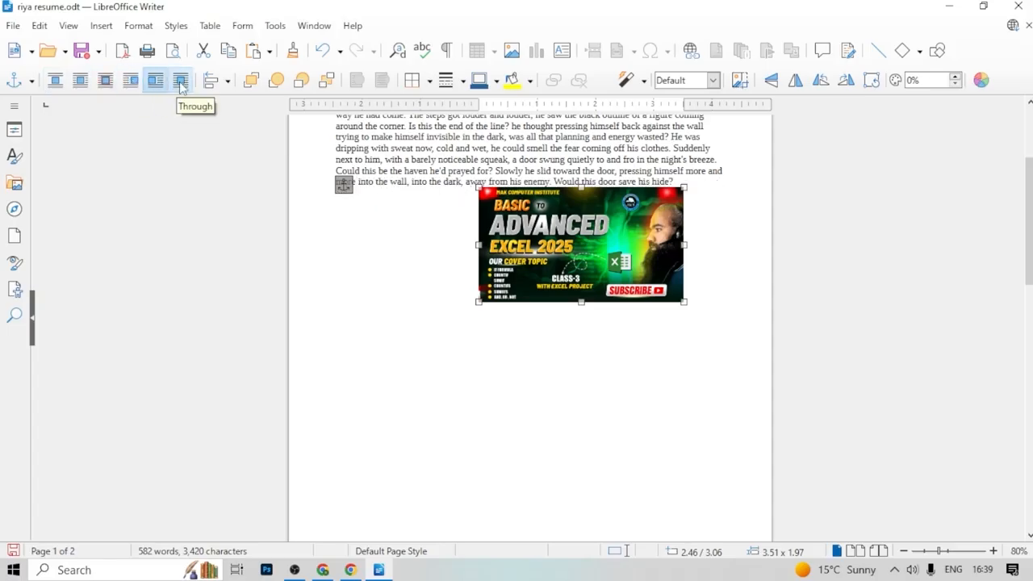
click(155, 80)
Move the image into the text, set its wrap to Through and place it over the paragraph's upper-left part
drag(533, 242, 516, 279)
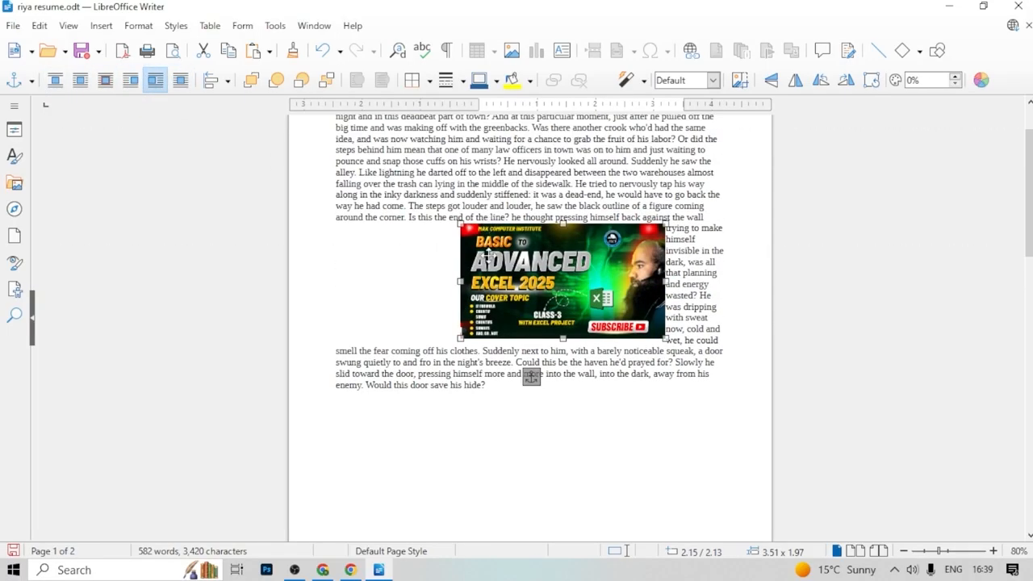
click(130, 82)
click(180, 80)
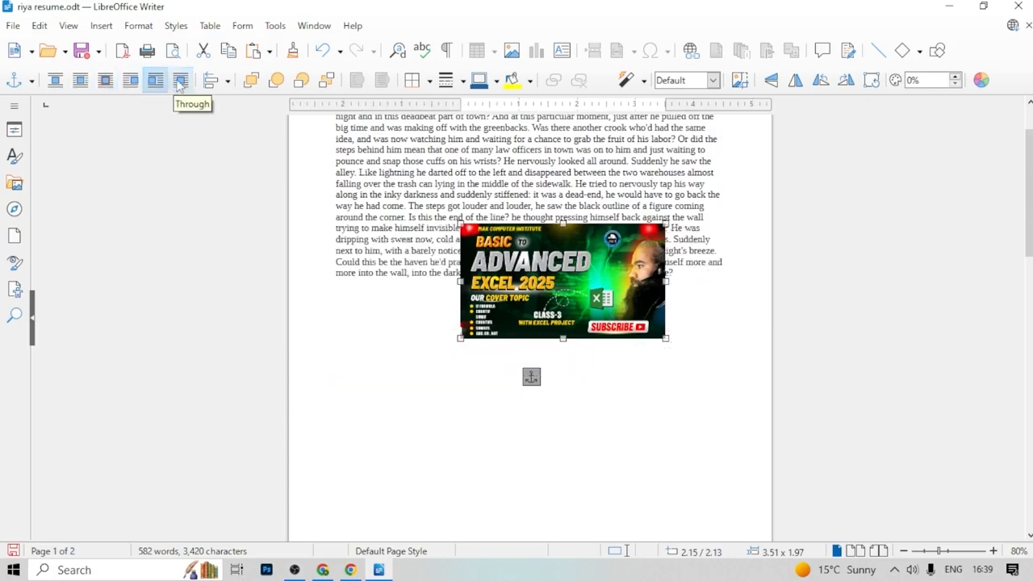
drag(526, 268, 433, 170)
drag(440, 242, 413, 234)
Align the image horizontally to the left, then the center, then the right of the text area
click(230, 82)
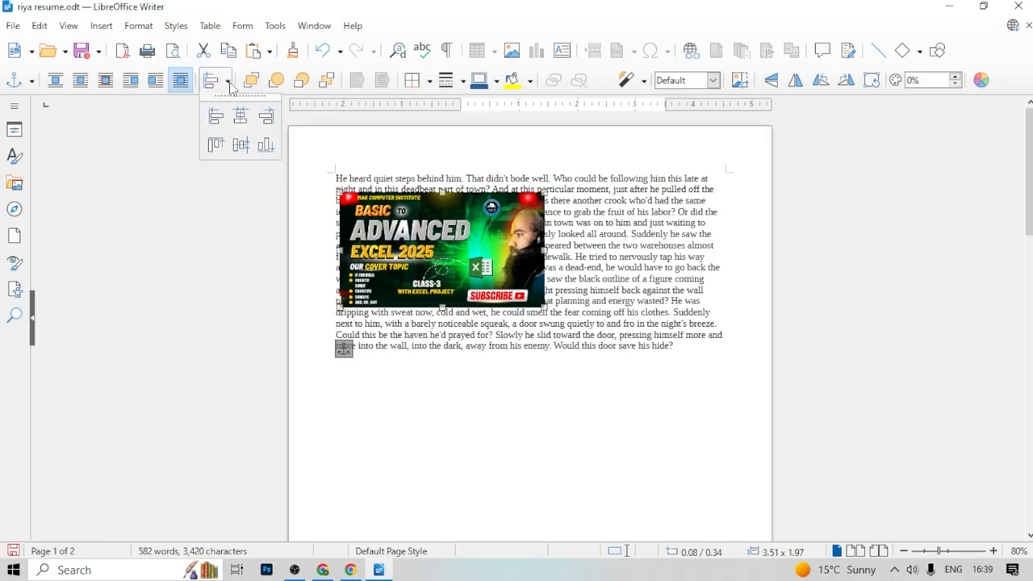
click(216, 117)
click(229, 82)
click(240, 116)
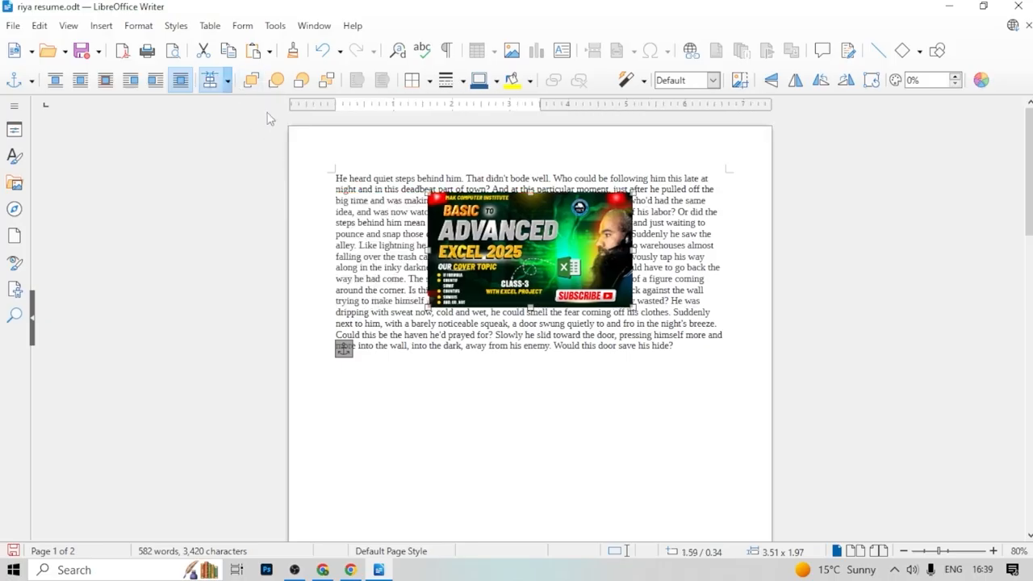
click(230, 83)
click(265, 117)
Align the image vertically to the anchor's top, center and bottom in turn
click(230, 82)
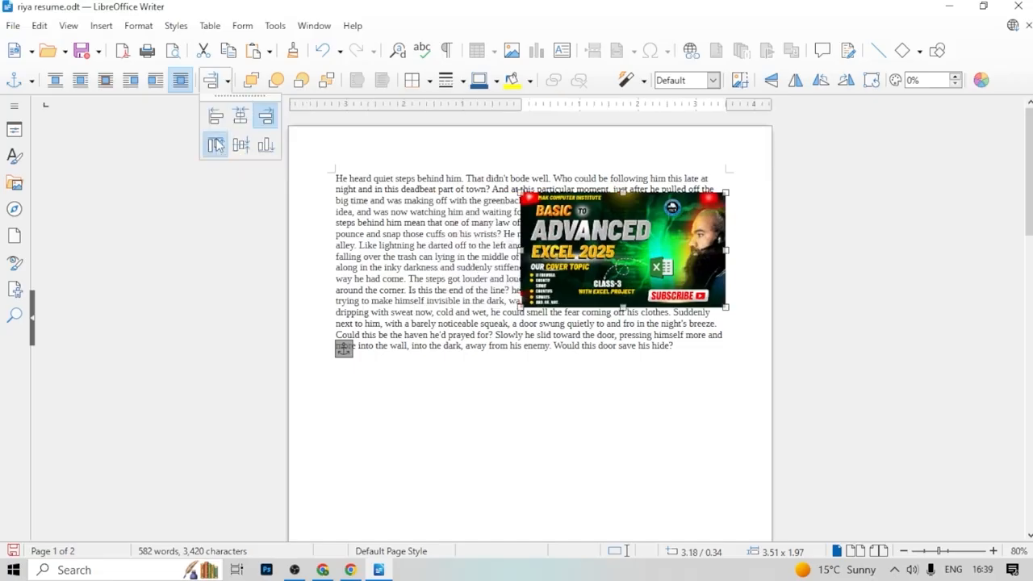
click(216, 144)
click(229, 82)
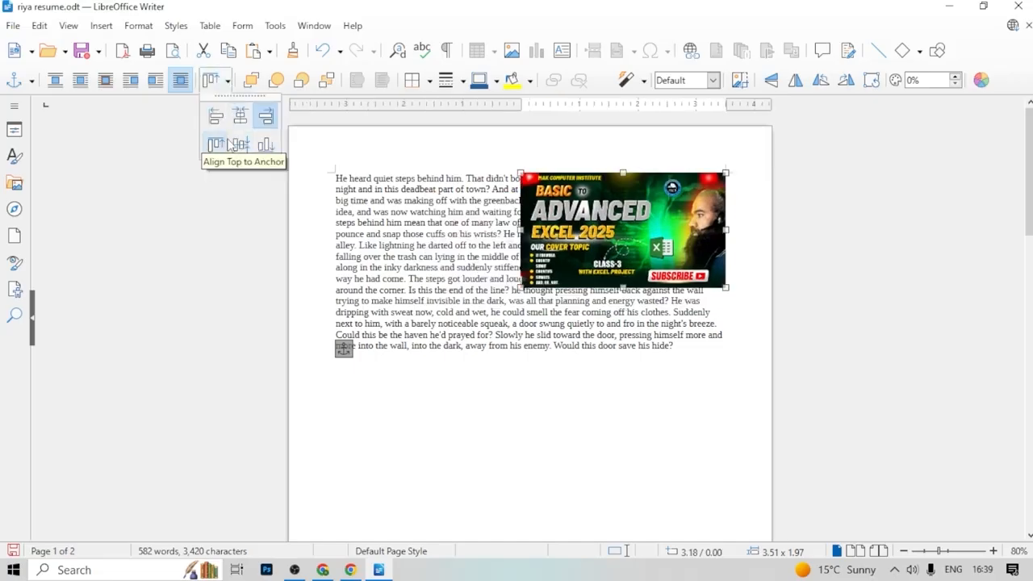
click(240, 144)
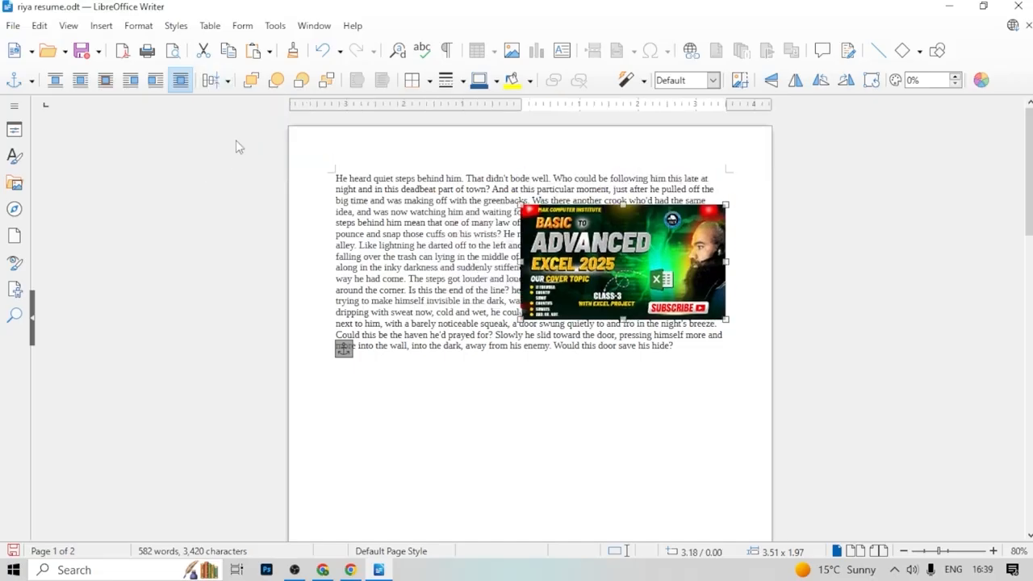
click(230, 82)
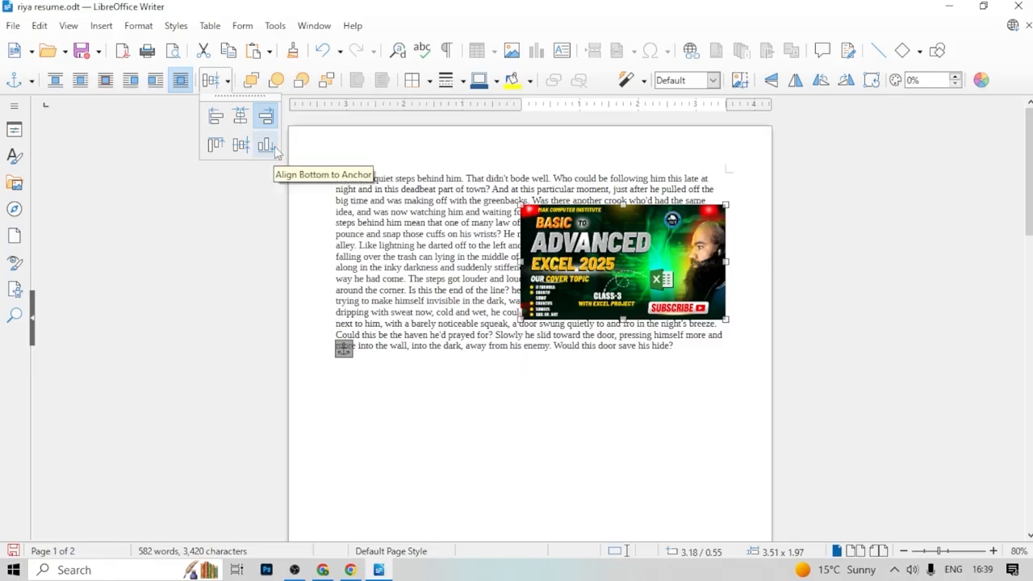
click(275, 146)
Move the image over the lower-left part of the paragraph and delete it
drag(544, 290, 432, 301)
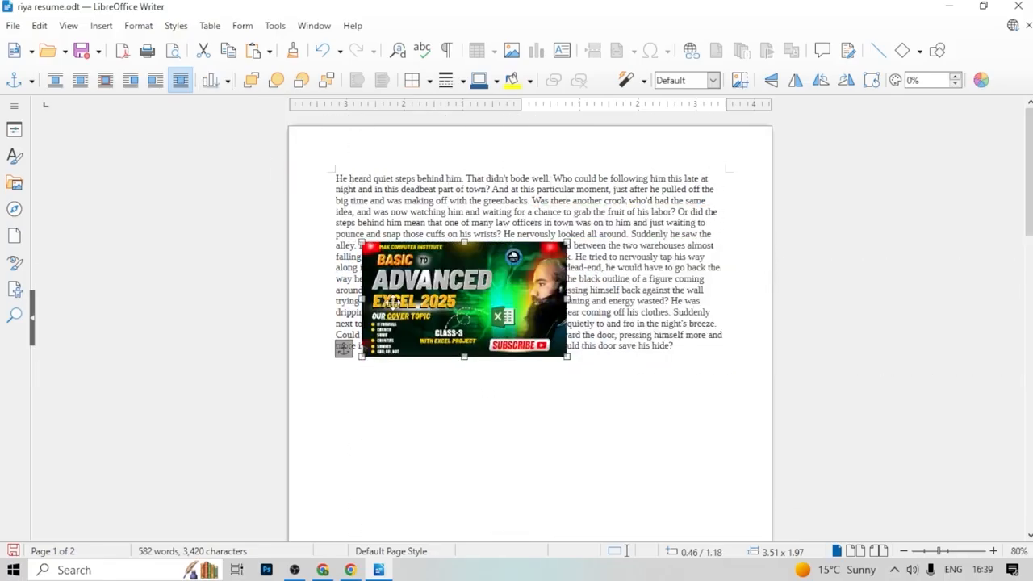
key(Delete)
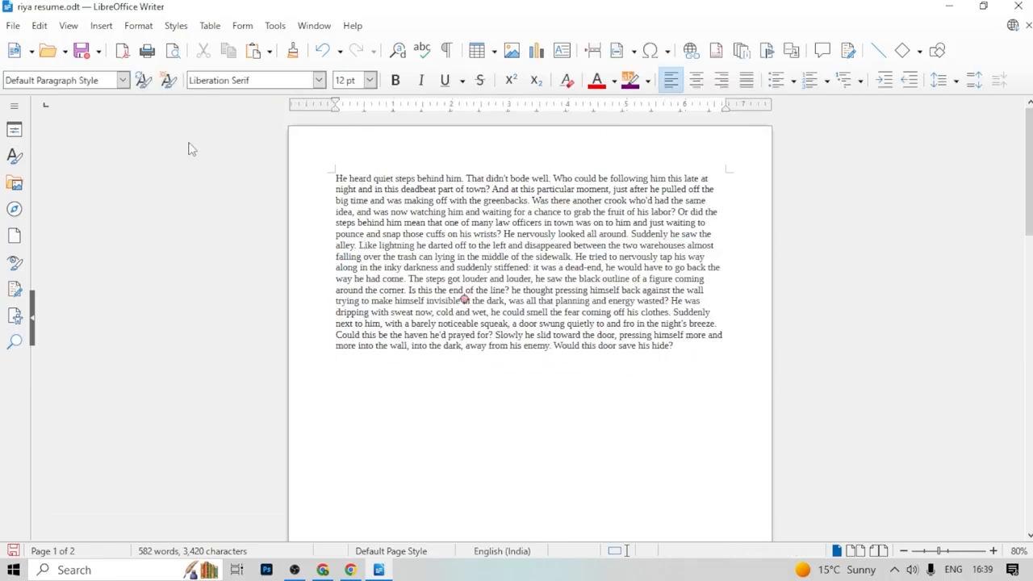
Insert a default column chart into the paragraph on the first page
click(100, 25)
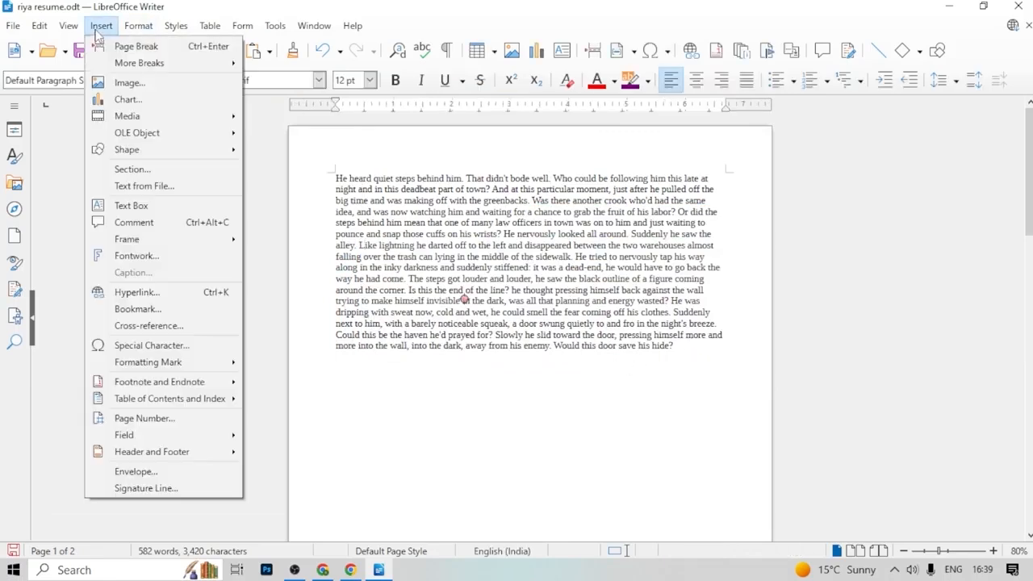
click(128, 99)
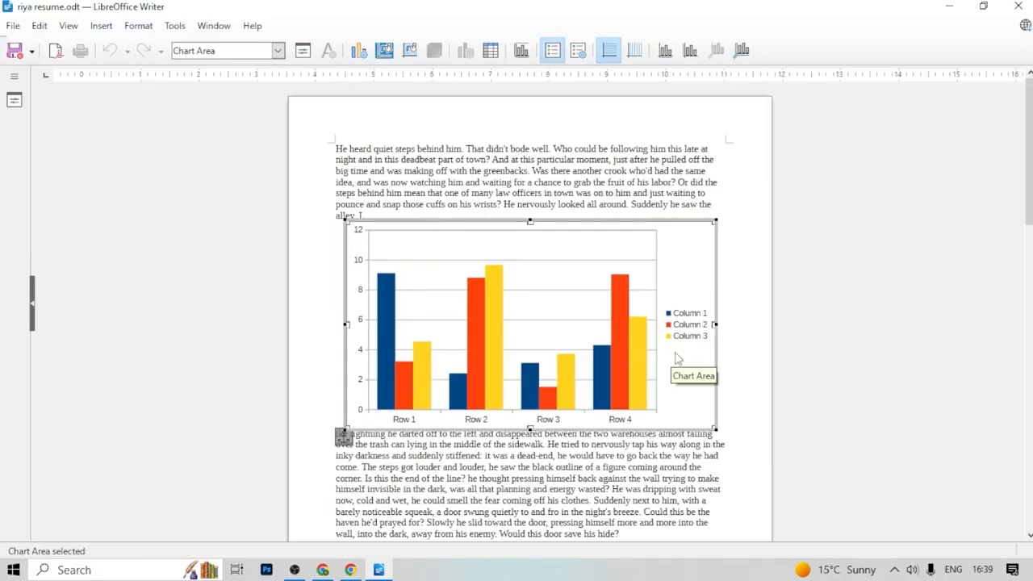
Open the chart's data table and replace the four row categories with student first names
mouse_move(638, 347)
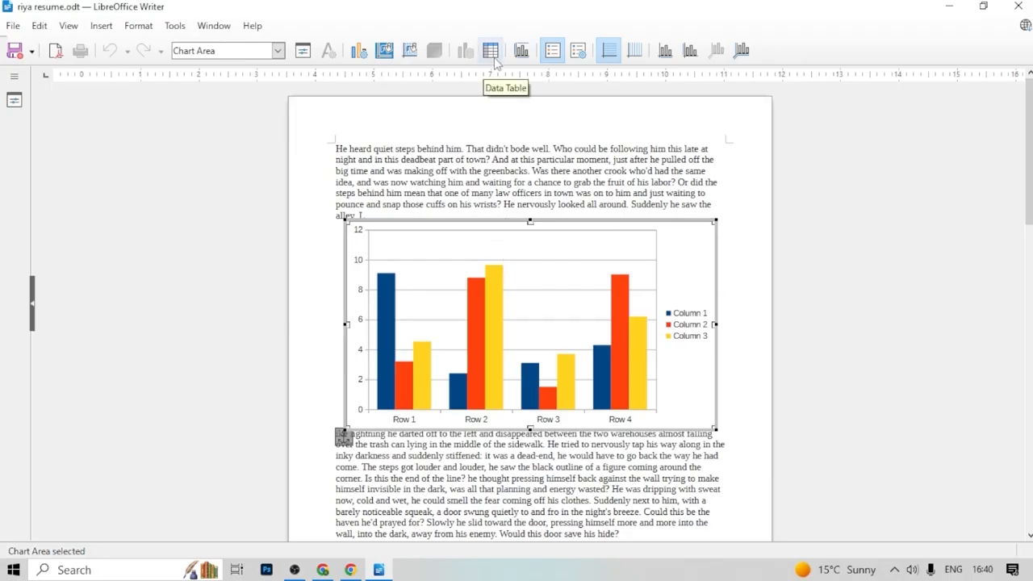
click(490, 51)
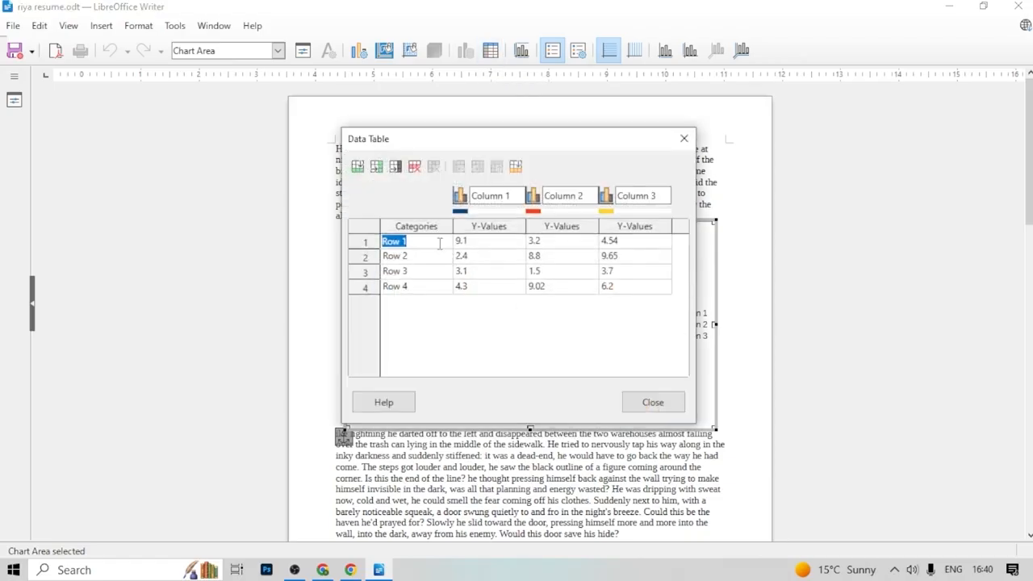
text(riya)
click(440, 256)
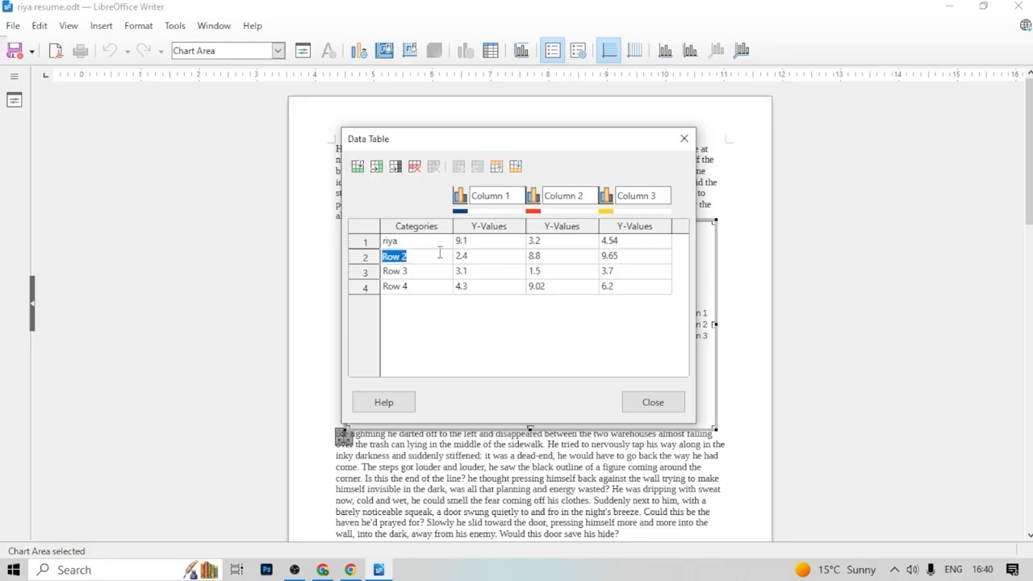
text(si)
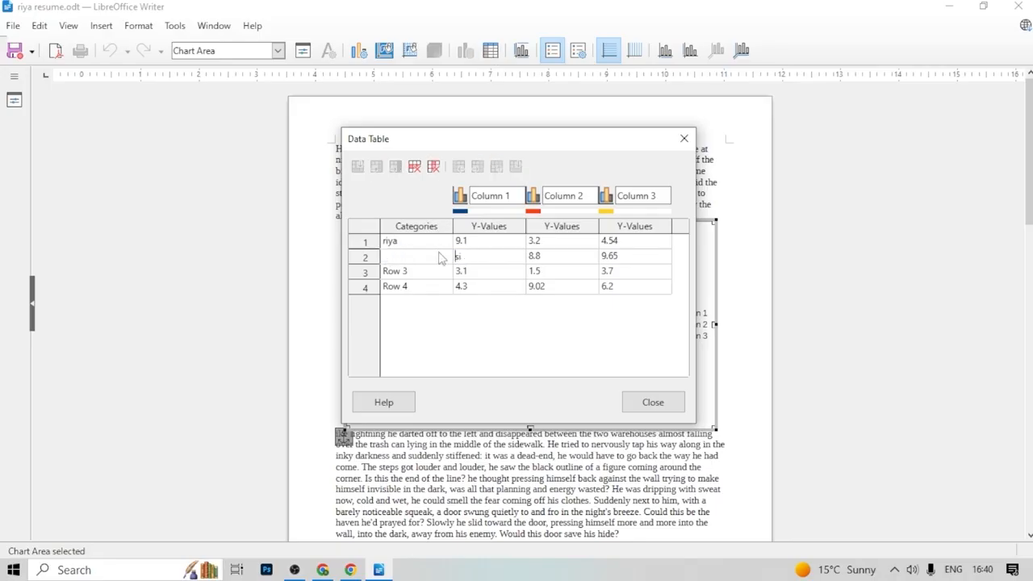
key(BackSpace)
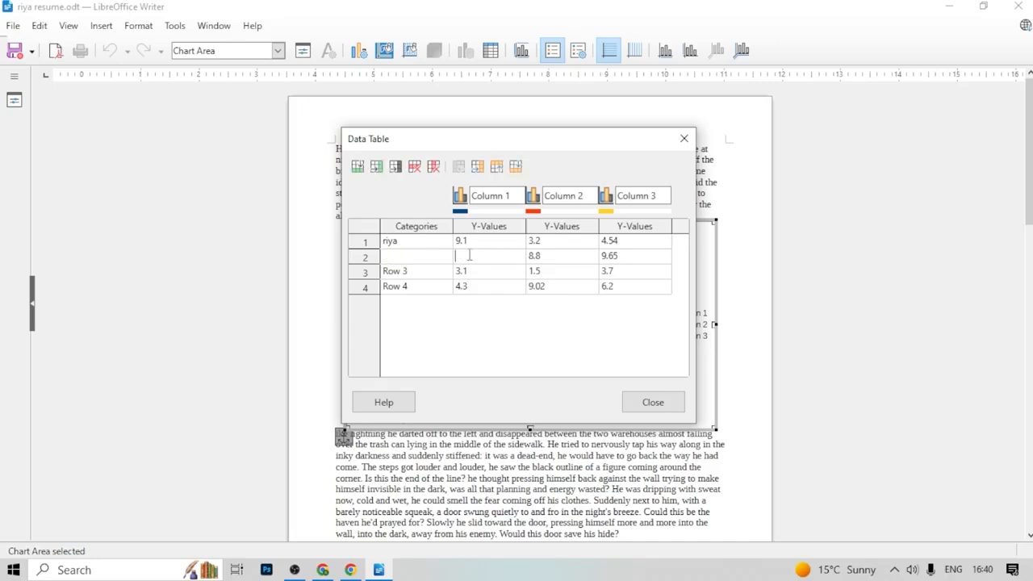
click(412, 255)
click(419, 271)
text(diya)
key(Down)
text(jiya)
Set the first row's values to 78, 45 and 52, the second row's first and third values to 45 and 78, and the third row's last to 98
click(460, 241)
text(78)
key(Tab)
text(45)
key(Tab)
click(621, 255)
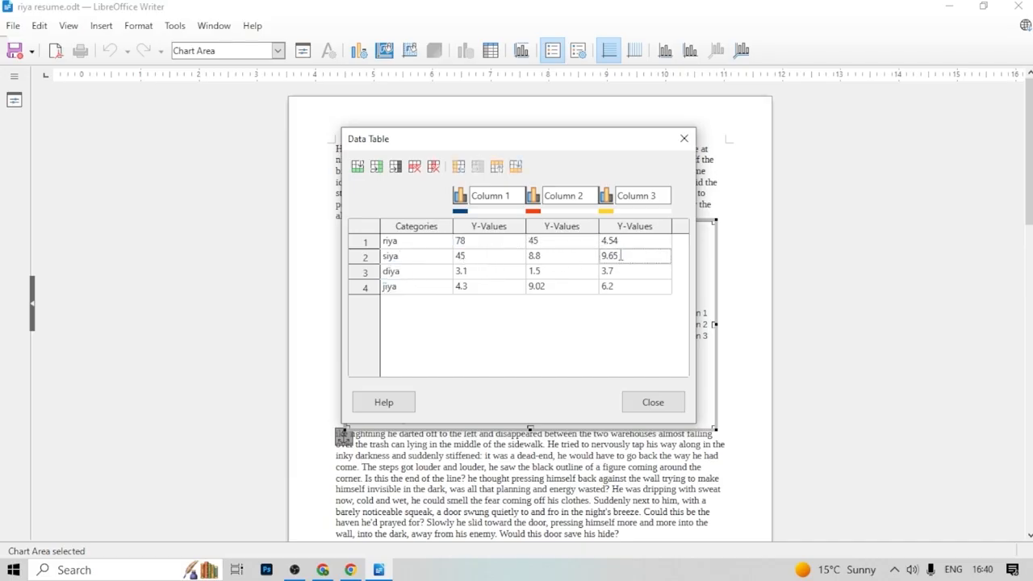
text(78)
key(Up)
text(52)
click(616, 273)
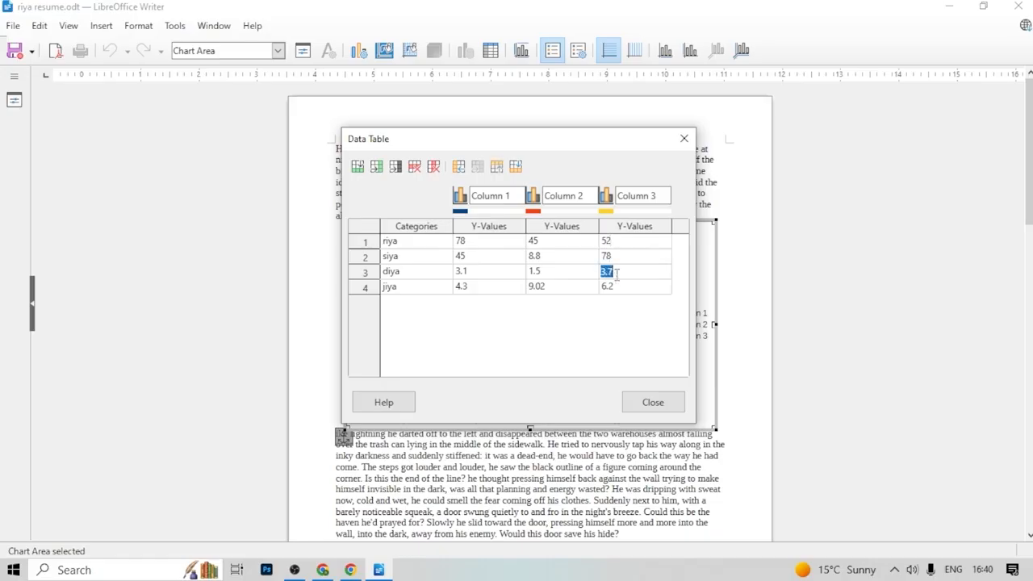
text(989)
Rename the three data series to hindi, maths and sst, and close the data table
click(507, 197)
drag(507, 196, 466, 203)
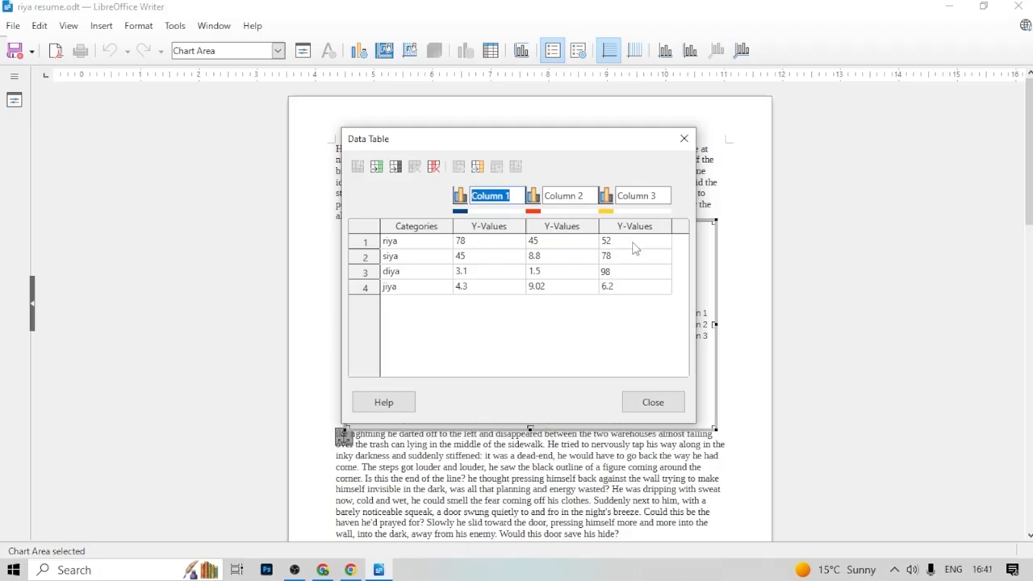
text(d)
text(hind)
key(Tab)
text(maths)
key(Tab)
text(sst)
click(585, 247)
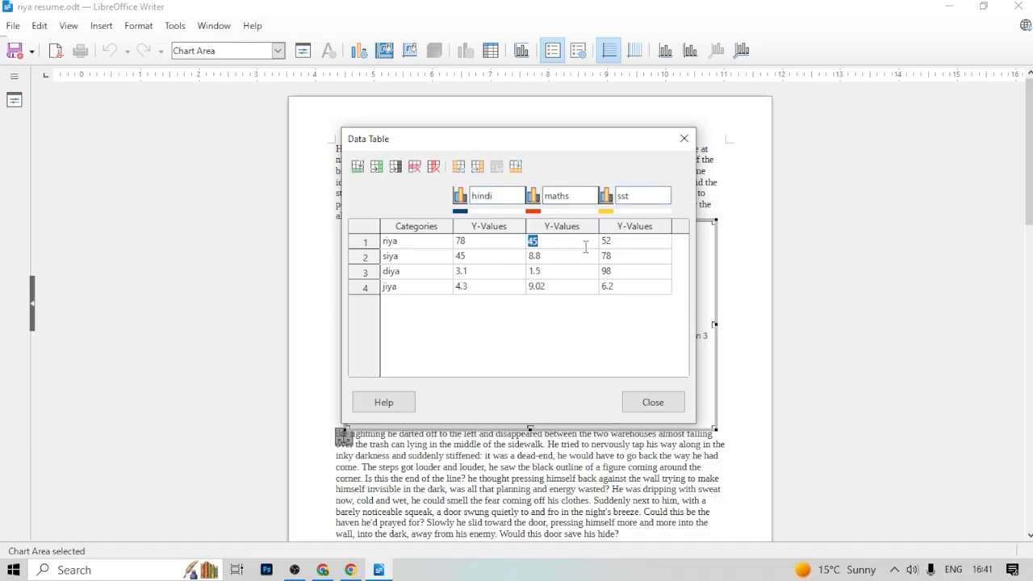
click(494, 200)
click(561, 201)
click(636, 199)
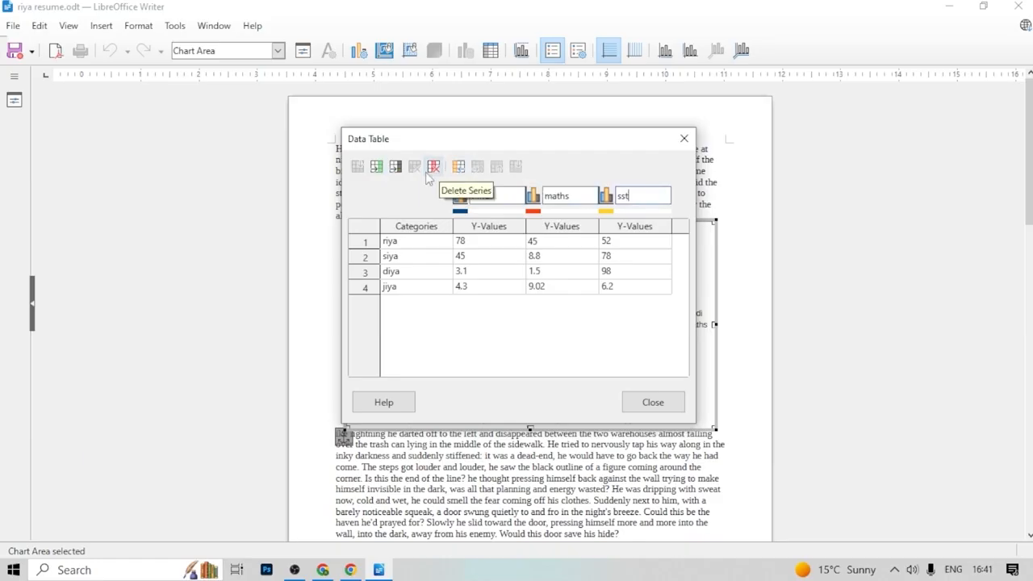
click(652, 404)
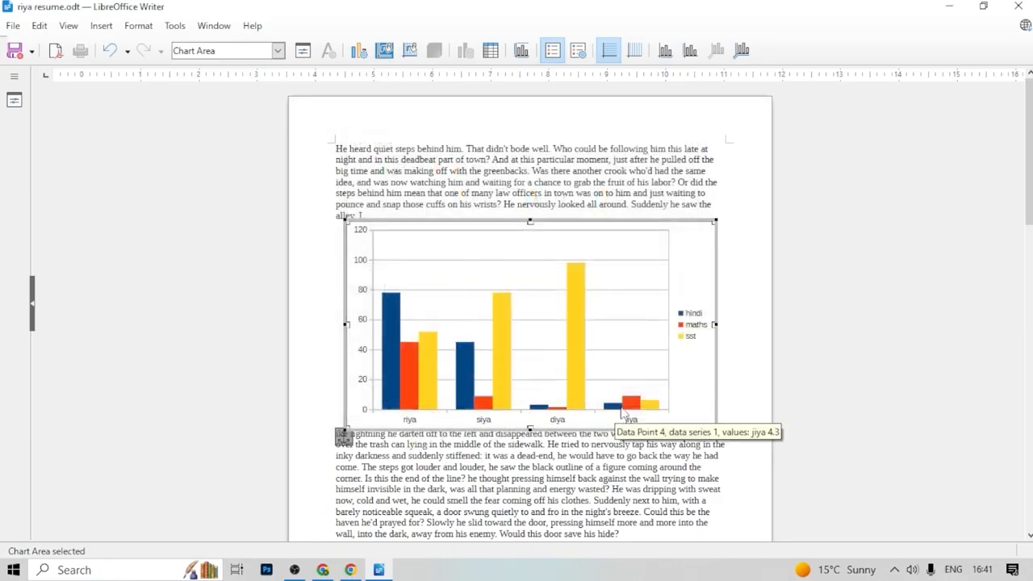
Hide the chart's legend and show it again
click(555, 52)
click(556, 54)
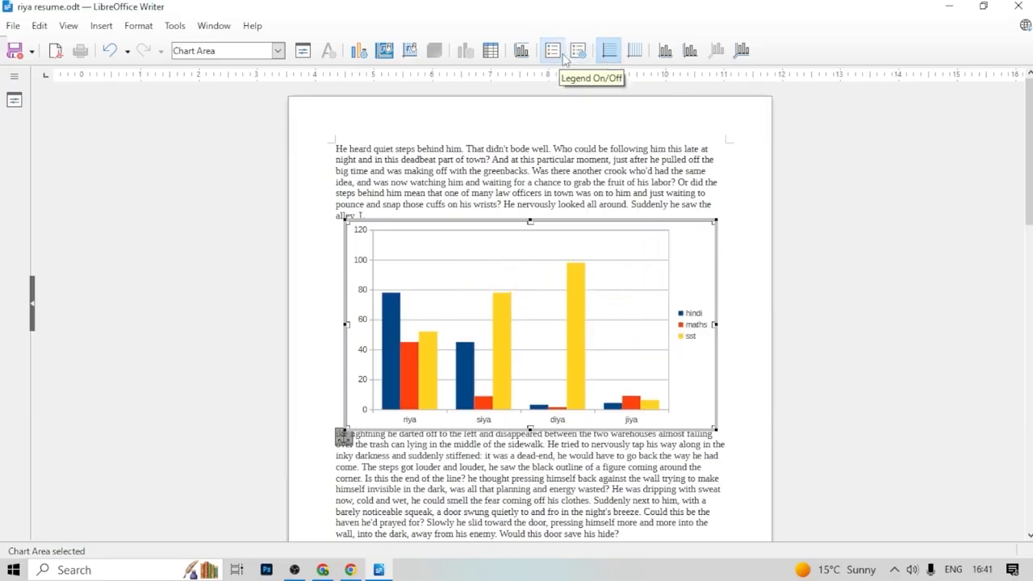
click(564, 58)
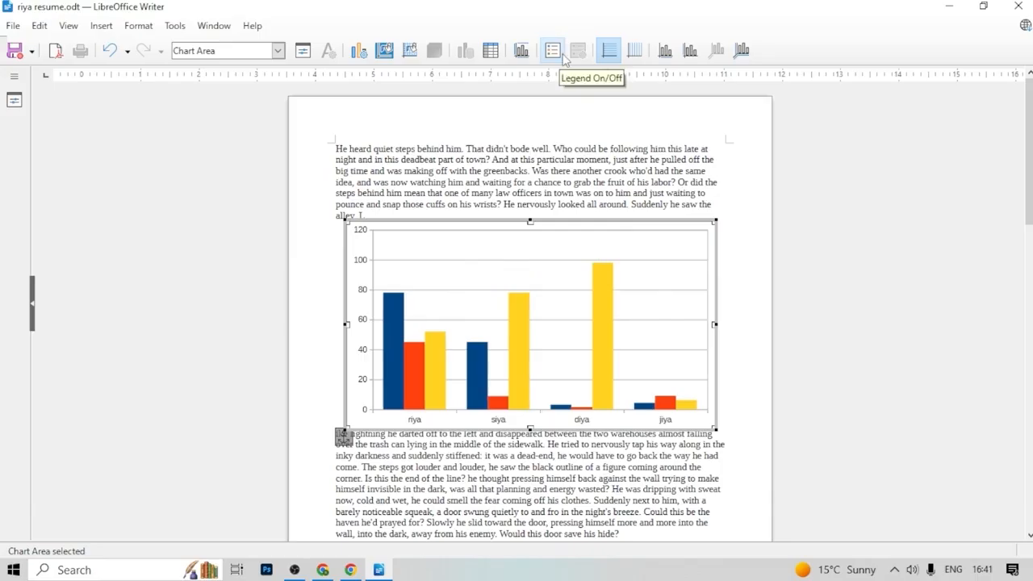
click(556, 58)
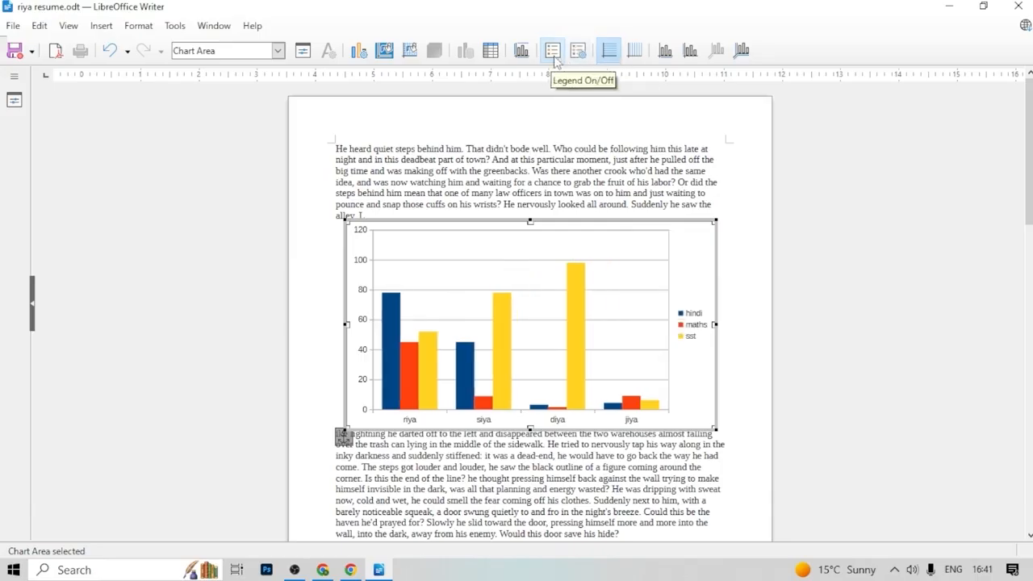
Cycle the chart's horizontal gridlines through minor lines to none, and turn the vertical gridlines on and off again
click(609, 58)
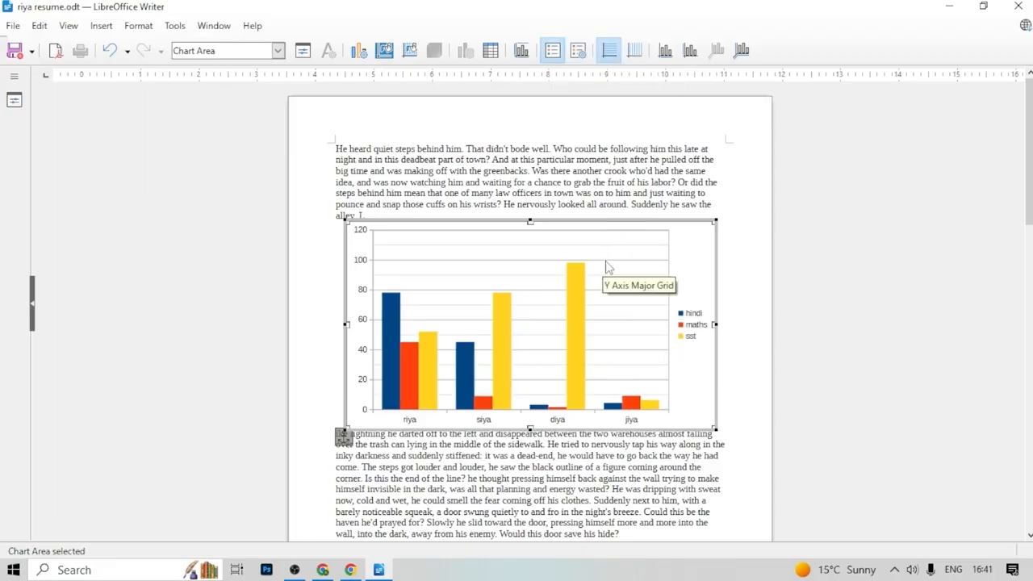
click(615, 58)
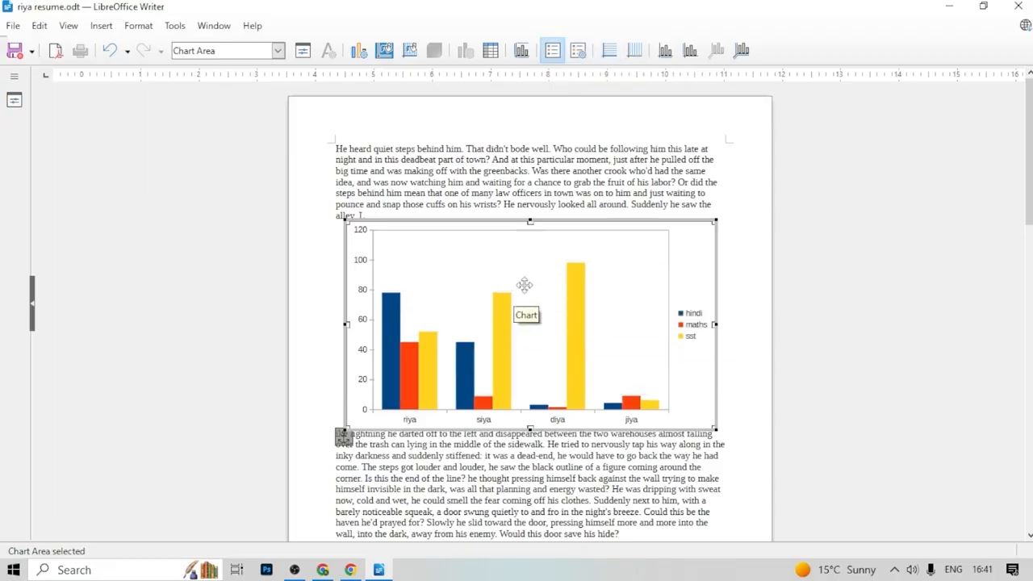
click(635, 59)
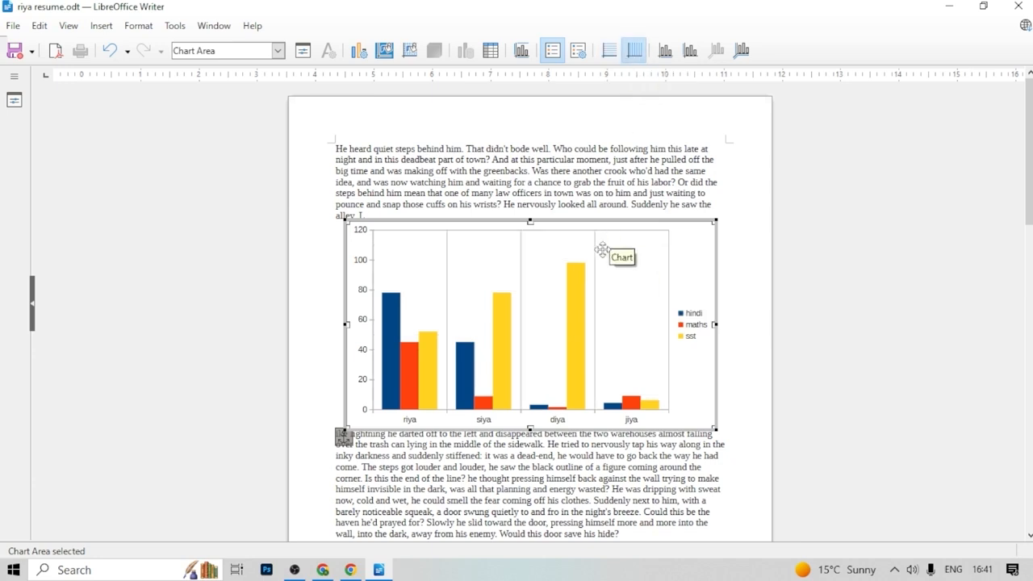
click(635, 51)
click(635, 50)
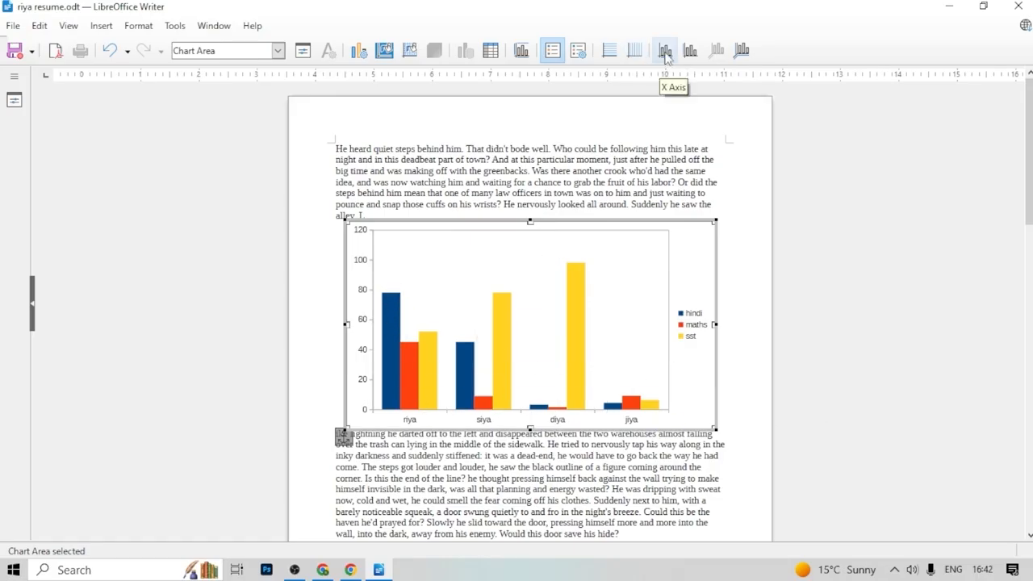
View the line properties of the chart's X axis and close them without changes
click(666, 53)
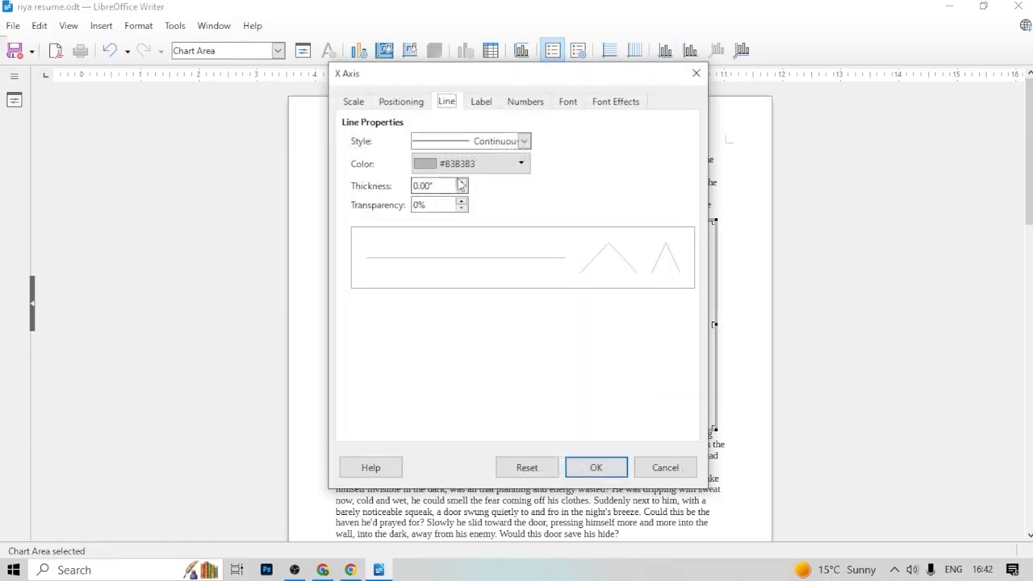
click(696, 73)
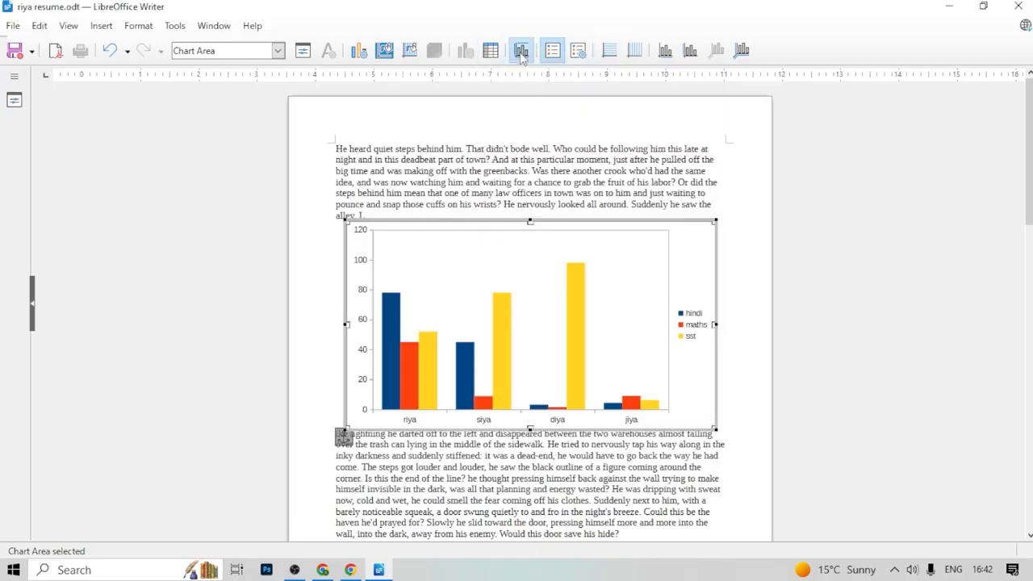
Give the chart the title "marksheet", the X axis title "student makrs" and the Y axis title "student name"
click(521, 52)
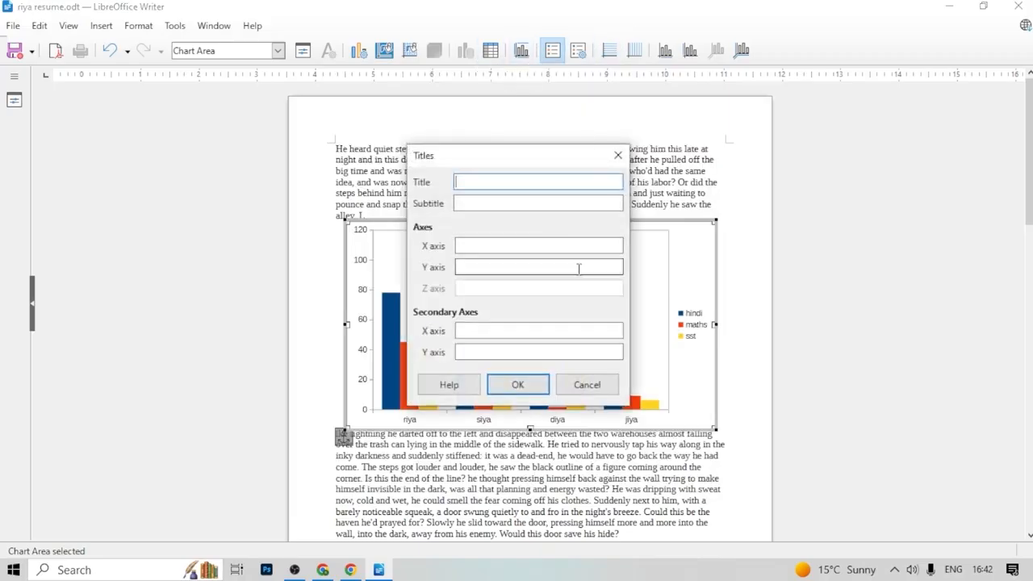
text(mak)
key(BackSpace)
text(rksheet)
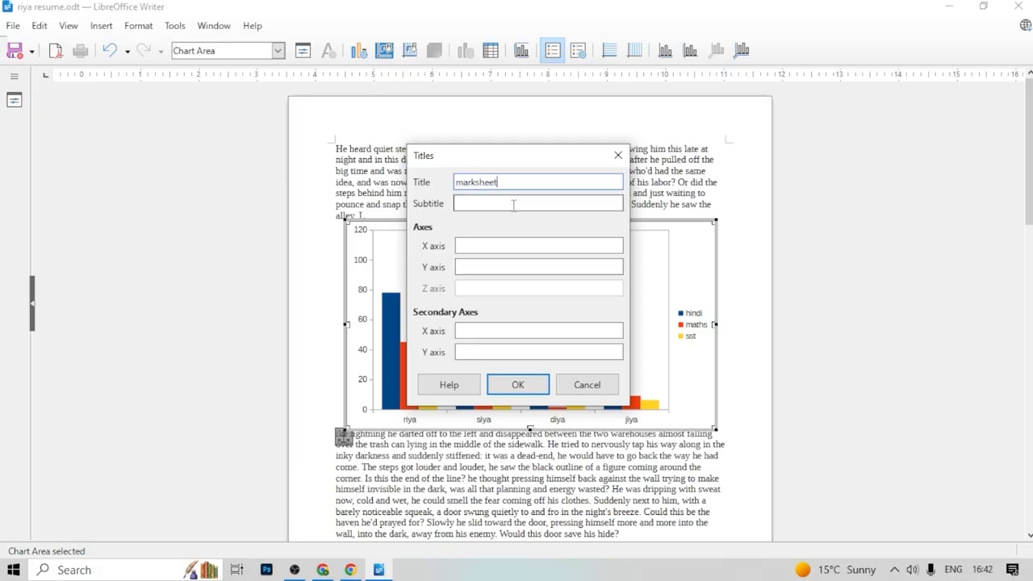
click(513, 205)
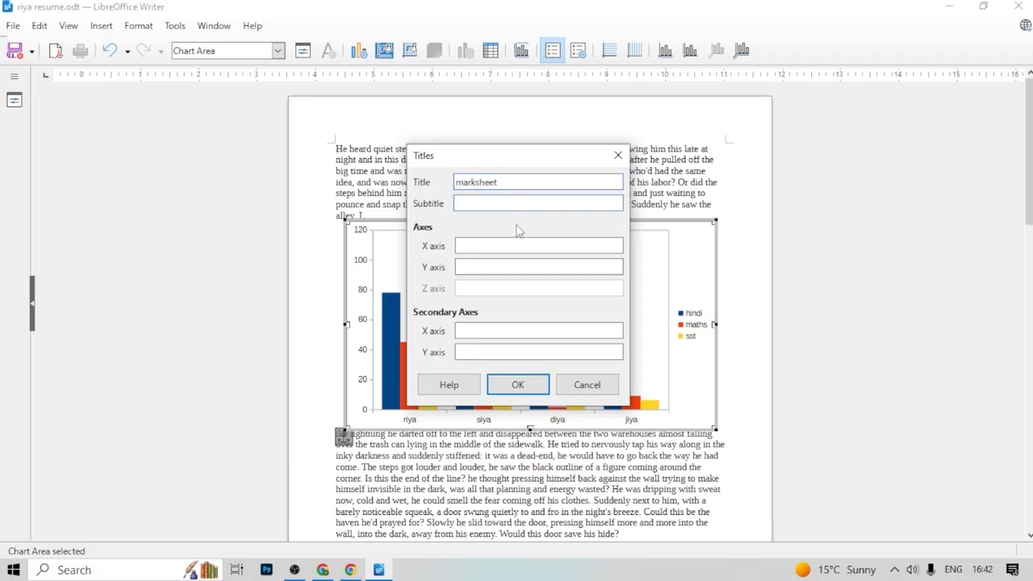
click(501, 247)
text(student makrs)
click(504, 267)
text(student name)
click(517, 384)
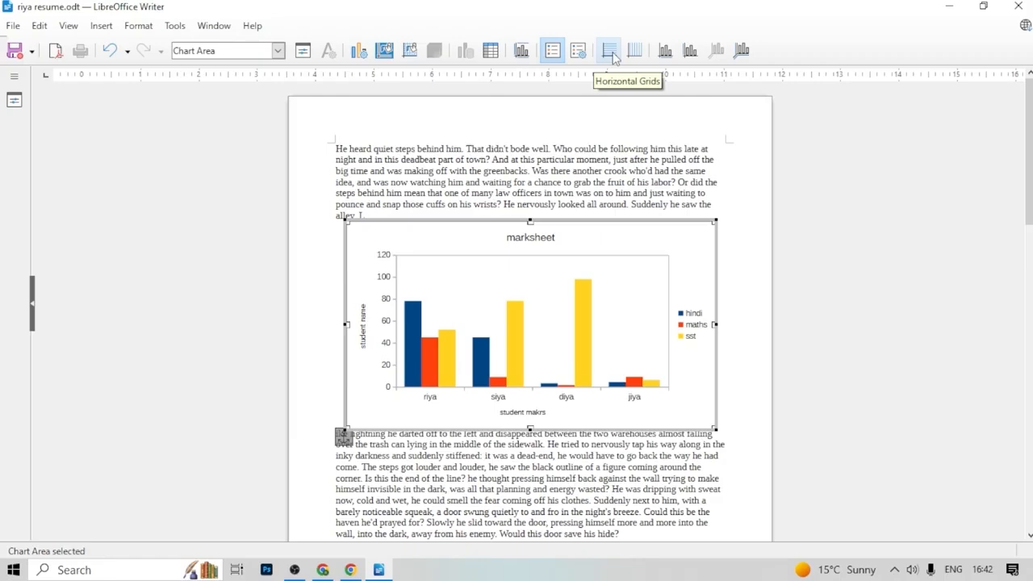
Change the Y axis title to "student marks" and replace the last word of the X axis title
click(522, 54)
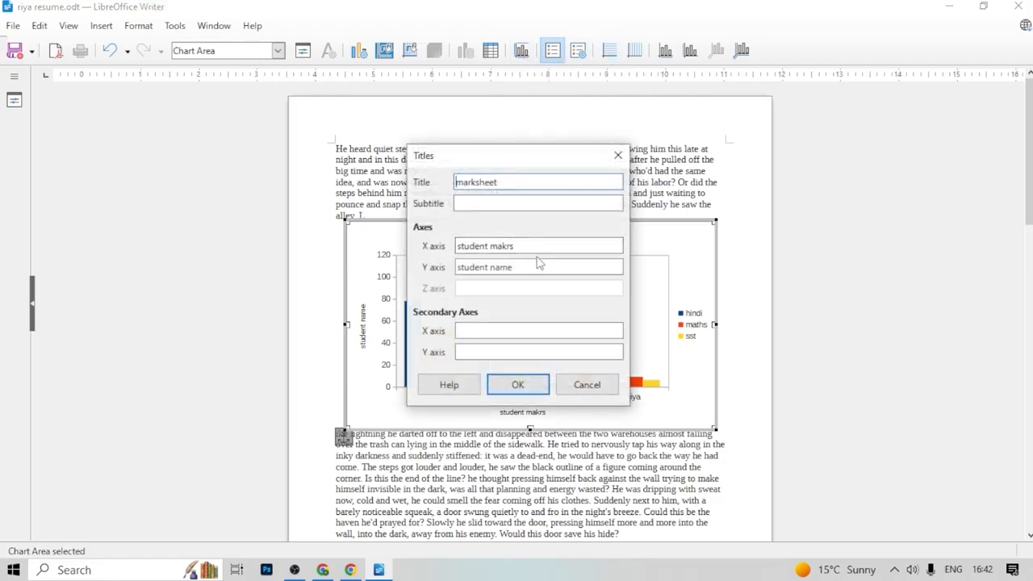
drag(534, 267, 497, 267)
text(marks)
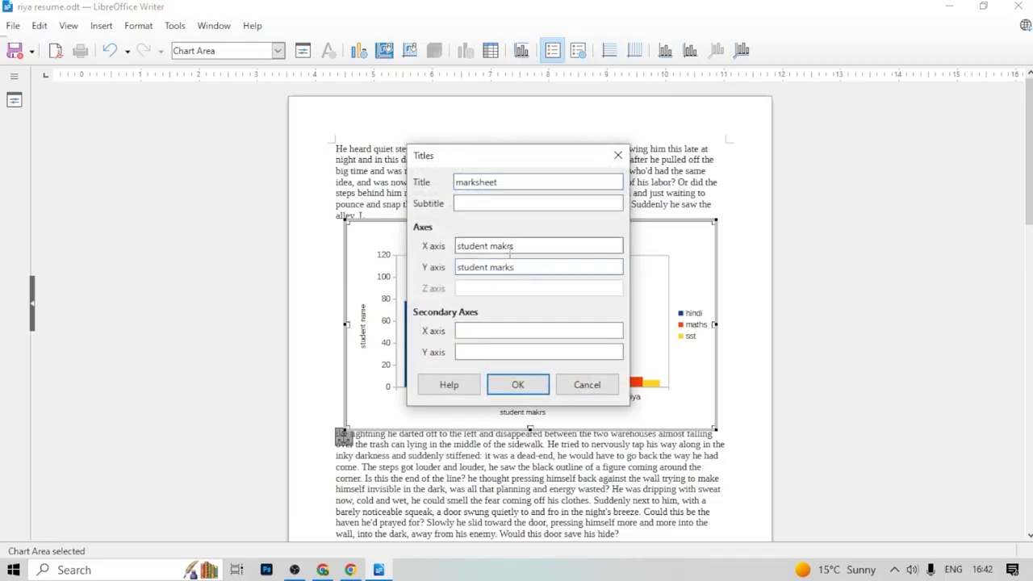
drag(515, 246, 490, 247)
text(mam)
click(523, 384)
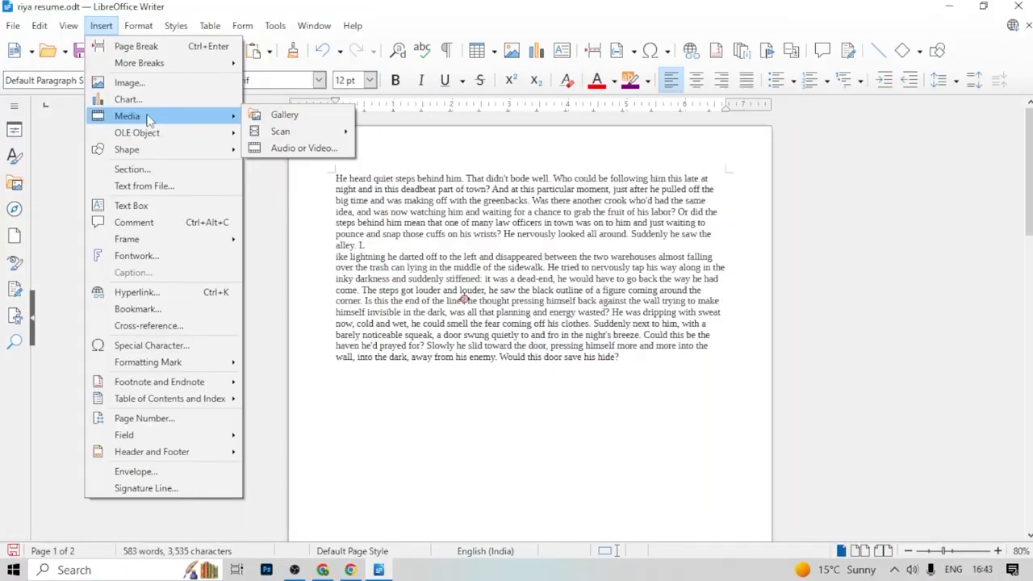
Open and close the media Gallery, and look over the scan and audio or video insert options
click(279, 116)
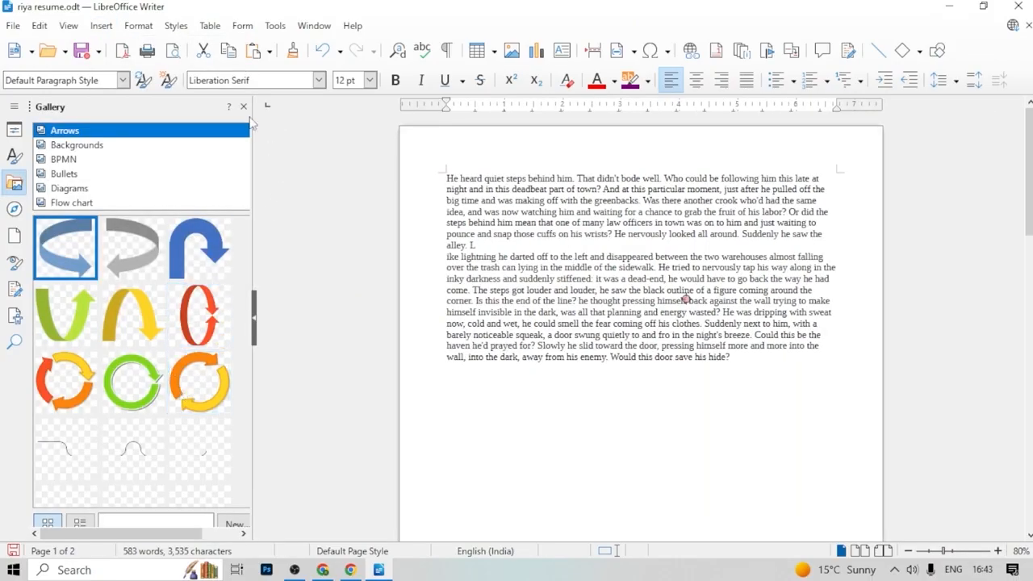
click(243, 106)
click(101, 25)
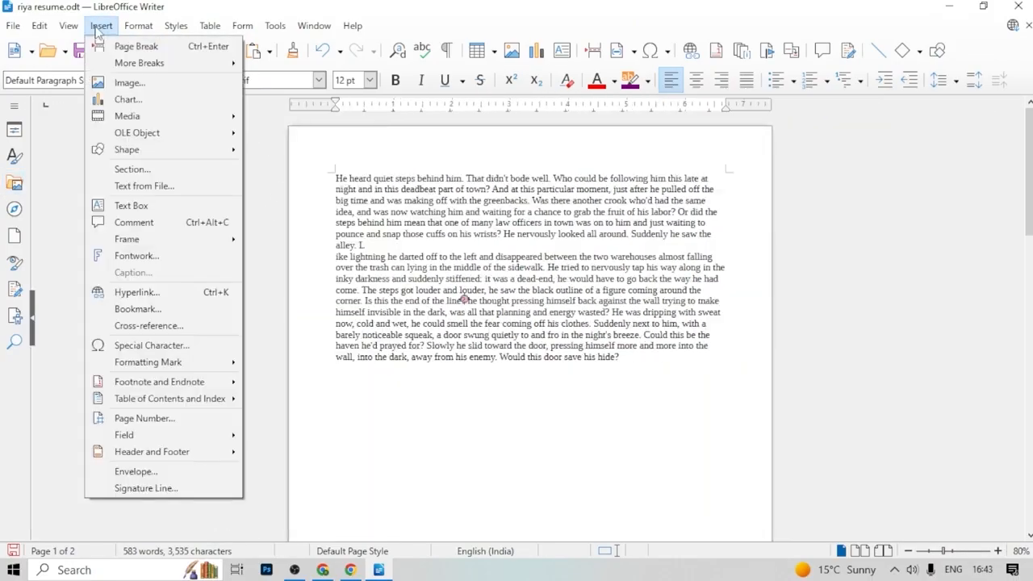
mouse_move(152, 118)
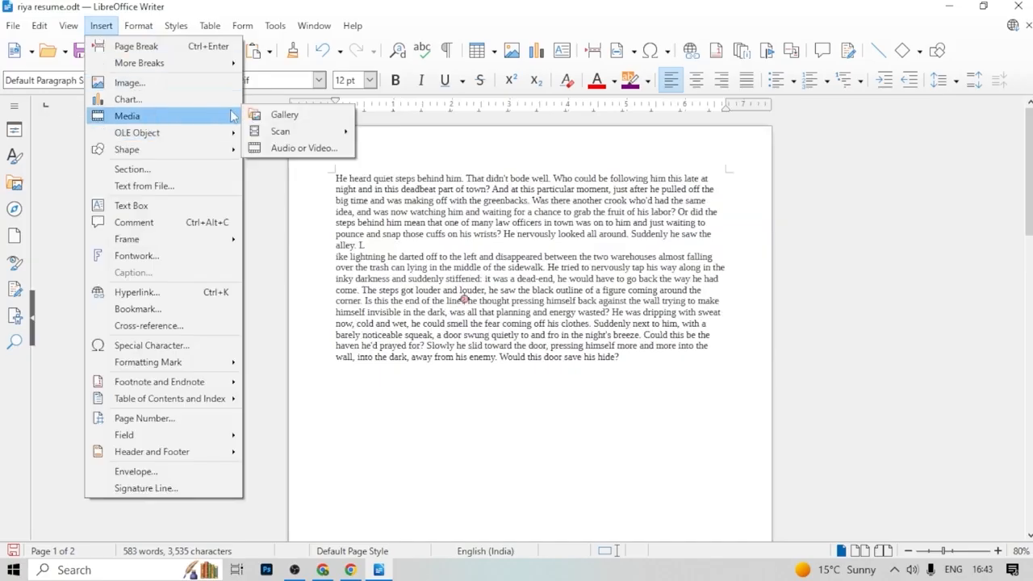
mouse_move(292, 136)
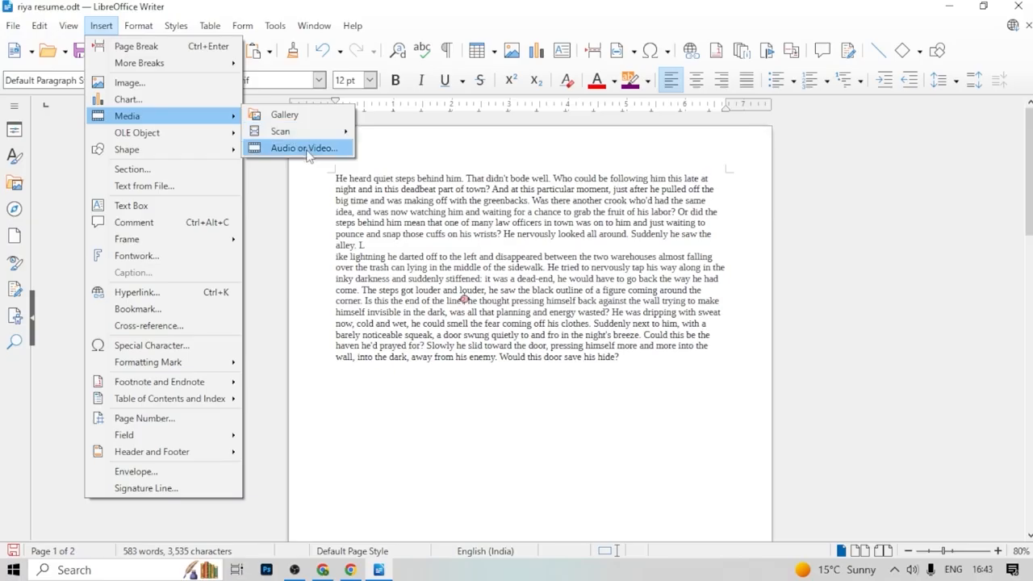
click(639, 203)
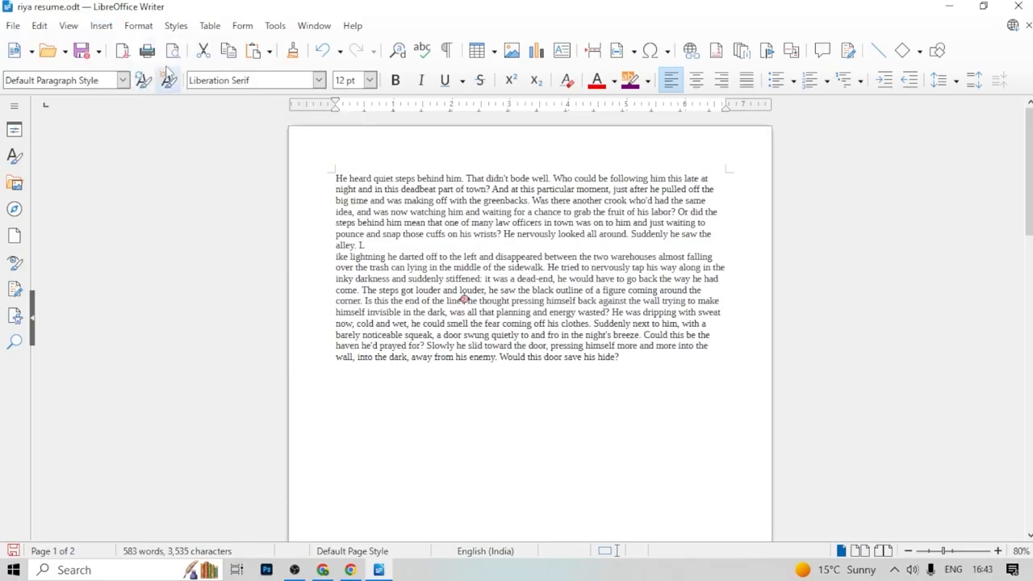
Insert a QR code containing the text "mak computer institue" below the story paragraphs
click(101, 28)
mouse_move(133, 137)
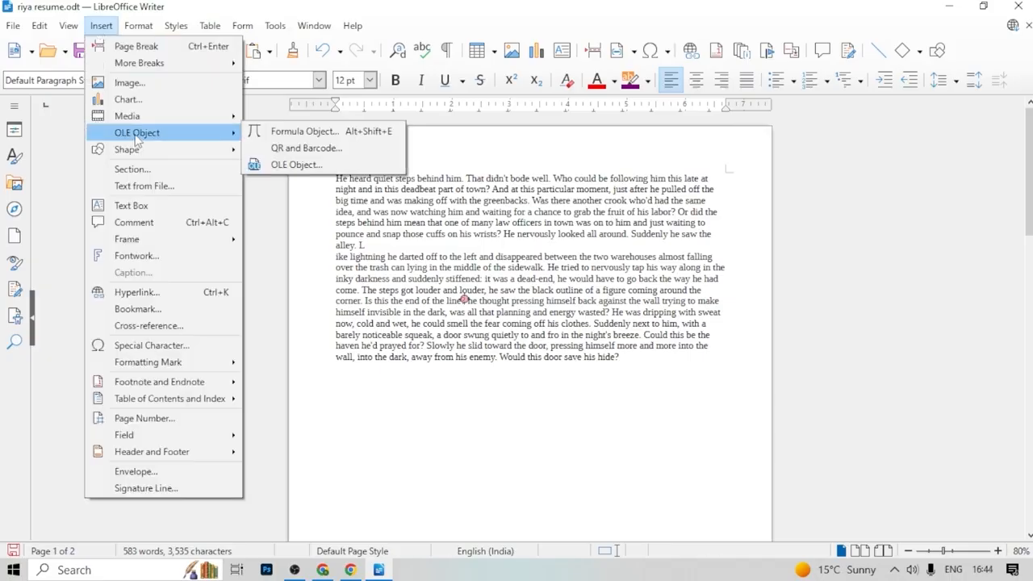
click(322, 150)
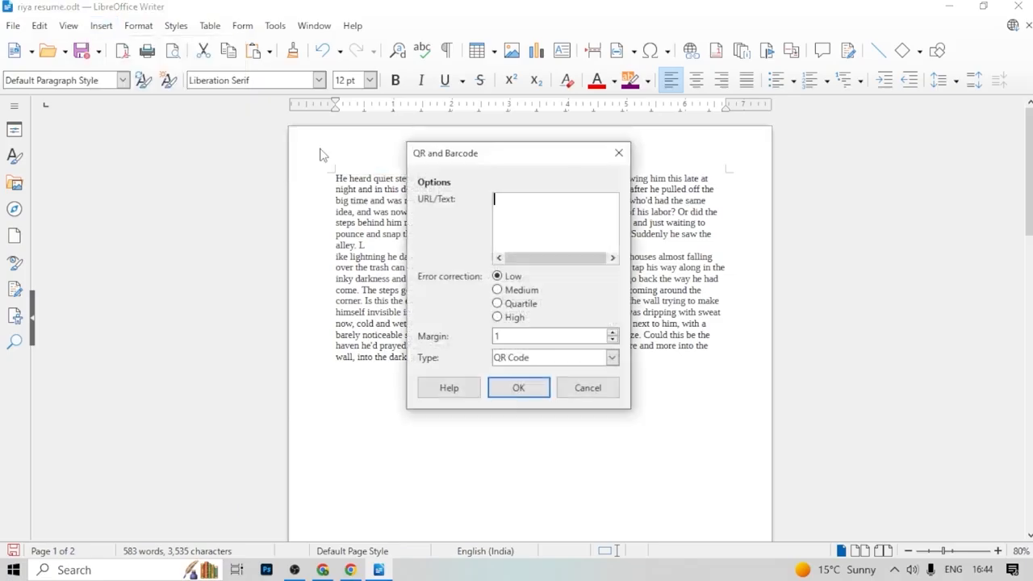
text(mak computer)
key(BackSpace)
key(BackSpace)
key(BackSpace)
key(BackSpace)
key(BackSpace)
key(BackSpace)
key(BackSpace)
key(BackSpace)
key(BackSpace)
key(BackSpace)
key(BackSpace)
key(BackSpace)
key(BackSpace)
text(t)
key(BackSpace)
text(titue)
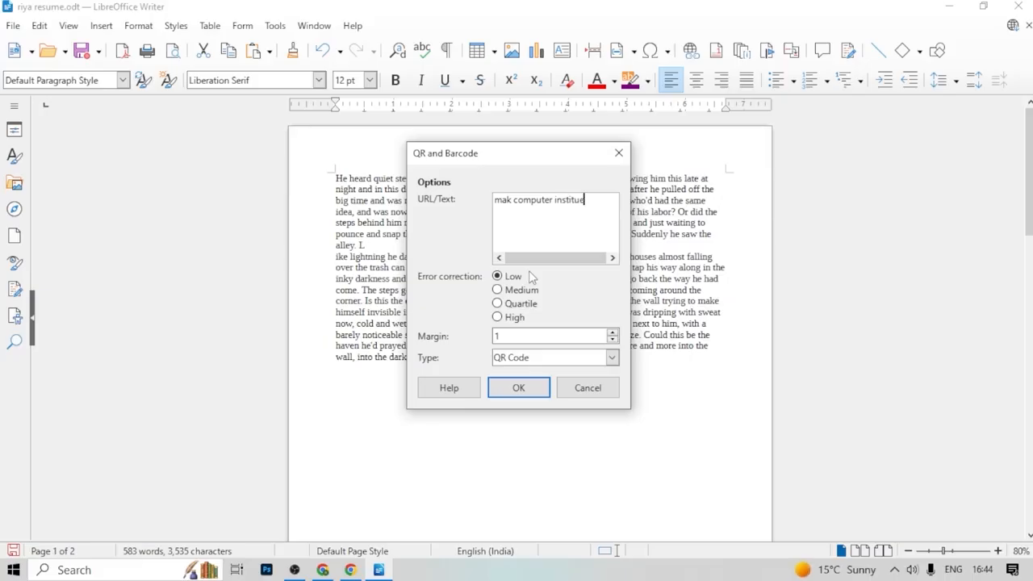
click(519, 389)
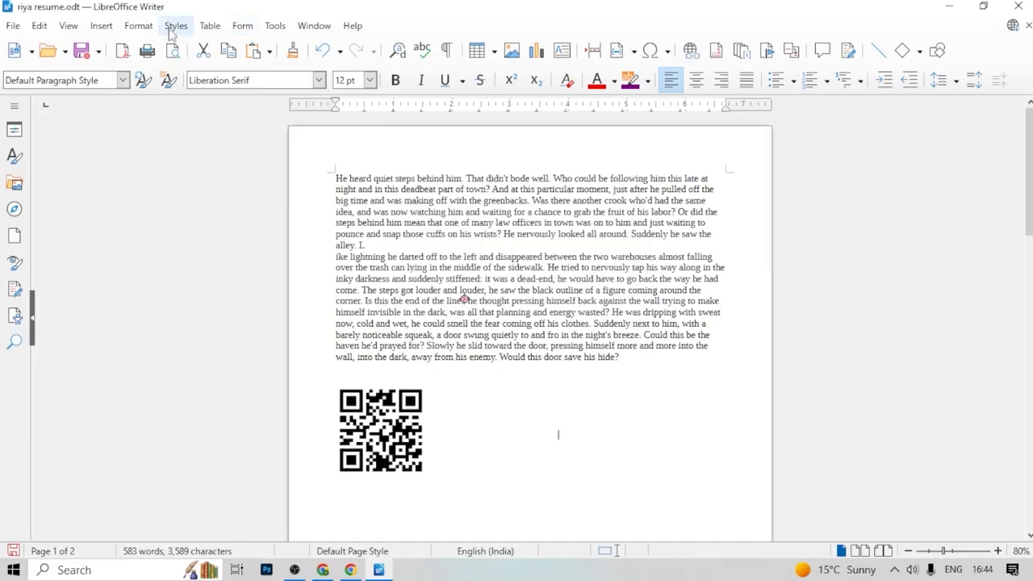
Insert a barcode containing the text "mak computer" and place it to the right of the QR code
click(101, 25)
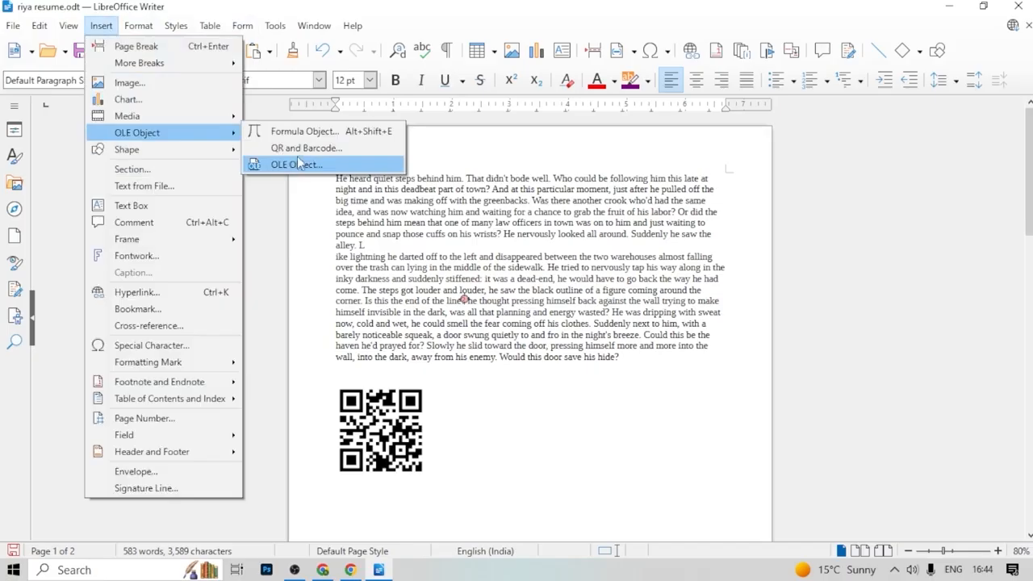
click(313, 155)
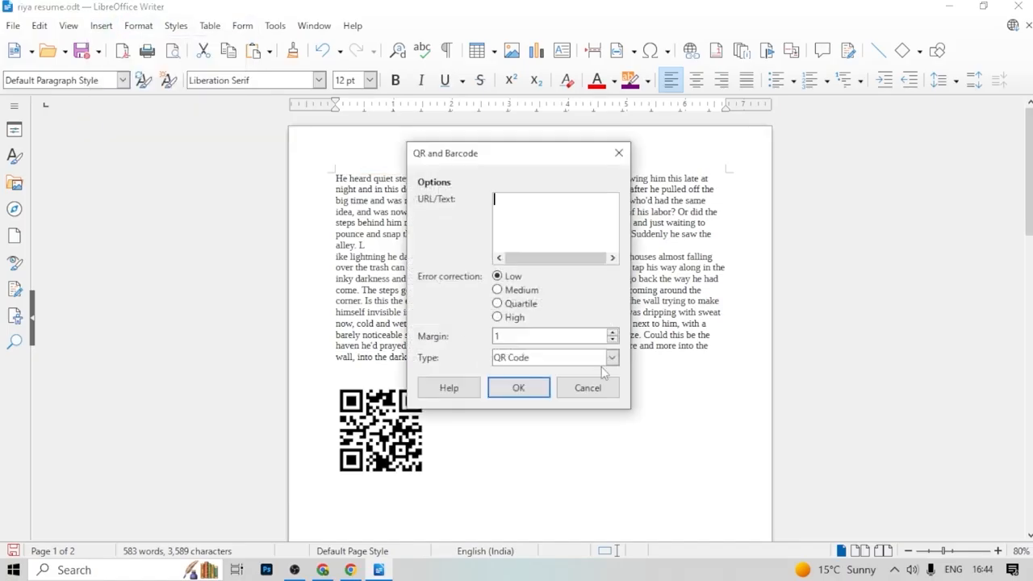
click(611, 359)
click(564, 387)
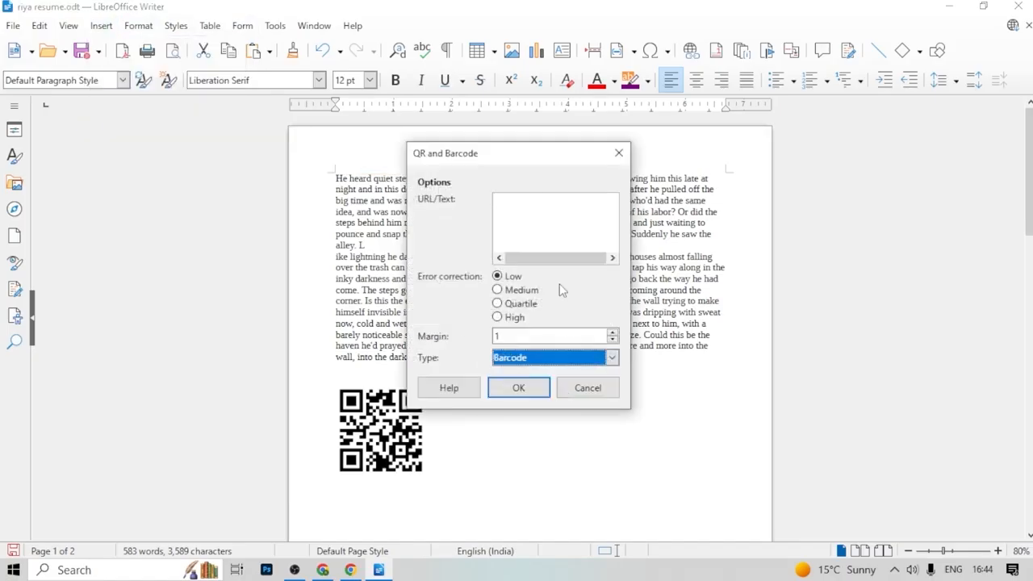
click(540, 215)
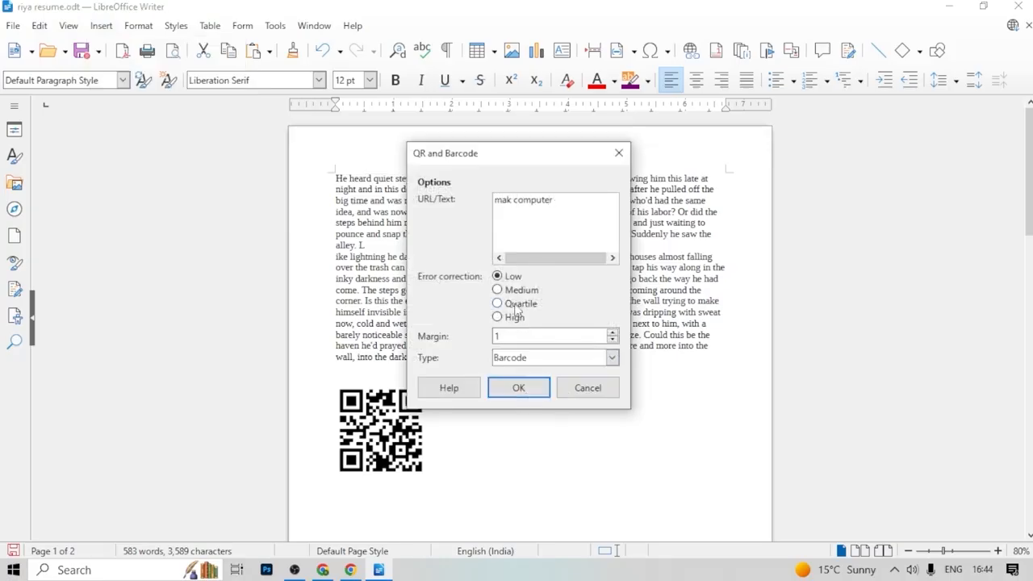
click(521, 390)
drag(379, 476, 538, 448)
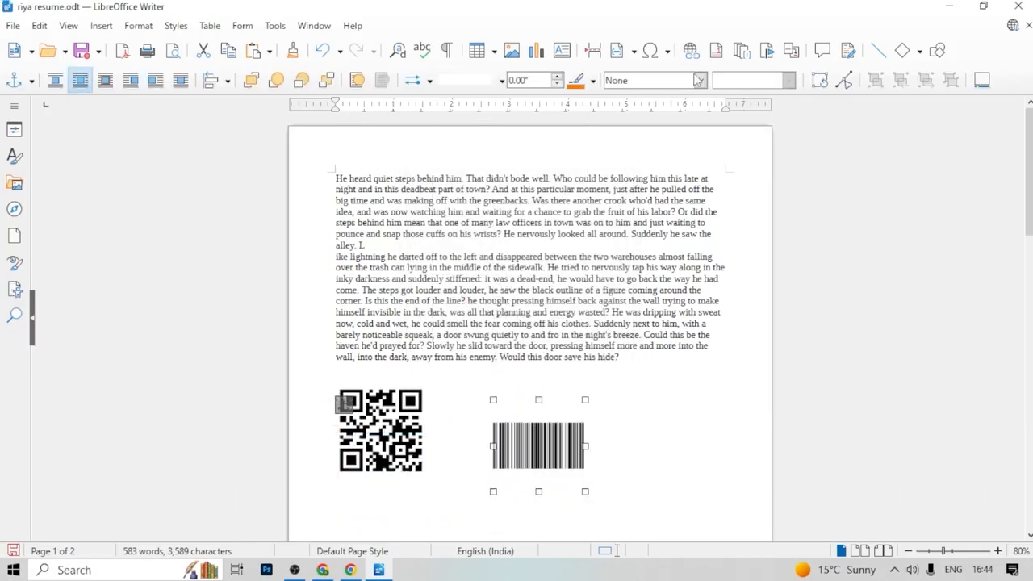
click(569, 323)
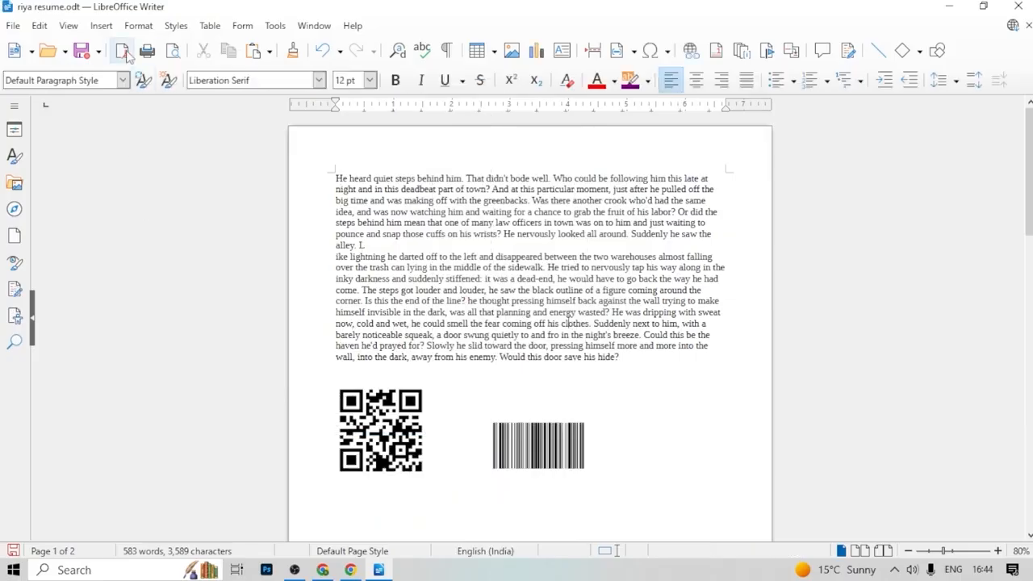
Add an empty line between the two story paragraphs, after "alley. L"
click(101, 26)
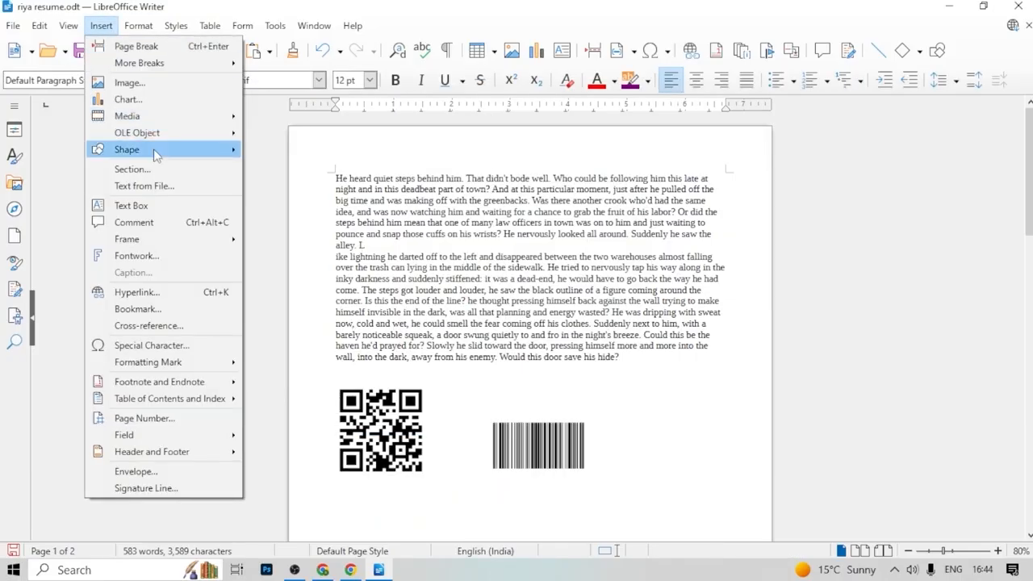
mouse_move(156, 155)
shift+click(561, 301)
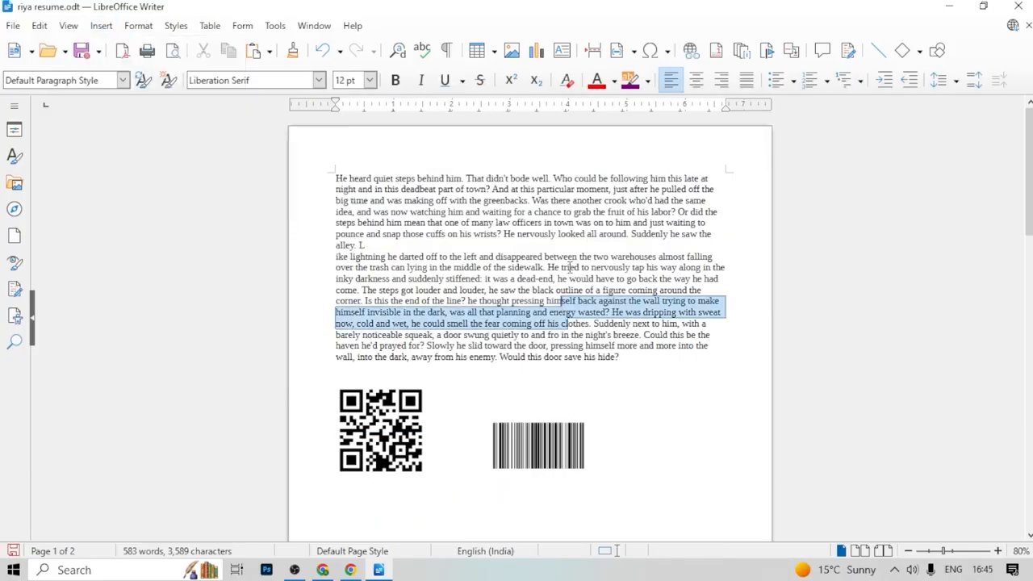
click(386, 246)
key(Return)
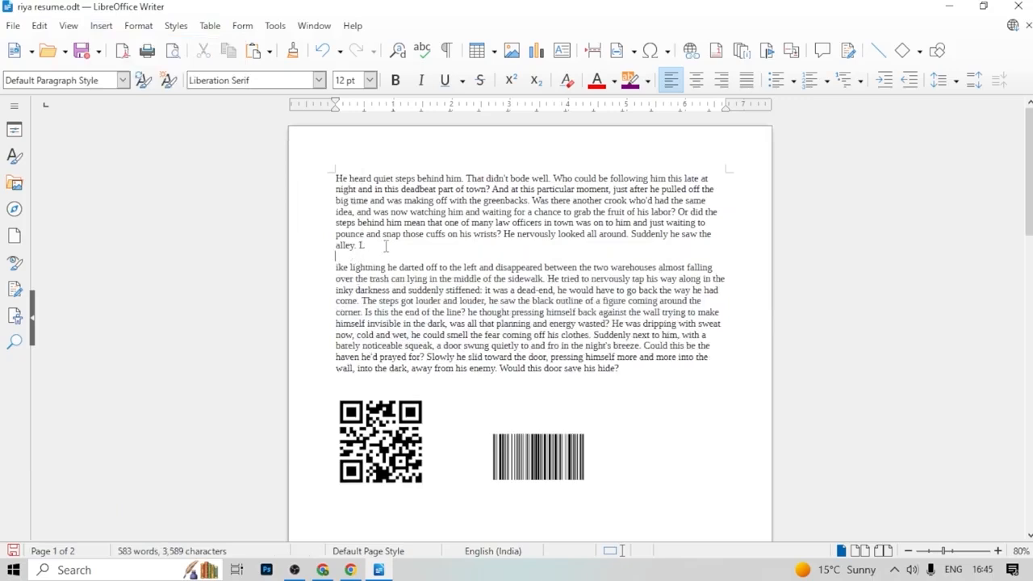
Draw an ellipse about 2.81 x 2.70 in size over the two story paragraphs
click(100, 25)
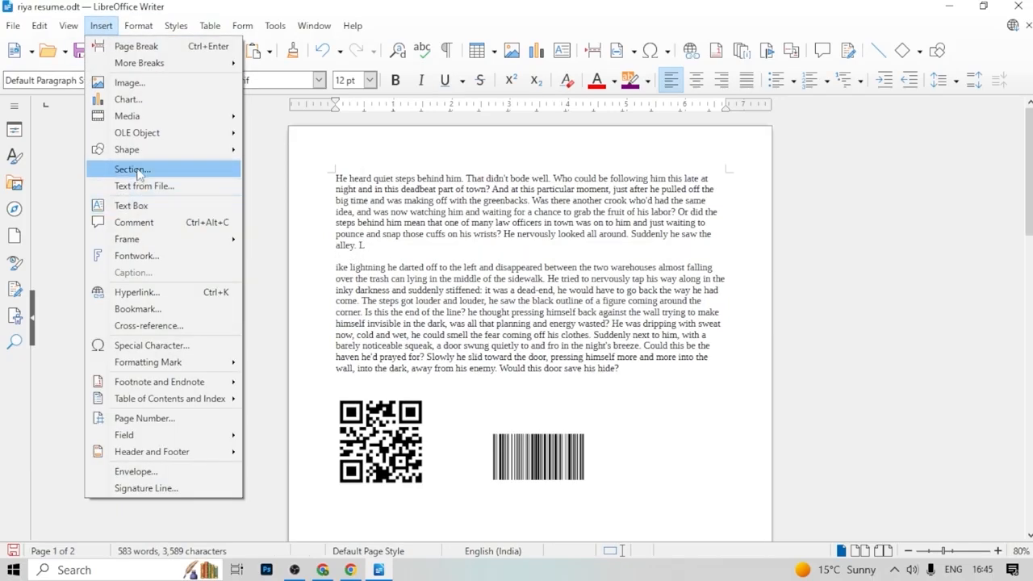
mouse_move(143, 156)
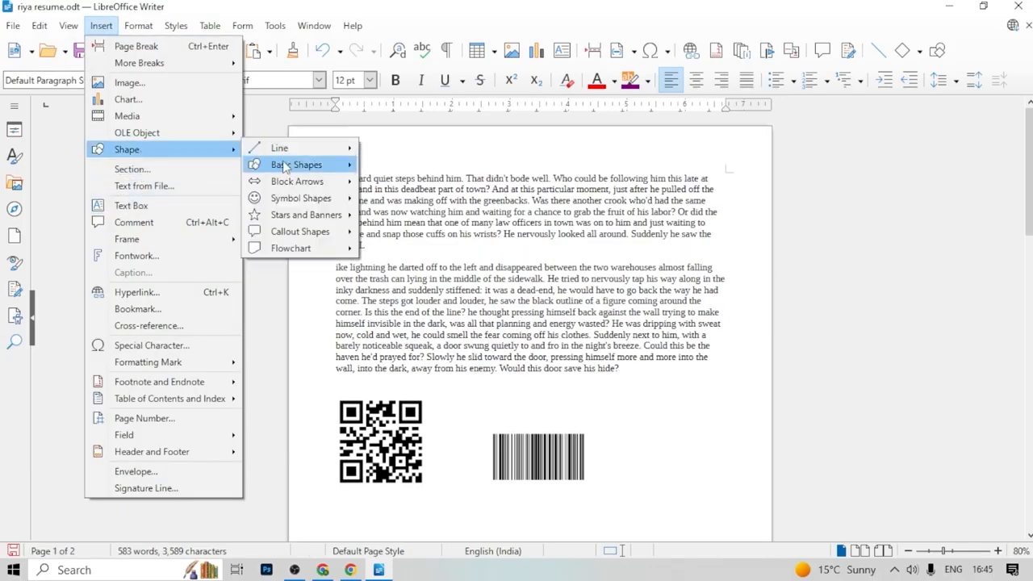
mouse_move(285, 167)
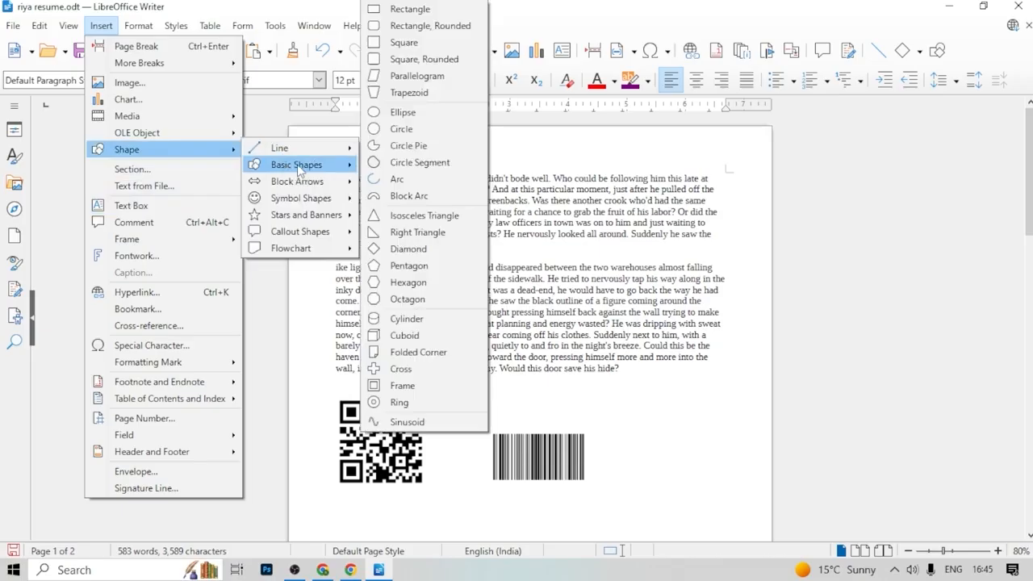
click(395, 112)
drag(374, 176, 539, 335)
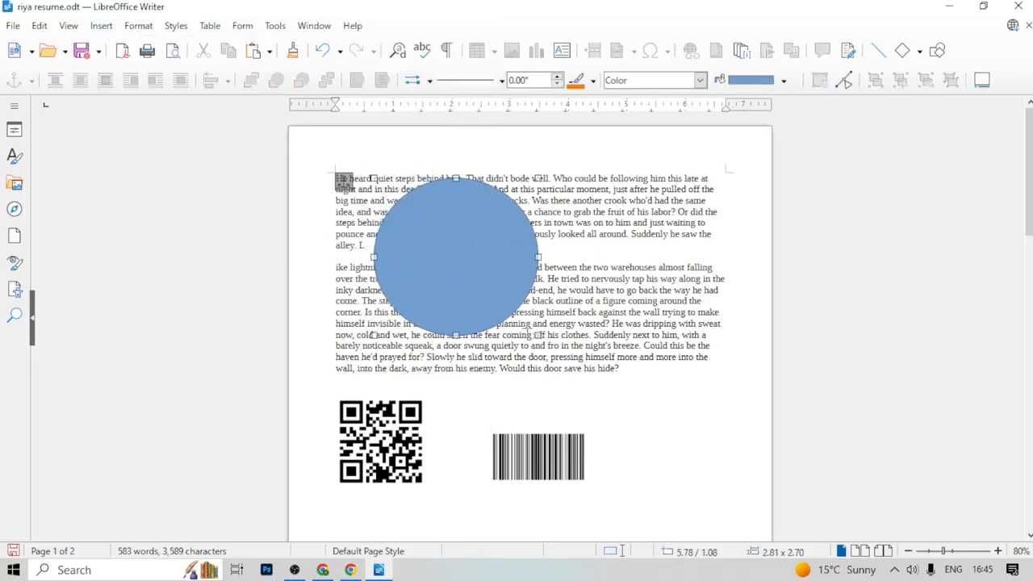
Wrap the text around both sides of the ellipse and move it to about 1.31 / 0.49, between the text halves
click(155, 79)
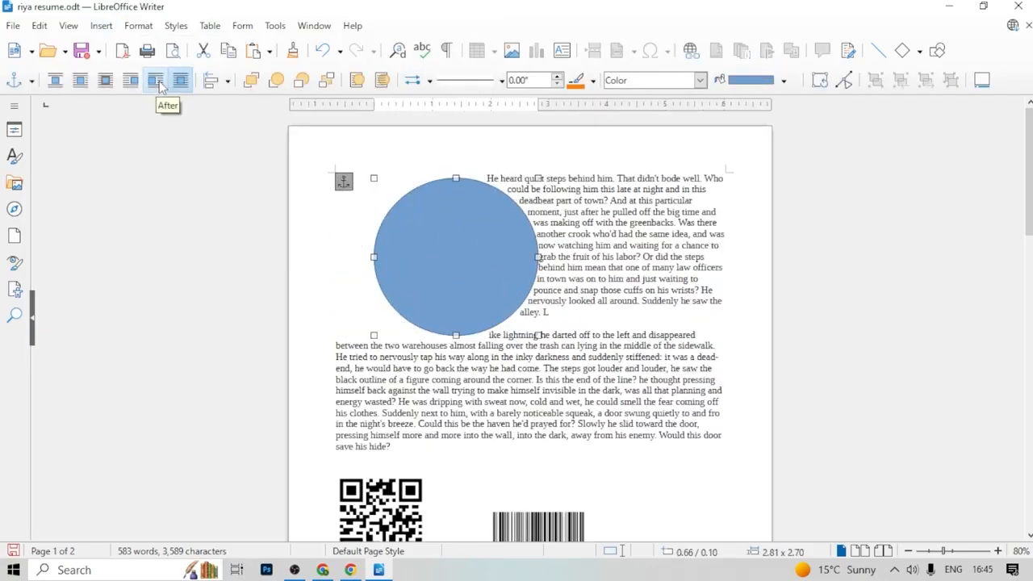
click(127, 83)
click(105, 80)
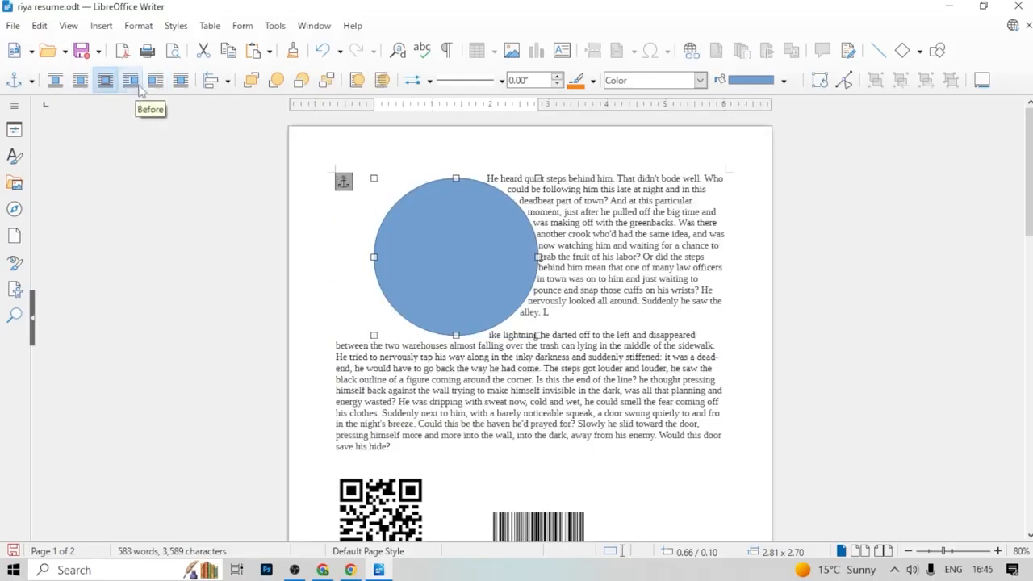
click(81, 80)
drag(461, 277, 499, 297)
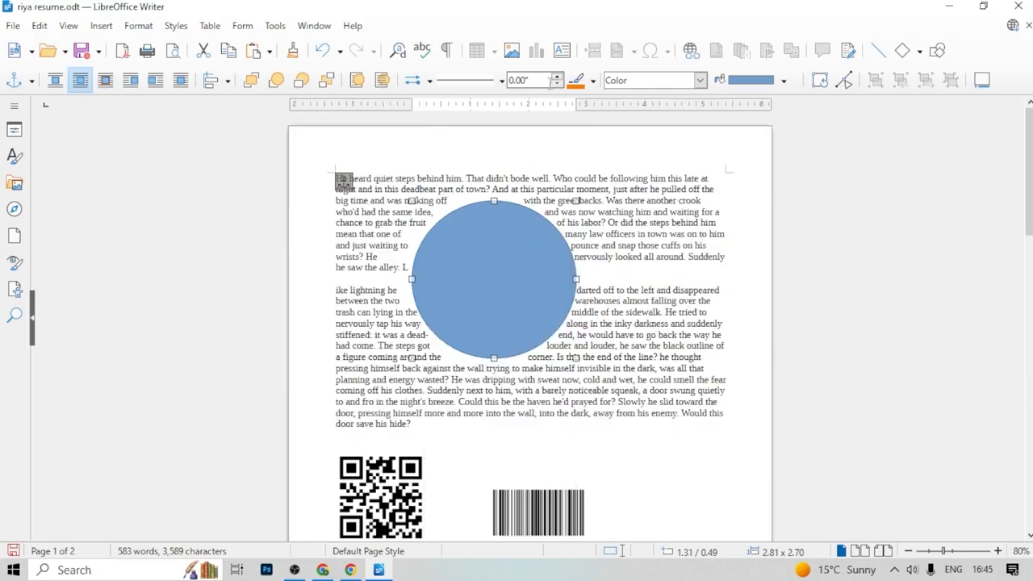
Fill the ellipse with solid red
click(701, 80)
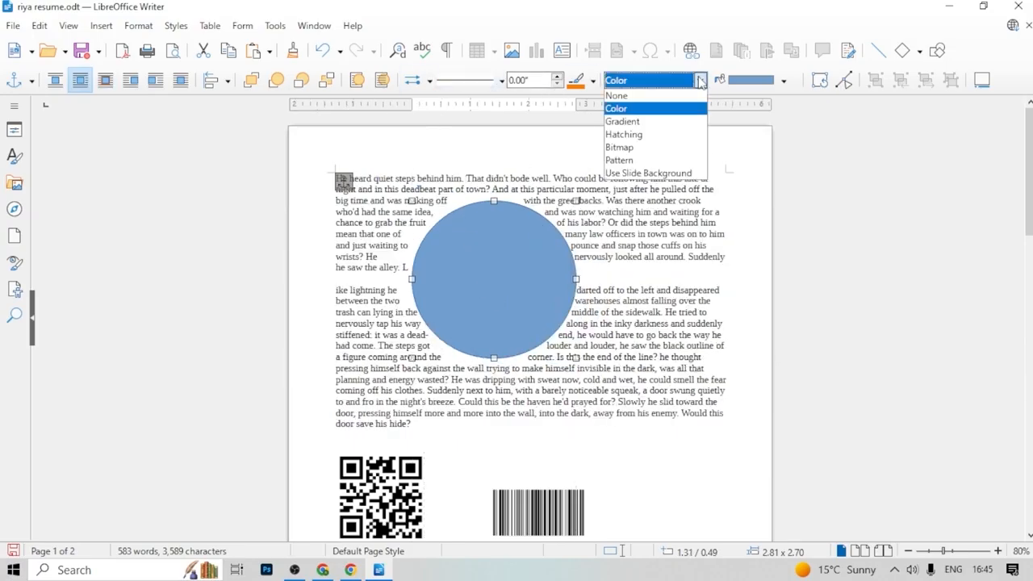
click(635, 111)
click(700, 83)
click(724, 80)
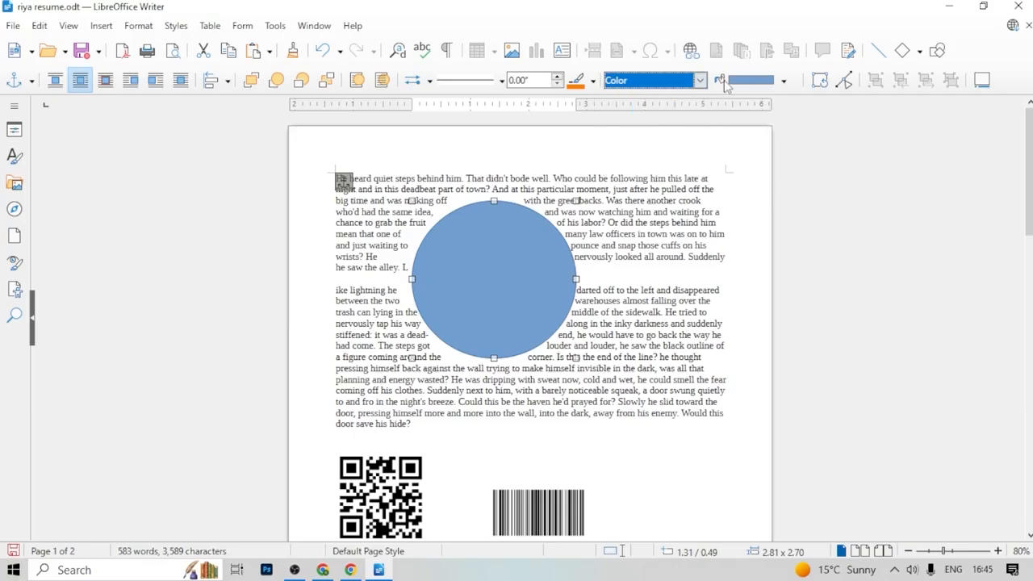
click(726, 84)
click(767, 132)
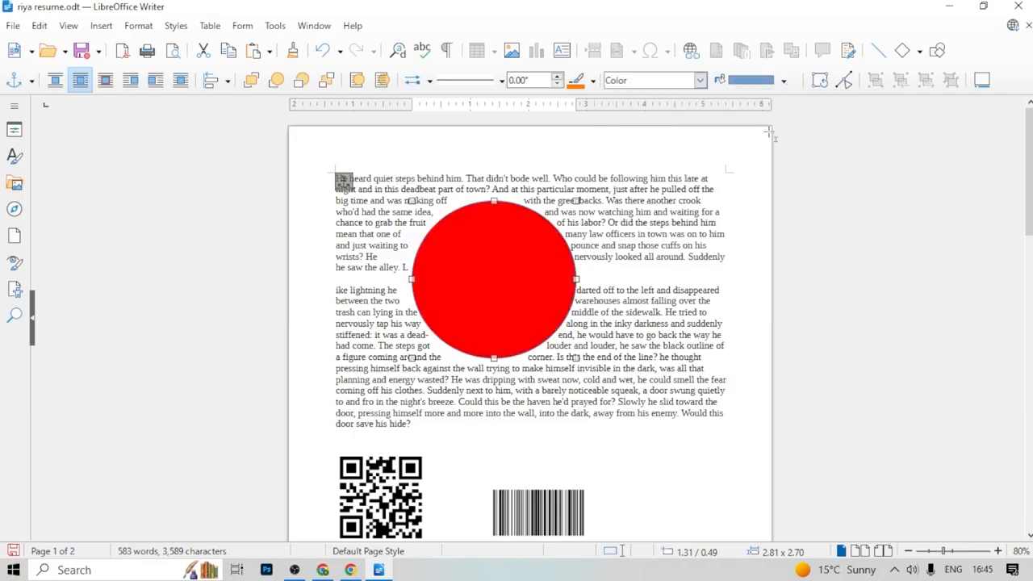
Change the ellipse's fill to the Mahogany gradient
click(699, 80)
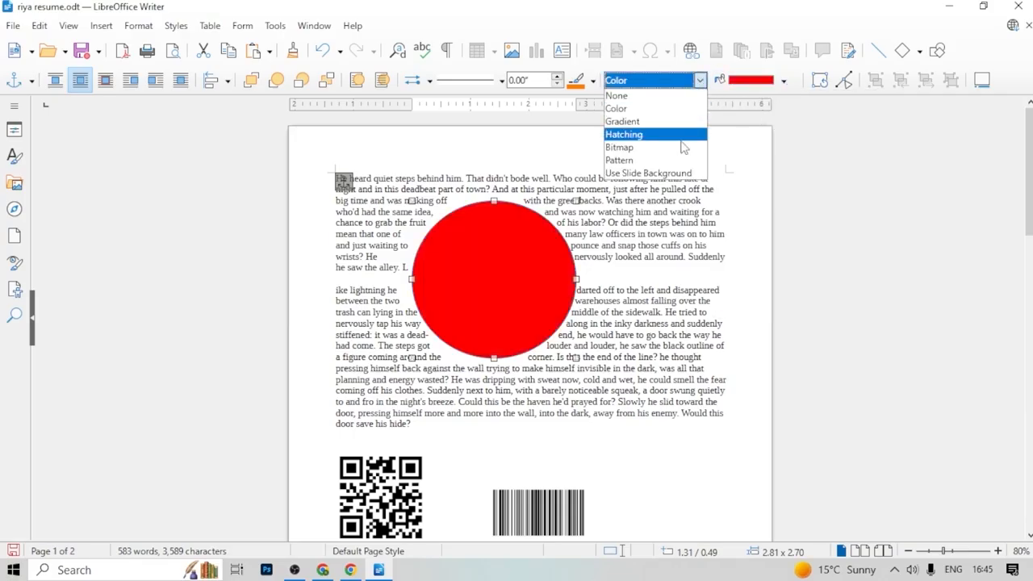
click(656, 123)
click(788, 82)
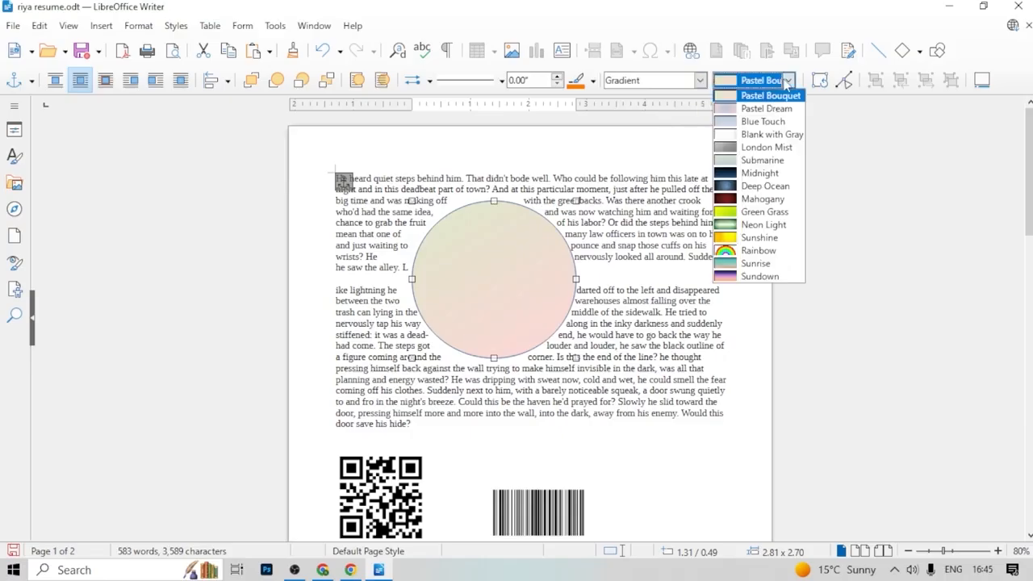
click(723, 197)
Change the ellipse's fill to the red 90-degree crossed hatching
click(700, 80)
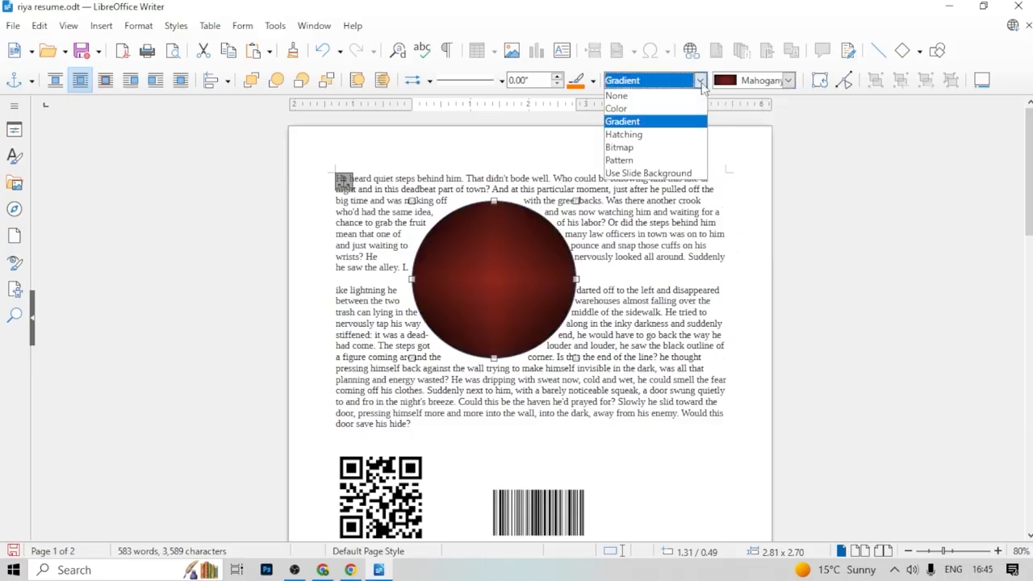
click(686, 135)
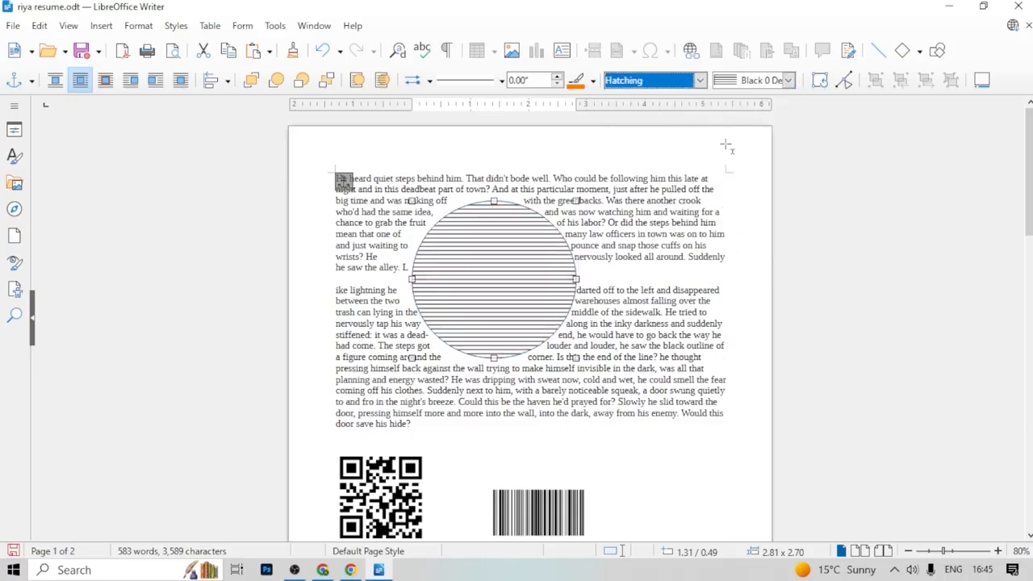
click(788, 80)
click(725, 225)
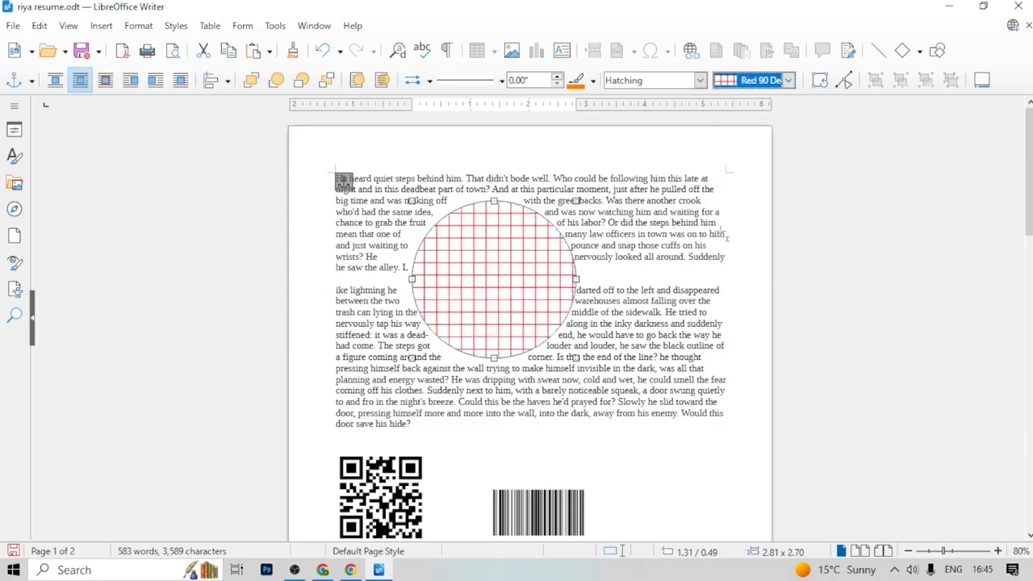
Change the ellipse's fill to the Maple Leaves bitmap
click(700, 81)
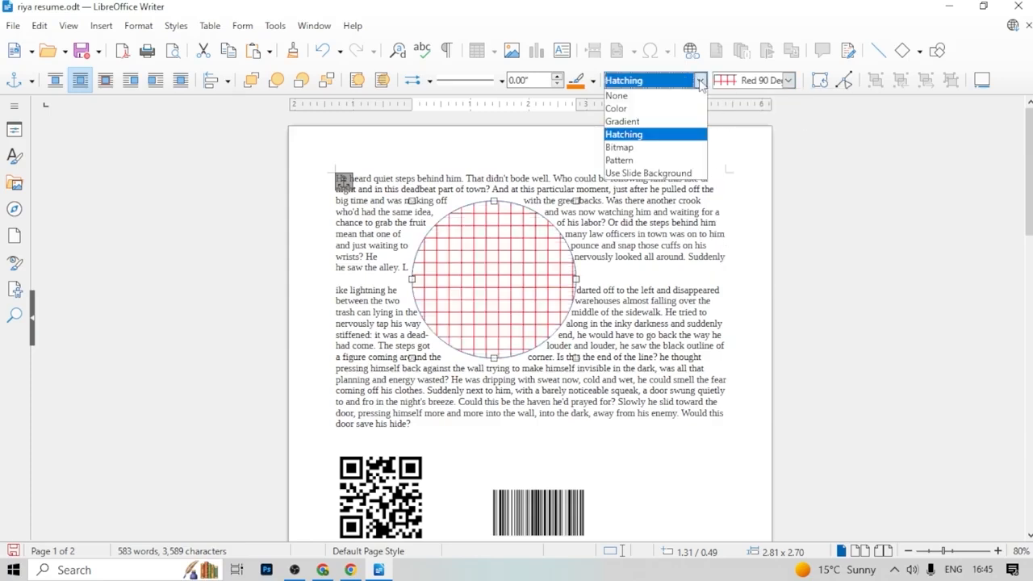
click(696, 147)
click(787, 79)
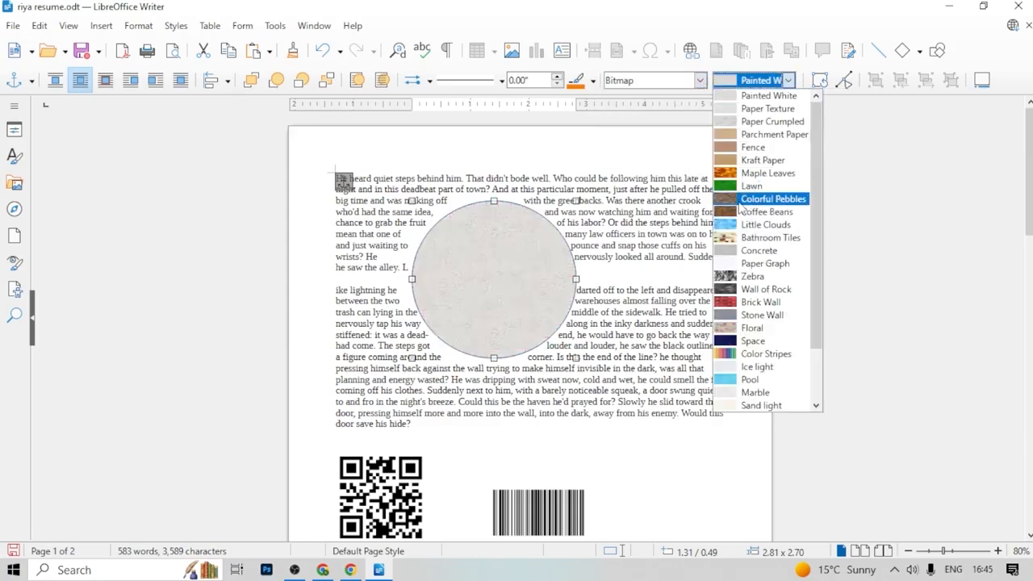
click(734, 174)
Change the ellipse's fill to the Sphere pattern
click(700, 81)
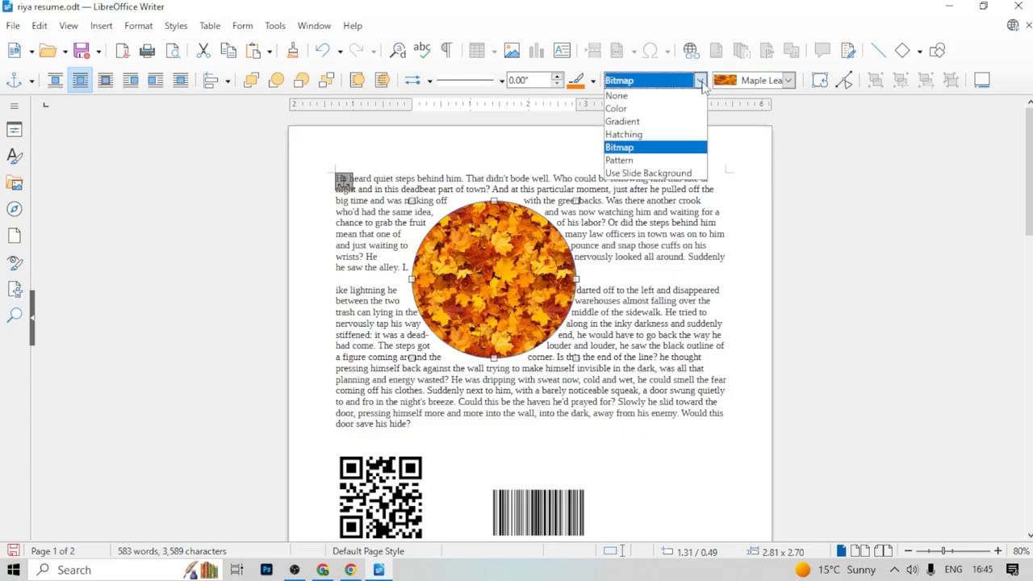
click(668, 162)
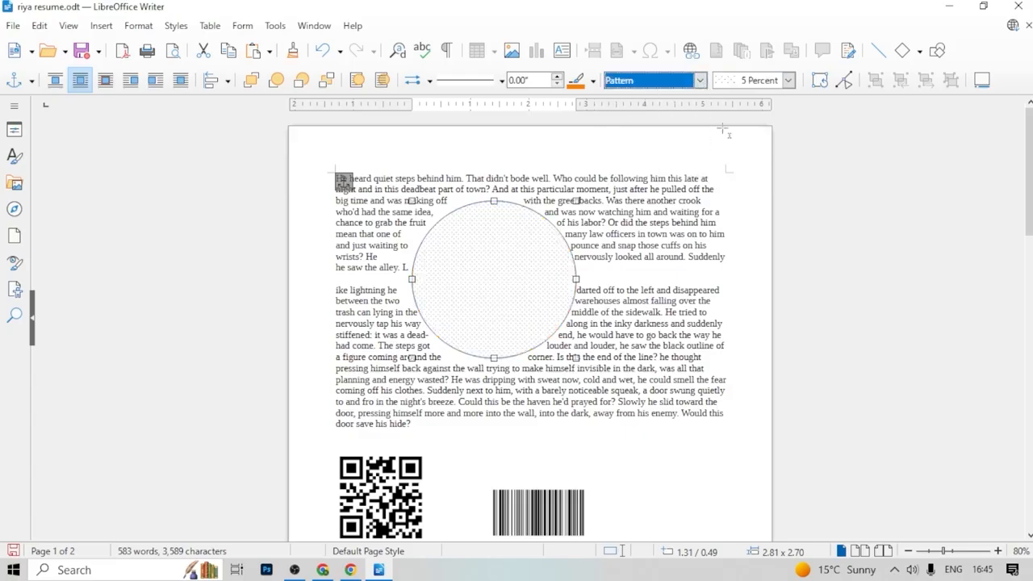
click(788, 81)
click(749, 240)
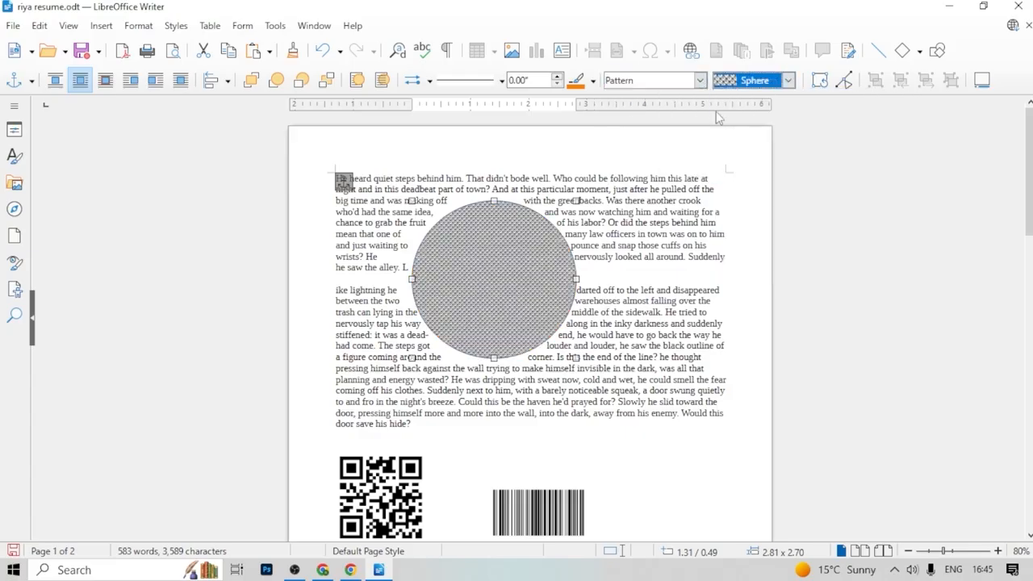
Set the ellipse's fill to Use Slide Background and place a small default-size ellipse in the text to its right
click(700, 80)
click(668, 173)
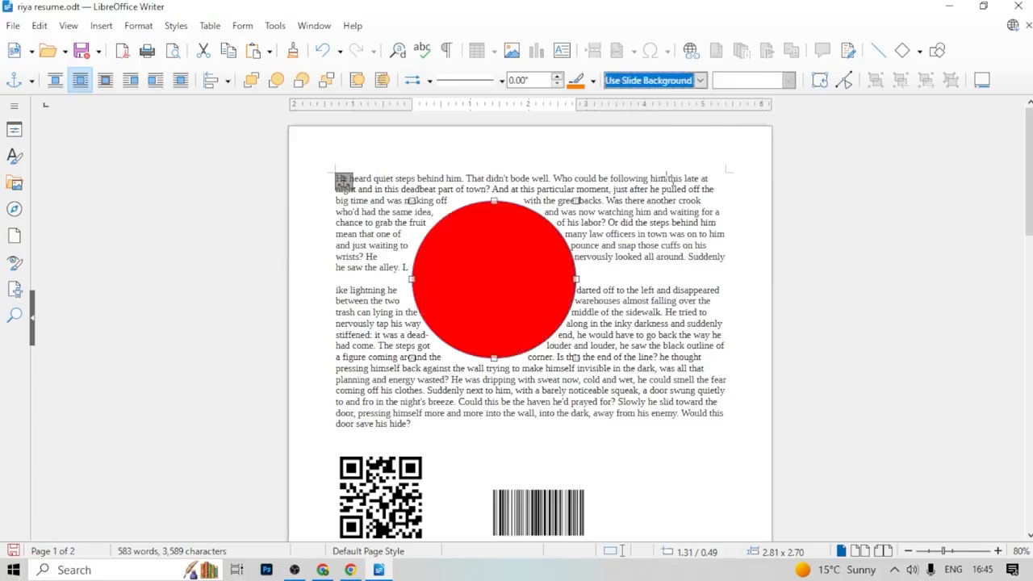
click(644, 244)
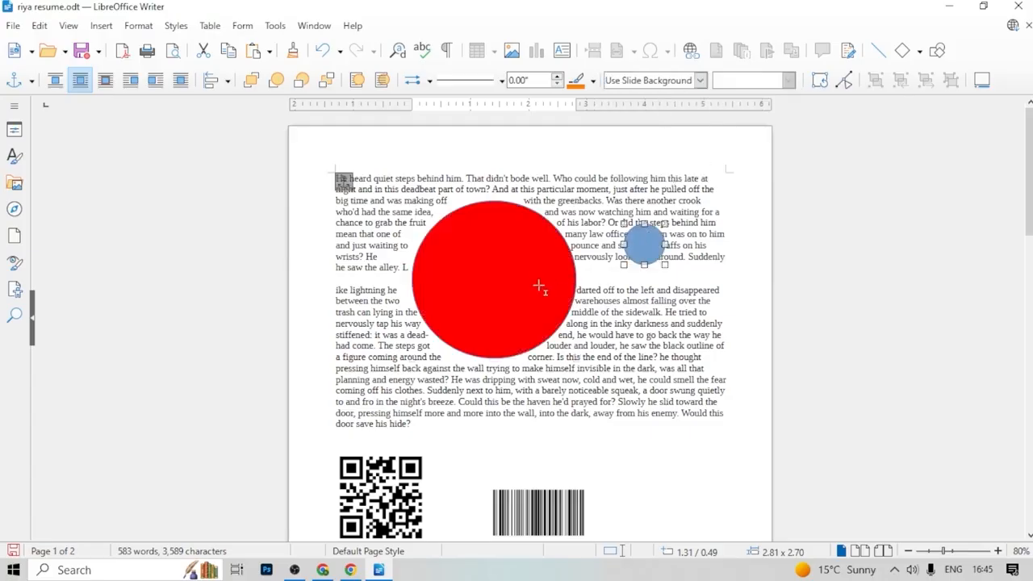
Delete the small ellipse and the large red ellipse from the first page
key(Delete)
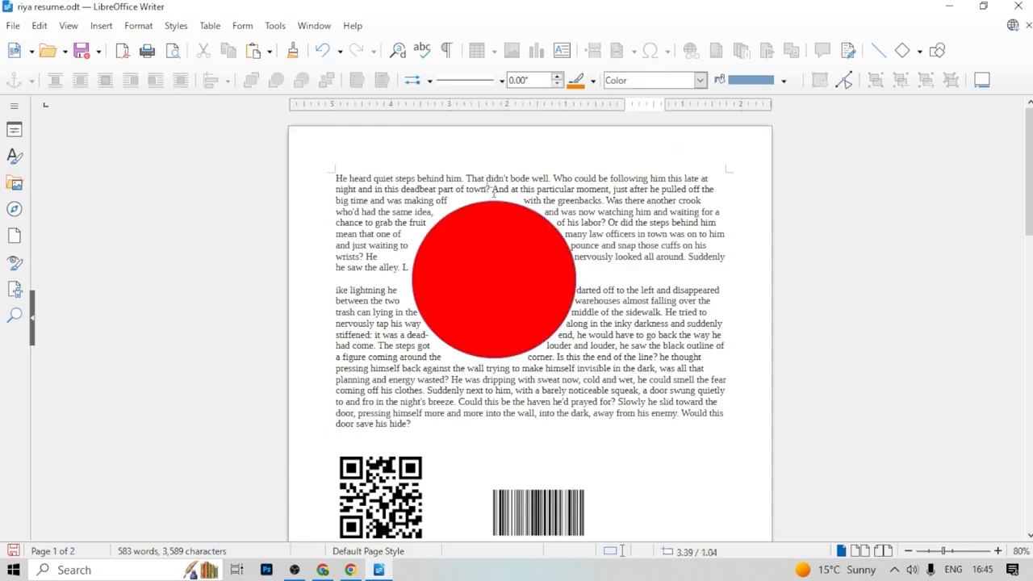
right_click(449, 242)
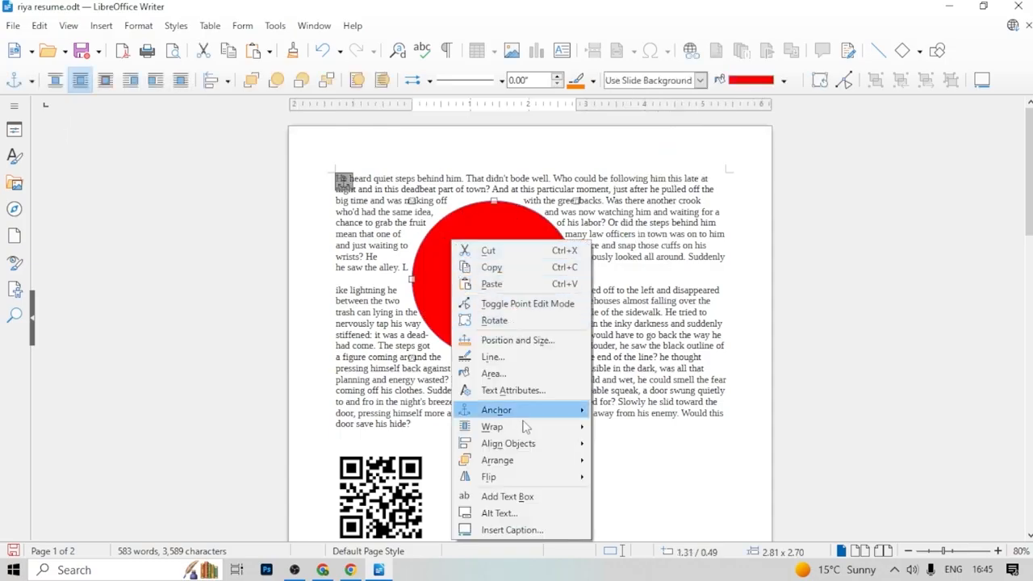
click(335, 216)
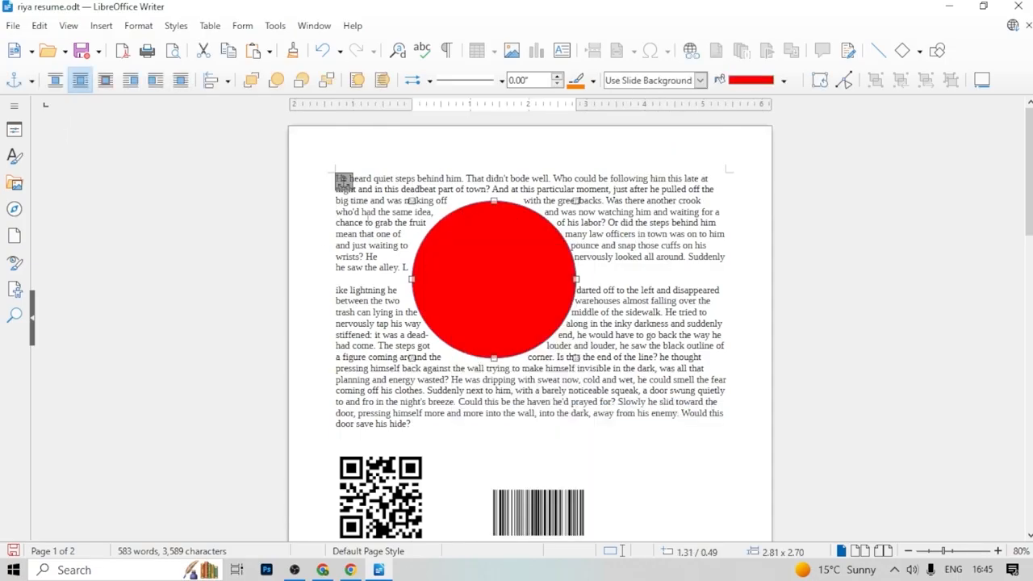
drag(447, 240, 372, 240)
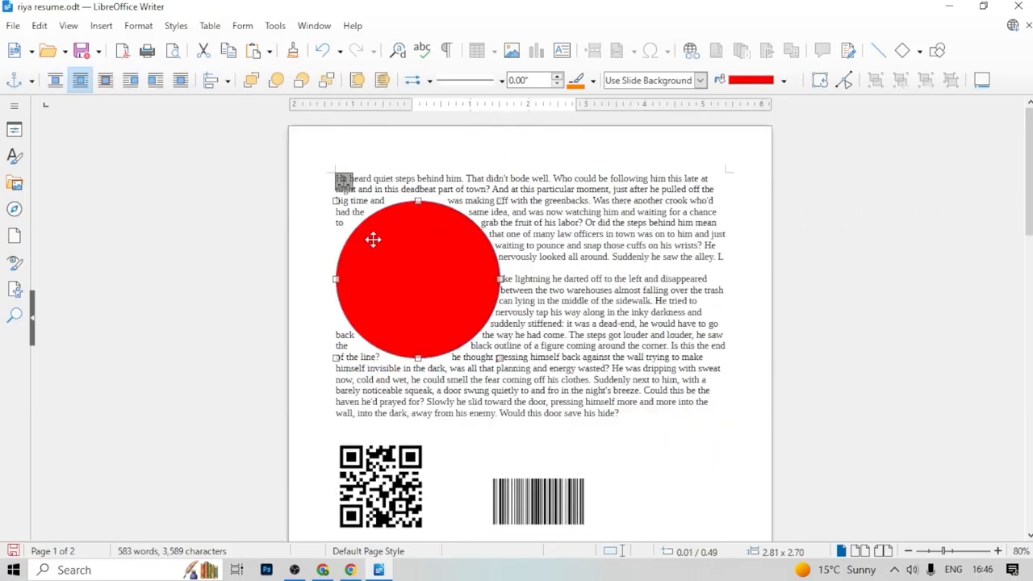
key(Delete)
Try to insert a section with three equal columns at the cursor
click(101, 26)
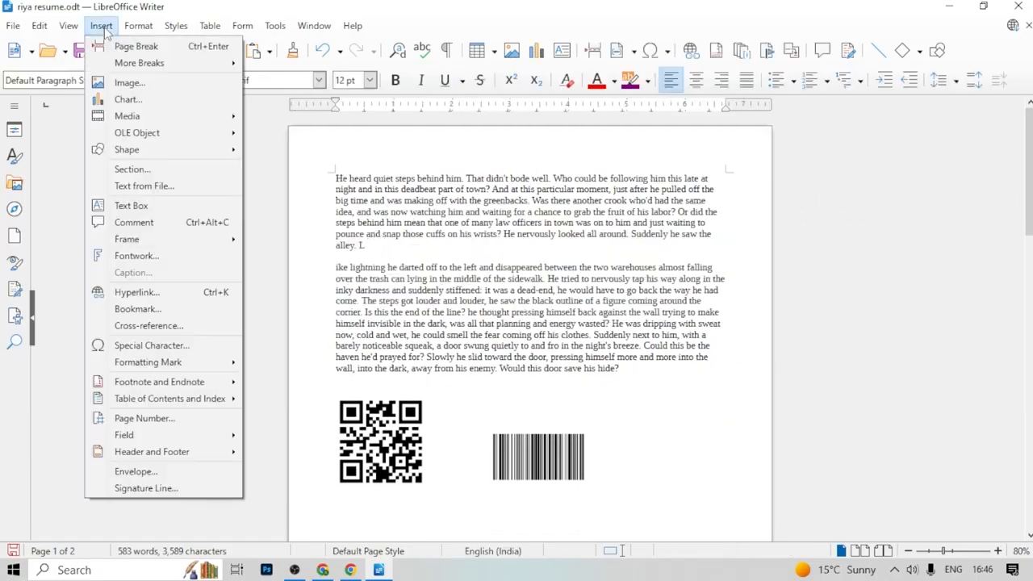
click(158, 170)
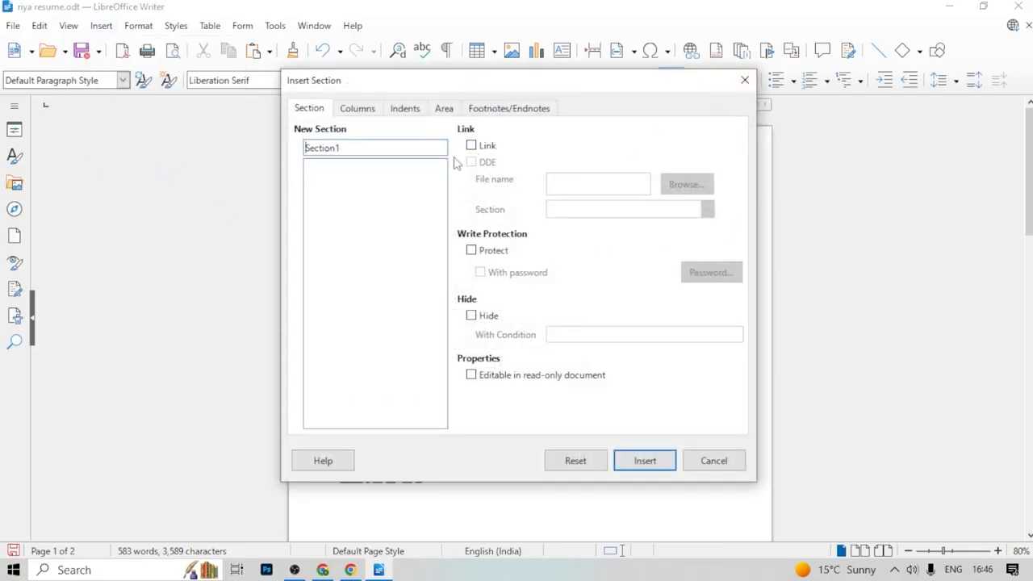
click(367, 113)
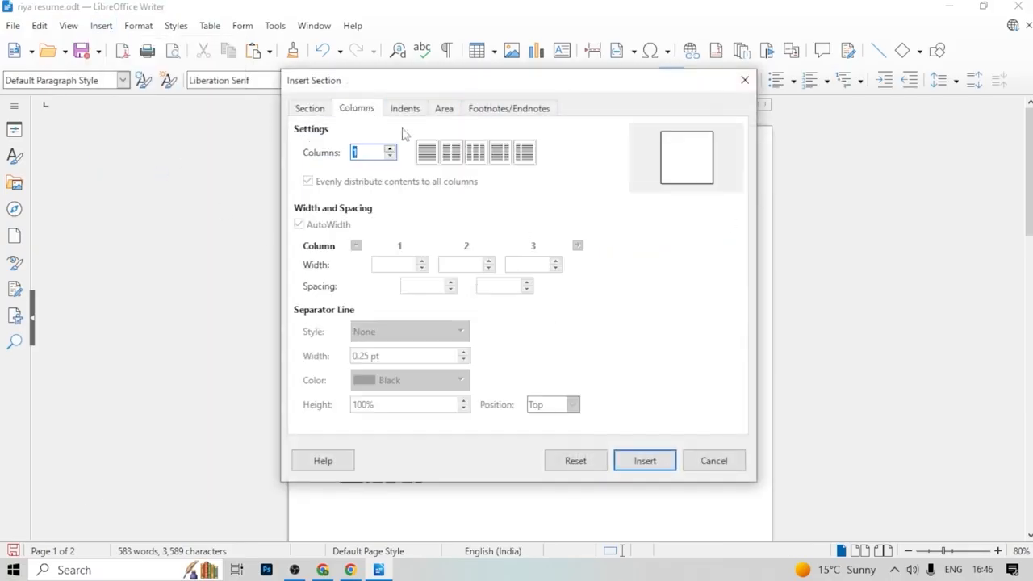
click(476, 157)
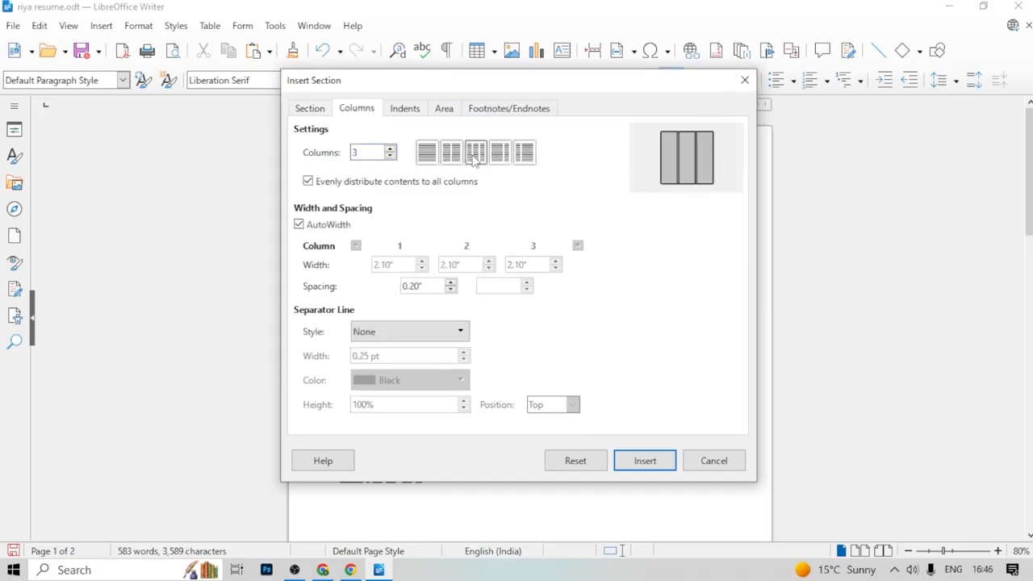
click(659, 461)
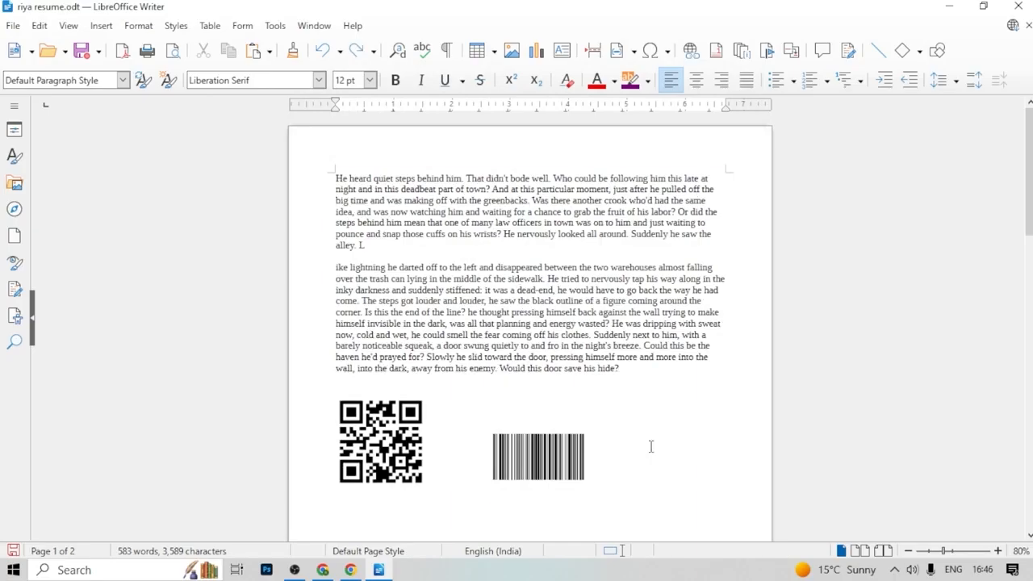
Place the whole document's content in a section with two equal columns and undo the insertion
key(ctrl+a)
click(145, 30)
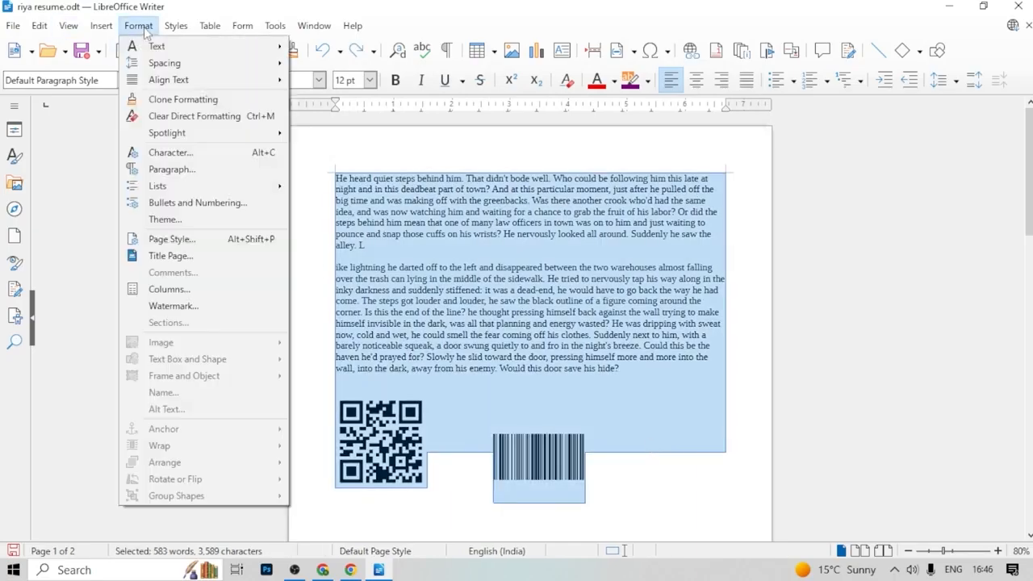
click(412, 208)
click(101, 25)
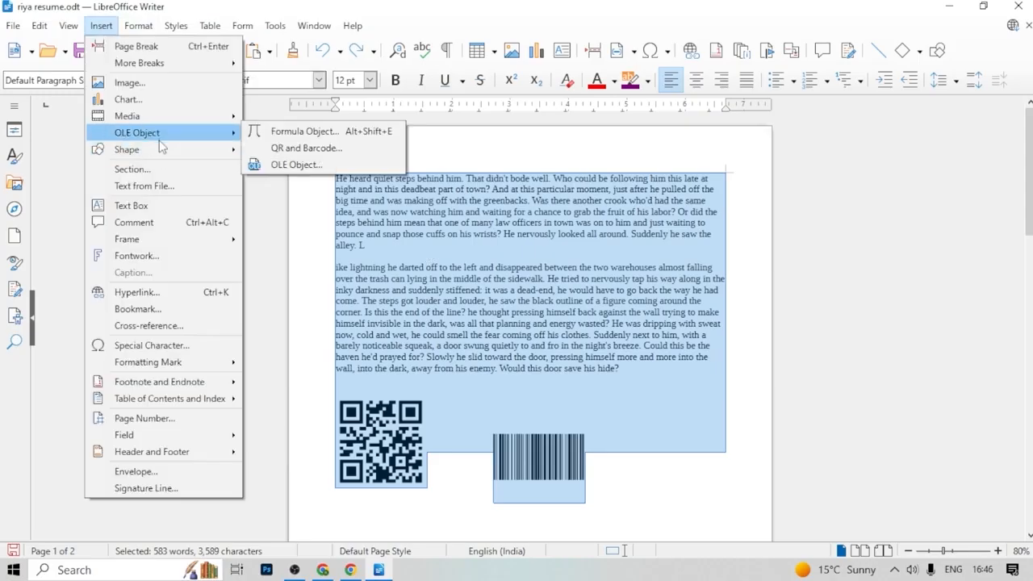
click(119, 28)
click(103, 25)
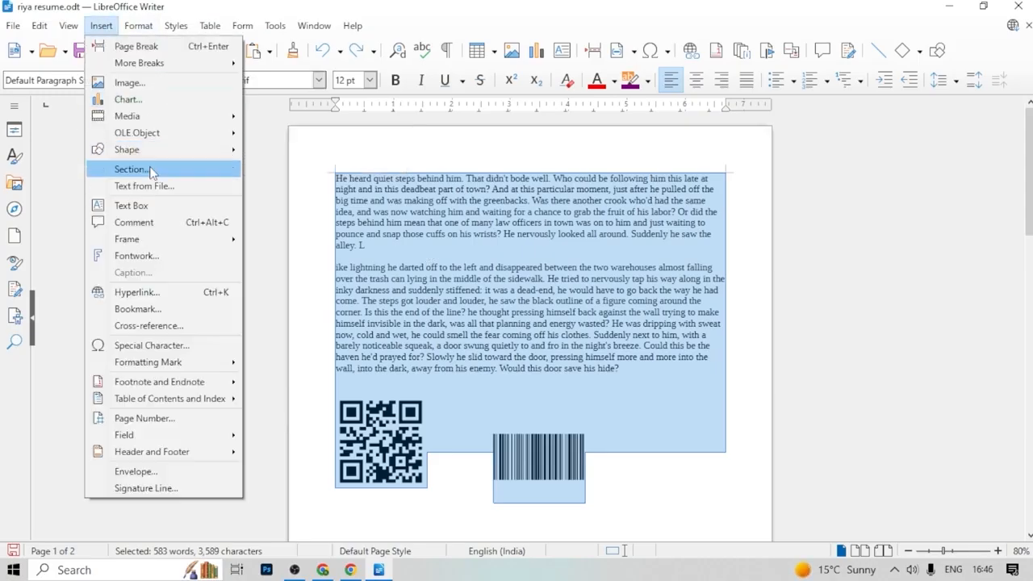
click(152, 171)
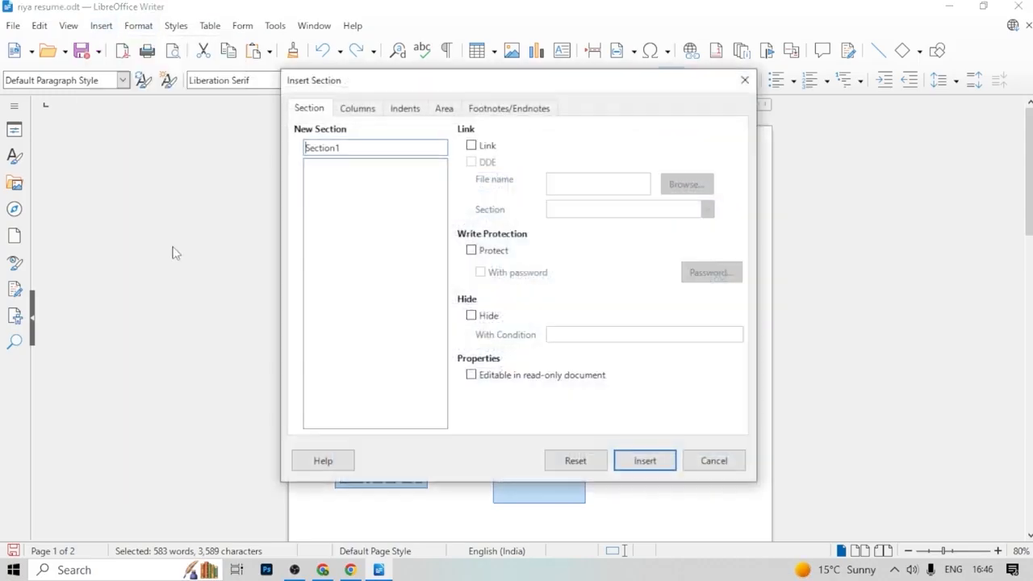
click(372, 110)
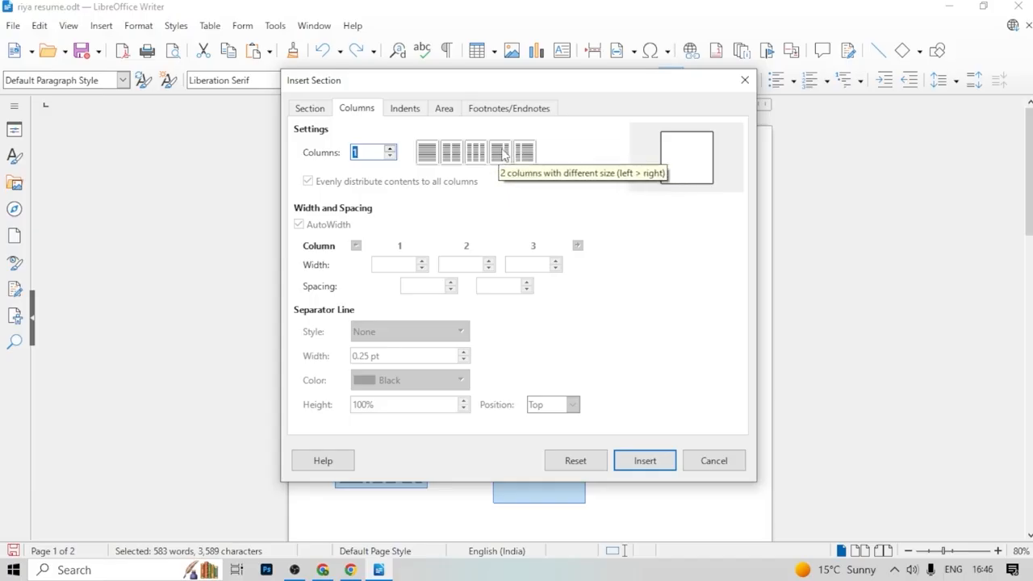
click(451, 153)
click(662, 464)
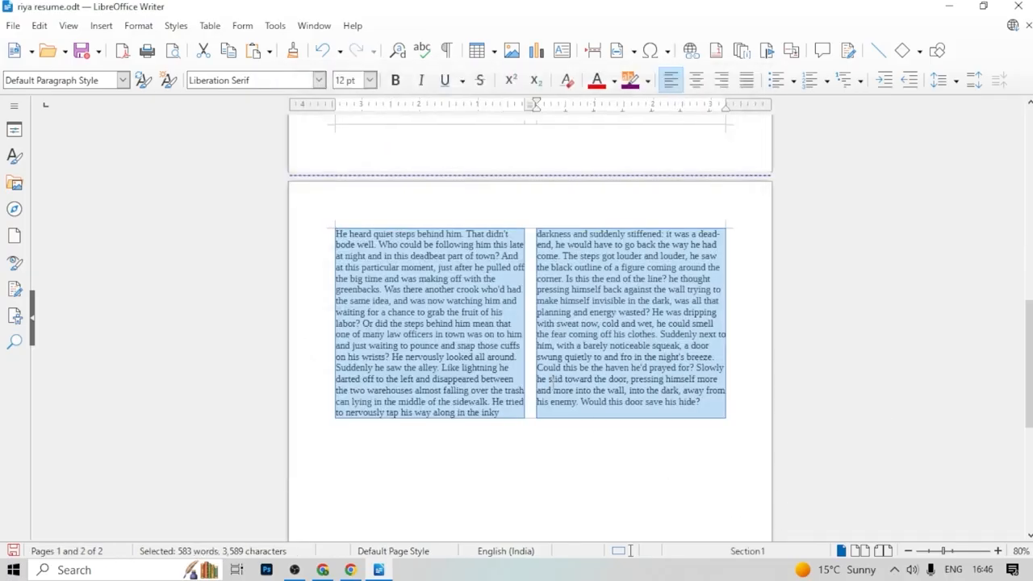
key(ctrl+z)
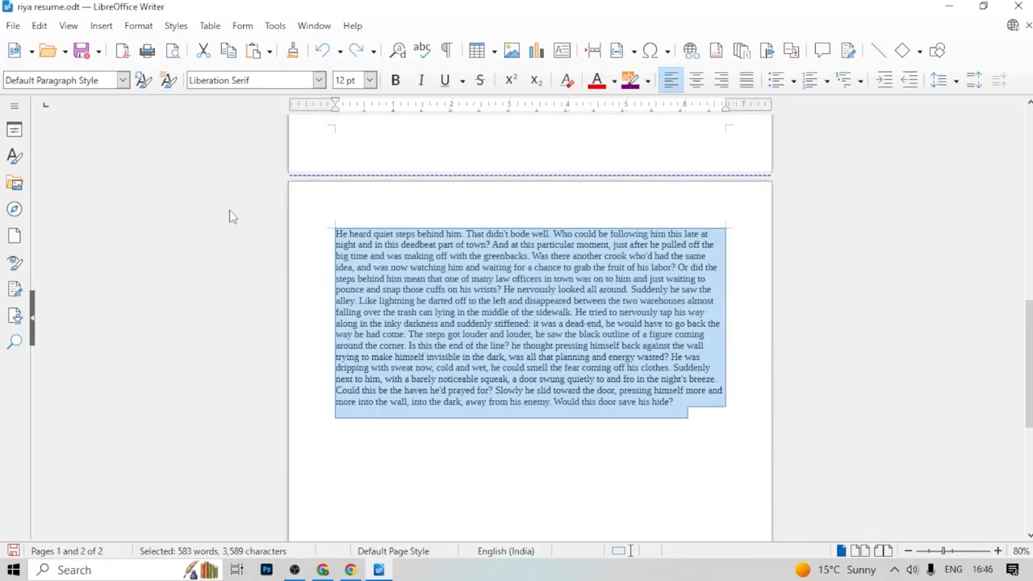
Look at the file chooser for inserting text from a file and dismiss it without choosing a file
click(101, 26)
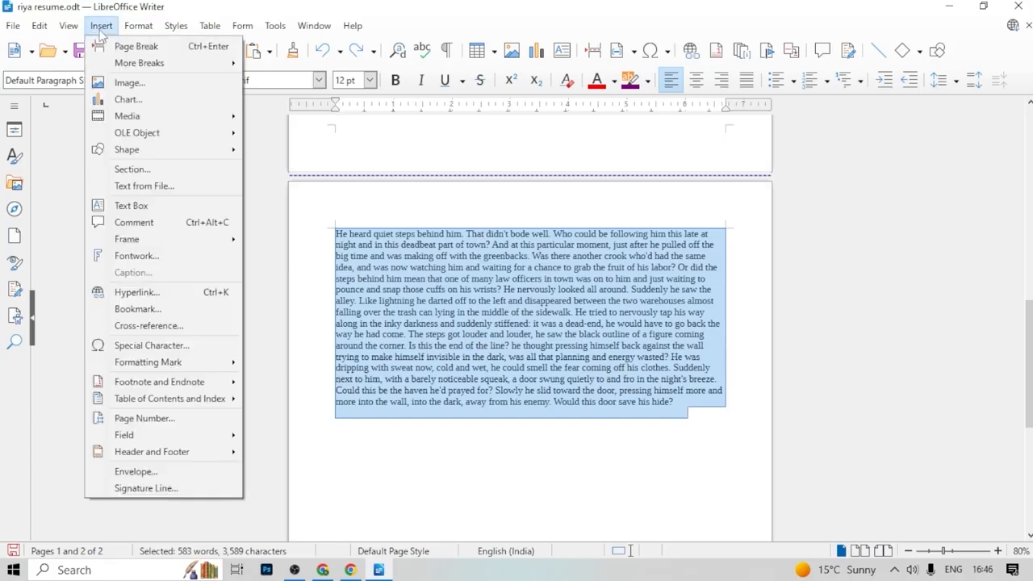
click(141, 188)
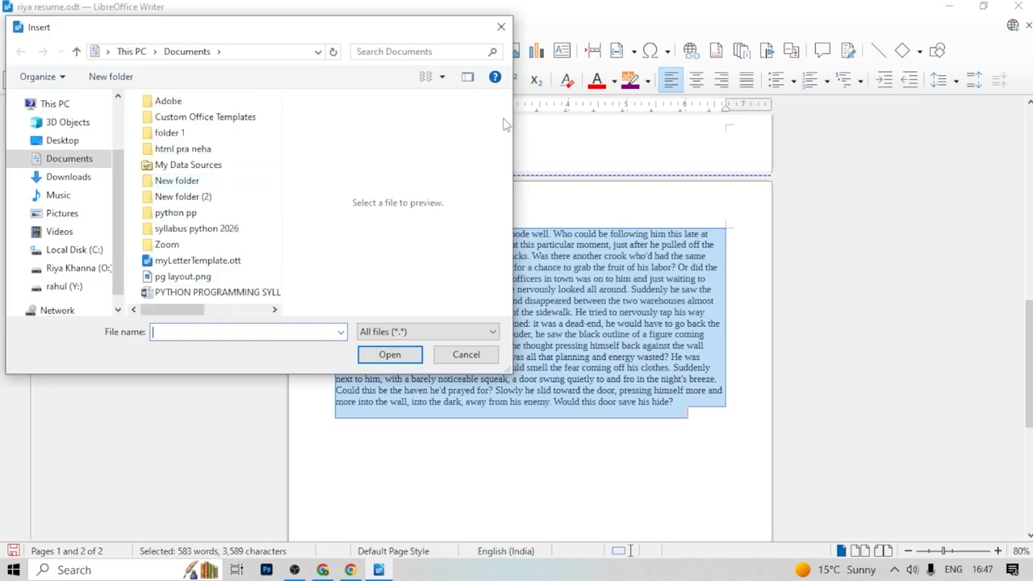
click(500, 26)
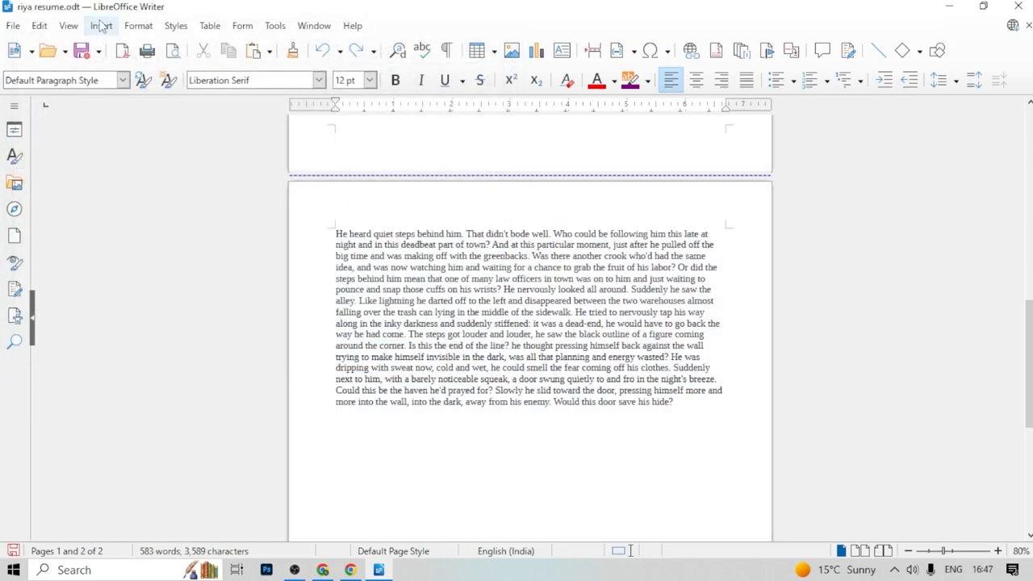
Draw a text box about 2.59 × 2.16 inches below the page 2 paragraph, containing the lines Fcgbdfgd, Ghfdgh, Cfvgdfg and cfbgcfbcv
click(101, 25)
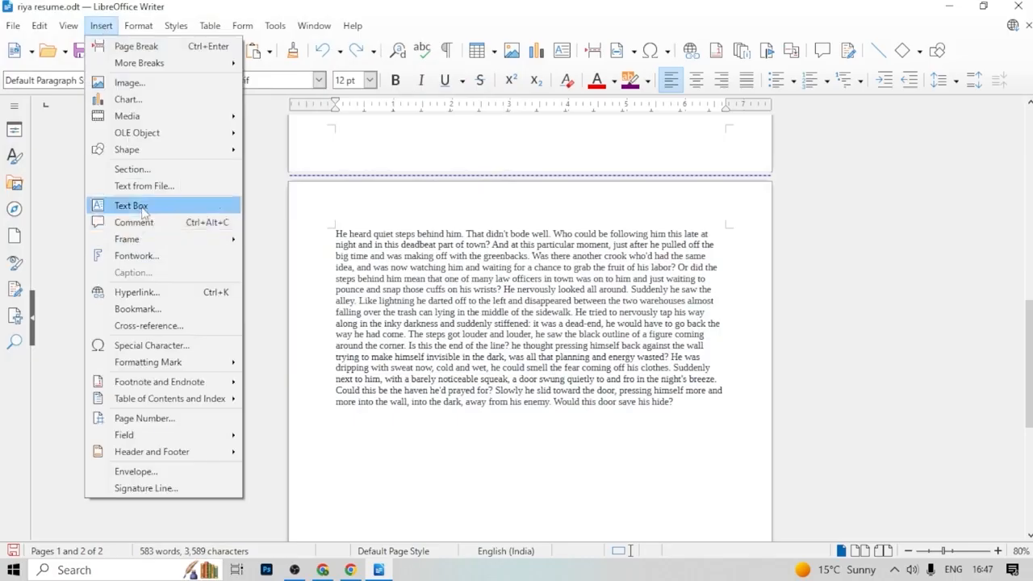
click(131, 206)
drag(340, 415, 492, 532)
text(fcgbdfgd)
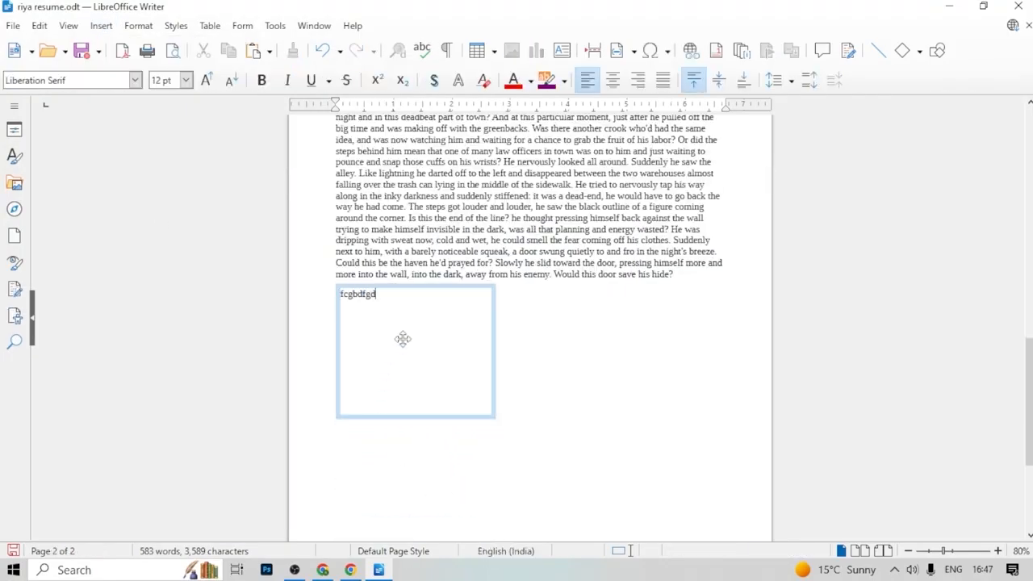
key(Return)
text(gd G)
text(hfdgh)
key(Return)
text(cfvgdfg)
key(Return)
text(cfbgcfbcv)
click(514, 205)
Attach the comment "fdgdfgdfg" to the last four lines of the page 2 paragraph and hide comments in the document
click(101, 25)
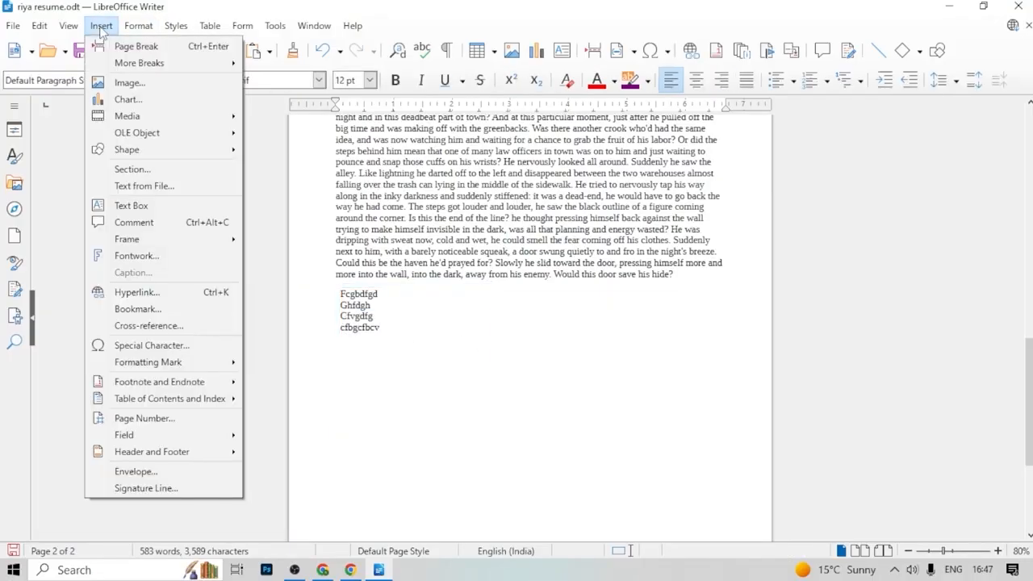
click(380, 254)
drag(328, 235, 690, 284)
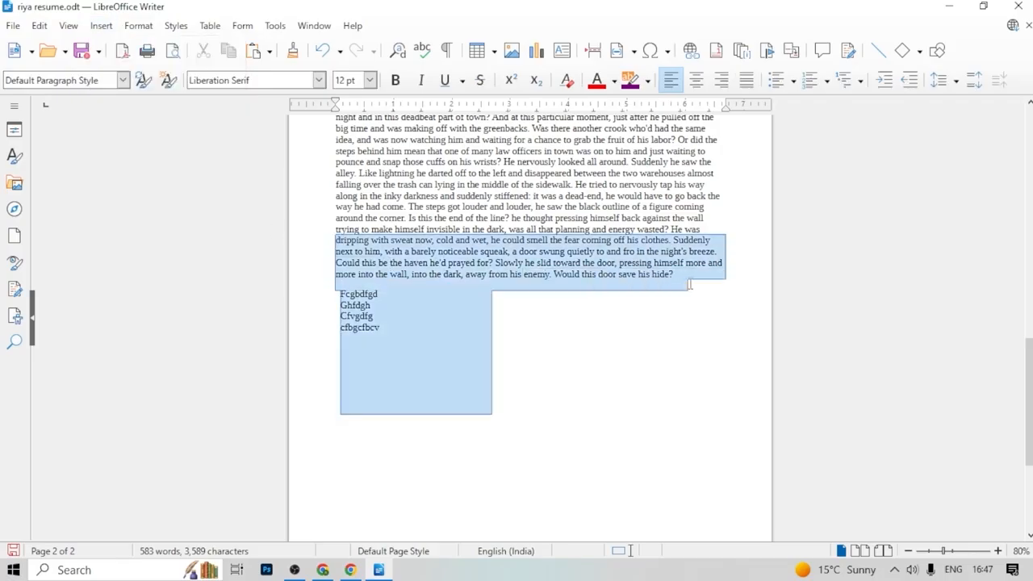
click(101, 25)
click(149, 223)
text(fdgdfgdfg)
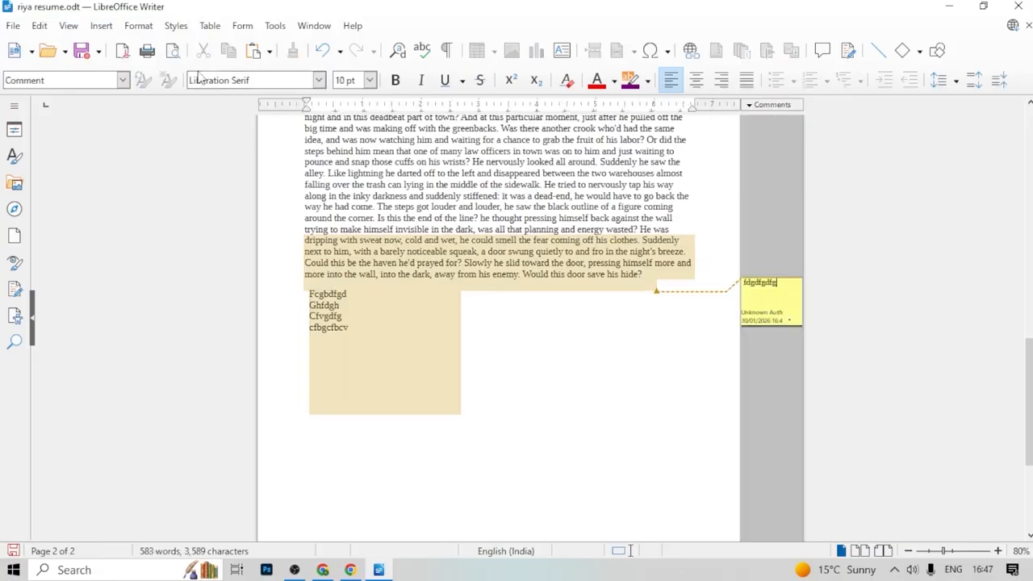
click(68, 25)
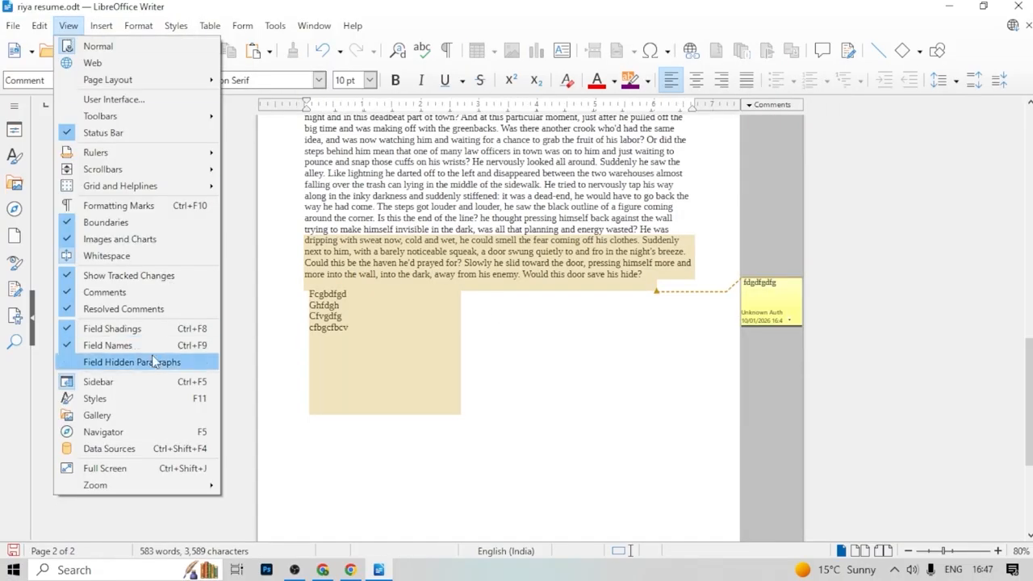
click(105, 292)
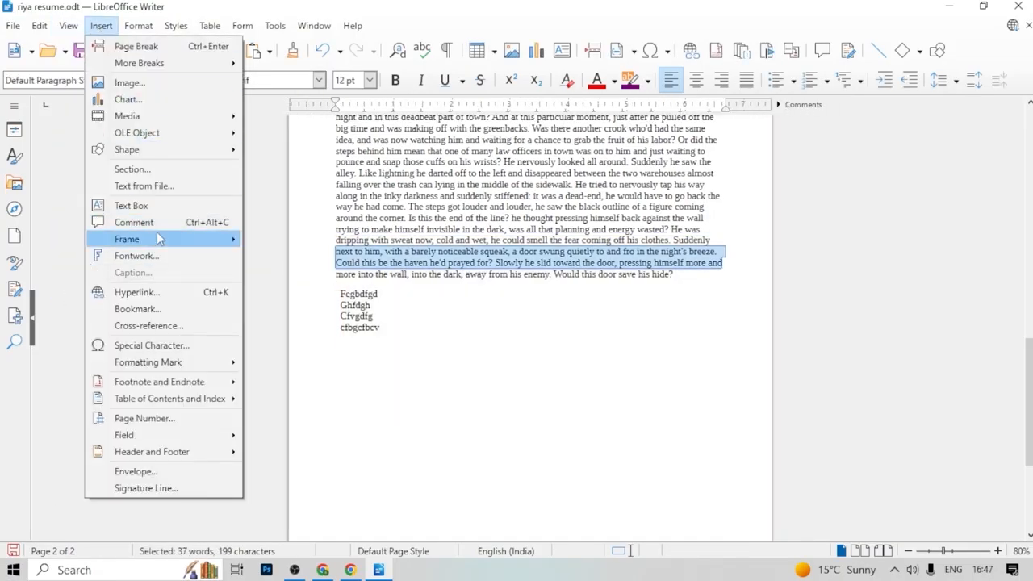
Draw a frame interactively for the selected lines from "next to him" to "more and" and undo the frame
click(359, 304)
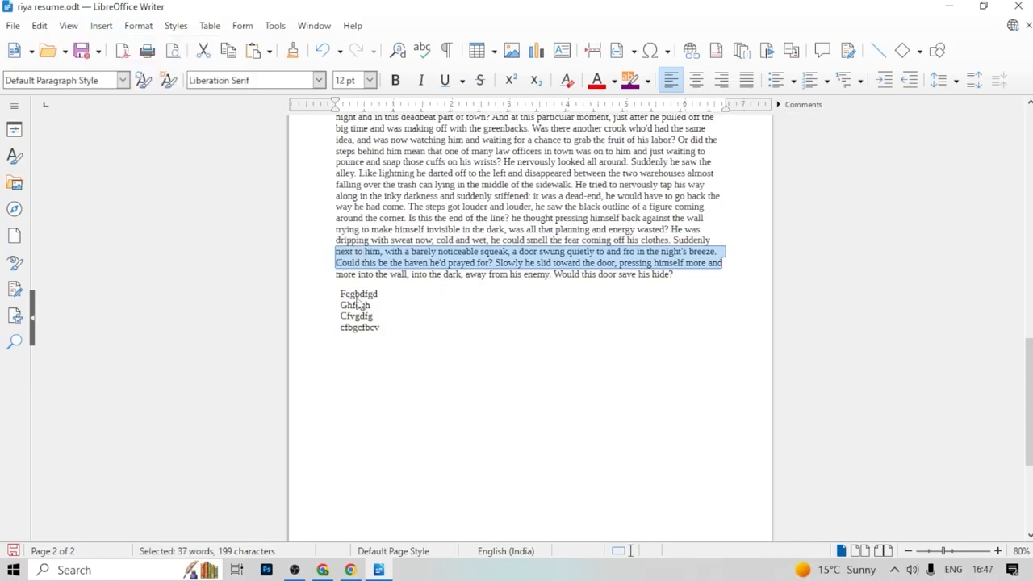
click(101, 25)
mouse_move(161, 246)
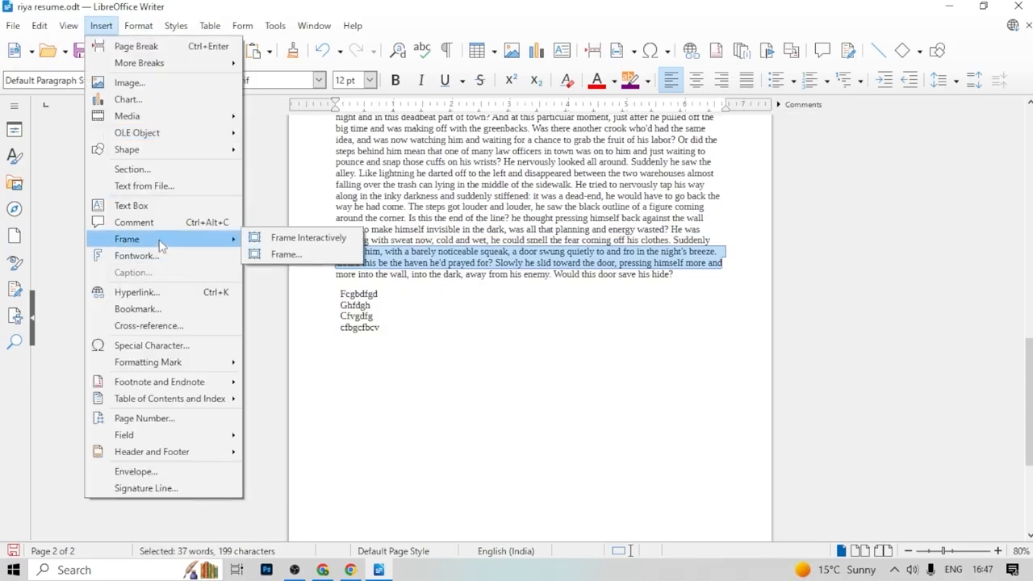
click(289, 239)
mouse_move(339, 414)
mouse_down()
mouse_move(490, 288)
mouse_move(571, 266)
mouse_up()
click(469, 344)
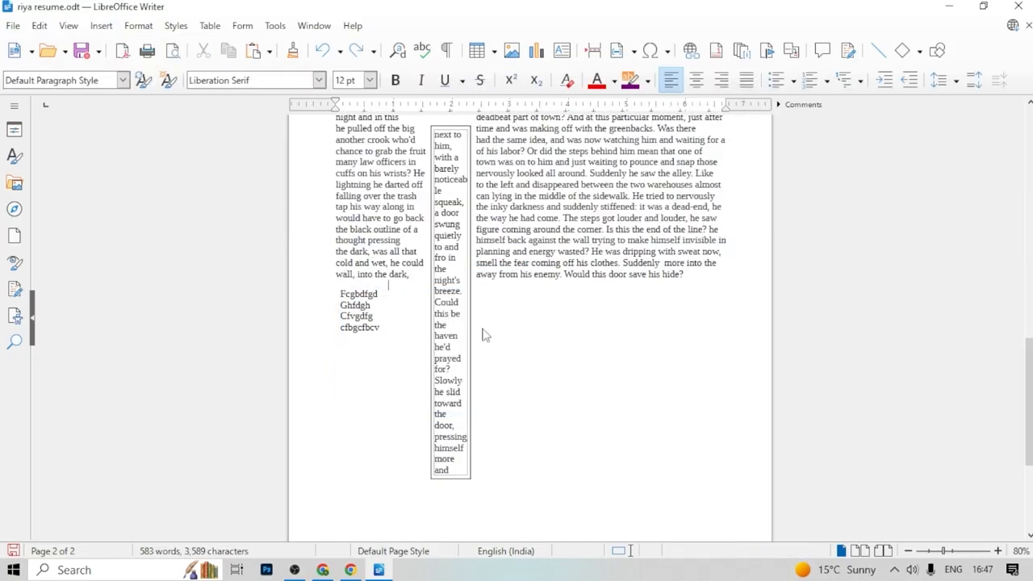
key(ctrl+z)
key(ctrl+z)
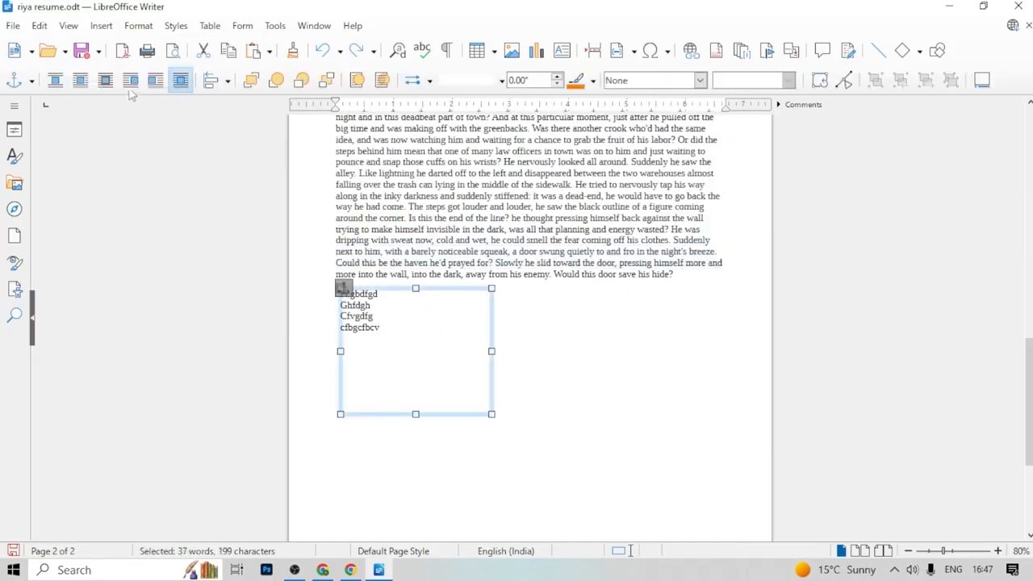
Insert a Fontwork object in the black-and-white Outline style on page 2
click(101, 28)
click(486, 241)
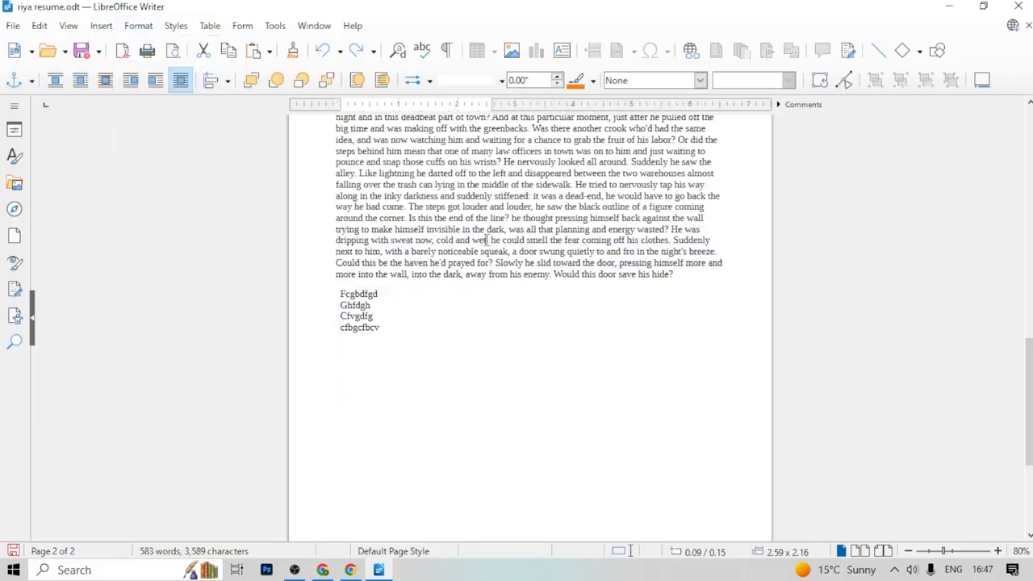
click(103, 28)
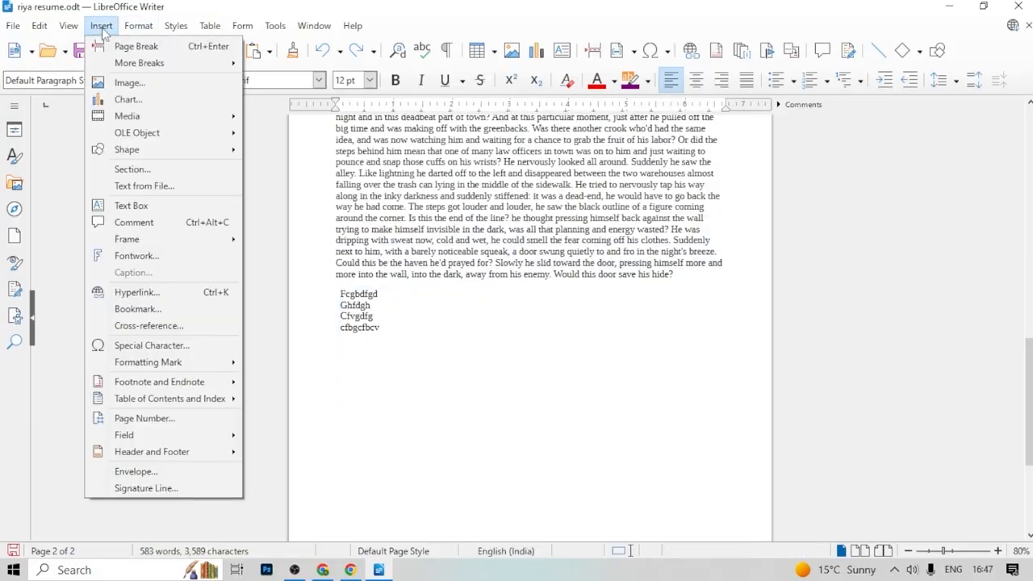
click(160, 257)
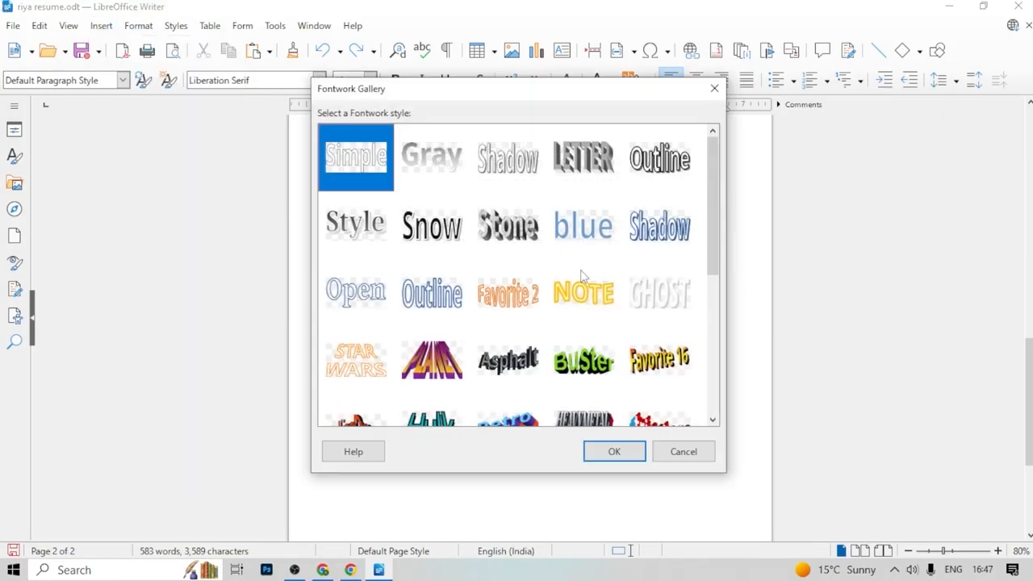
scroll(514, 242, down, 3)
scroll(514, 242, up, 3)
click(634, 167)
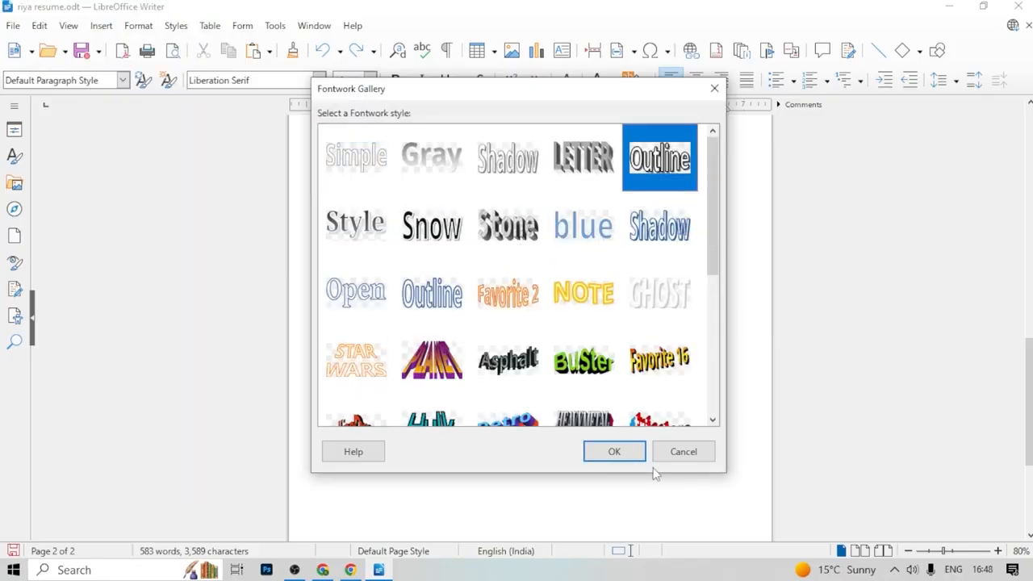
click(614, 451)
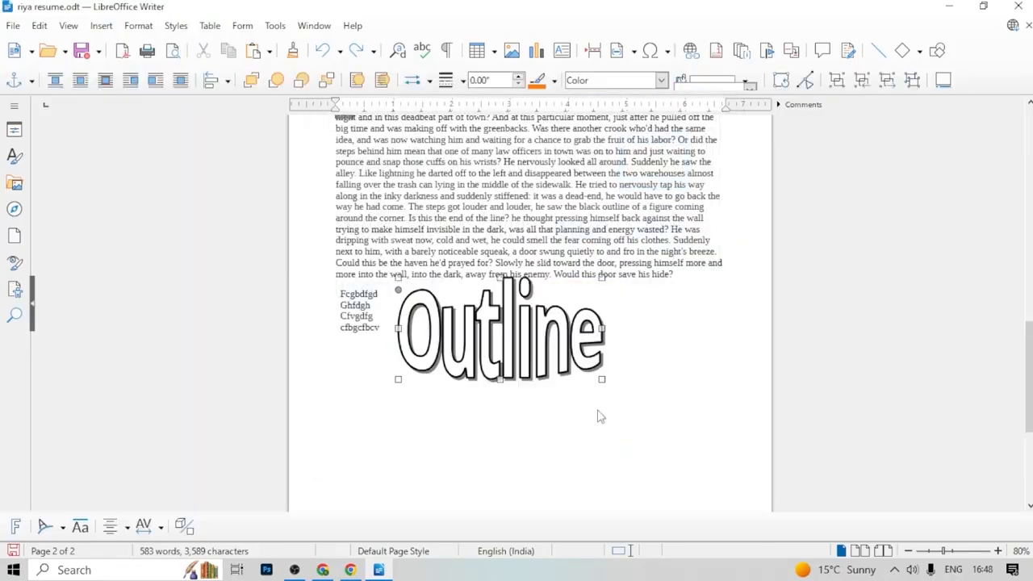
Replace the Fontwork object's text with "Mak computer"
double_click(523, 355)
key(BackSpace)
key(BackSpace)
key(BackSpace)
key(BackSpace)
key(BackSpace)
key(BackSpace)
key(BackSpace)
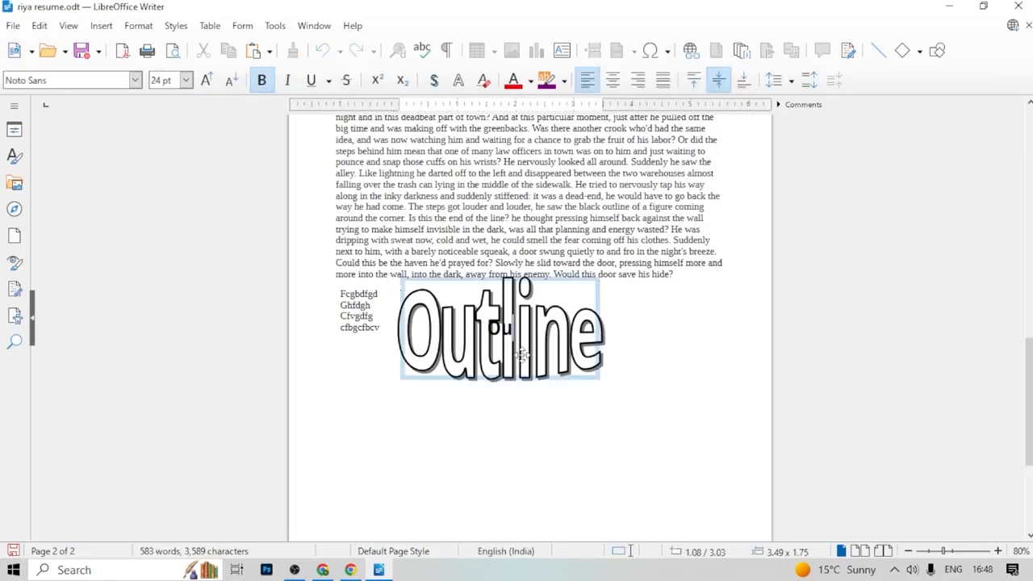
text(Mak computer)
click(529, 466)
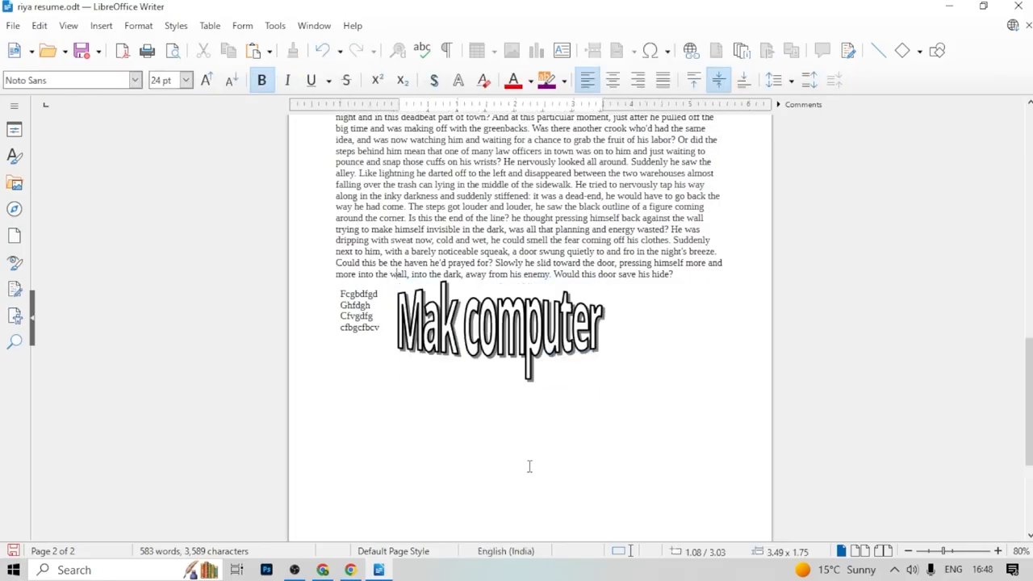
Move the four-line text box up onto the page 2 paragraph and shift the Fontwork object slightly down below the paragraph
drag(490, 331, 498, 210)
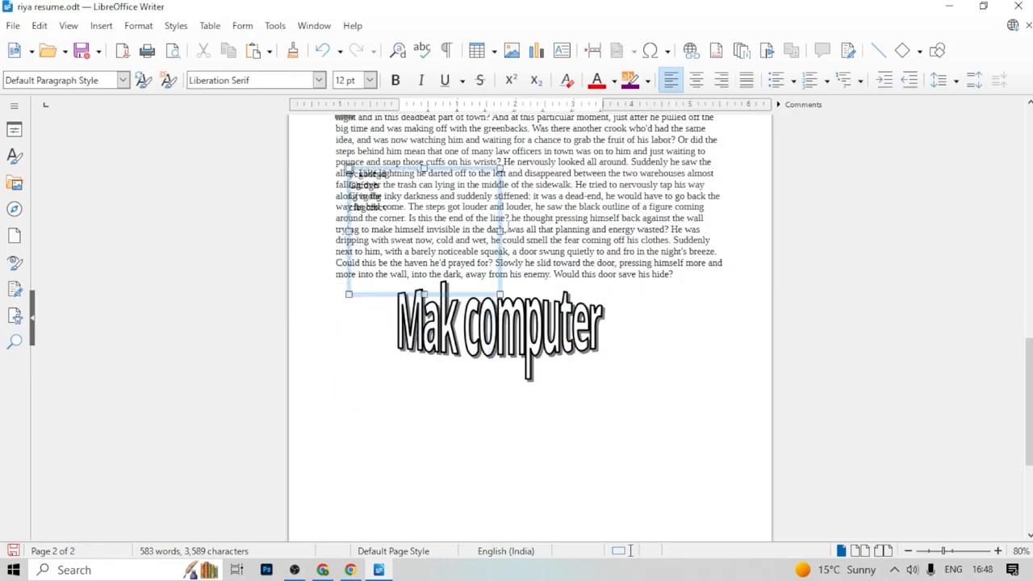
scroll(498, 242, up, 2)
drag(482, 411, 496, 454)
key(Escape)
Insert a document hyperlink to the resume .odt file in the Documents folder below the Fontwork on page 2
click(101, 25)
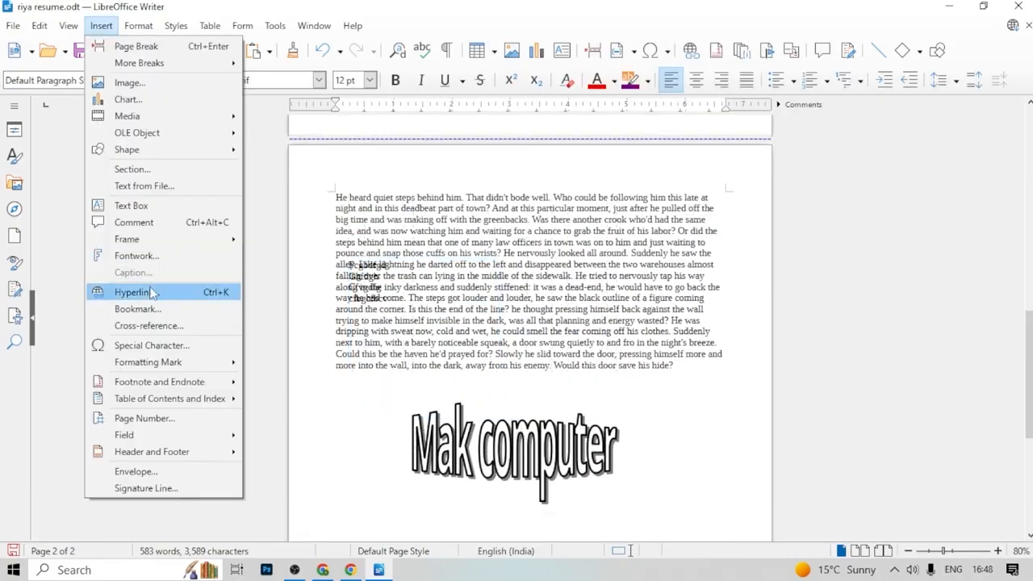
click(611, 442)
scroll(613, 438, down, 5)
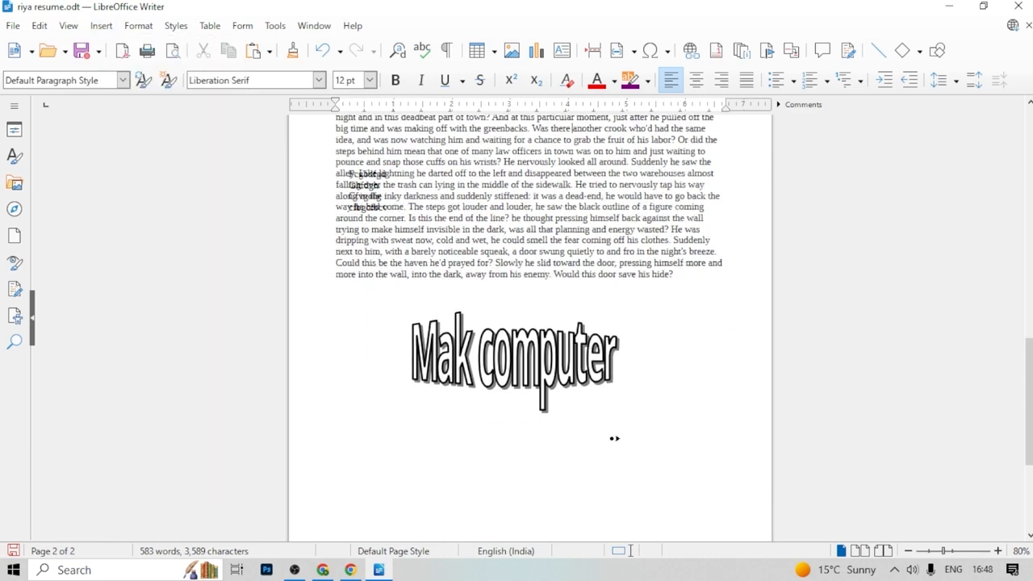
click(101, 25)
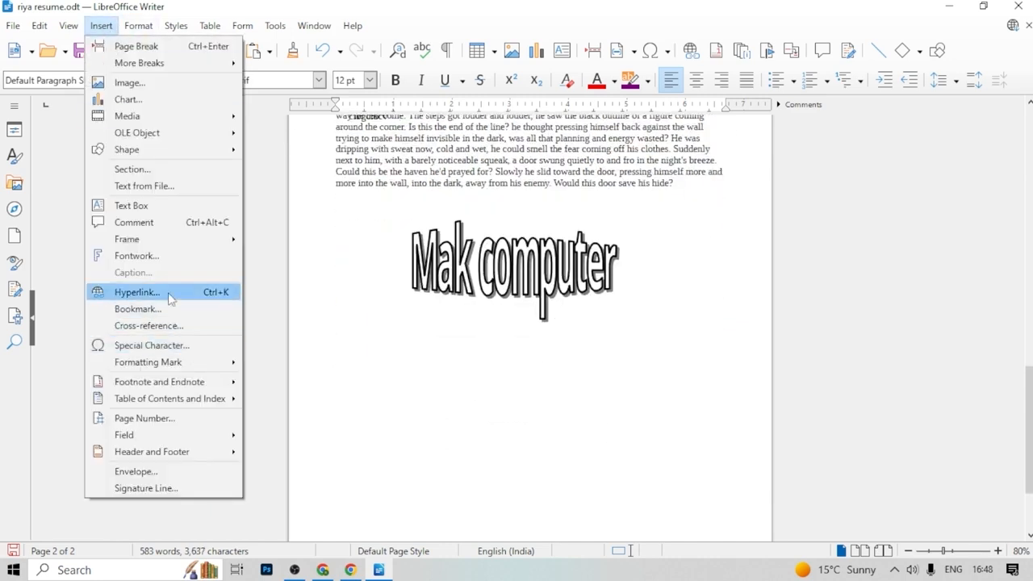
click(137, 292)
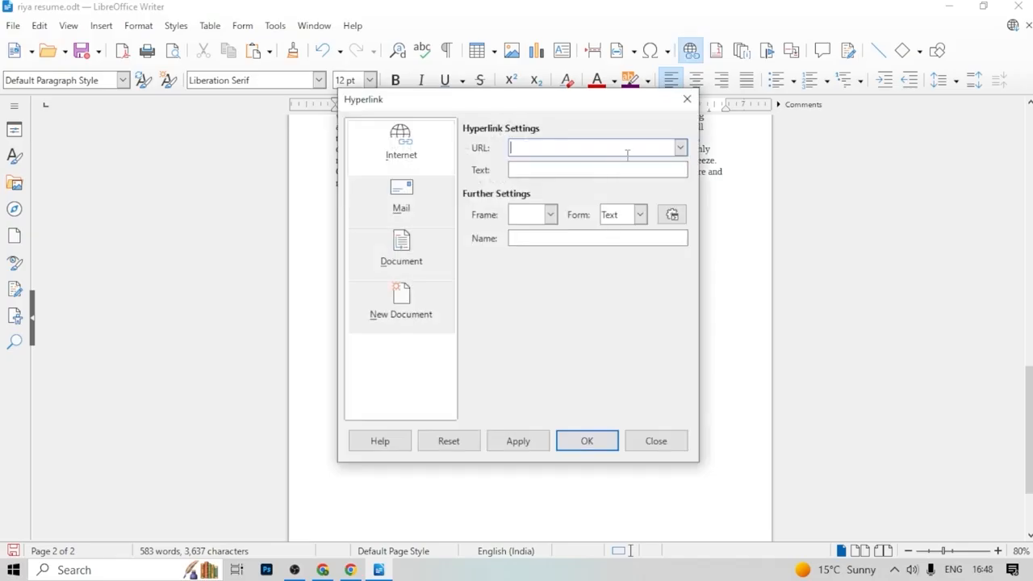
click(405, 254)
click(672, 150)
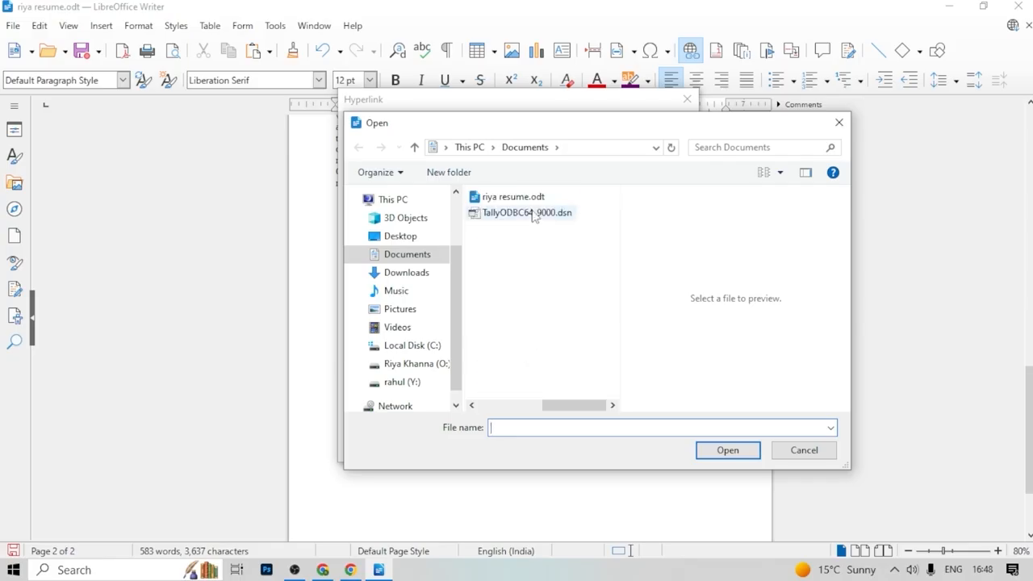
click(513, 197)
click(728, 450)
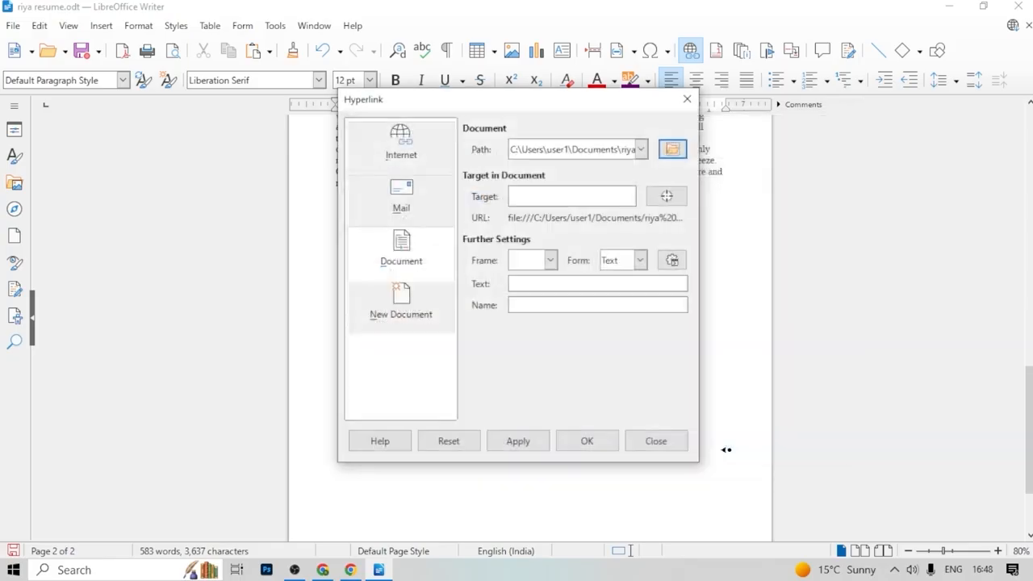
click(523, 446)
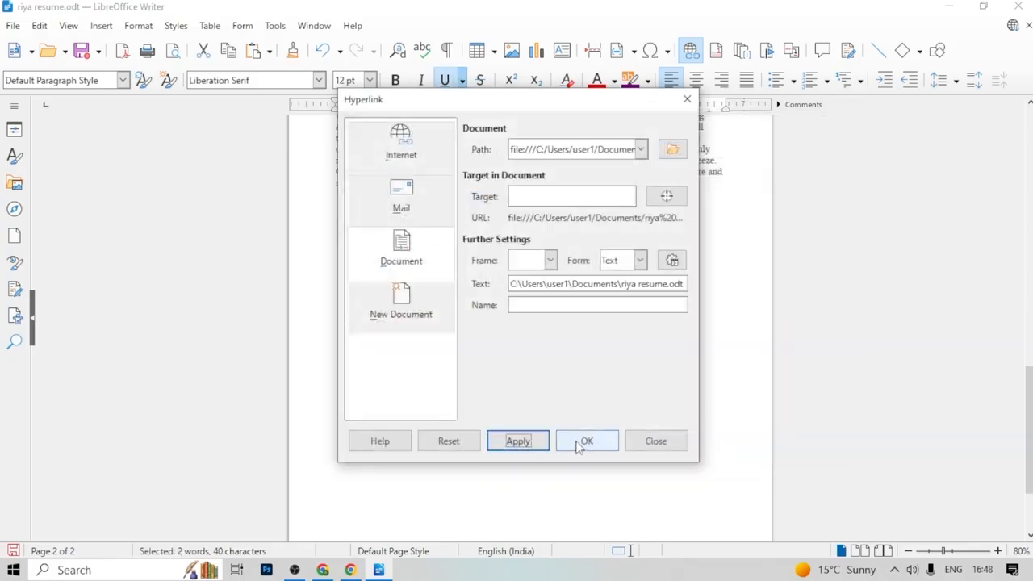
click(580, 442)
click(545, 442)
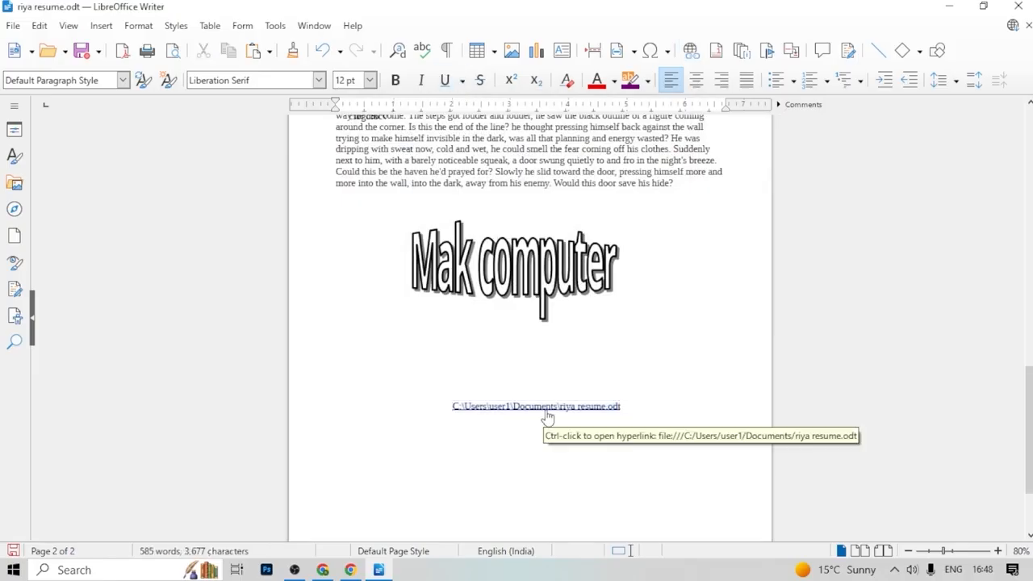
Follow the hyperlink to the linked document and return to the original document window
ctrl+click(546, 408)
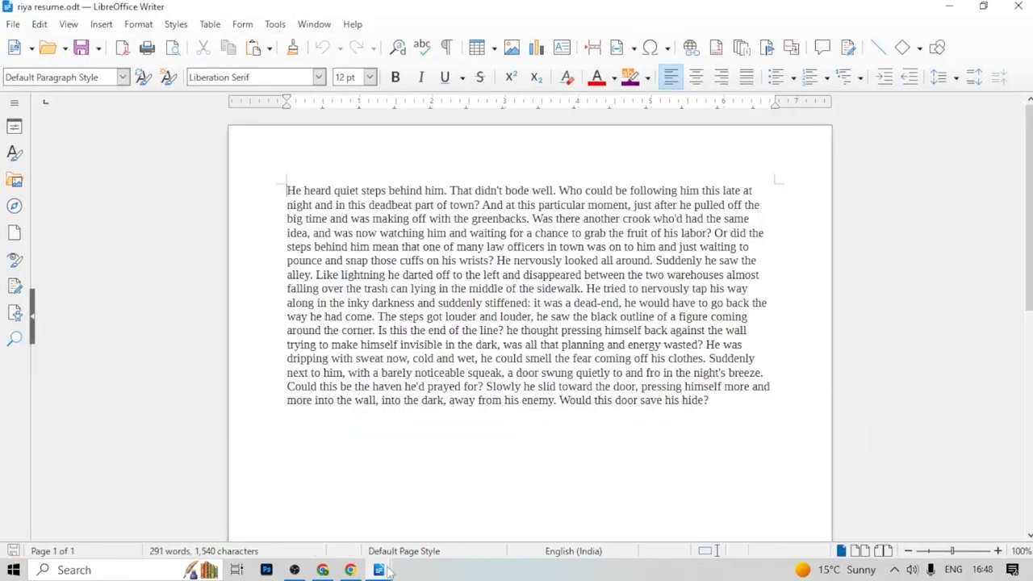
mouse_move(377, 576)
click(310, 513)
click(95, 29)
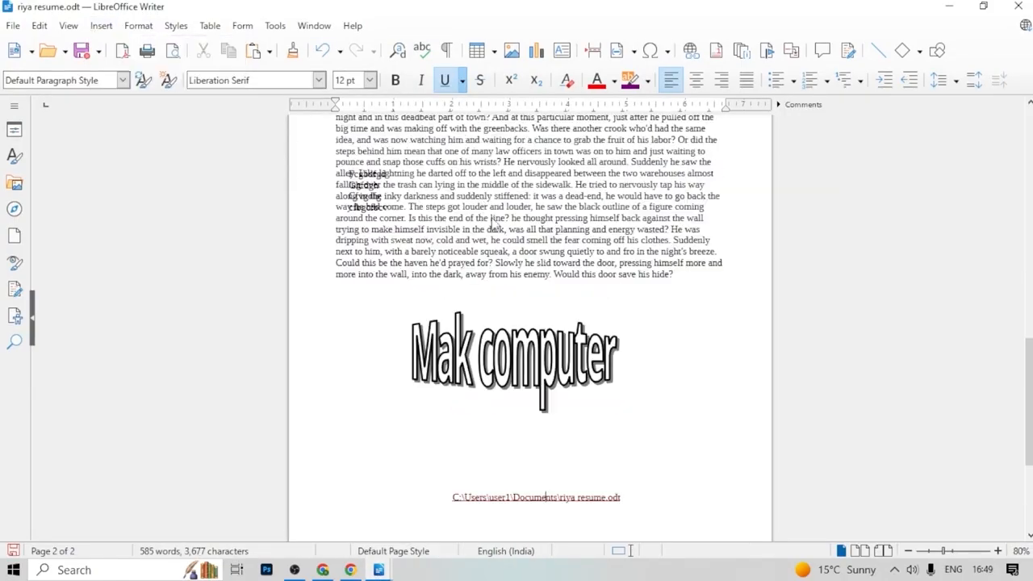
Insert a bookmark named part_1 on the word "He" before "nervously looked all around" in the page 2 paragraph
scroll(486, 209, up, 3)
scroll(476, 305, up, 1)
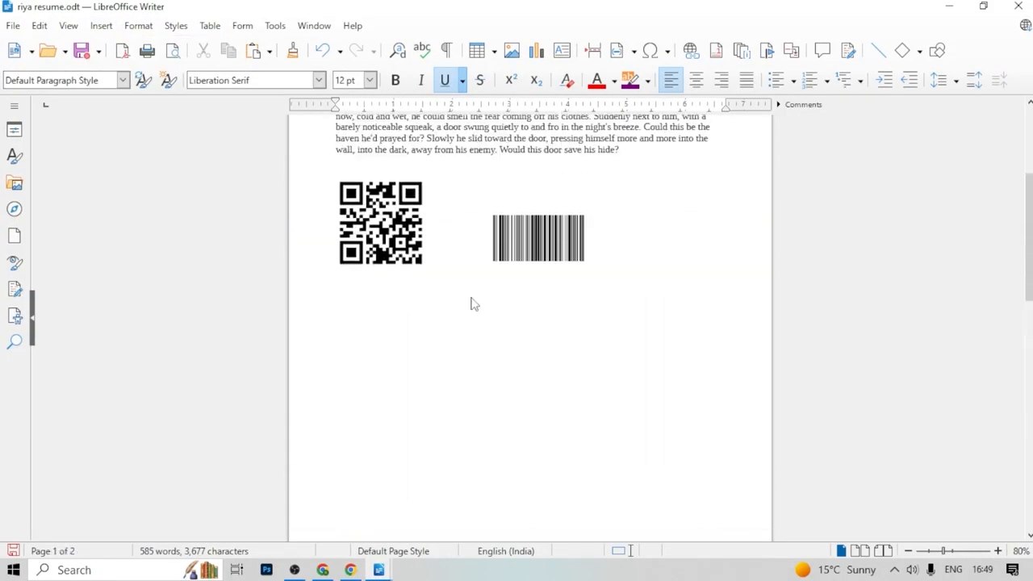
scroll(476, 305, up, 5)
scroll(557, 273, up, 2)
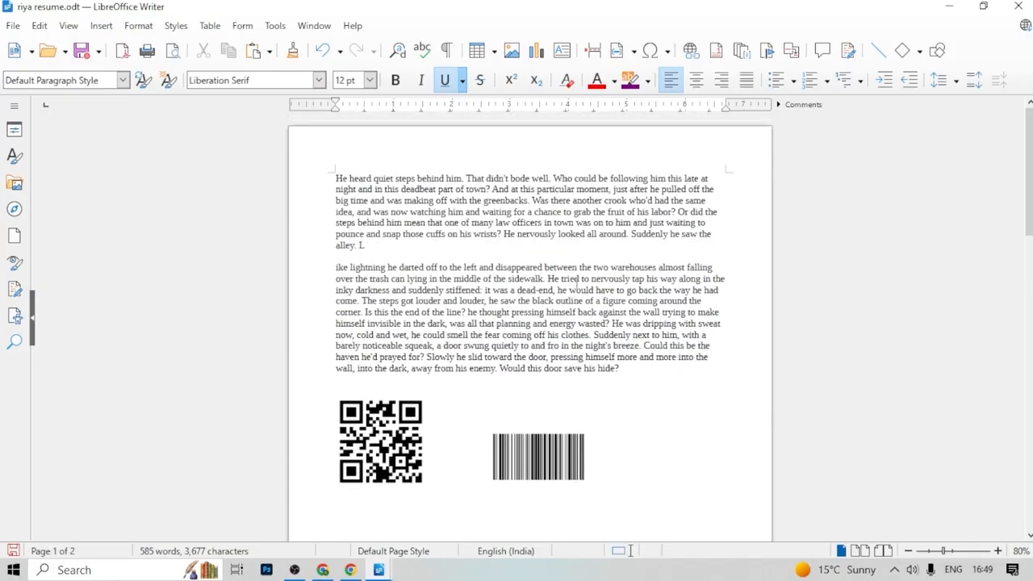
scroll(568, 327, down, 12)
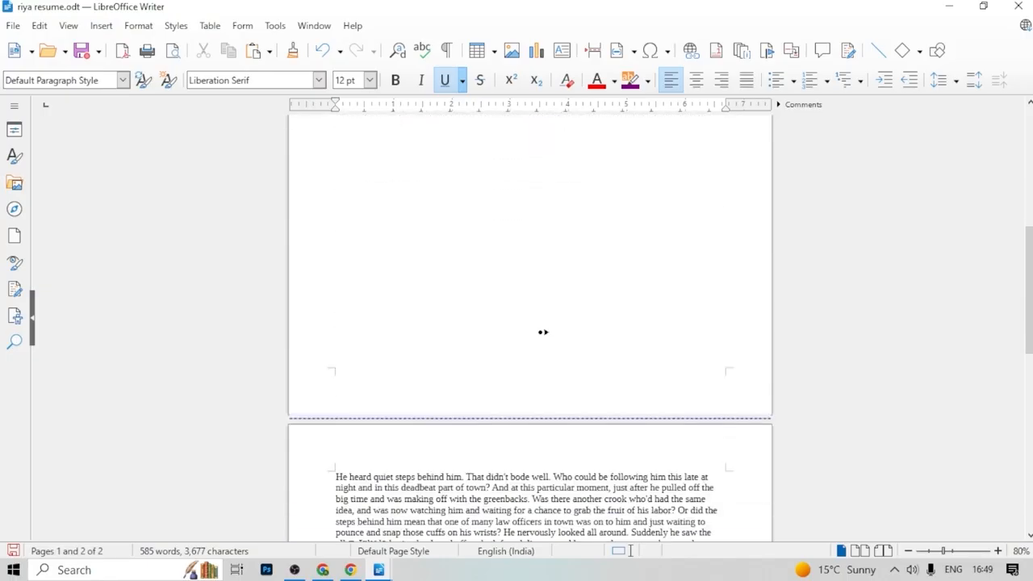
double_click(507, 411)
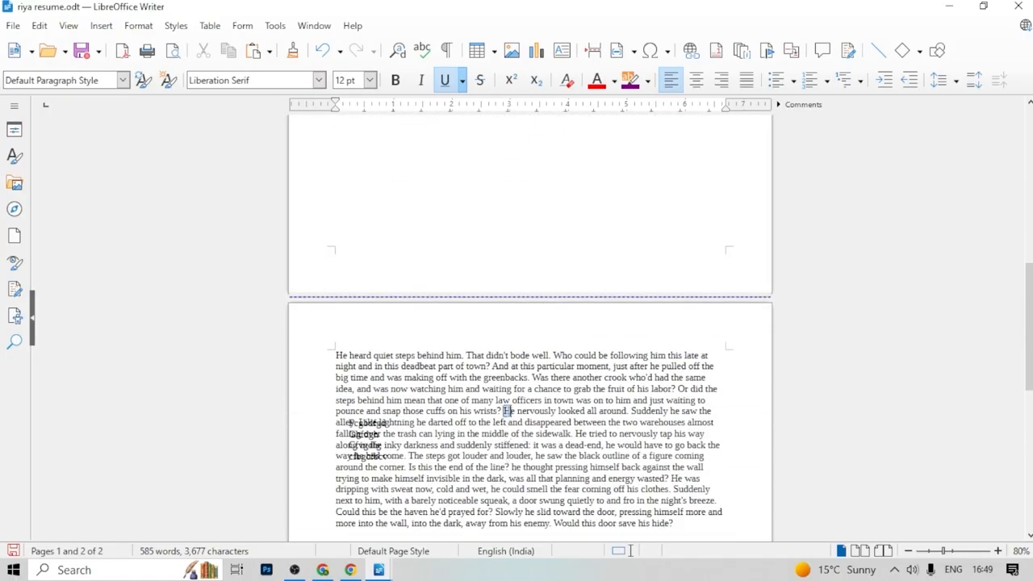
click(109, 27)
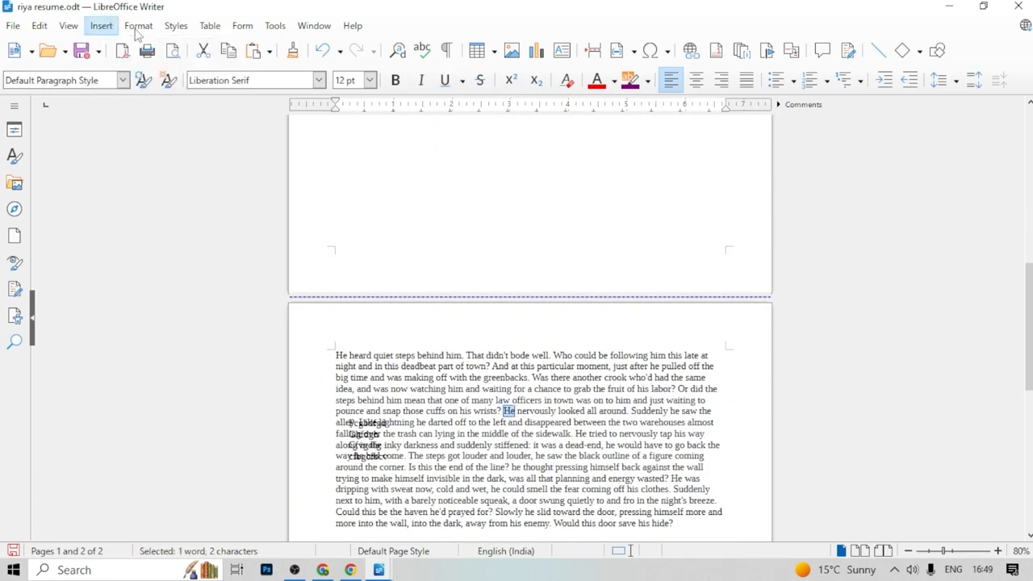
mouse_move(94, 28)
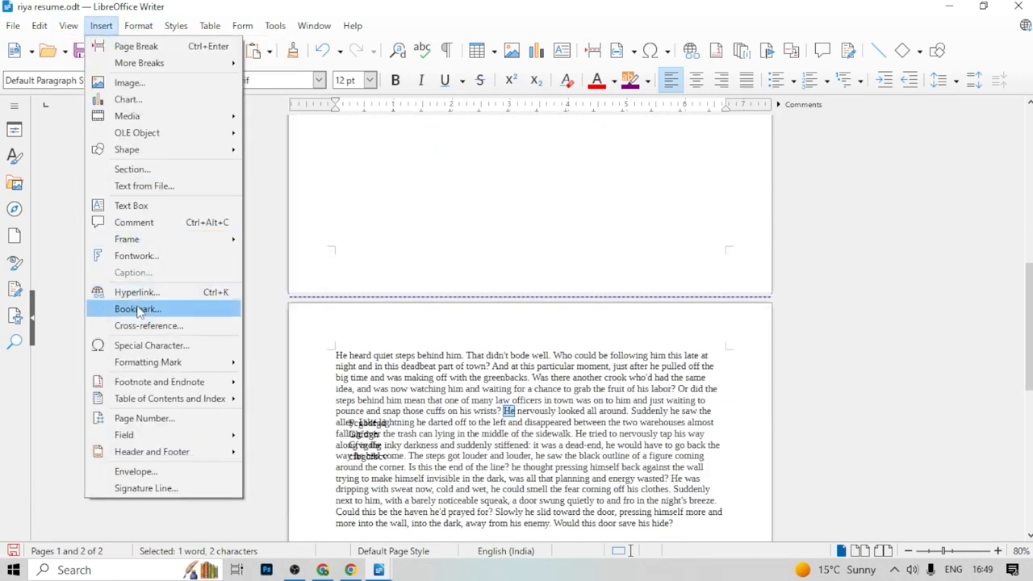
click(202, 309)
key(BackSpace)
key(BackSpace)
key(BackSpace)
key(BackSpace)
key(BackSpace)
key(BackSpace)
key(BackSpace)
key(BackSpace)
key(BackSpace)
text(part_1)
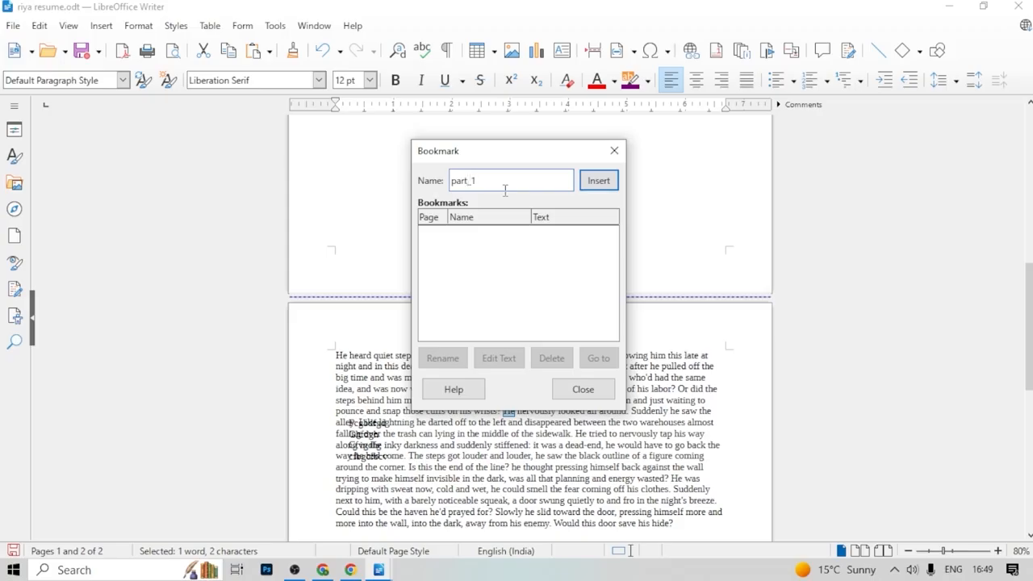
click(599, 181)
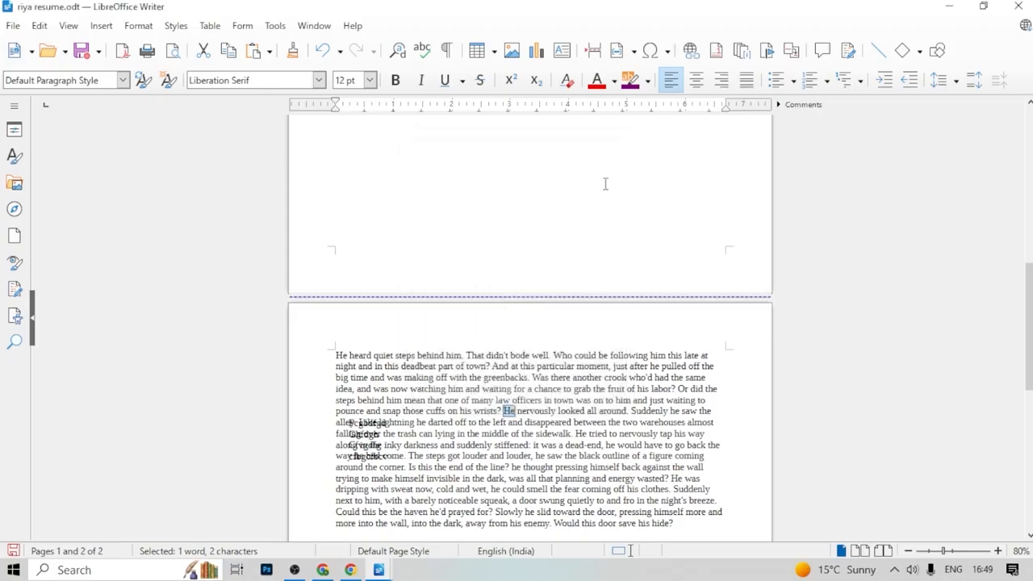
Go to the bookmark part_1 from the text on page 1 and close the bookmark list
click(594, 352)
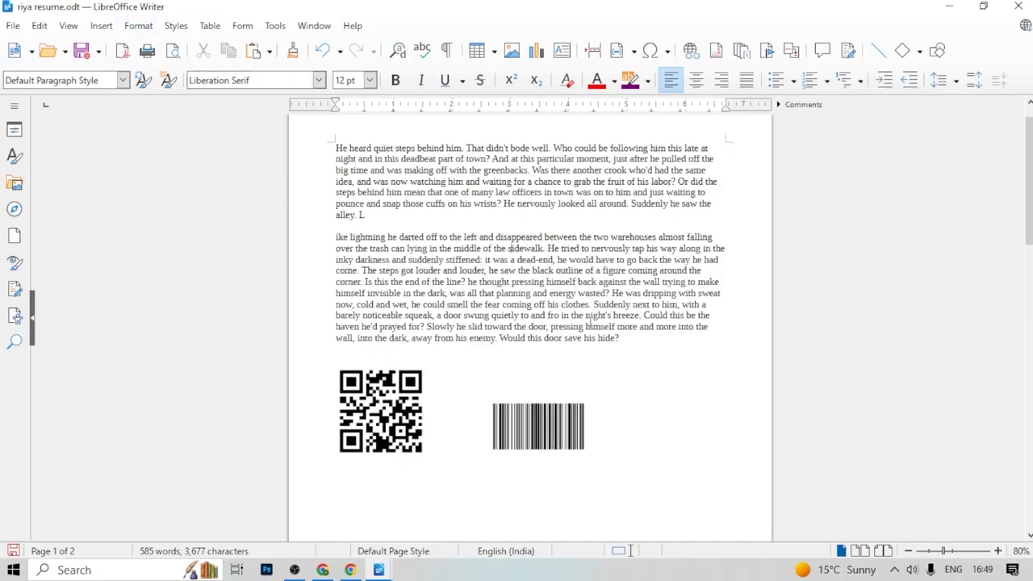
scroll(594, 329, up, 1)
click(101, 25)
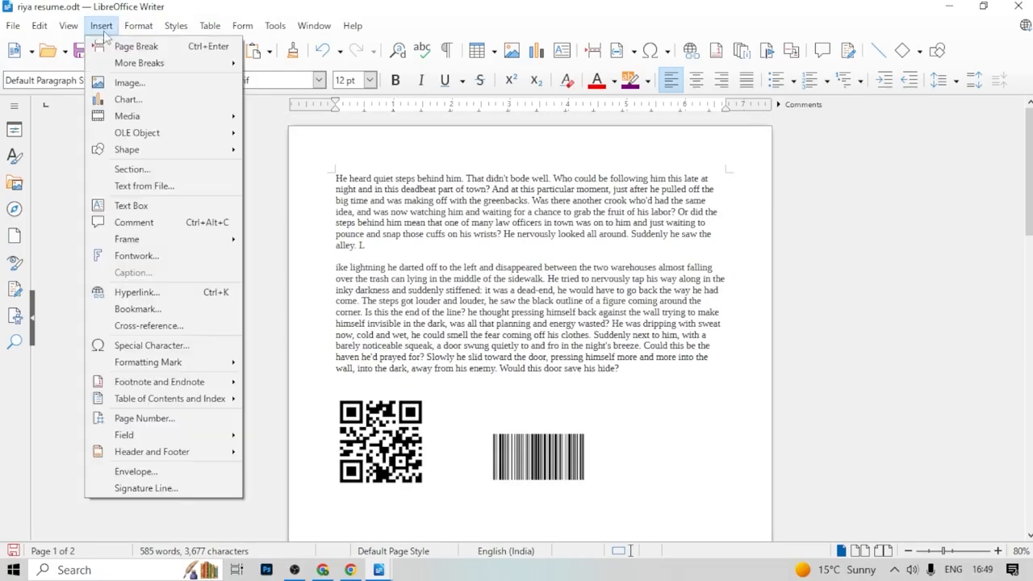
click(179, 310)
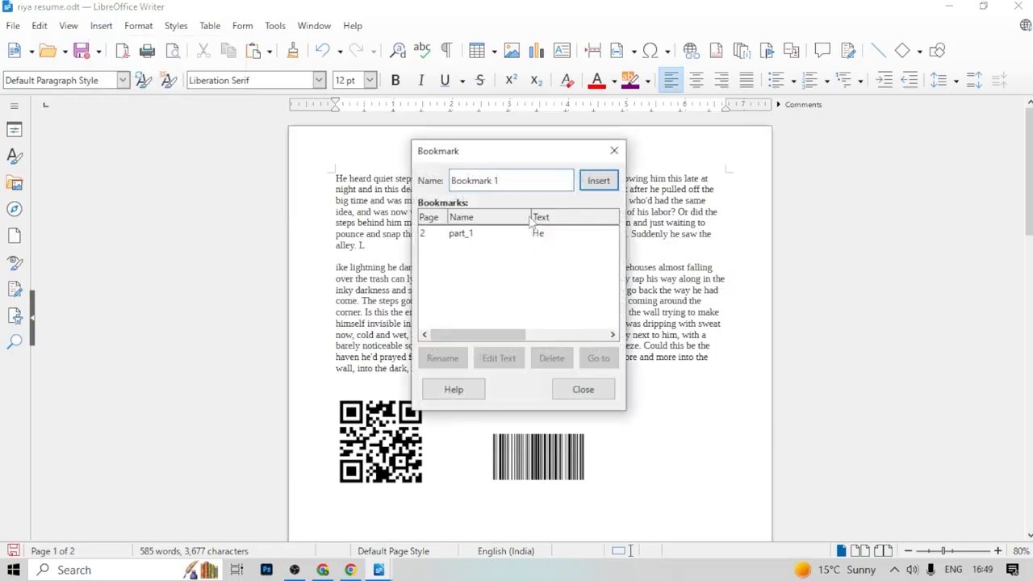
click(466, 233)
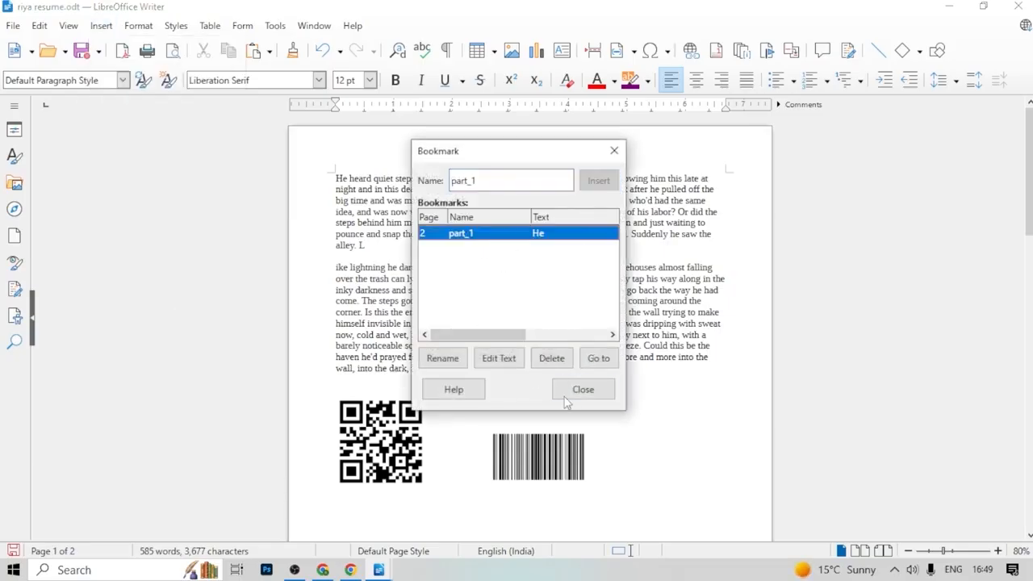
click(596, 360)
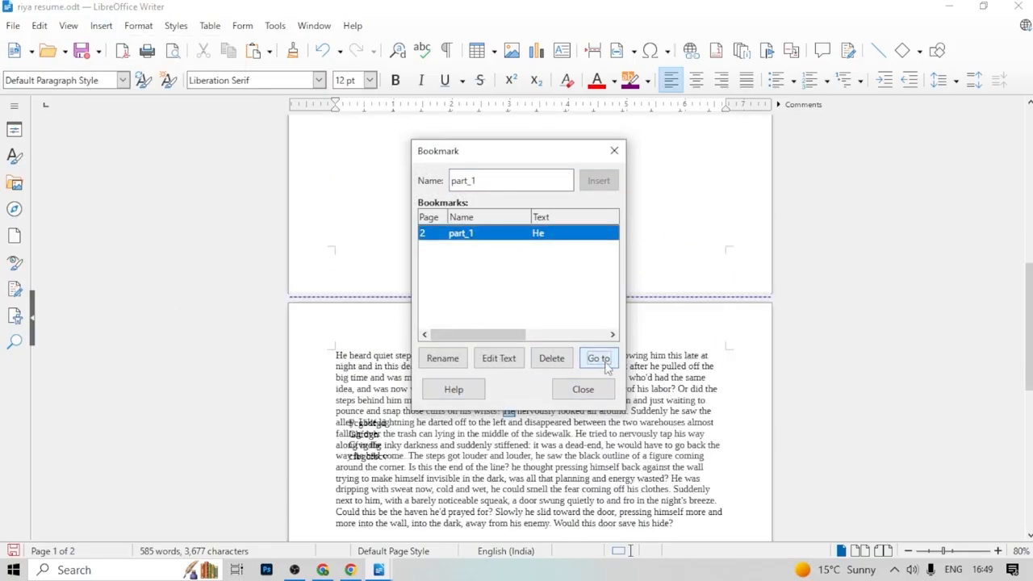
click(614, 151)
click(538, 425)
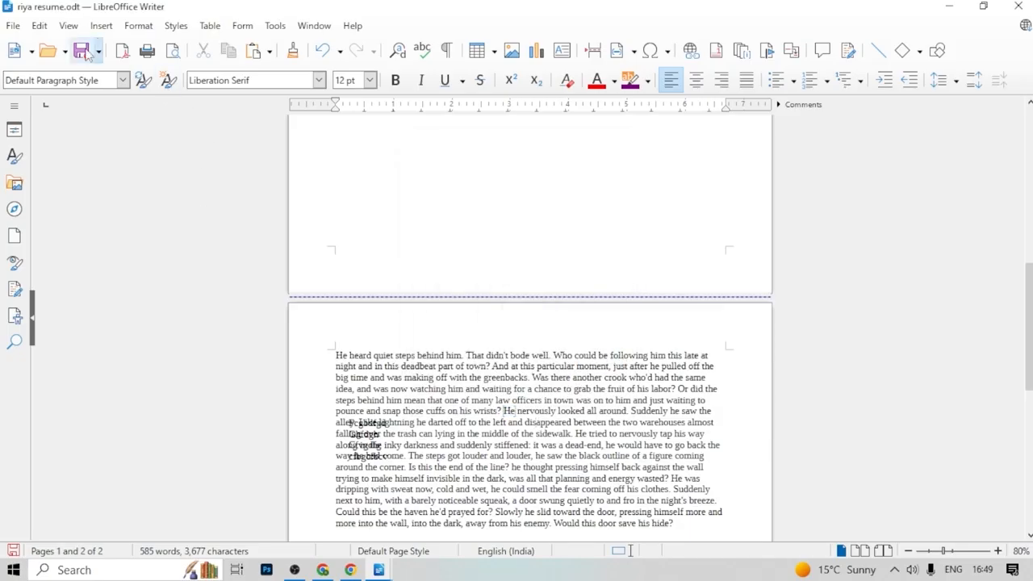
Add a new line reading "Chepter 1" above the first paragraph on page 1
click(100, 26)
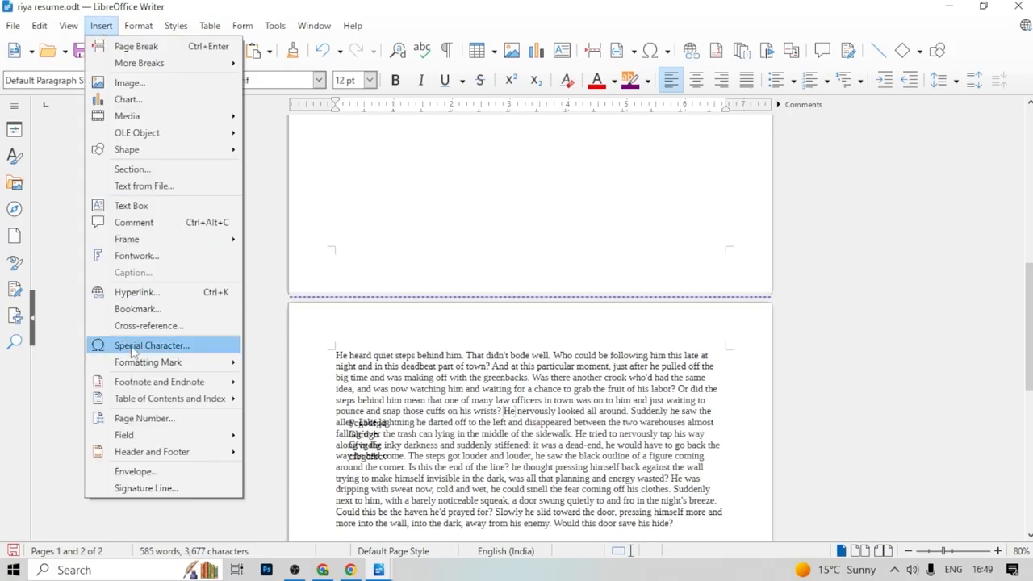
click(583, 436)
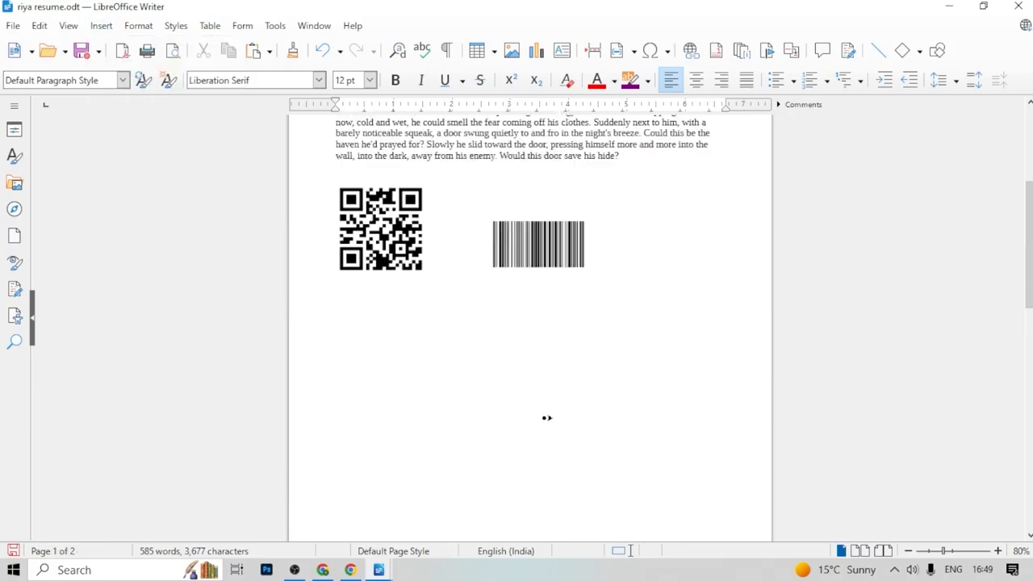
scroll(548, 413, up, 5)
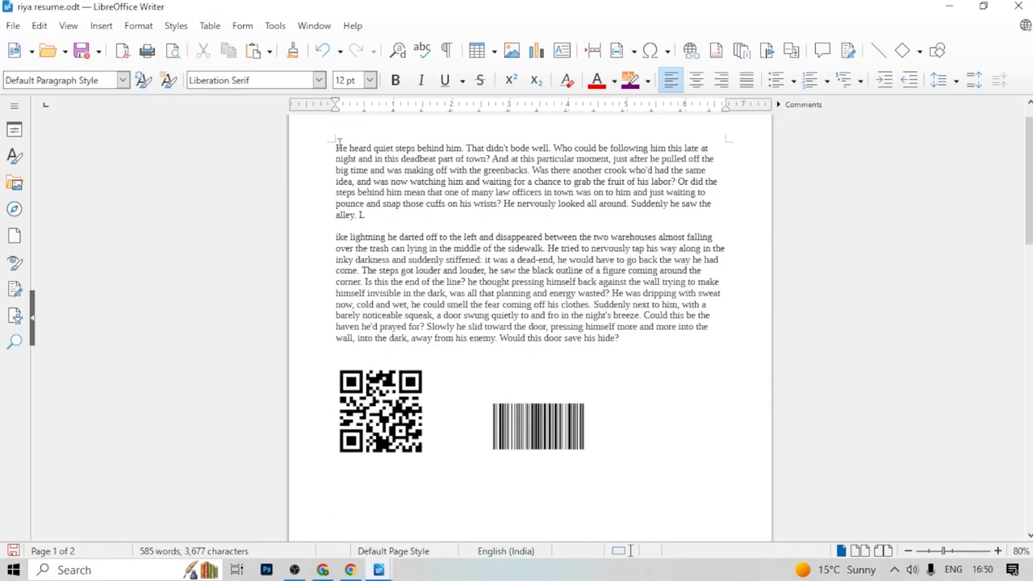
key(Return)
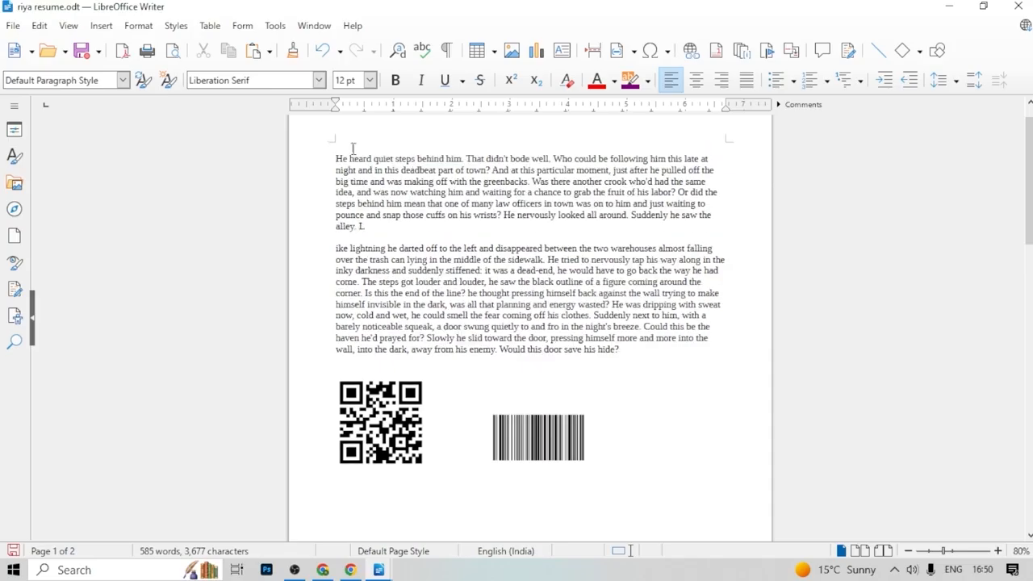
text(Chepter 1)
Add new lines above the page 2 paragraph with the heading text "chepter -2"
scroll(377, 210, down, 14)
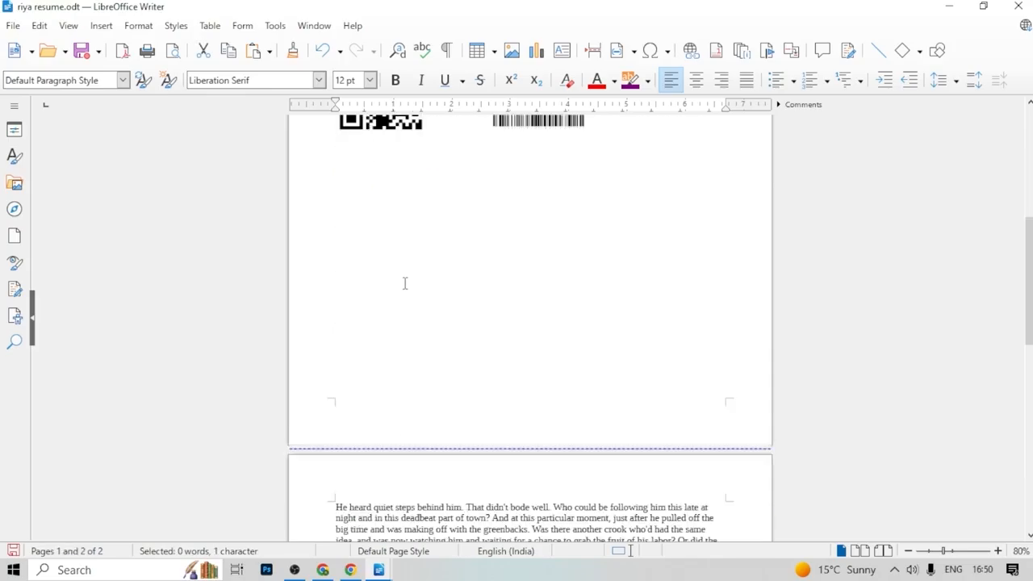
click(344, 405)
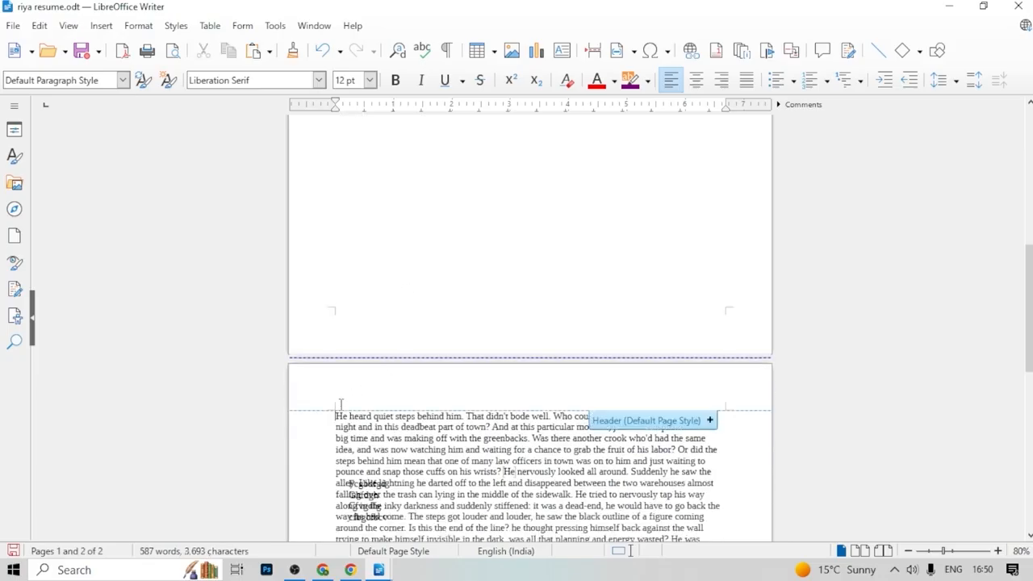
key(Return)
key(Return)
click(345, 425)
text(chepter -2)
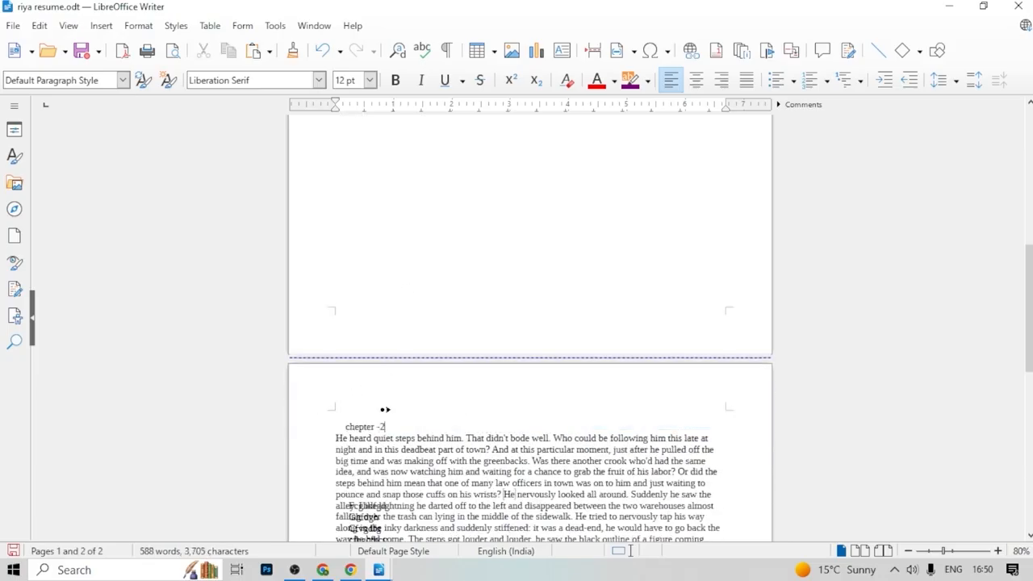
scroll(385, 410, up, 12)
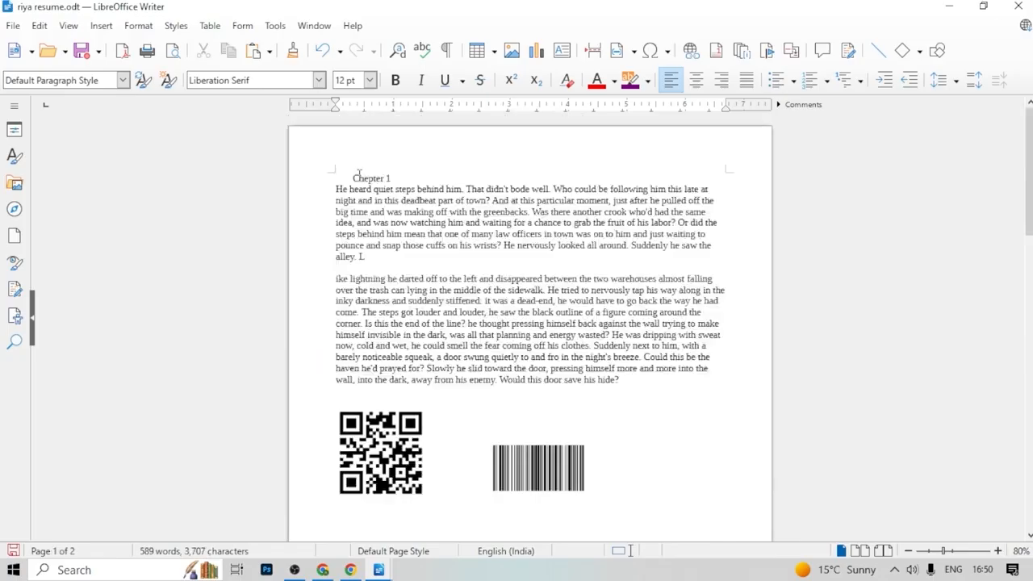
Apply the Heading 1 paragraph style to the "Chepter 1" line on page 1
drag(355, 177, 461, 183)
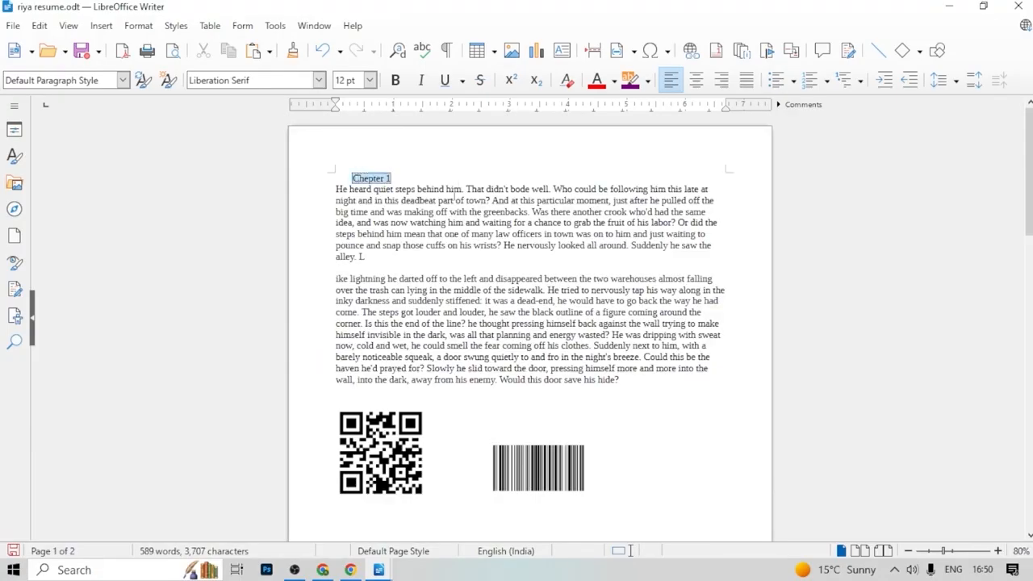
click(122, 81)
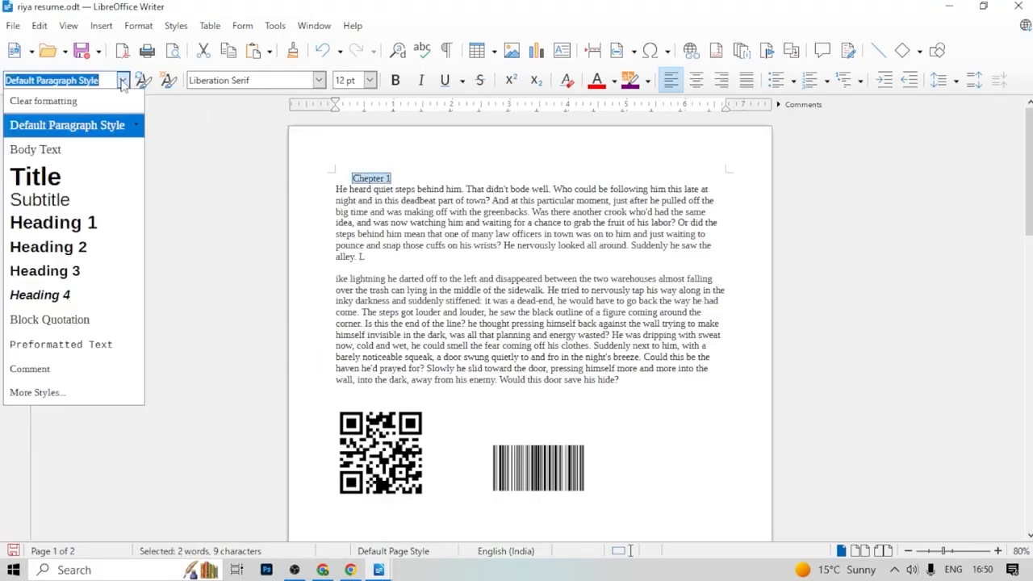
click(93, 226)
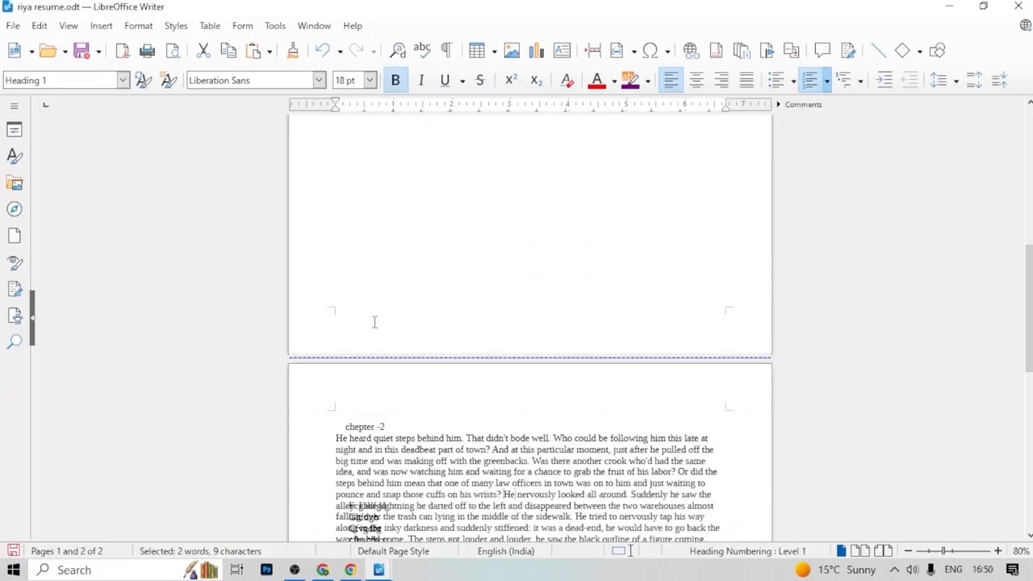
Apply the Heading 2 paragraph style to the "chepter -2" line and the blank line above it on page 2
drag(344, 426, 395, 405)
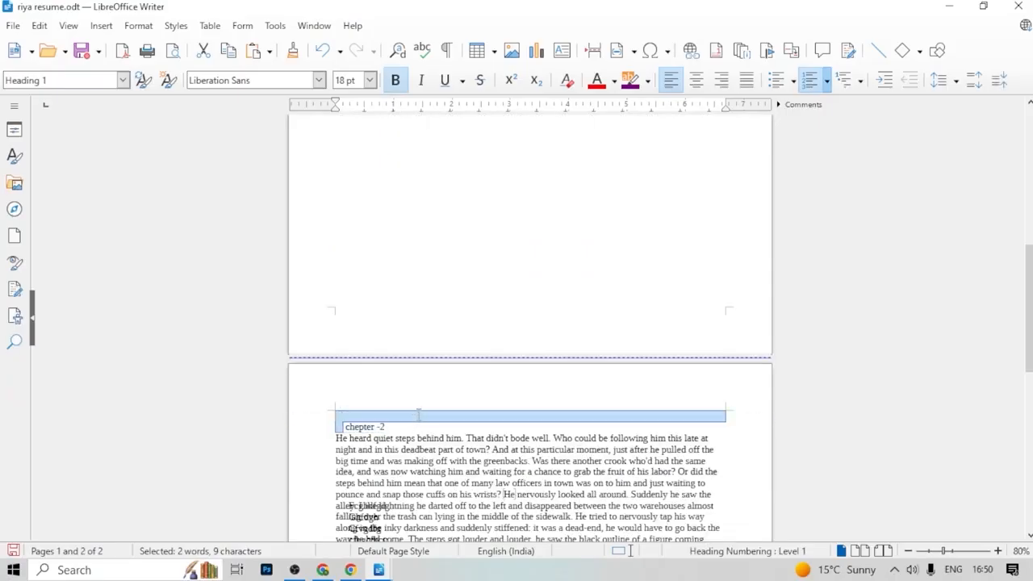
click(123, 80)
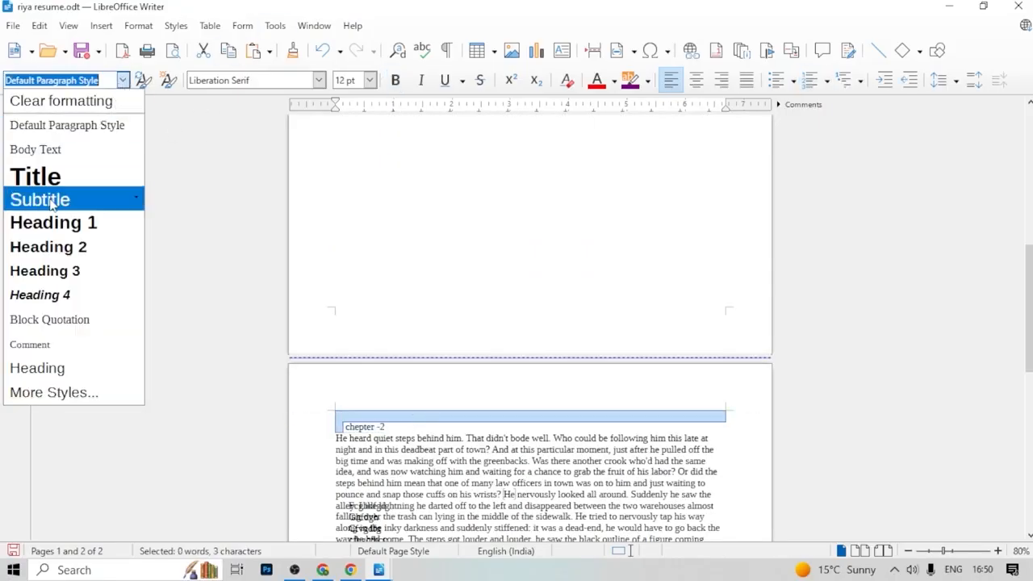
click(64, 247)
Insert a cross-reference to the heading "Chepter 1" below the riya resume.odt link on page 2, and follow it to the heading
scroll(456, 233, up, 2)
scroll(457, 233, down, 10)
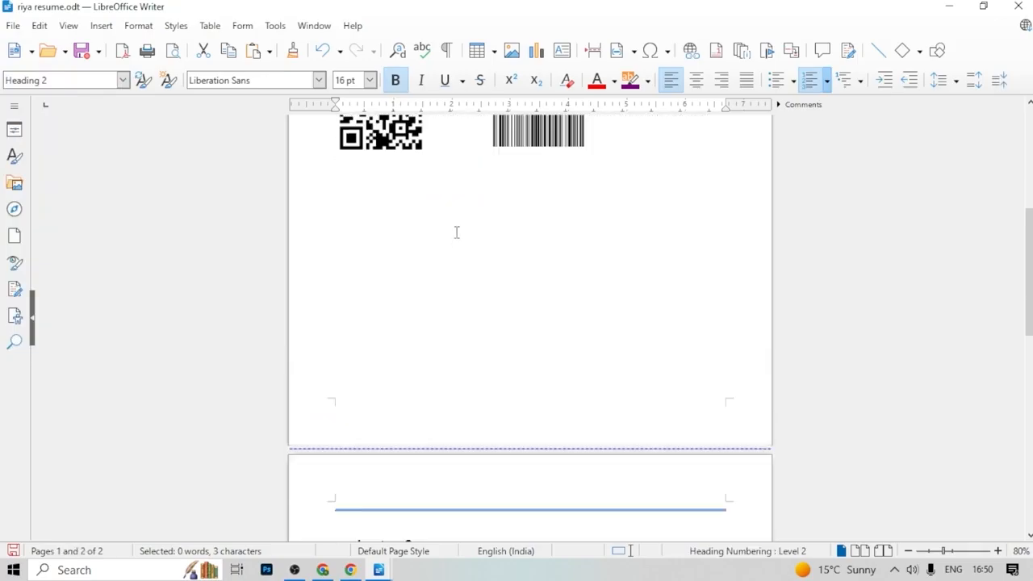
scroll(658, 318, down, 3)
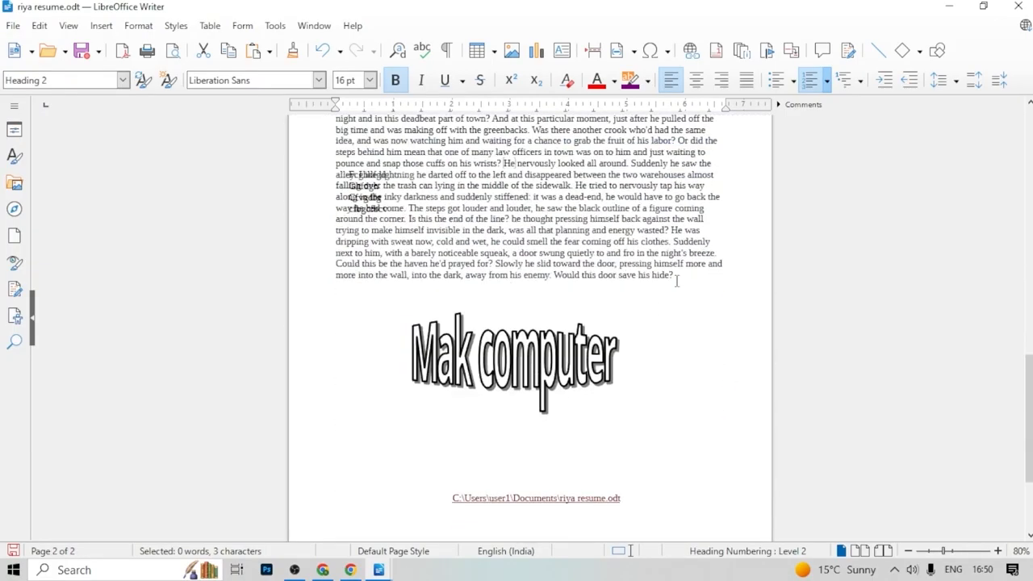
scroll(676, 280, down, 3)
click(565, 403)
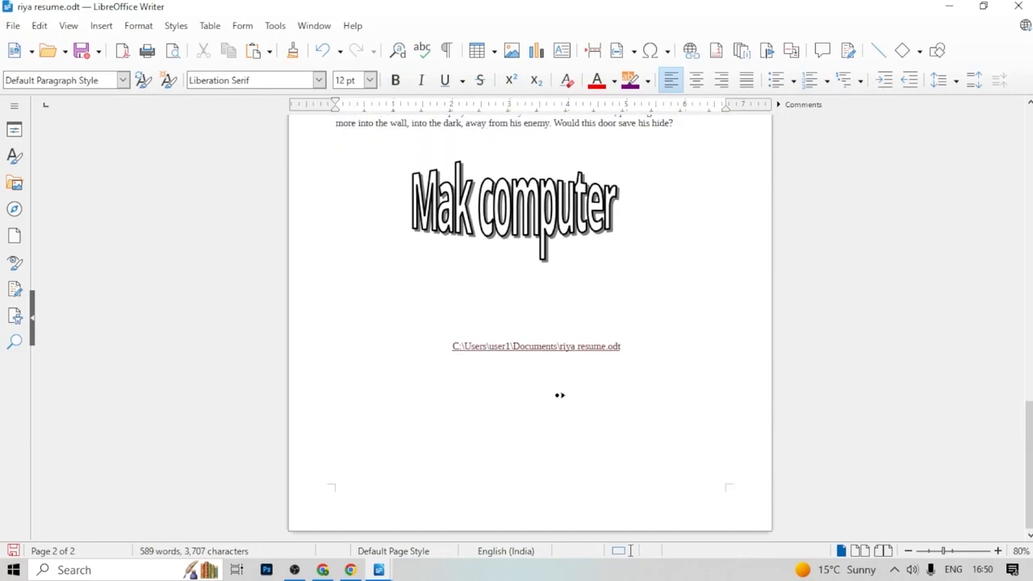
scroll(559, 394, up, 1)
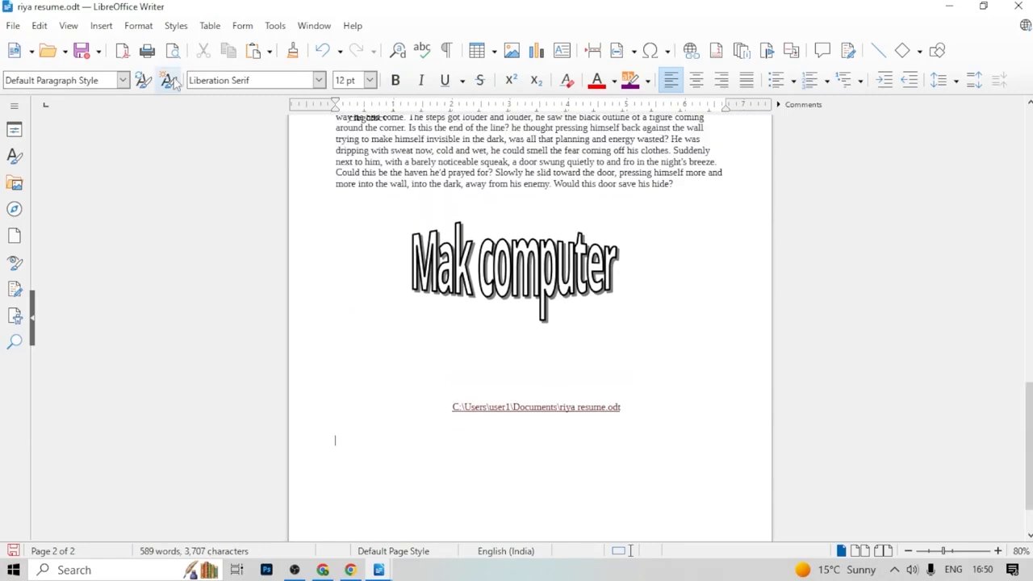
click(101, 26)
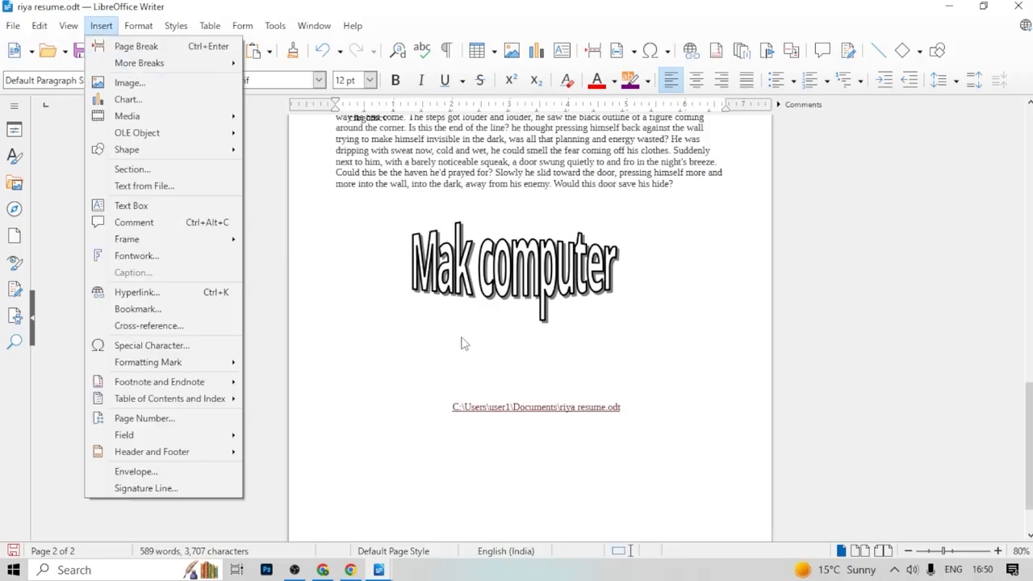
click(171, 325)
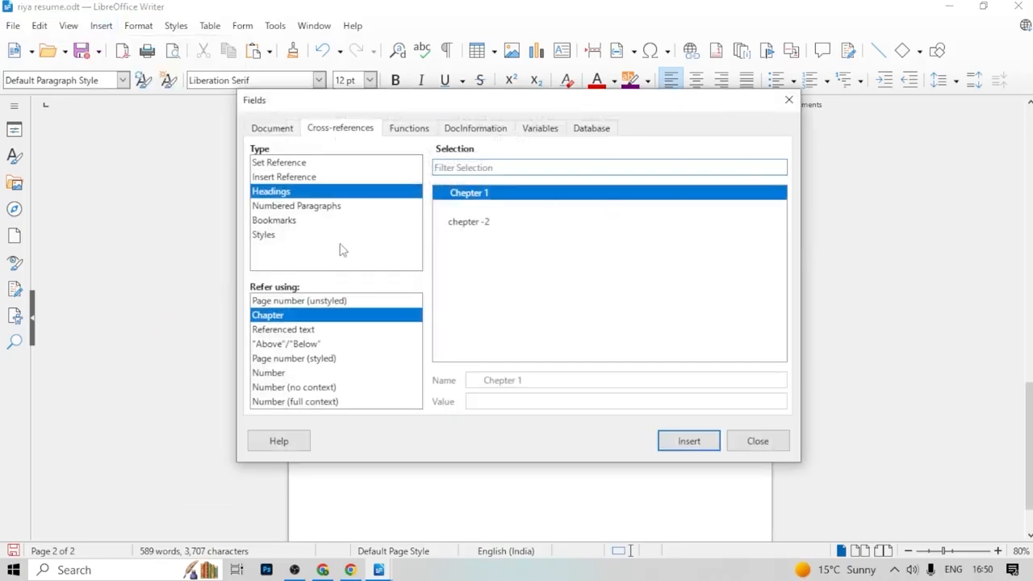
click(482, 225)
click(482, 197)
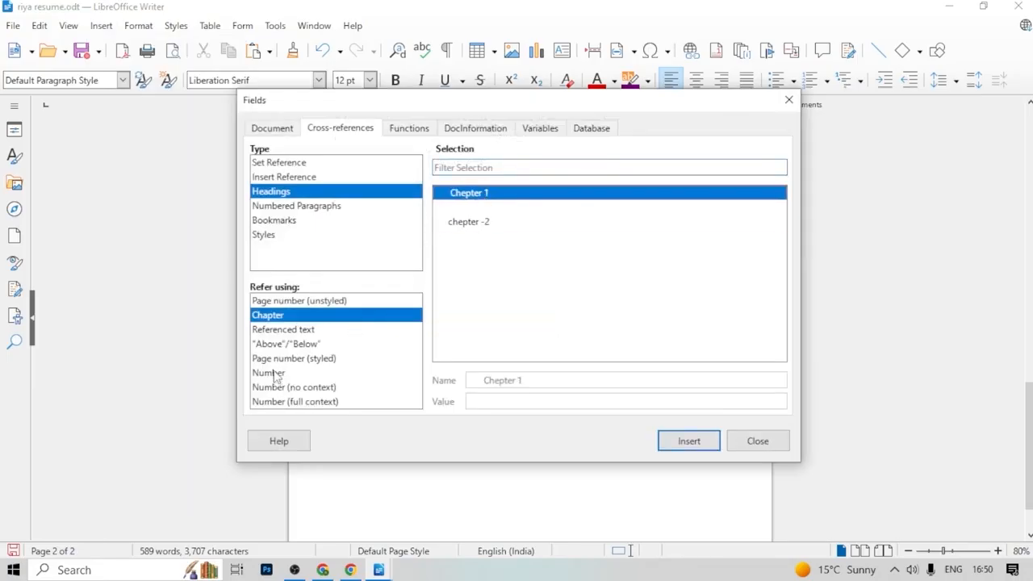
click(687, 441)
click(789, 99)
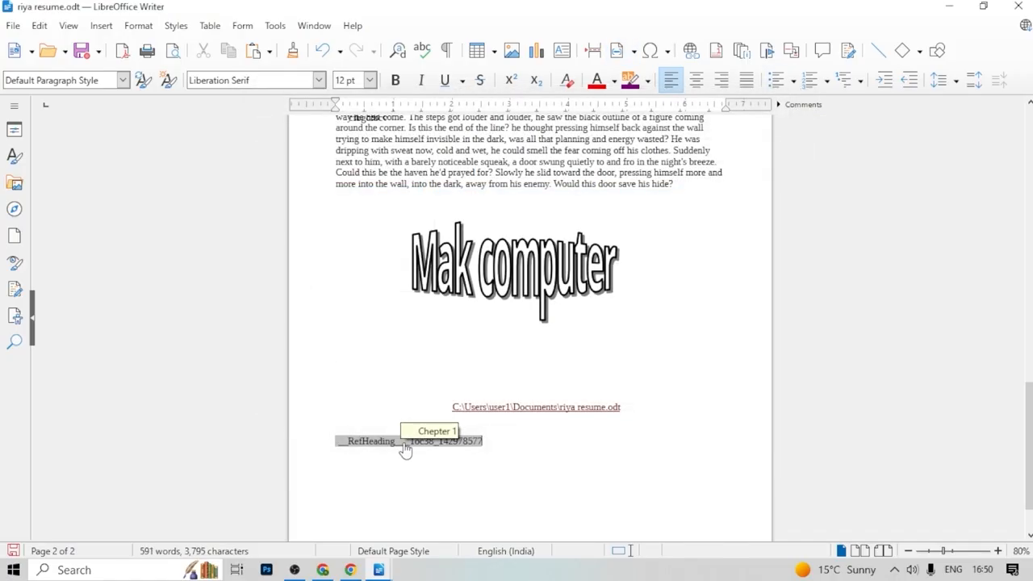
click(405, 448)
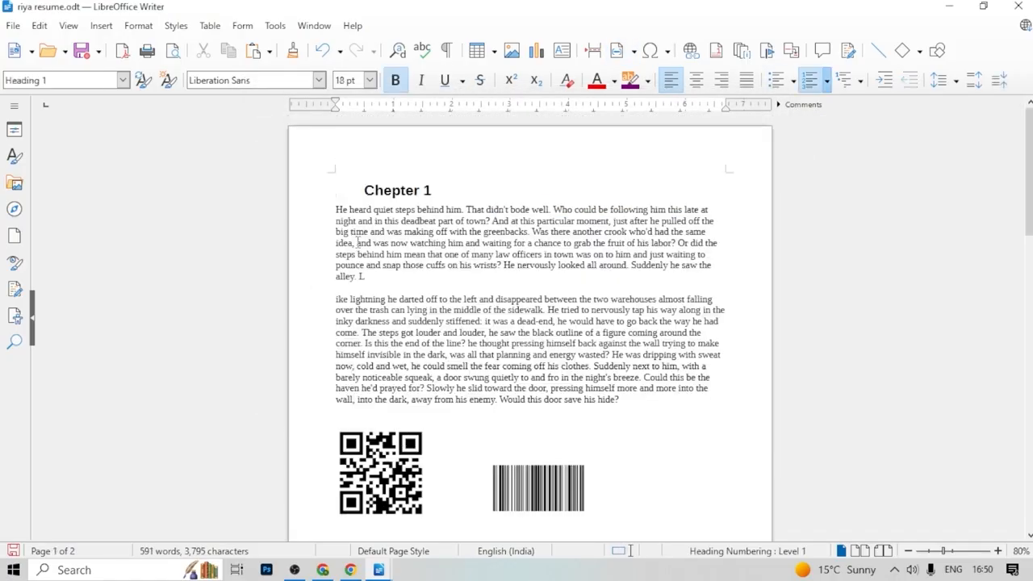
Insert the special character Ø from the Latin-1 Supplement block on the blank line between the two page 1 paragraphs
click(396, 288)
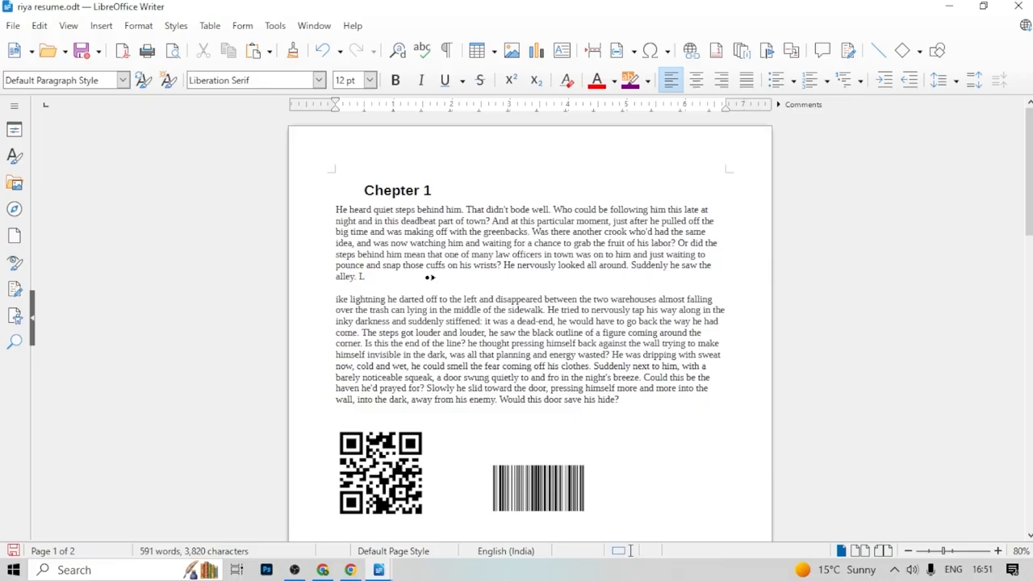
click(101, 25)
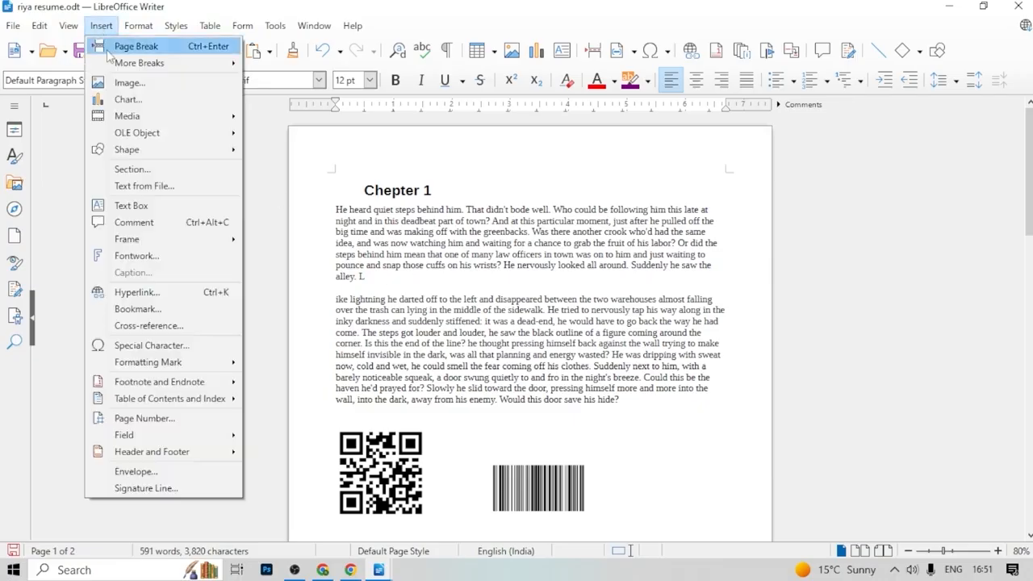
click(142, 347)
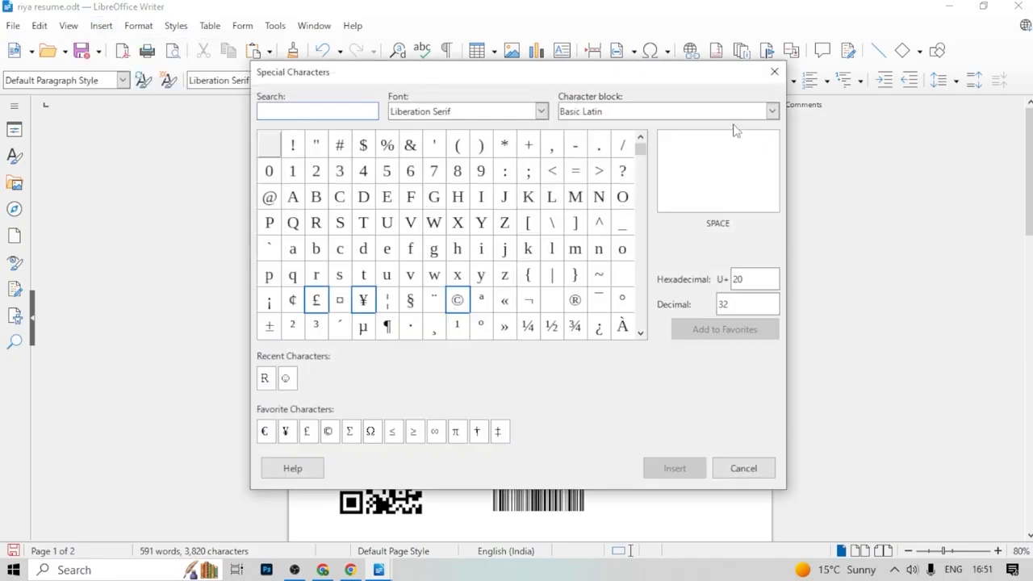
click(772, 115)
click(618, 195)
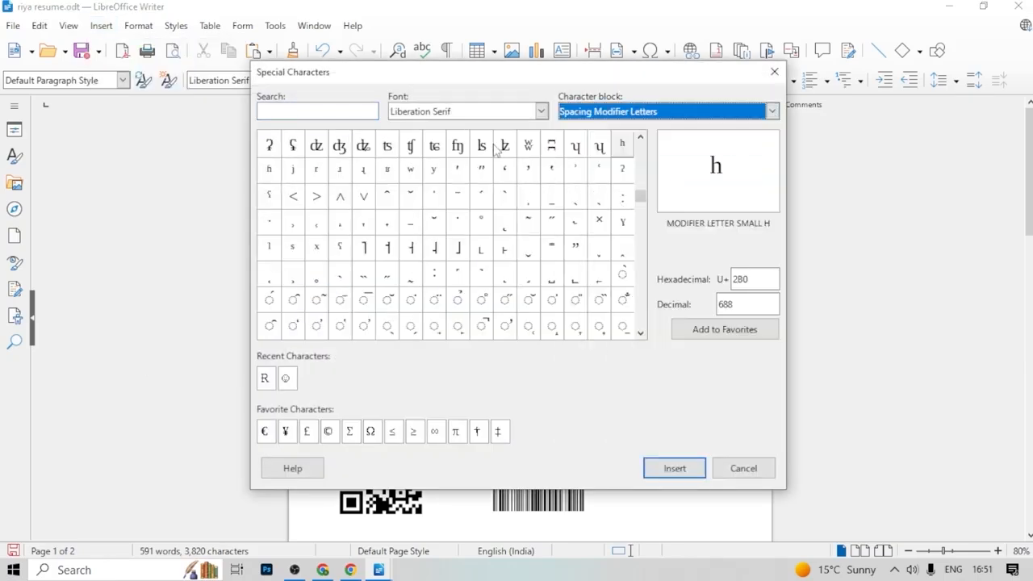
click(738, 117)
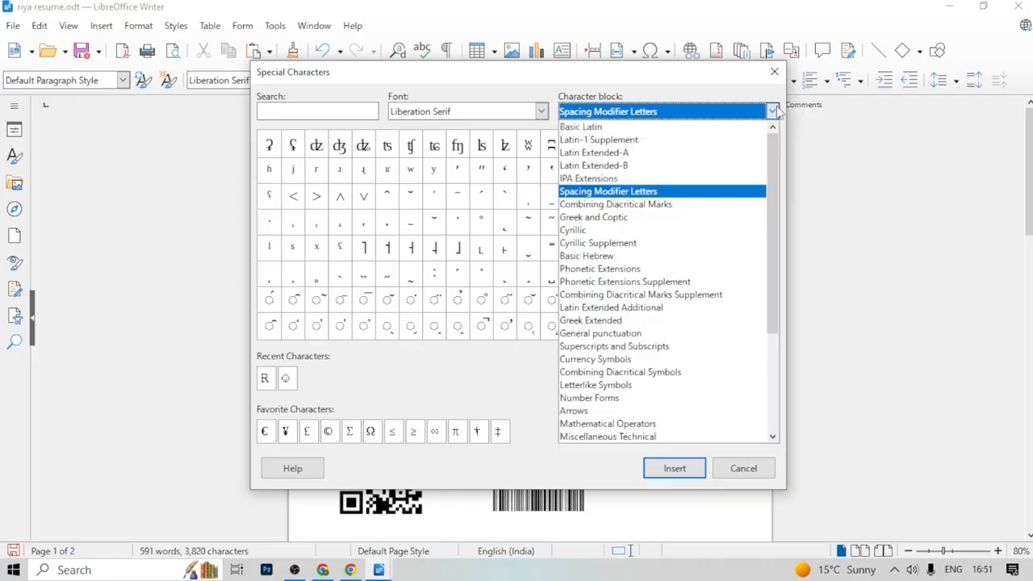
click(635, 140)
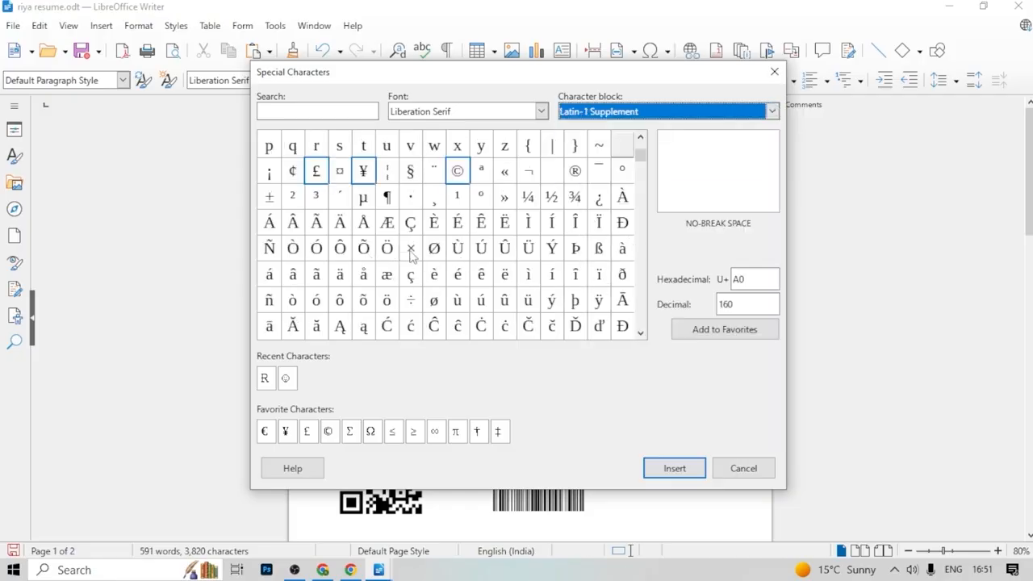
click(438, 249)
click(669, 470)
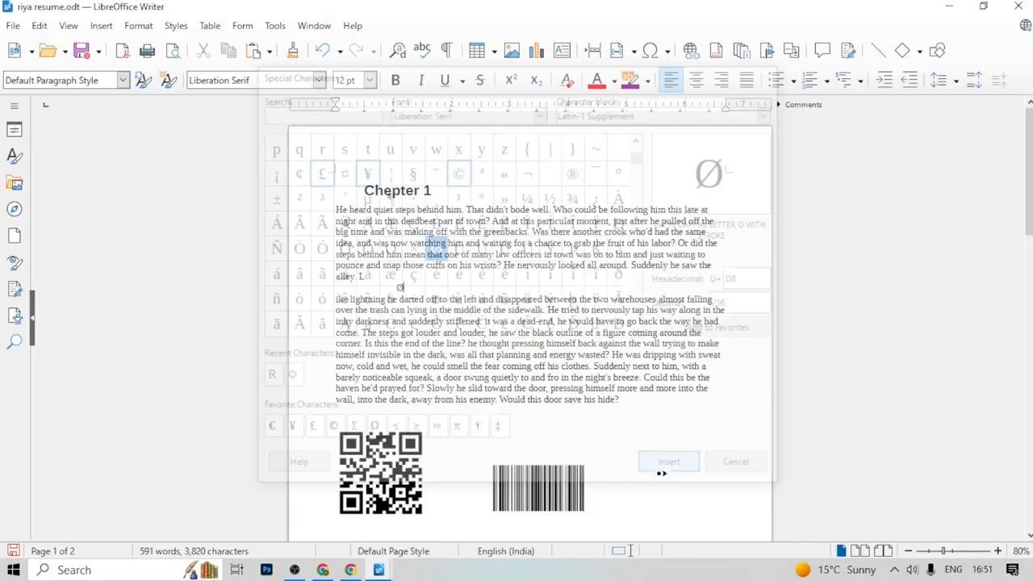
ctrl+scroll(426, 227, up, 3)
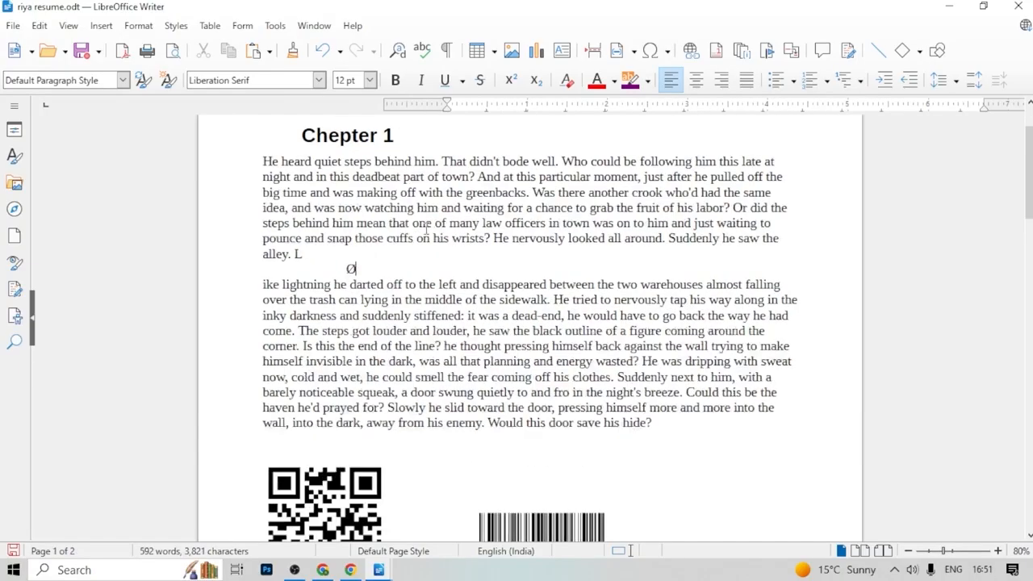
click(101, 27)
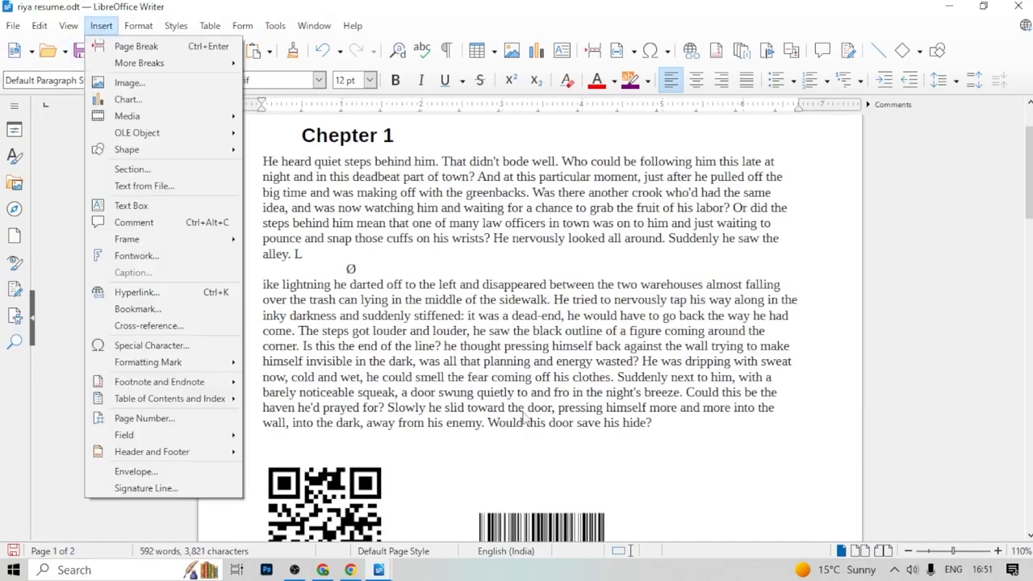
mouse_move(197, 385)
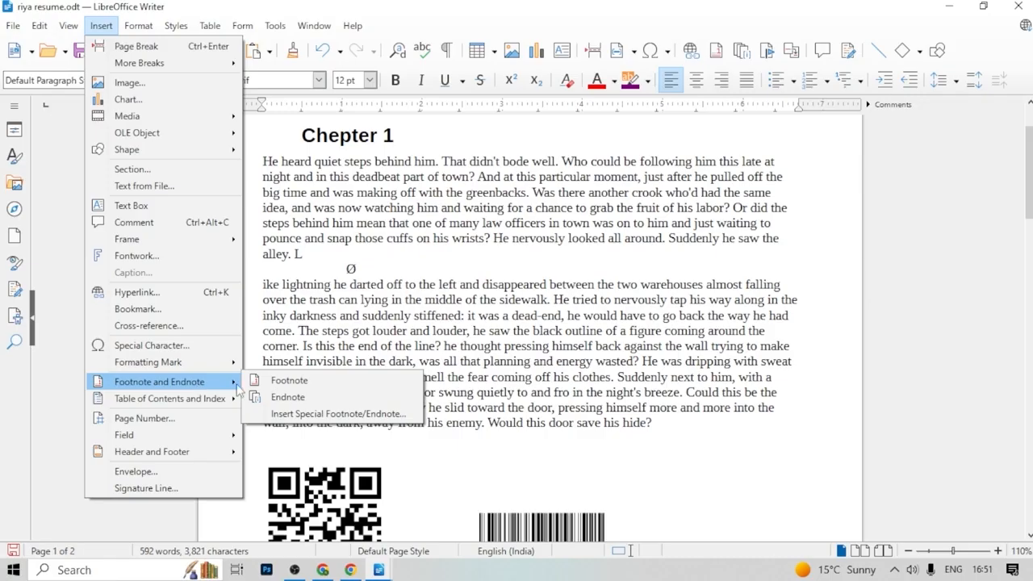
click(543, 346)
Insert a footnote after "left and" in the second paragraph on page 1 with the text "xfvtgvdfg", and return to the body text
drag(487, 284, 547, 284)
drag(459, 284, 482, 284)
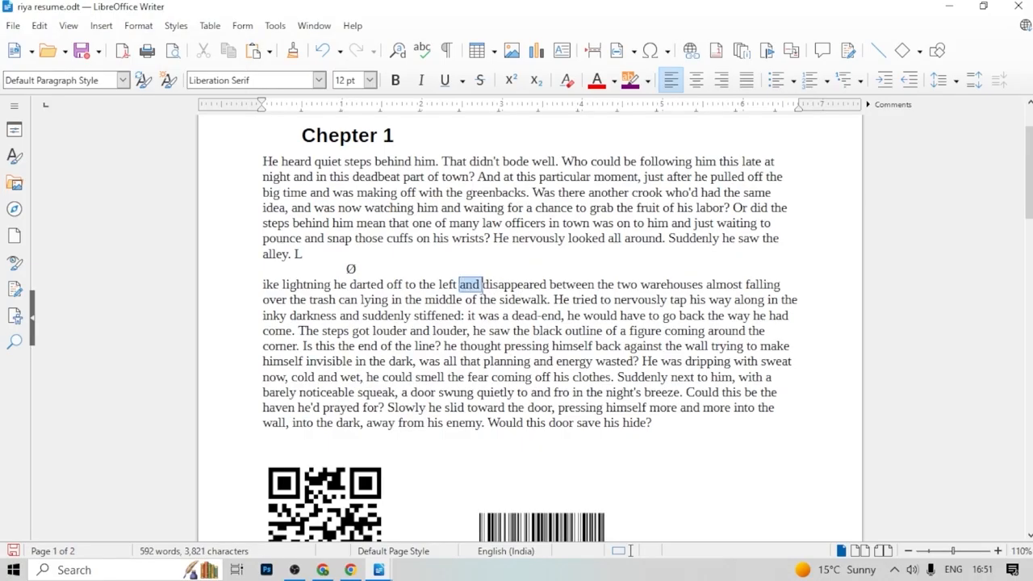
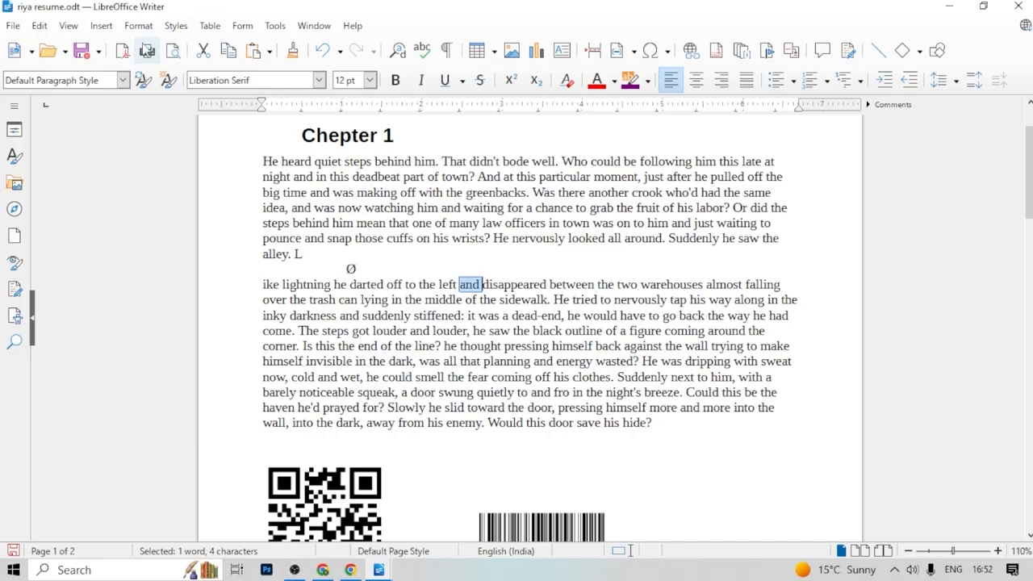
click(100, 25)
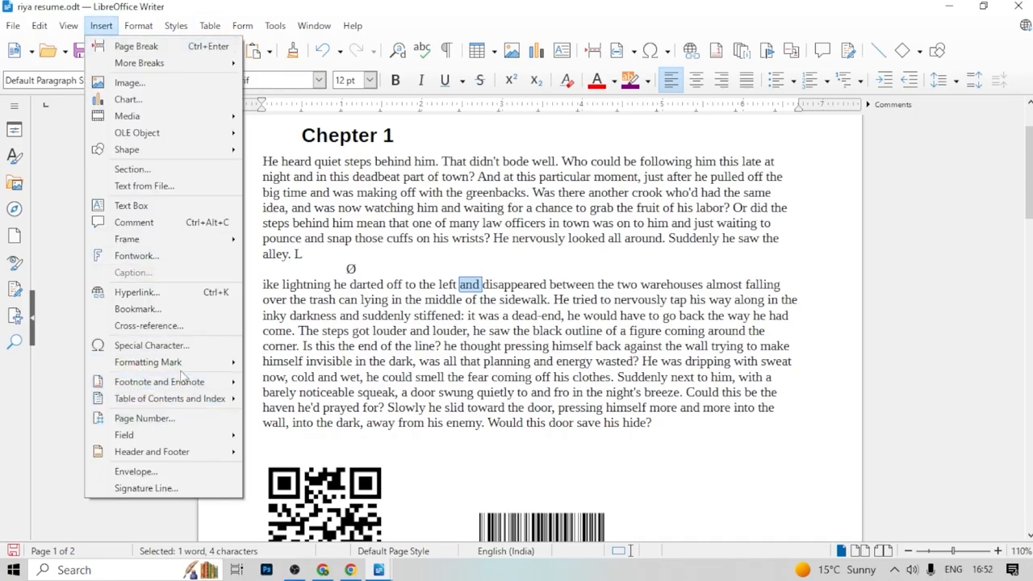
click(279, 386)
text(xfvtgvdfg)
scroll(348, 376, up, 10)
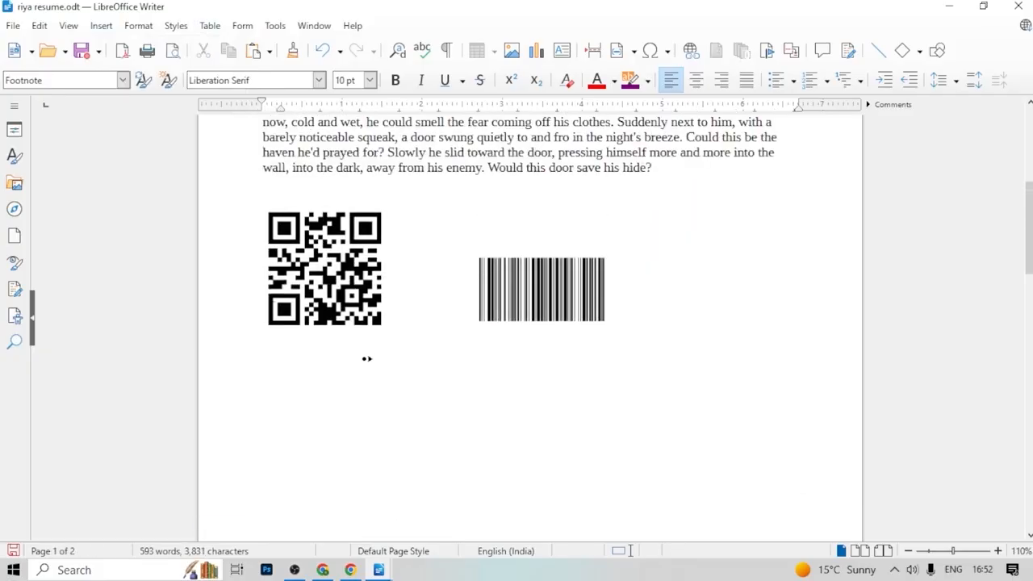
click(412, 381)
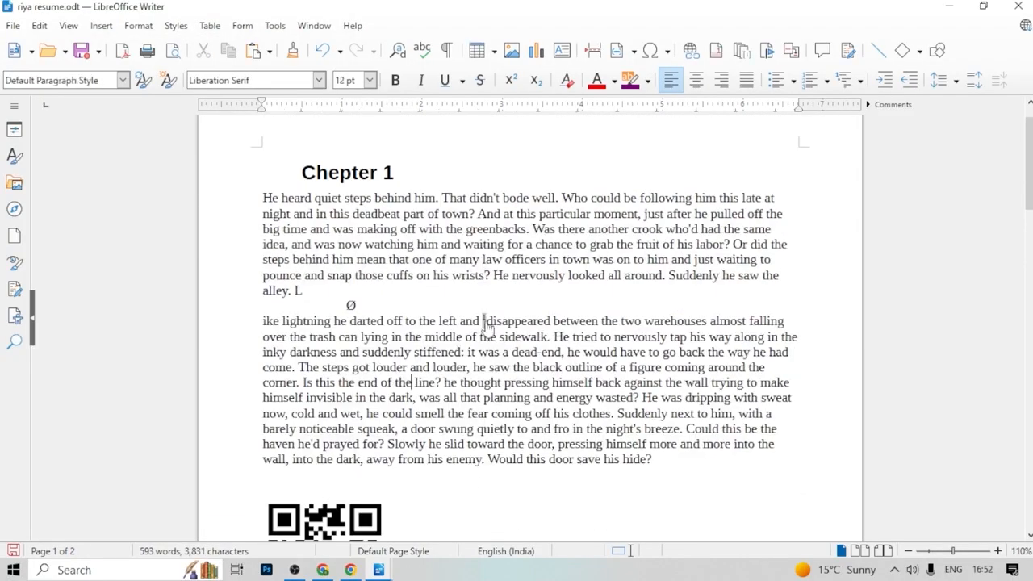
mouse_move(484, 319)
Insert a footnote after "fear coming off" in the second paragraph on page 1 with the text "fdgdfg", and return to the body text
drag(533, 414, 550, 415)
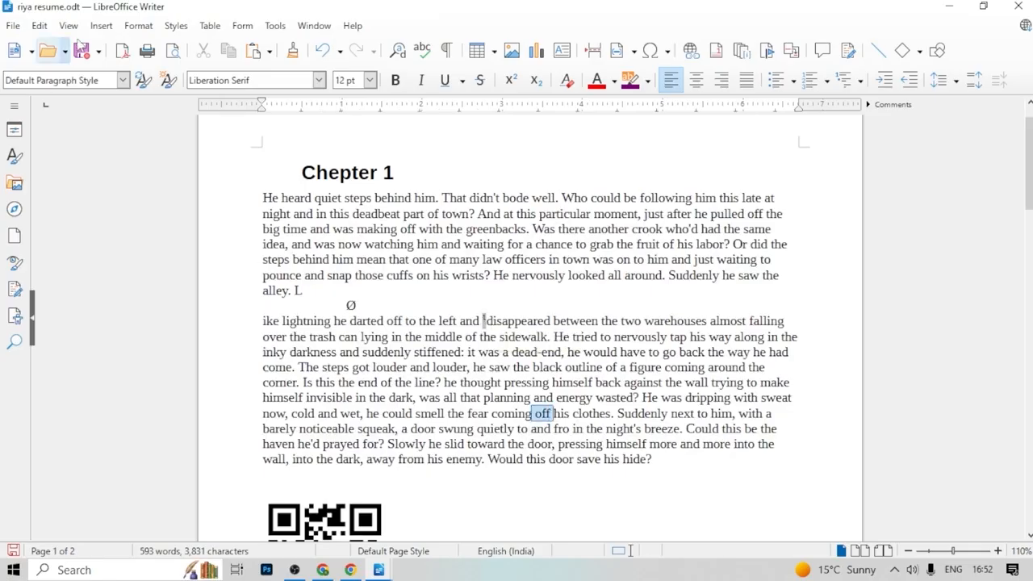
click(101, 25)
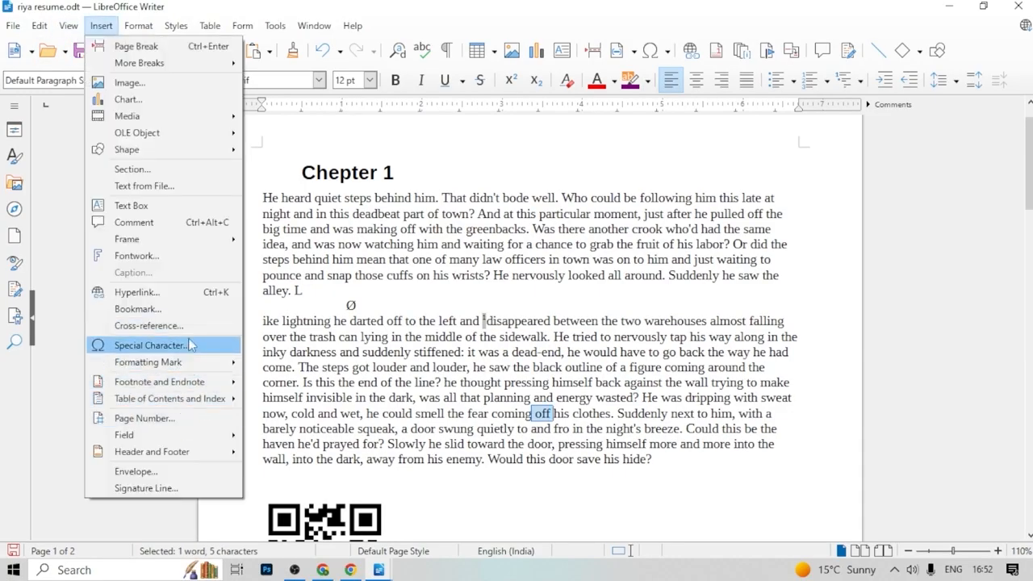
mouse_move(191, 384)
click(269, 386)
text(fdgdfg)
scroll(358, 377, up, 7)
scroll(359, 376, up, 3)
click(443, 305)
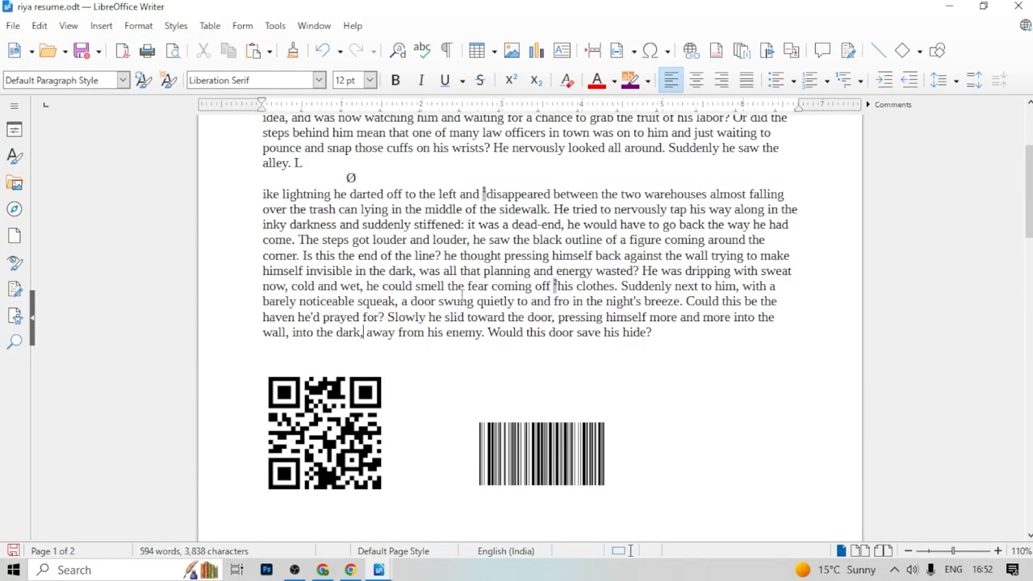
Insert an endnote at the word "town" in the first paragraph on page 1, with "Dfgdfg" and "dfg" on two lines
scroll(381, 224, up, 3)
drag(414, 214, 453, 215)
double_click(454, 214)
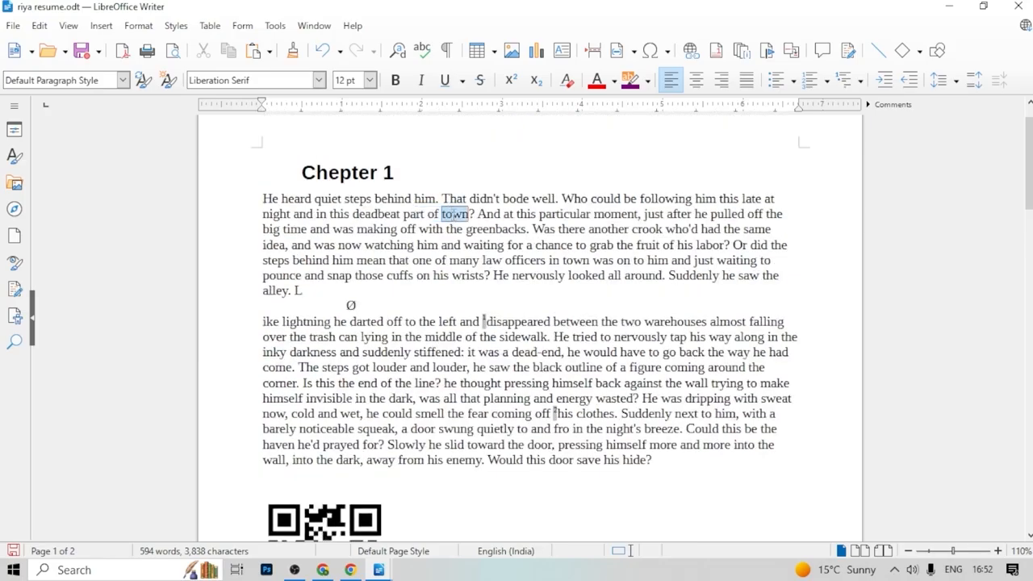
click(101, 26)
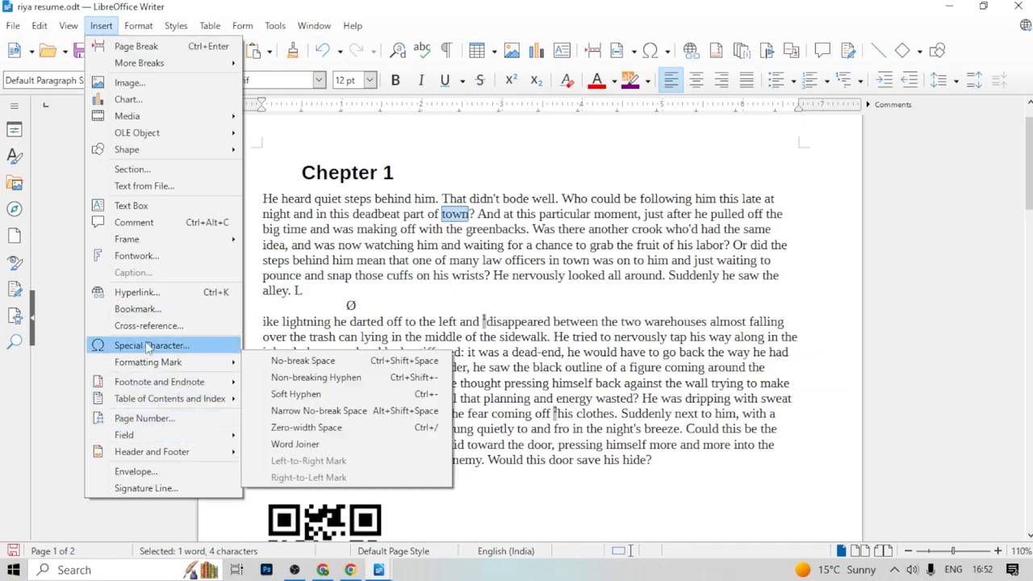
mouse_move(186, 362)
mouse_move(198, 382)
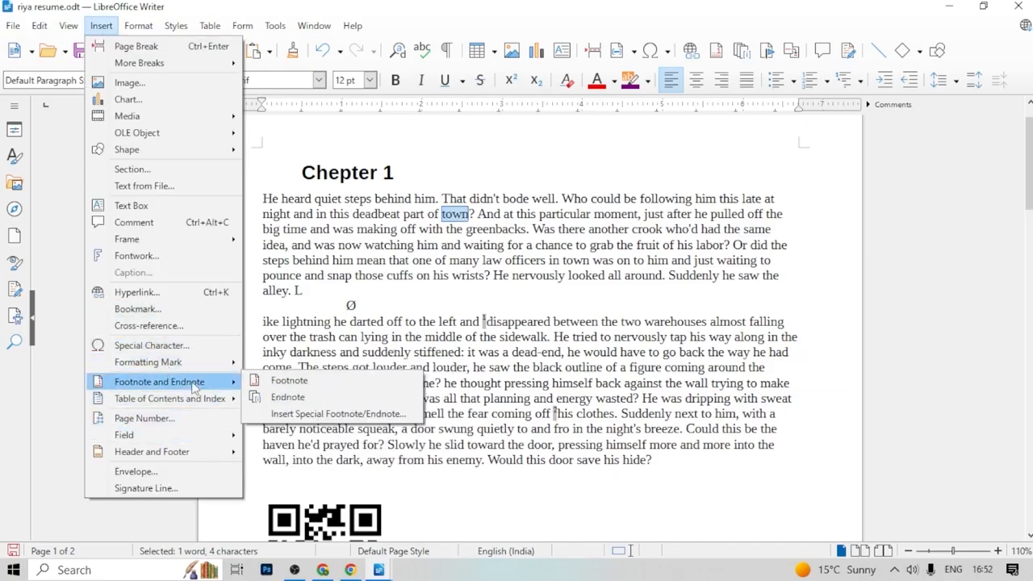
click(288, 397)
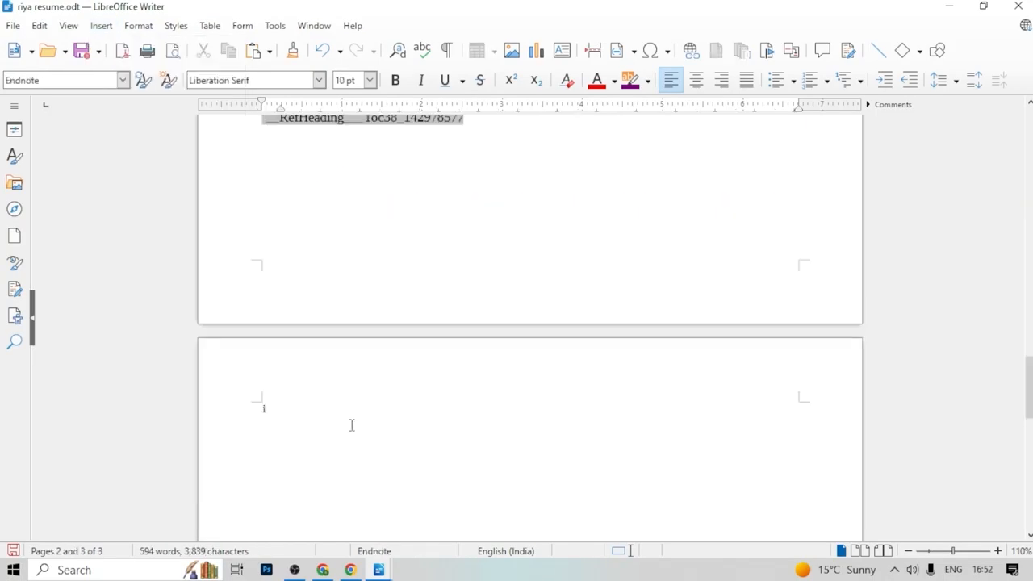
text(dfgdfg)
key(Return)
text(dfg)
Insert an endnote after "was all that" in the chepter -2 paragraph, with the text "fghfghfgh"
scroll(362, 421, up, 13)
click(422, 279)
drag(500, 286, 562, 286)
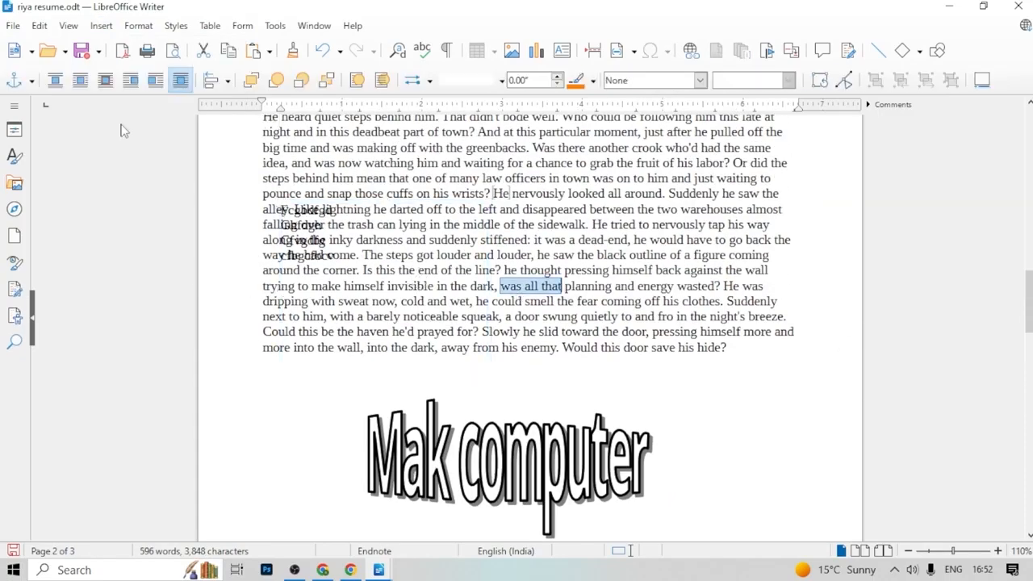
click(104, 26)
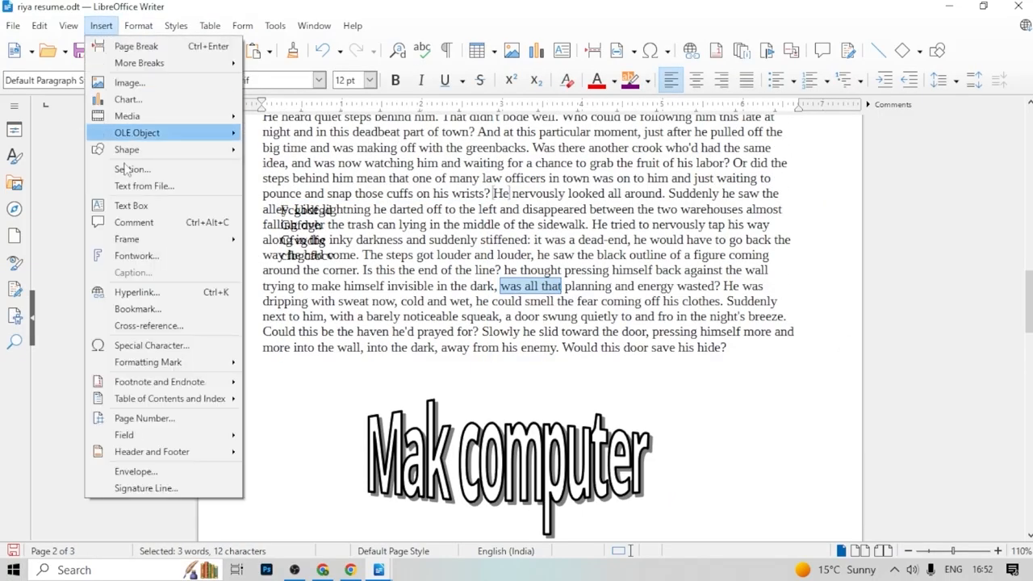
mouse_move(181, 375)
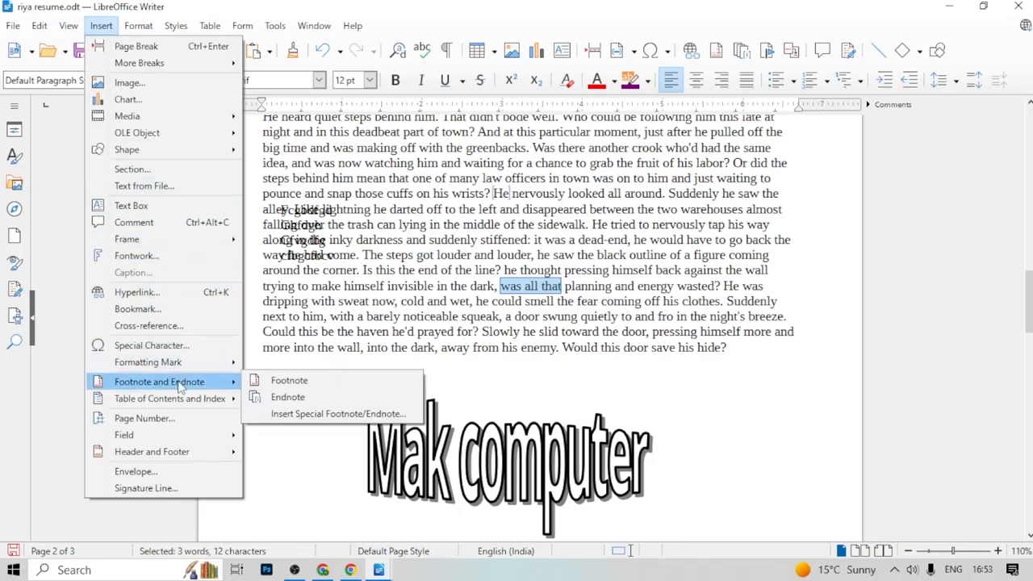
click(288, 397)
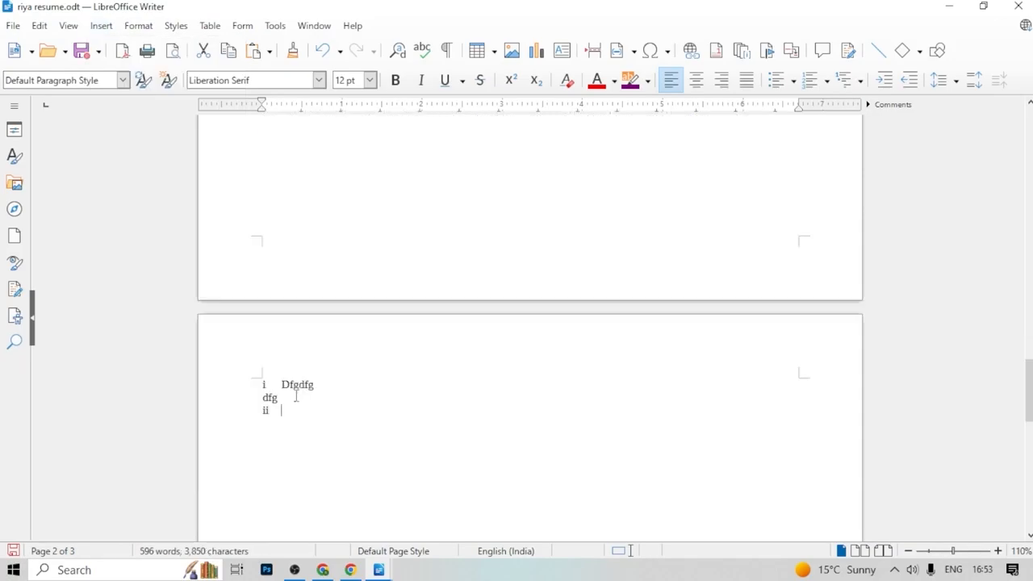
text(fghfghfgh)
Insert a special endnote with automatic numbering inside the word "pressing" in the chepter -2 paragraph, leaving its text empty
scroll(339, 355, up, 15)
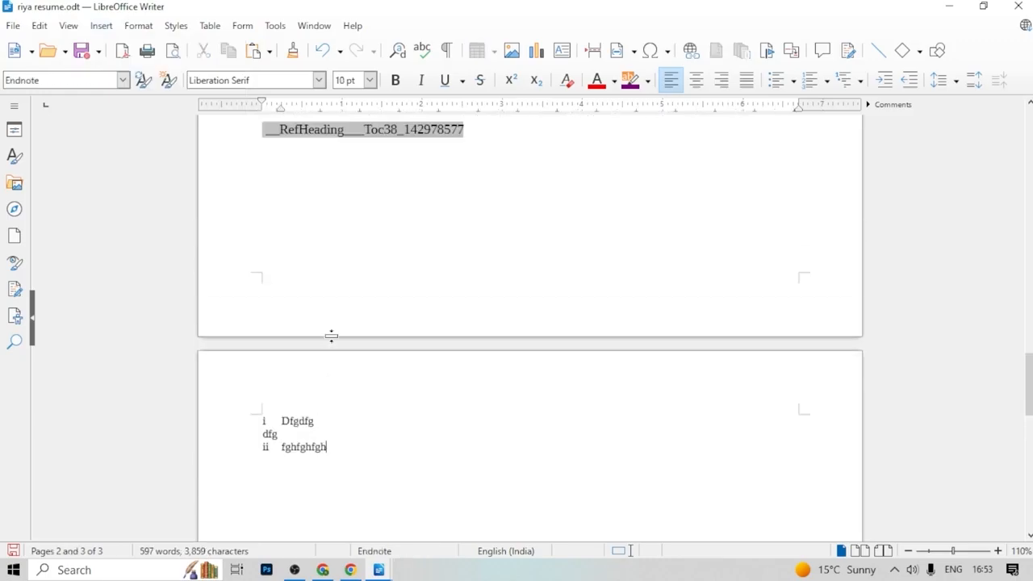
click(101, 25)
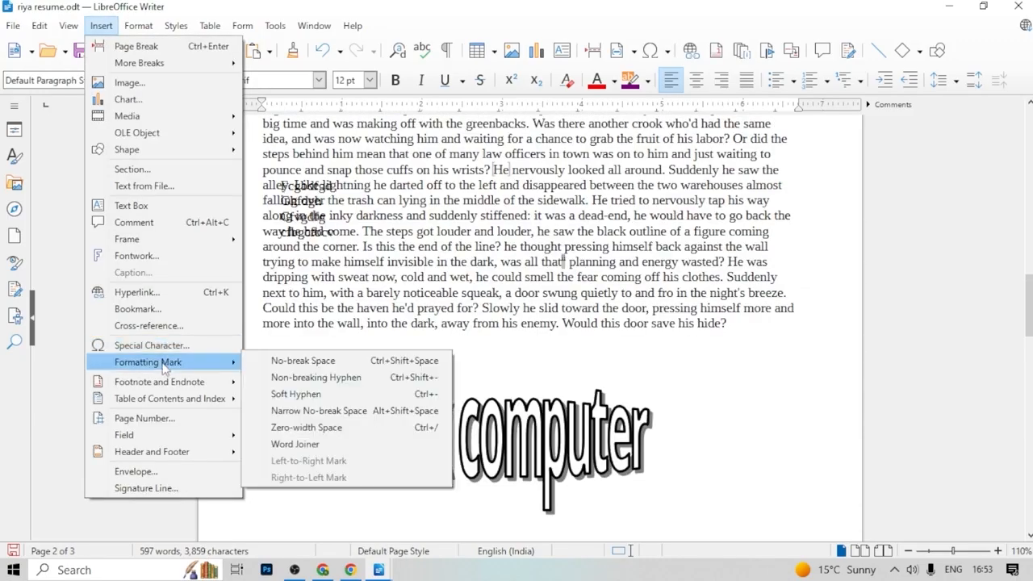
mouse_move(179, 381)
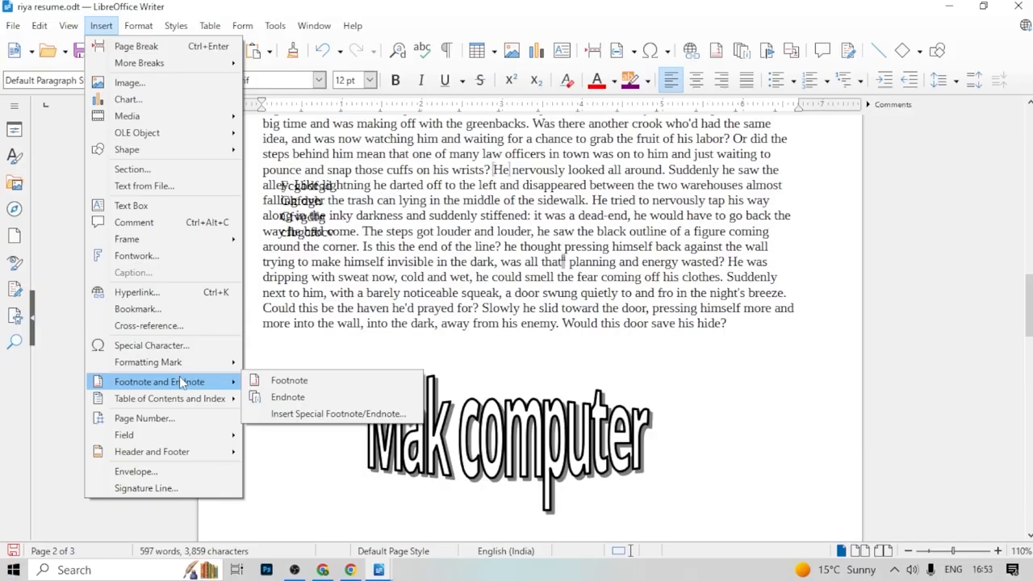
click(358, 414)
click(440, 320)
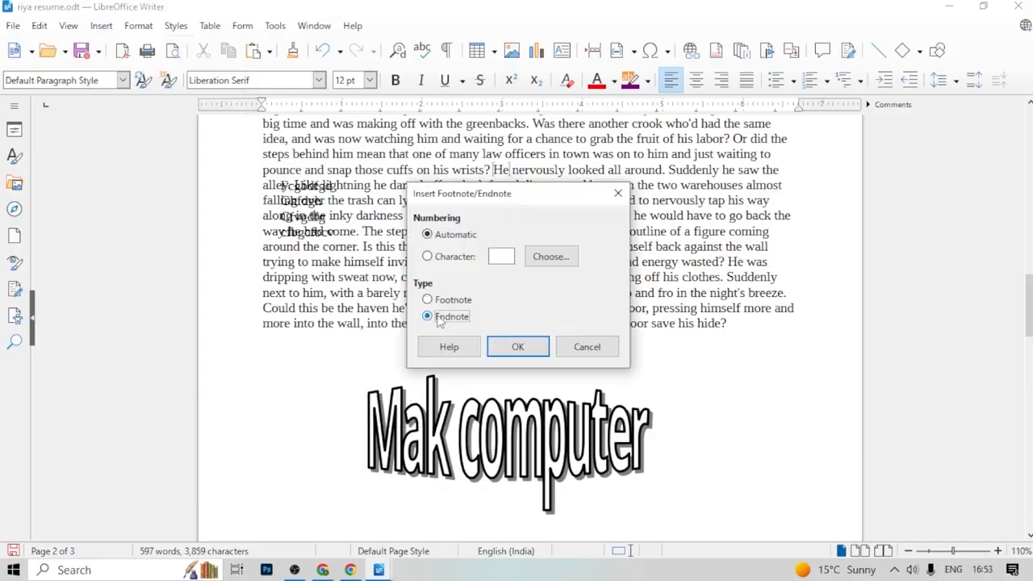
click(512, 352)
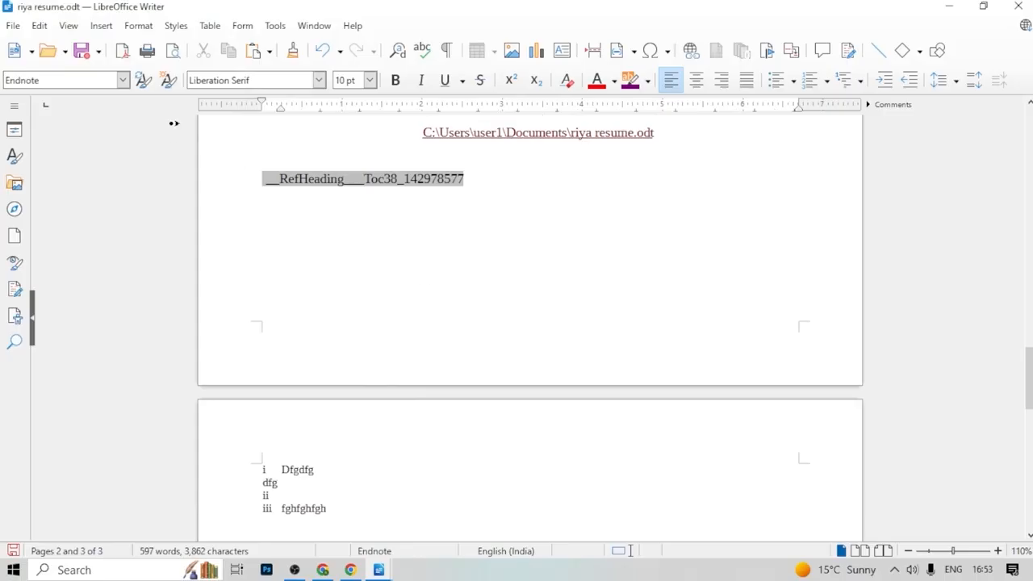
Insert a special footnote with automatic numbering after "quietly to" on page 2, with the text "gfvhfghfg", and return to the body text
click(101, 25)
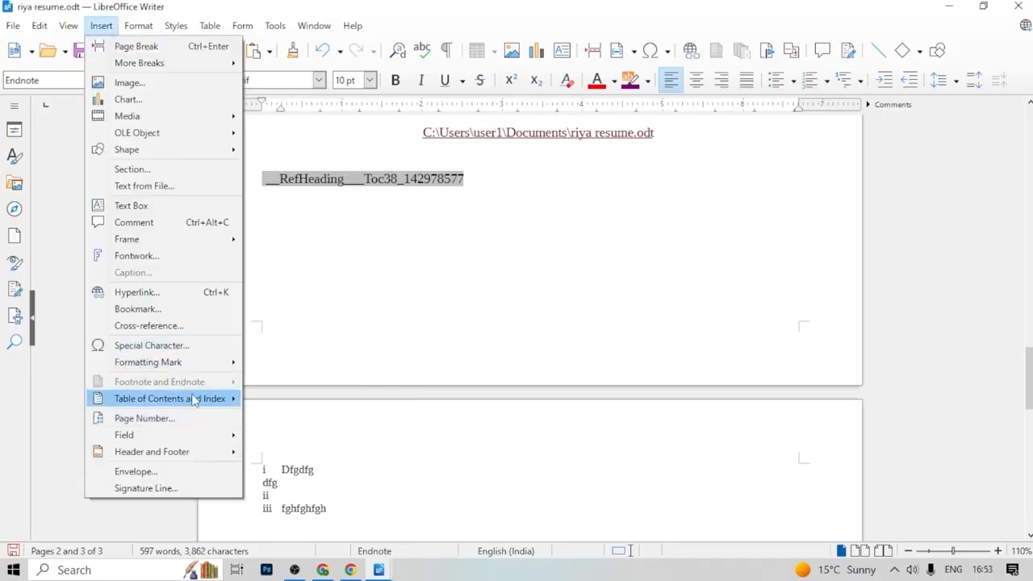
click(425, 304)
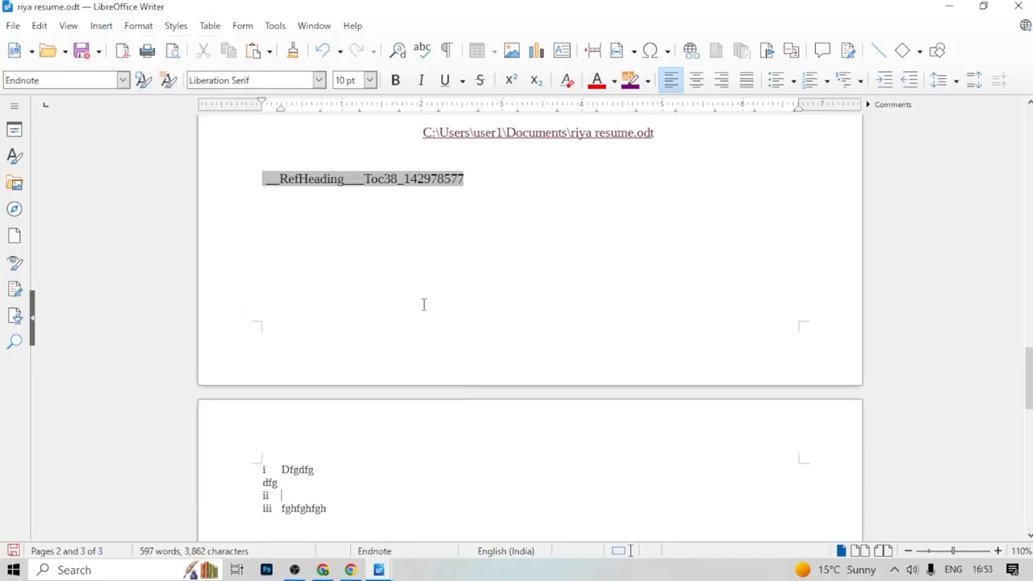
click(425, 305)
click(104, 26)
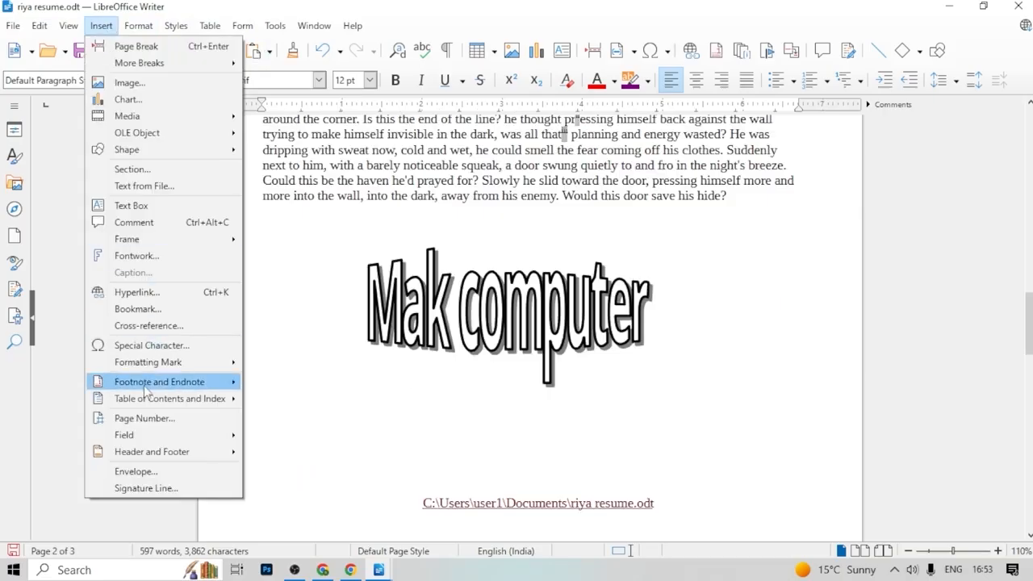
mouse_move(145, 390)
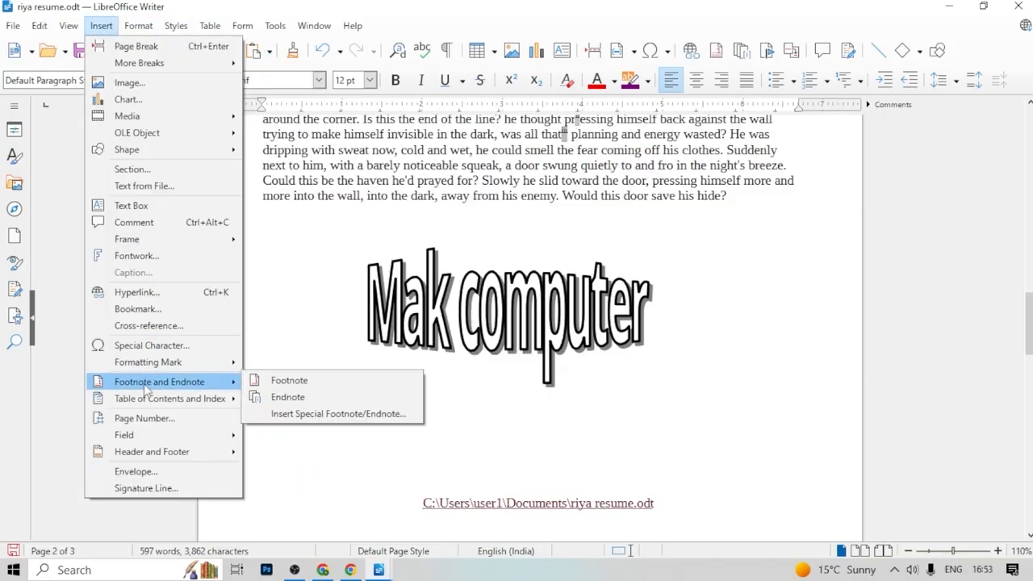
click(316, 414)
key(Return)
text(gfvhfghfg)
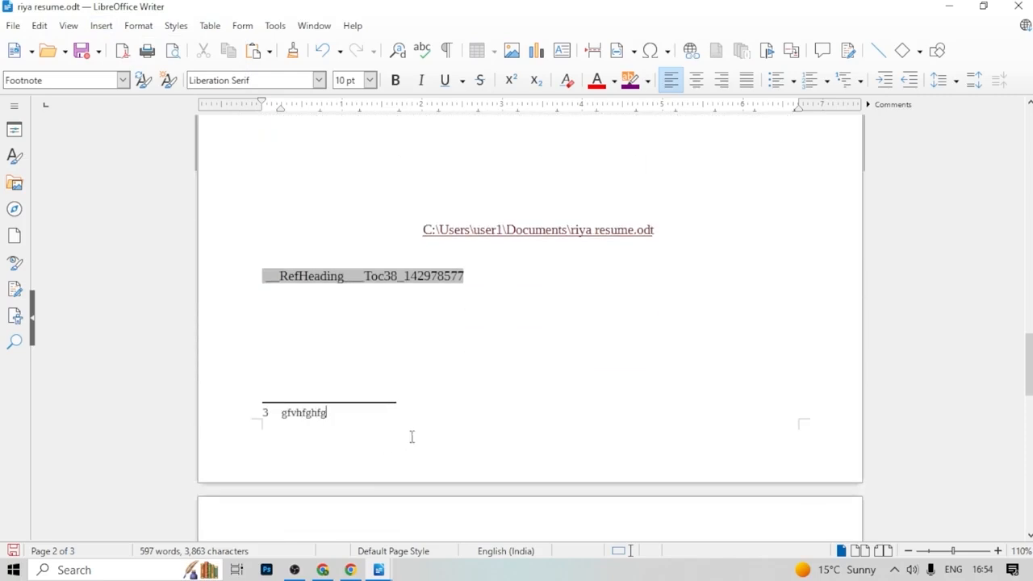
scroll(512, 350, up, 10)
click(512, 303)
Look over the table of contents and index options, and review the chapter headings in the document
click(101, 25)
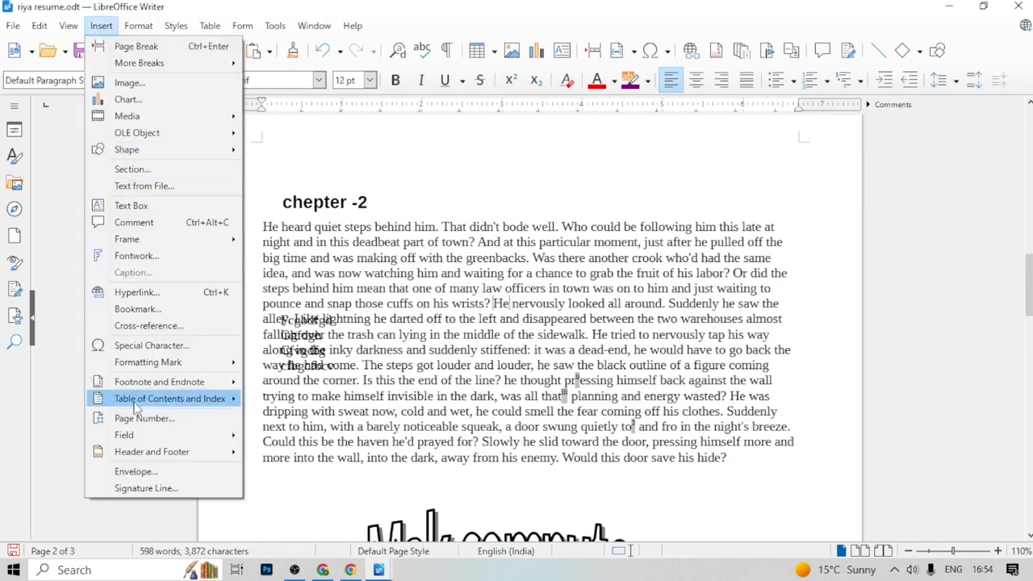
mouse_move(139, 404)
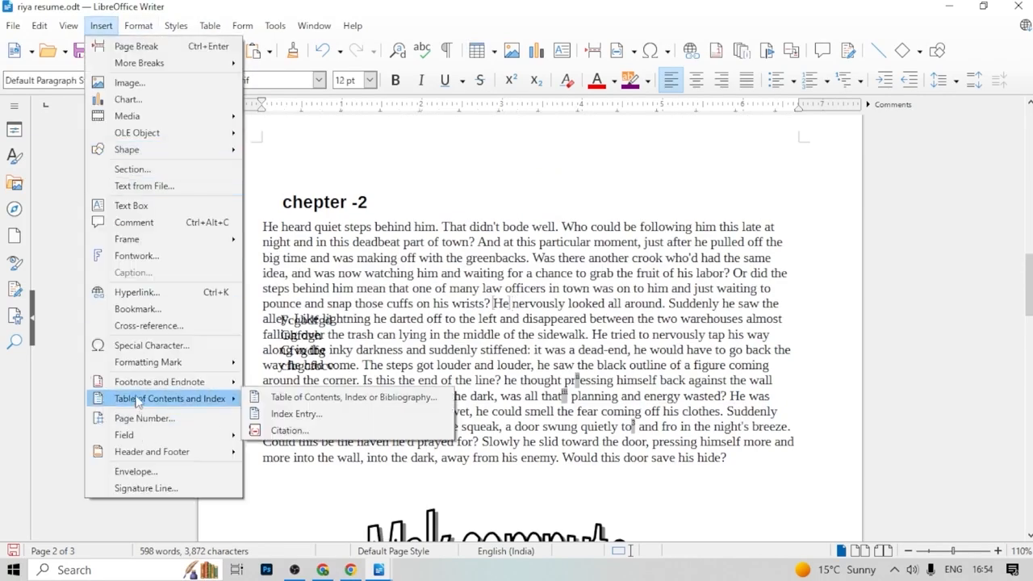
click(478, 339)
scroll(484, 338, up, 8)
scroll(511, 358, down, 7)
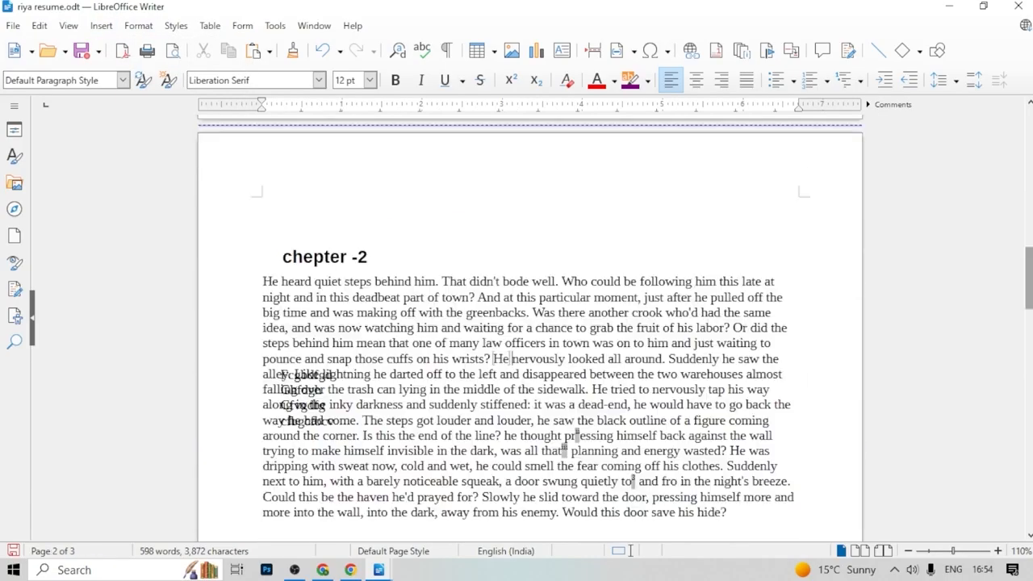
click(284, 257)
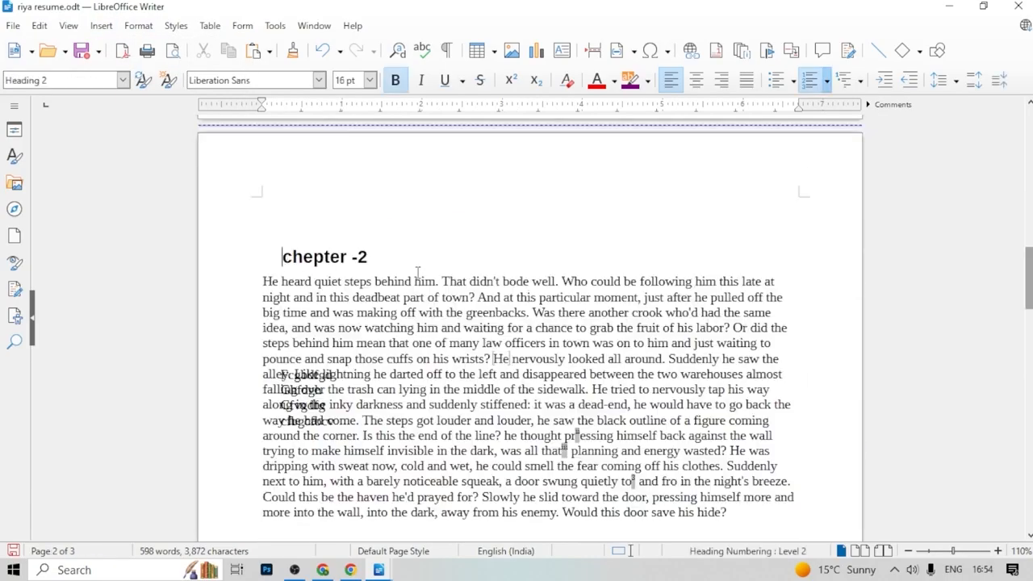
scroll(971, 334, up, 3)
scroll(971, 335, down, 8)
scroll(524, 286, up, 12)
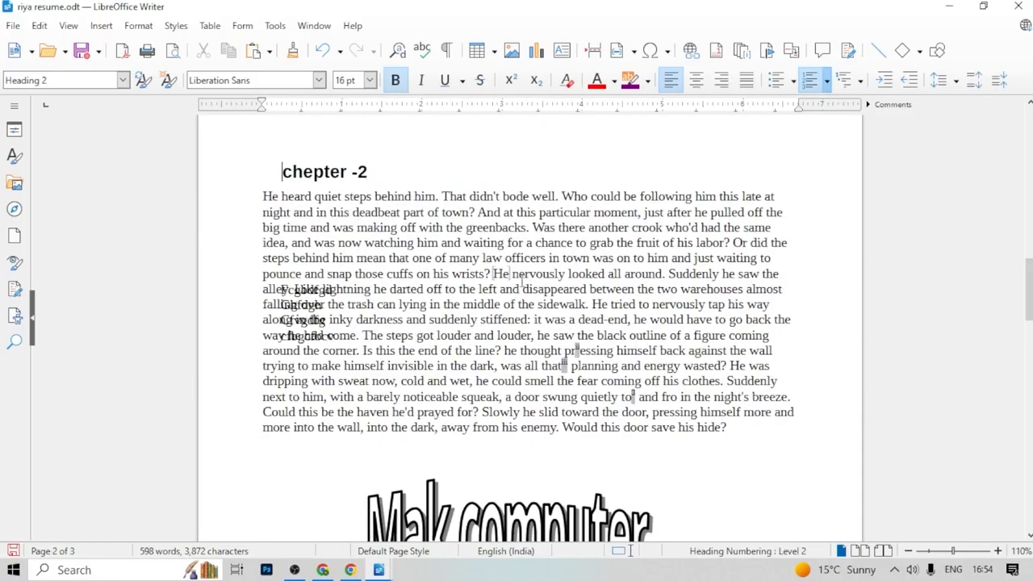
Insert a page break before the heading "Chepter 1" to get an empty first page
scroll(410, 249, up, 10)
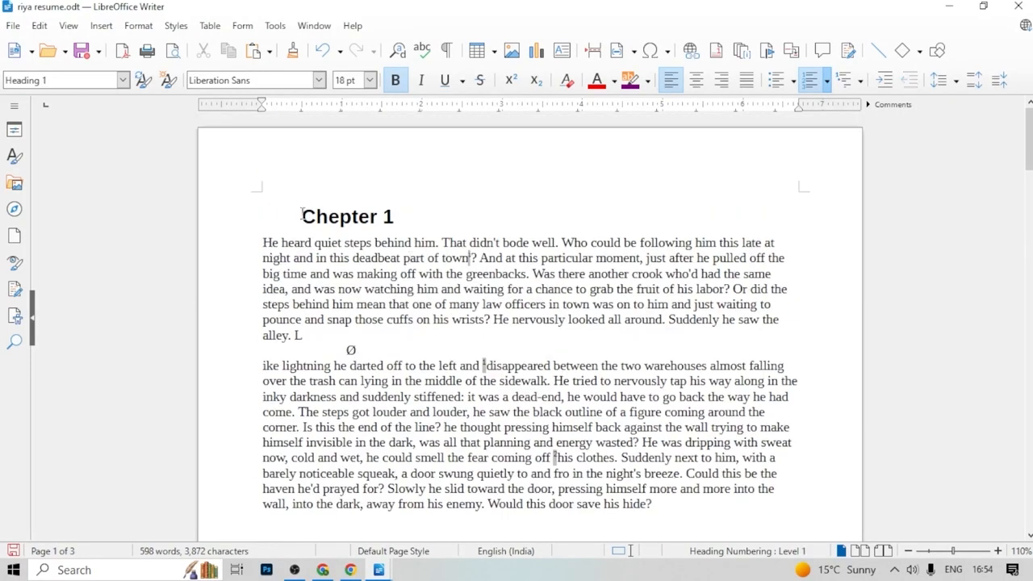
key(ctrl+Return)
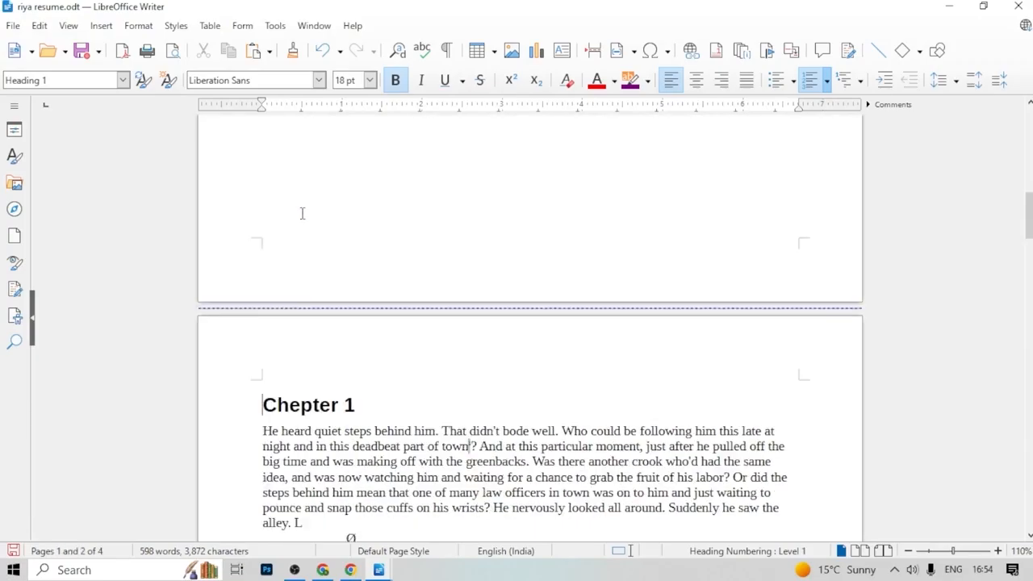
scroll(302, 213, up, 5)
scroll(301, 213, up, 3)
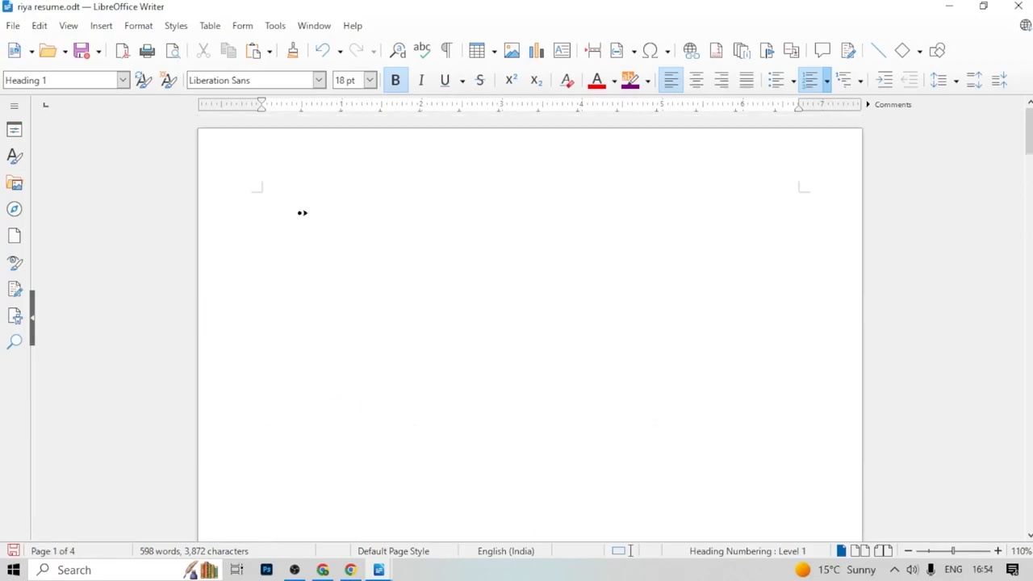
Insert a table of contents with the default settings on the empty first page, and follow its "chepter -2" entry
click(101, 26)
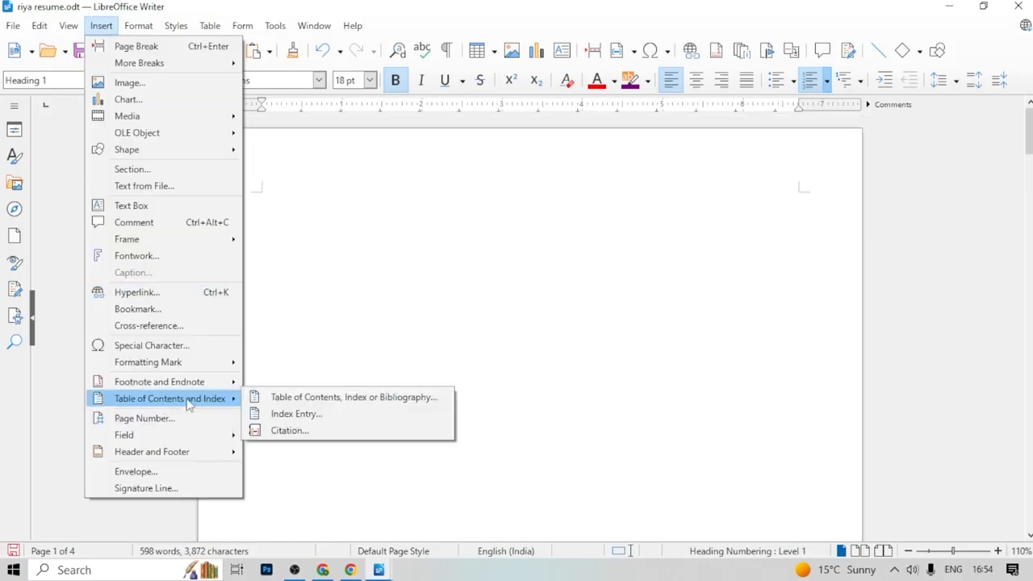
click(305, 398)
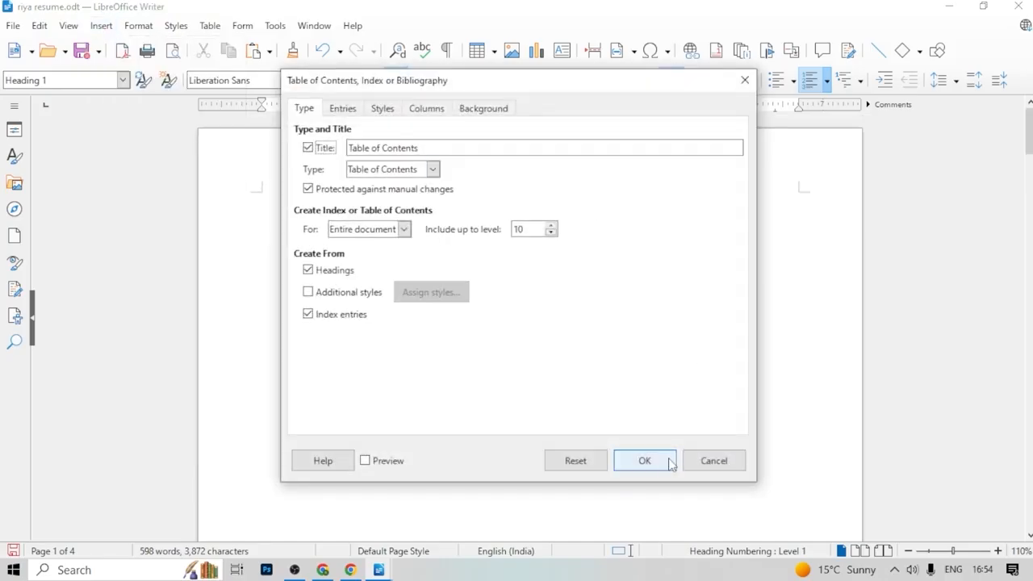
click(669, 463)
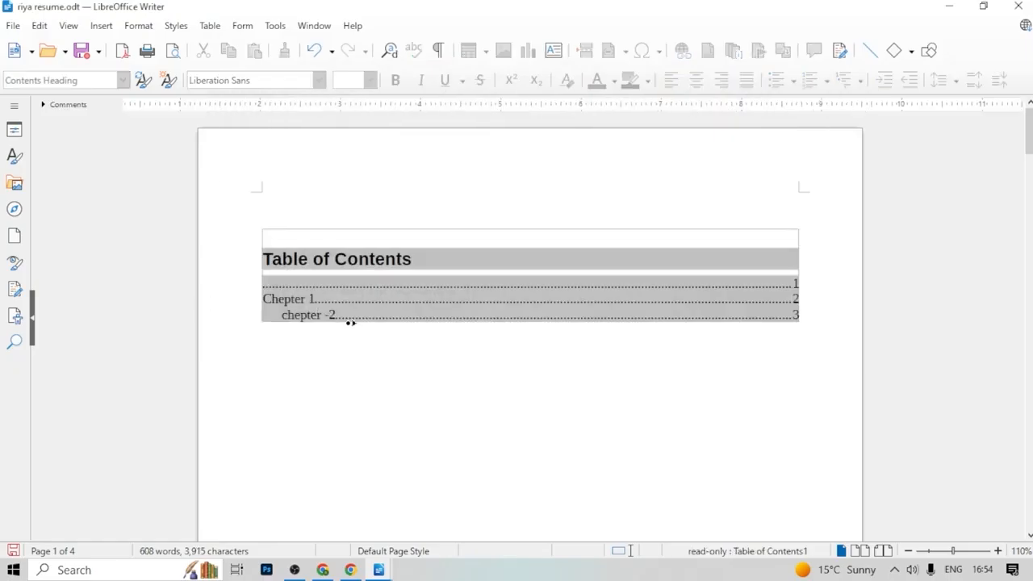
click(336, 320)
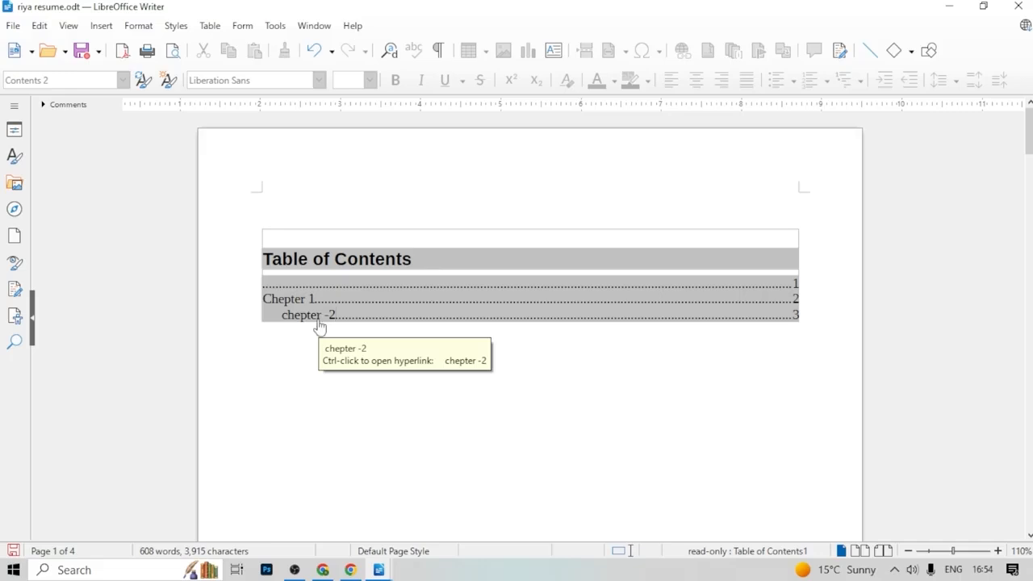
ctrl+click(320, 326)
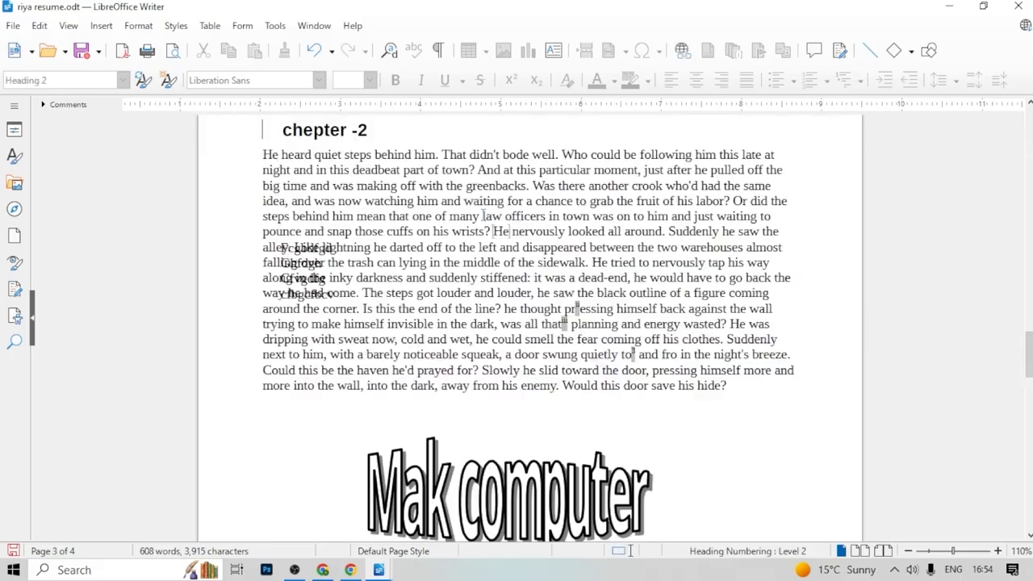
Insert centred page numbers in the page header with the page total included, using the 01, 02, 03 number format
click(100, 25)
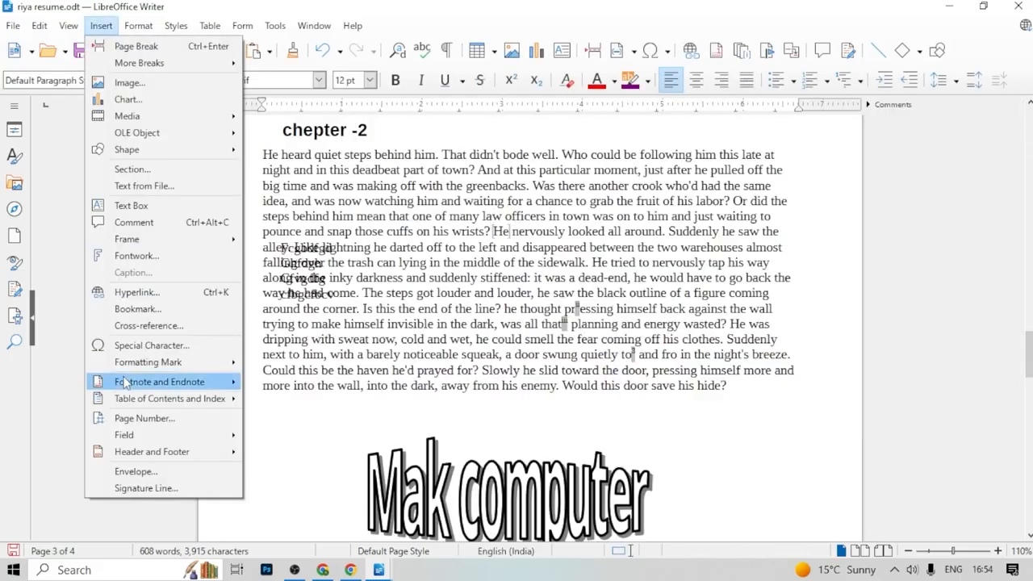
click(127, 424)
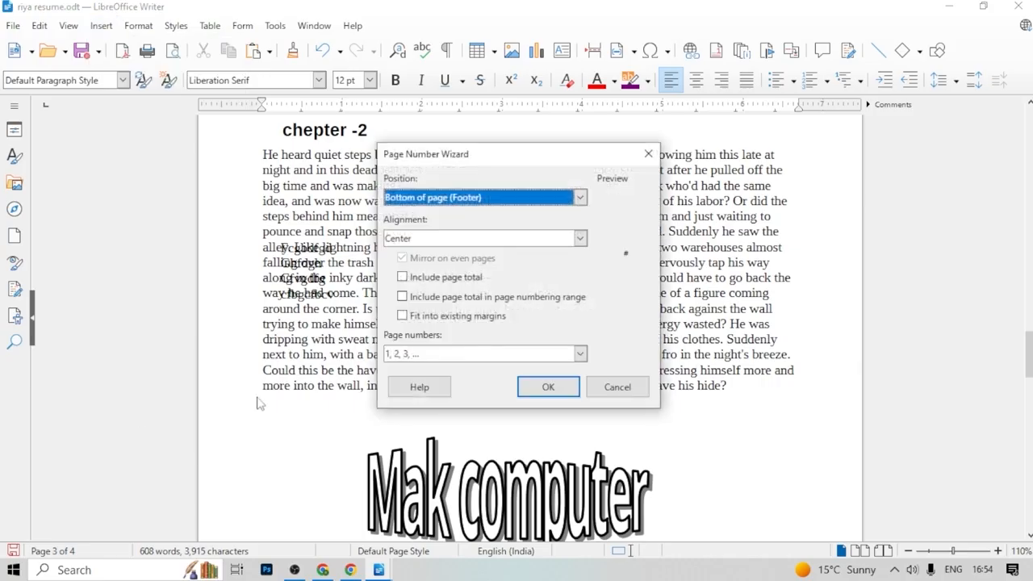
click(580, 198)
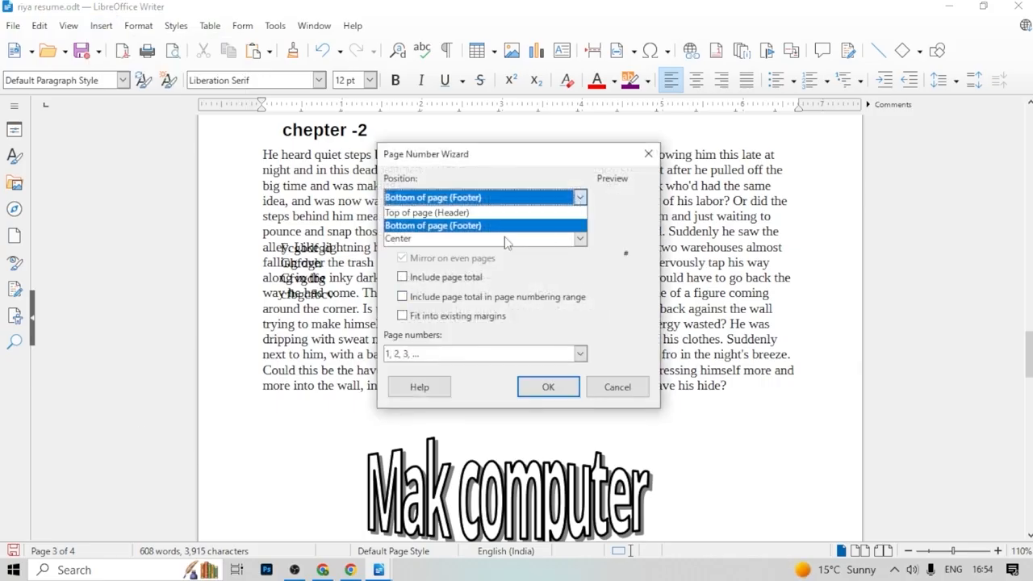
click(448, 213)
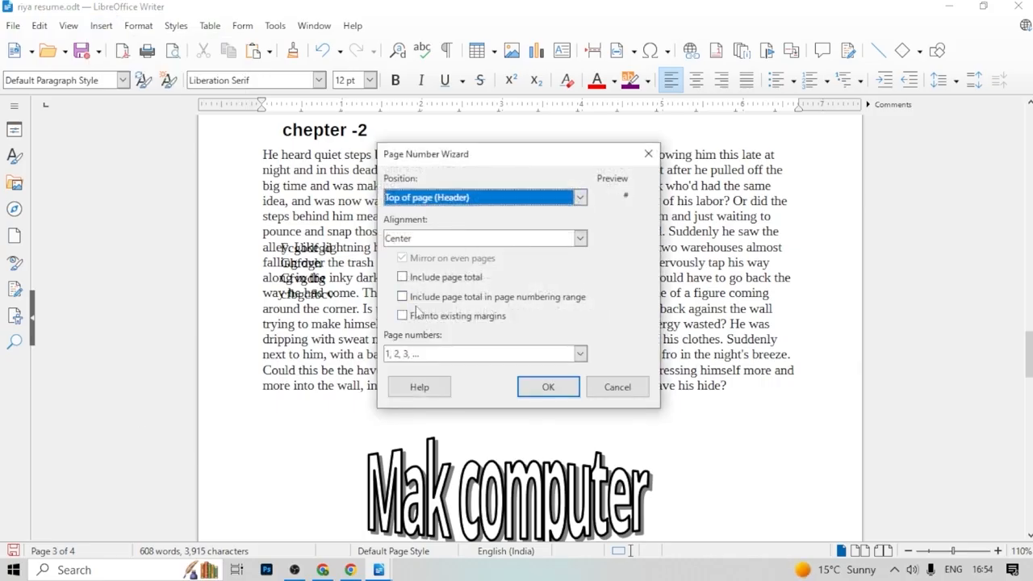
click(404, 278)
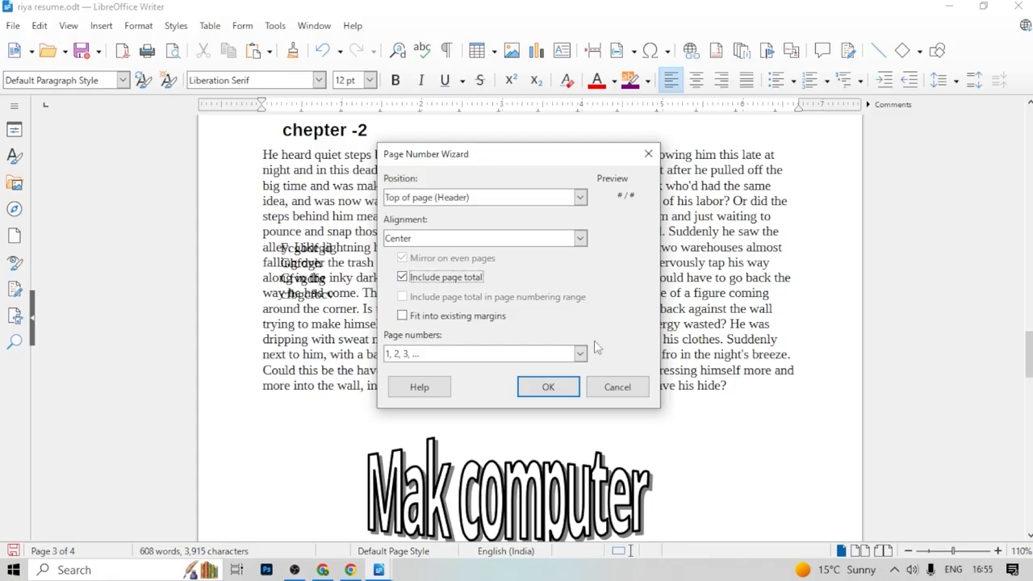
click(580, 353)
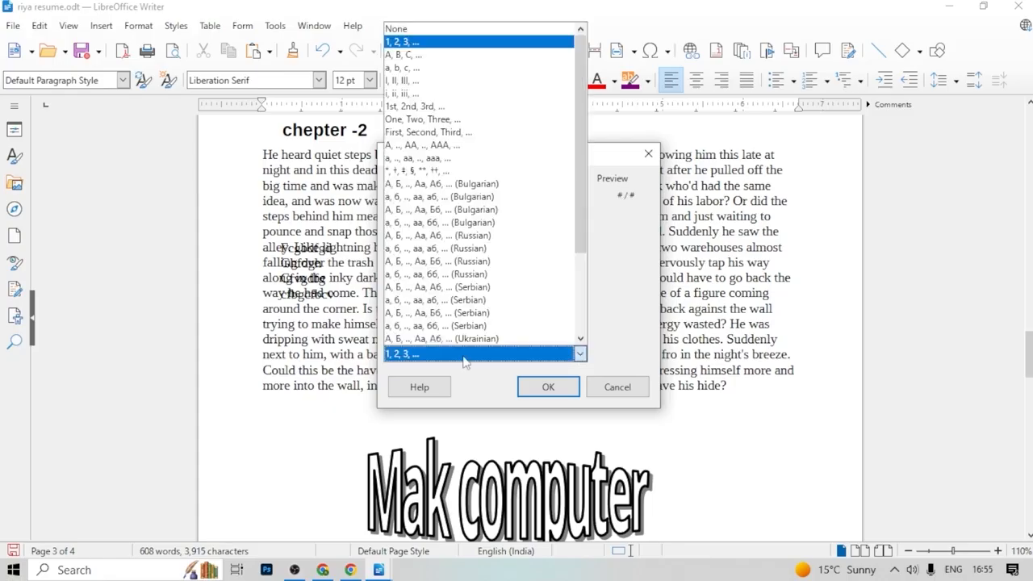
click(401, 317)
click(580, 354)
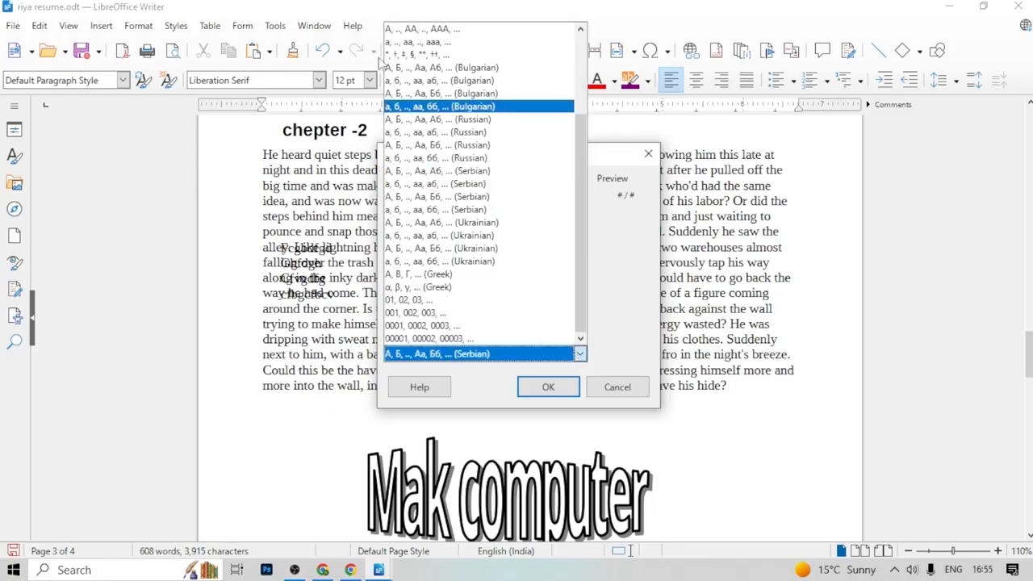
click(425, 300)
key(Return)
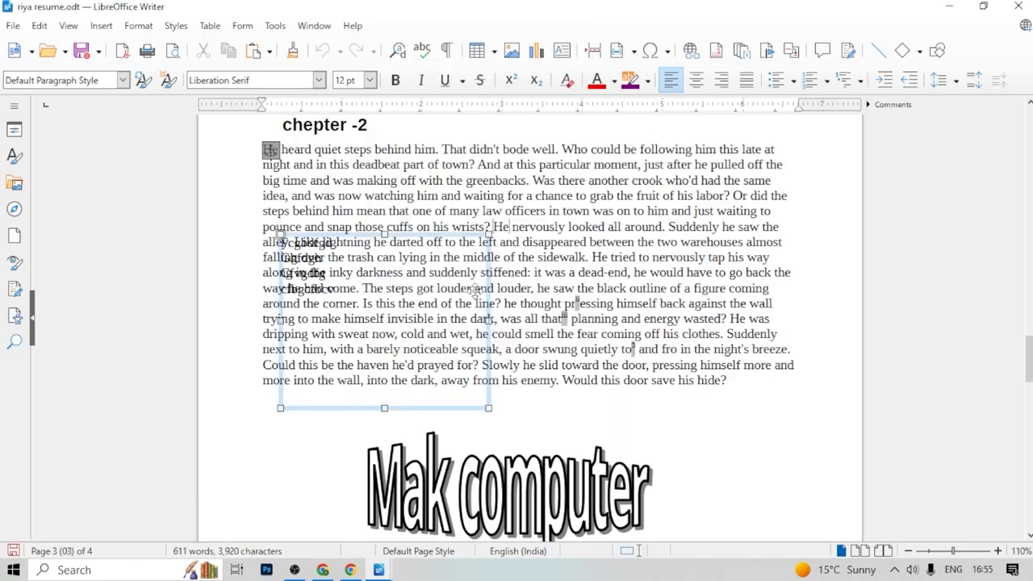
click(624, 319)
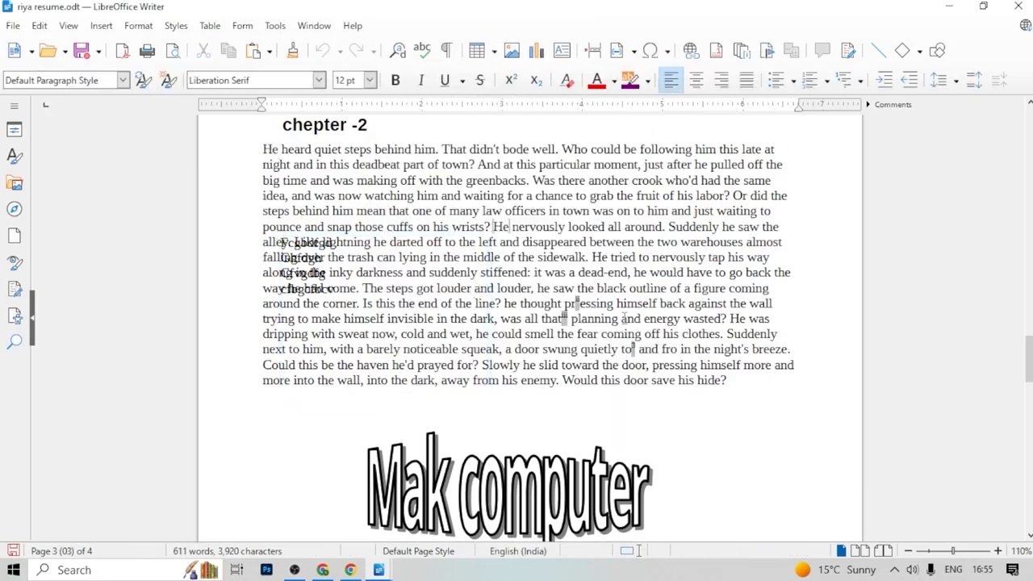
Look over the available field types, and delete the header of the Default Page Style
click(101, 29)
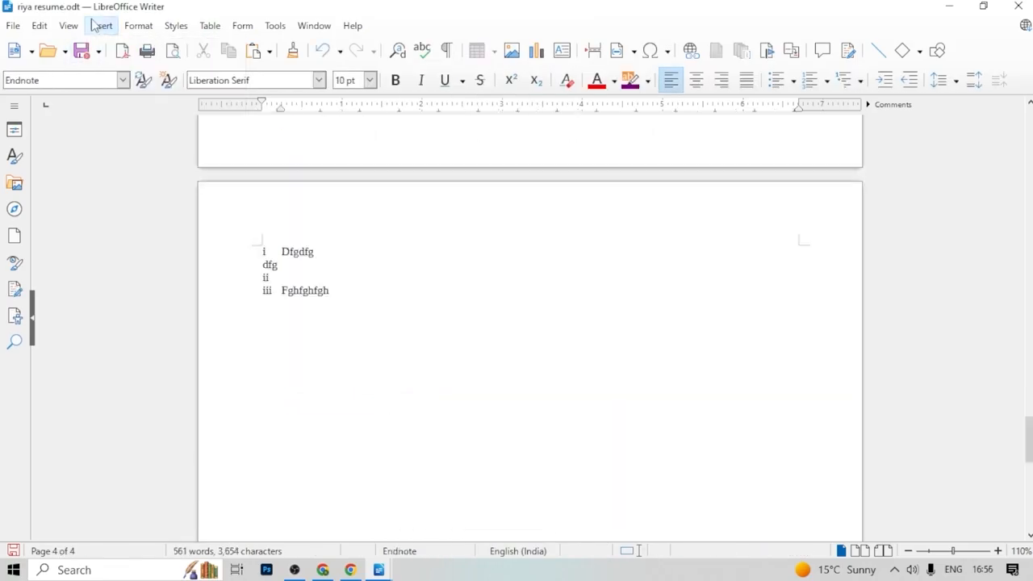
click(95, 26)
click(162, 442)
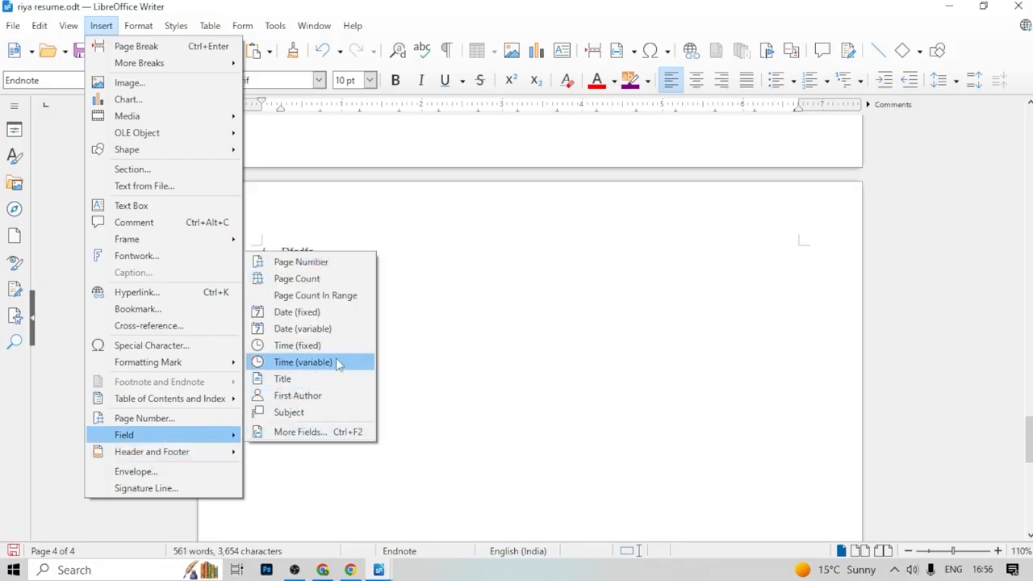
mouse_move(169, 458)
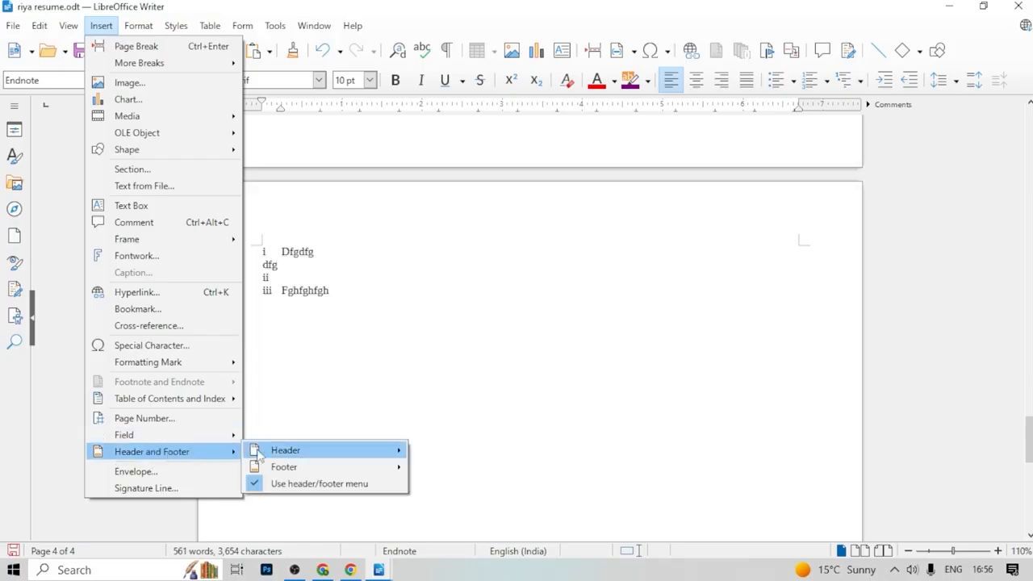
mouse_move(273, 456)
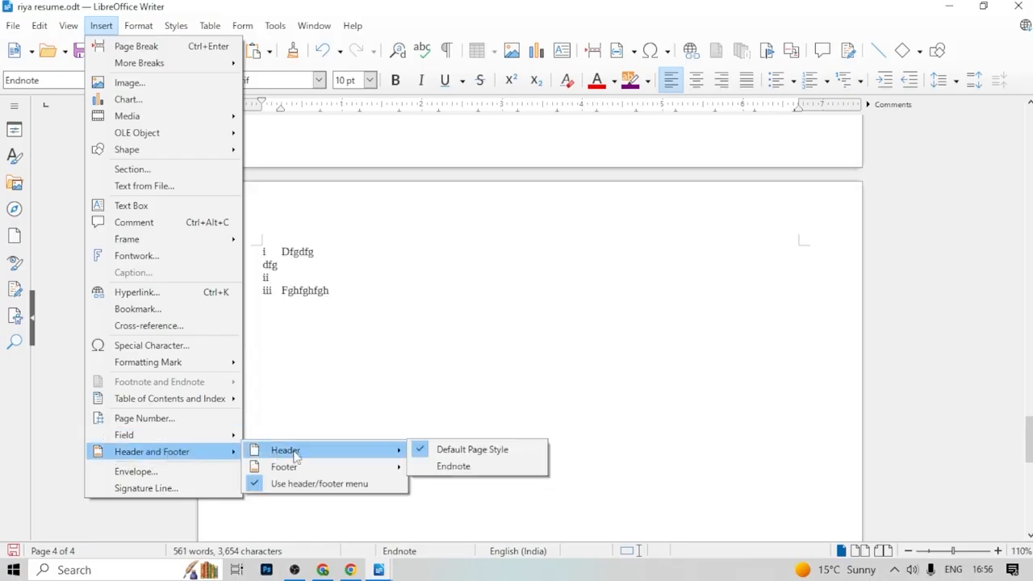
click(448, 452)
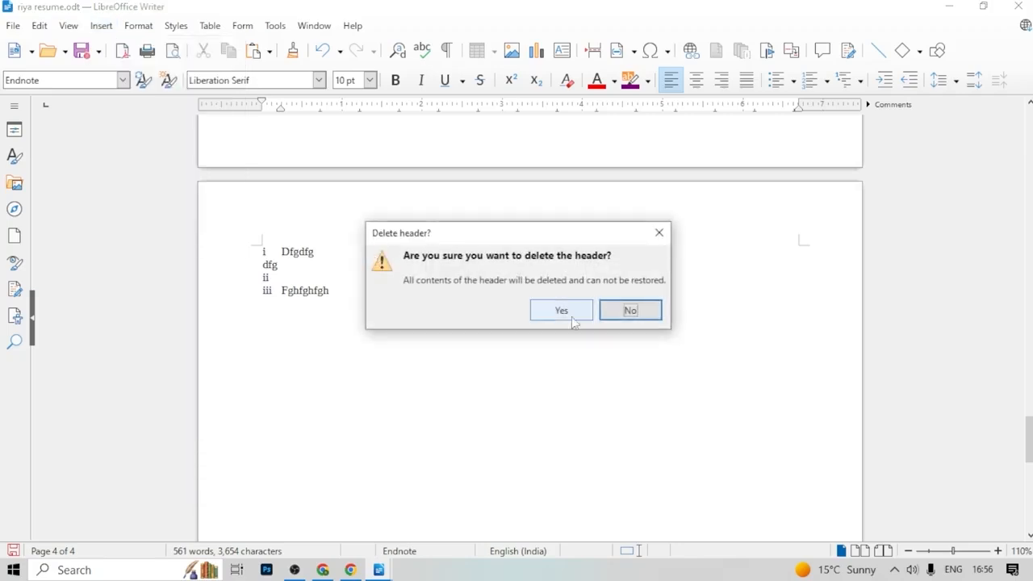
click(562, 311)
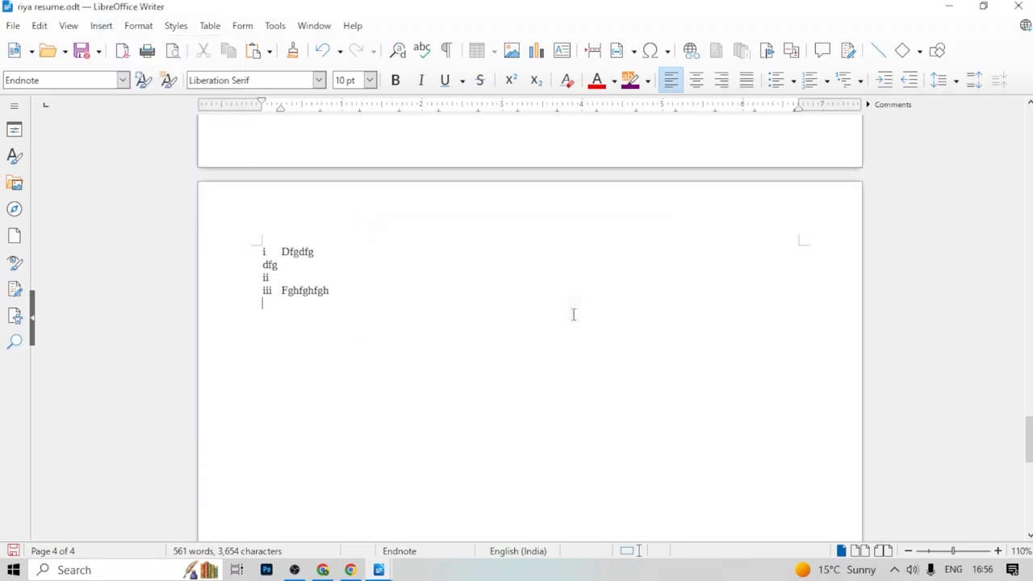
Add "eWo" before the first endnote's text, and insert a header for all page styles with the text "welcome"
click(296, 217)
text(eWo)
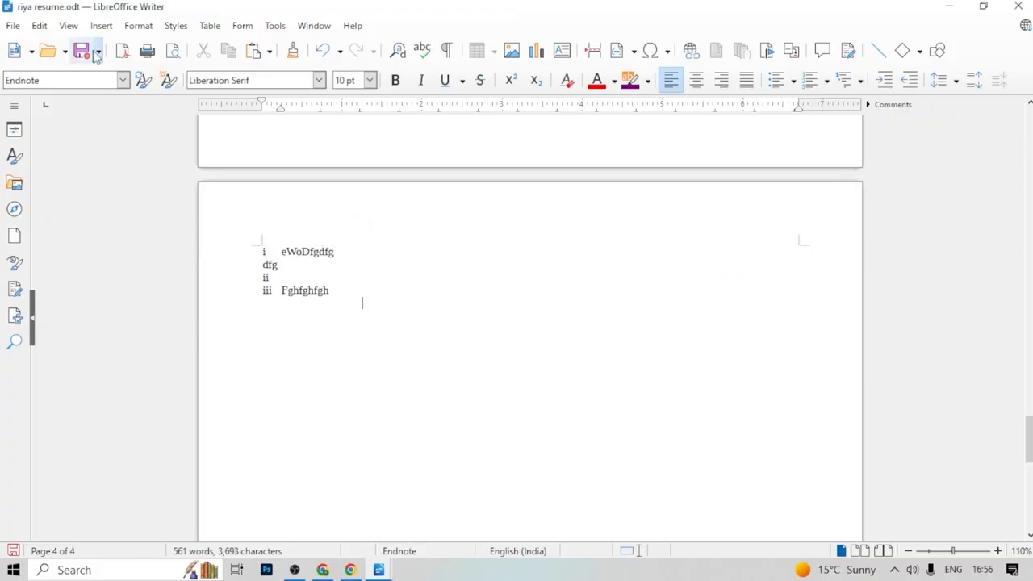
click(101, 25)
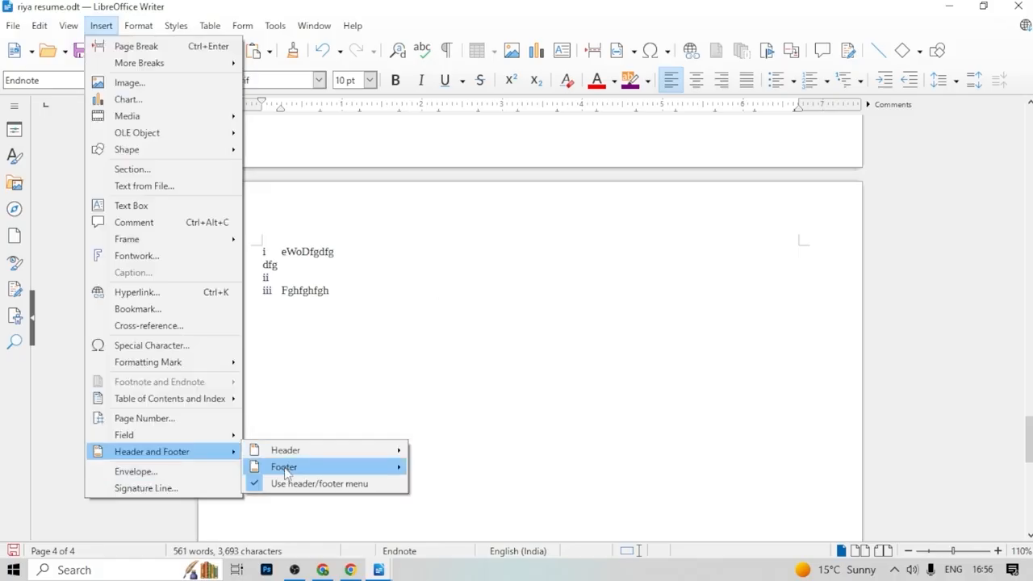
mouse_move(305, 475)
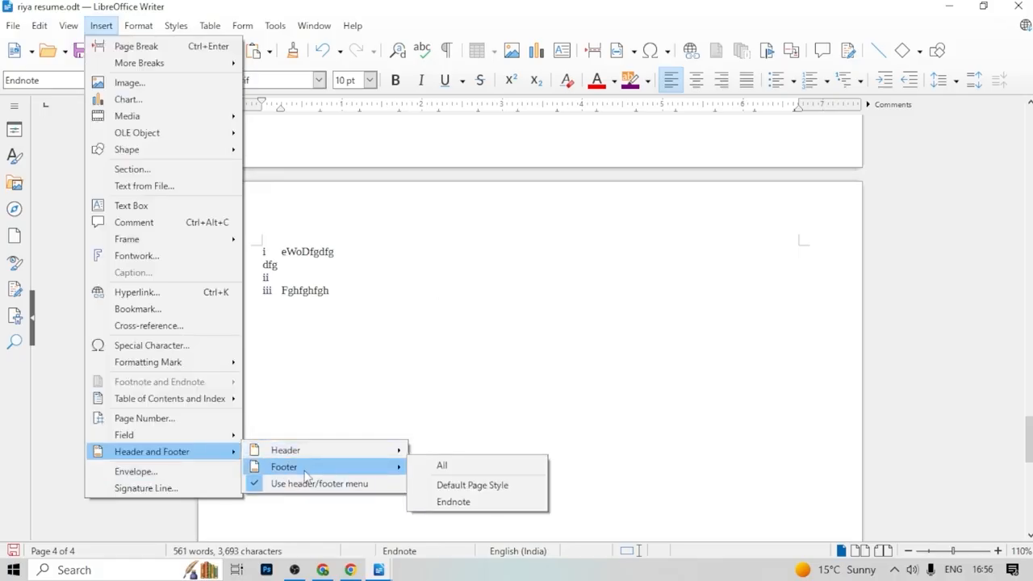
click(439, 449)
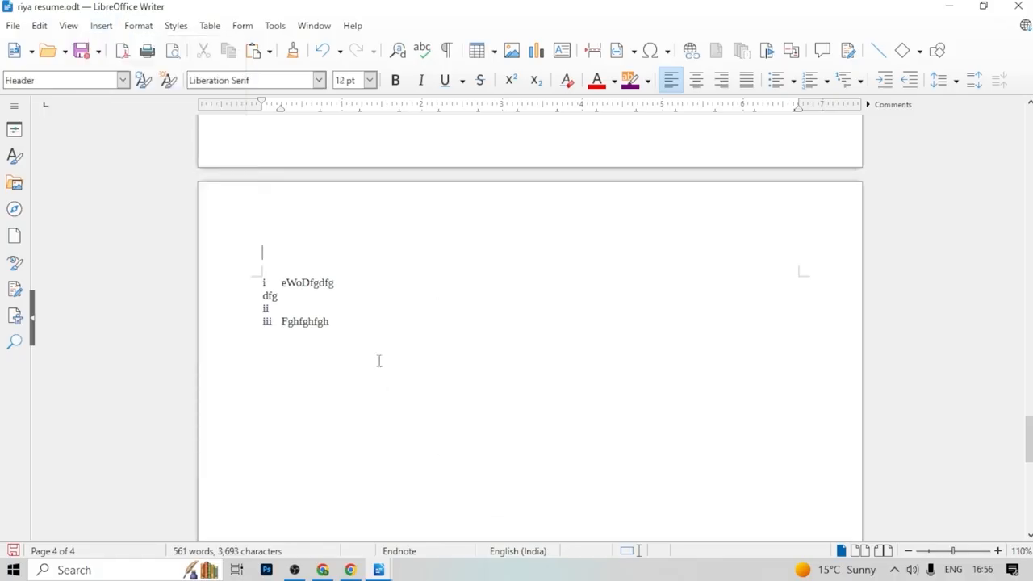
text(welcome)
click(311, 340)
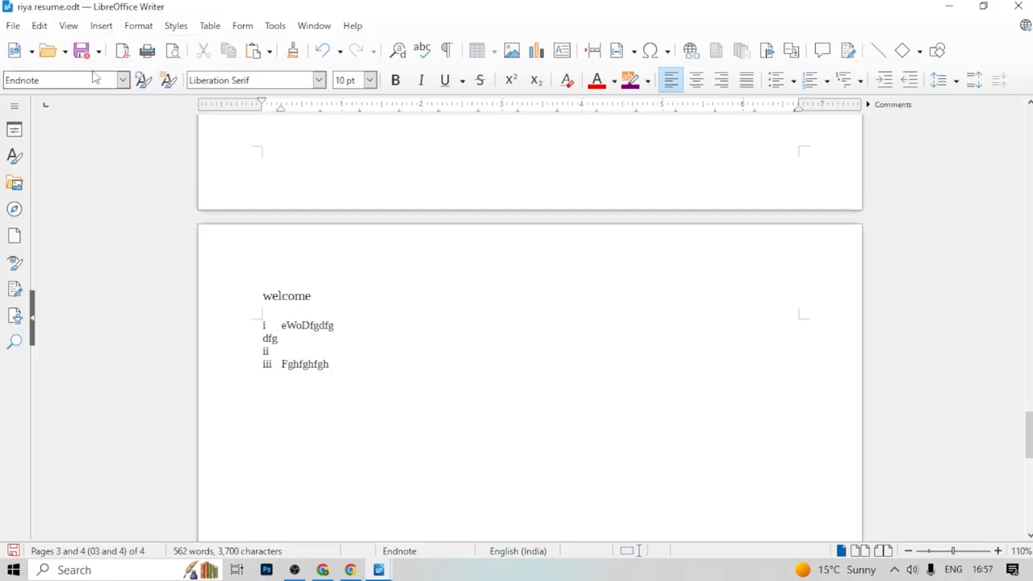
Insert a footer for all page styles with the text "Mak computer", and return to the endnotes on the last page
click(101, 25)
mouse_move(200, 440)
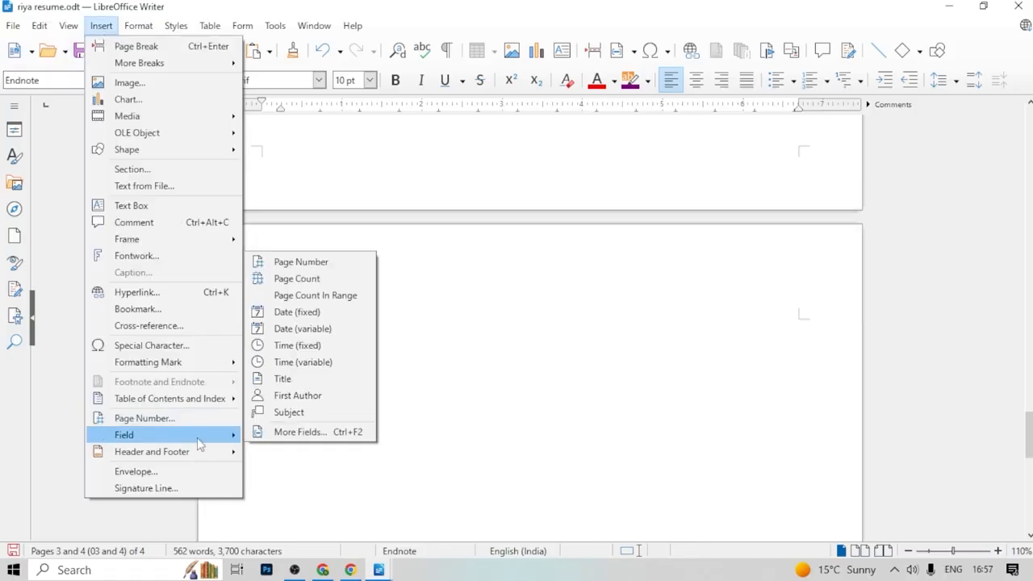
mouse_move(284, 470)
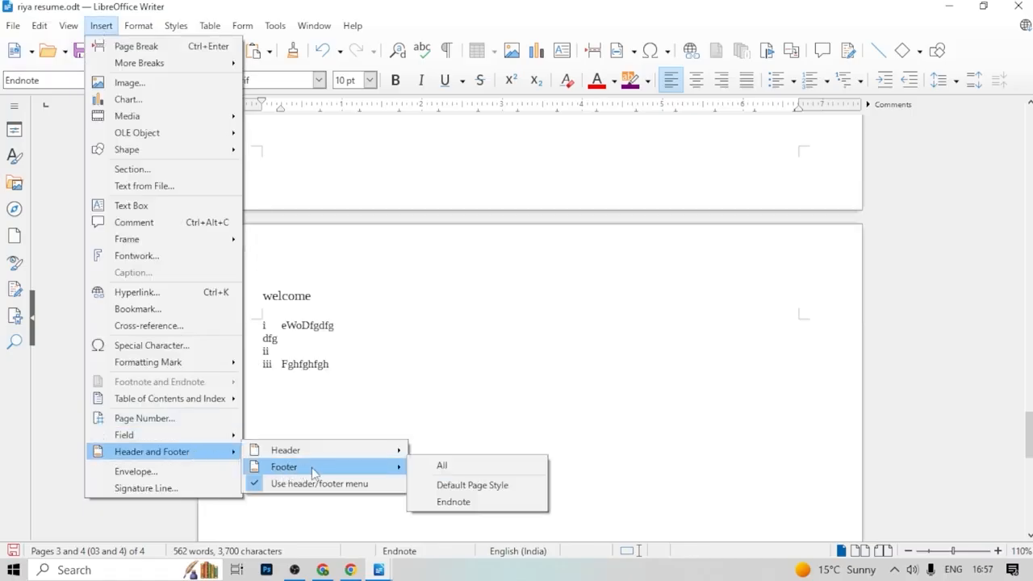
click(452, 466)
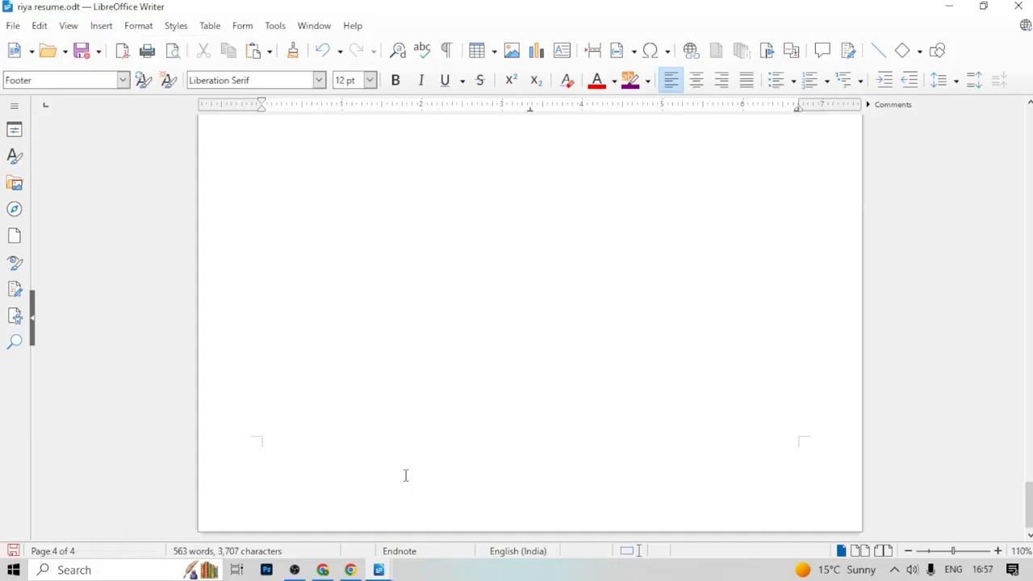
text(Mak computer)
click(339, 343)
scroll(338, 343, up, 1)
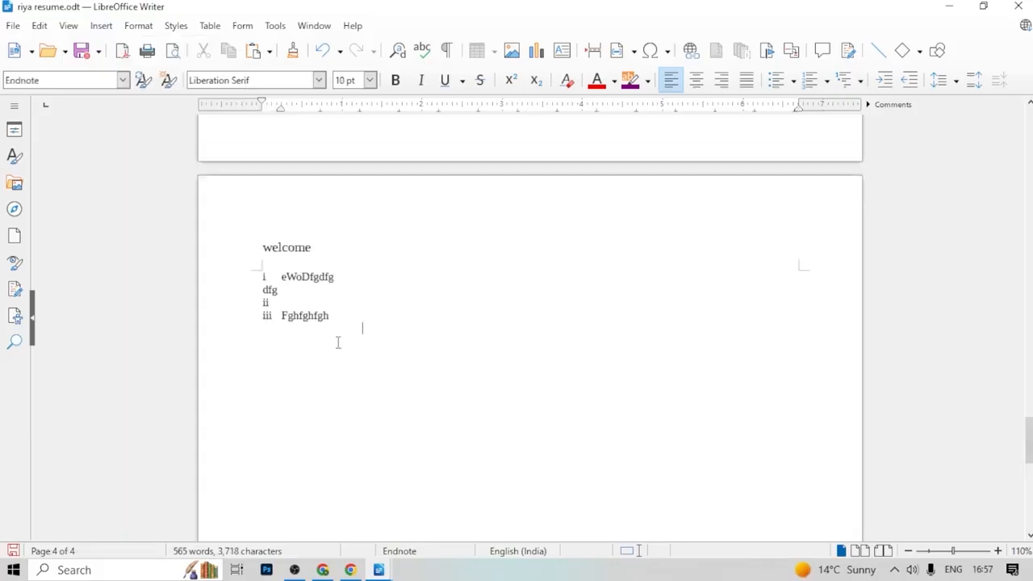
scroll(338, 343, down, 2)
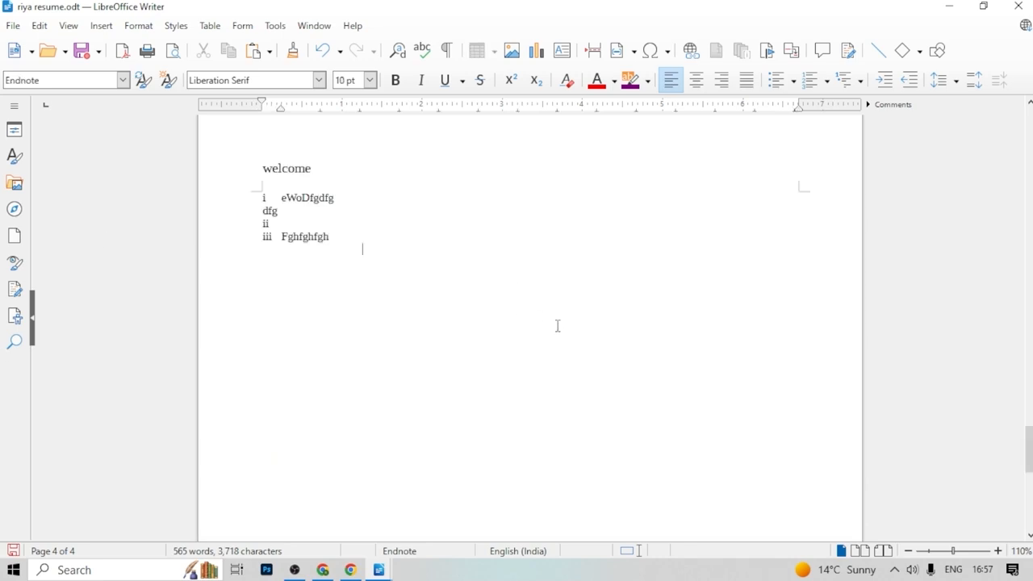
Replace the envelope's addressee with another city, and create the envelope as a new document
click(100, 25)
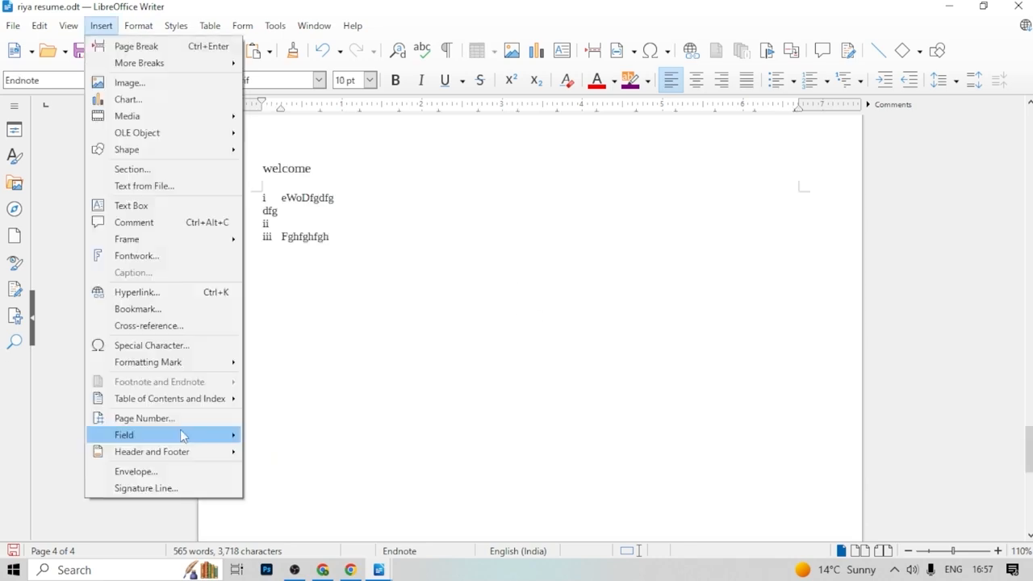
click(190, 476)
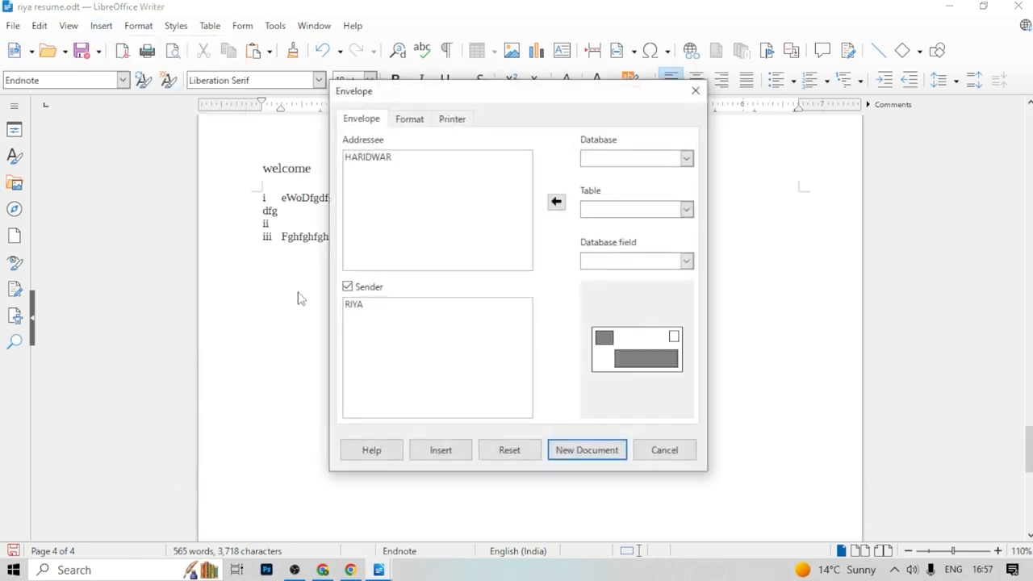
drag(405, 159, 338, 160)
key(BackSpace)
text(dehradun)
drag(383, 313, 342, 311)
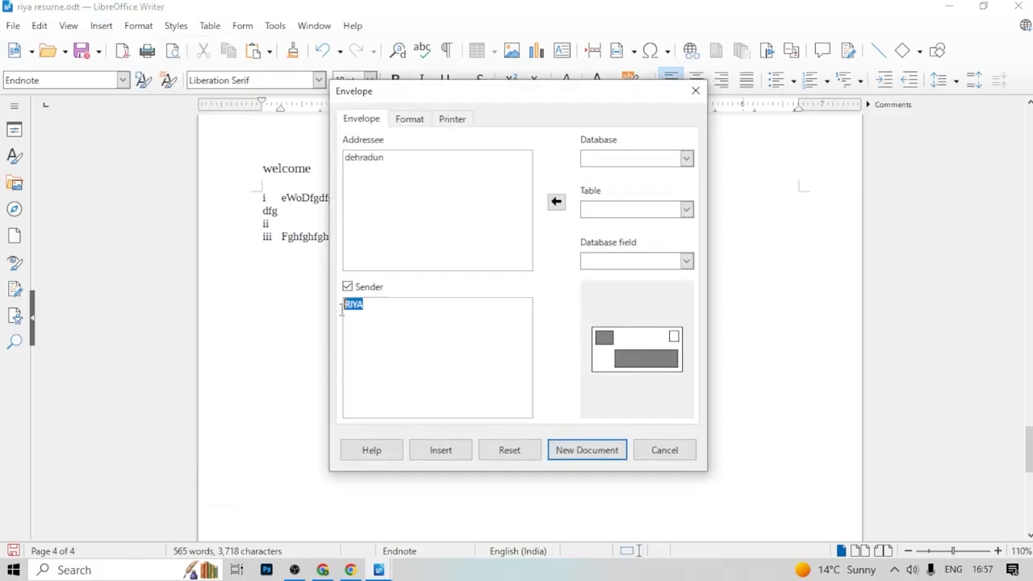
click(582, 455)
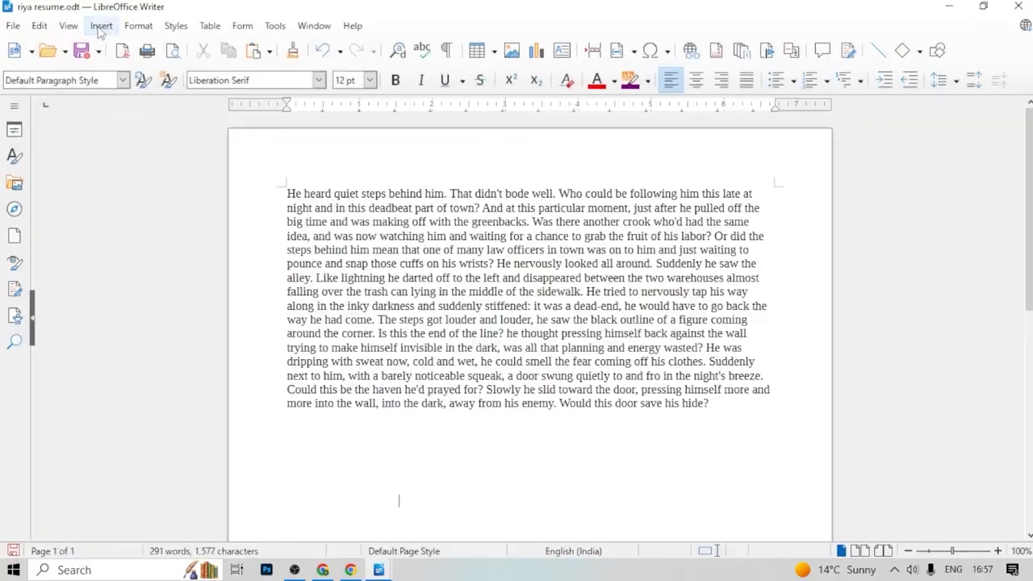
Insert a signature line with the suggested signer's name and the title "teacher"
click(101, 25)
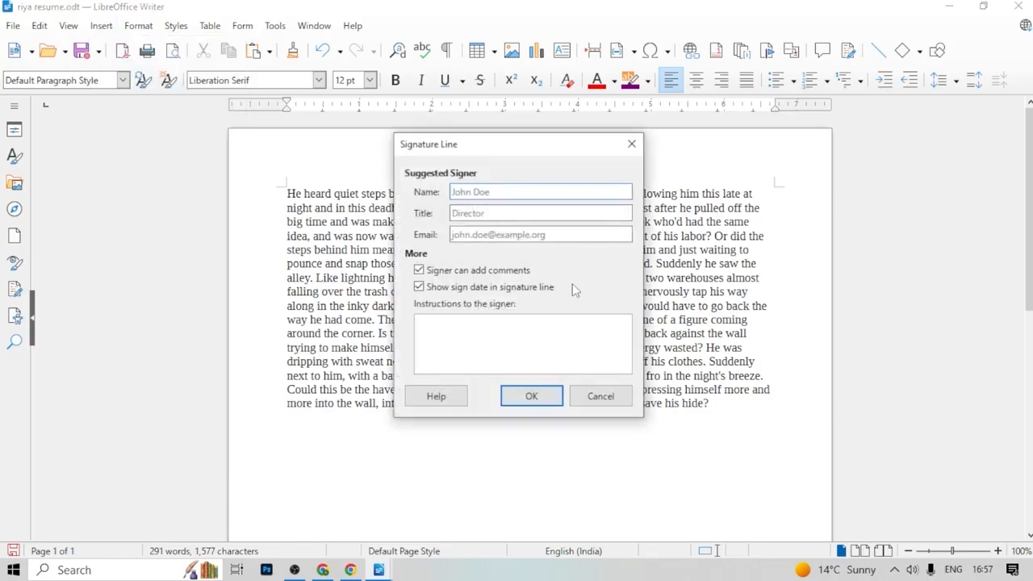
click(628, 147)
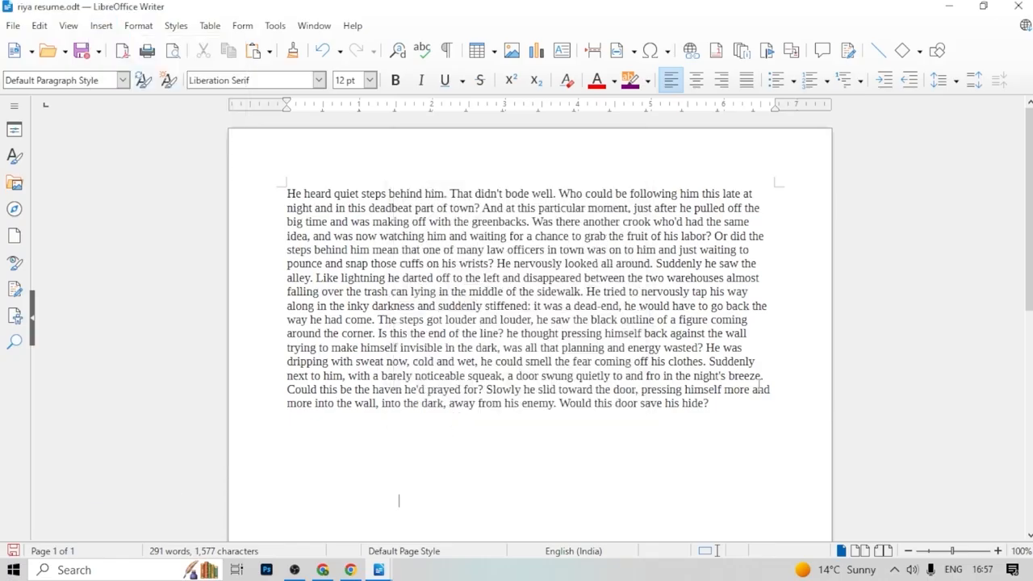
click(100, 25)
click(187, 489)
text(r)
click(487, 216)
text(teache)
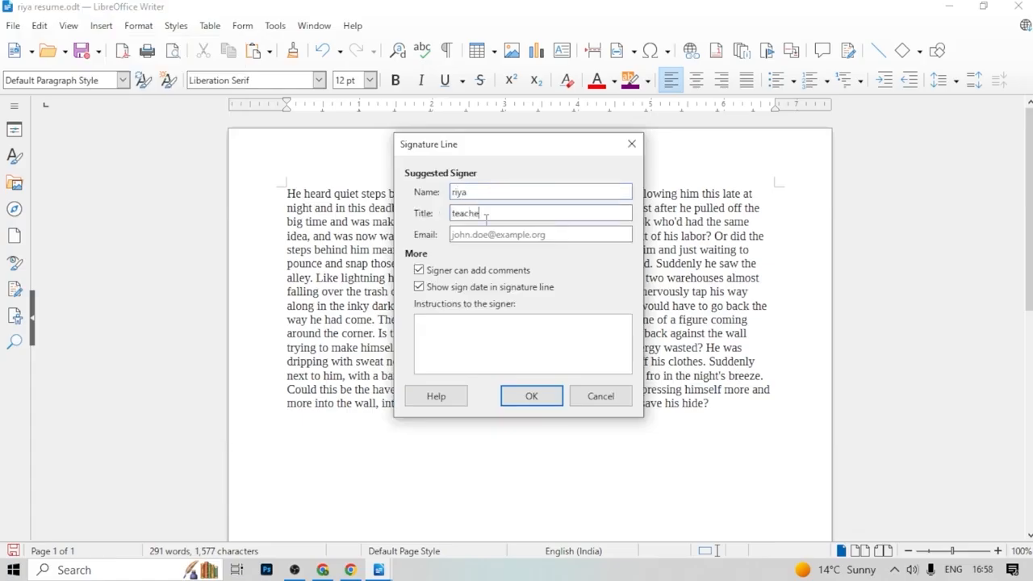
click(479, 233)
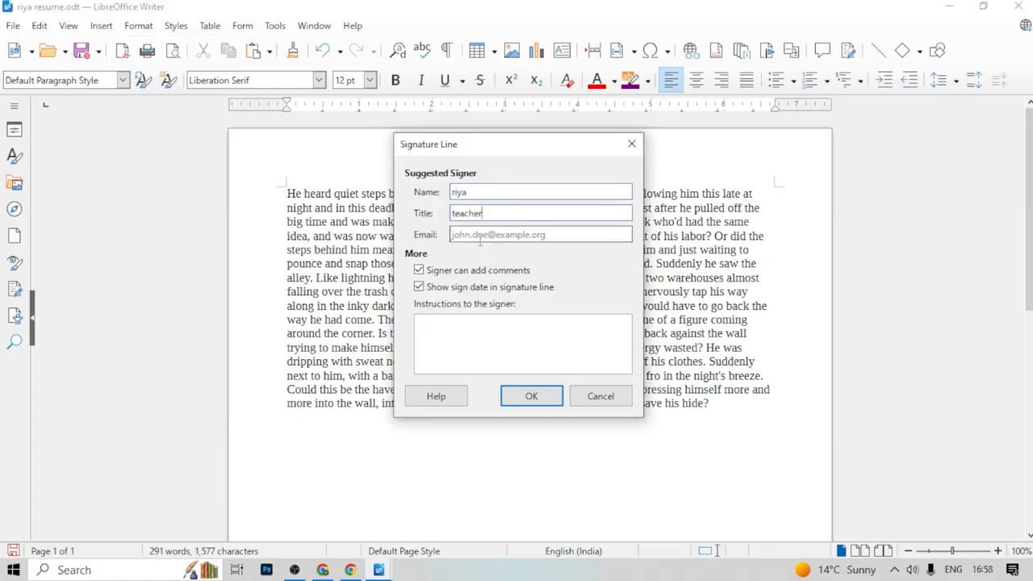
click(543, 397)
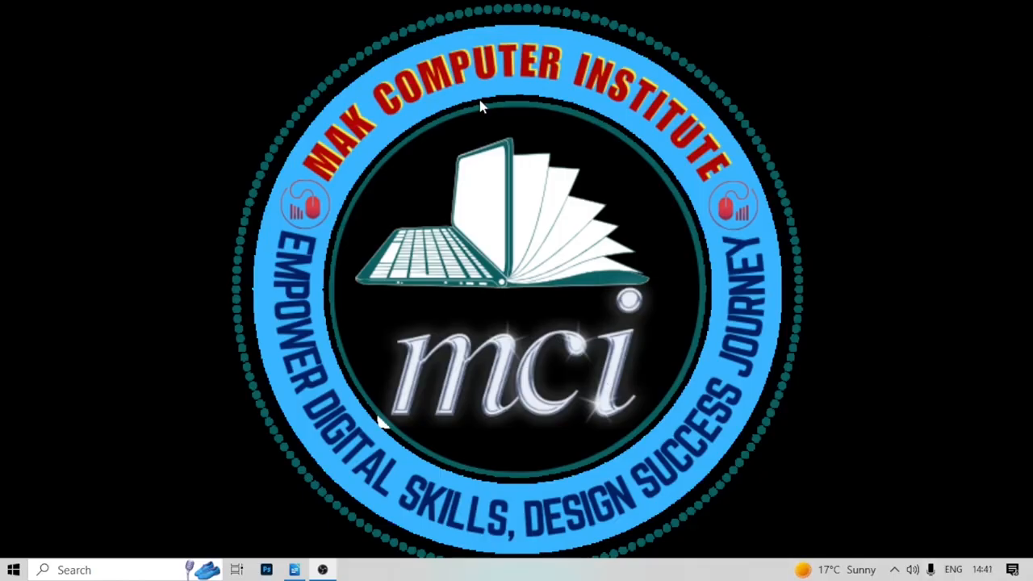
Switch to the open LibreOffice Writer document and show it in Normal view and in Web view
click(294, 570)
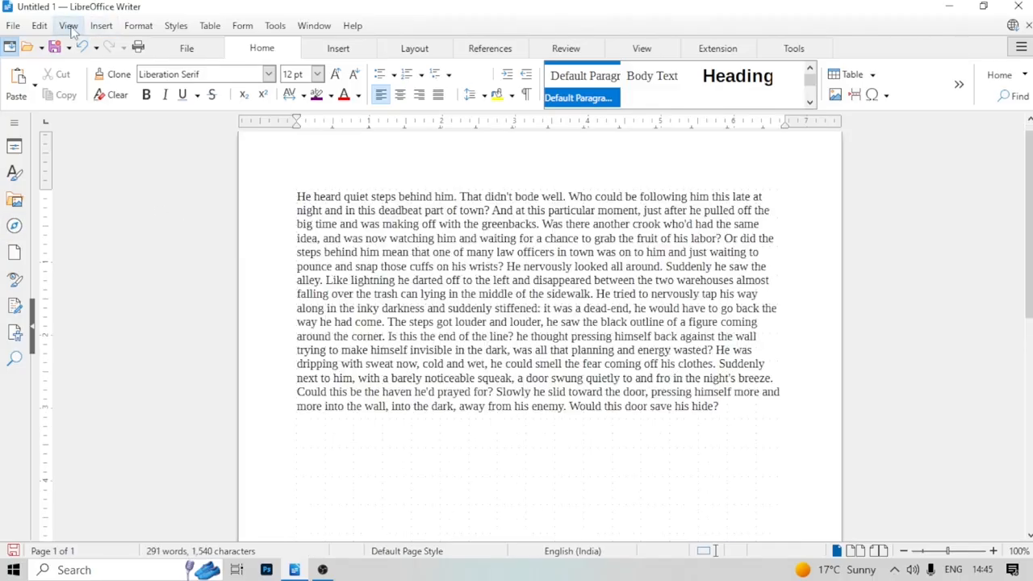
click(71, 29)
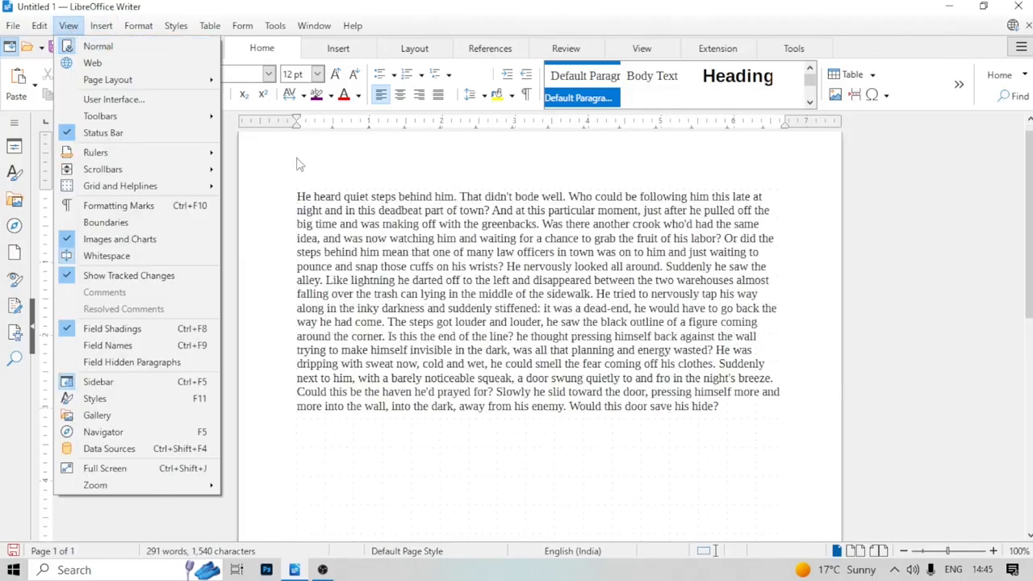
click(121, 54)
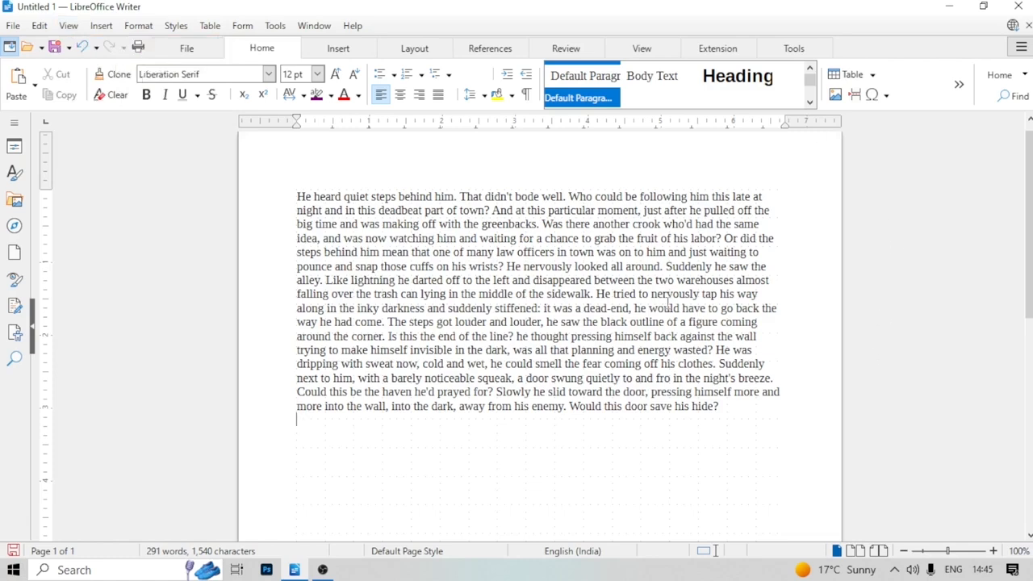
click(70, 26)
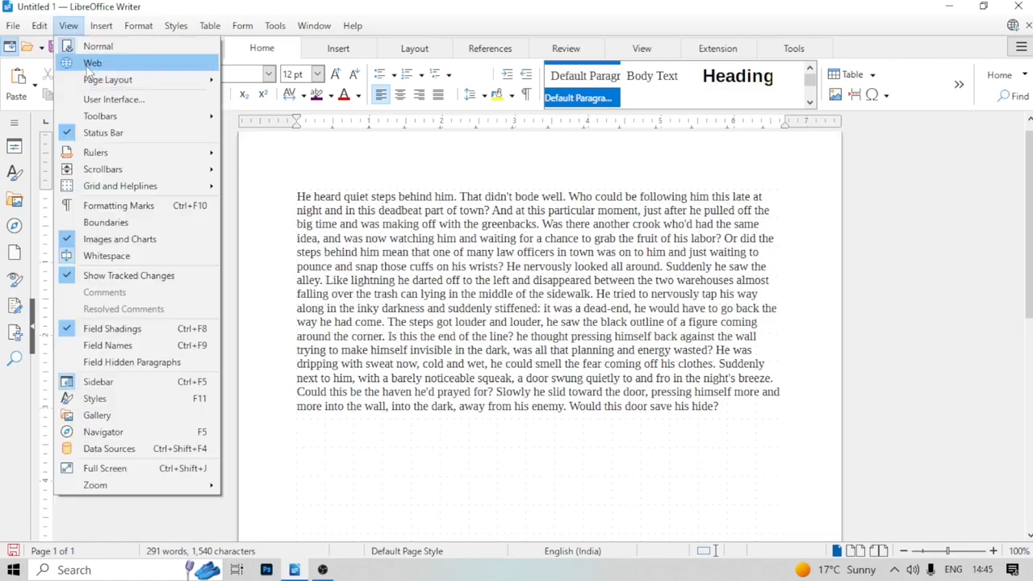
click(88, 68)
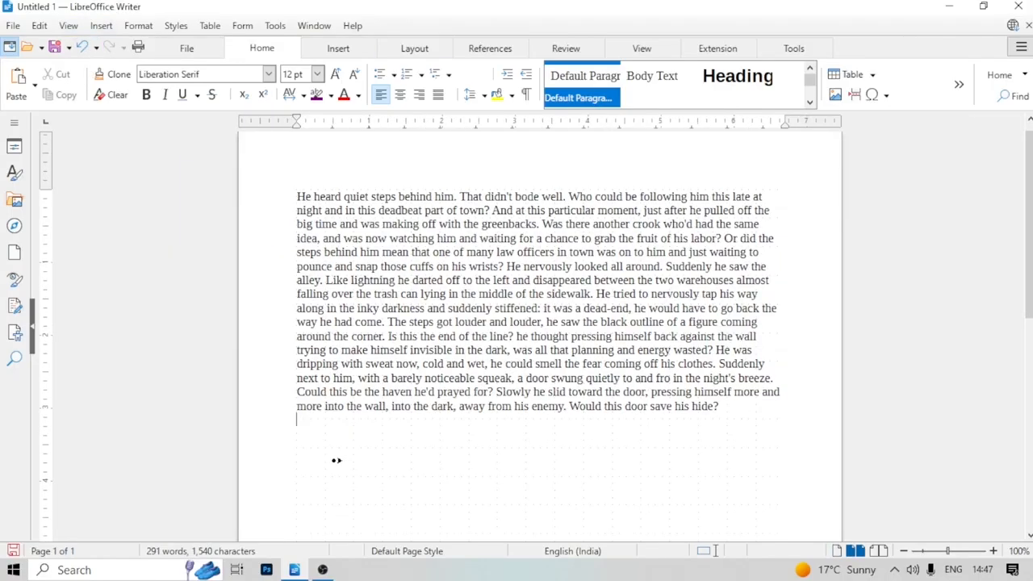
Add page breaks after the text to extend the document to four pages, and set the page layout to Single Page per Row
key(ctrl+Return)
key(ctrl+Return)
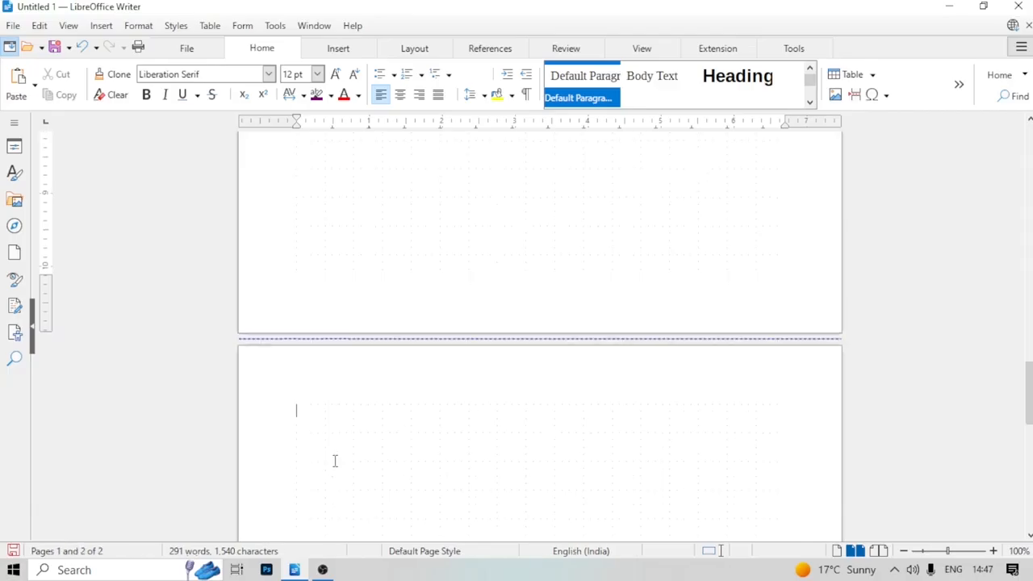
click(69, 26)
mouse_move(101, 84)
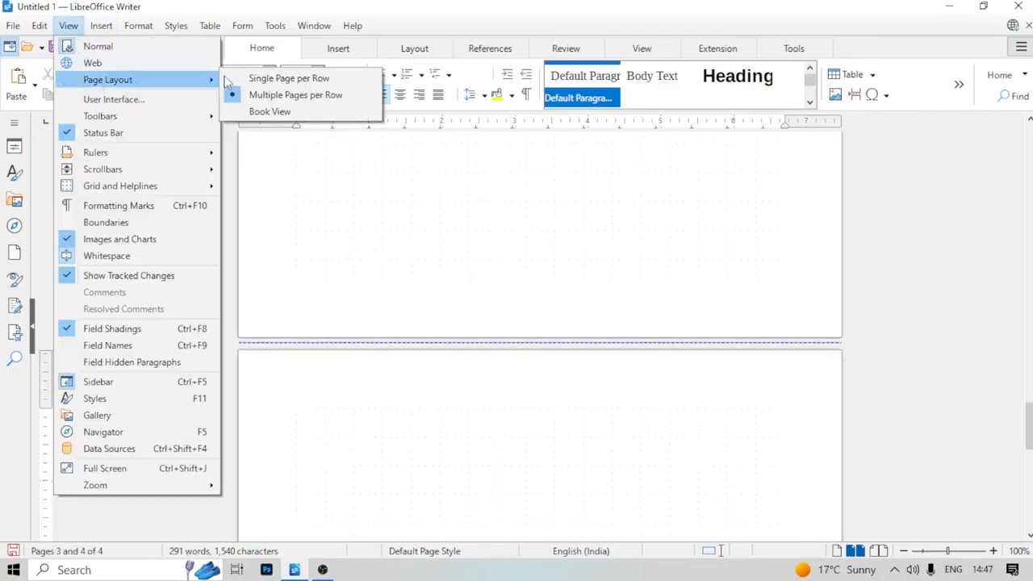
click(253, 78)
scroll(332, 223, up, 3)
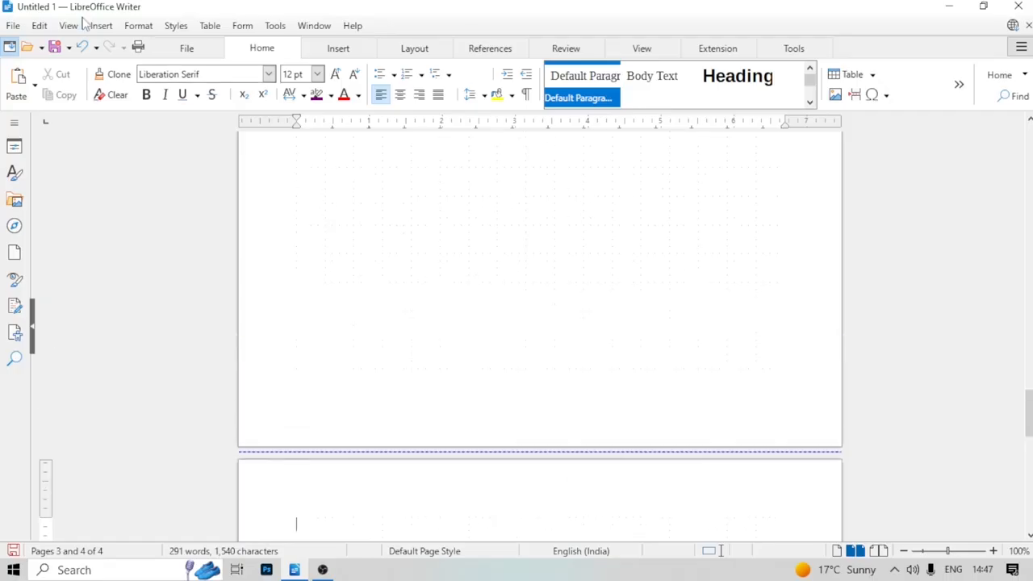
Set the page layout to Multiple Pages per Row, with all four pages side by side at 33% zoom
click(68, 26)
mouse_move(111, 83)
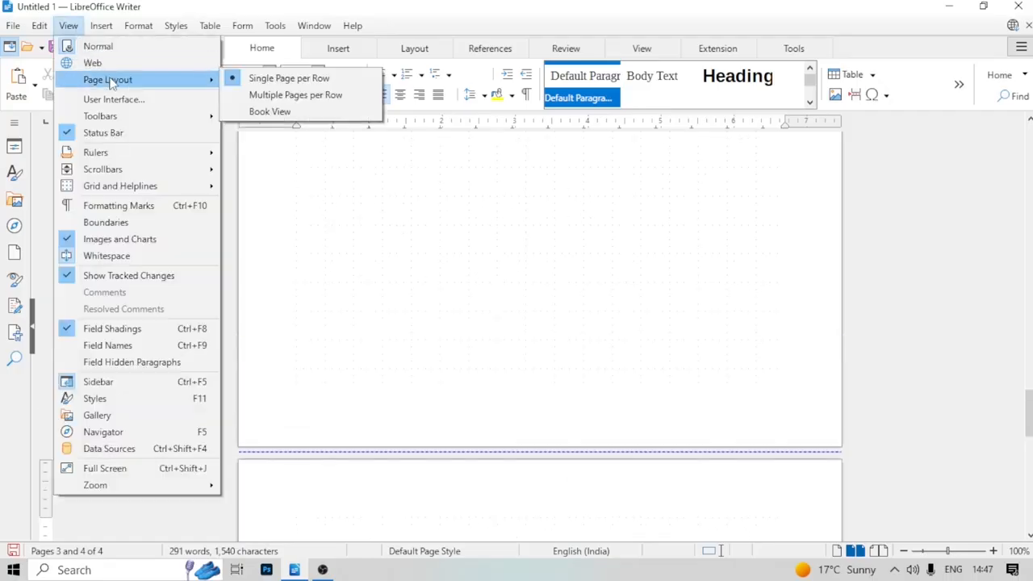
click(269, 111)
ctrl+scroll(407, 276, down, 5)
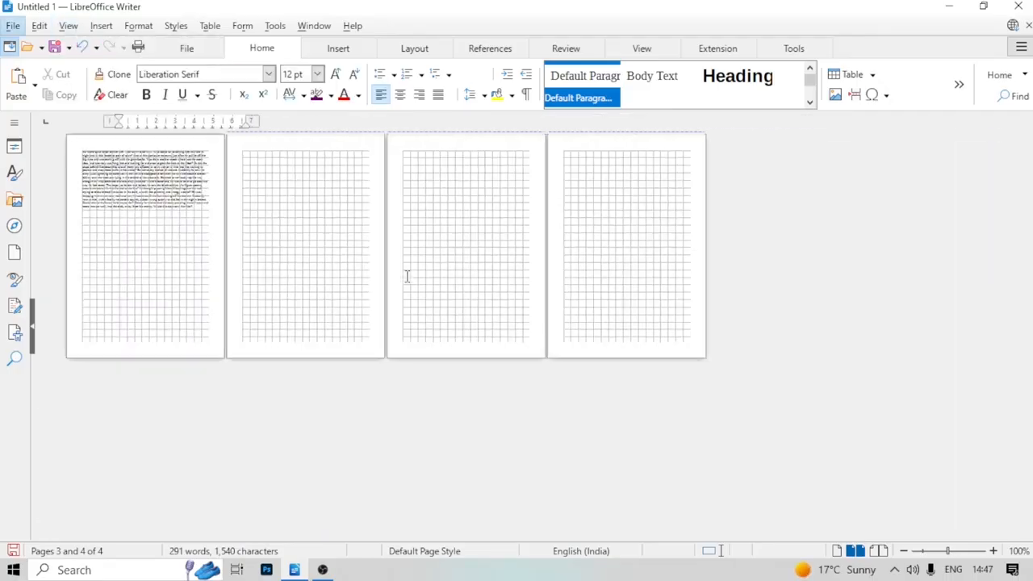
ctrl+scroll(408, 276, up, 1)
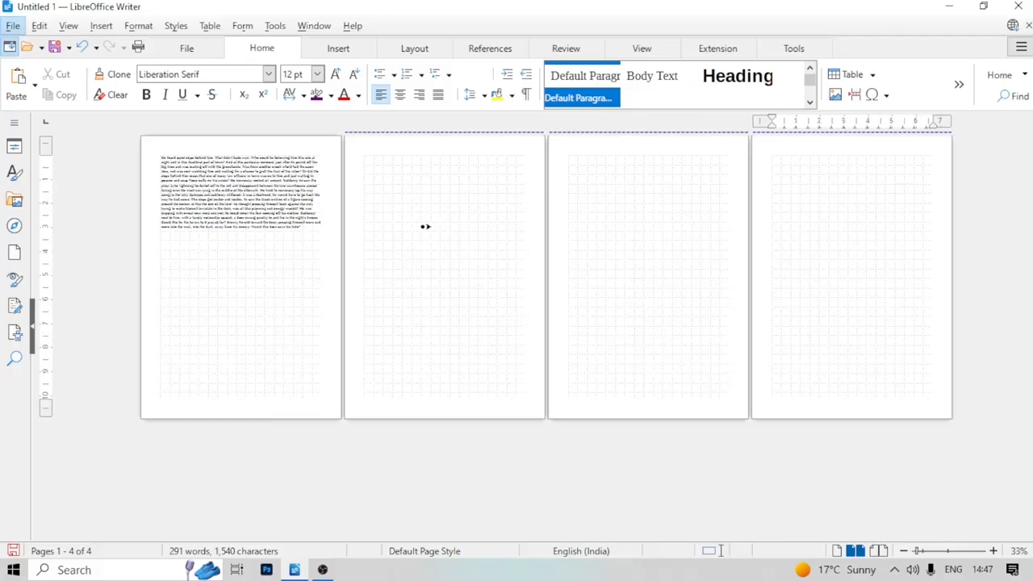
Change the page layout back to Single Page per Row, and return to Multiple Pages per Row
click(68, 25)
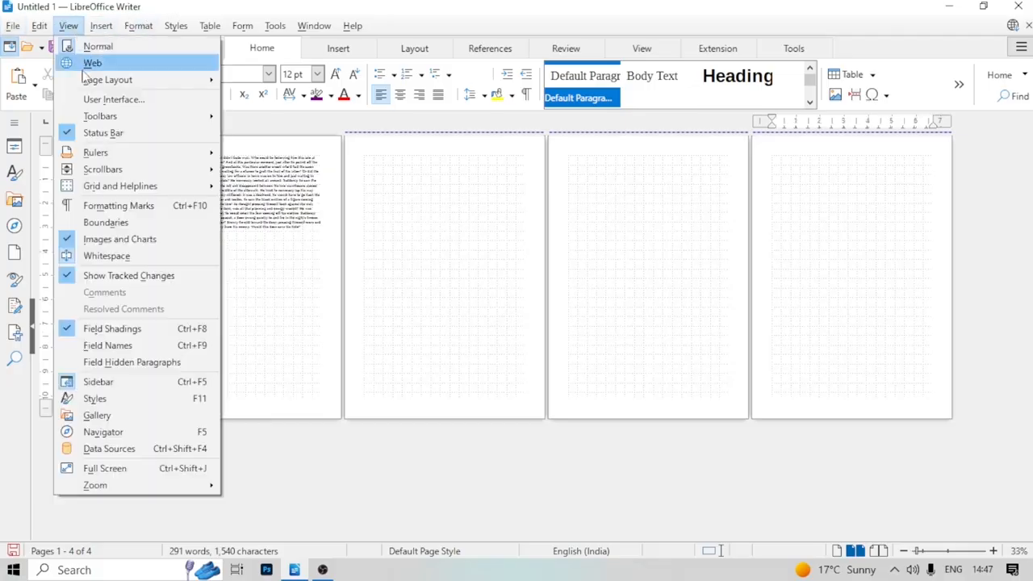
mouse_move(86, 79)
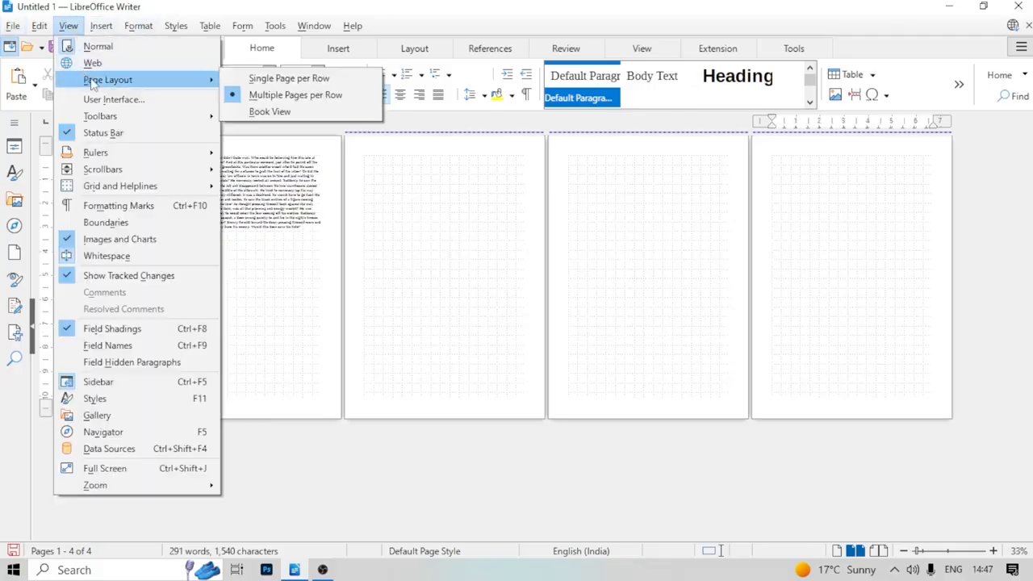
click(283, 81)
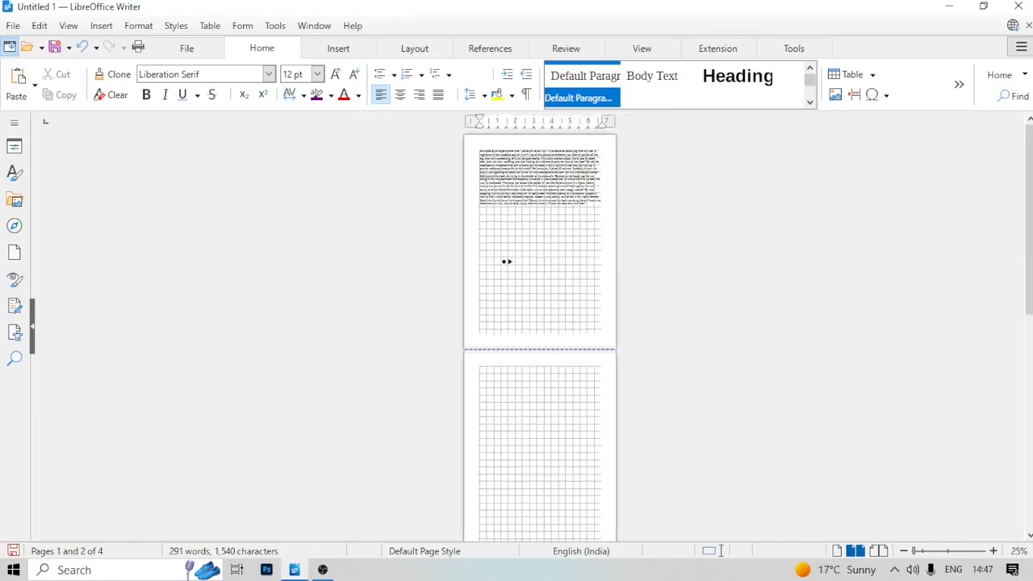
click(69, 26)
mouse_move(89, 79)
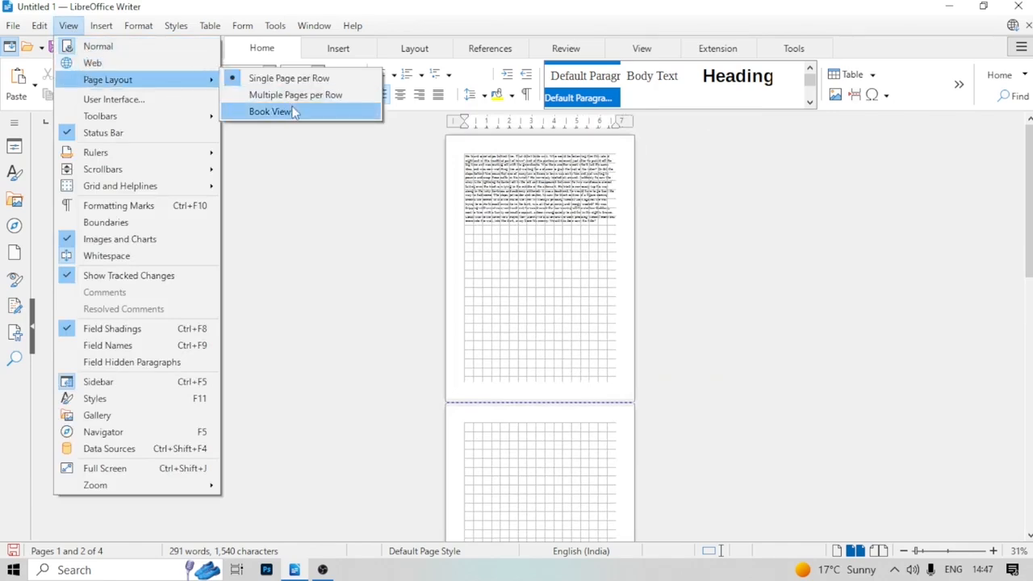
click(268, 110)
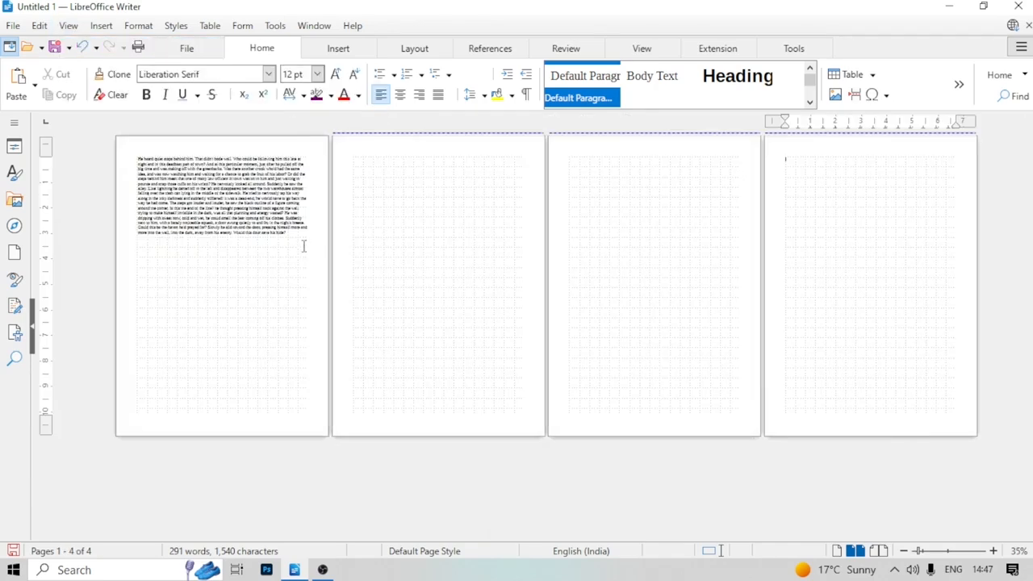
Show the document in Book View, look through its facing pages, and return to Normal view
click(69, 26)
mouse_move(109, 81)
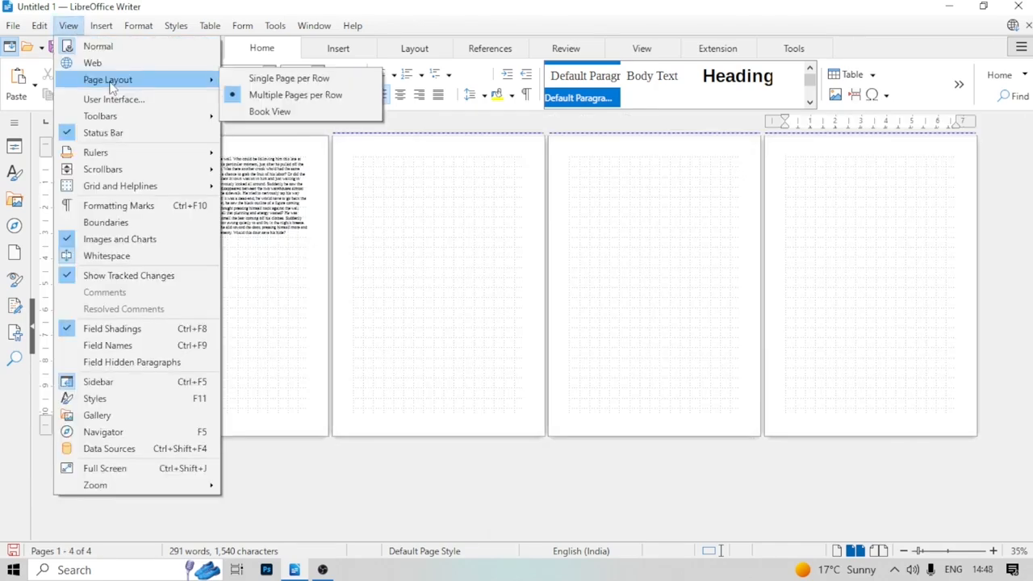
click(274, 113)
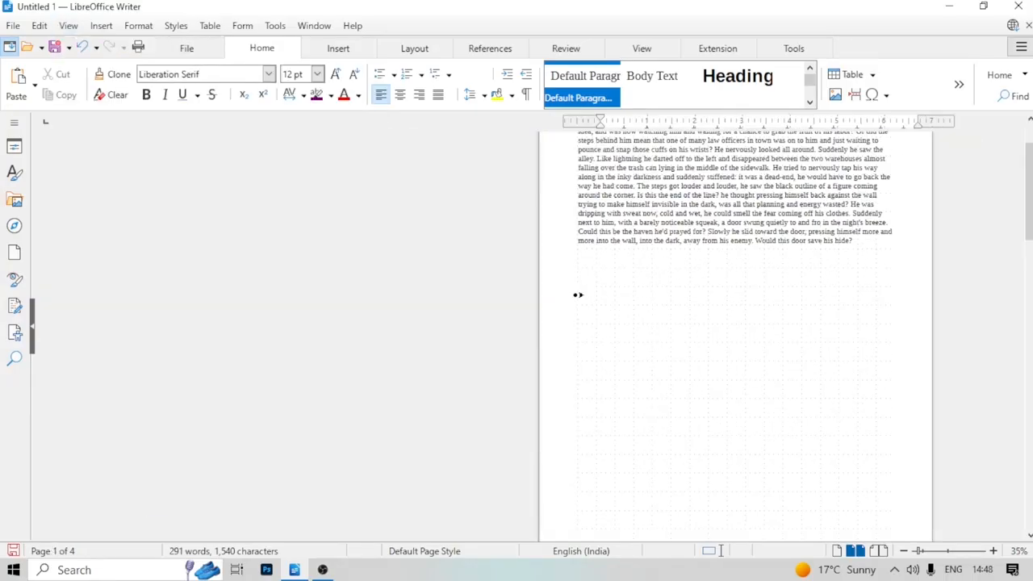
scroll(531, 292, down, 10)
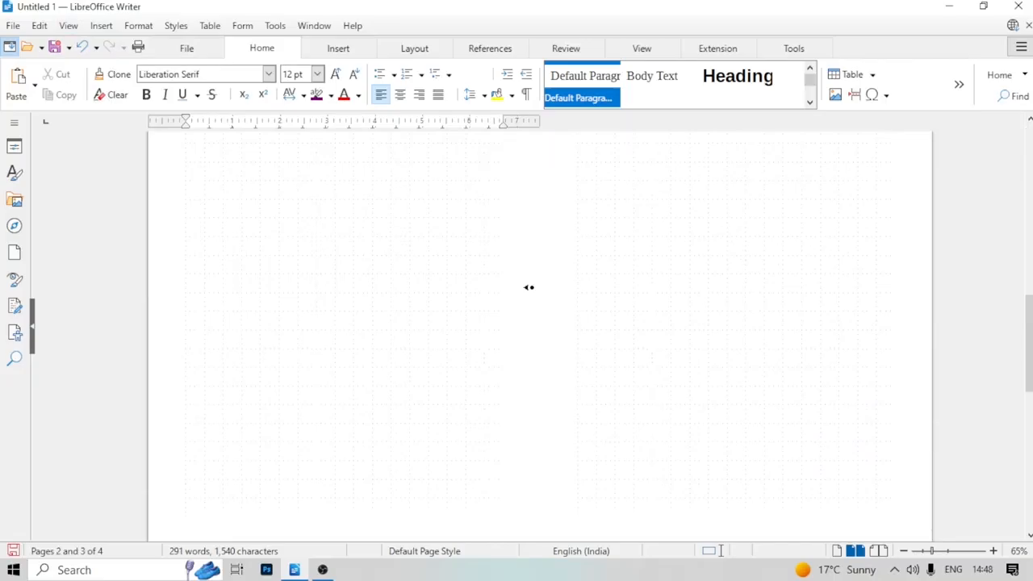
scroll(529, 287, down, 3)
scroll(528, 287, up, 3)
scroll(528, 288, up, 5)
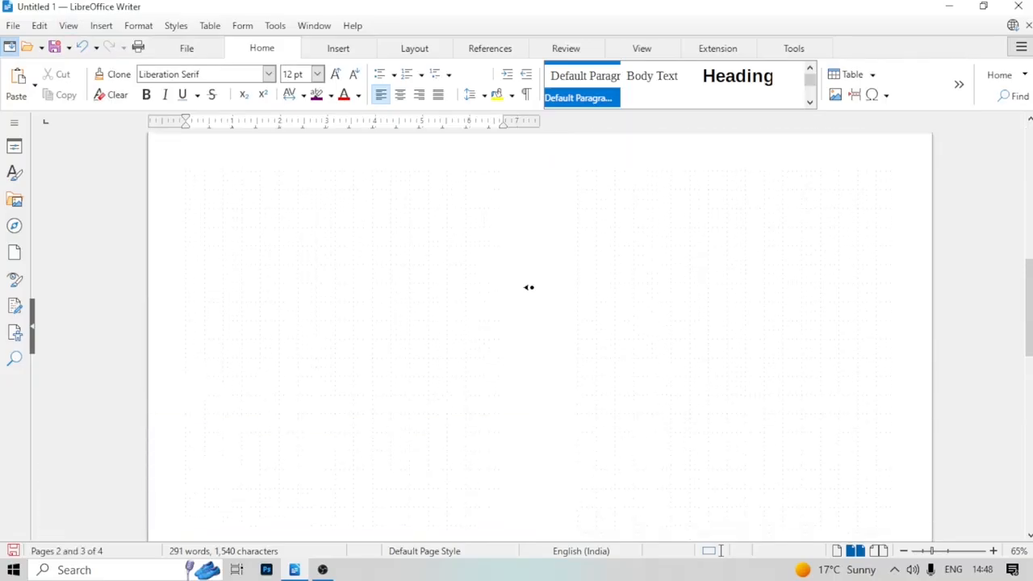
scroll(528, 288, up, 1)
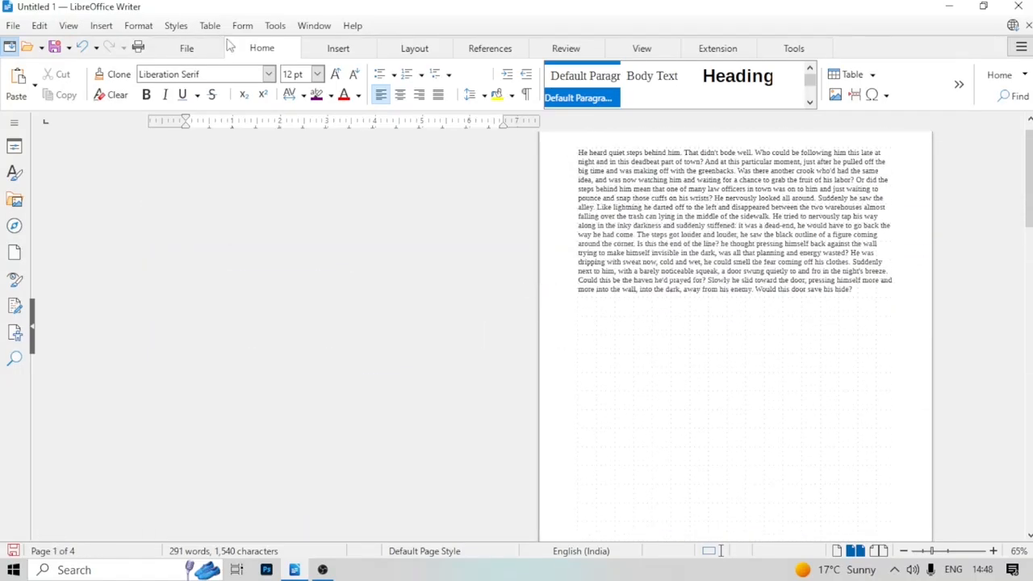
click(71, 27)
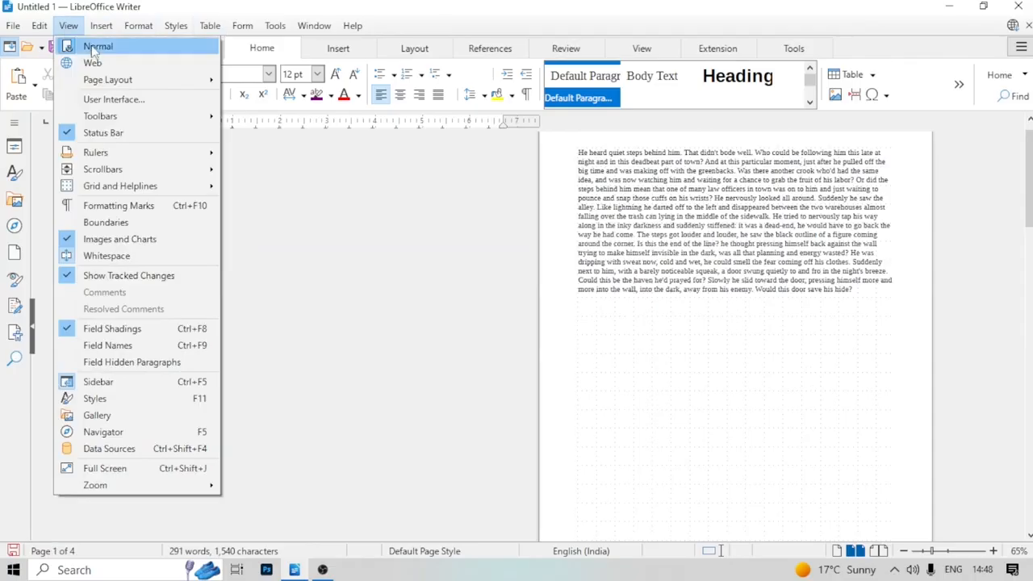
click(95, 47)
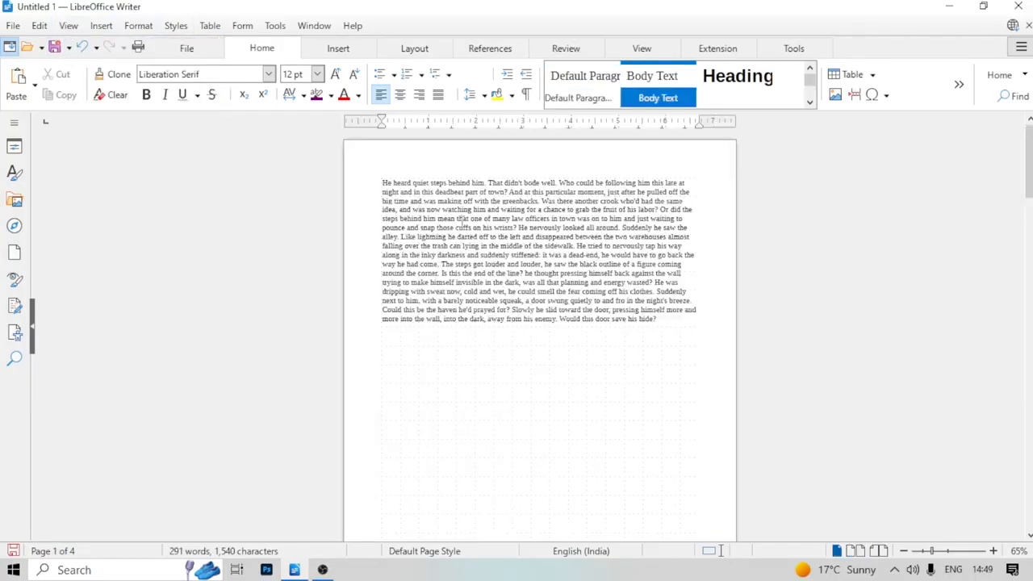
Apply the Standard Toolbar user interface to all LibreOffice modules
click(68, 26)
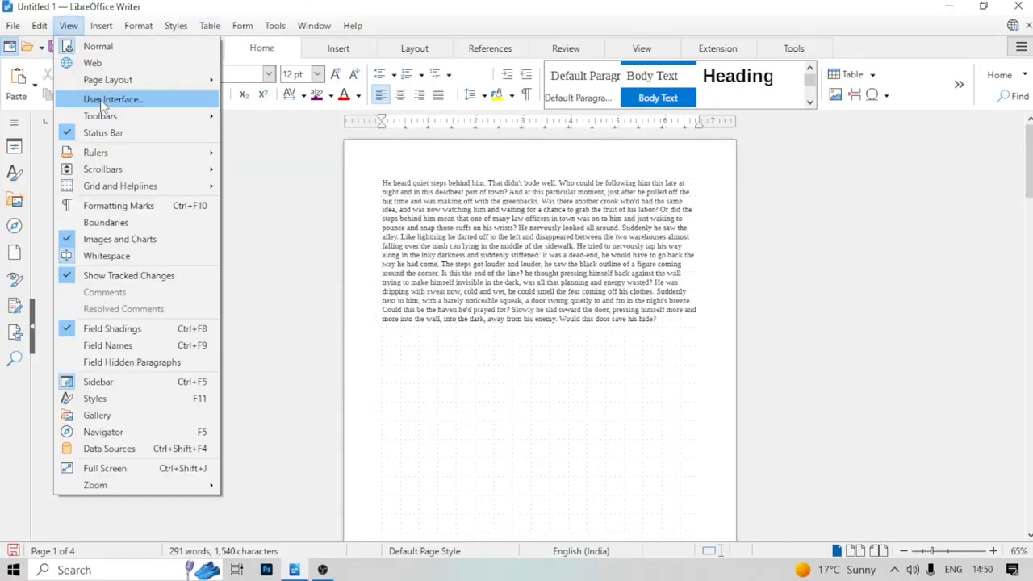
click(103, 100)
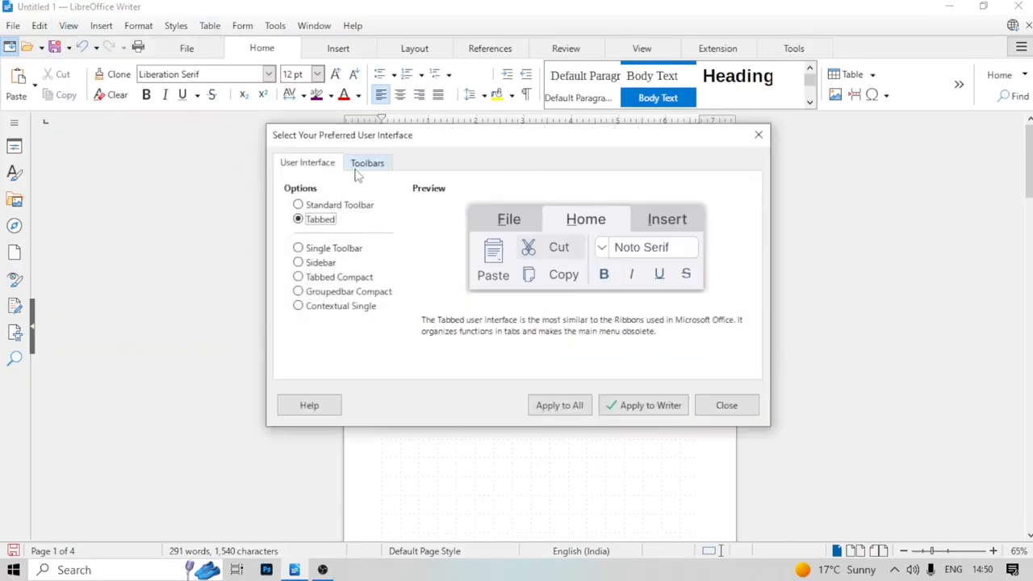
click(333, 208)
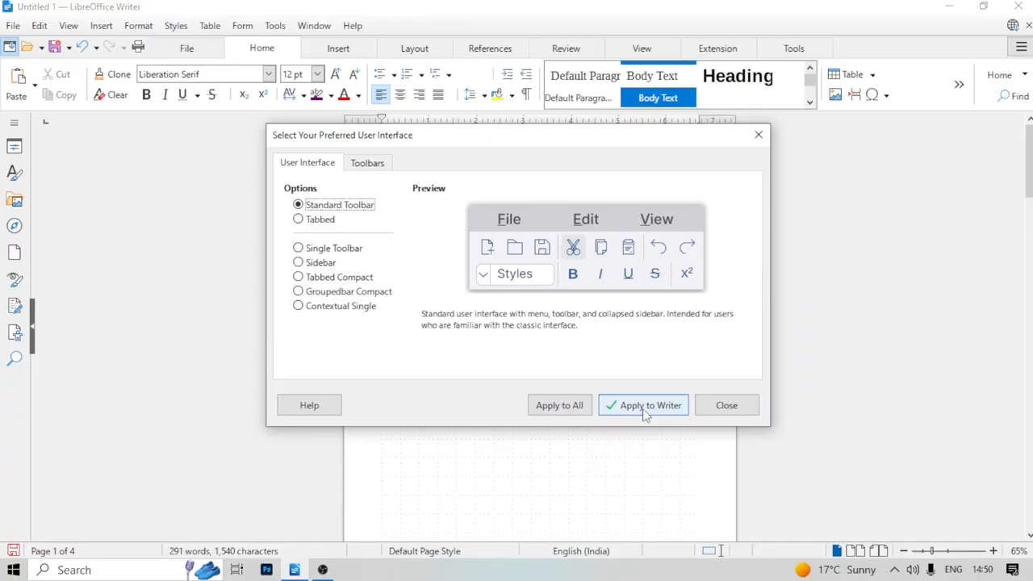
click(573, 414)
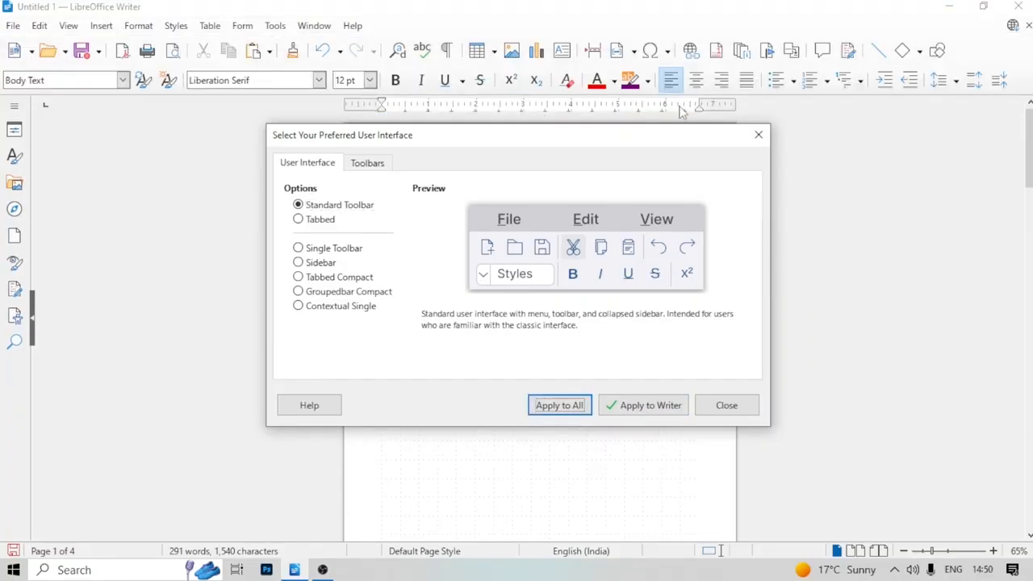
click(758, 135)
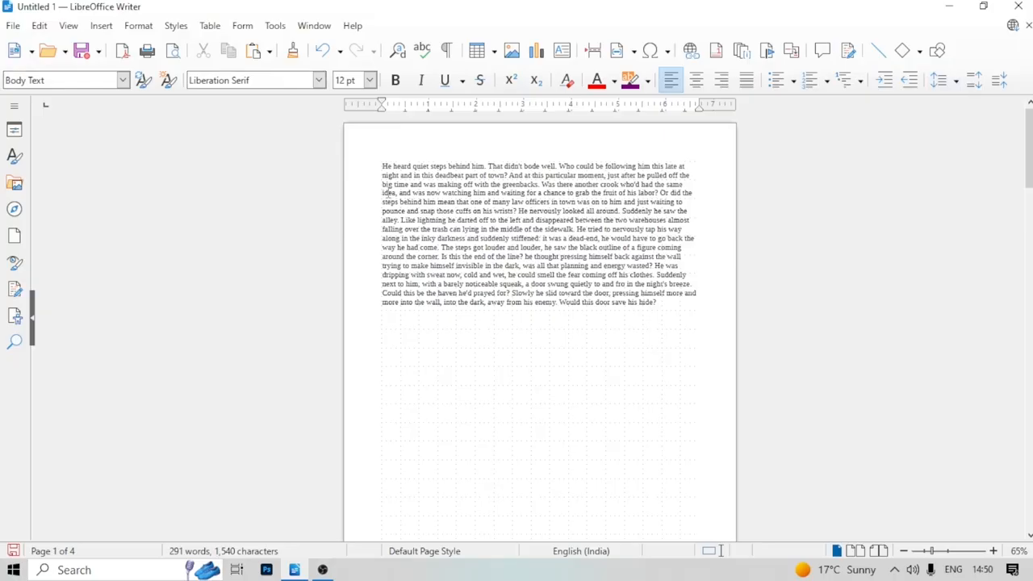
Reapply the Standard Toolbar interface, and change the user interface to Tabbed for all modules
click(68, 25)
click(100, 101)
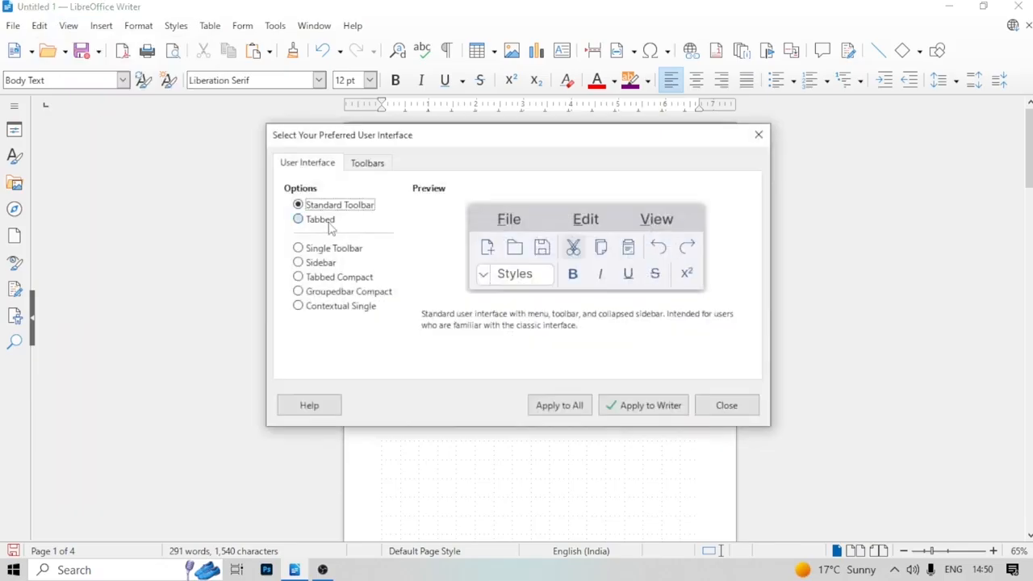
click(575, 410)
click(637, 412)
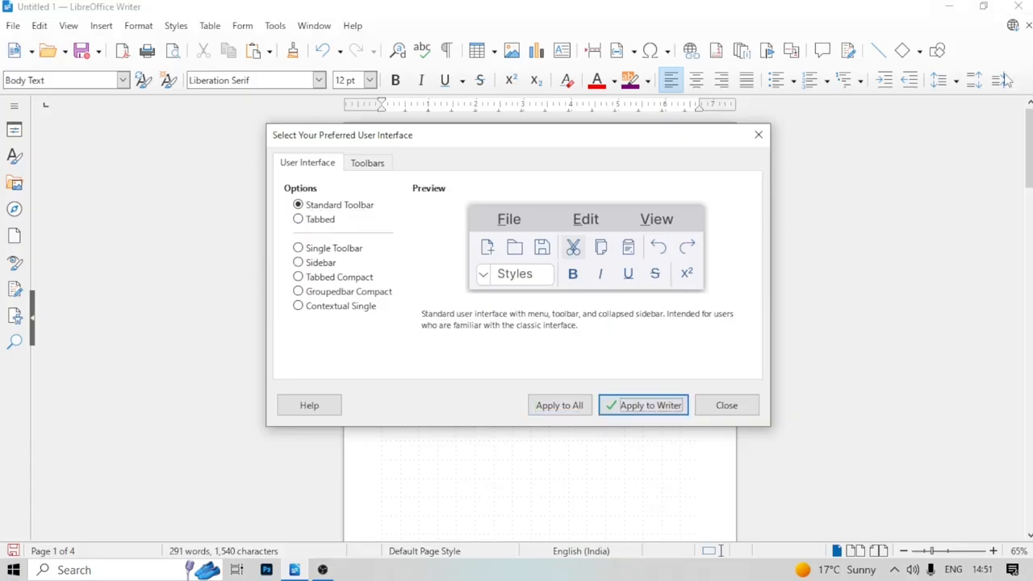
click(298, 219)
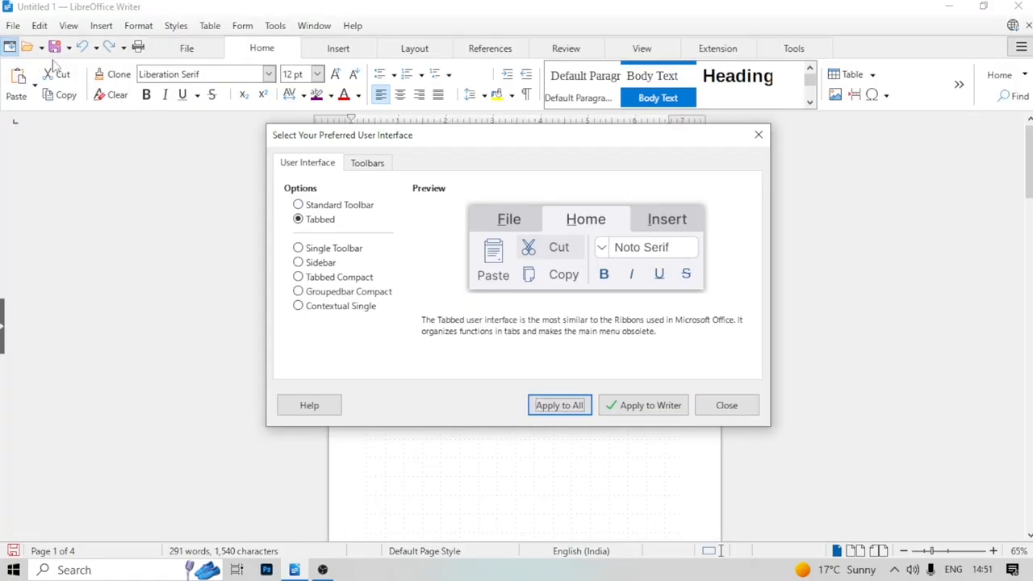
click(759, 135)
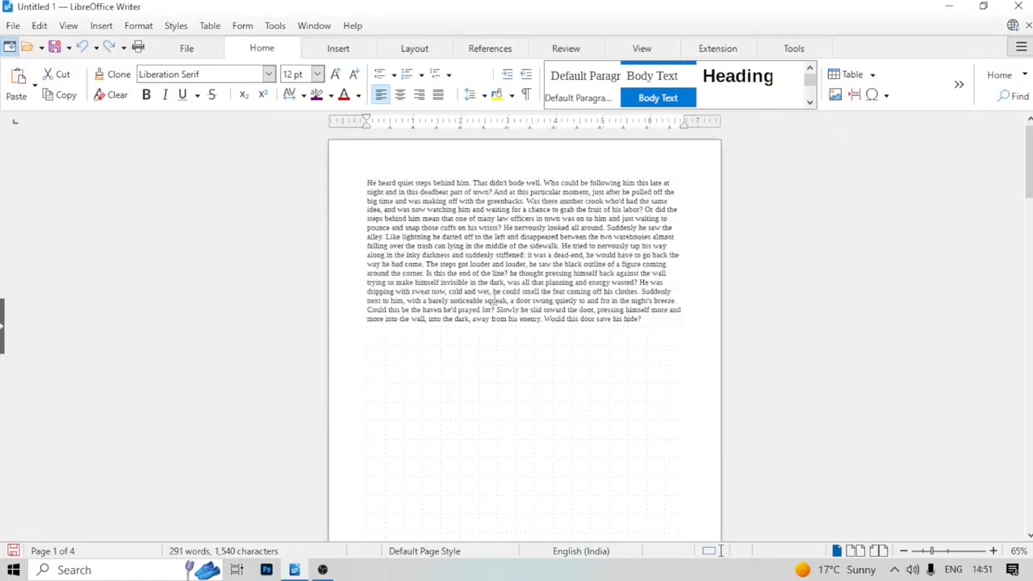
Create a new spreadsheet to check the Tabbed interface in Calc, and close it again
click(12, 27)
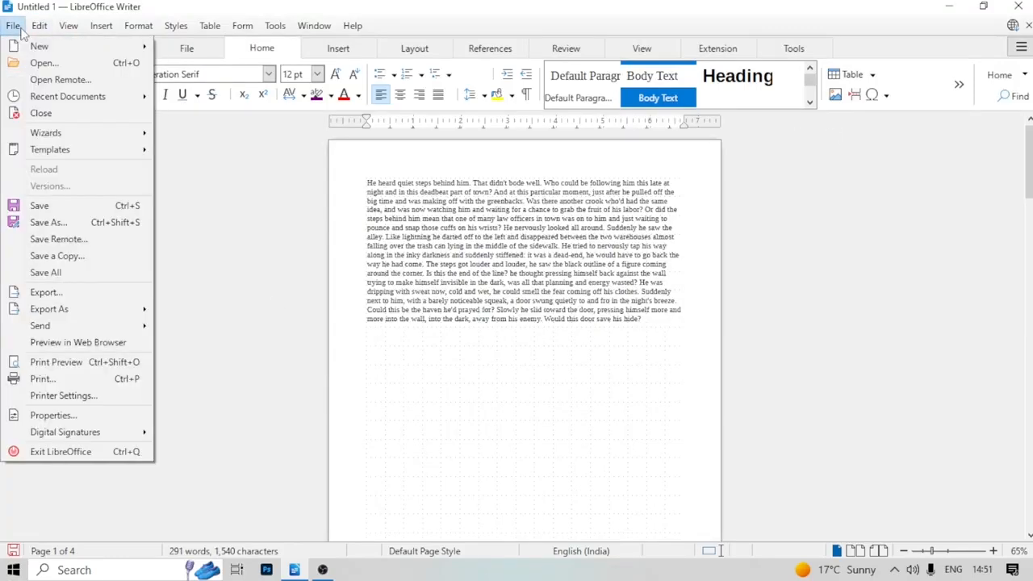
click(39, 27)
click(12, 27)
mouse_move(41, 47)
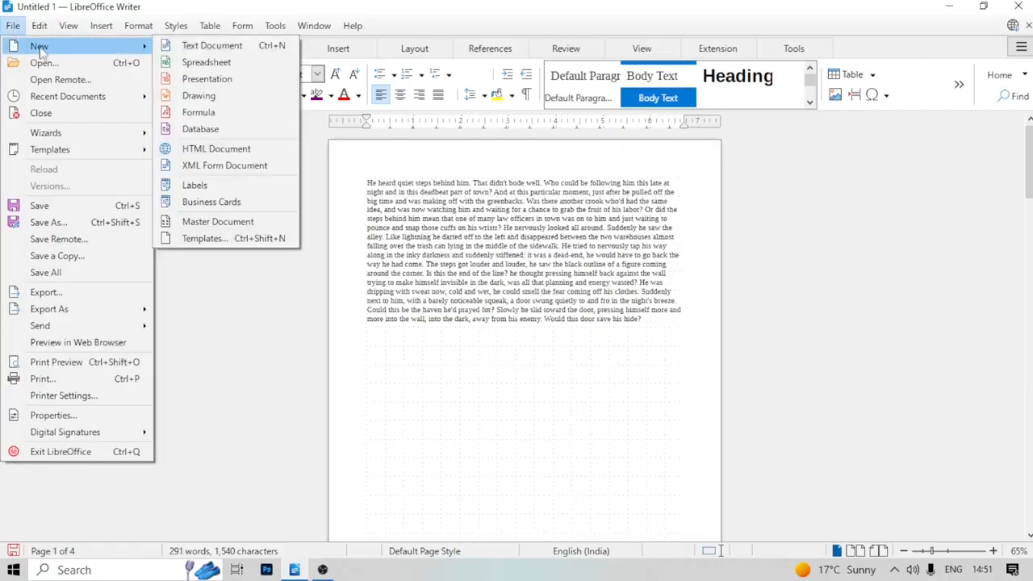
click(191, 63)
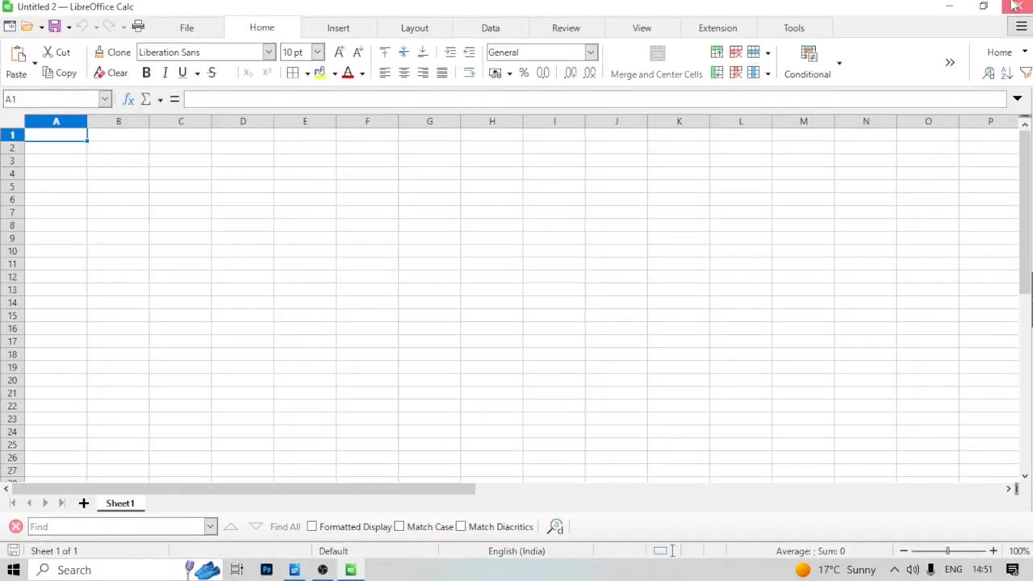
click(1019, 6)
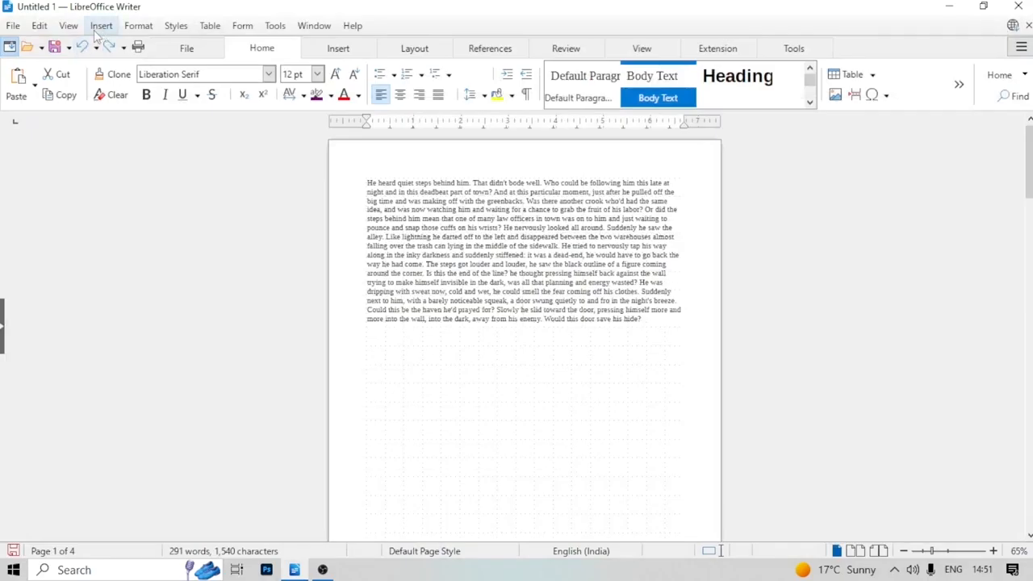
Bring up the document's view commands
click(69, 25)
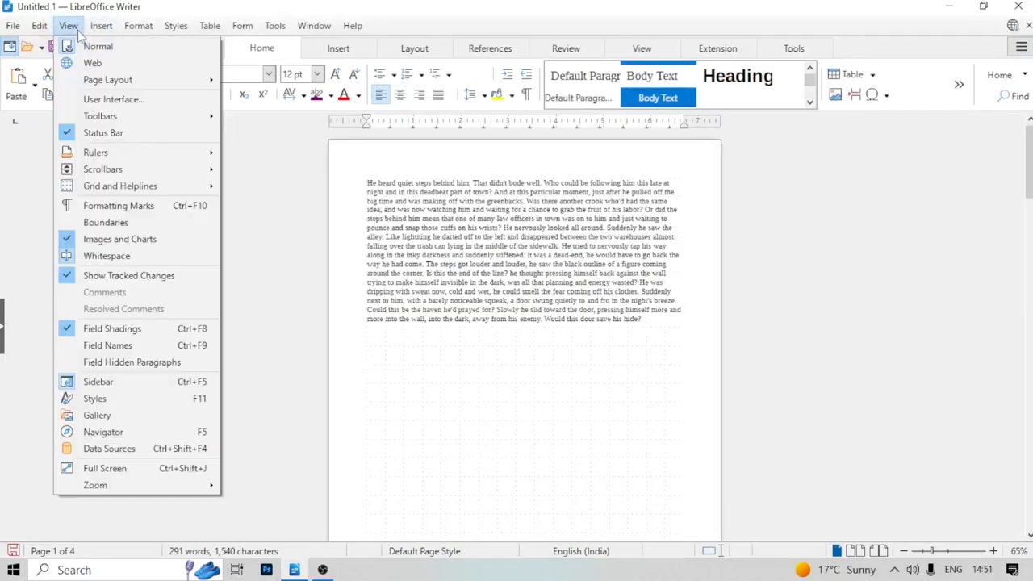
Switch the user interface layout to Standard Toolbar and apply it to all applications
click(110, 99)
click(357, 206)
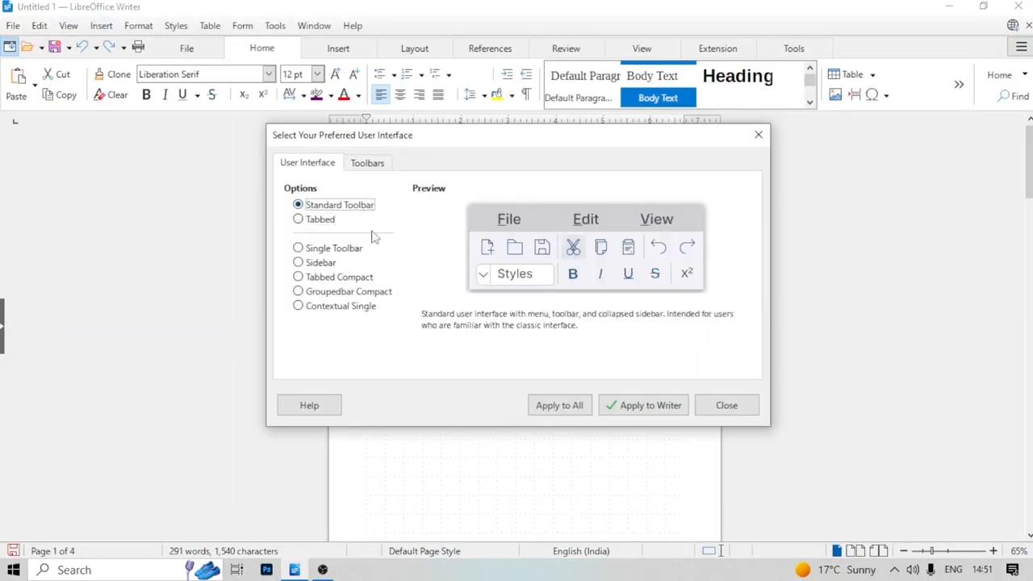
click(558, 405)
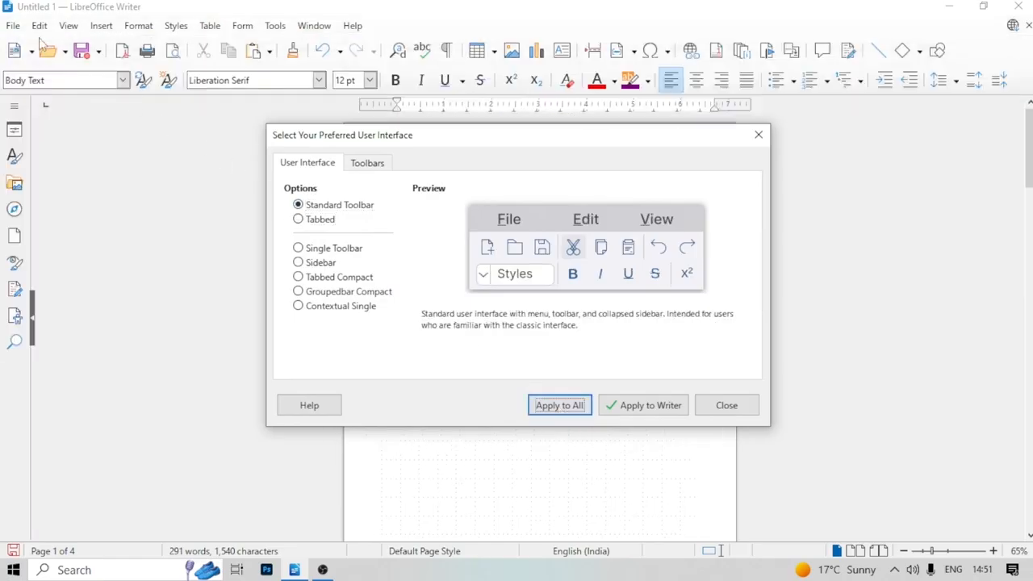
click(759, 137)
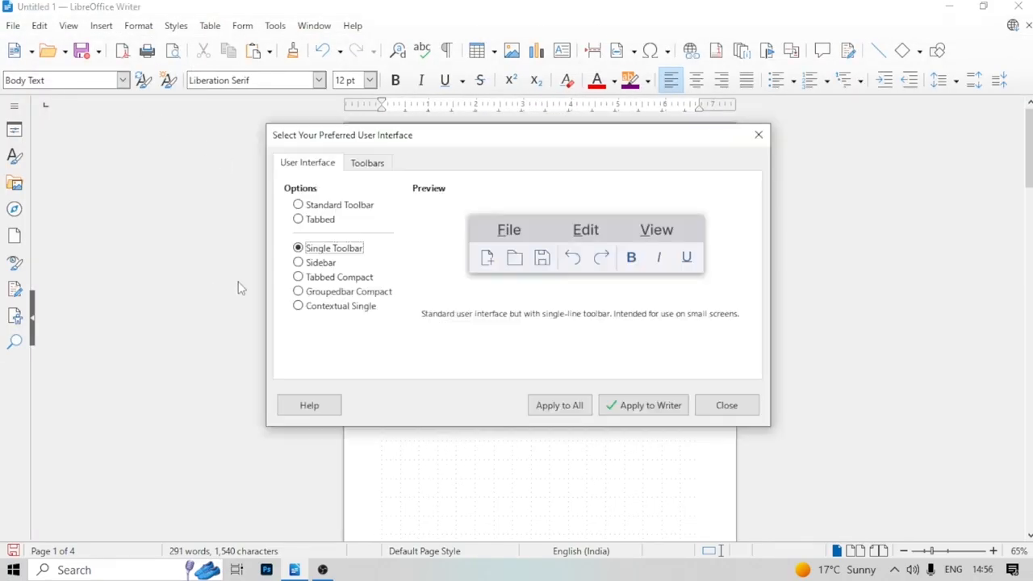
Apply the Single Toolbar layout to all applications, followed by the Sidebar layout
click(568, 407)
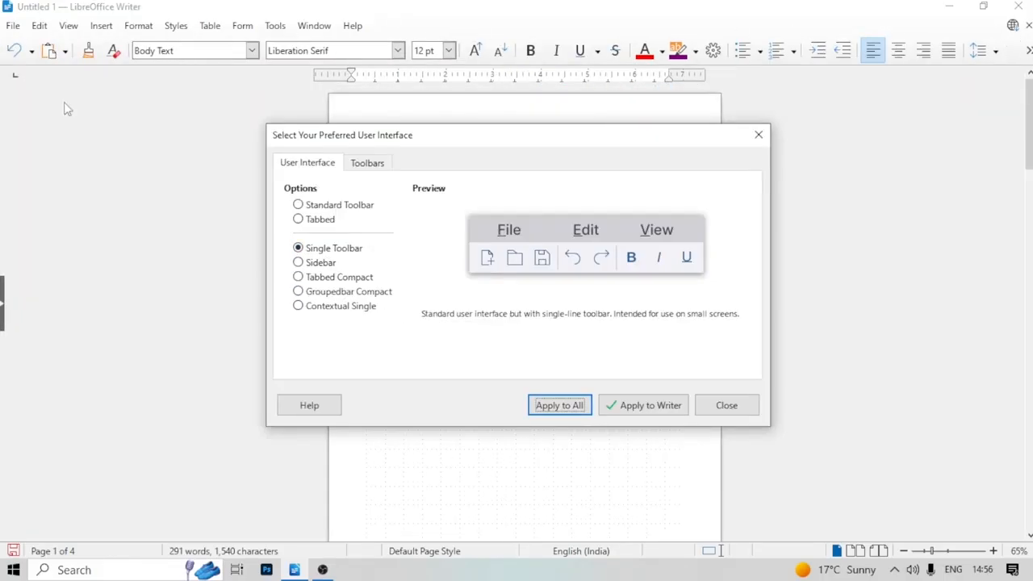
click(314, 266)
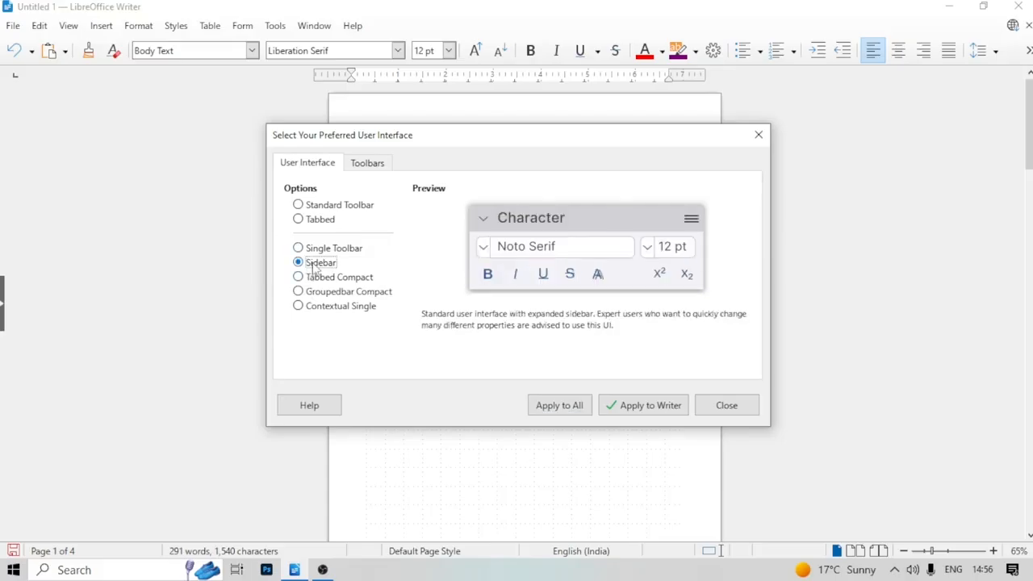
click(567, 405)
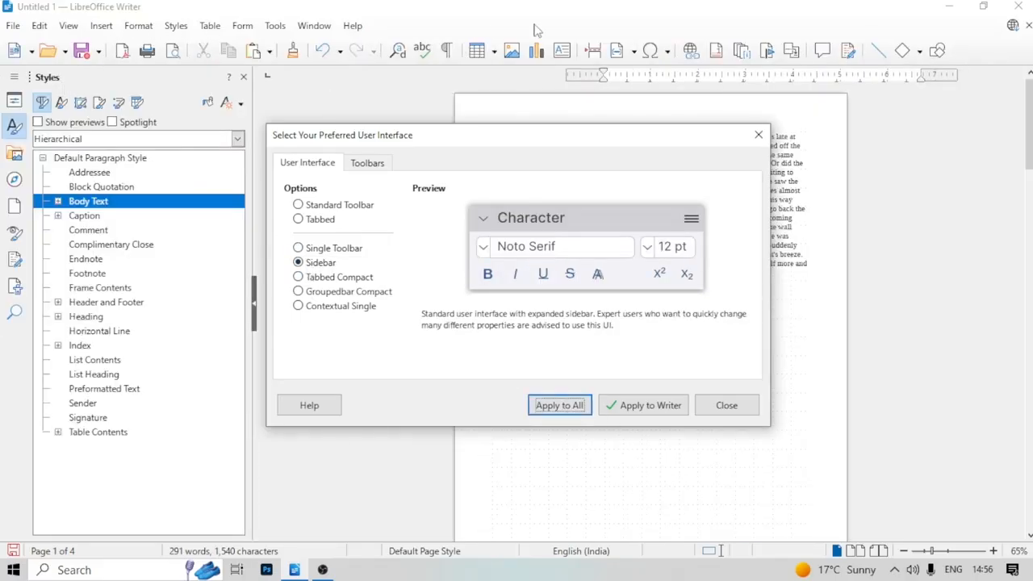
Apply the Tabbed Compact layout to all applications, followed by the Groupedbar Compact layout
click(298, 277)
click(559, 406)
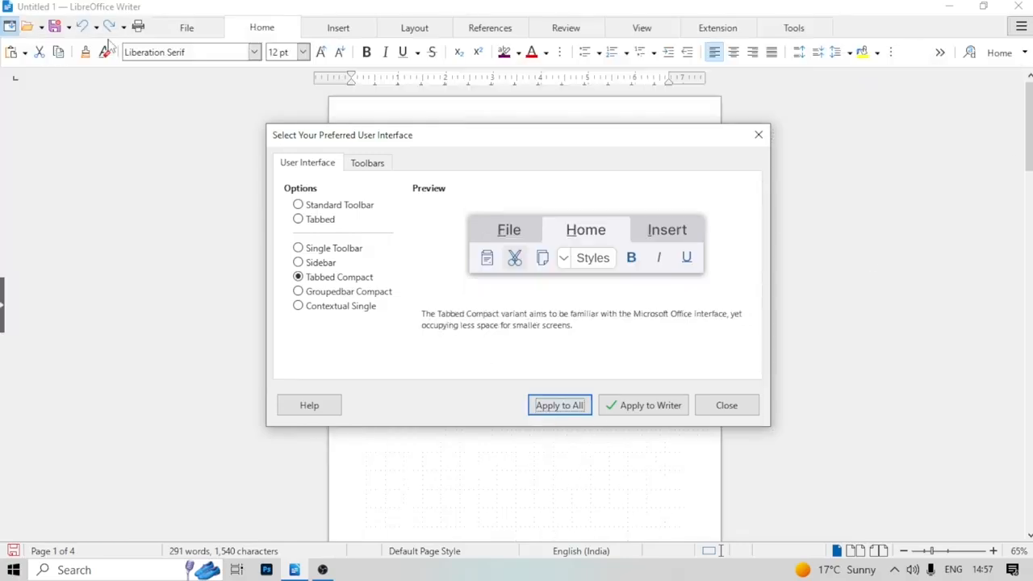
click(363, 292)
click(542, 407)
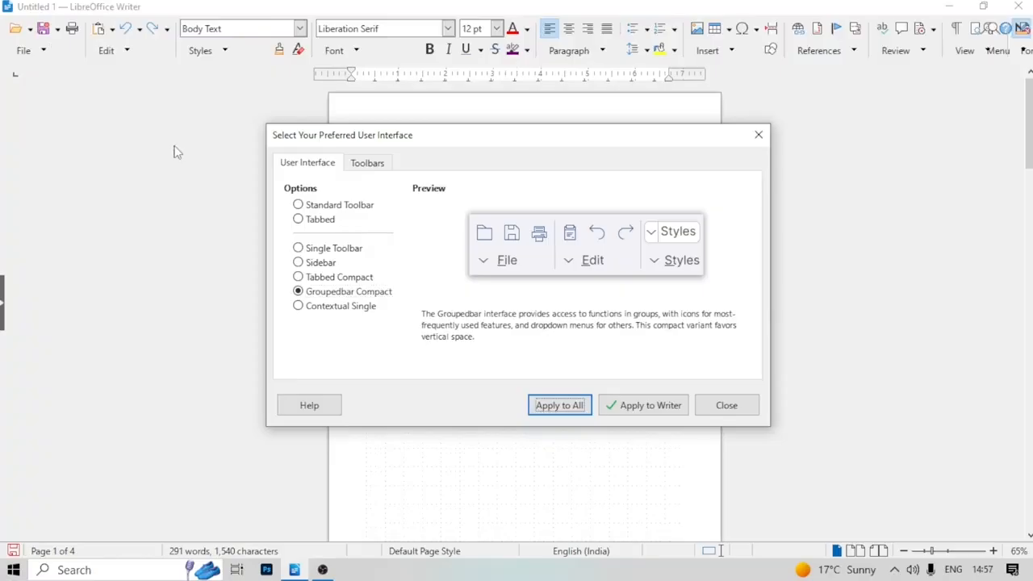
Restore the Standard Toolbar layout for all applications and close the user interface settings
click(298, 206)
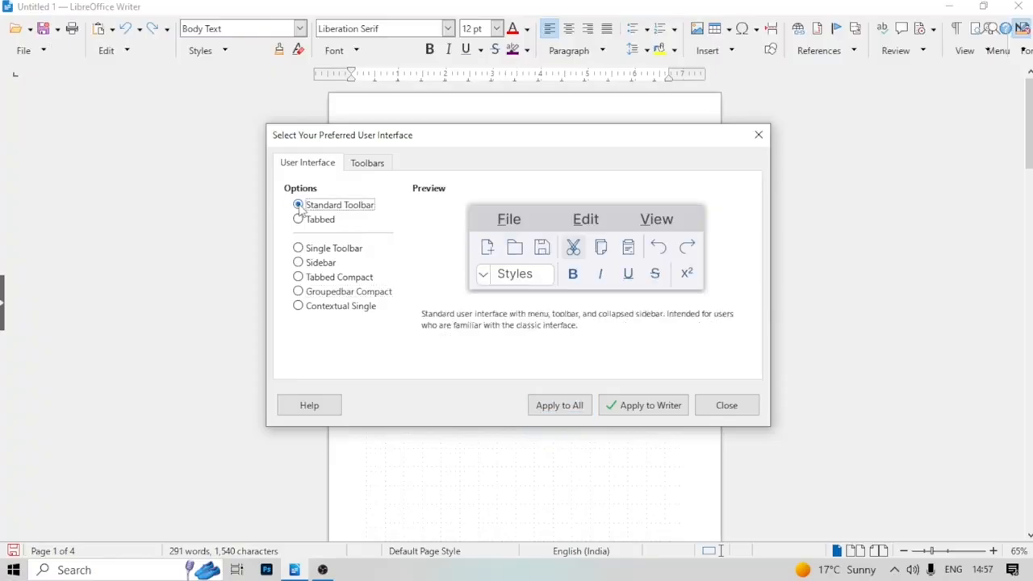
click(574, 408)
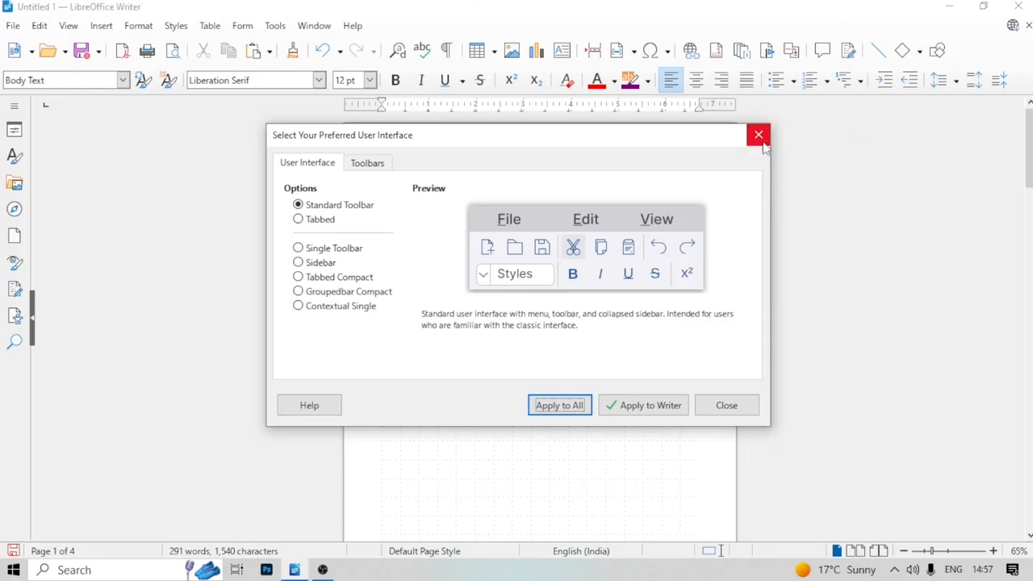
click(758, 135)
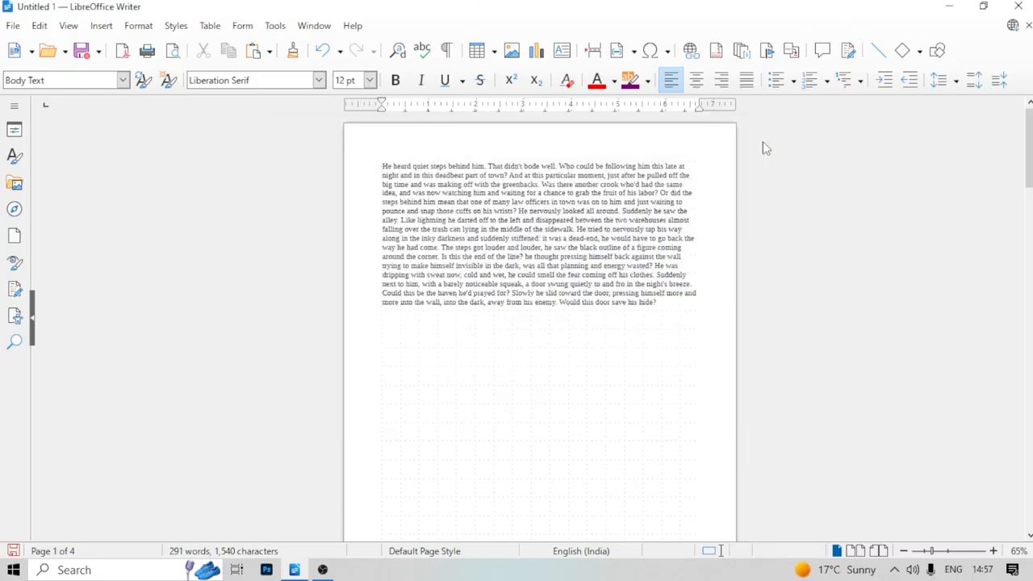
click(68, 25)
mouse_move(103, 118)
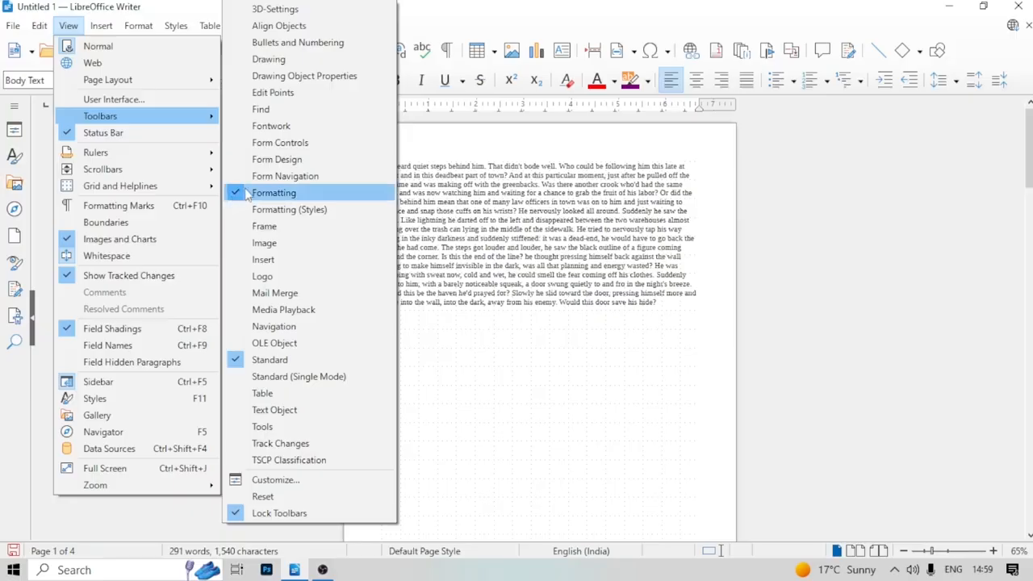
mouse_move(352, 25)
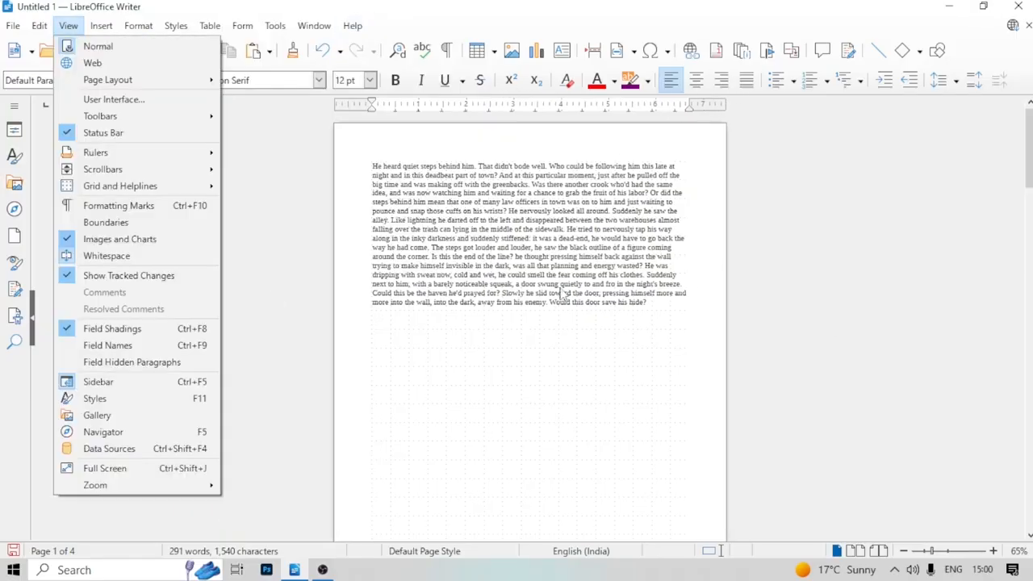
click(566, 317)
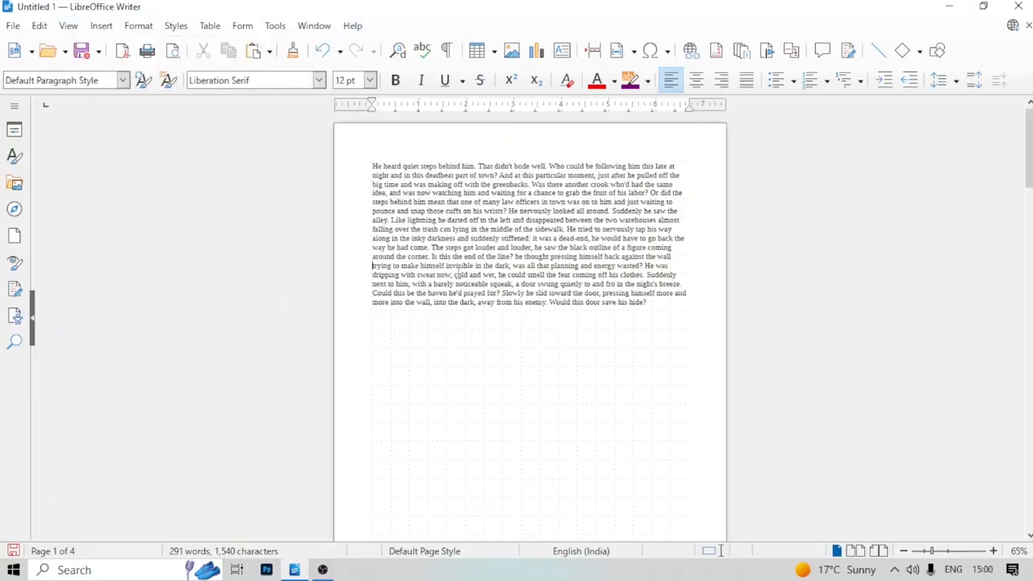
Hide the document rulers and show them again
click(68, 24)
mouse_move(95, 153)
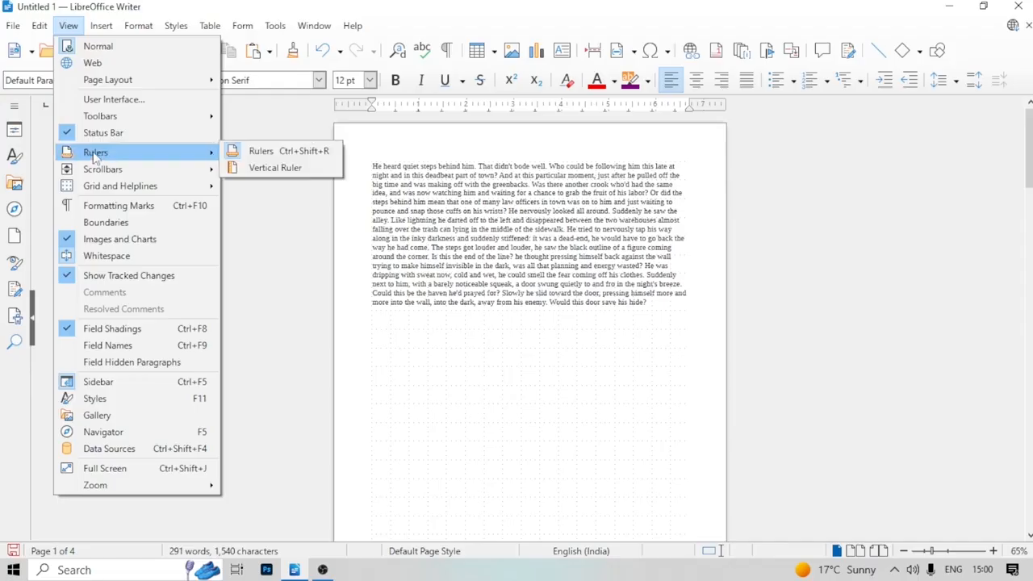
click(266, 152)
click(68, 25)
mouse_move(104, 166)
click(243, 150)
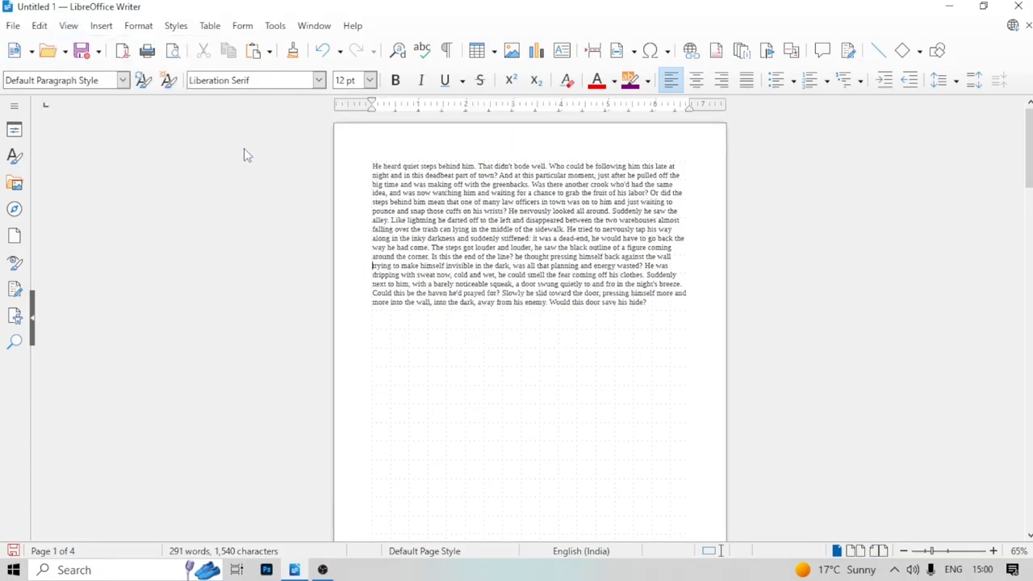
Turn on the vertical ruler for the document
click(68, 25)
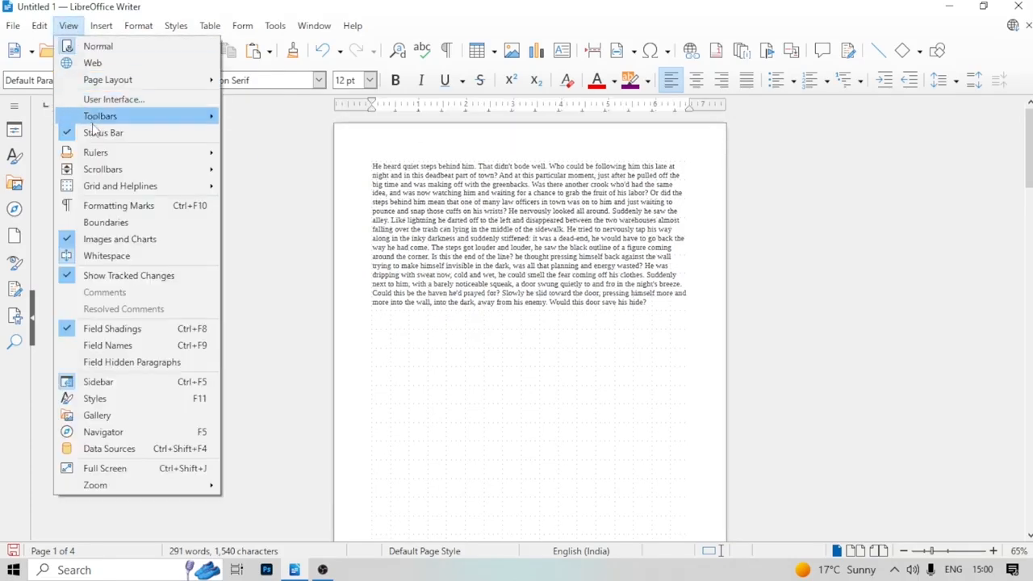
mouse_move(97, 153)
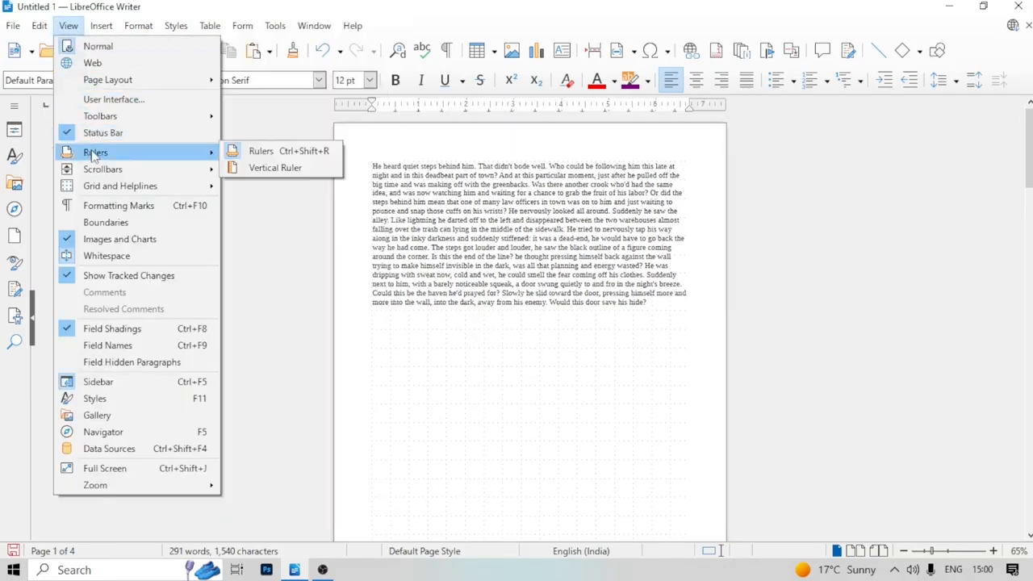
click(267, 168)
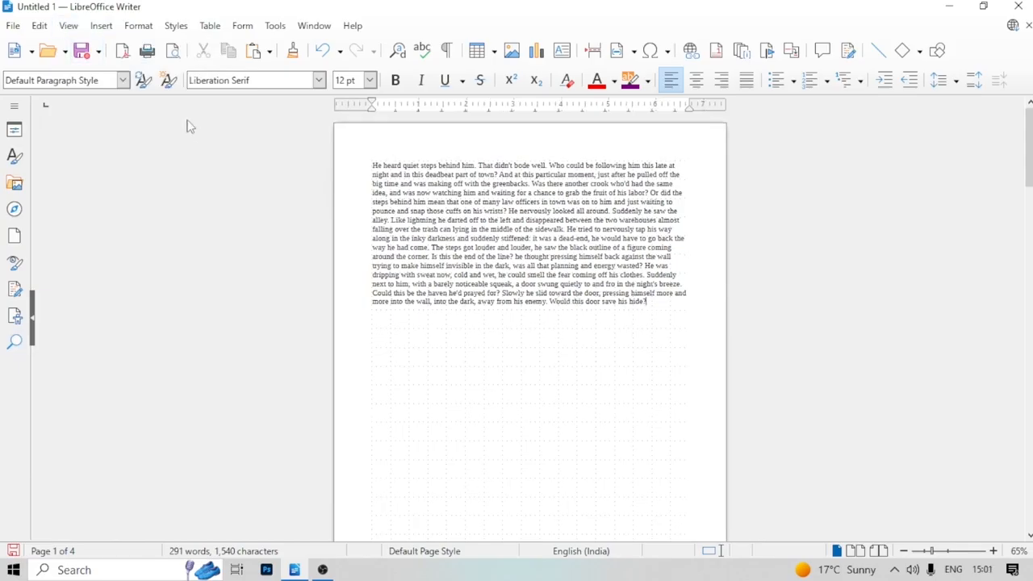
Check the scroll bar display options, and browse down to page 2 and back to the start of the document
click(68, 25)
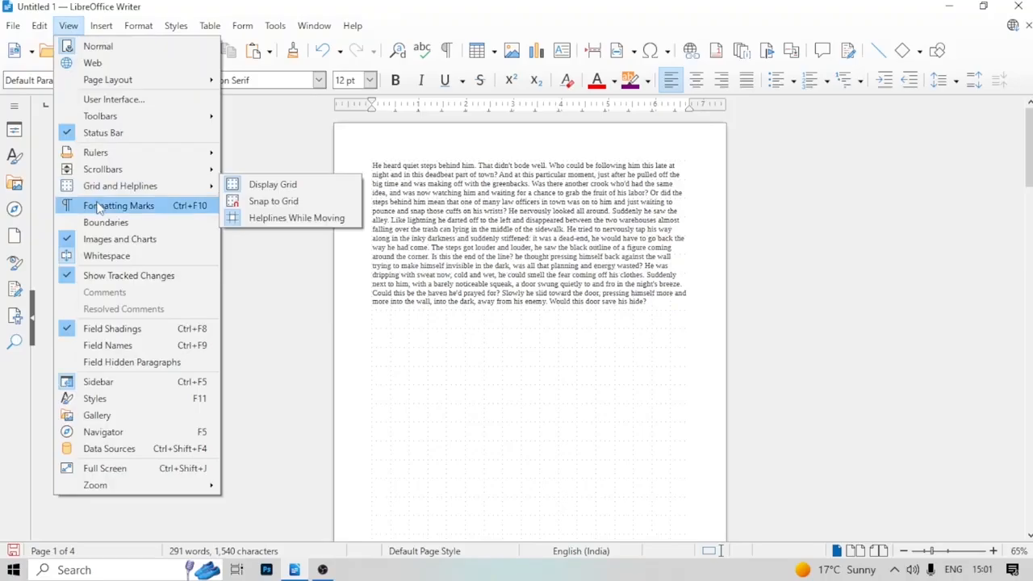
mouse_move(98, 172)
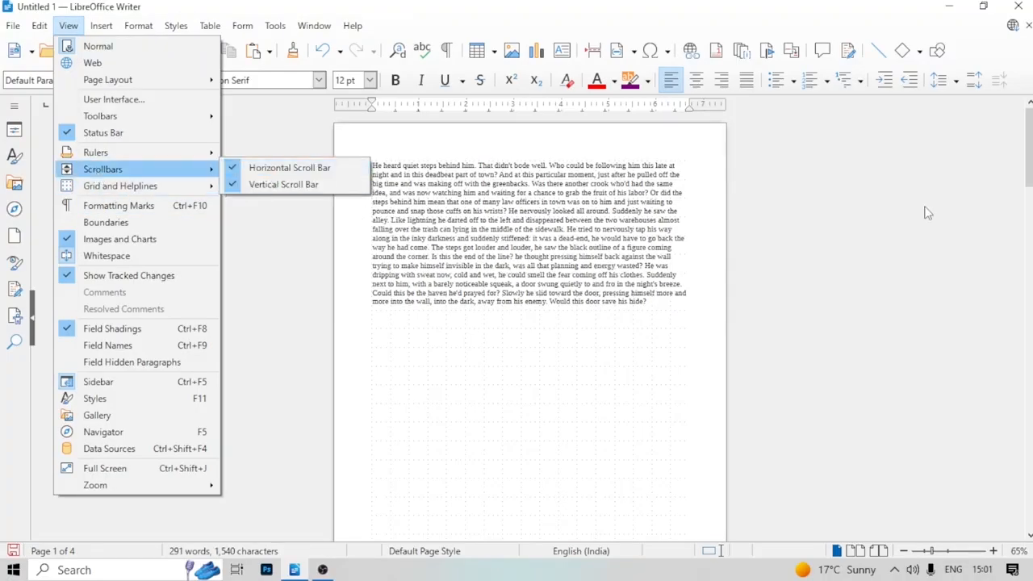
key(Escape)
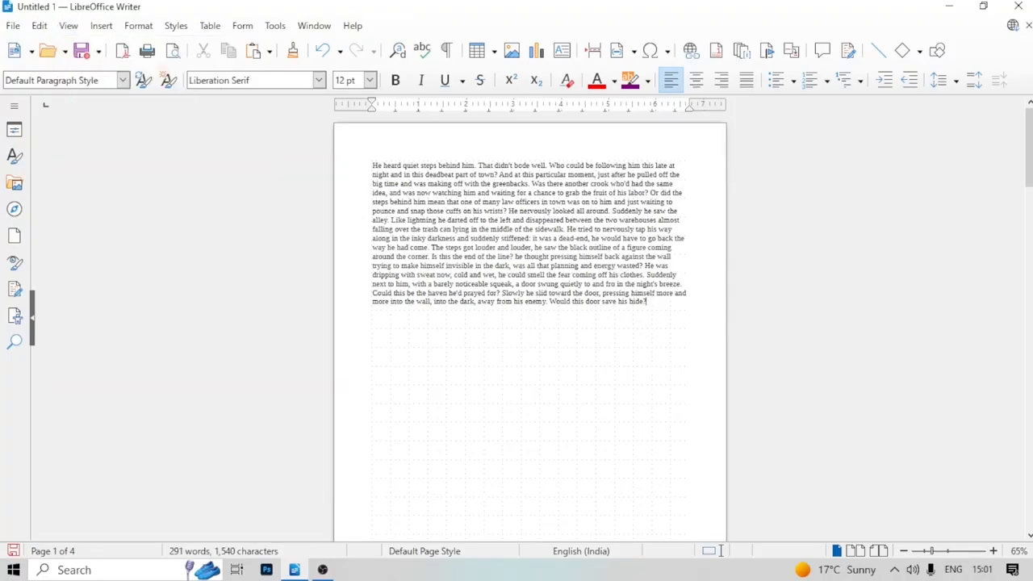
click(1029, 284)
click(1030, 284)
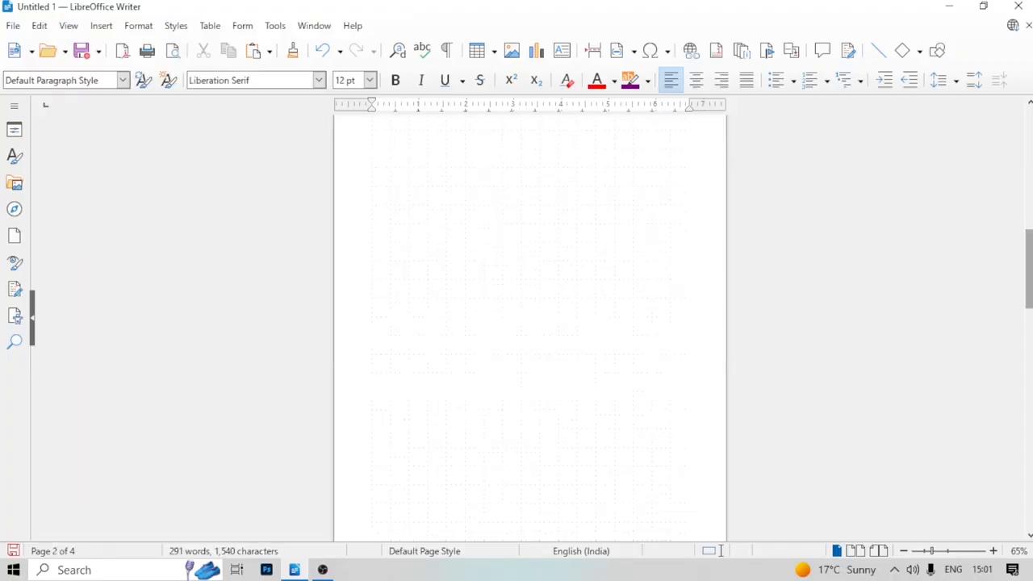
drag(1029, 242, 1030, 120)
Hide the horizontal scroll bar and show it again
click(67, 25)
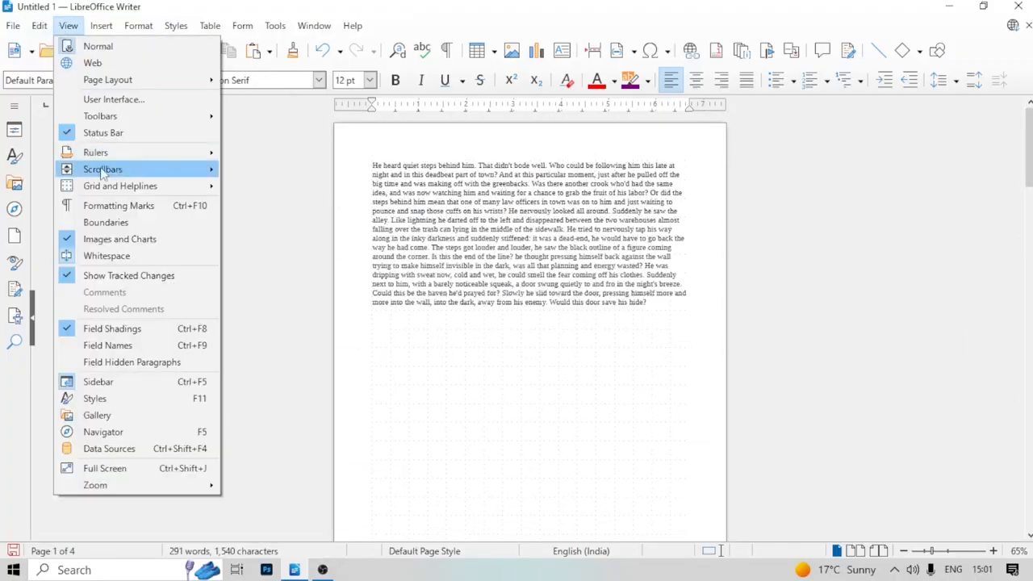
mouse_move(75, 173)
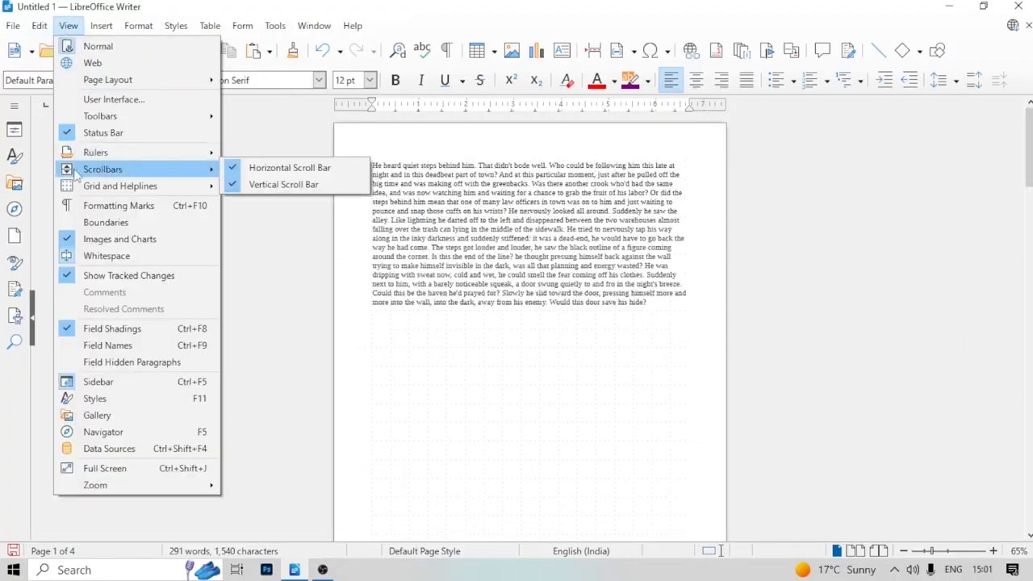
click(234, 171)
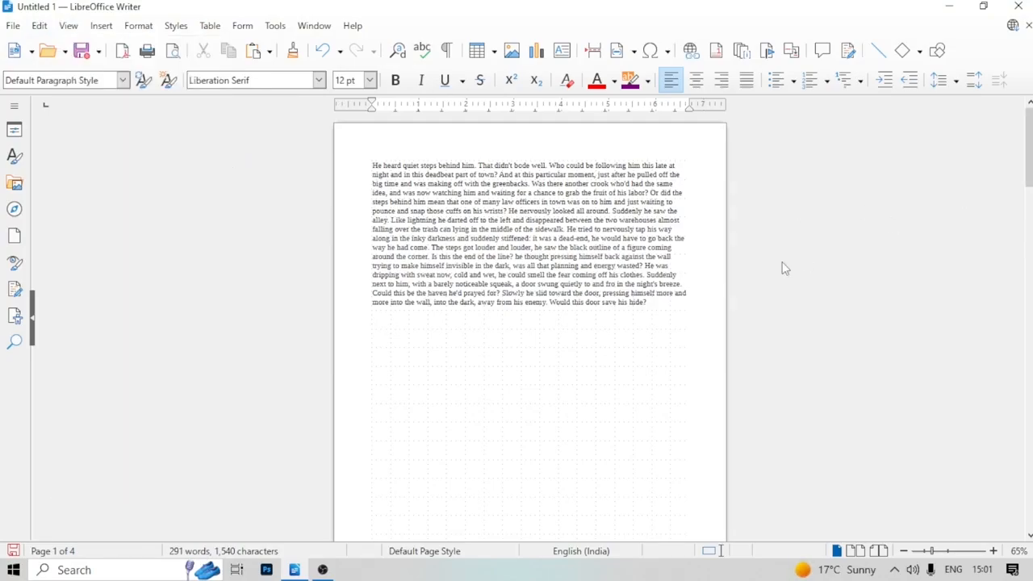
click(68, 25)
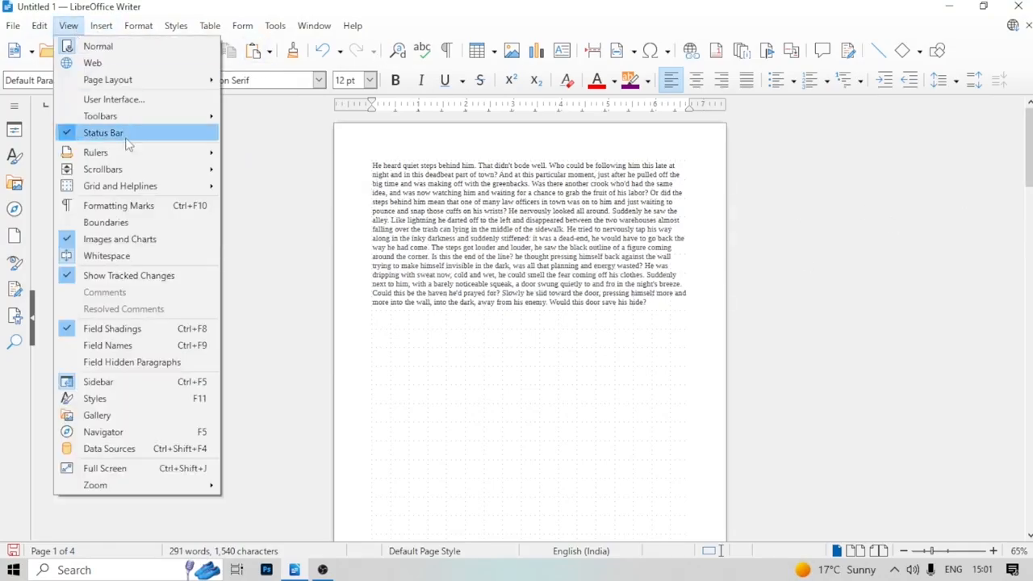
mouse_move(118, 152)
mouse_move(121, 169)
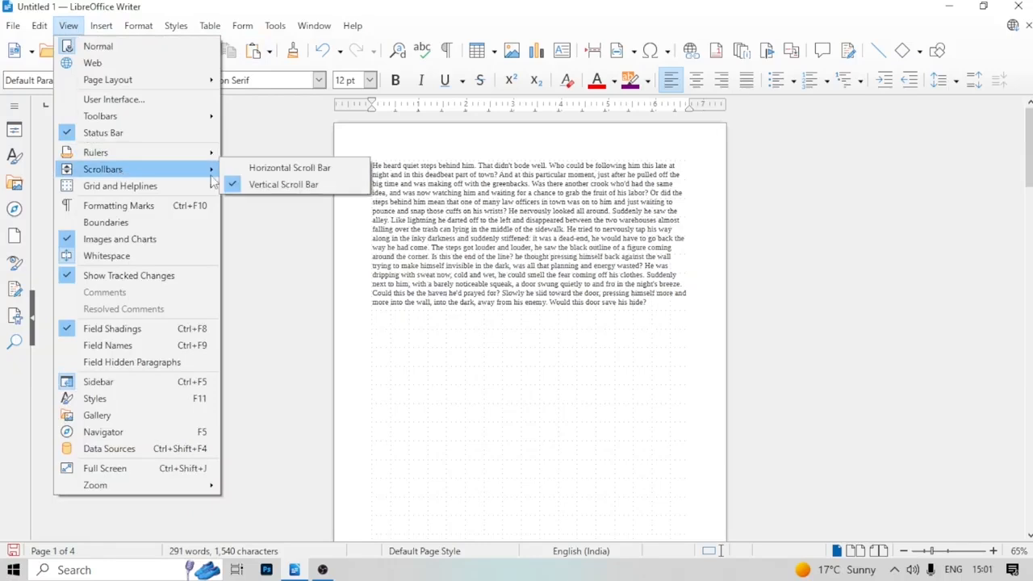
click(258, 170)
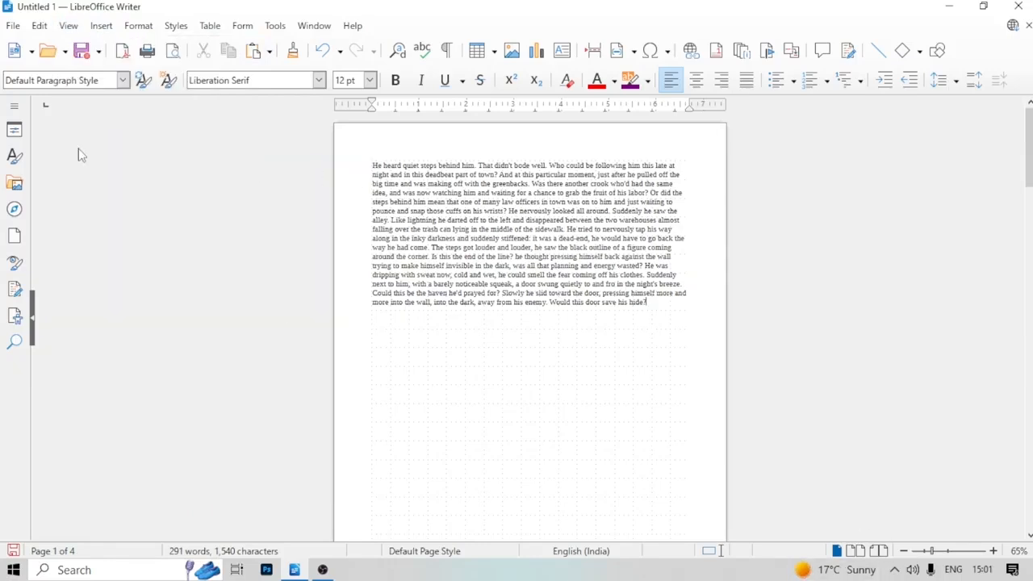
Hide the vertical scroll bar, show it again, and use it to move down to pages 3 and 4
click(68, 25)
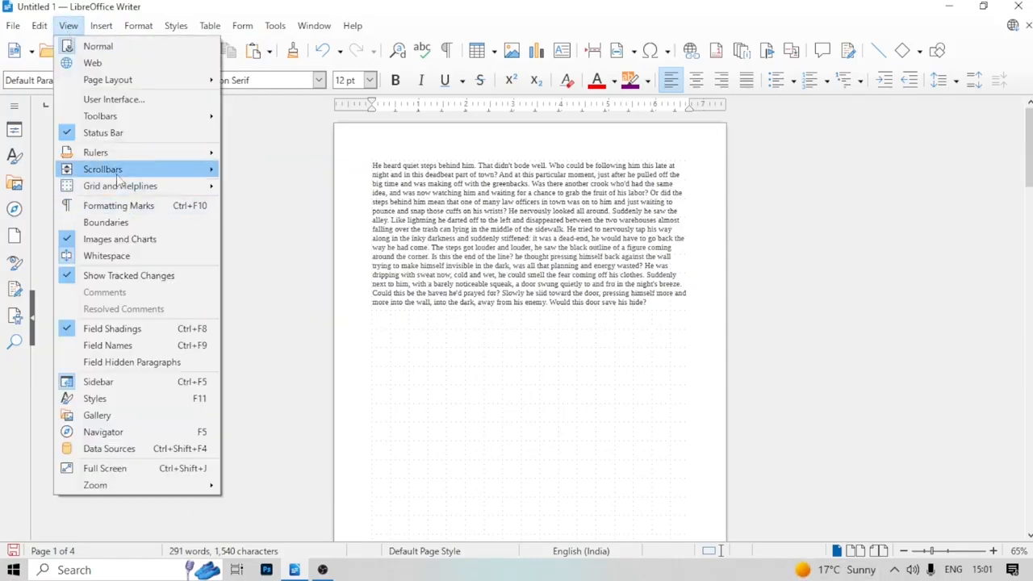
mouse_move(162, 170)
click(234, 184)
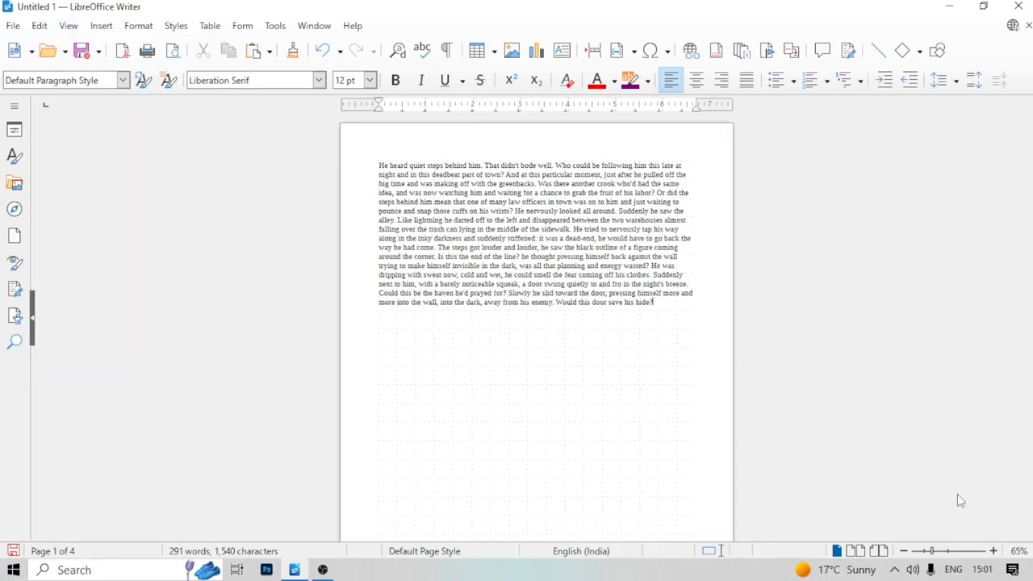
click(67, 25)
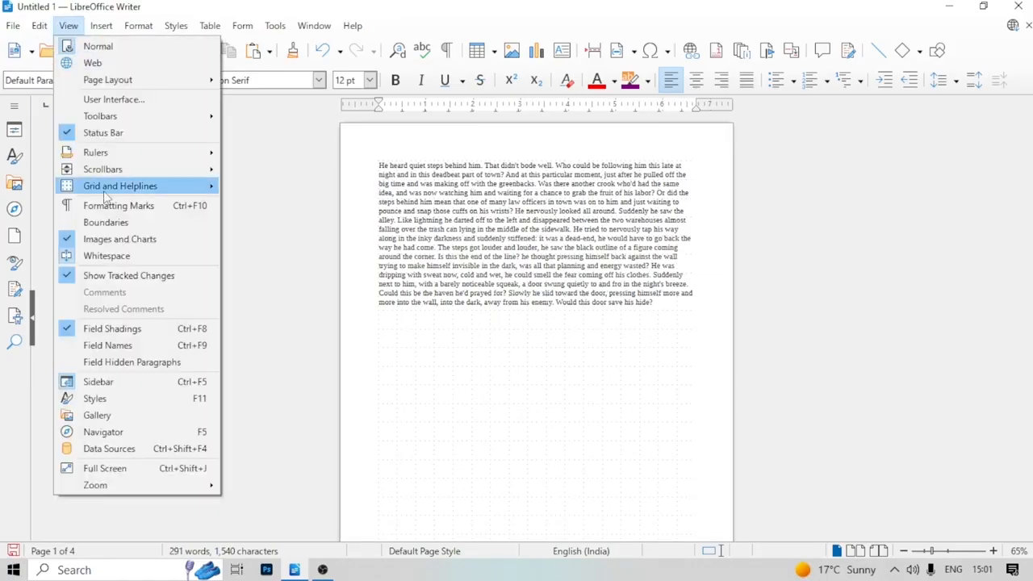
mouse_move(89, 169)
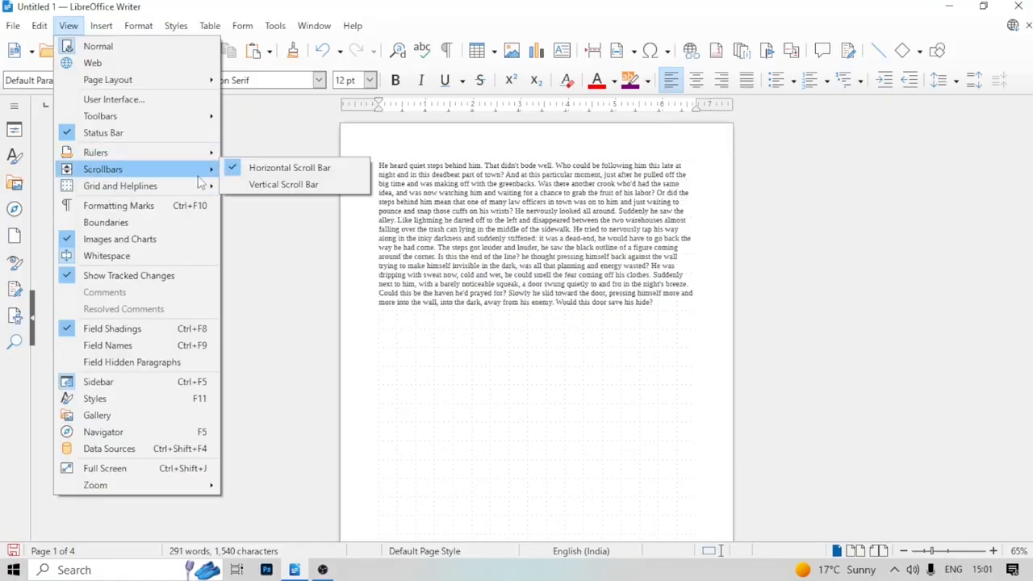
click(234, 184)
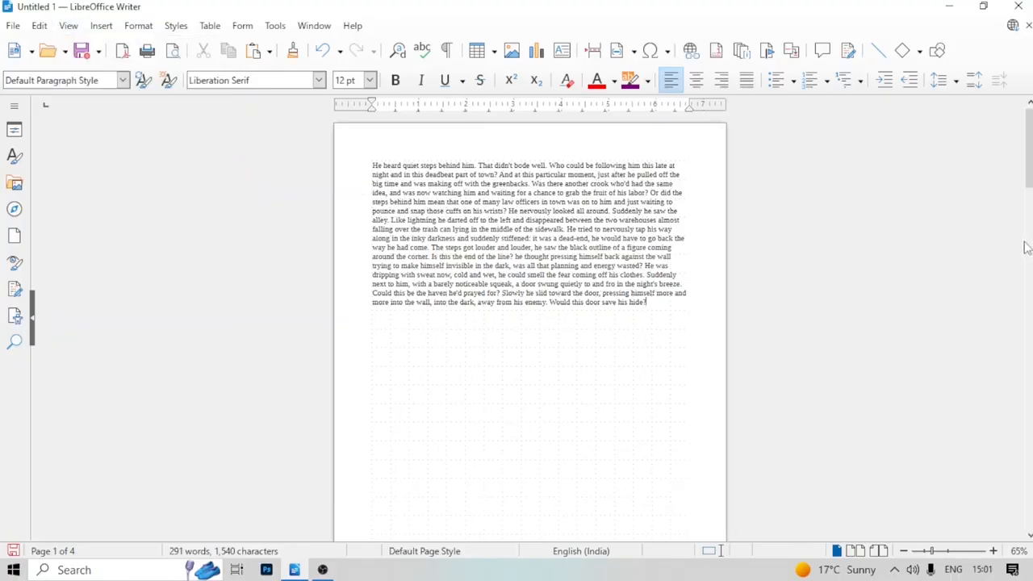
click(1030, 394)
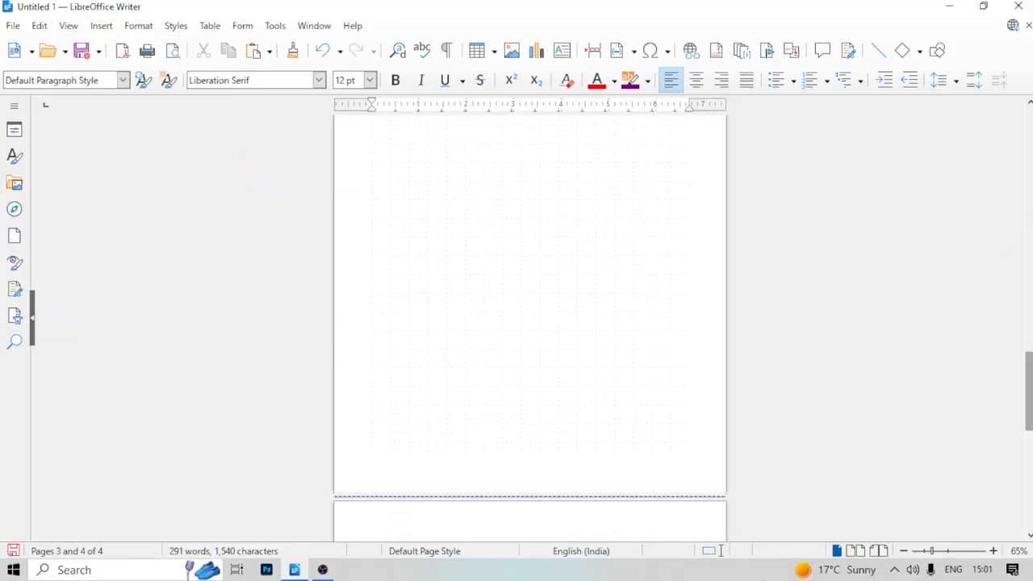
Hide the status bar and show it again
scroll(681, 525, down, 4)
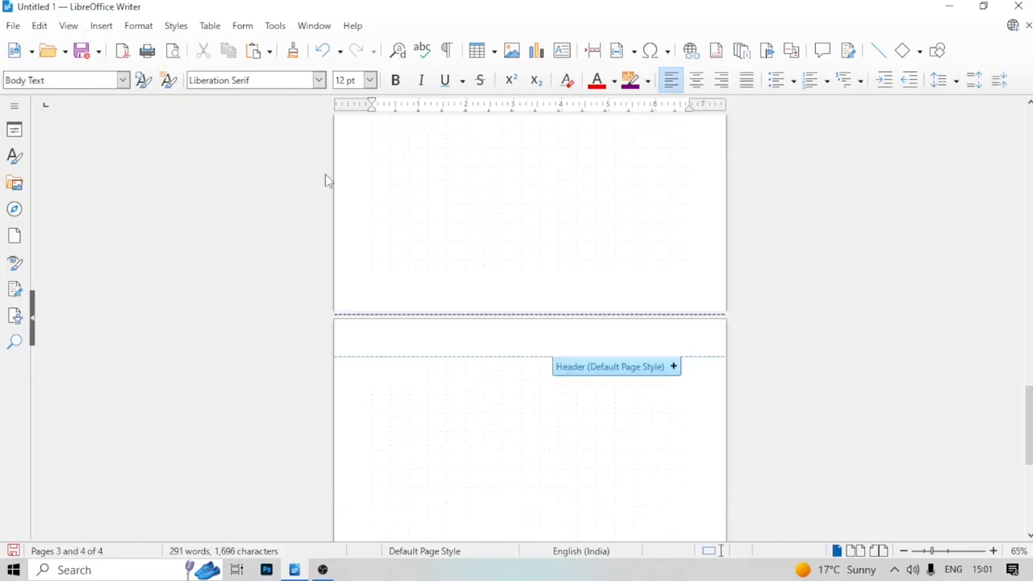
scroll(441, 205, up, 7)
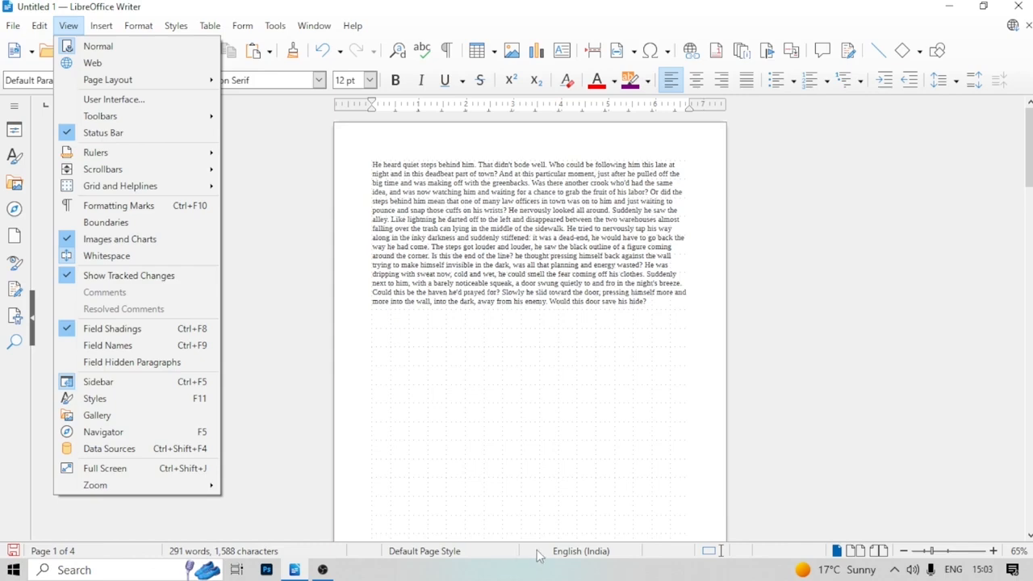
click(68, 134)
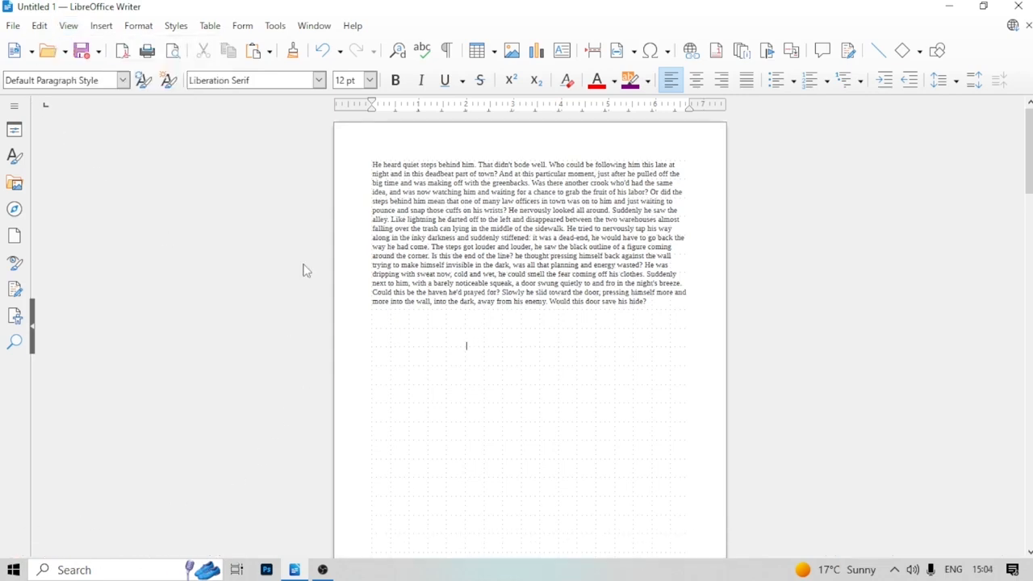
click(68, 27)
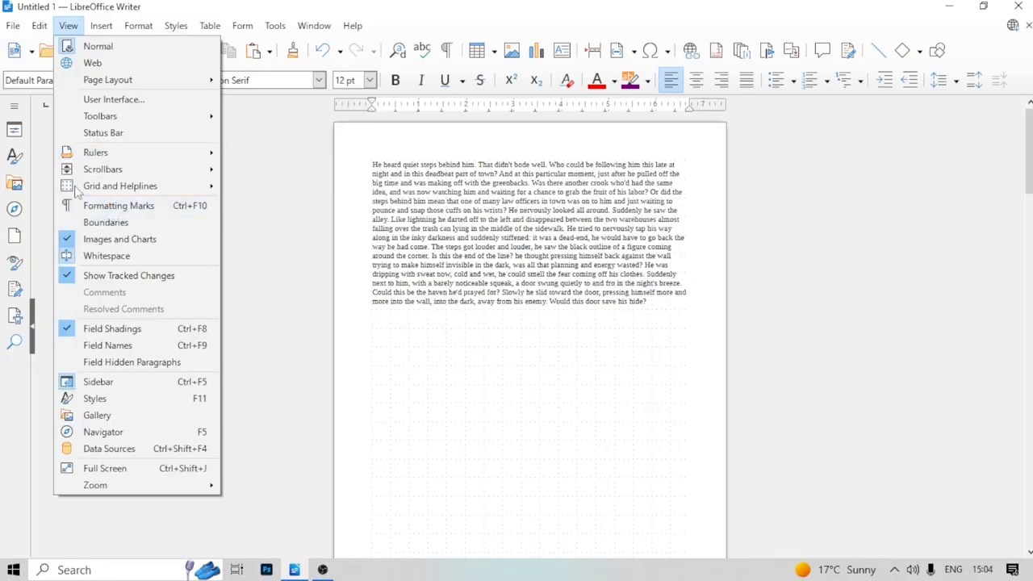
click(72, 138)
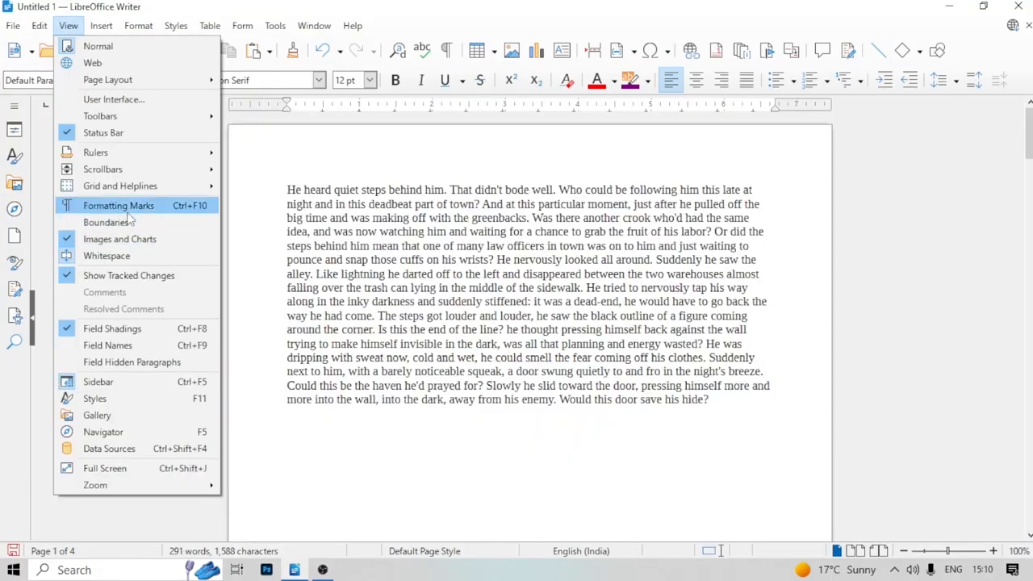
Turn on the text boundaries and check the corner marks from the start to the end of page 1
mouse_move(122, 193)
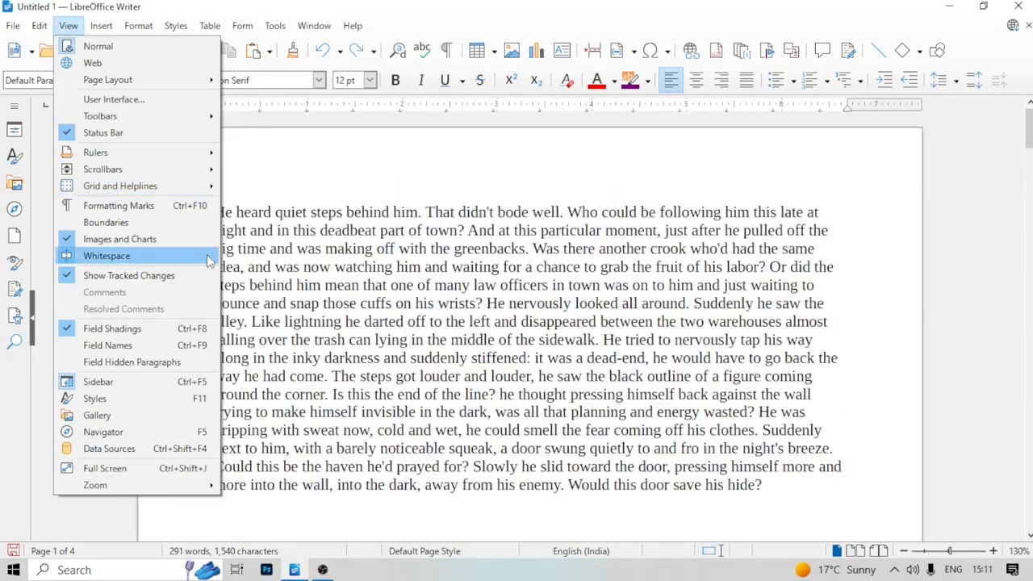
click(566, 359)
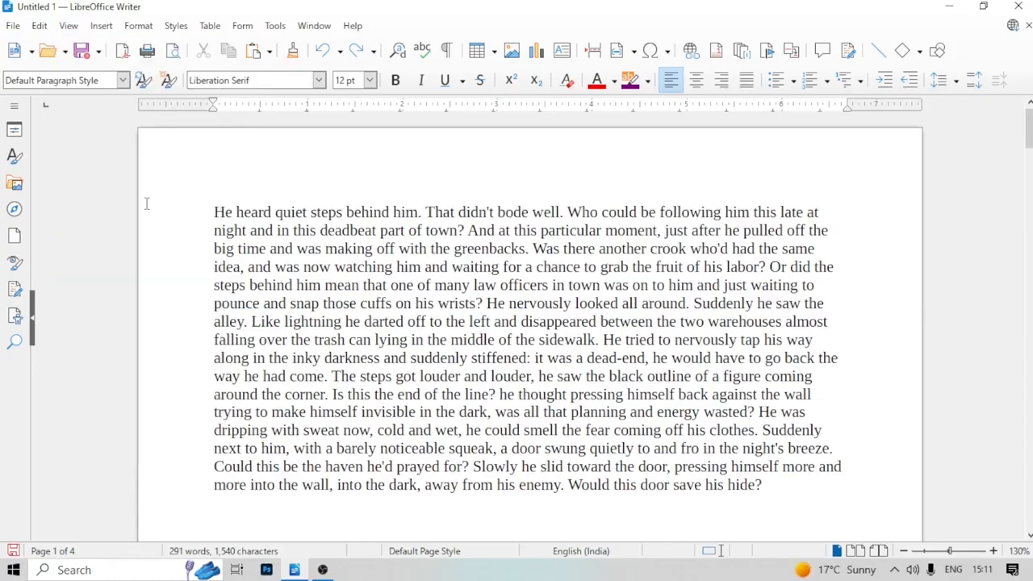
scroll(844, 267, down, 10)
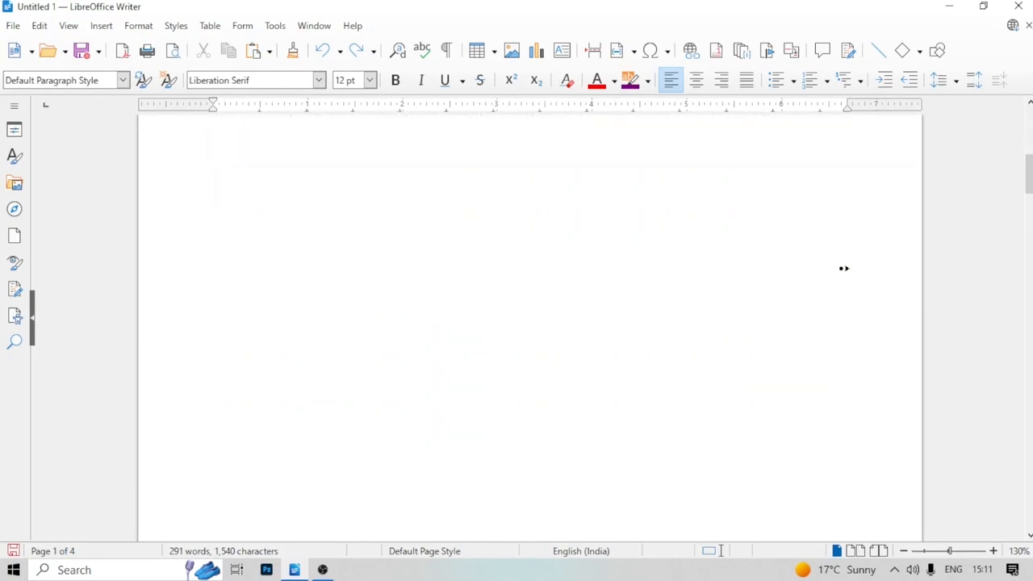
scroll(851, 286, up, 10)
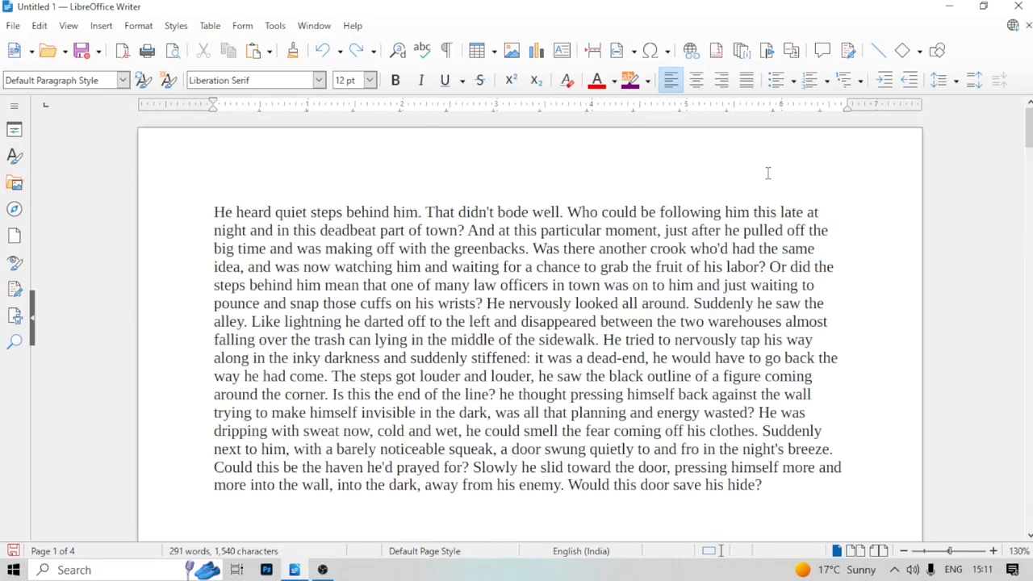
click(68, 25)
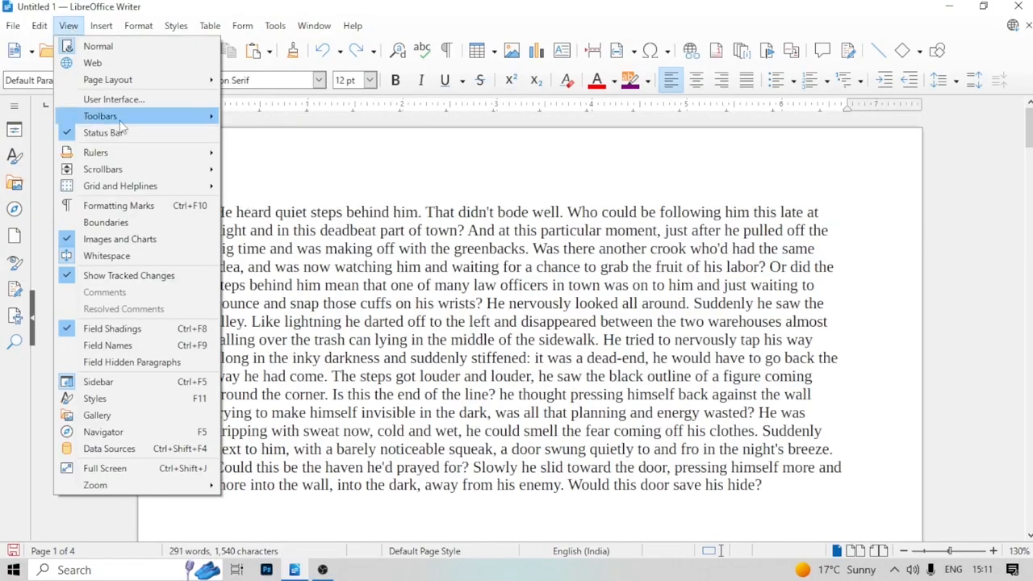
click(103, 225)
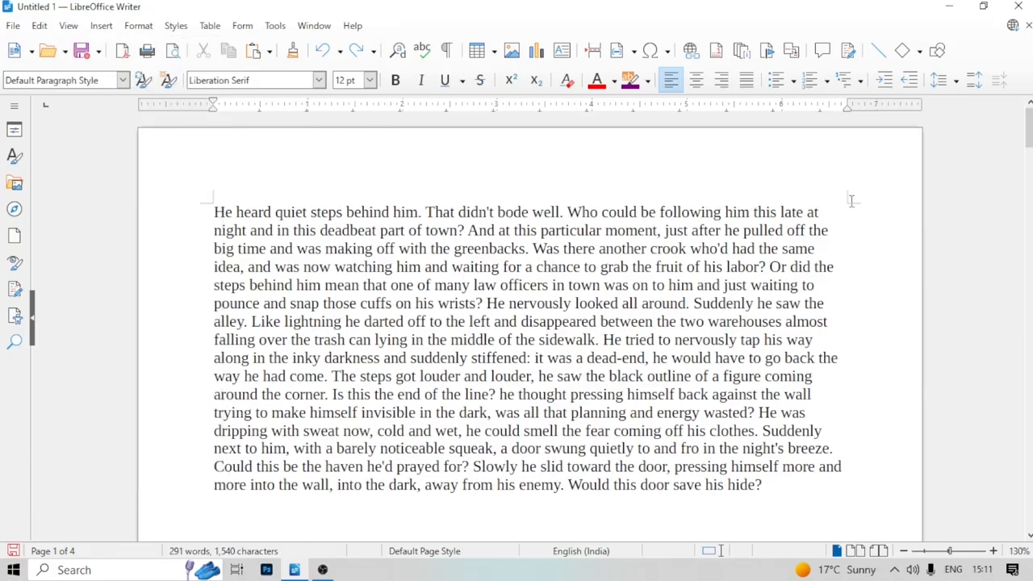
scroll(859, 210, down, 10)
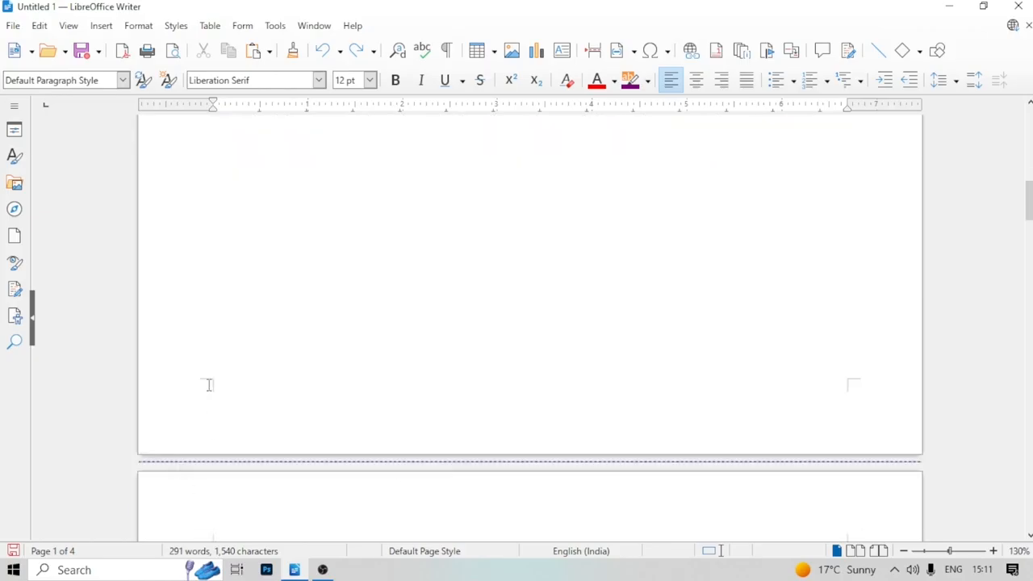
scroll(611, 388, up, 10)
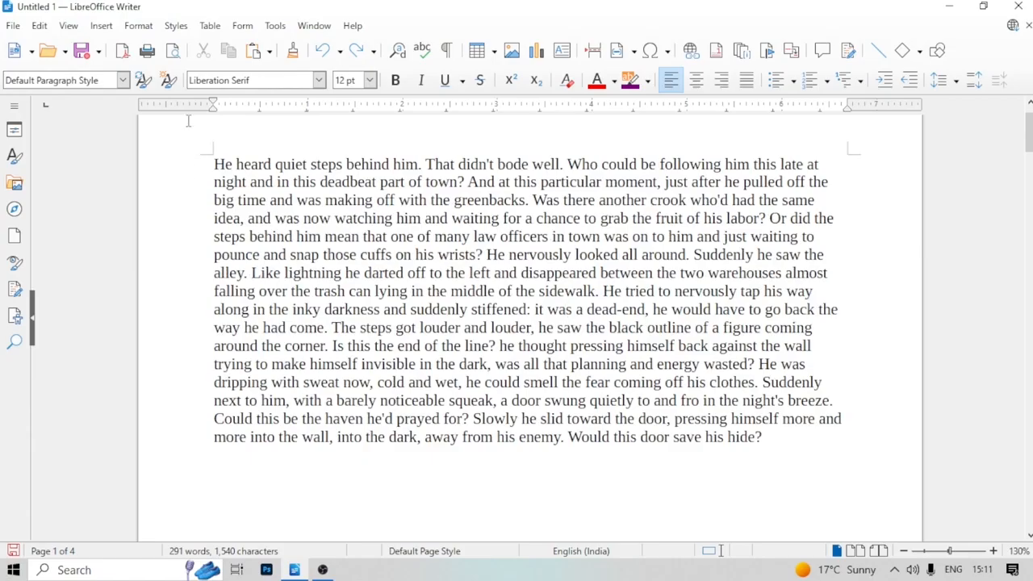
Hide the text boundaries and turn them back on
click(69, 27)
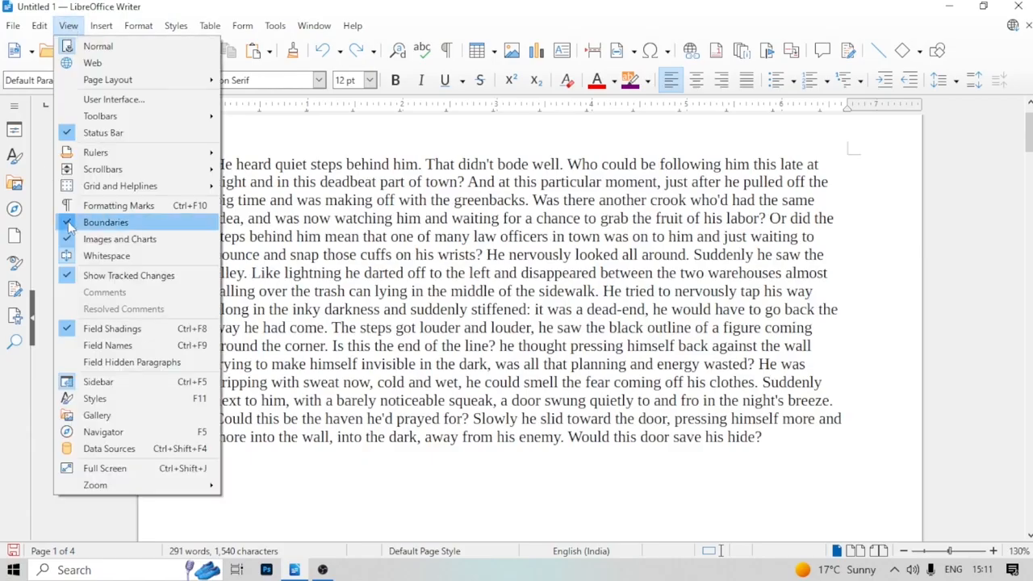
click(70, 224)
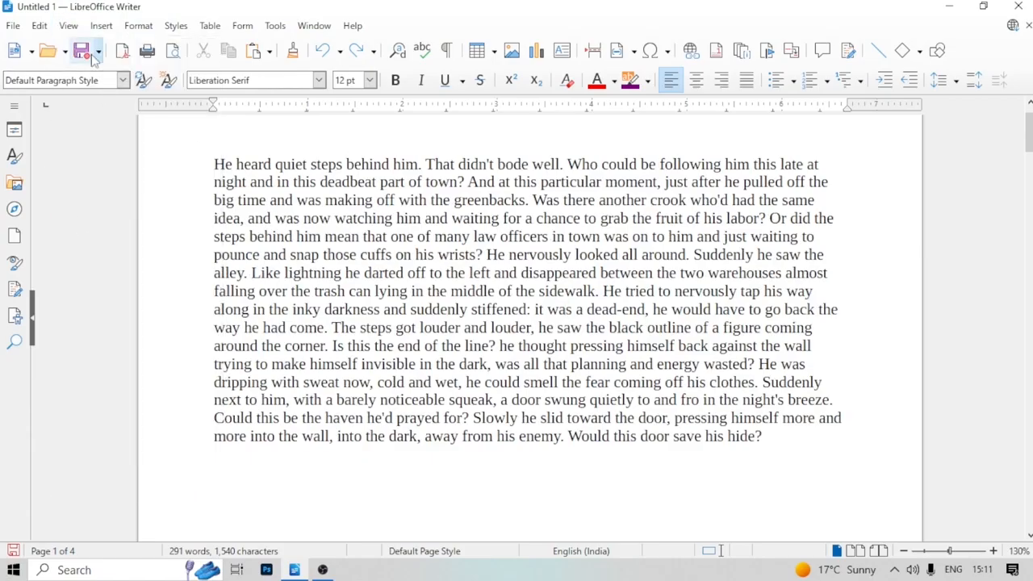
click(69, 26)
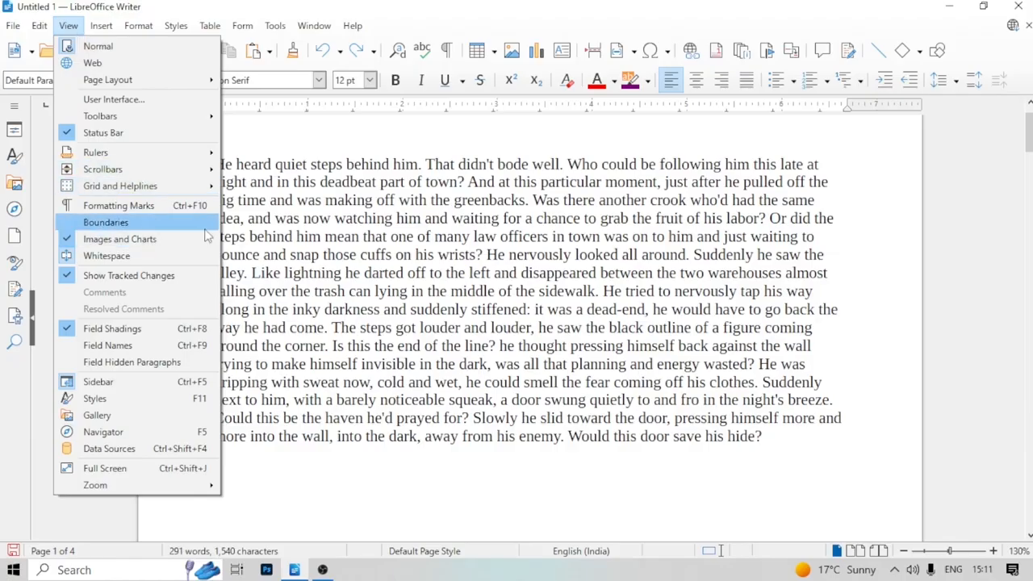
click(105, 229)
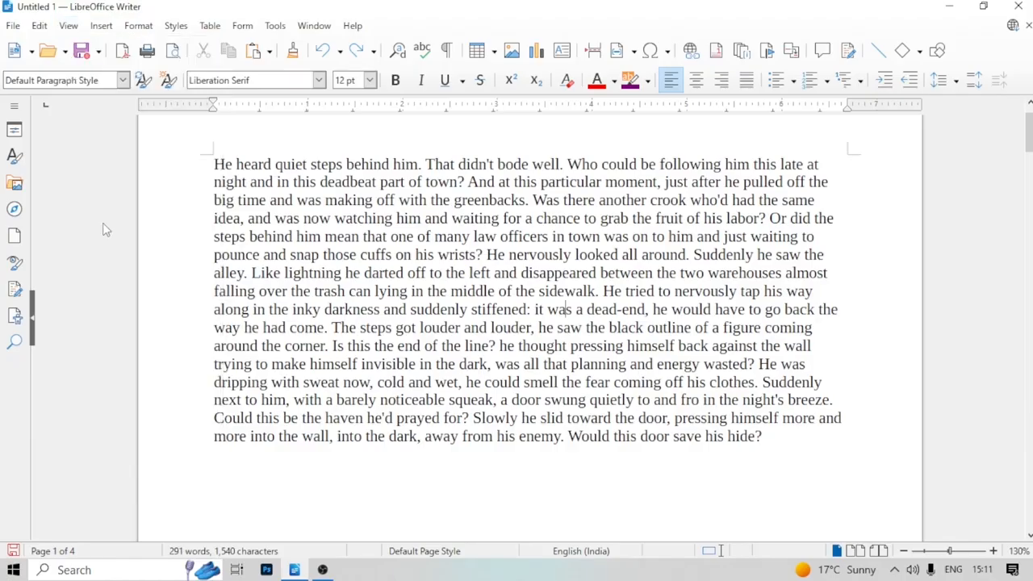
Insert the image 12.png from the Downloads folder below the paragraph on page 1
scroll(718, 403, down, 1)
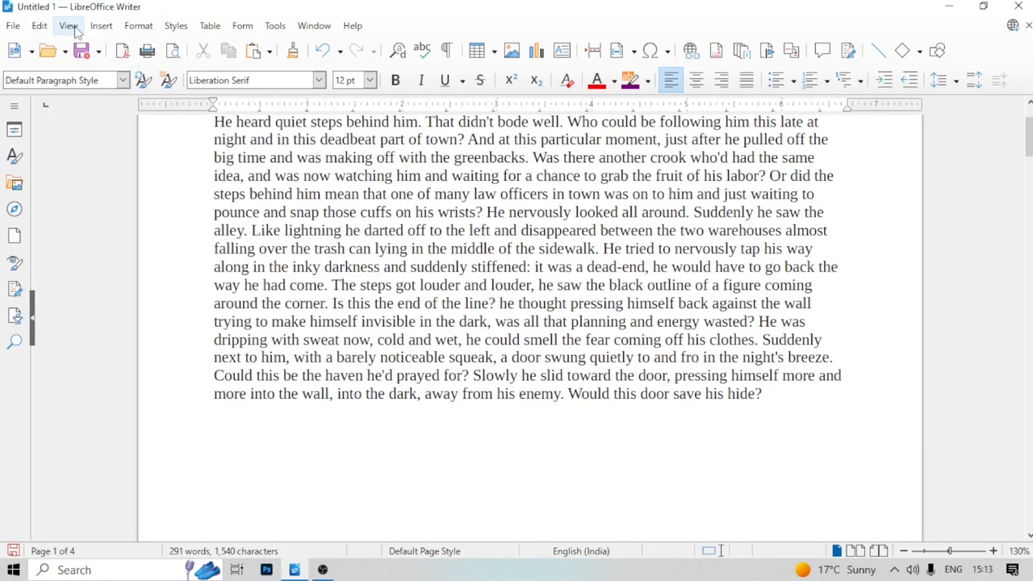
click(69, 25)
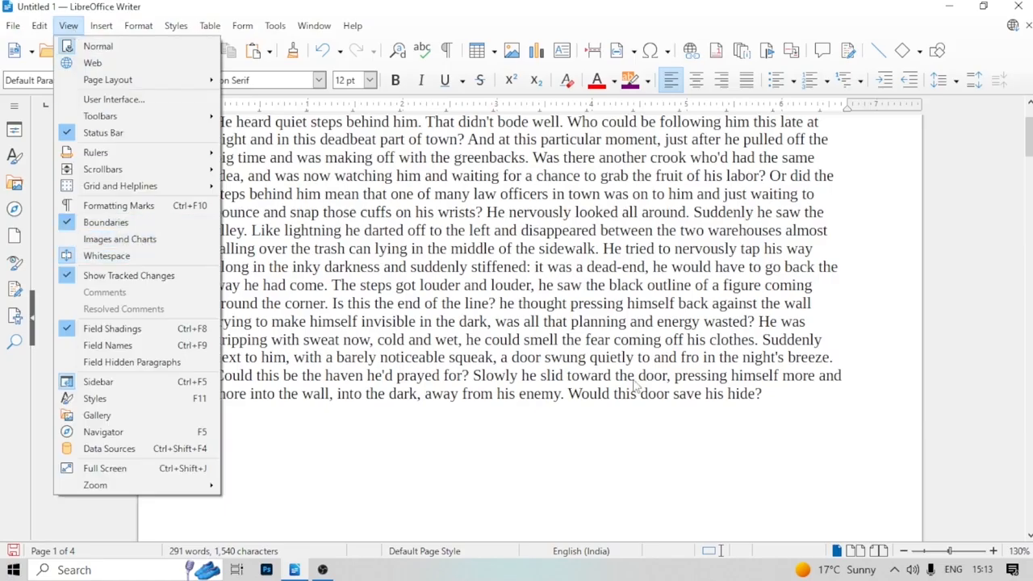
click(69, 25)
click(101, 25)
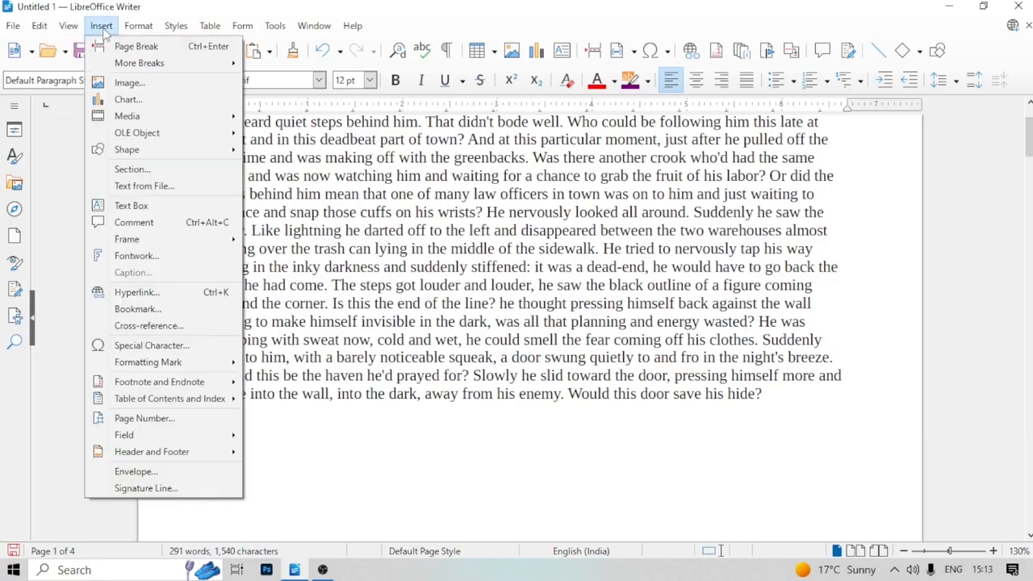
click(129, 83)
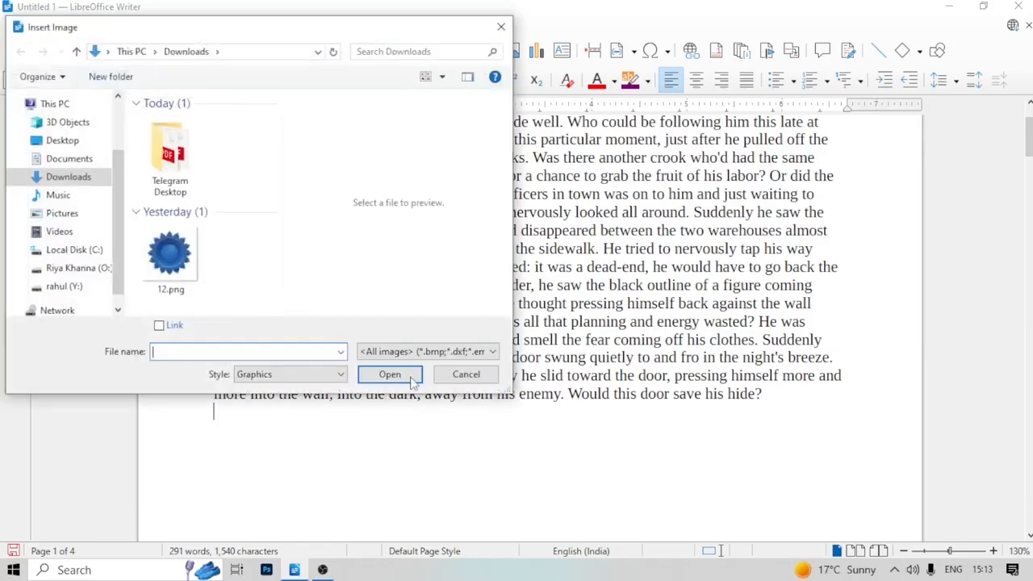
click(200, 260)
click(389, 374)
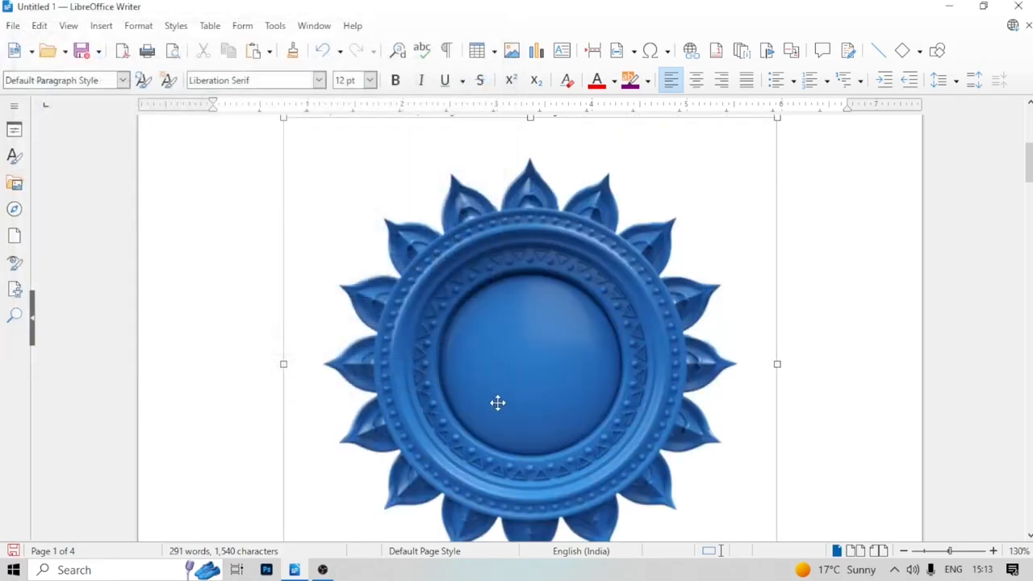
Insert a default column chart at the start of page 2 and leave chart editing
scroll(519, 434, down, 5)
click(489, 443)
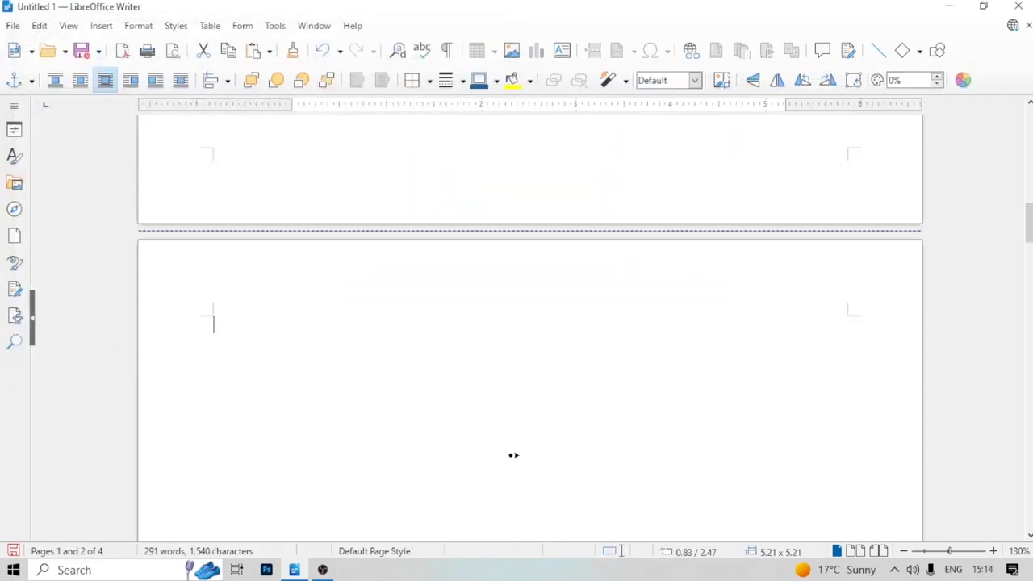
click(100, 27)
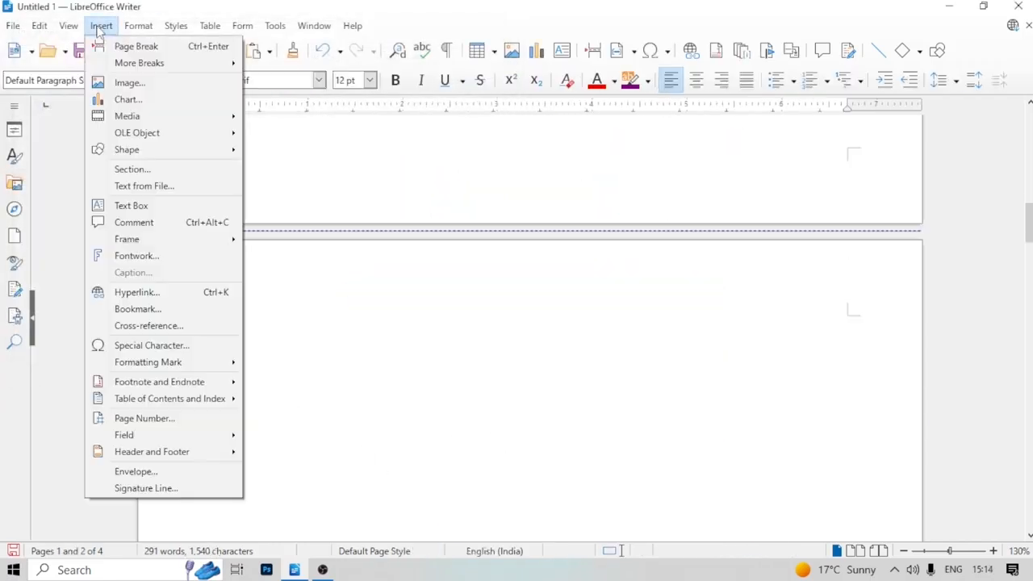
click(126, 99)
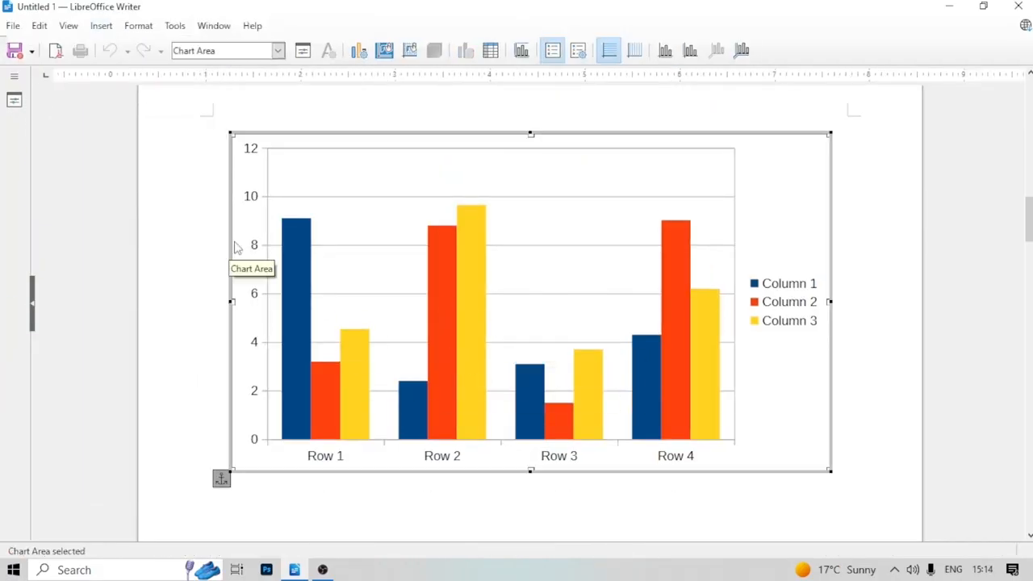
click(193, 216)
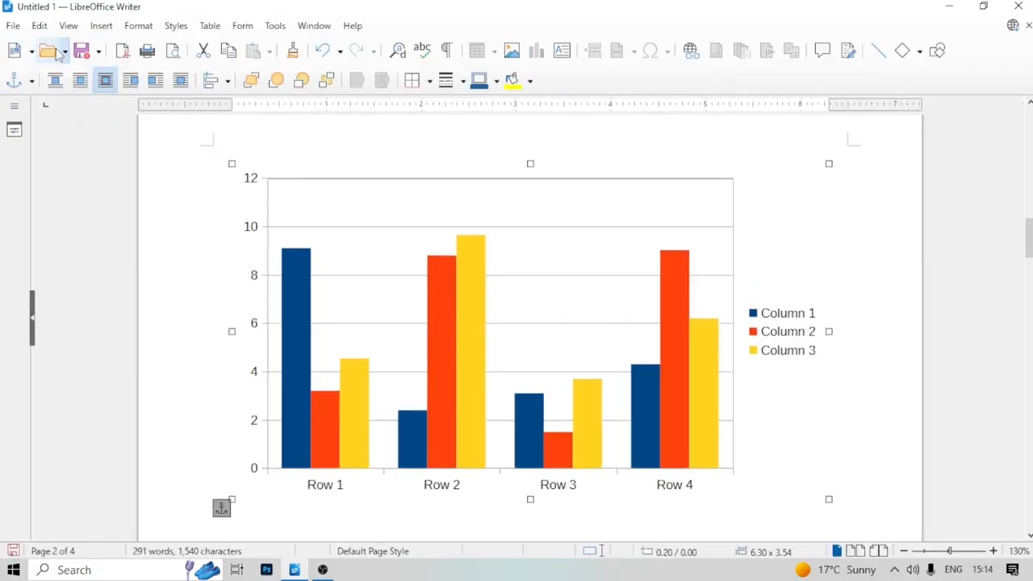
Hide images and charts, check the placeholders on pages 2 and 1, and show images and charts again
click(69, 26)
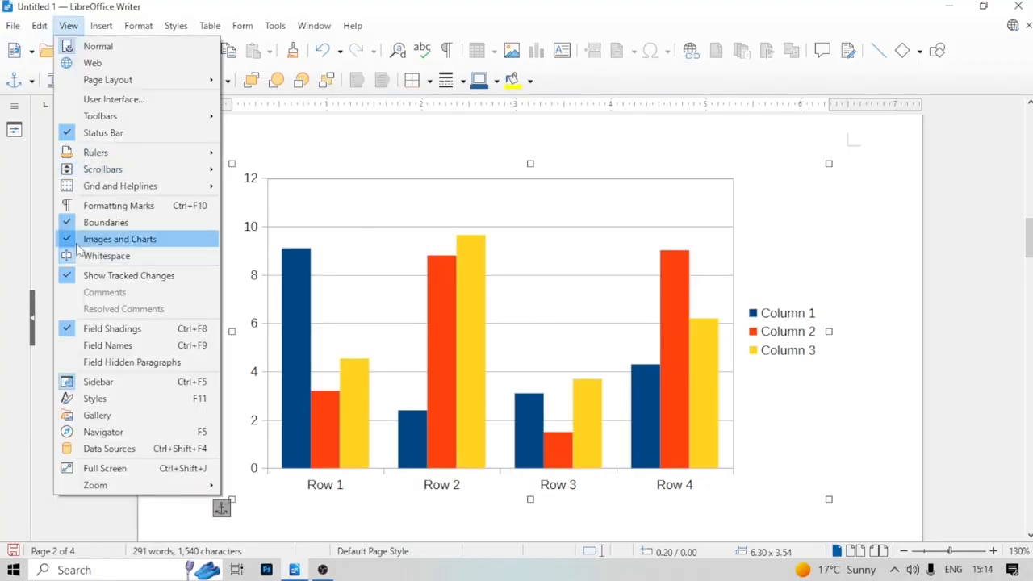
click(120, 238)
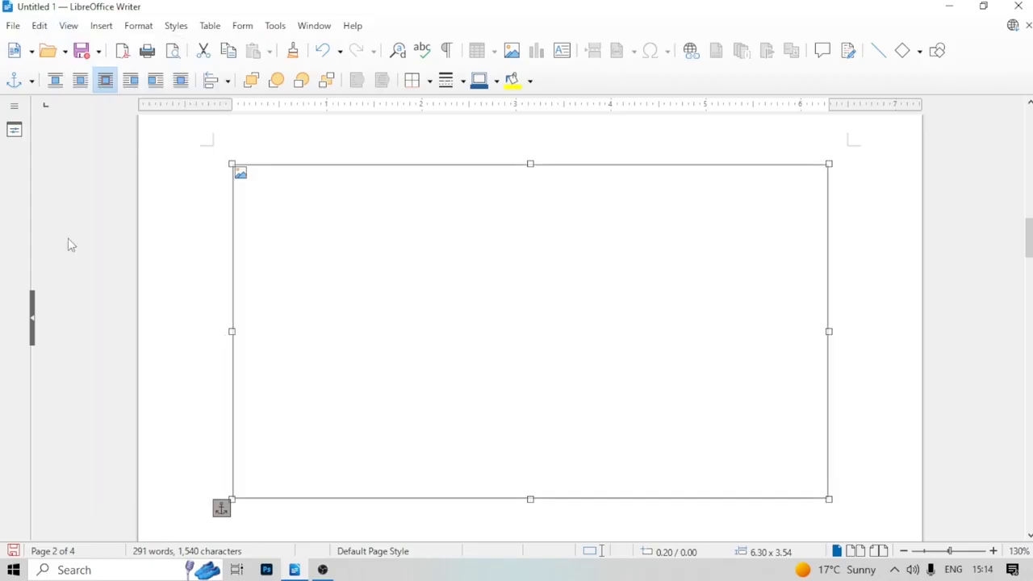
scroll(101, 242, up, 12)
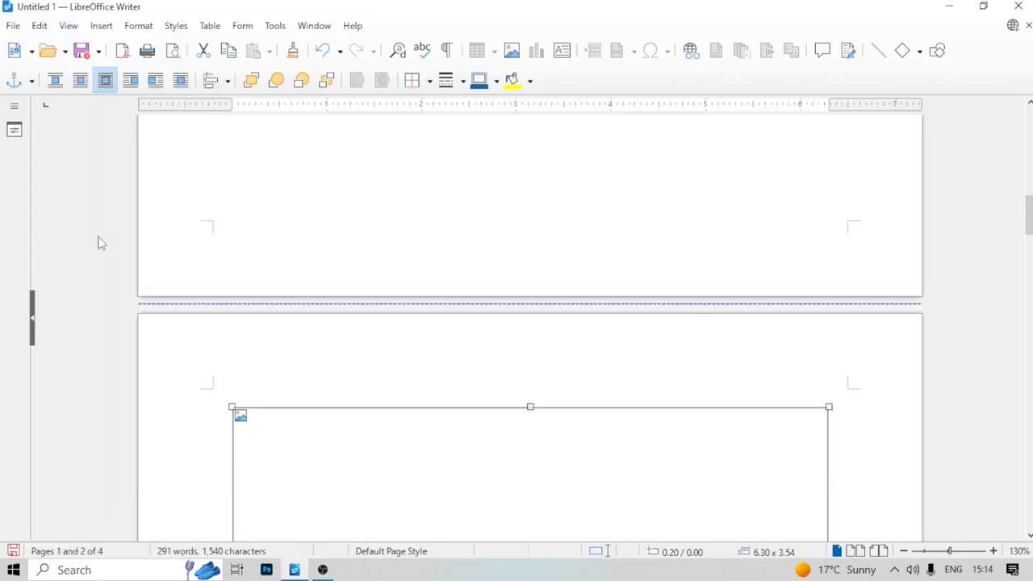
scroll(389, 281, up, 3)
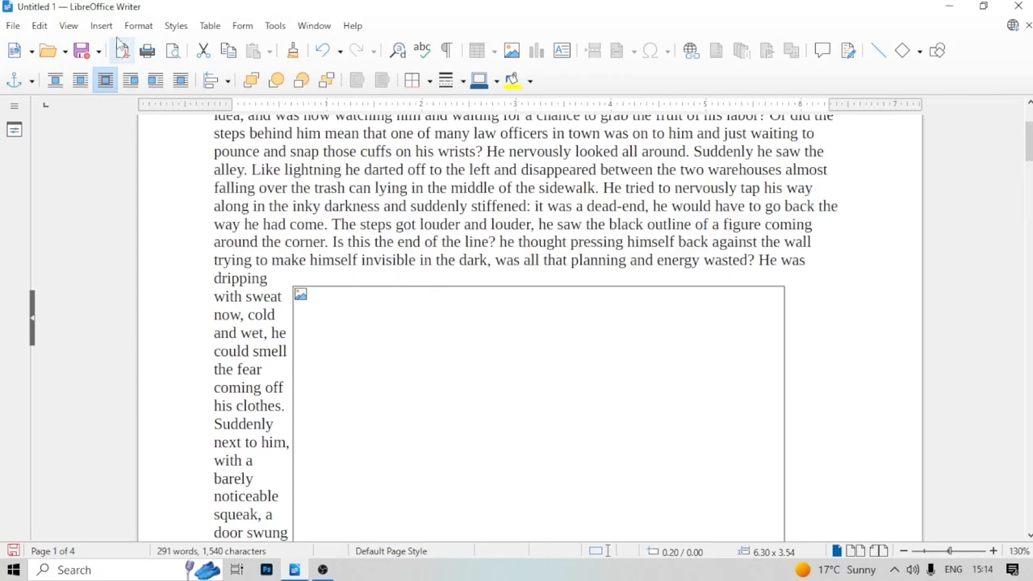
click(67, 25)
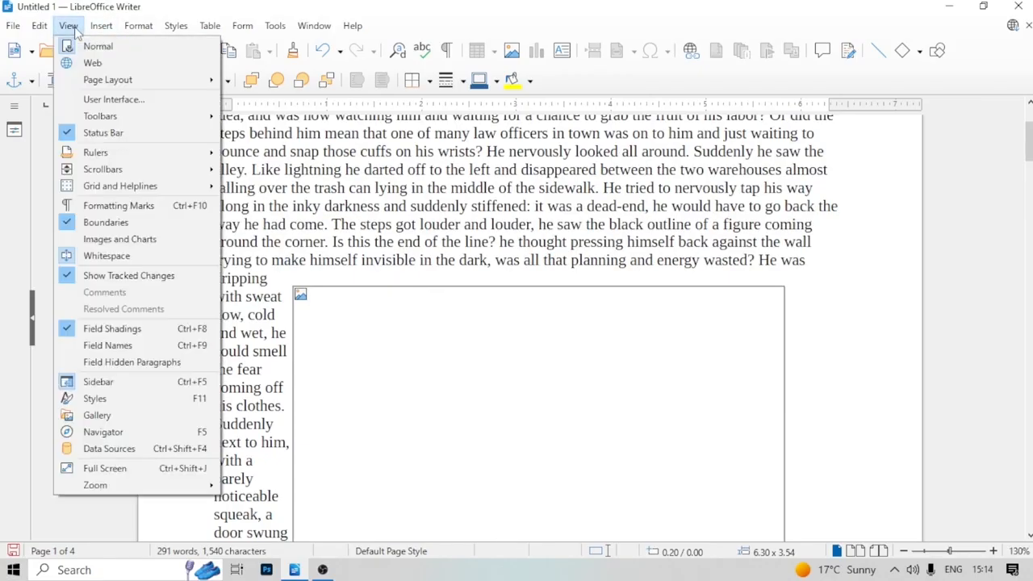
click(119, 238)
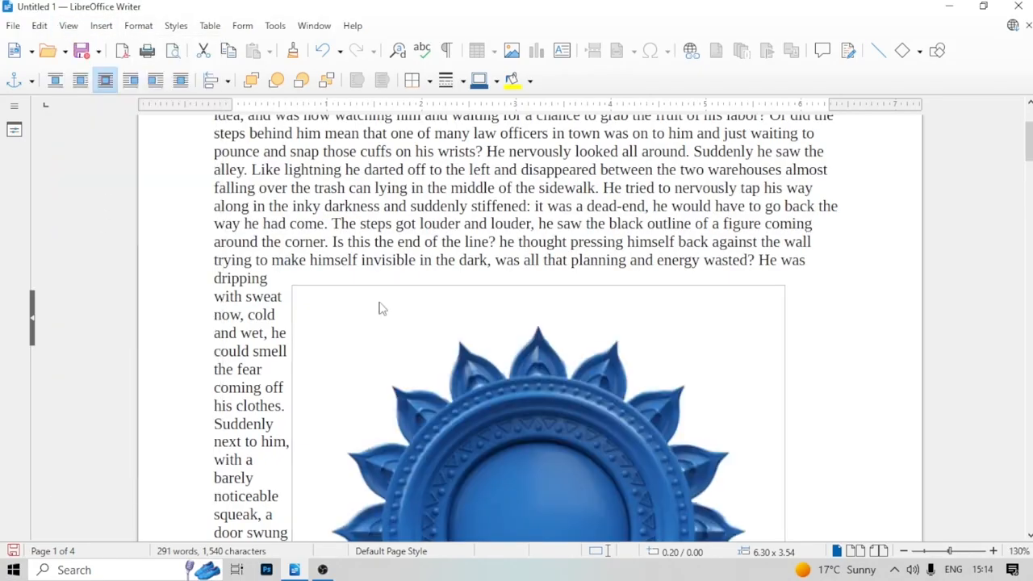
Delete the blue flower image from page 1 and the column chart from page 2
click(356, 289)
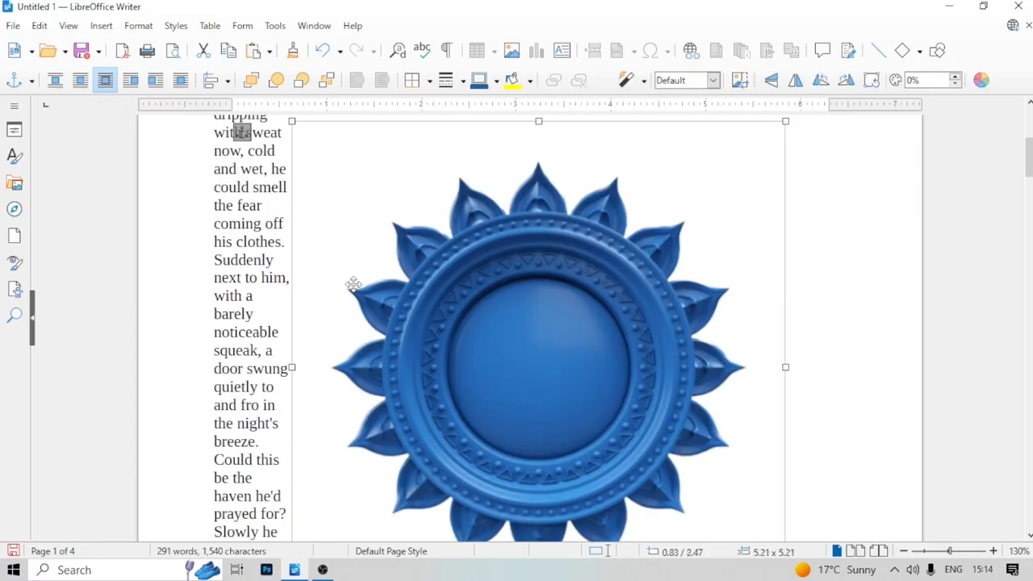
key(Delete)
scroll(355, 313, down, 10)
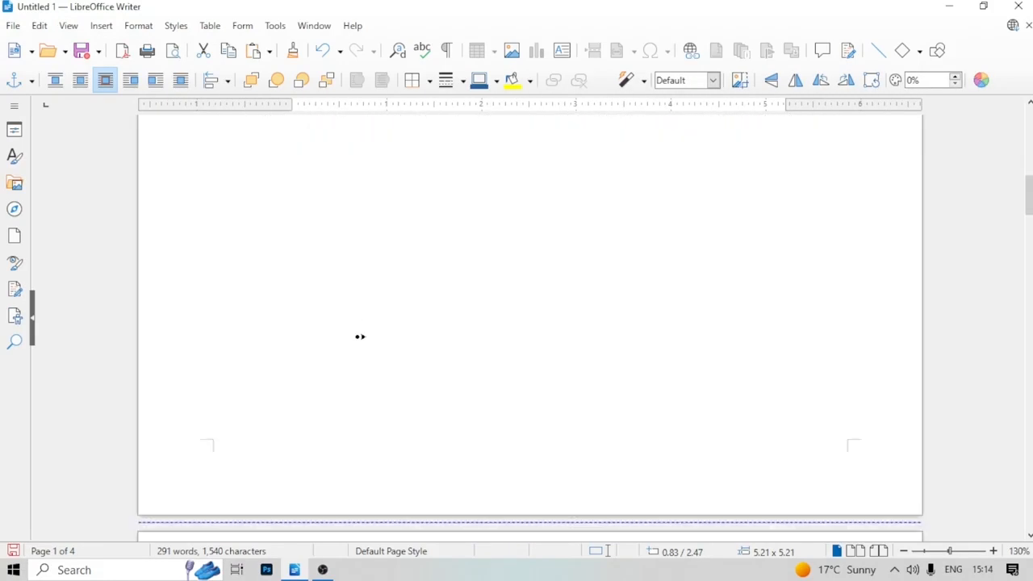
click(360, 346)
key(Delete)
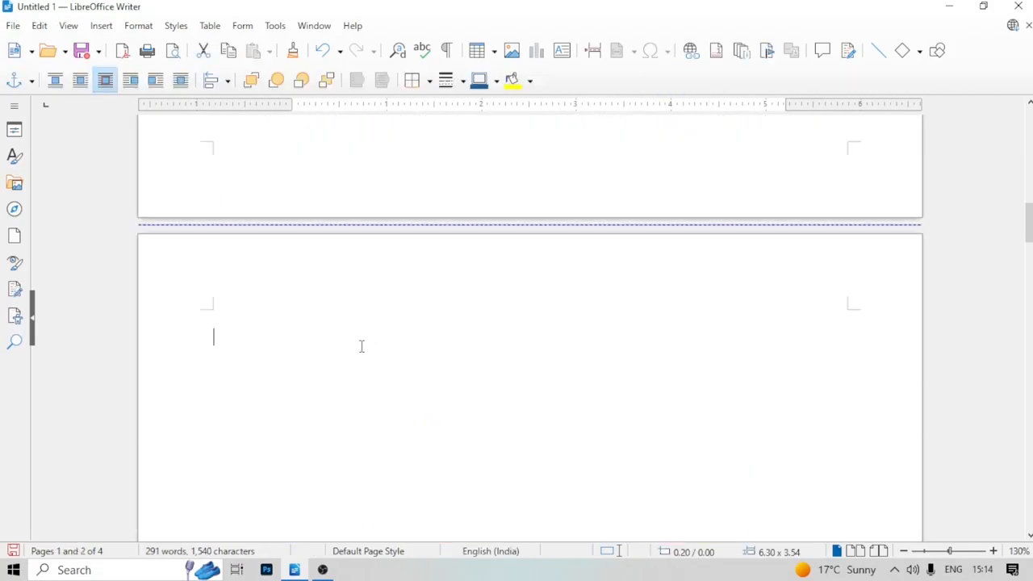
Show the formatting marks in the page 1 paragraph, examine them up close, and hide them again
scroll(408, 339, up, 5)
scroll(408, 336, up, 2)
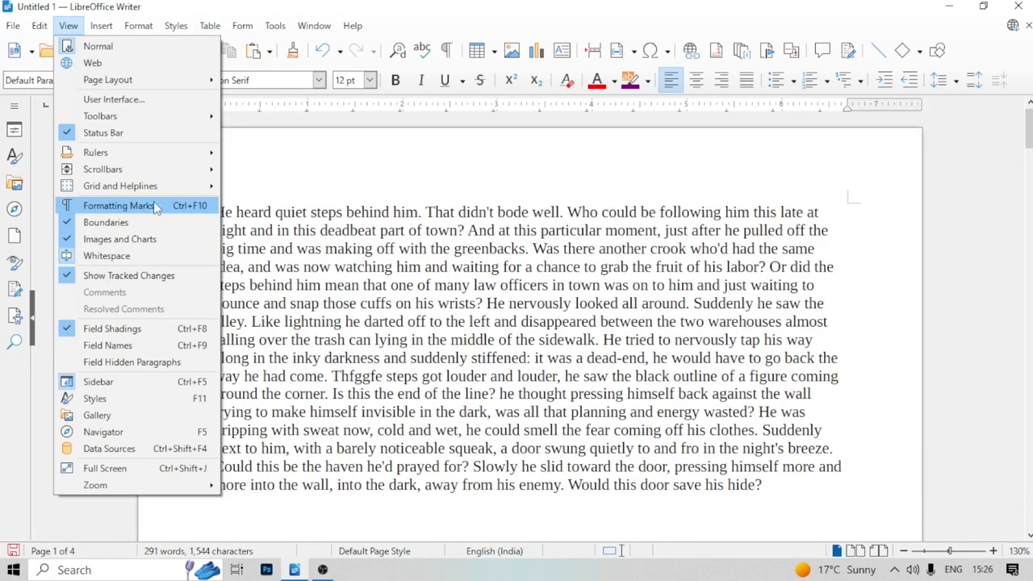
click(157, 204)
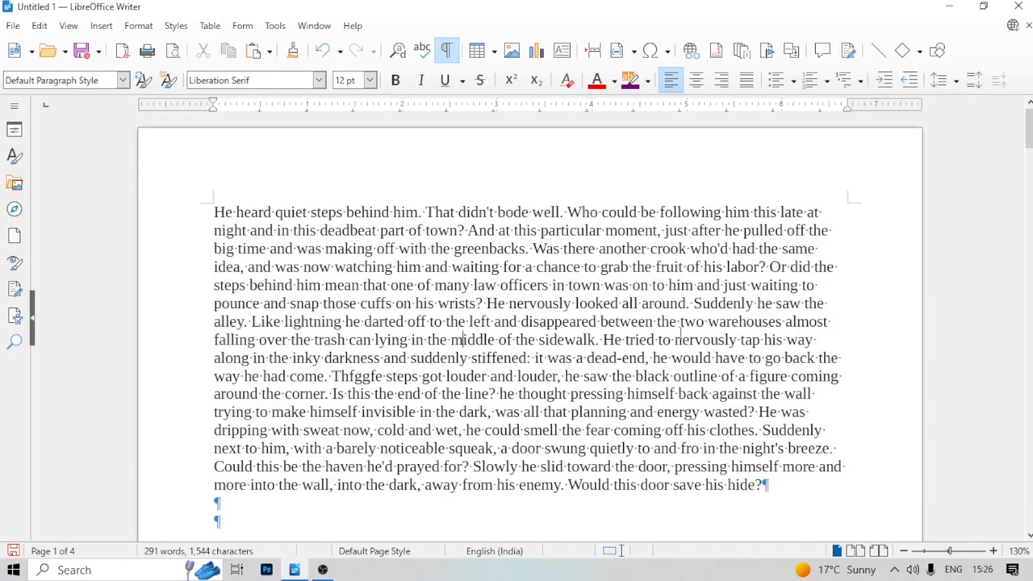
ctrl+scroll(600, 339, up, 4)
ctrl+scroll(600, 339, down, 4)
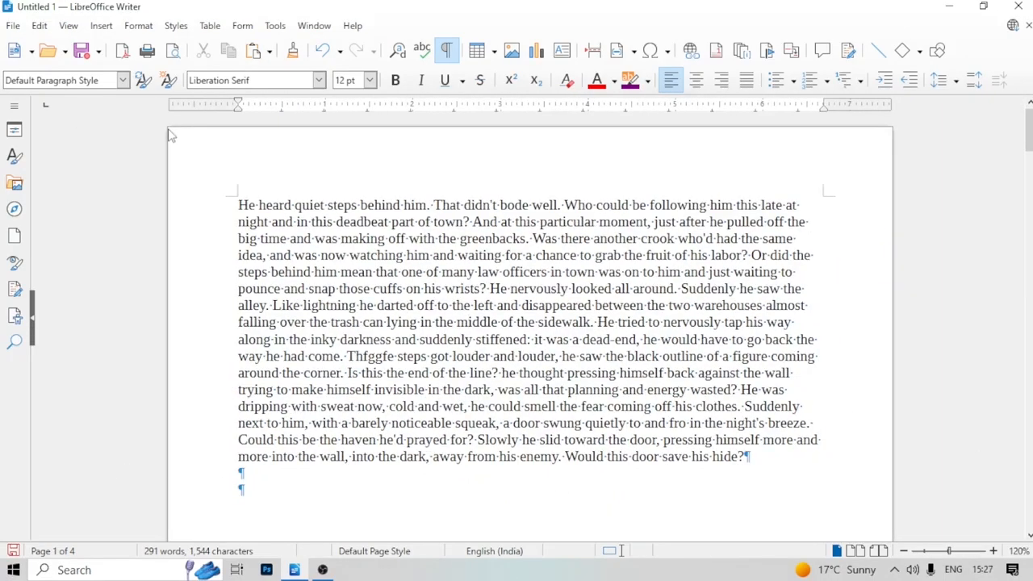
click(73, 25)
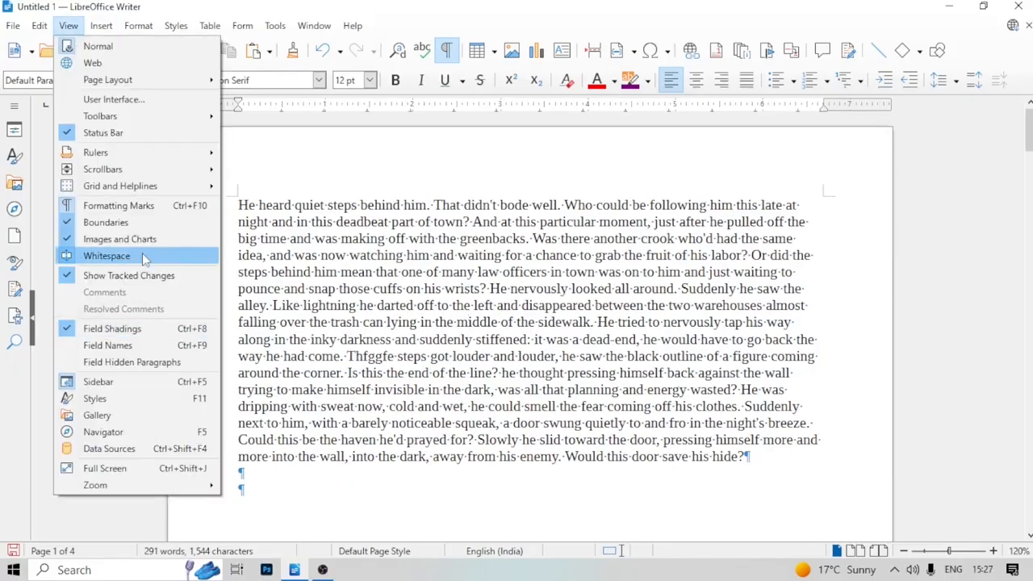
click(170, 207)
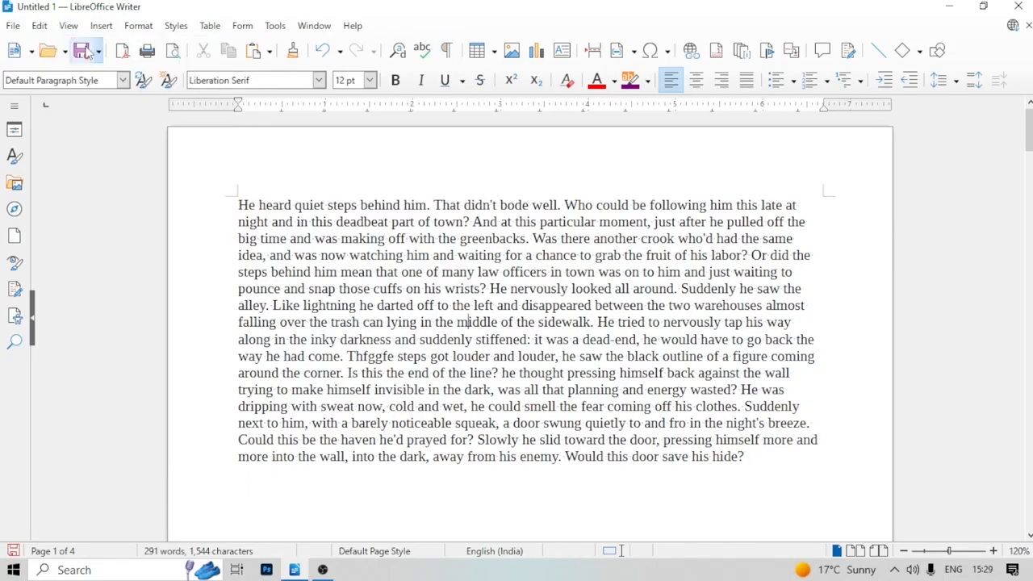
Hide the whitespace between the pages and restore it
click(69, 25)
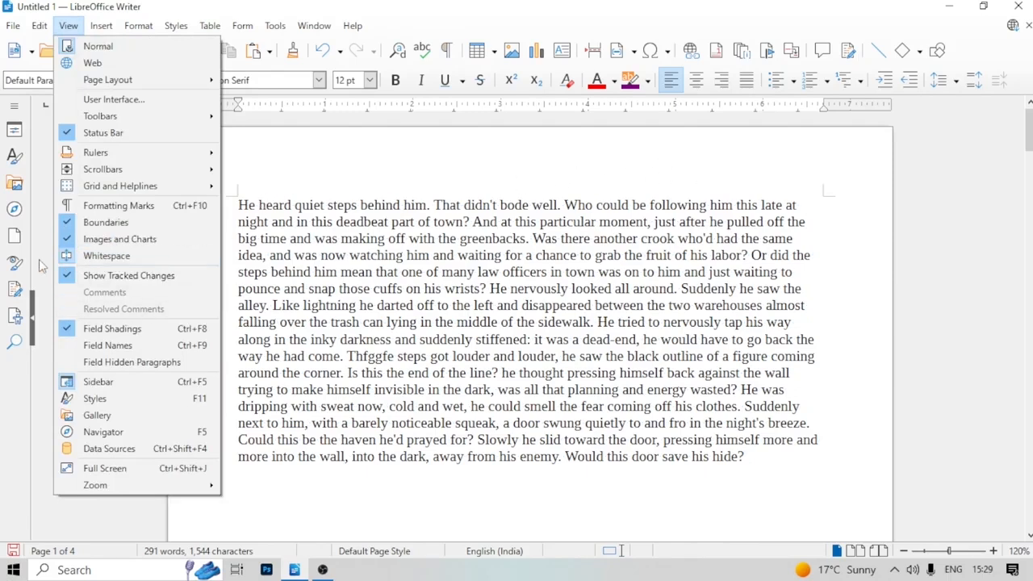
click(90, 257)
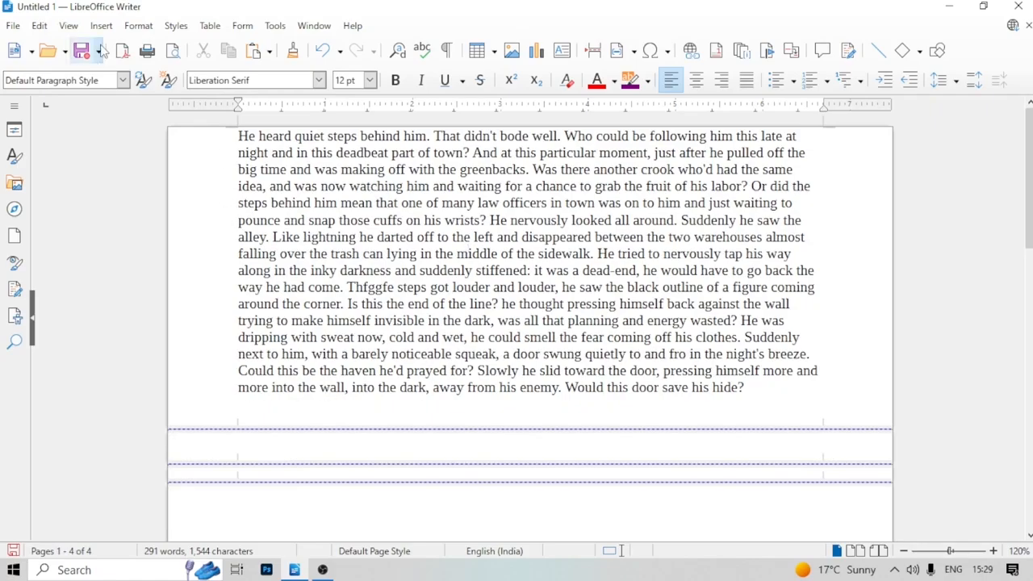
click(69, 27)
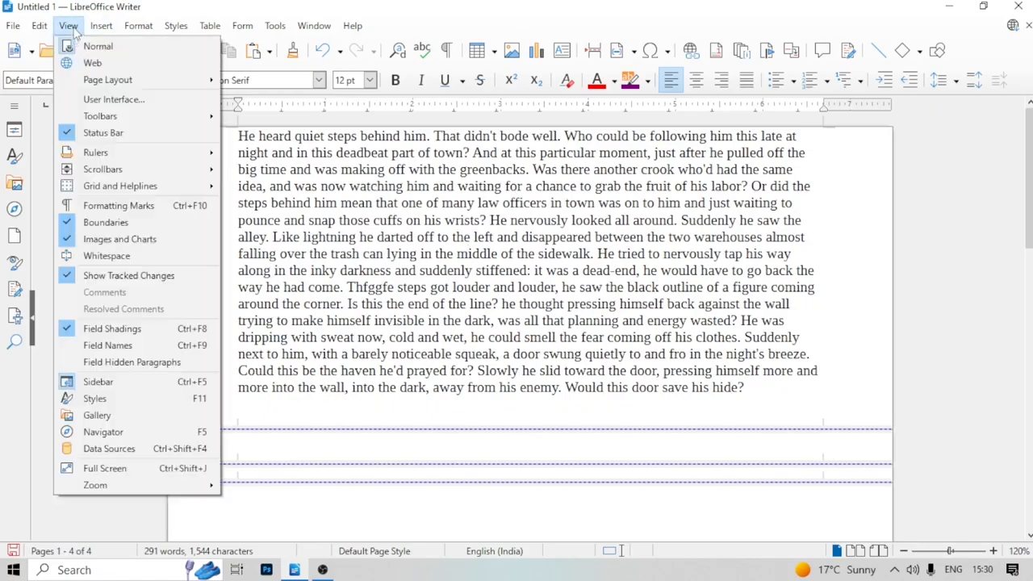
click(117, 257)
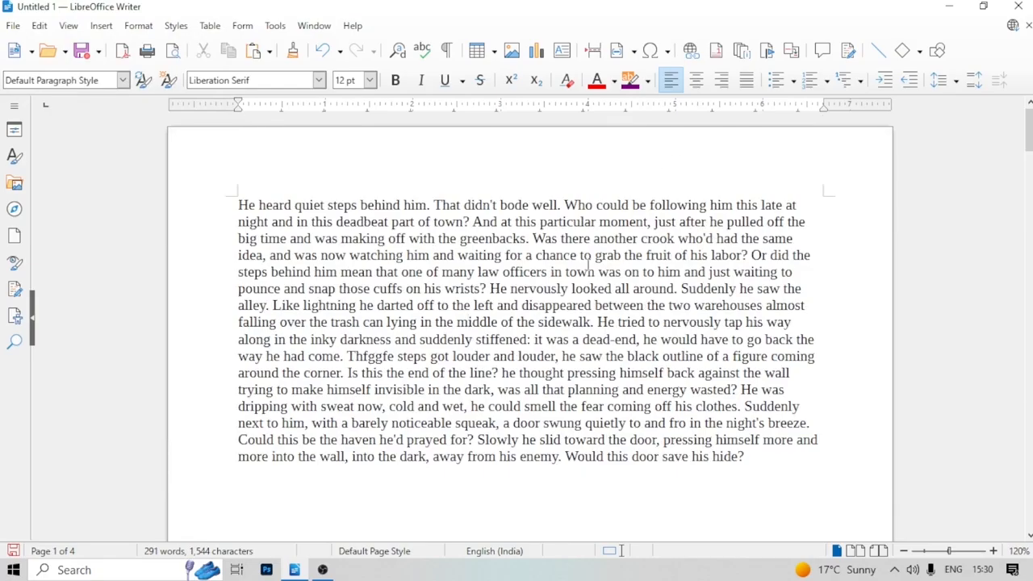
Underline the passage from "alley. Like lightning" through "He tried to nervo" in the page 1 paragraph
click(68, 26)
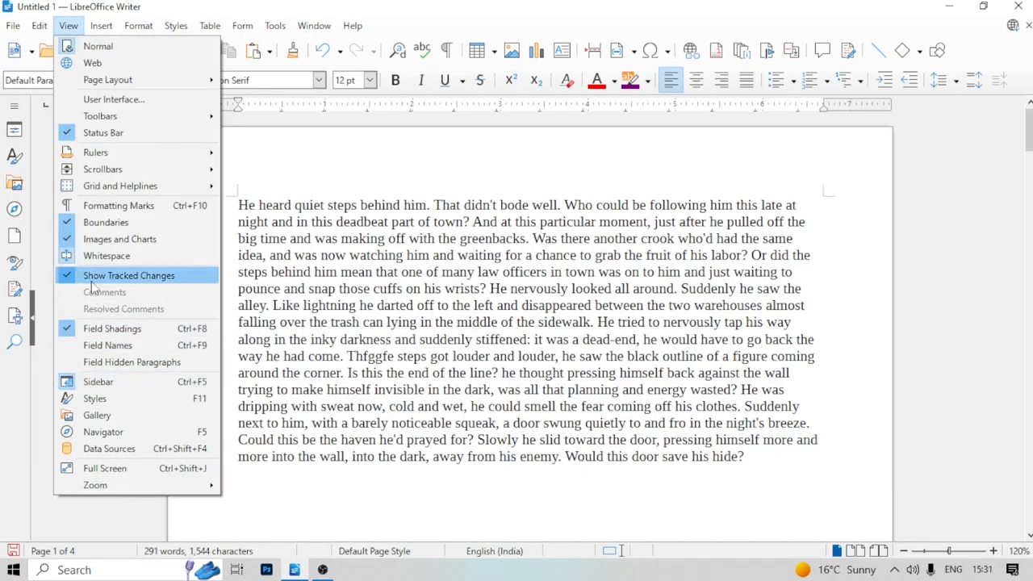
key(Escape)
drag(238, 305, 696, 322)
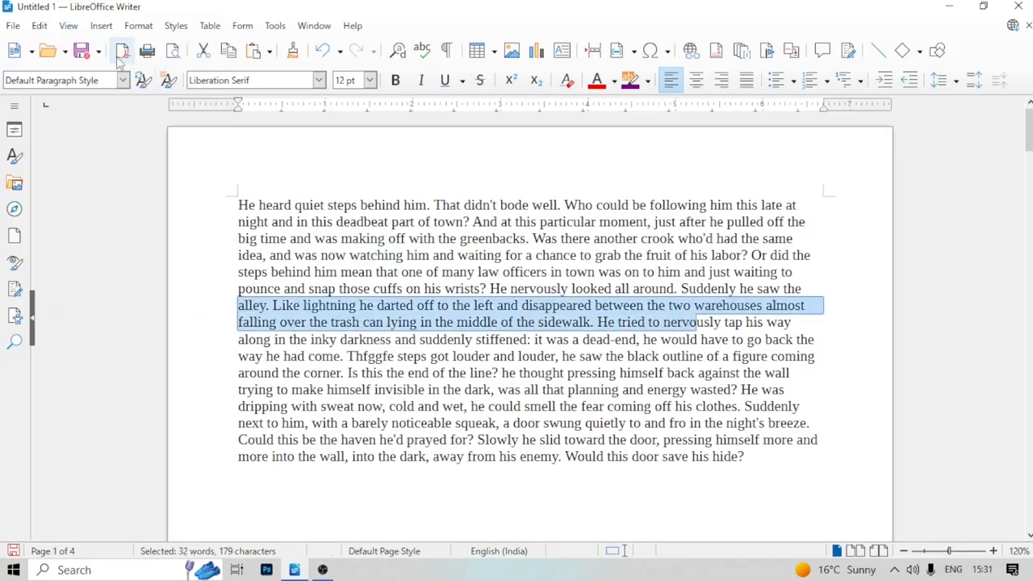
click(38, 25)
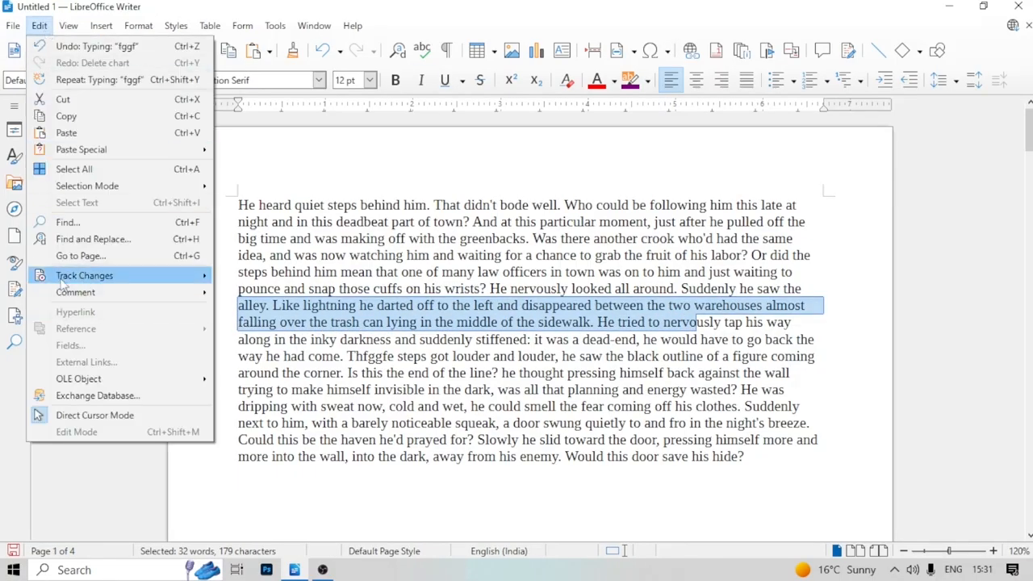
click(537, 367)
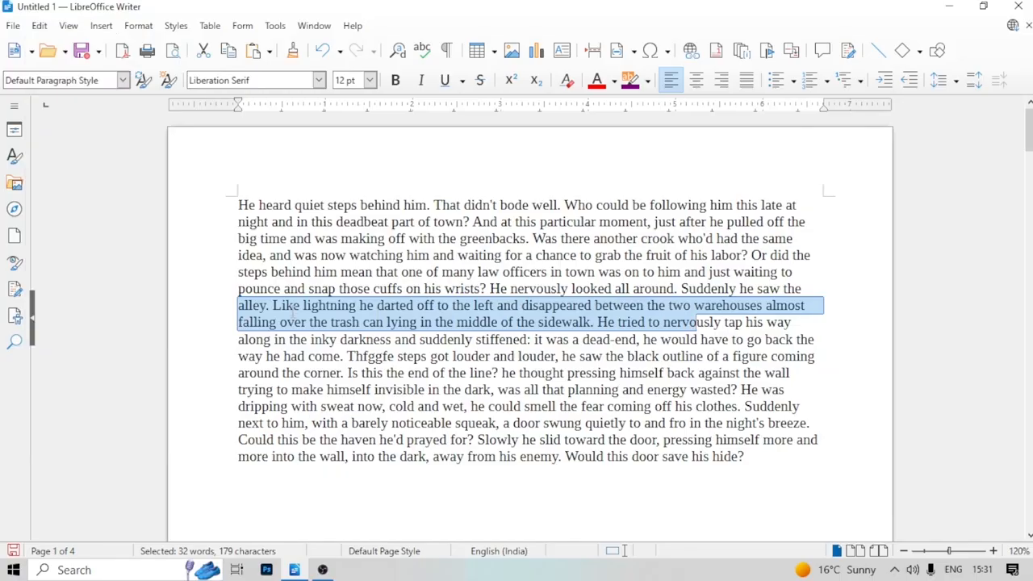
click(445, 80)
Bold the passage from "night and in this deadbeat" through "He nervously looked a" and undo the bold formatting
drag(228, 227, 618, 290)
key(ctrl+b)
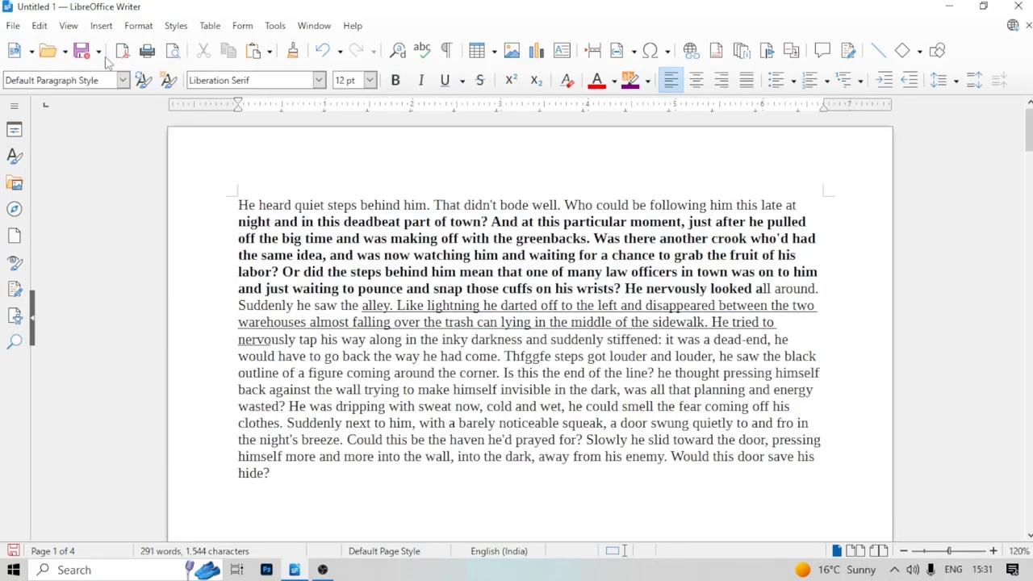
key(ctrl+z)
With tracked changes shown, bold the passage from "big time" through "Like light" and delete the text from "would have to go back" through "clothes"
click(66, 30)
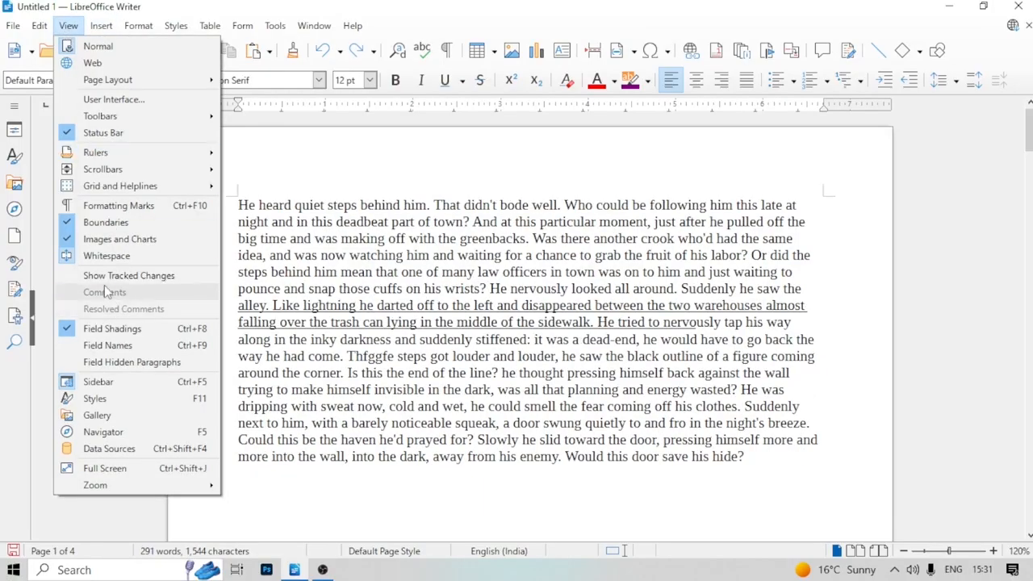
click(91, 274)
drag(226, 234, 330, 305)
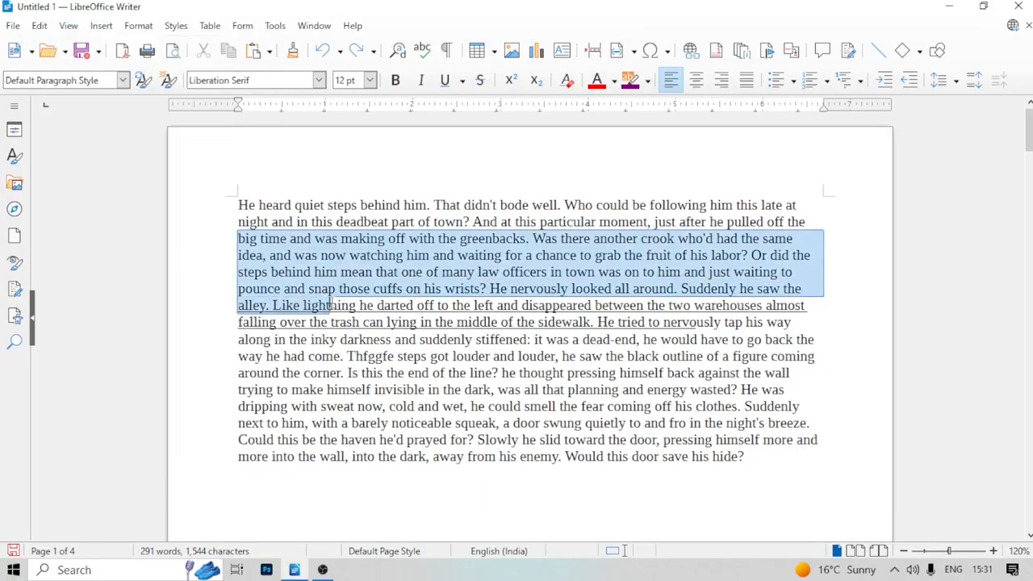
key(ctrl+y)
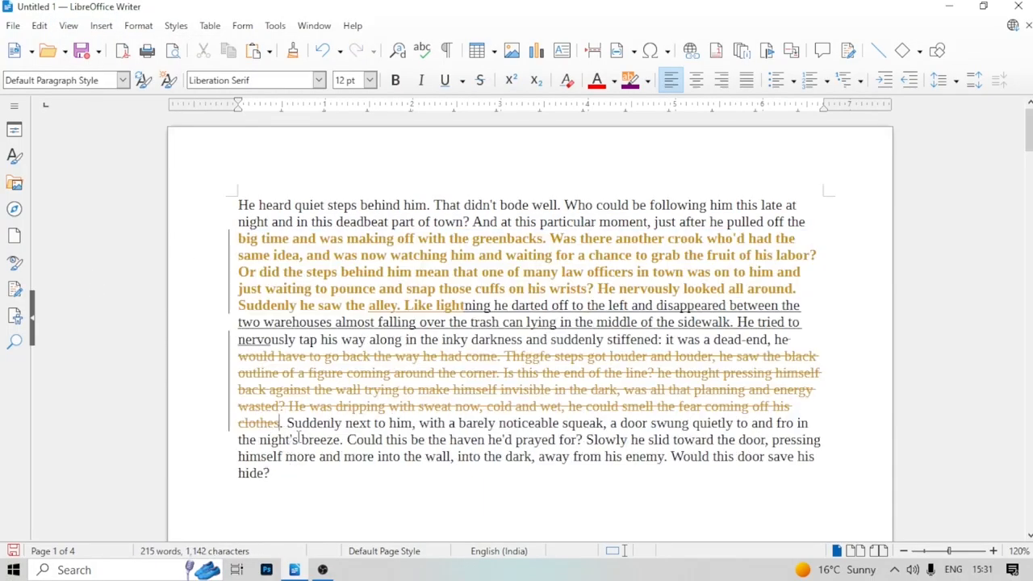
Hide the tracked changes in the document
click(69, 26)
click(113, 289)
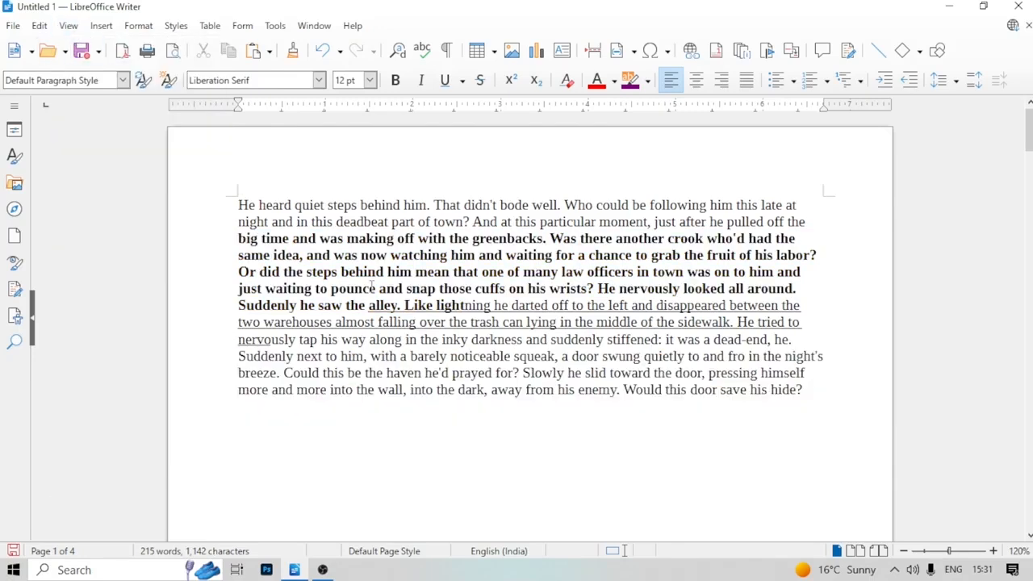
click(68, 26)
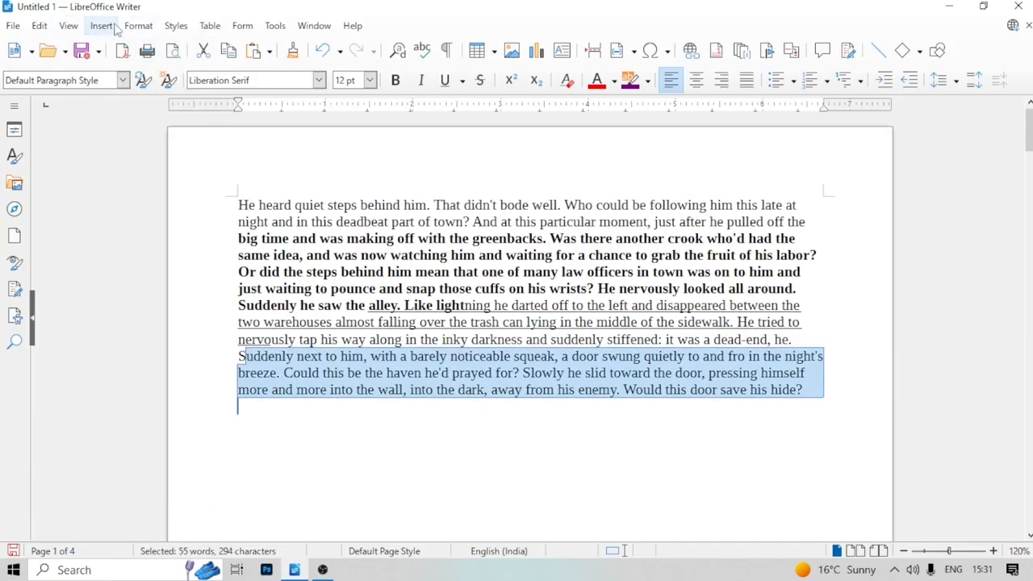
Add the comment "xdfxxdfv" to the closing lines from "Suddenly next to him" and the comment "cvbcvb" to the passage starting "Or did the steps"
click(105, 25)
click(144, 221)
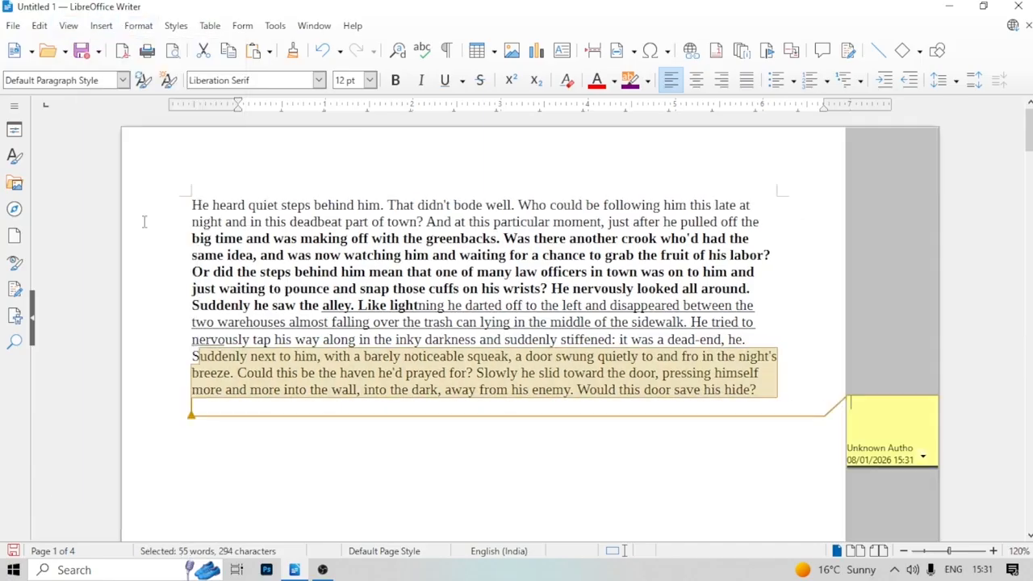
text(xdfxxdfv)
click(625, 456)
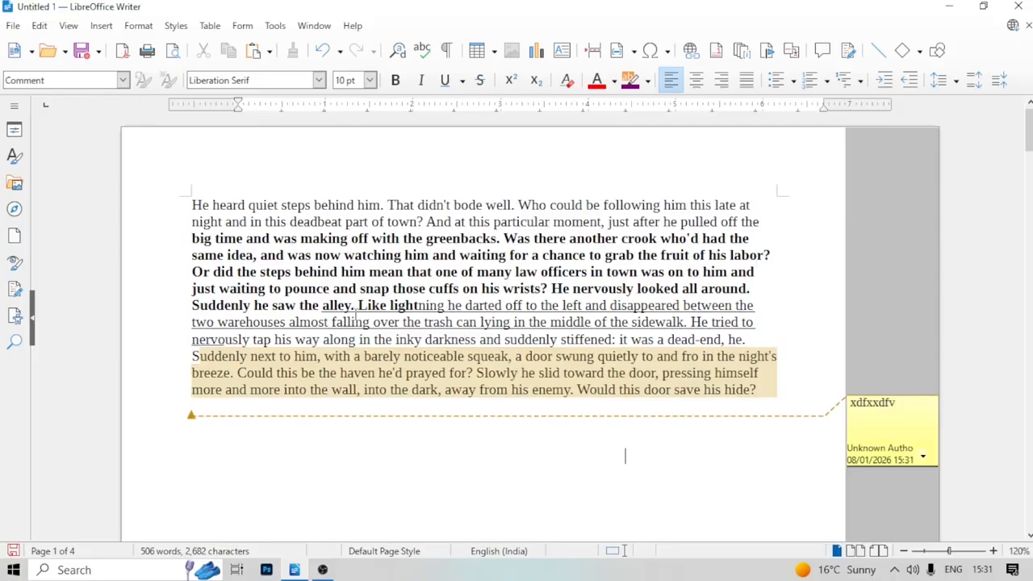
drag(160, 277, 234, 322)
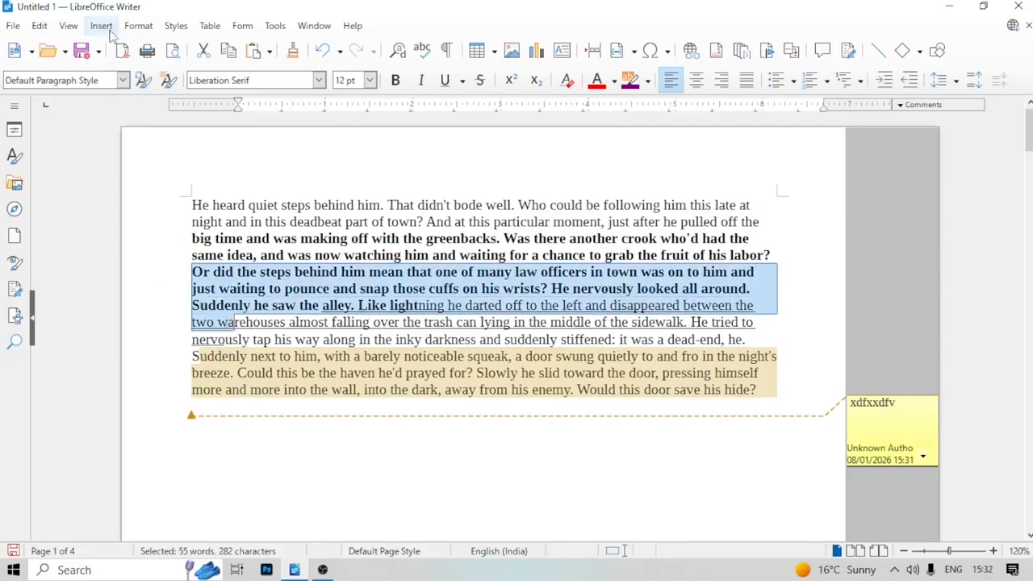
click(101, 26)
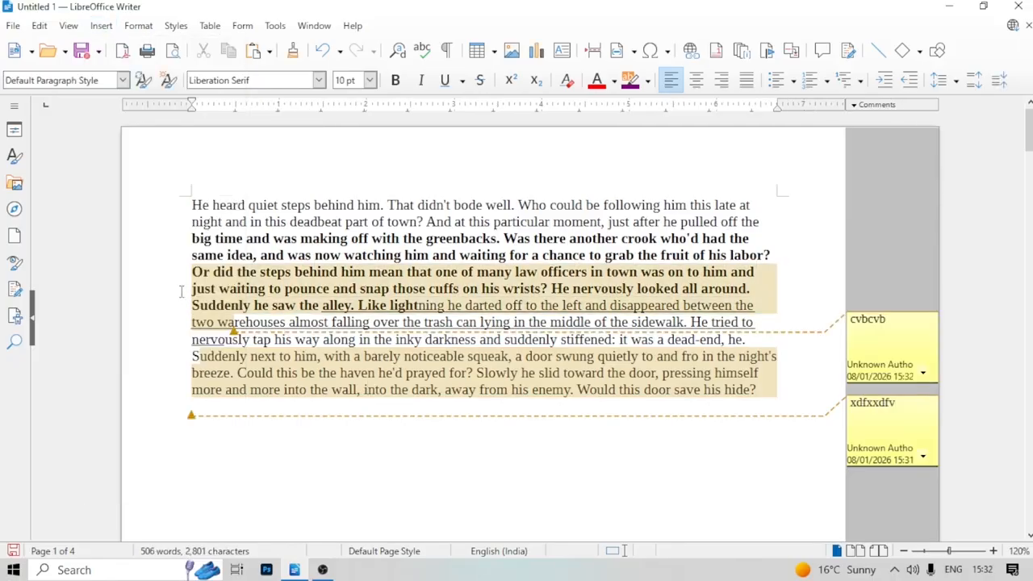
Hide all comments in the document margin and show them again
drag(175, 270, 220, 415)
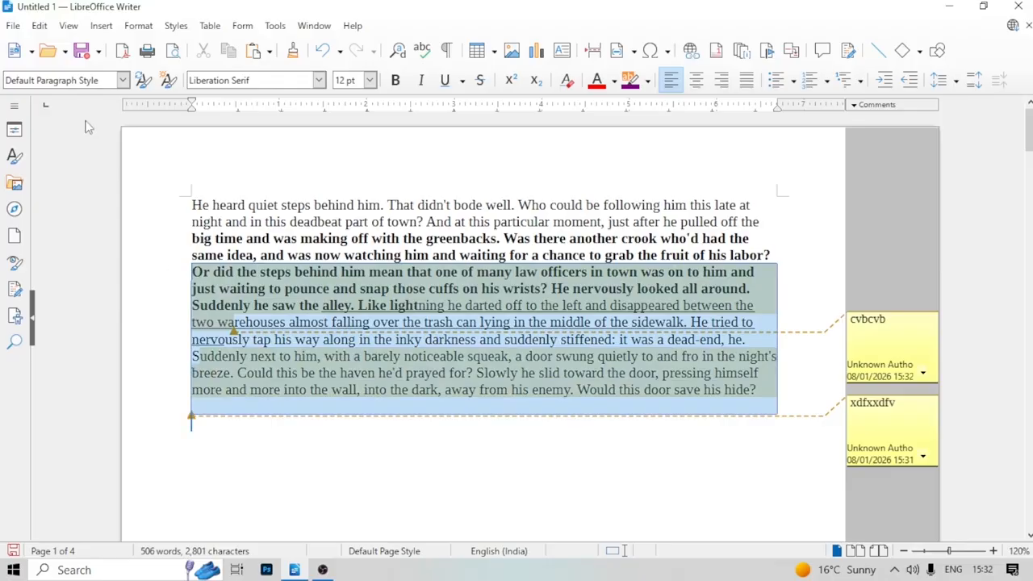
click(69, 25)
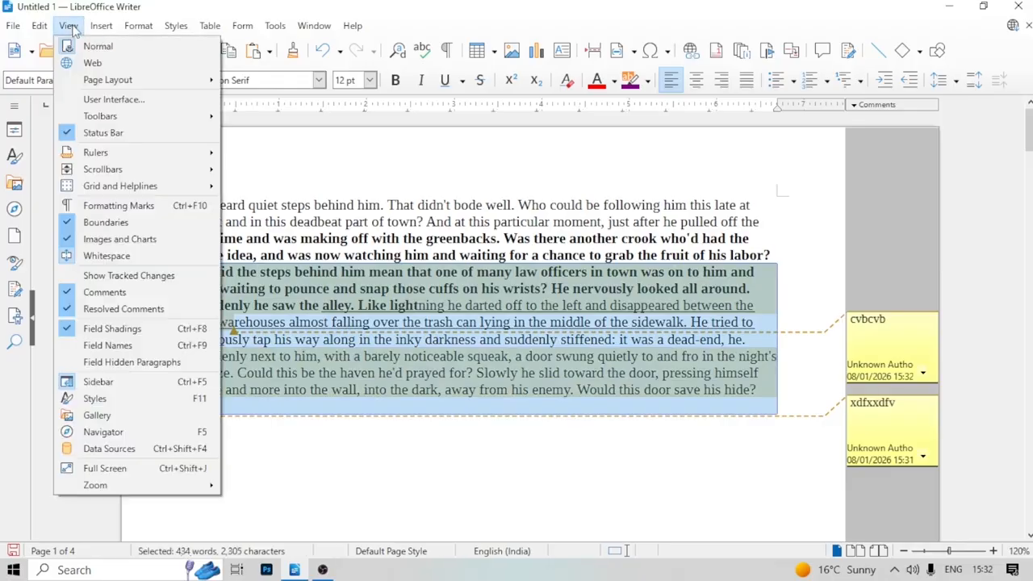
click(74, 297)
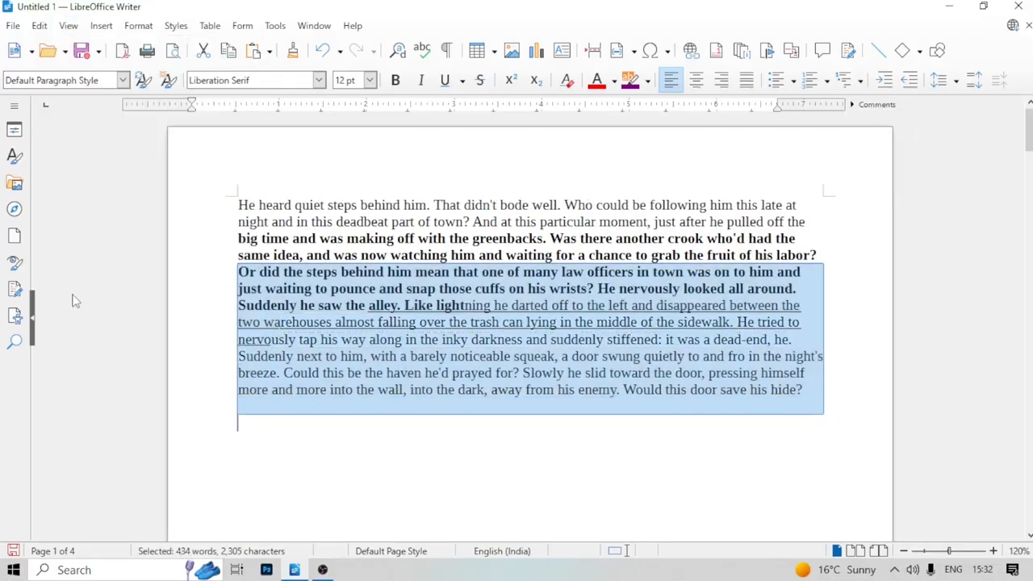
click(68, 26)
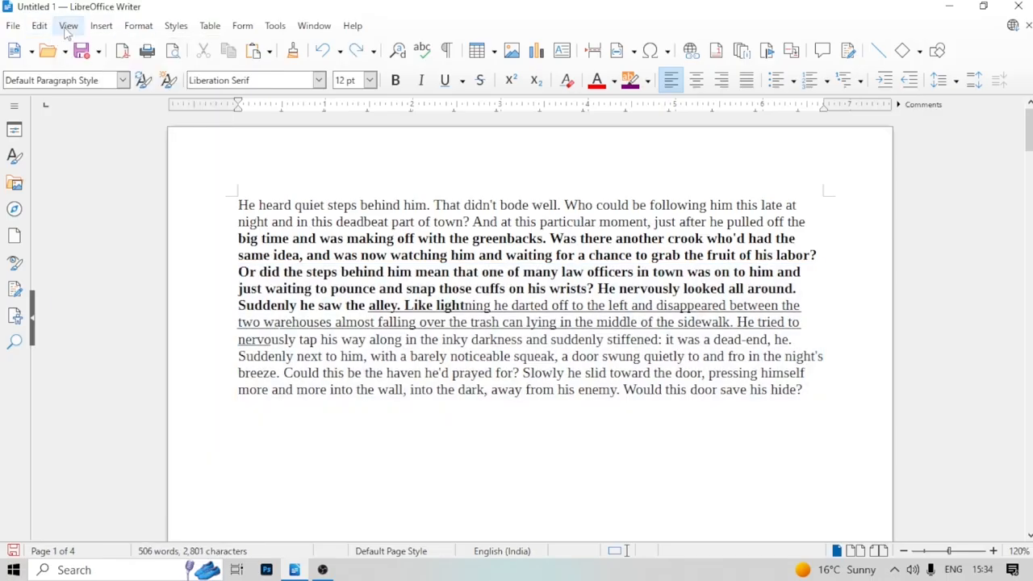
click(67, 26)
click(74, 295)
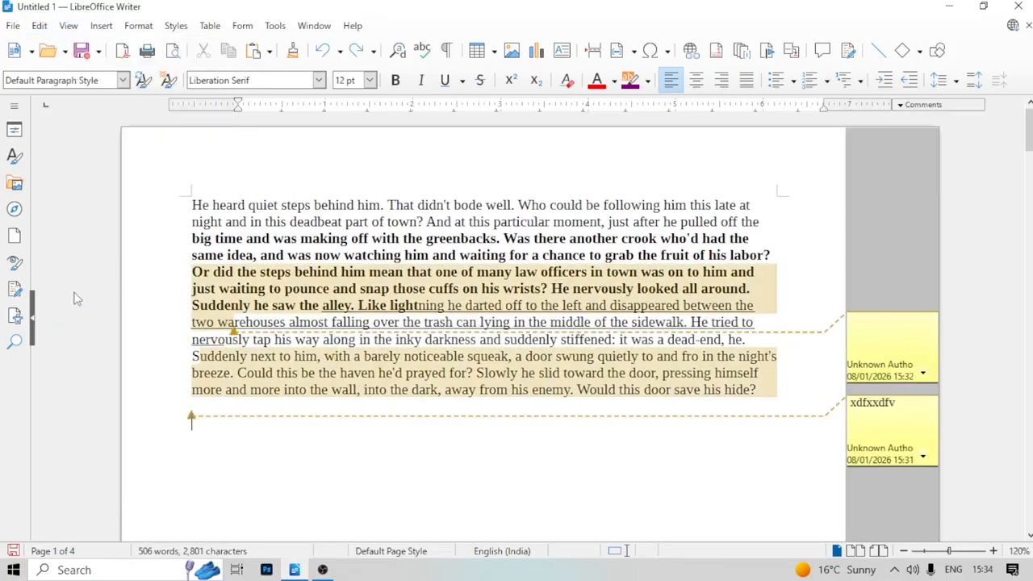
Mark both comments on page 1 as resolved, starting with "xdfxxdfv"
click(922, 458)
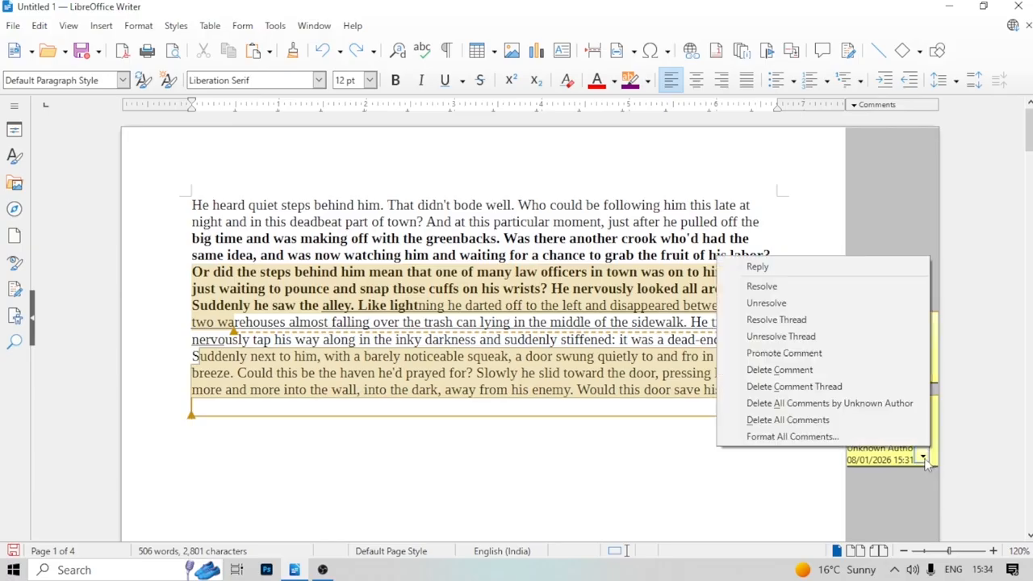
click(811, 289)
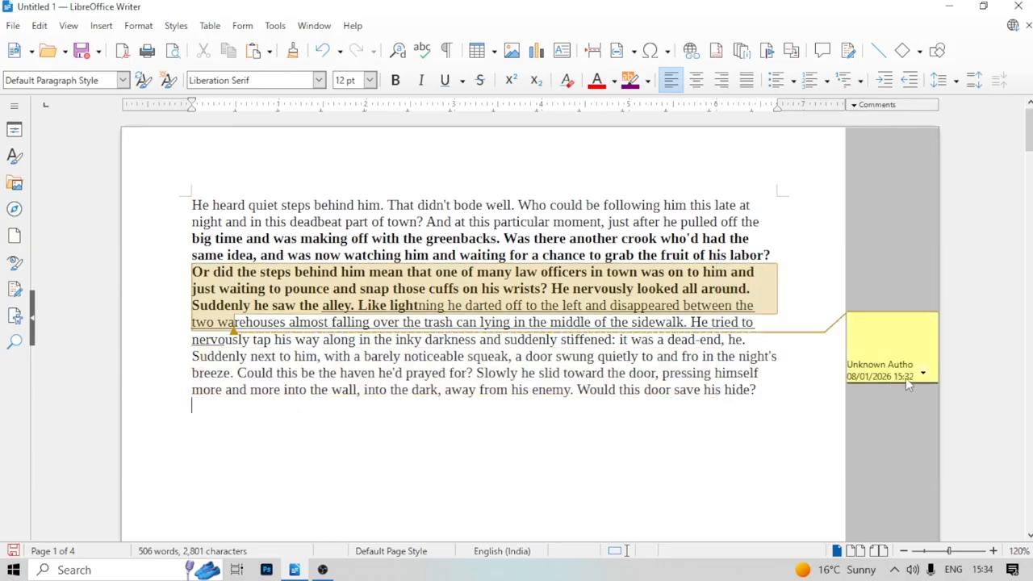
click(921, 374)
click(875, 296)
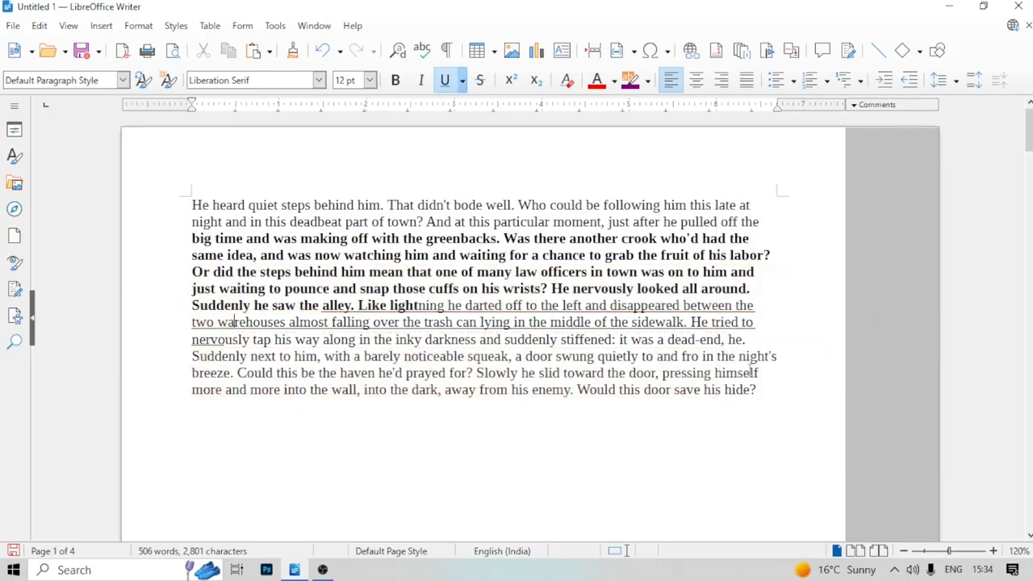
Show the resolved comments in the margin and hide them again
click(69, 27)
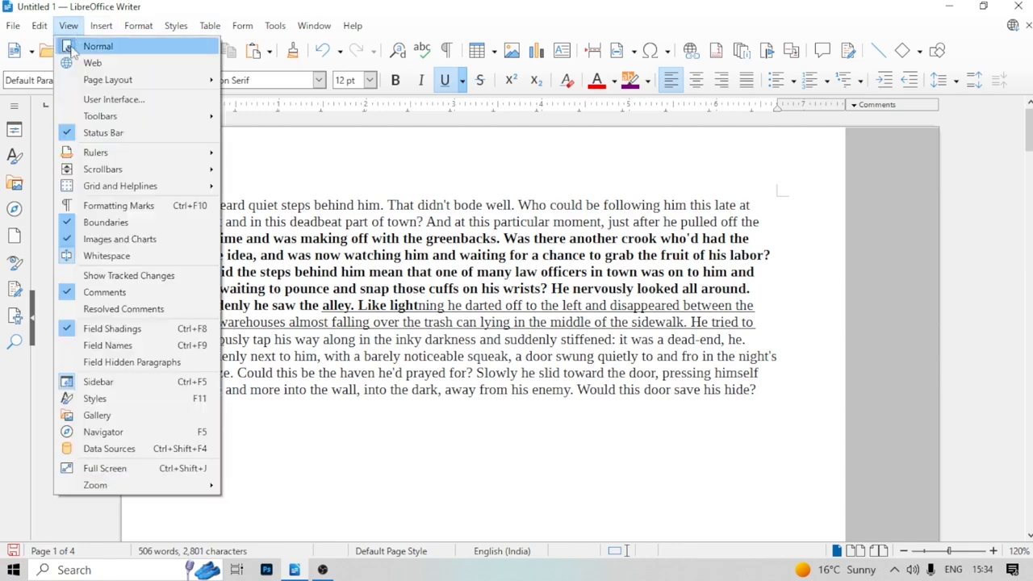
click(79, 311)
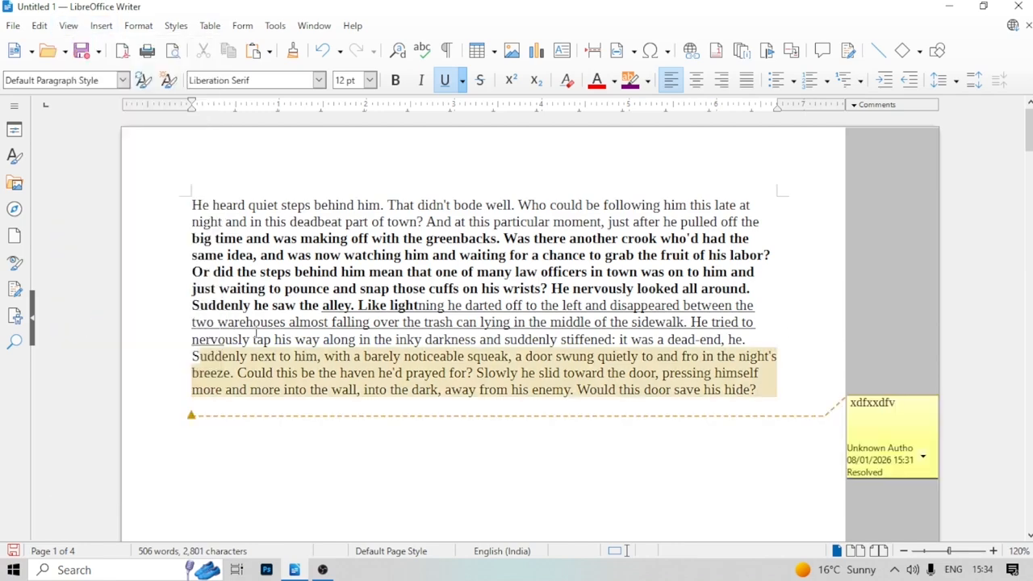
click(69, 26)
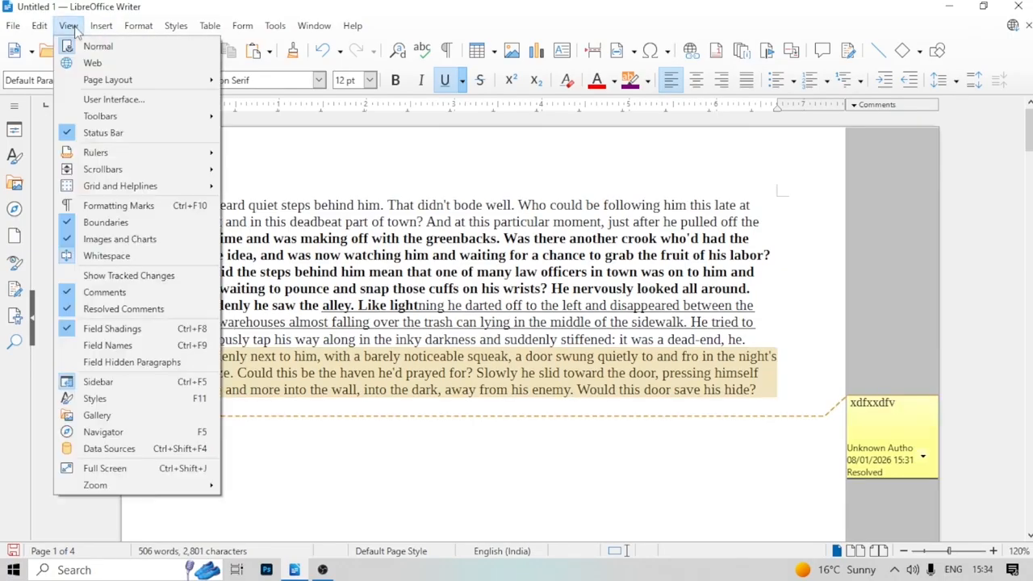
click(73, 315)
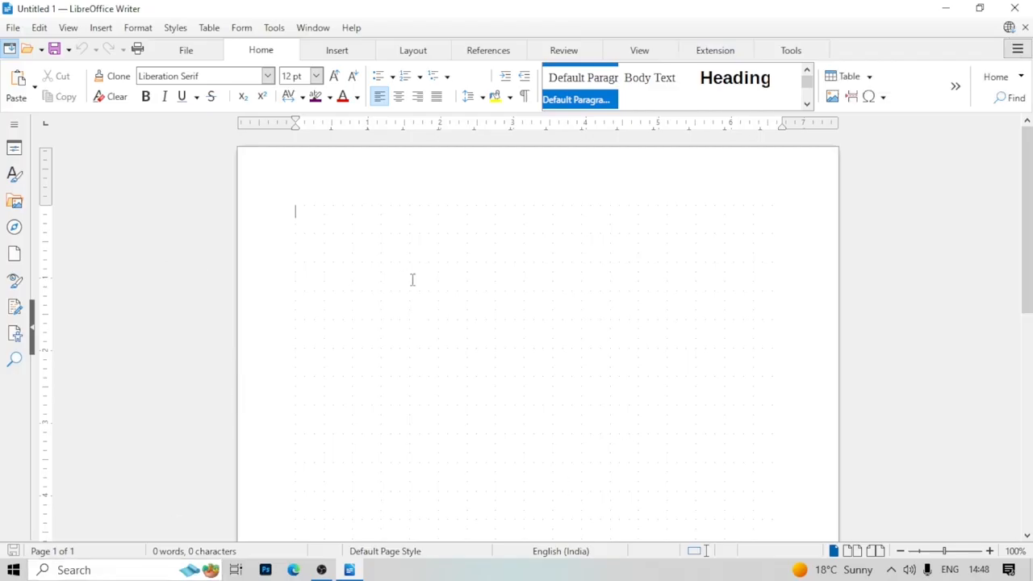
click(13, 31)
click(398, 246)
click(40, 29)
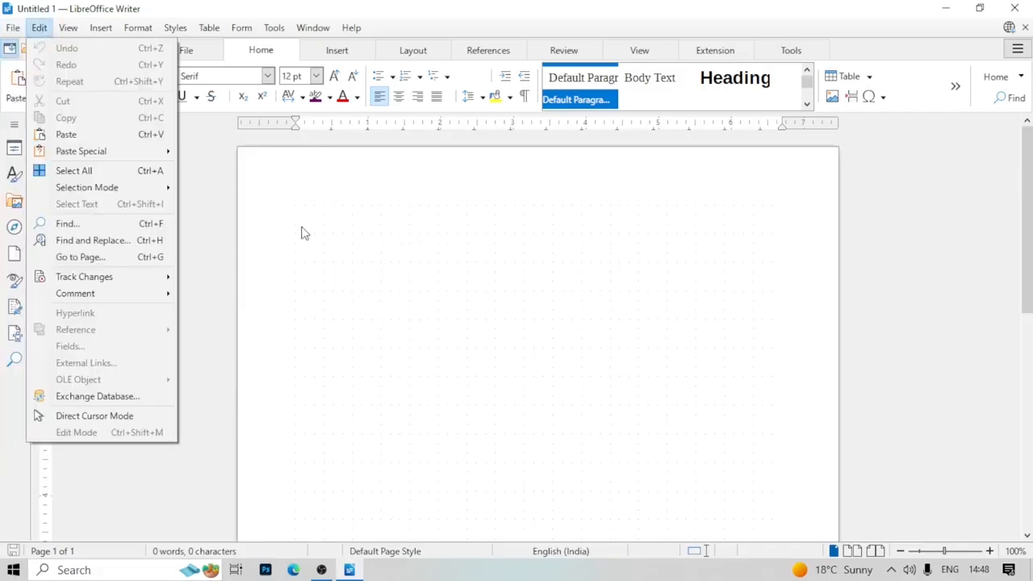
click(311, 235)
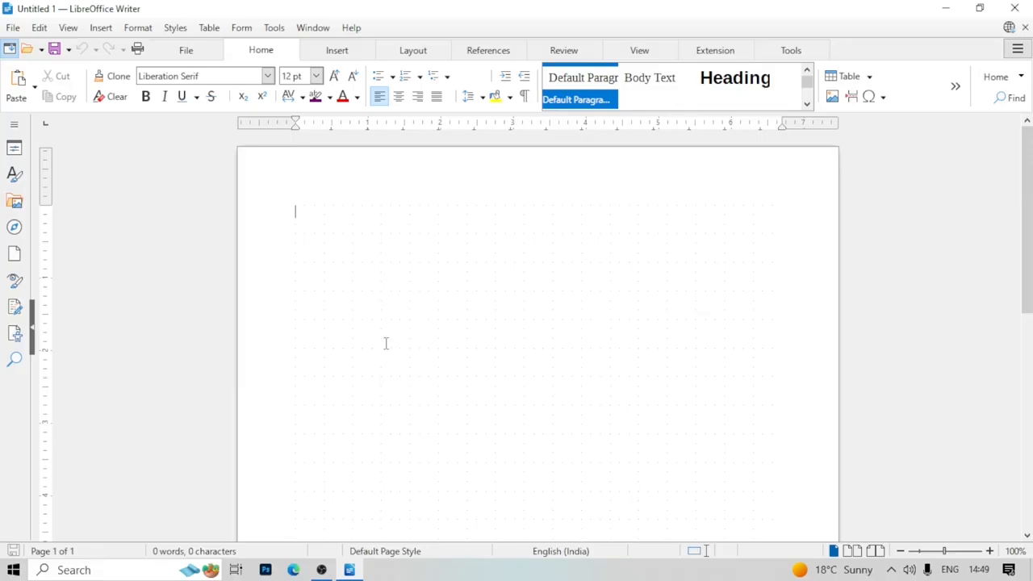
Insert the dummy story paragraph on page 1 by expanding the AutoText shortcut "dt"
text(dtdt)
drag(318, 212, 294, 206)
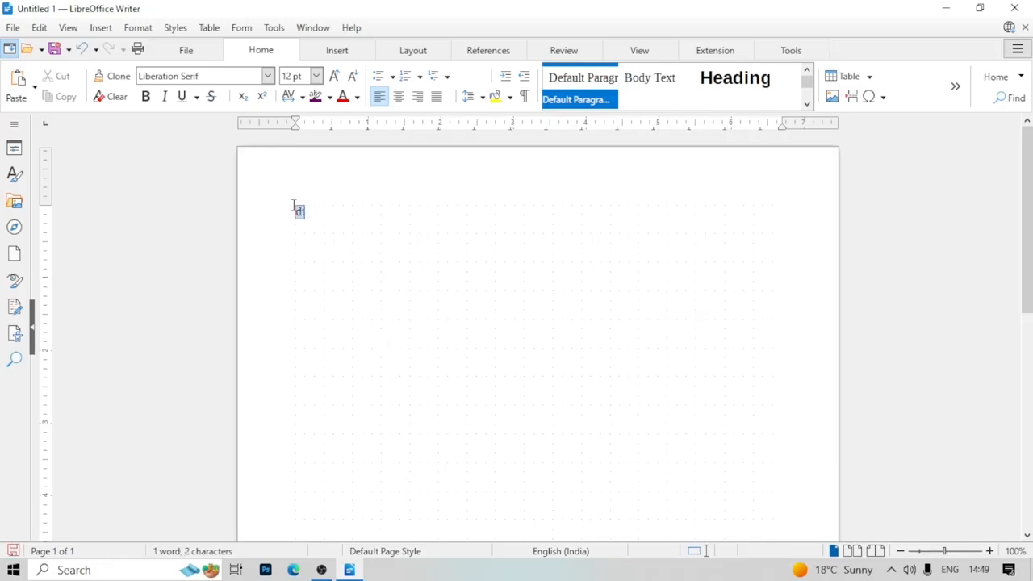
key(F3)
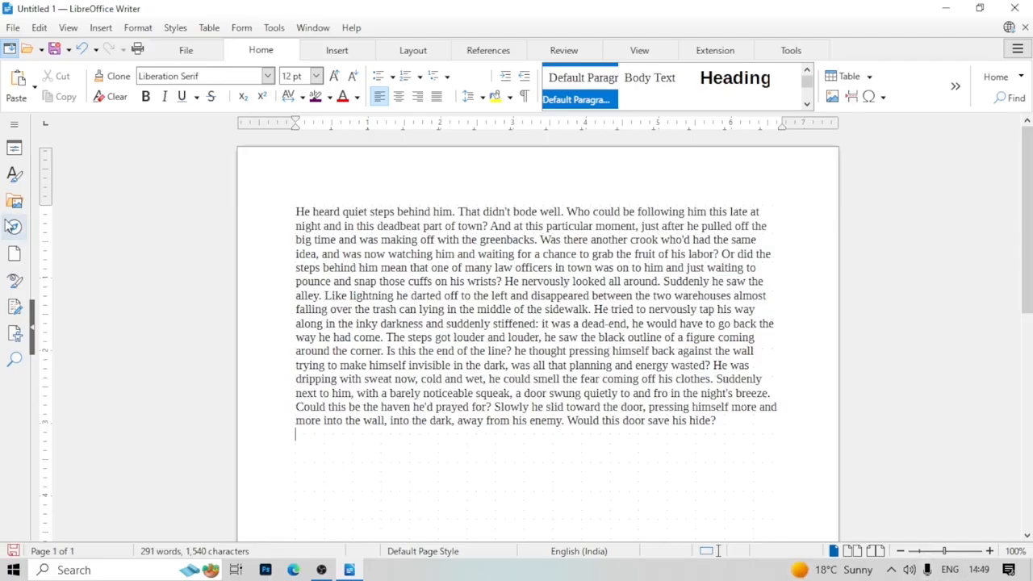
click(13, 28)
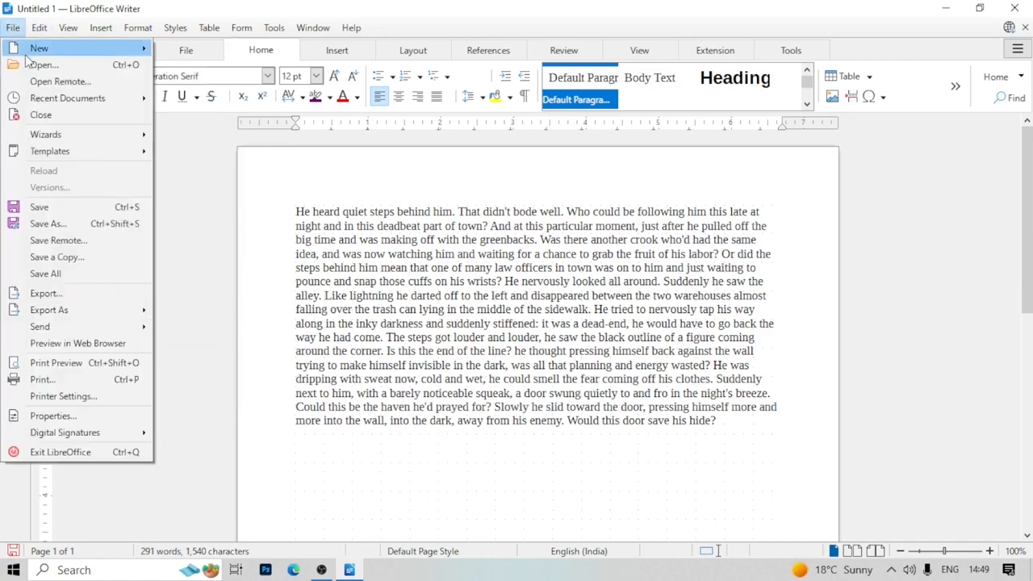
mouse_move(26, 53)
click(728, 440)
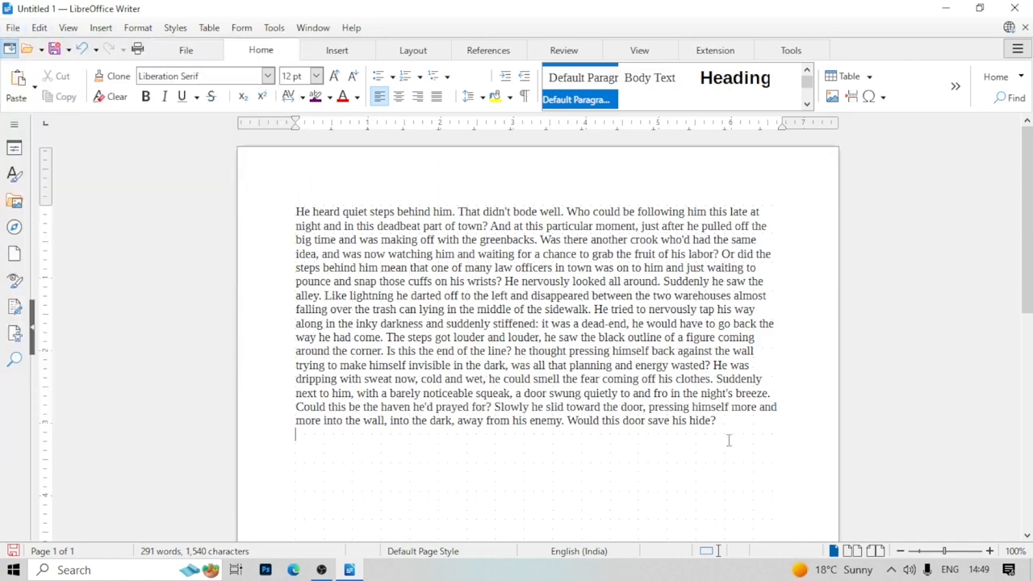
Insert consecutive page breaks after the story text to extend the document with blank pages
scroll(728, 439, down, 4)
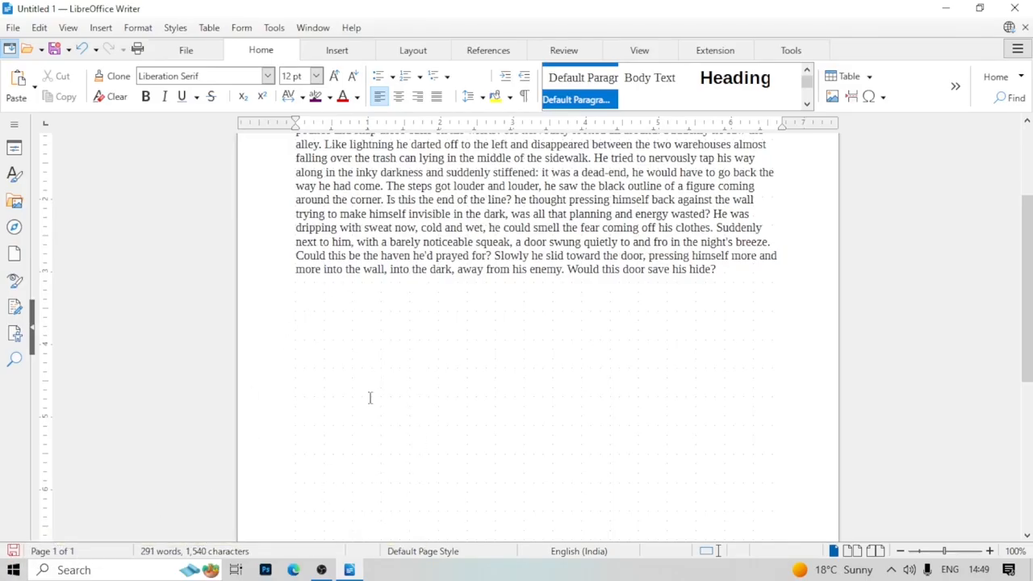
scroll(370, 397, up, 1)
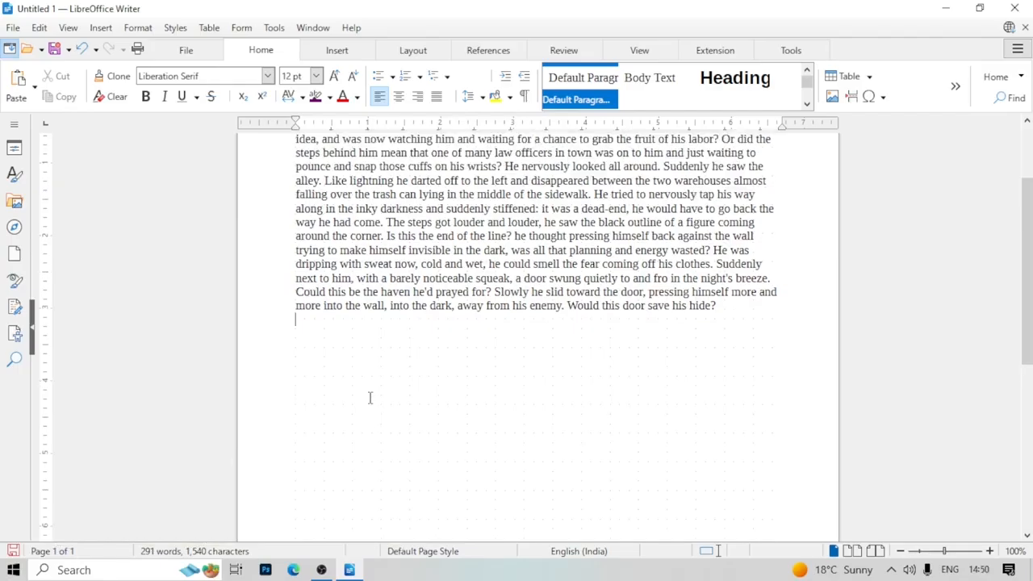
scroll(370, 397, up, 2)
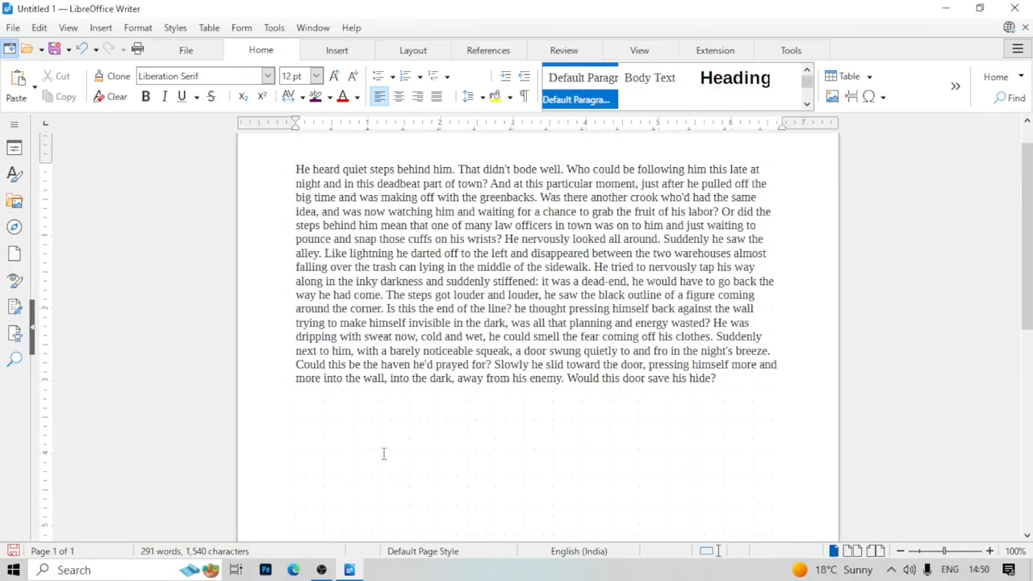
key(alt+Return)
key(alt+Return)
key(alt+Return)
key(alt+Return)
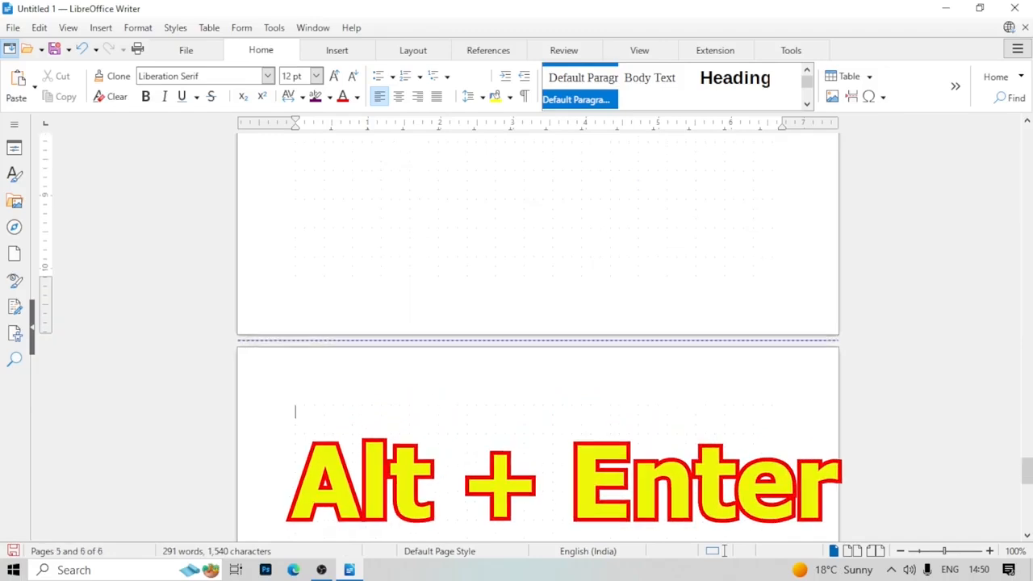
Place the cursor on blank page 5 and return to the very beginning of the document
scroll(399, 458, up, 5)
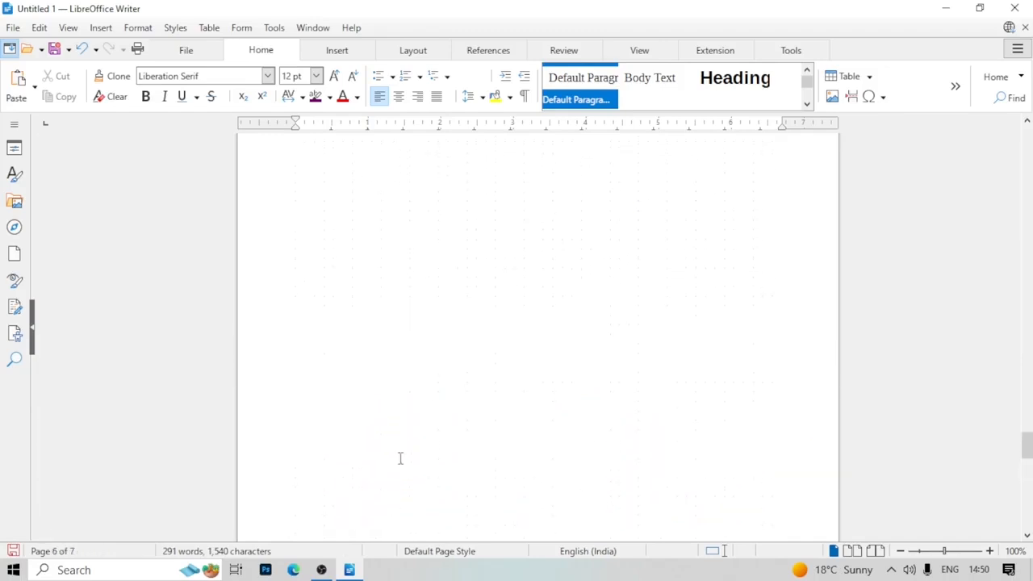
scroll(400, 458, up, 11)
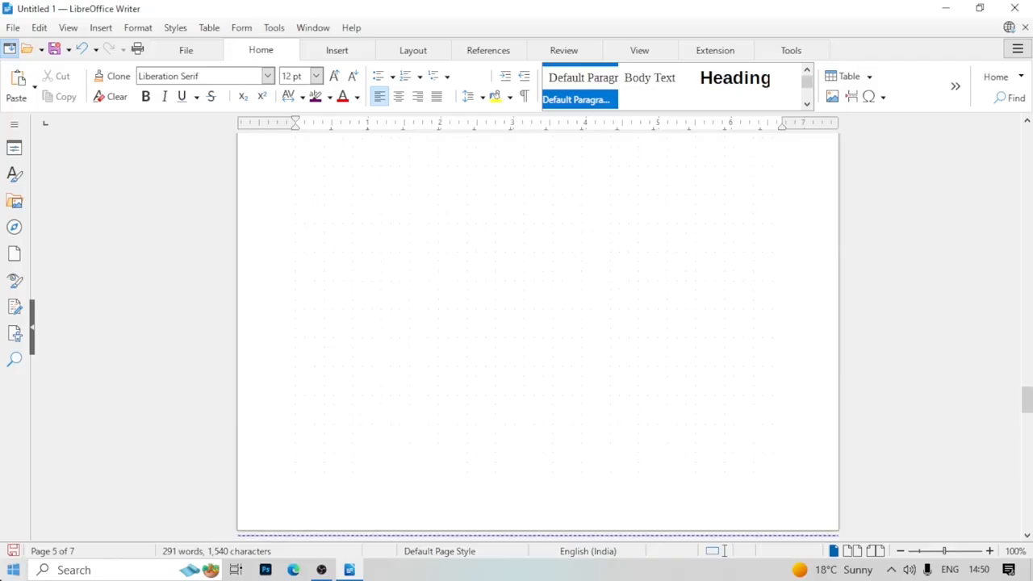
click(335, 325)
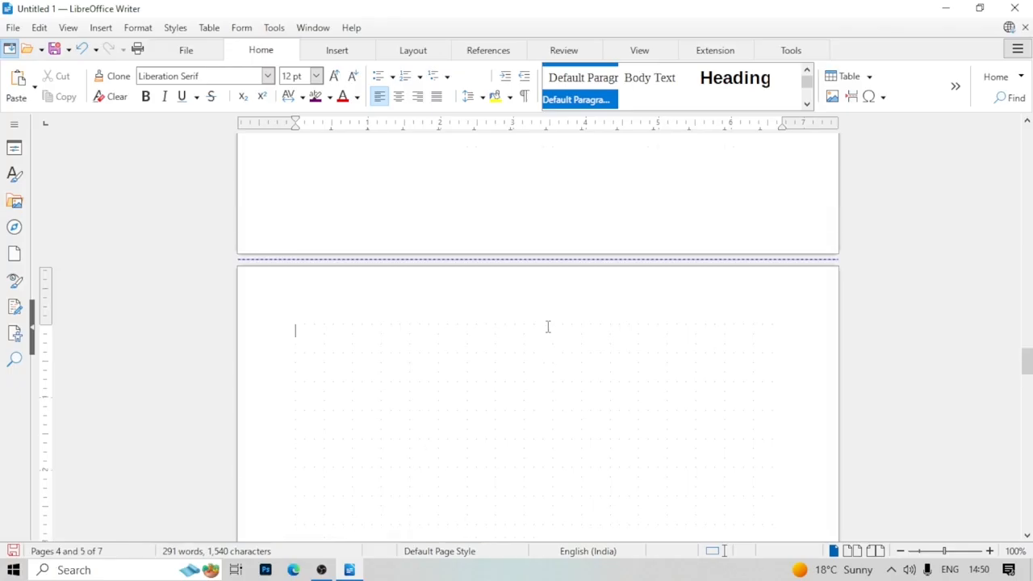
key(ctrl+Home)
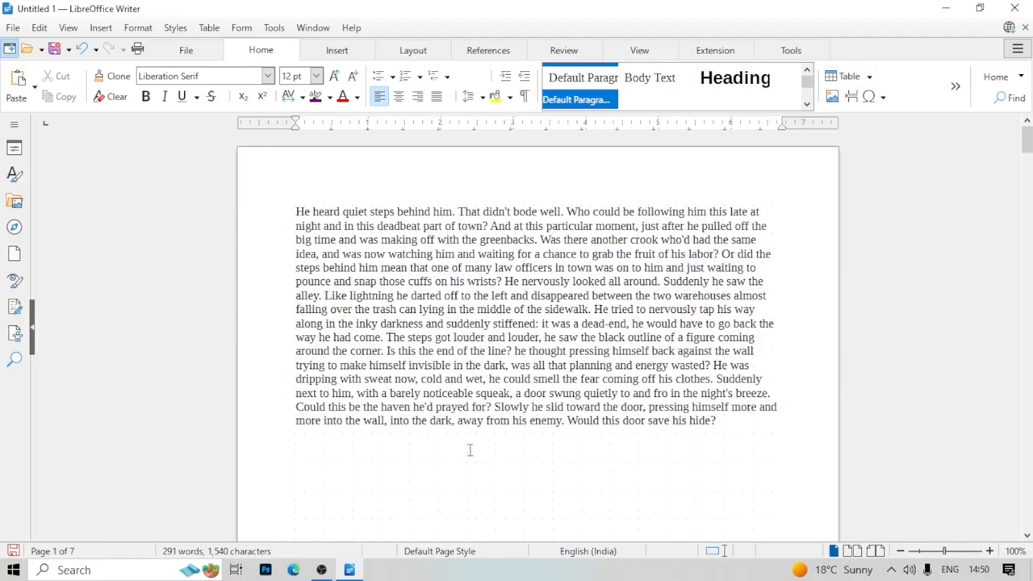
Create a new blank text document, and switch back to the Untitled 1 document with the story text
click(13, 27)
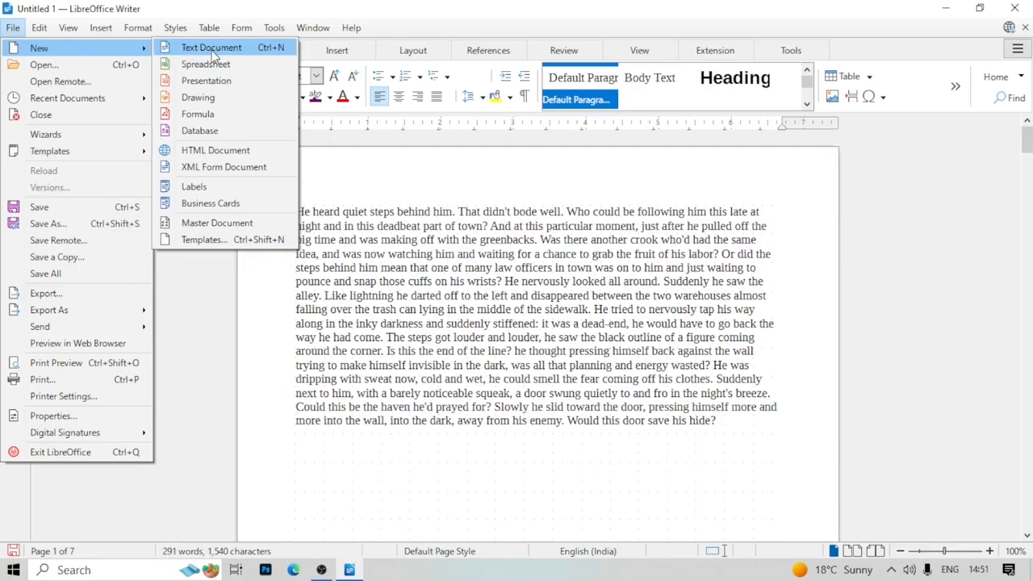
click(425, 322)
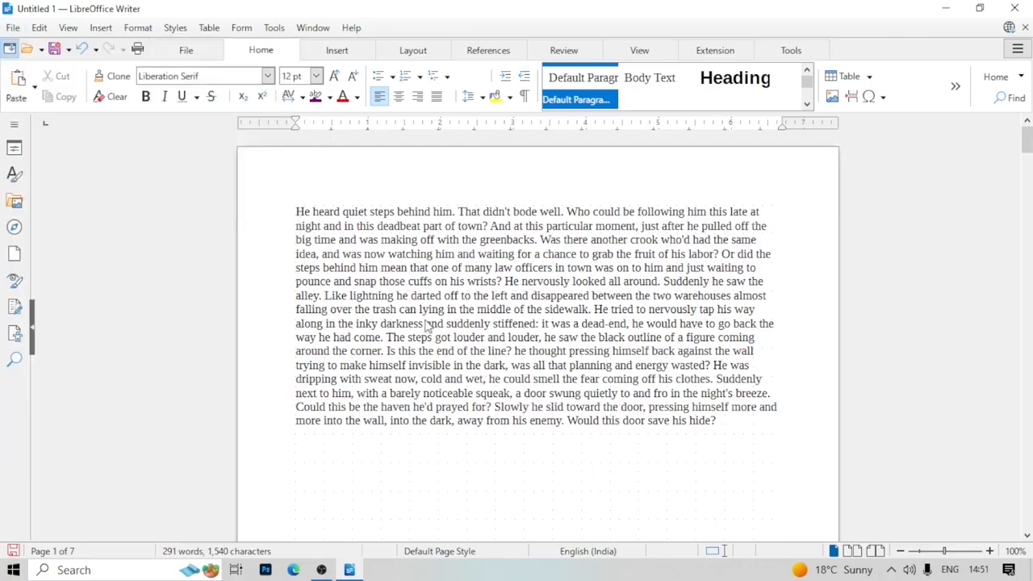
click(14, 29)
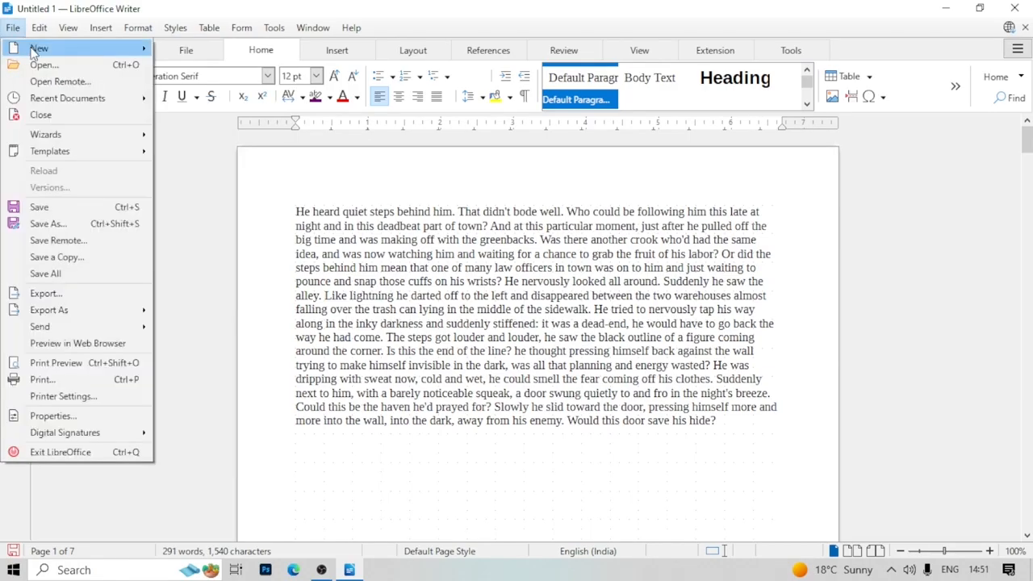
mouse_move(37, 48)
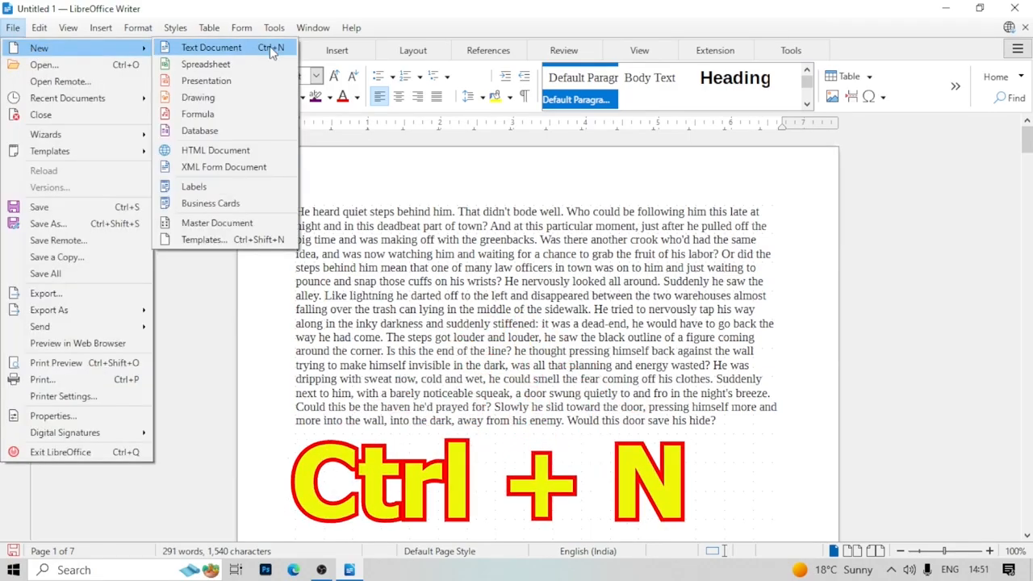
click(473, 394)
key(ctrl+n)
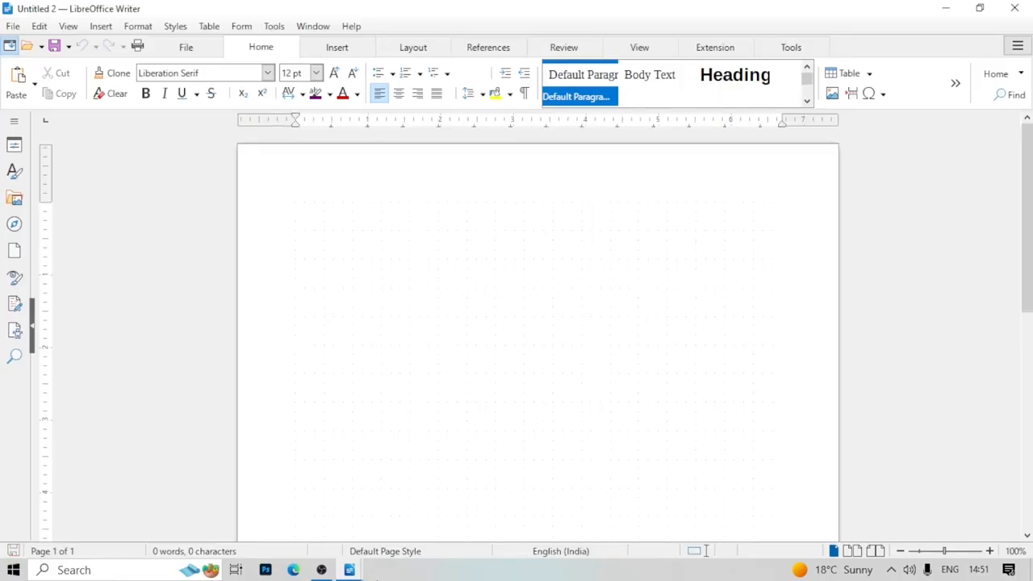
mouse_move(351, 571)
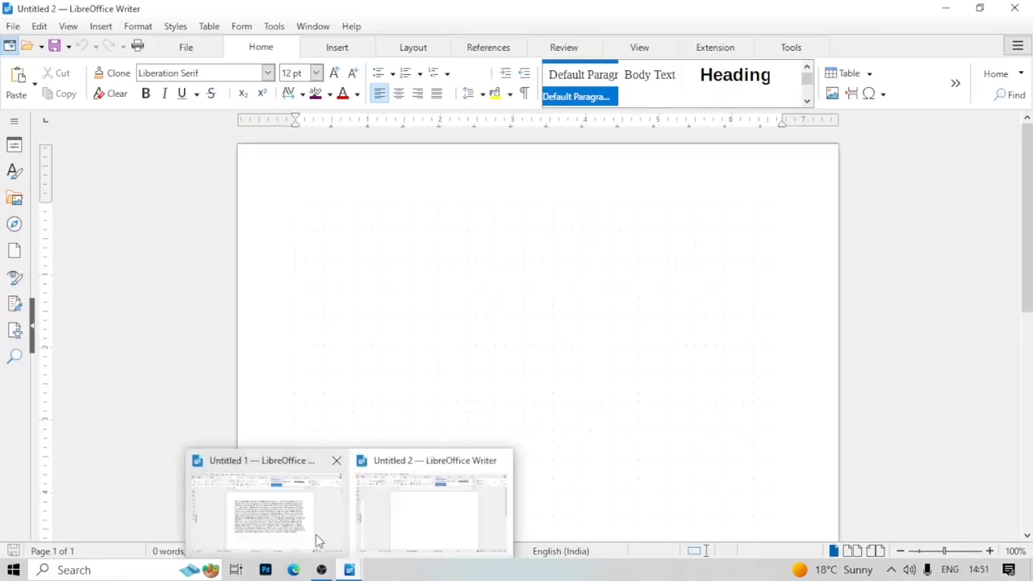
click(251, 520)
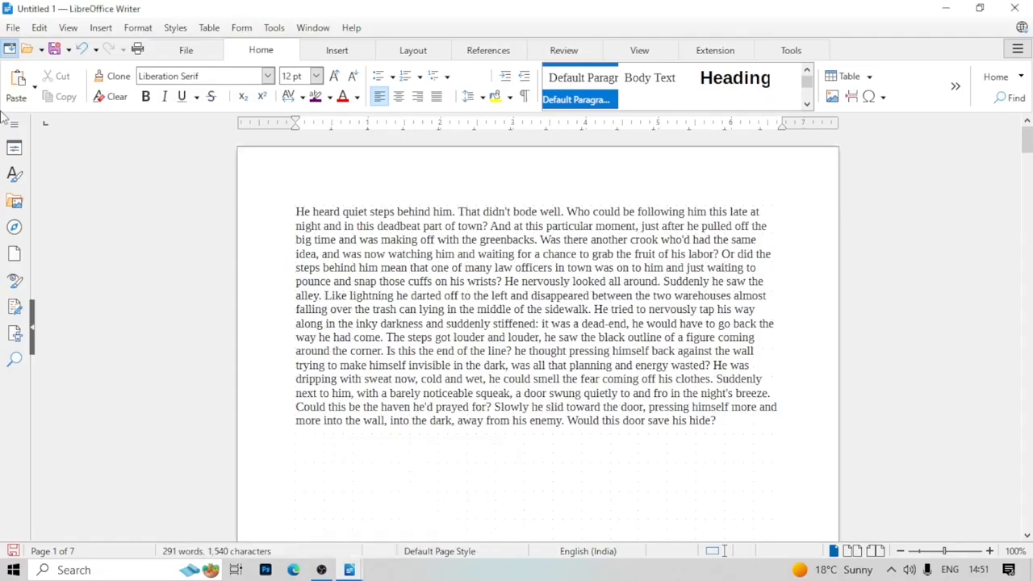
click(13, 27)
mouse_move(18, 50)
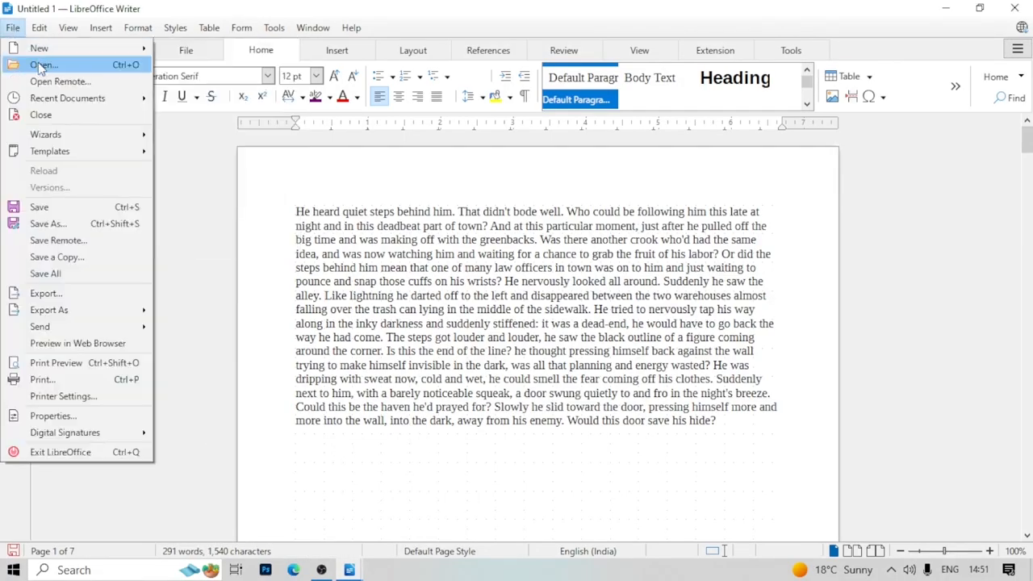
click(734, 433)
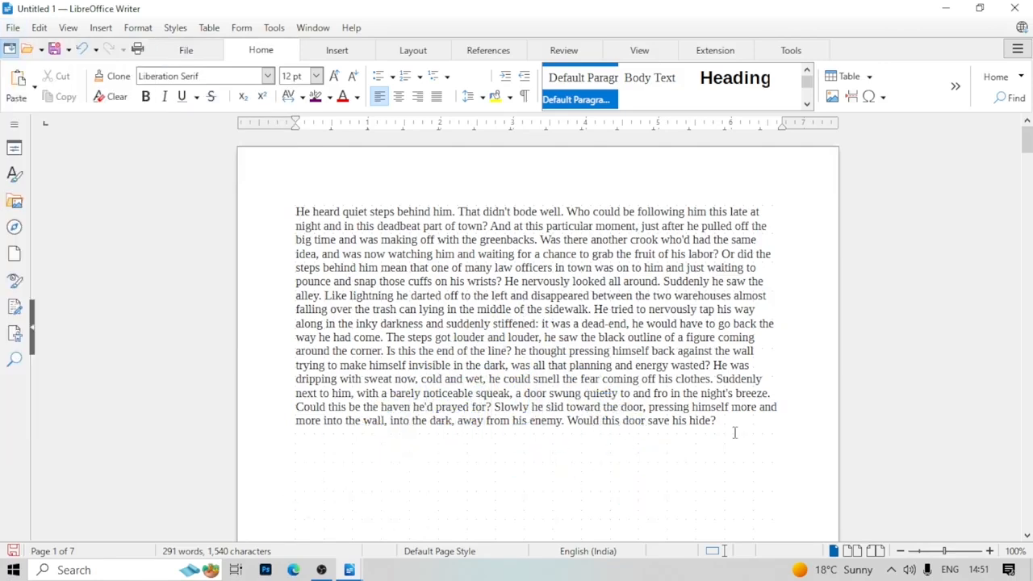
click(13, 28)
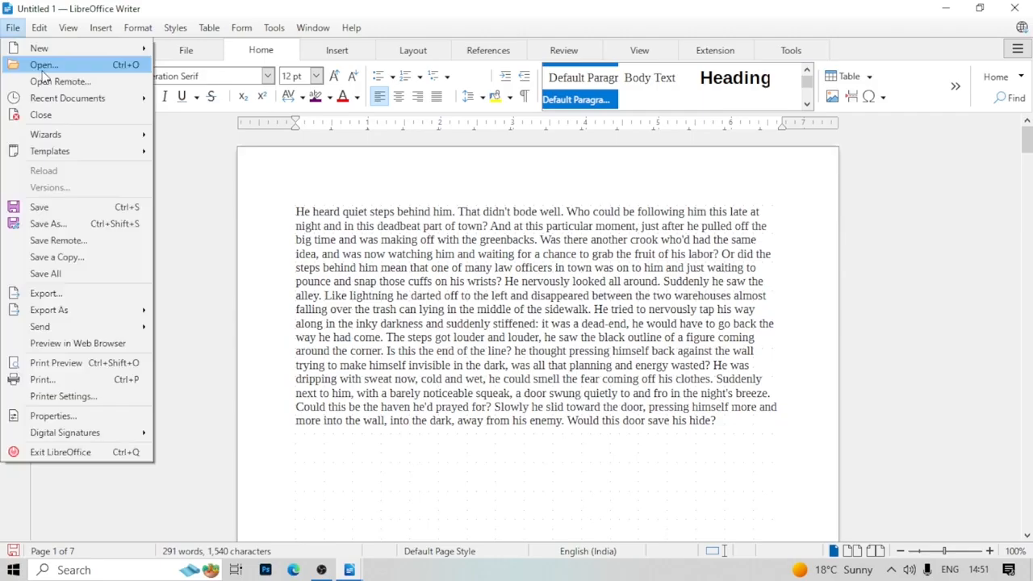
click(417, 286)
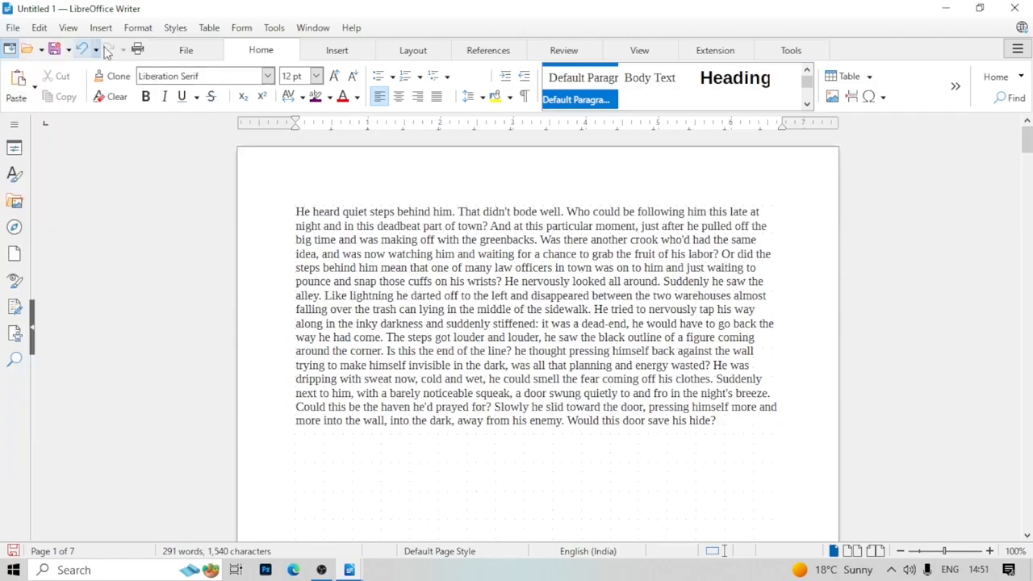
click(13, 29)
click(396, 229)
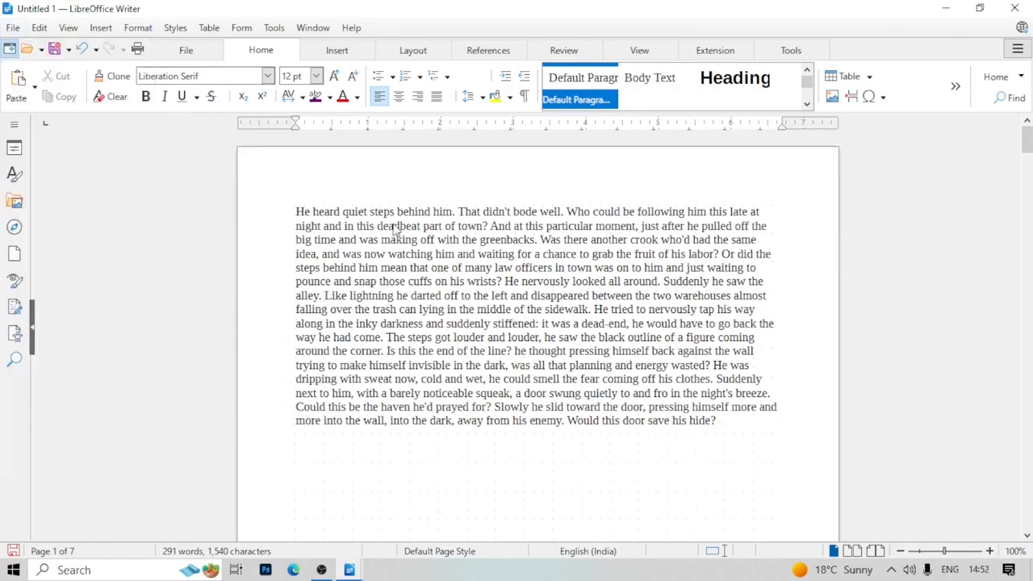
Browse the Desktop for an existing file to open and enter "li" as the file name
key(ctrl+o)
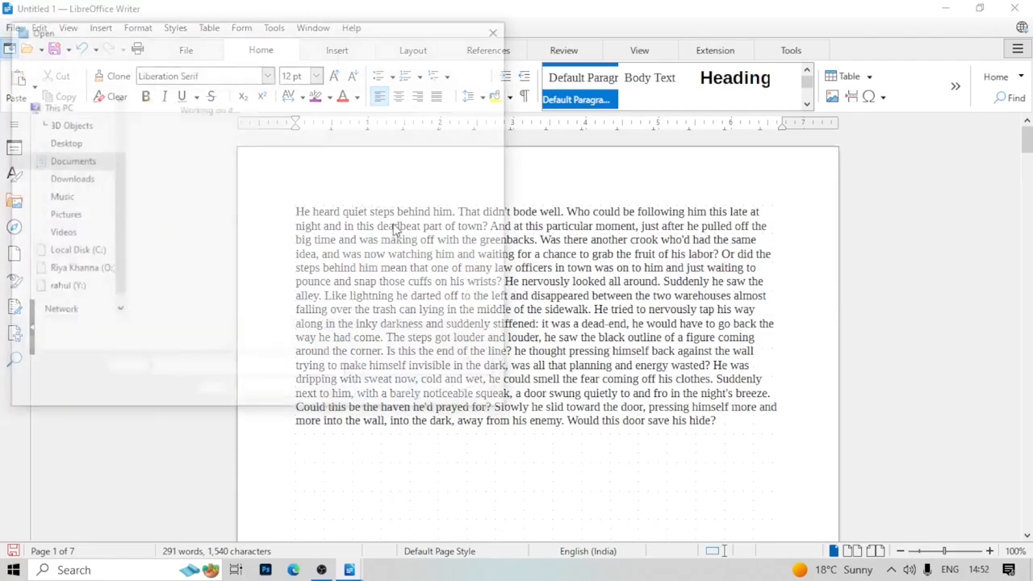
click(62, 142)
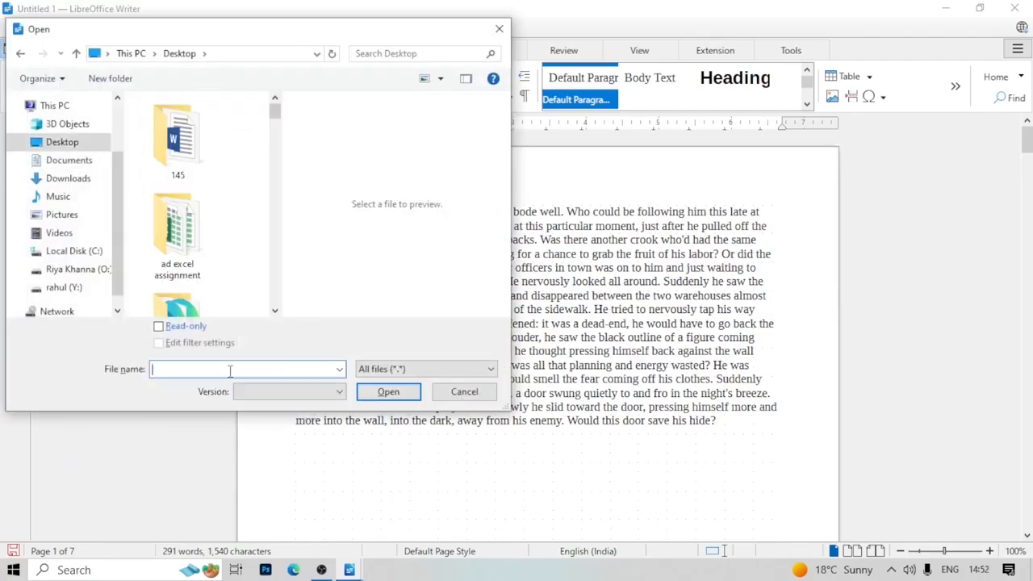
click(230, 369)
text(li)
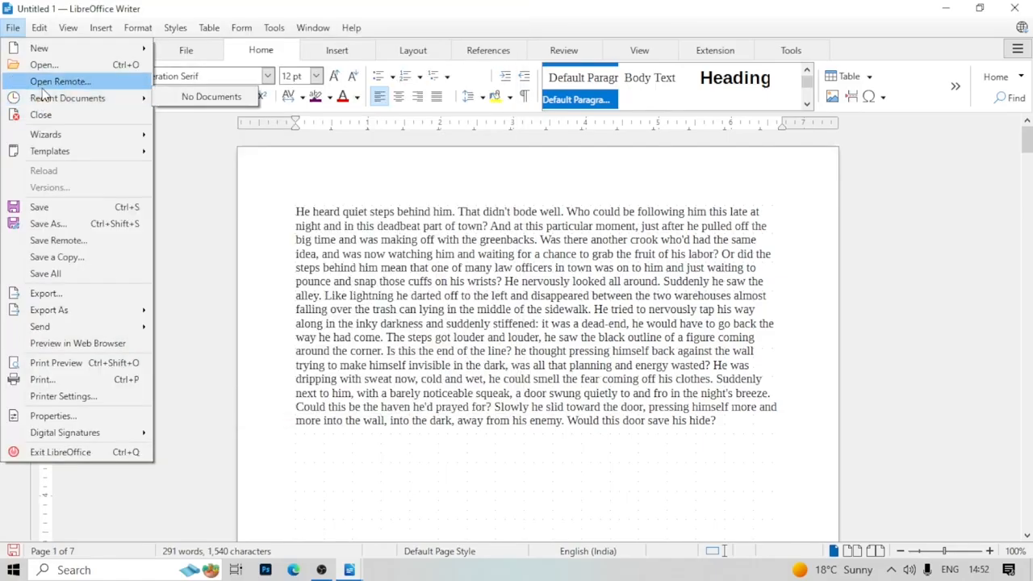
Open the Remote Files dialog and view its options for managing services
click(56, 82)
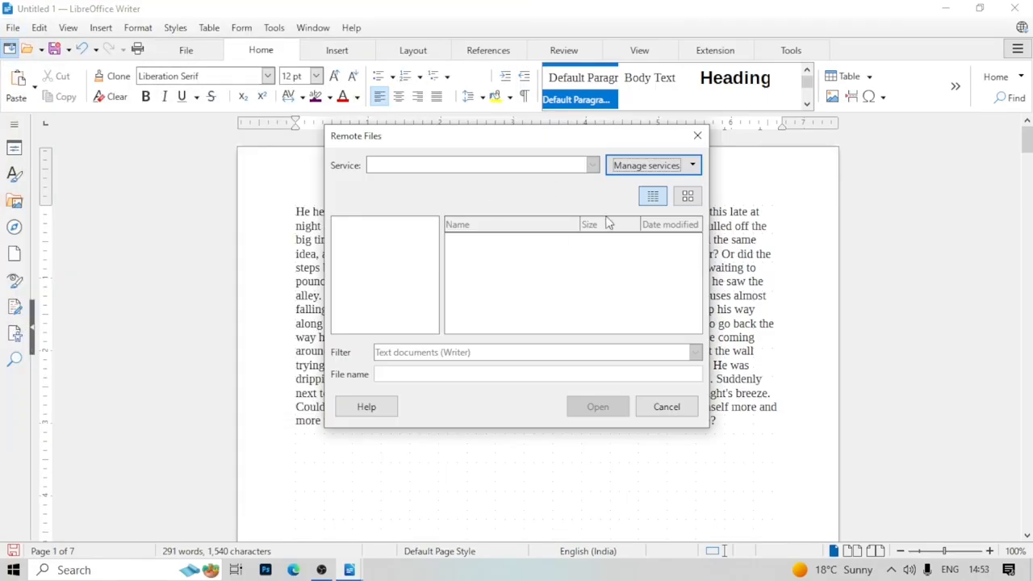
click(693, 165)
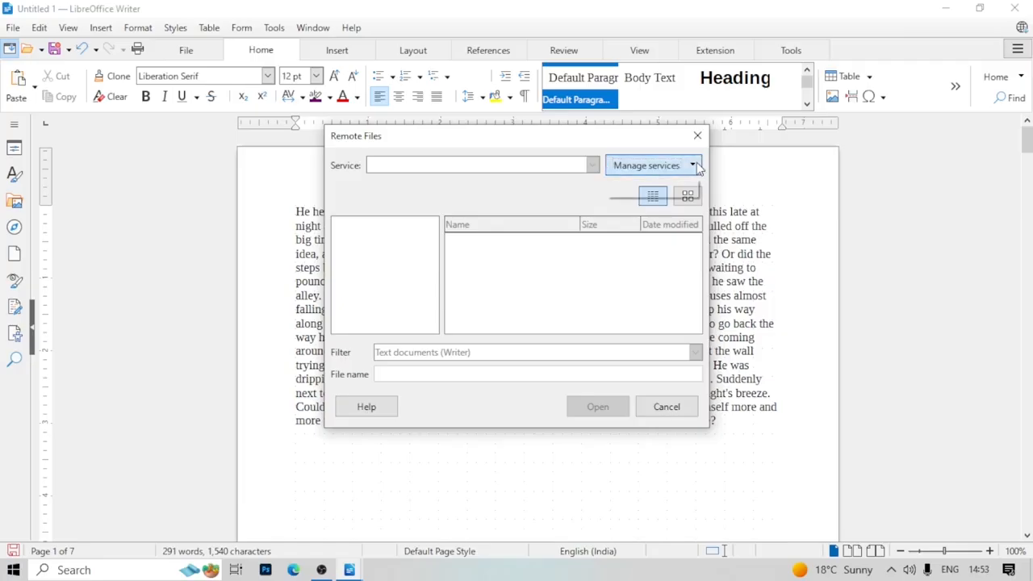
click(554, 268)
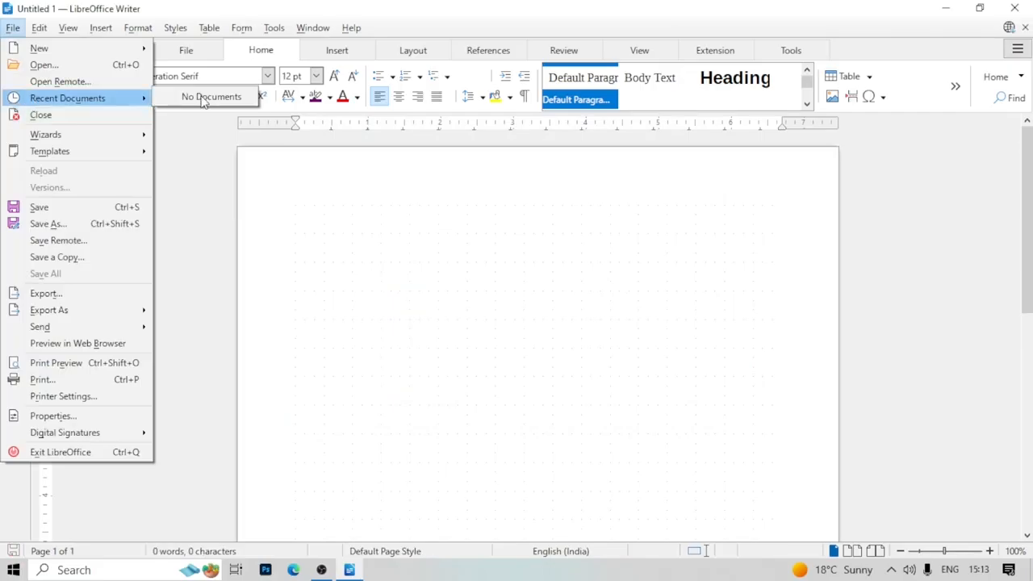
Fill the blank document with the dummy story paragraph using AutoText "dt", removing the equals sign before the shortcut
click(339, 293)
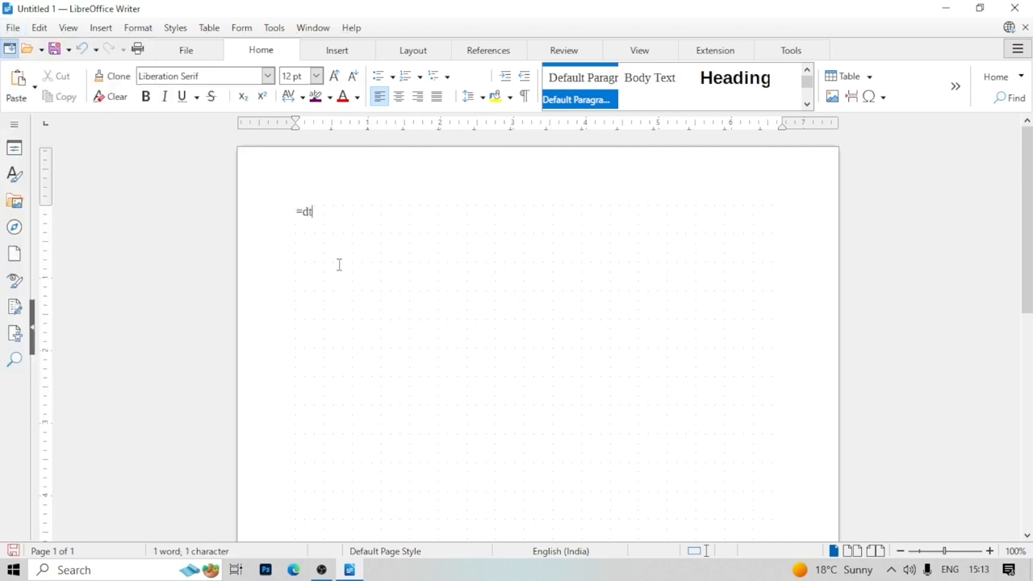
drag(303, 212, 292, 211)
key(BackSpace)
key(F3)
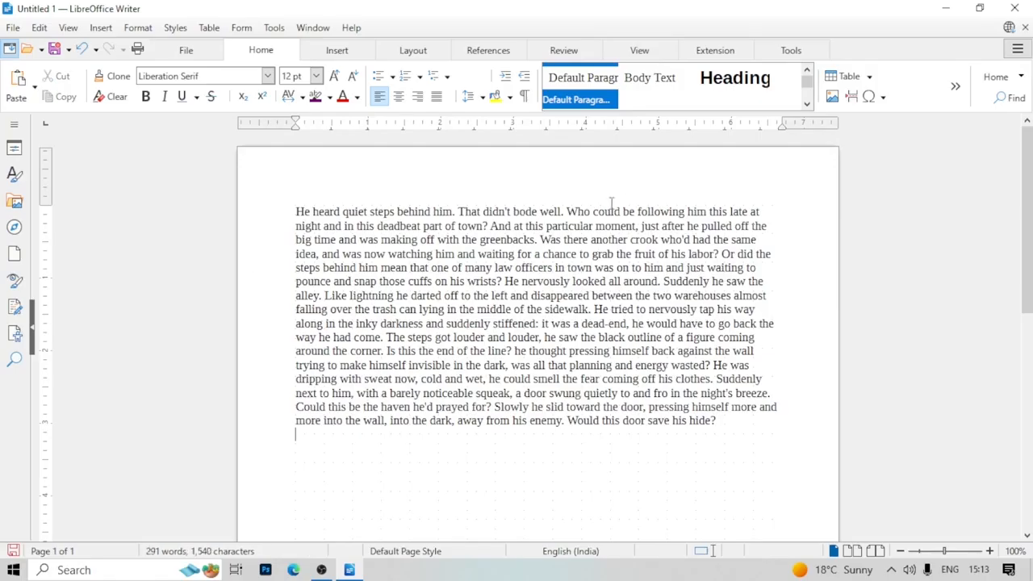
Save the story document to the Desktop as an ODF text document named "letter"
click(12, 28)
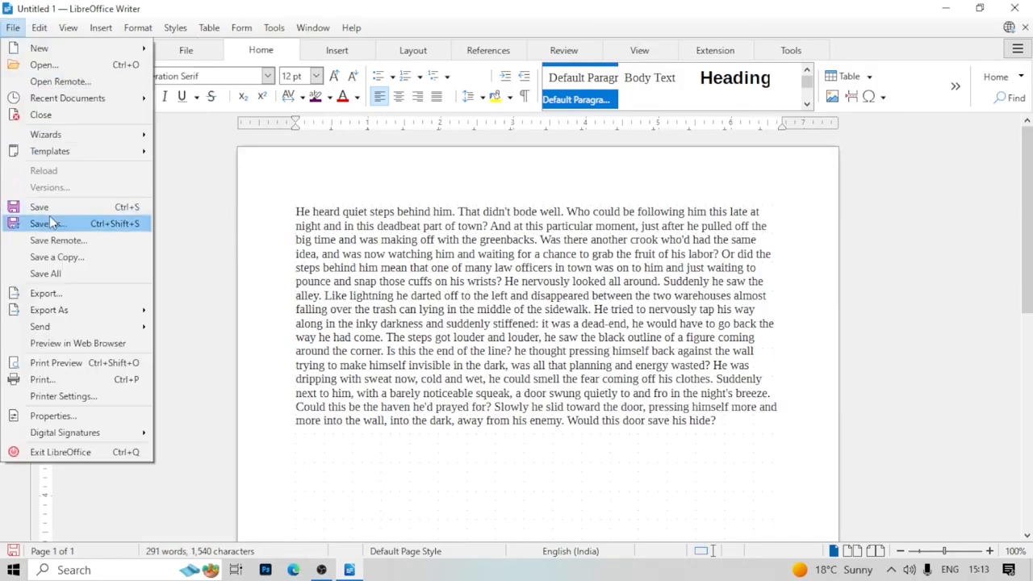
click(279, 237)
key(ctrl+s)
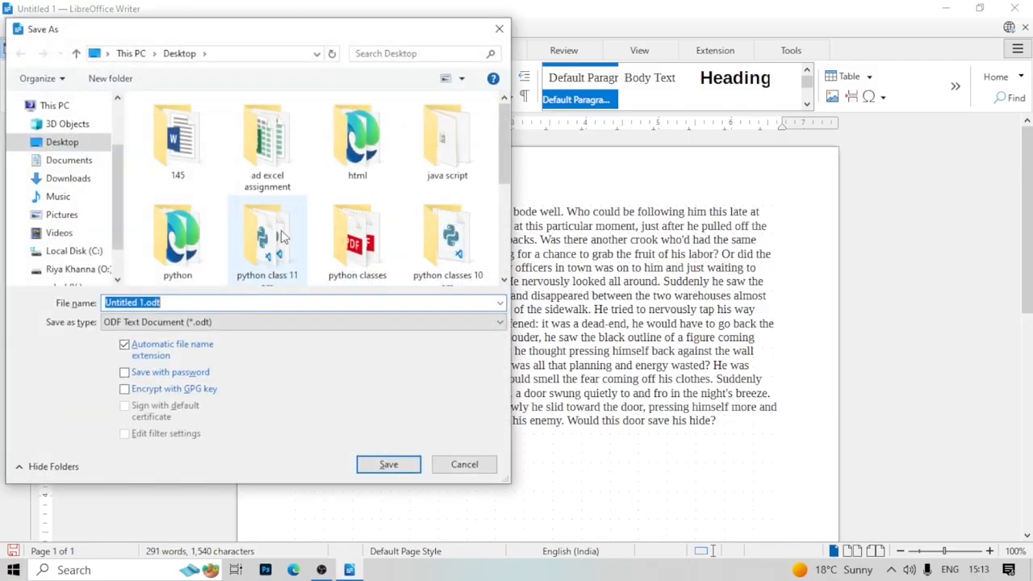
key(BackSpace)
text(oe)
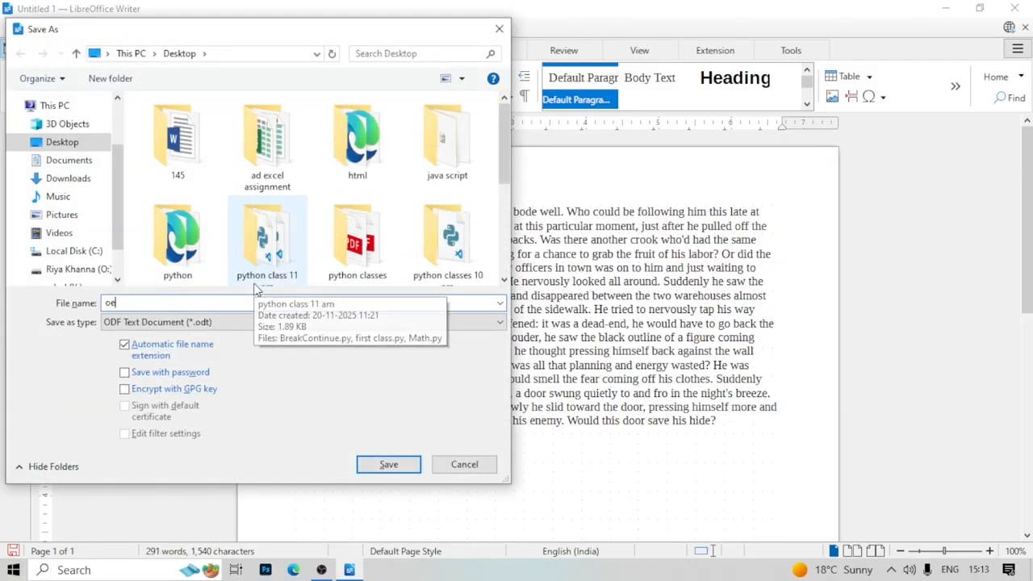
text(tter)
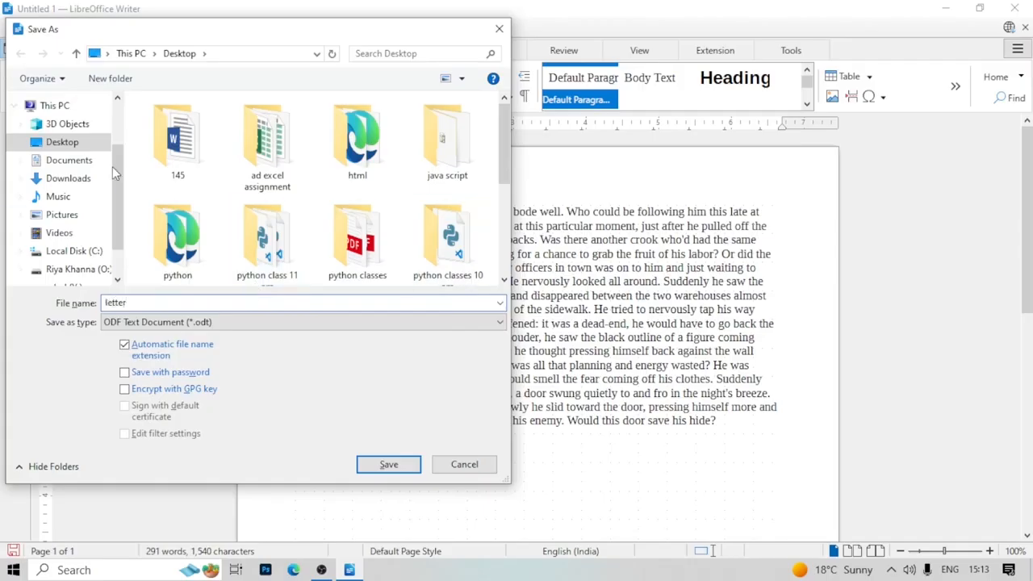
click(408, 464)
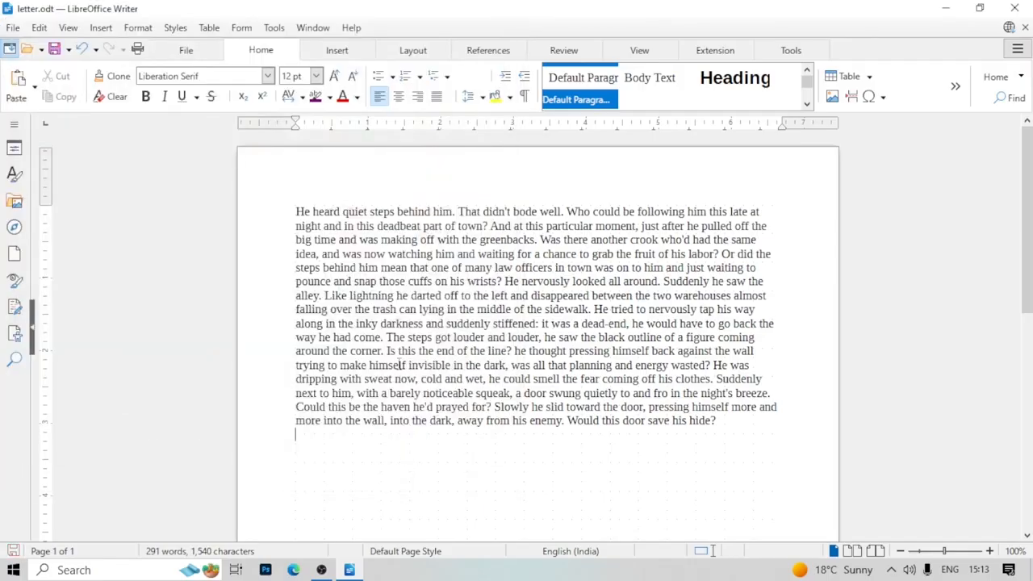
Open letter.odt from the list of recent documents
click(14, 29)
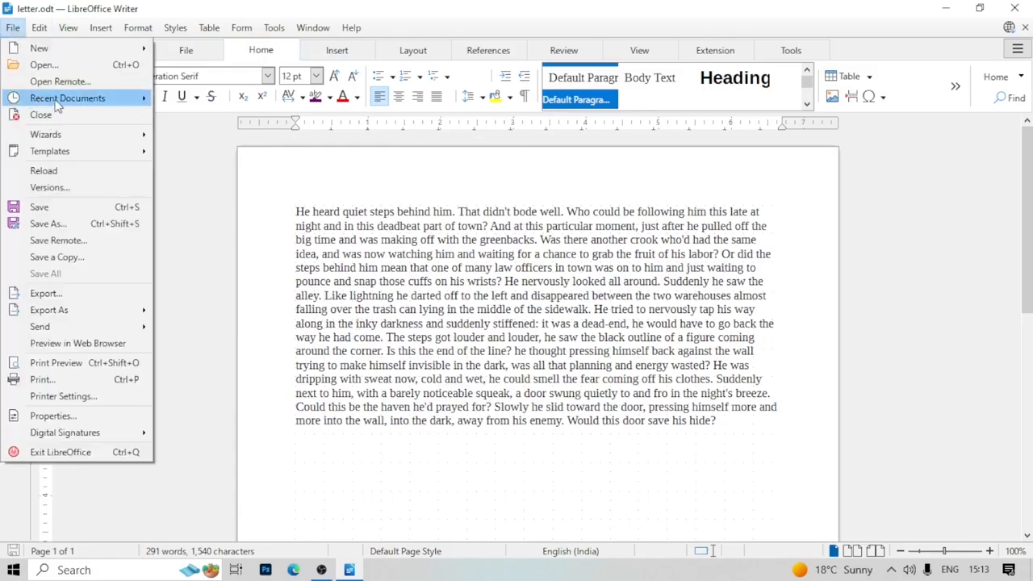
mouse_move(55, 102)
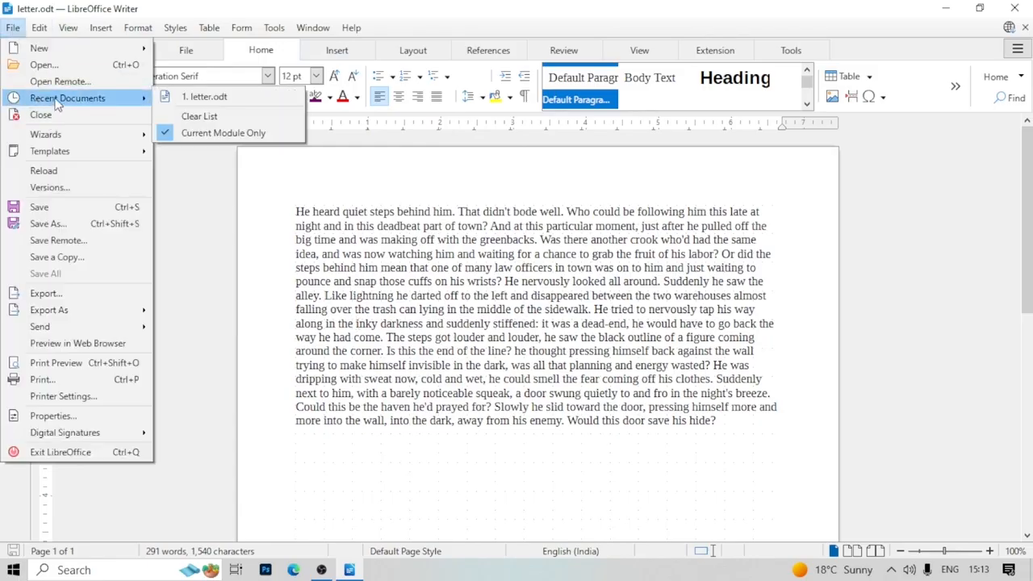
click(223, 96)
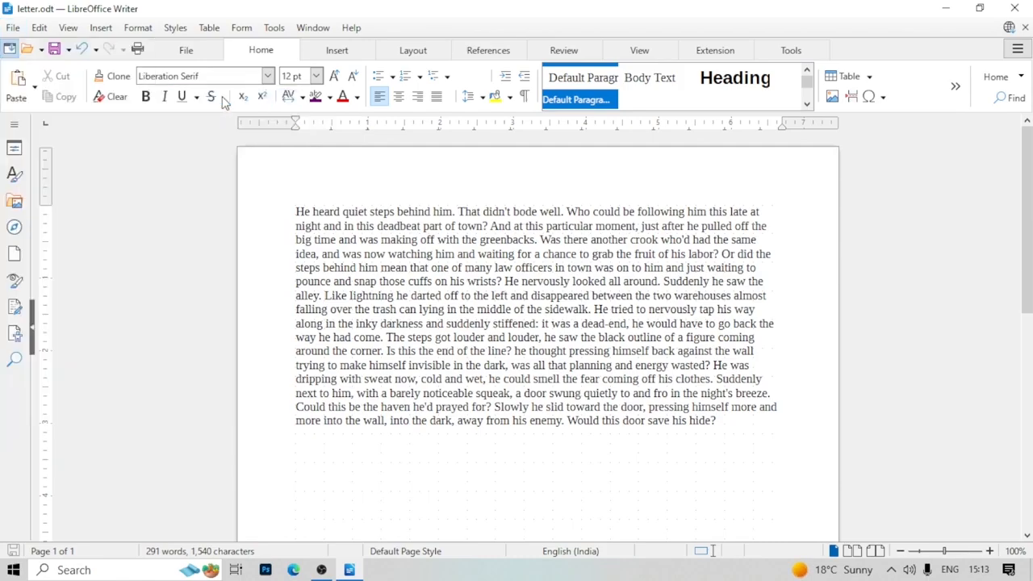
Start the Letter Wizard for a Business Letter with the Elegant page design and accept the default settings through to Name and Location
click(12, 27)
mouse_move(36, 136)
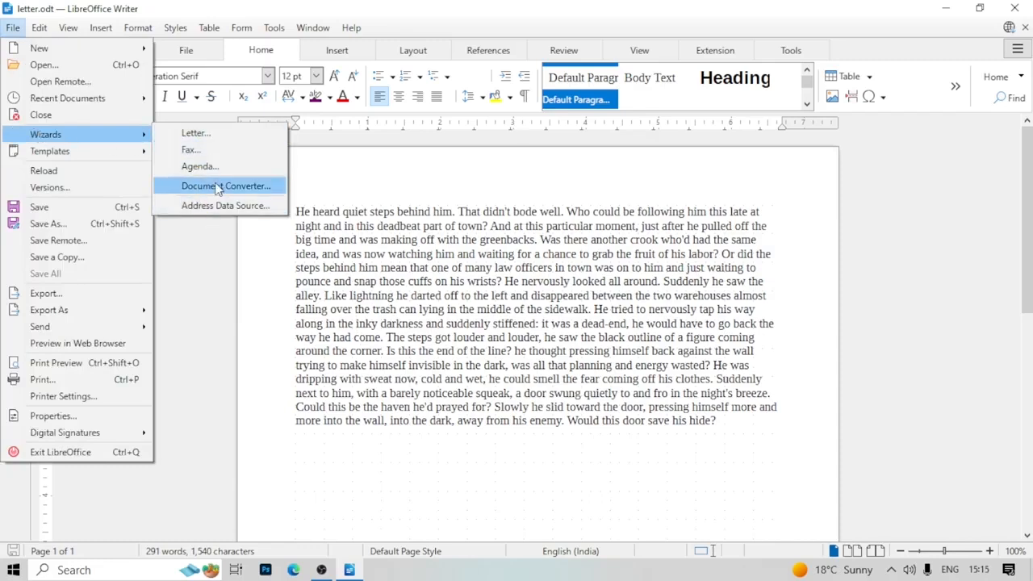
click(210, 134)
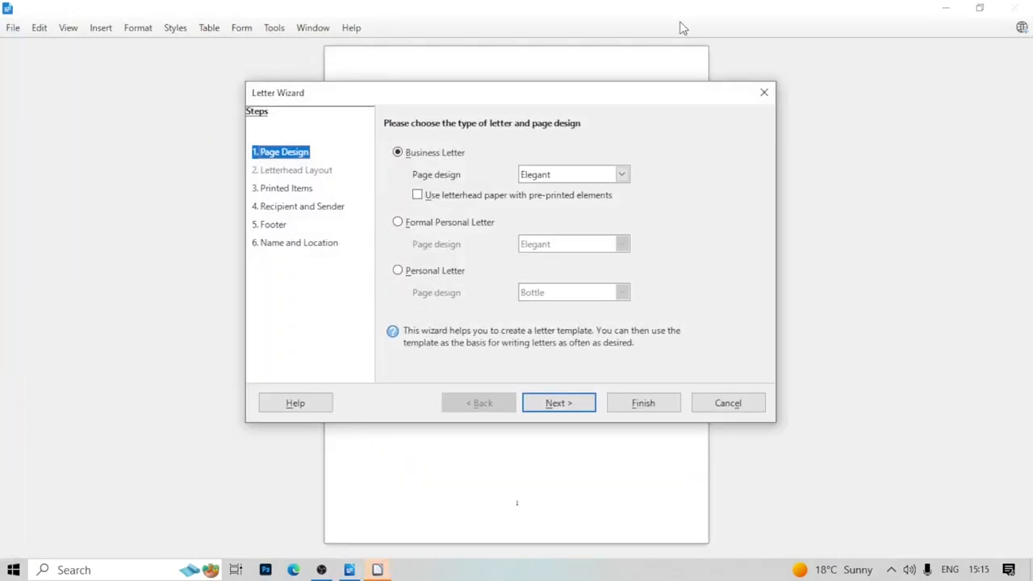
drag(594, 99, 547, 96)
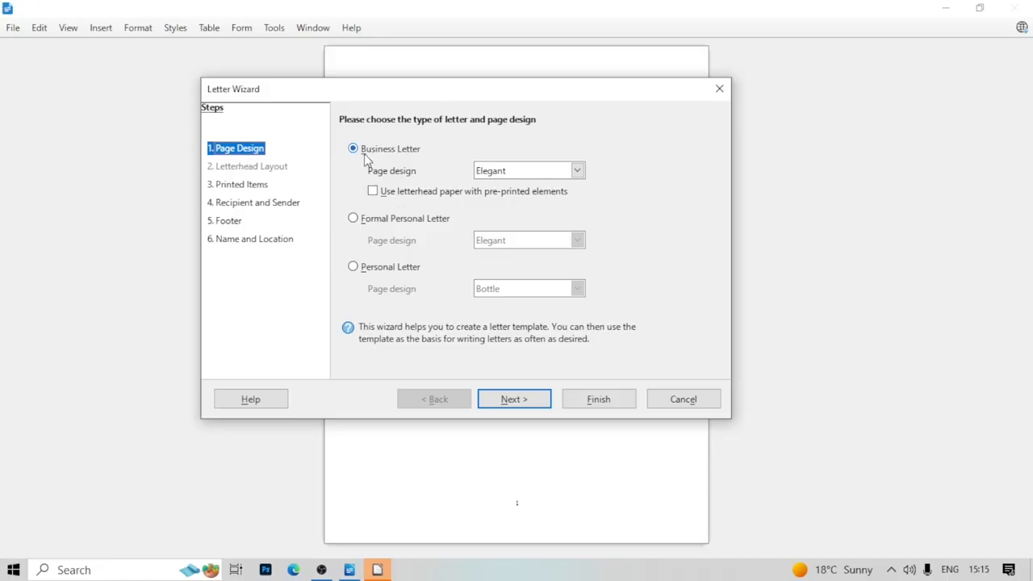
click(533, 410)
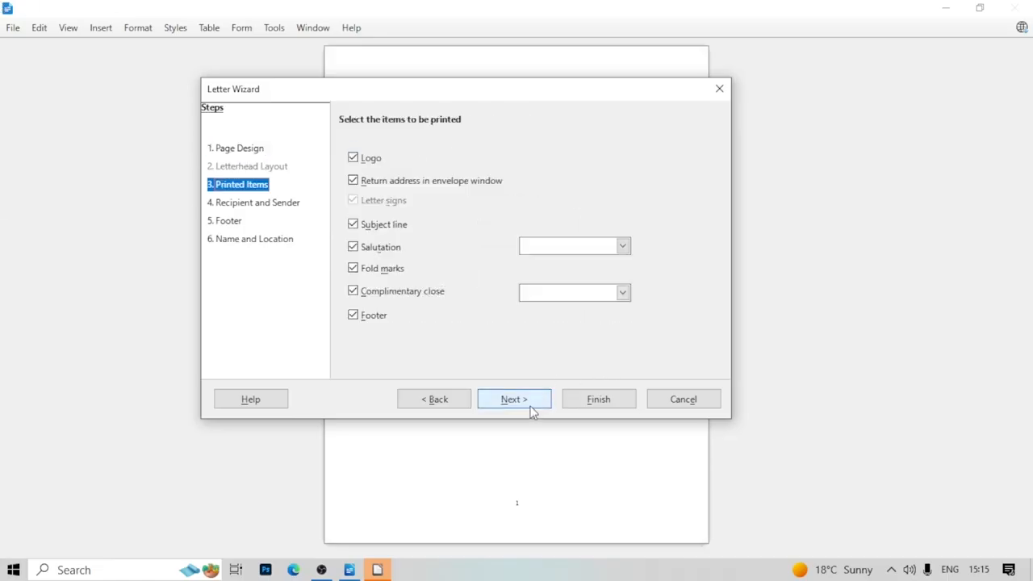
click(539, 399)
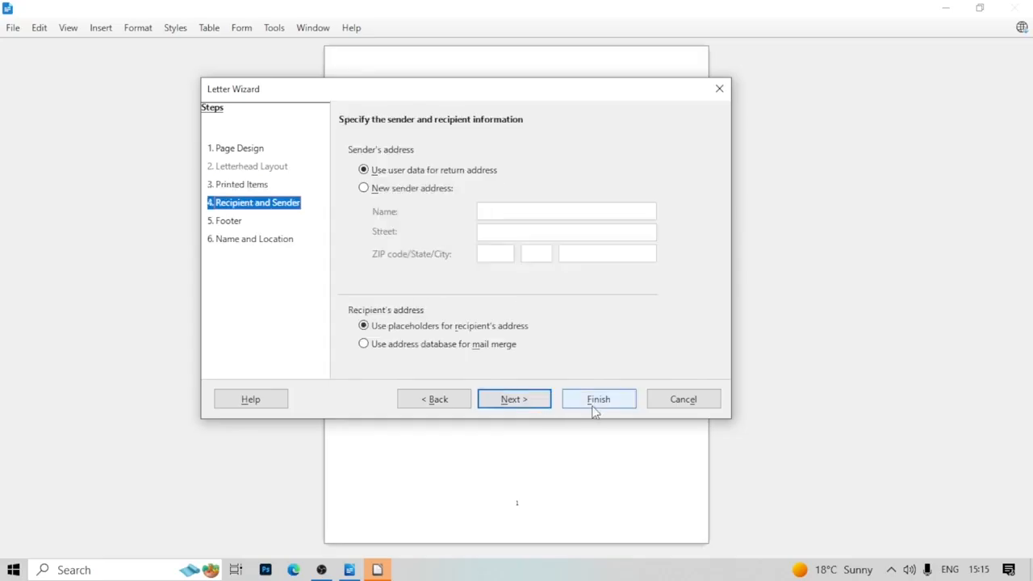
click(530, 401)
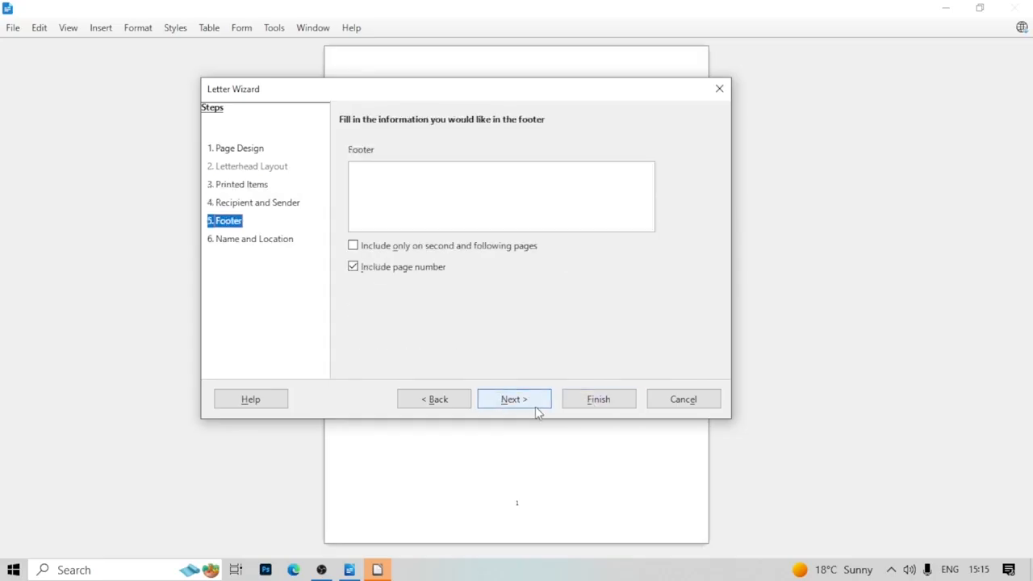
click(528, 404)
Finish the letter wizard, saving the template as myLetterTemplate.ott in Documents, and open it with macros disabled
click(587, 406)
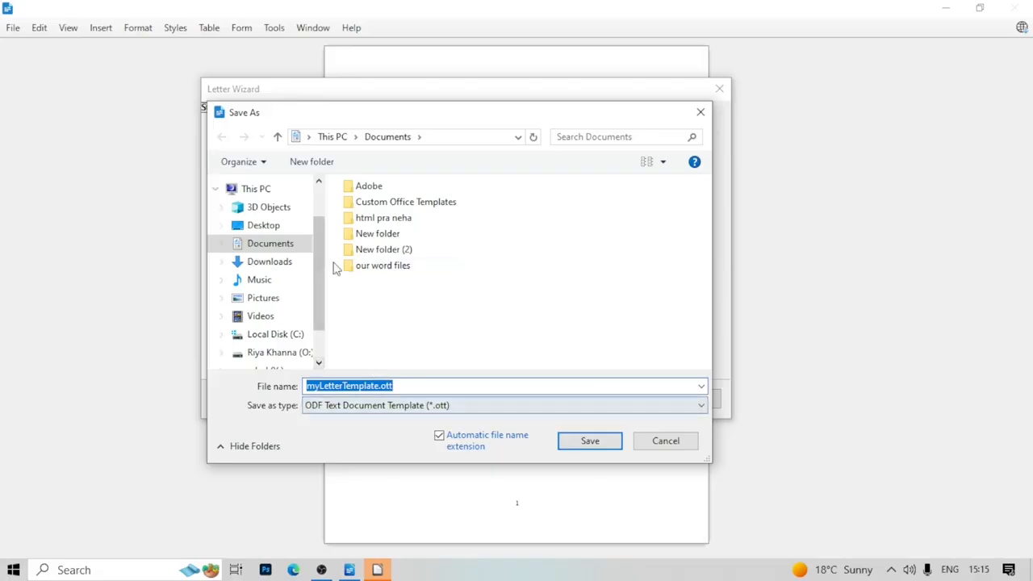
click(587, 444)
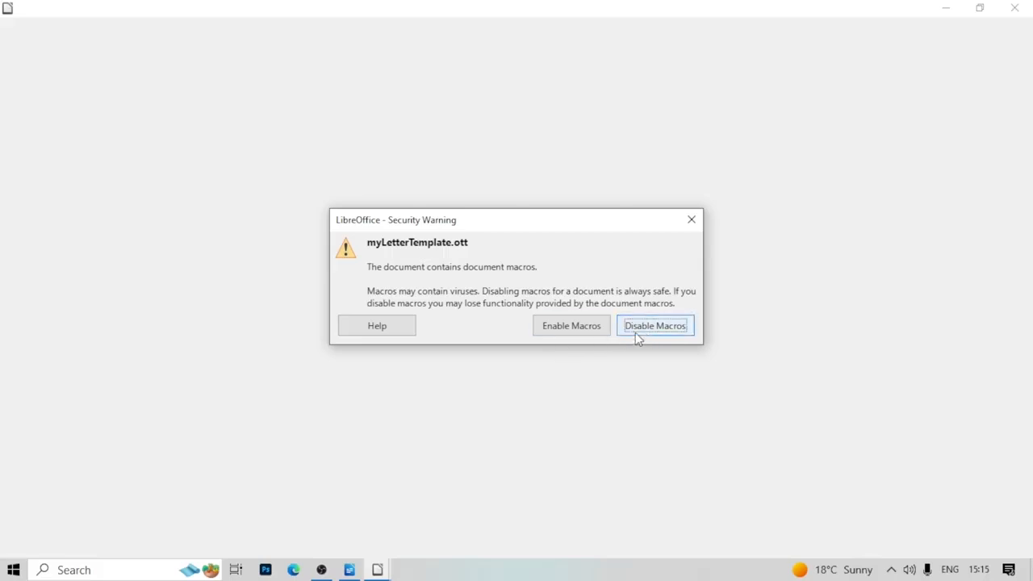
click(638, 330)
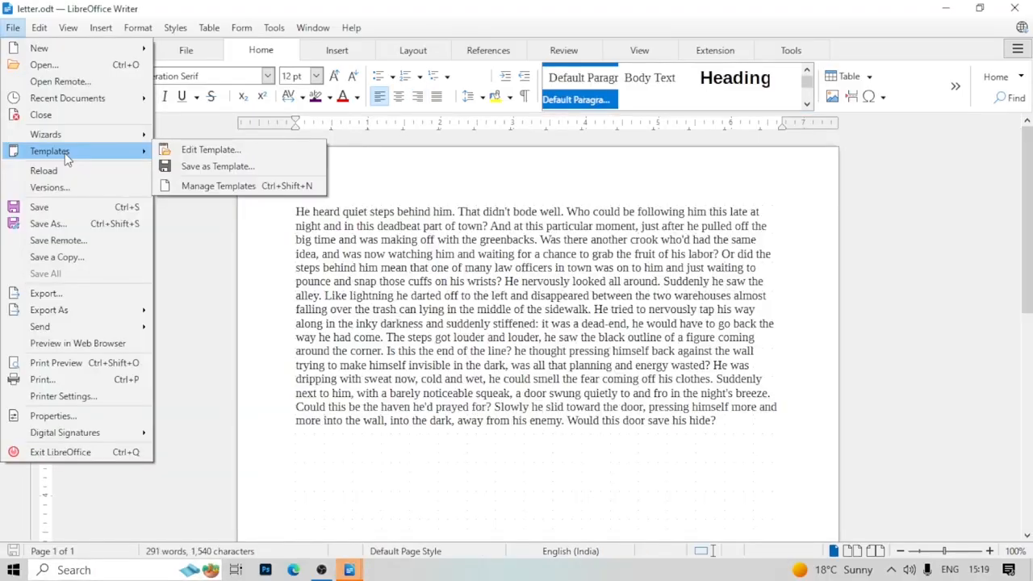
Save letter.odt as a template in the Drawings category, using a first name as the template name
click(186, 171)
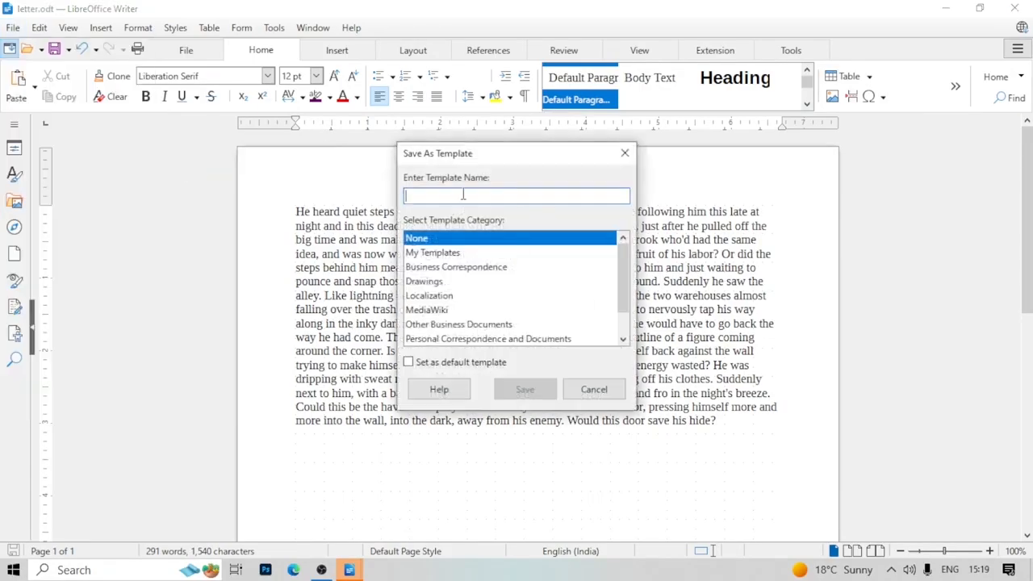
text(riya)
click(425, 283)
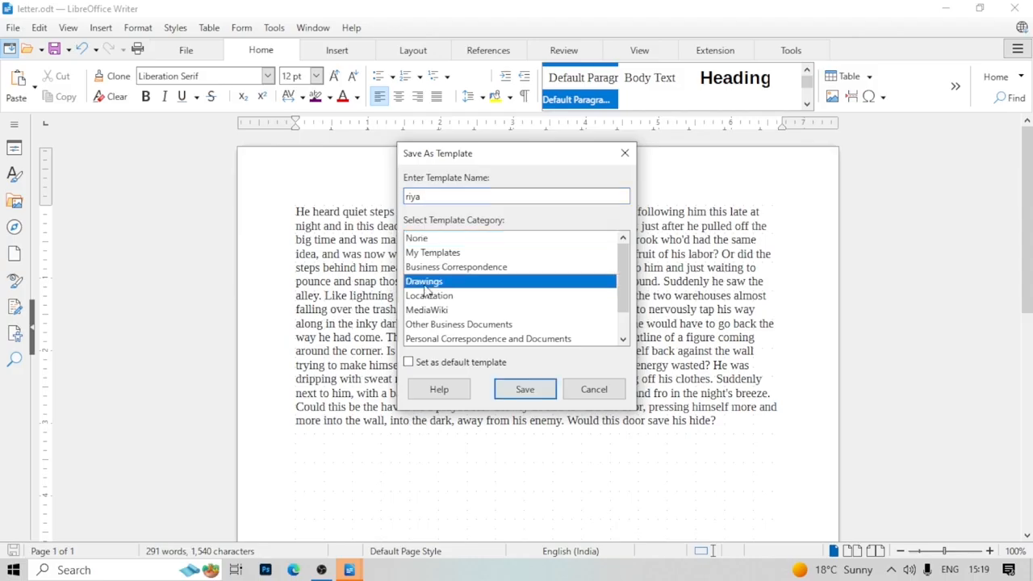
click(521, 390)
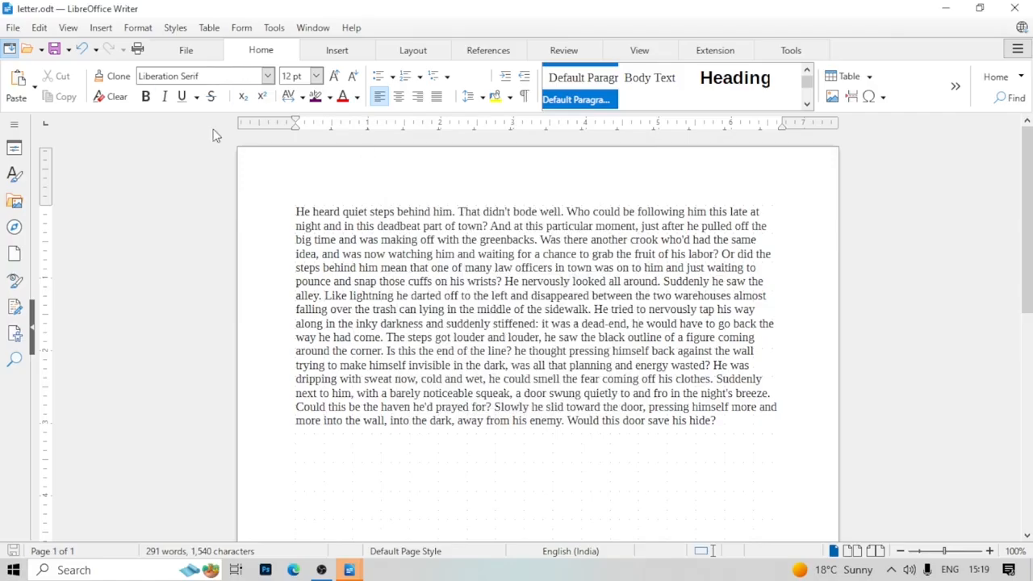
Open the template manager to view the available templates
click(12, 29)
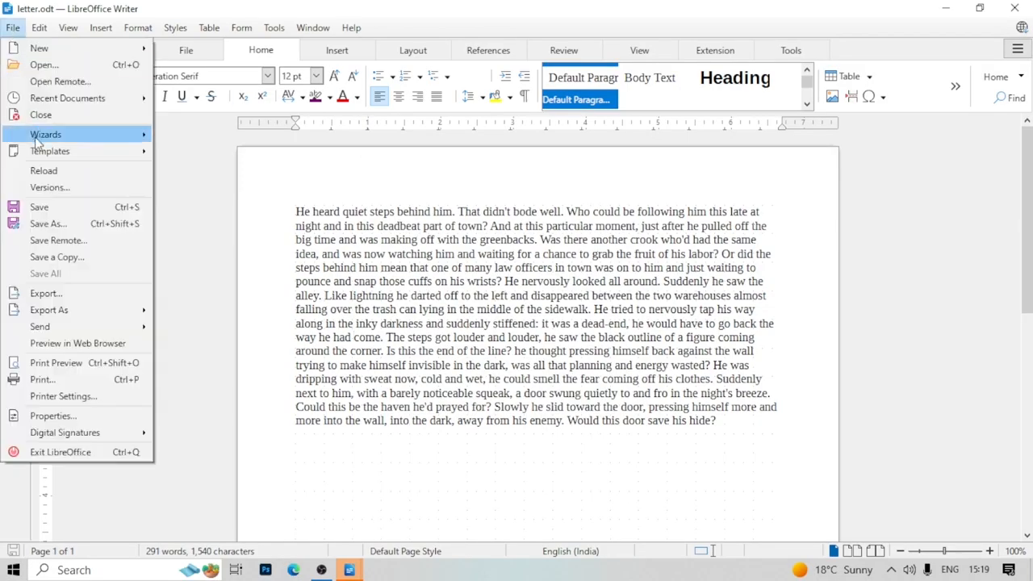
mouse_move(48, 155)
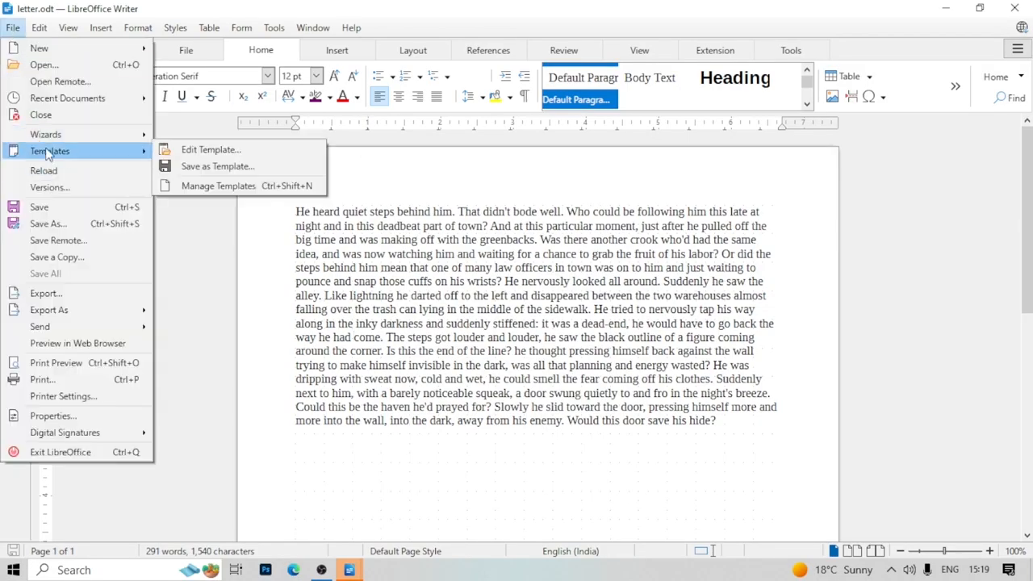
click(193, 190)
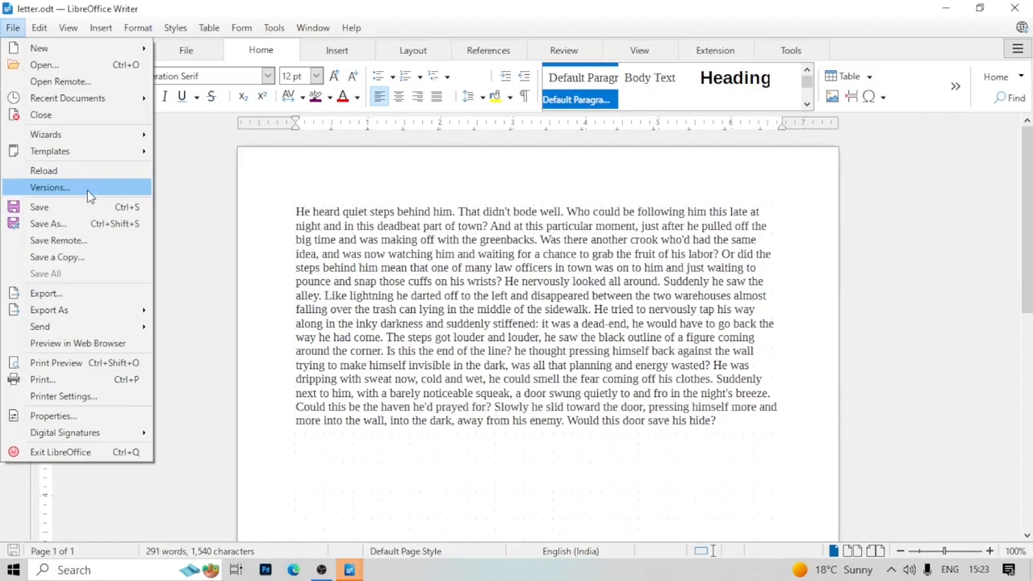
Save a new version of letter.odt with a first name as the version comment, and close the versions dialog
click(90, 192)
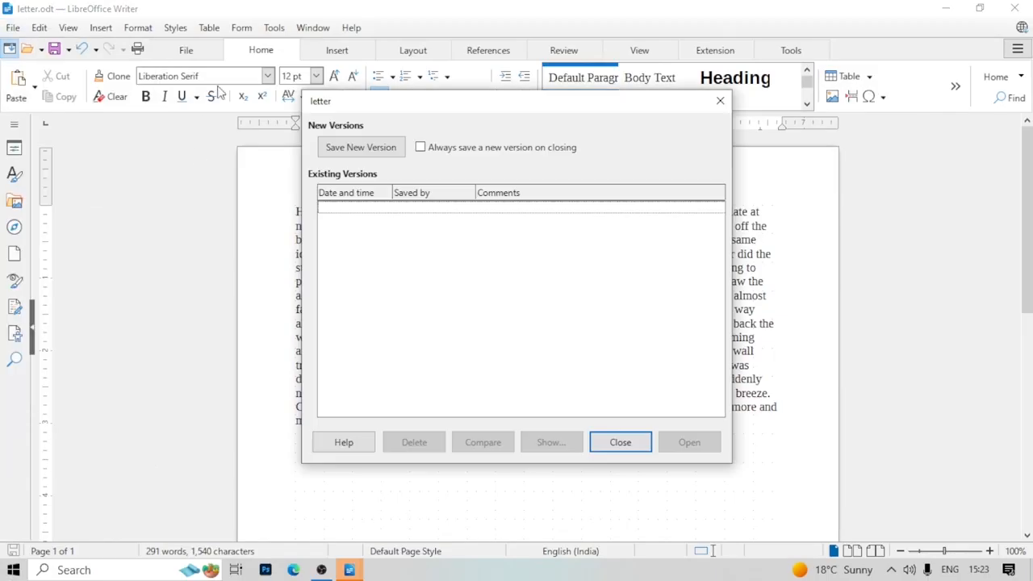
click(370, 152)
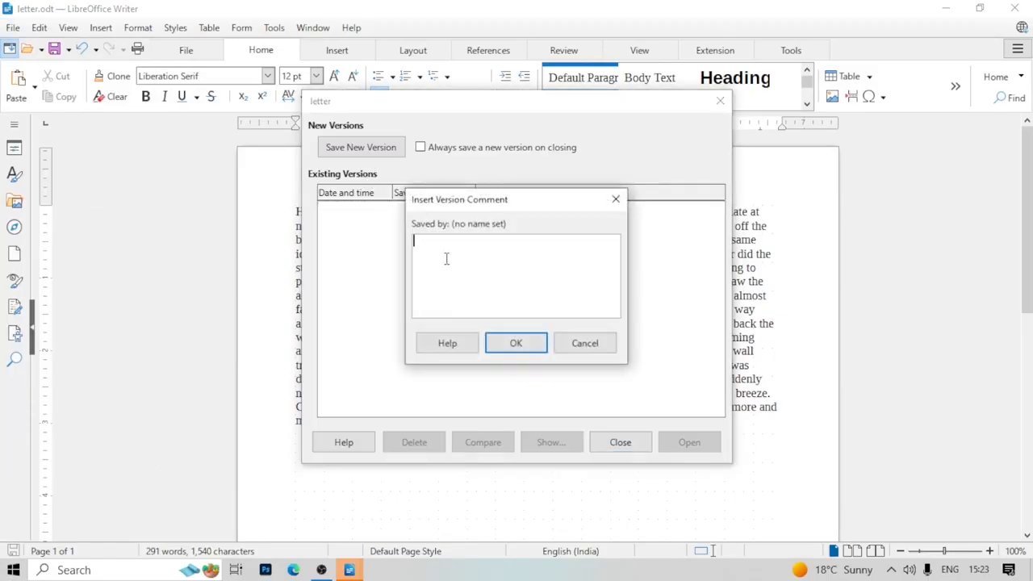
text(diya)
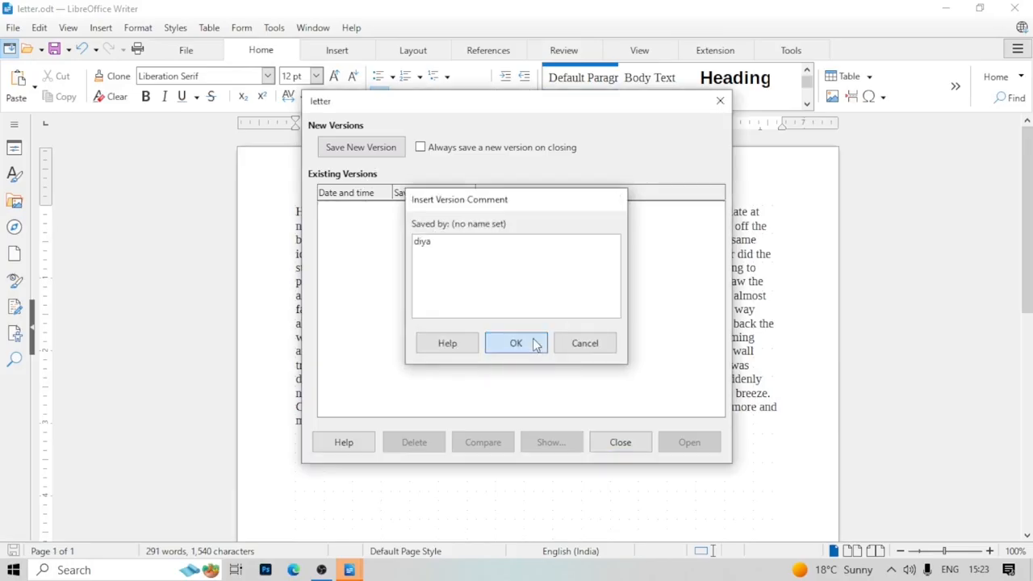
click(536, 345)
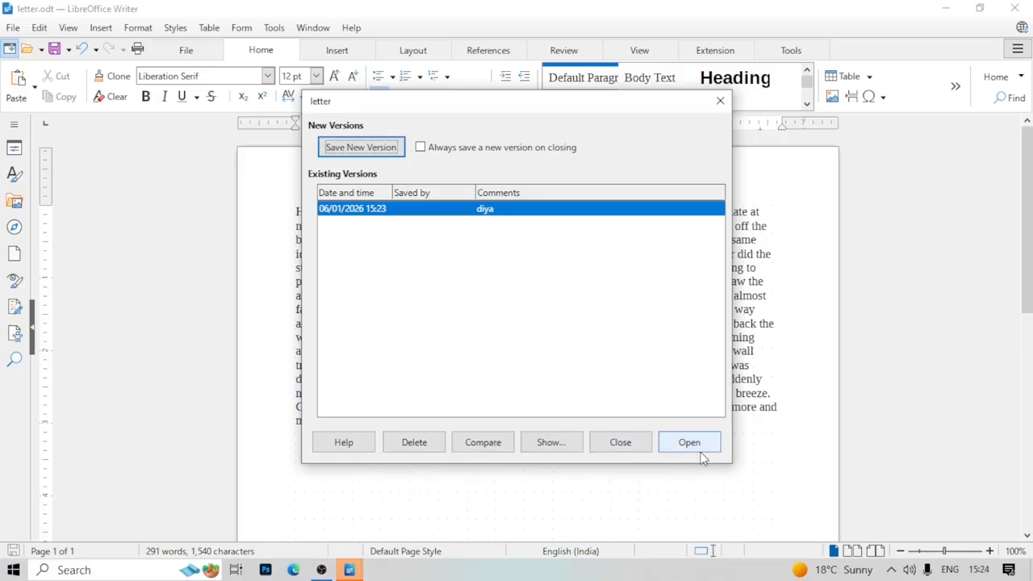
click(721, 101)
click(13, 27)
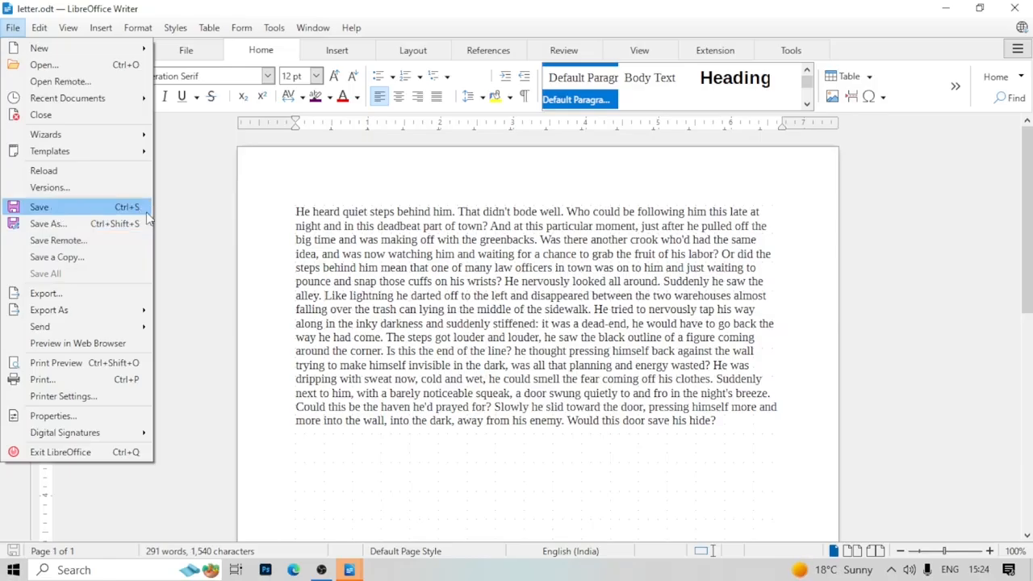
click(284, 234)
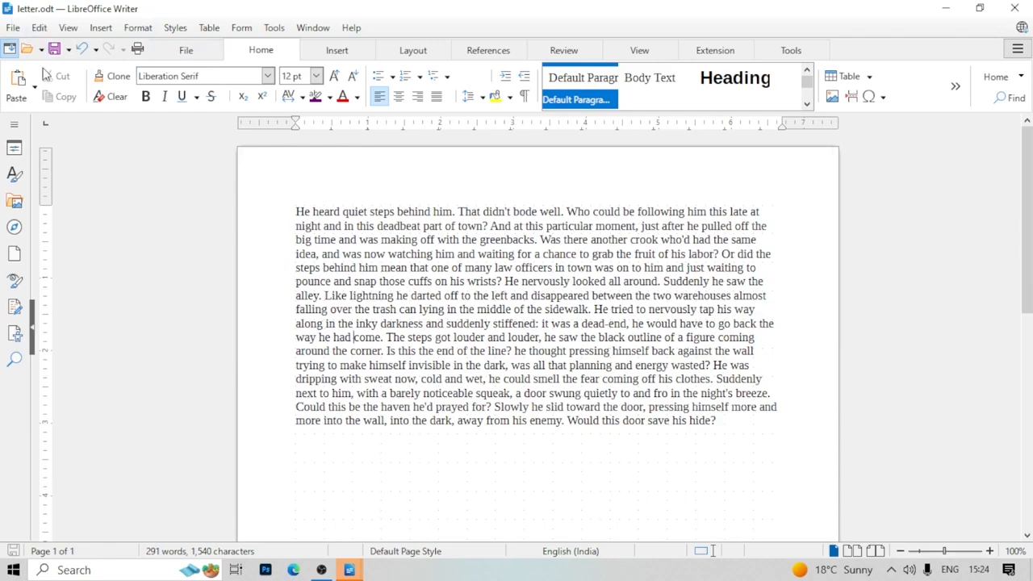
Save the document under a new name on the Desktop, a first name followed by "resume", as an ODF text document (.odt)
click(13, 28)
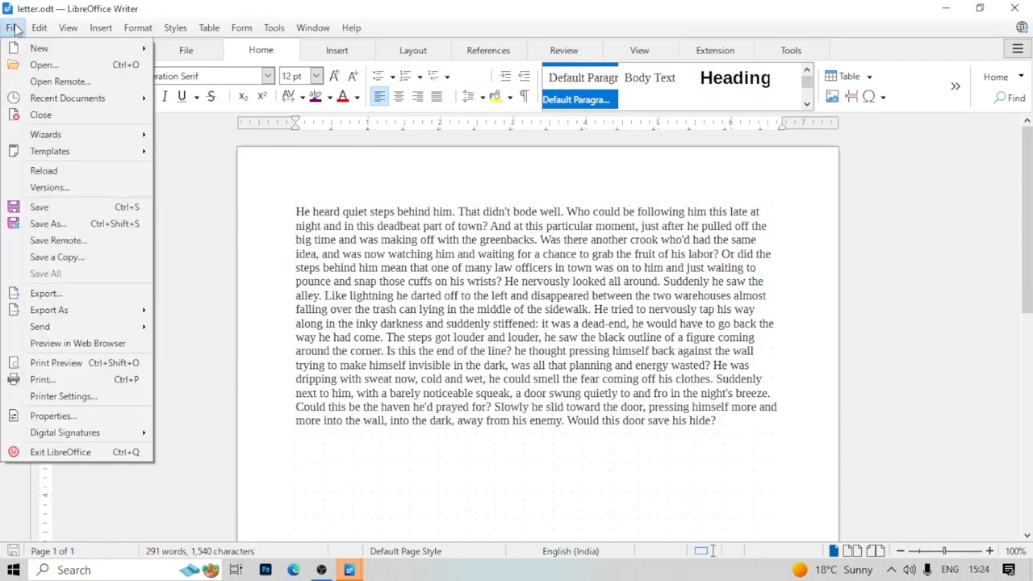
click(106, 225)
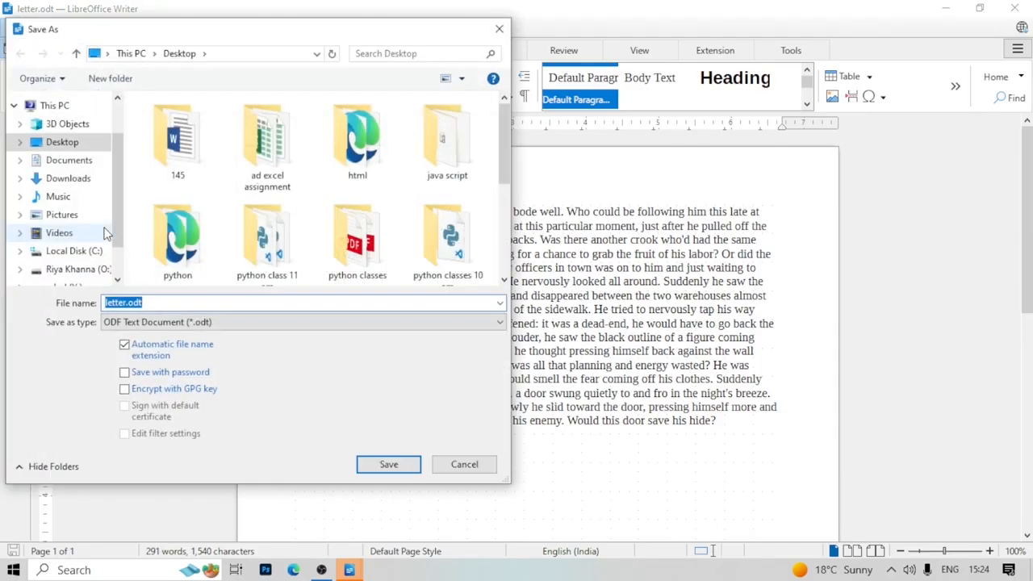
click(161, 302)
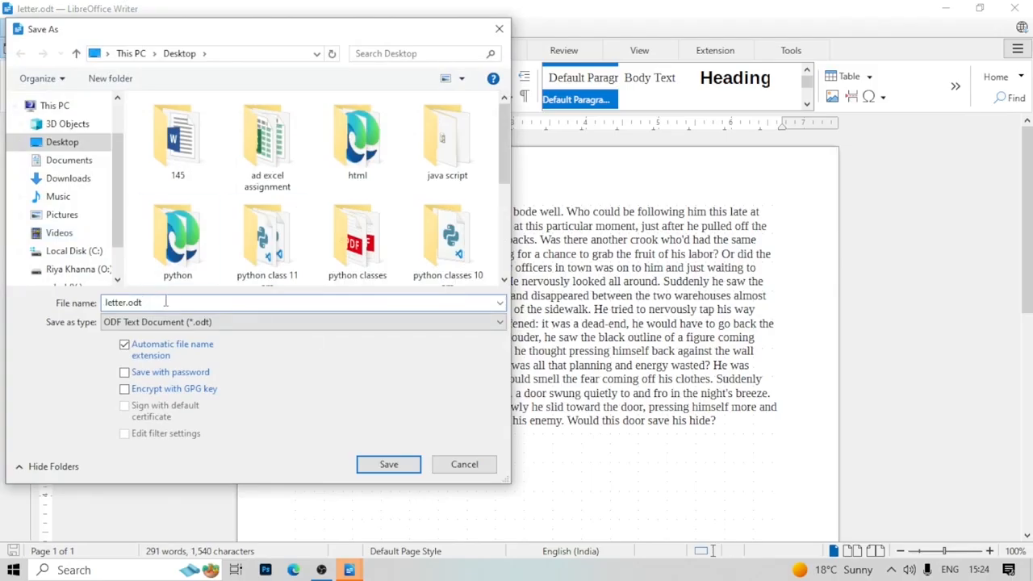
click(484, 323)
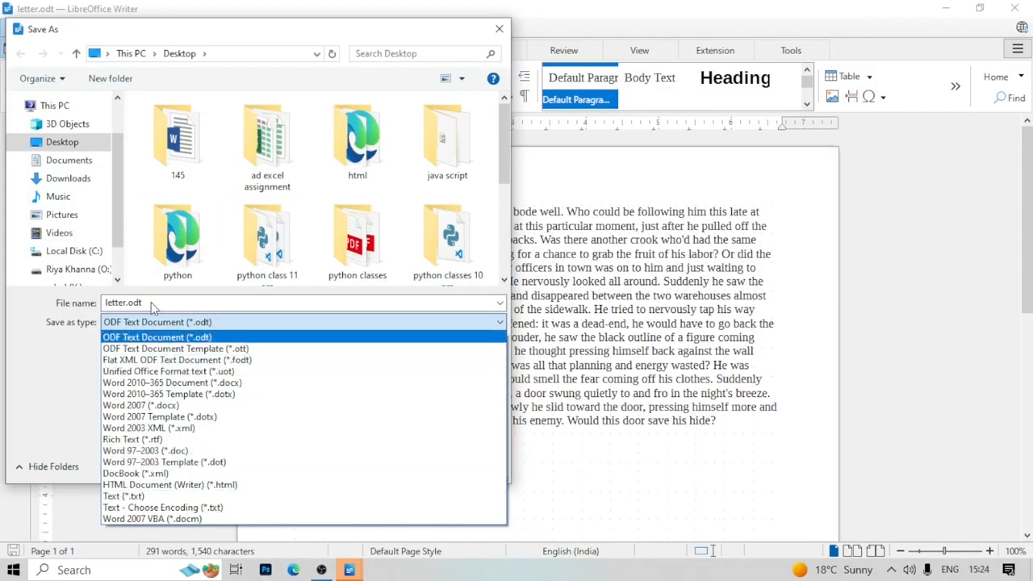
click(127, 304)
double_click(123, 304)
click(128, 303)
drag(128, 302, 109, 301)
text(riya resume)
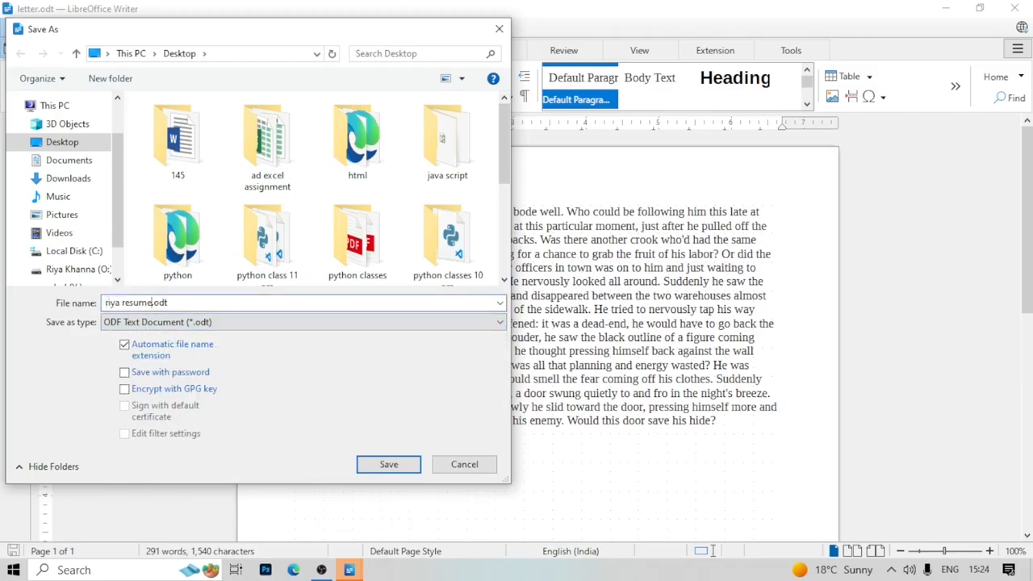
click(403, 468)
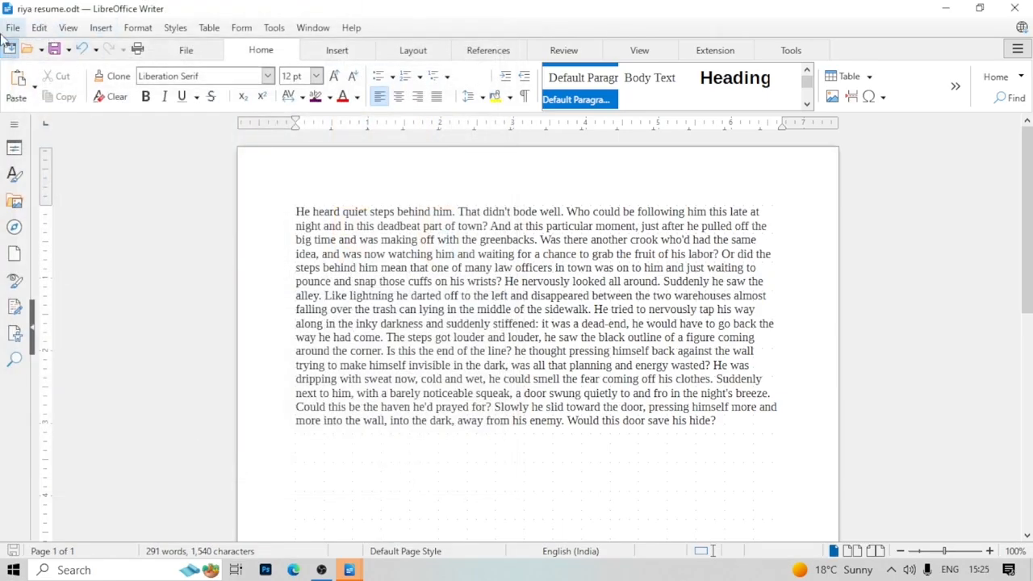
Open the Save Remote dialog, start adding a file service to view the available service types, and cancel without adding one
click(13, 27)
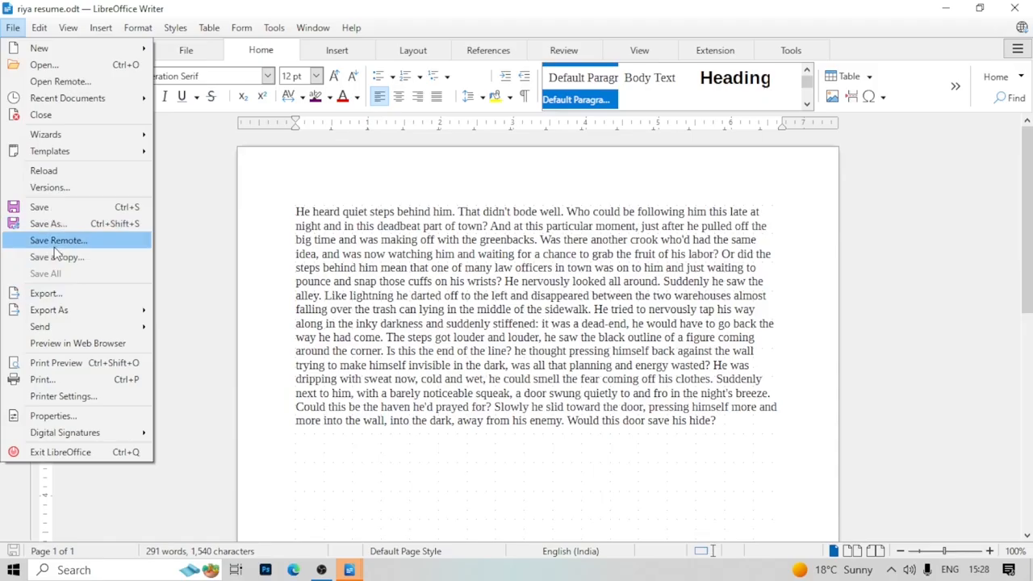
click(54, 246)
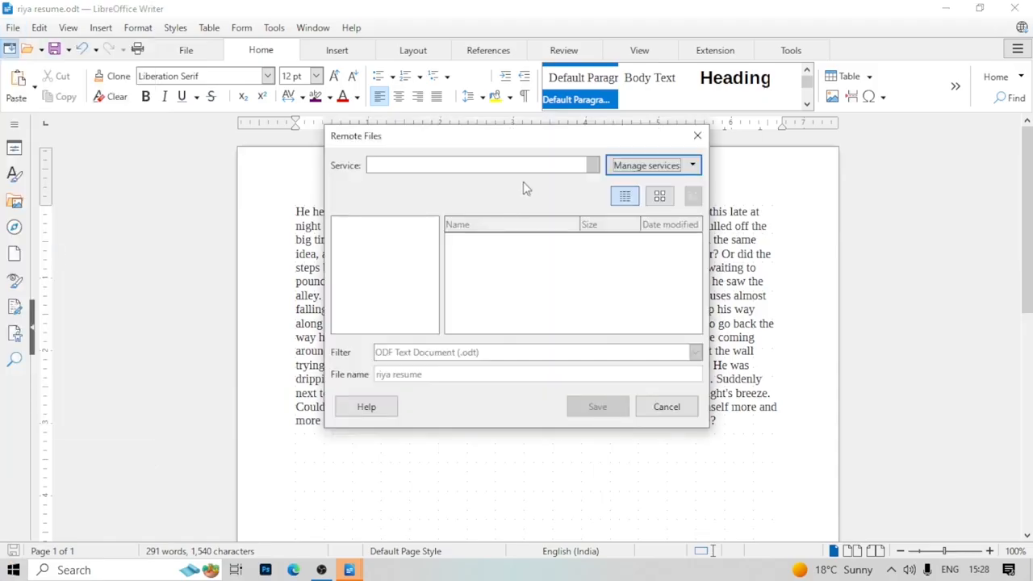
click(666, 167)
click(662, 188)
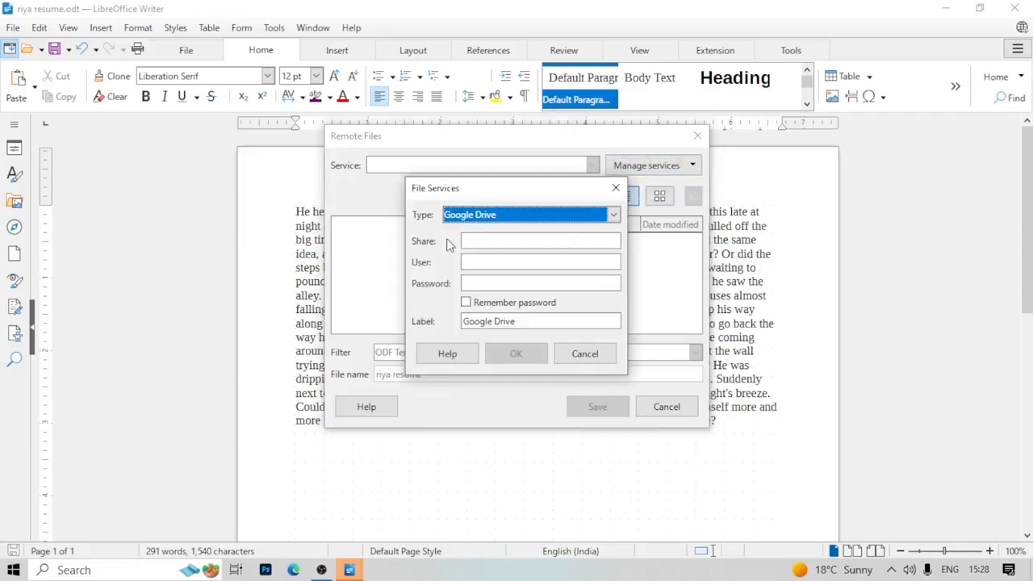
click(612, 214)
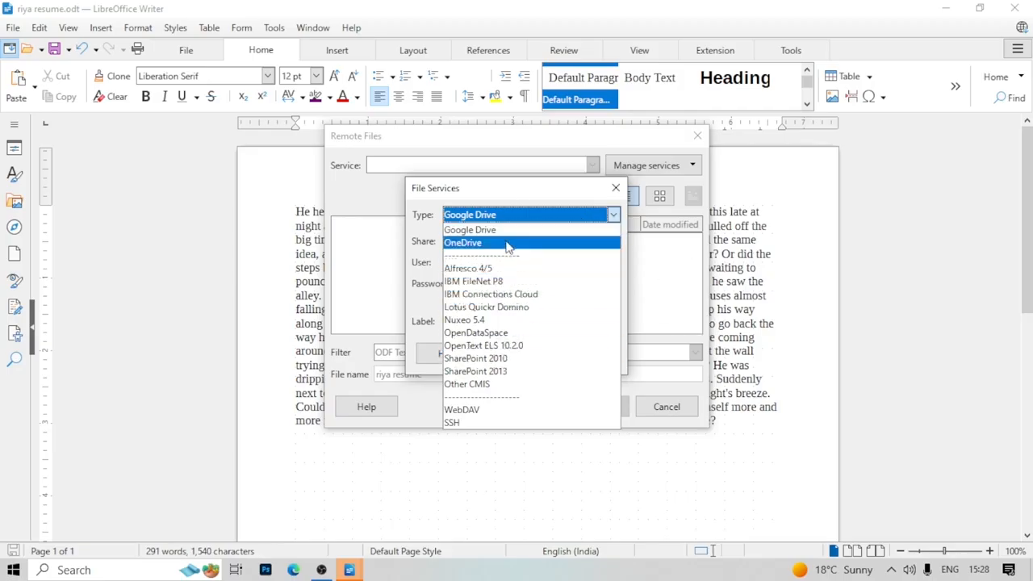
key(Escape)
key(Escape)
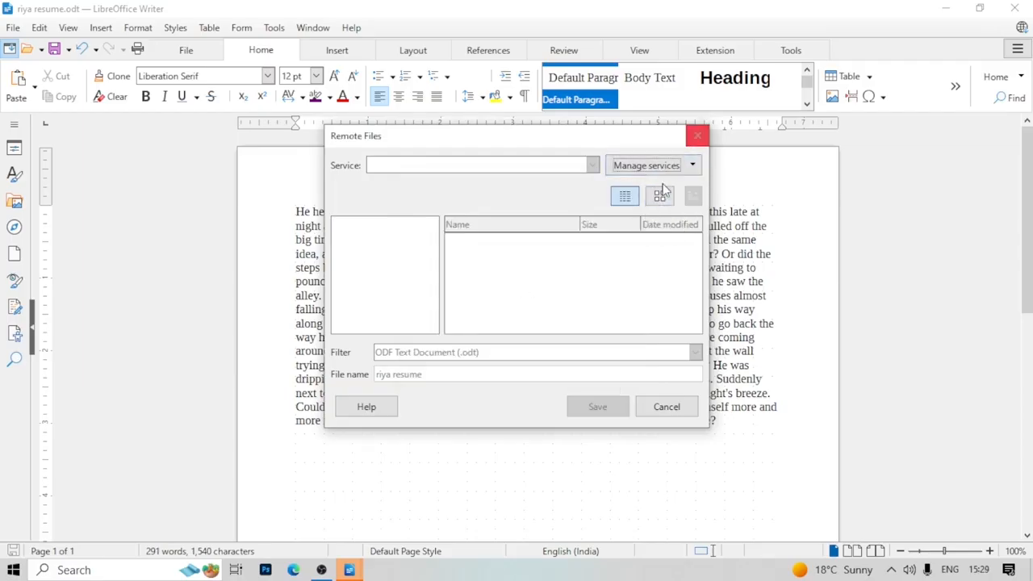
key(Escape)
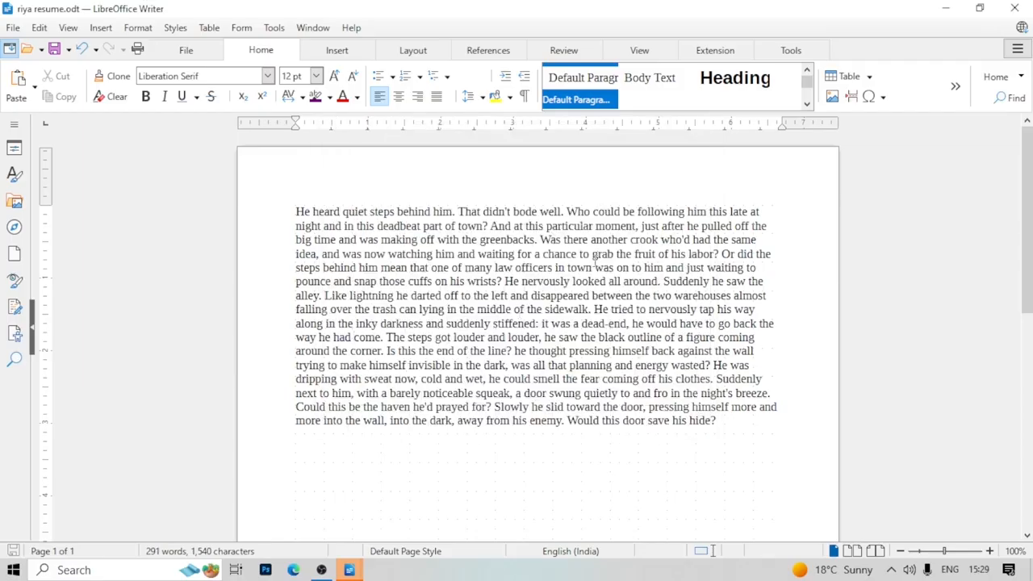
View the Open Remote dialog for remote files and close it without opening a document
click(15, 29)
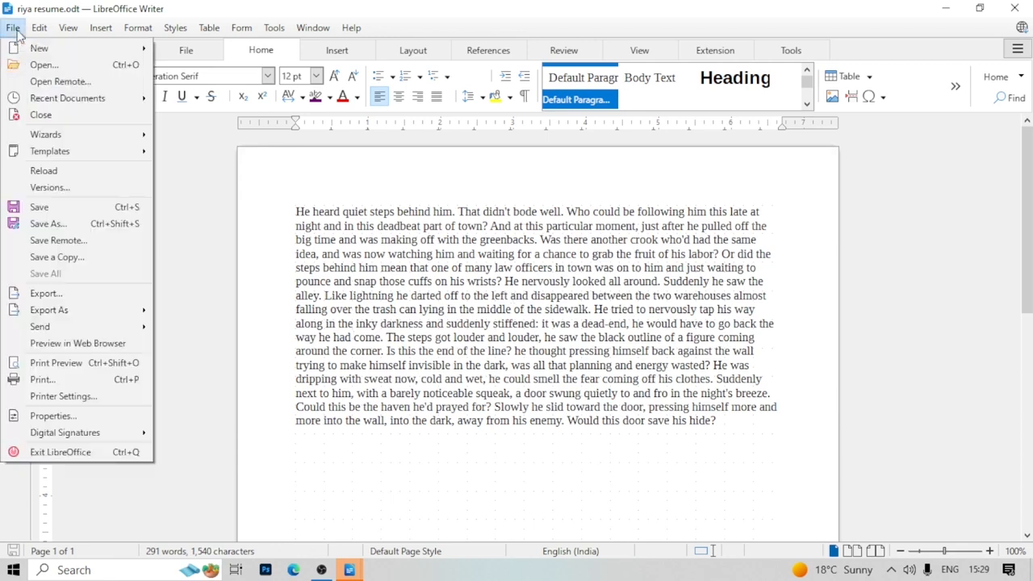
click(55, 83)
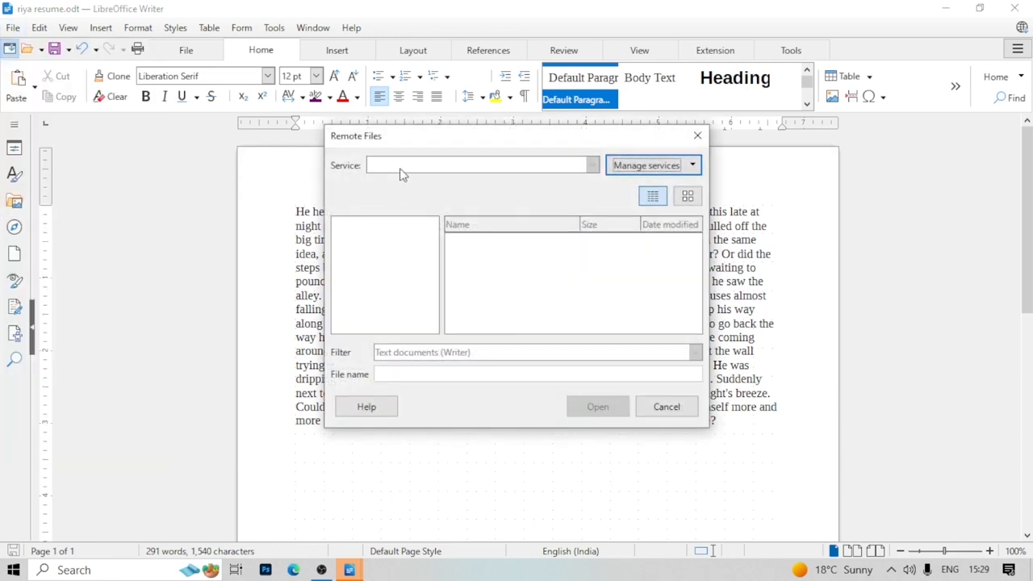
click(697, 136)
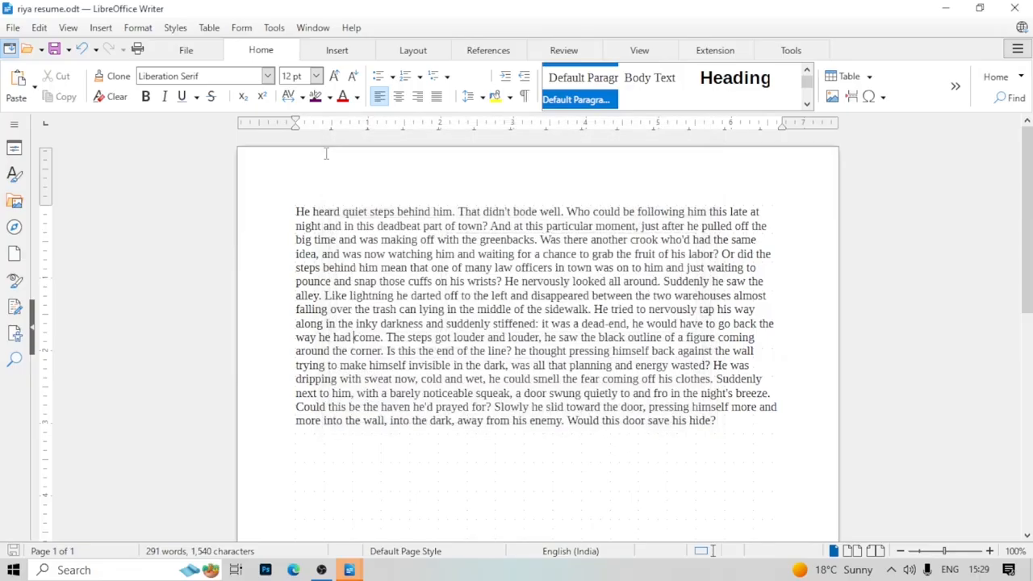
Save a copy of the resume document in the Documents folder, keeping its file name and the ODF text format (.odt)
click(15, 29)
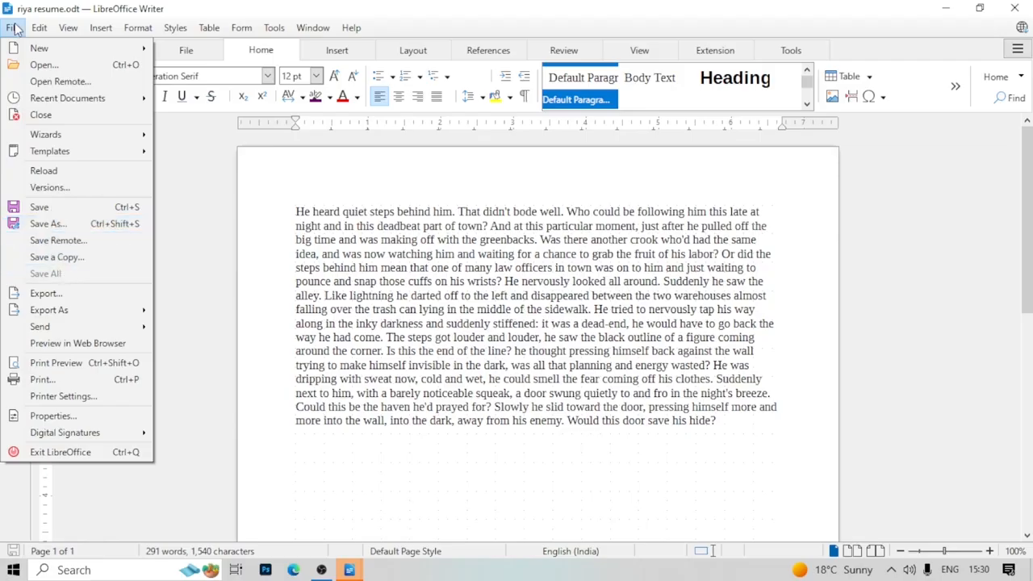
click(33, 257)
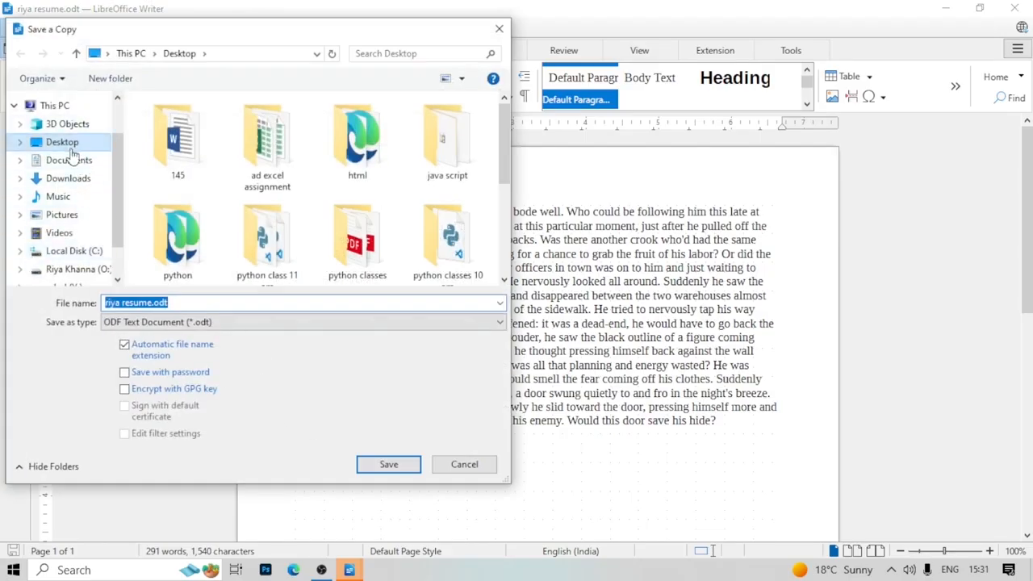
click(74, 150)
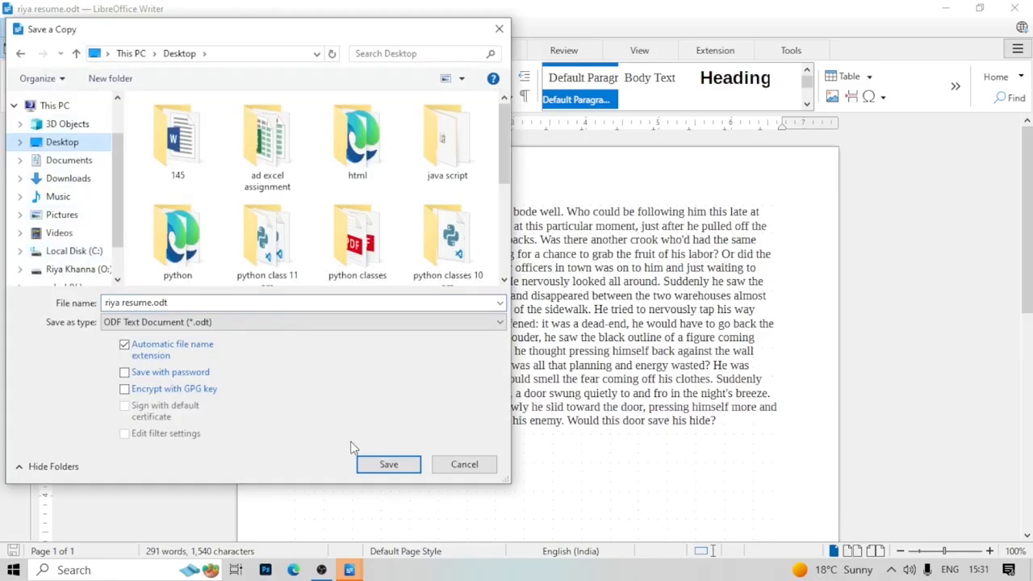
click(71, 161)
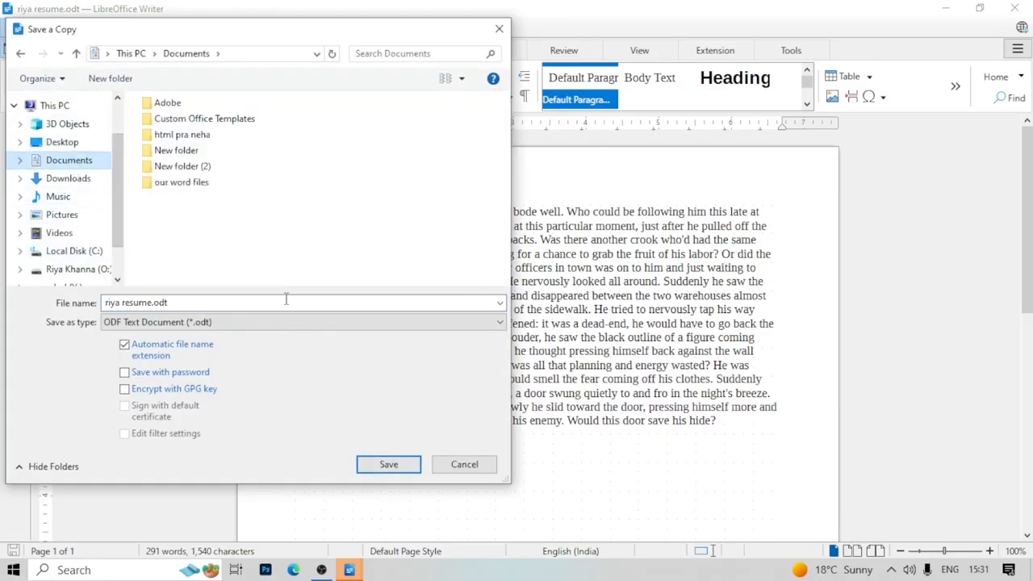
click(373, 469)
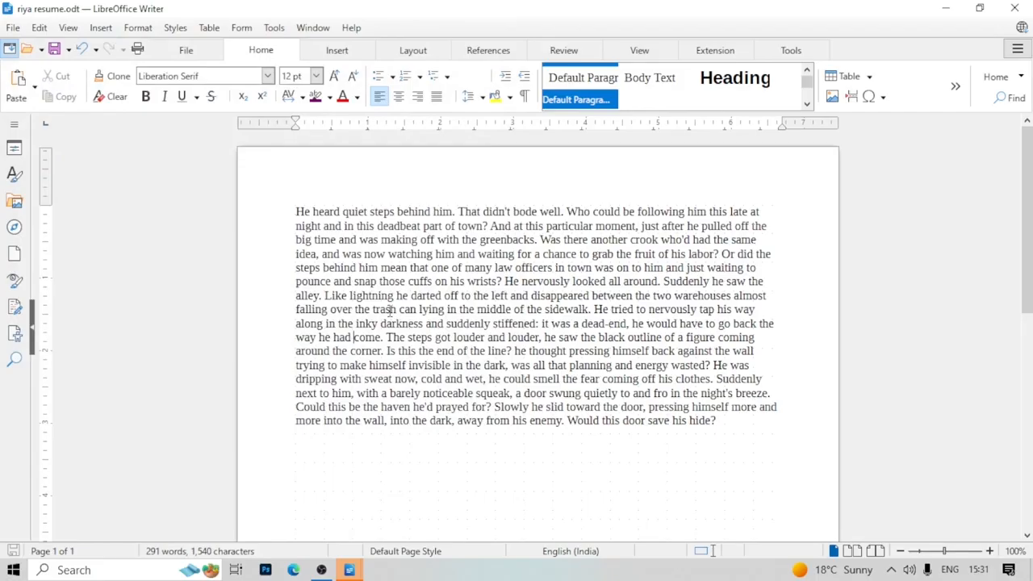
Export the resume document to the Desktop as a PDF (.pdf) with the default PDF options
click(13, 28)
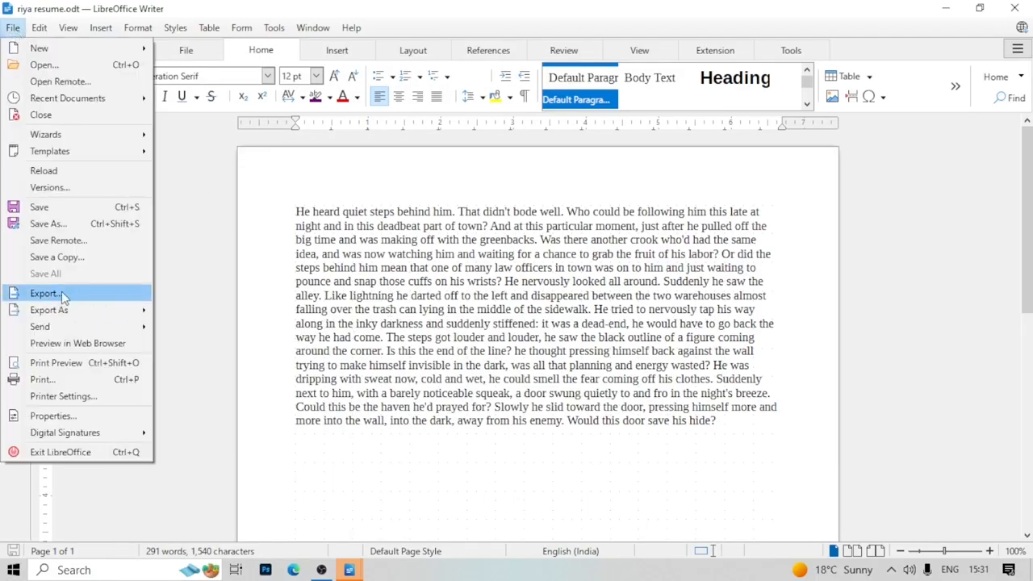
click(62, 296)
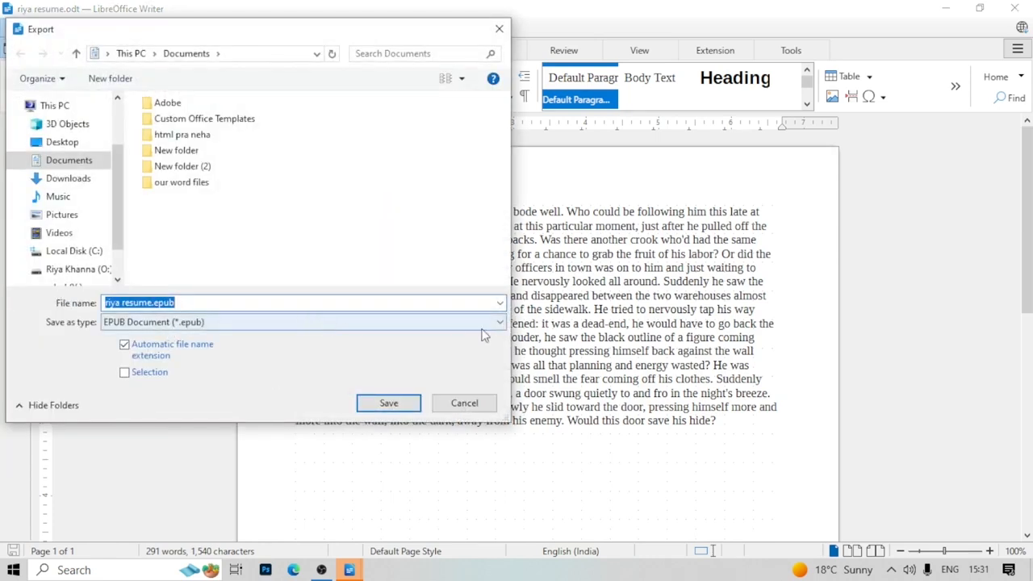
click(494, 325)
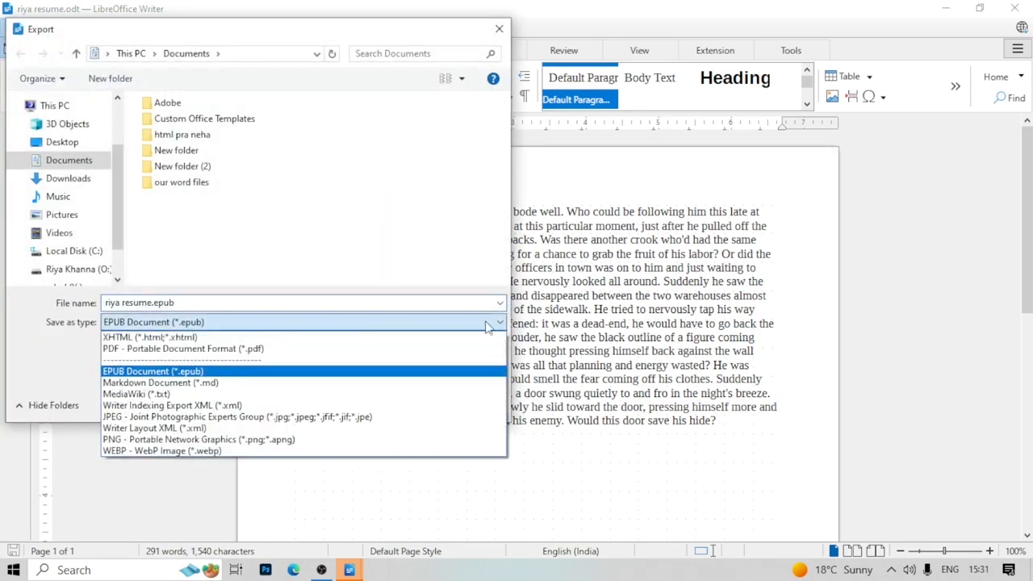
click(165, 349)
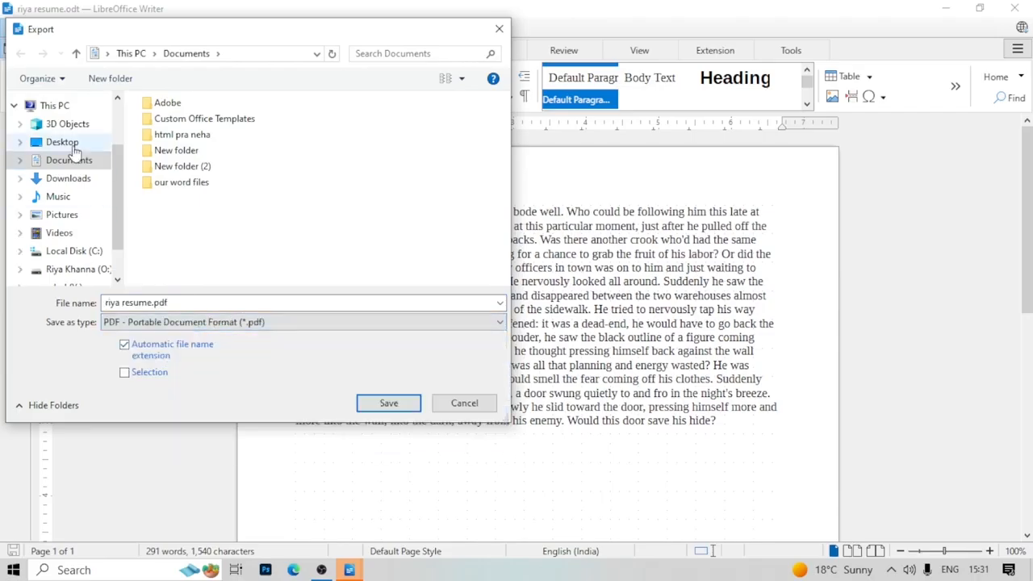
click(62, 142)
click(395, 408)
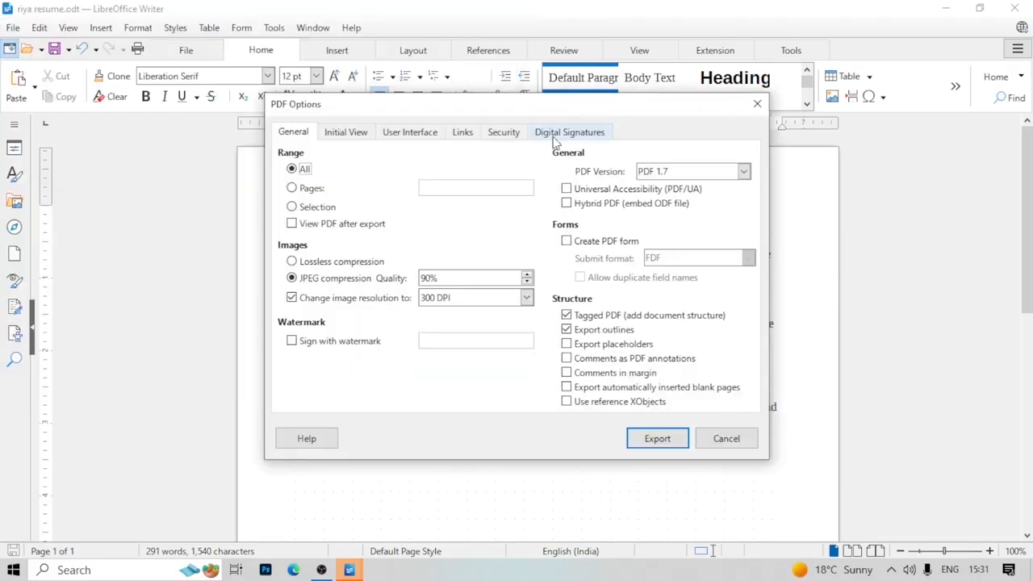
click(667, 440)
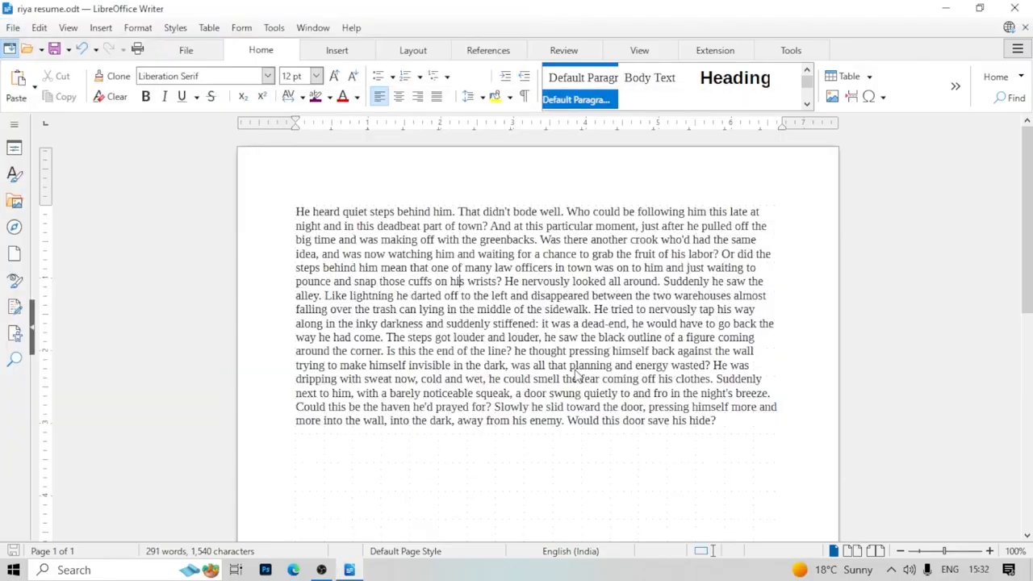
Use Export as PDF with the default options to save the resume on the Desktop again, replacing the existing PDF
click(11, 29)
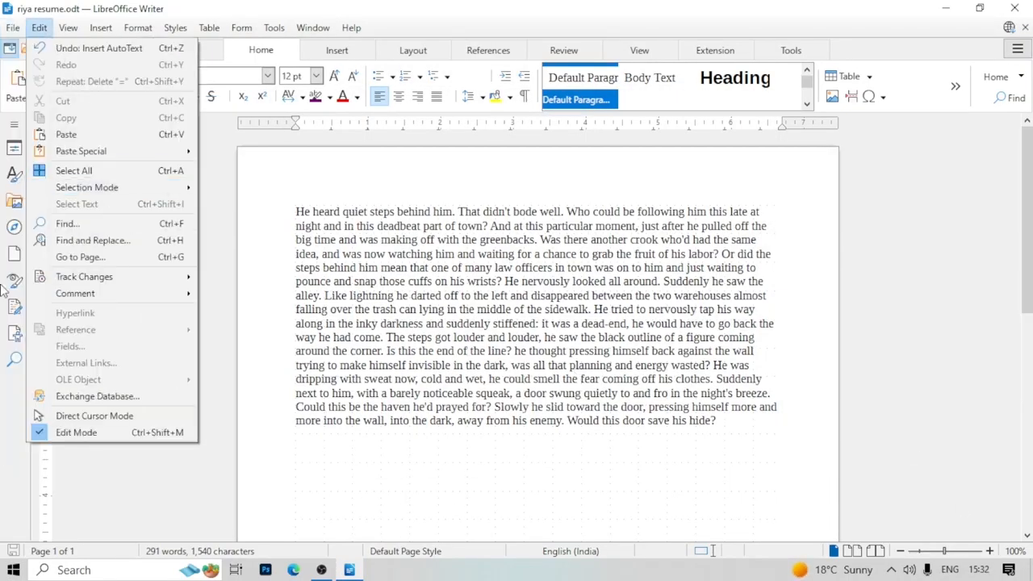
mouse_move(10, 19)
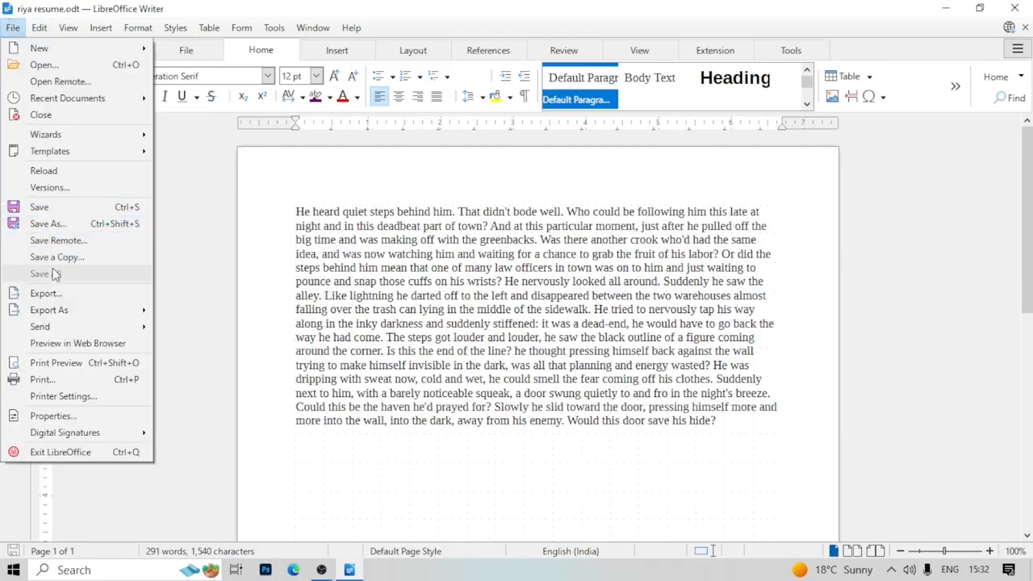
mouse_move(68, 317)
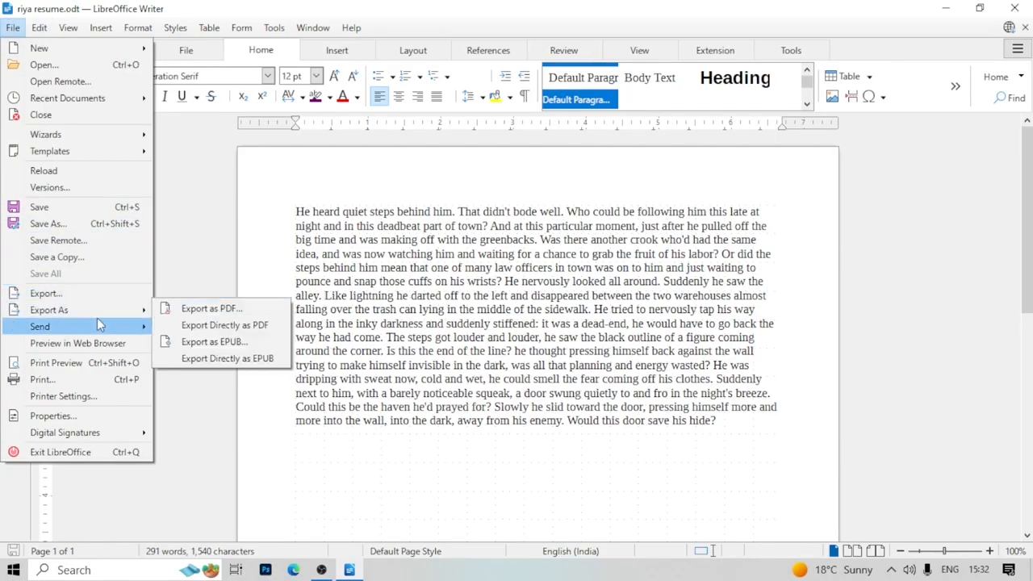
click(214, 311)
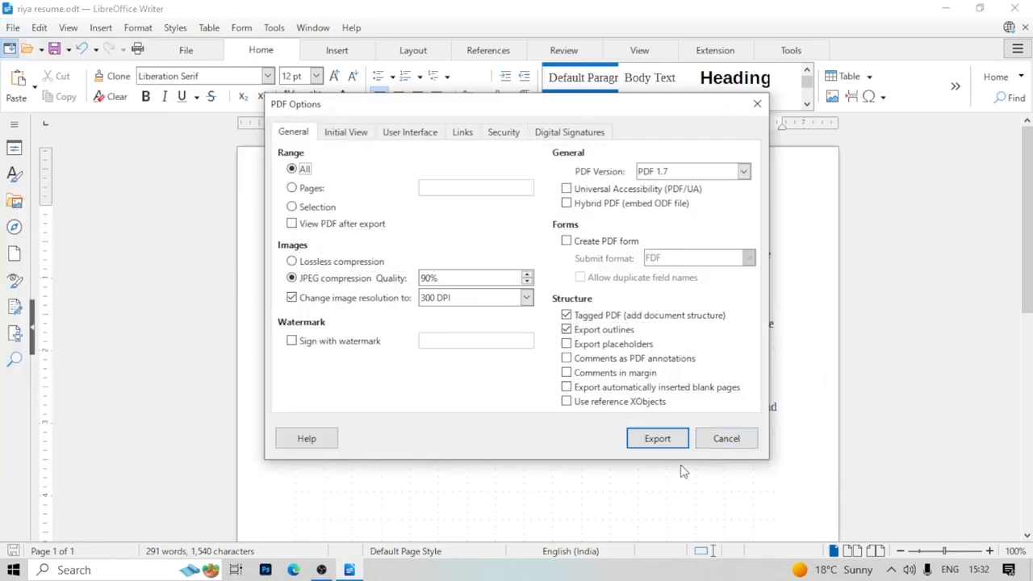
click(654, 449)
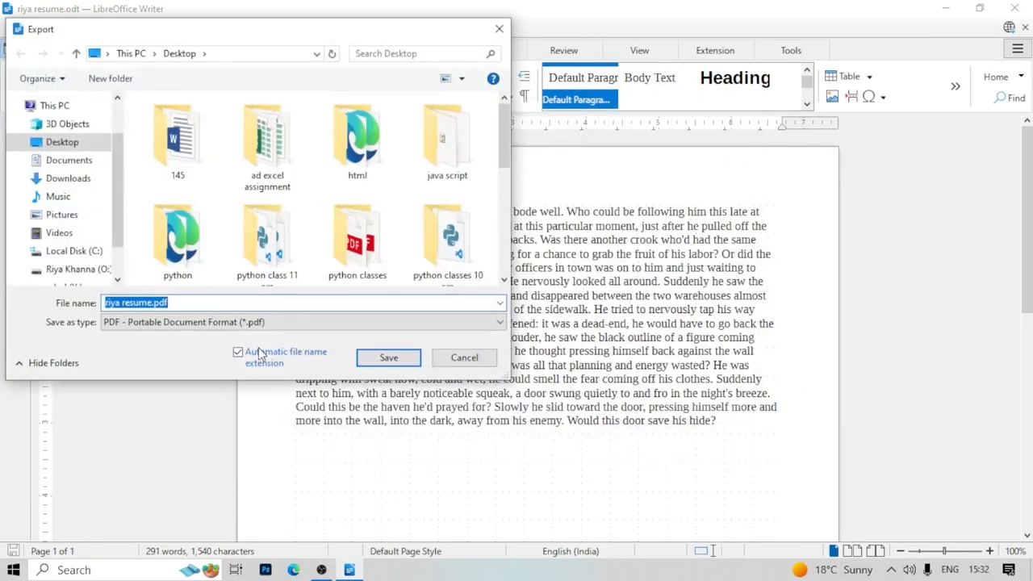
click(361, 360)
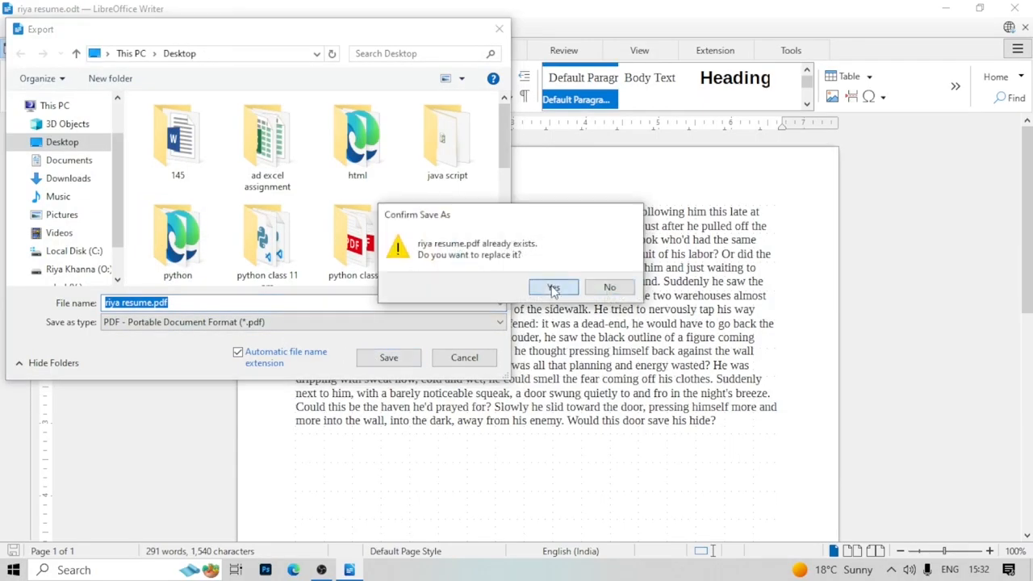
click(554, 286)
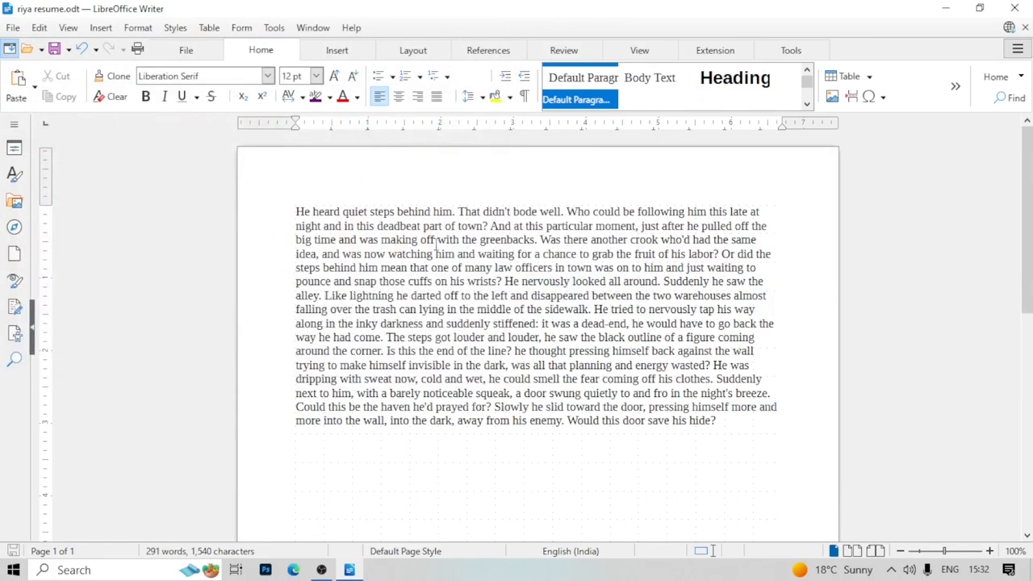
Preview the document in the web browser, close the browser, and view the document's print preview
click(13, 27)
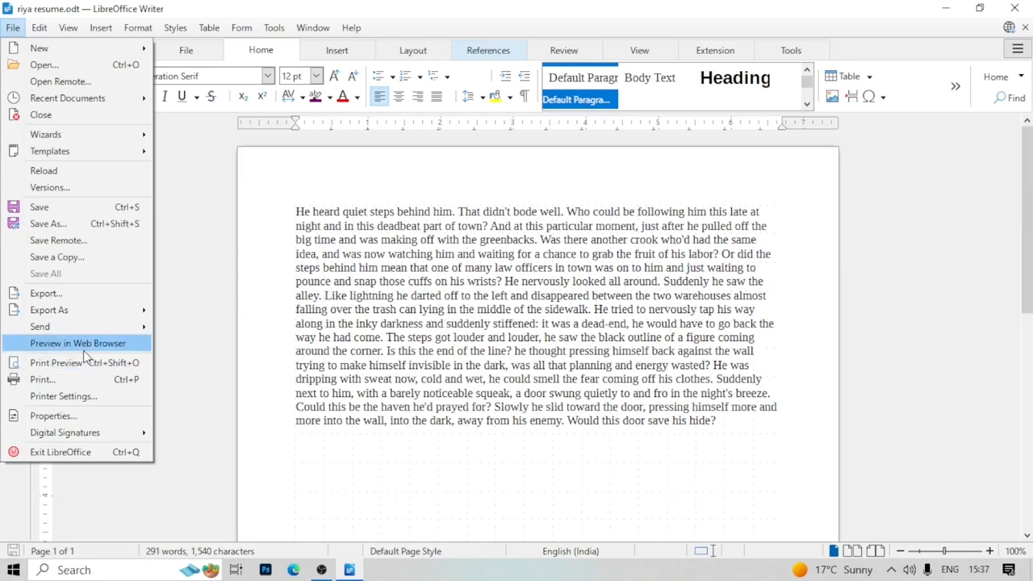
click(84, 348)
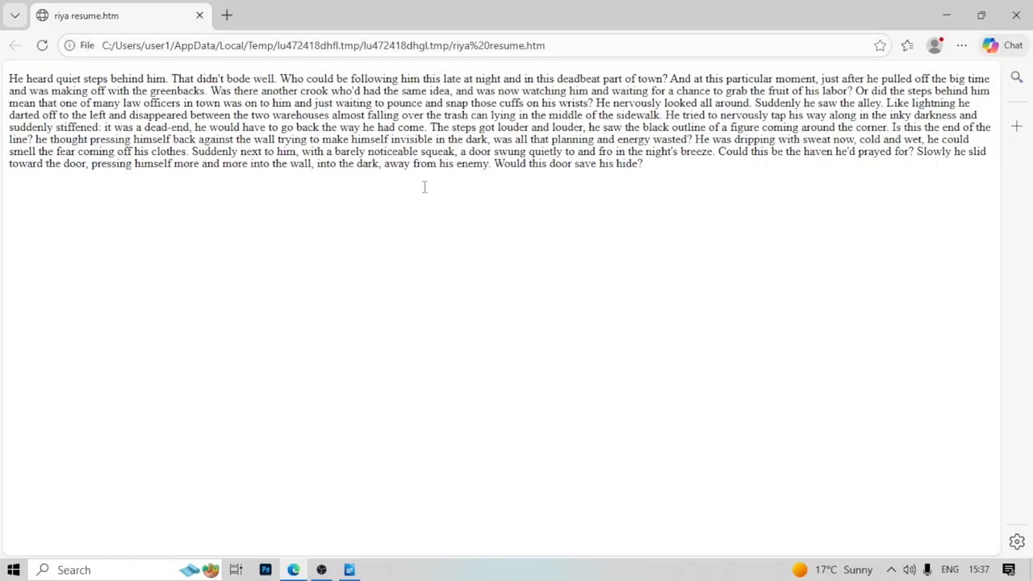
click(1016, 15)
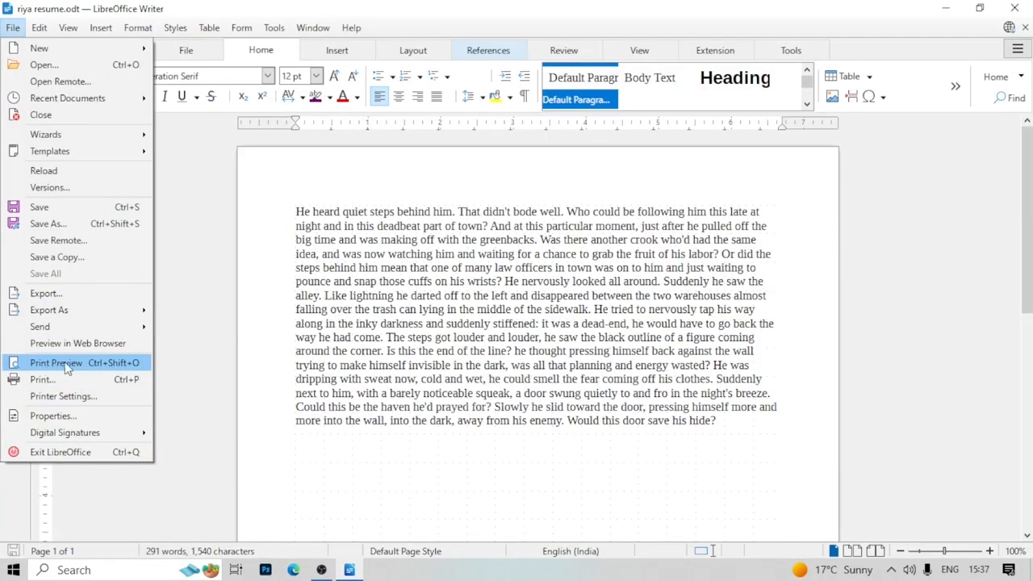
key(ctrl+shift+o)
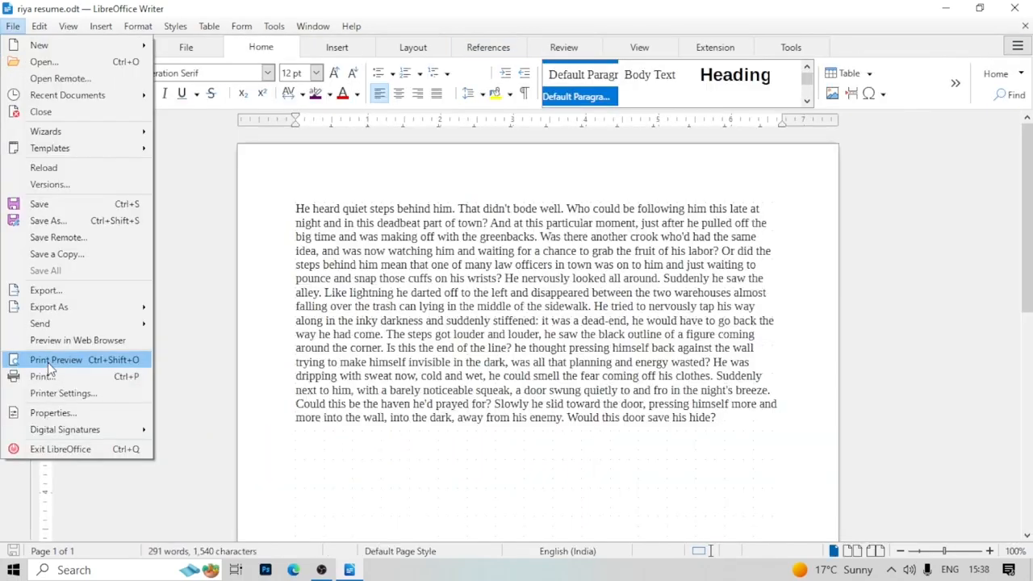
click(47, 363)
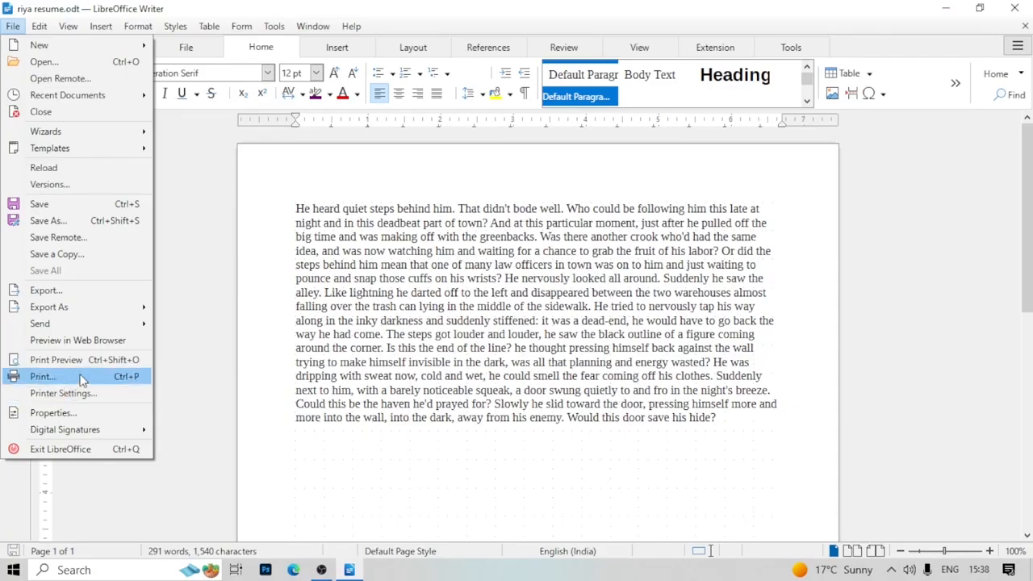
Try printing only page 1 in several copies with Microsoft Print to PDF, and cancel saving the print output
click(44, 376)
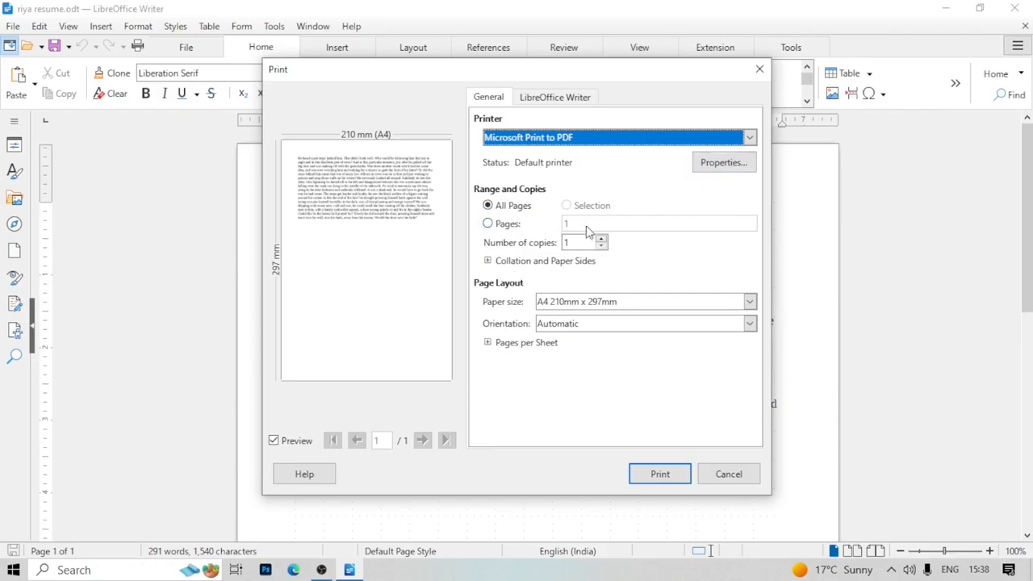
click(507, 230)
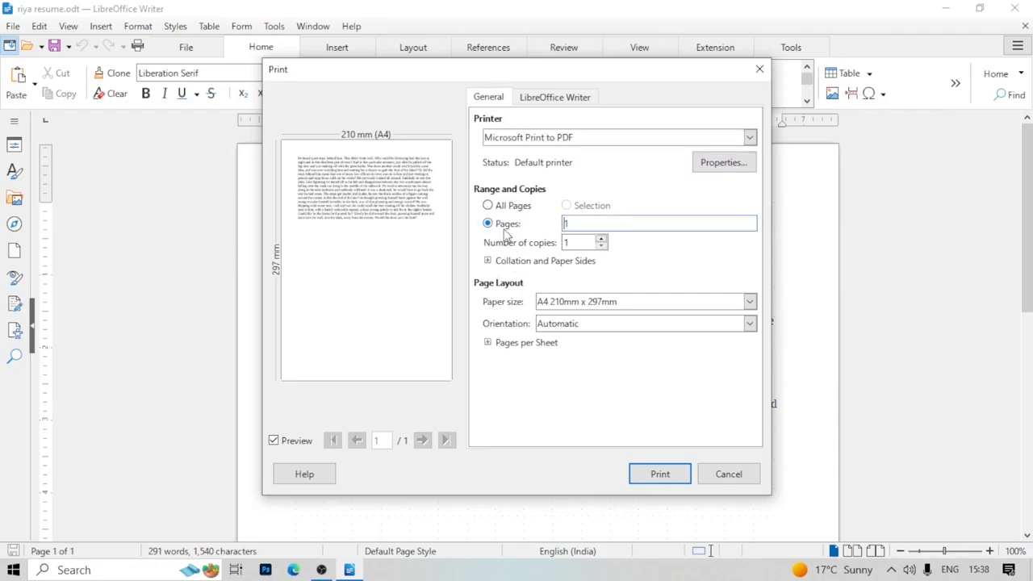
double_click(590, 218)
click(601, 240)
click(601, 239)
click(601, 240)
click(661, 477)
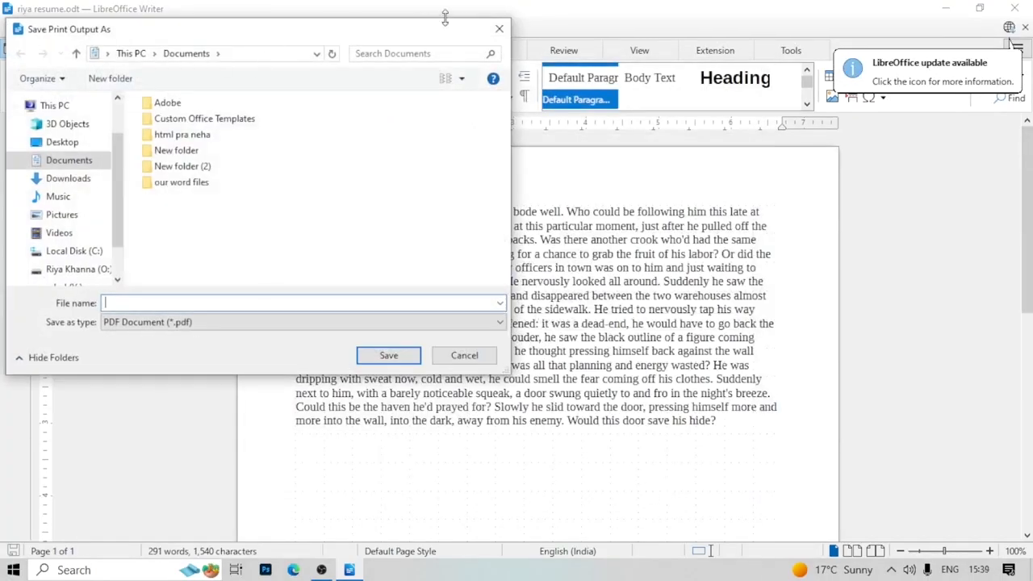
click(498, 29)
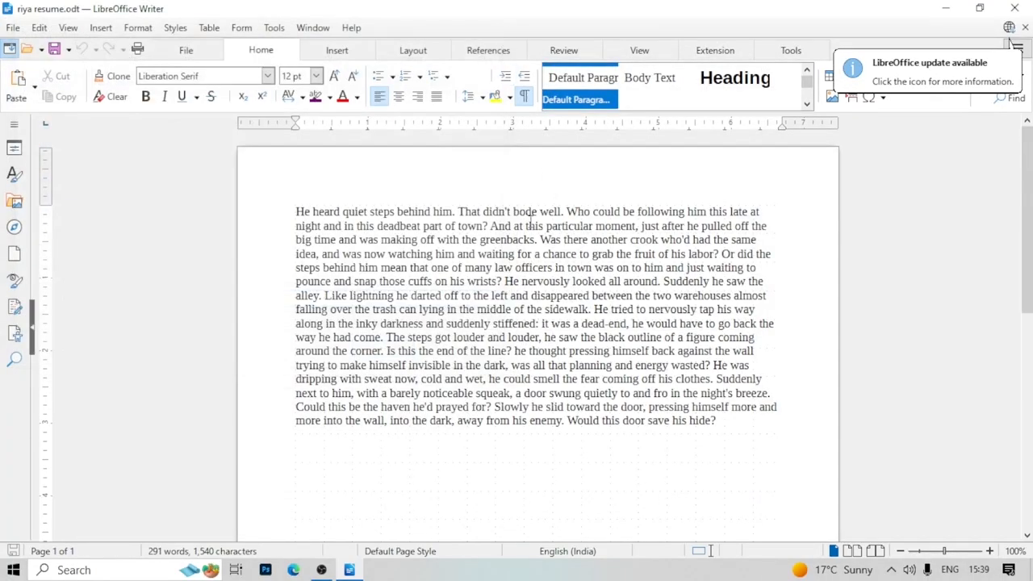
View the printer settings, review the resume document's general properties, and close the dialog
click(13, 27)
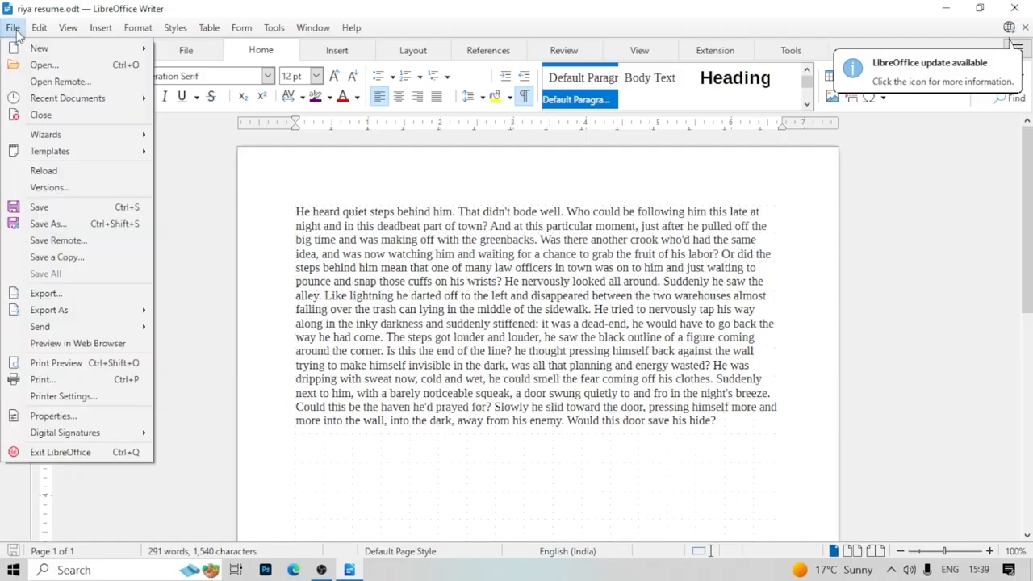
click(76, 398)
click(565, 243)
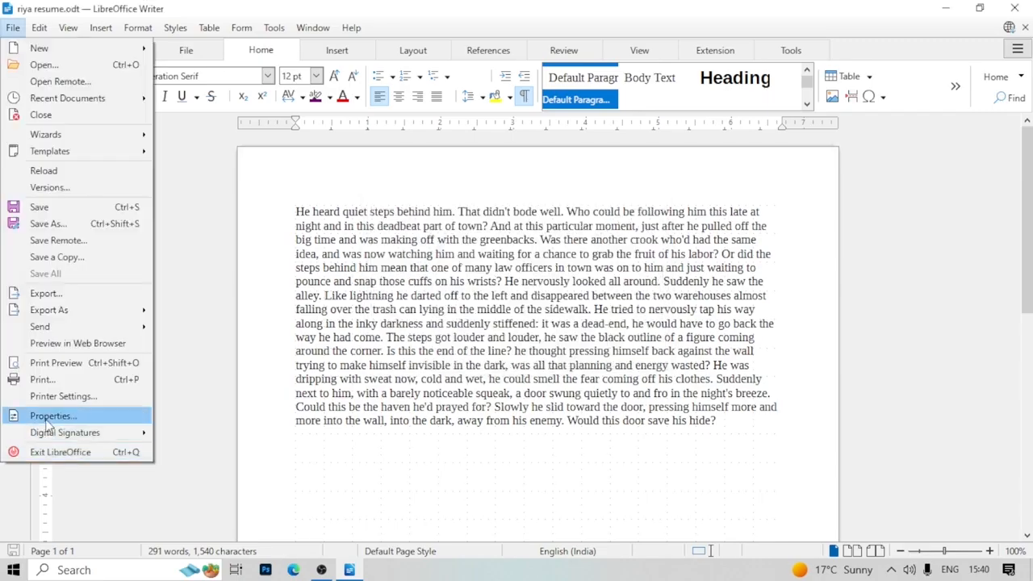
click(46, 423)
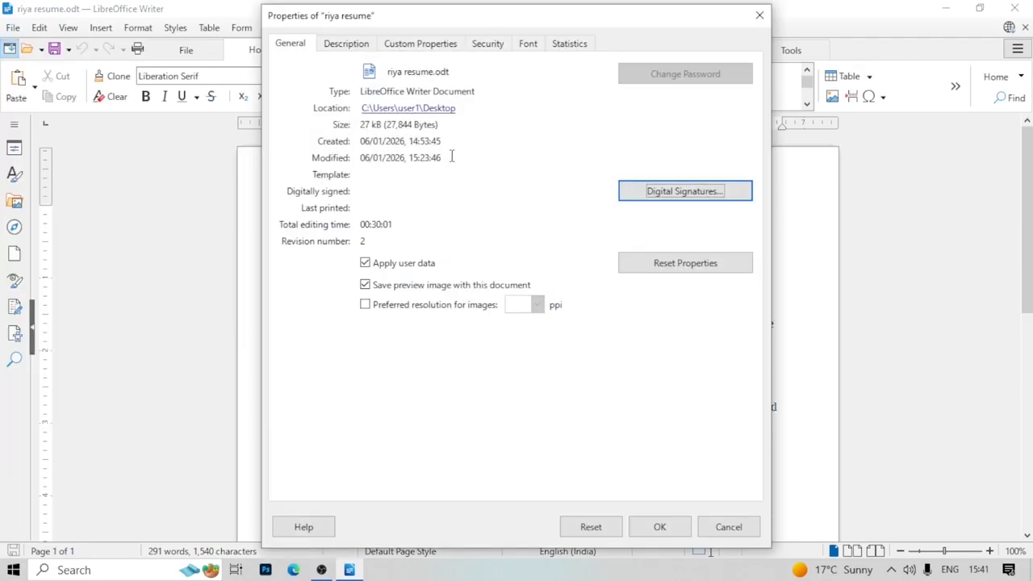
click(761, 25)
key(alt+f)
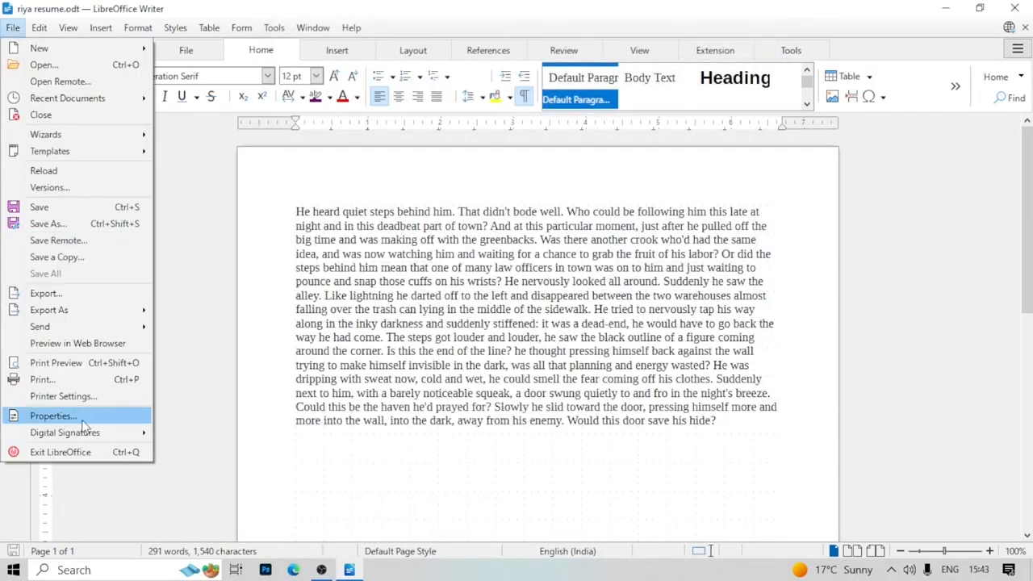
mouse_move(70, 434)
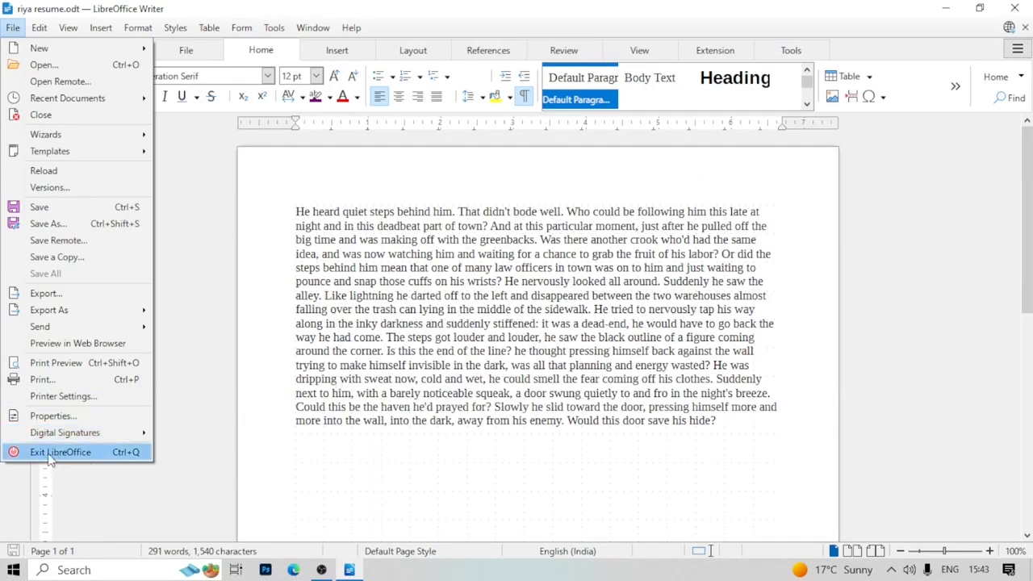
click(114, 455)
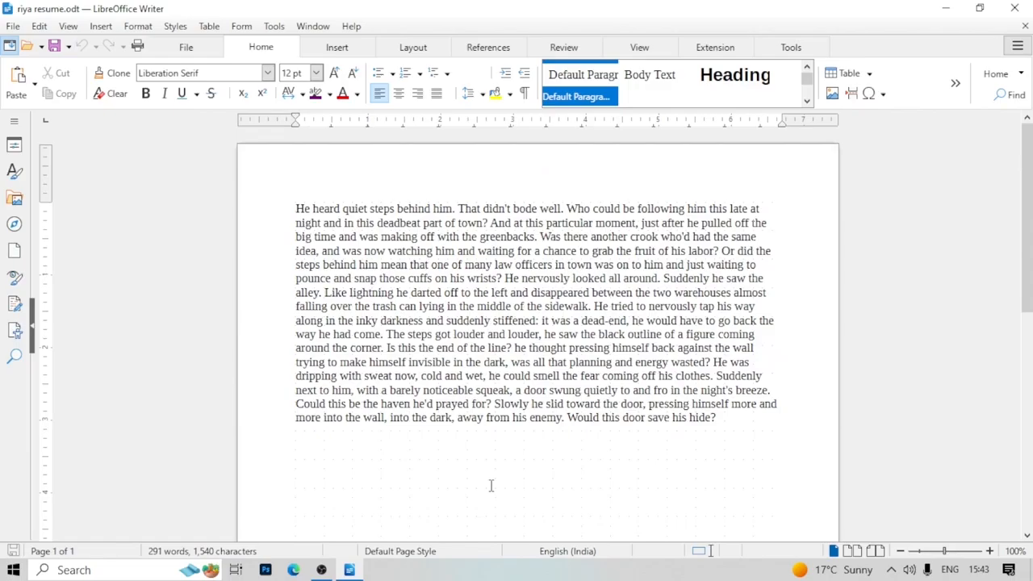
click(14, 27)
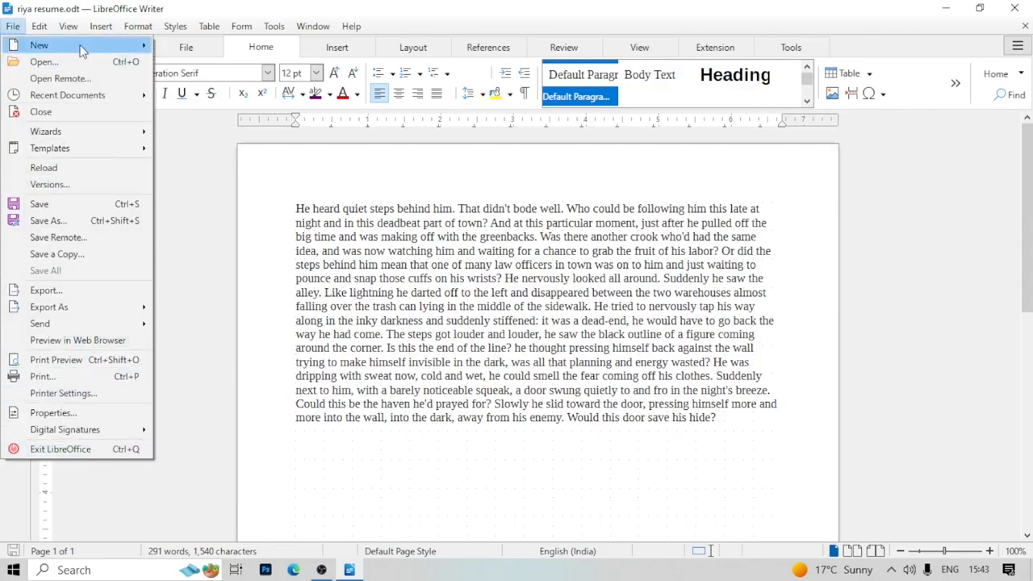
click(675, 355)
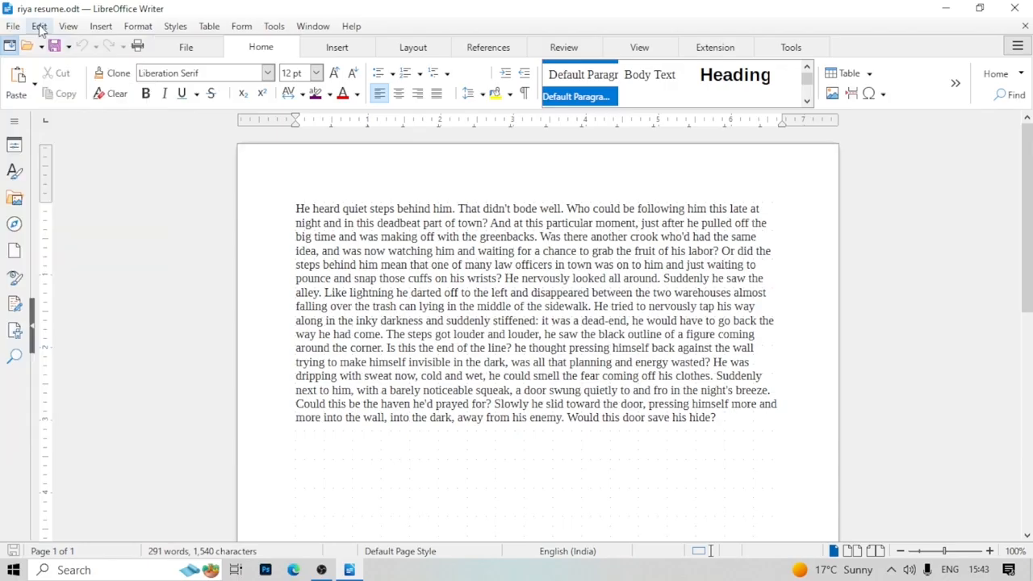
Add the sample text "ghfghfgh ghfgh" on a new line below the document's paragraph
click(40, 27)
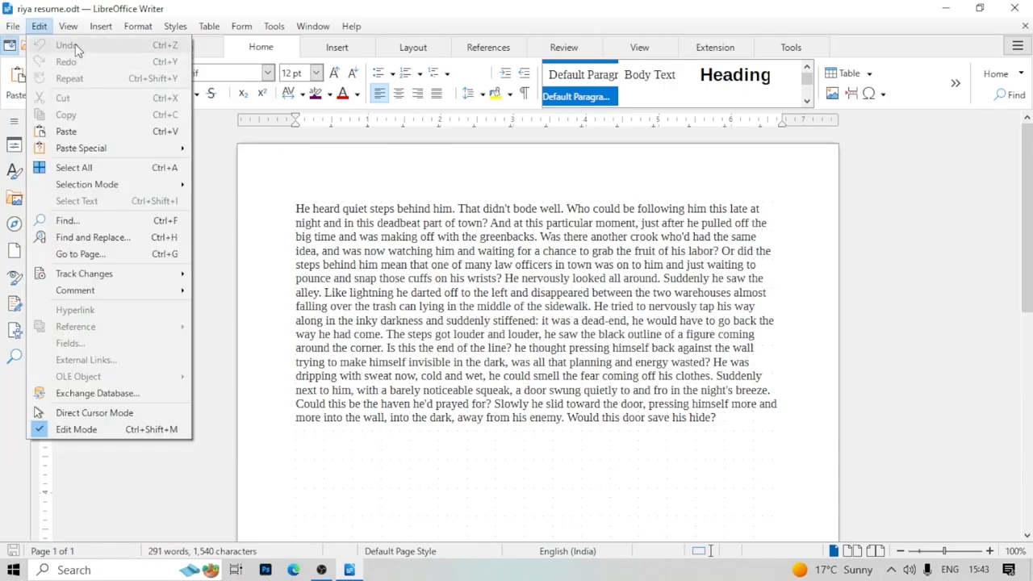
click(715, 430)
text(ghfghfgh ghfgh)
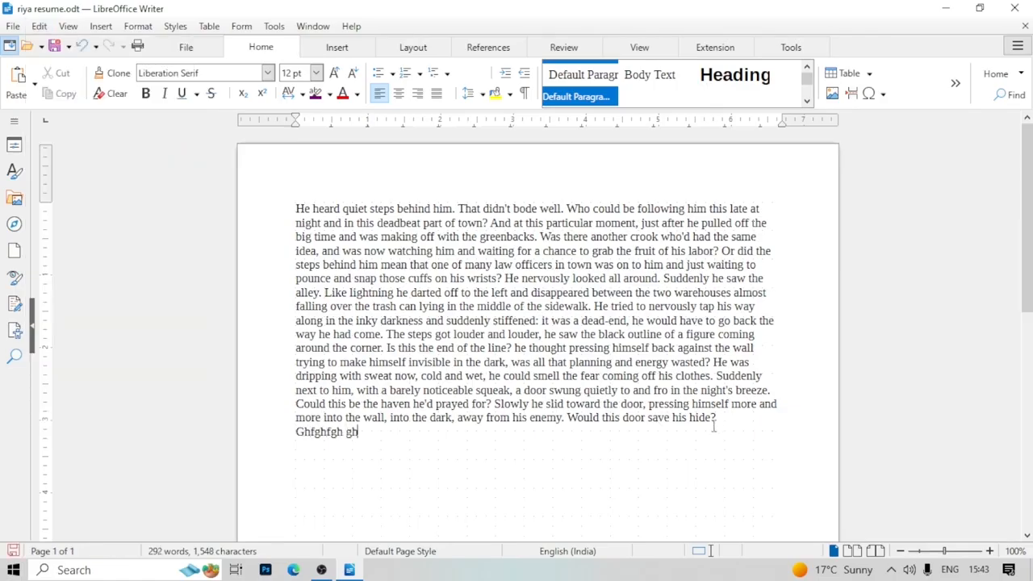
key(Return)
Cut the sample line "Ghfghfgh ghfgh" from the end of the document
drag(296, 434, 384, 441)
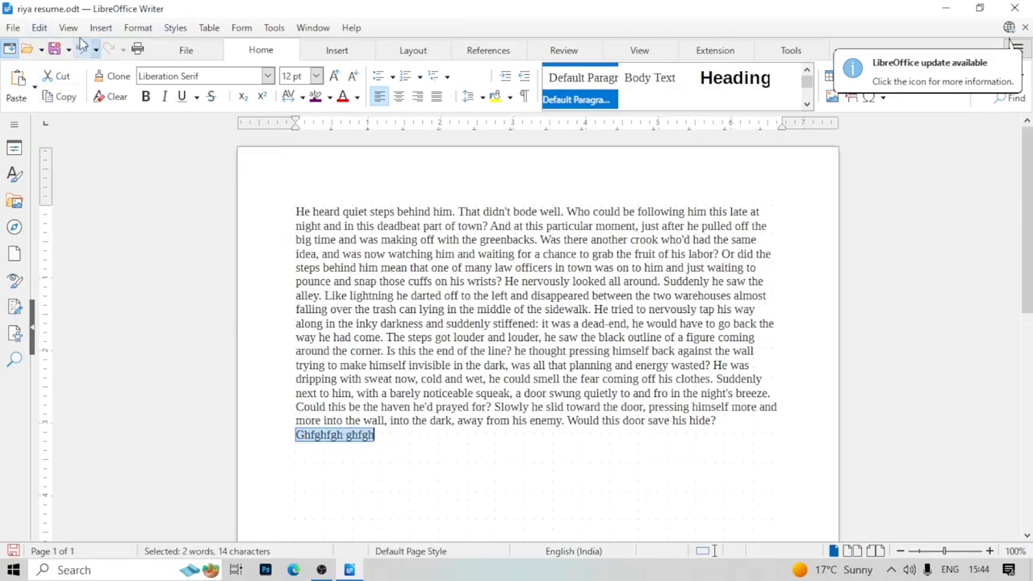
click(45, 29)
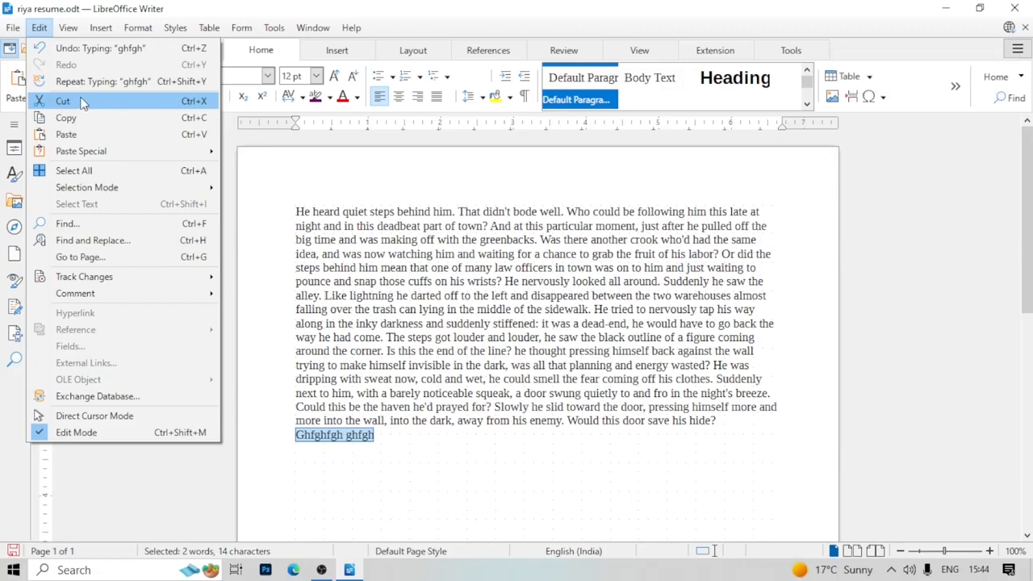
click(82, 100)
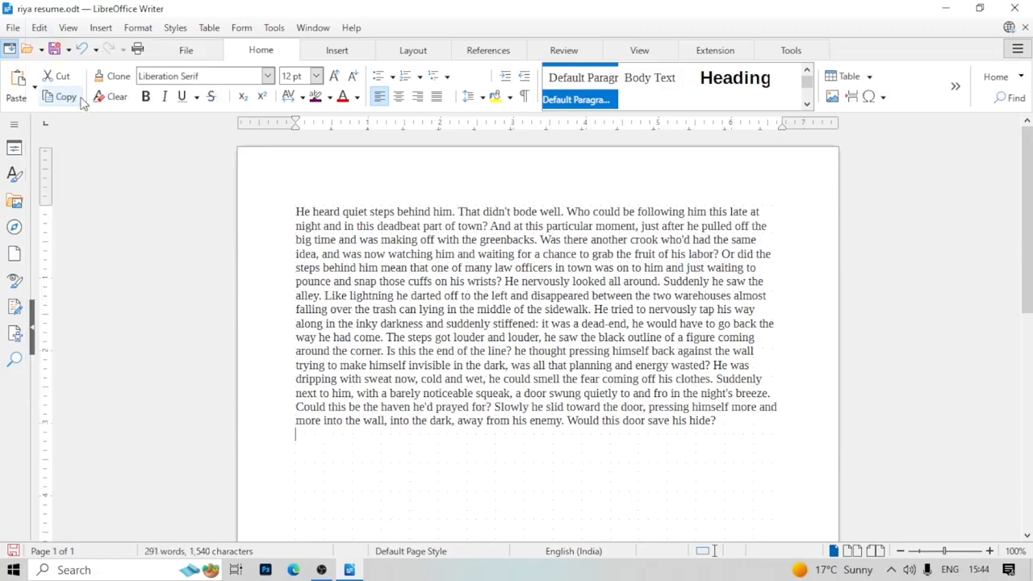
Undo the cut of the sample line and the typing of its text, leaving the new paragraph empty
click(39, 29)
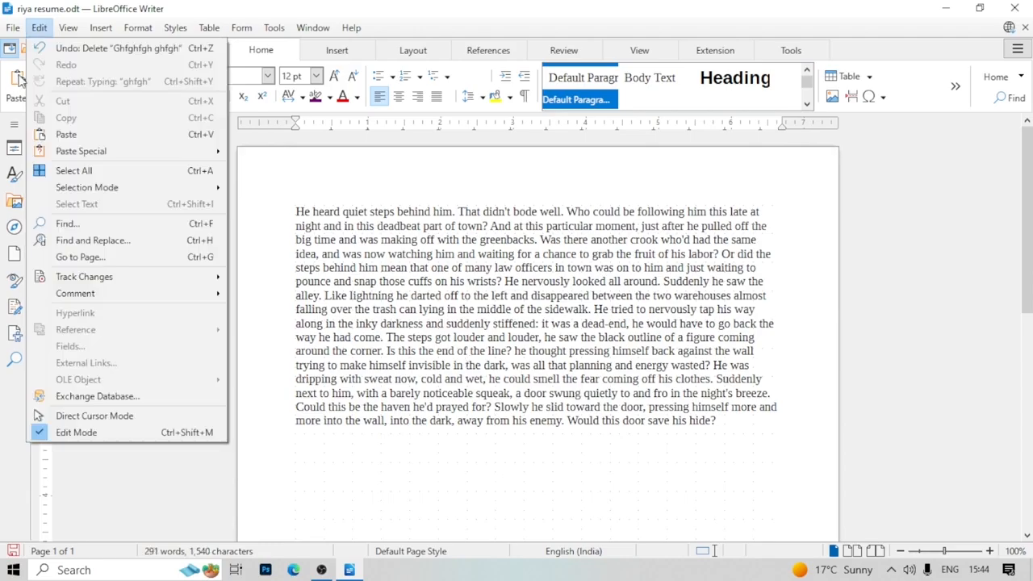
click(665, 464)
click(38, 31)
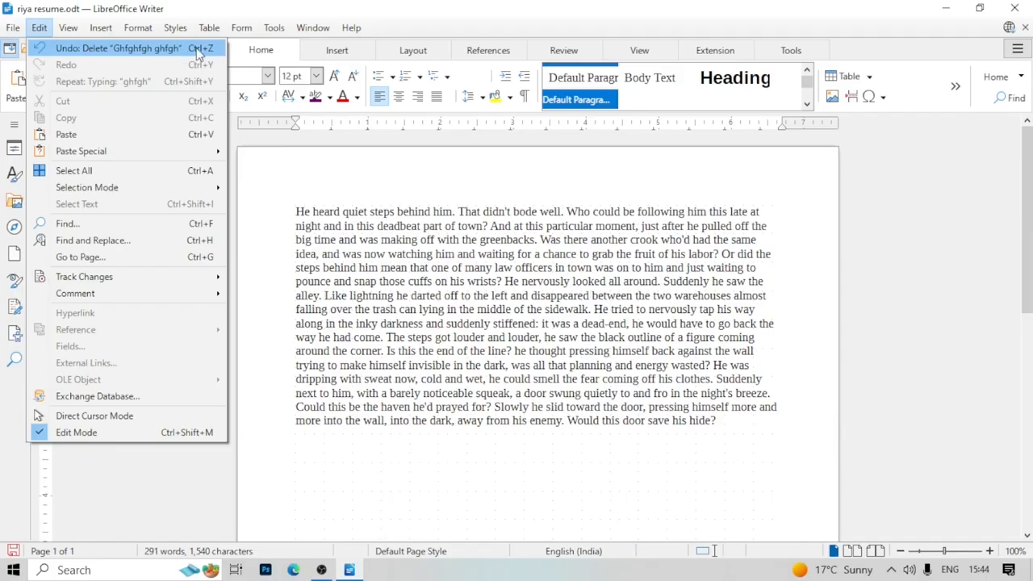
click(403, 483)
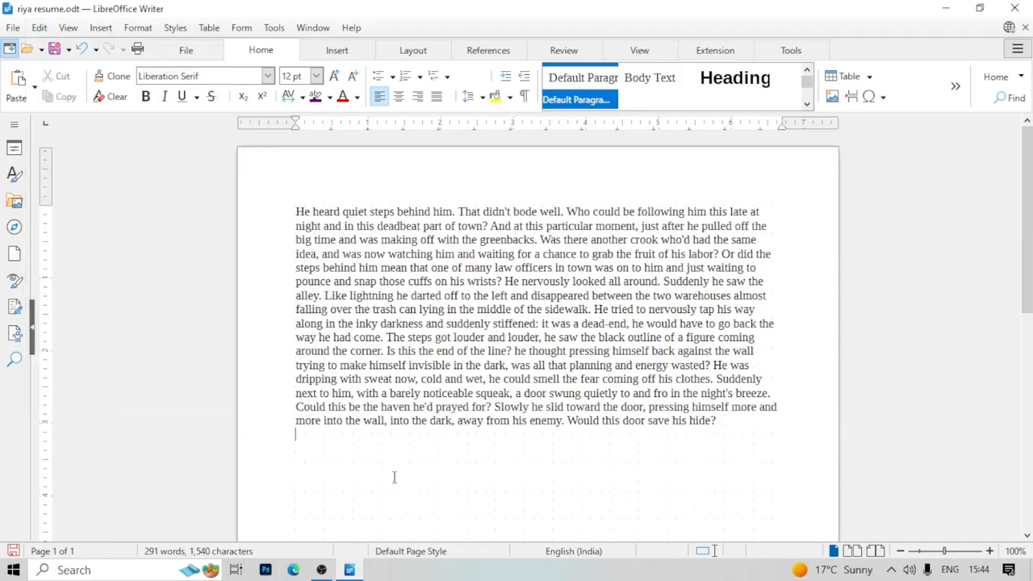
key(ctrl+z)
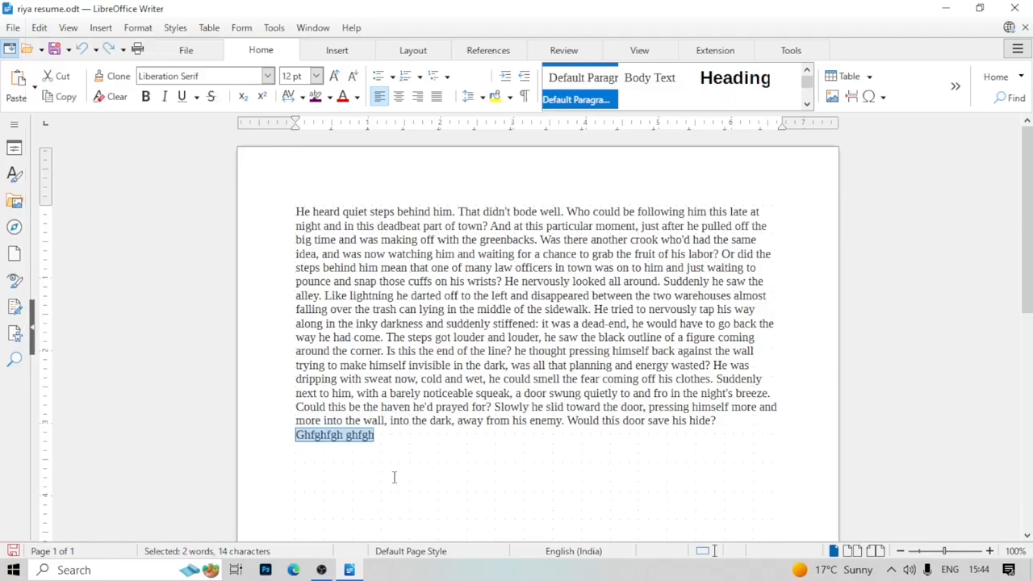
key(ctrl+z)
key(ctrl+z)
key(ctrl+z)
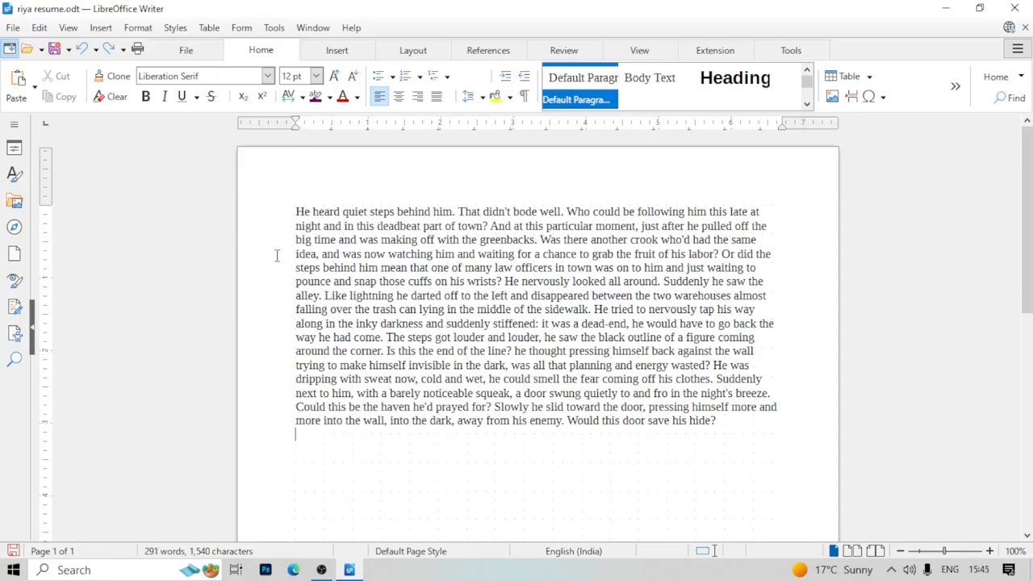
drag(278, 215, 564, 434)
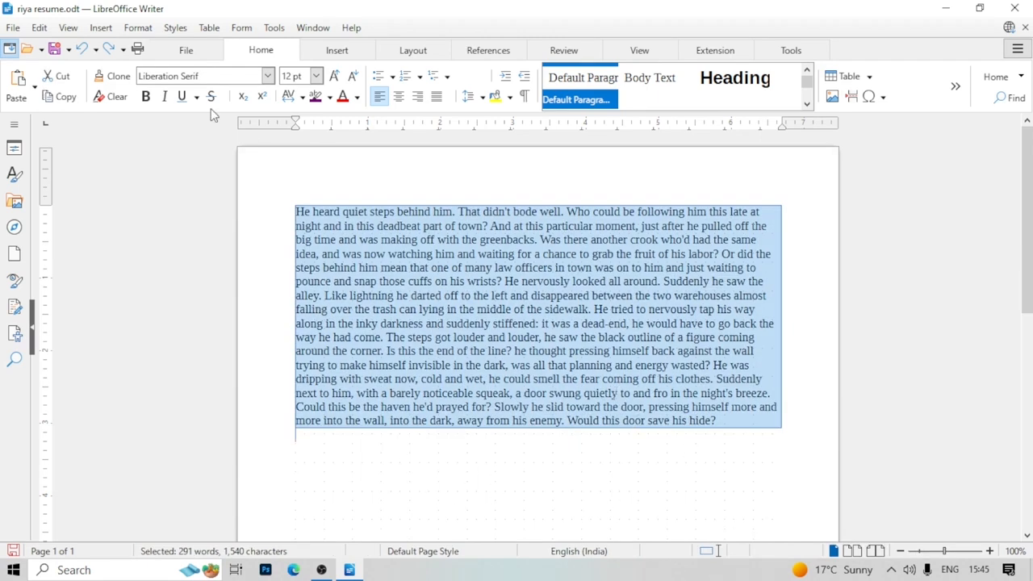
click(38, 27)
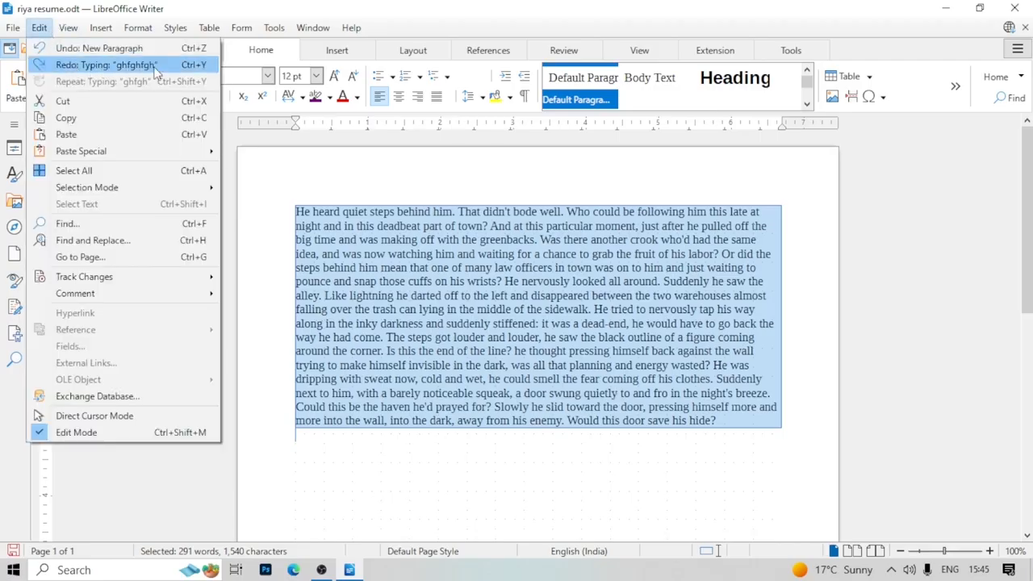
click(541, 410)
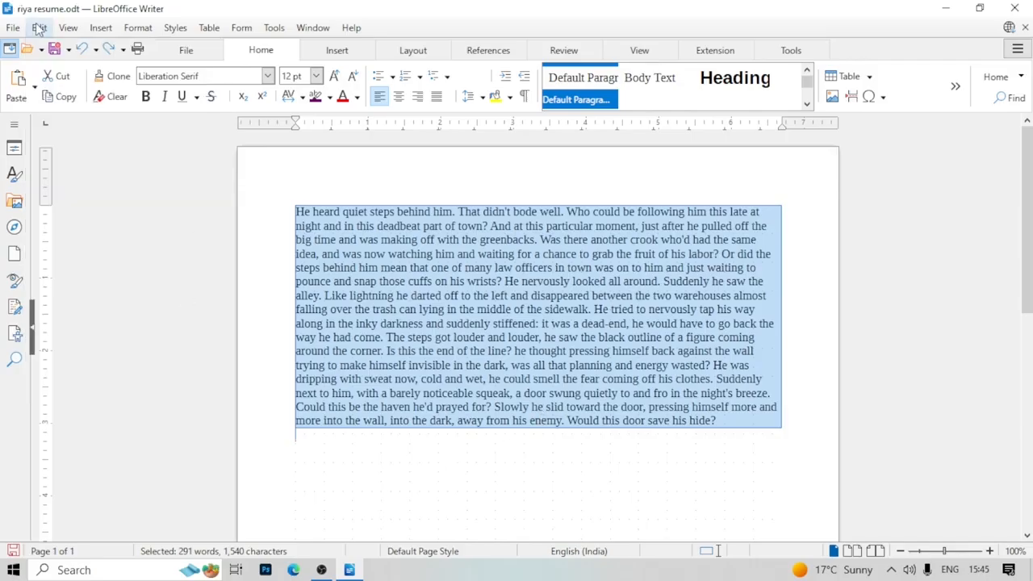
click(68, 27)
mouse_move(34, 31)
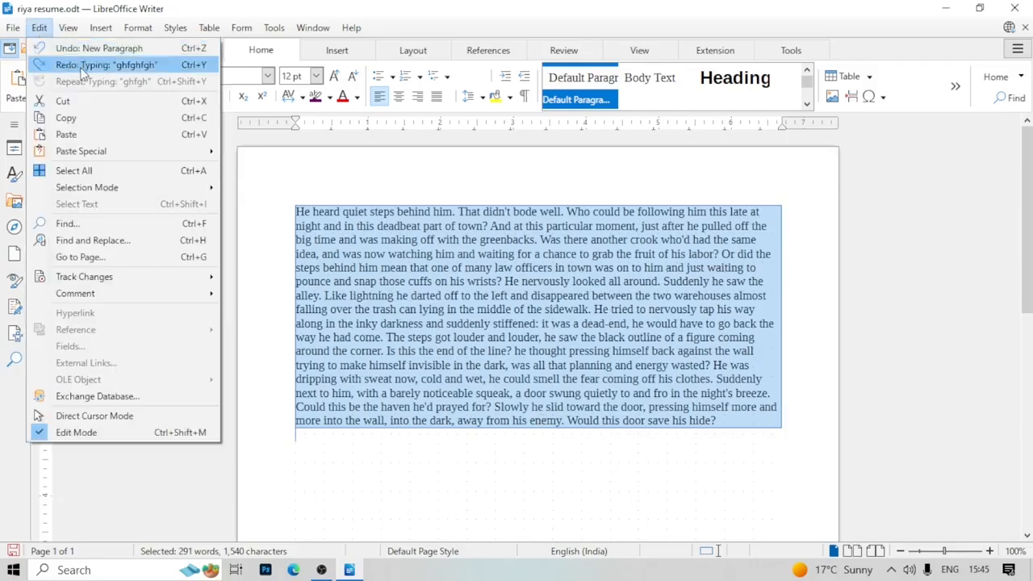
click(425, 482)
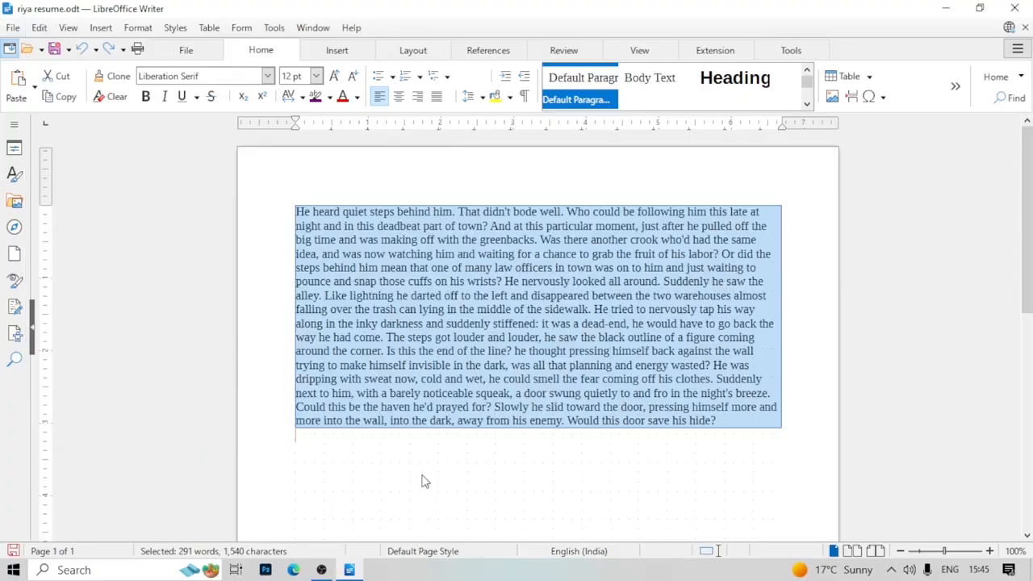
Redo and undo the sample typing repeatedly, ending with only "ghfghfgh" on the last line
key(ctrl+y)
key(ctrl+y)
key(ctrl+y)
key(ctrl+z)
key(ctrl+z)
key(ctrl+y)
key(ctrl+y)
key(ctrl+z)
Cut the passage from "eps behind him mean" to "Suddenly he saw the" and paste it at the very start of the document
click(40, 28)
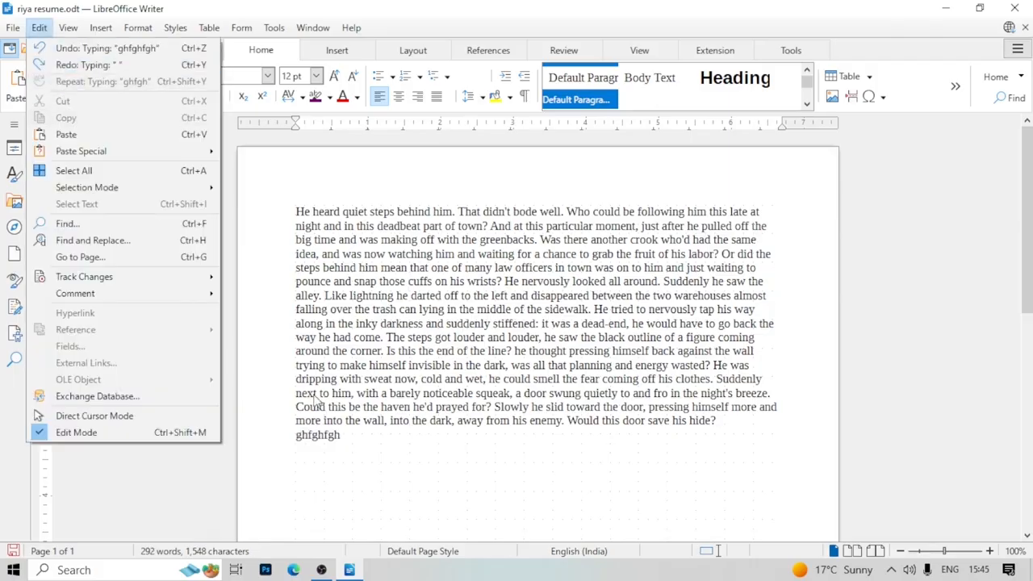
click(352, 439)
drag(353, 443, 302, 379)
click(269, 265)
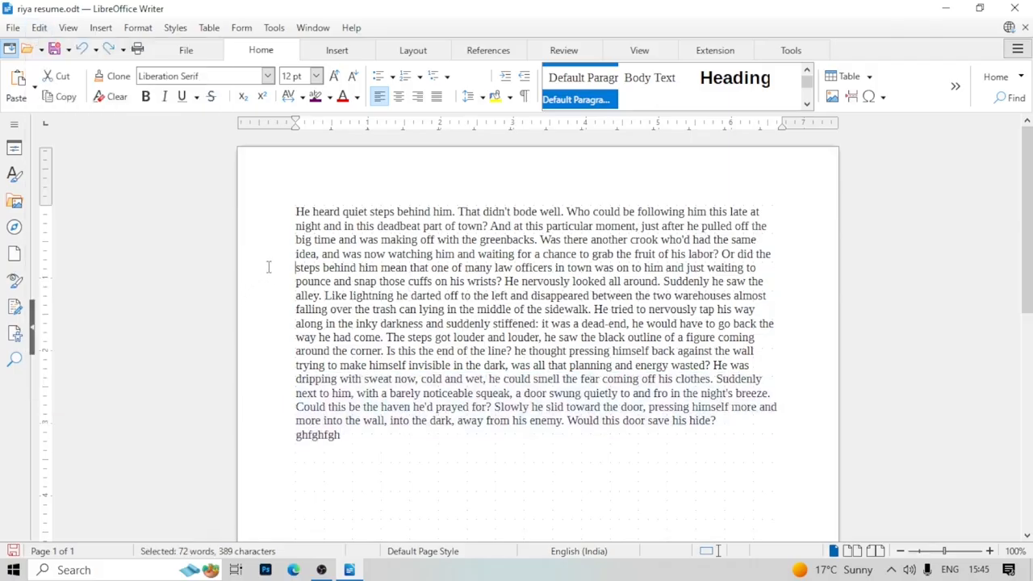
drag(300, 268, 768, 277)
key(ctrl+c)
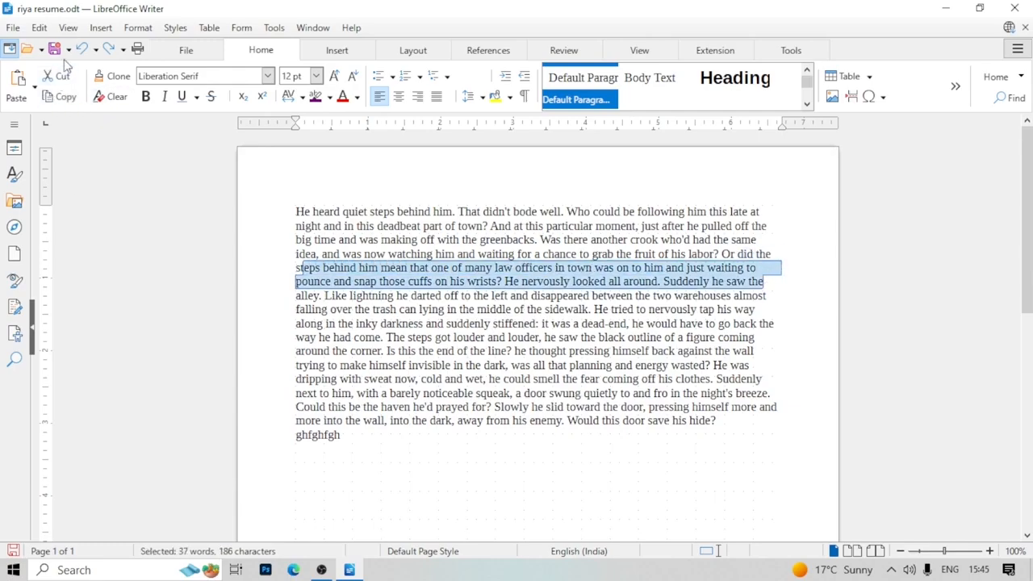
click(40, 29)
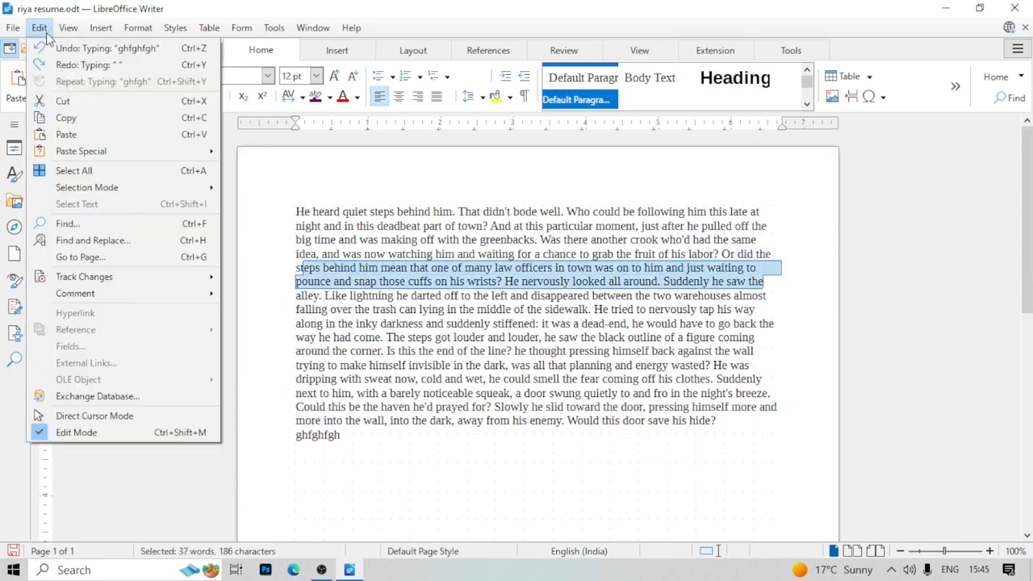
click(60, 102)
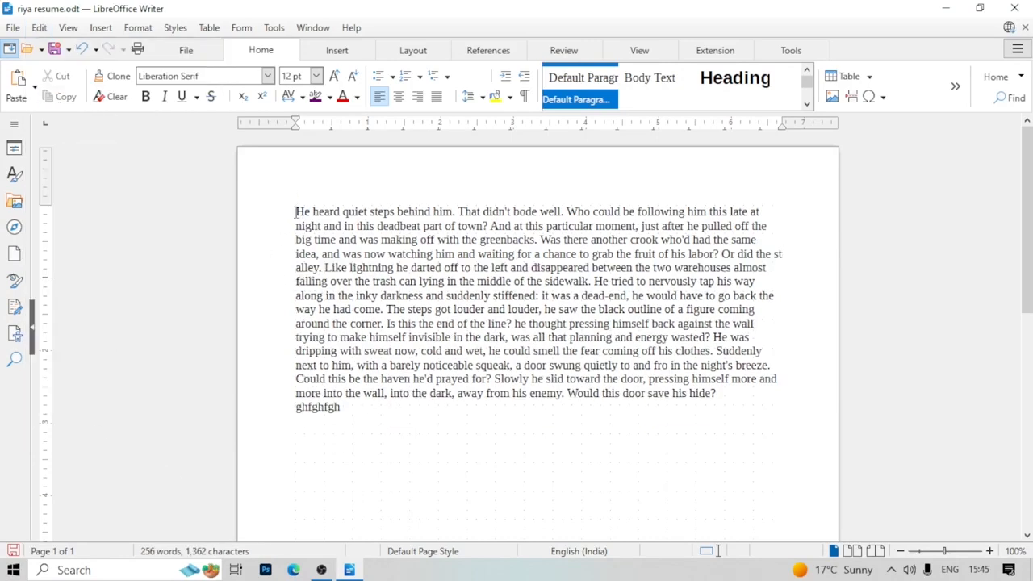
click(41, 31)
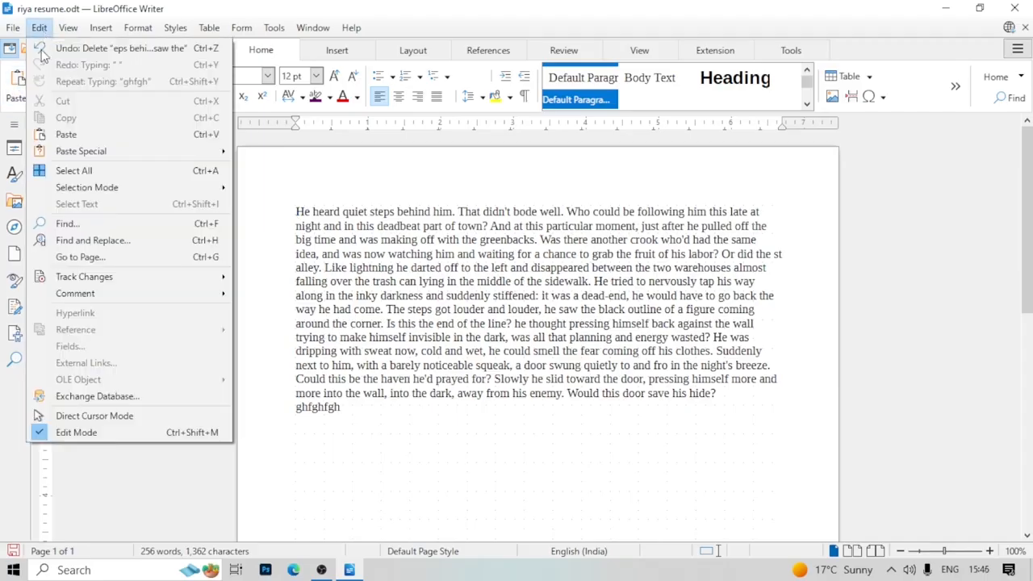
click(61, 135)
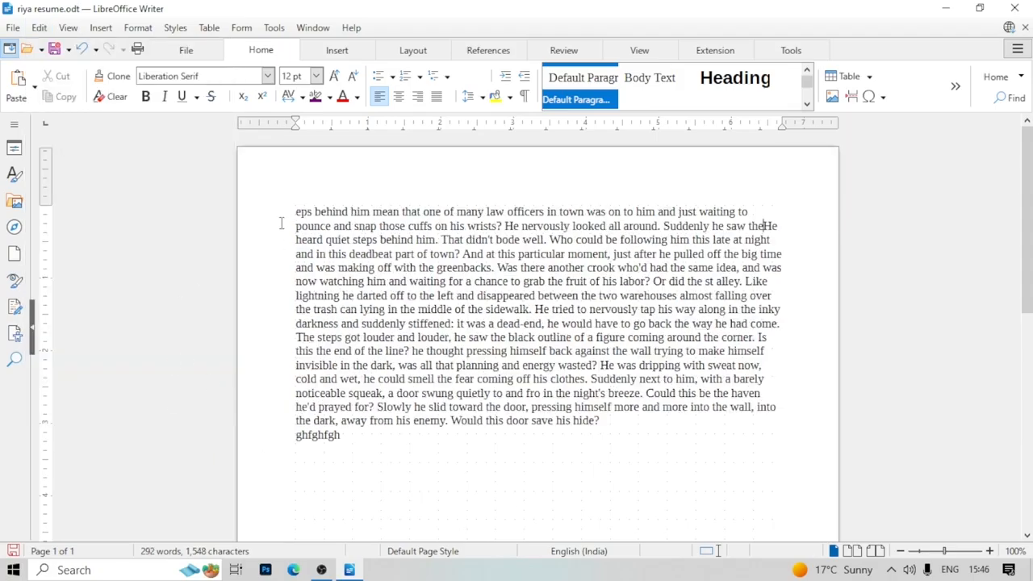
drag(287, 213, 724, 295)
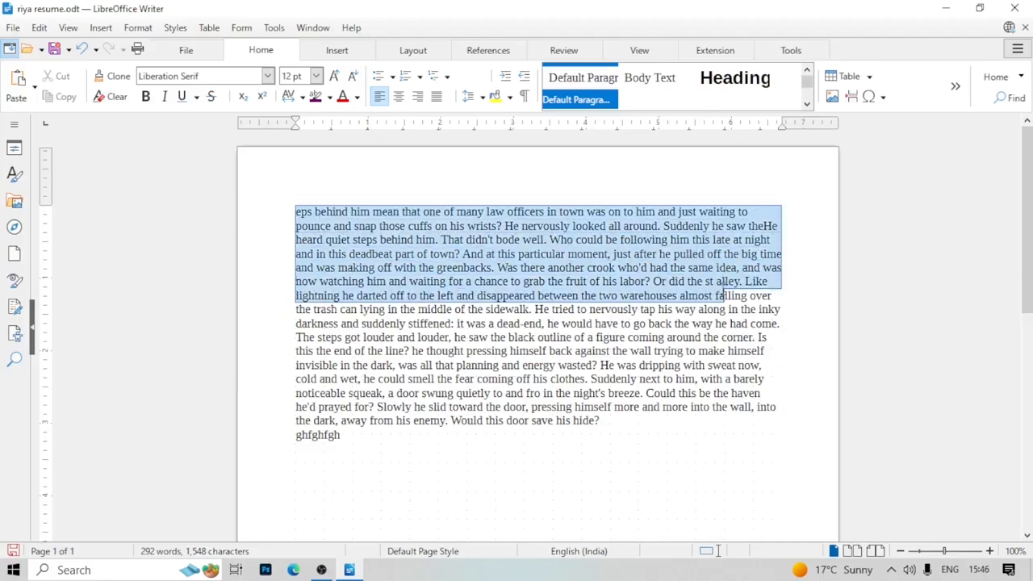
click(552, 409)
click(437, 486)
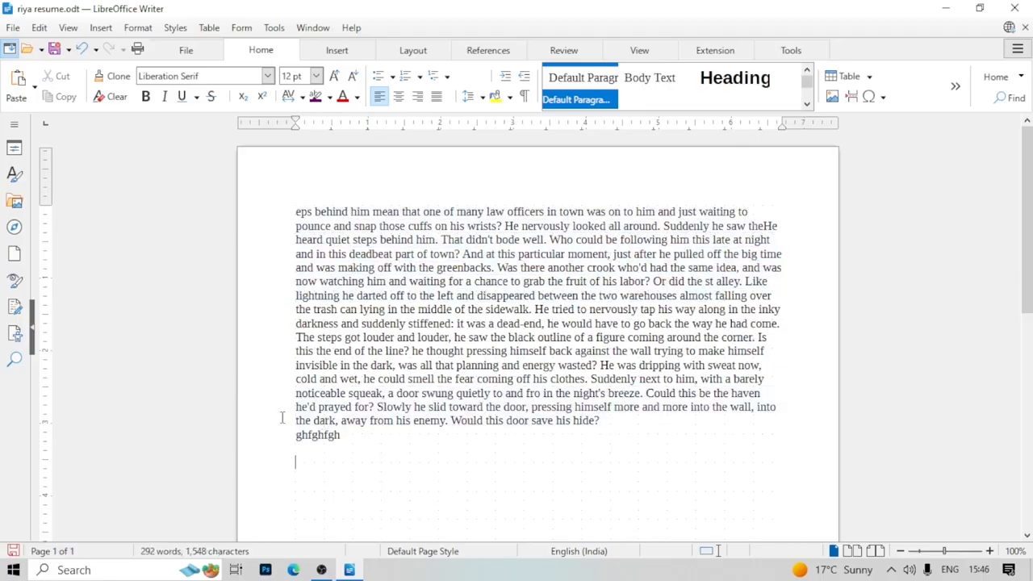
Copy the closing passage from "noticeable squeak" through "ghfghfgh" and paste it on the line below the existing text
drag(282, 393, 353, 460)
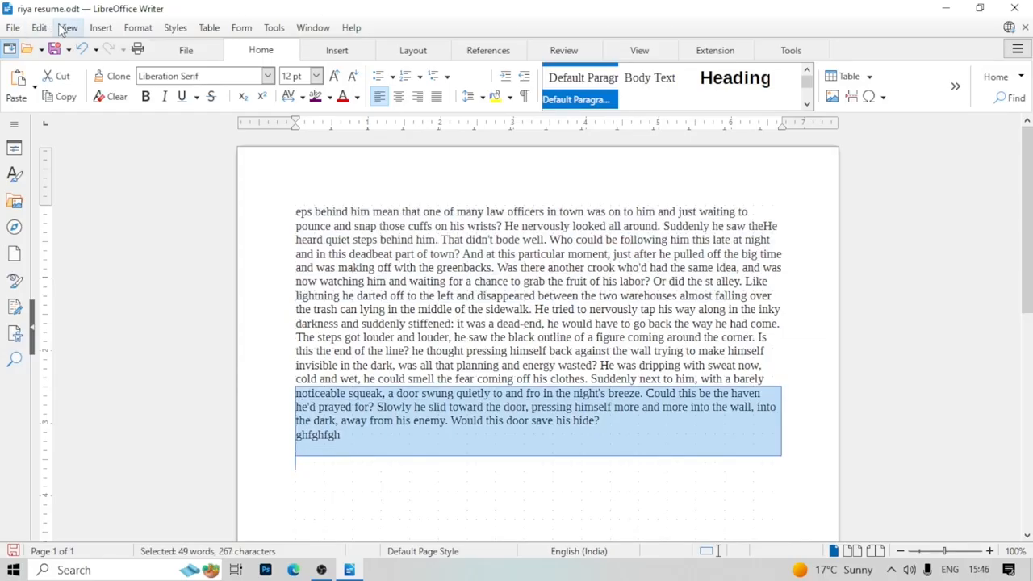
click(37, 28)
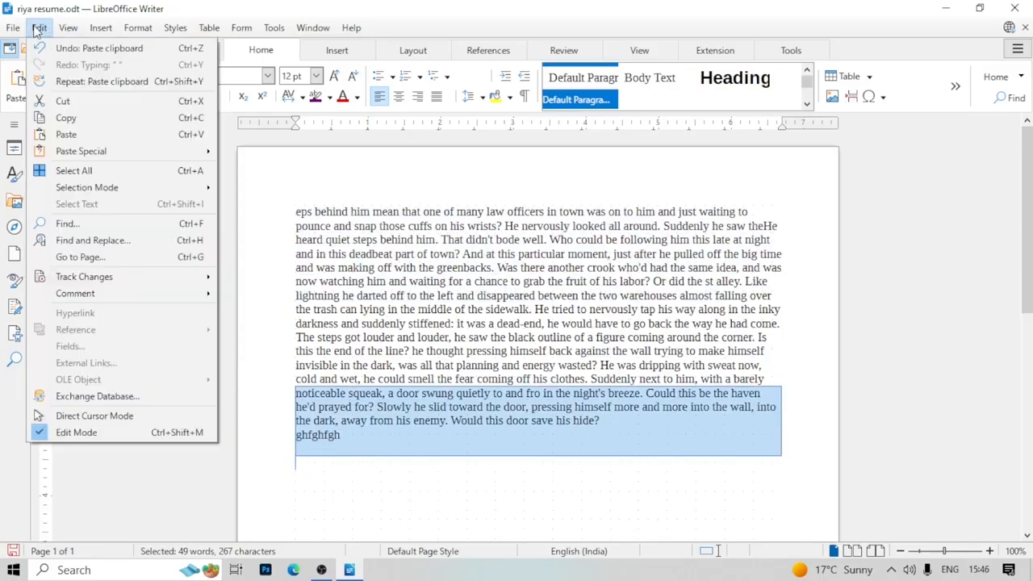
click(64, 120)
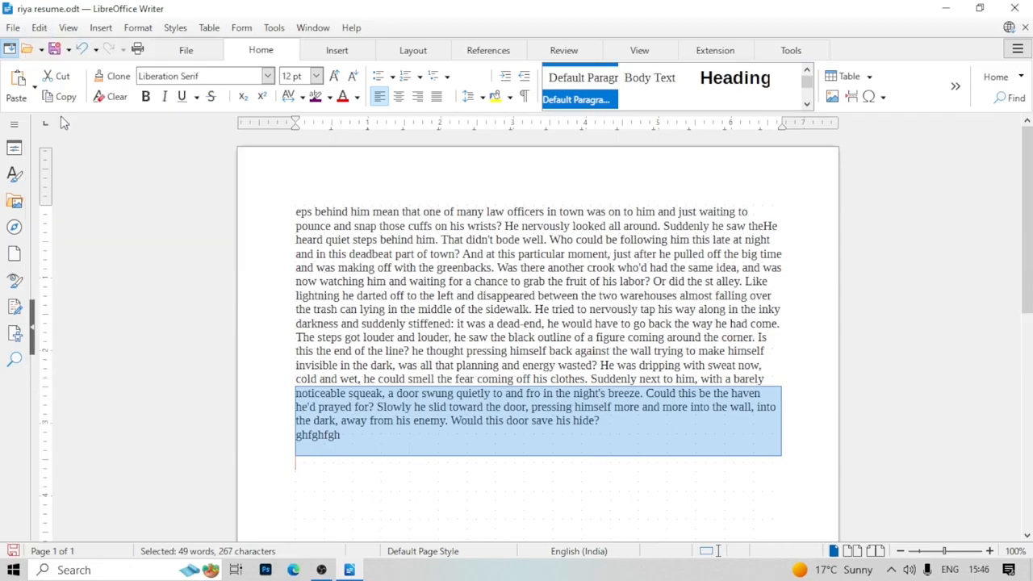
key(Right)
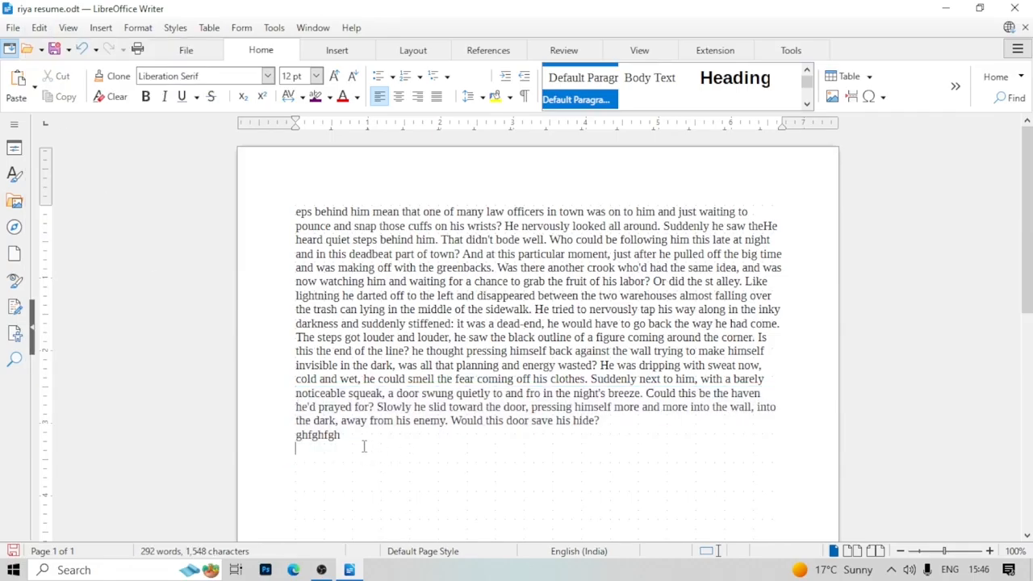
click(39, 28)
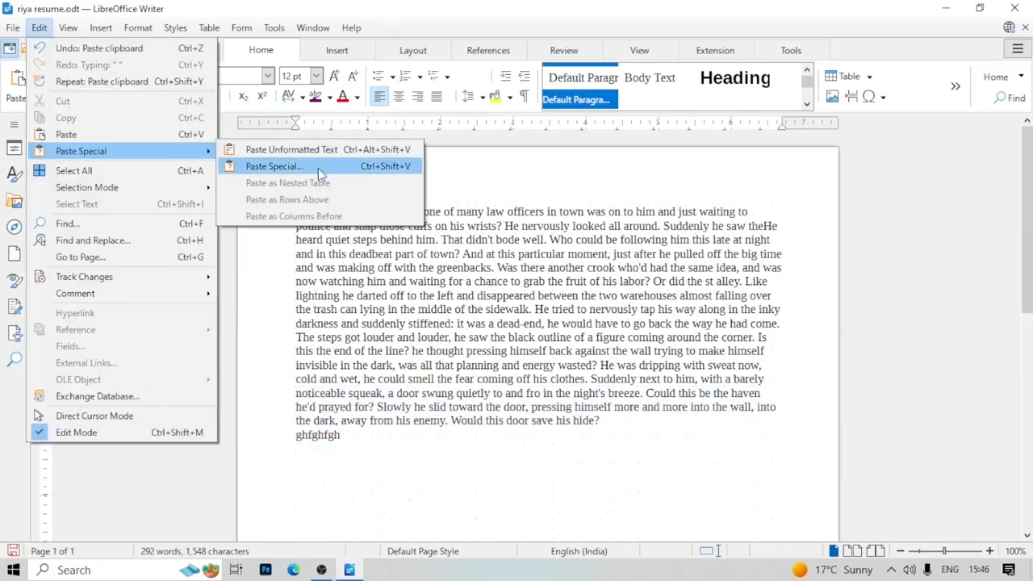
click(95, 141)
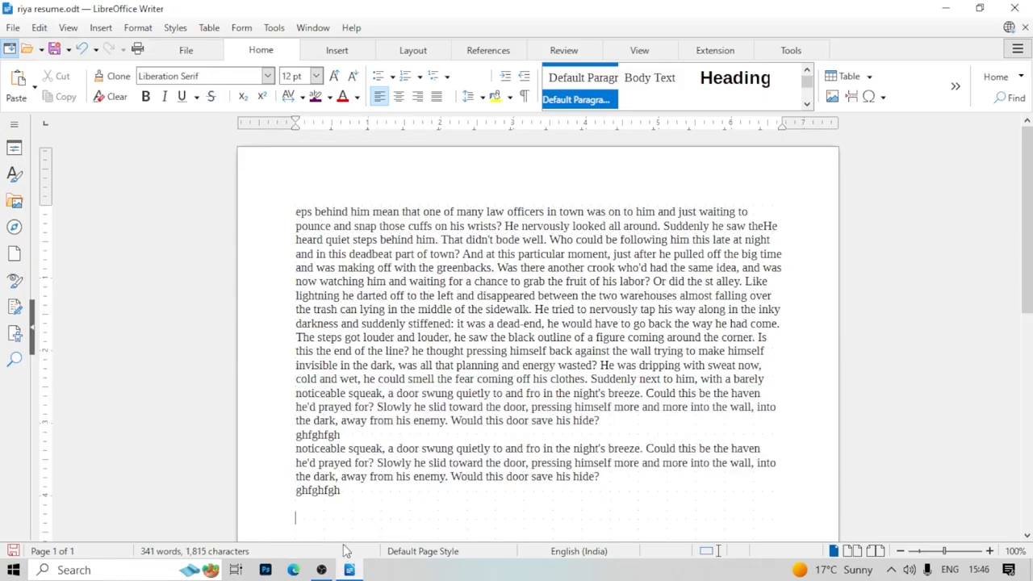
scroll(324, 492, down, 2)
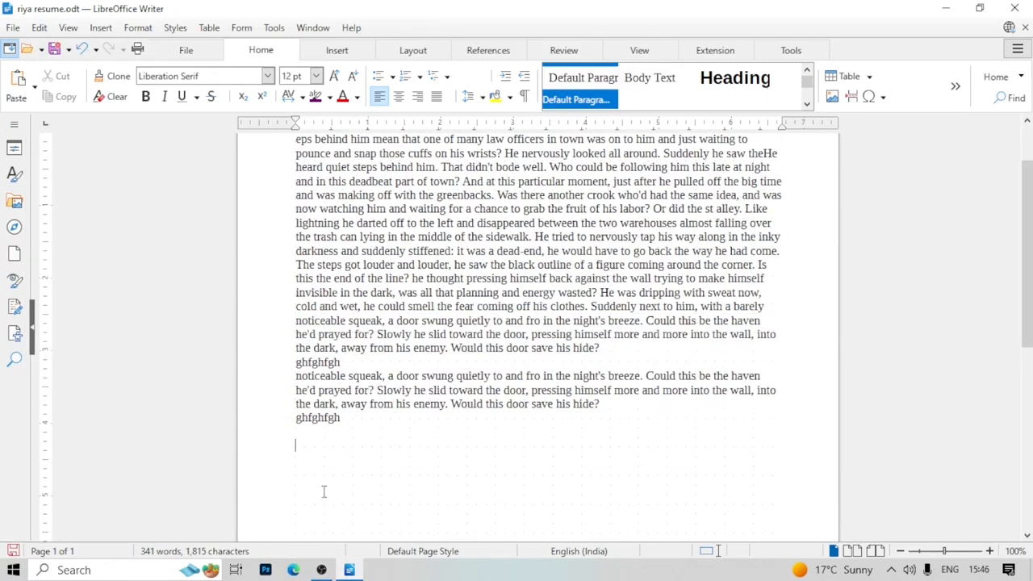
key(ctrl+z)
Show the Paste Special options, then select the document's entire text twice, clearing the selection each time
click(39, 27)
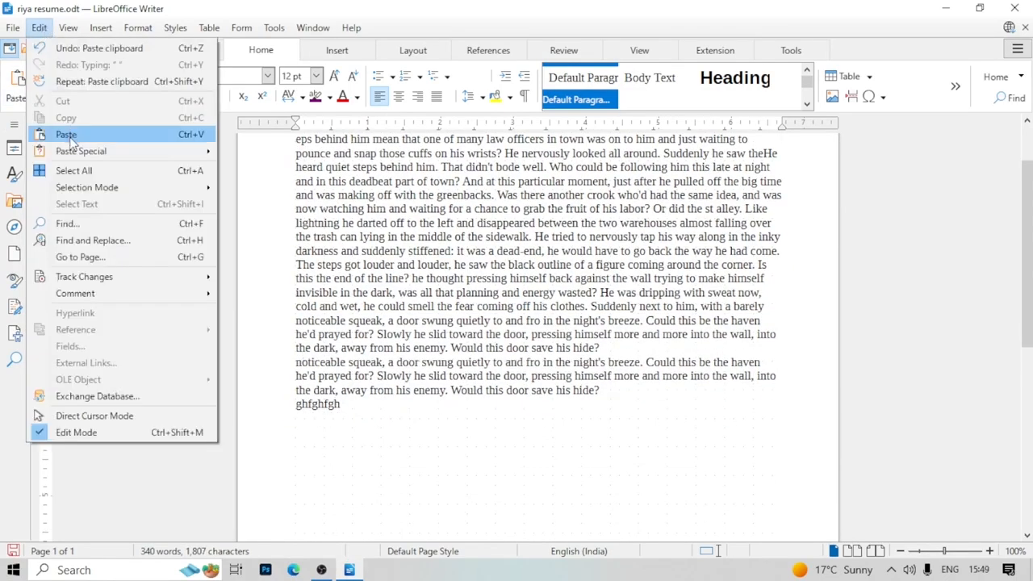
mouse_move(78, 155)
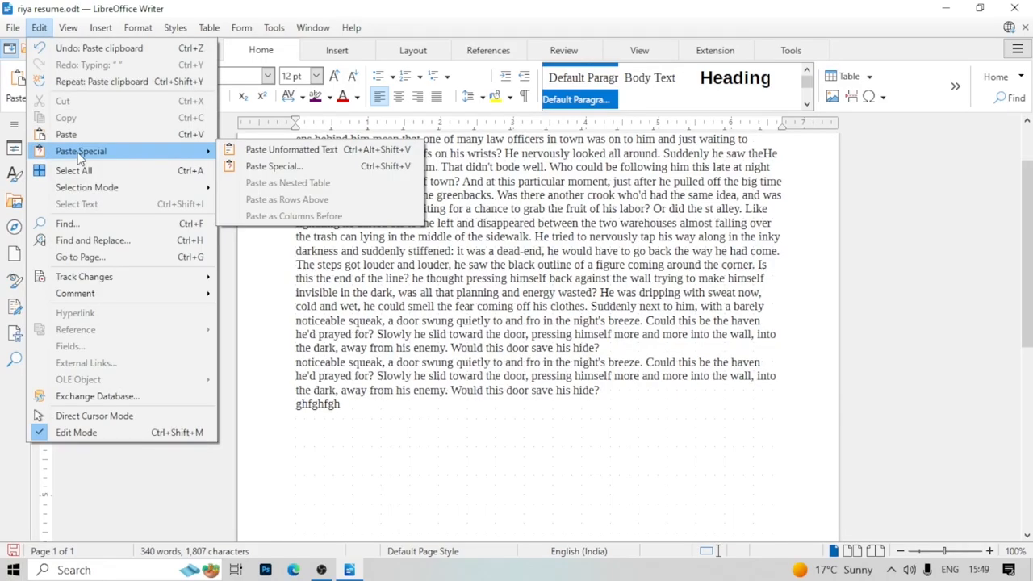
click(148, 176)
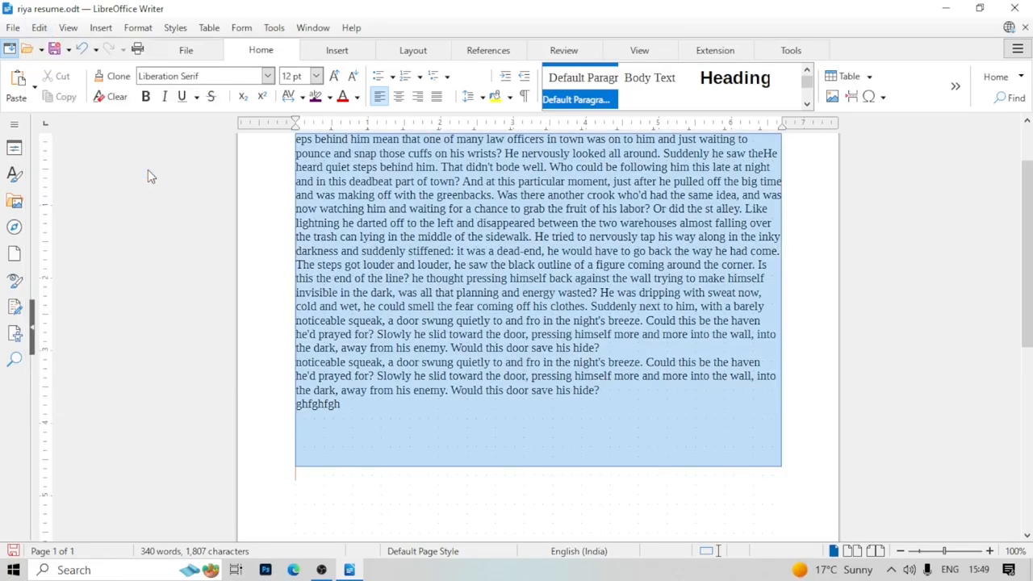
click(347, 414)
key(ctrl+a)
click(342, 424)
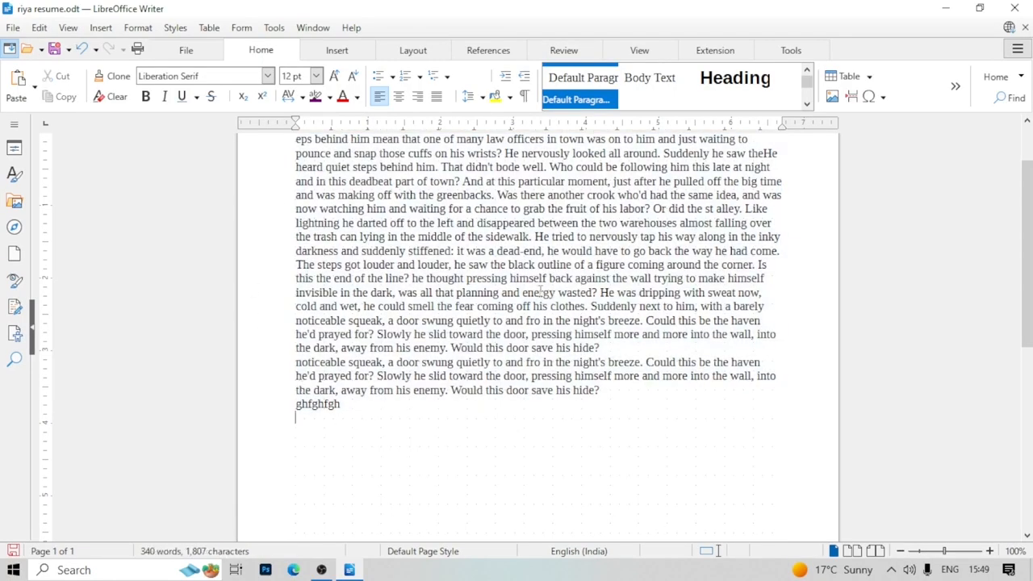
Switch the text selection mode to Standard
click(39, 27)
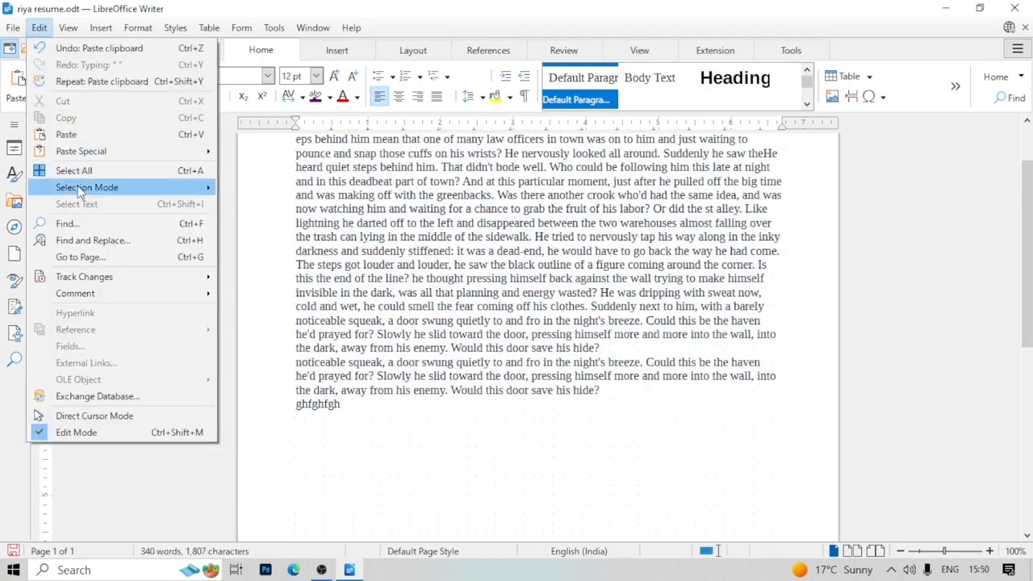
mouse_move(80, 192)
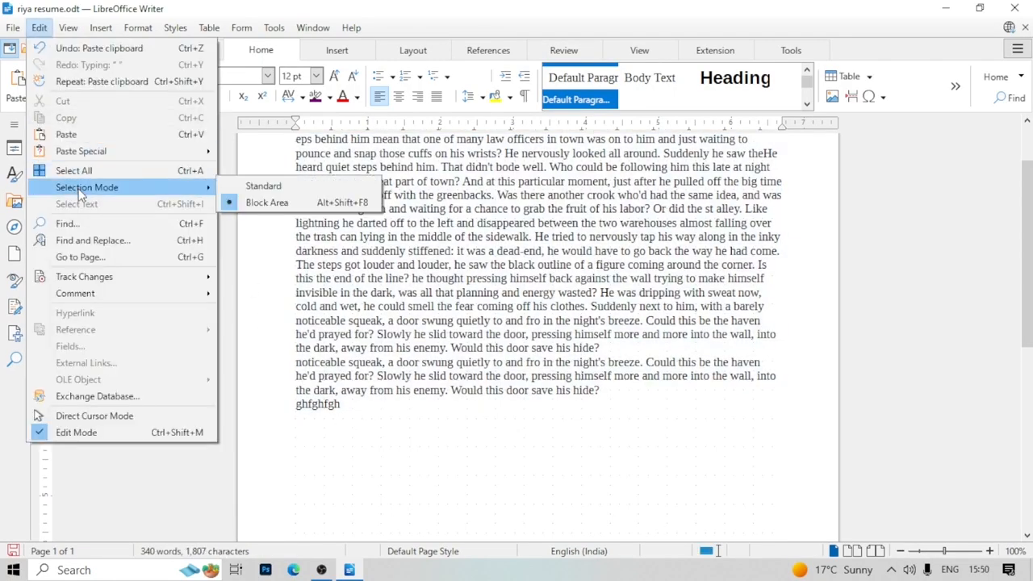
click(256, 188)
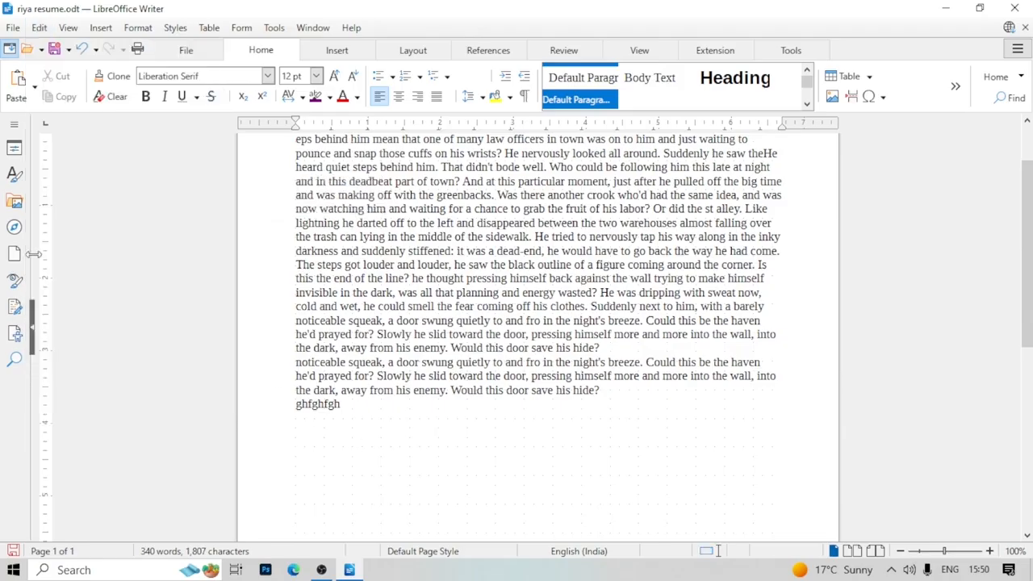
Search the document for the word "this" using the Find command
click(39, 28)
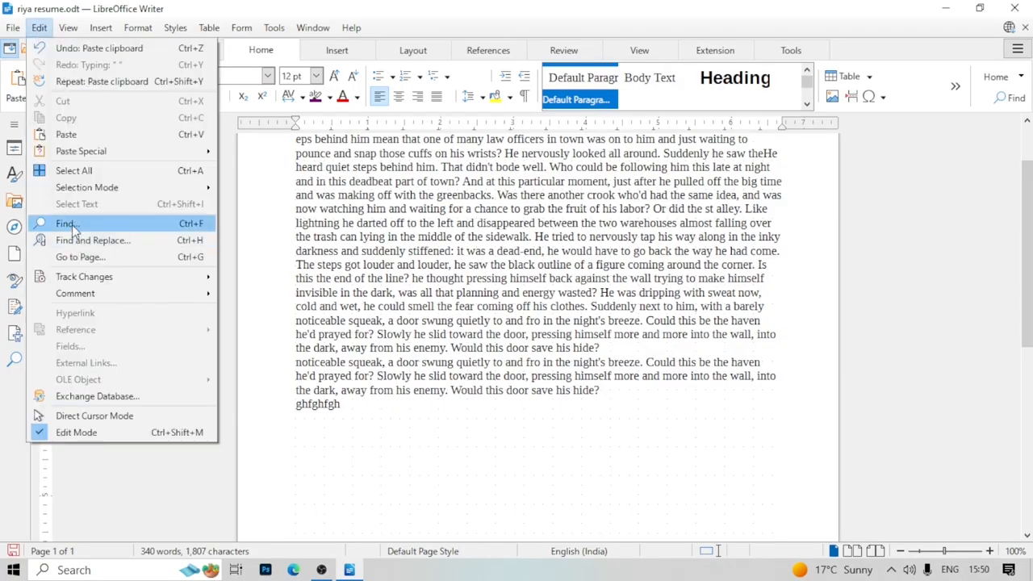
click(431, 454)
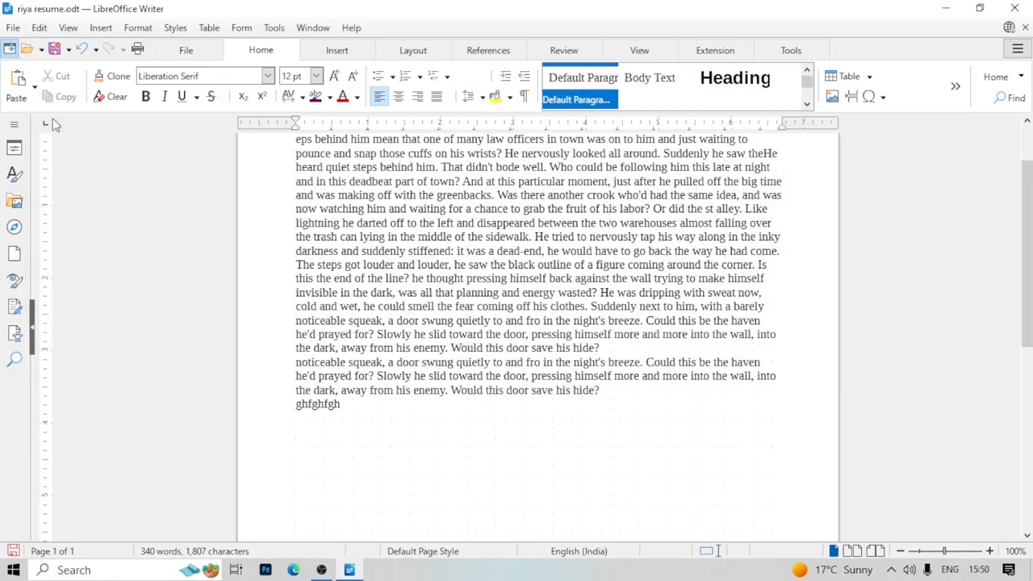
click(39, 27)
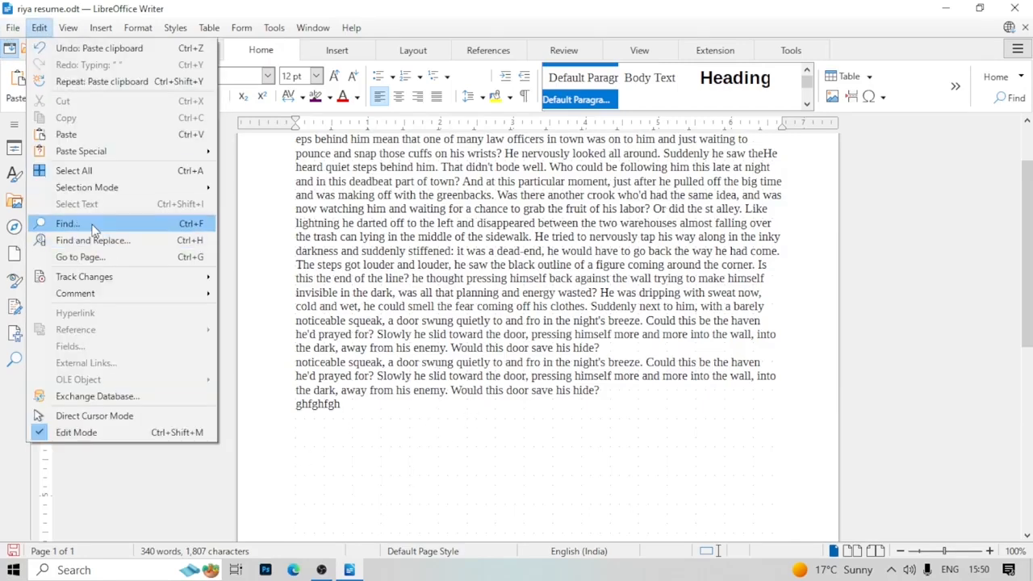
click(383, 431)
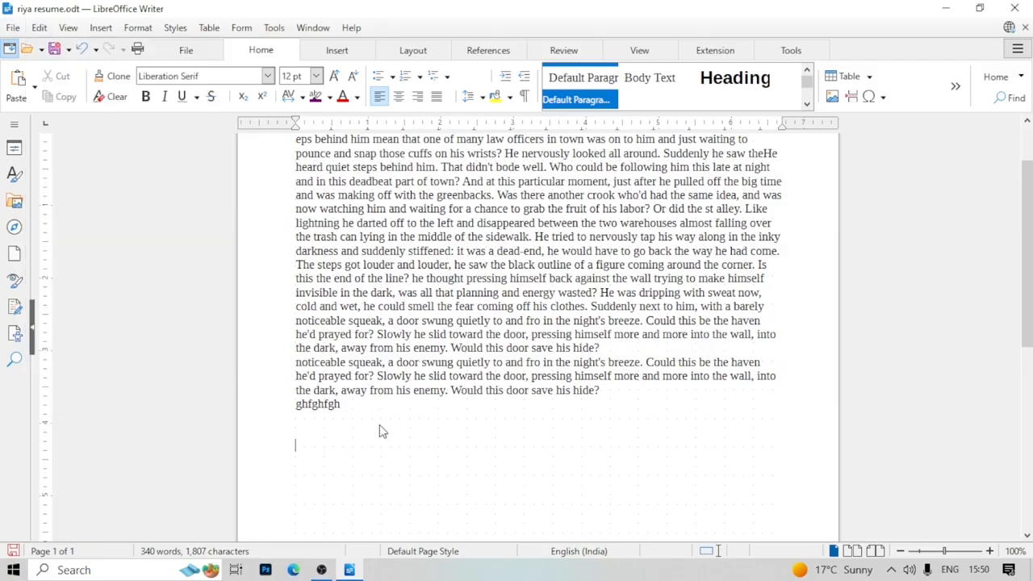
key(ctrl+f)
click(40, 27)
mouse_move(46, 24)
click(68, 224)
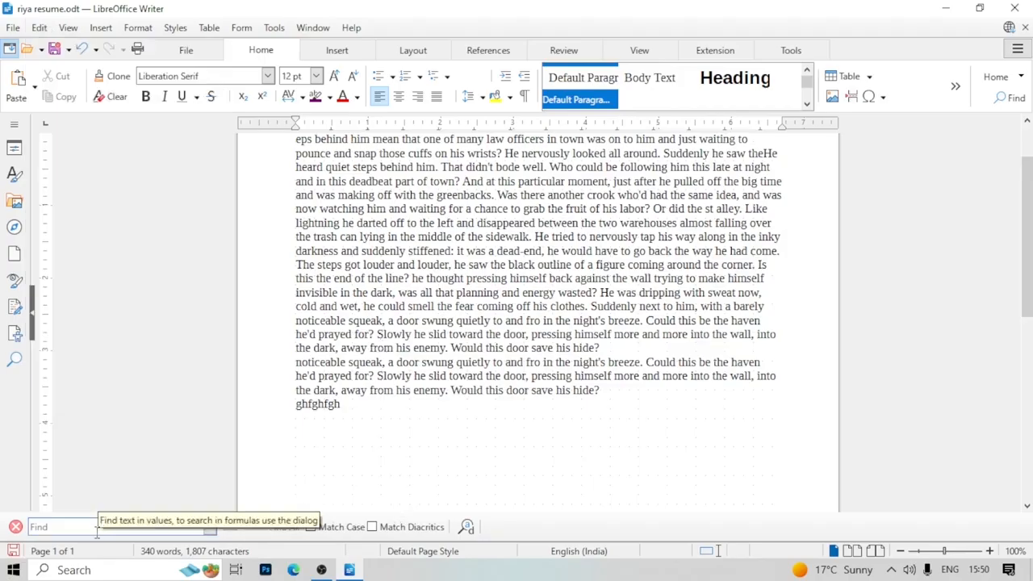
text(this)
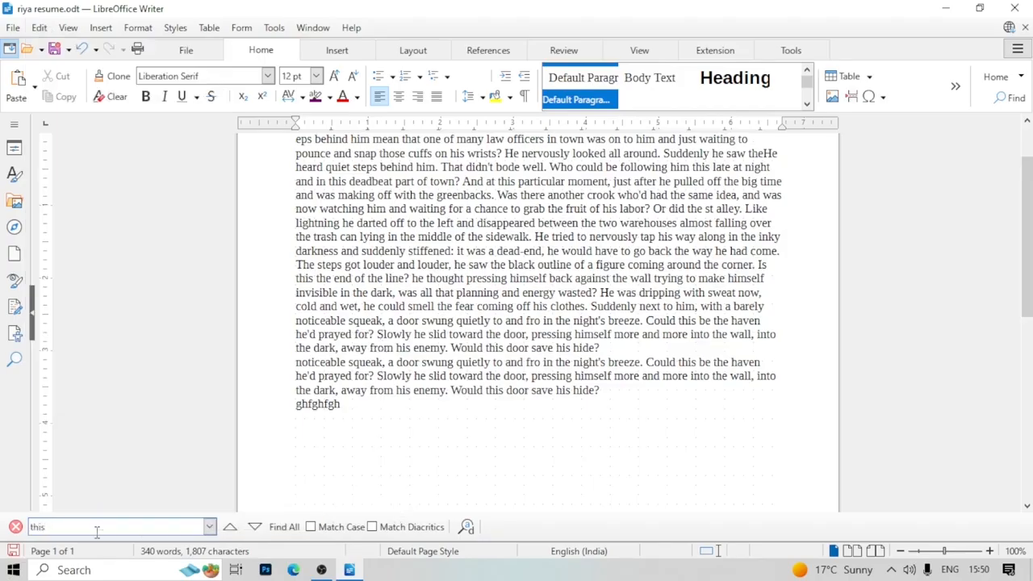
key(Return)
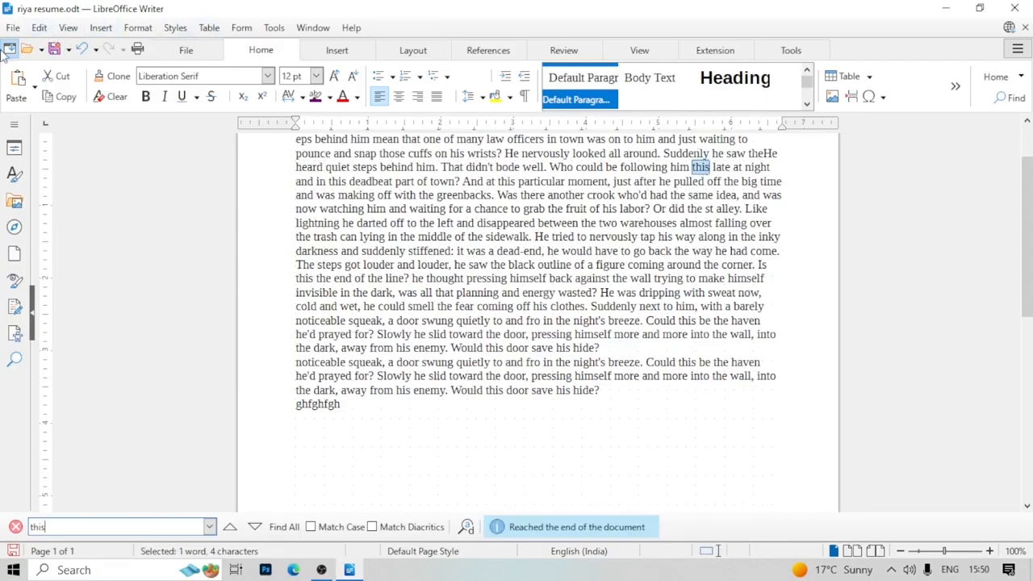
Open Find and Replace for "this", enter "these" as the replacement, find the next occurrence, and move the dialog to uncover the text
click(39, 30)
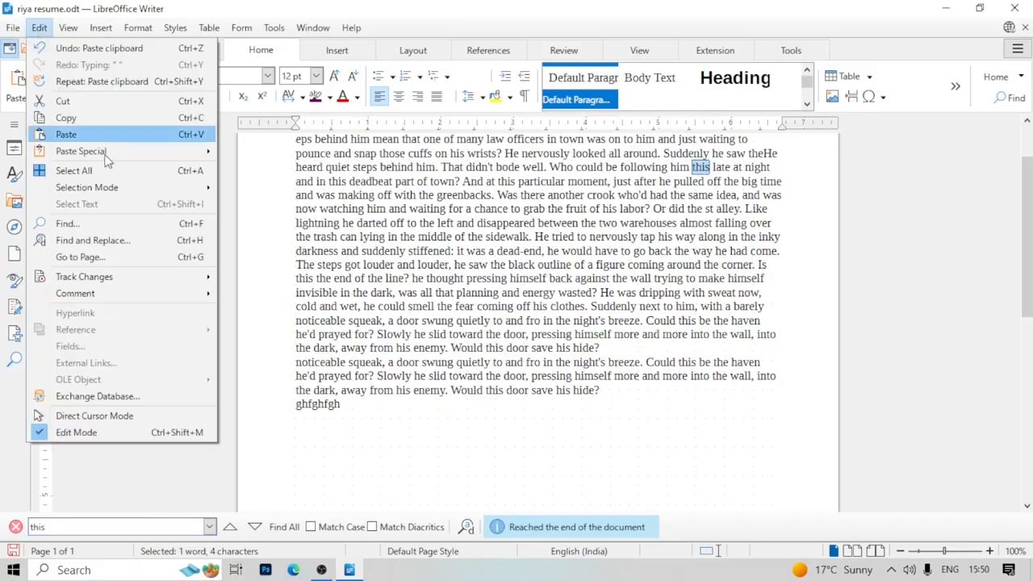
click(95, 246)
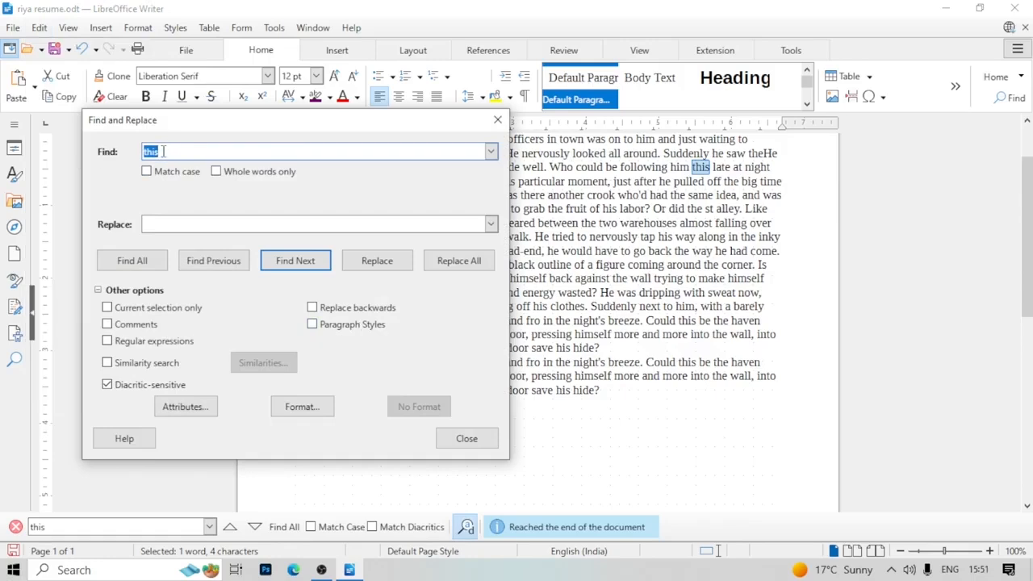
click(176, 221)
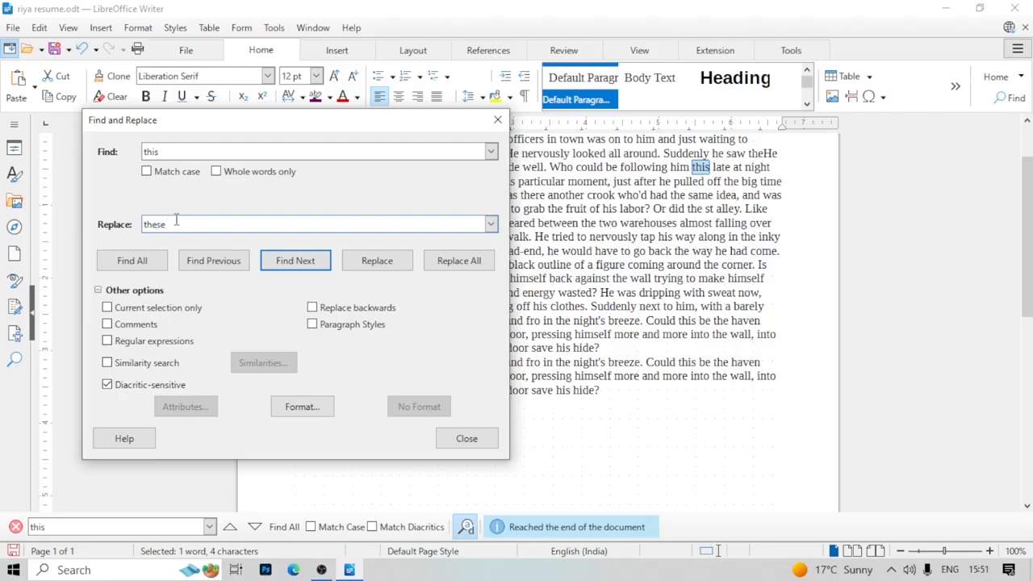
click(307, 269)
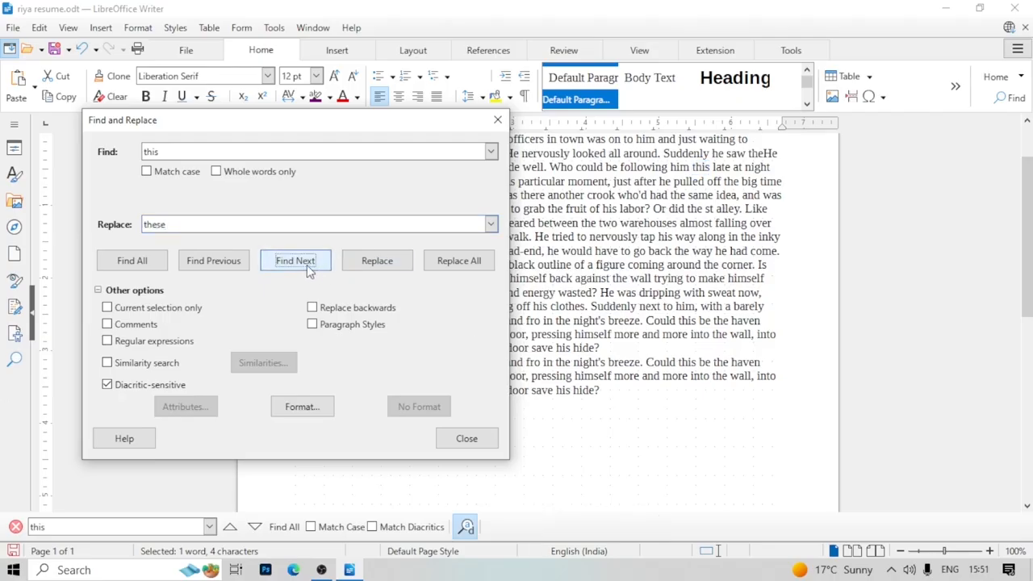
drag(265, 121, 274, 241)
click(314, 385)
click(314, 384)
drag(338, 249, 283, 87)
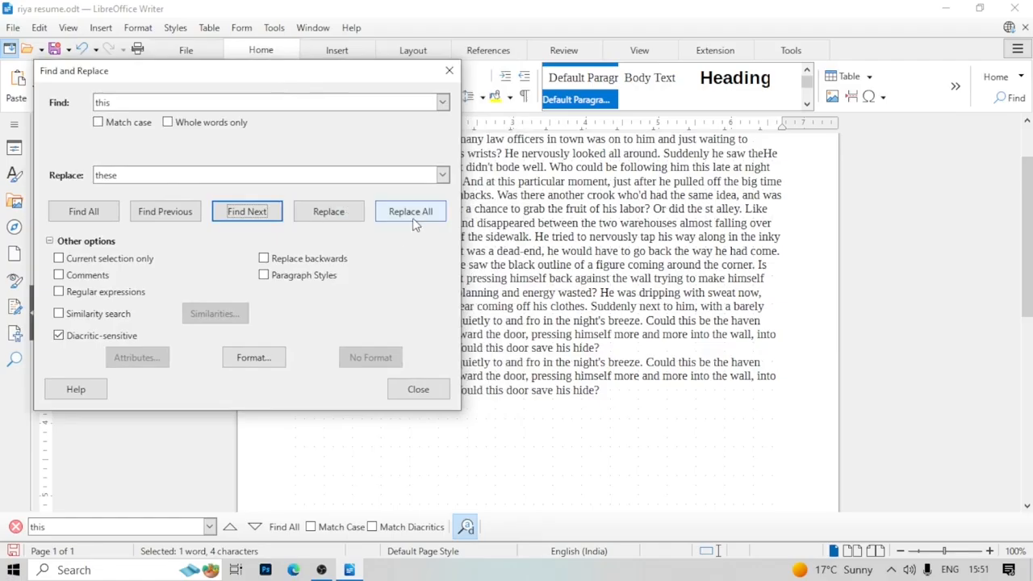
Change the replacement text to "THESE", replace all occurrences of "this" in the document, and close Find and Replace
double_click(204, 179)
text(THESE)
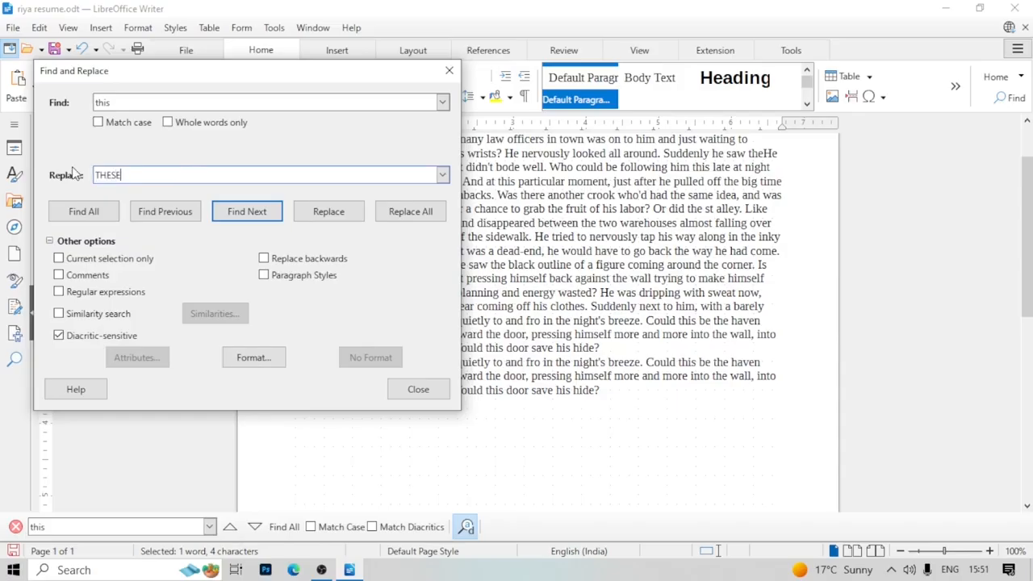
click(411, 211)
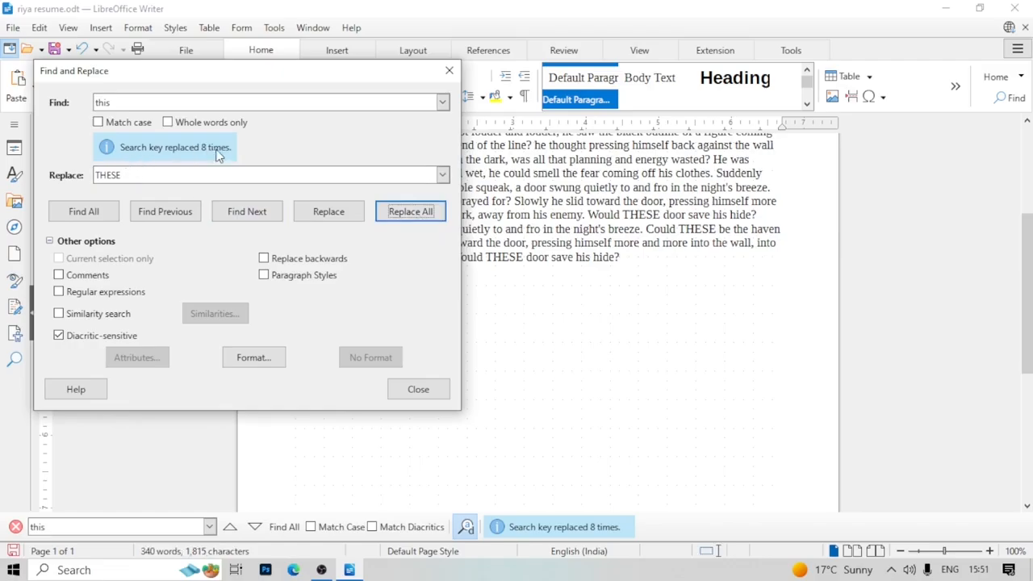
click(449, 70)
scroll(720, 217, up, 1)
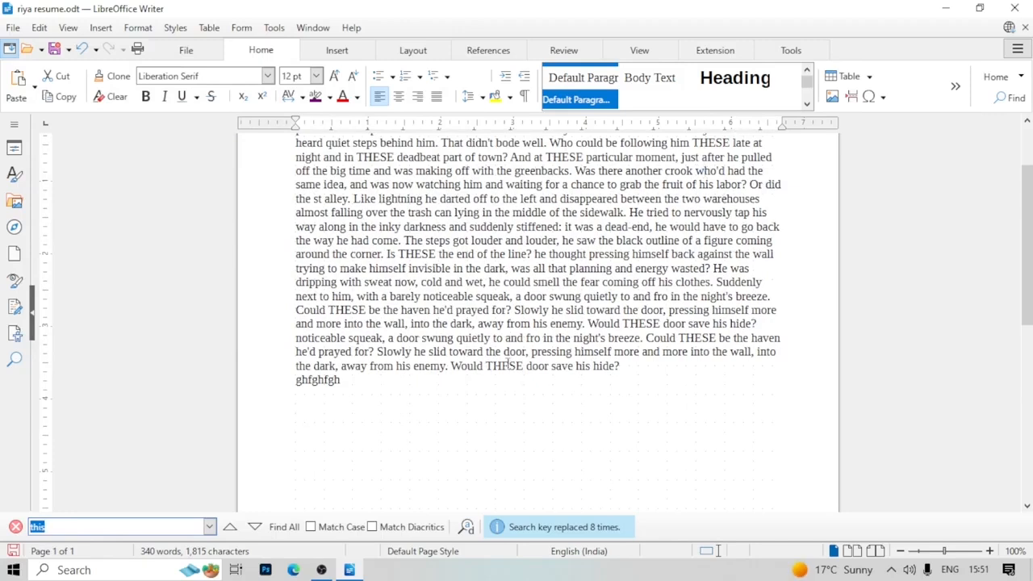
Show the Go to Page dialog, dismiss it without changing the page, and close the Find bar
click(41, 28)
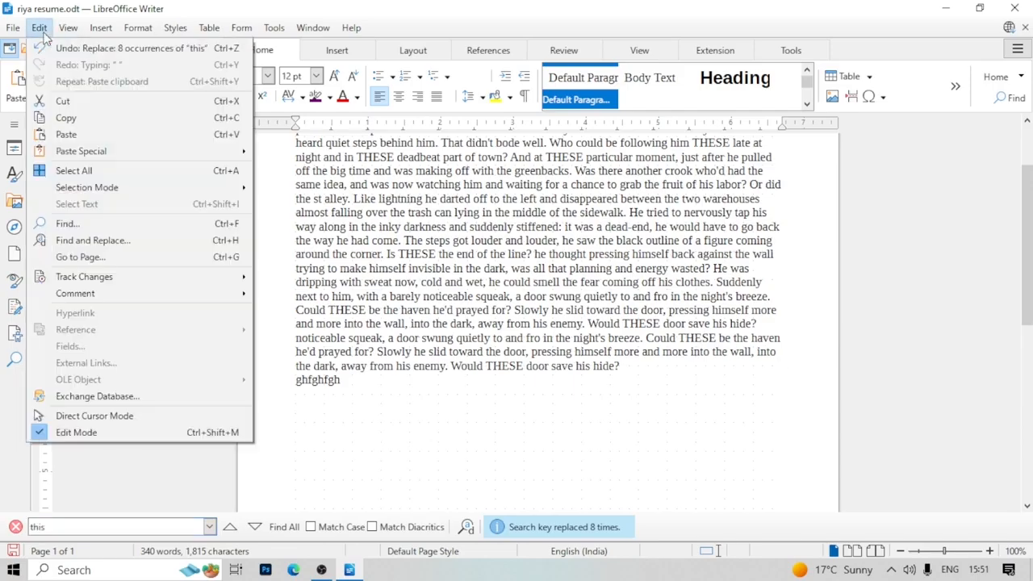
click(78, 258)
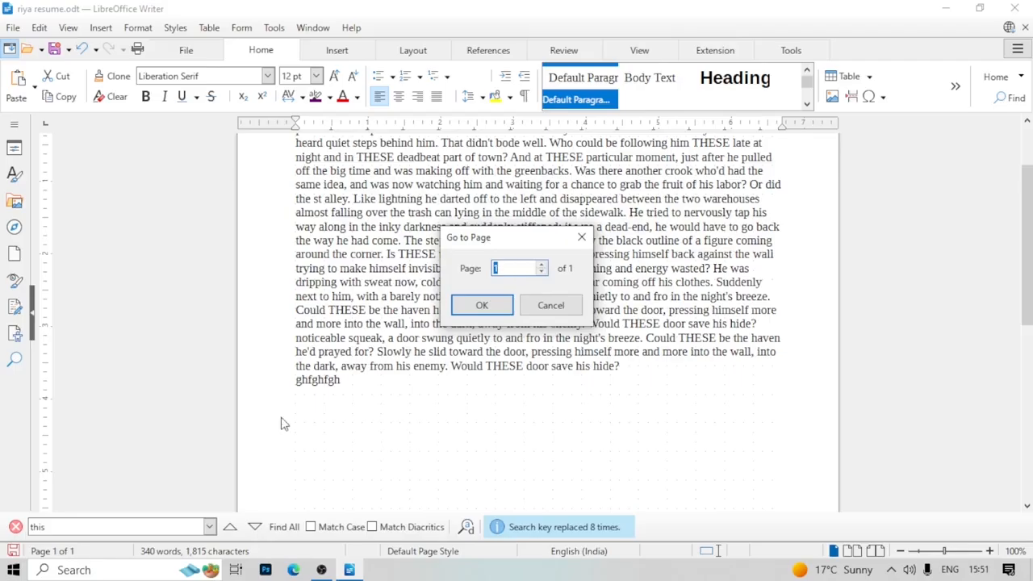
click(583, 238)
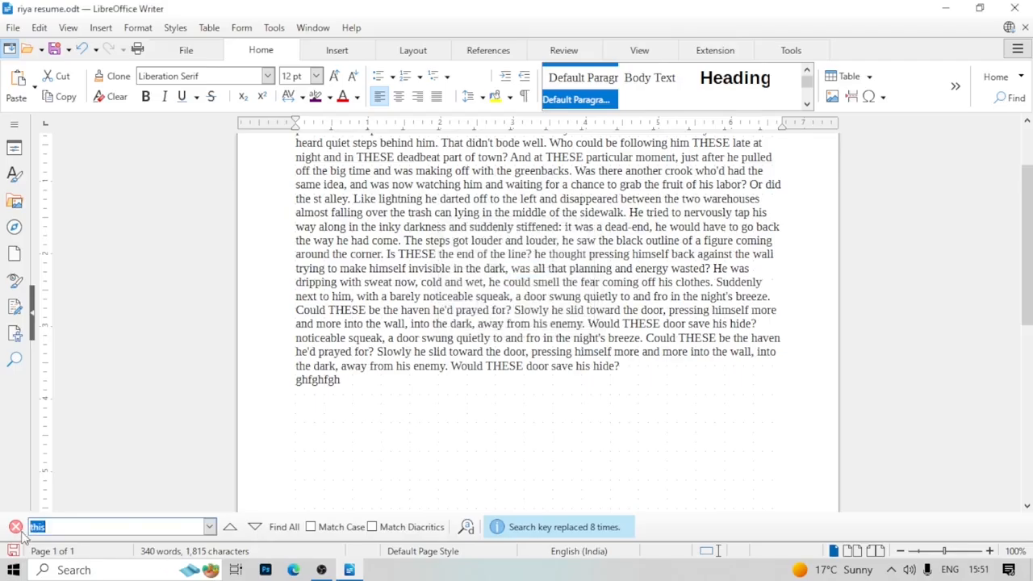
click(15, 526)
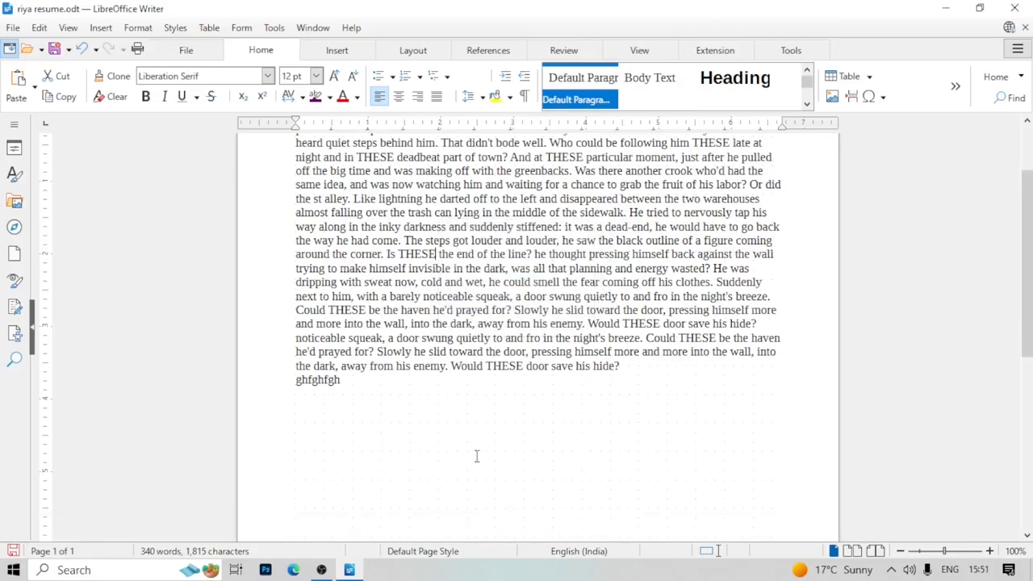
Insert page breaks below the text until the document has six pages
key(ctrl+Return)
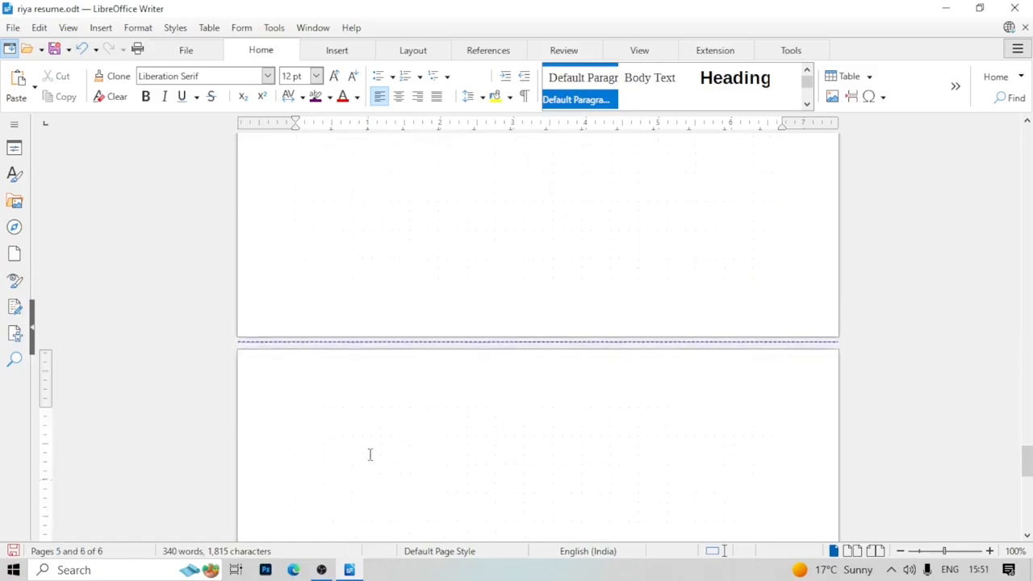
scroll(370, 455, up, 4)
scroll(369, 455, down, 3)
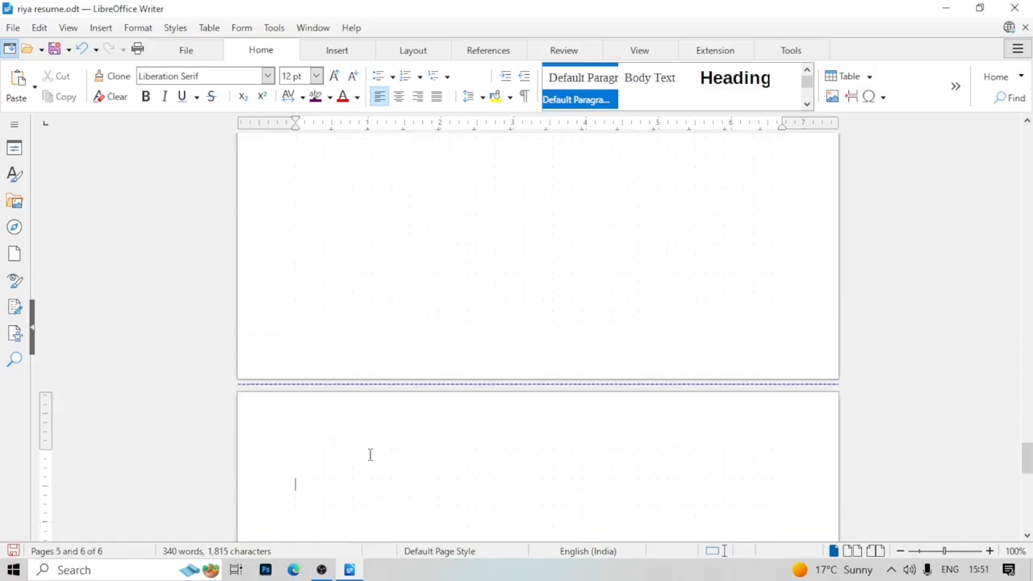
Jump from the last page to page 1 with Go to Page
click(39, 28)
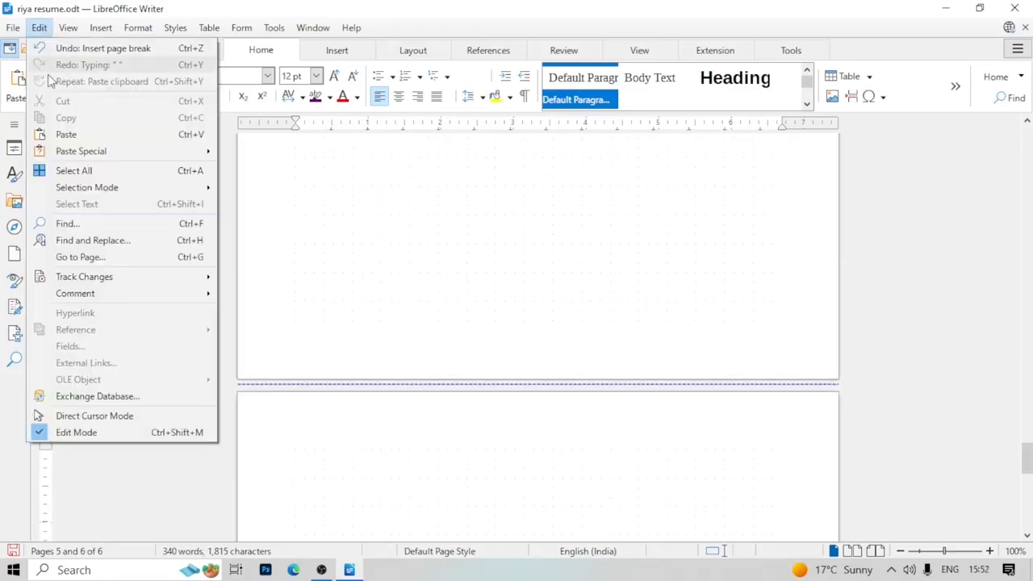
click(65, 261)
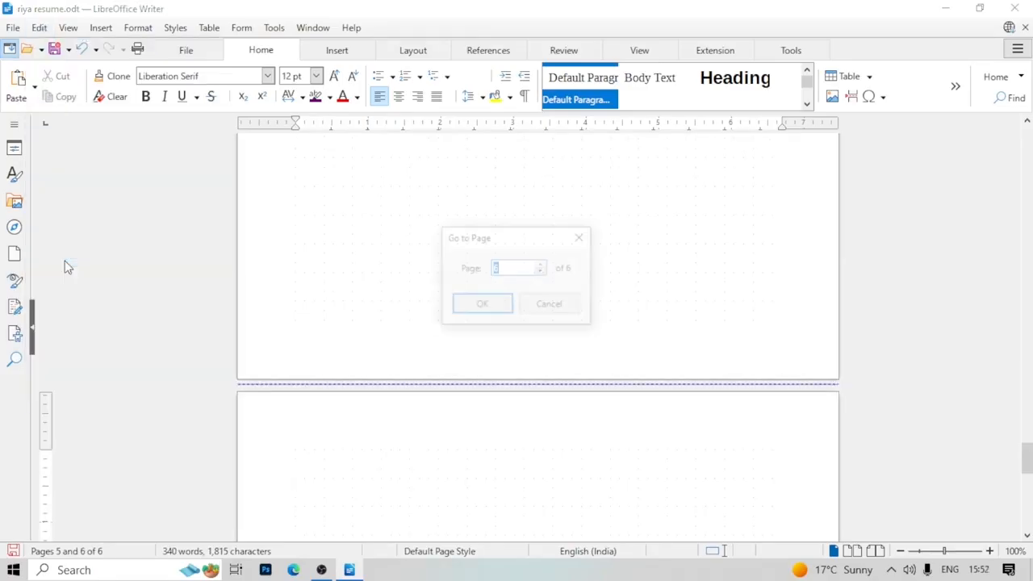
click(582, 237)
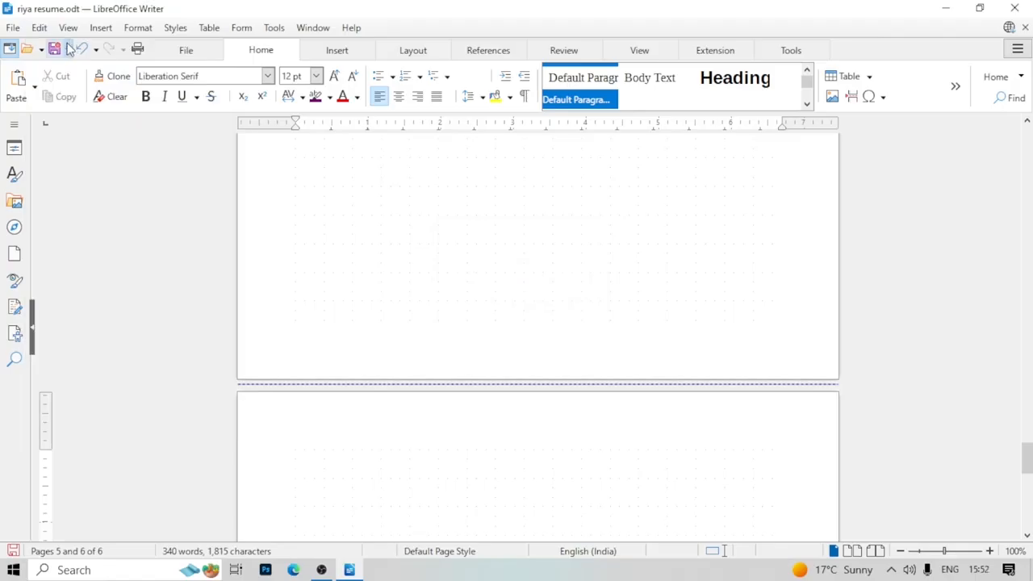
click(39, 27)
click(64, 258)
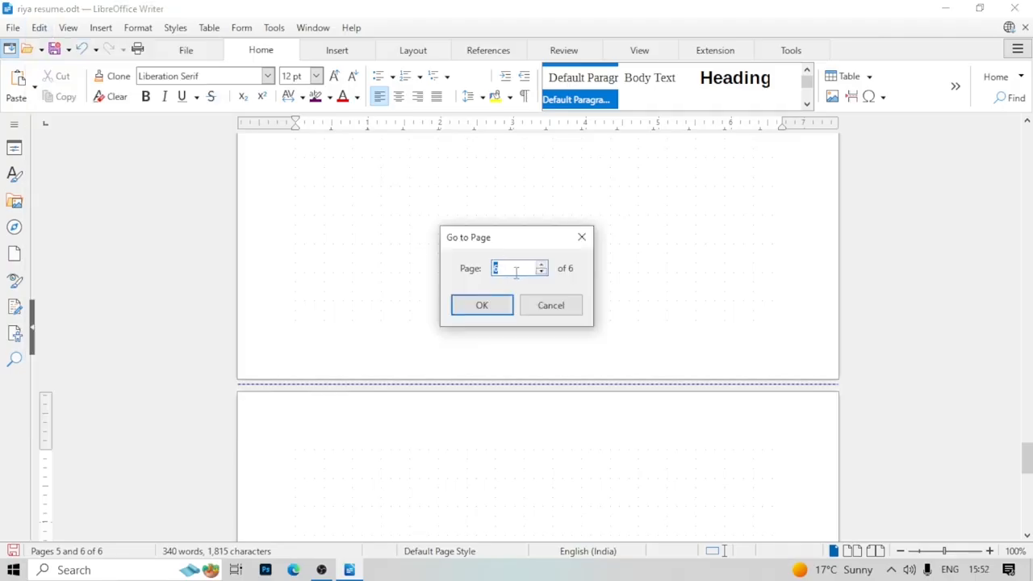
click(542, 275)
click(492, 313)
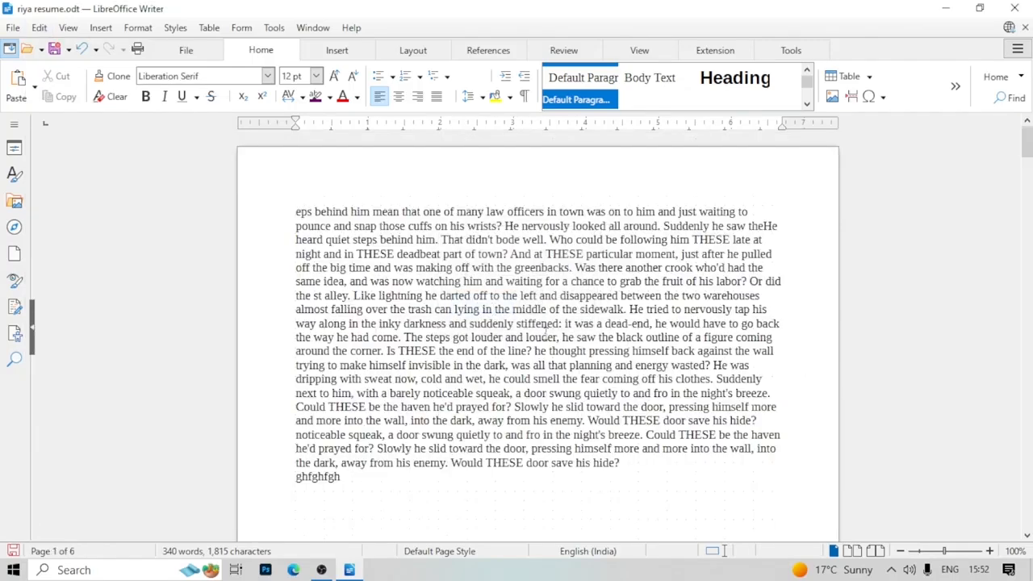
Turn on recording of tracked changes and make the passage from "next to him" to the second "toward the door, pressing" bold
click(39, 28)
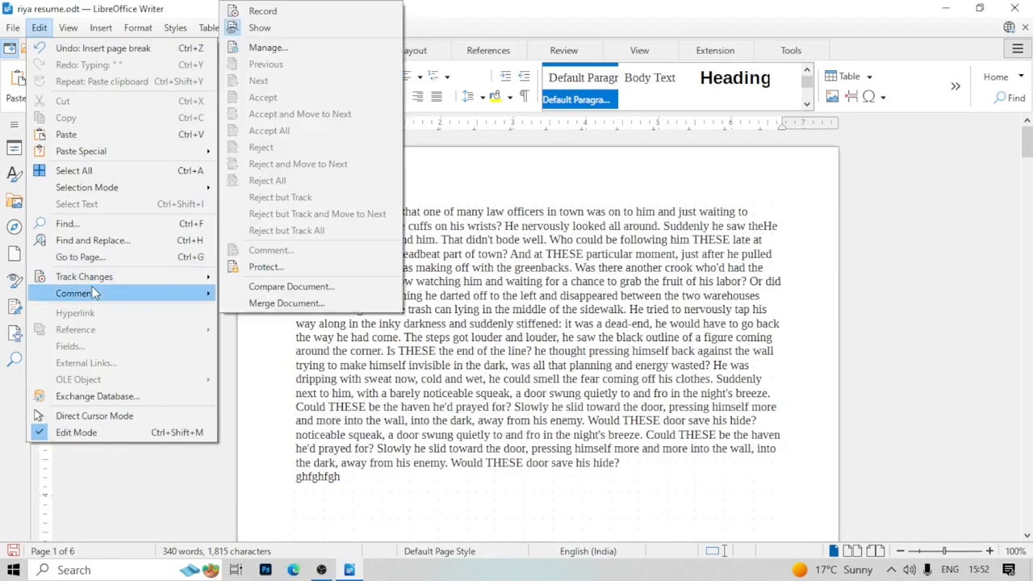
mouse_move(93, 284)
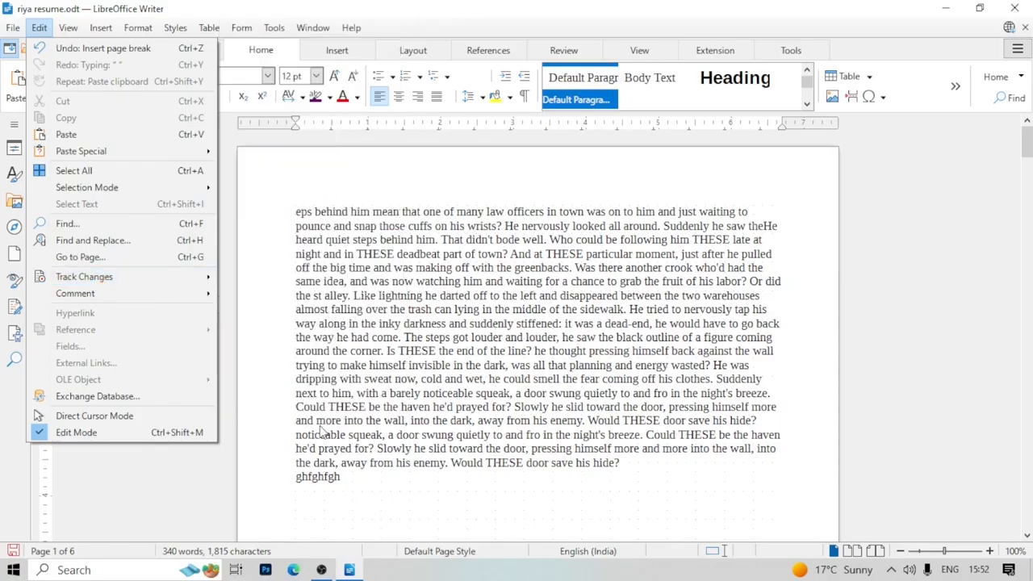
click(298, 409)
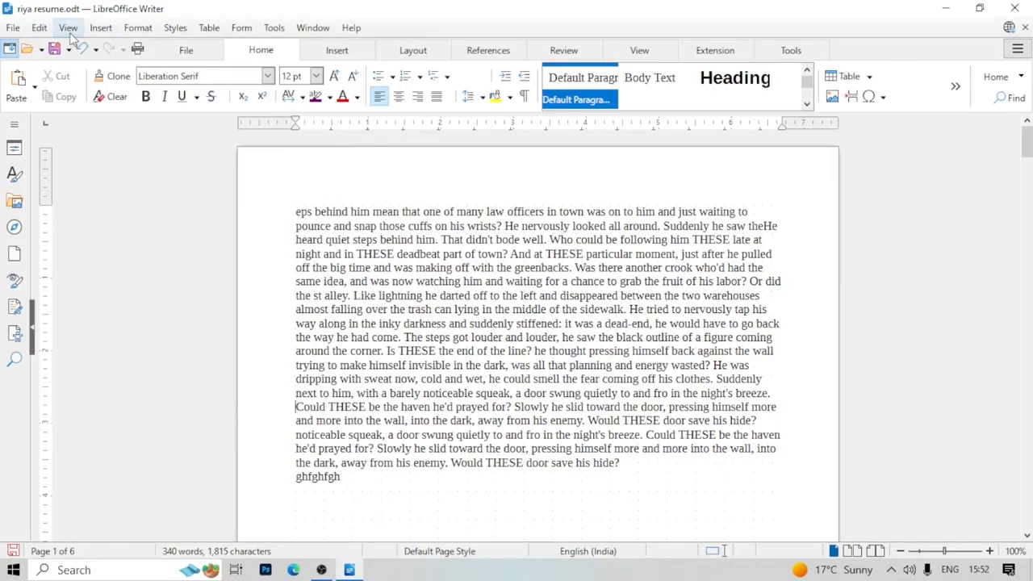
click(39, 27)
mouse_move(99, 283)
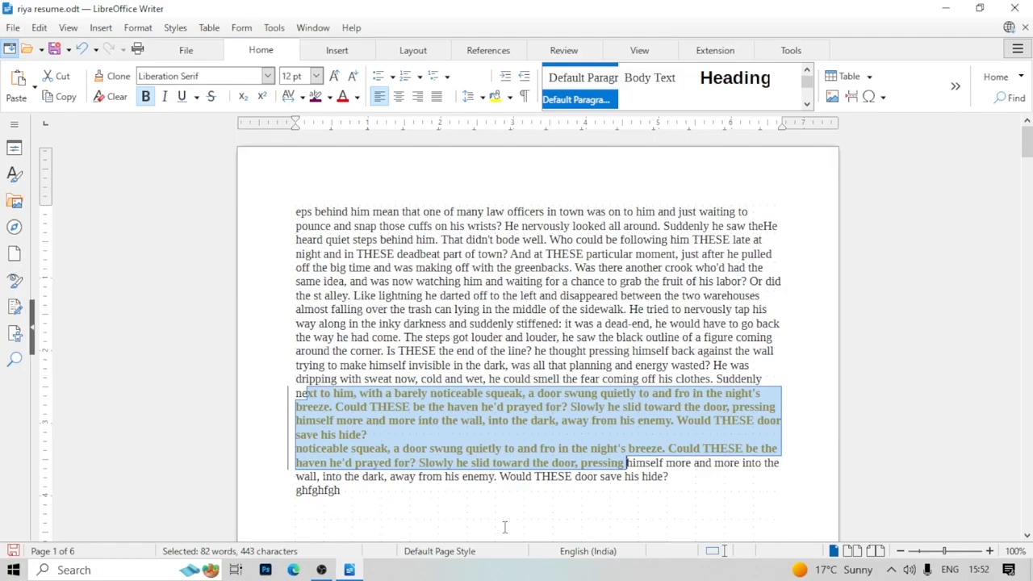
click(505, 527)
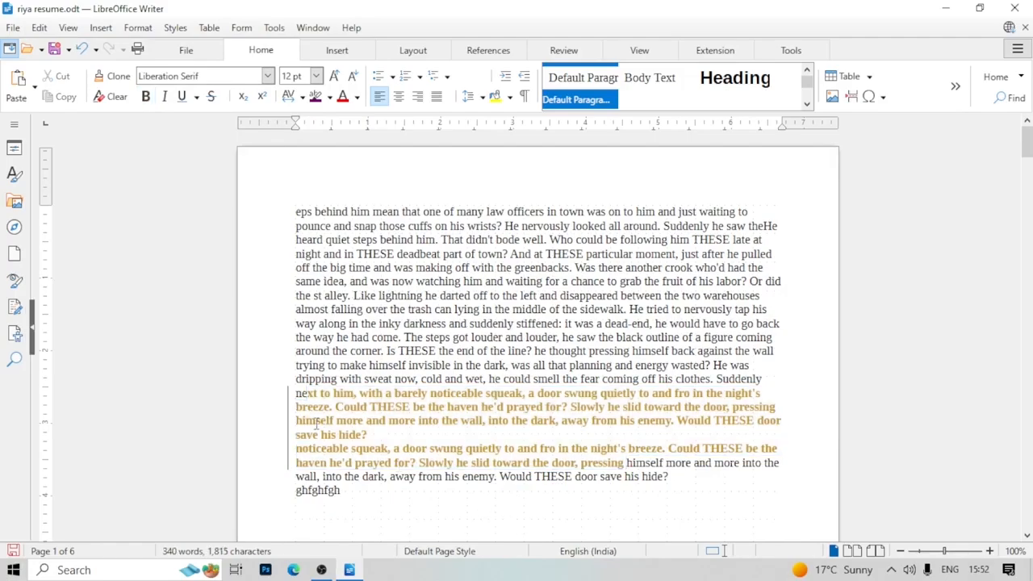
With change tracking on, delete "the st alle" and underline the passage from "night and in THESE deadbeat" to "pulled off the"
scroll(505, 527, down, 2)
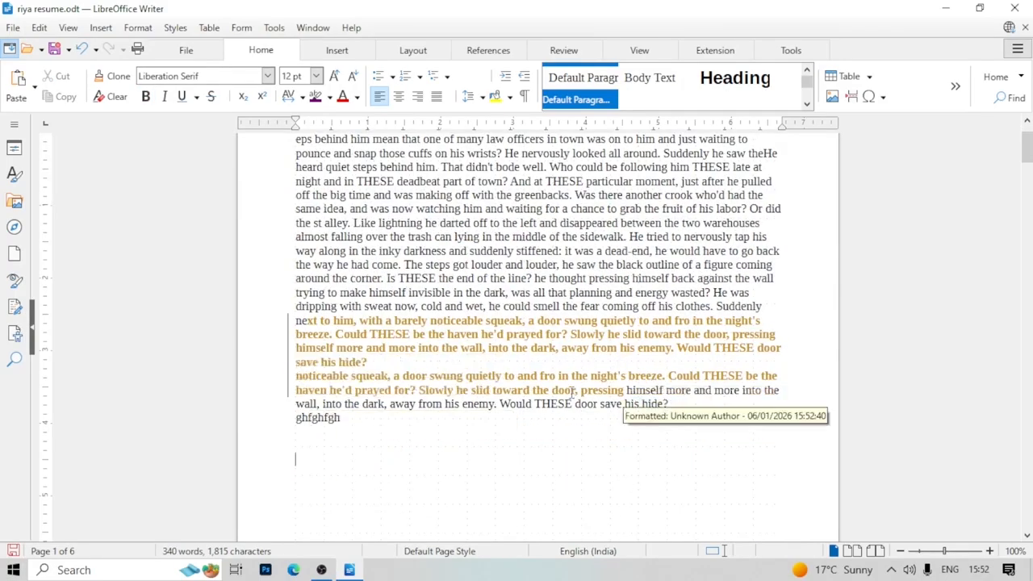
scroll(572, 393, up, 1)
drag(294, 255, 343, 255)
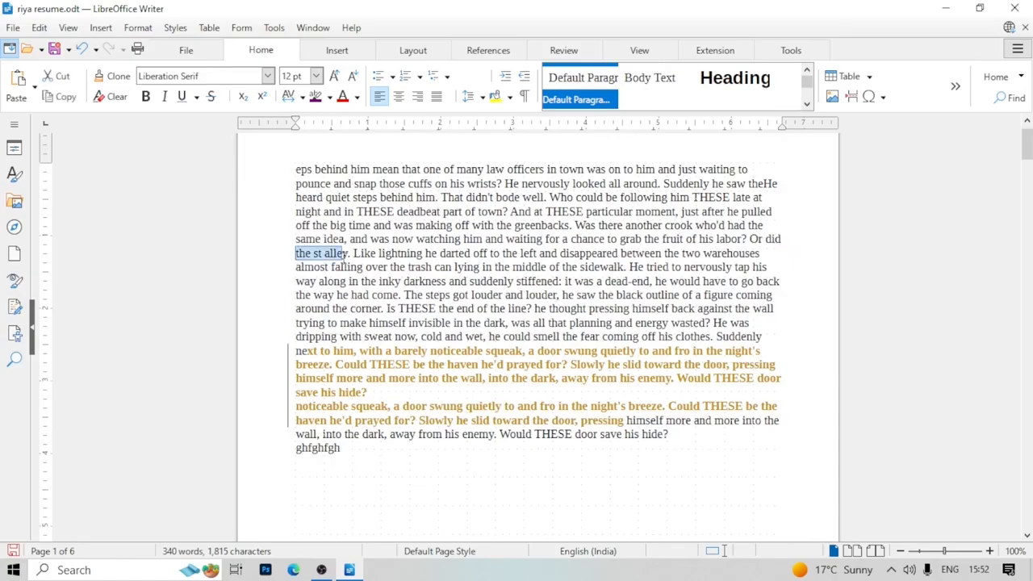
key(Delete)
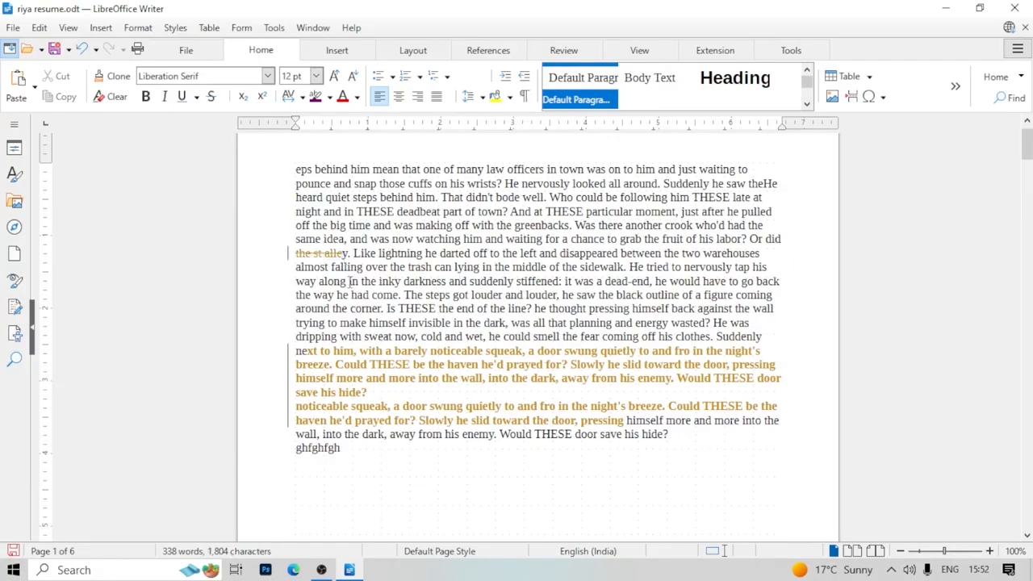
drag(289, 216, 329, 225)
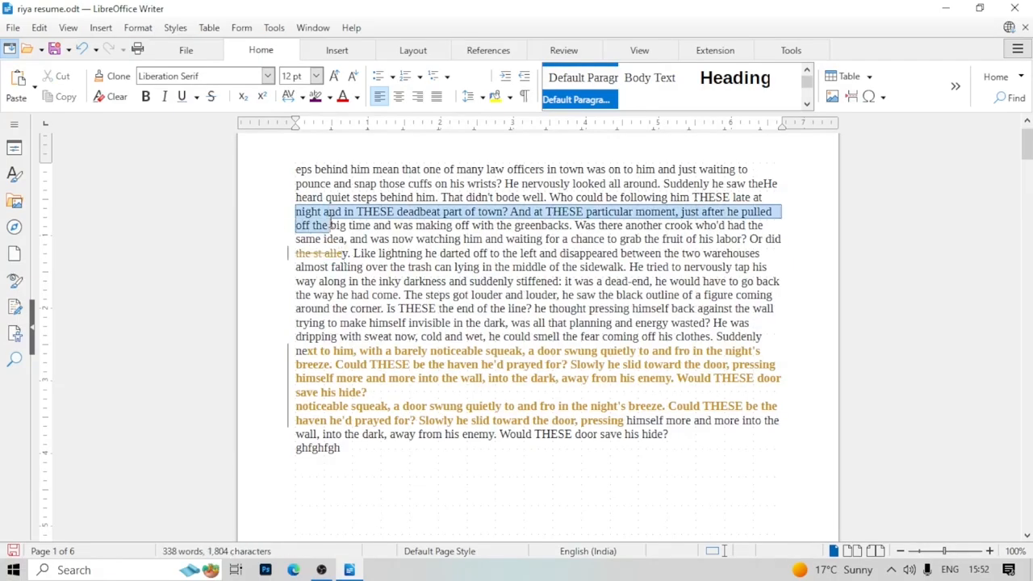
key(ctrl+u)
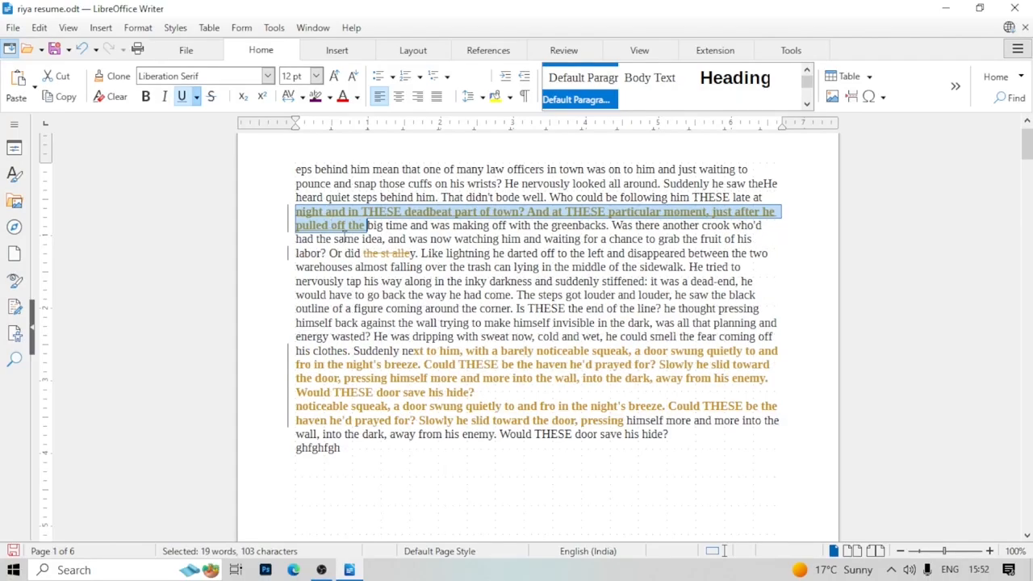
click(346, 253)
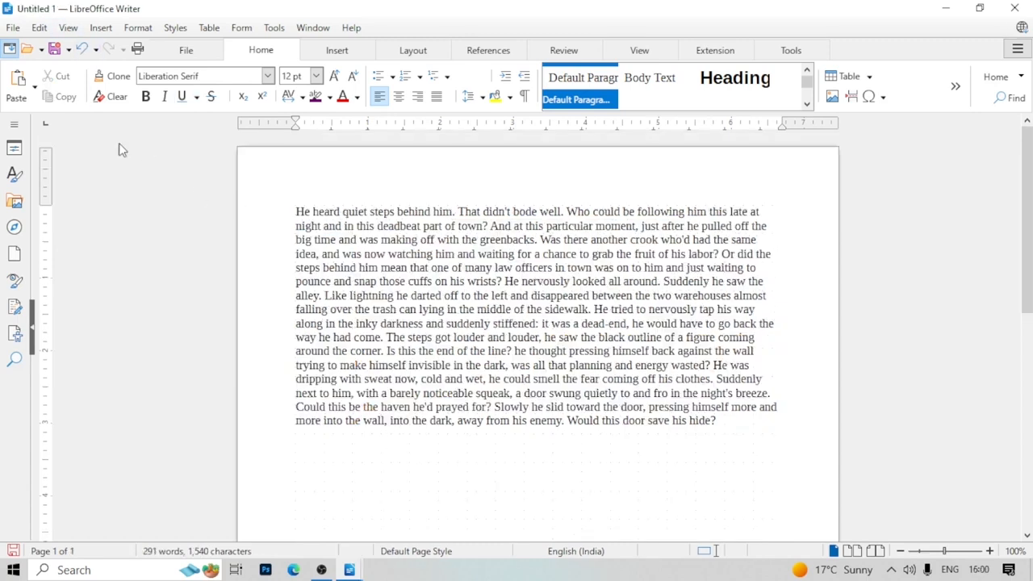
Compare the editing commands for comments, hyperlinks, references and fields with the corresponding commands for inserting them
click(39, 27)
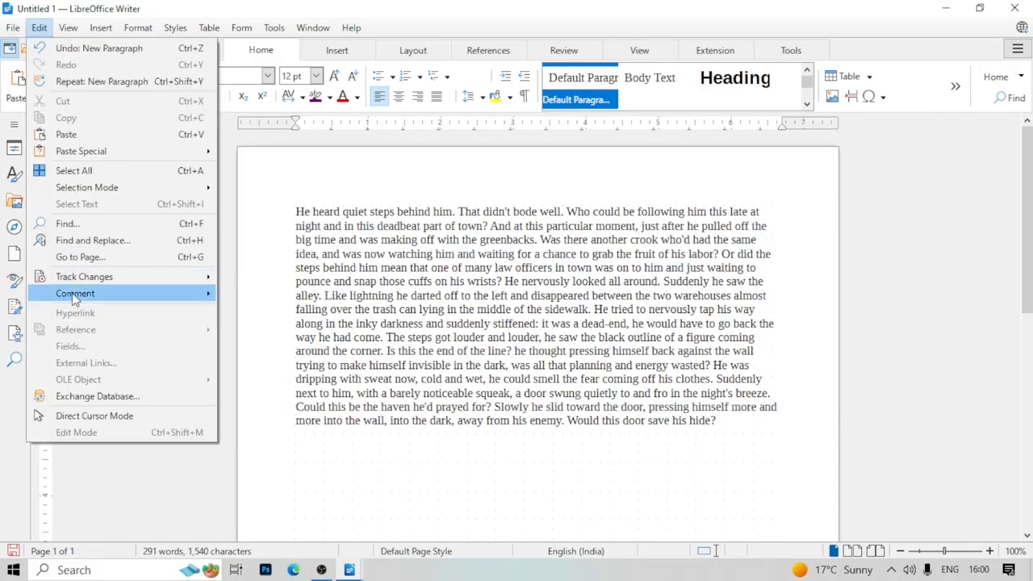
click(39, 27)
click(39, 27)
mouse_move(73, 294)
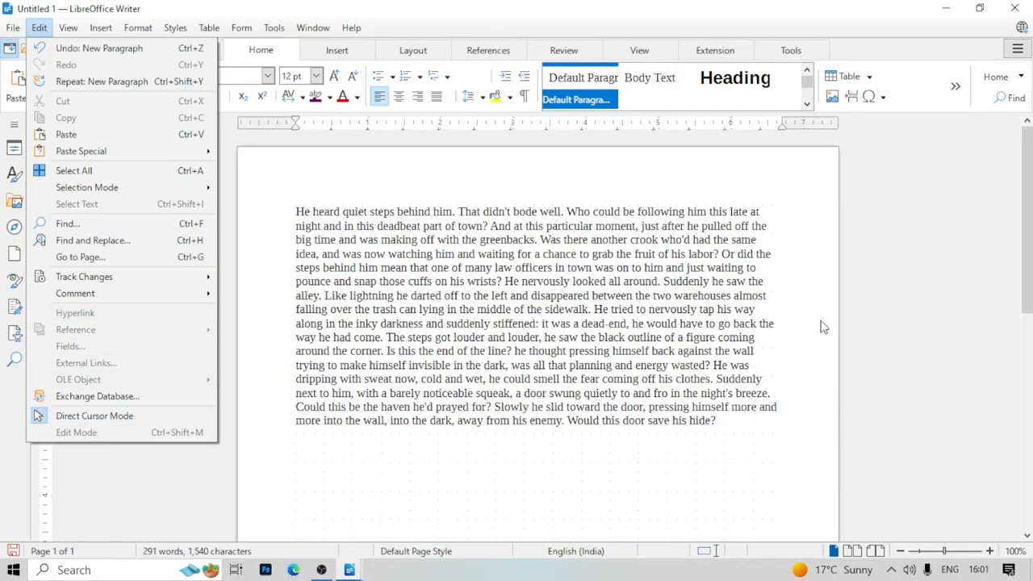
key(Escape)
click(101, 27)
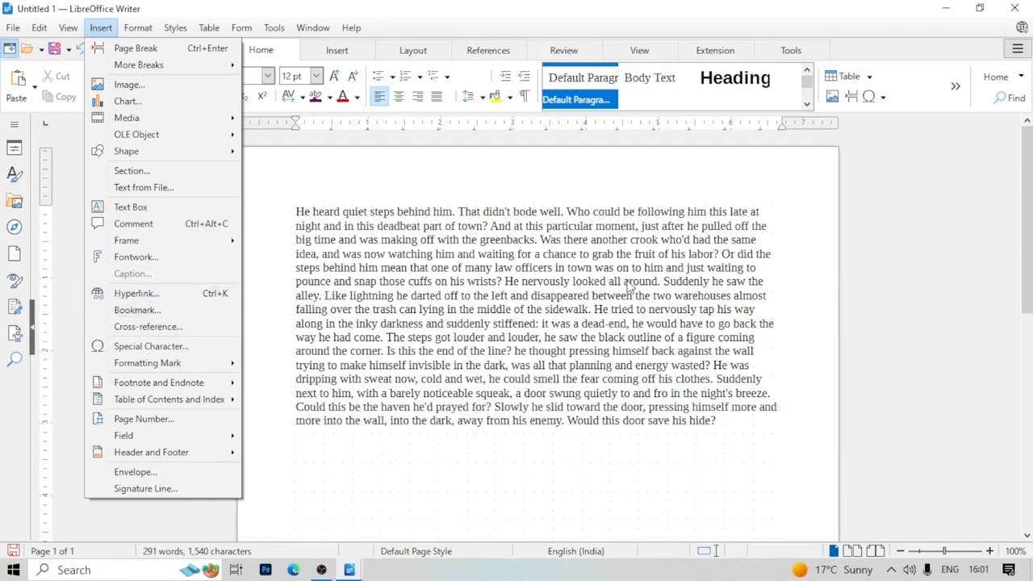
click(628, 283)
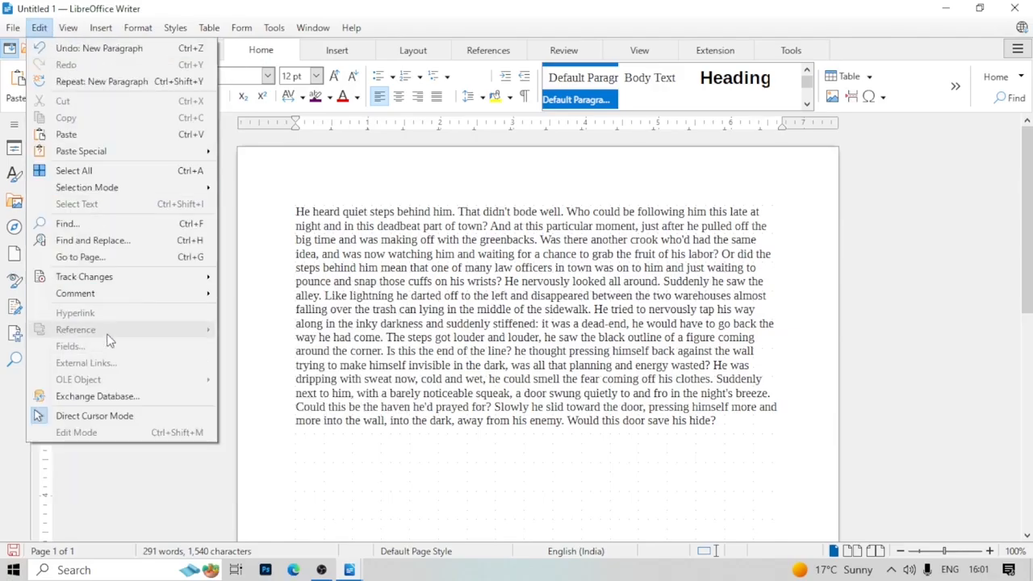
mouse_move(103, 32)
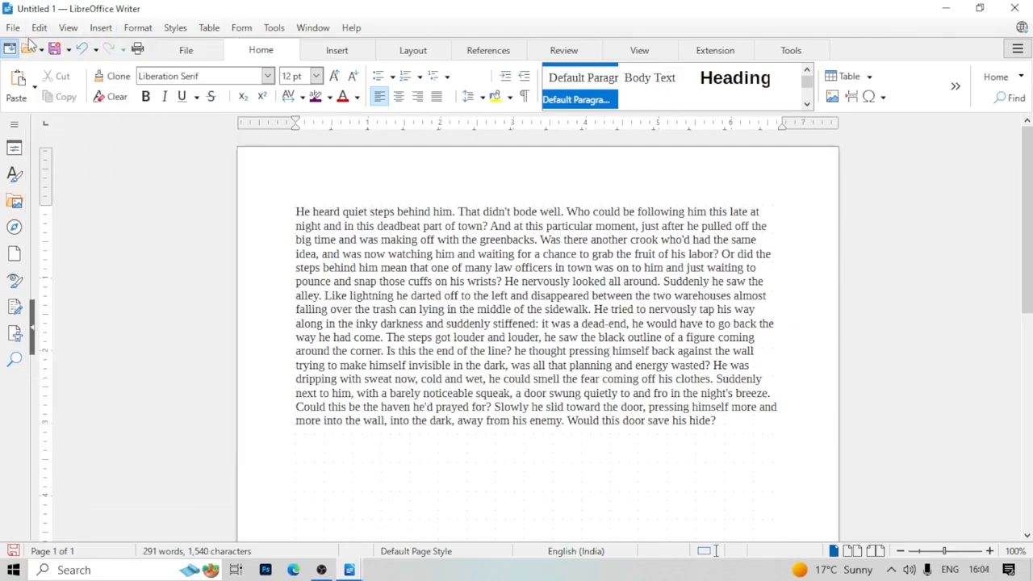
click(38, 29)
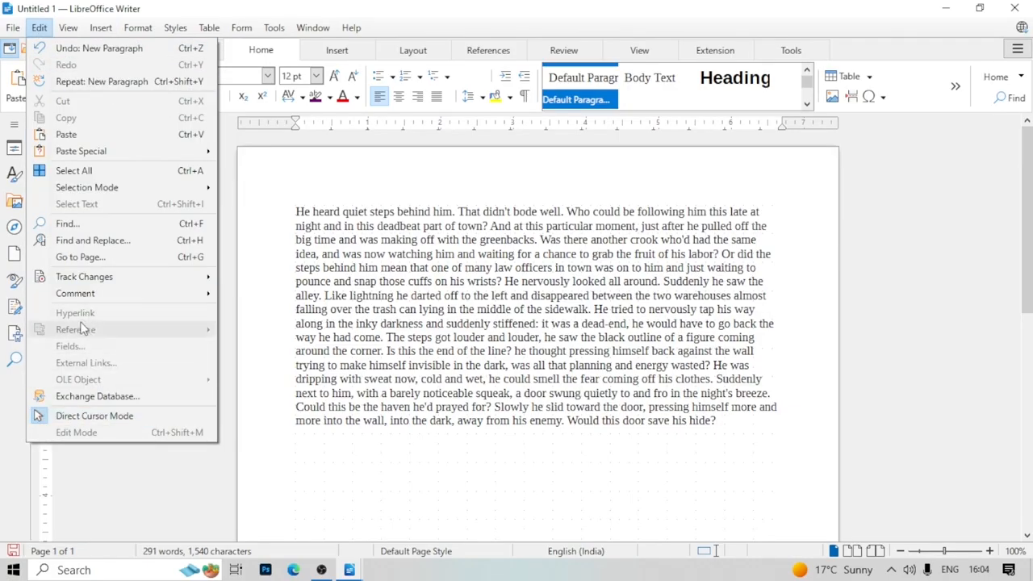
click(299, 347)
click(101, 29)
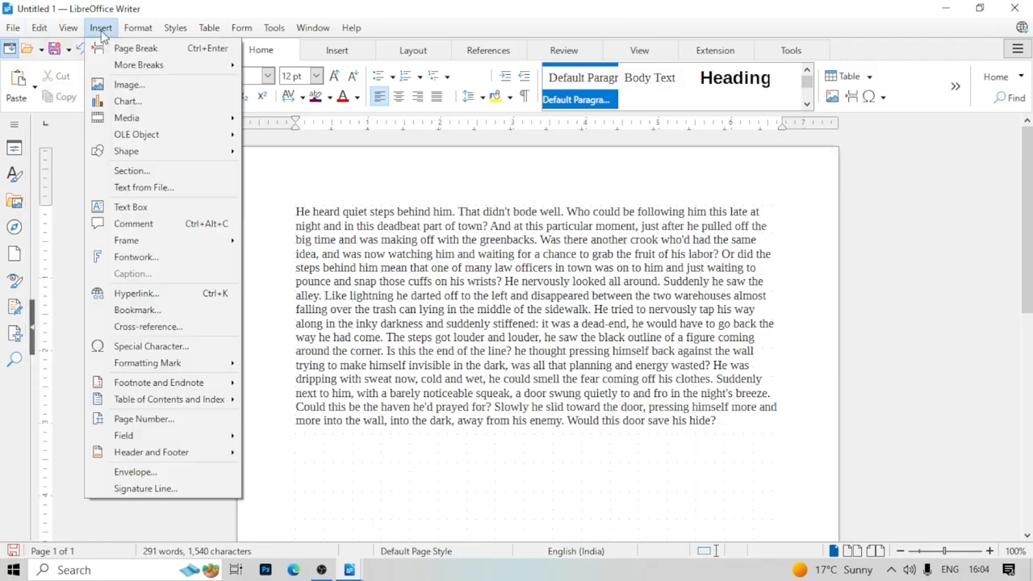
click(101, 29)
click(39, 27)
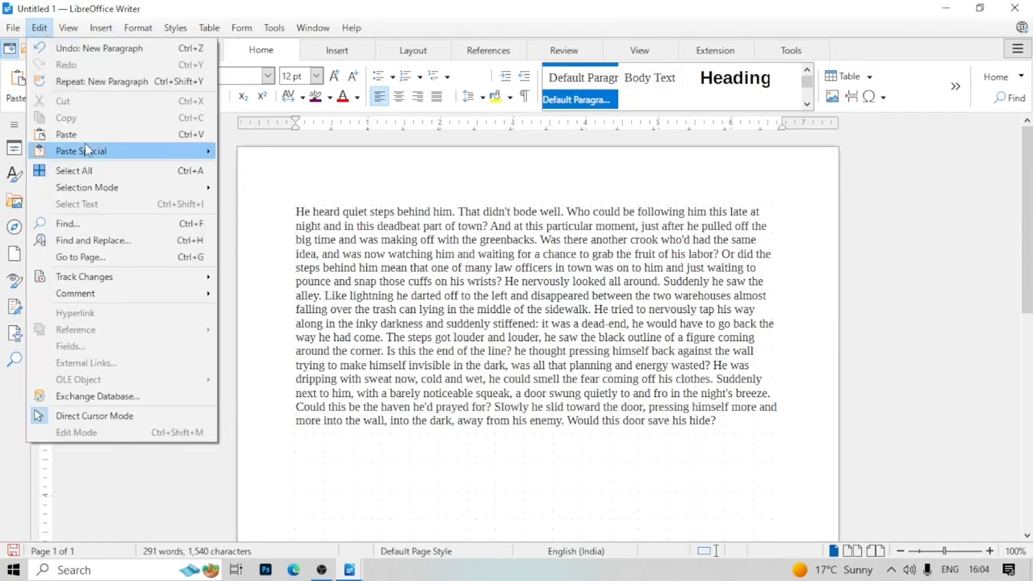
click(471, 342)
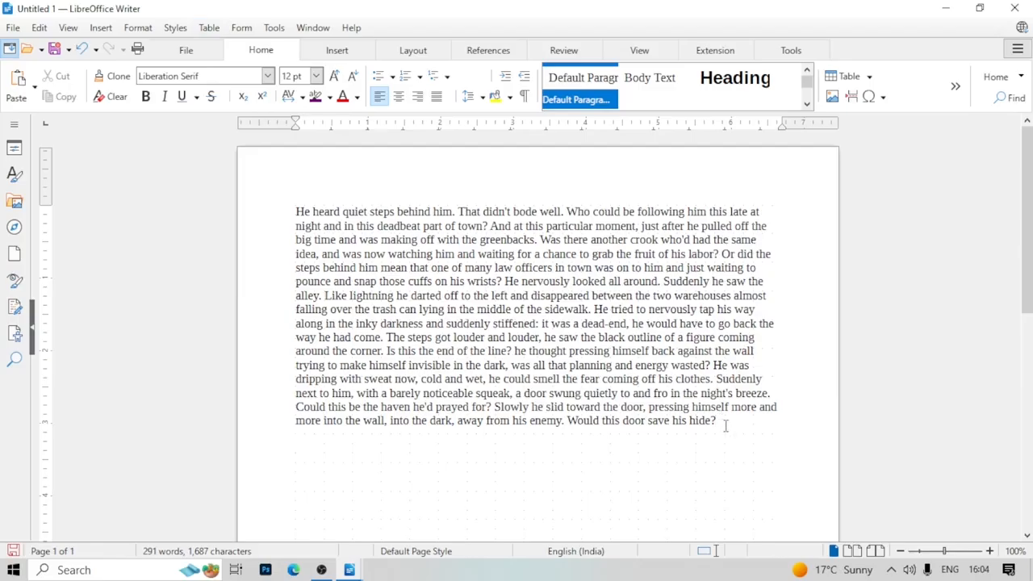
Insert a table with 10 columns and 7 rows in the empty paragraph below the text
scroll(494, 449, down, 2)
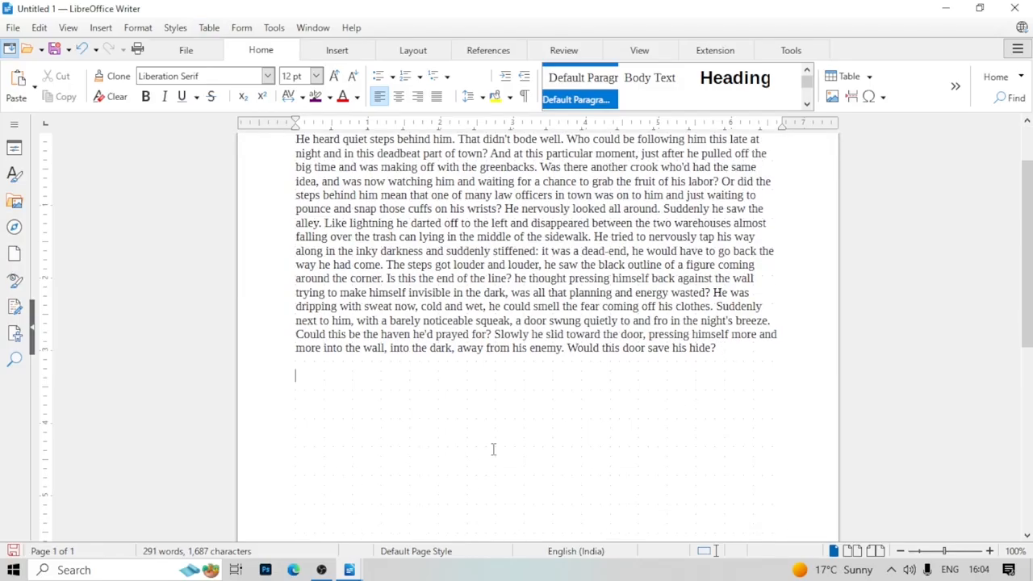
click(206, 30)
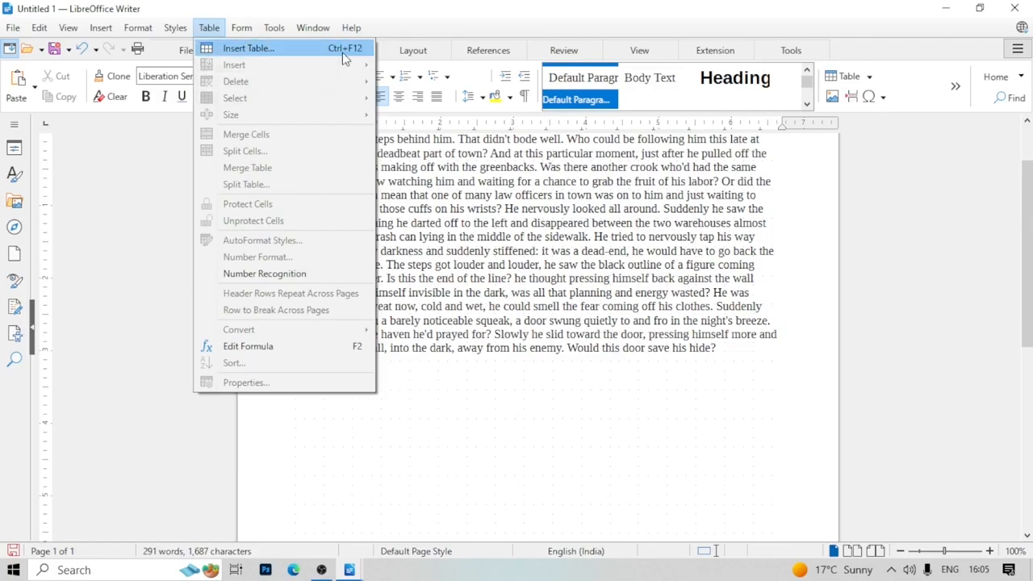
click(636, 379)
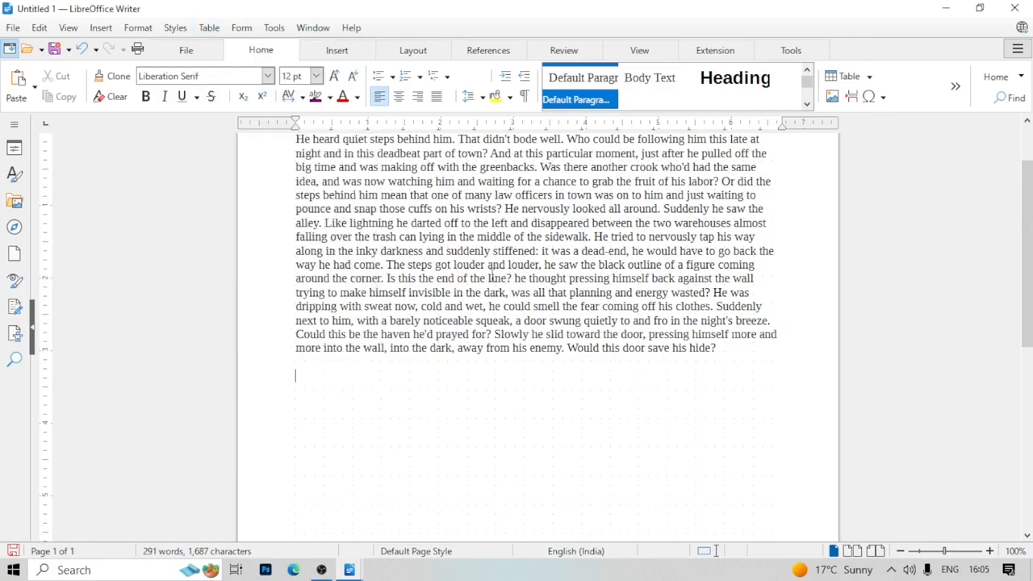
click(833, 81)
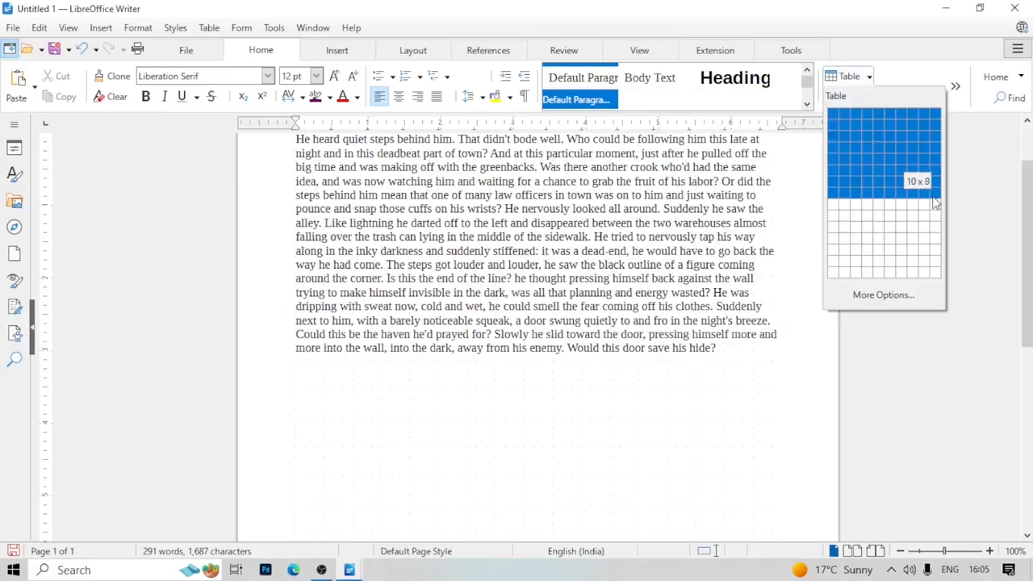
click(412, 406)
click(847, 76)
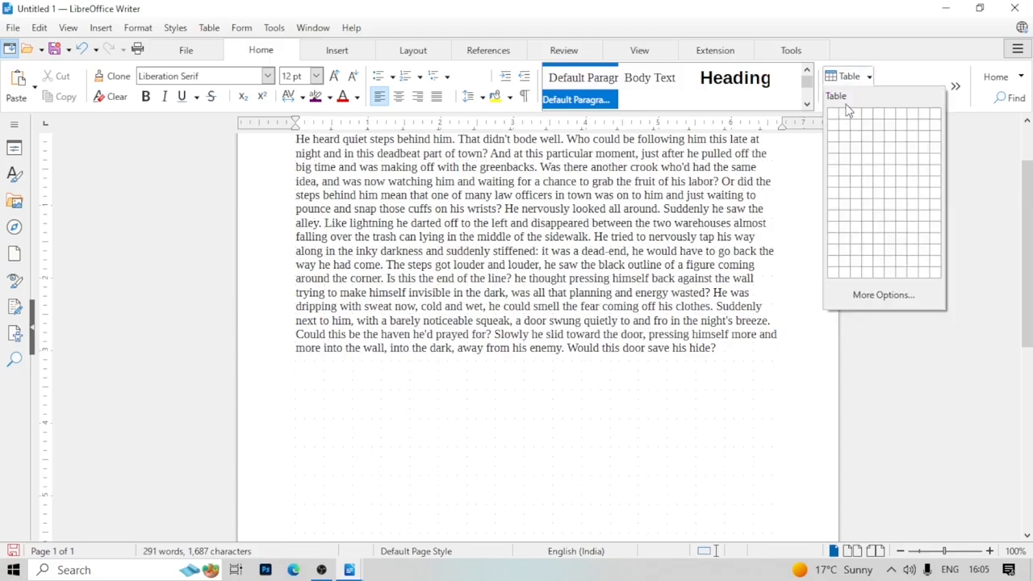
click(934, 182)
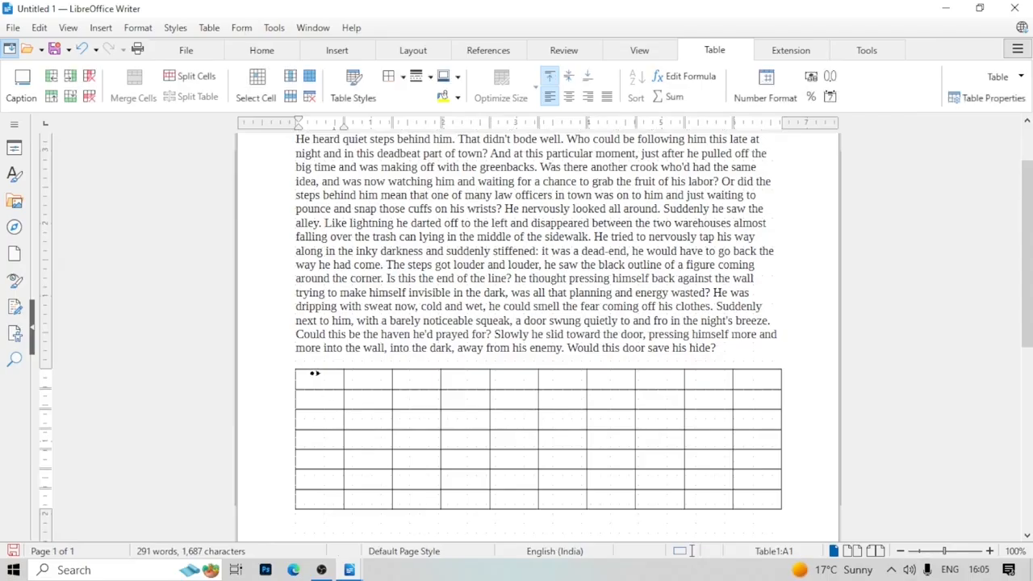
Insert two more rows into the table below the text
click(220, 29)
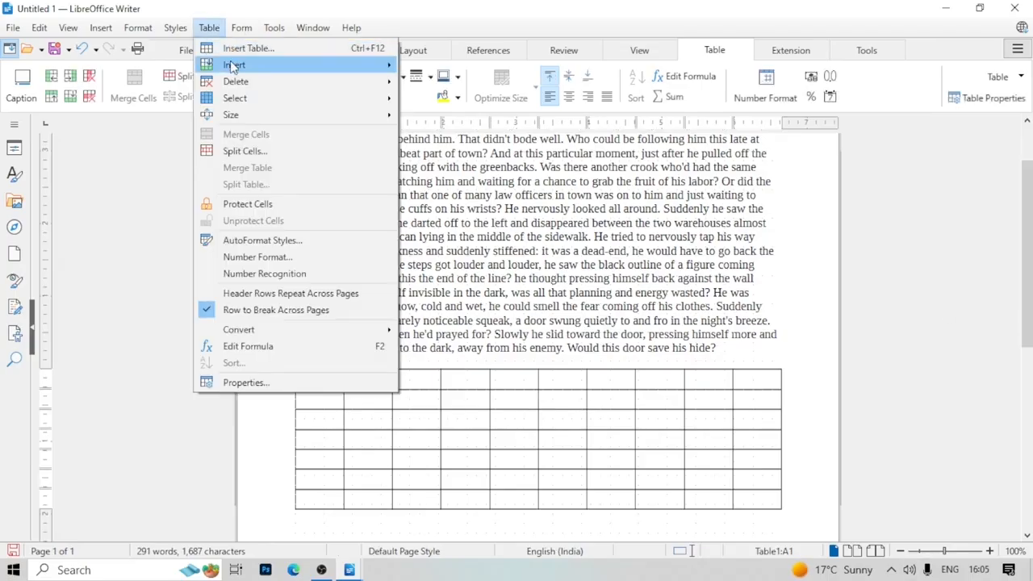
mouse_move(233, 66)
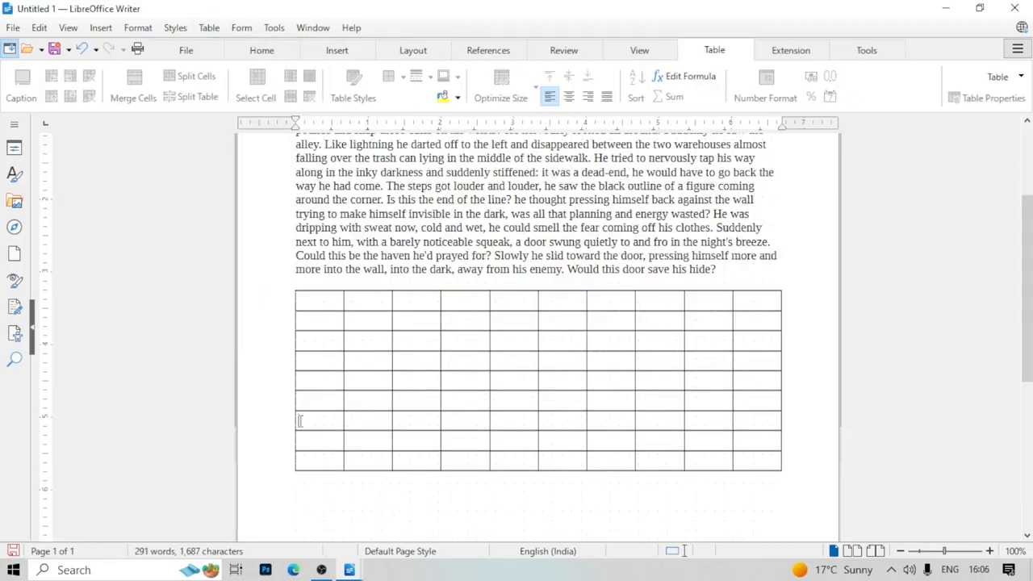
Insert three rows below the last three rows of the table
drag(300, 422, 773, 459)
click(209, 28)
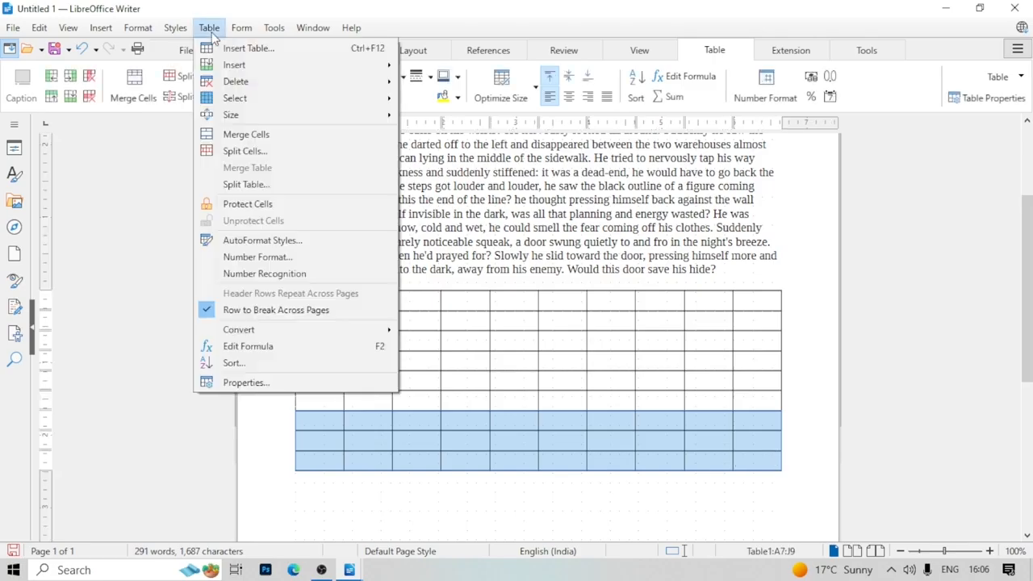
mouse_move(275, 71)
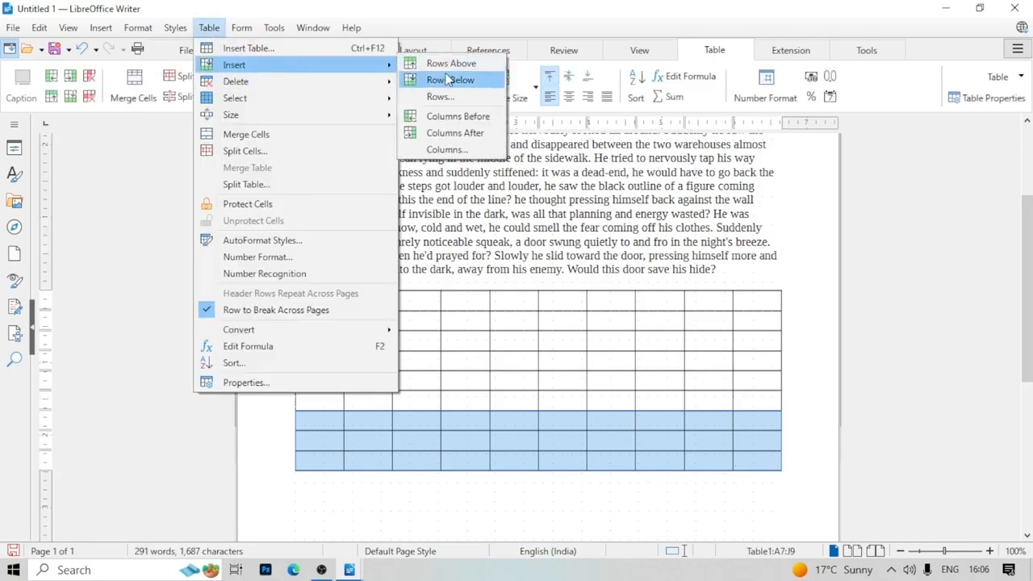
click(447, 80)
scroll(419, 458, down, 1)
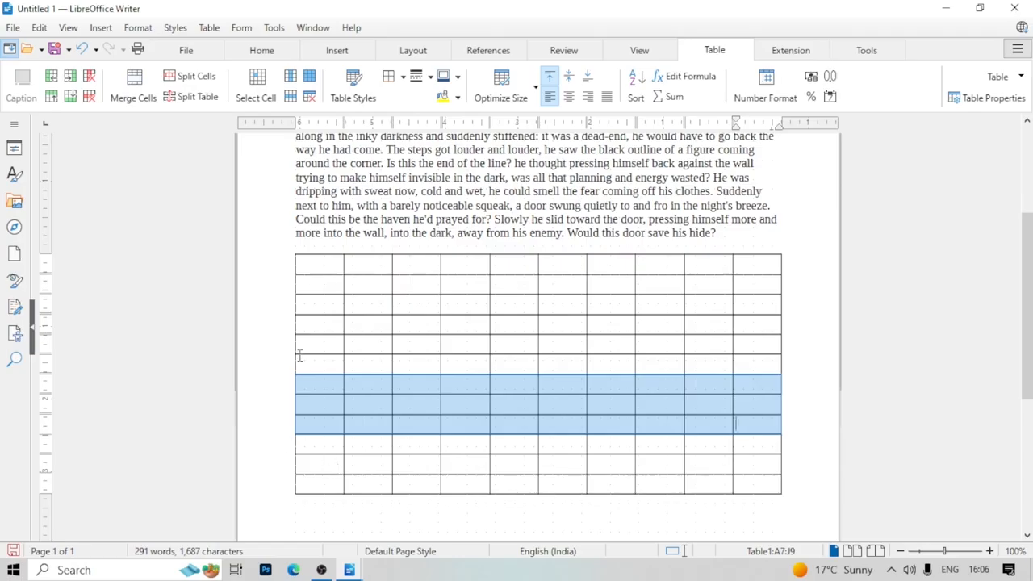
Insert two columns before the table's last two columns, and repeat the insertion once more
drag(707, 247, 742, 256)
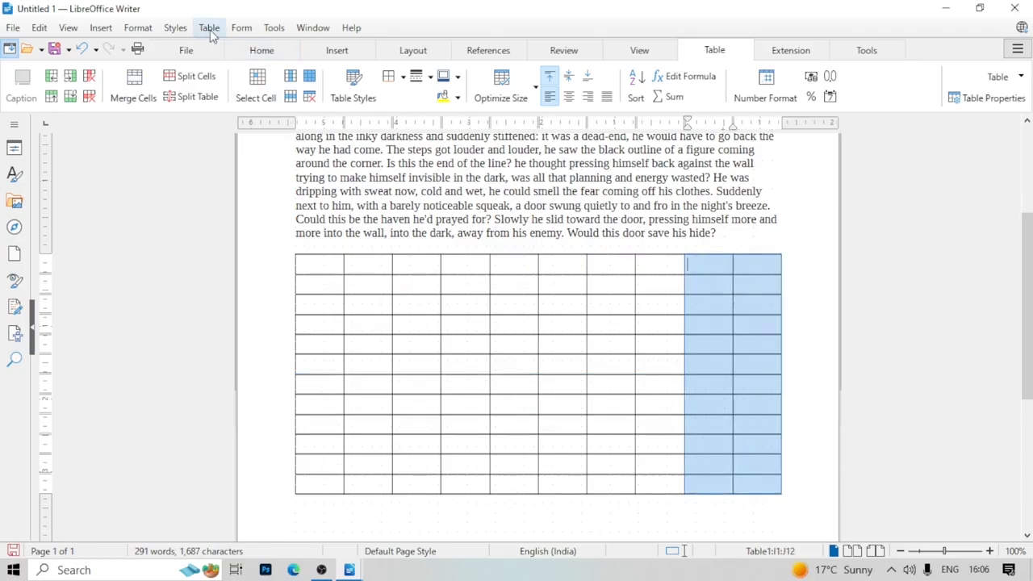
click(209, 29)
mouse_move(294, 70)
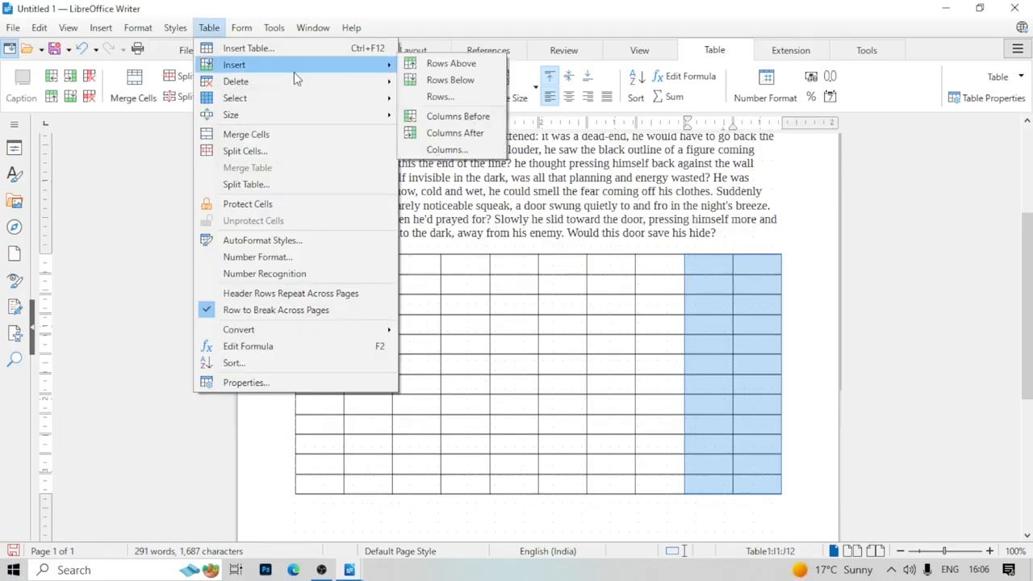
click(454, 116)
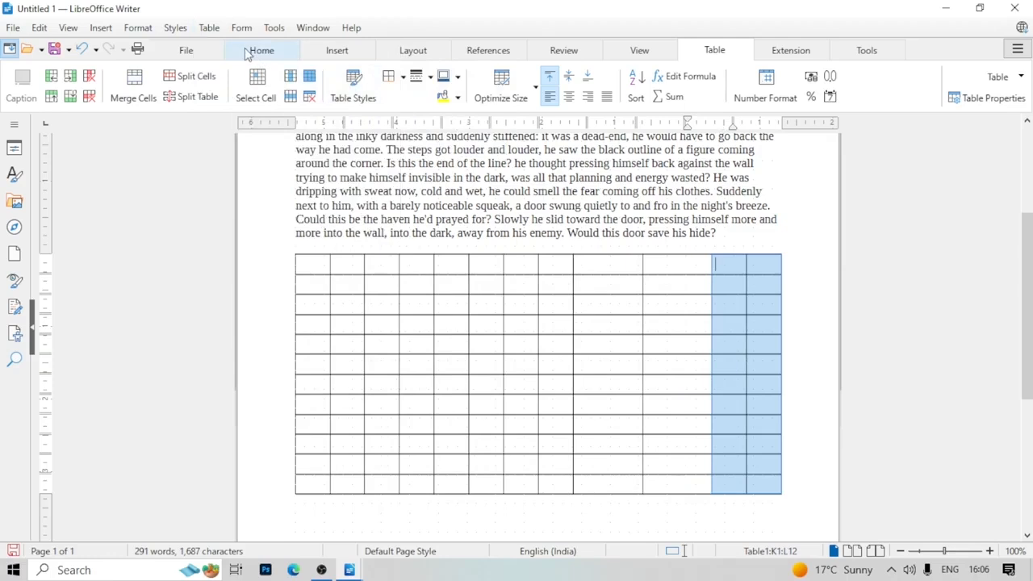
click(211, 29)
mouse_move(234, 64)
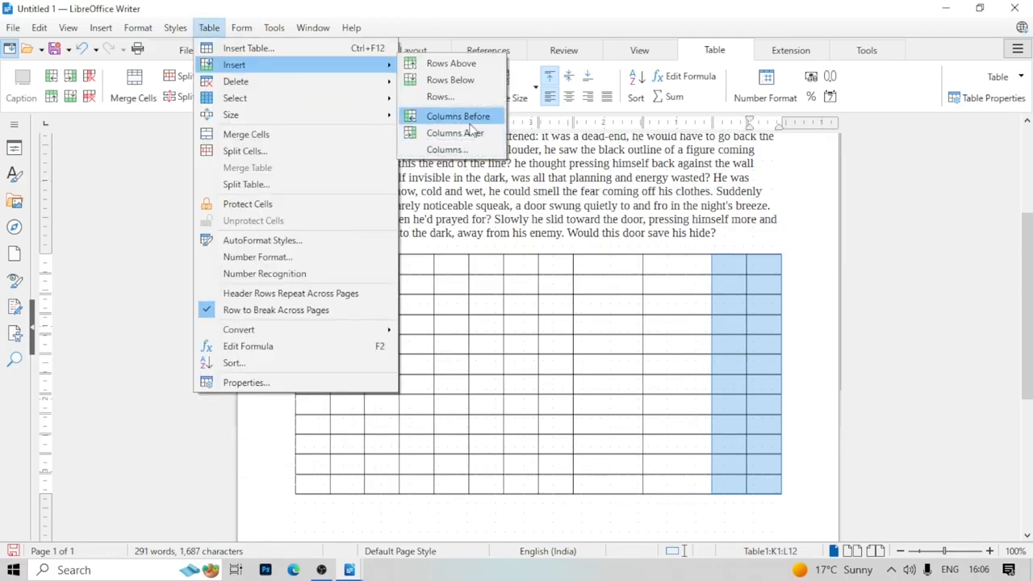
click(468, 118)
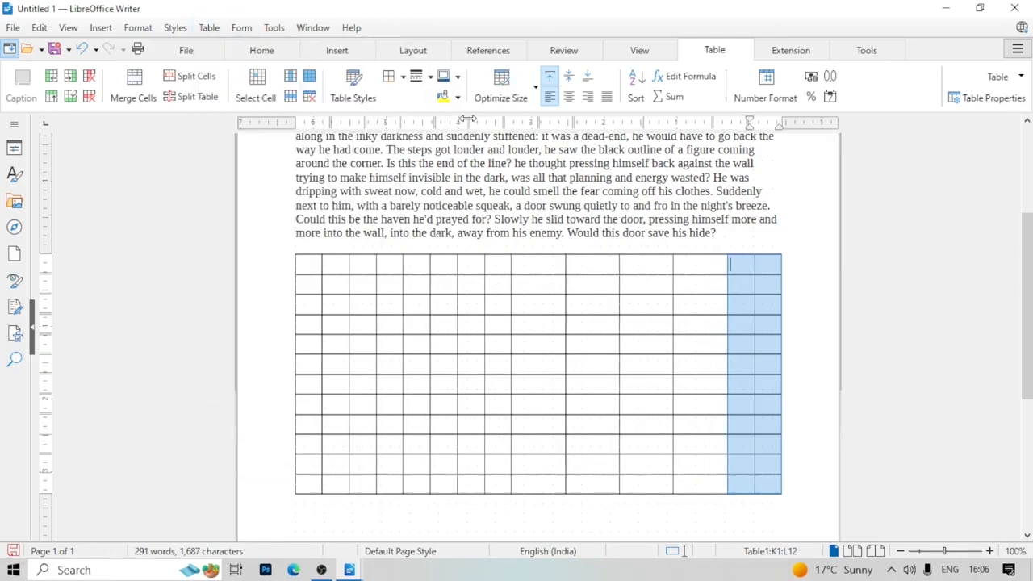
Insert two columns after the two selected columns at the table's end
click(205, 29)
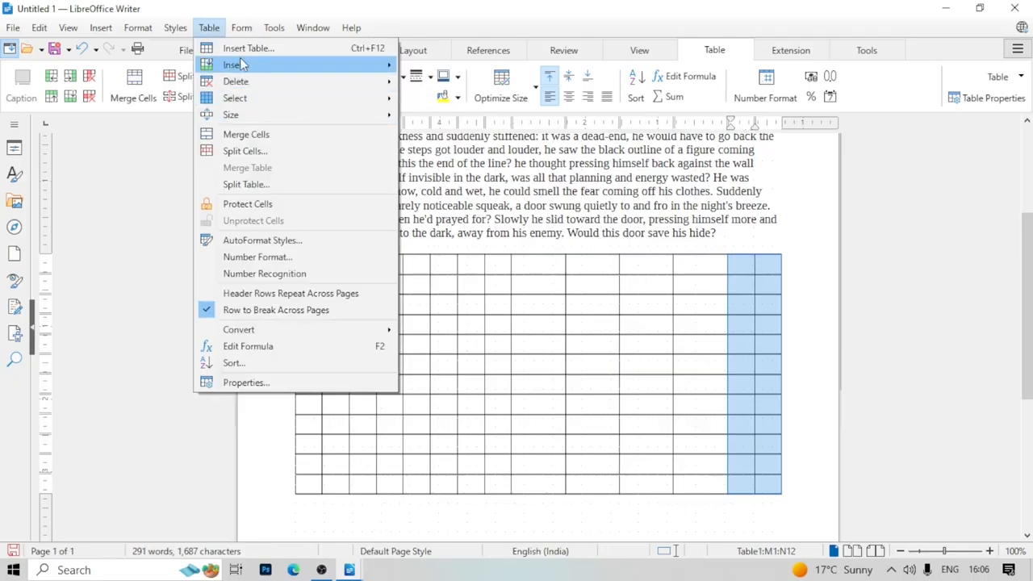
mouse_move(242, 64)
click(444, 134)
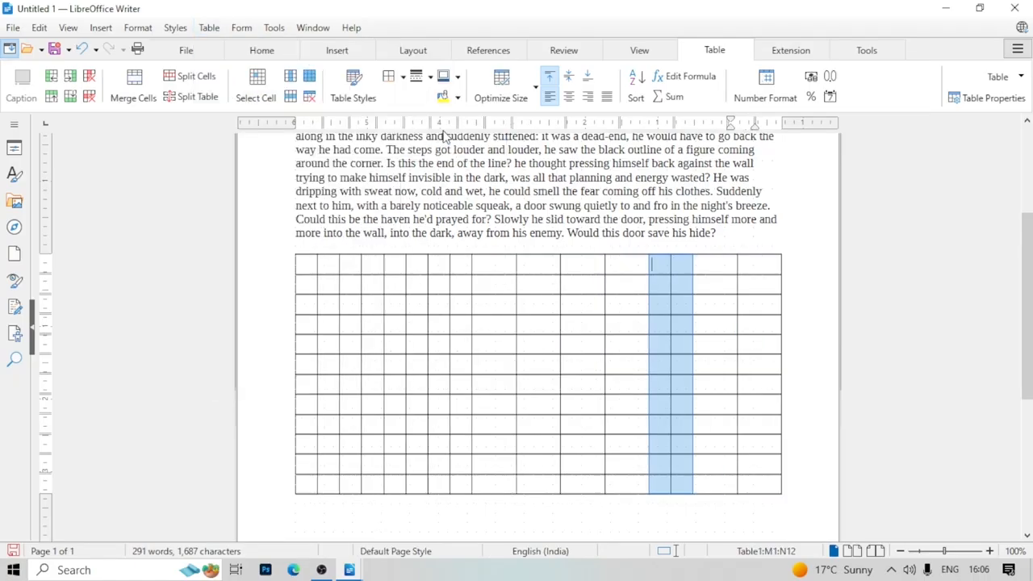
Delete the last four columns of the table
click(513, 379)
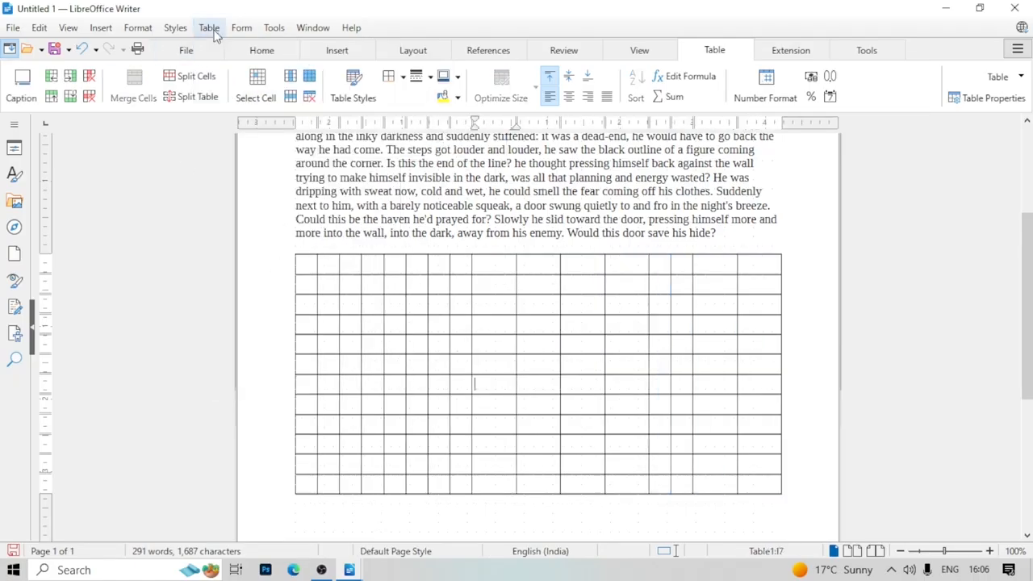
click(209, 29)
click(635, 368)
drag(647, 250, 720, 316)
click(681, 328)
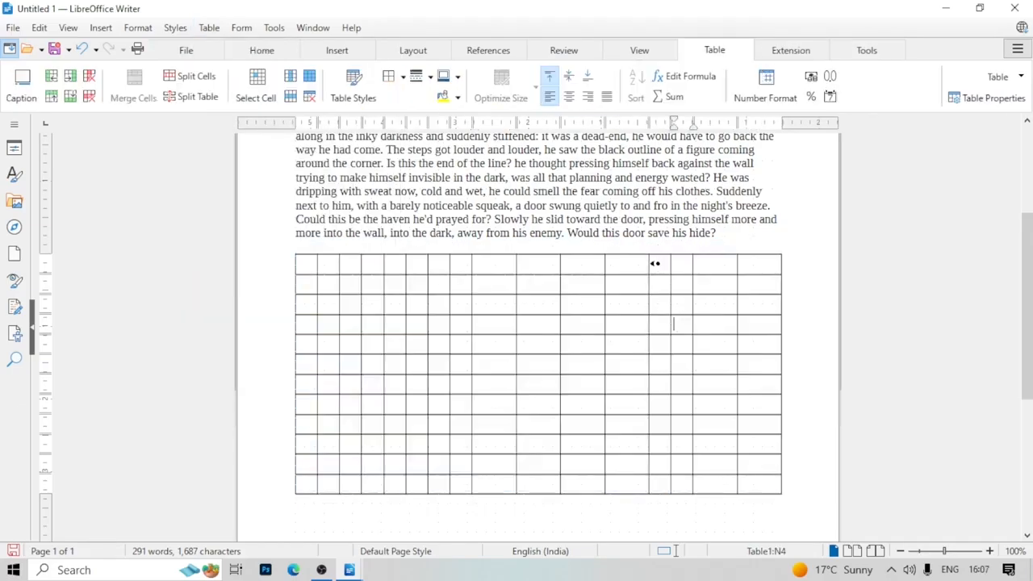
drag(658, 254, 745, 259)
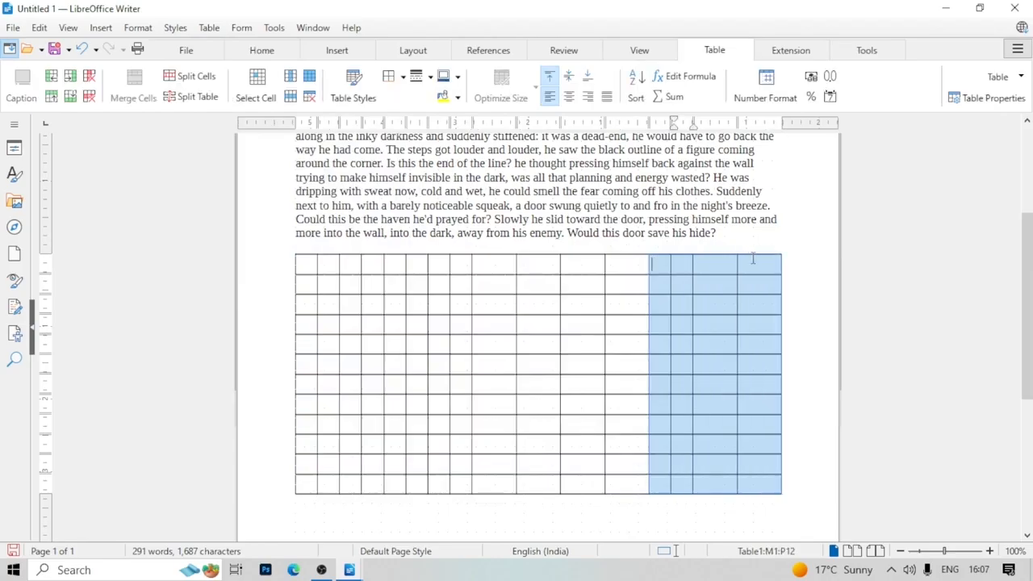
click(210, 29)
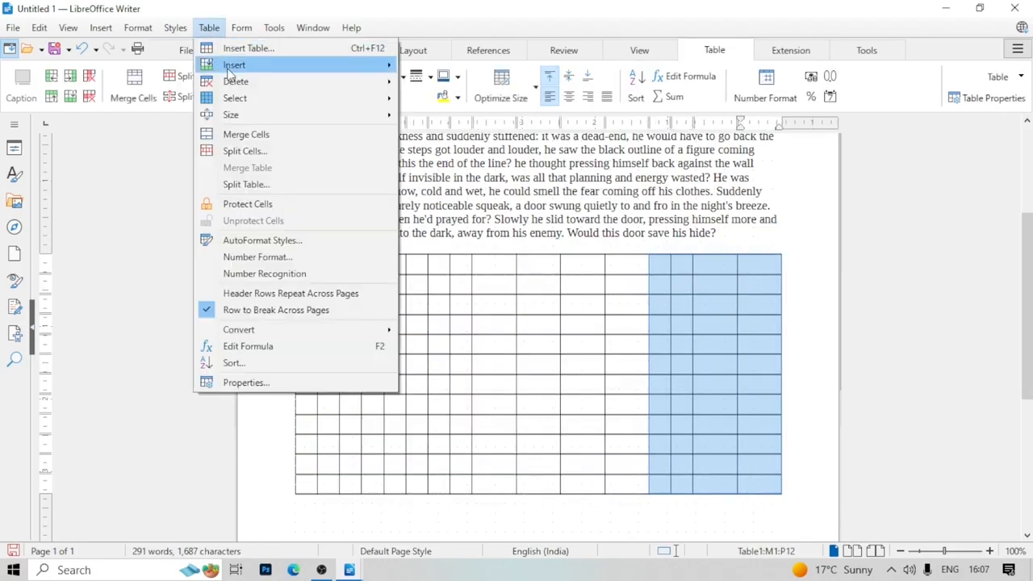
mouse_move(234, 87)
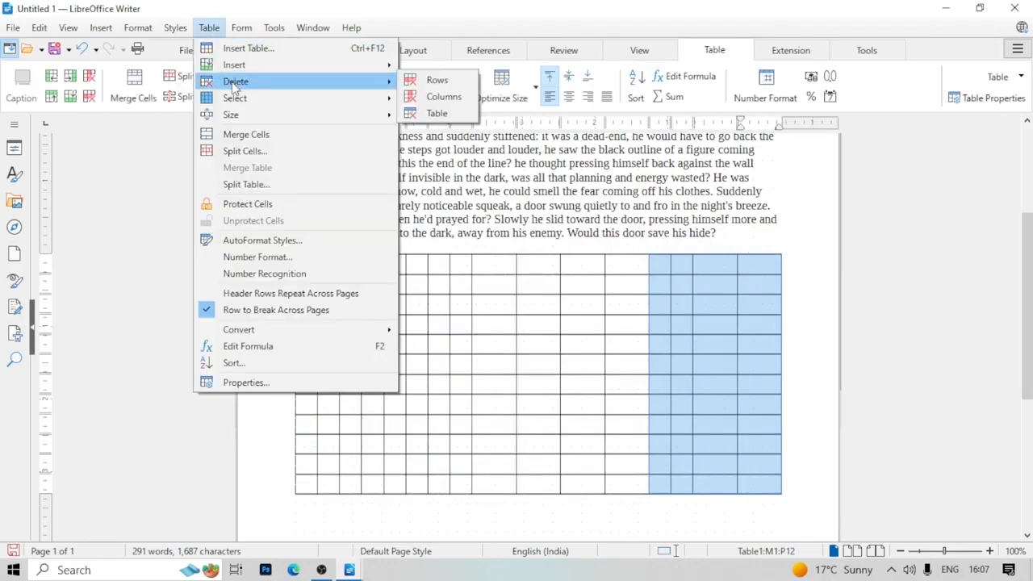
click(444, 97)
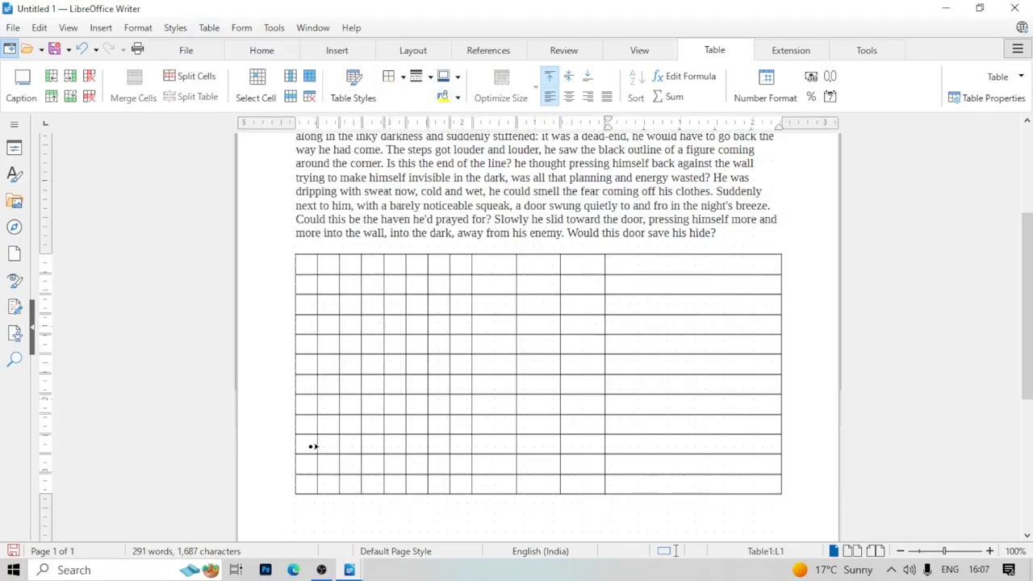
Delete the bottom four rows of the table
drag(288, 417, 659, 477)
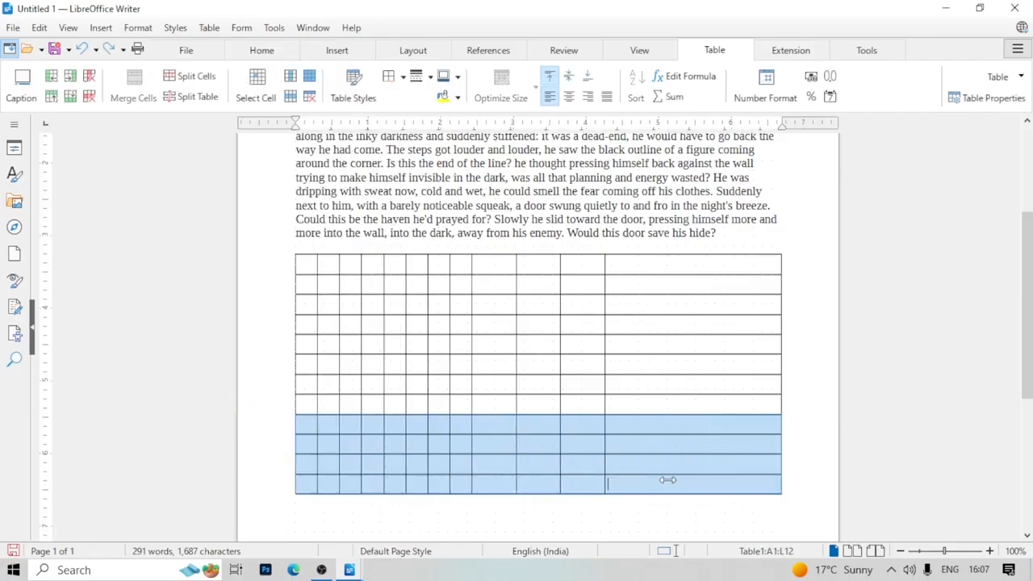
click(209, 27)
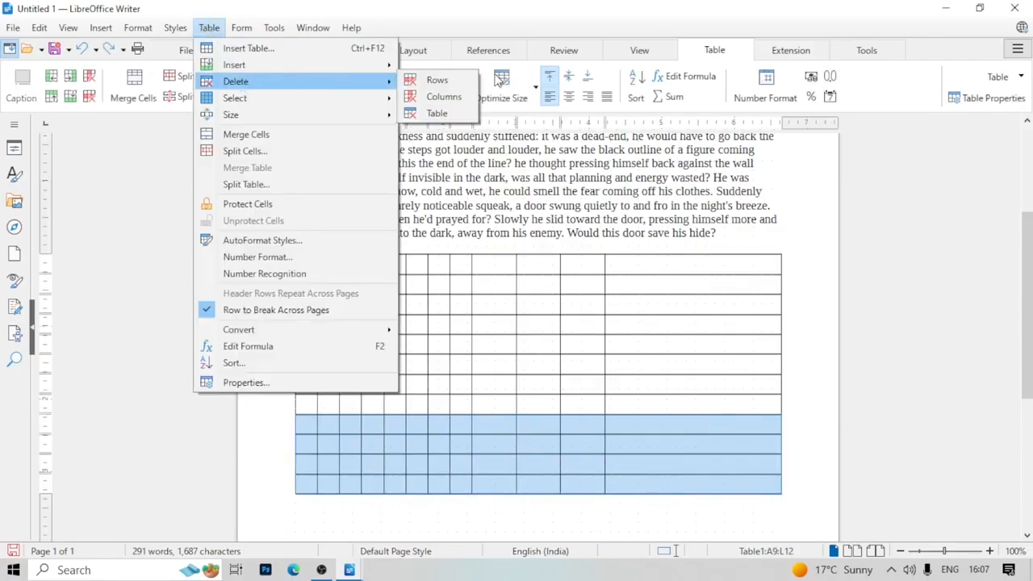
click(442, 83)
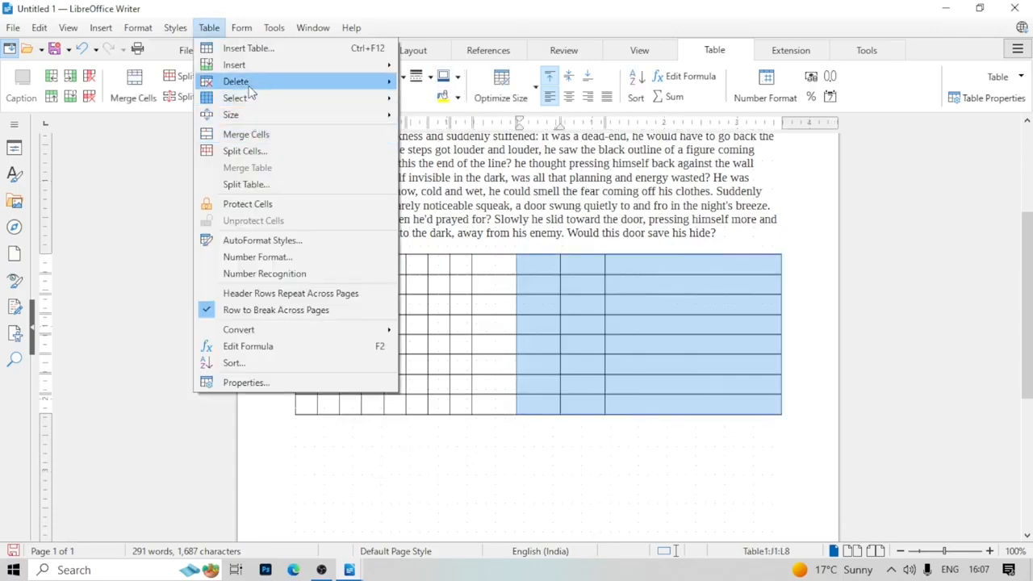
Delete the entire table, and undo the deletion
mouse_move(239, 80)
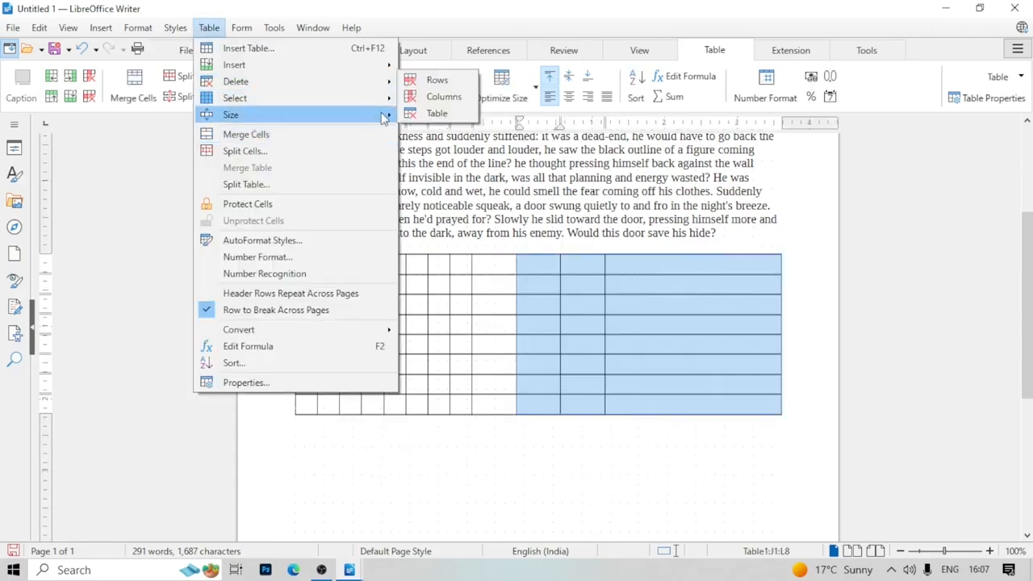
click(436, 114)
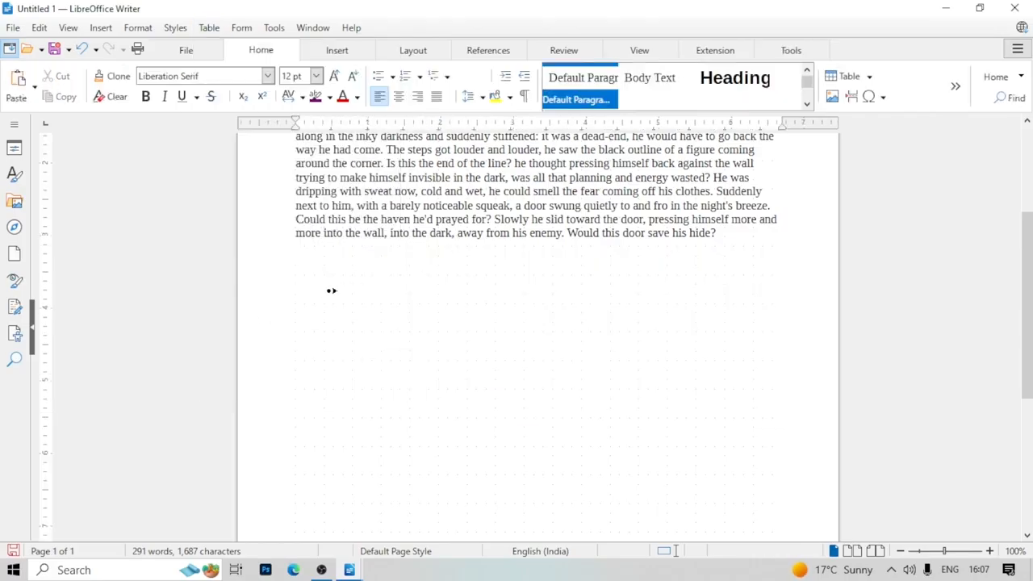
key(ctrl+z)
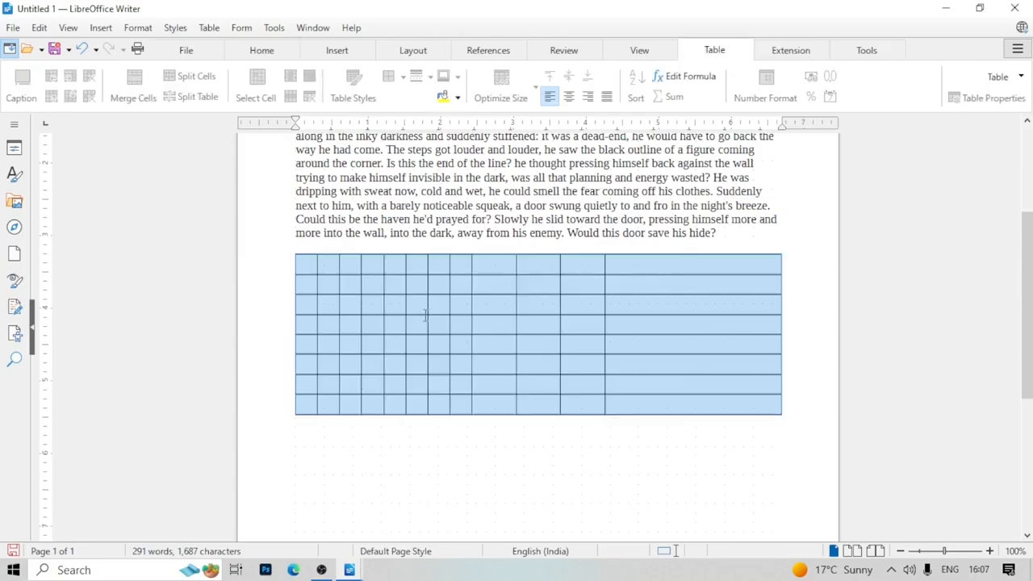
Clear the table selection and select only the ninth cell of the second row with the Select Cell command
click(209, 28)
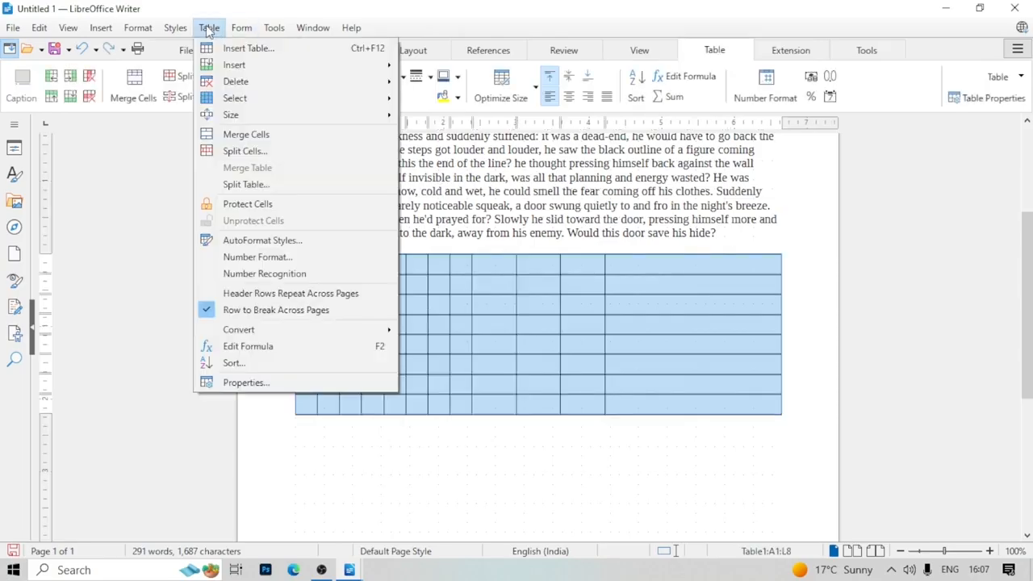
mouse_move(237, 102)
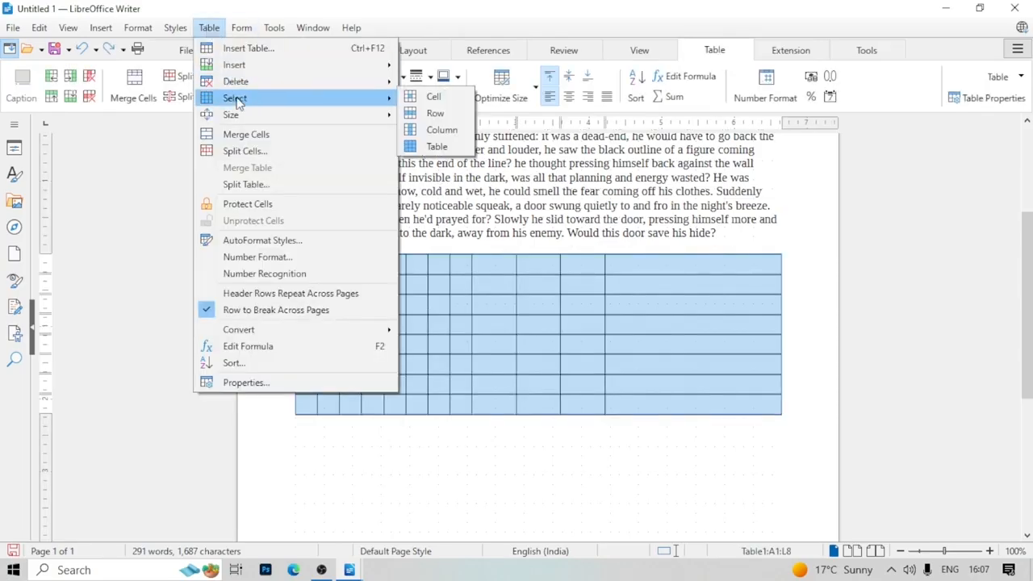
click(475, 291)
click(475, 291)
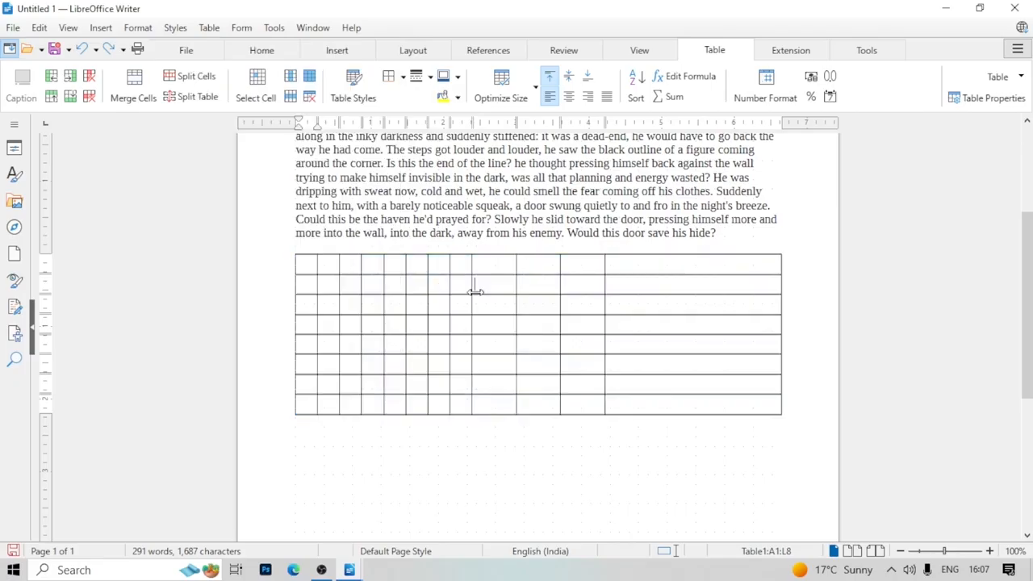
click(209, 28)
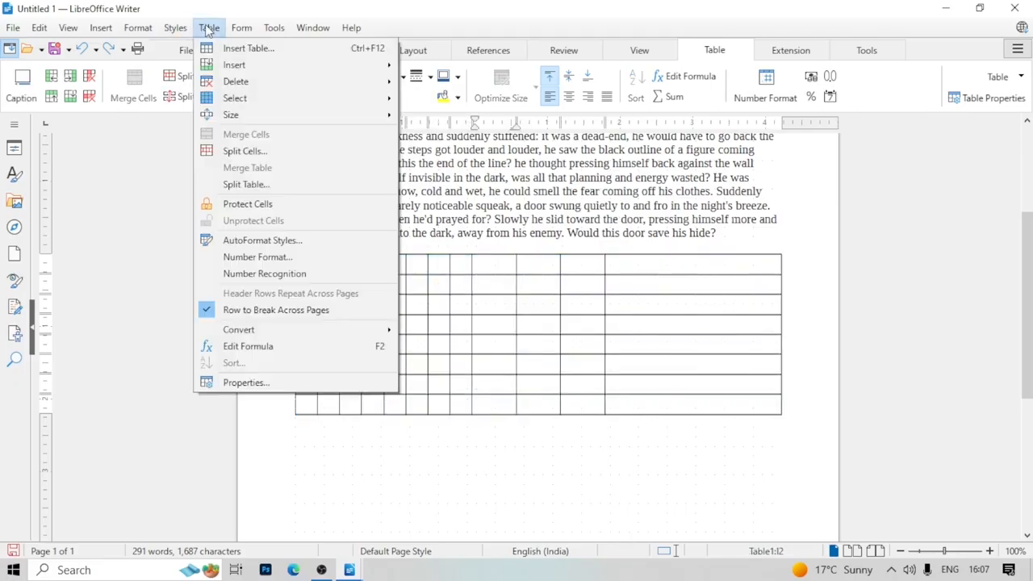
mouse_move(249, 111)
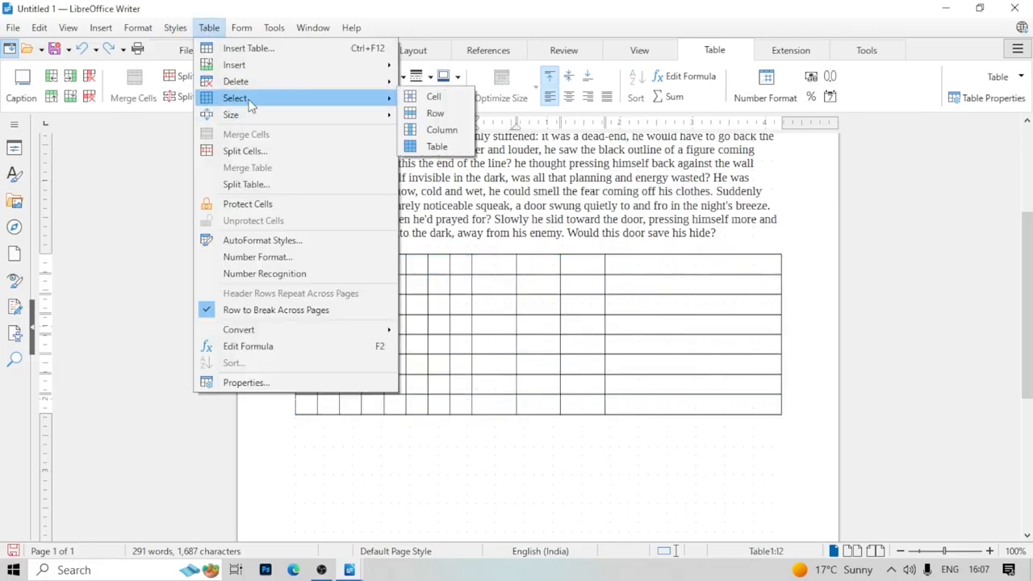
click(427, 97)
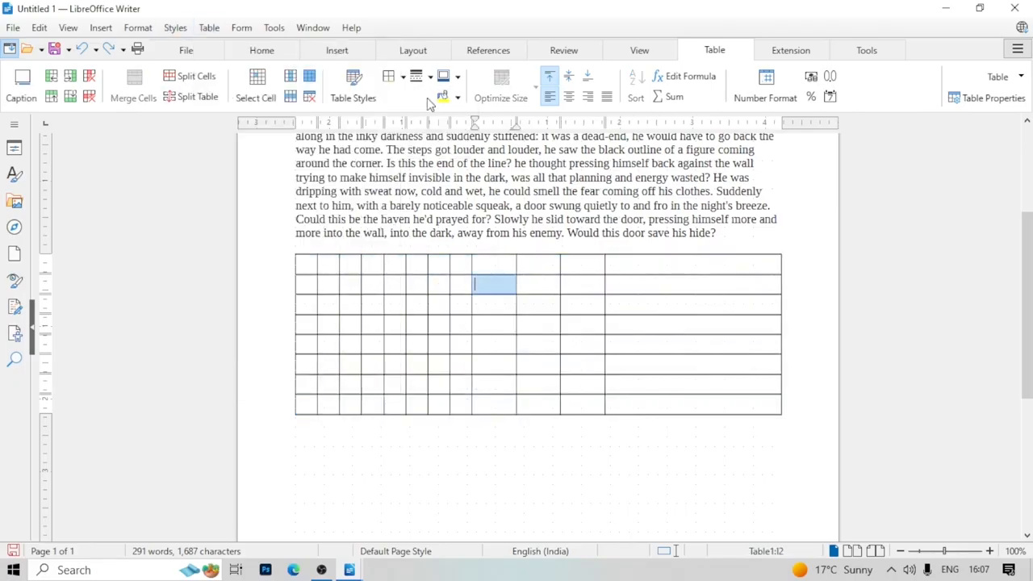
Extend the selection from the current cell to the whole second row
click(207, 29)
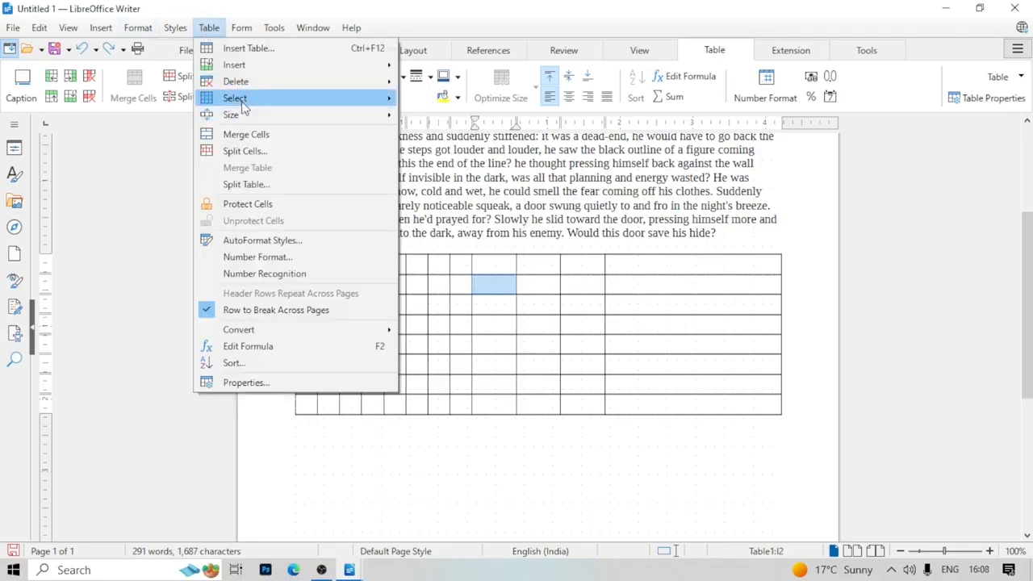
mouse_move(241, 100)
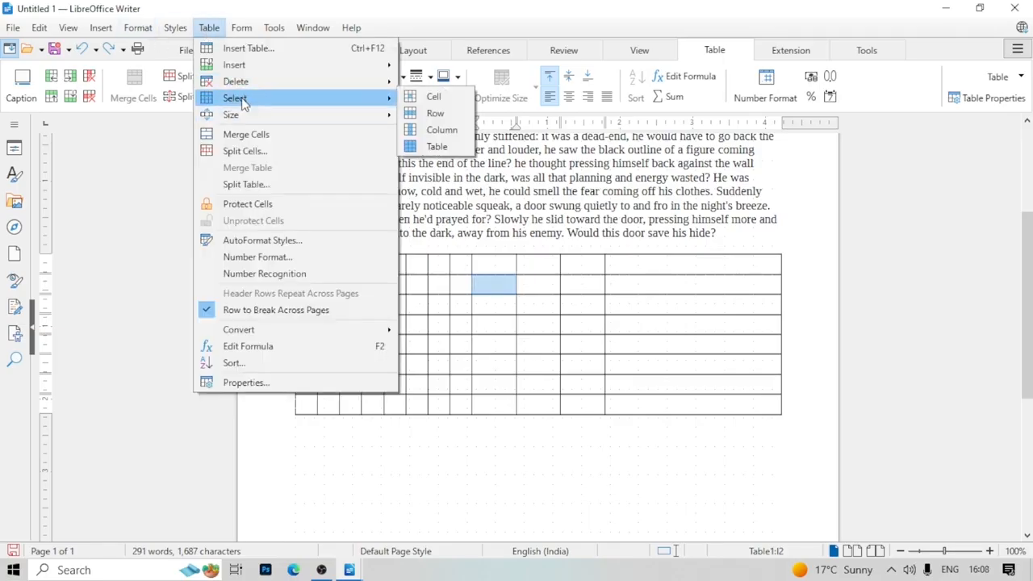
click(446, 114)
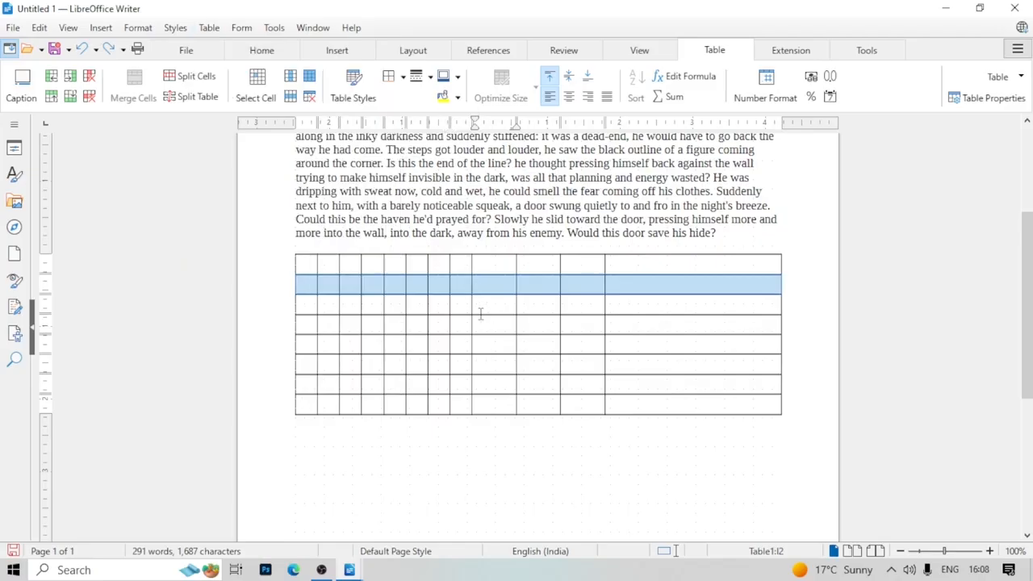
Place the cursor in the ninth cell of the third row and select its whole column
click(506, 313)
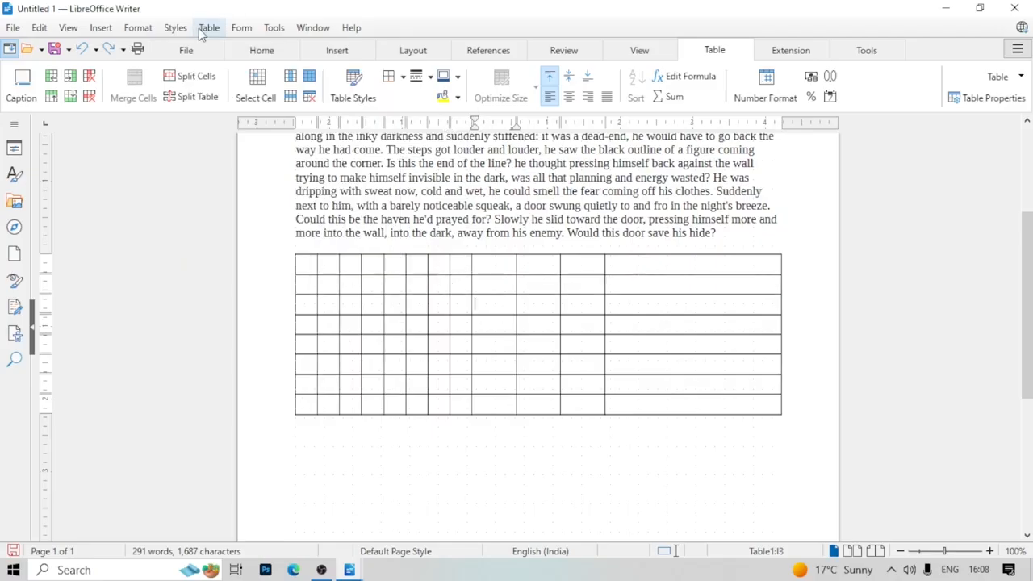
click(203, 30)
mouse_move(234, 98)
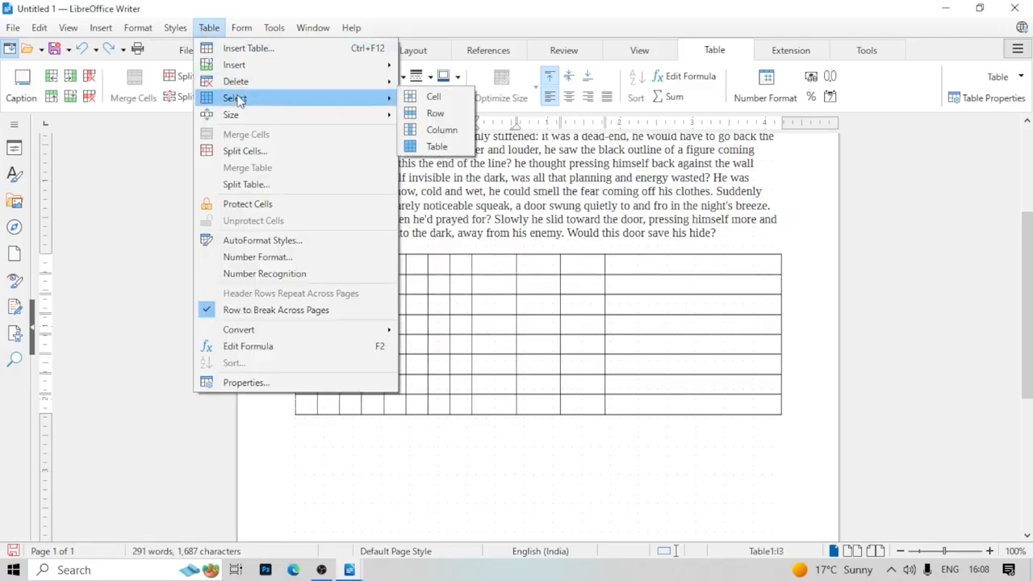
click(435, 130)
Place the cursor in the fifth cell of the third row and select the entire table
click(396, 313)
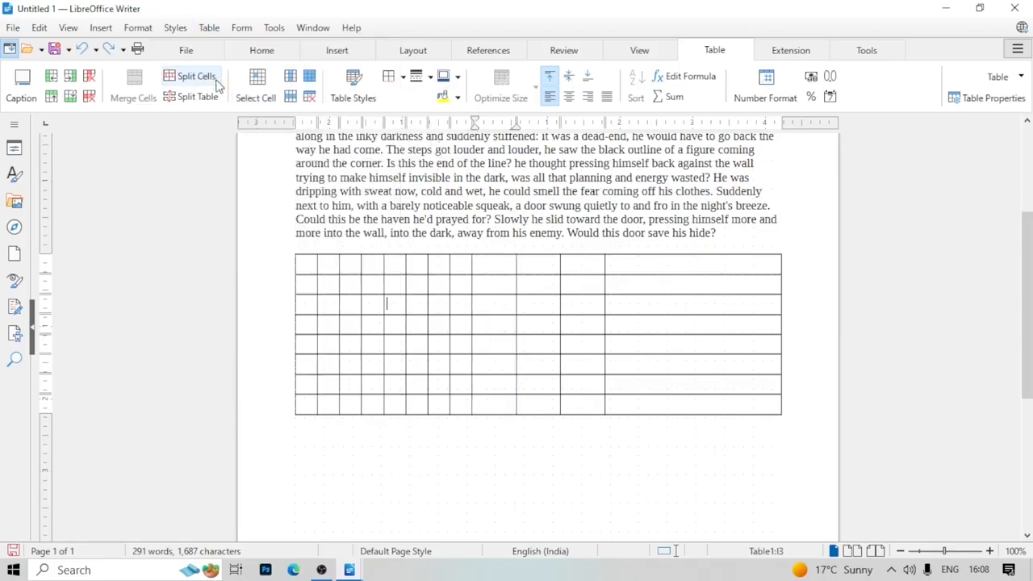
click(209, 28)
mouse_move(255, 104)
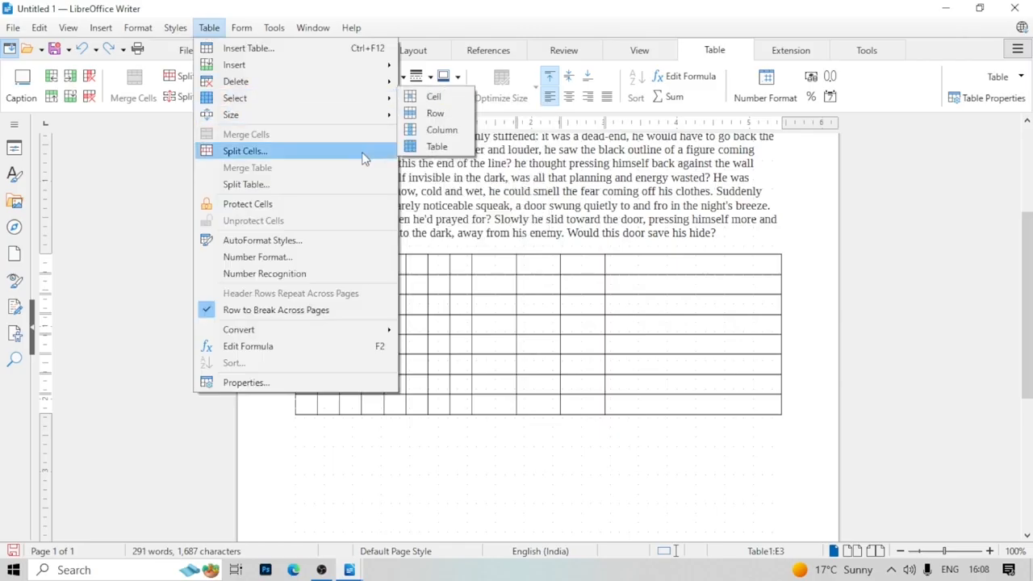
click(435, 146)
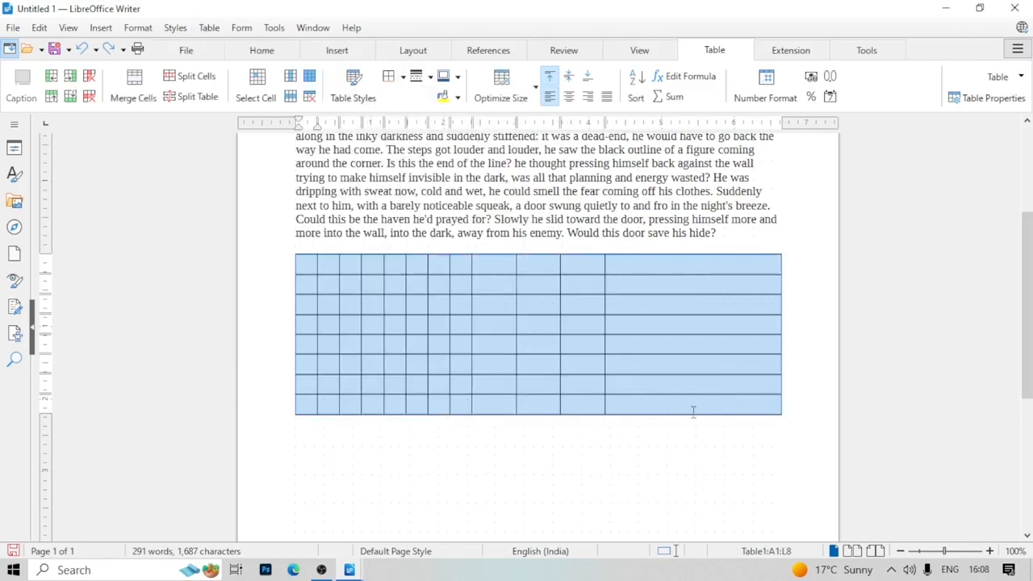
Clear the table selection, select the whole first row and use the Row Height command on it
click(456, 347)
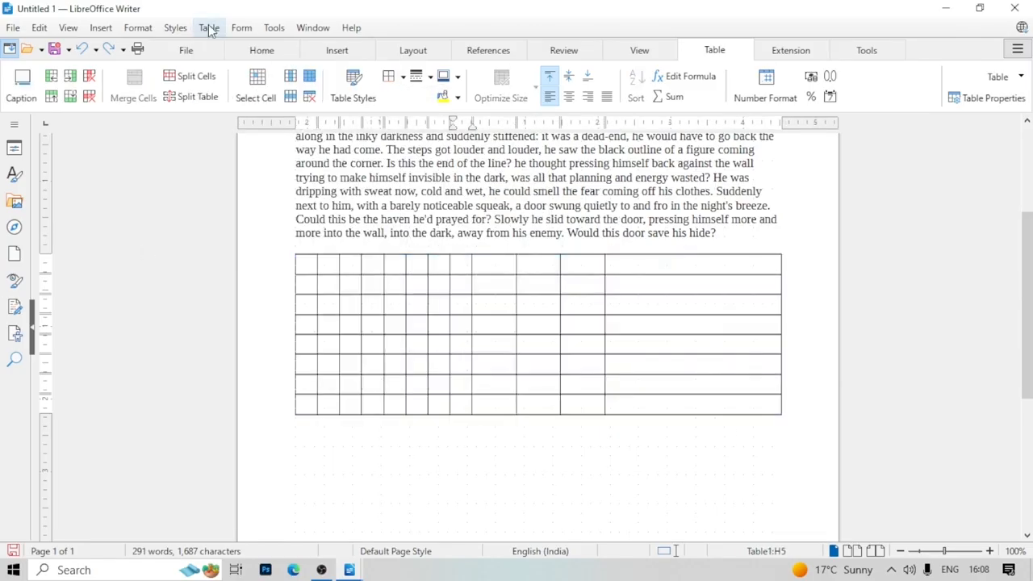
click(209, 28)
mouse_move(246, 117)
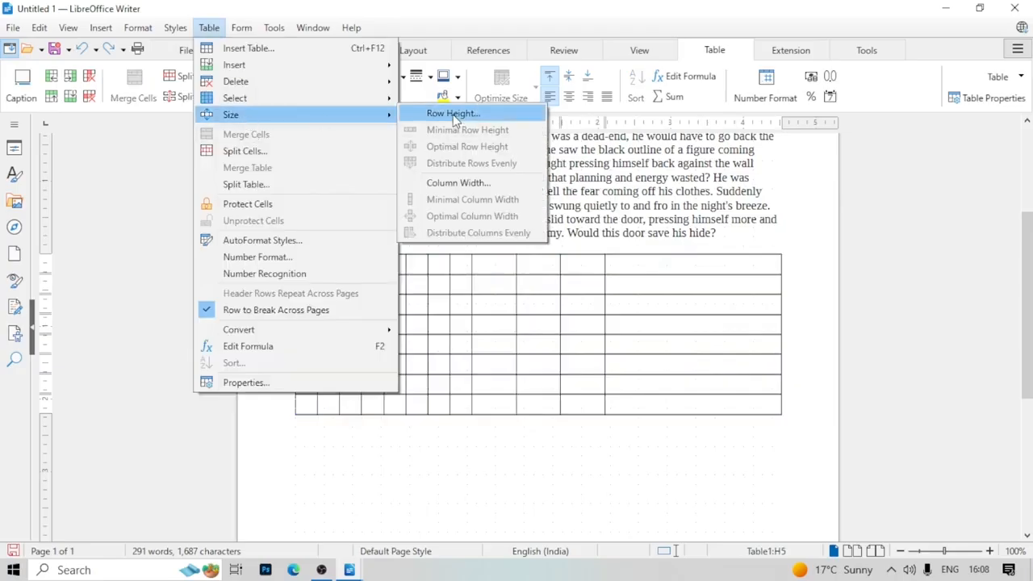
click(513, 290)
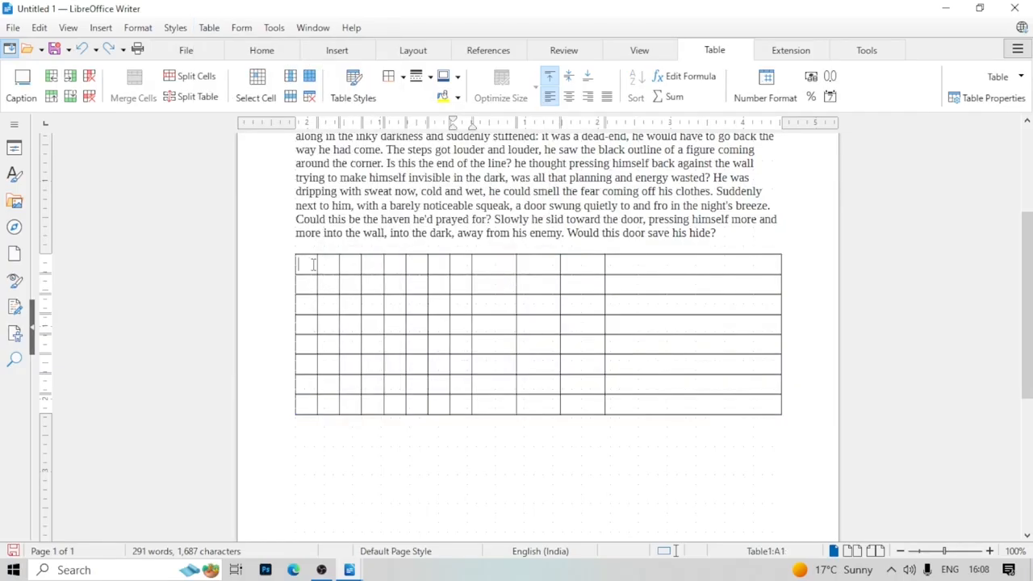
drag(315, 265, 652, 264)
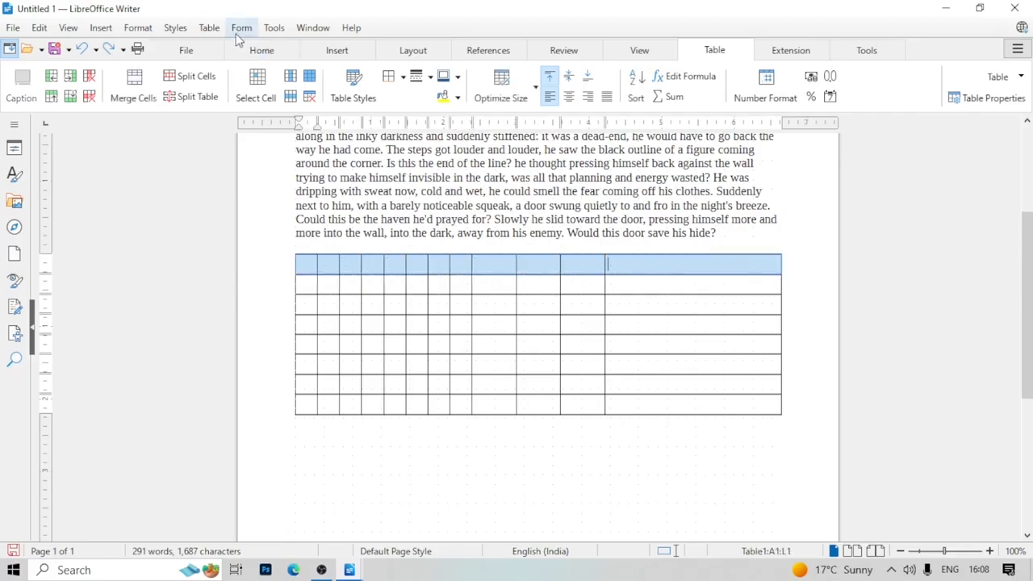
click(209, 27)
mouse_move(233, 114)
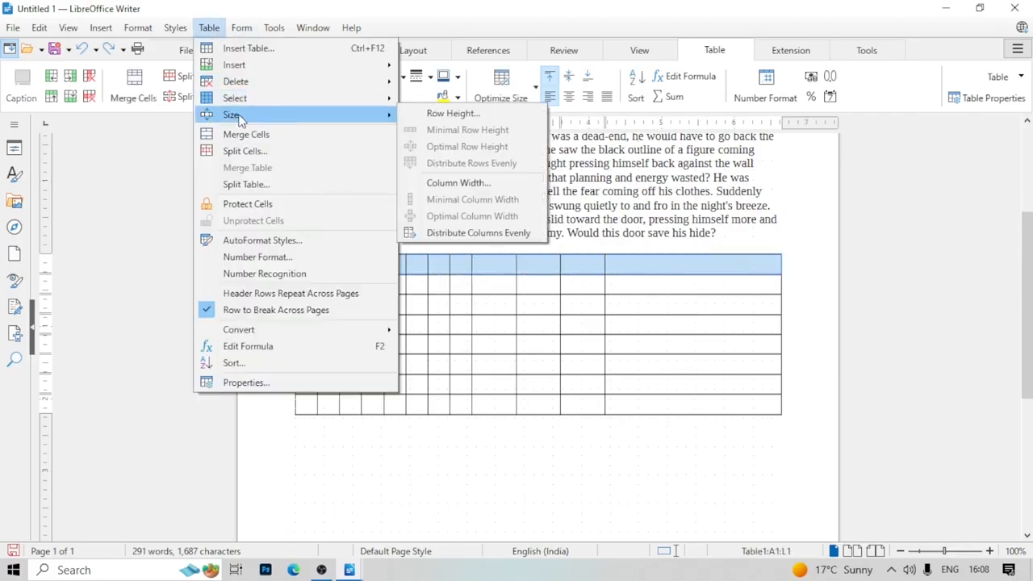
click(442, 116)
click(209, 27)
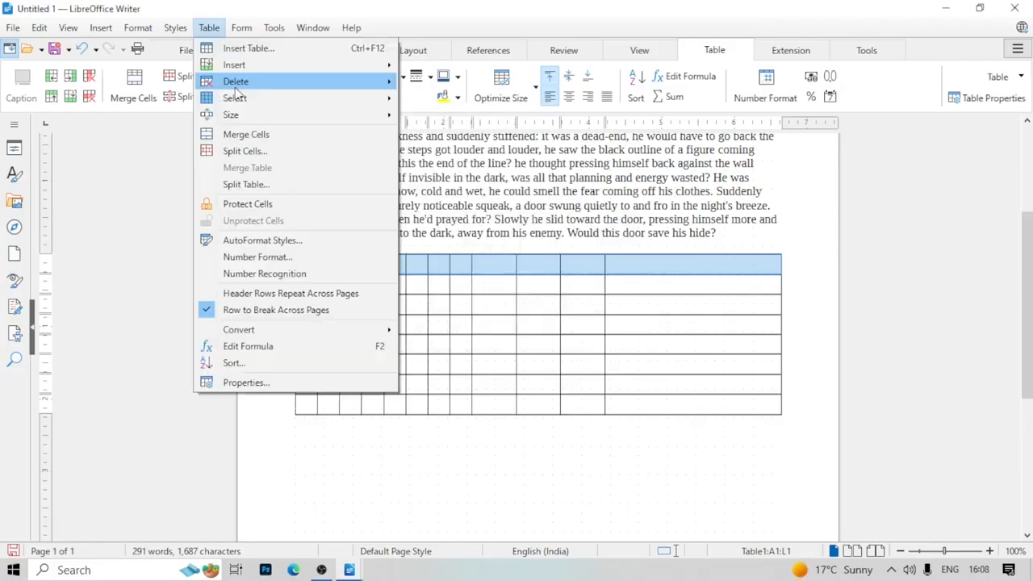
mouse_move(252, 119)
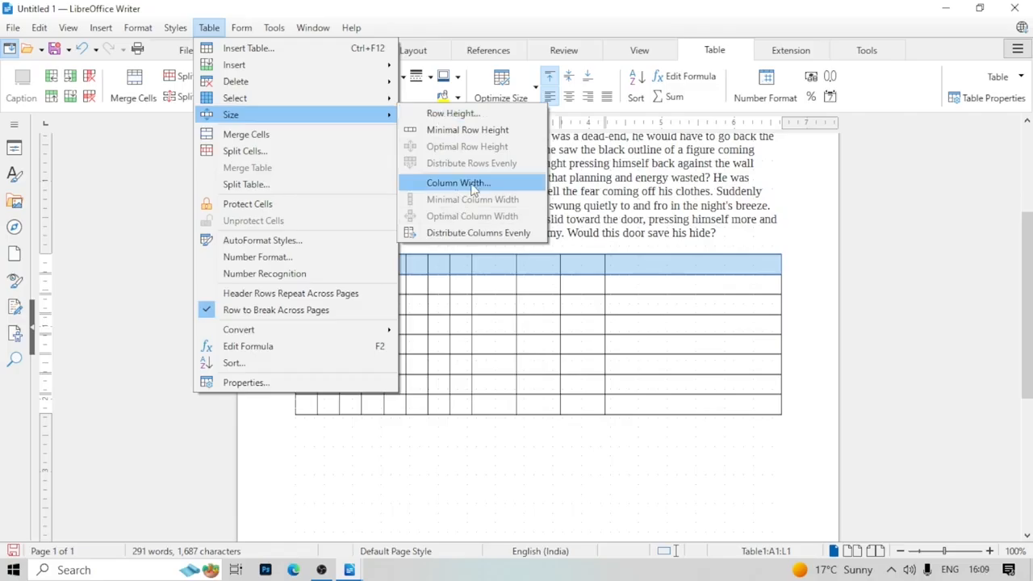
click(494, 286)
Split the table at the sixth row using the Copy heading mode, and undo the split
click(303, 361)
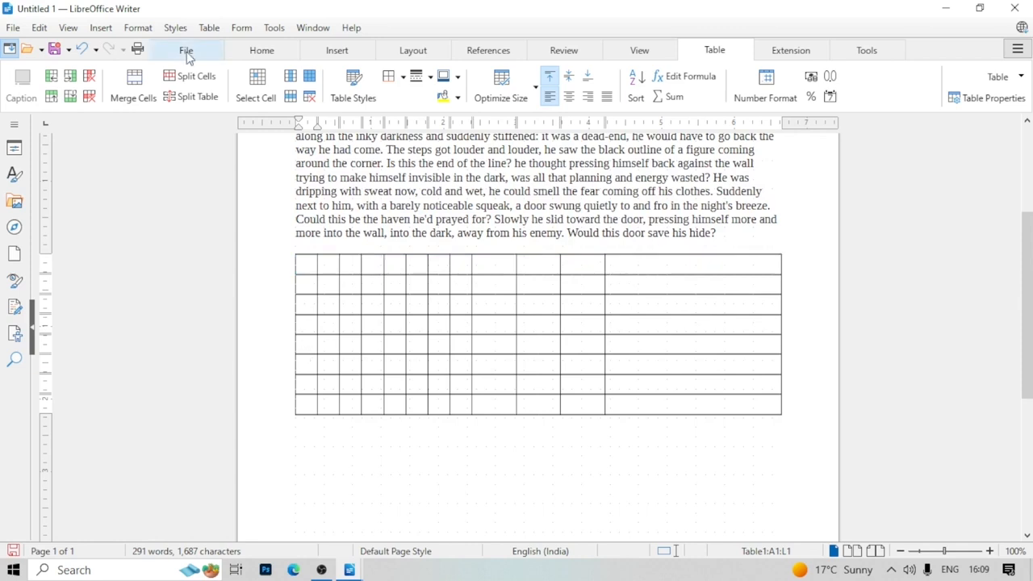
click(210, 28)
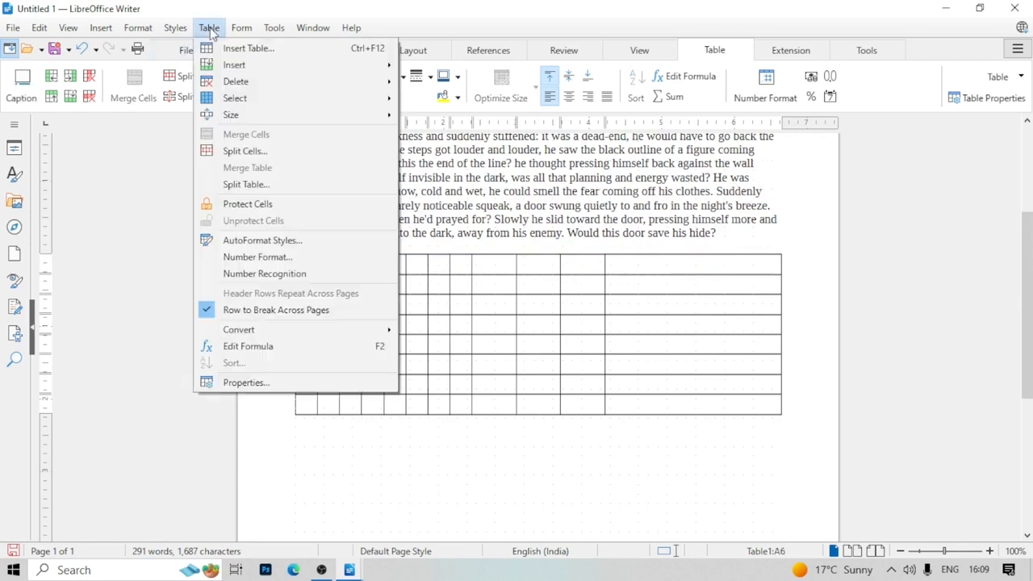
click(245, 187)
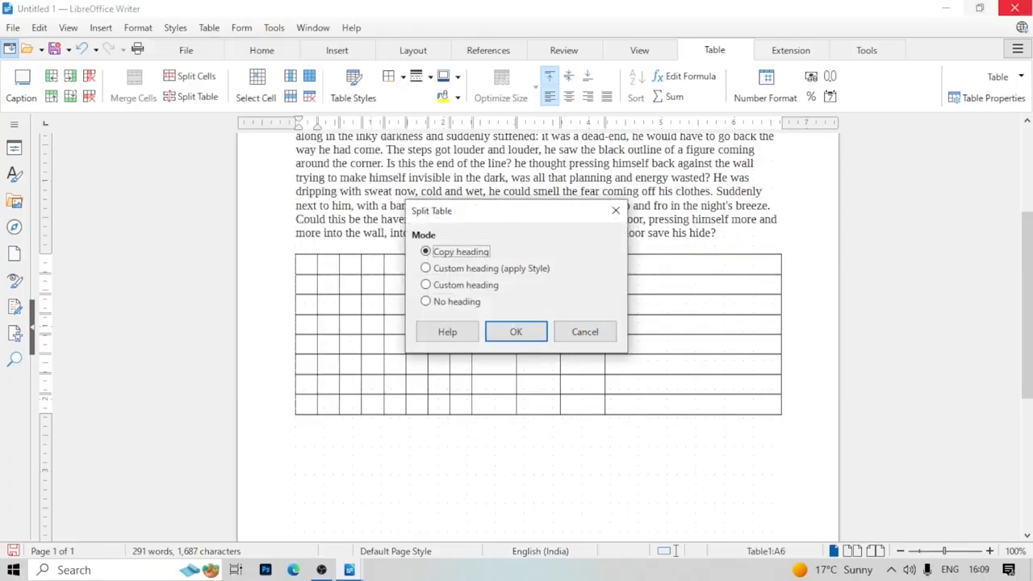
click(510, 333)
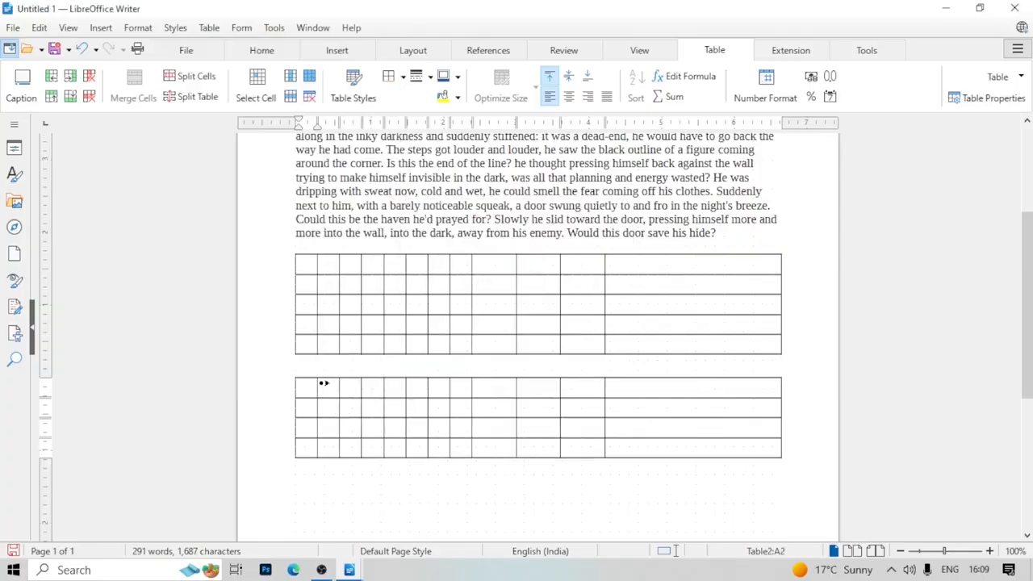
key(ctrl+z)
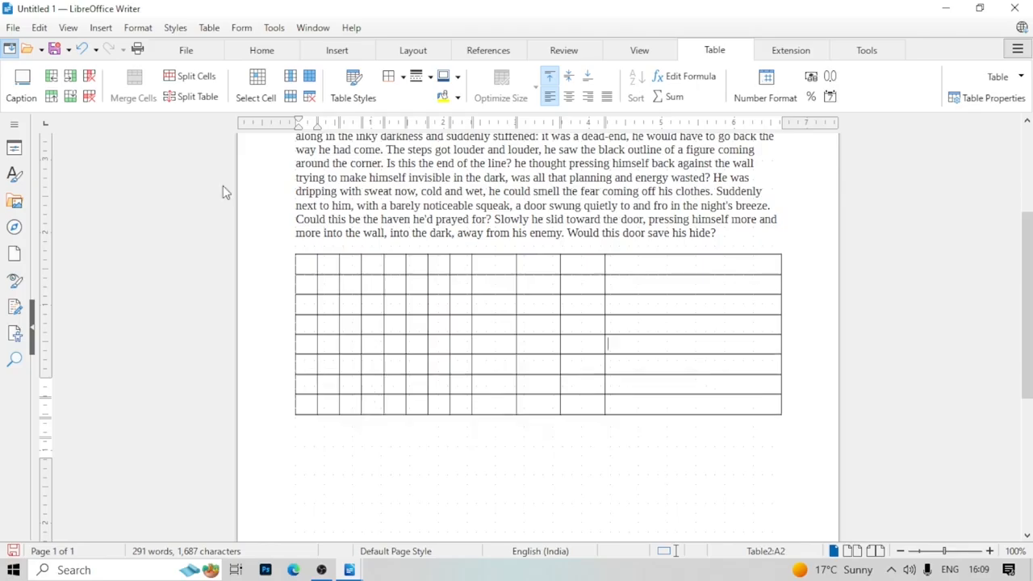
Examine whether Merge Cells is available with the whole first row selected compared with the cursor in one cell of the second row
click(198, 28)
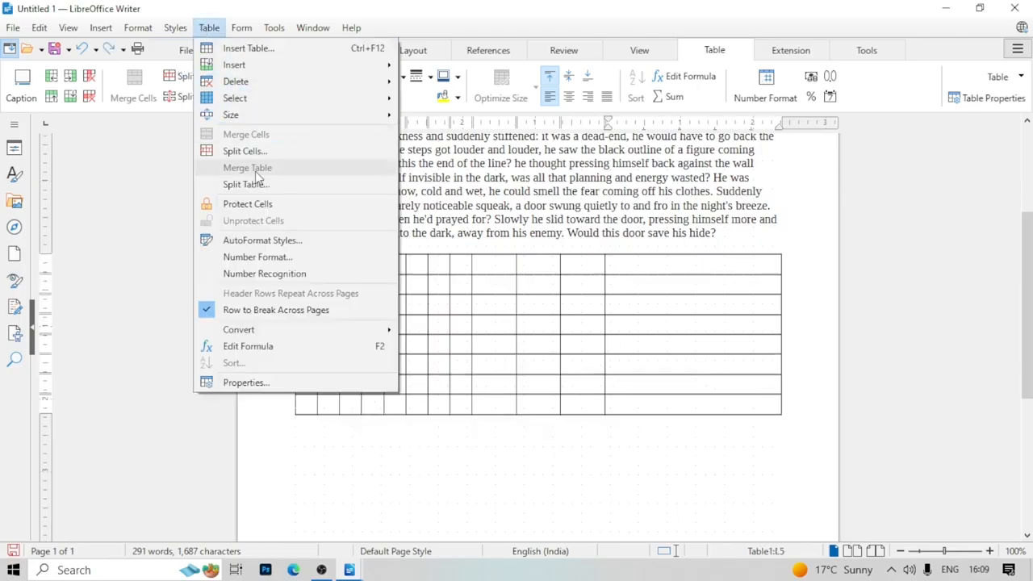
click(489, 337)
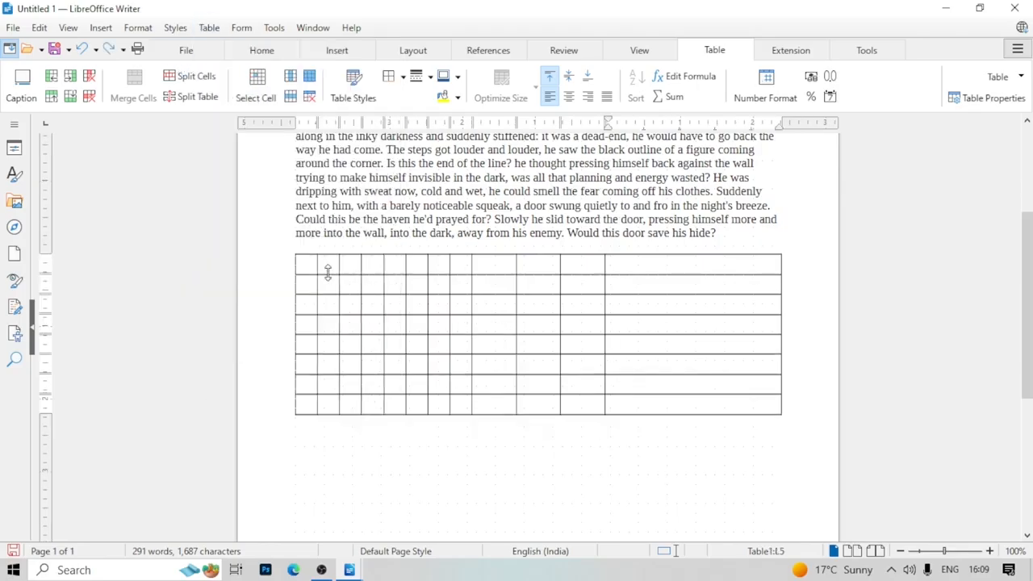
drag(315, 265, 651, 268)
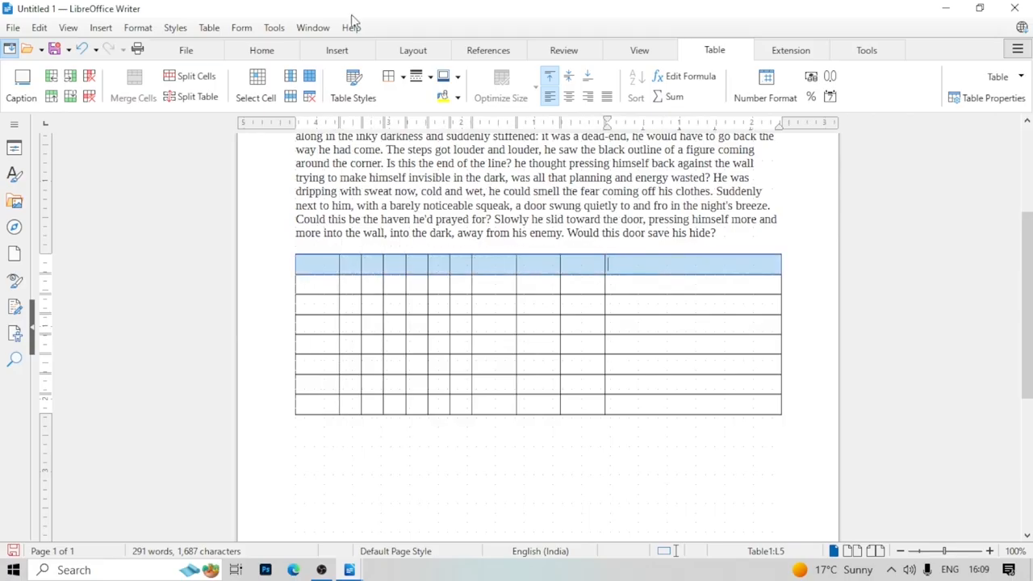
click(211, 28)
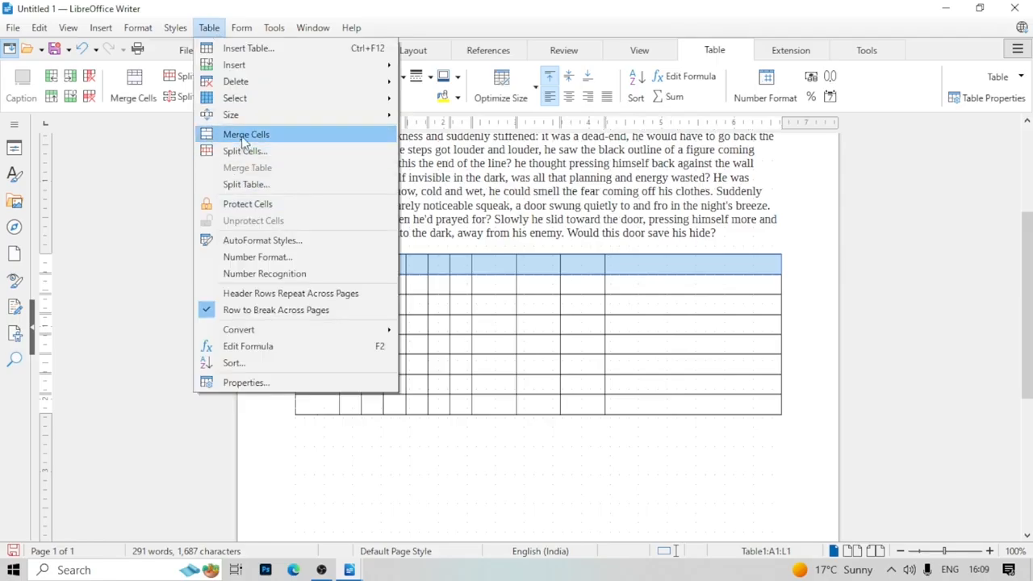
click(495, 323)
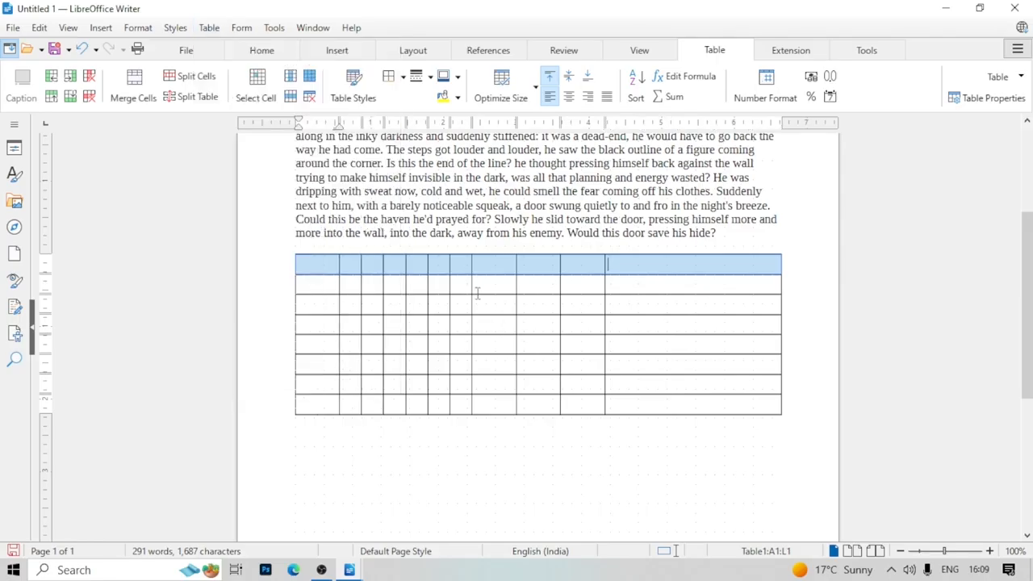
click(477, 288)
click(206, 32)
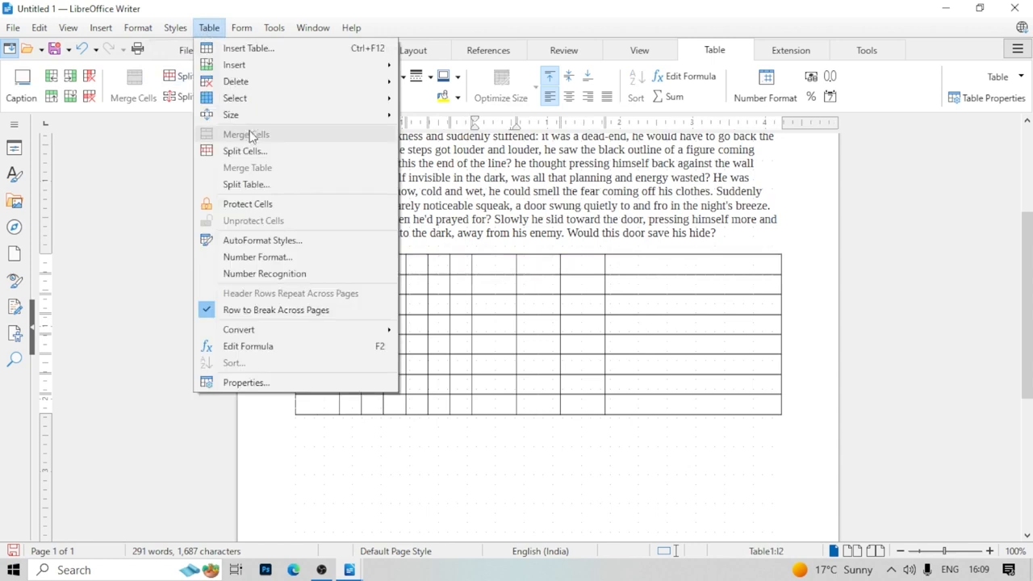
click(445, 309)
Select all cells of the table's first row and merge them into one cell
drag(328, 267, 626, 262)
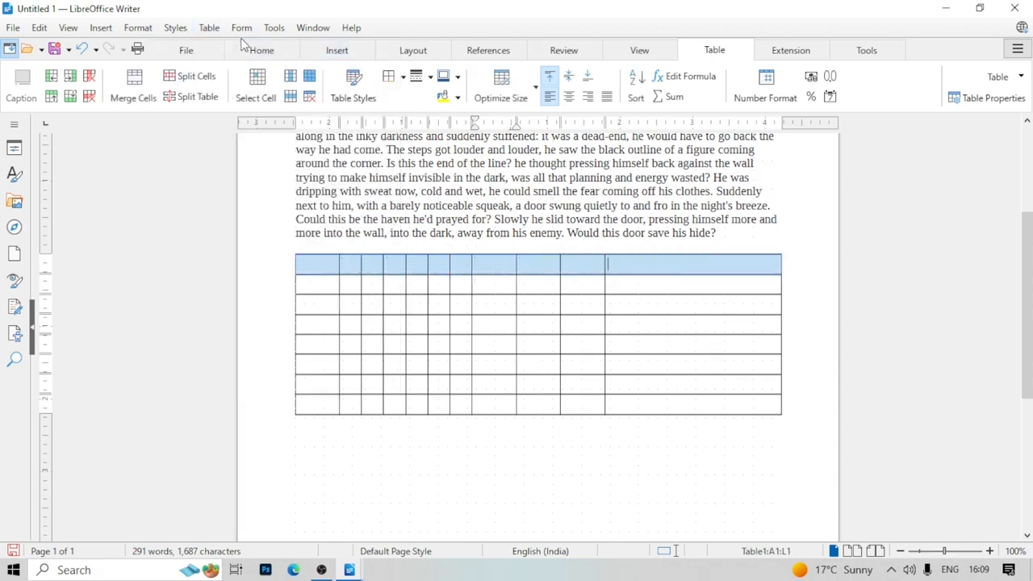
click(209, 28)
mouse_move(241, 28)
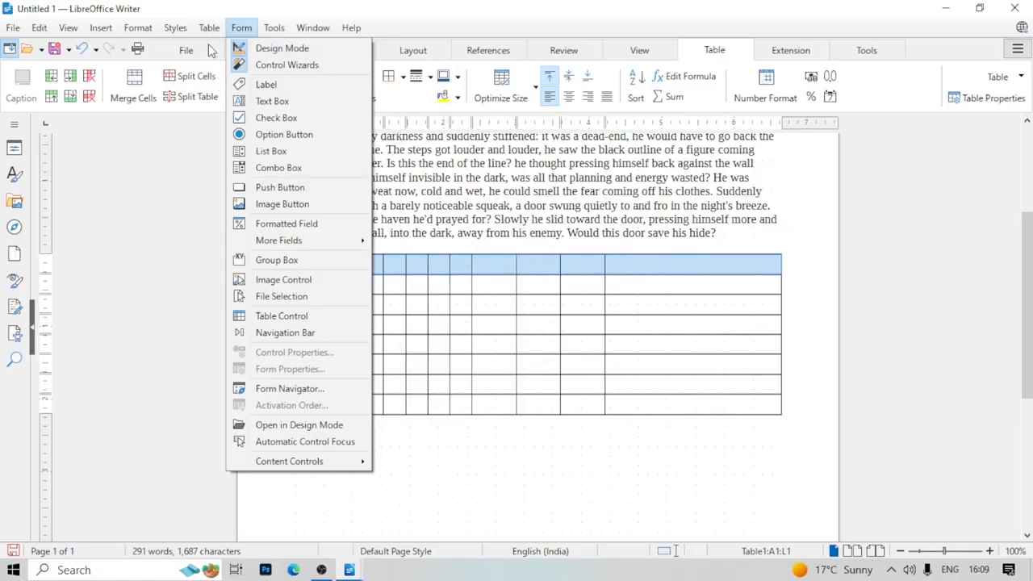
mouse_move(209, 27)
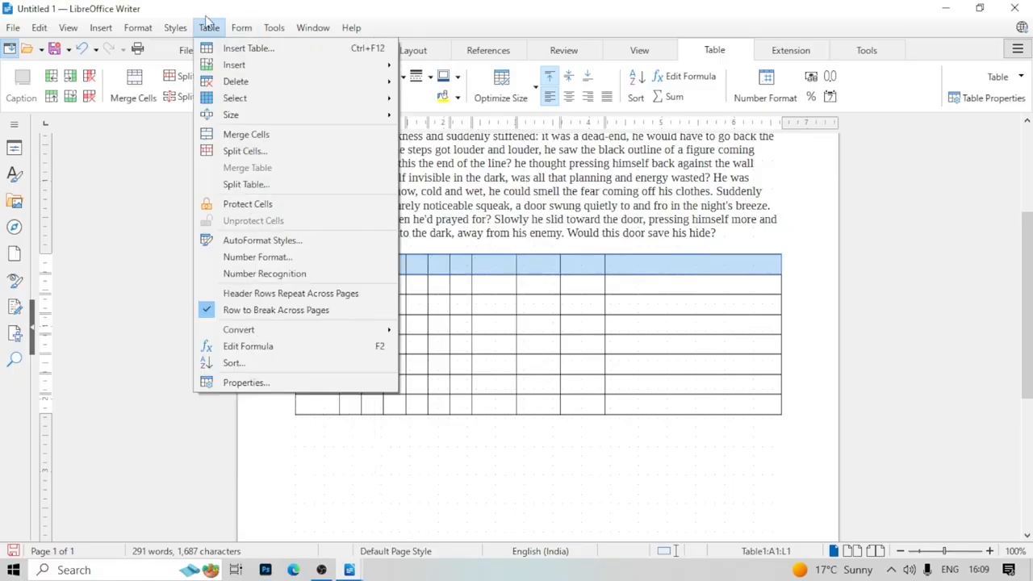
click(245, 137)
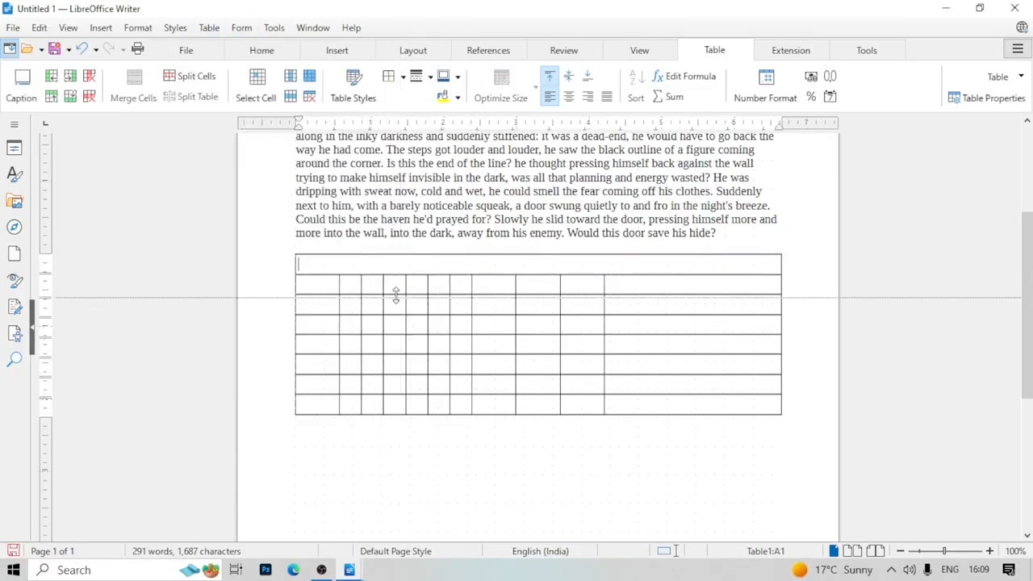
click(176, 29)
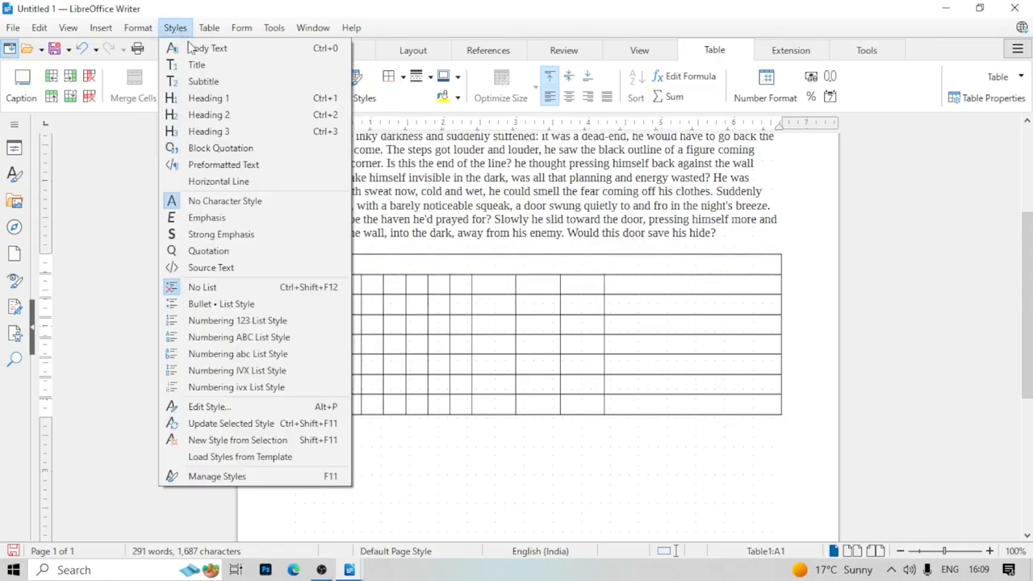
click(471, 305)
click(210, 28)
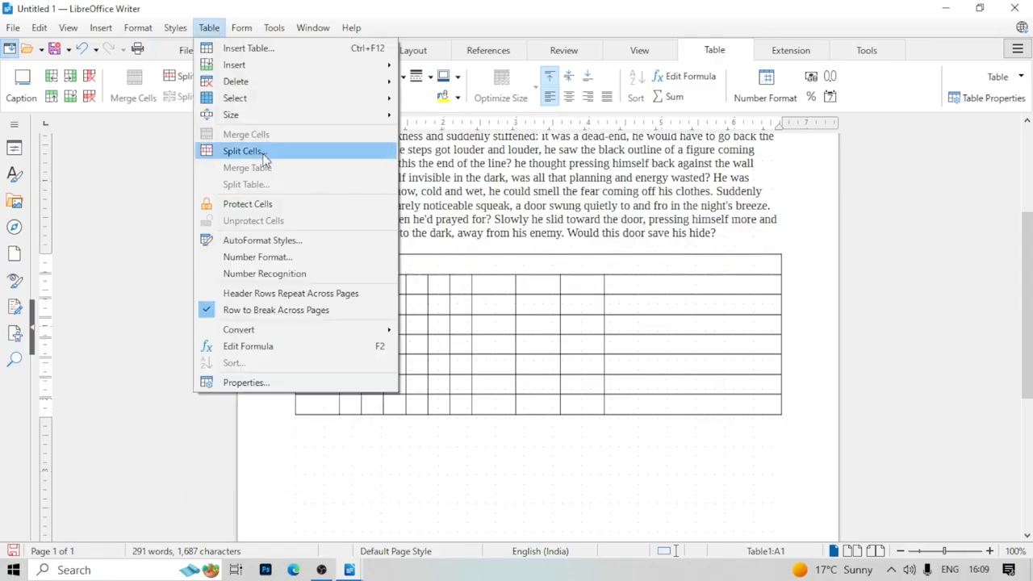
key(Escape)
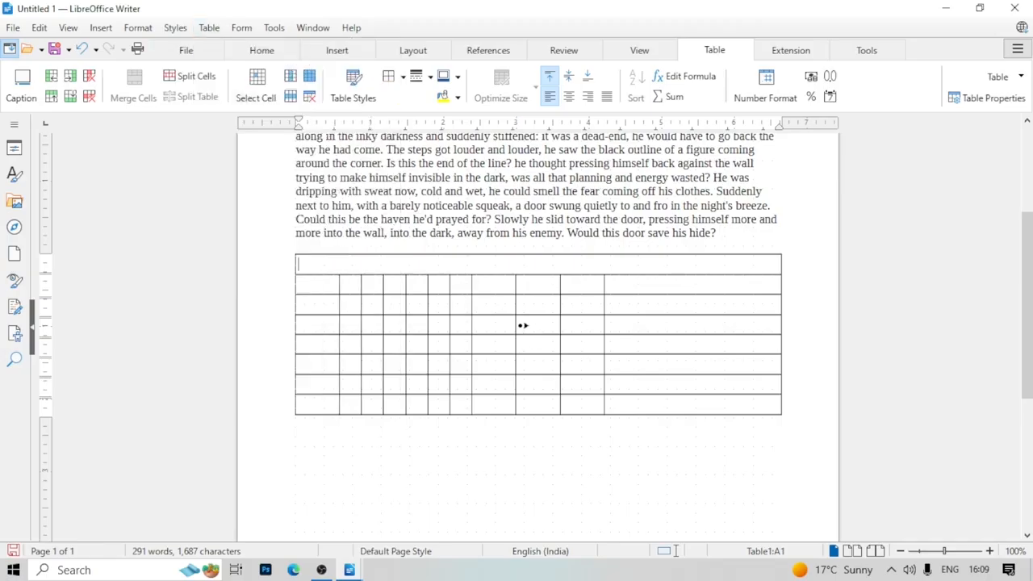
Try to split the wide last-column cells in table rows two to four horizontally into six cells each
drag(597, 282, 630, 315)
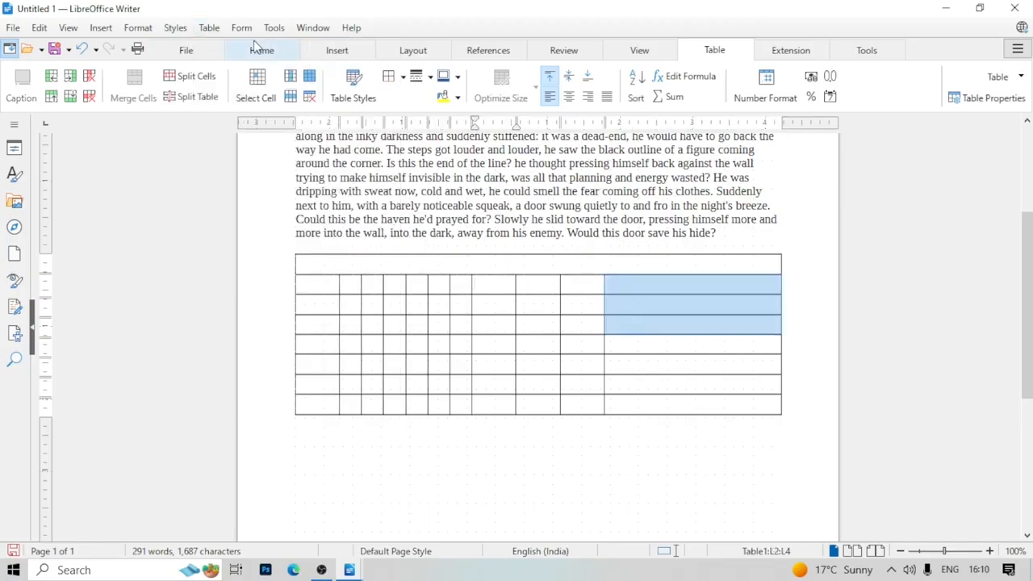
click(209, 27)
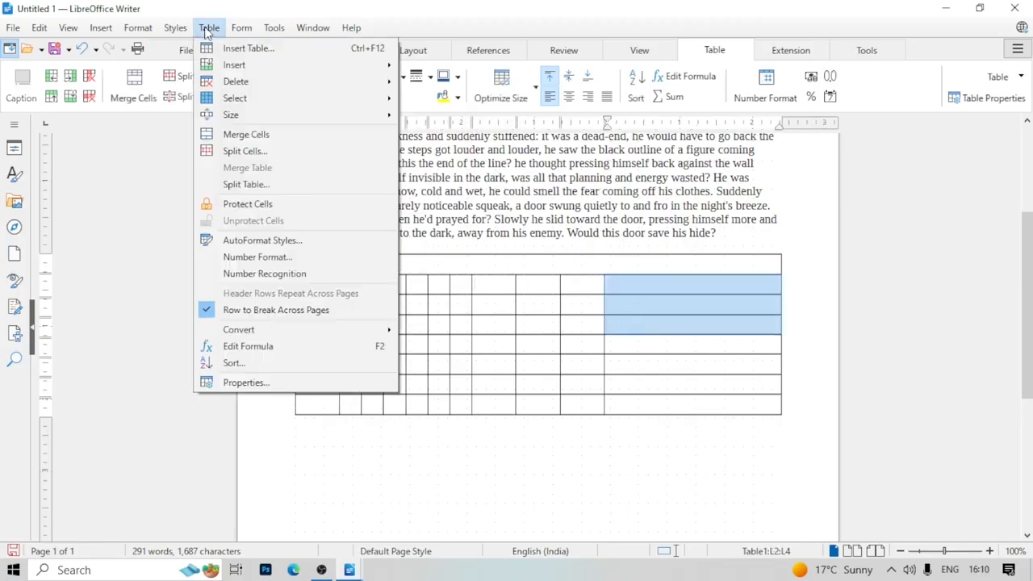
click(247, 152)
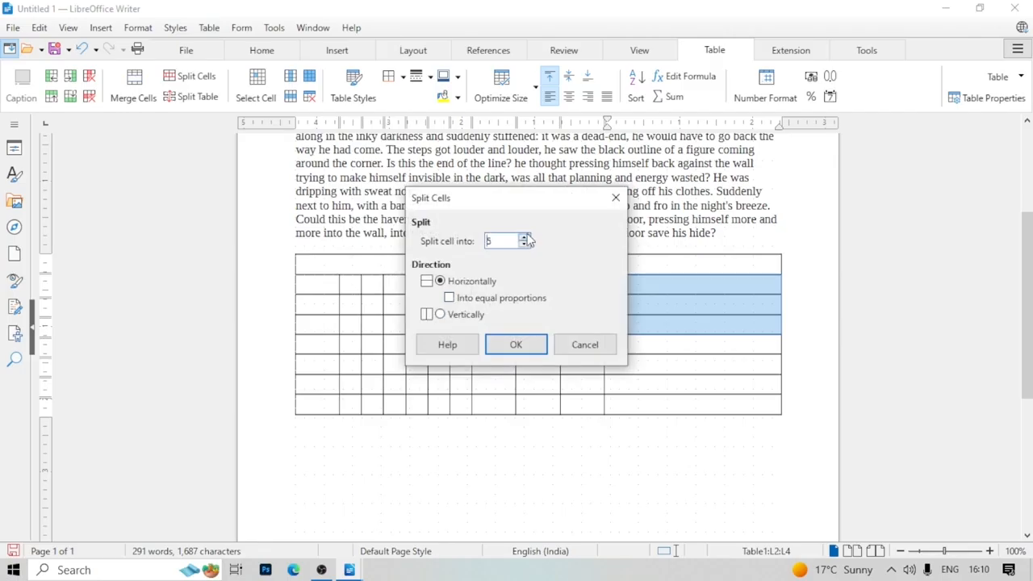
click(516, 344)
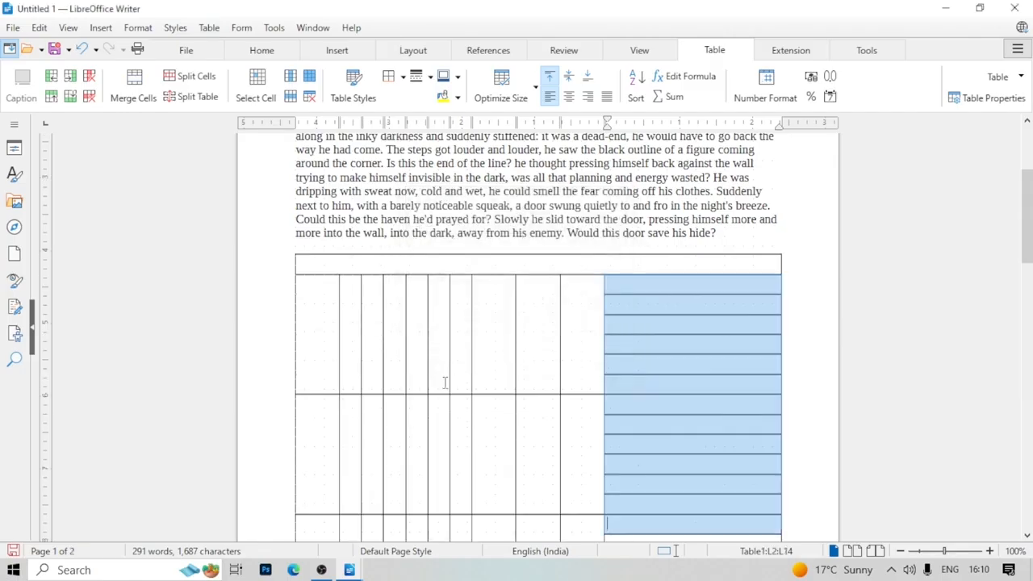
click(606, 322)
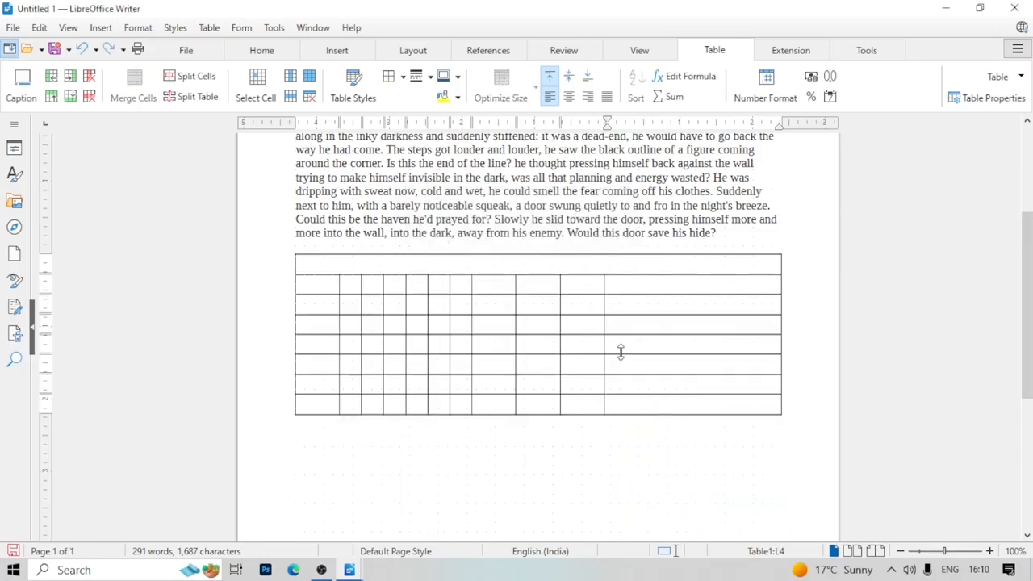
Apply the Box List Blue AutoFormat style to the whole table
click(208, 28)
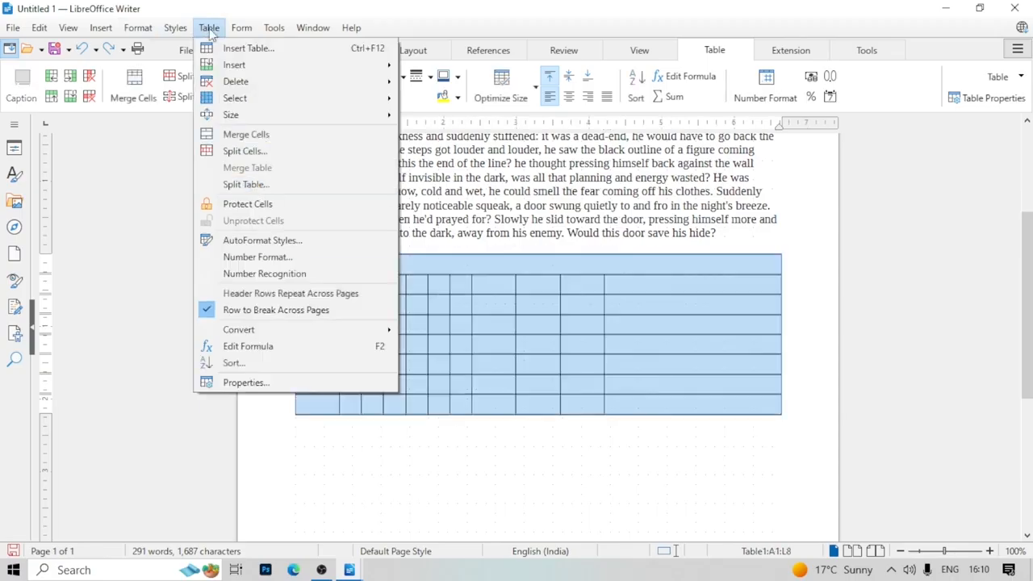
mouse_move(211, 30)
click(250, 204)
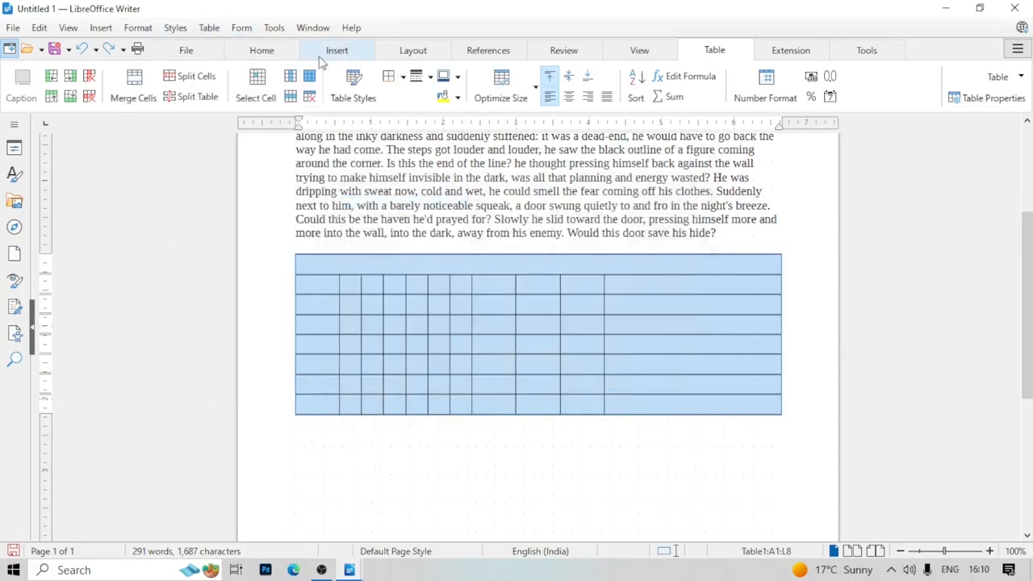
click(212, 29)
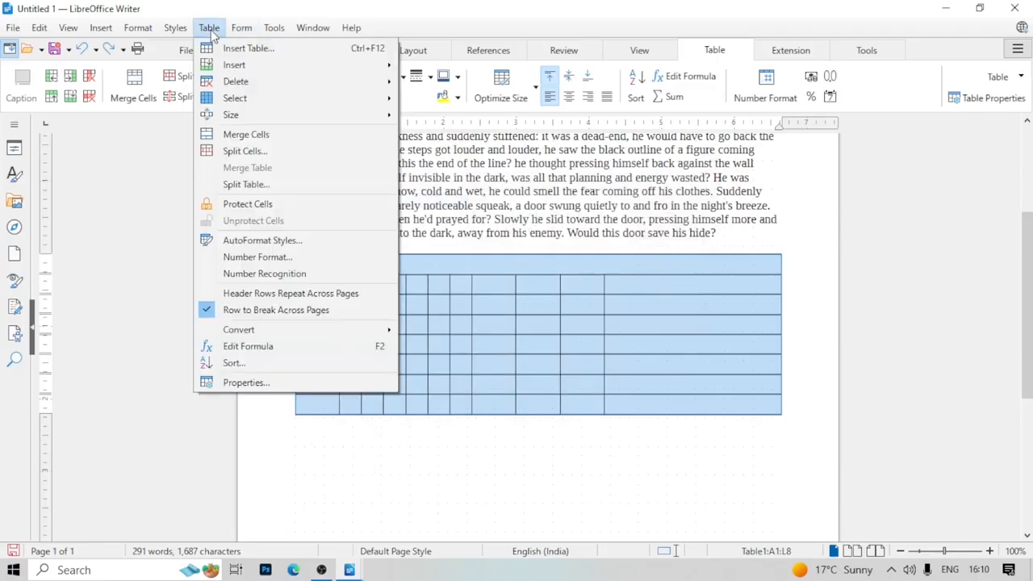
click(292, 241)
scroll(371, 230, down, 2)
scroll(371, 222, up, 2)
click(369, 213)
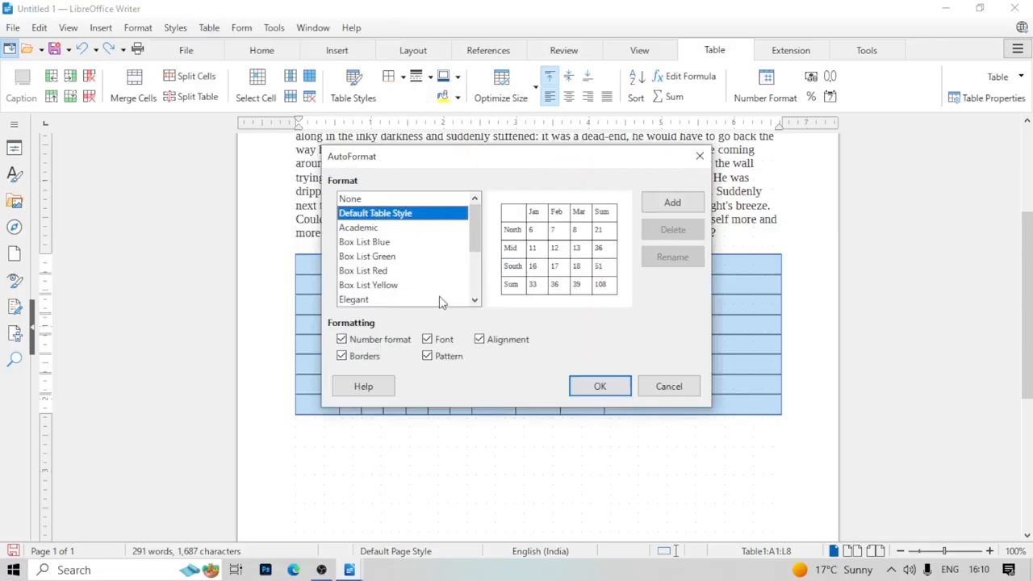
click(370, 242)
click(599, 386)
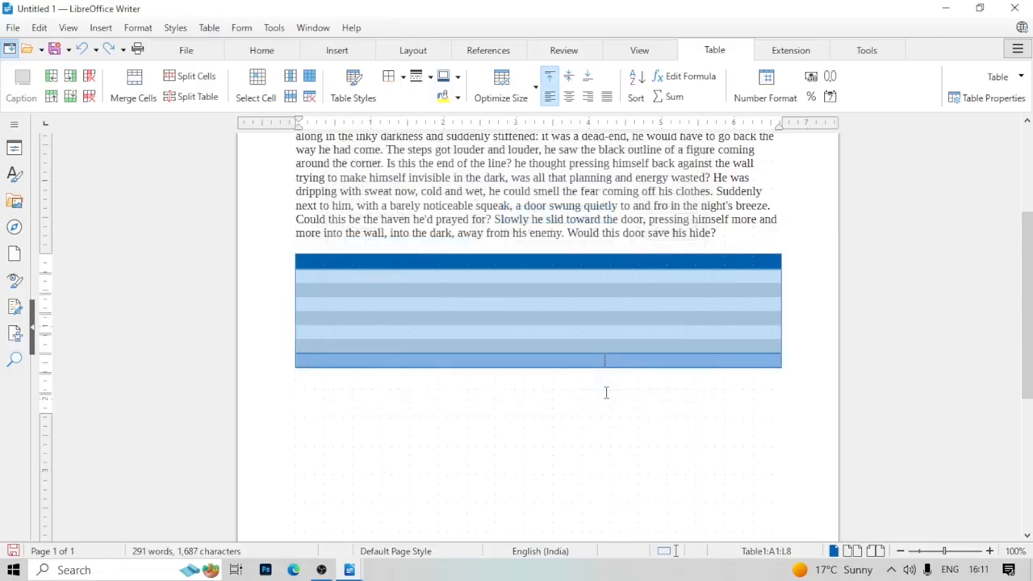
Set the number format of all the table's cells to the Number category with the General format
click(209, 28)
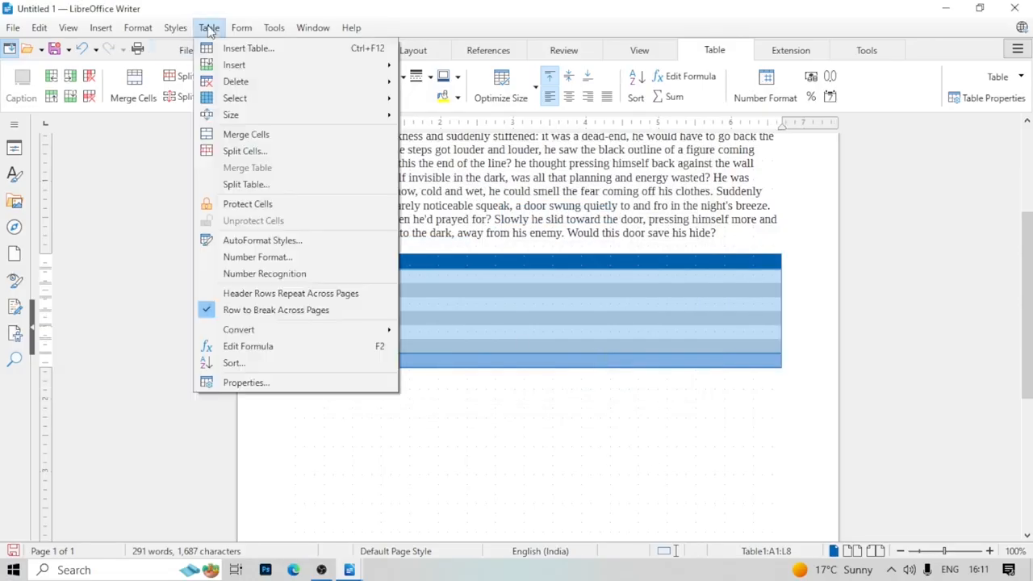
click(259, 257)
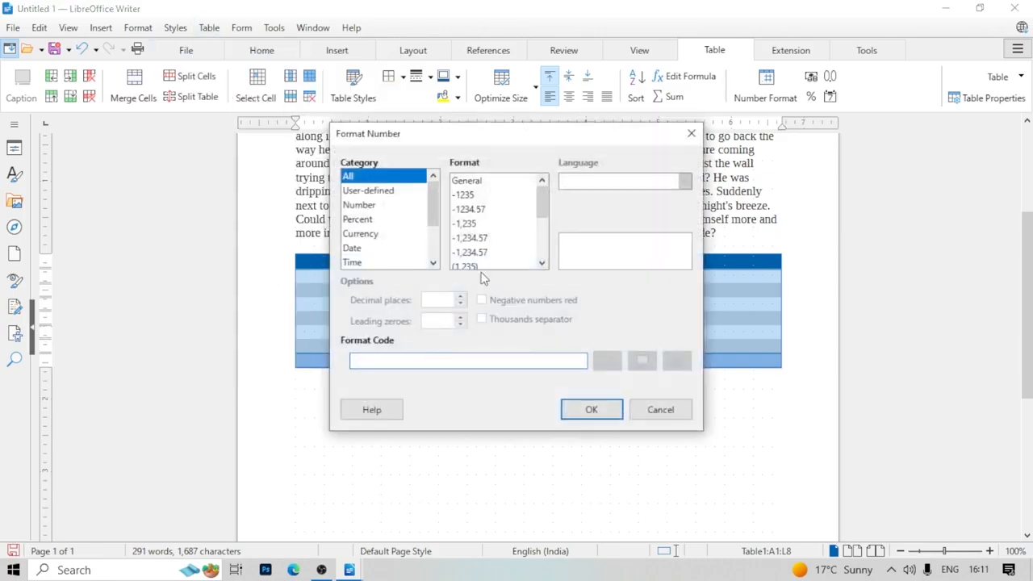
click(369, 208)
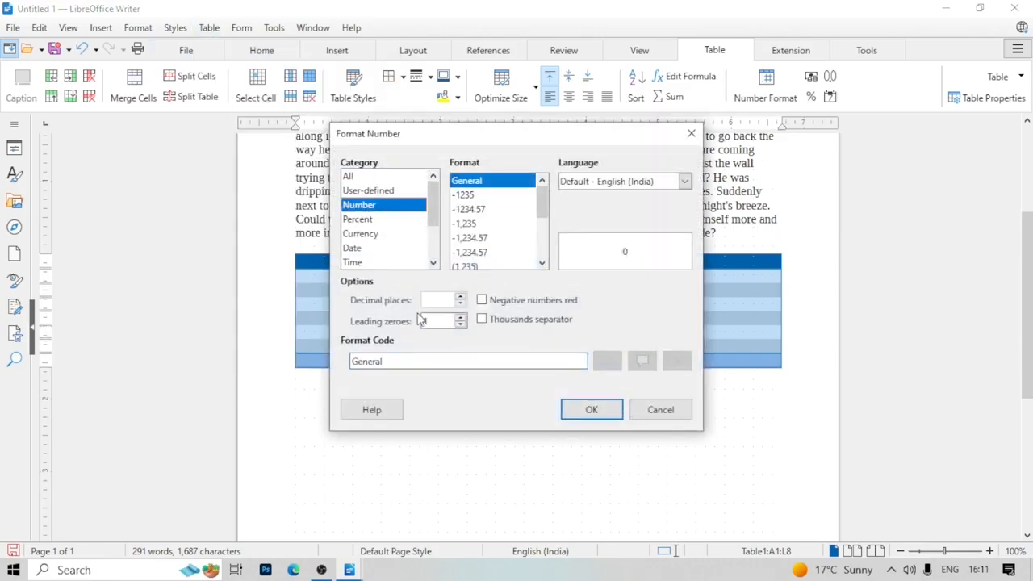
click(593, 410)
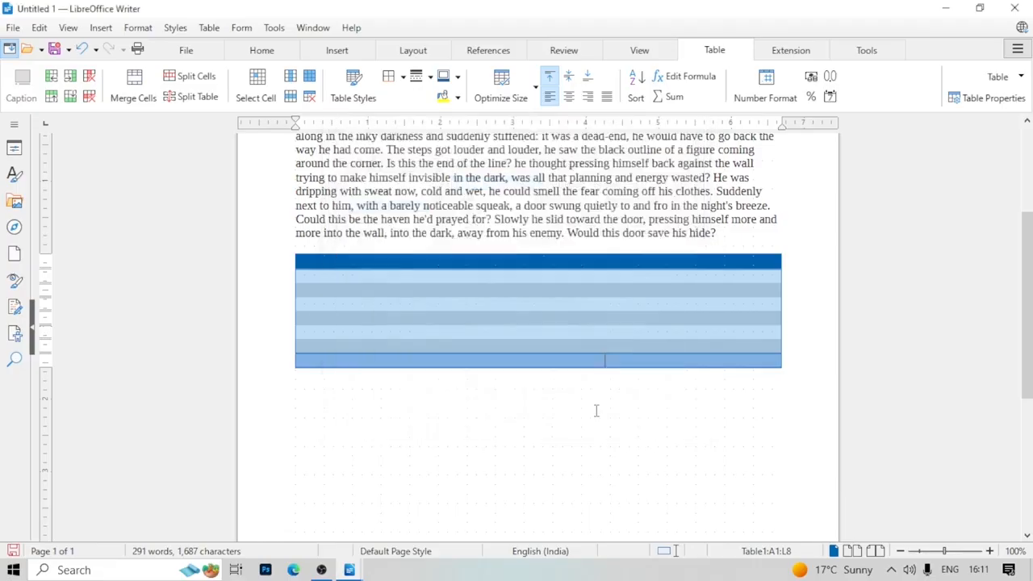
Enter SDA followed by a line break in cell A2 of the table
click(330, 281)
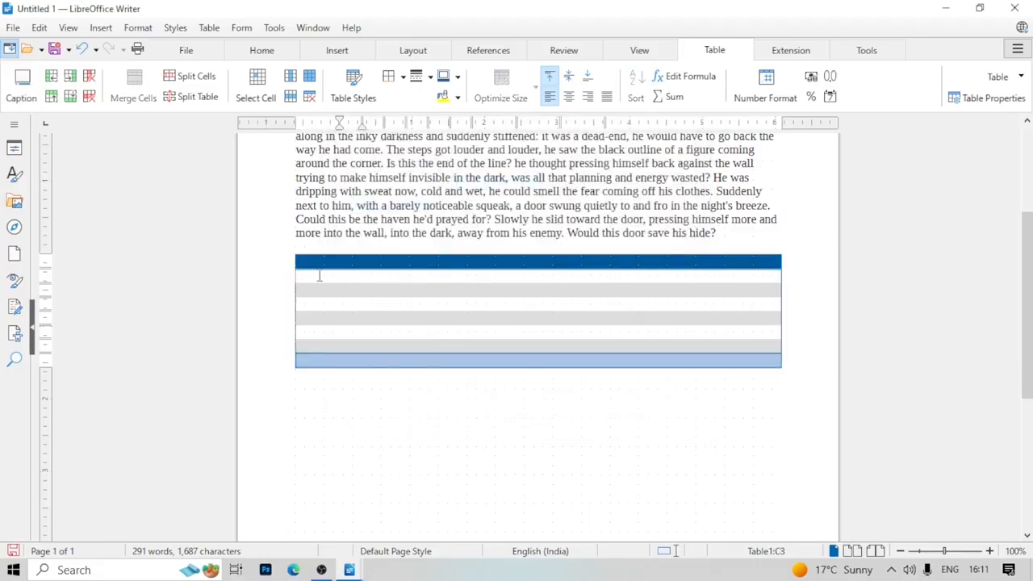
text(SDA)
key(Return)
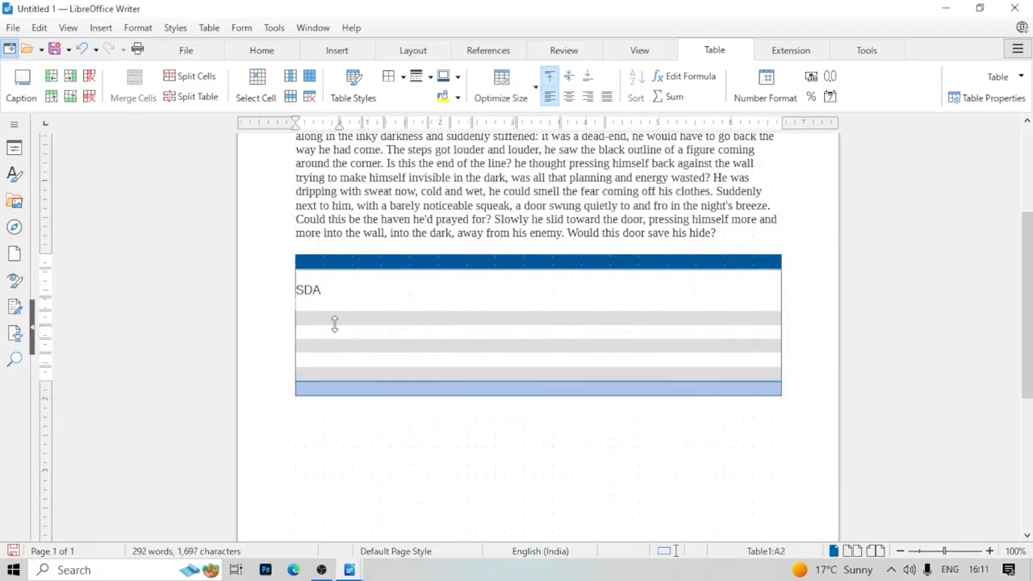
Turn on number recognition and enter 45, 556 and 45 in cells I3, J3 and K3 of the table
click(209, 27)
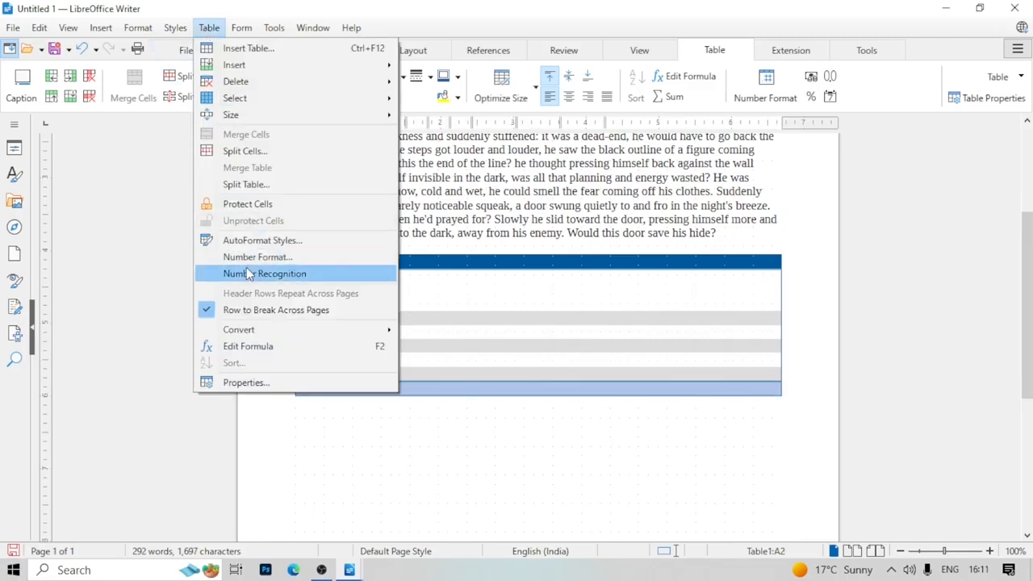
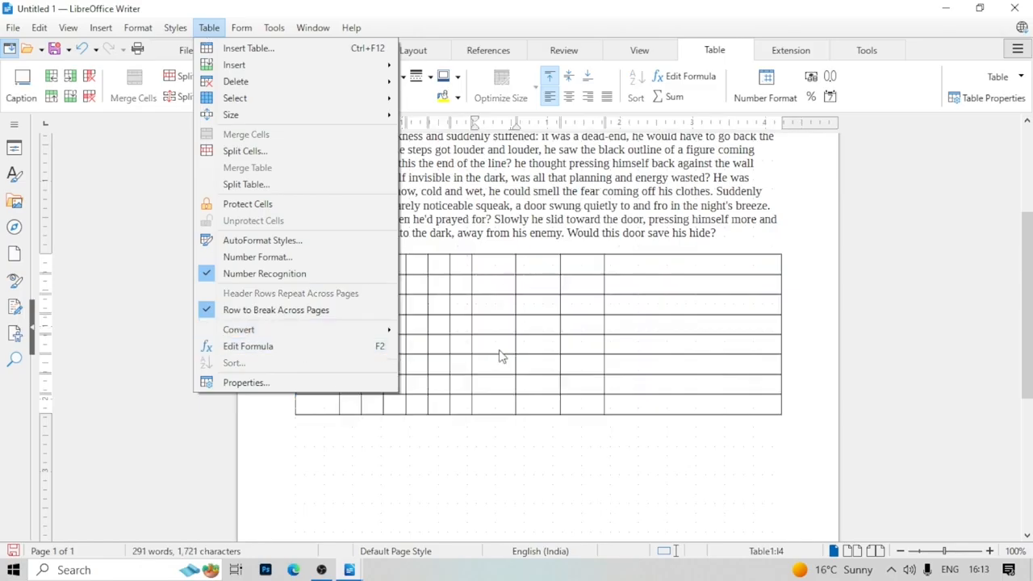
click(489, 305)
text(45)
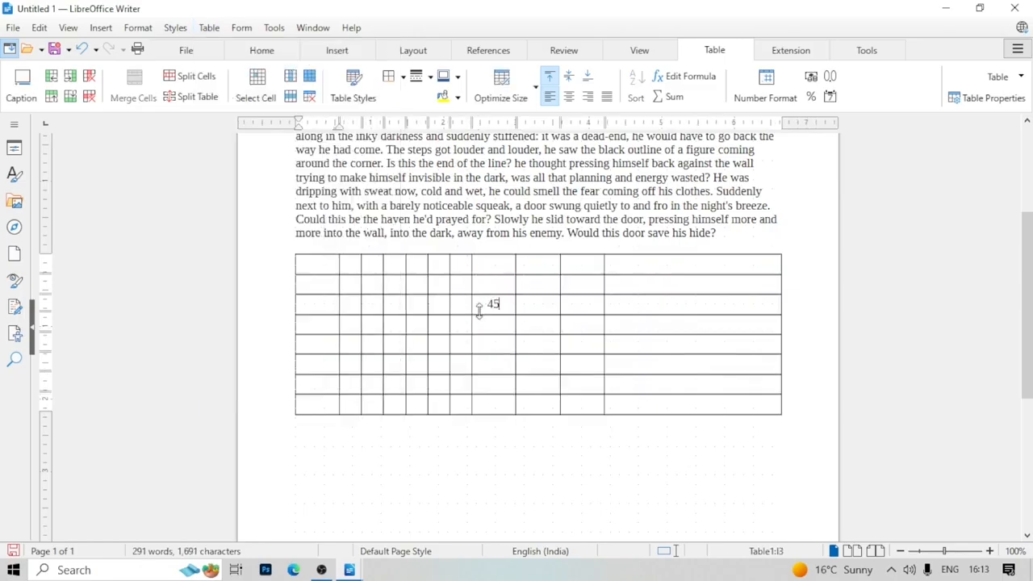
click(533, 303)
text(556)
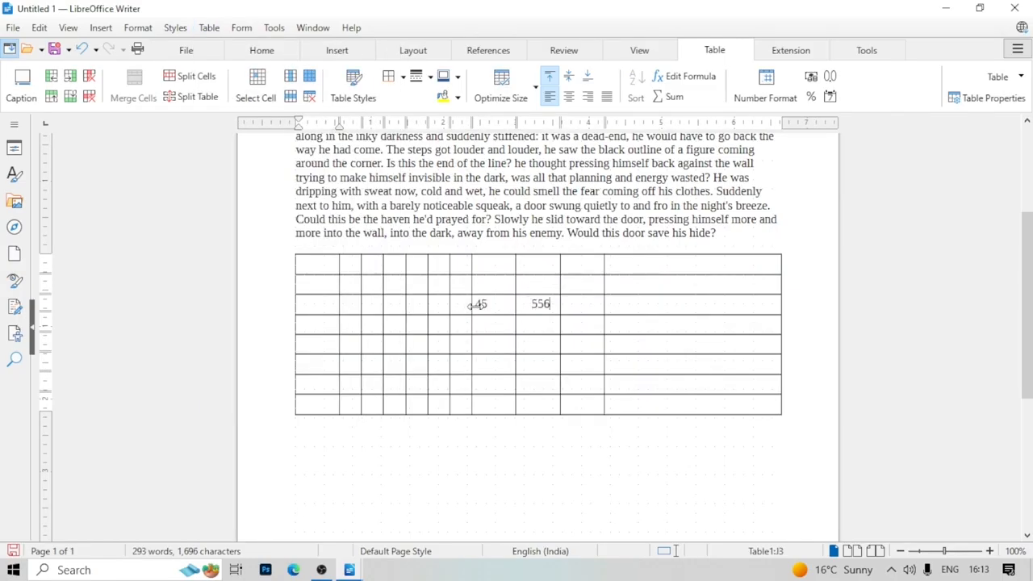
text(45)
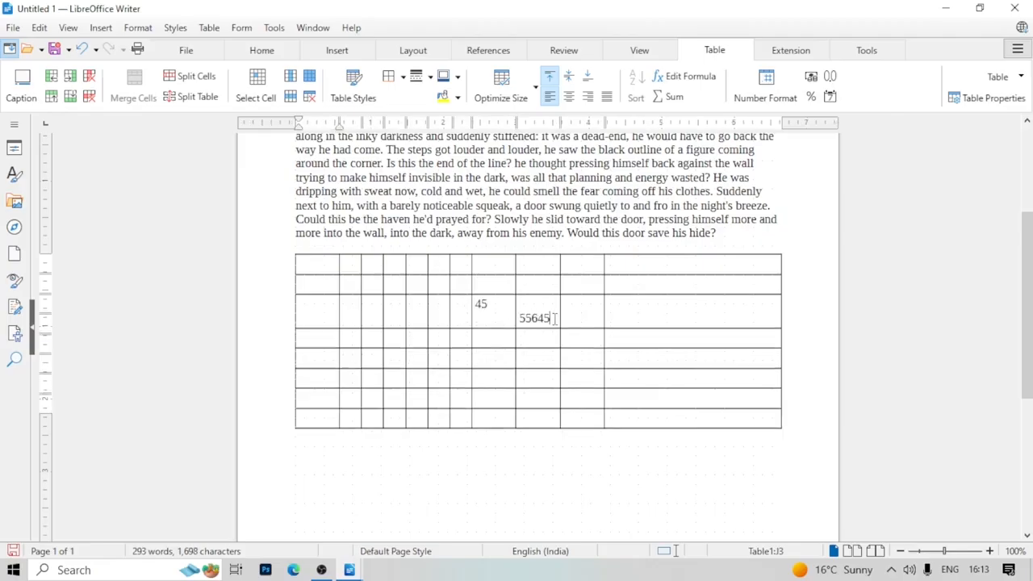
key(BackSpace)
key(BackSpace)
click(566, 310)
text(45)
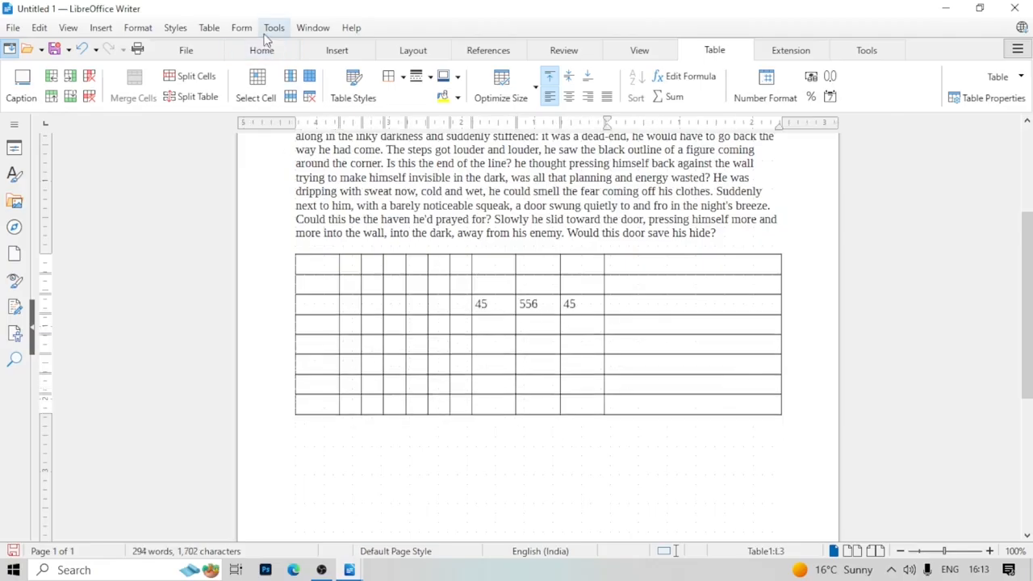
Enter the formula =SUM(<I3:K3>) in cell L3 to add up the three numbers in that row
click(218, 33)
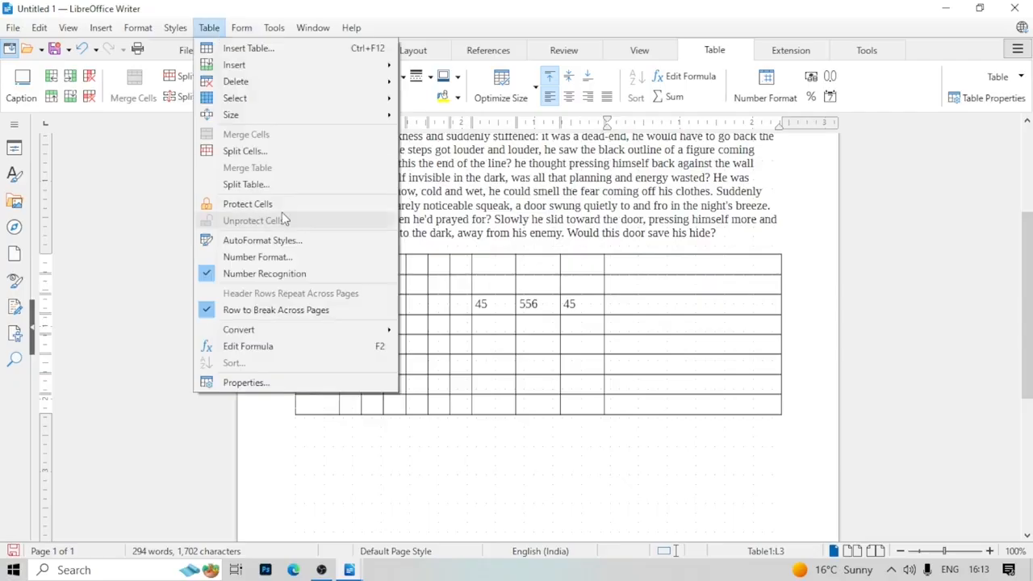
click(287, 346)
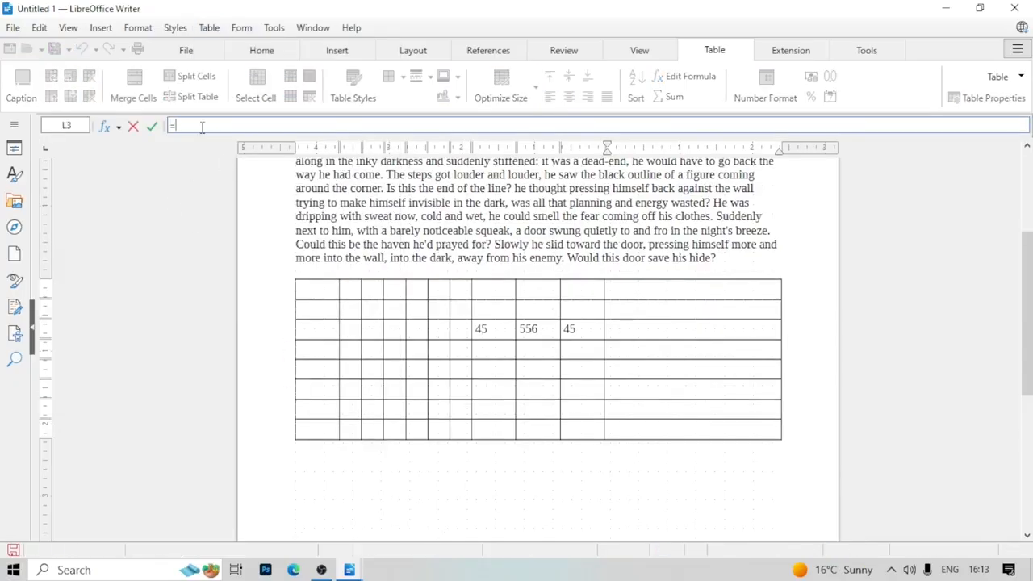
text(SUM)
key(BackSpace)
key(BackSpace)
key(BackSpace)
click(119, 126)
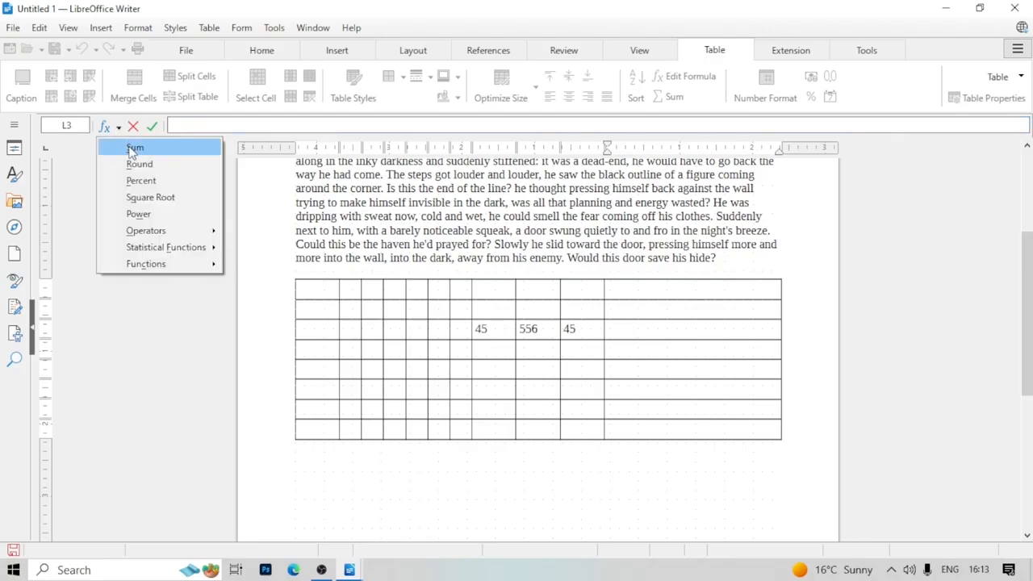
click(132, 147)
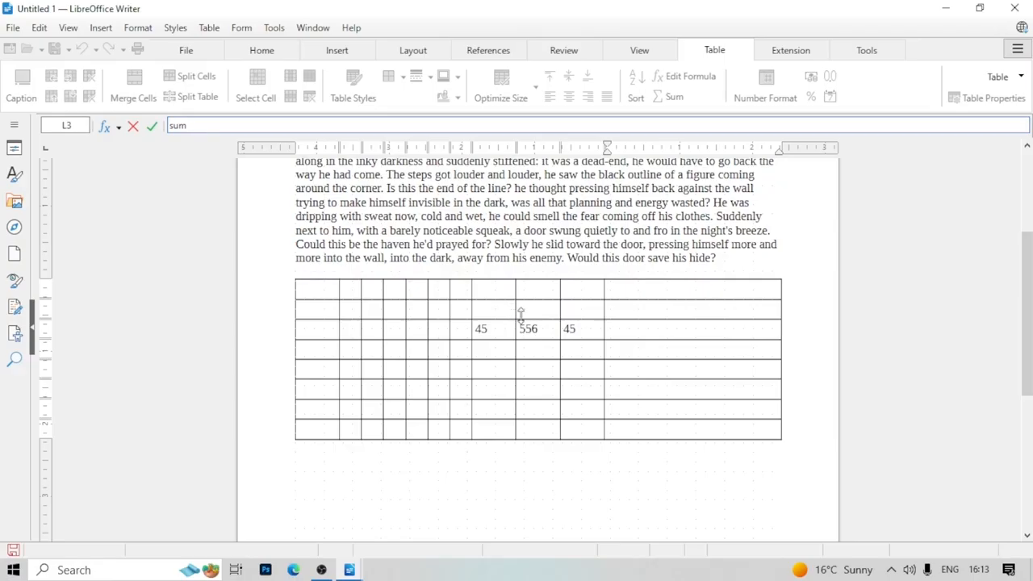
key(BackSpace)
key(BackSpace)
text(M()
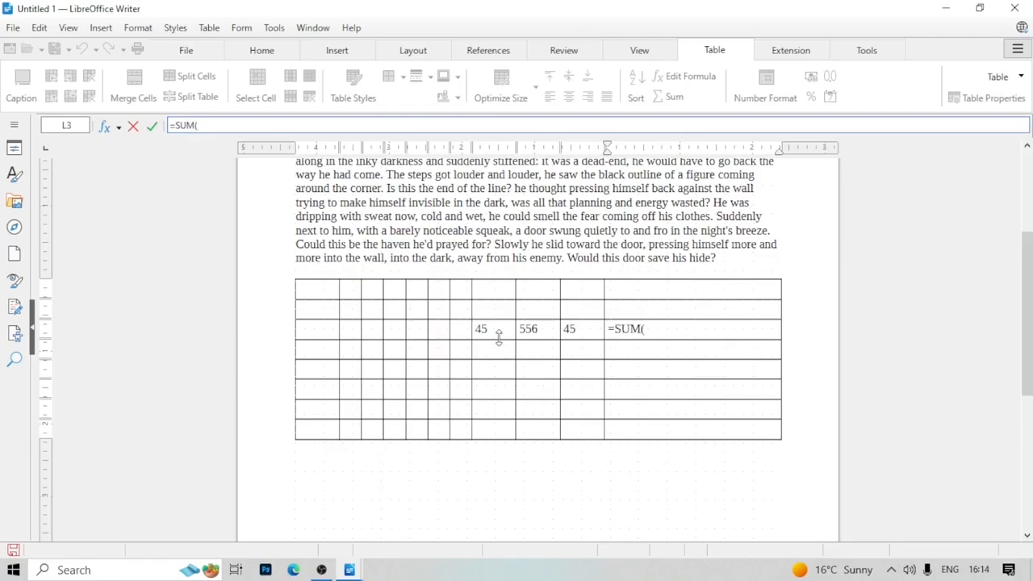
drag(481, 331, 569, 329)
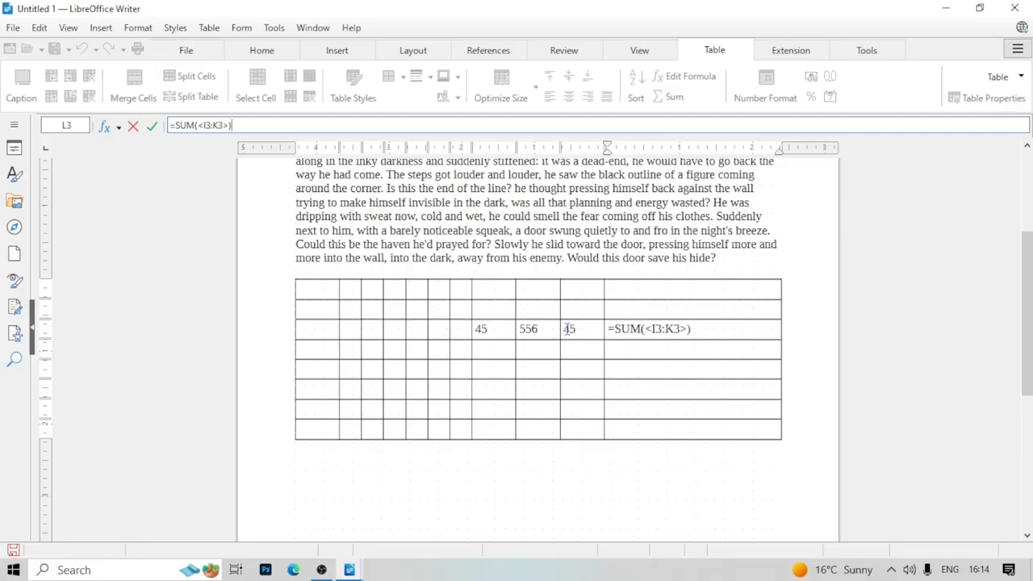
text())
key(Return)
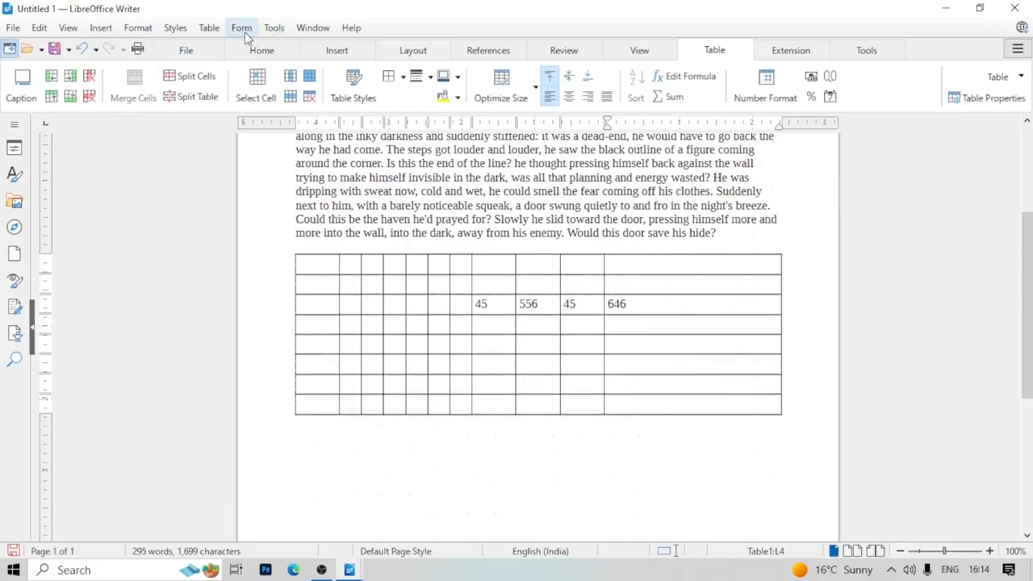
Enter DFG with a trailing line break in cell E5, and DFGDF after a blank line in cell E6
click(212, 32)
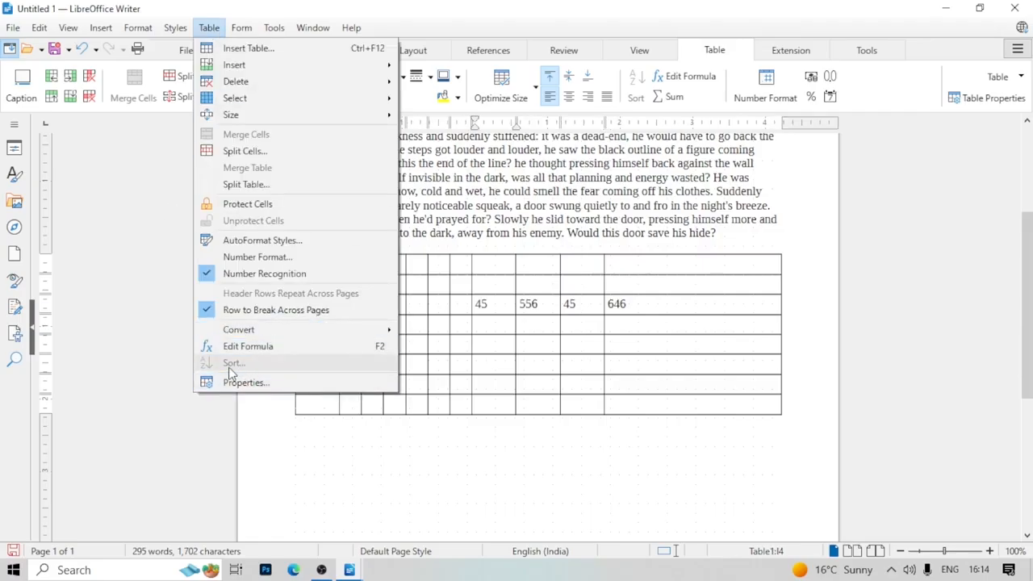
click(434, 352)
drag(393, 313, 396, 346)
text(DFG)
key(Return)
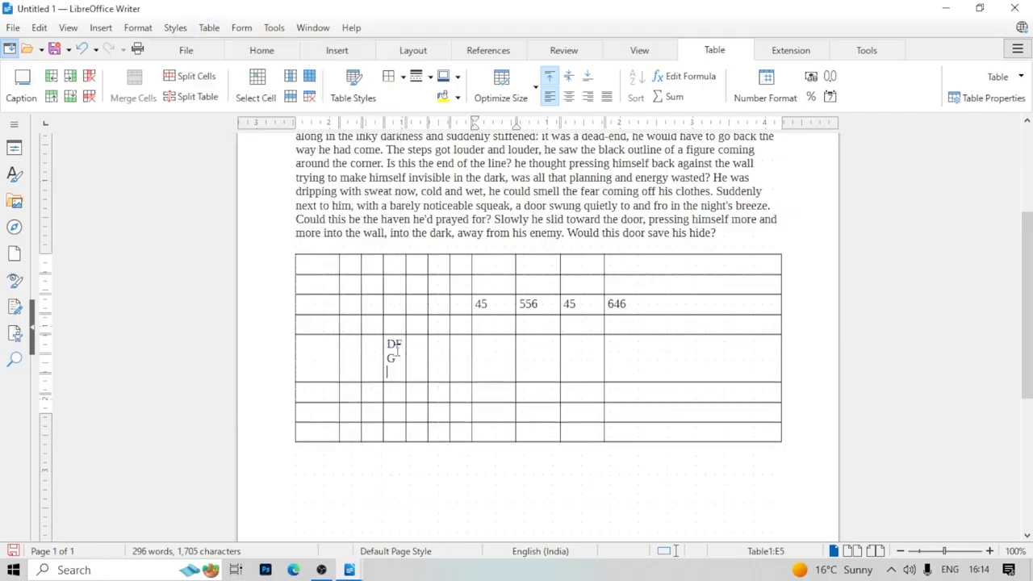
click(389, 389)
key(Return)
text(DFGDF)
Sort table cells E5 and E6 by rows in ascending alphanumeric order
drag(382, 361, 397, 388)
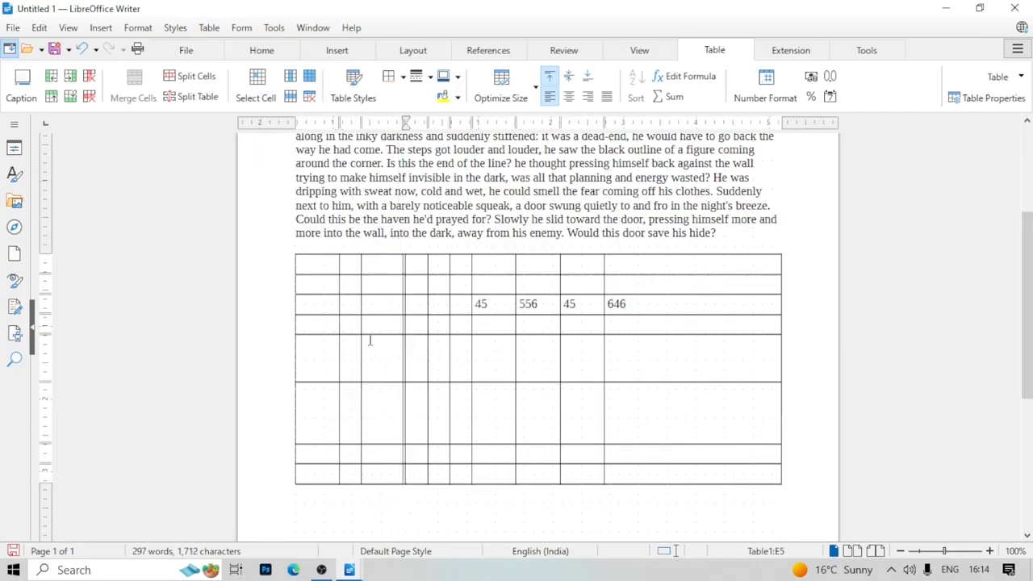
key(ctrl+z)
click(203, 29)
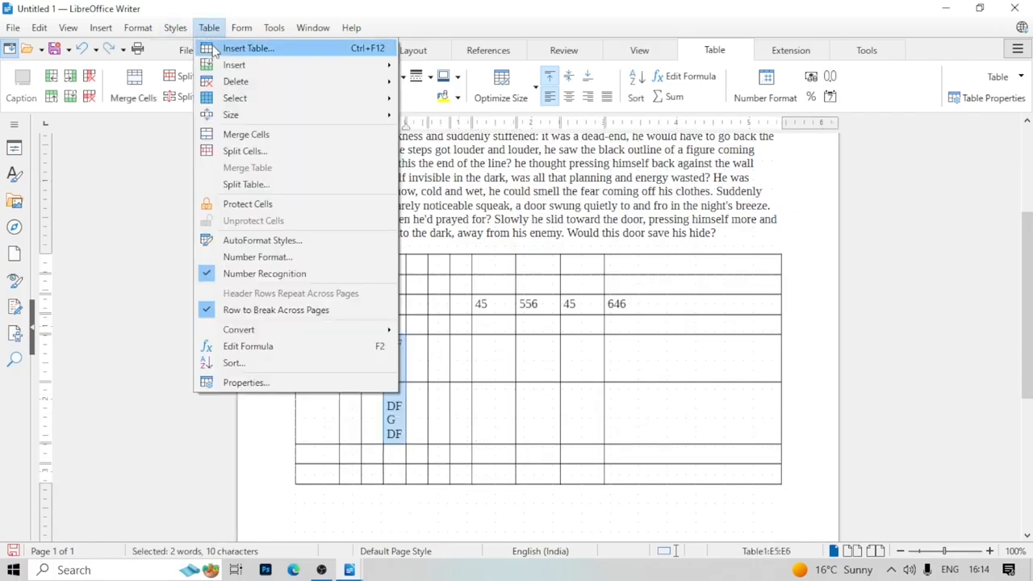
click(235, 364)
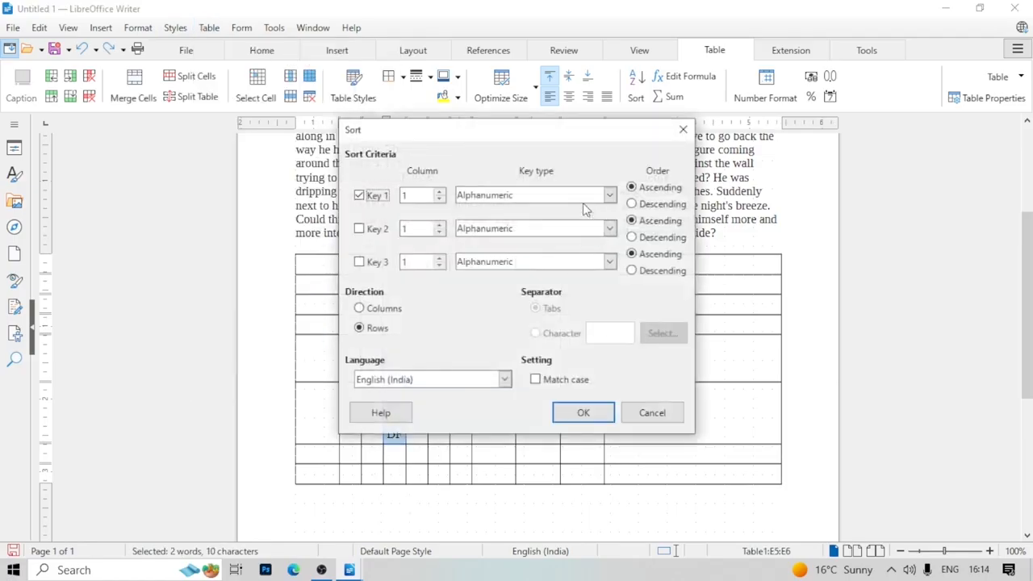
click(582, 413)
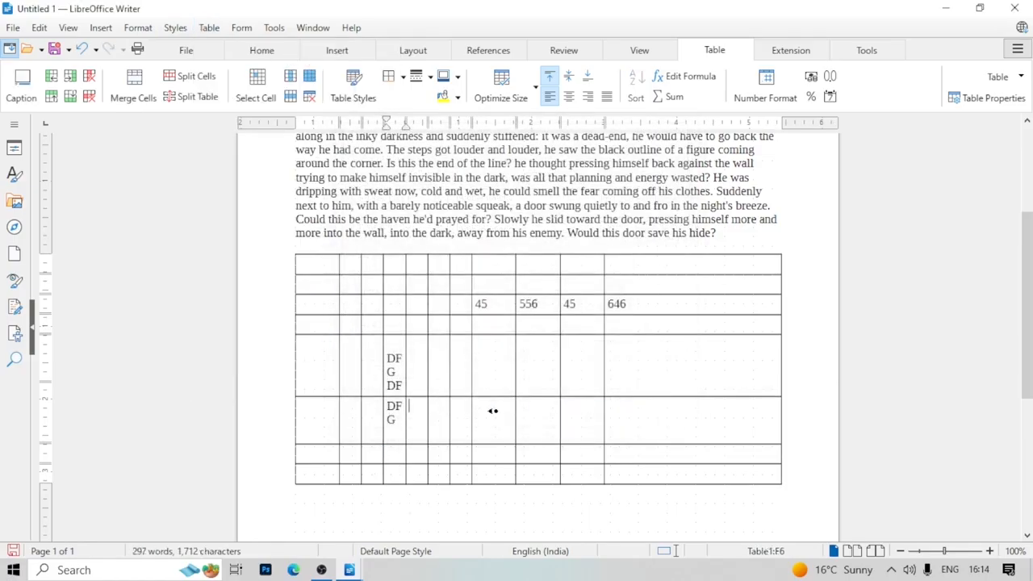
Enter RRR after a blank line in cell E7 of the table
click(391, 454)
text(D)
text(RRR)
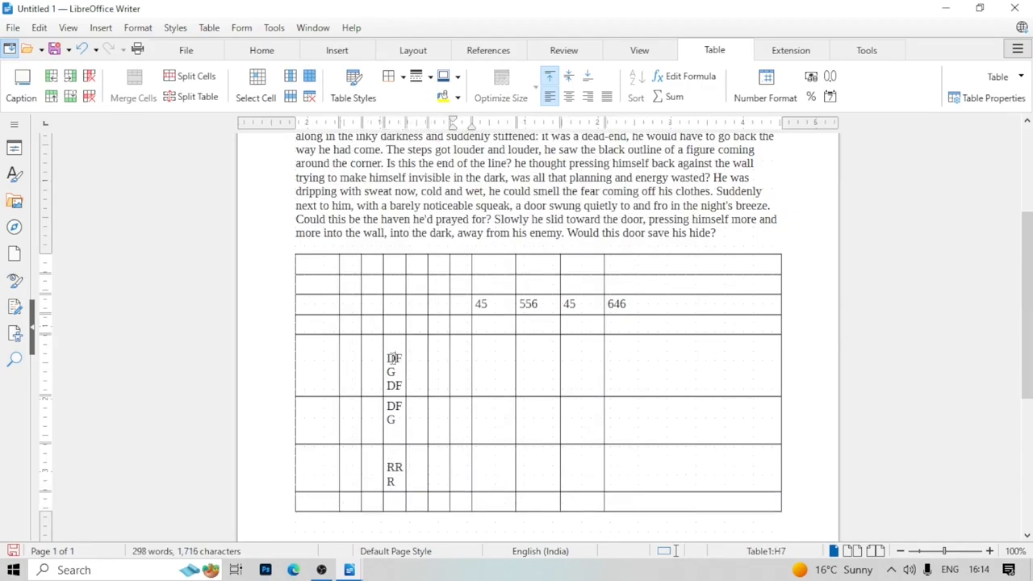
Sort table cells E5 to E7 by rows in descending alphanumeric order
drag(393, 357, 393, 476)
click(209, 27)
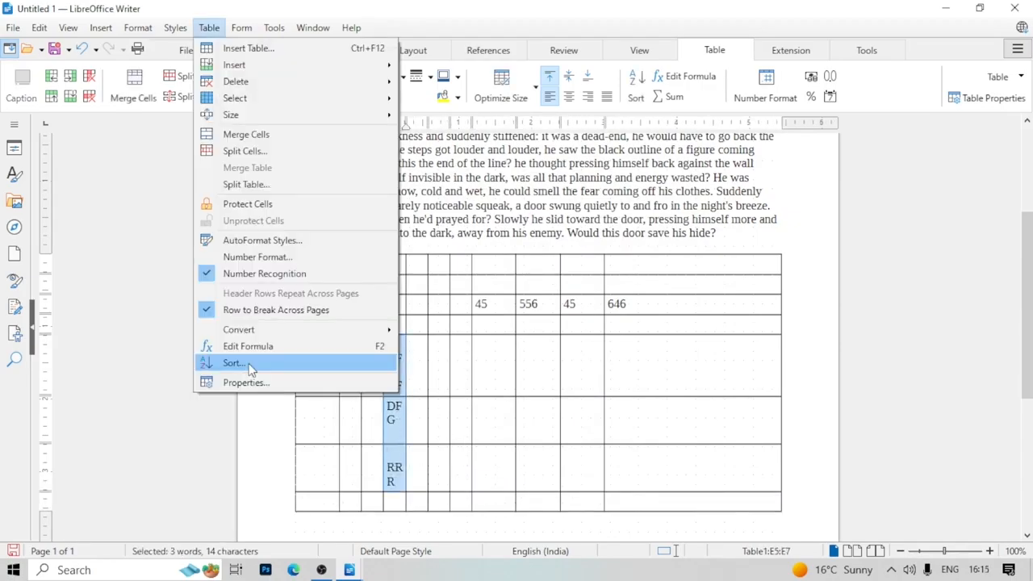
click(247, 367)
click(632, 204)
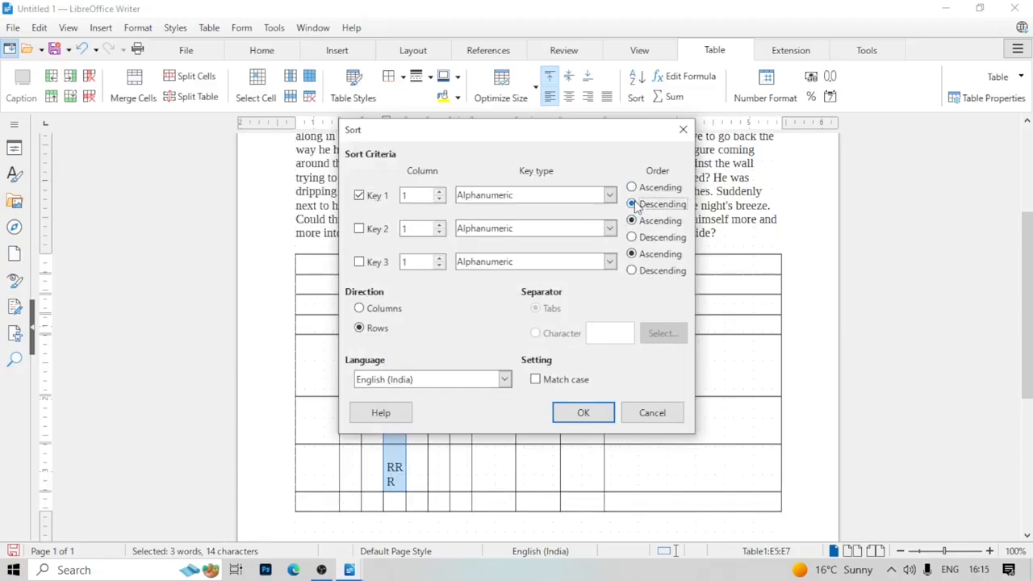
click(582, 412)
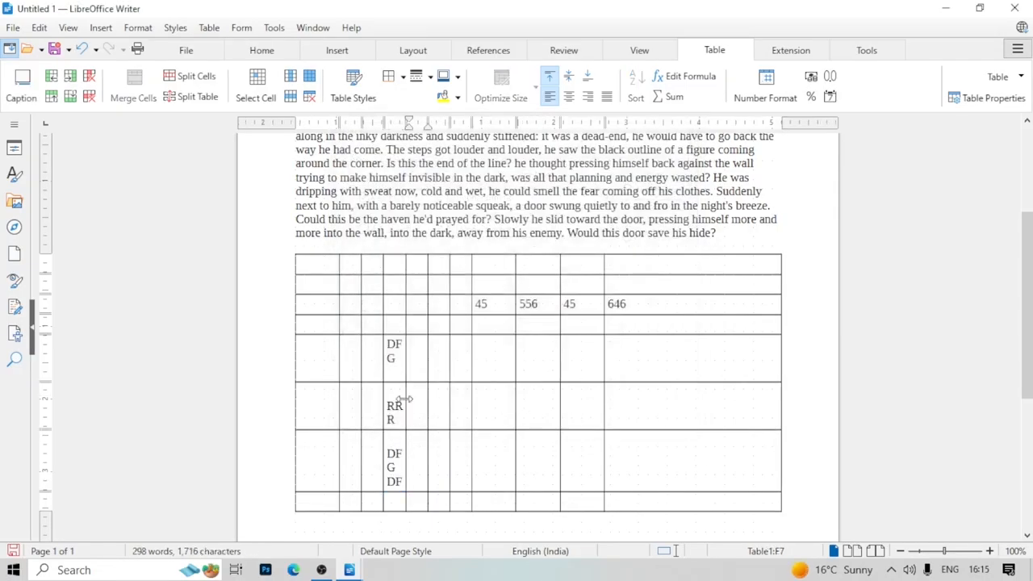
drag(384, 355, 389, 359)
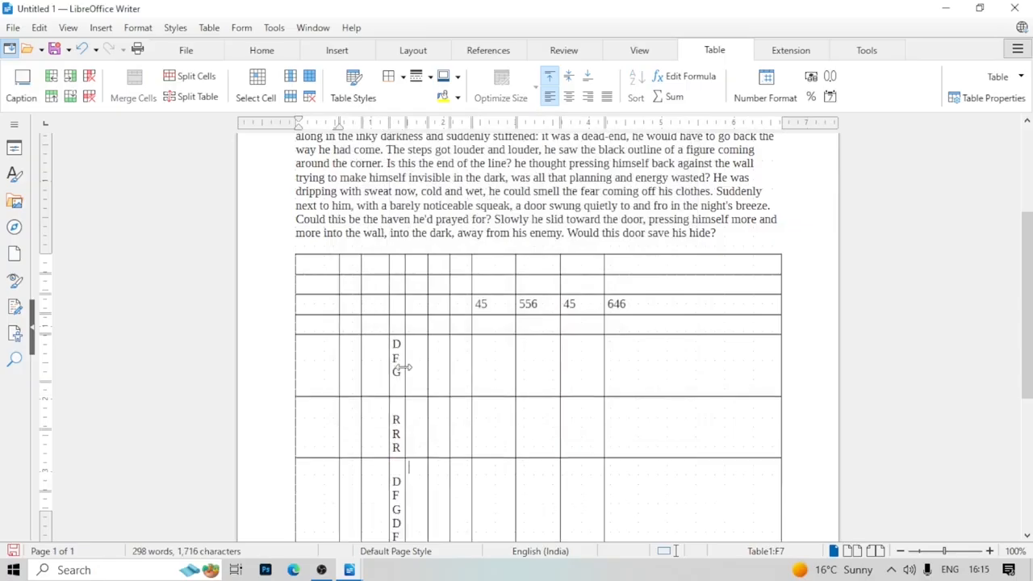
key(ctrl+z)
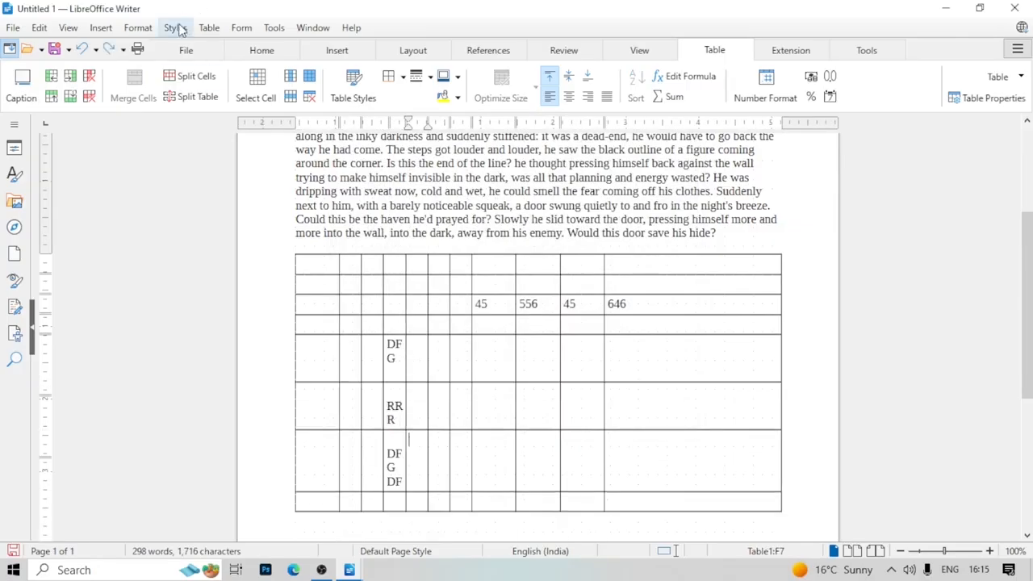
View the table's properties and close them
click(208, 28)
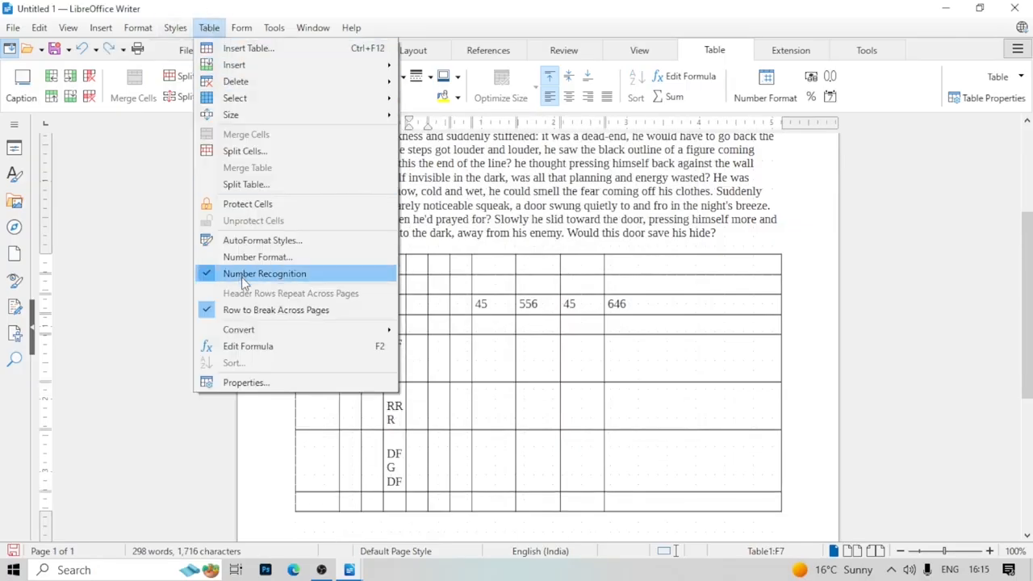
click(246, 383)
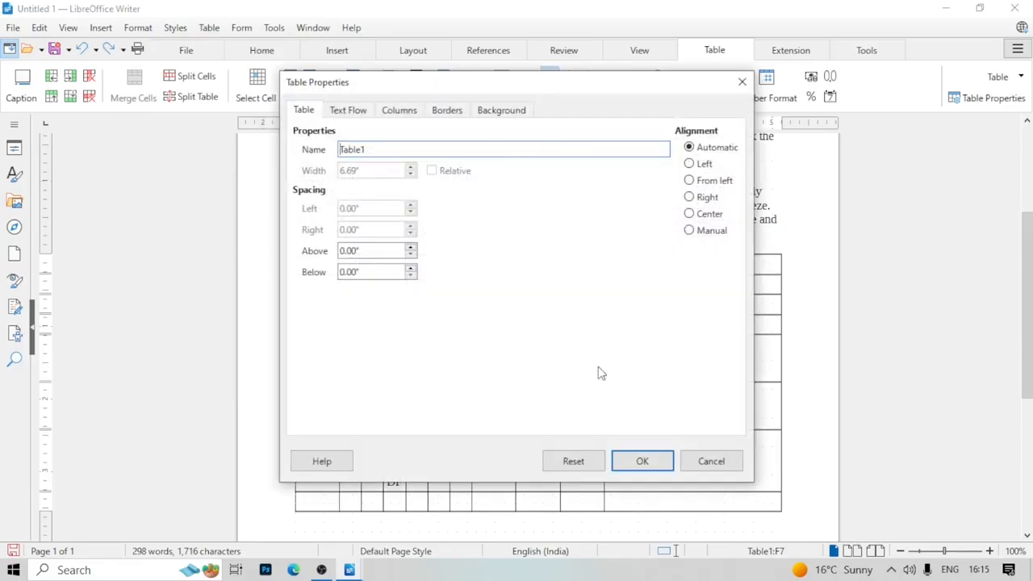
click(642, 462)
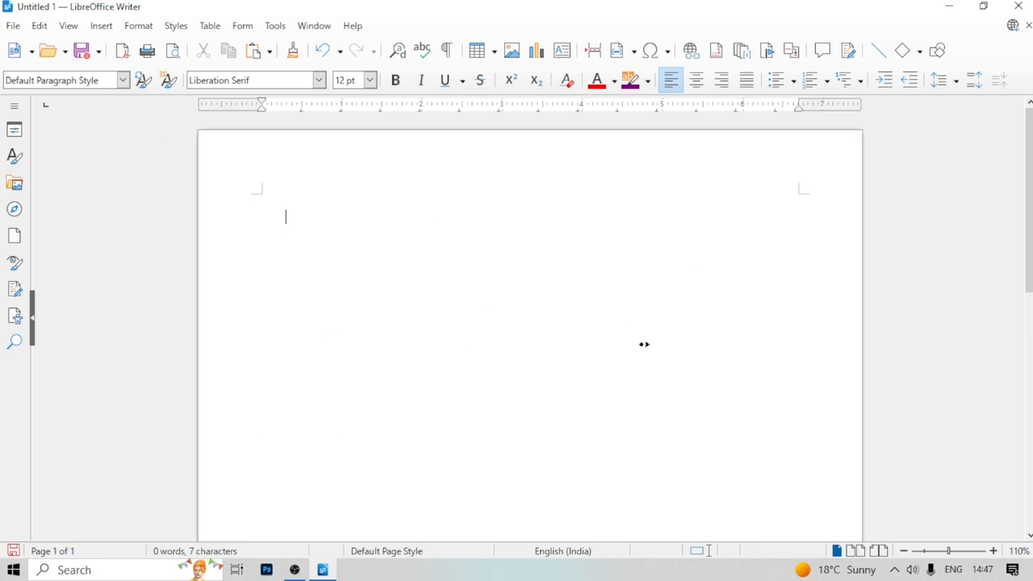
Insert the dummy-text paragraph by expanding the AutoText shortcut dt at the start of the empty document
click(339, 246)
click(270, 234)
drag(314, 239, 241, 237)
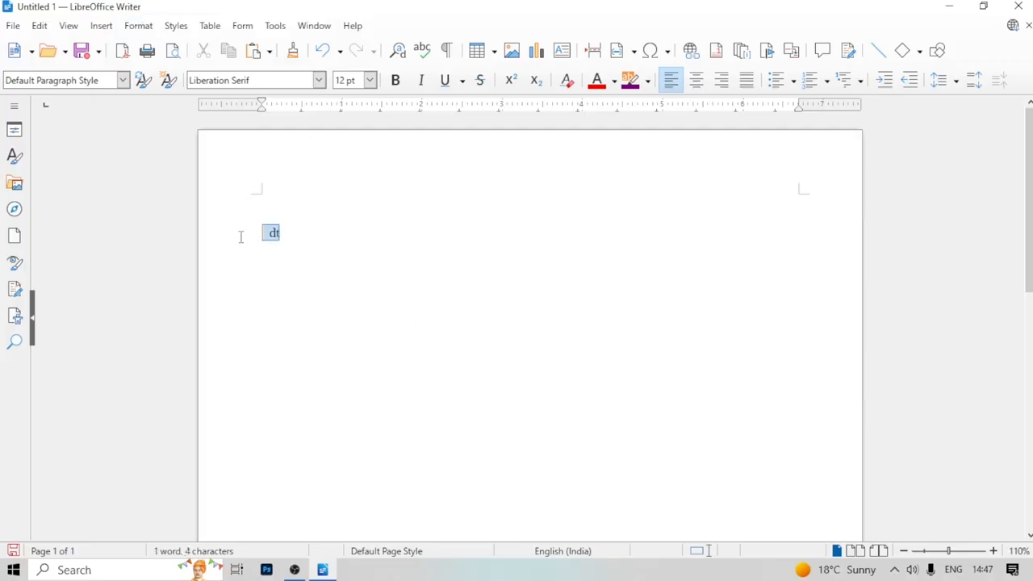
key(F3)
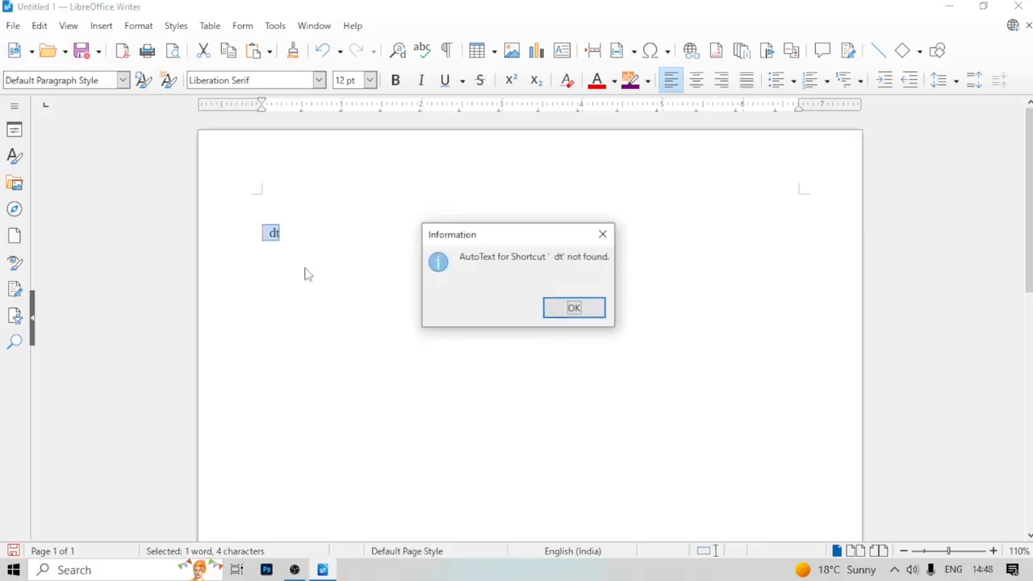
click(574, 307)
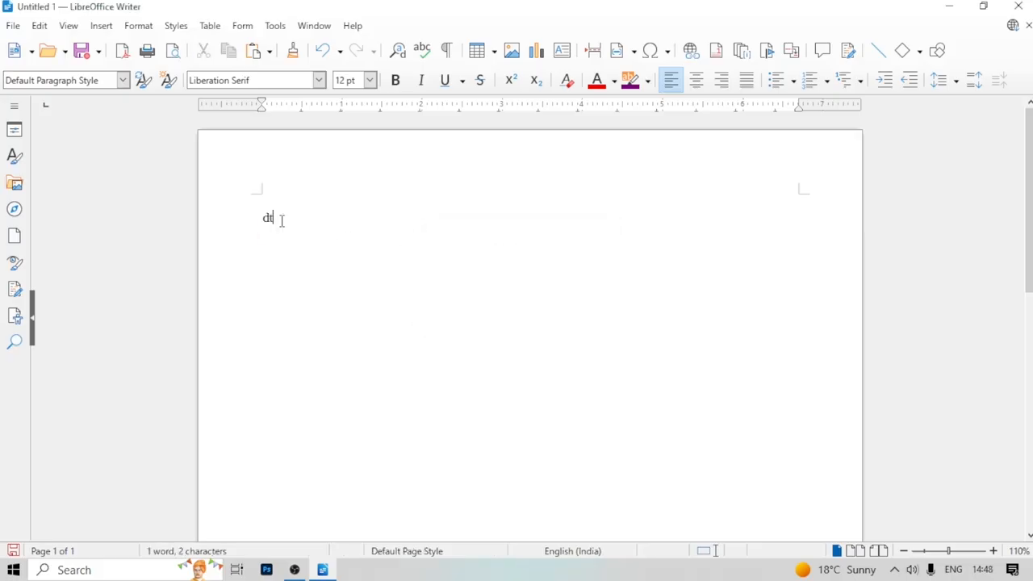
drag(280, 221, 258, 217)
key(F3)
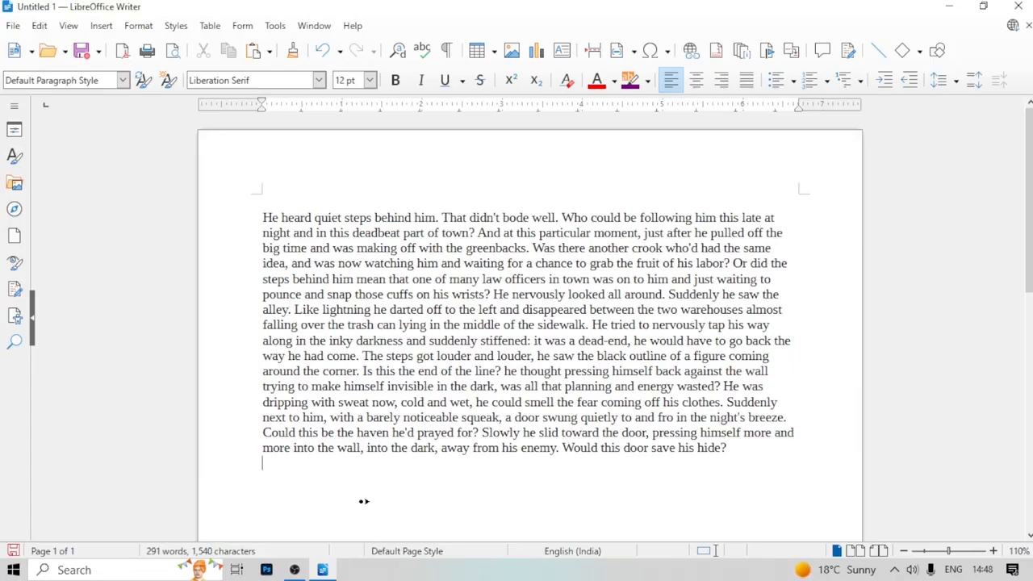
Copy the whole dummy-text paragraph and paste a duplicate below it
key(ctrl+a)
key(ctrl+c)
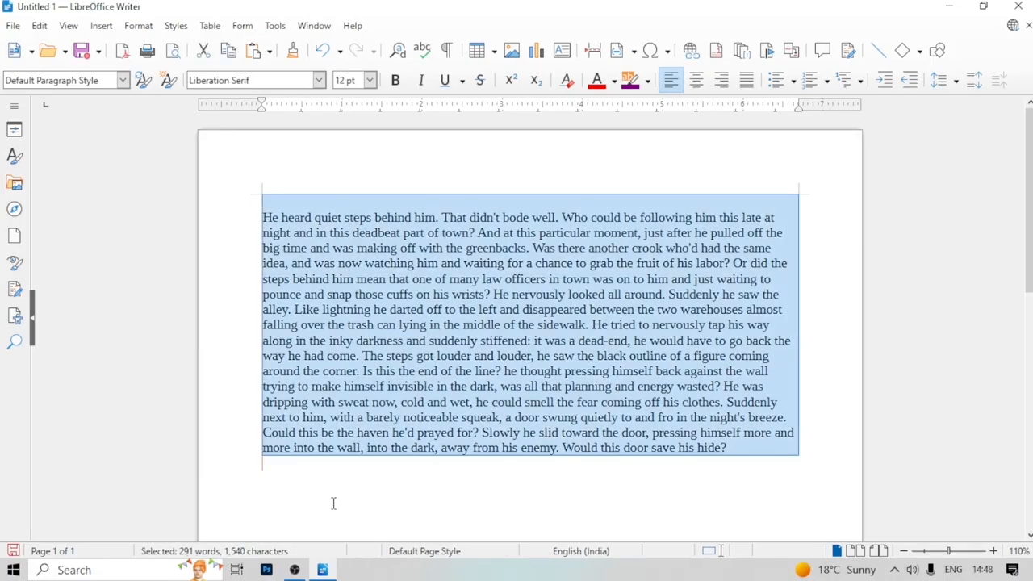
click(338, 505)
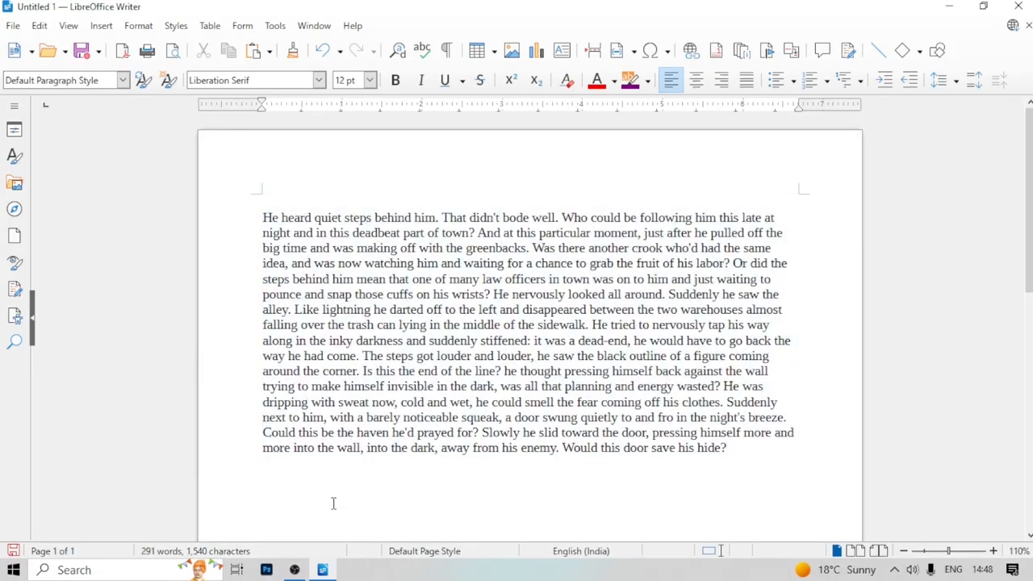
key(ctrl+v)
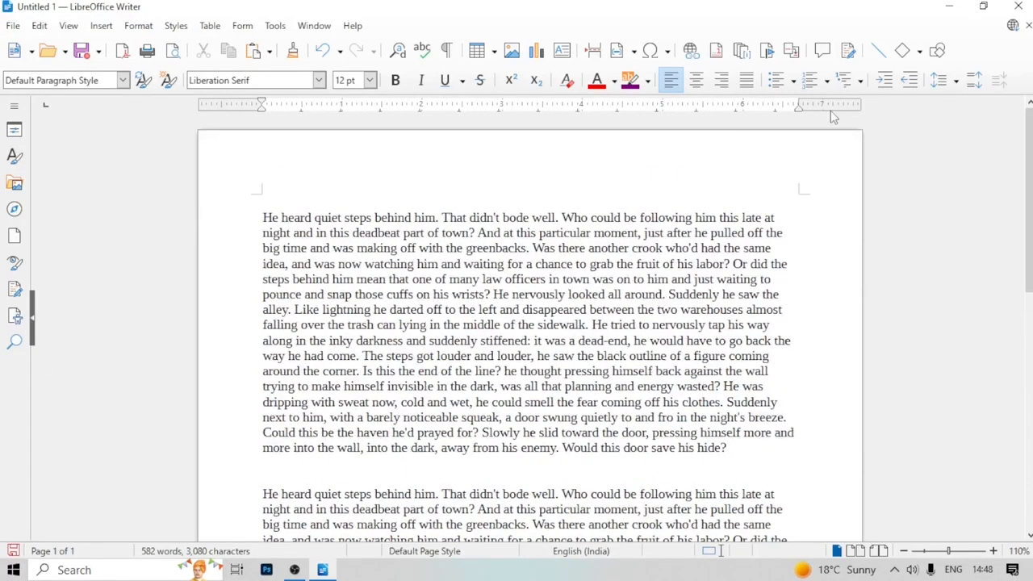
click(139, 26)
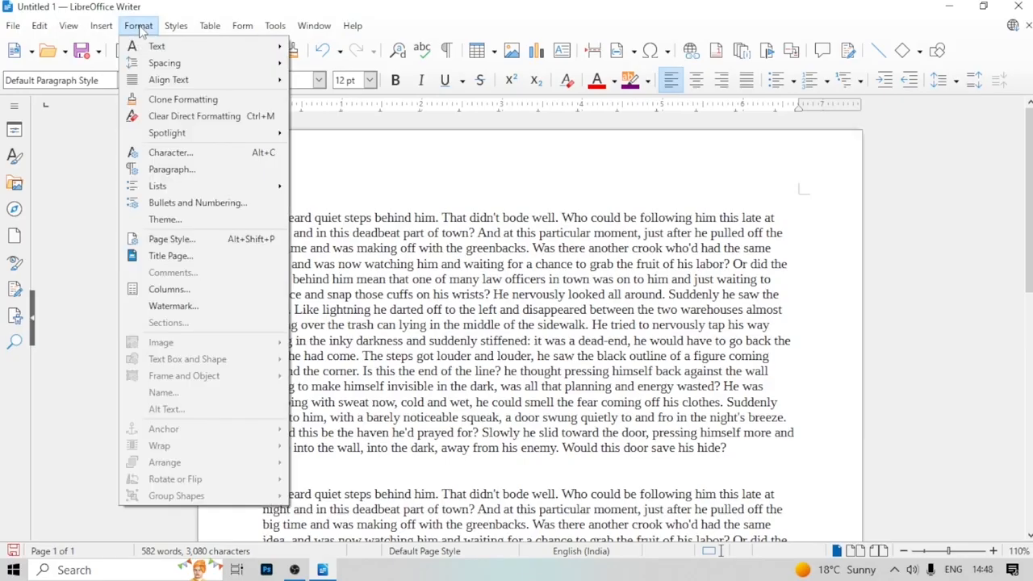
mouse_move(146, 45)
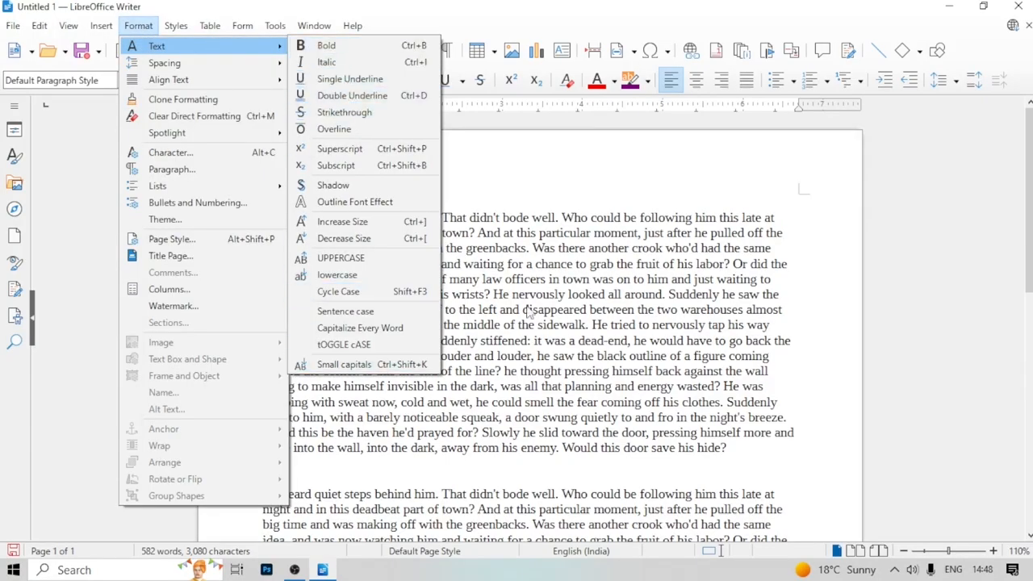
mouse_move(312, 32)
click(388, 316)
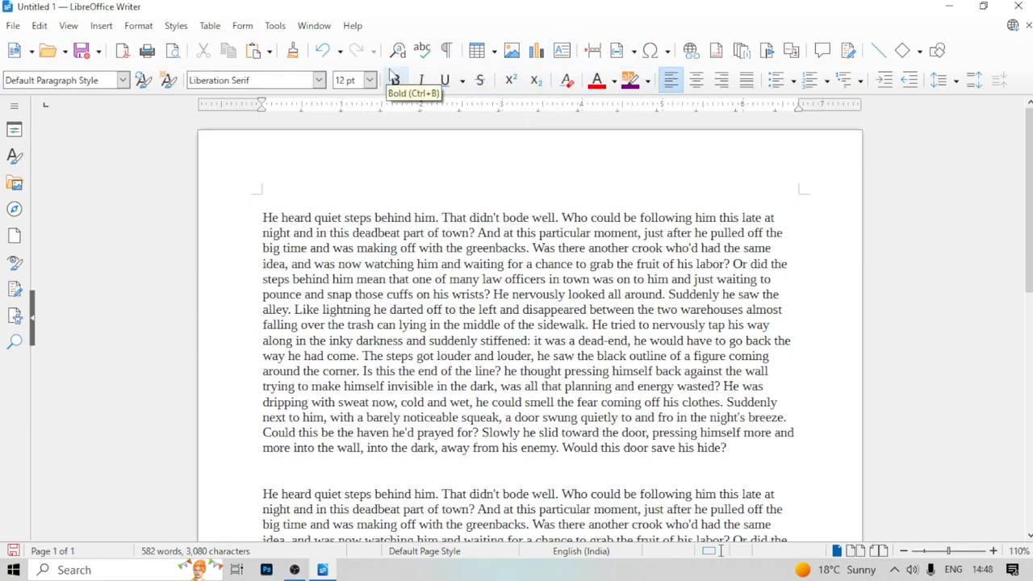
Make the first line of the first paragraph bold, from "He heard quiet steps" to "this late at"
click(351, 236)
drag(261, 216, 796, 214)
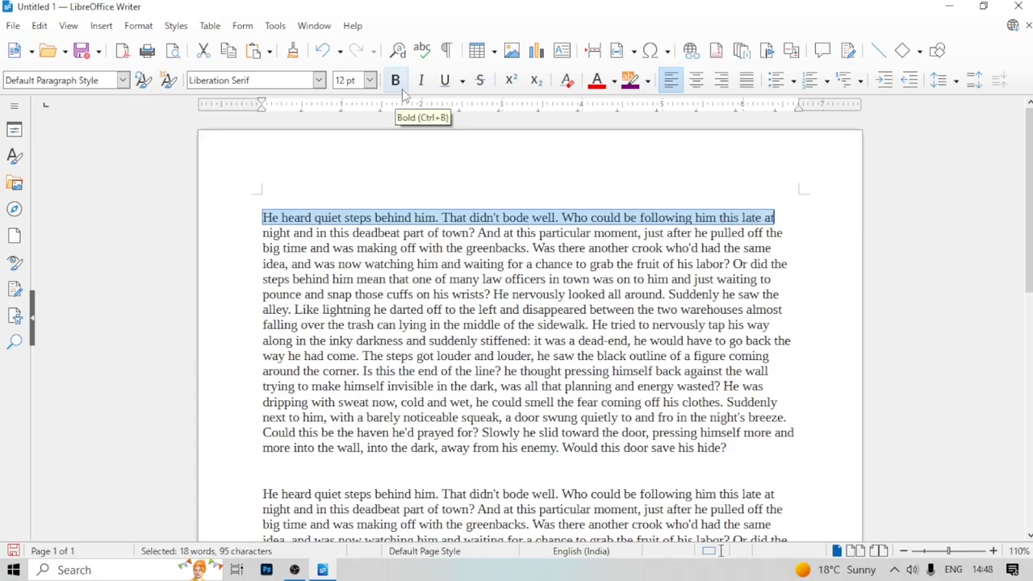
click(139, 27)
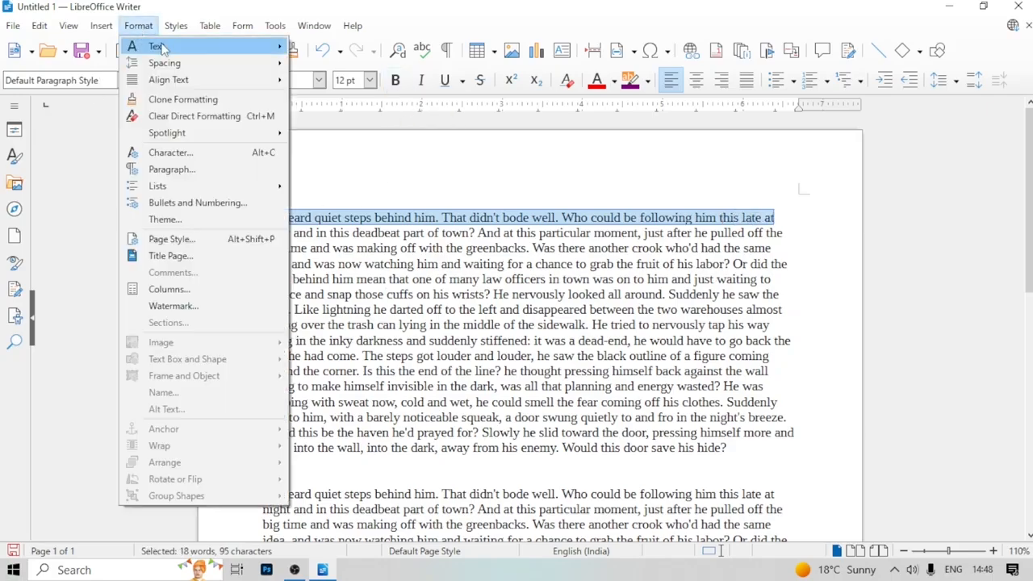
mouse_move(224, 46)
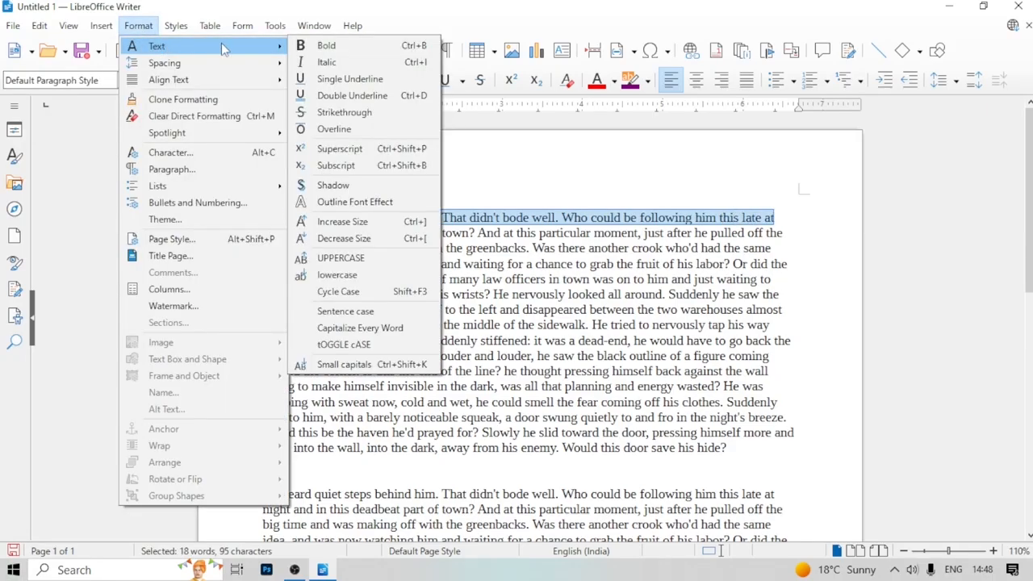
click(326, 46)
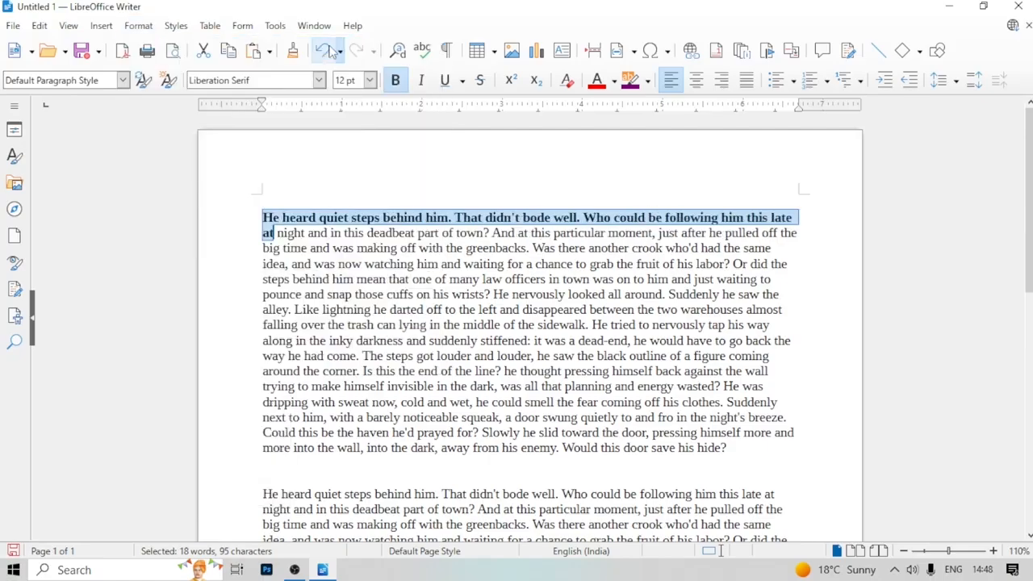
click(272, 264)
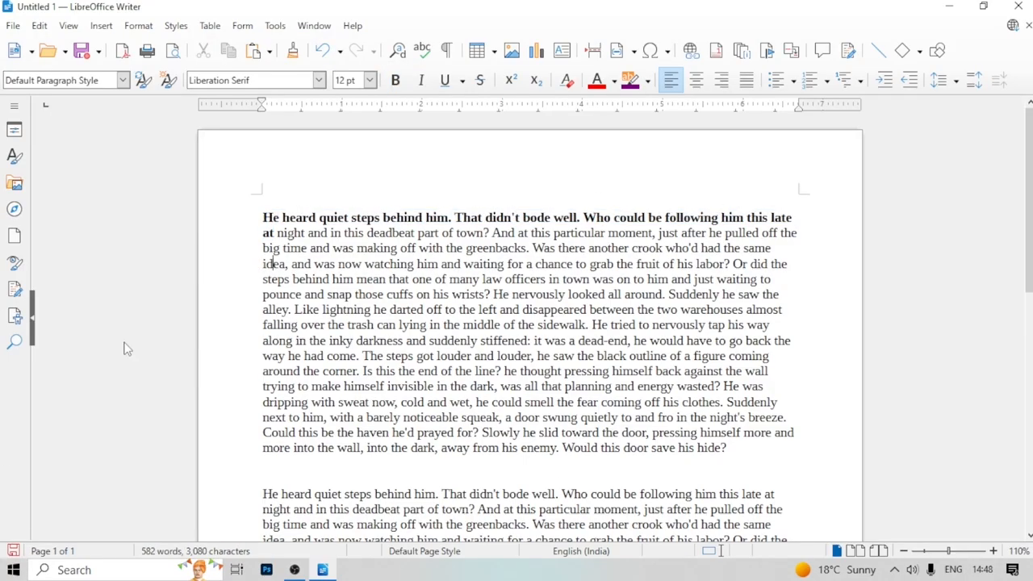
Italicize the fourth line of the first paragraph, from "idea, and was now watching" to "Or did the"
drag(246, 264, 788, 264)
click(139, 25)
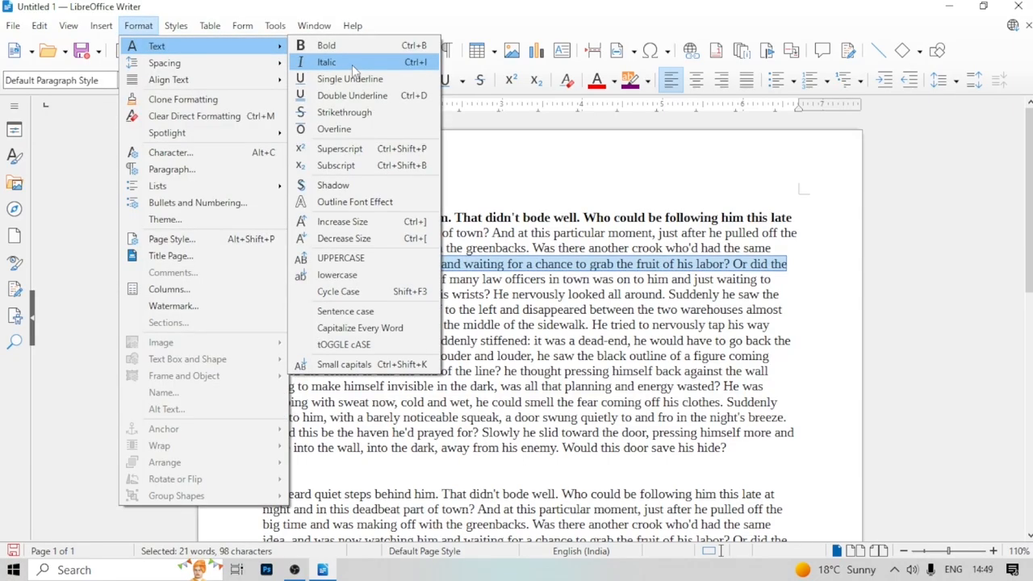
click(353, 65)
ctrl+scroll(397, 222, up, 5)
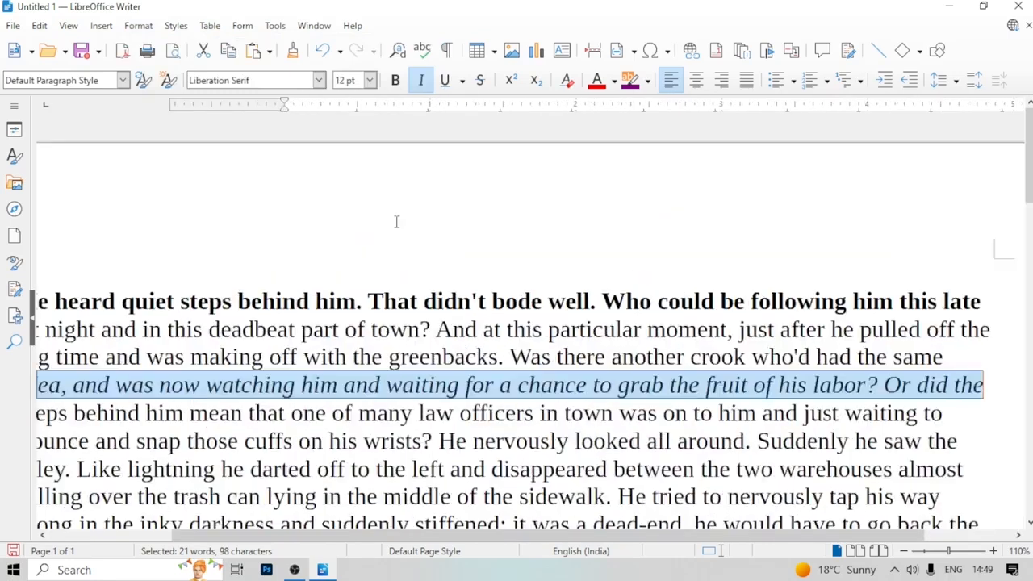
click(266, 396)
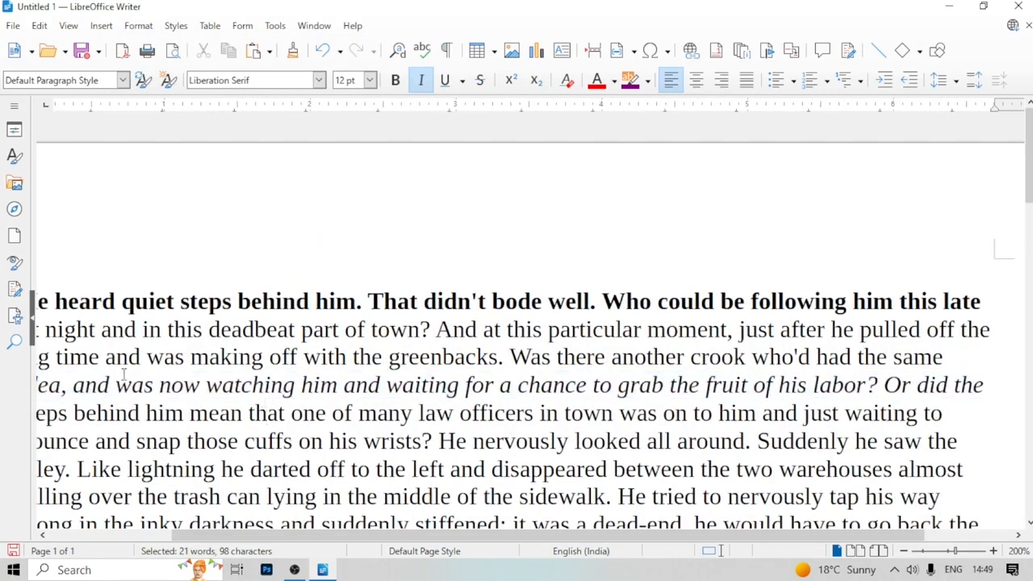
Remove the italics from "nd was now watching h" in the fourth line of the first paragraph
drag(84, 385, 315, 385)
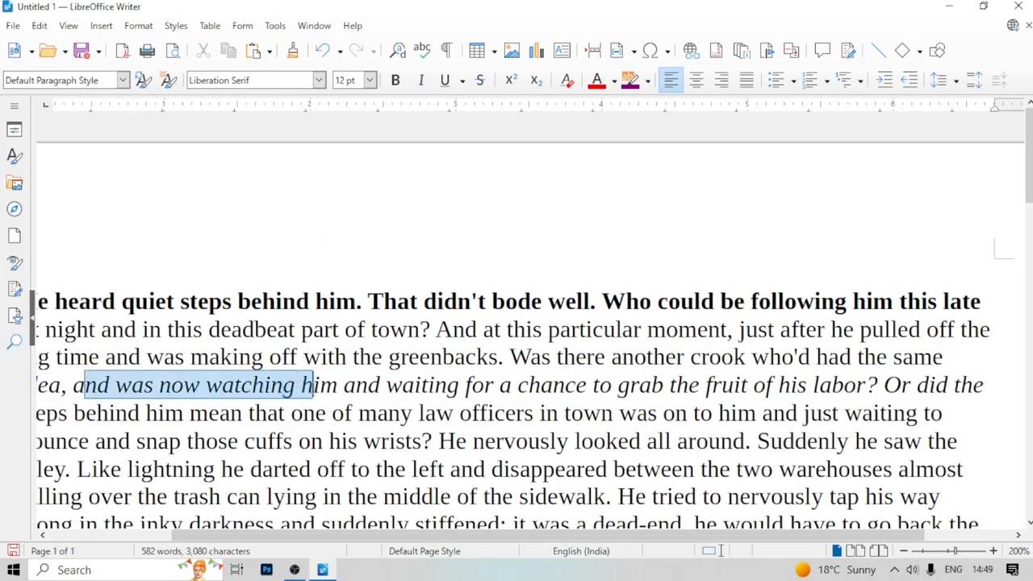
click(421, 81)
click(242, 413)
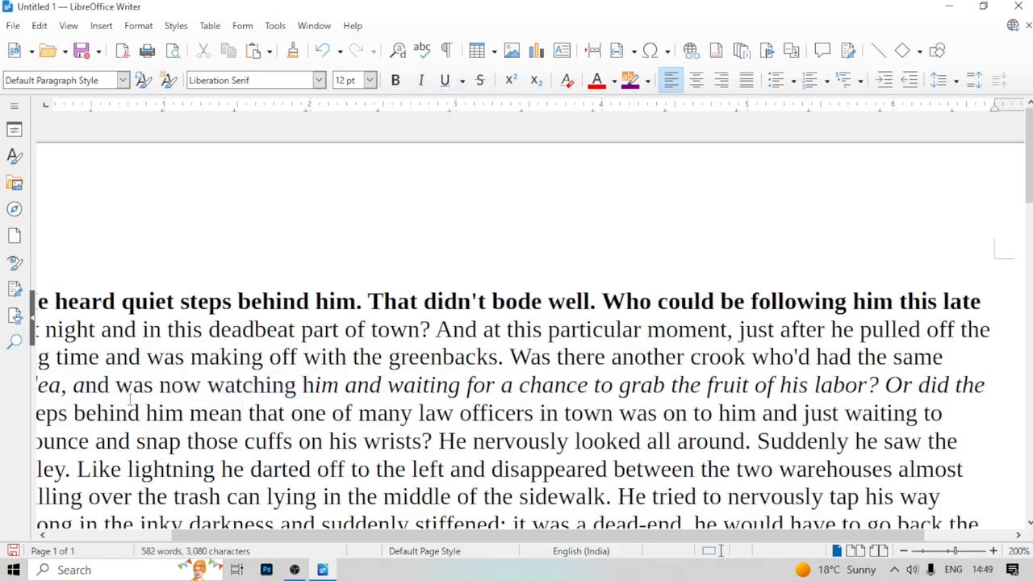
Apply a single underline to the first paragraph's line from "Like lightning he darted off" to "the two warehouses almost"
drag(302, 386, 175, 357)
click(187, 385)
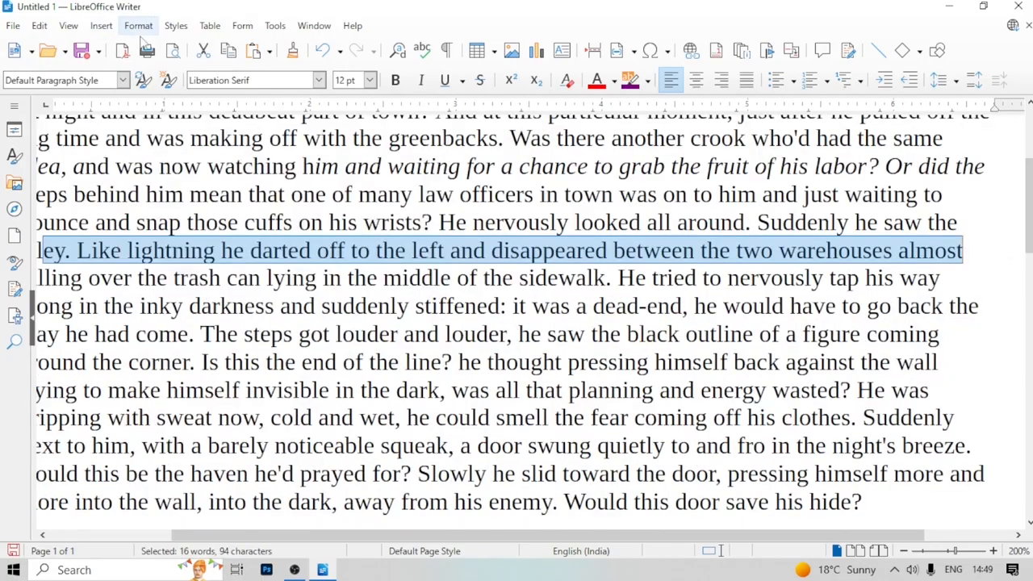
click(140, 30)
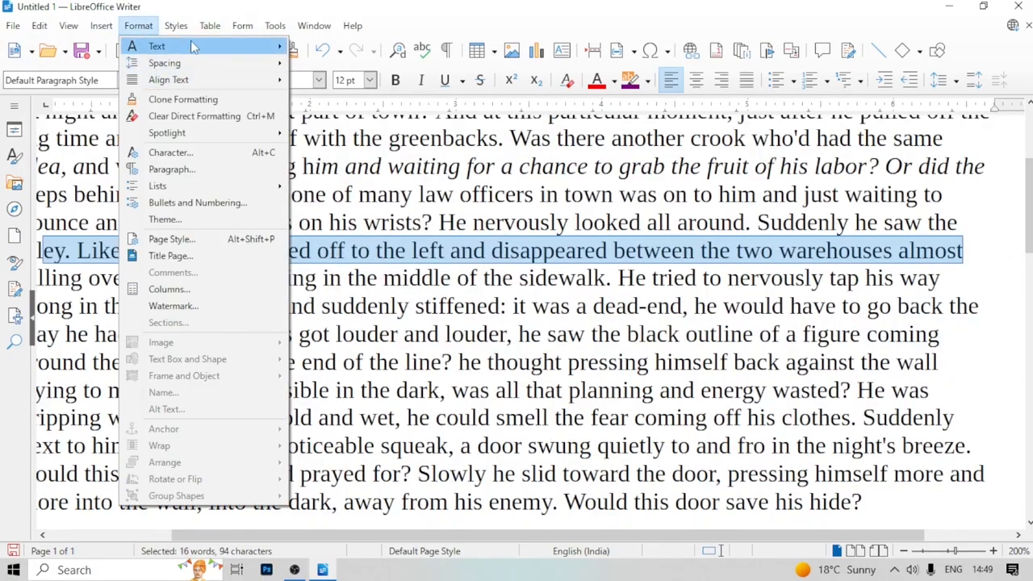
mouse_move(193, 47)
click(328, 79)
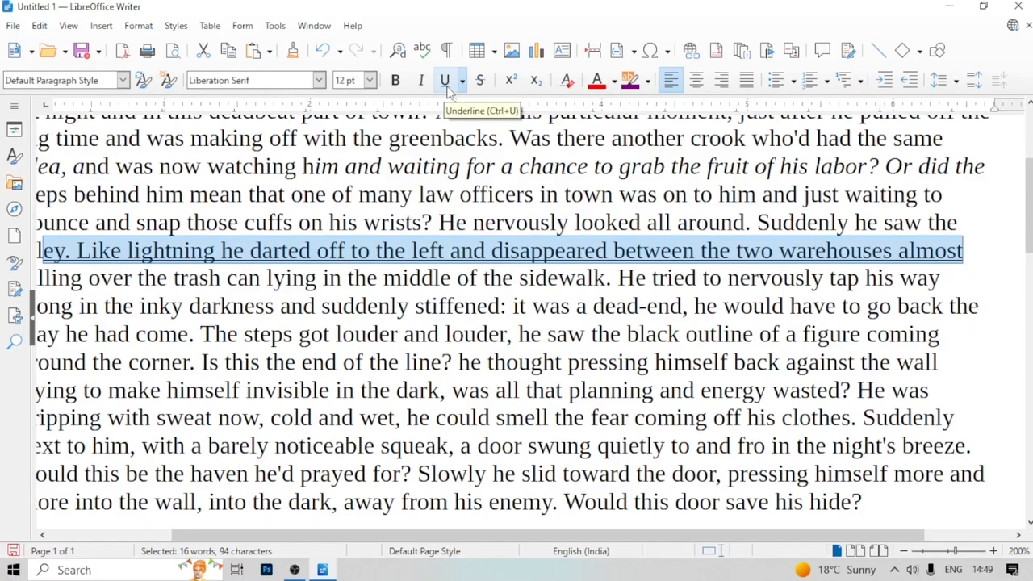
click(305, 325)
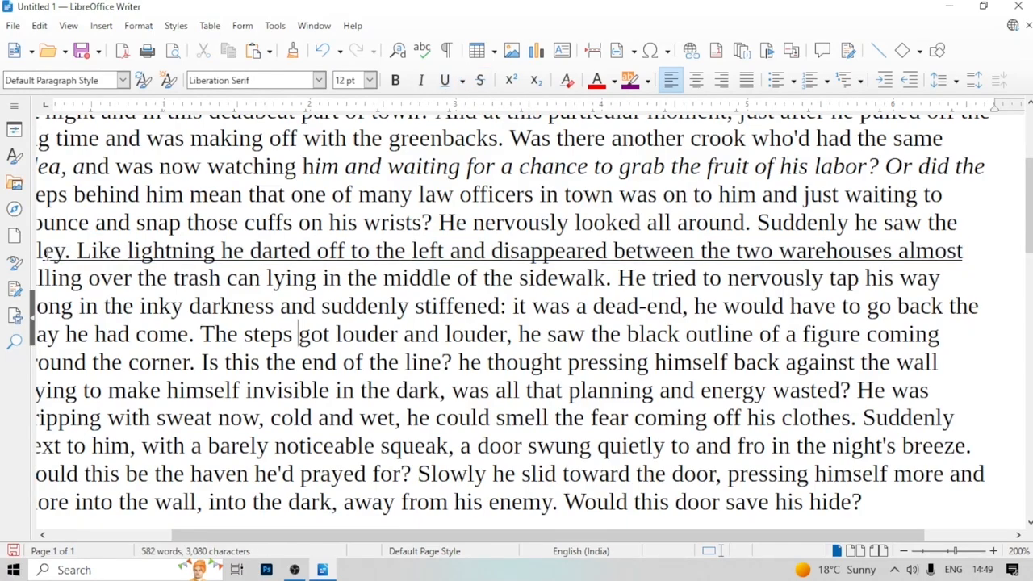
drag(40, 278, 212, 307)
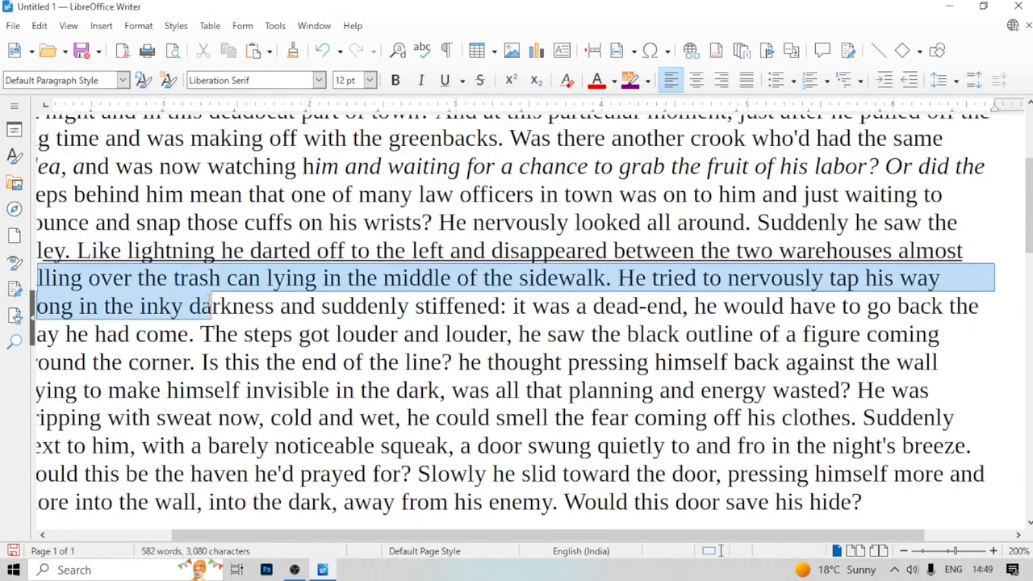
key(ctrl+u)
key(ctrl+z)
click(203, 335)
Apply the bold dotted underline to the text from "over the trash can" to "Is this the" in the first paragraph
drag(50, 279, 301, 363)
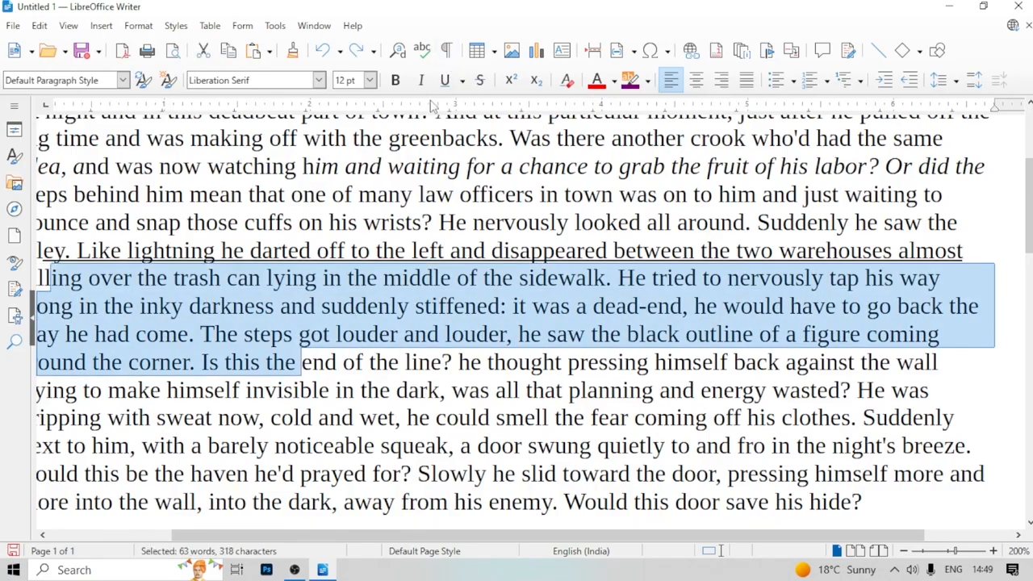
click(462, 80)
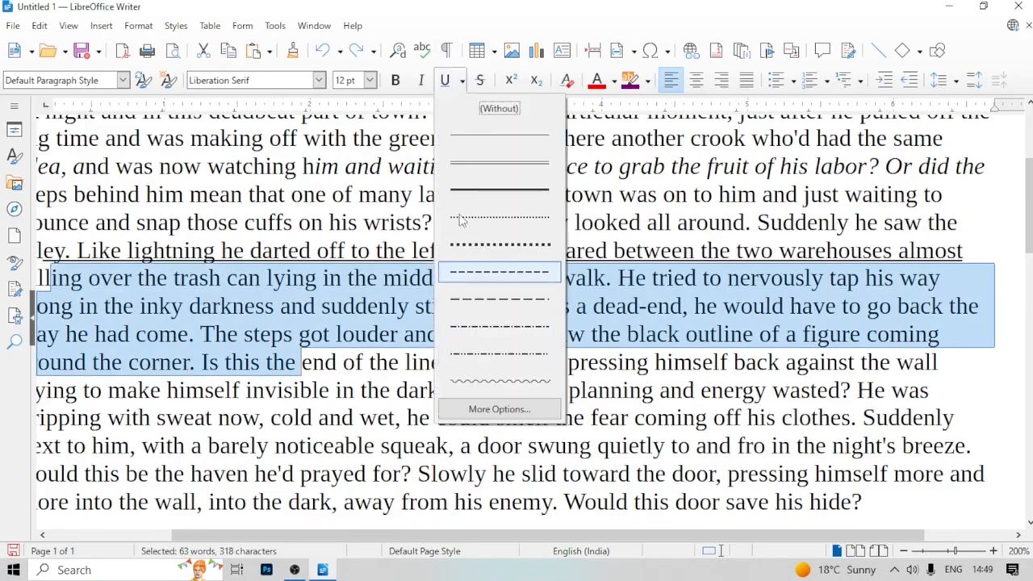
click(463, 81)
click(463, 82)
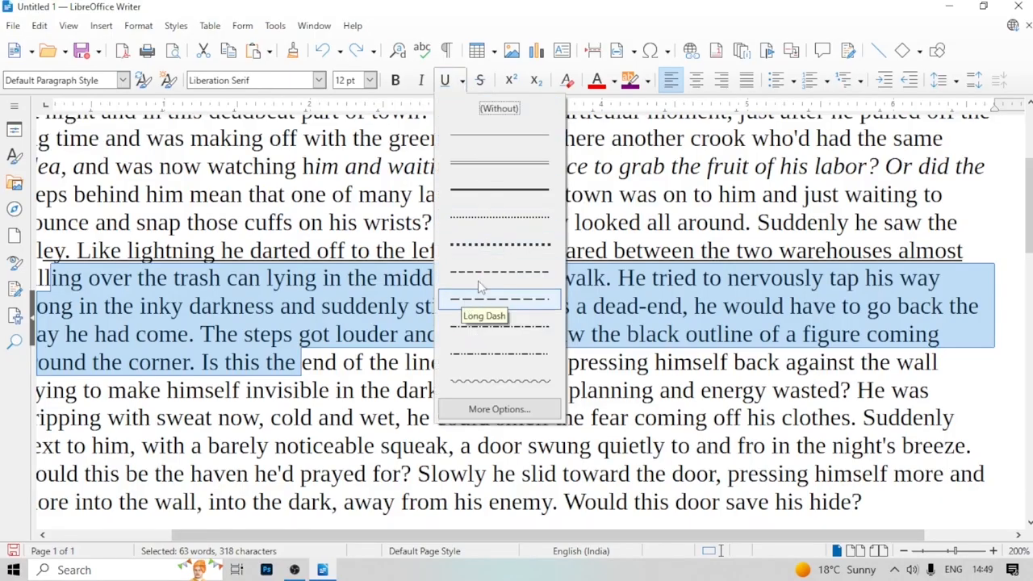
click(521, 245)
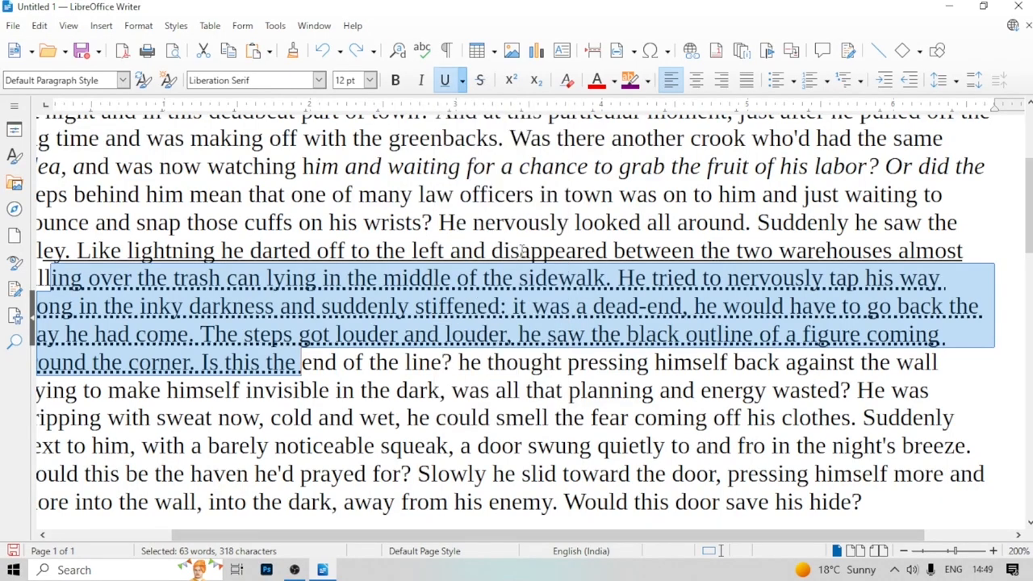
click(355, 448)
Double-underline the text from "to make himself invisible in the dark" to "he could smell" in the first paragraph
drag(37, 395, 607, 417)
click(138, 25)
mouse_move(156, 46)
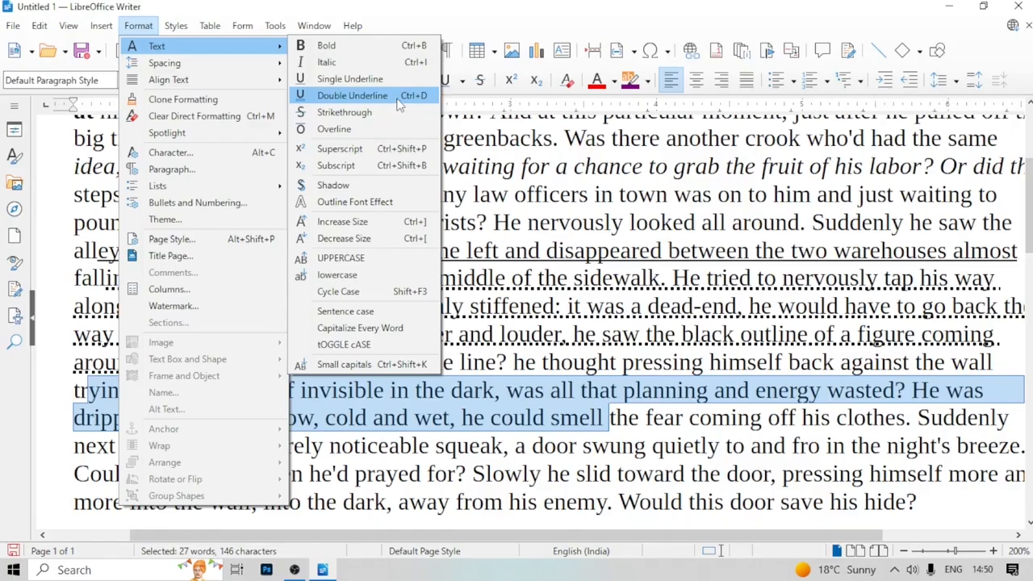
click(521, 146)
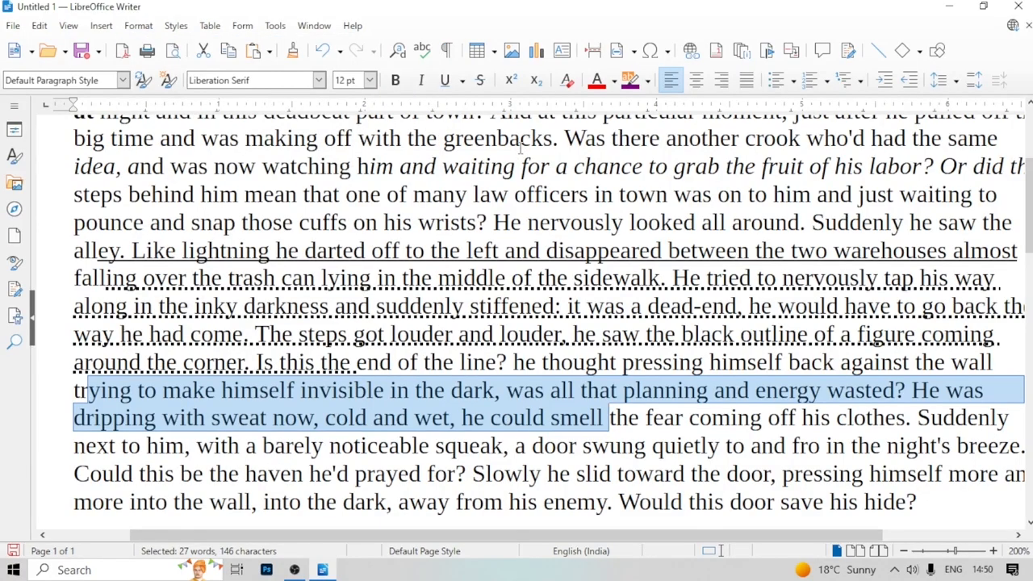
key(ctrl+u)
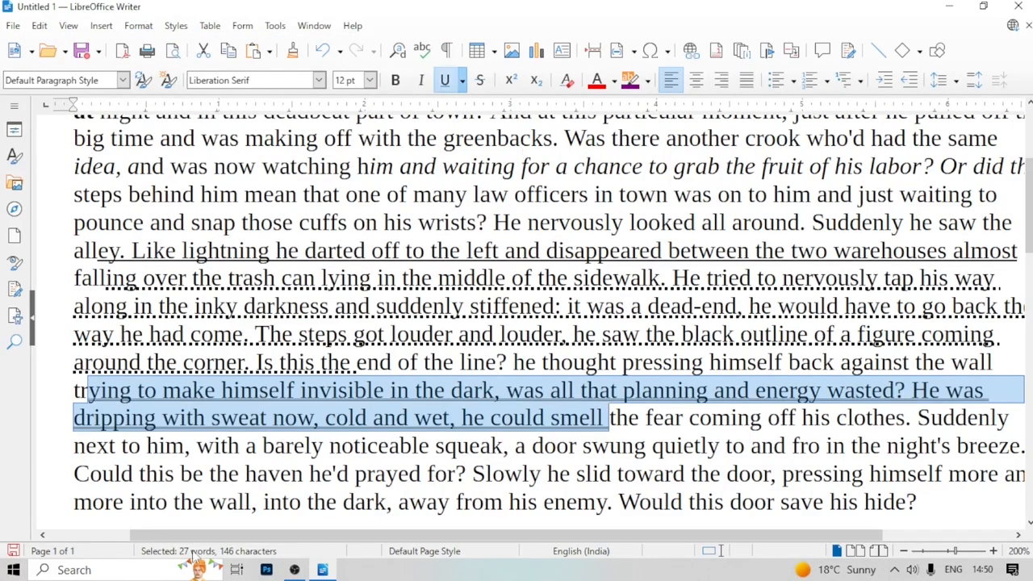
drag(74, 445, 229, 475)
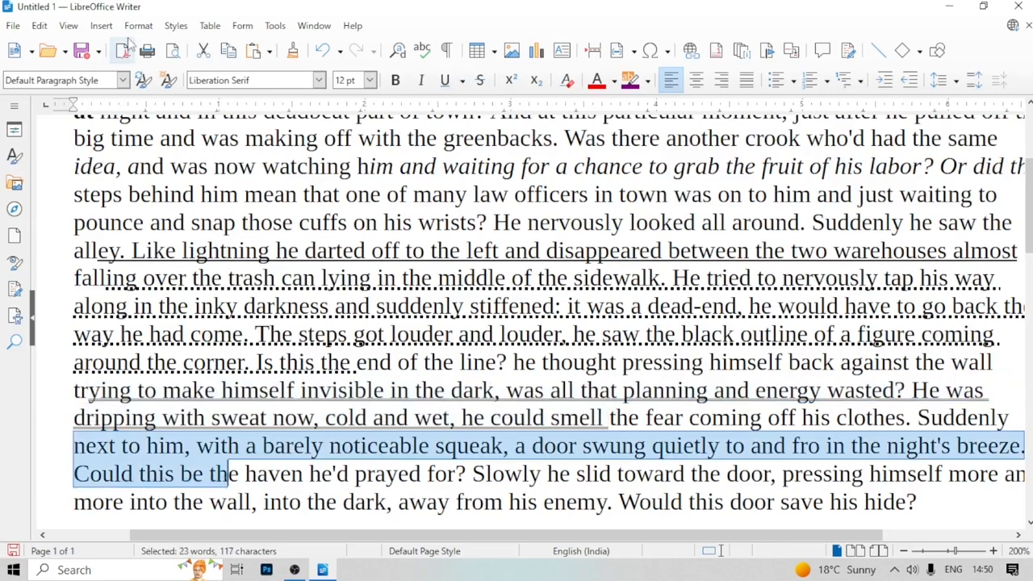
click(138, 25)
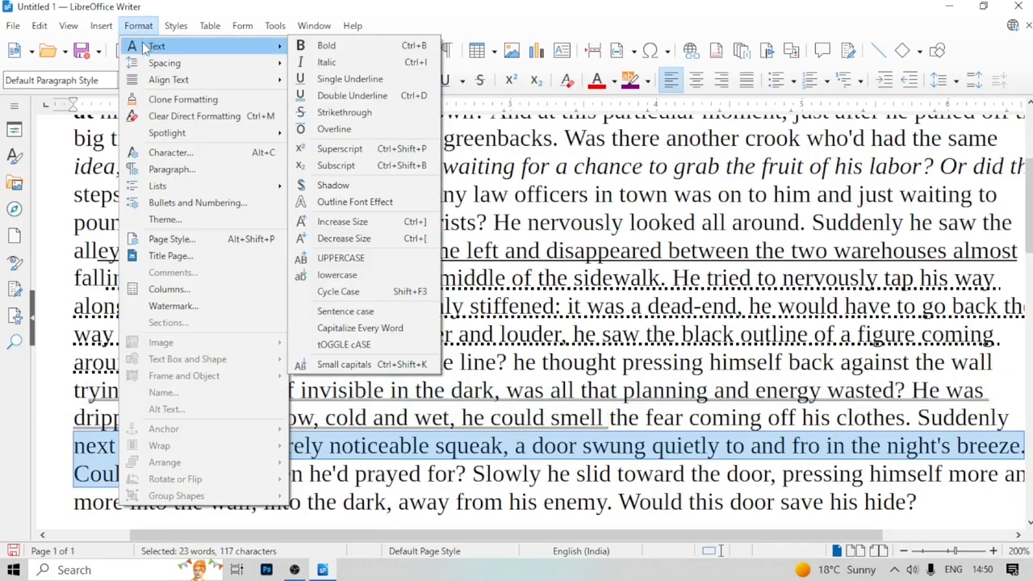
click(360, 127)
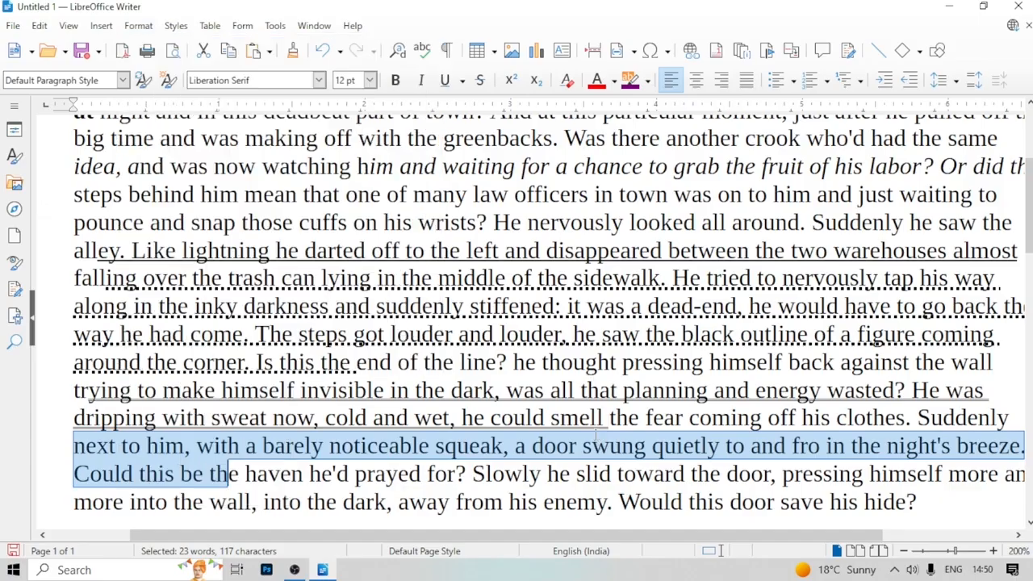
click(1009, 417)
text(11)
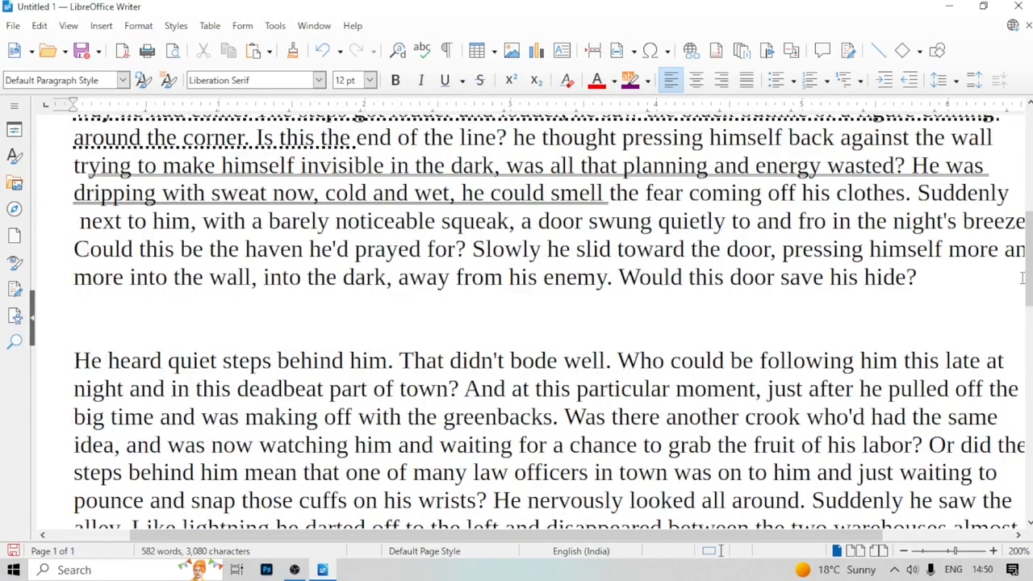
Add a new line reading "200 100" directly below the first paragraph
click(960, 276)
key(Return)
text(100)
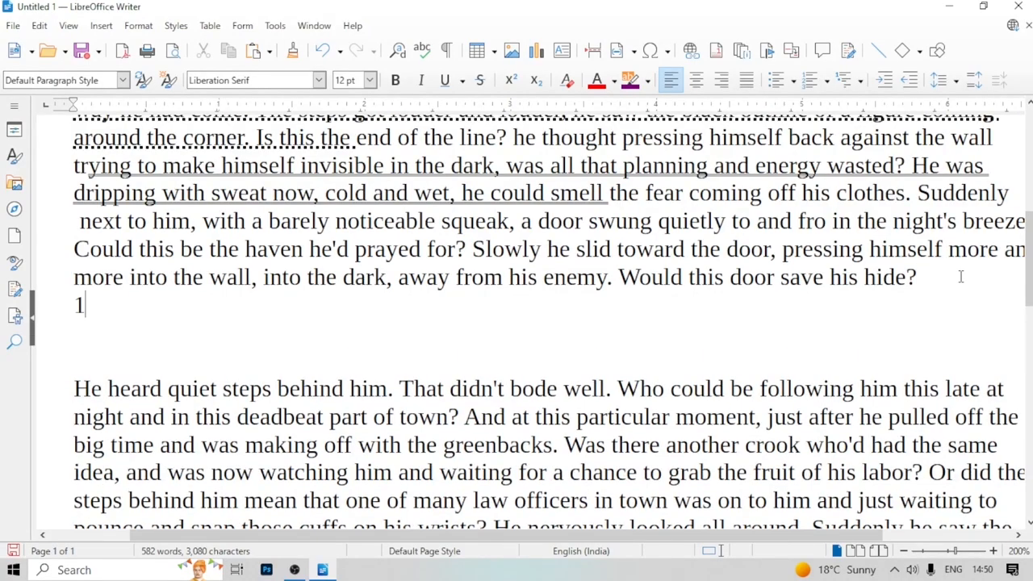
key(BackSpace)
key(BackSpace)
key(BackSpace)
text(200 100)
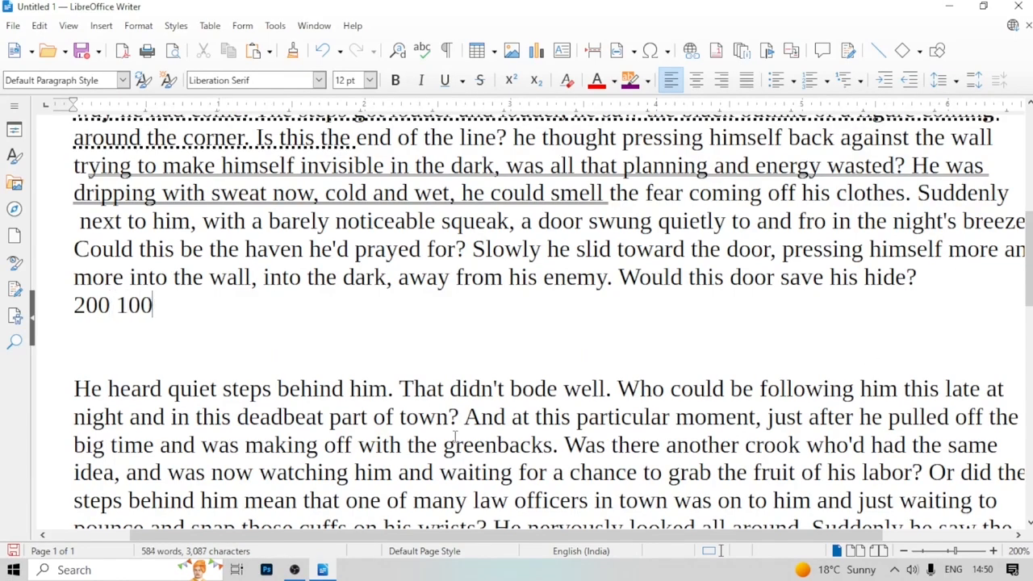
Apply strikethrough to the number 200 on the line below the first paragraph
drag(73, 306, 110, 305)
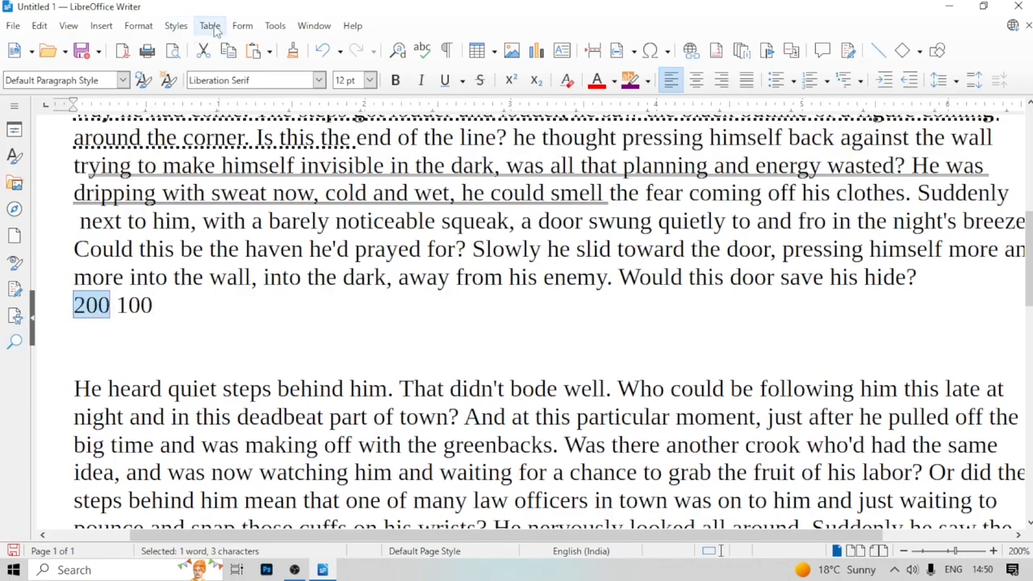
click(138, 25)
mouse_move(161, 48)
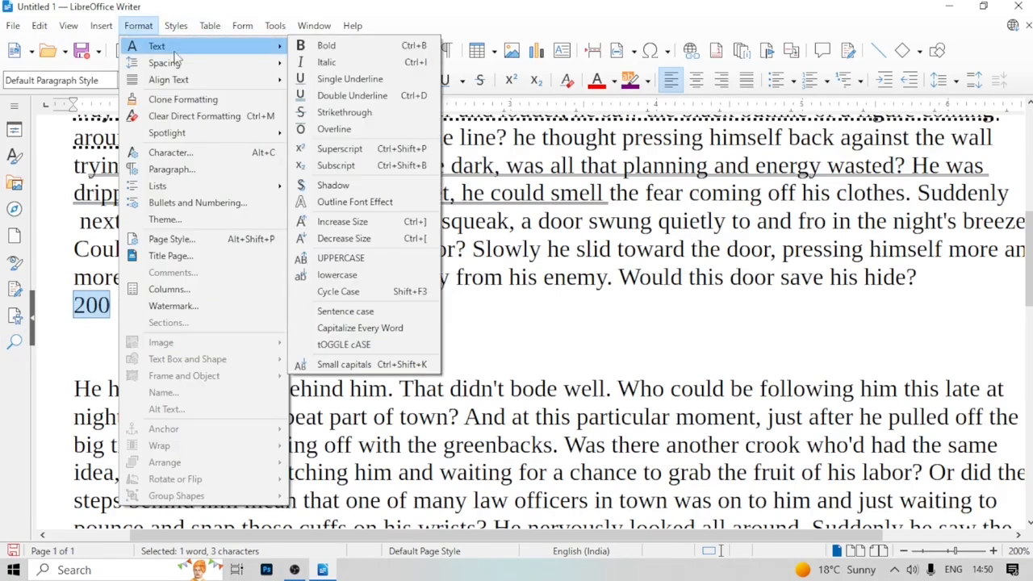
click(381, 117)
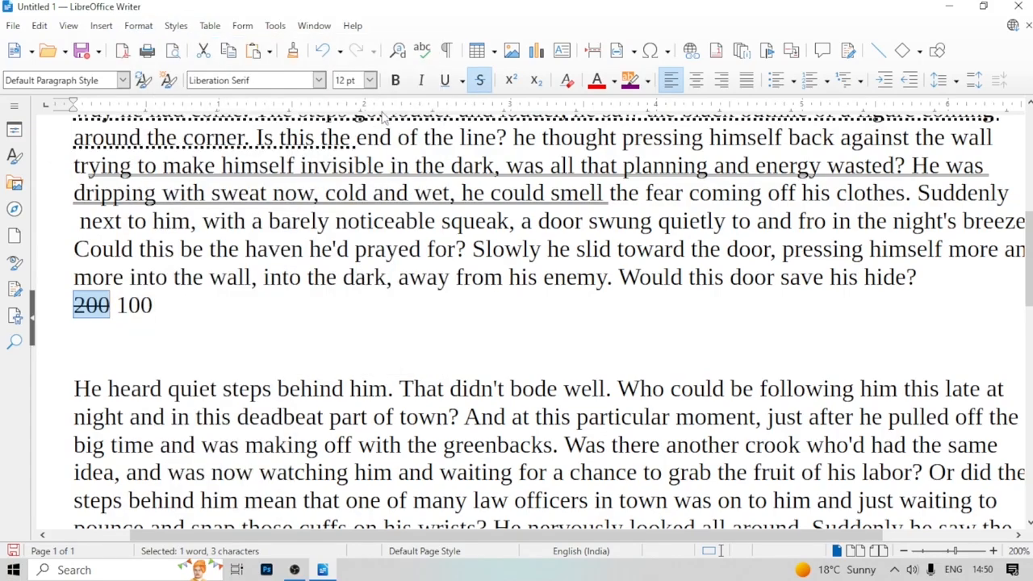
click(234, 367)
Overline the first three lines of the second paragraph, from "He heard quiet steps" to "who'd had the same"
drag(74, 389, 998, 448)
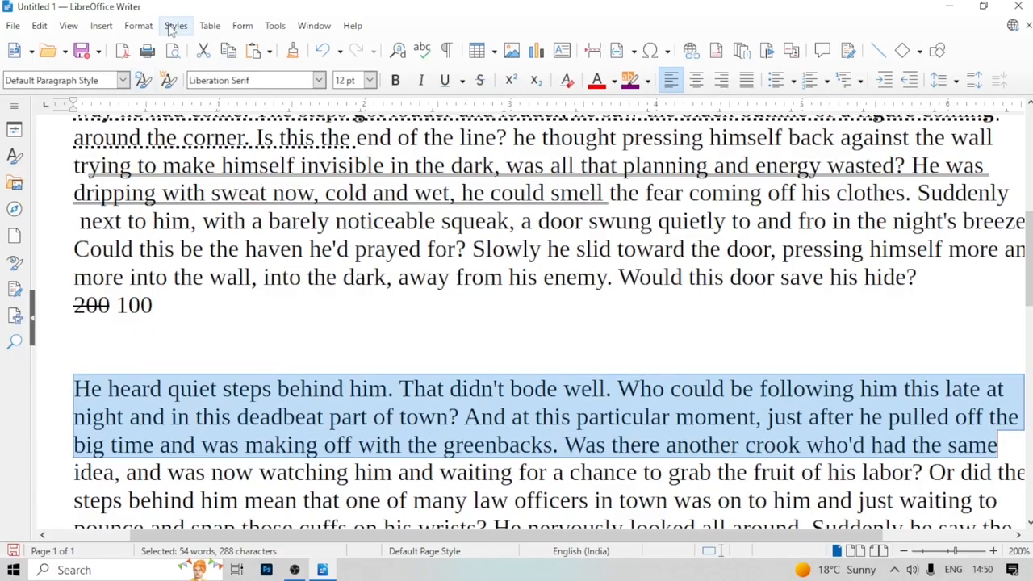
click(138, 25)
mouse_move(154, 50)
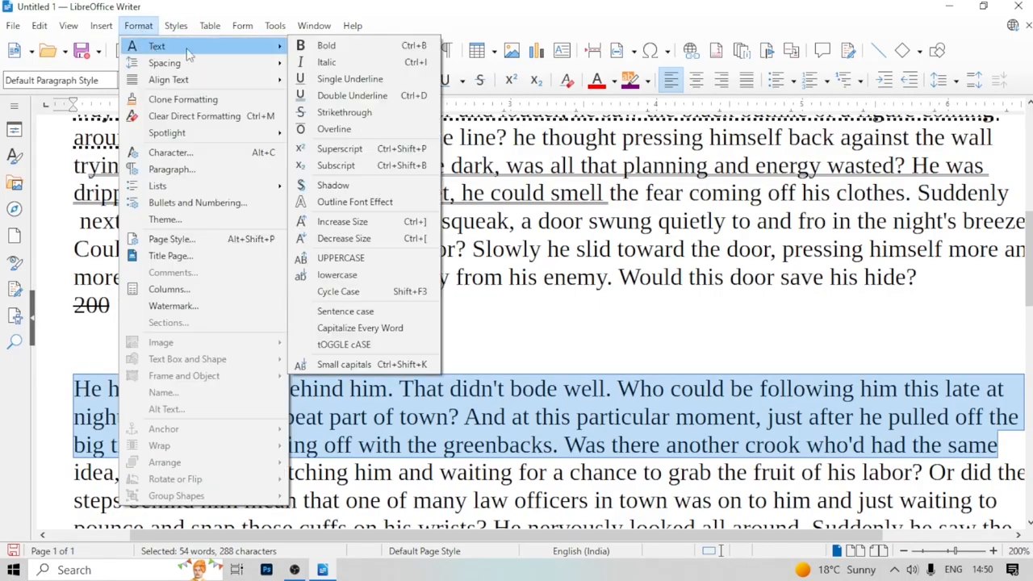
click(351, 130)
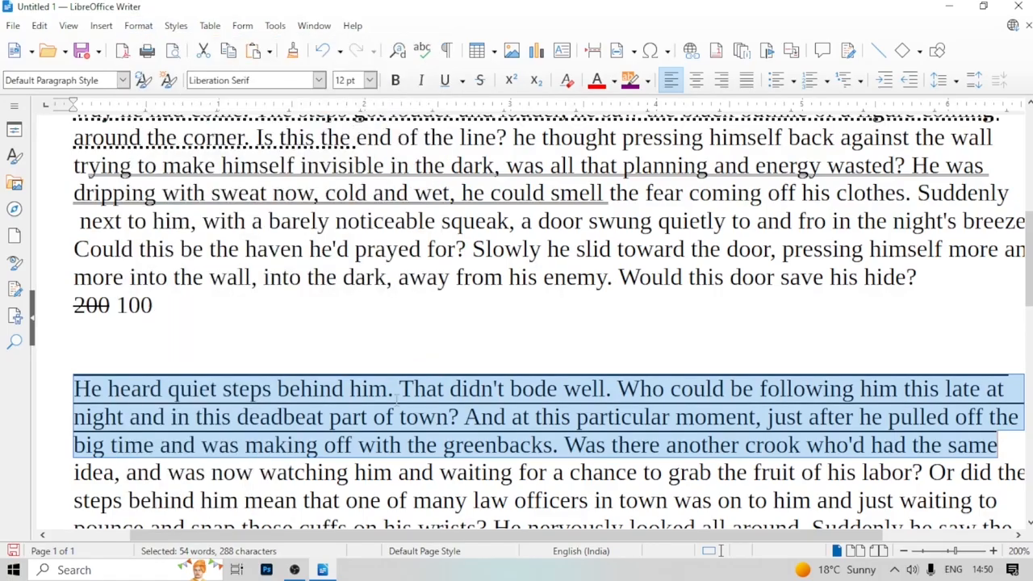
click(295, 472)
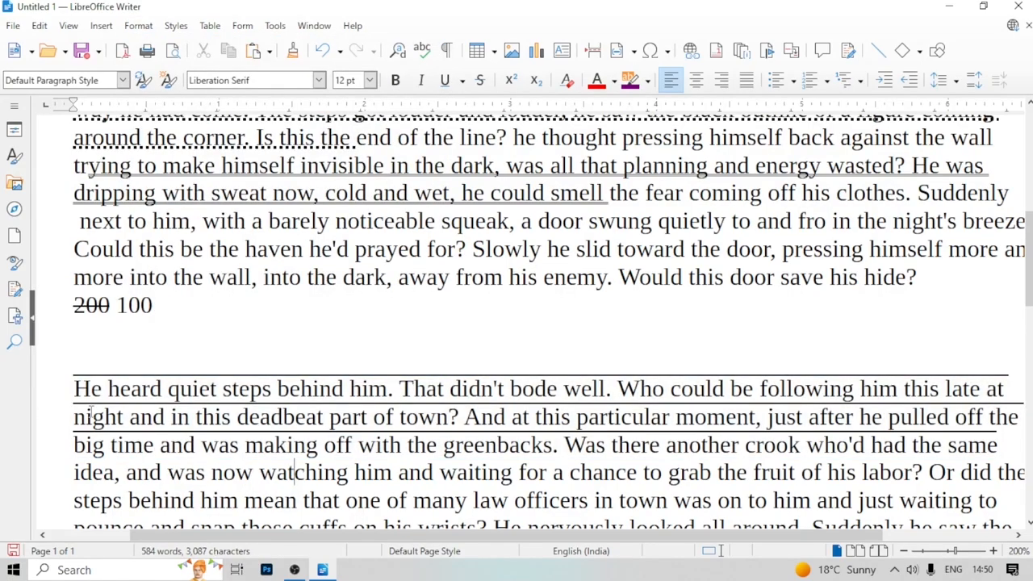
drag(71, 376, 181, 370)
click(143, 390)
drag(70, 372, 150, 379)
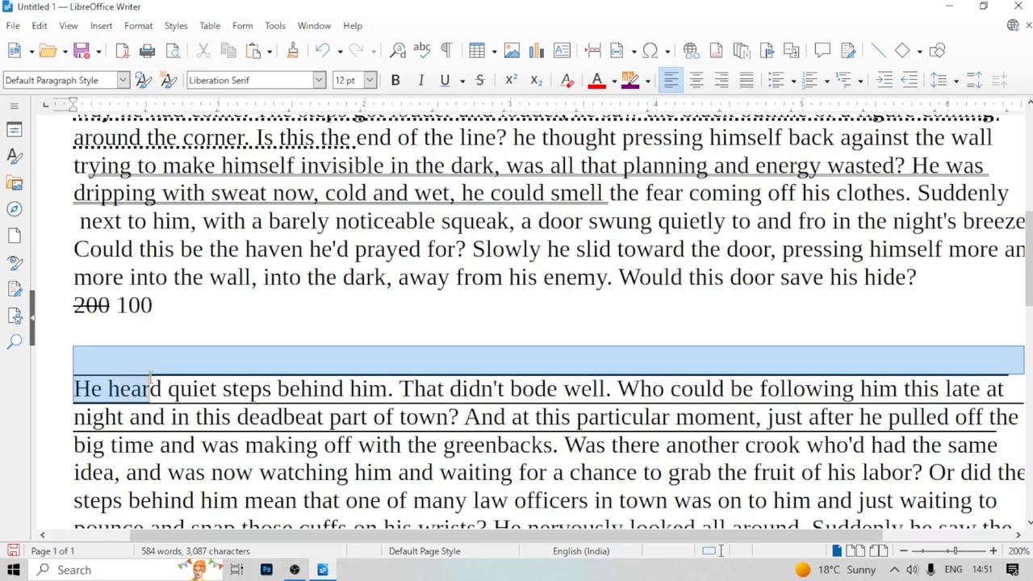
drag(73, 417, 118, 444)
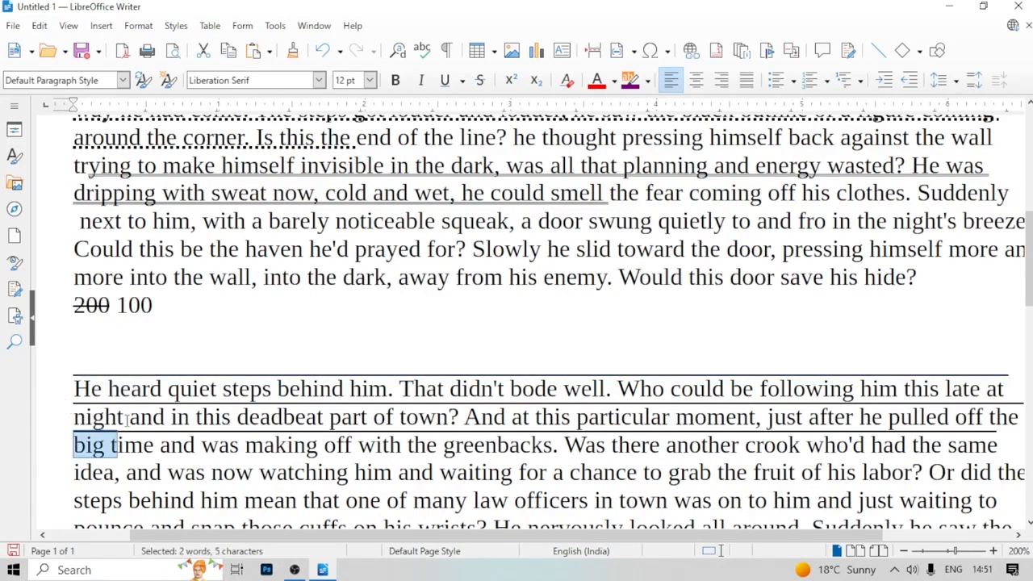
Underline "Could this be the haven h" near the end of the first paragraph
drag(72, 249, 323, 252)
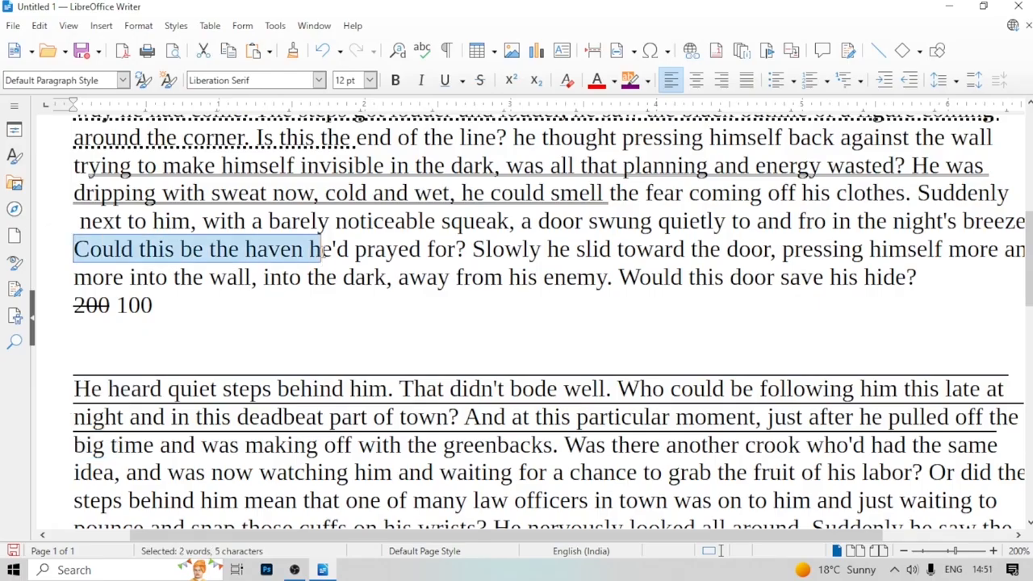
click(446, 82)
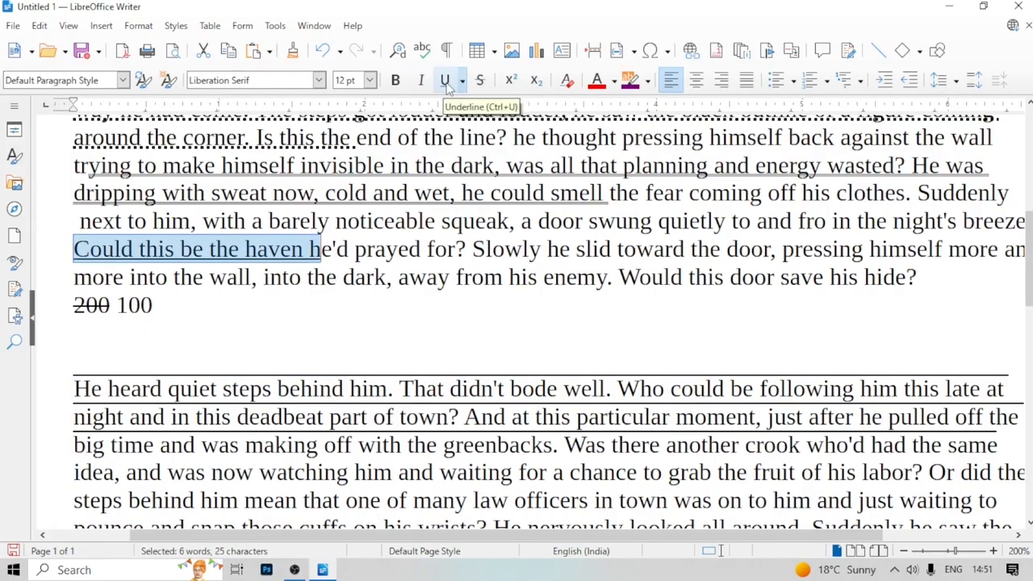
click(291, 343)
Overline "more into the wall, into" in the last line of the first paragraph
drag(73, 276, 307, 276)
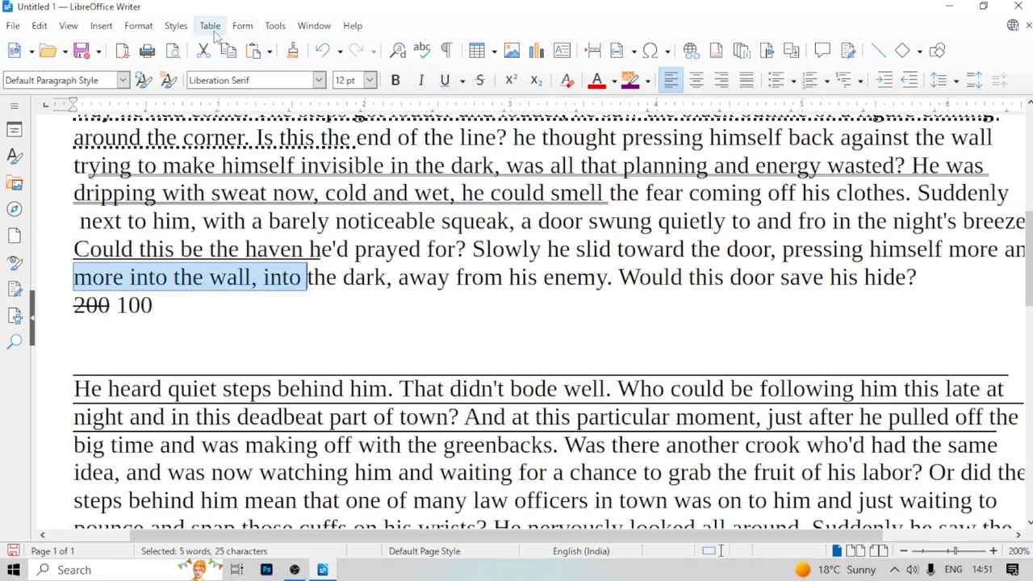
click(138, 25)
mouse_move(155, 47)
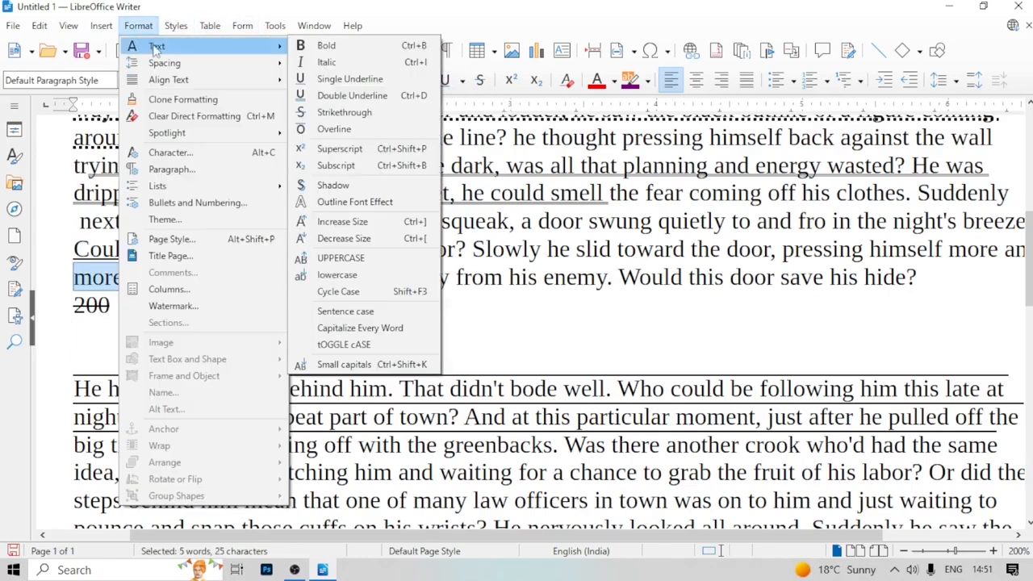
click(325, 127)
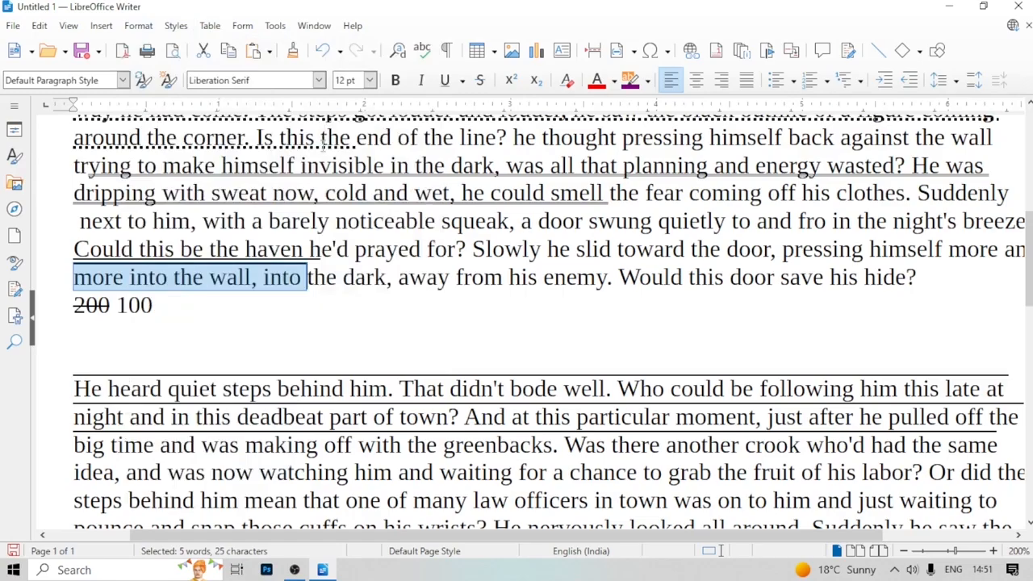
click(193, 303)
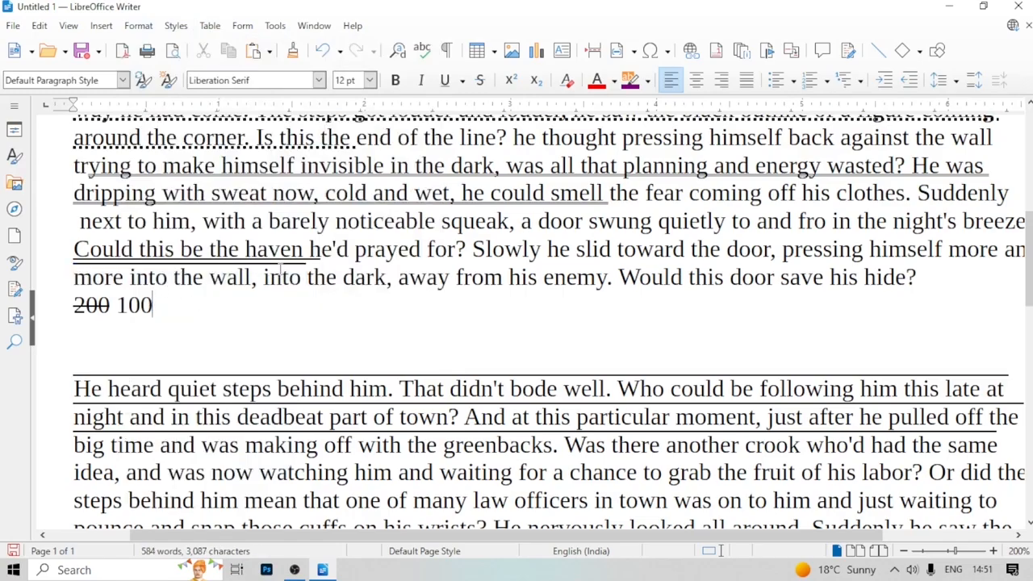
Add a new line reading H2O directly below the line with the numbers 200 and 100
click(138, 25)
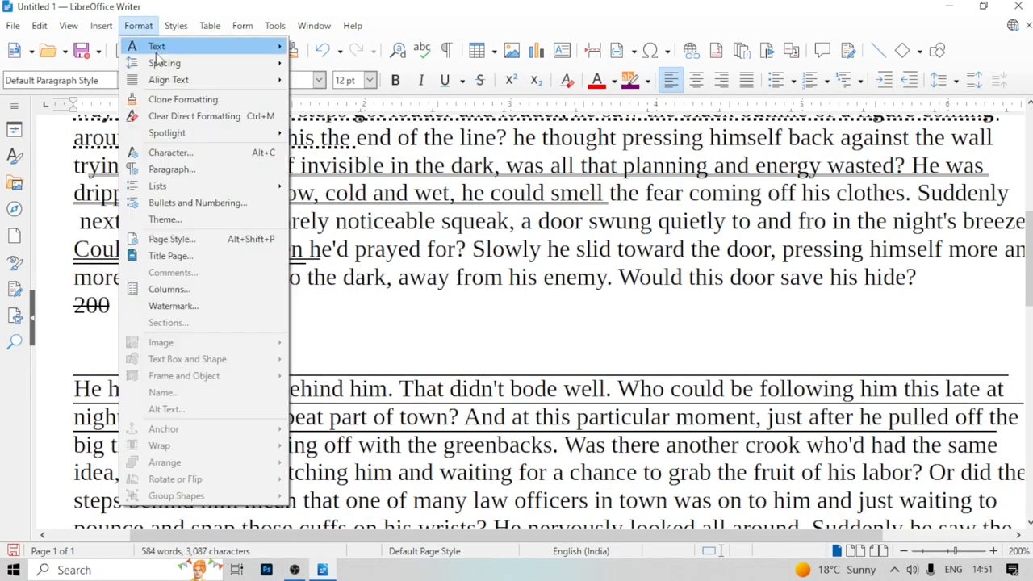
mouse_move(157, 49)
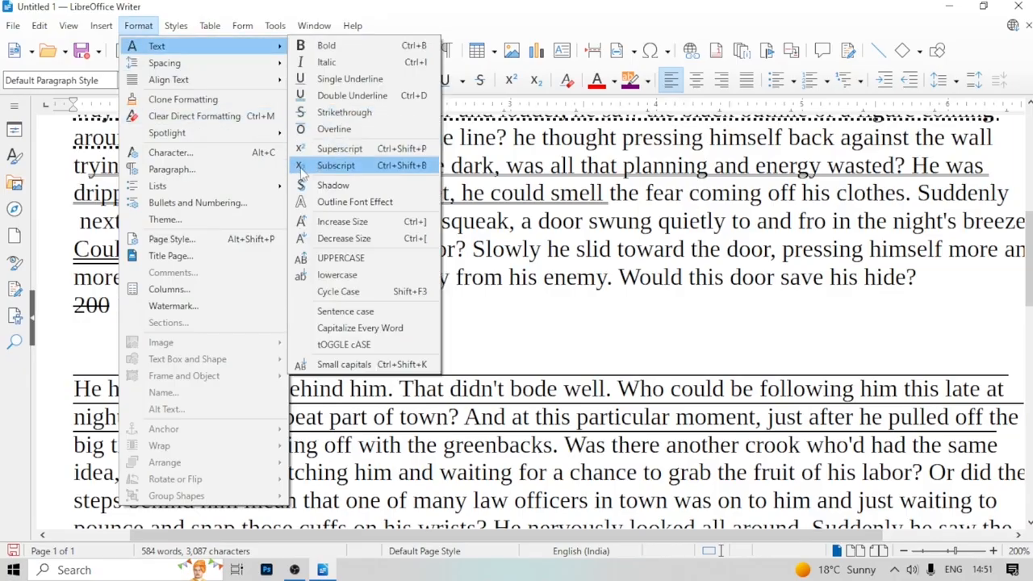
click(468, 313)
key(Return)
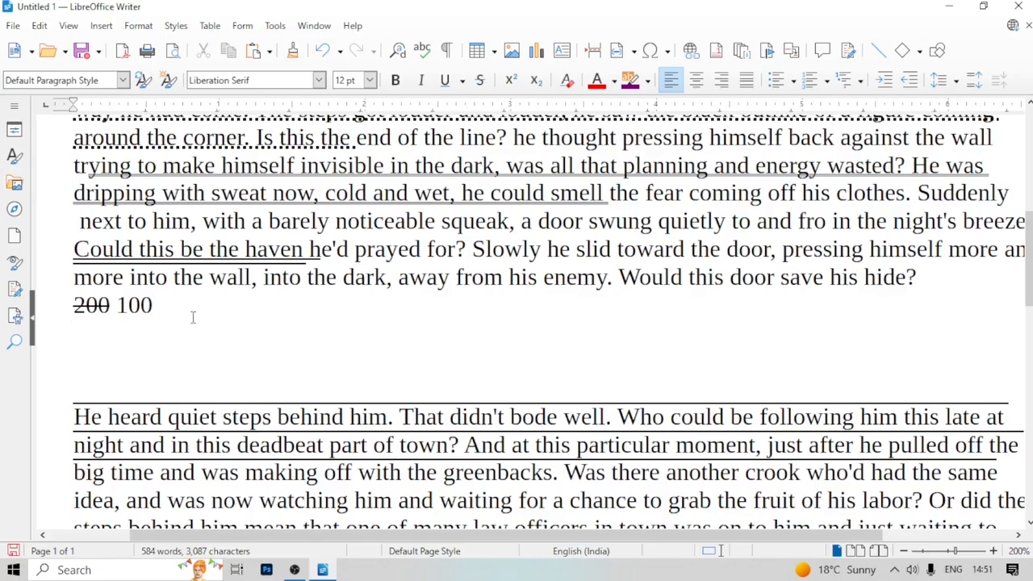
text(h)
key(BackSpace)
text(H2O)
click(75, 389)
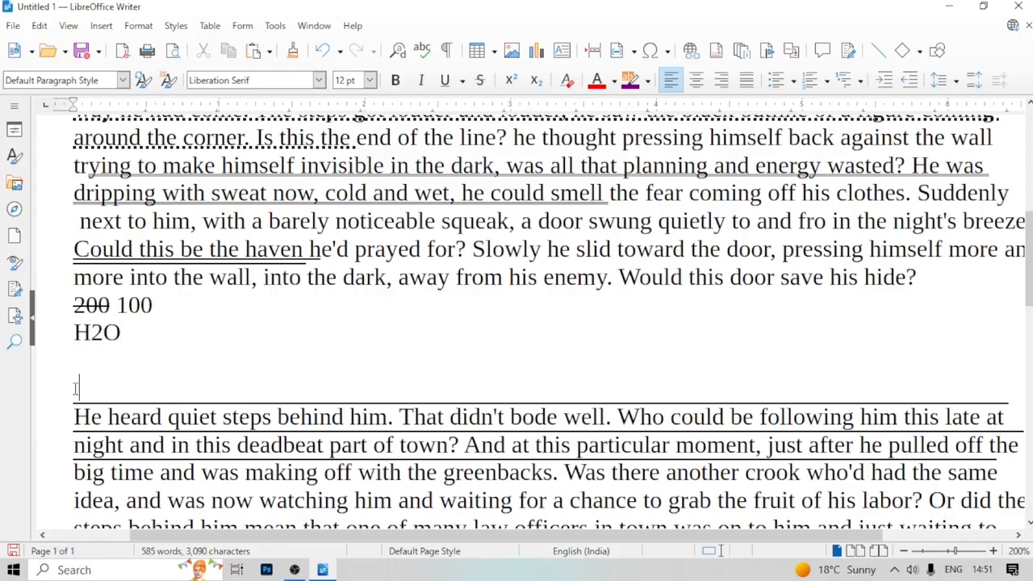
Format the 2 in H2O as subscript
drag(91, 331, 103, 333)
click(136, 25)
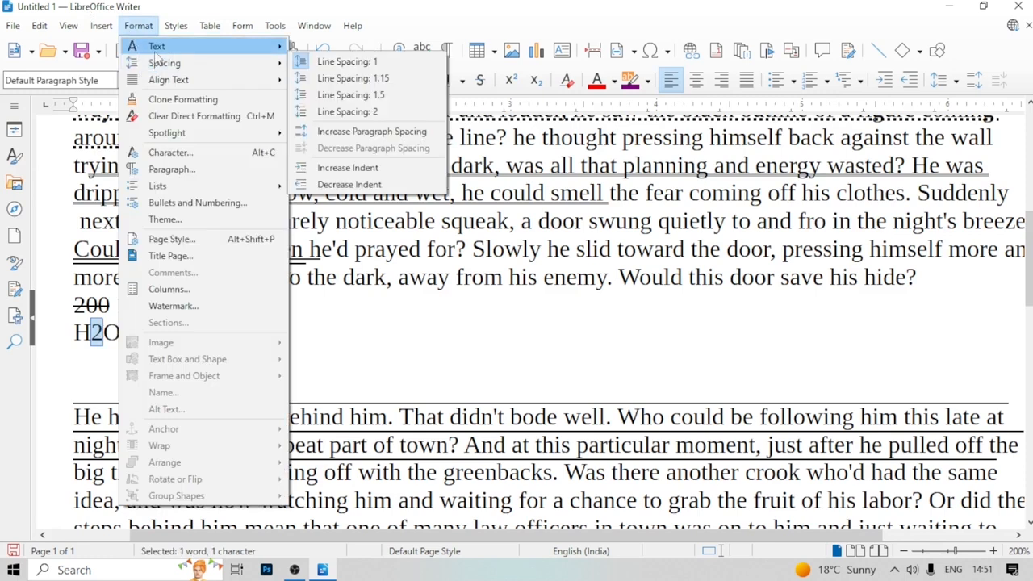
mouse_move(159, 53)
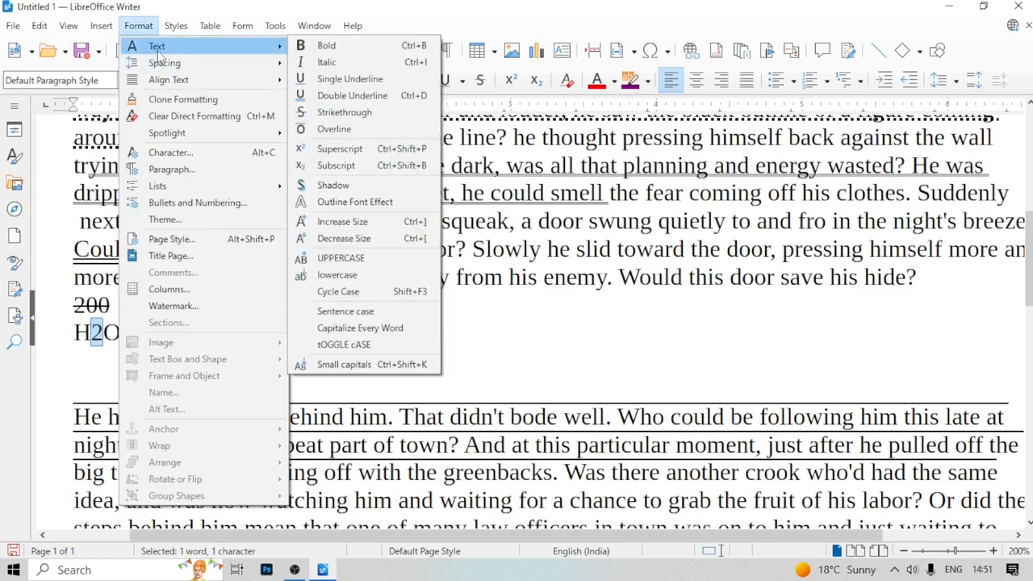
click(329, 166)
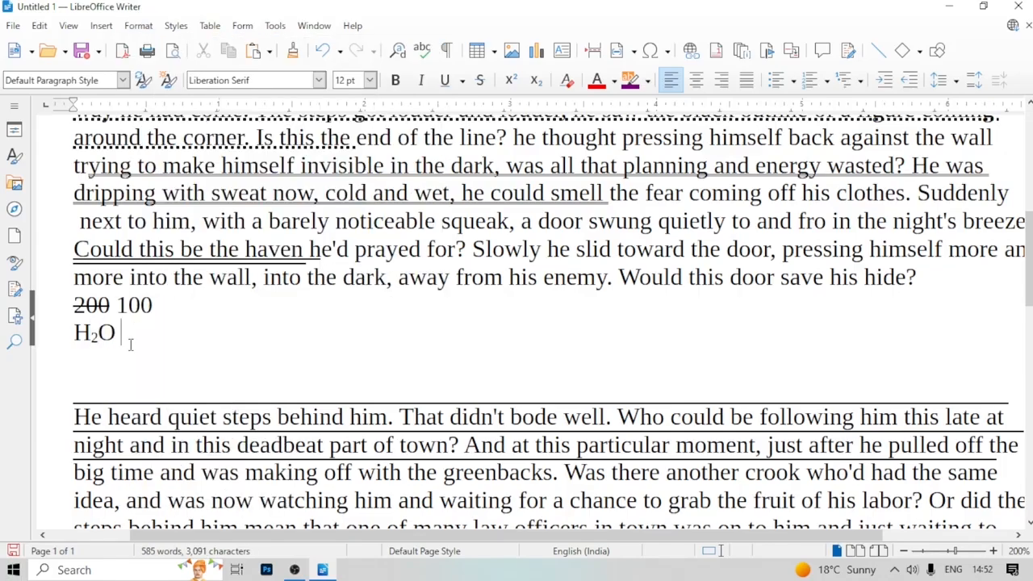
Add a new line reading A2+B2 below the H2O line
click(154, 338)
key(Return)
text(A2)
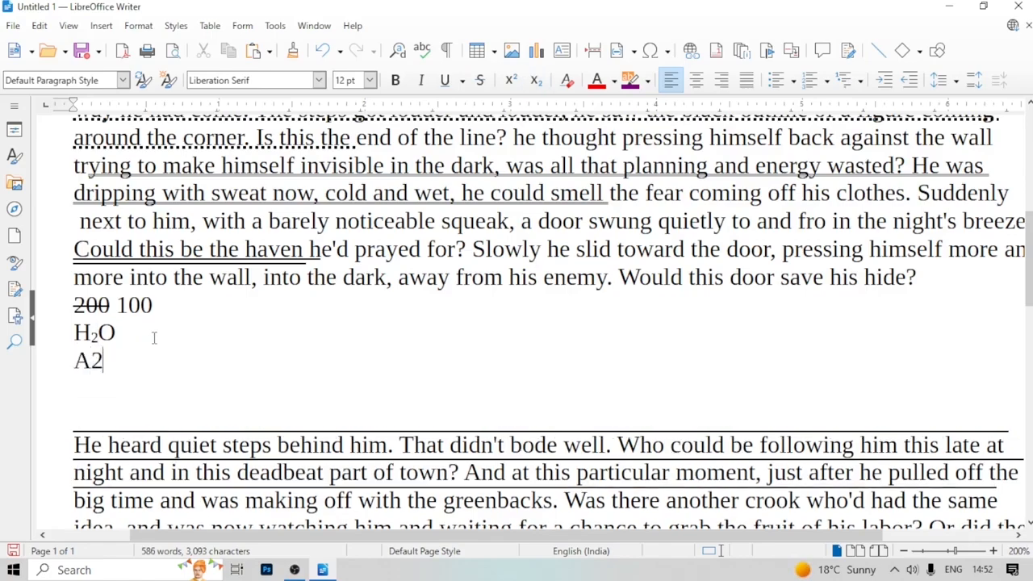
text(+B2)
click(149, 388)
Format both 2s in A2+B2 as superscript in one operation
drag(91, 359, 103, 360)
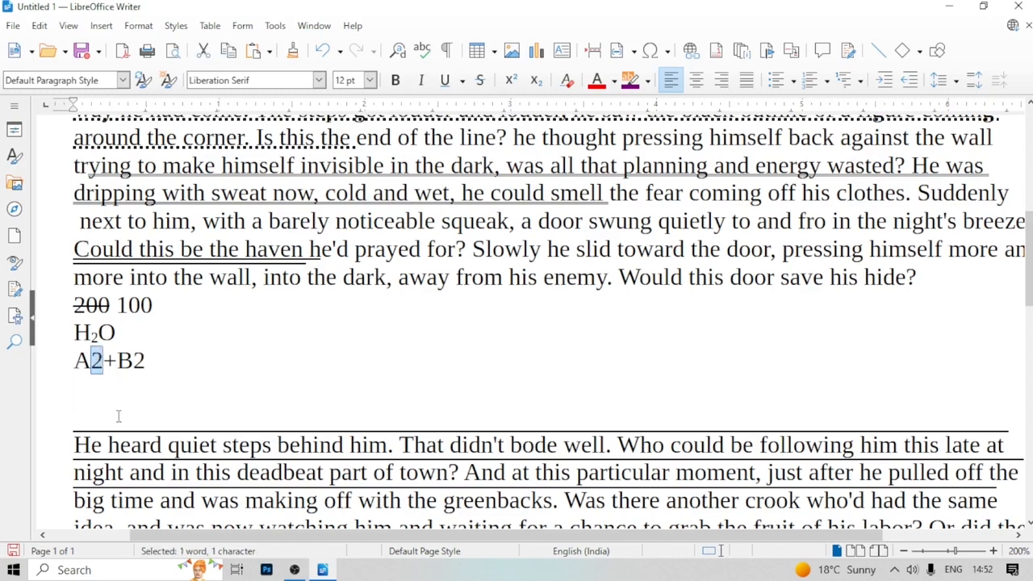
ctrl+drag(132, 360, 147, 360)
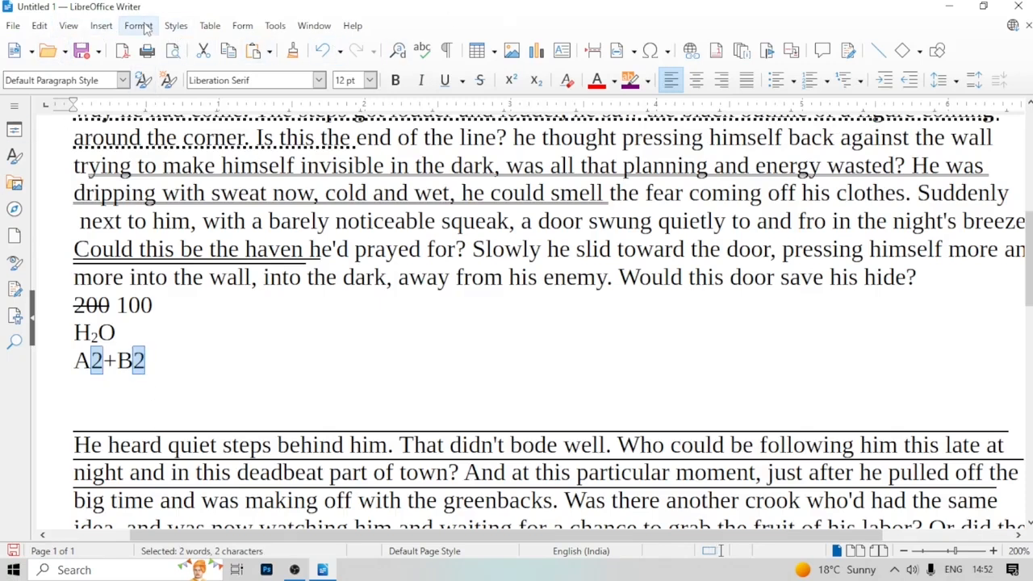
click(139, 26)
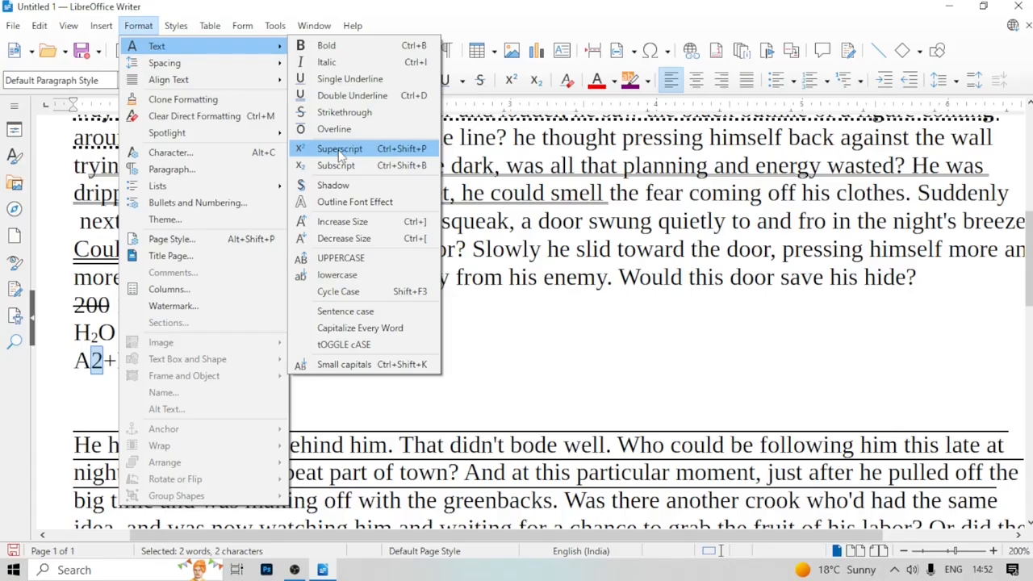
click(340, 153)
click(196, 378)
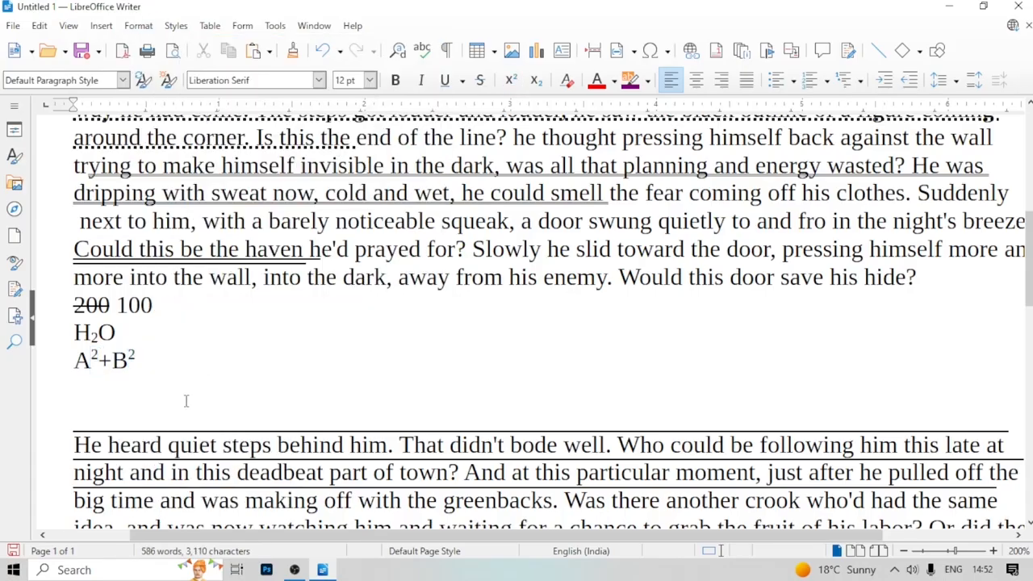
drag(90, 360, 135, 360)
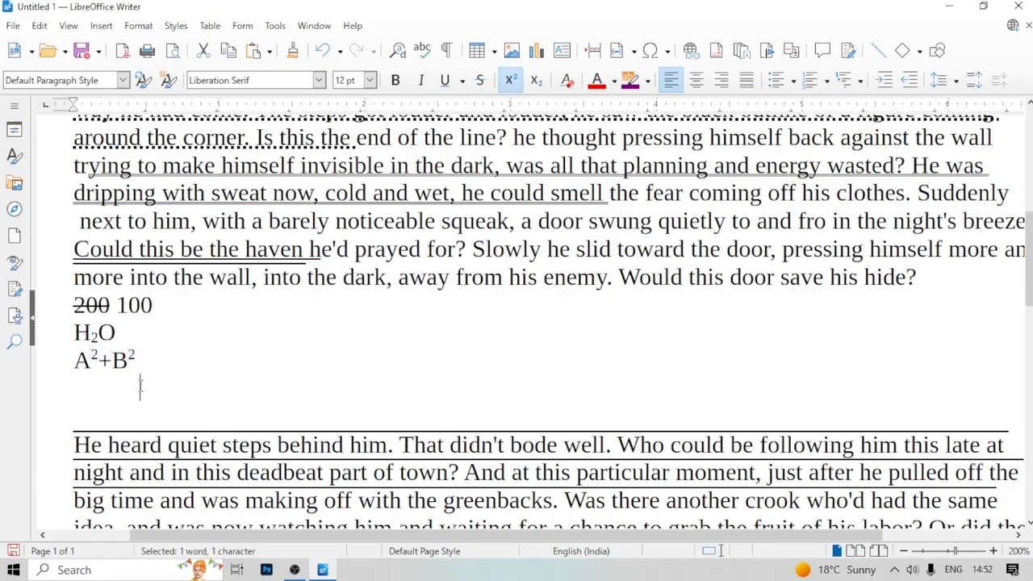
click(140, 386)
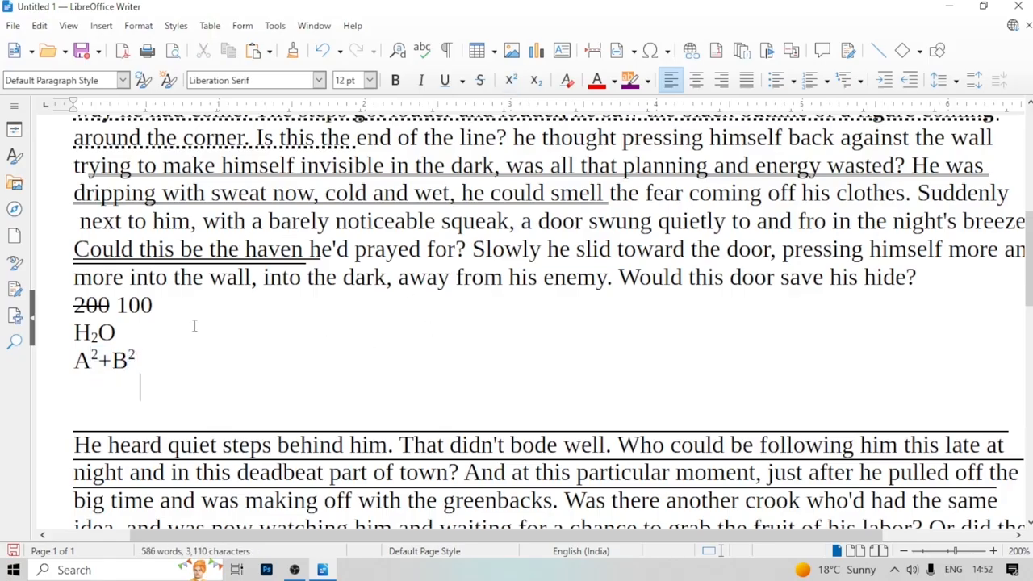
Apply the shadow effect to the second paragraph's text from "pounce and snap" to "between the two ware"
click(145, 27)
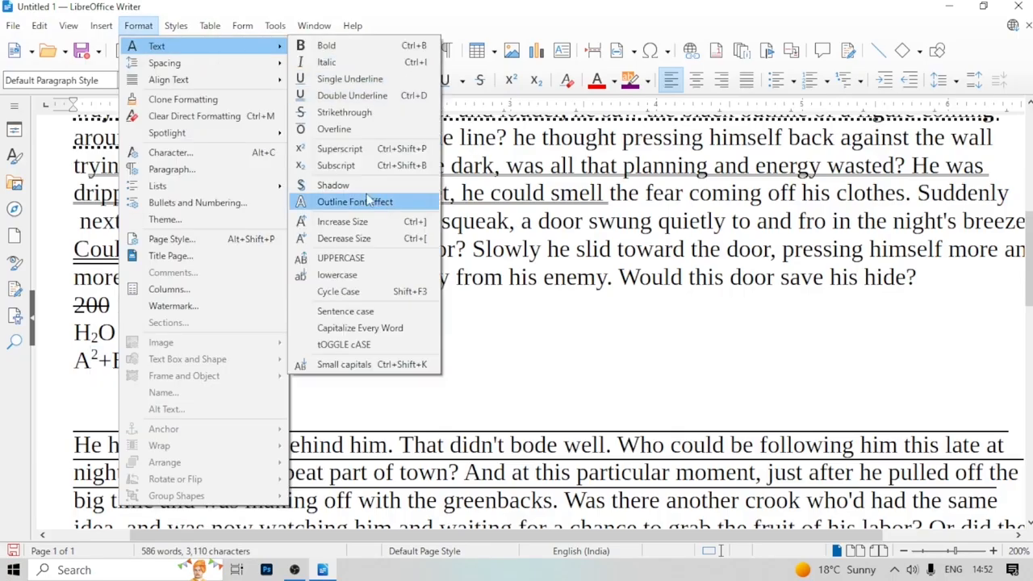
click(648, 280)
scroll(77, 288, down, 3)
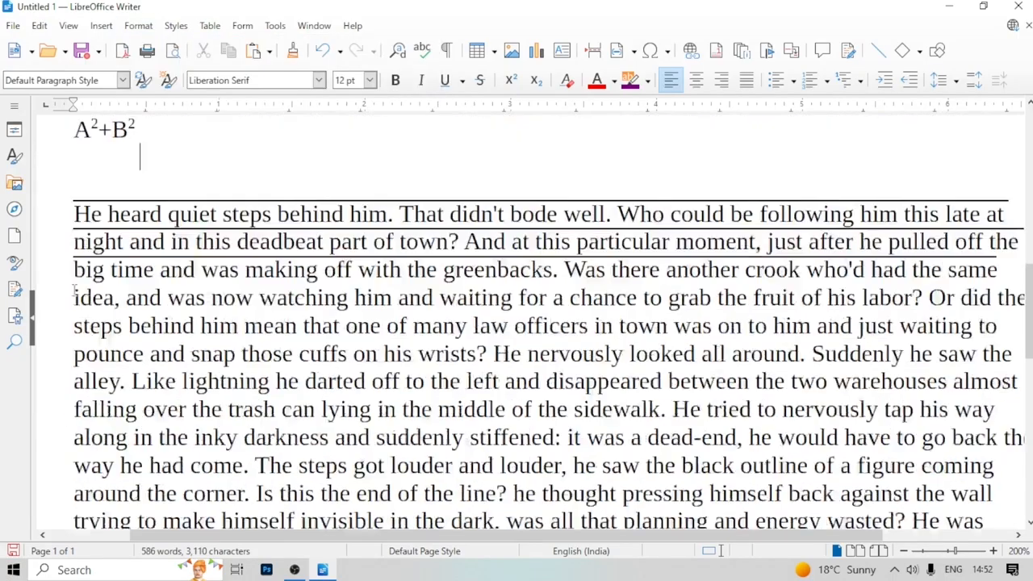
drag(75, 355, 879, 381)
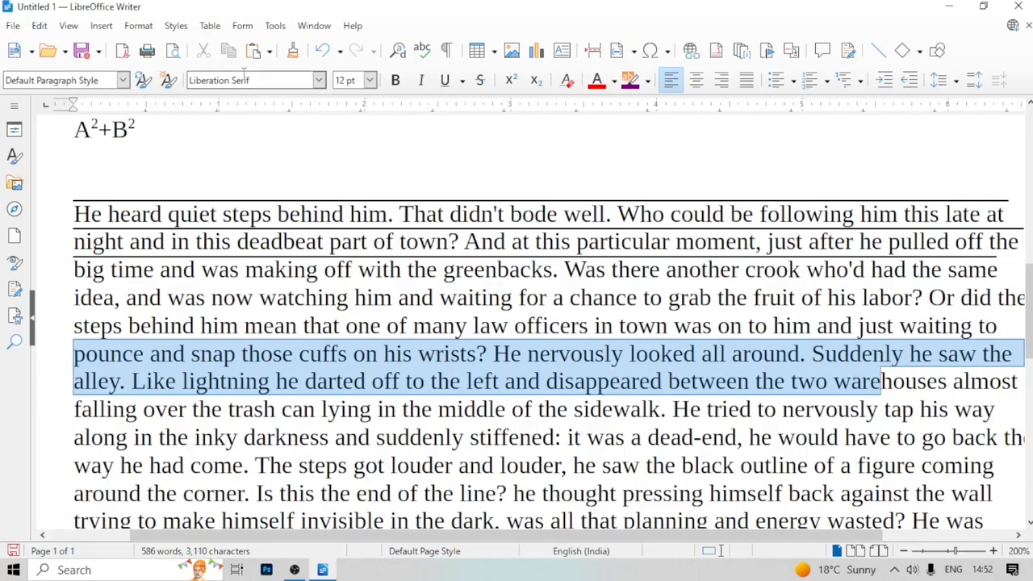
click(138, 25)
mouse_move(146, 51)
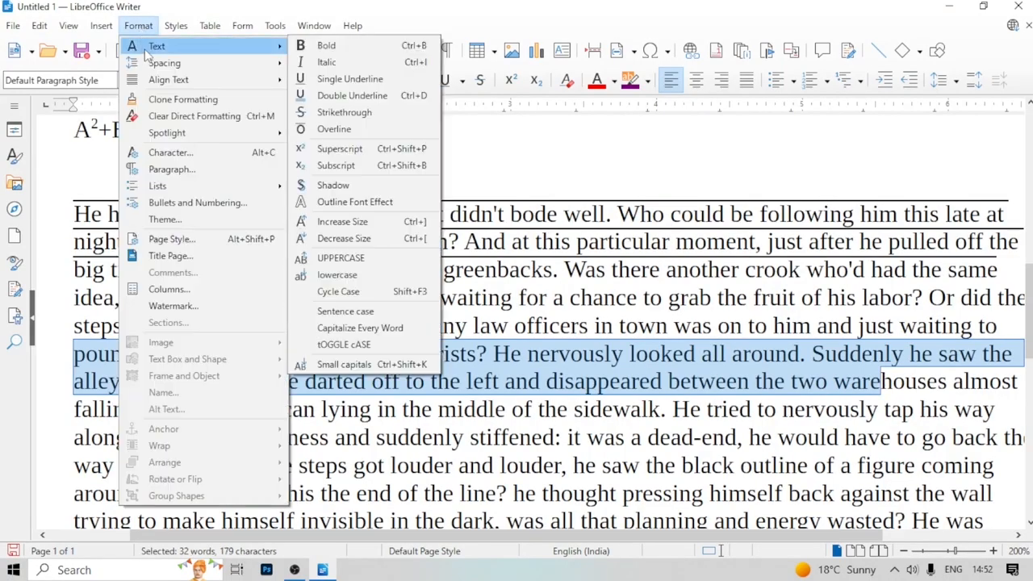
click(320, 187)
click(309, 299)
Examine the shadow effect on the lines from "pounce and snap" at a larger magnification and compare them with the plain text
ctrl+scroll(309, 298, up, 3)
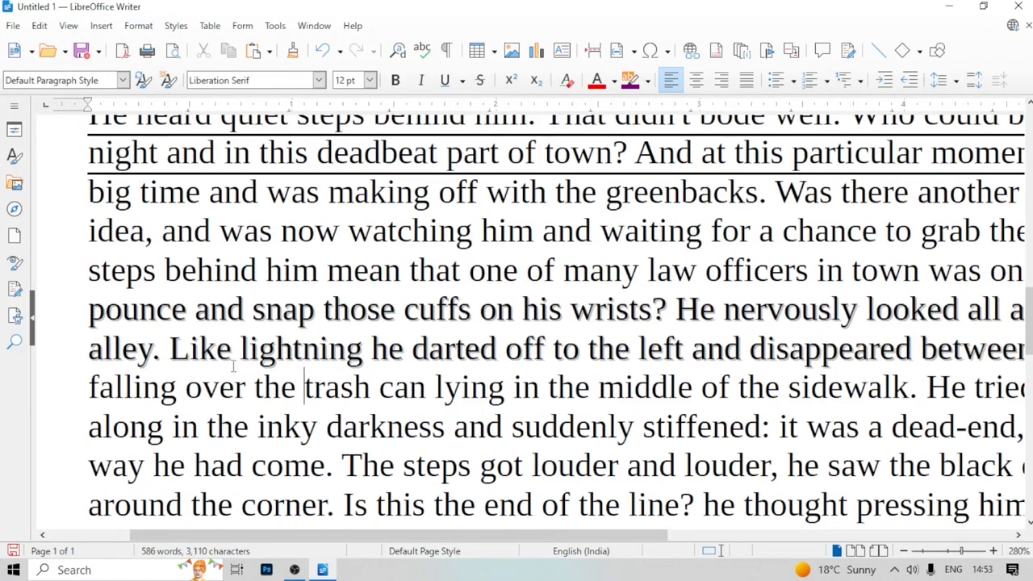
drag(168, 348, 456, 379)
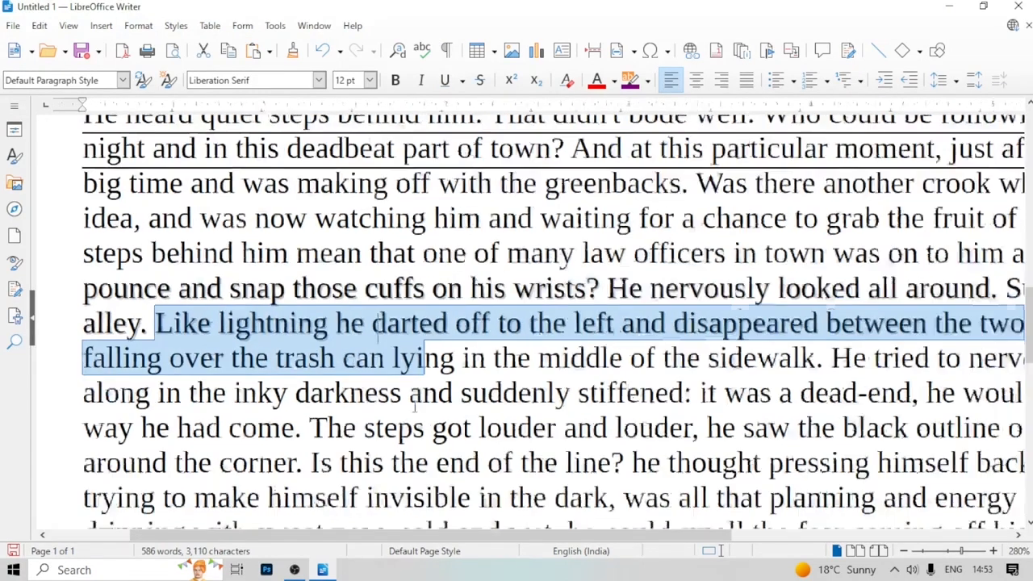
ctrl+scroll(443, 396, down, 3)
click(415, 403)
drag(126, 294, 375, 321)
click(376, 342)
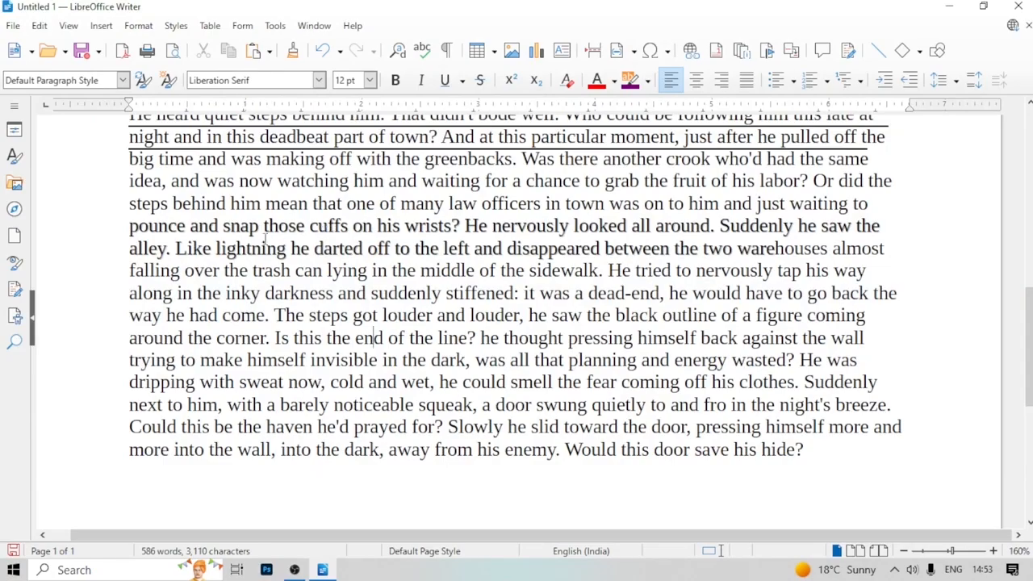
drag(127, 228, 371, 271)
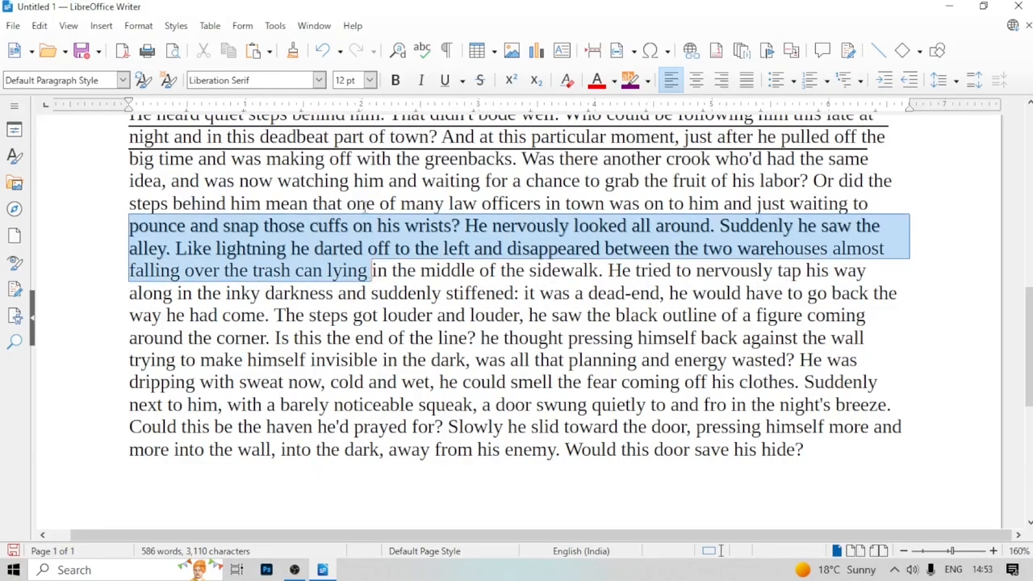
click(395, 80)
Apply the outline font effect to the text from "way he had come" to "a door s" in the second paragraph
drag(129, 316, 545, 406)
click(138, 26)
mouse_move(154, 50)
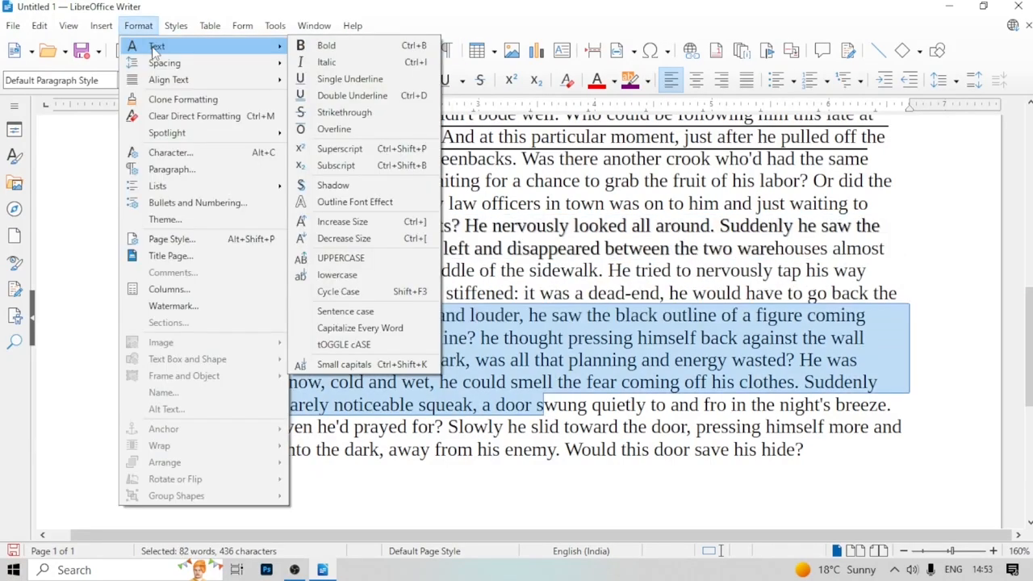
click(357, 205)
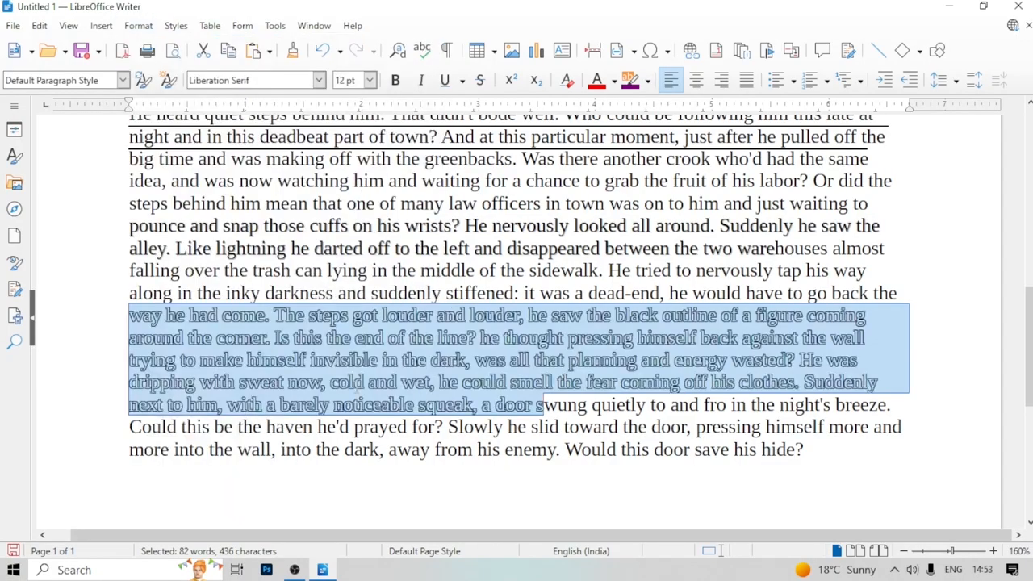
click(355, 384)
Increase the font size of the text from "falling over the trash" to "darkness and sudde" by one increment
drag(129, 272, 416, 294)
click(138, 25)
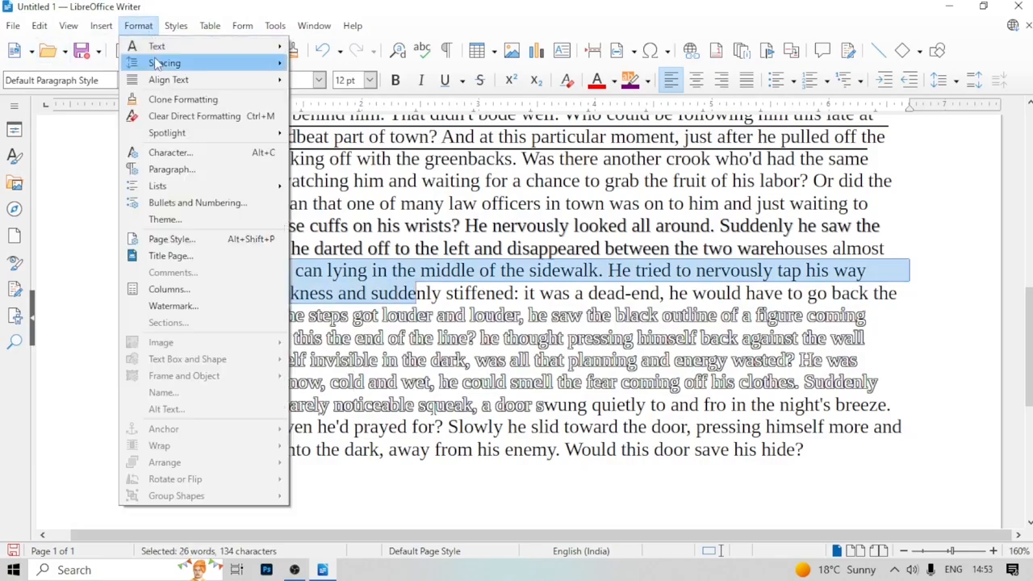
mouse_move(162, 46)
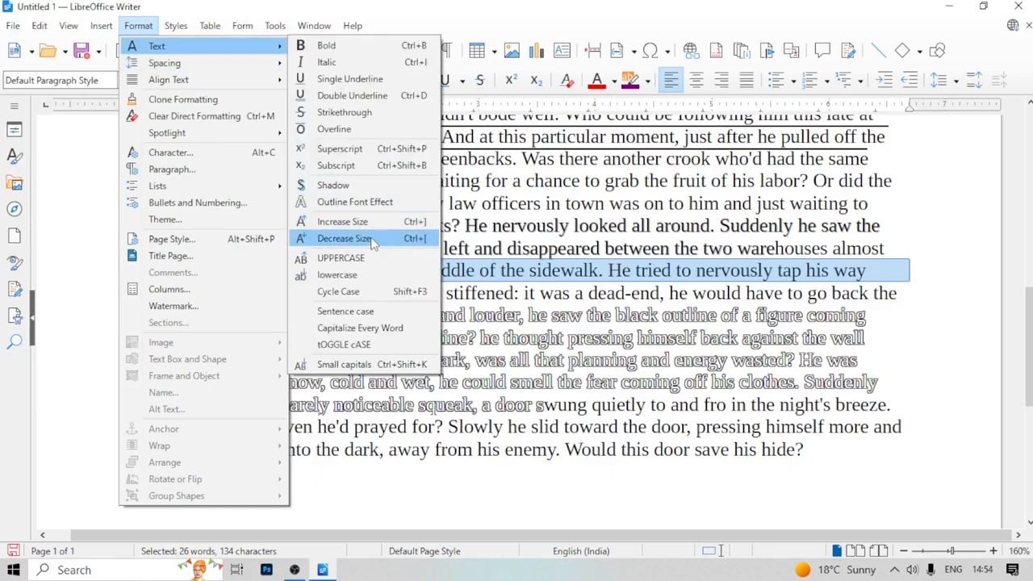
click(352, 222)
click(279, 296)
Enlarge the text from "falling over the trash" to "The ste" repeatedly with the Increase Size command
drag(130, 266, 489, 324)
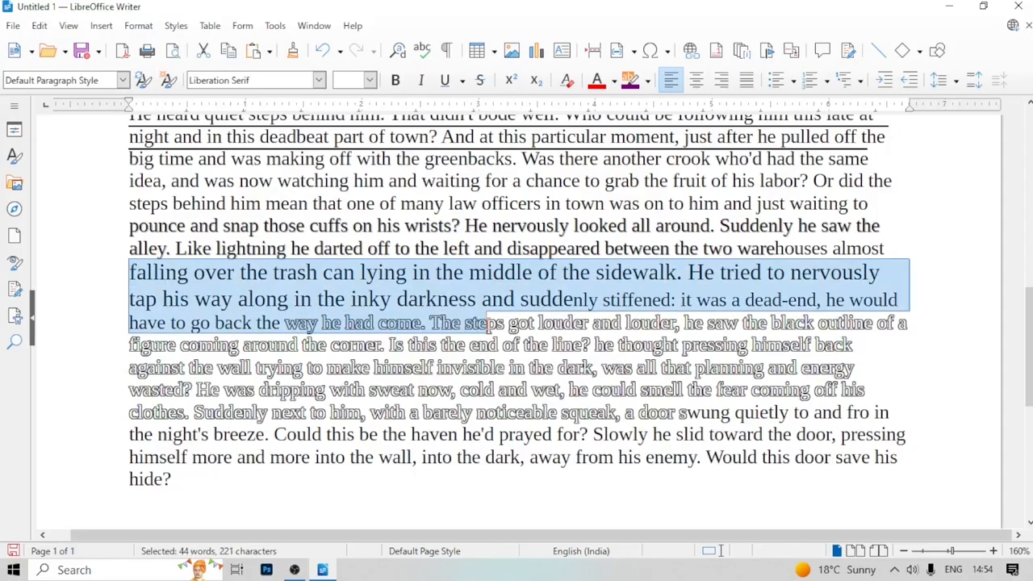
key(ctrl+bracketright)
key(ctrl+bracketright)
key(ctrl+bracketright)
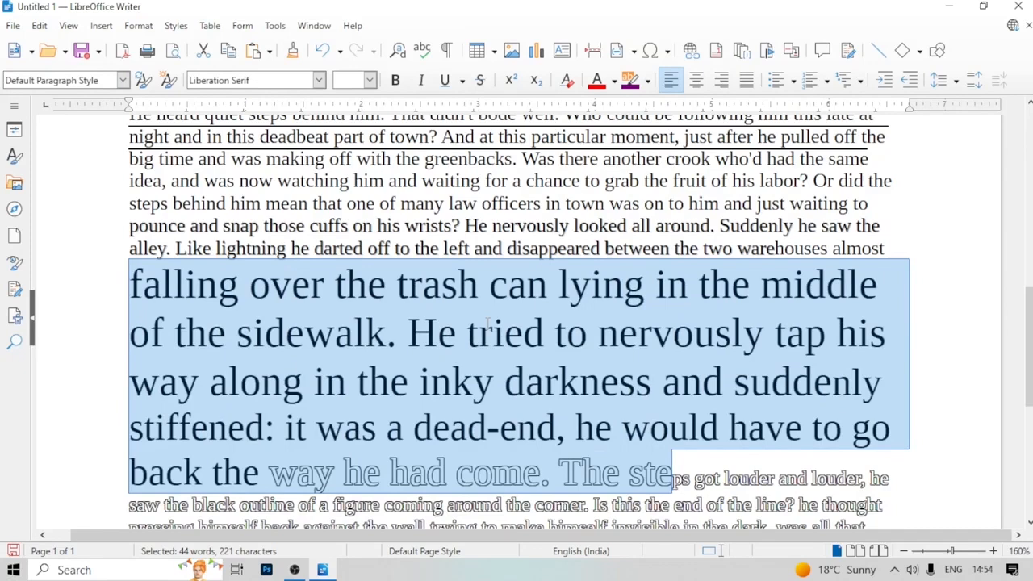
key(ctrl+bracketright)
key(ctrl+bracketright)
key(ctrl+bracketright)
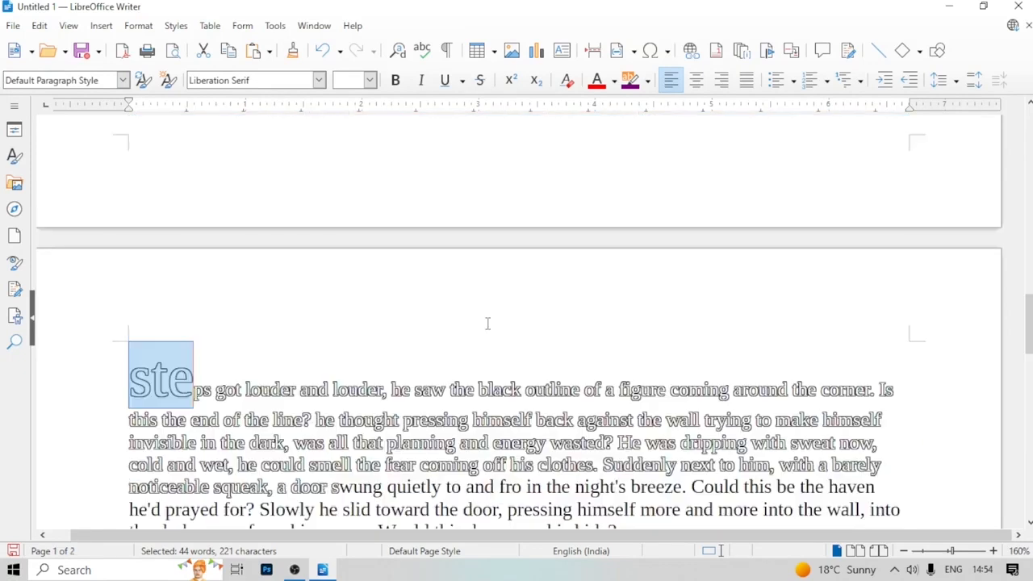
key(ctrl+bracketright)
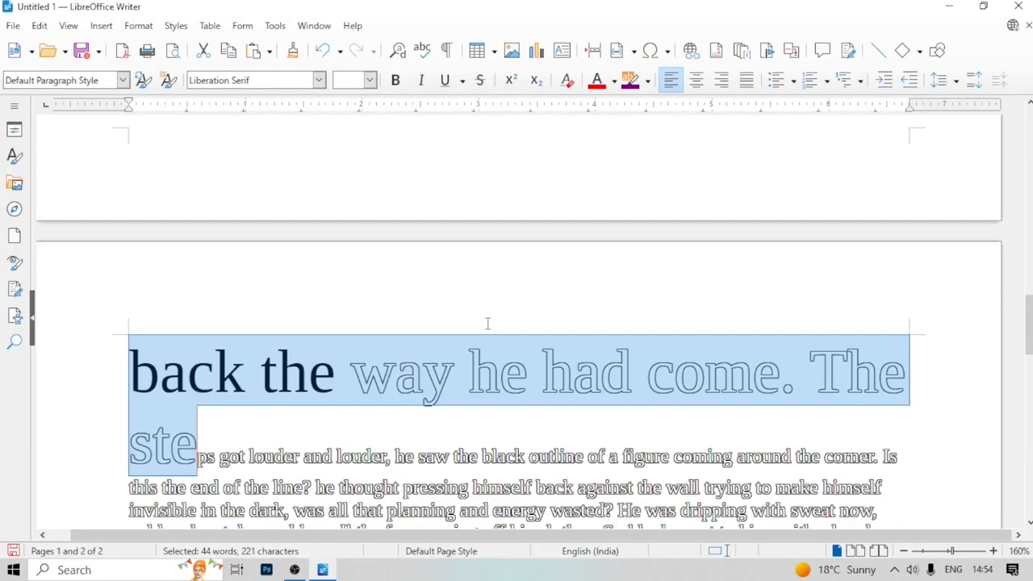
Shrink the selected passage repeatedly with the Decrease Size command until it is back to its size before the repeated enlargement
key(ctrl+bracketleft)
key(ctrl+bracketleft)
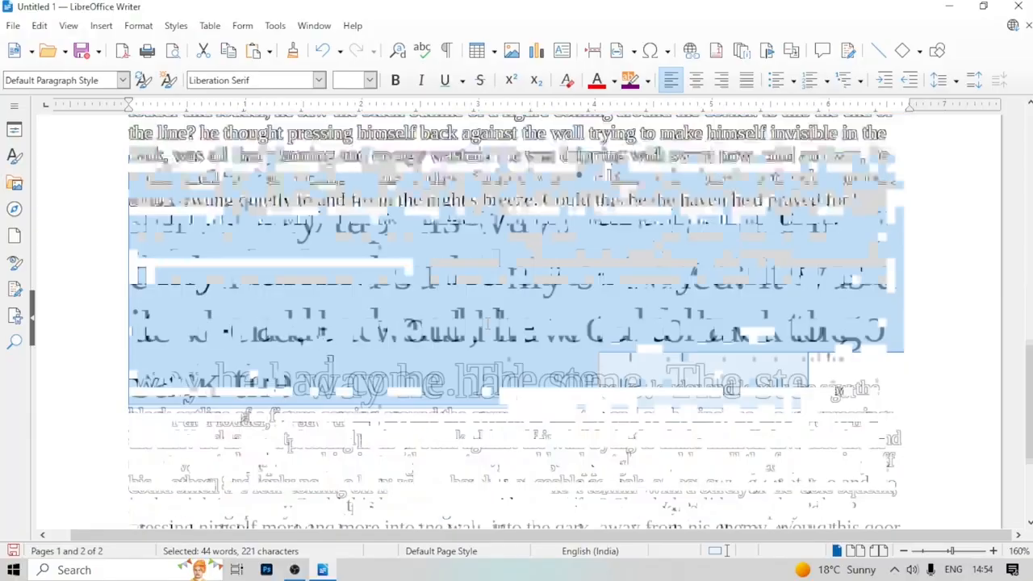
key(ctrl+bracketleft)
key(ctrl+bracketleft)
key(ctrl+bracketleft)
key(ctrl+bracketleft)
key(ctrl+bracketleft)
key(ctrl+bracketleft)
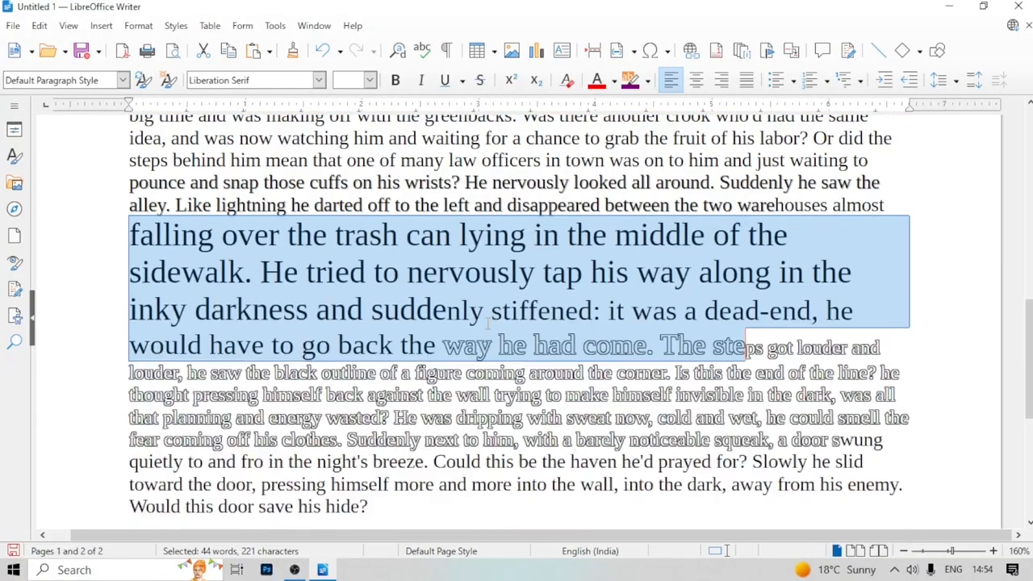
key(ctrl+bracketleft)
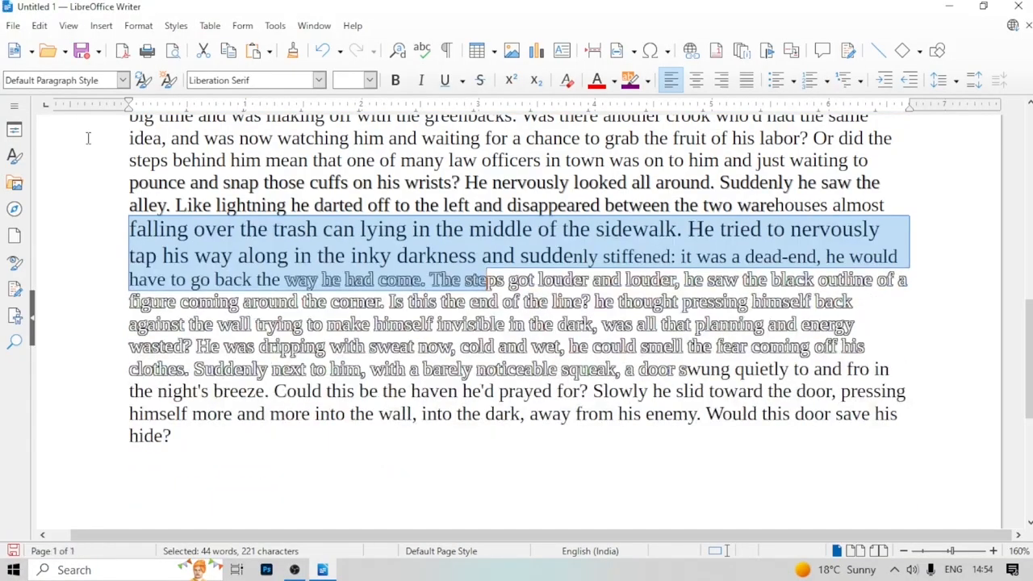
Look through the available font sizes and the case-changing commands for text
click(229, 228)
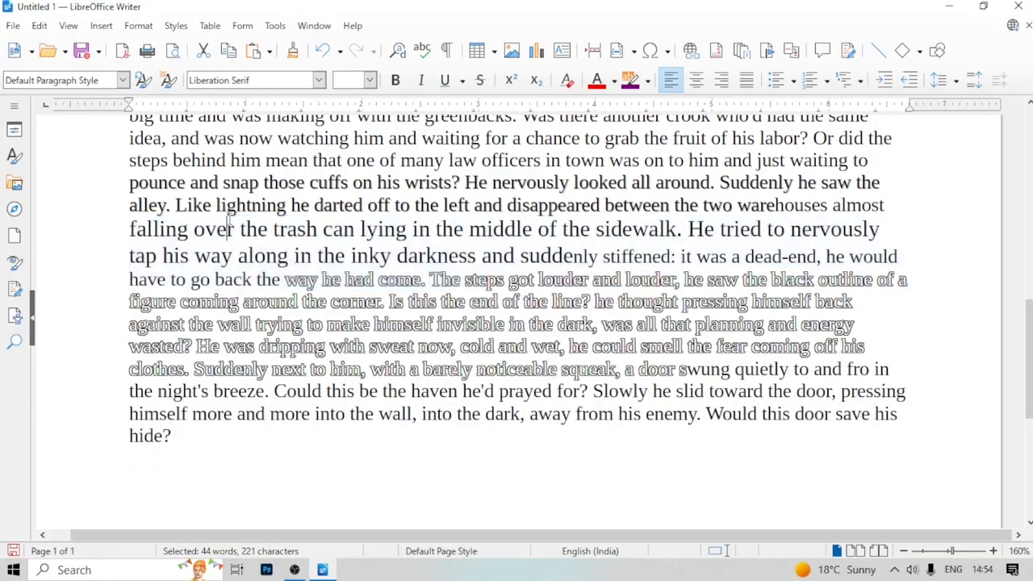
click(369, 80)
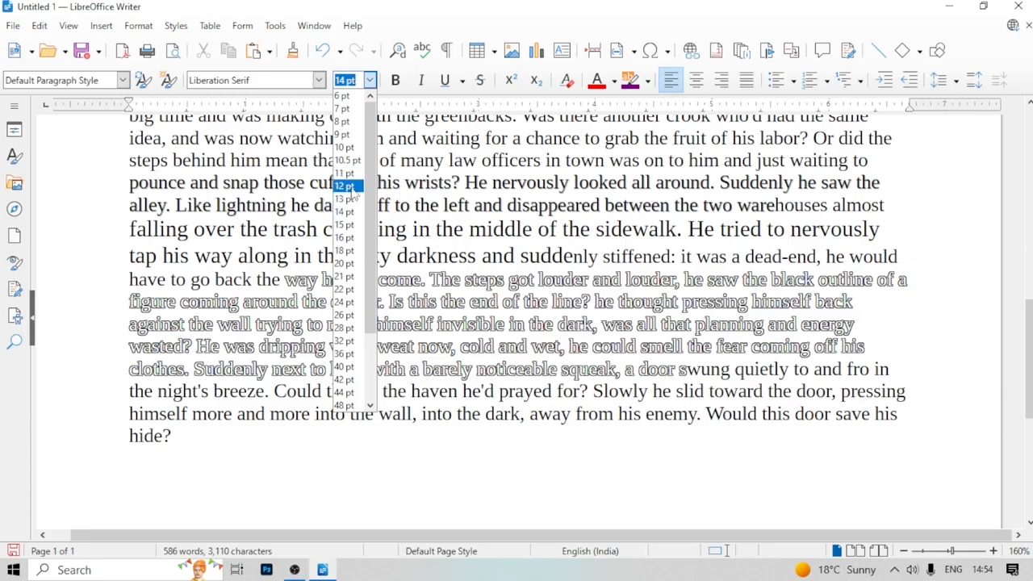
click(474, 225)
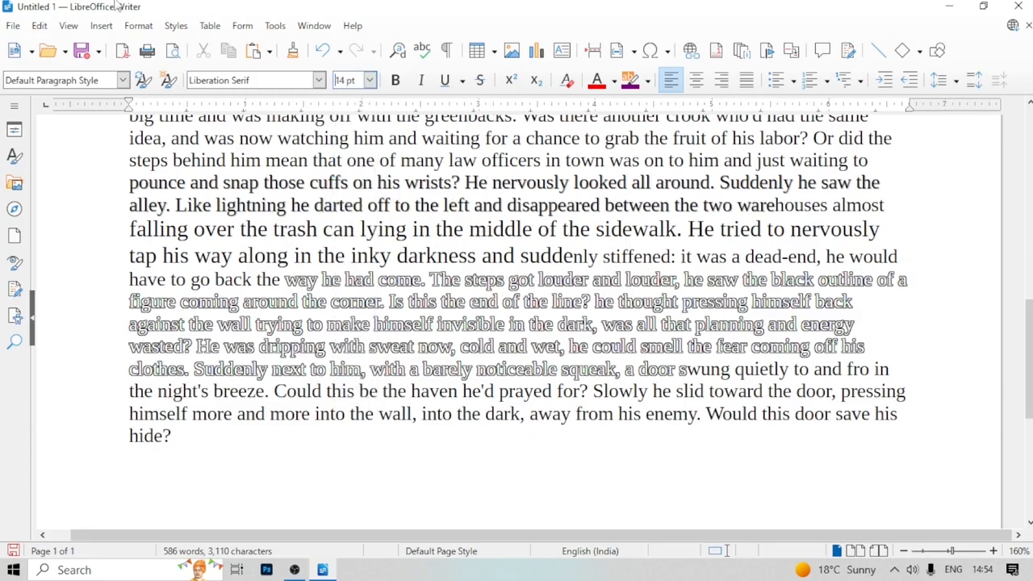
click(138, 25)
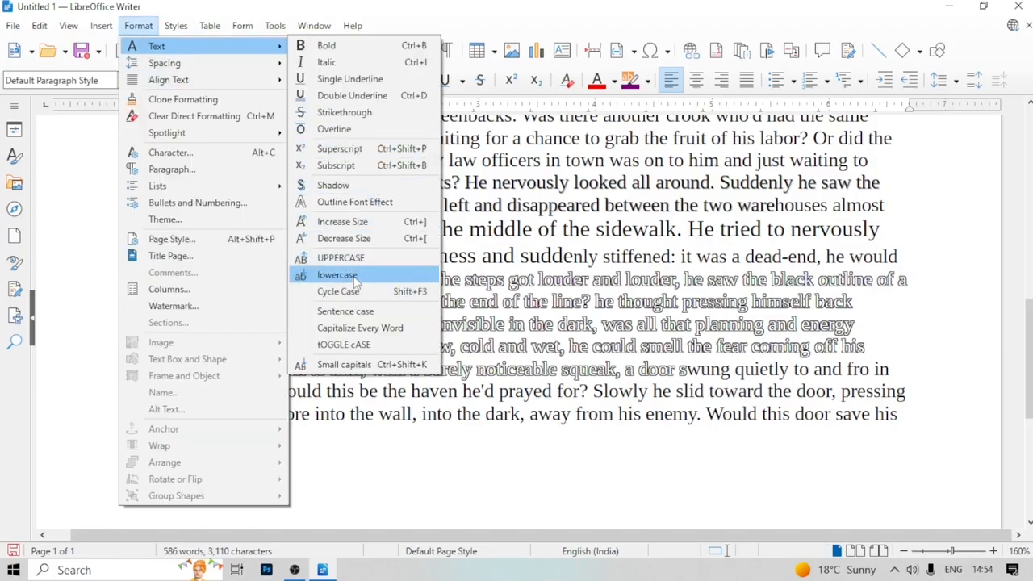
click(347, 353)
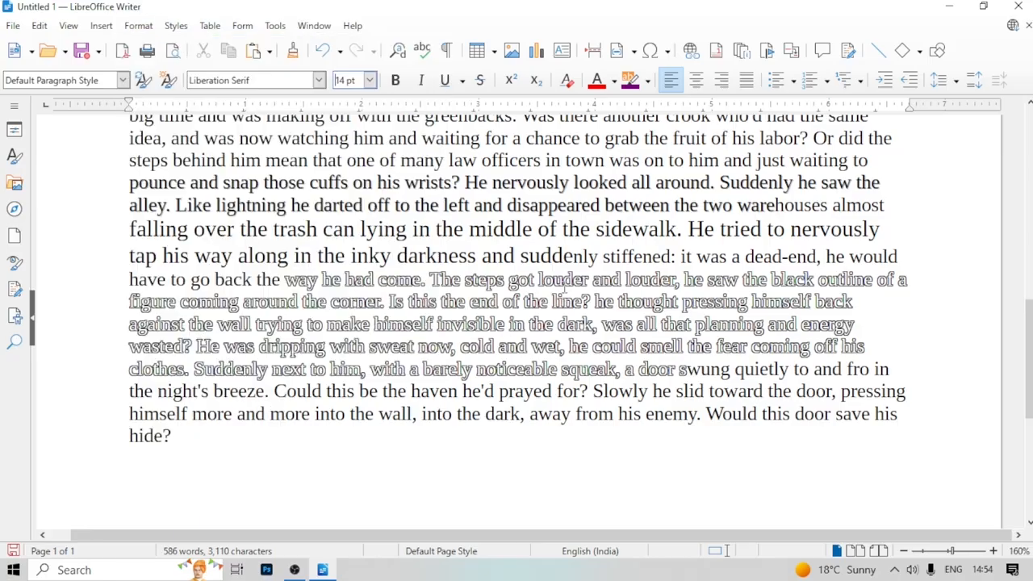
scroll(77, 288, down, 5)
scroll(175, 313, up, 10)
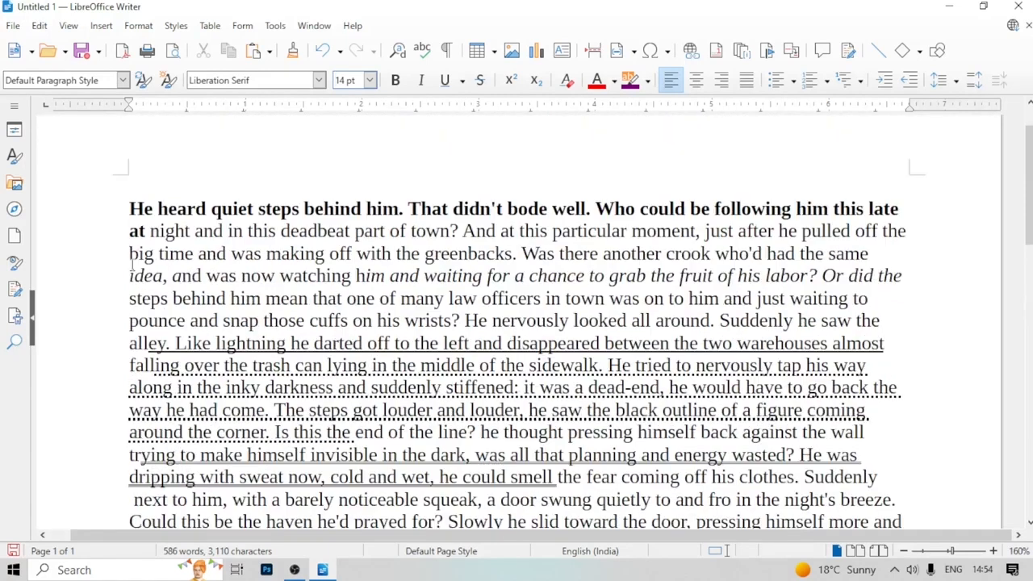
Convert the first two lines of the first paragraph, from "He heard quiet steps" to "pulled off the", to UPPERCASE
drag(129, 209, 393, 320)
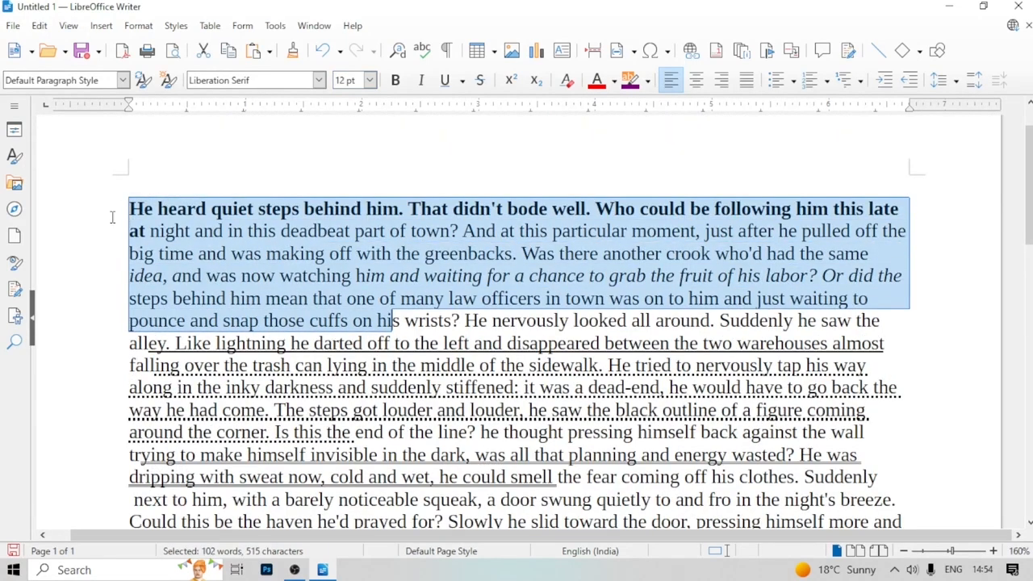
click(526, 433)
click(408, 208)
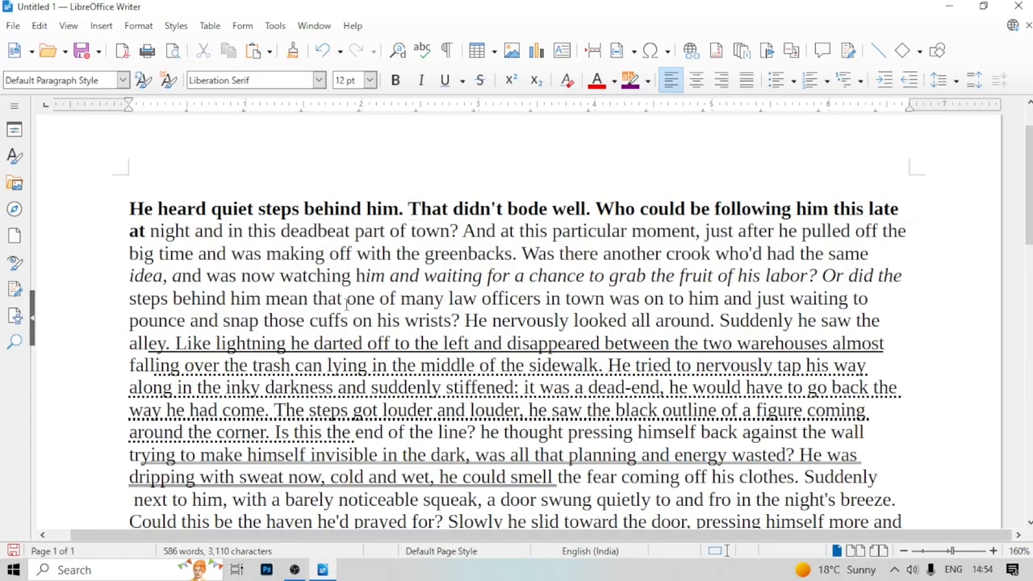
drag(120, 206, 649, 500)
click(555, 388)
drag(120, 206, 914, 236)
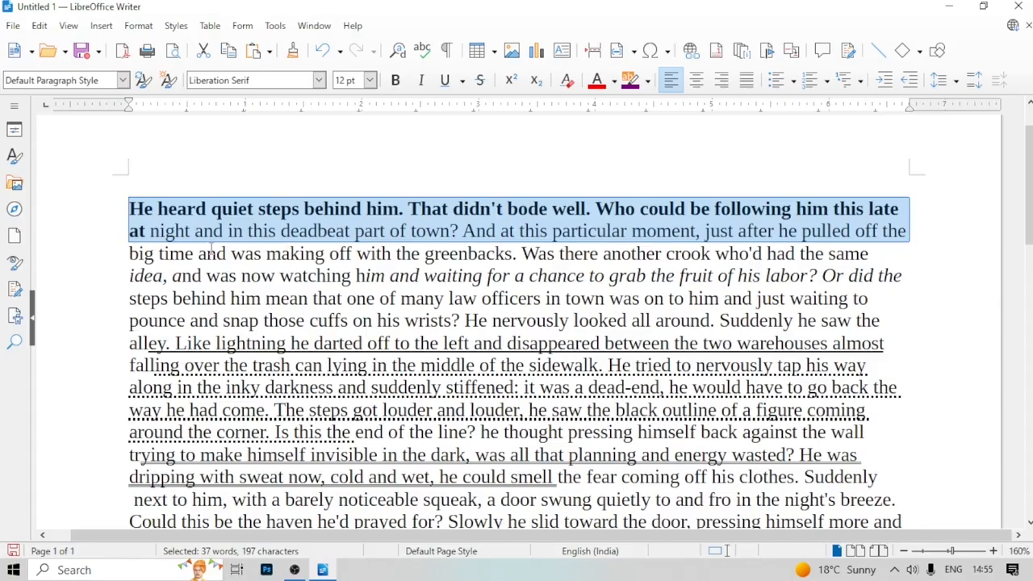
click(142, 29)
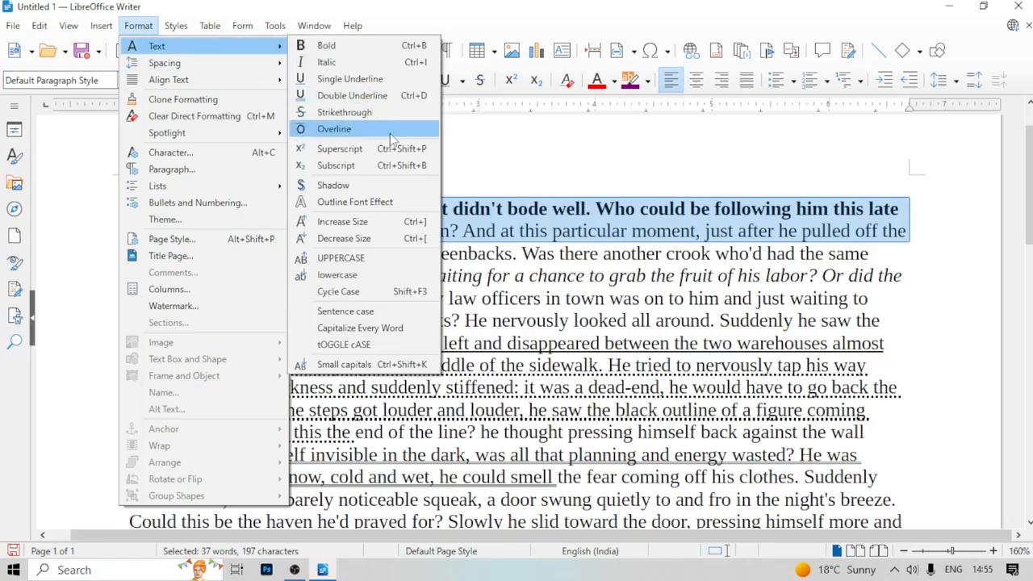
click(382, 259)
click(363, 297)
drag(120, 215, 434, 254)
click(382, 323)
Convert the first paragraph's text from "making off with the greenbacks" to "He nervously" to lowercase
drag(125, 277, 434, 346)
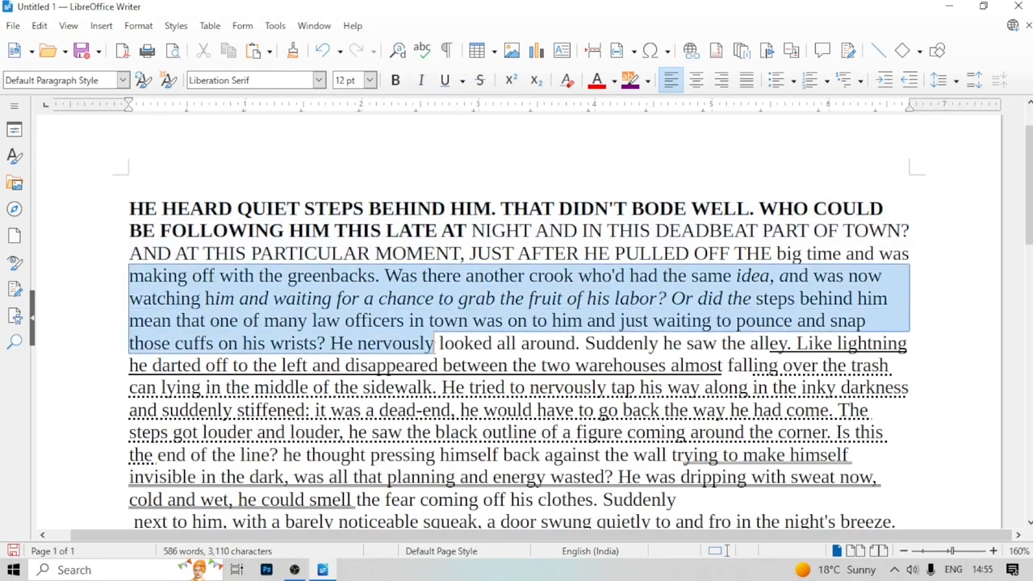
click(138, 25)
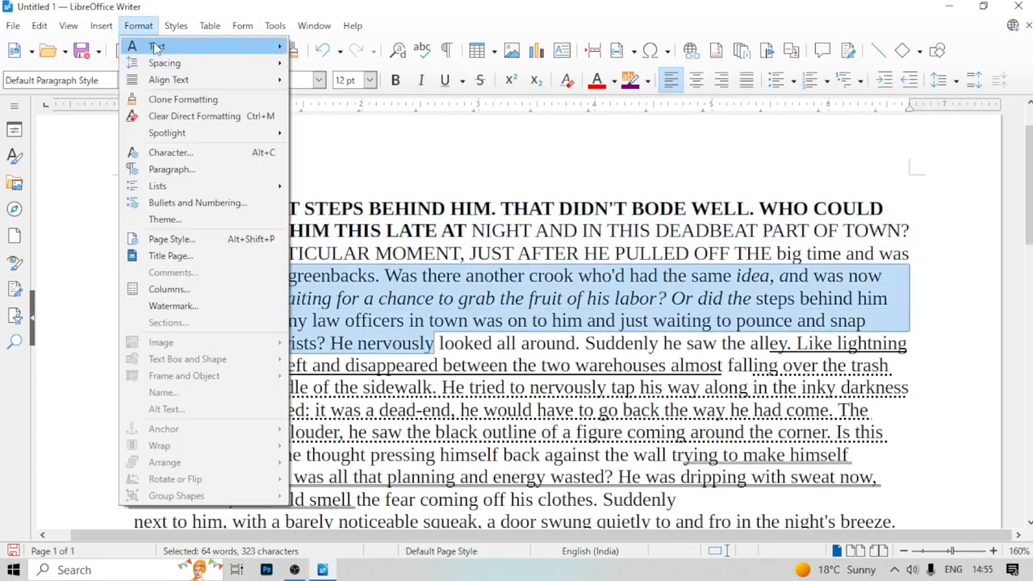
mouse_move(153, 46)
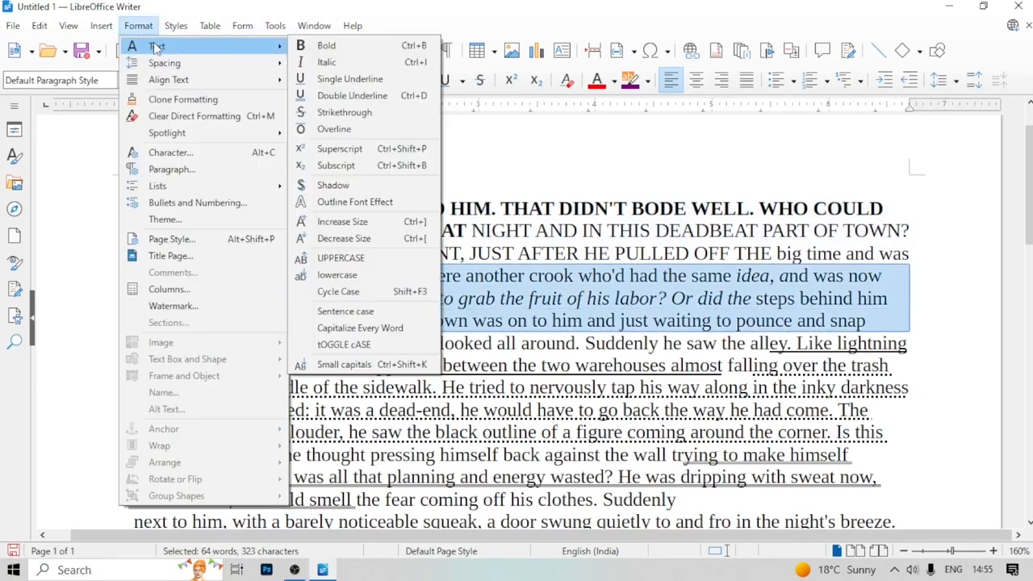
click(385, 276)
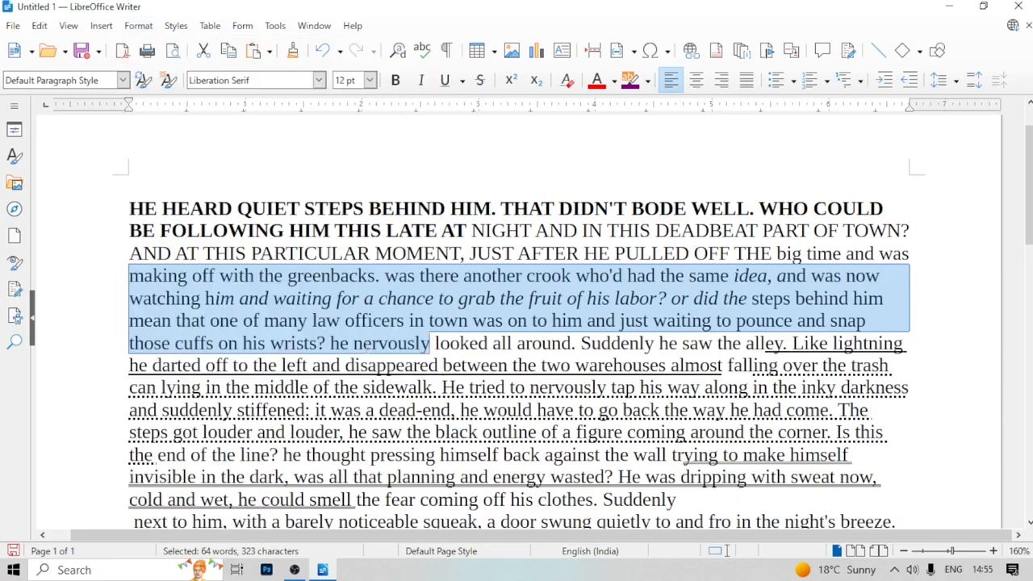
drag(139, 298, 521, 359)
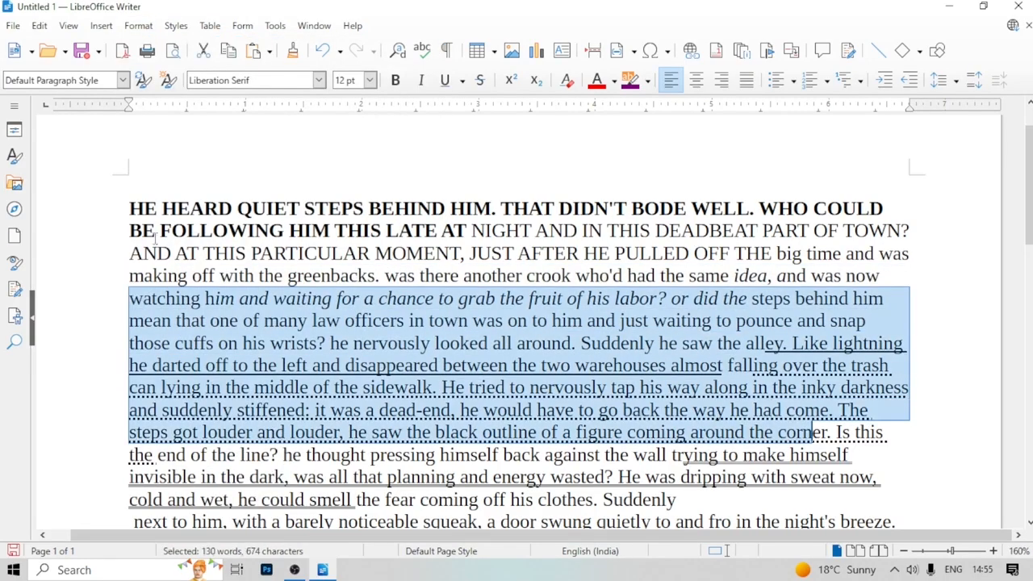
drag(157, 230, 342, 368)
click(409, 347)
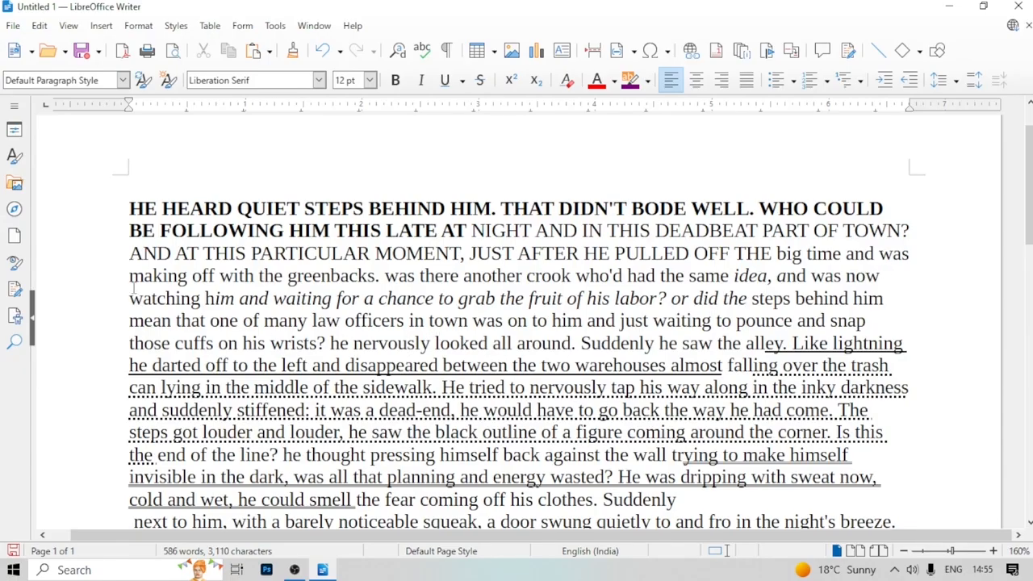
Apply Cycle Case once to the first paragraph's text from "can lying in the middle" to "was all"
drag(113, 385, 350, 476)
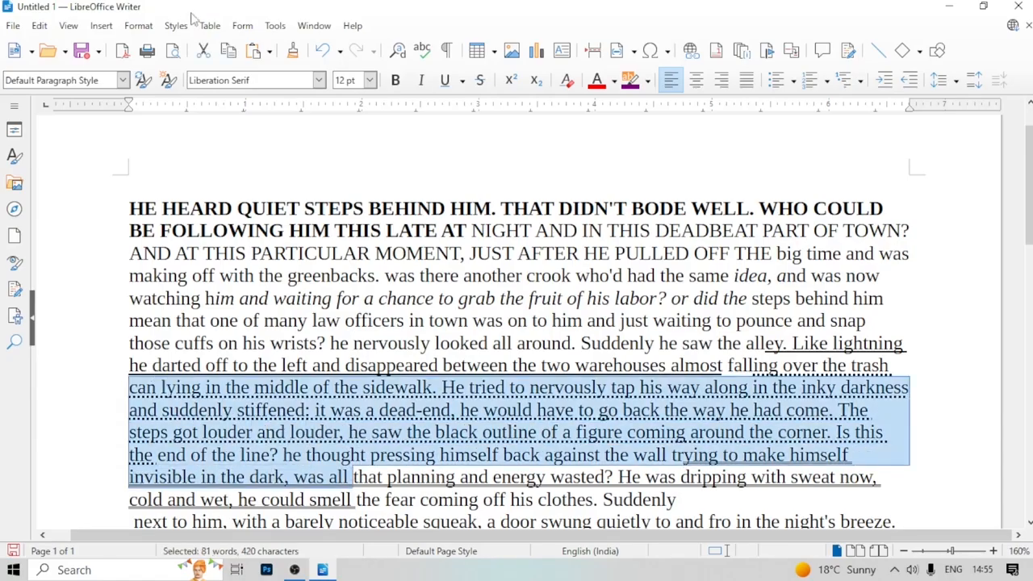
click(150, 27)
mouse_move(173, 45)
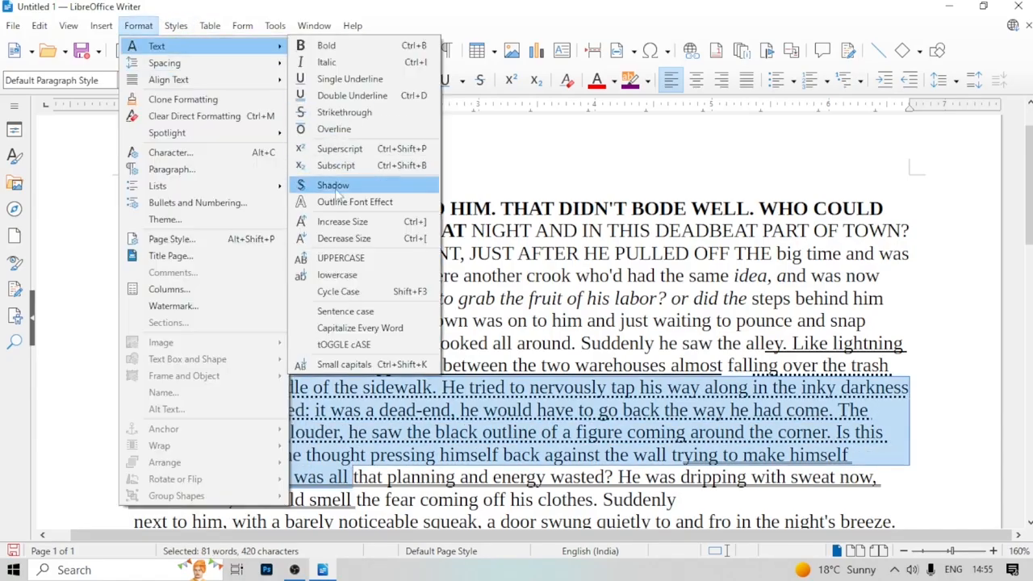
click(358, 295)
click(483, 499)
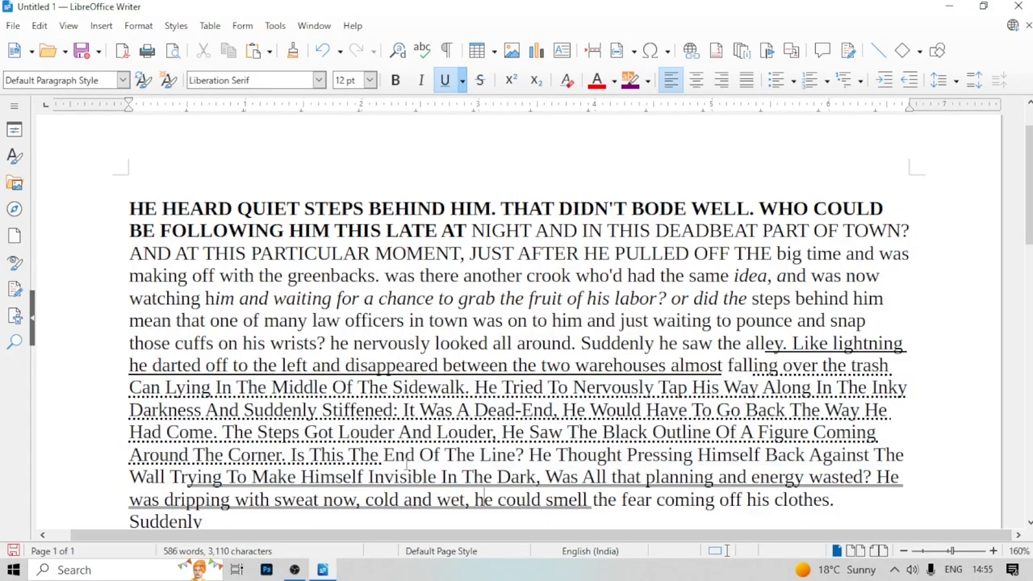
Try Sentence case on the second paragraph's text from the "ea" of "idea" to "trash can lying"
scroll(408, 464, down, 3)
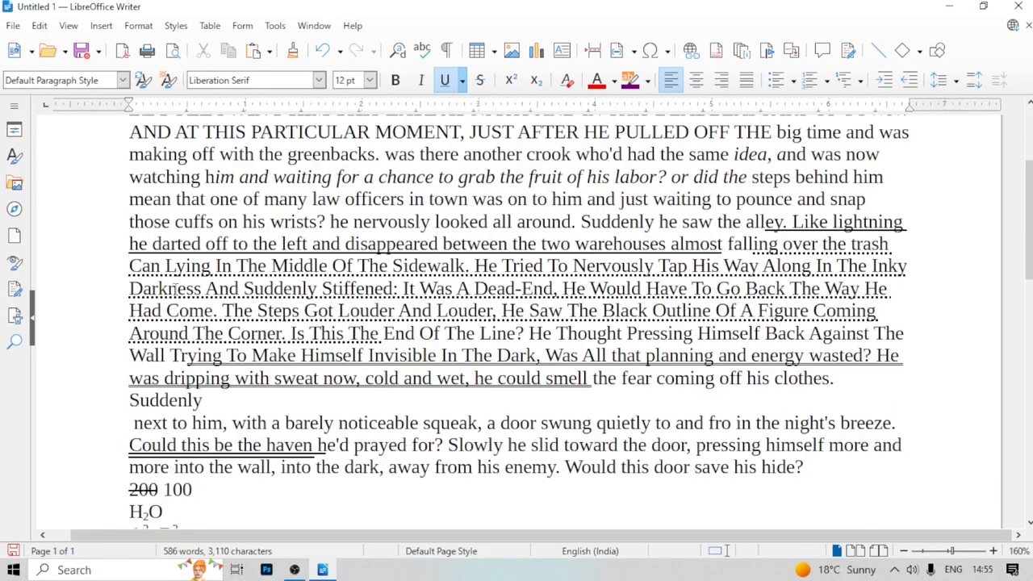
drag(153, 272, 292, 310)
scroll(300, 342, down, 9)
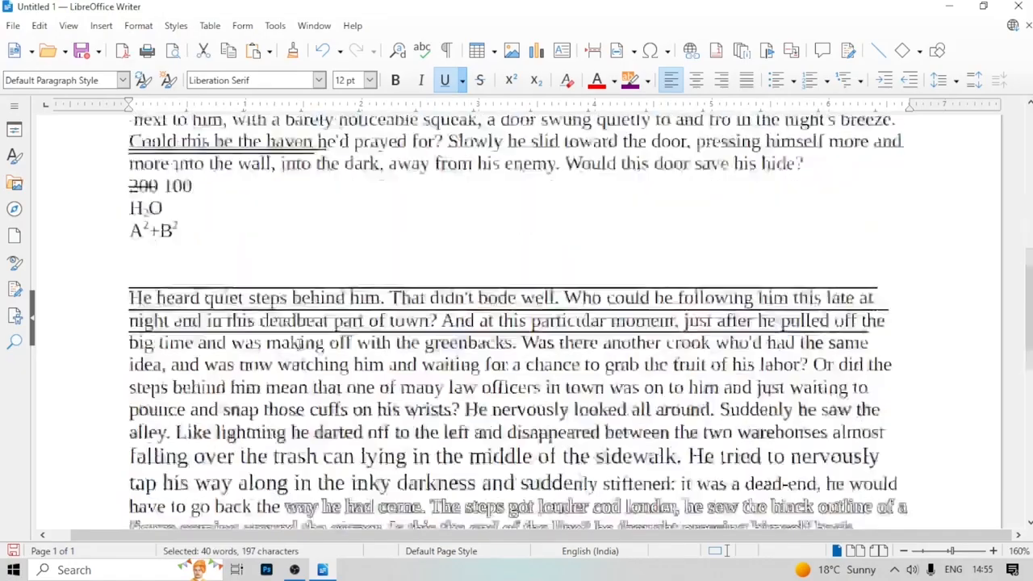
drag(144, 304, 415, 397)
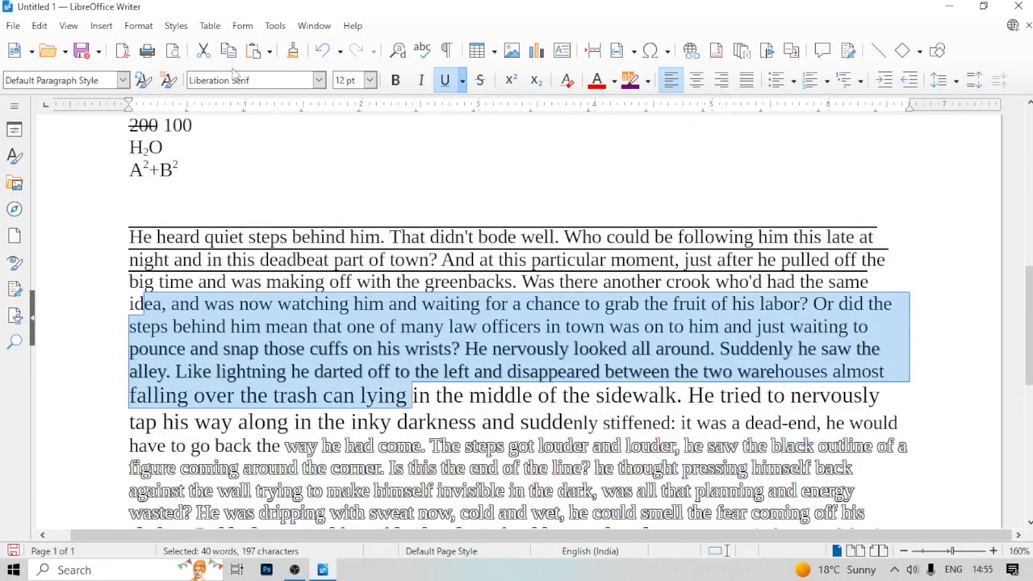
click(138, 25)
mouse_move(156, 46)
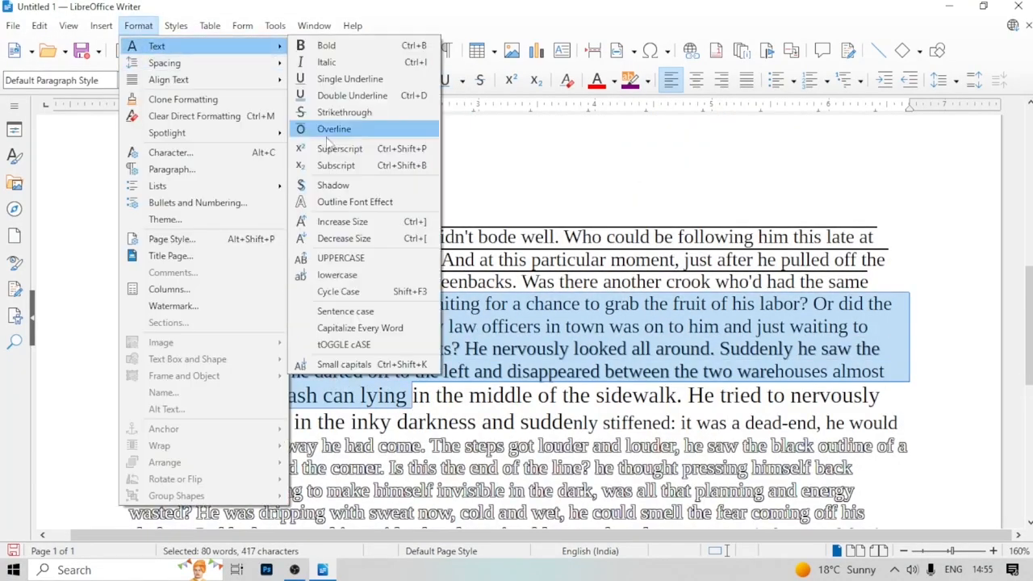
click(368, 315)
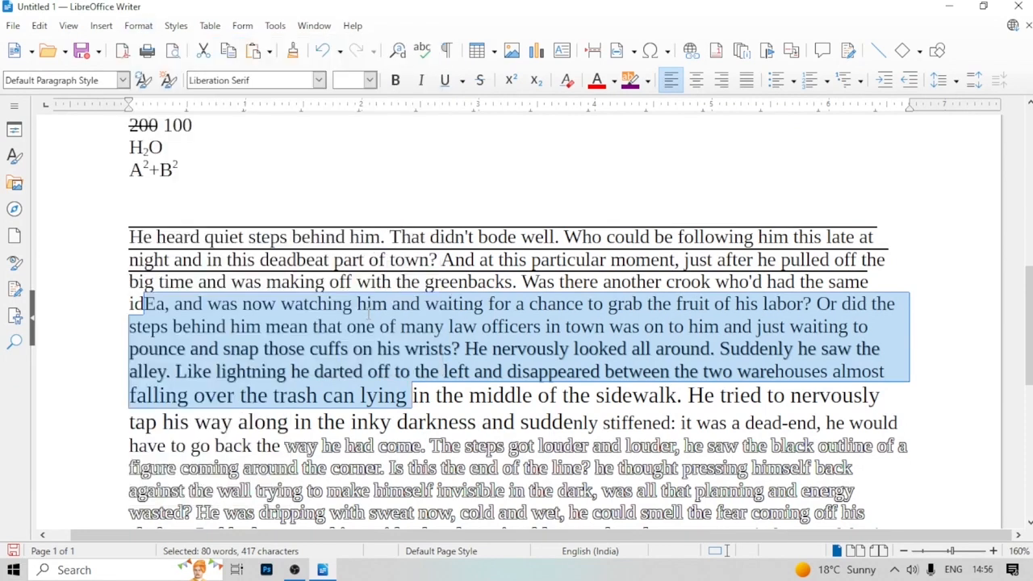
click(284, 371)
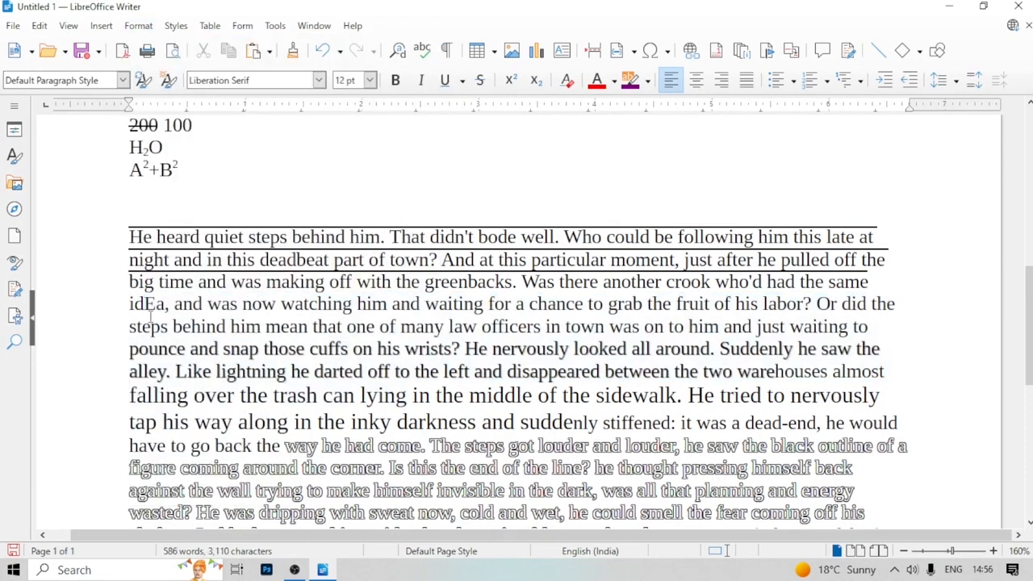
Undo the last case change, try Sentence case on the text from "idea" to "lying in the", and undo that too
drag(146, 306, 465, 396)
key(ctrl+z)
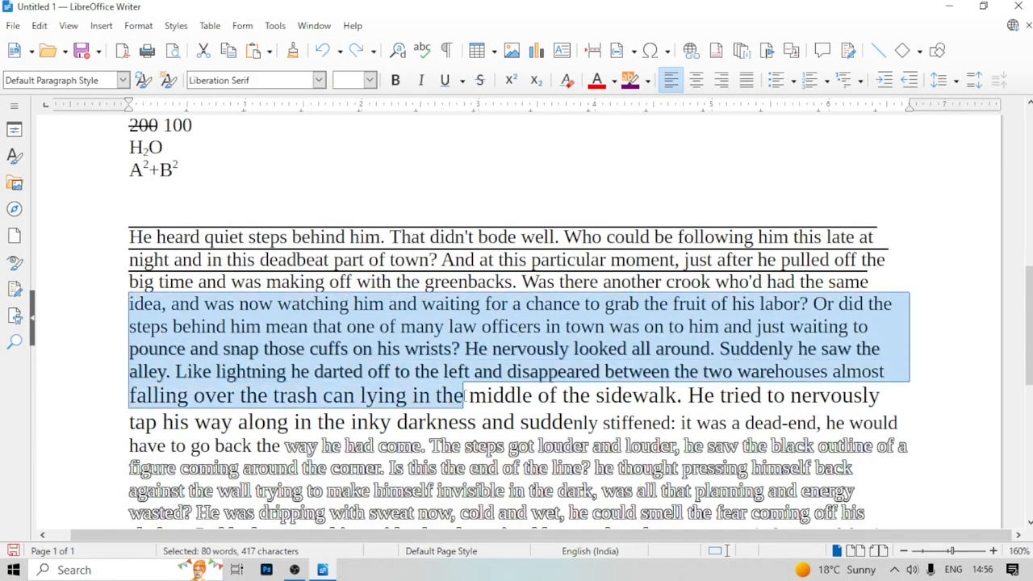
click(138, 25)
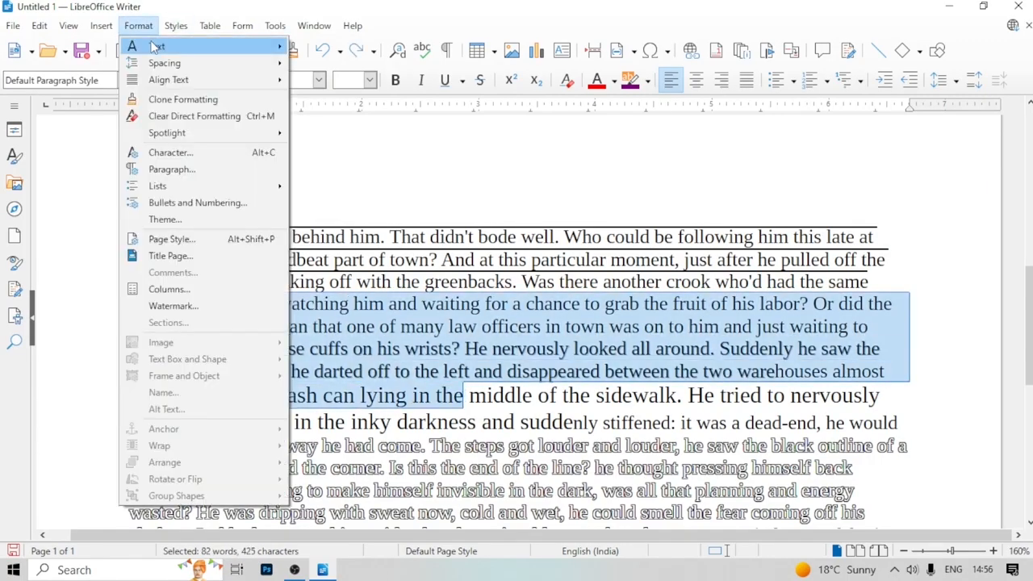
mouse_move(156, 46)
click(355, 307)
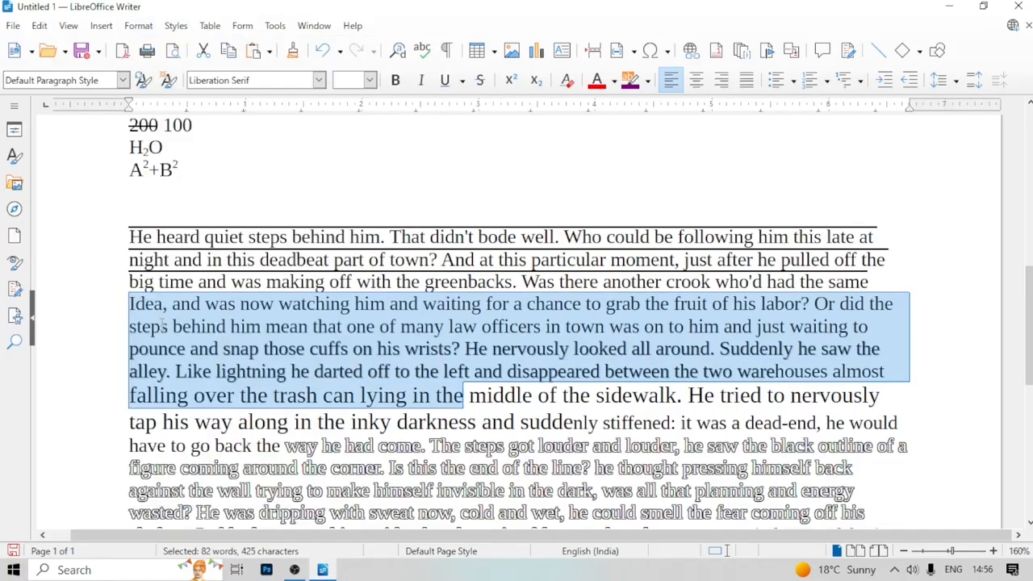
key(ctrl+z)
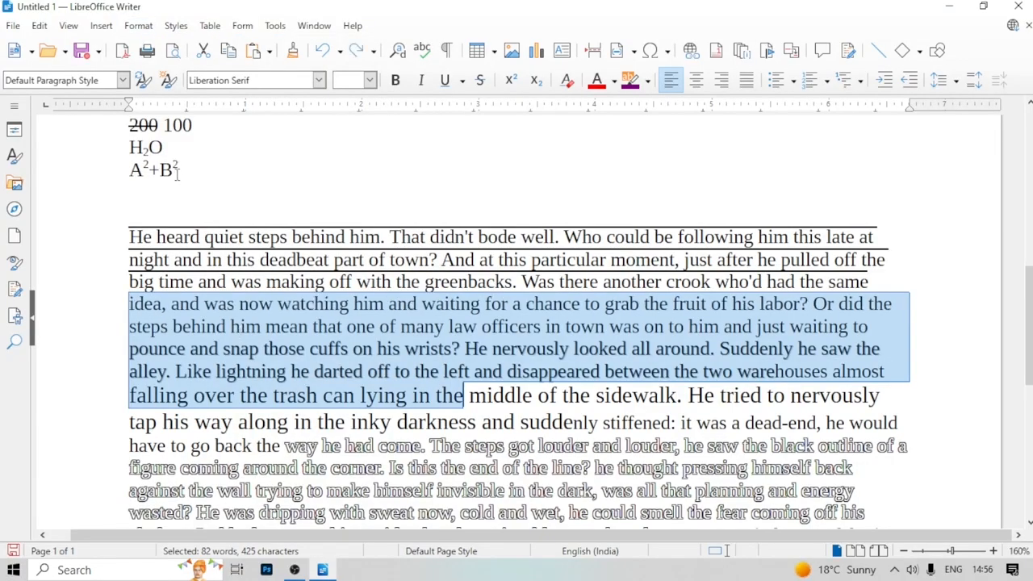
Apply Capitalize Every Word to the second paragraph's text from "idea, and was now watching" to "trash can lying in the"
click(96, 27)
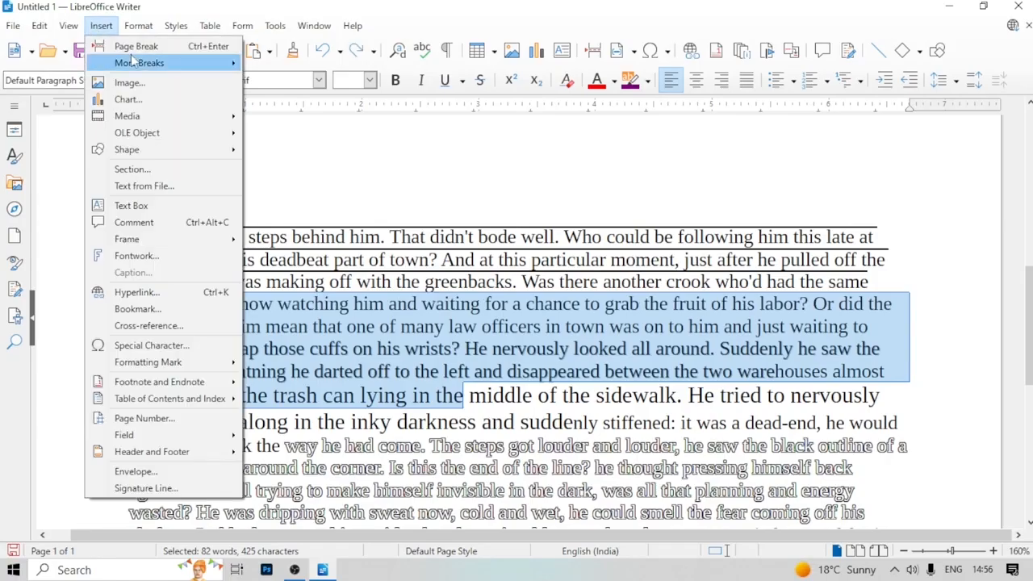
click(145, 18)
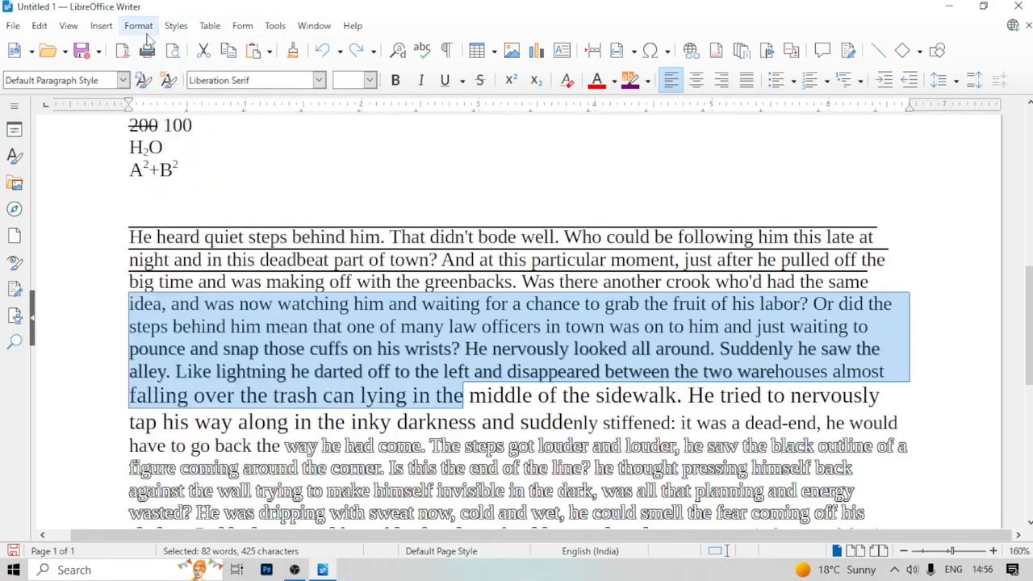
click(146, 27)
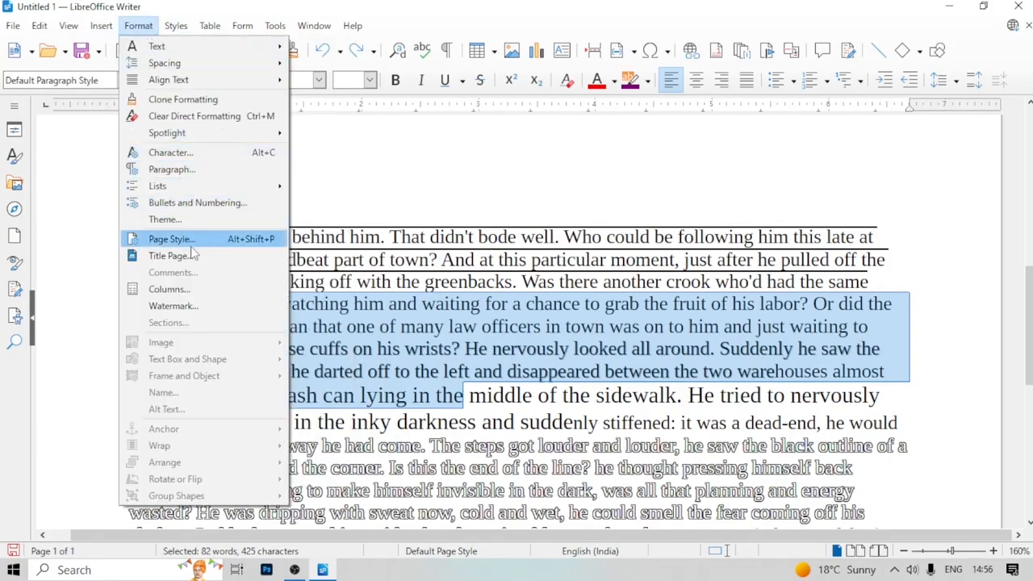
mouse_move(159, 50)
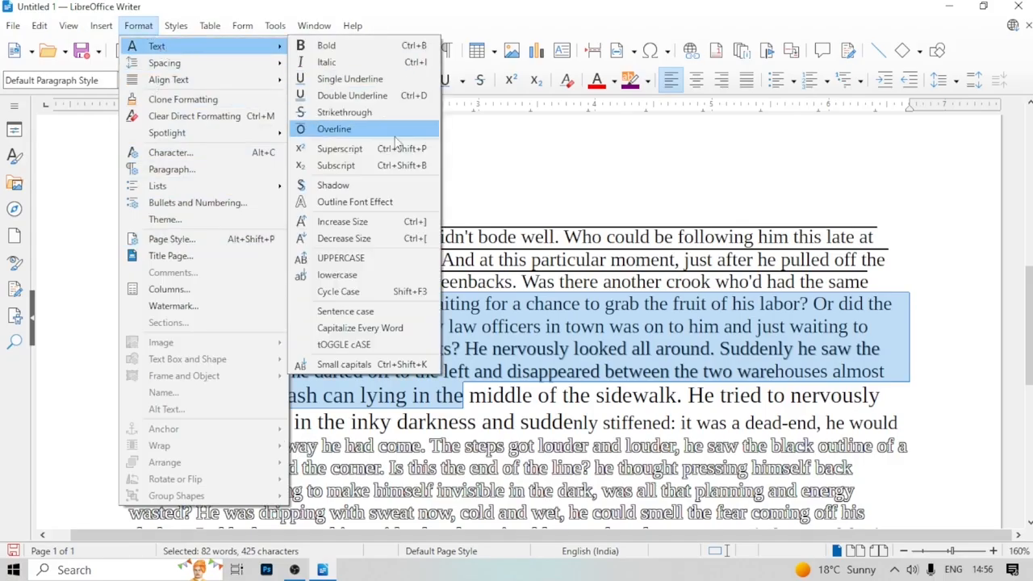
click(389, 331)
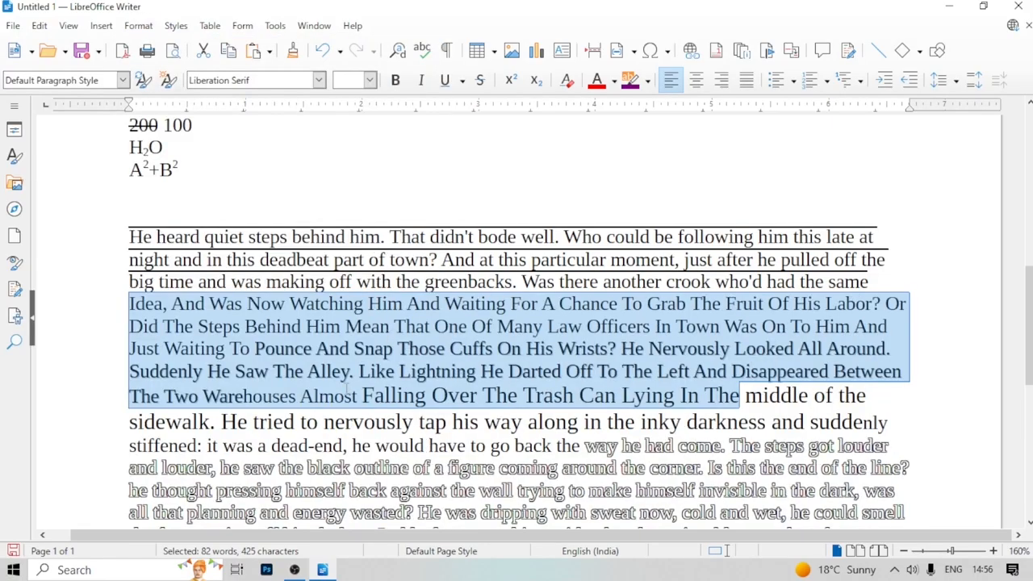
click(354, 393)
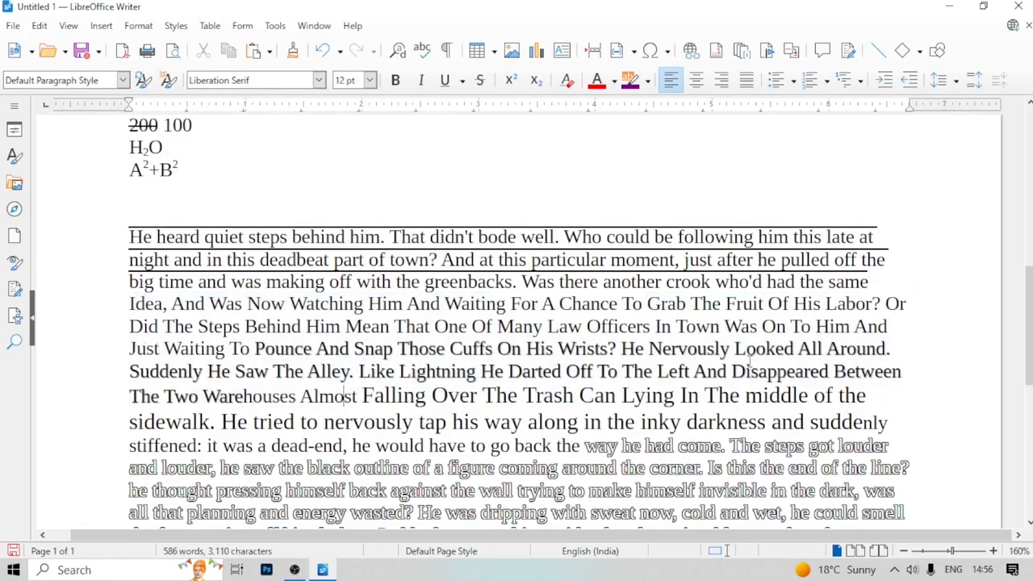
Center the second dummy paragraph, selecting its text from "swung quietly" to the empty line after "save his hide?"
scroll(303, 363, down, 3)
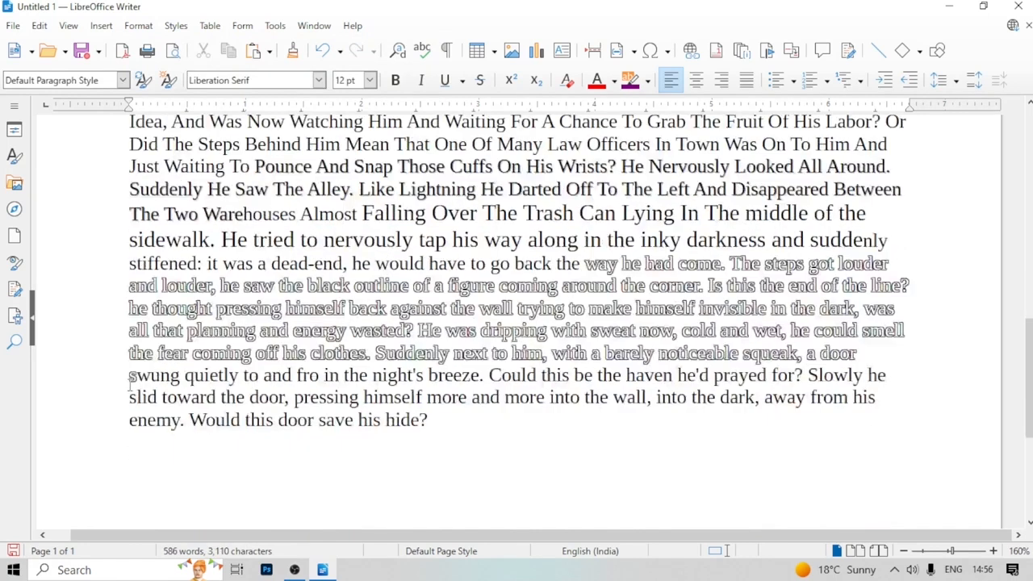
drag(130, 386, 415, 459)
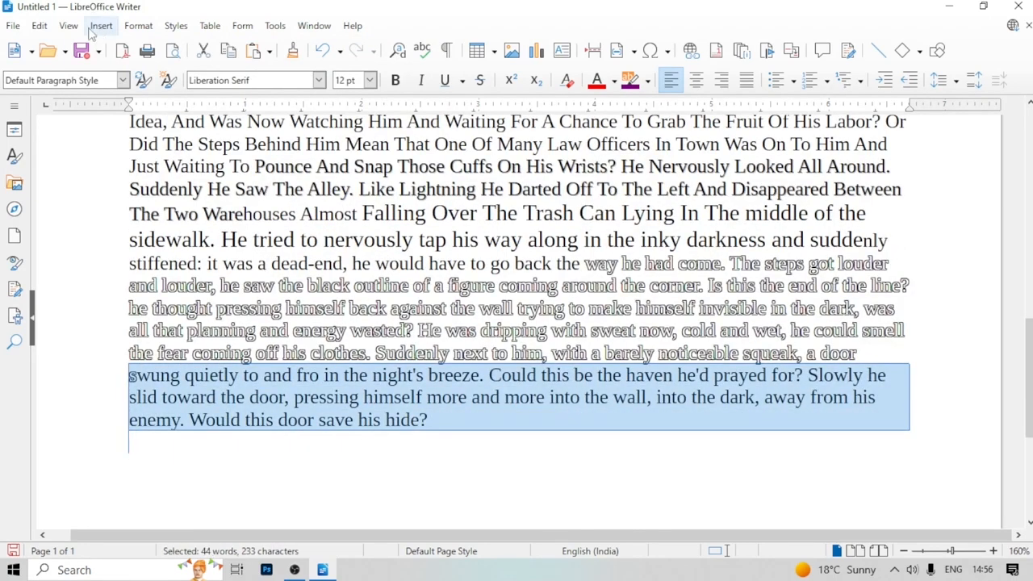
click(129, 29)
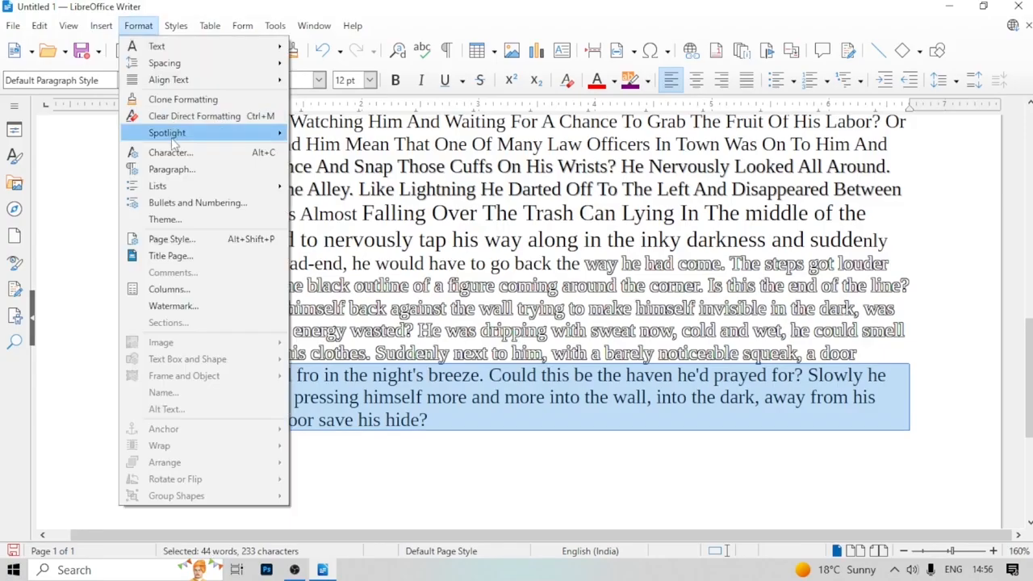
mouse_move(168, 82)
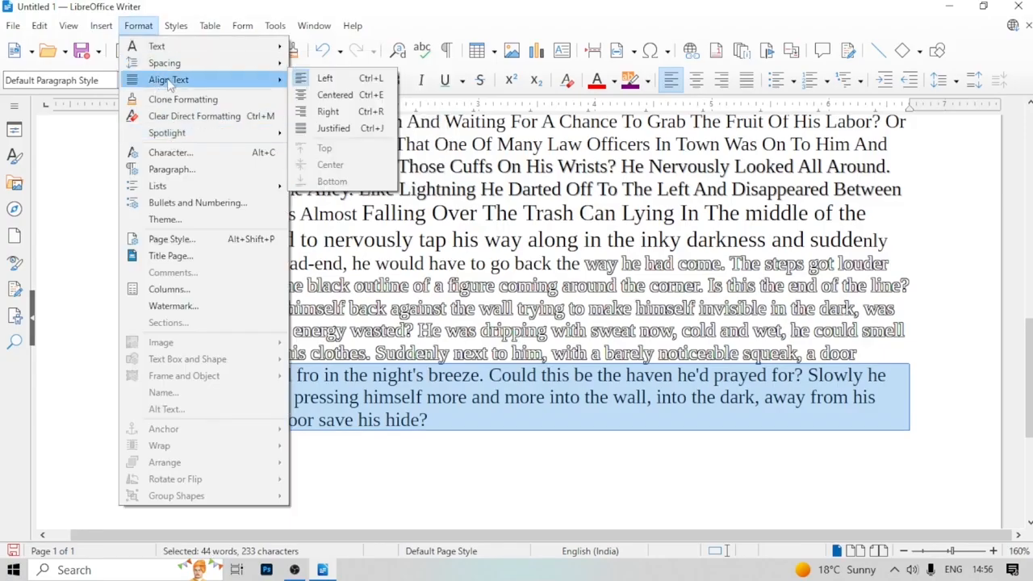
click(335, 94)
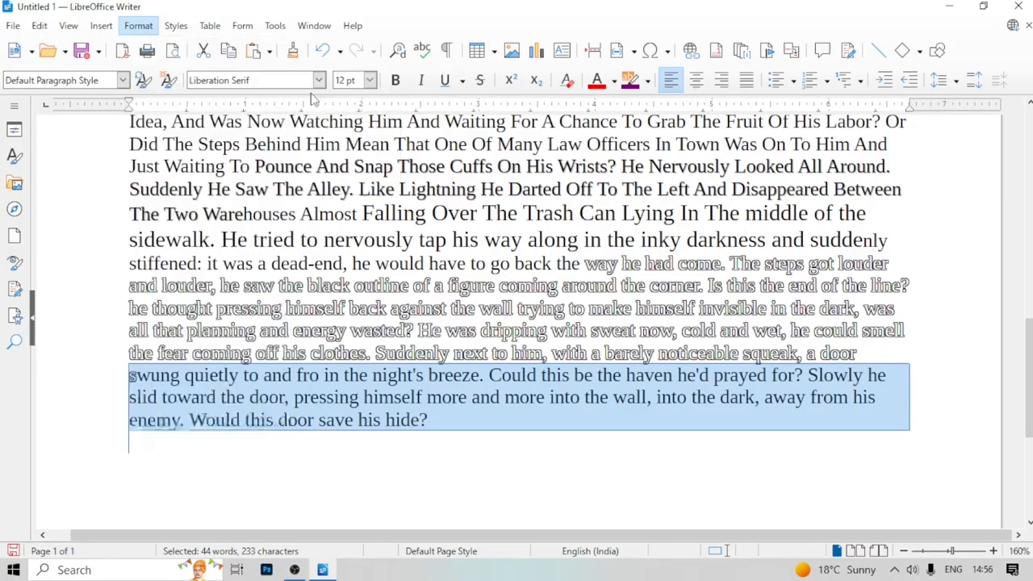
click(374, 218)
Apply Capitalize Every Word to the entire document
key(ctrl+a)
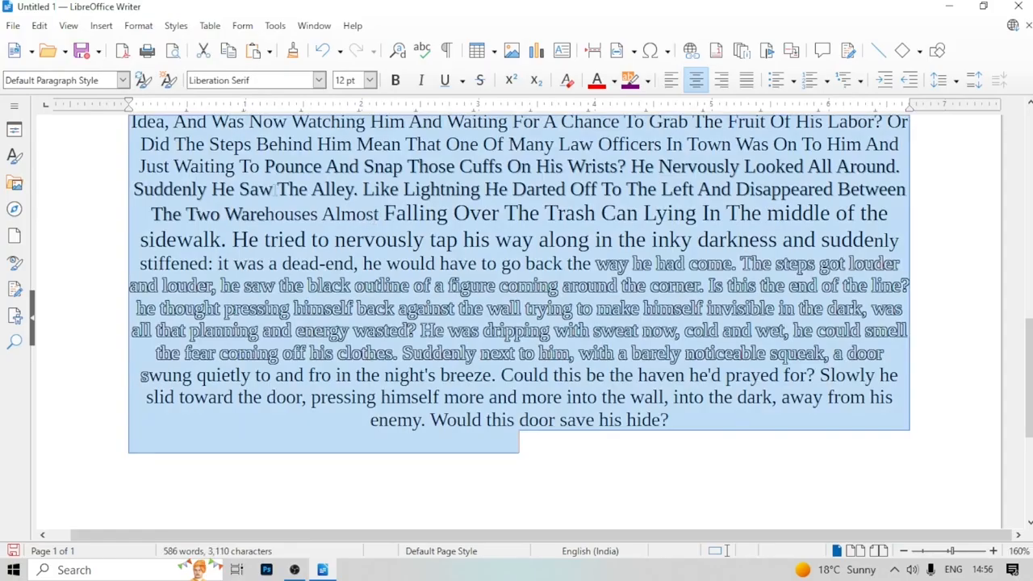
click(138, 25)
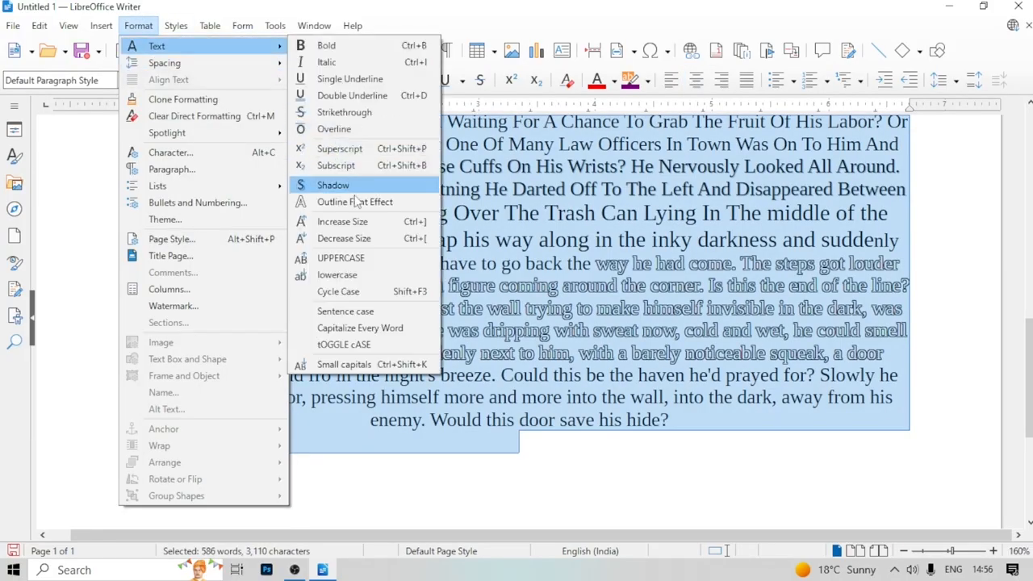
click(360, 328)
click(138, 25)
mouse_move(168, 50)
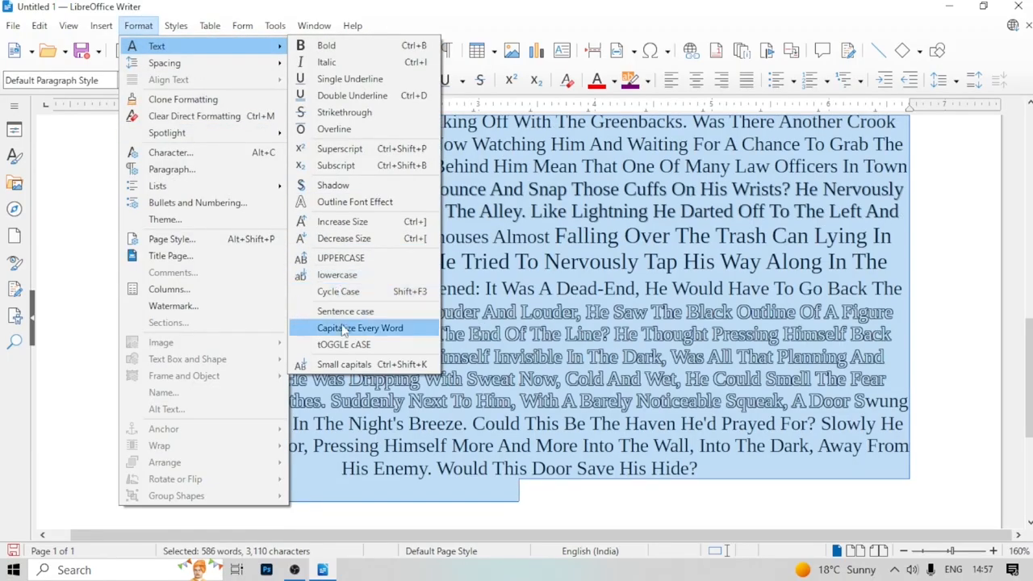
Try right alignment on the second dummy paragraph, and switch it to justified alignment
click(138, 25)
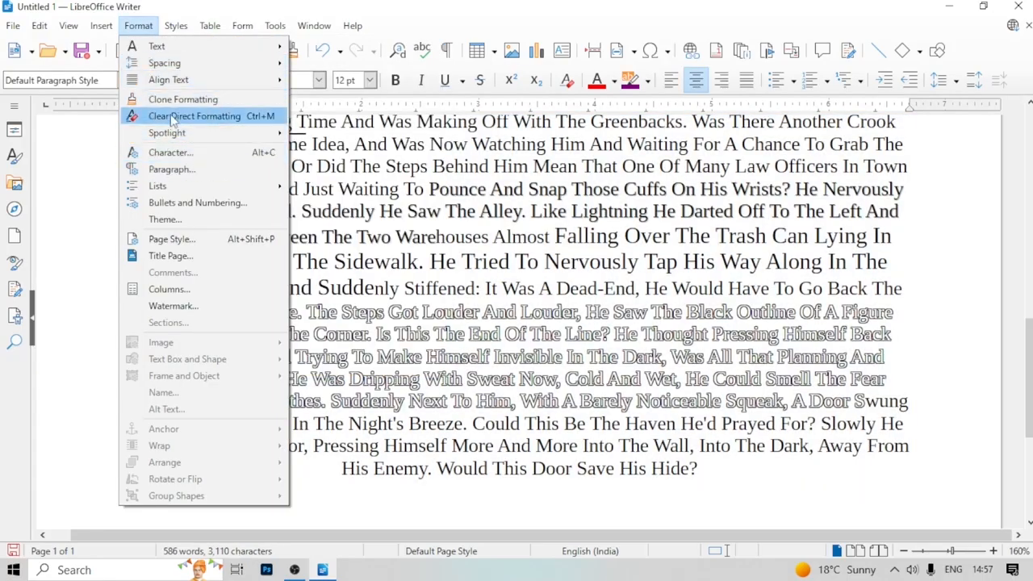
mouse_move(173, 85)
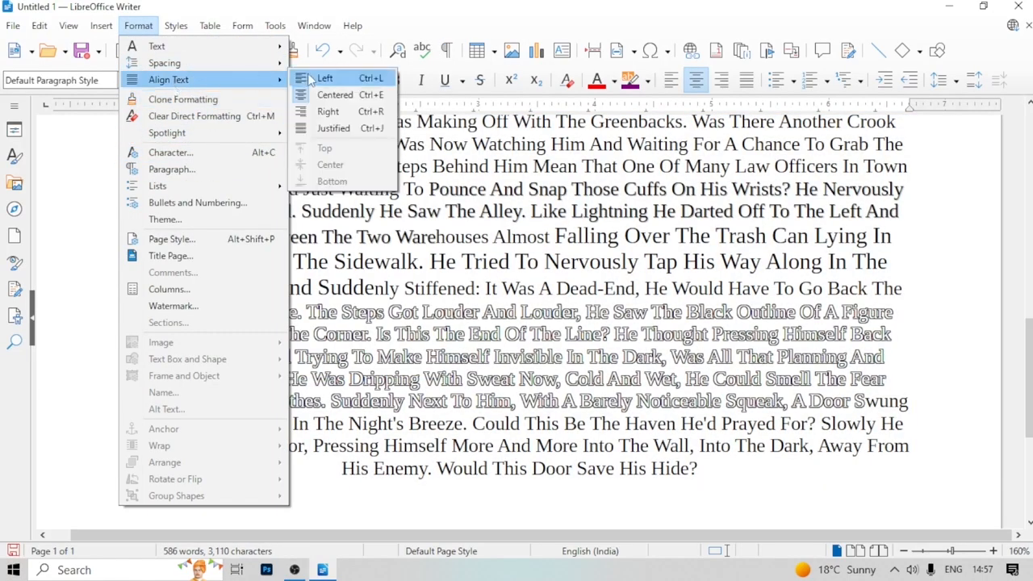
click(326, 112)
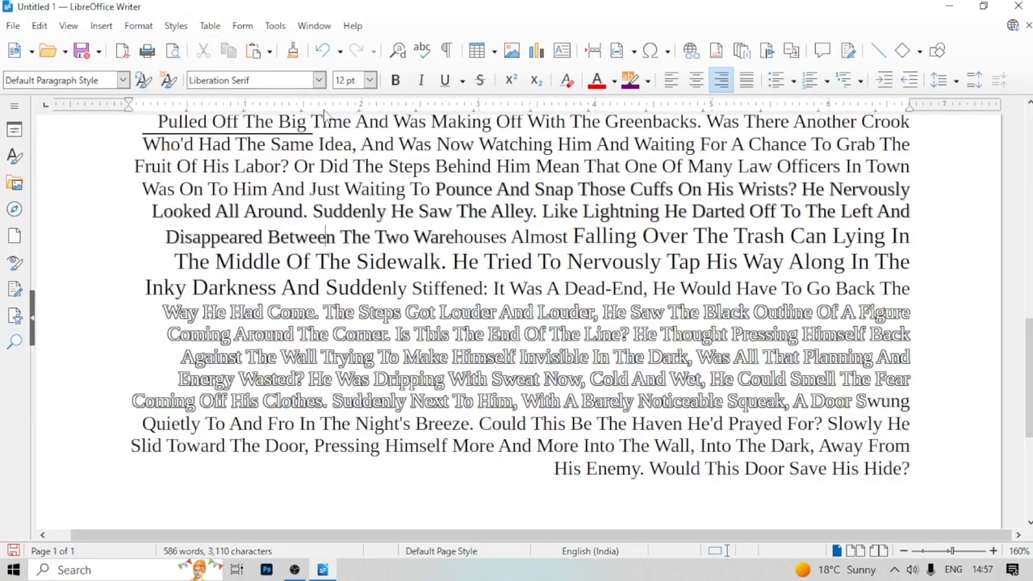
click(139, 26)
mouse_move(171, 87)
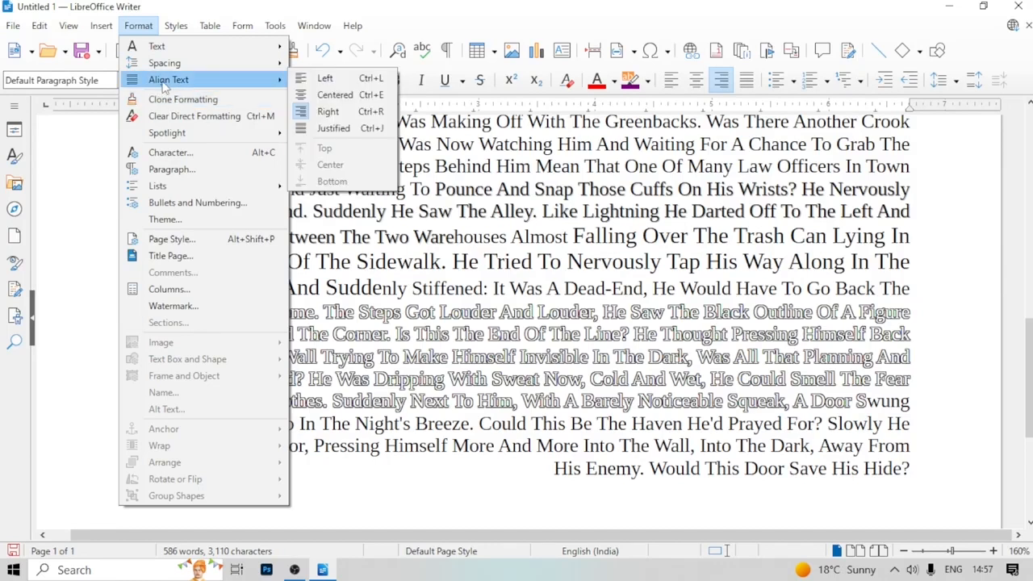
click(335, 128)
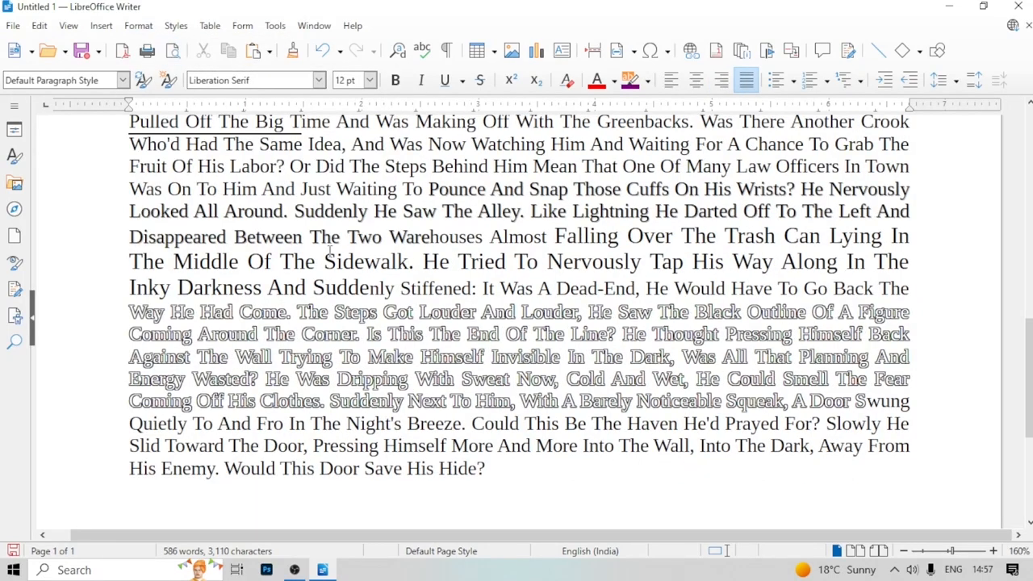
click(136, 28)
mouse_move(153, 50)
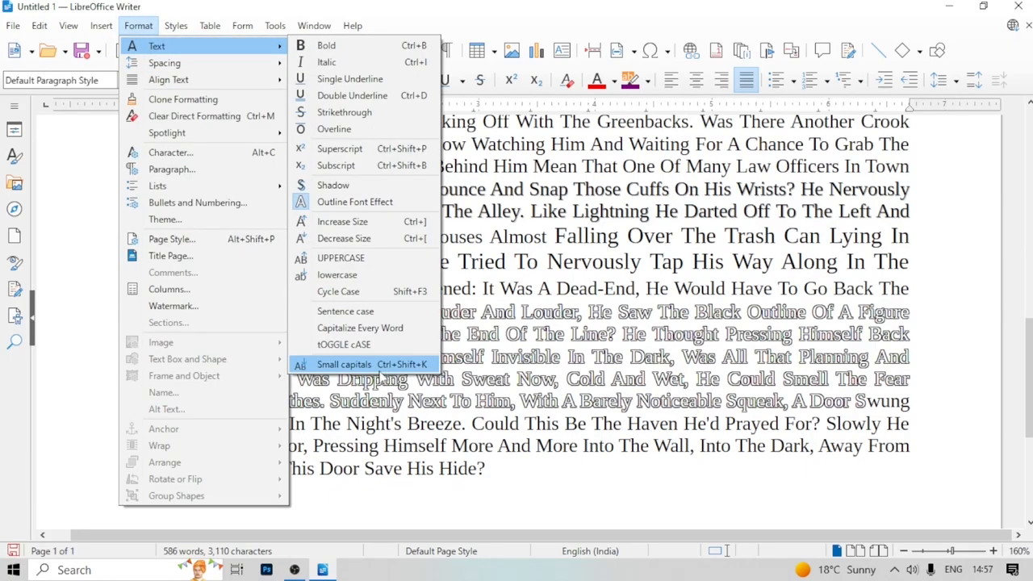
click(526, 358)
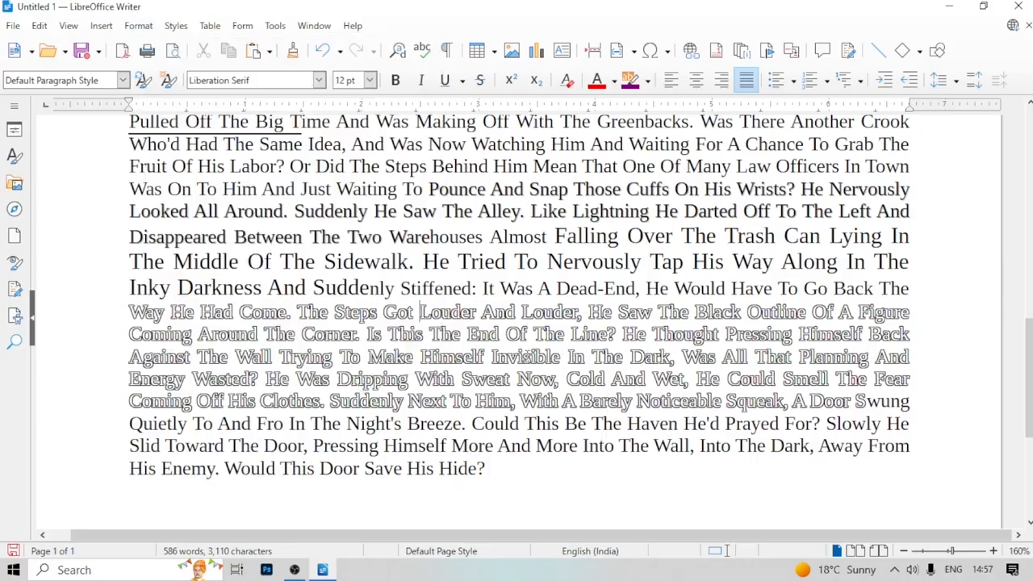
scroll(199, 303, up, 3)
drag(125, 281, 635, 377)
scroll(627, 369, down, 10)
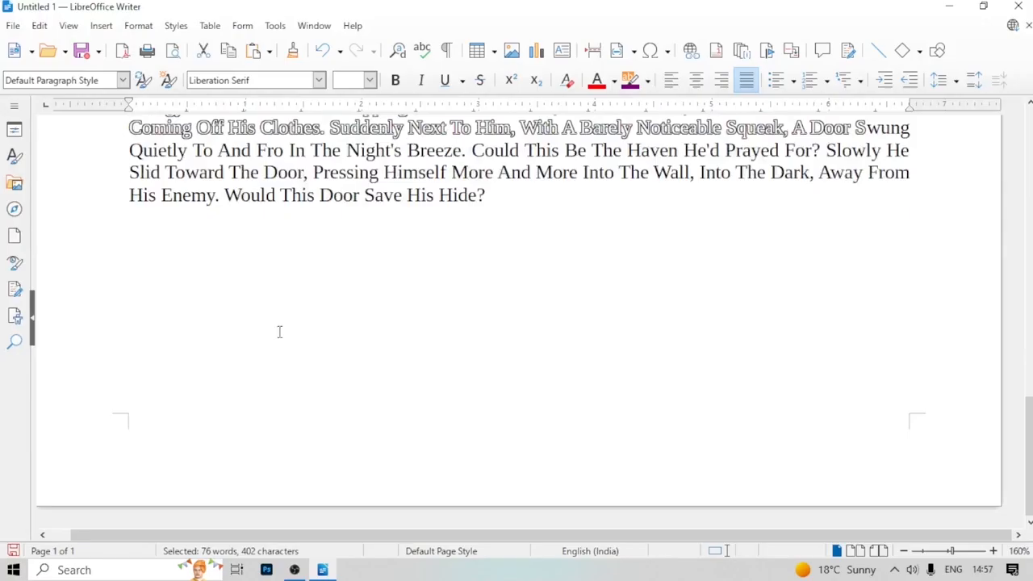
scroll(279, 332, up, 12)
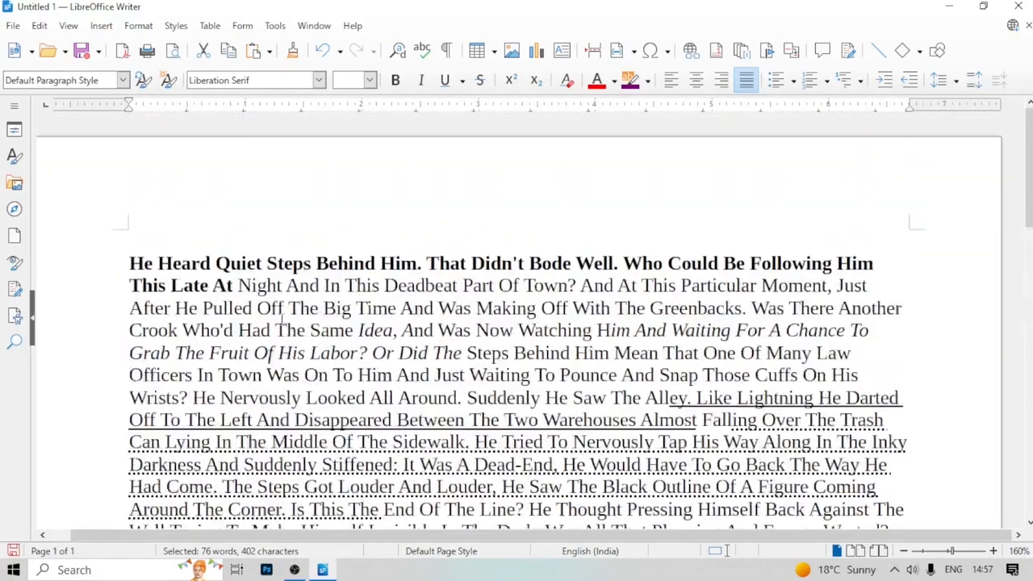
Apply Small capitals to the text from "Breeze. Could This Be" through the "200 100" line
scroll(97, 332, down, 8)
drag(116, 315, 207, 383)
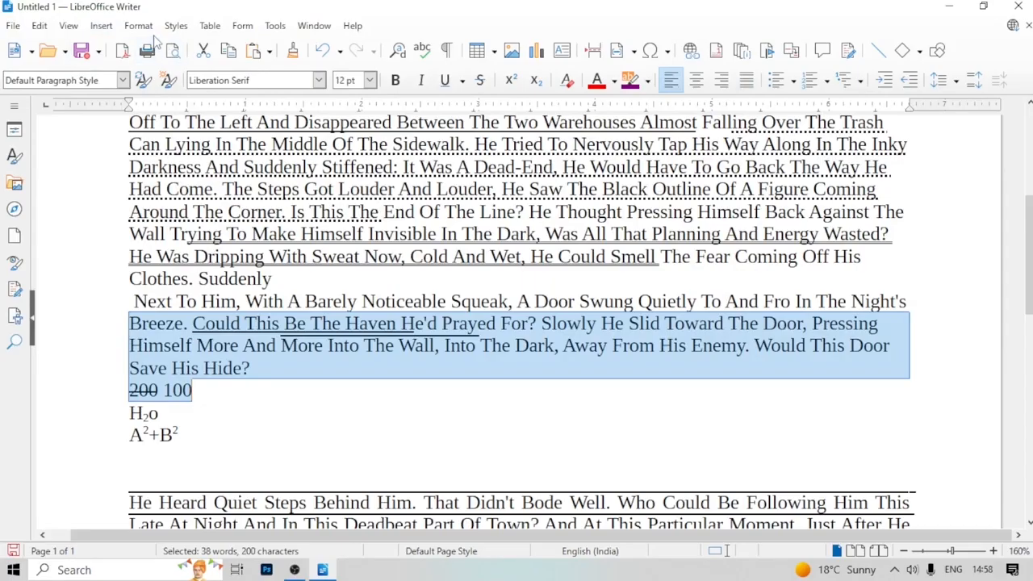
click(141, 26)
mouse_move(155, 46)
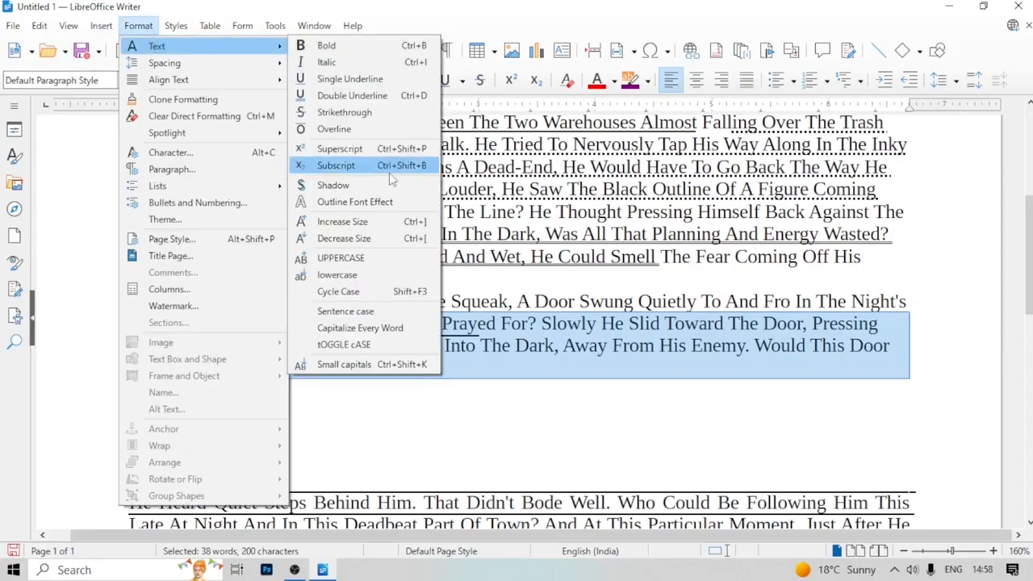
click(386, 370)
click(302, 387)
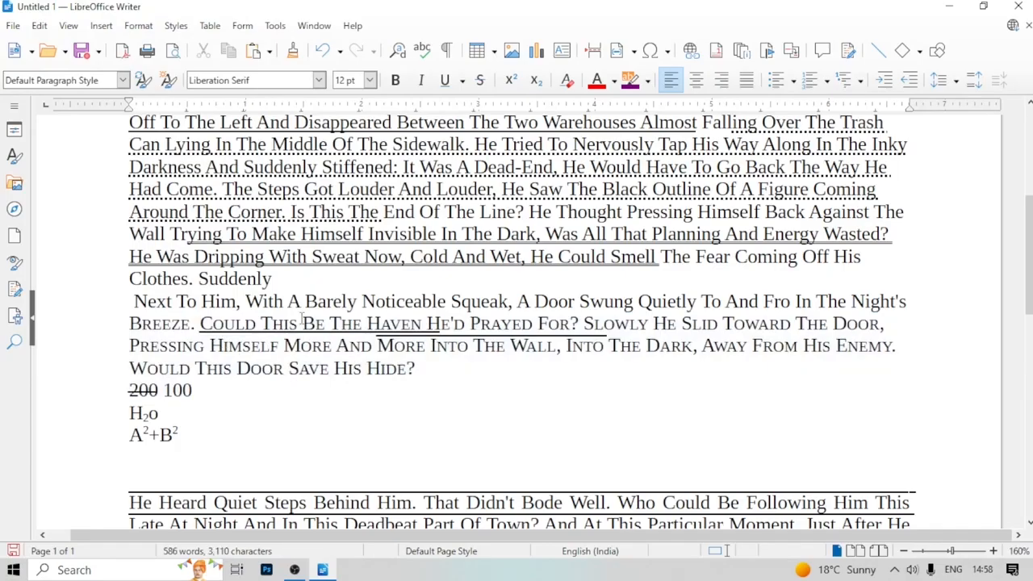
drag(378, 323, 371, 323)
drag(449, 323, 425, 323)
click(455, 373)
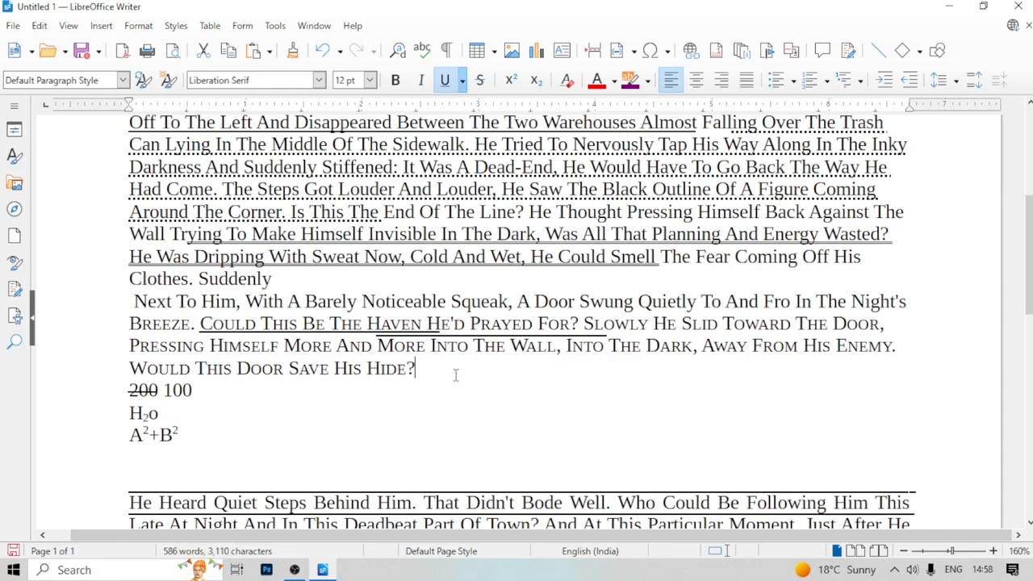
drag(460, 379, 156, 279)
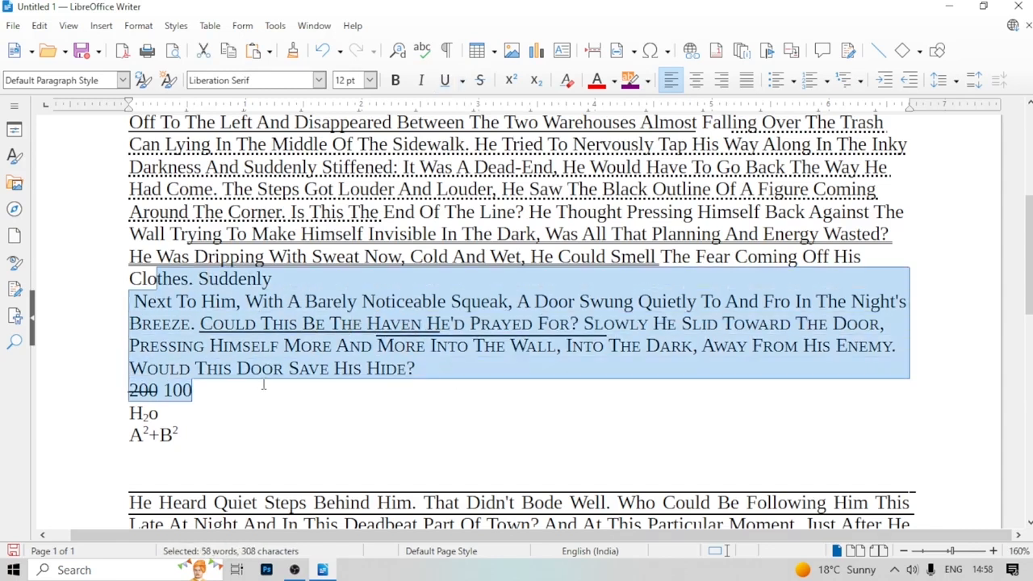
scroll(263, 385, up, 1)
scroll(263, 384, up, 3)
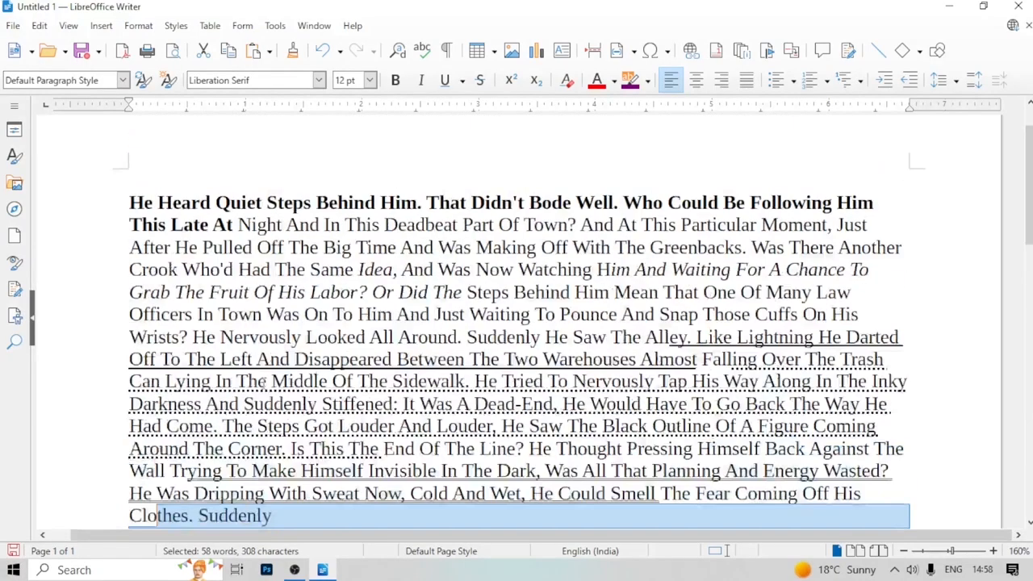
Clone the bold formatting of the opening sentence onto the first paragraph's text from "After He Pulled Off" to the "Nerv" of "Nervously"
click(113, 221)
click(133, 26)
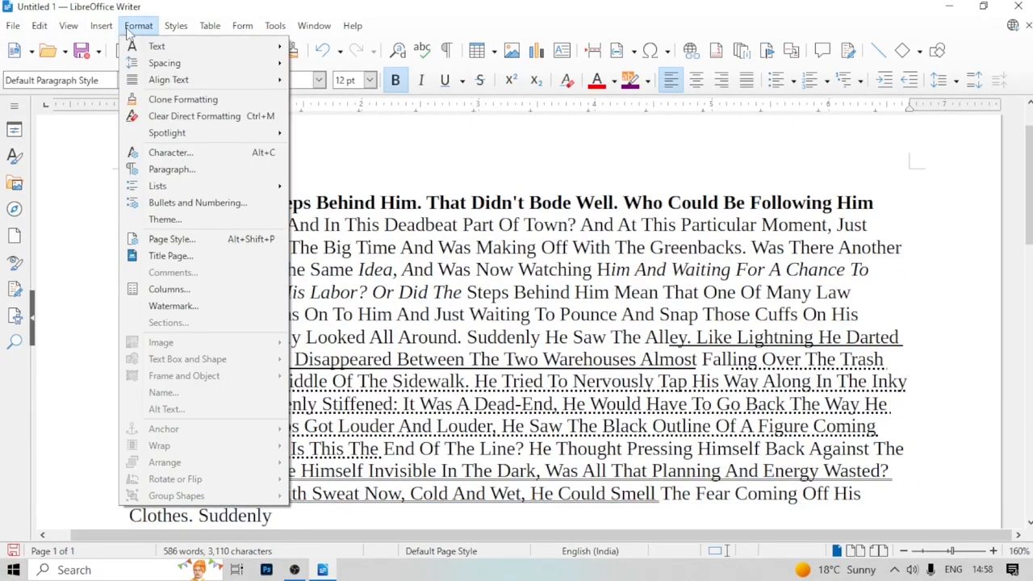
click(183, 102)
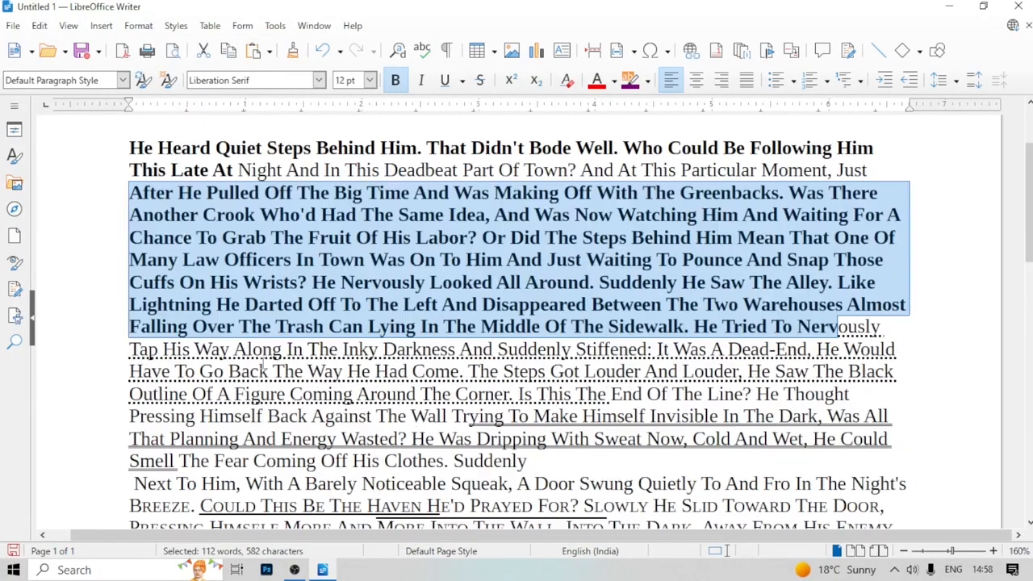
click(258, 366)
Color the text from "Smell The Fear" to "Save His Hide?" red and highlight it in yellow
scroll(257, 361, down, 2)
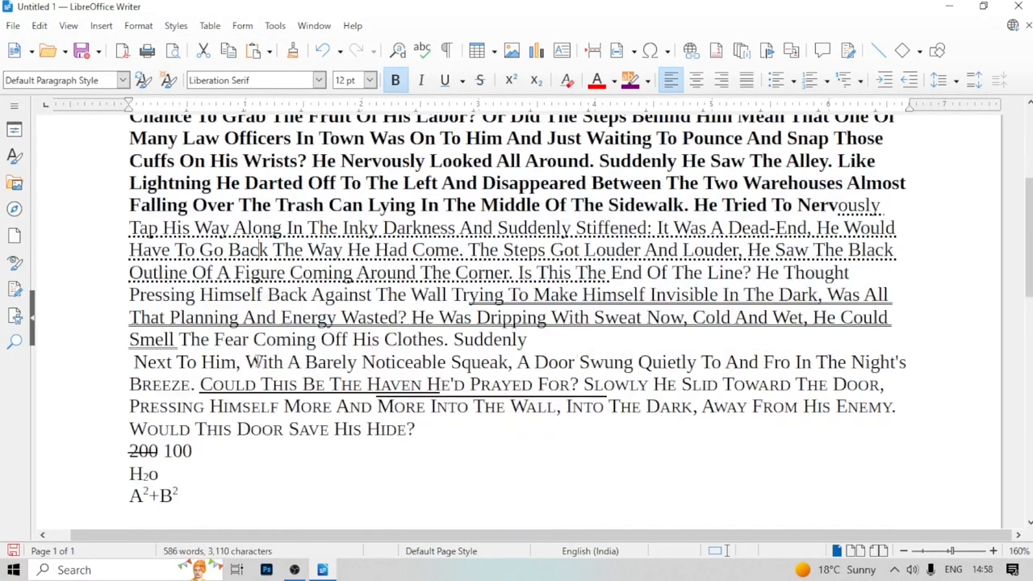
drag(127, 337, 451, 430)
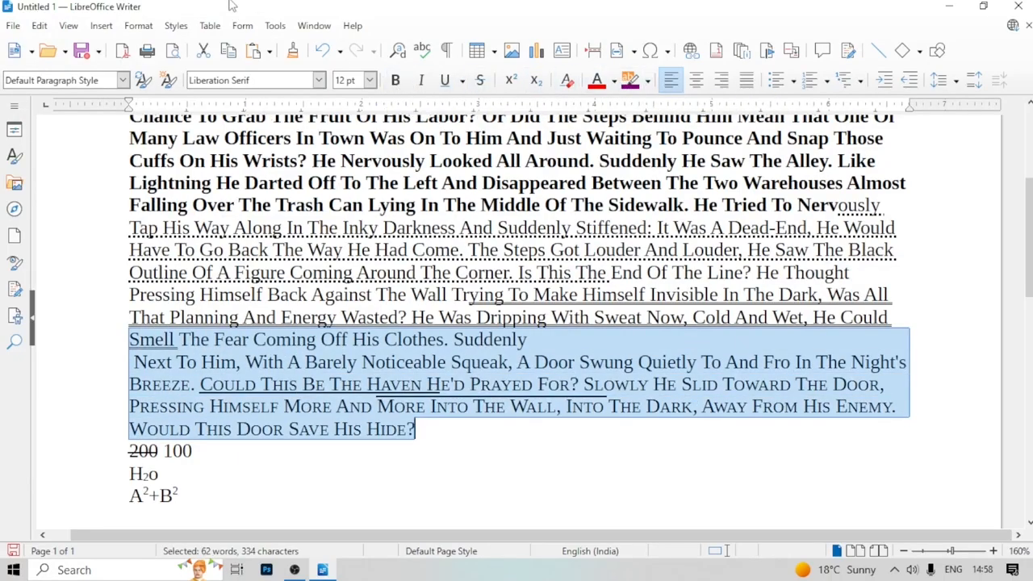
click(597, 82)
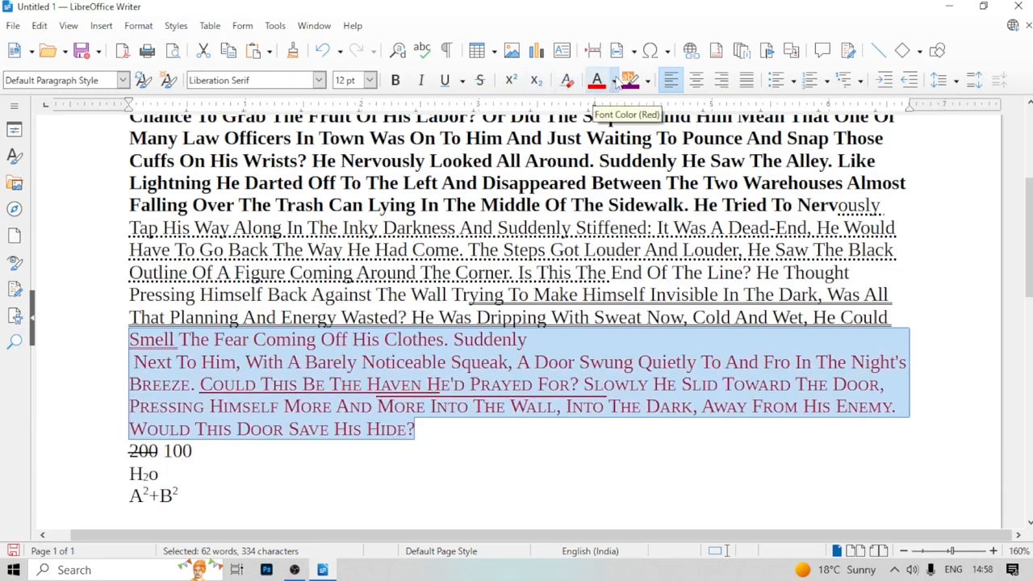
click(647, 80)
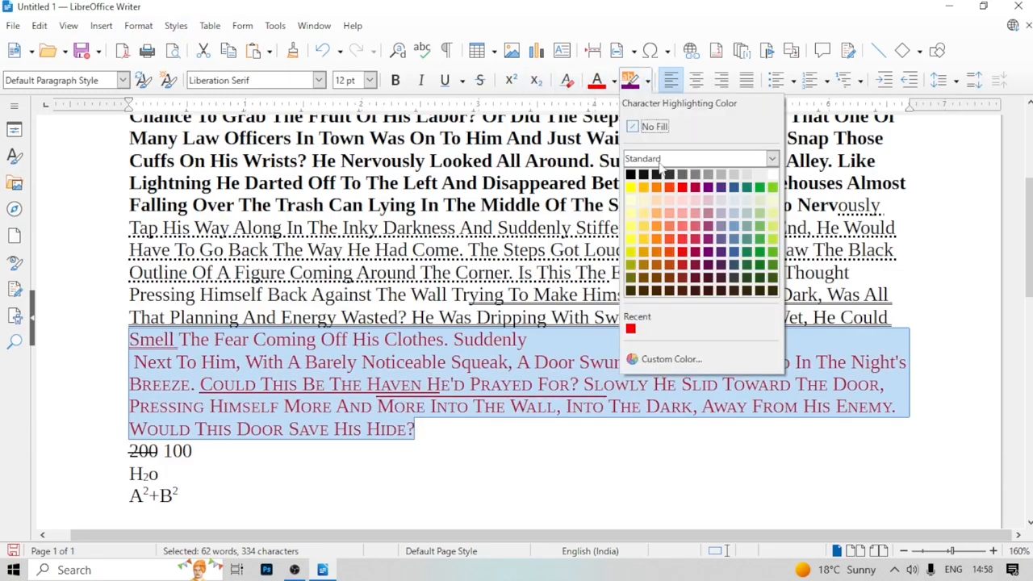
click(631, 188)
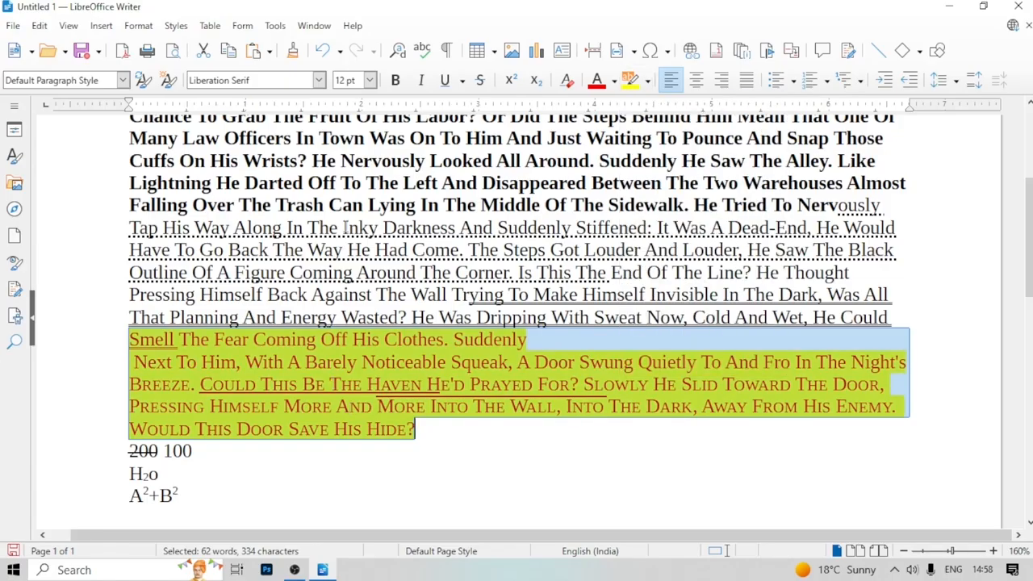
Clone the red, yellow-highlighted small-caps formatting onto the first paragraph's text from "Chance To Grab" to the "Loud" of "Louder"
click(138, 25)
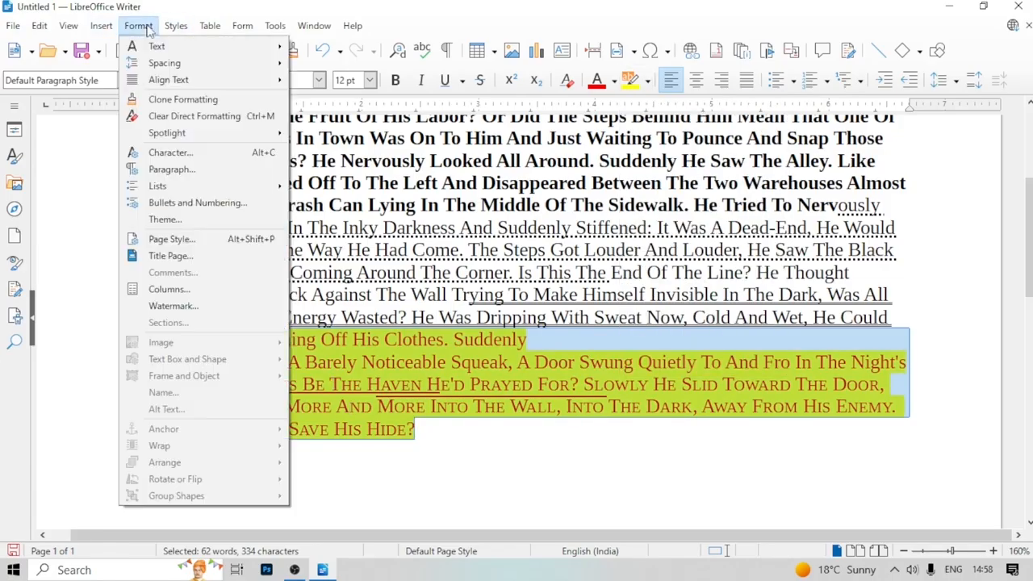
click(183, 99)
scroll(318, 315, up, 3)
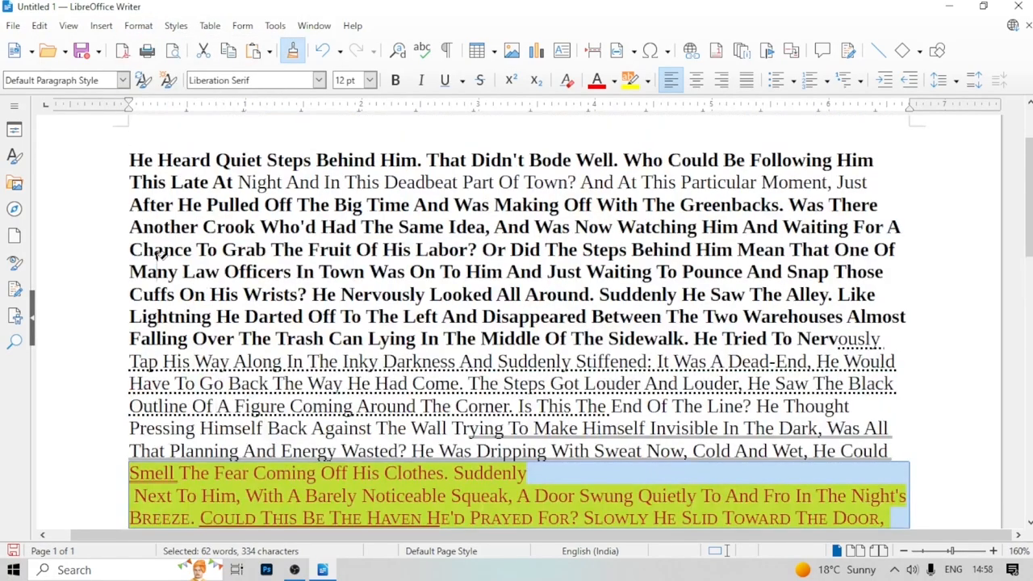
mouse_move(131, 247)
mouse_down()
mouse_move(722, 365)
mouse_move(376, 405)
mouse_up()
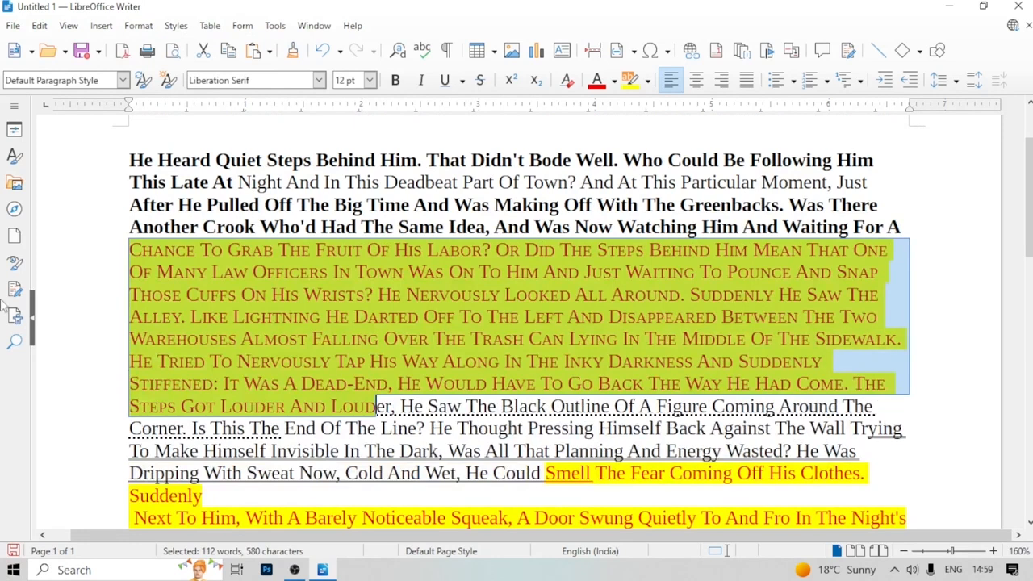
Clear the direct formatting from the first paragraph's text between "Chance To Grab" and "Between The Two"
scroll(111, 330, down, 3)
drag(130, 250, 904, 309)
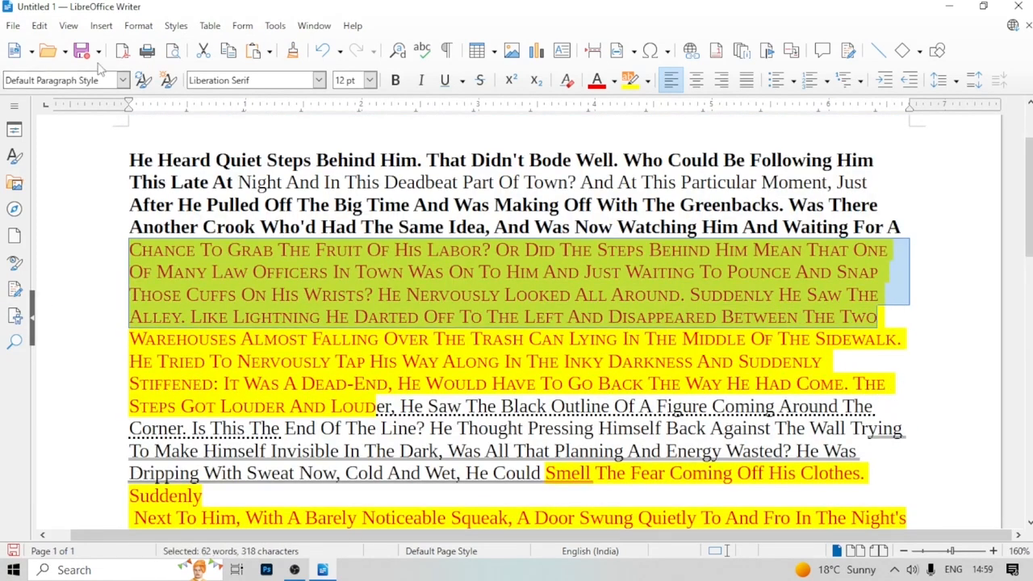
click(138, 28)
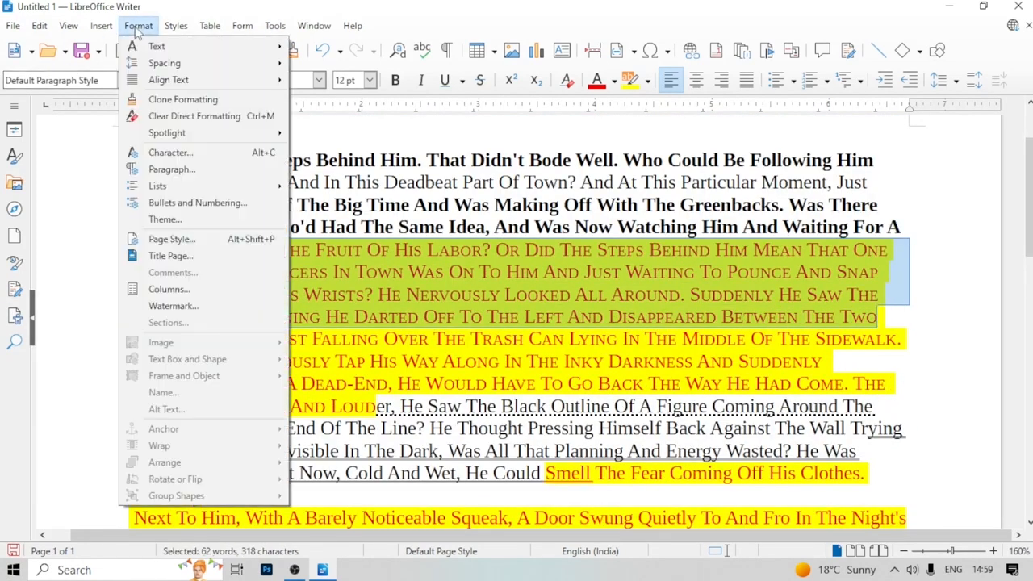
click(167, 117)
click(270, 298)
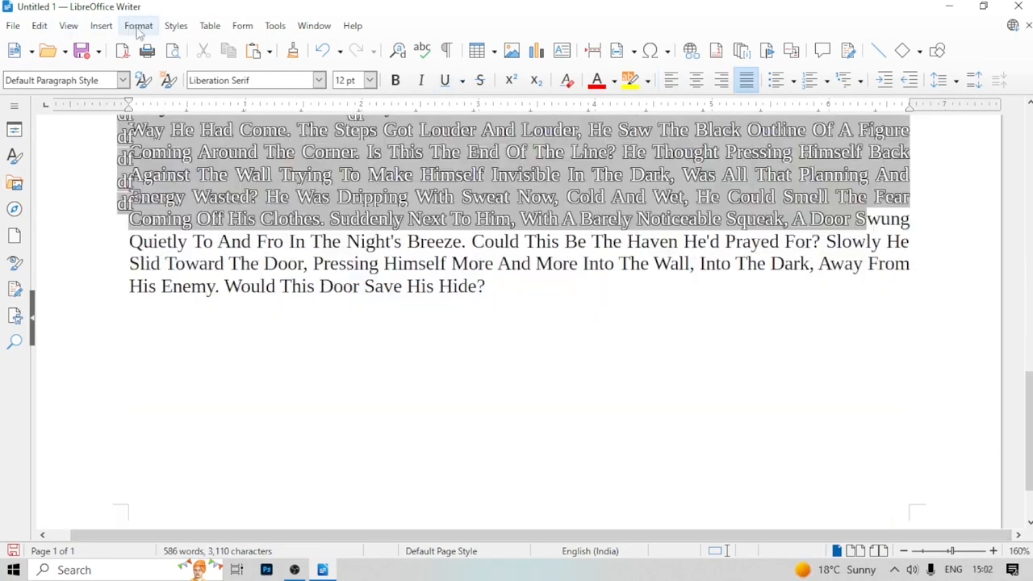
Look over the font and font effects settings of the Character dialog and close it without changes
click(138, 25)
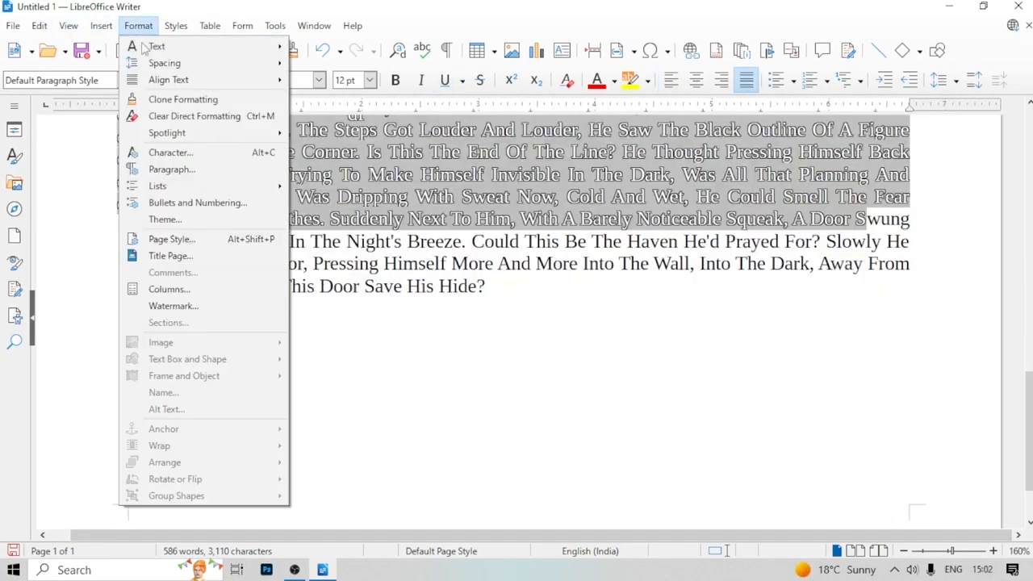
click(190, 153)
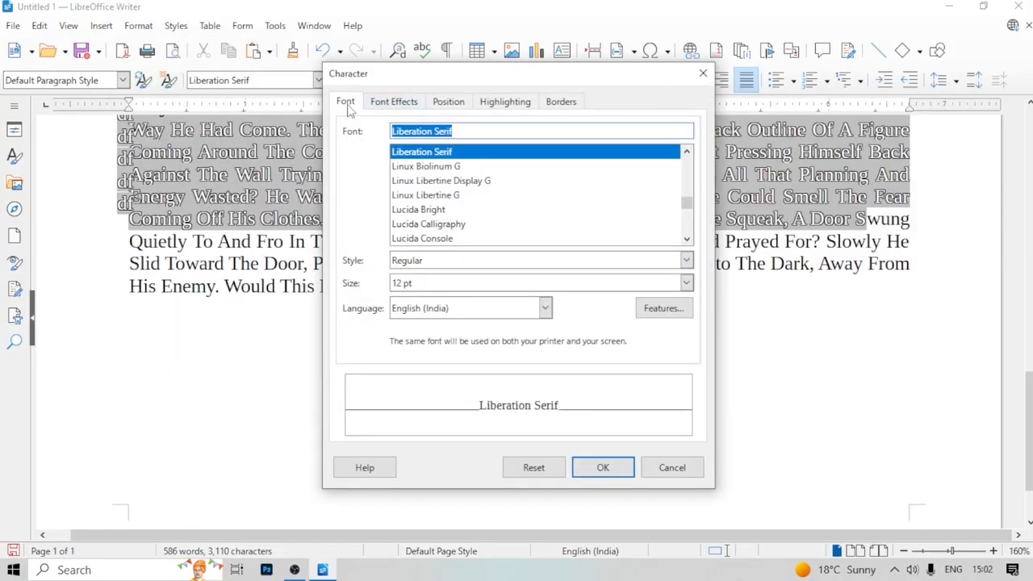
click(406, 105)
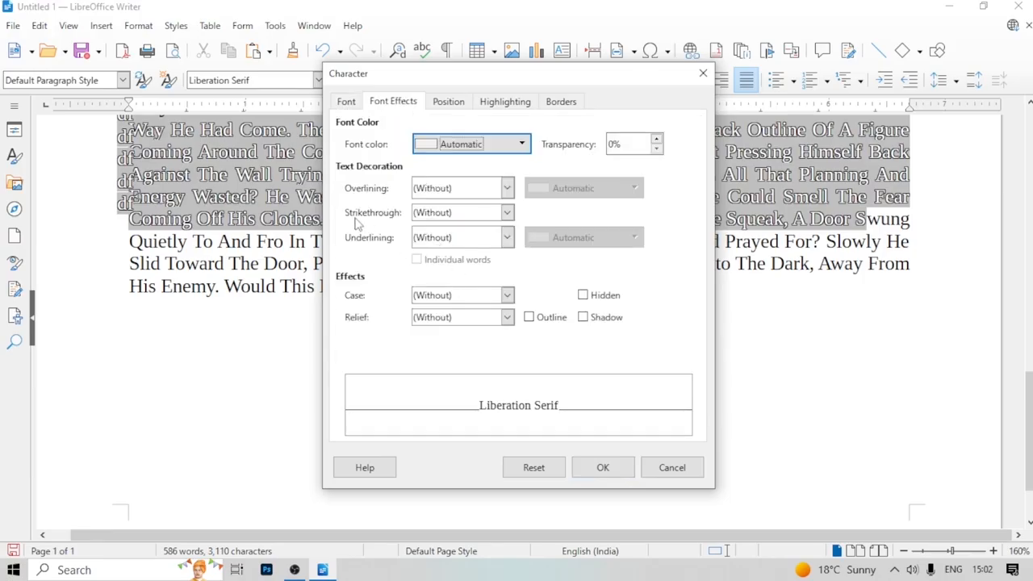
key(Escape)
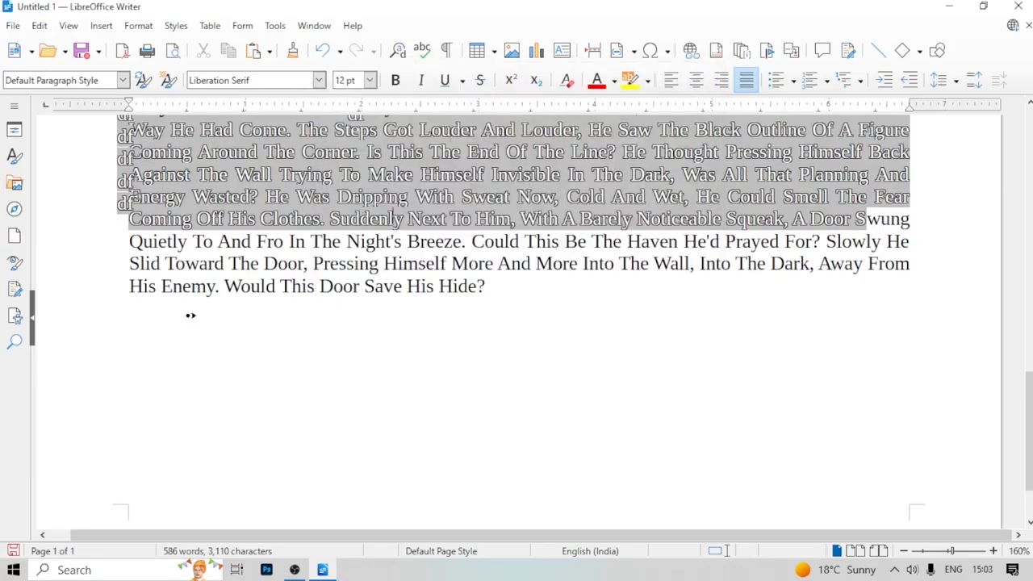
Add a left-aligned line reading "200" below the last paragraph, leaving a blank line between them
scroll(187, 278, up, 11)
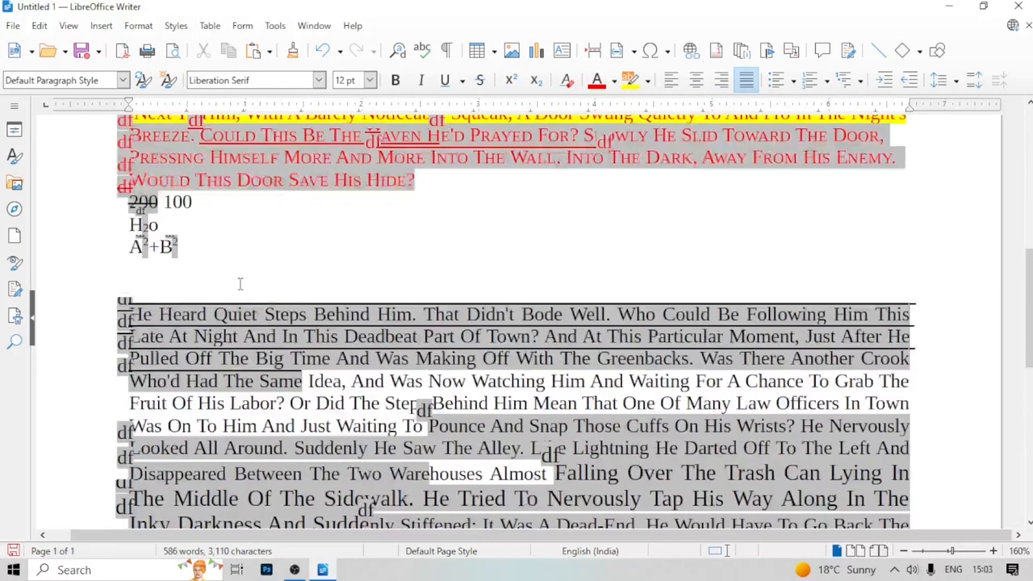
scroll(260, 268, down, 1)
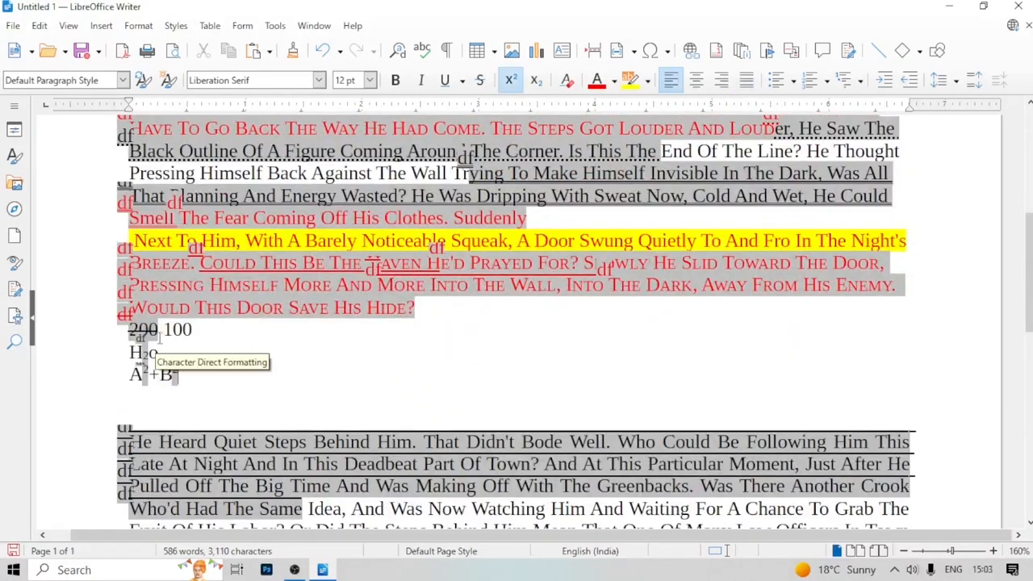
click(342, 352)
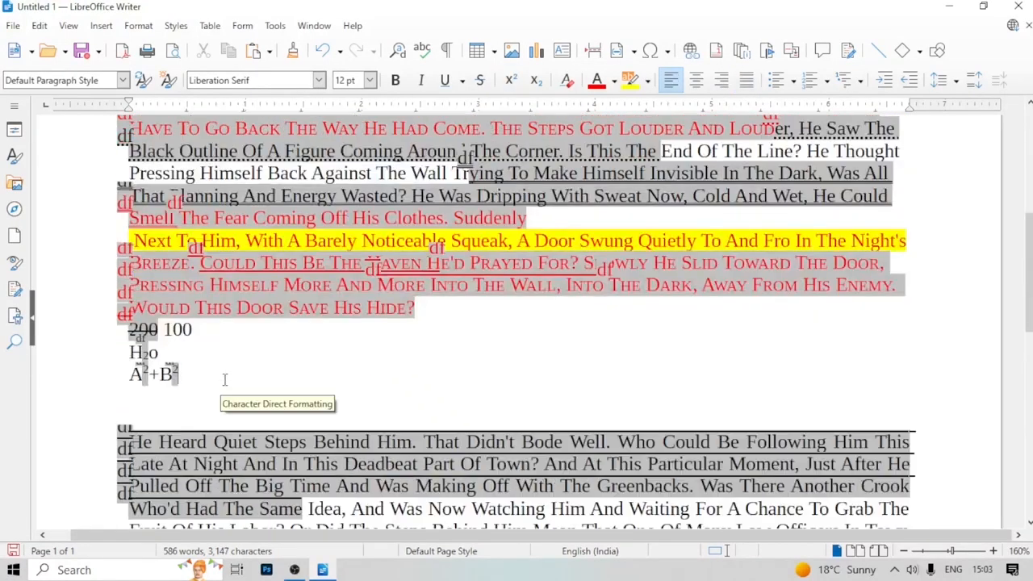
click(225, 378)
scroll(193, 417, down, 10)
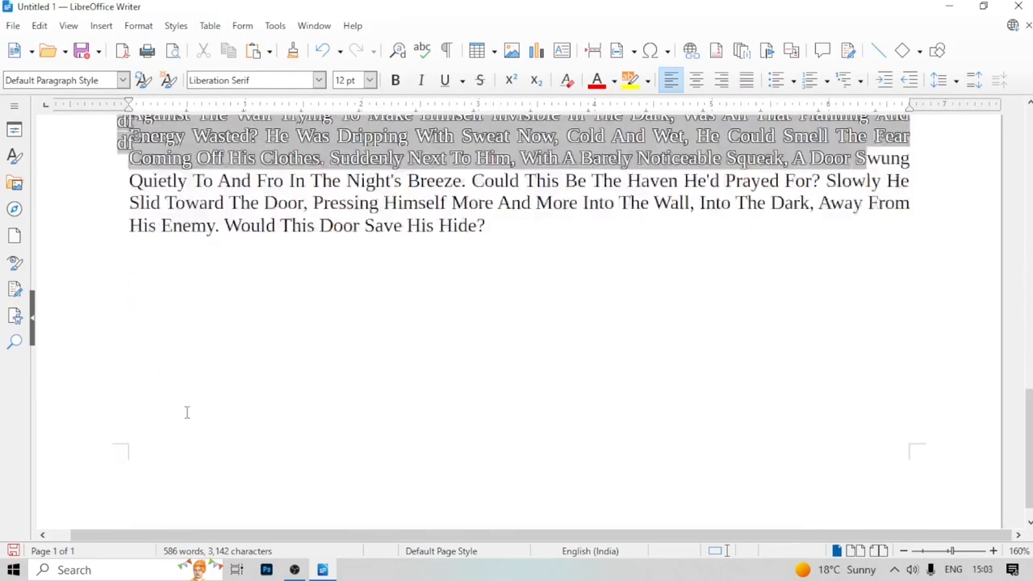
click(376, 324)
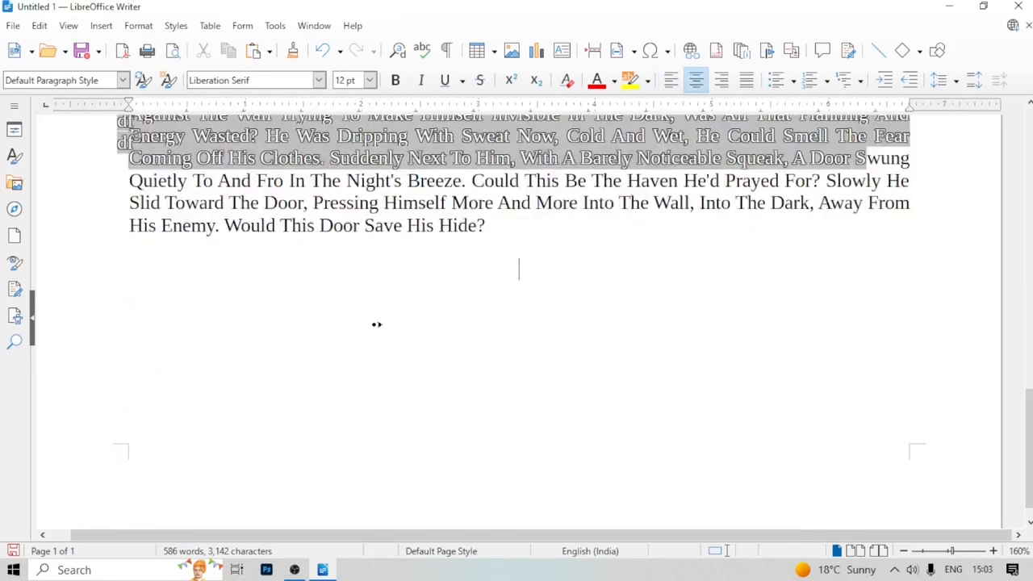
click(671, 80)
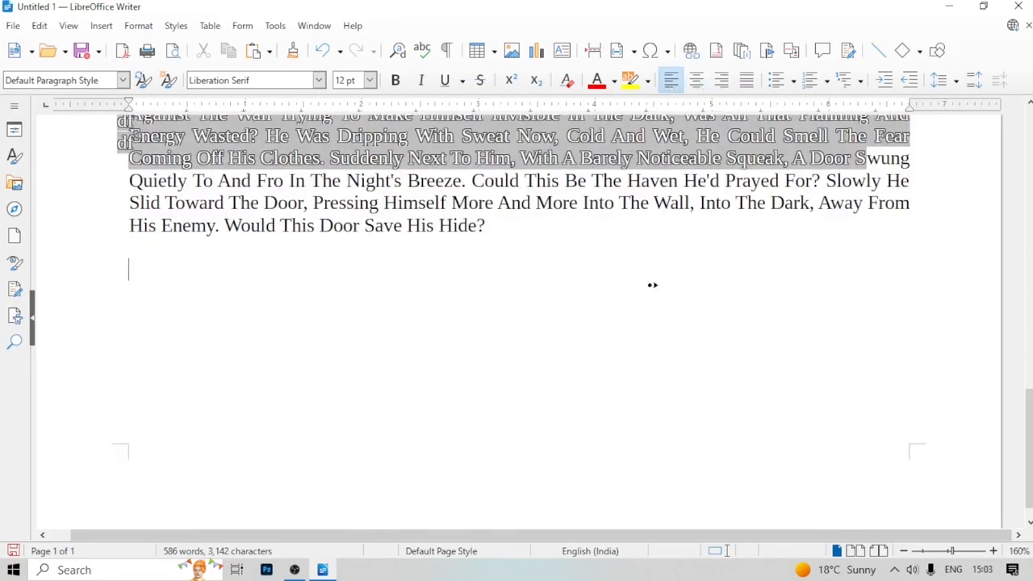
text(200)
Examine the text effects and the character overlining styles available for the new "200" without applying any
double_click(187, 269)
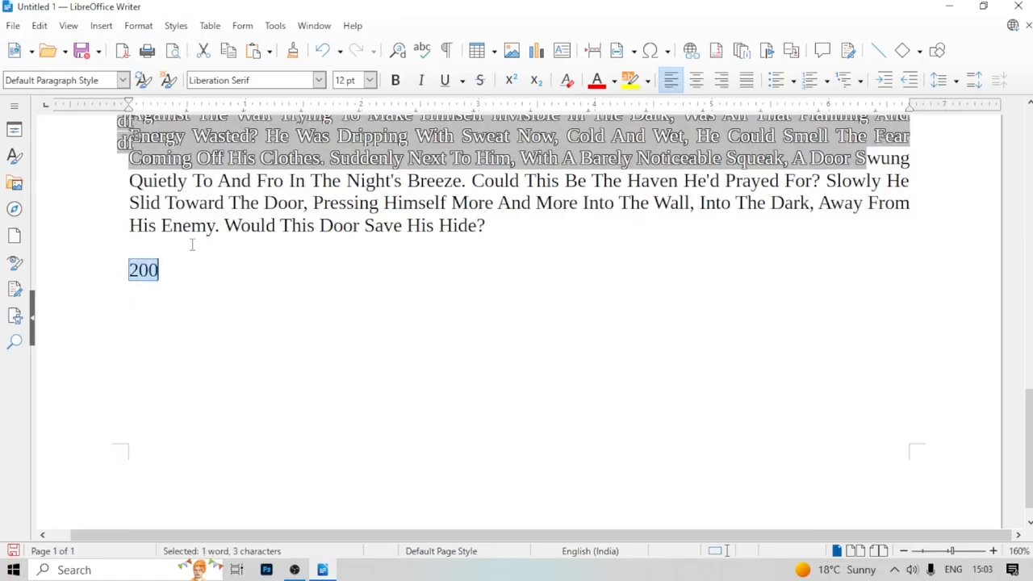
click(138, 25)
mouse_move(176, 25)
mouse_move(138, 25)
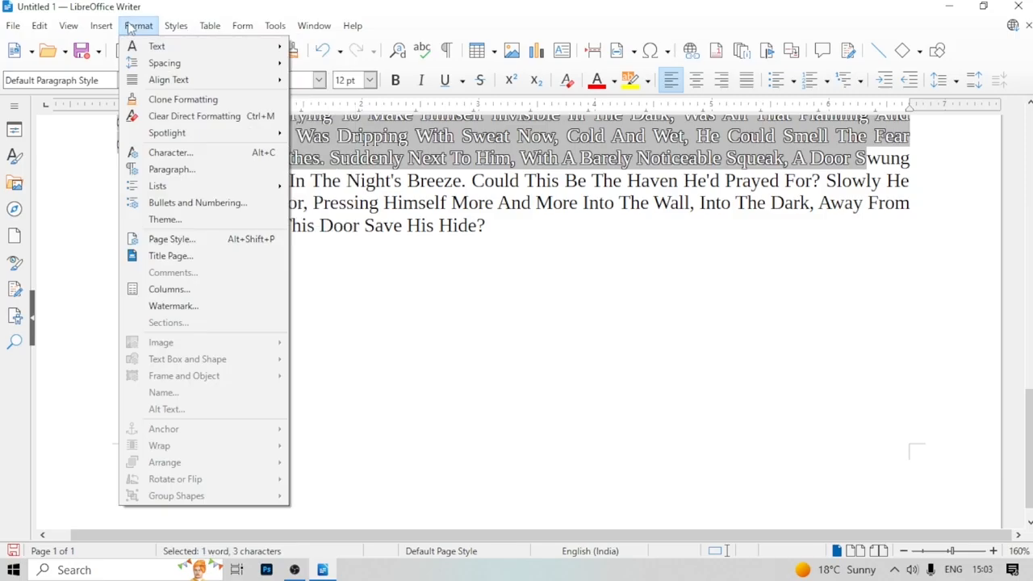
mouse_move(156, 46)
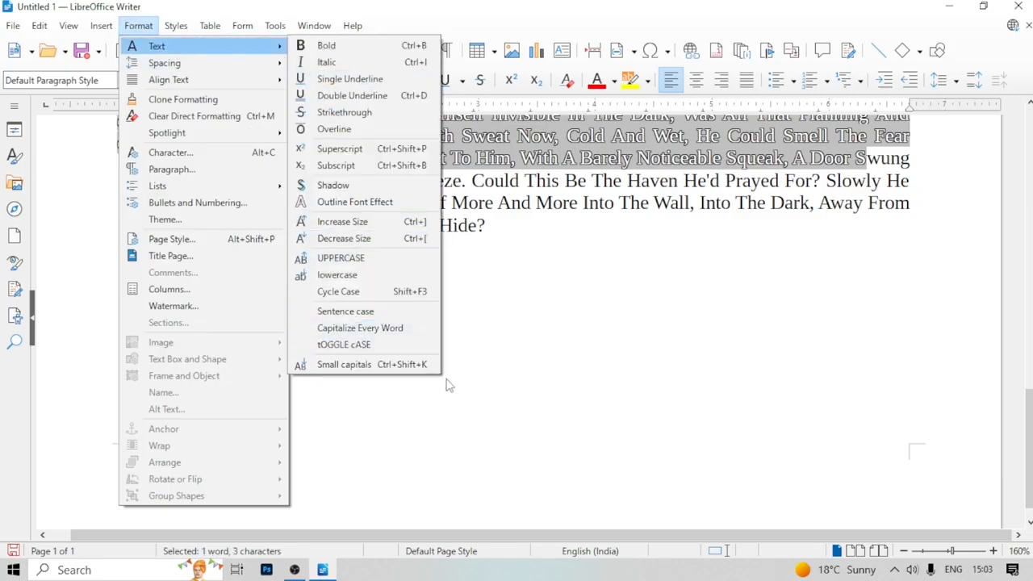
click(519, 357)
click(139, 26)
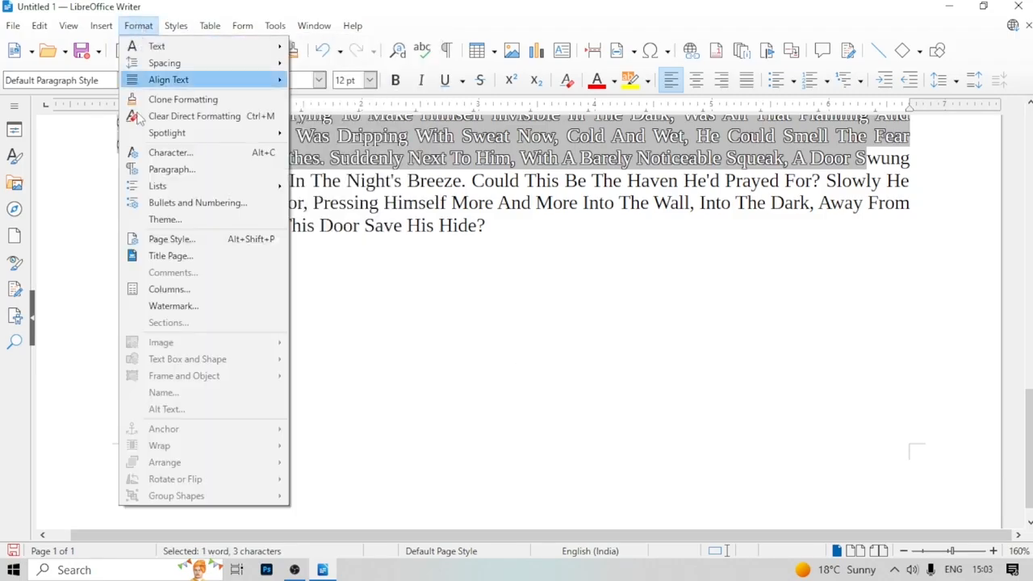
click(159, 157)
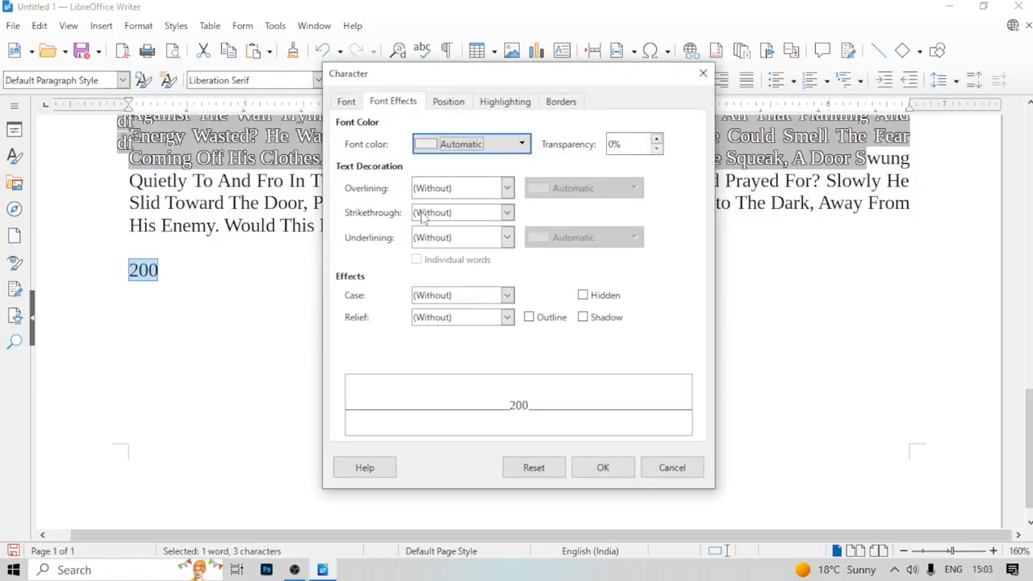
click(507, 188)
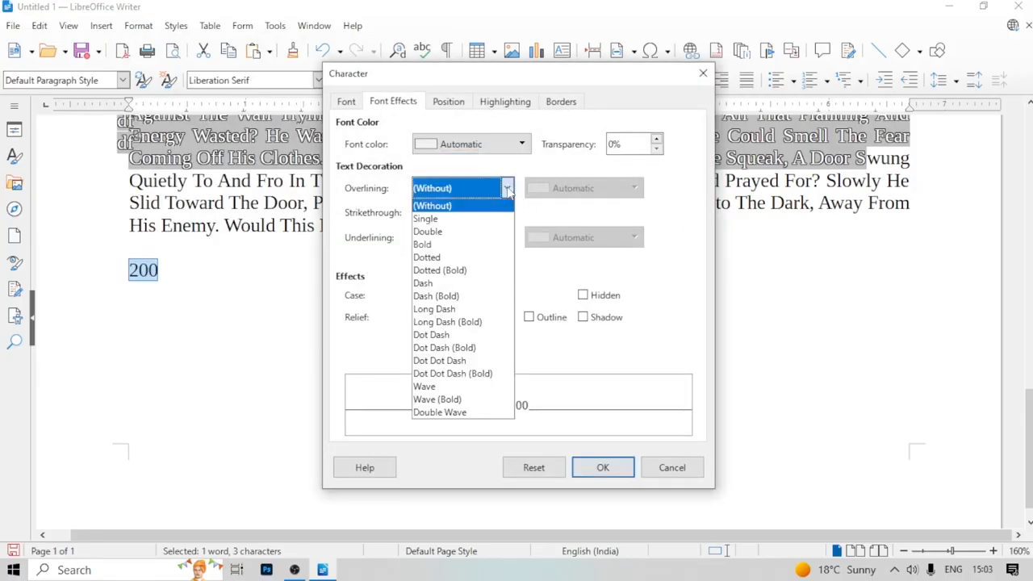
click(565, 271)
click(507, 188)
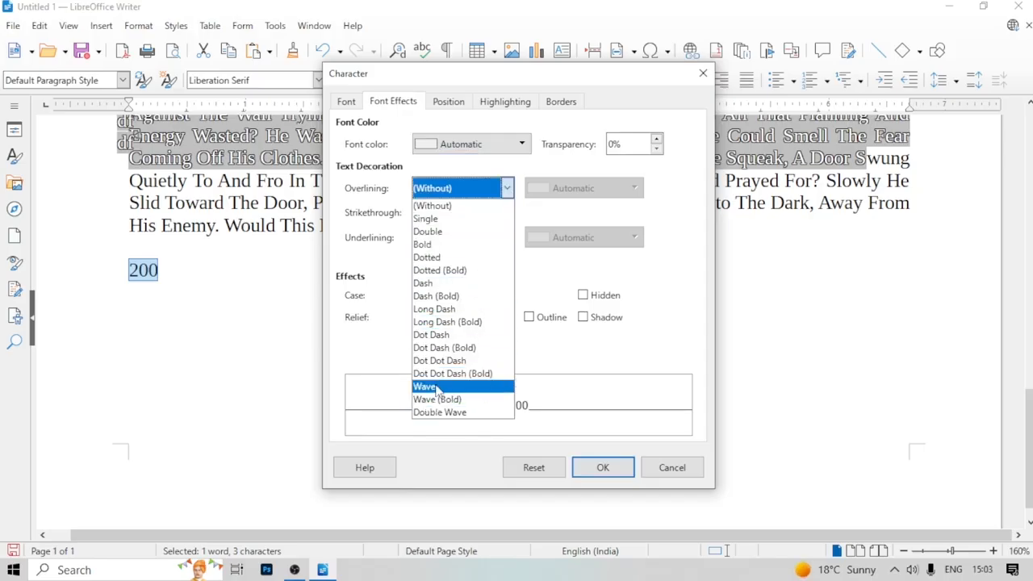
click(539, 277)
click(703, 73)
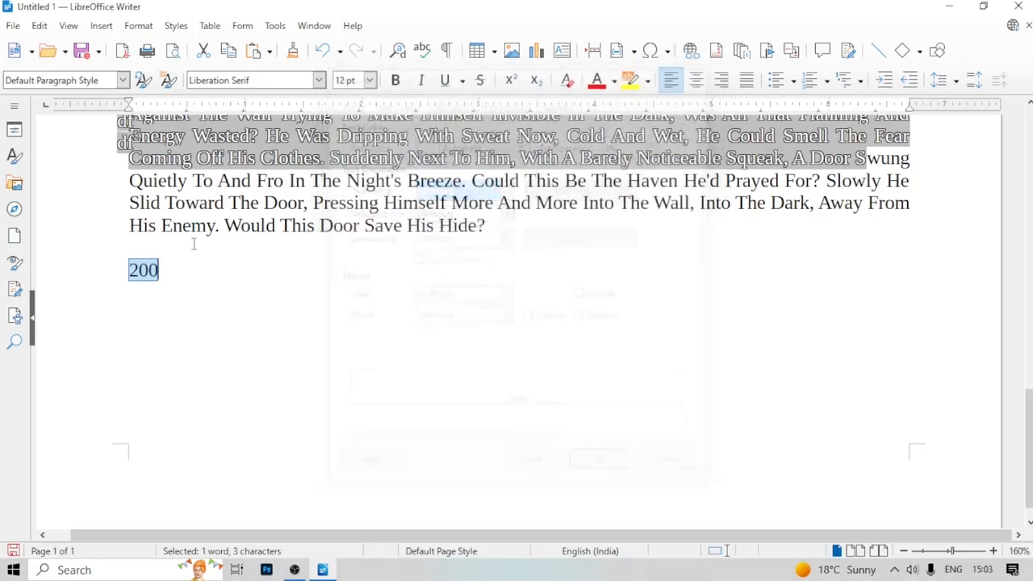
Apply Double overlining to the last paragraph's text from "Slid Toward The Door" to "Save His Hide?"
drag(113, 196, 583, 226)
key(ctrl+j)
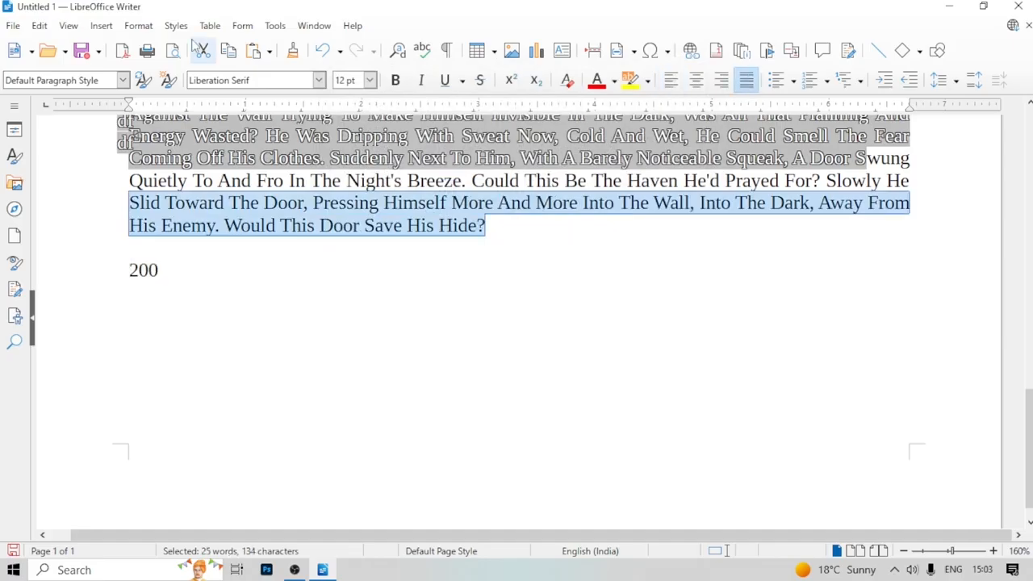
click(139, 26)
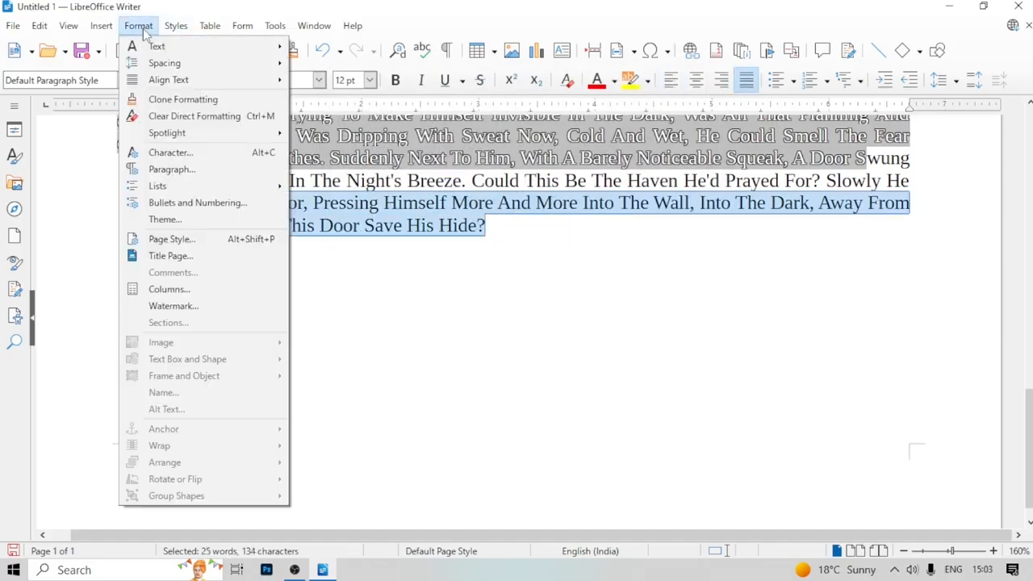
click(191, 156)
click(507, 188)
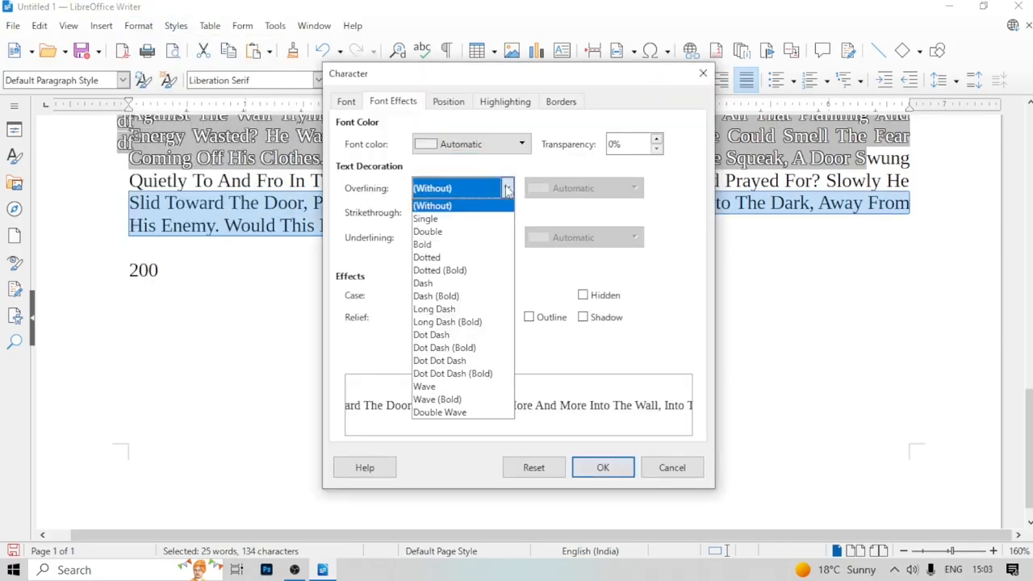
click(439, 233)
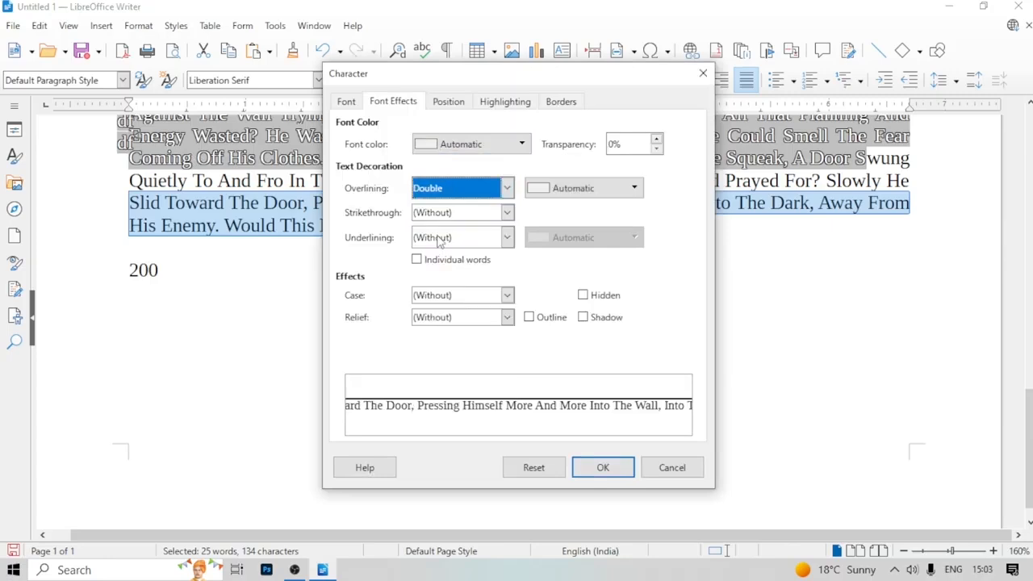
click(601, 470)
click(261, 347)
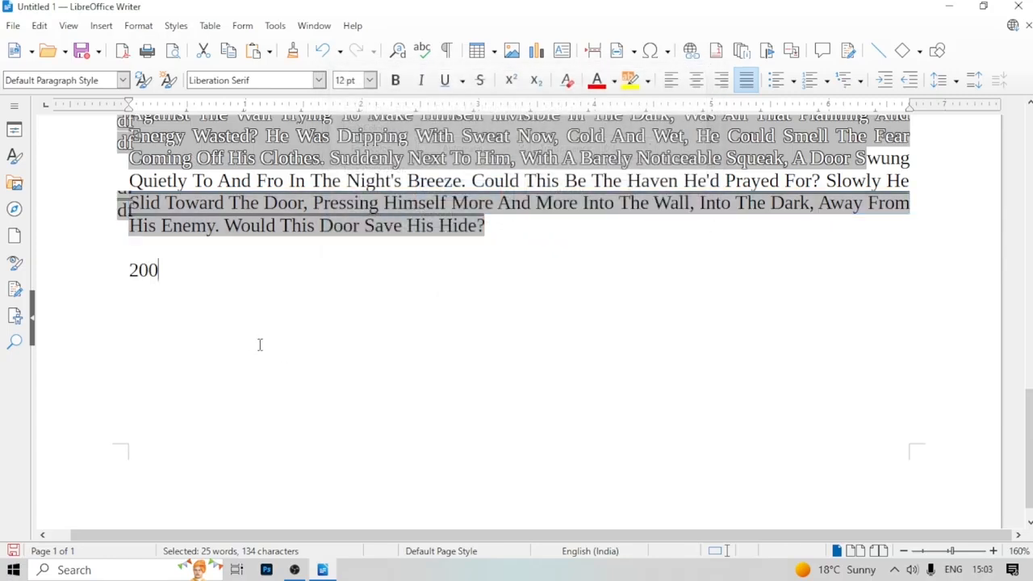
Set the strikethrough of the "200" line to Double in its character font effects, trying Bold along the way
drag(123, 270, 160, 270)
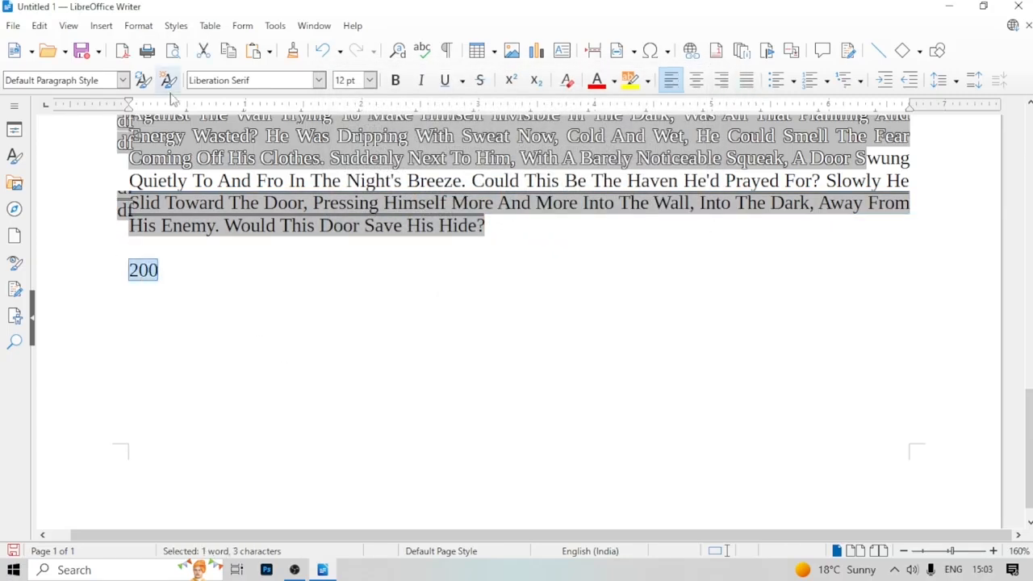
click(138, 25)
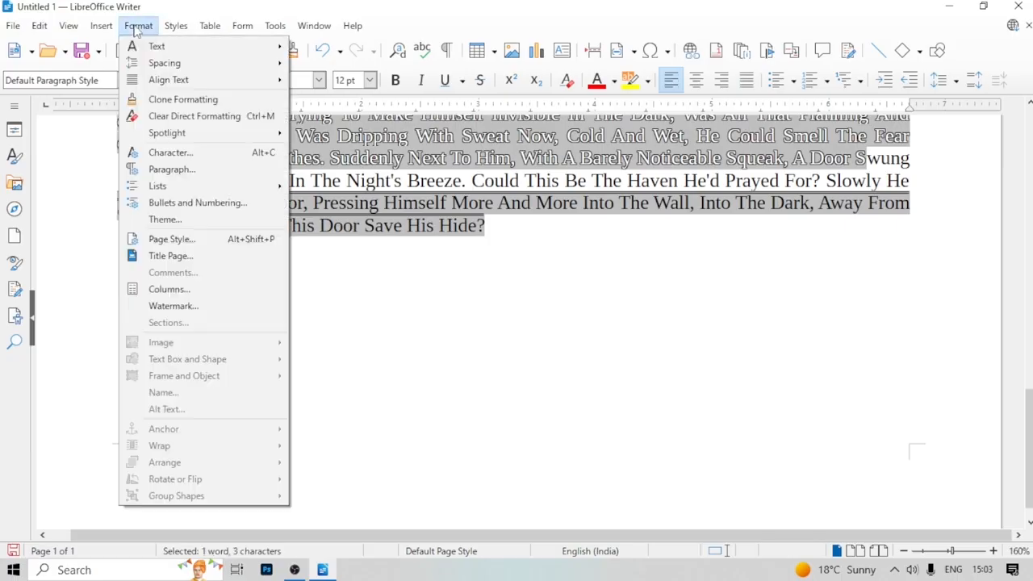
click(170, 153)
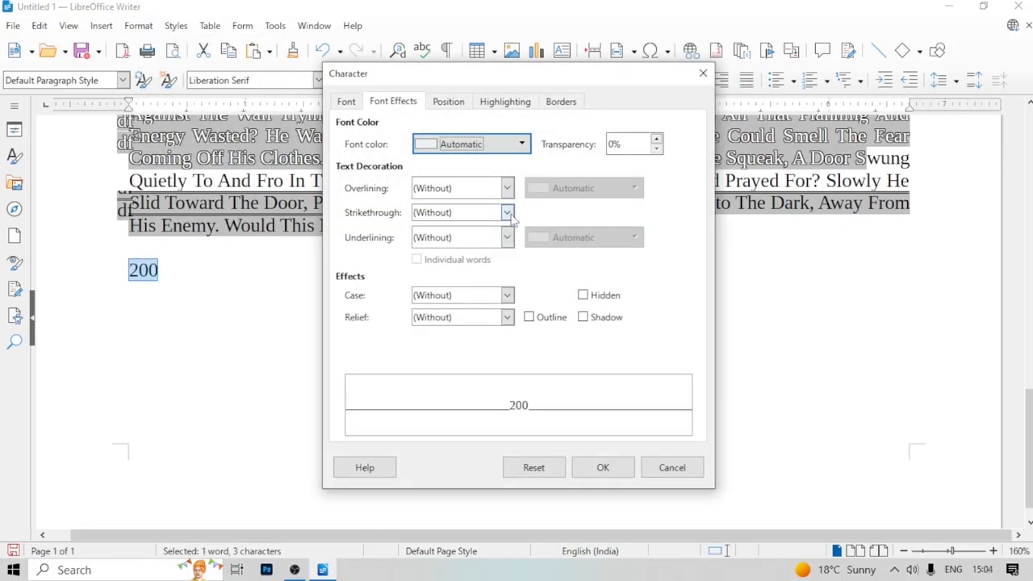
click(506, 213)
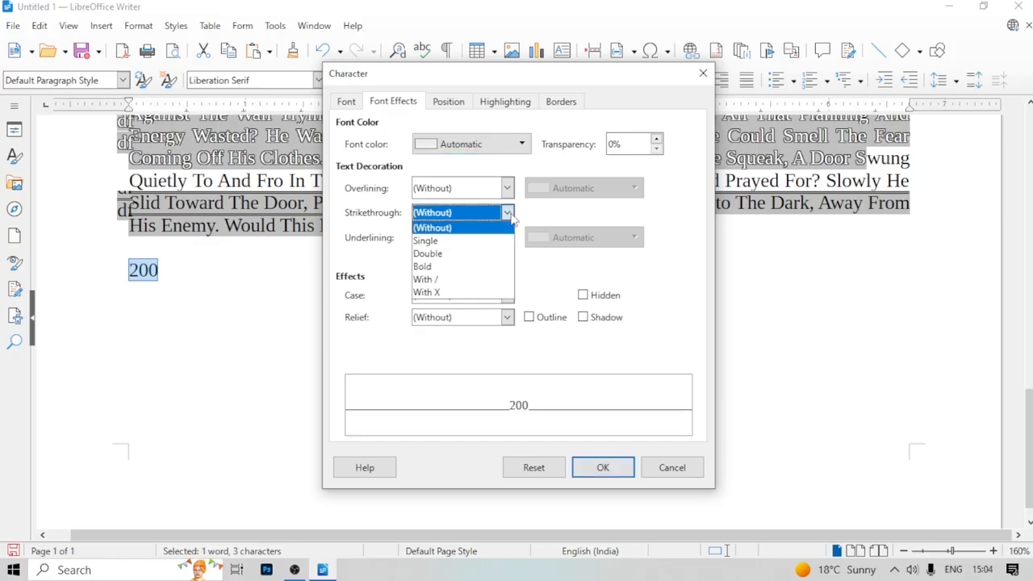
click(452, 255)
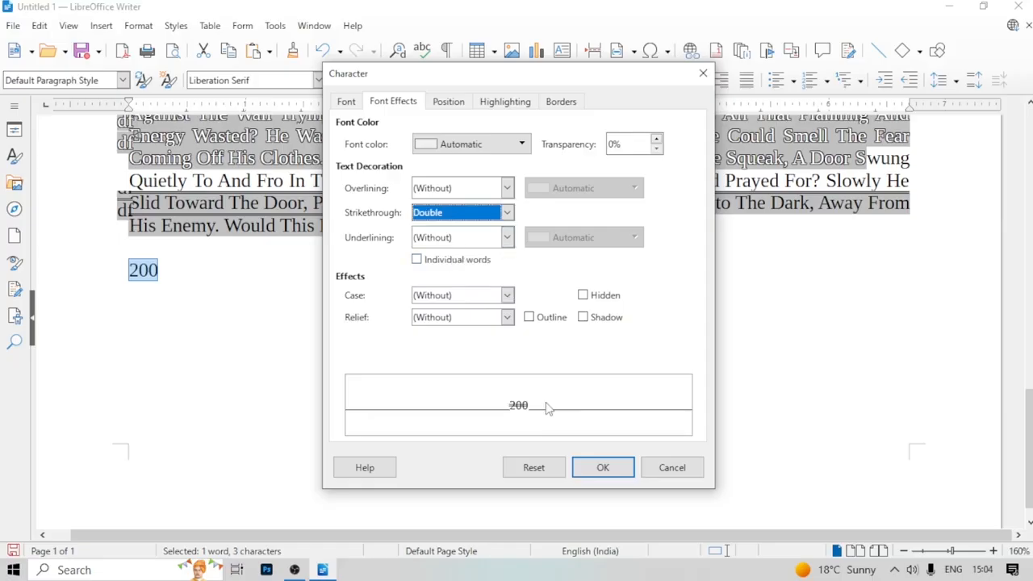
click(507, 212)
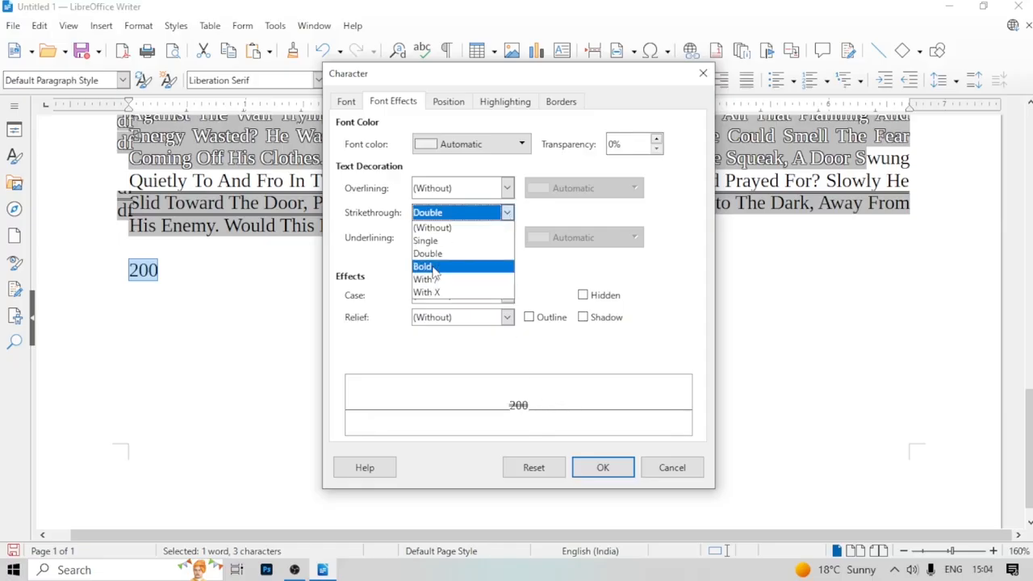
click(468, 268)
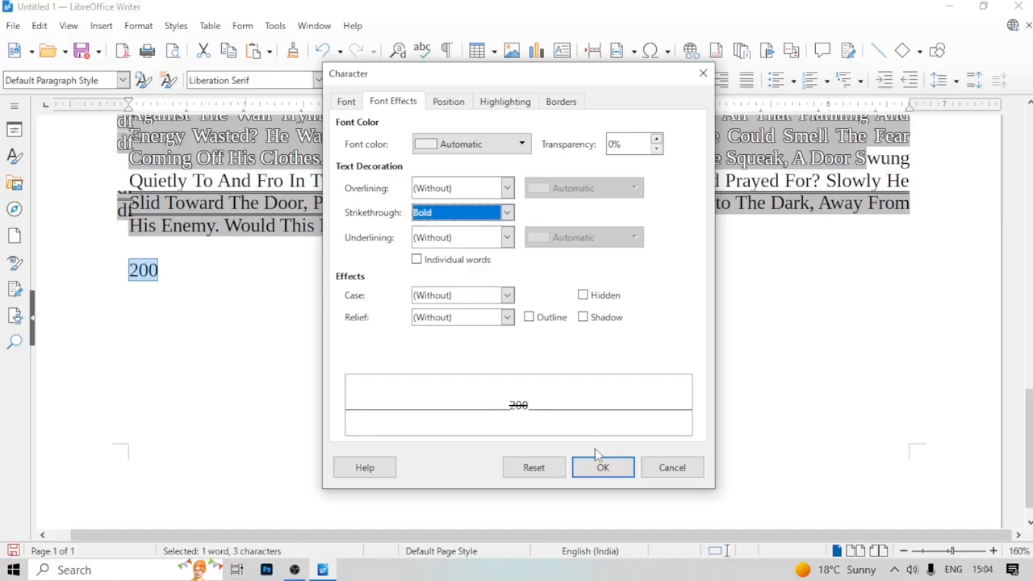
click(507, 212)
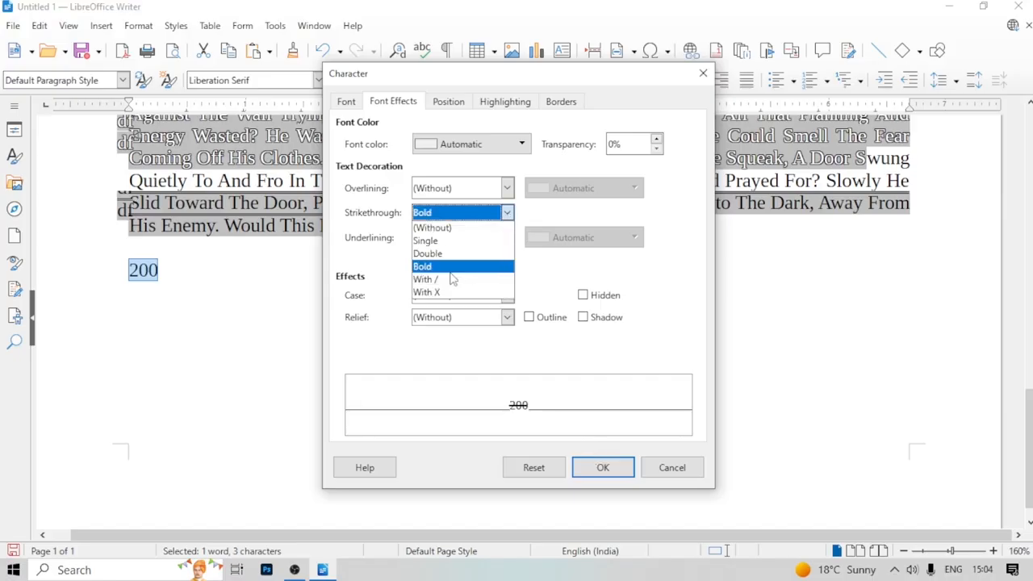
click(436, 253)
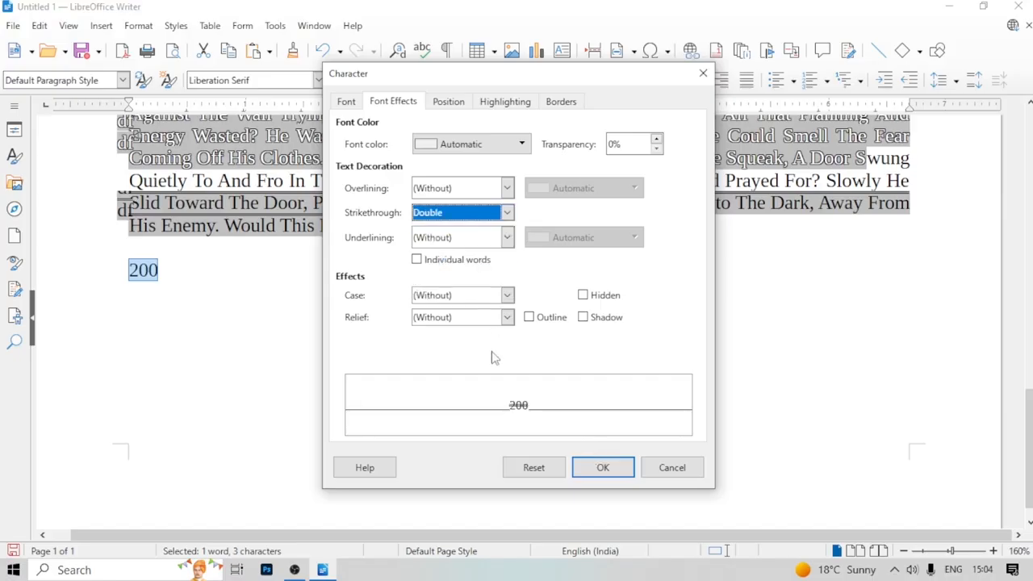
Look over the case options, try the Embossed and Engraved reliefs on "200", and return the relief to (Without)
click(508, 295)
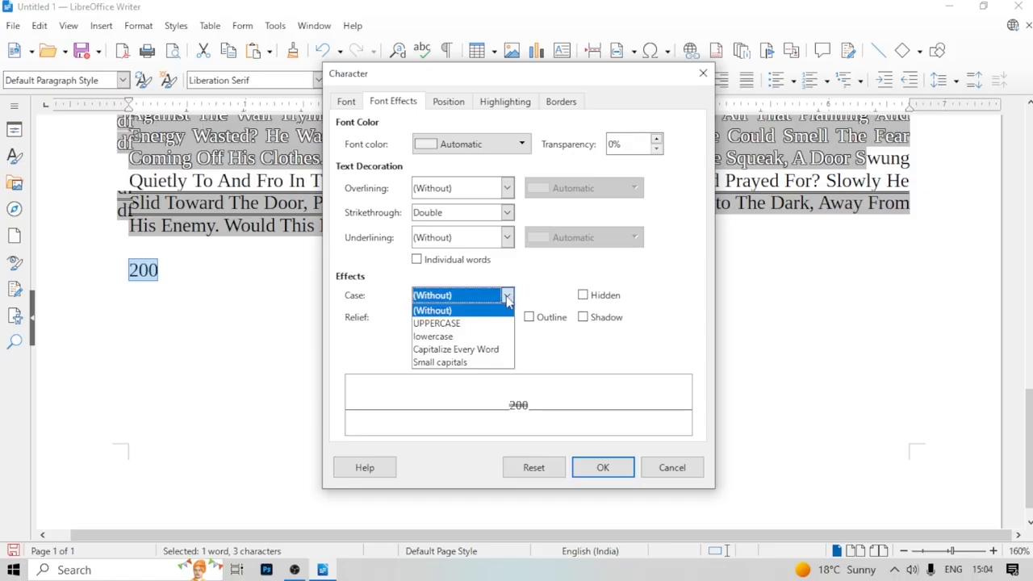
click(532, 352)
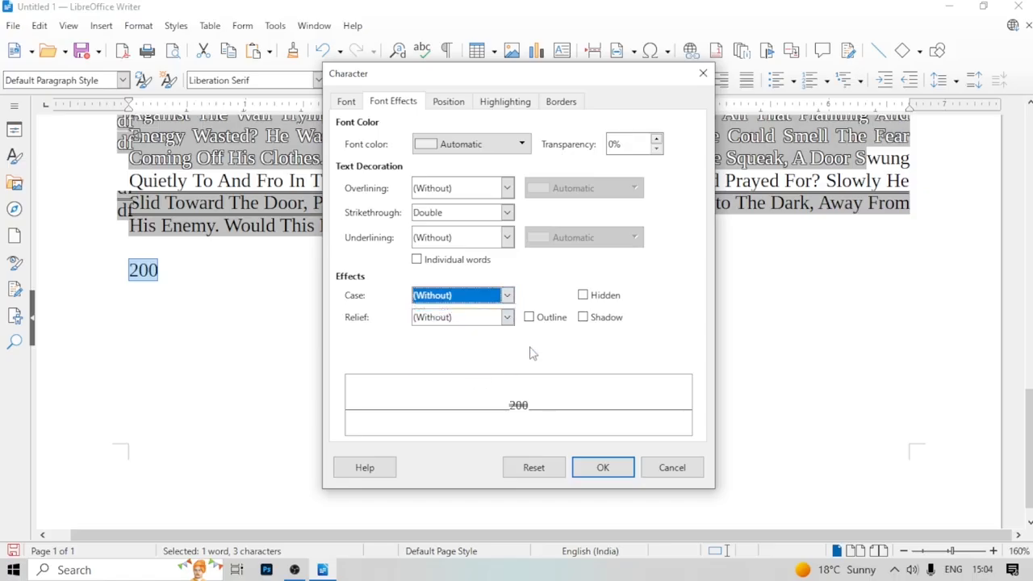
click(506, 319)
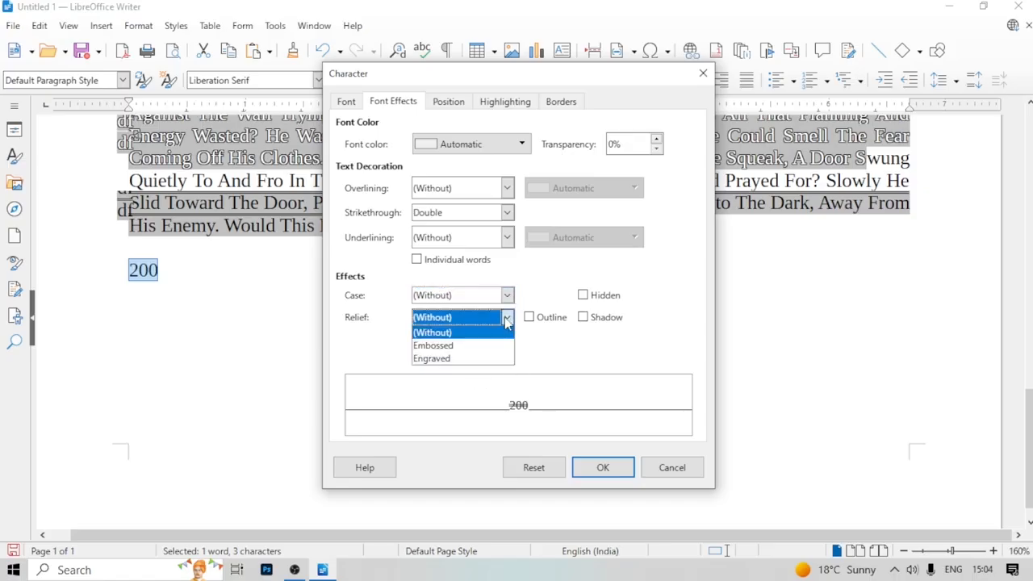
click(443, 347)
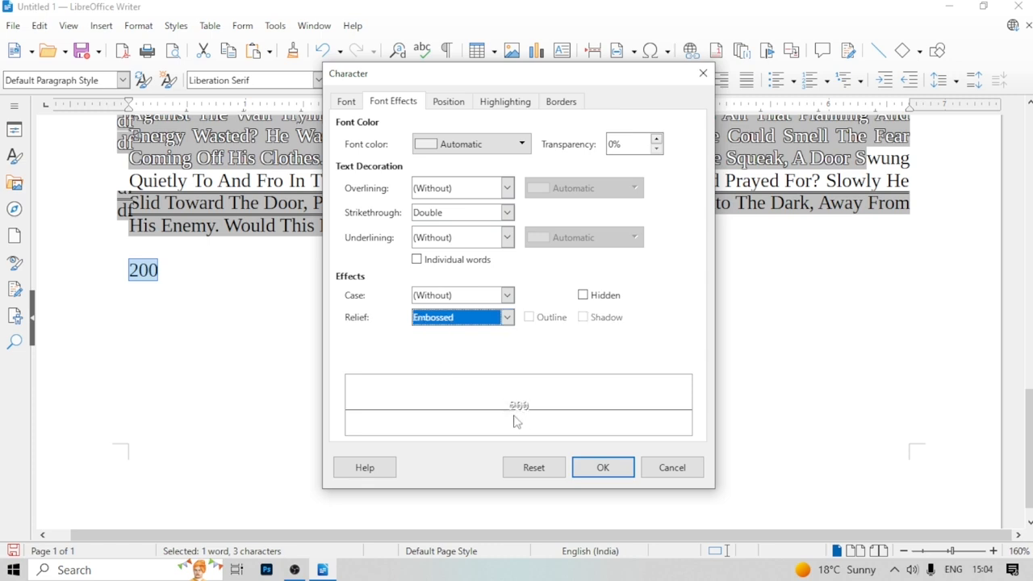
click(508, 321)
click(438, 359)
click(508, 318)
click(482, 338)
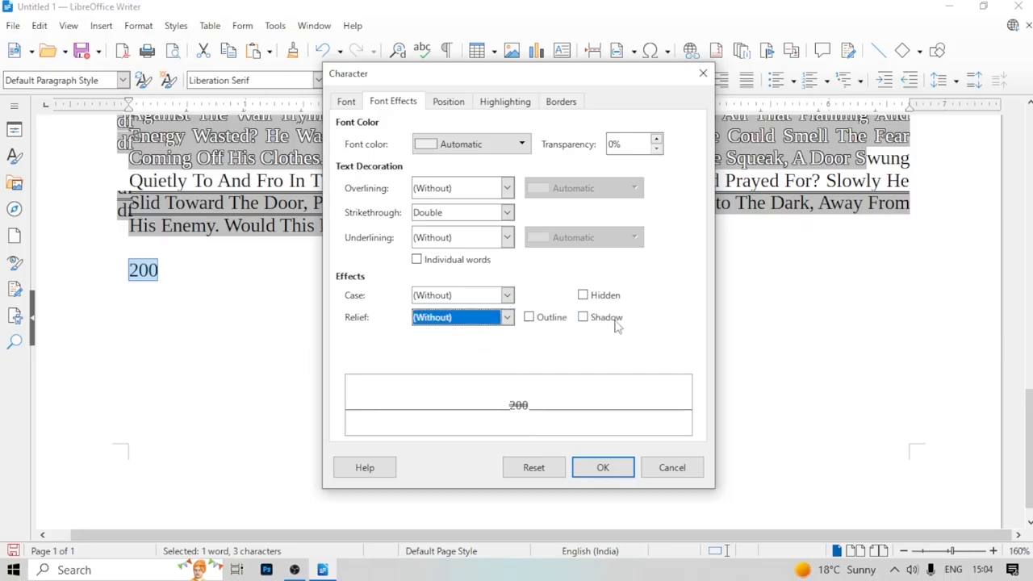
Look over the position and border settings, set the highlighting of "200" to color 729fcf, and apply the character settings
click(446, 103)
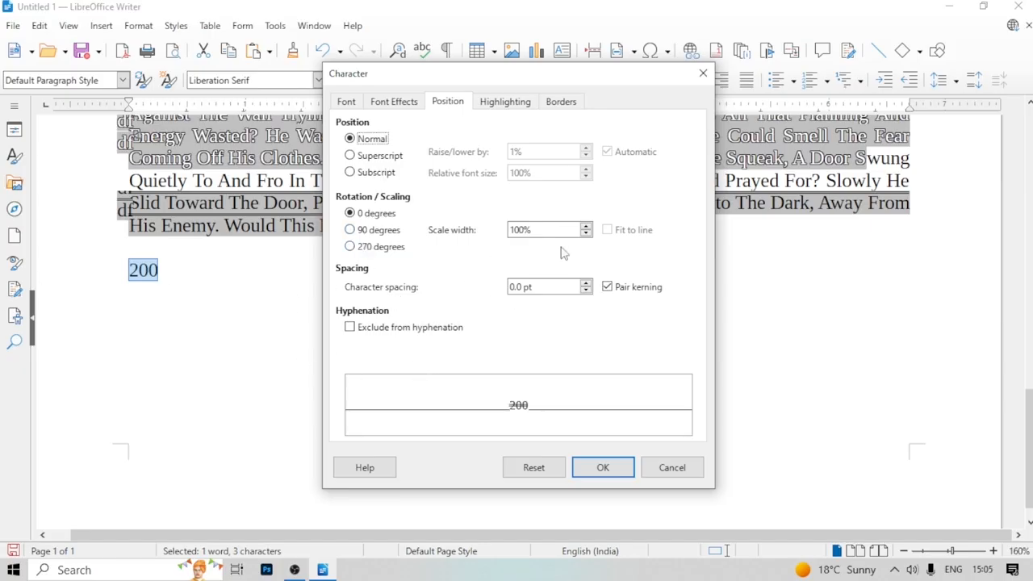
click(507, 103)
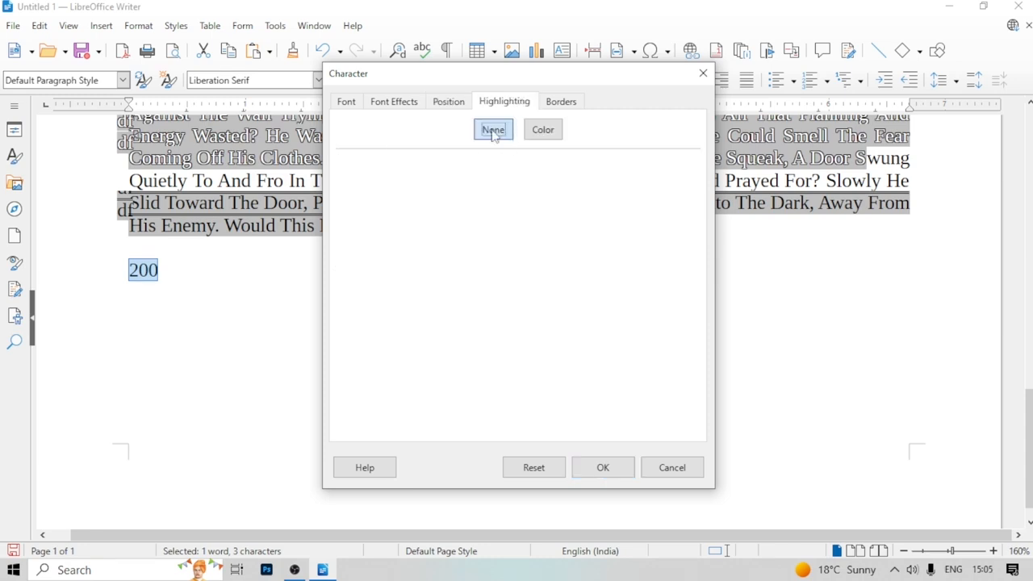
click(543, 137)
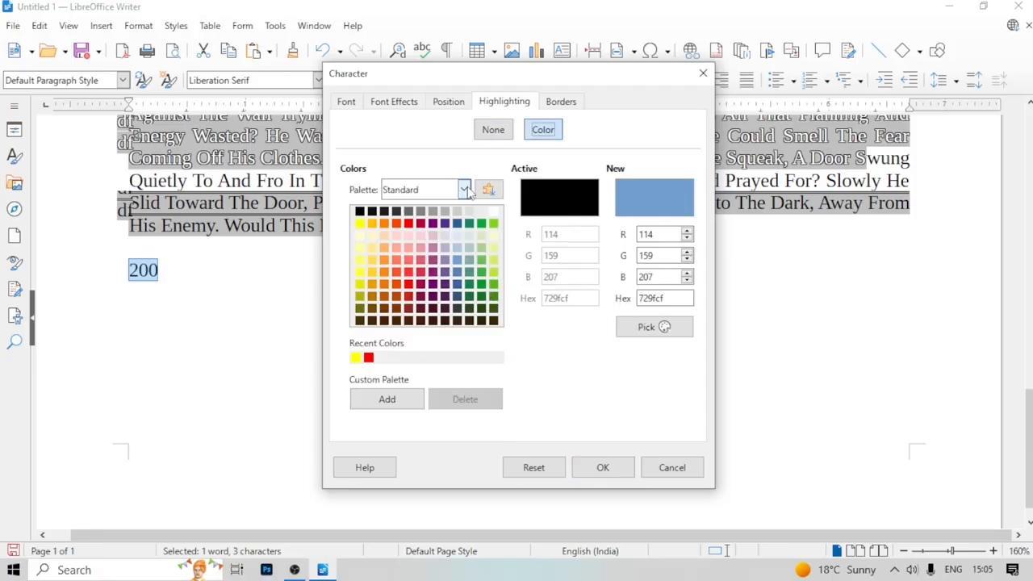
click(560, 104)
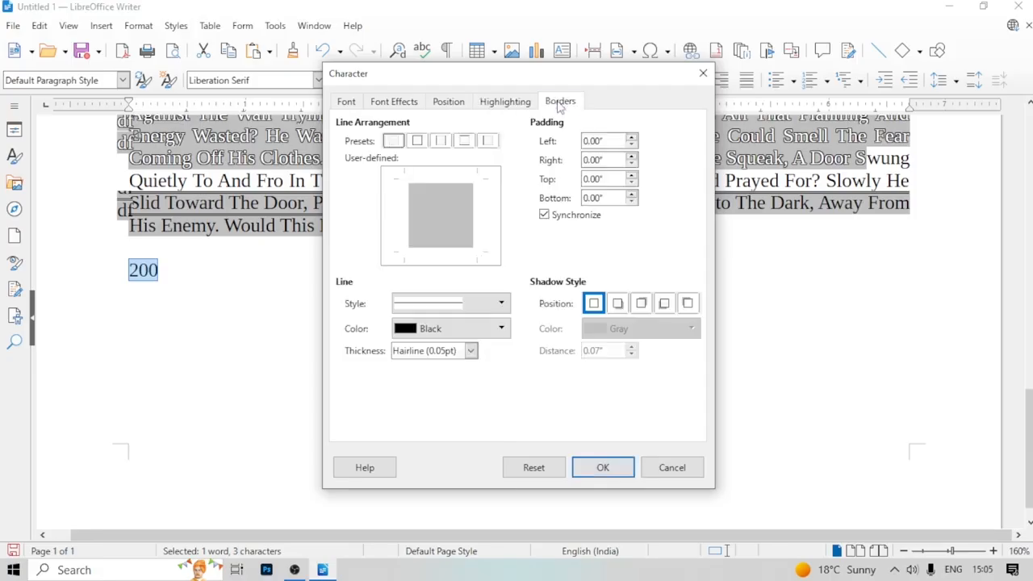
click(601, 471)
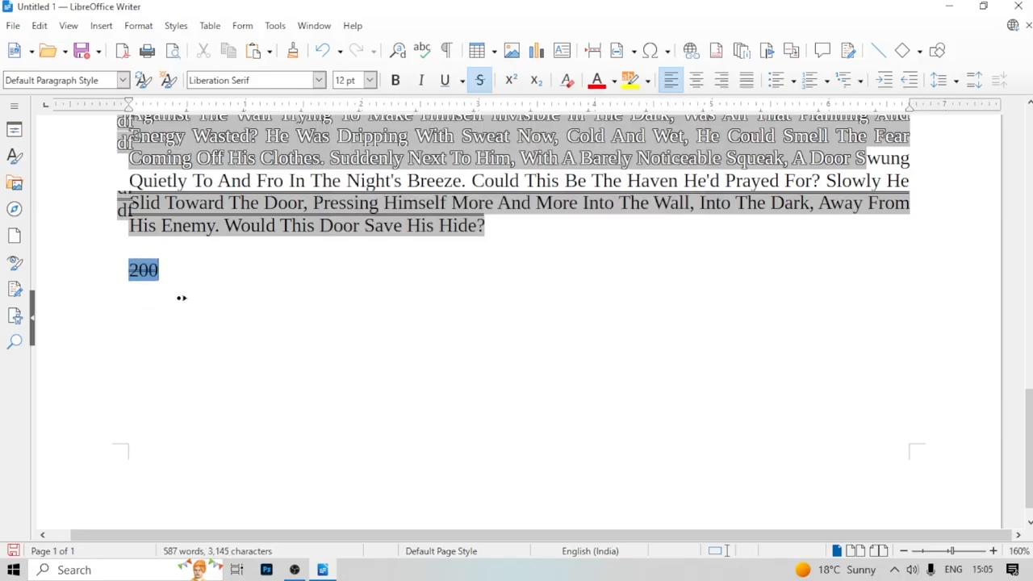
Break the last paragraph after "His En" and add a line reading "HGJJKLKJ" below "Would This Door Save His Hide?"
scroll(189, 304, up, 3)
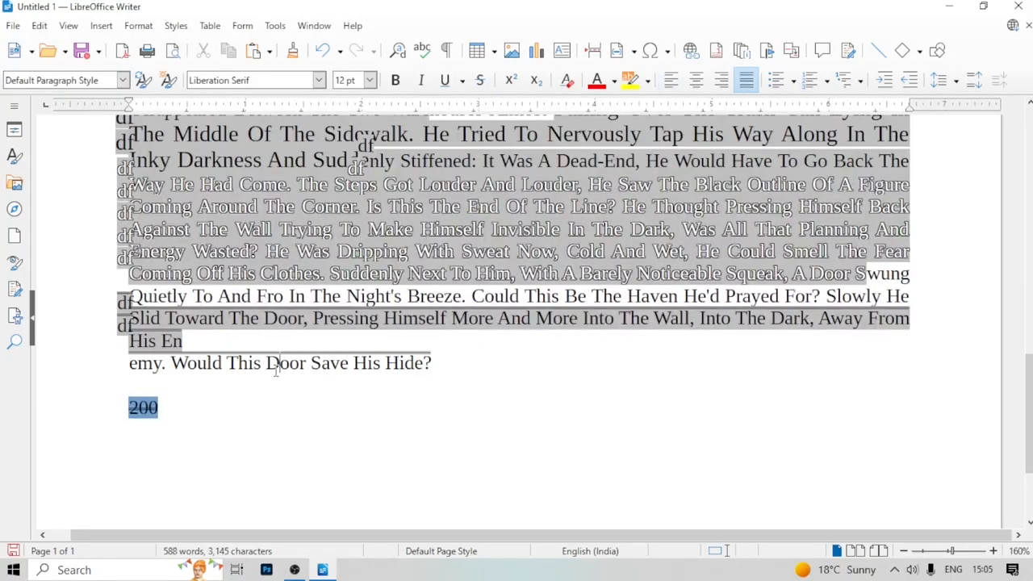
key(Return)
text(HGJ)
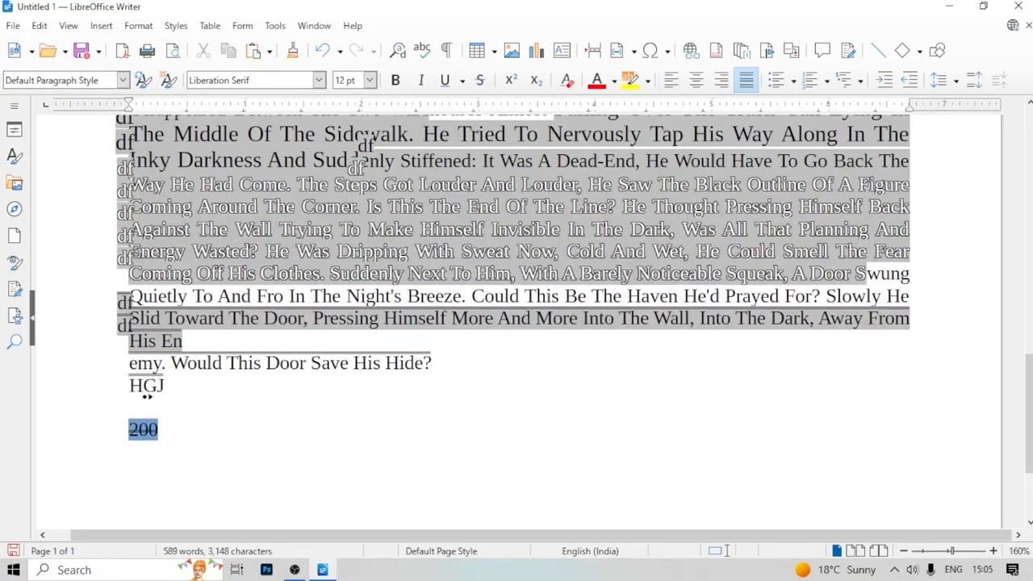
text(JKLKJ)
Clear the direct formatting from the "HGJJKLKJ" line
drag(128, 386, 265, 387)
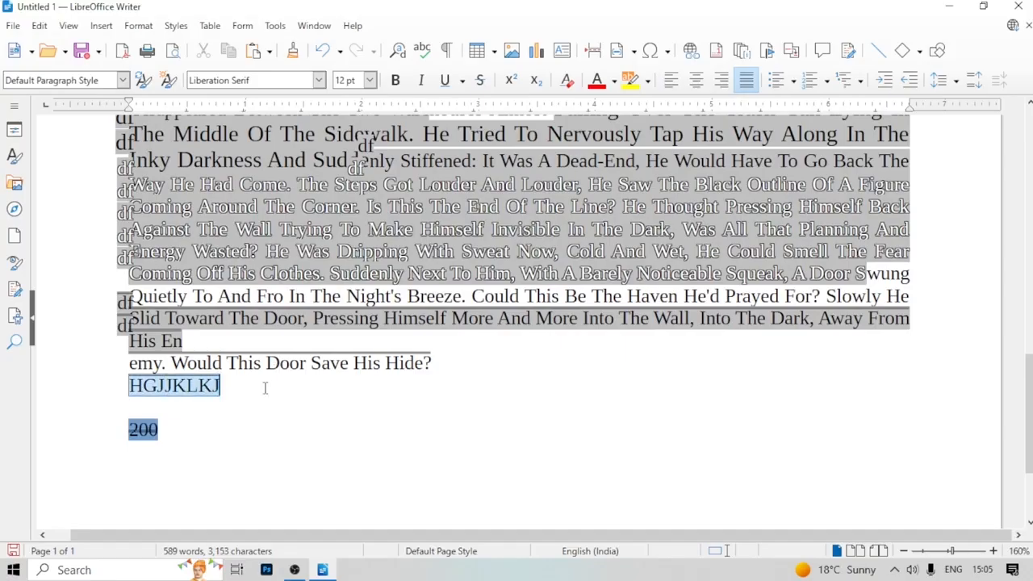
click(147, 26)
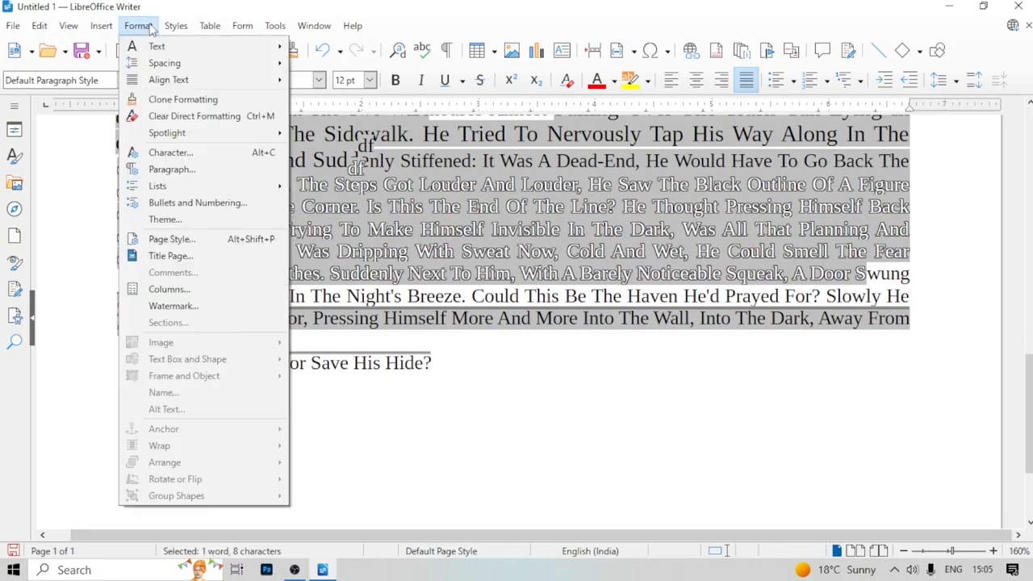
click(176, 118)
click(198, 406)
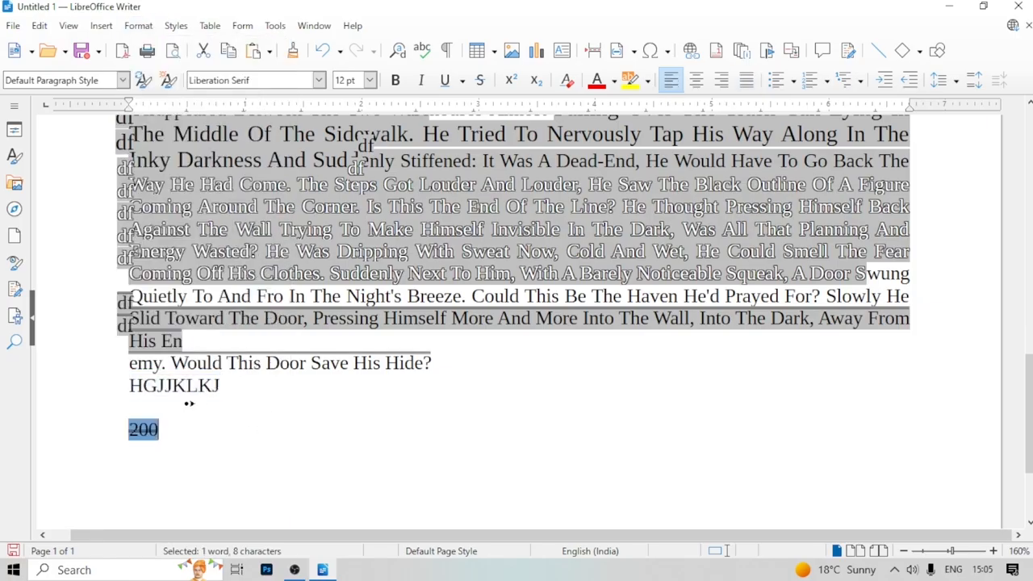
Replace "HGJJKLKJ" with the "DT" AutoText shortcut and expand it into dummy text
drag(119, 386, 240, 392)
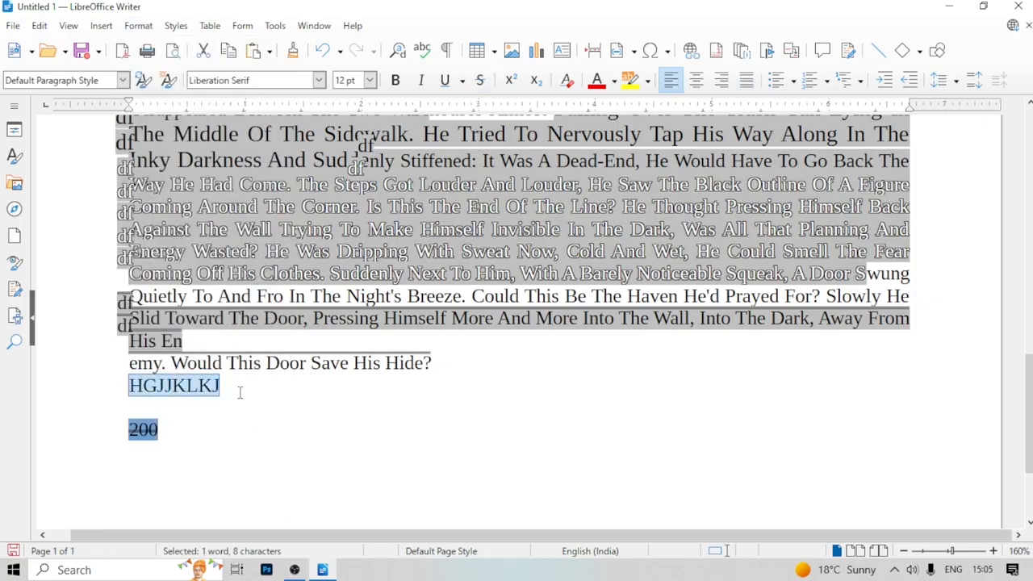
key(Delete)
text(DT)
key(shift+Home)
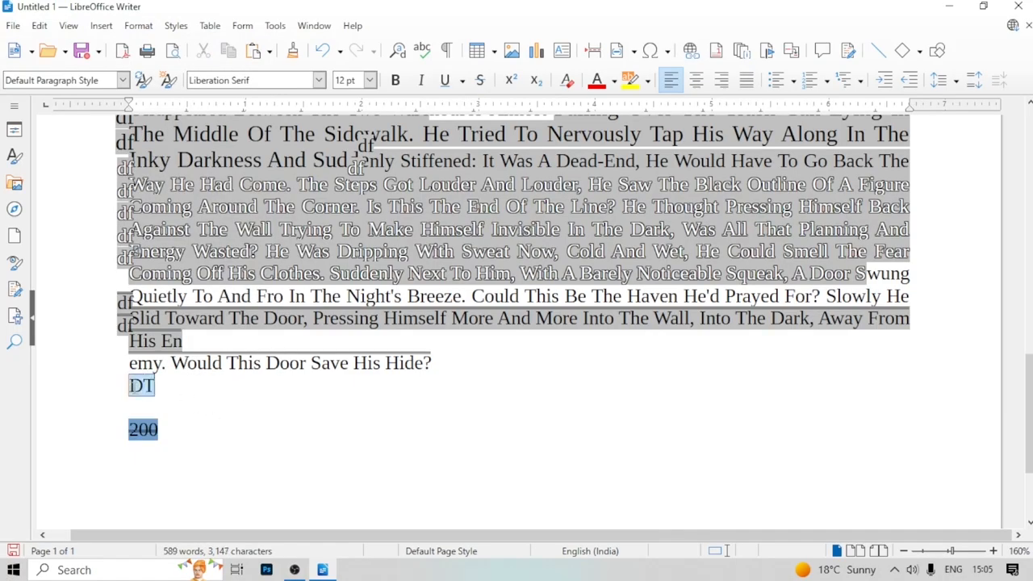
key(F3)
Give the line "along in the inky darkness...go back the" a box character border, comparing the other border presets first
click(219, 308)
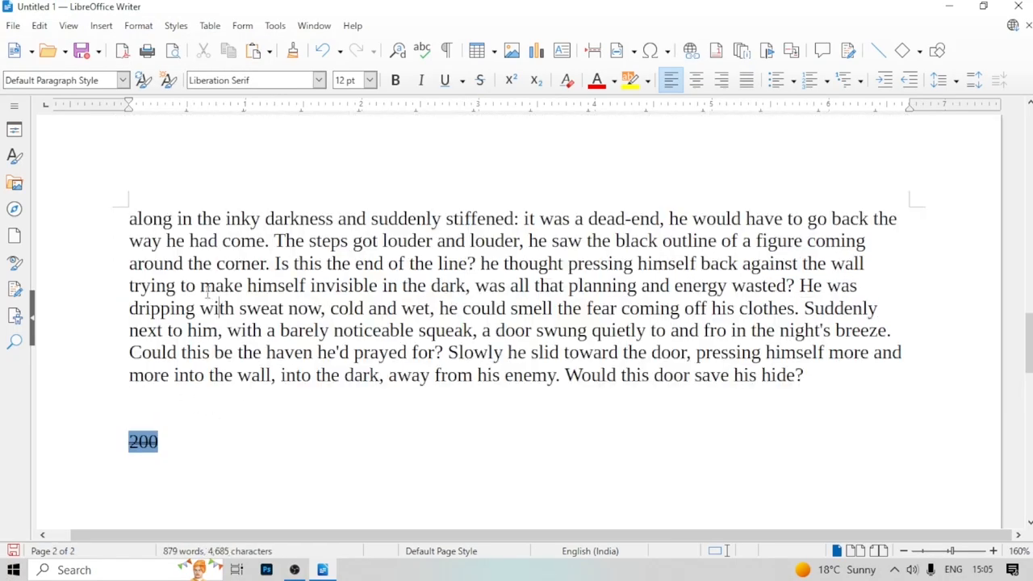
key(shift+End)
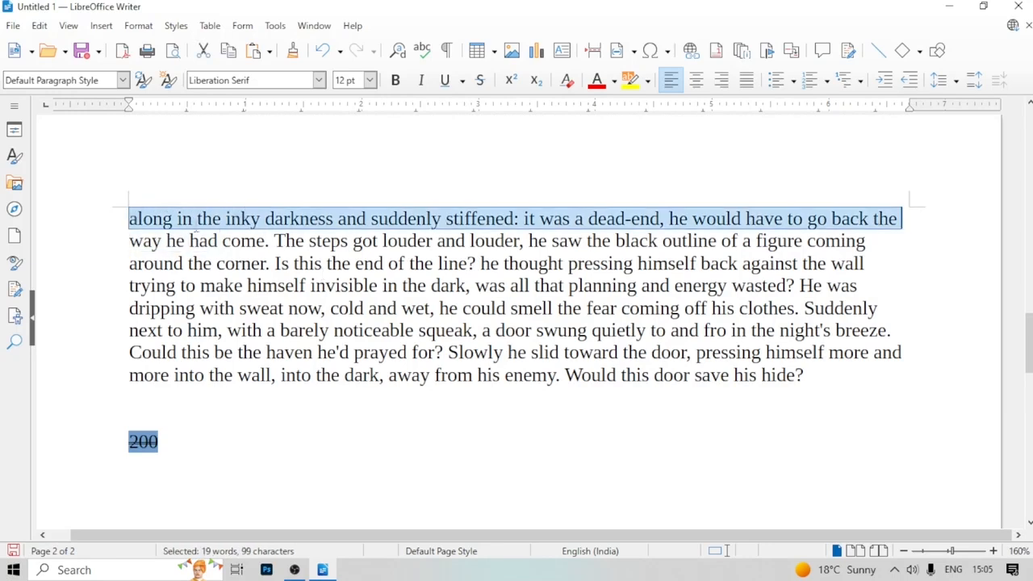
click(138, 26)
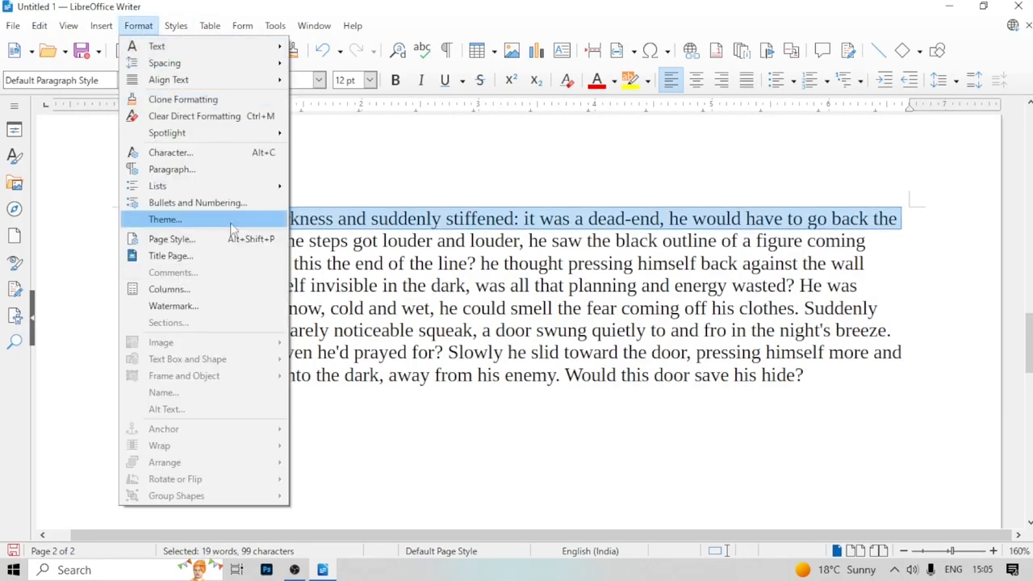
click(188, 153)
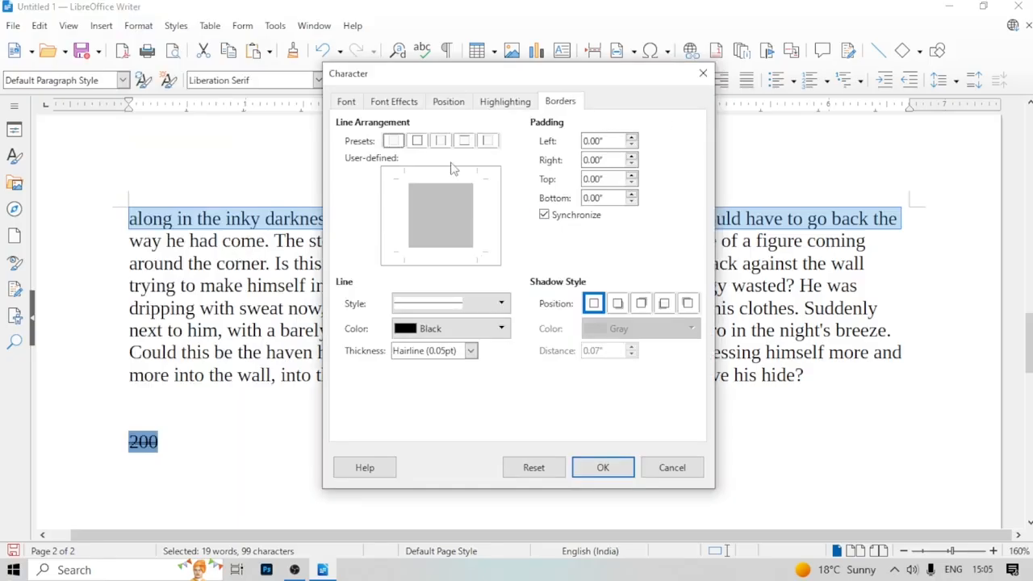
click(418, 141)
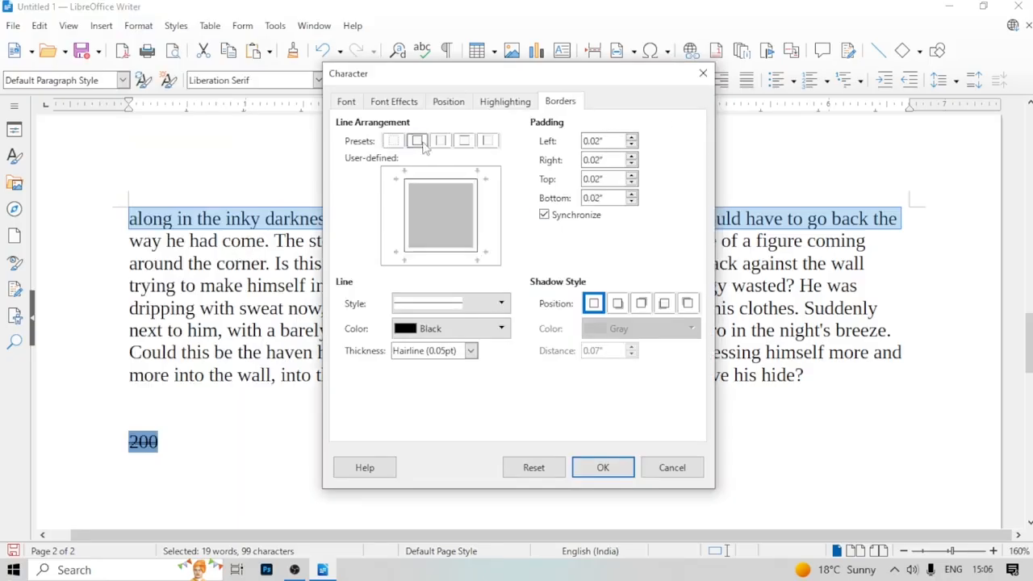
click(464, 142)
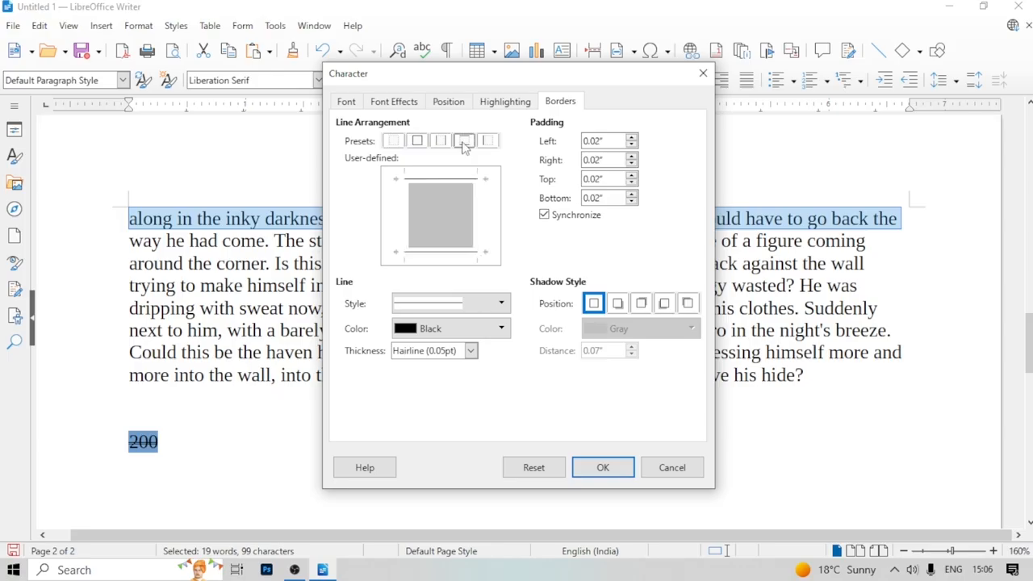
click(487, 141)
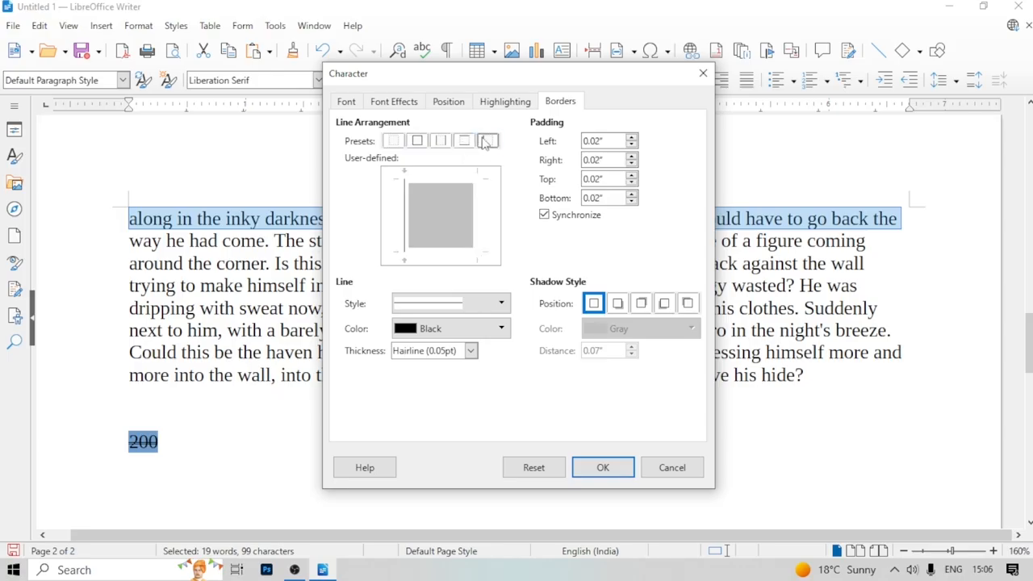
click(440, 141)
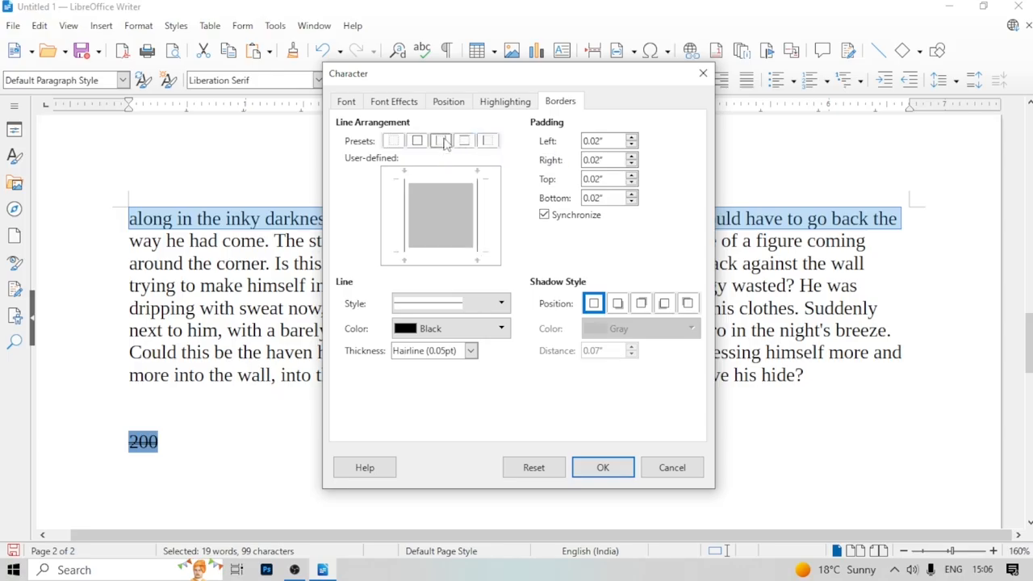
click(417, 141)
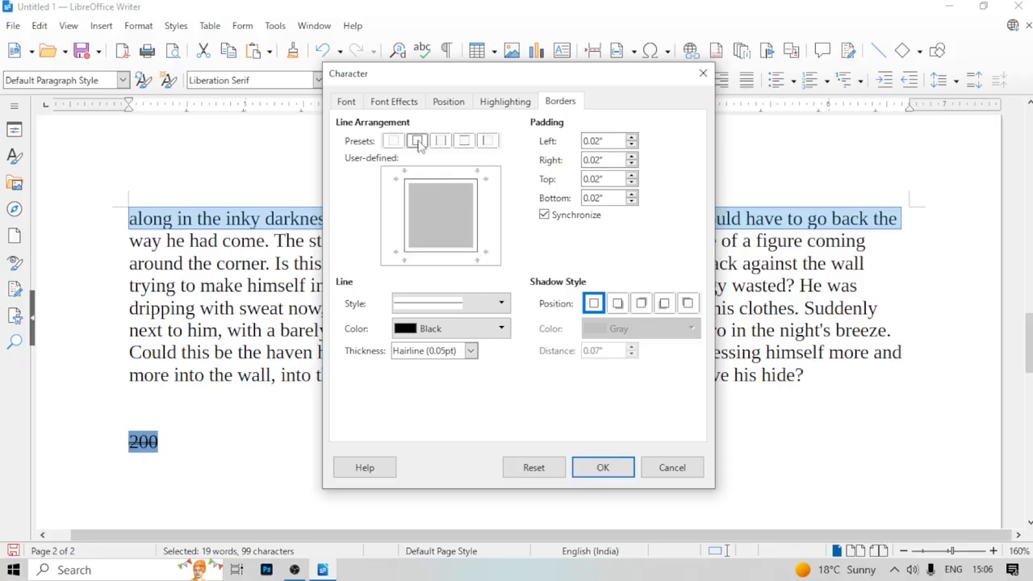
Set the border's line style to a double line and its color to Red
click(501, 304)
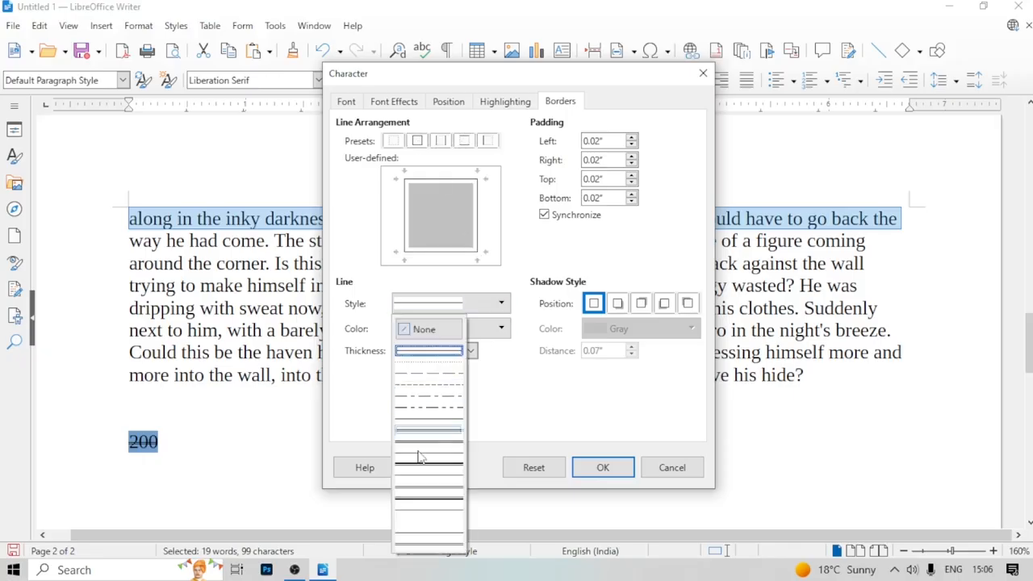
click(437, 475)
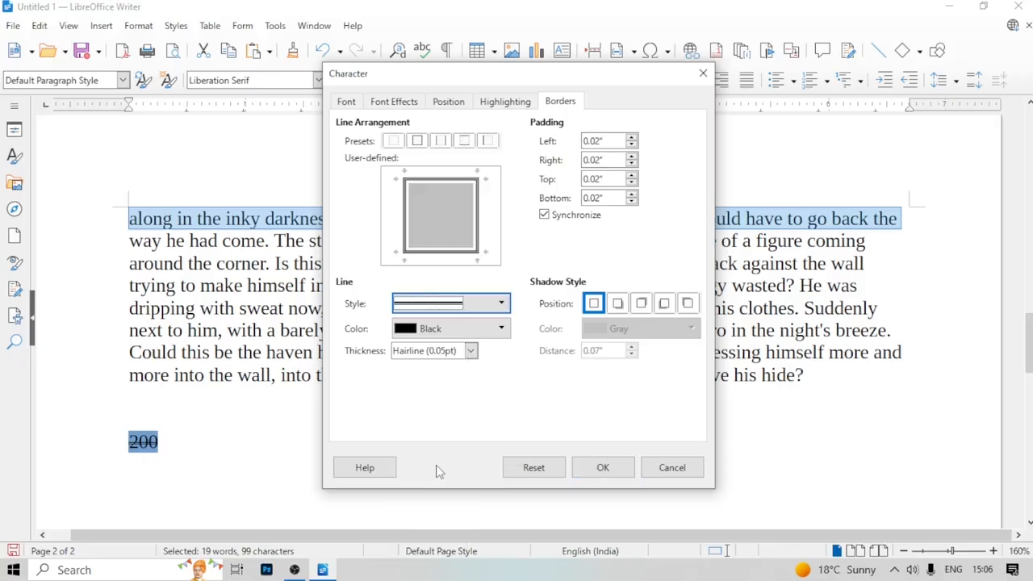
click(502, 329)
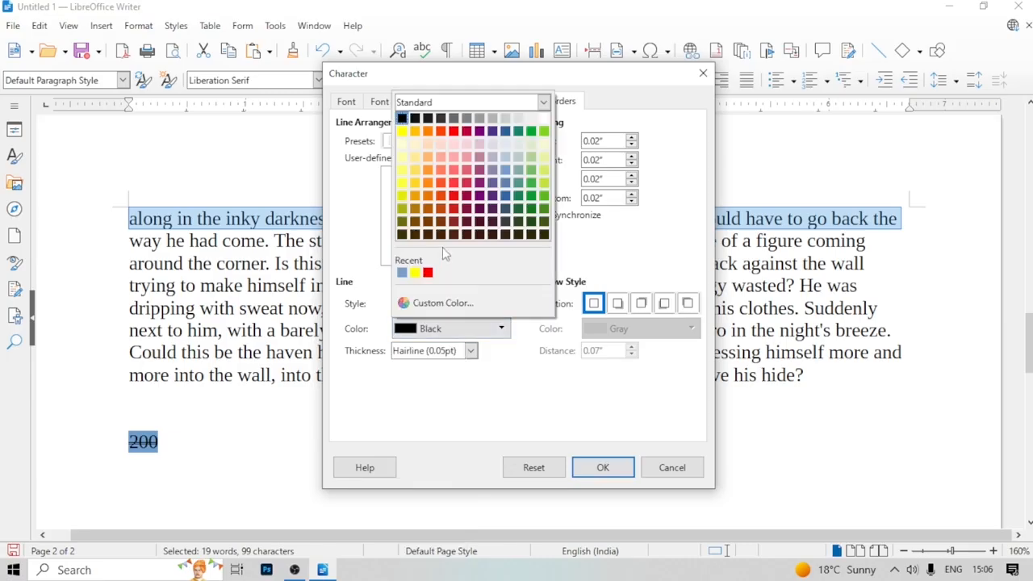
click(428, 273)
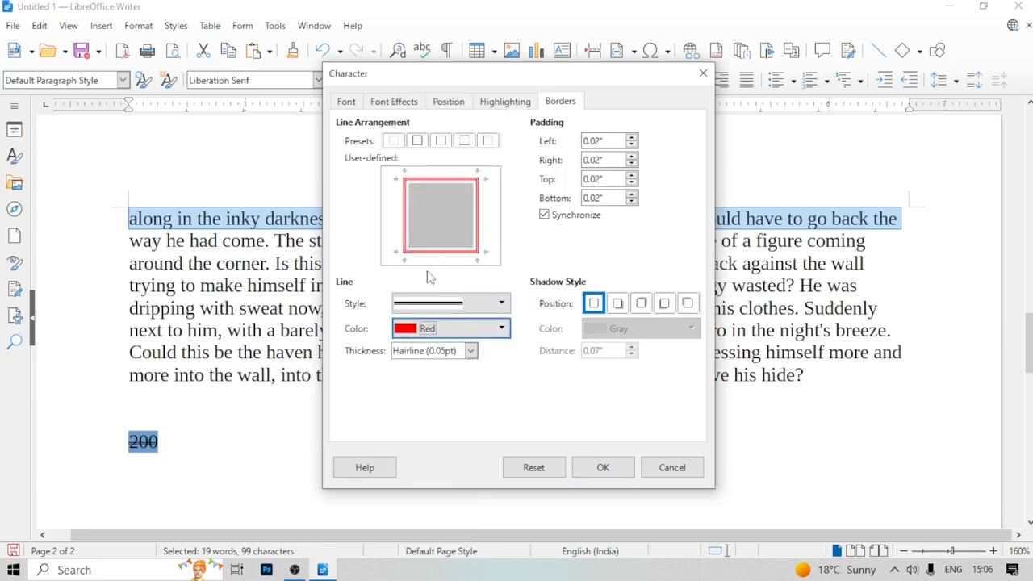
key(Tab)
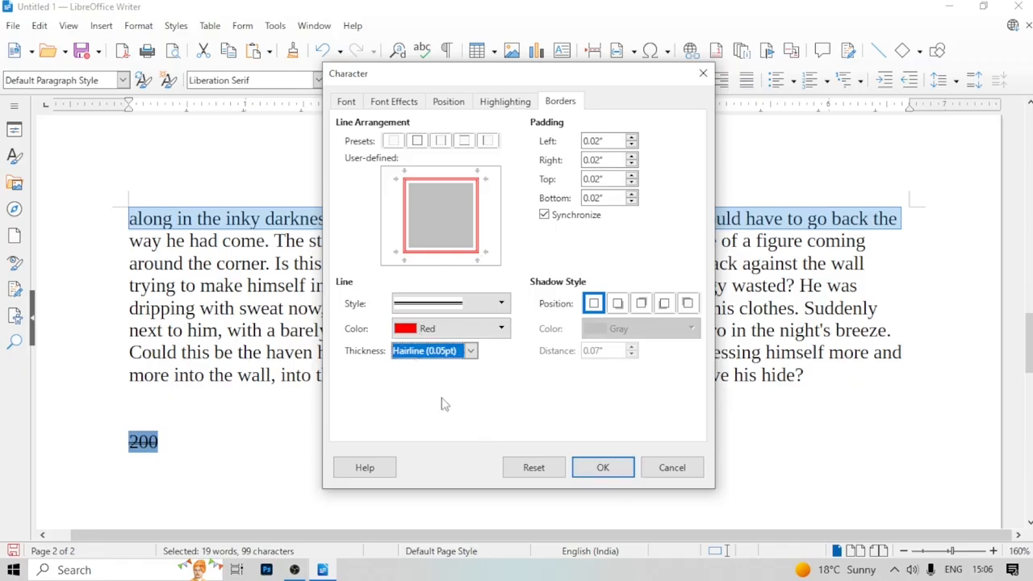
Try a black lower-right shadow on the border, reset it to No Shadow, and apply the character settings
click(618, 304)
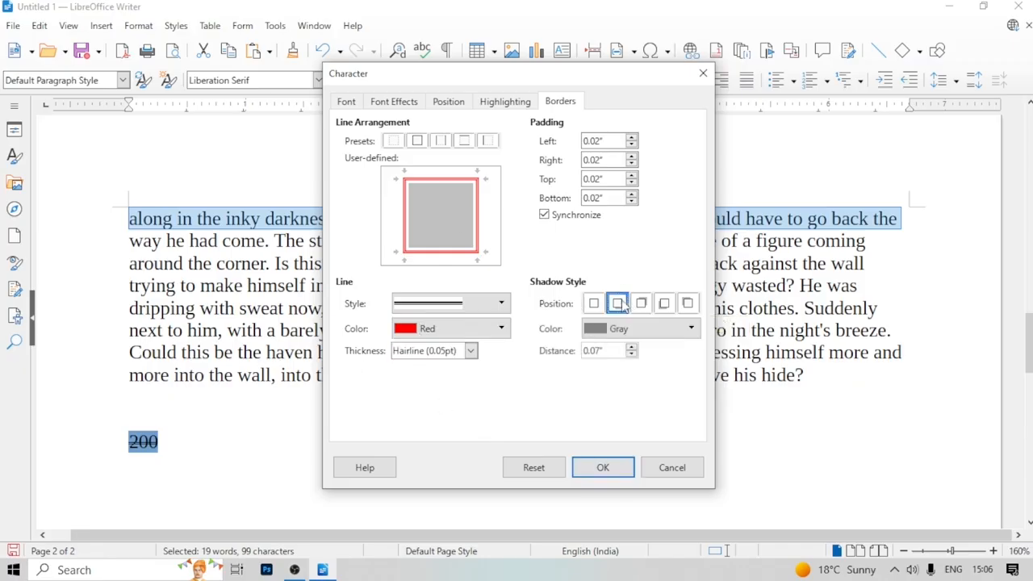
click(691, 330)
click(592, 119)
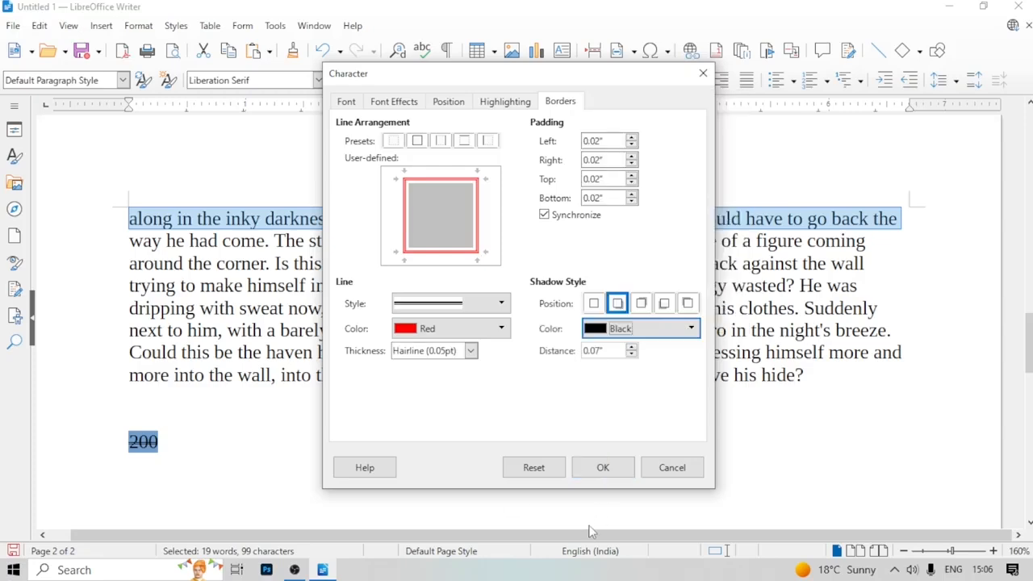
click(594, 304)
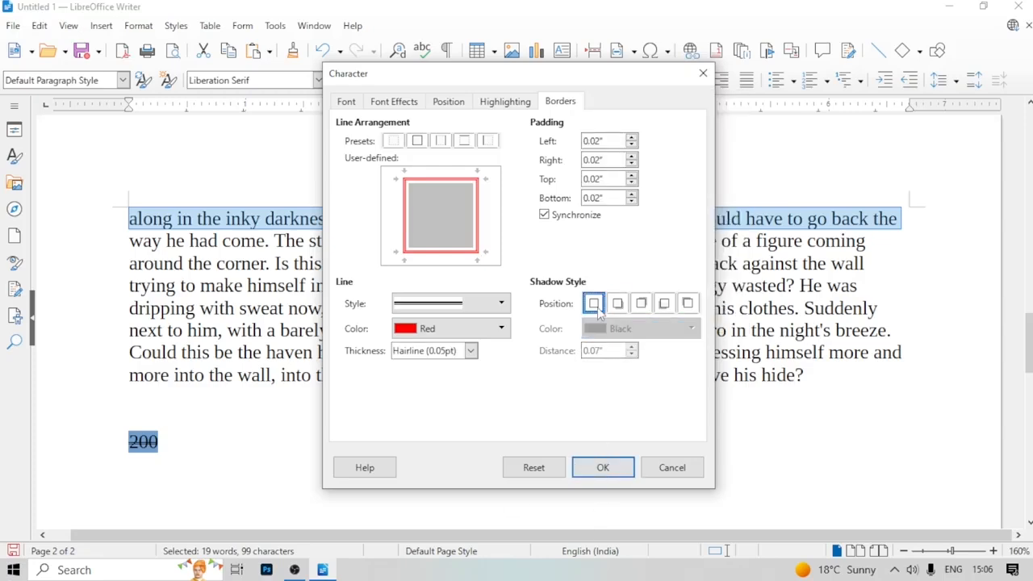
click(613, 467)
click(487, 388)
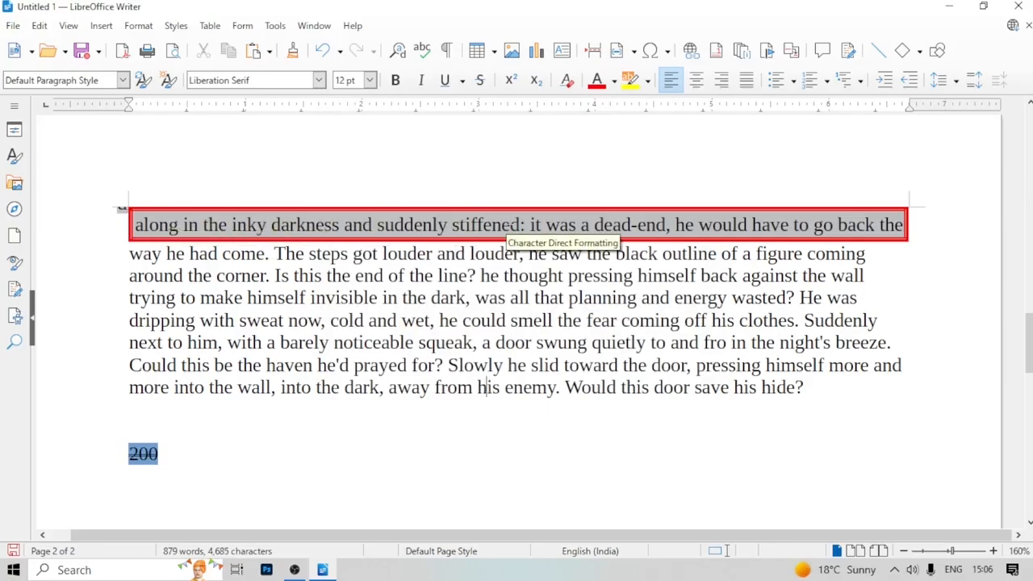
Add a new line reading "CREER" below the dummy text's last paragraph
click(836, 404)
key(Return)
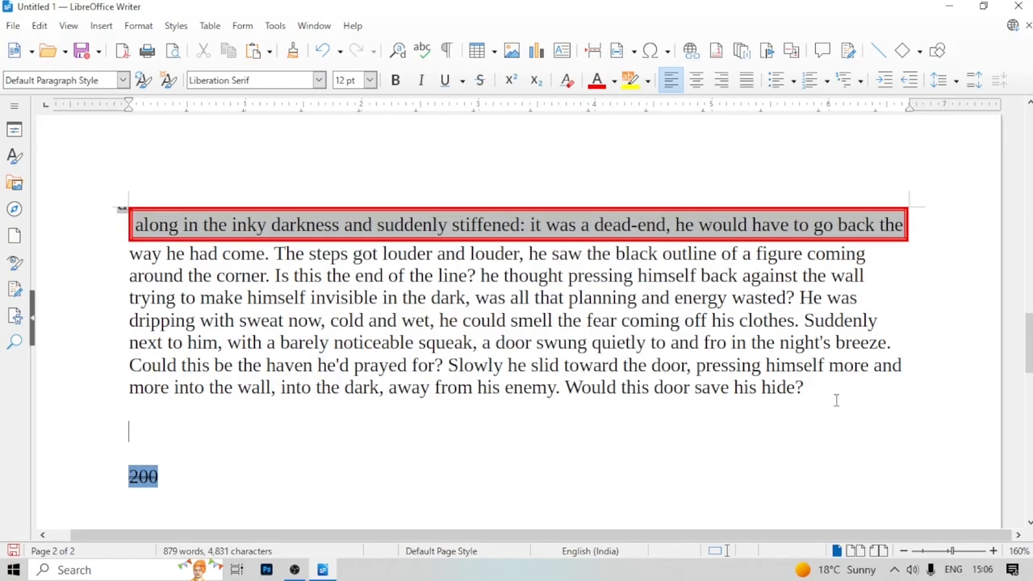
text(CREER)
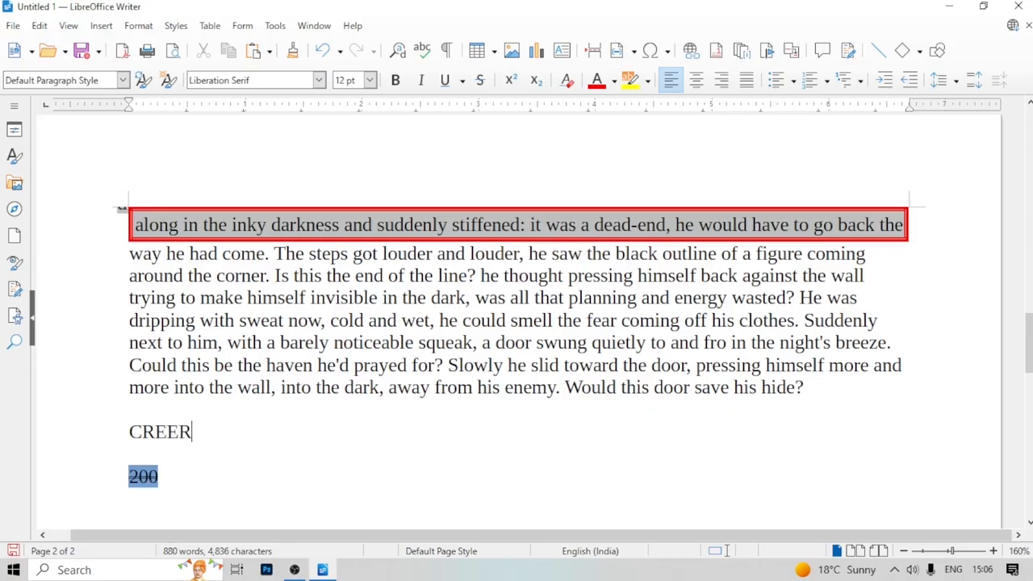
Try character highlighting on "CREER" and undo it
drag(127, 436, 193, 435)
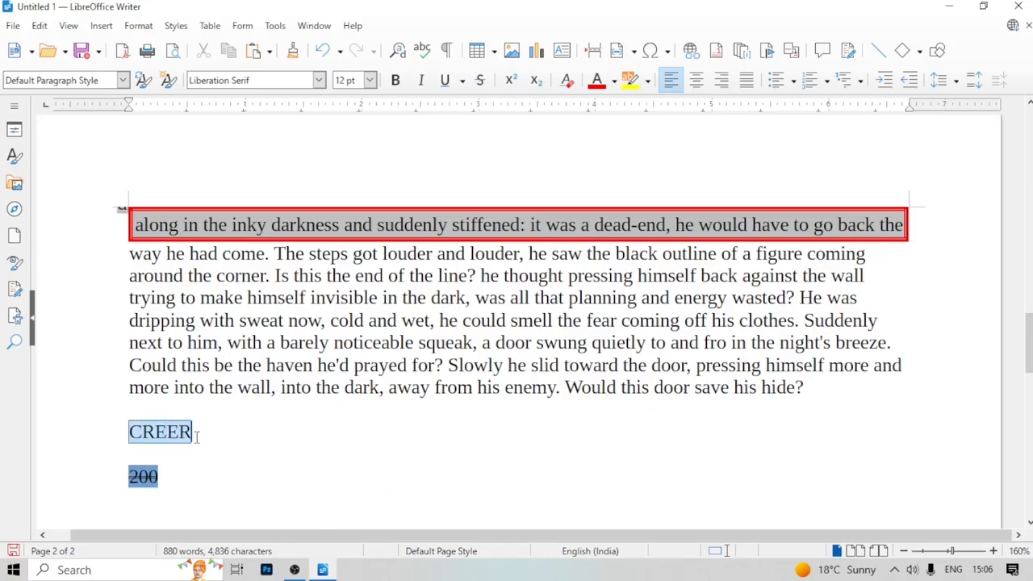
click(625, 84)
click(371, 397)
key(ctrl+z)
click(360, 497)
Open the character border settings for "CREER", compare the presets, and choose the box arrangement
drag(117, 429, 244, 432)
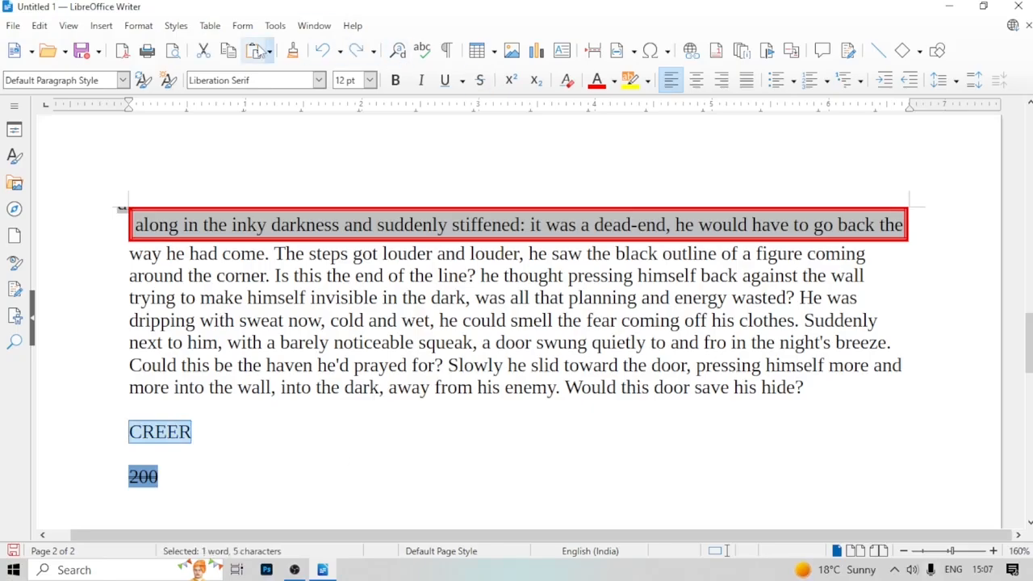
click(140, 27)
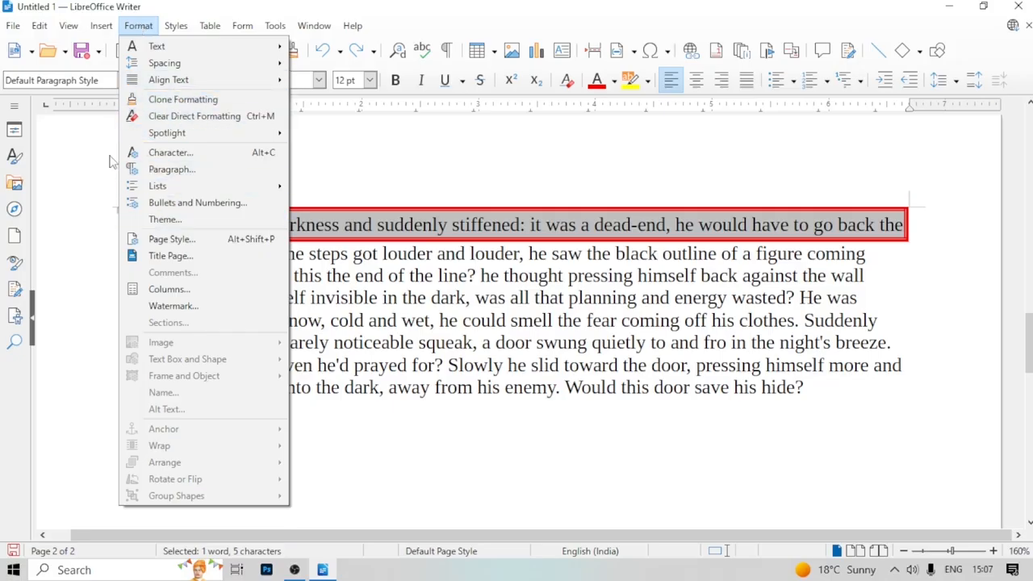
click(158, 155)
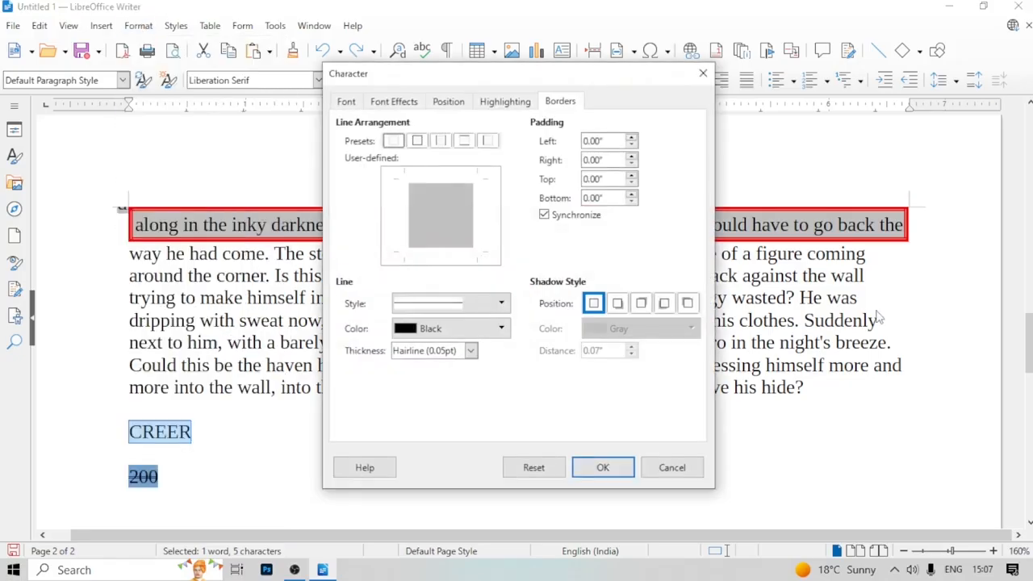
click(418, 140)
click(464, 141)
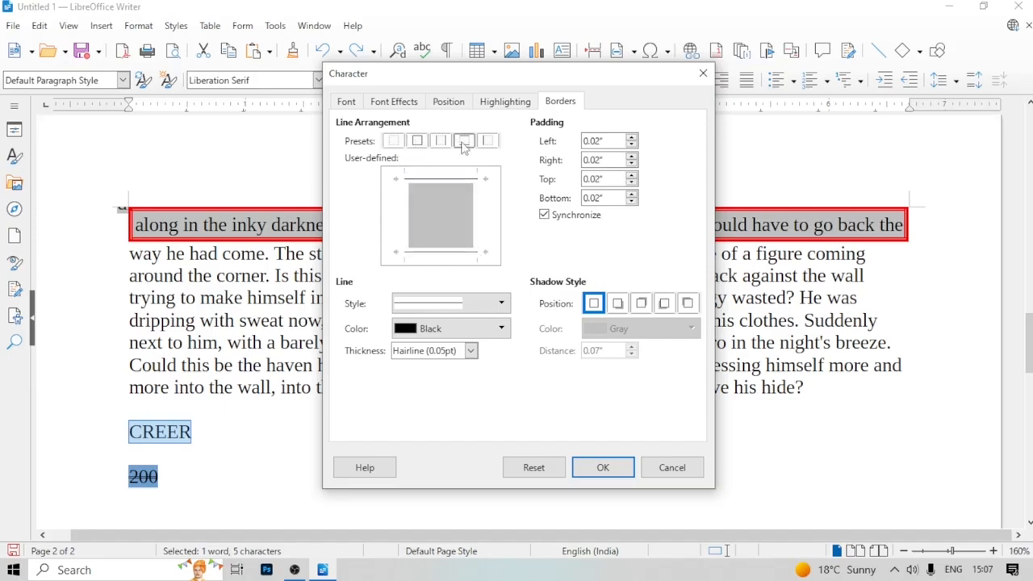
click(417, 141)
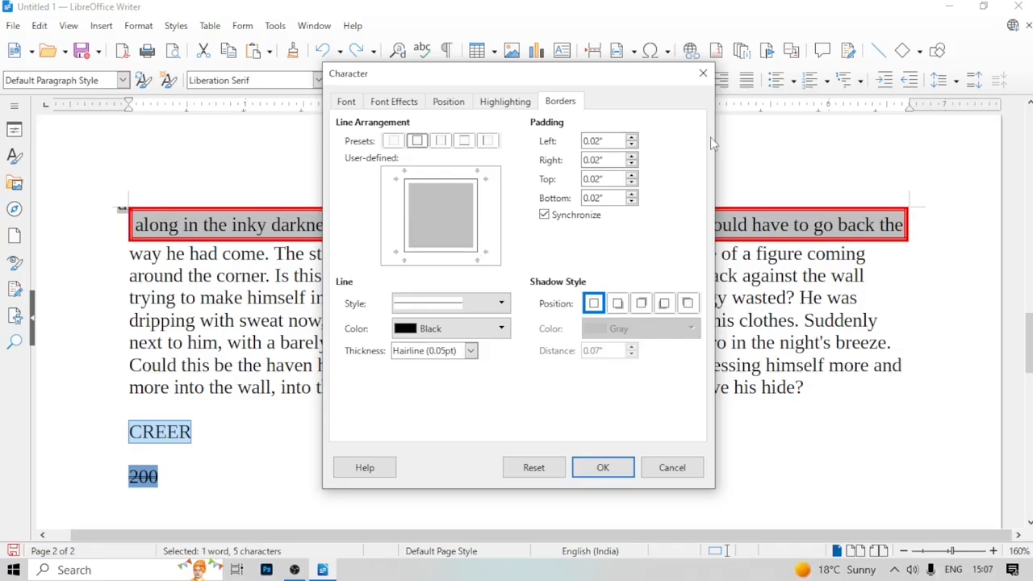
Try a double black line for the "CREER" border and return it to a single solid line
click(501, 303)
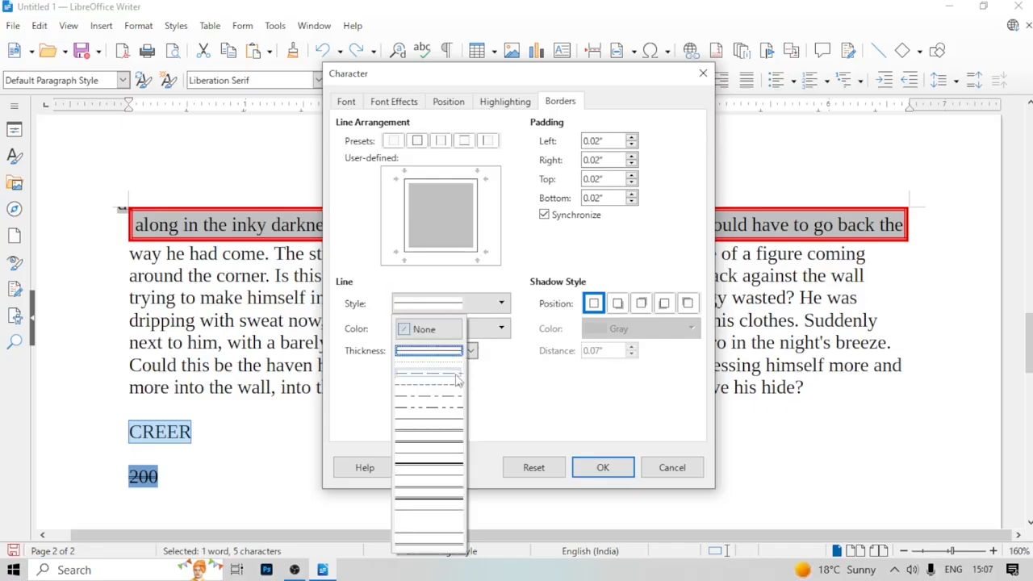
click(434, 463)
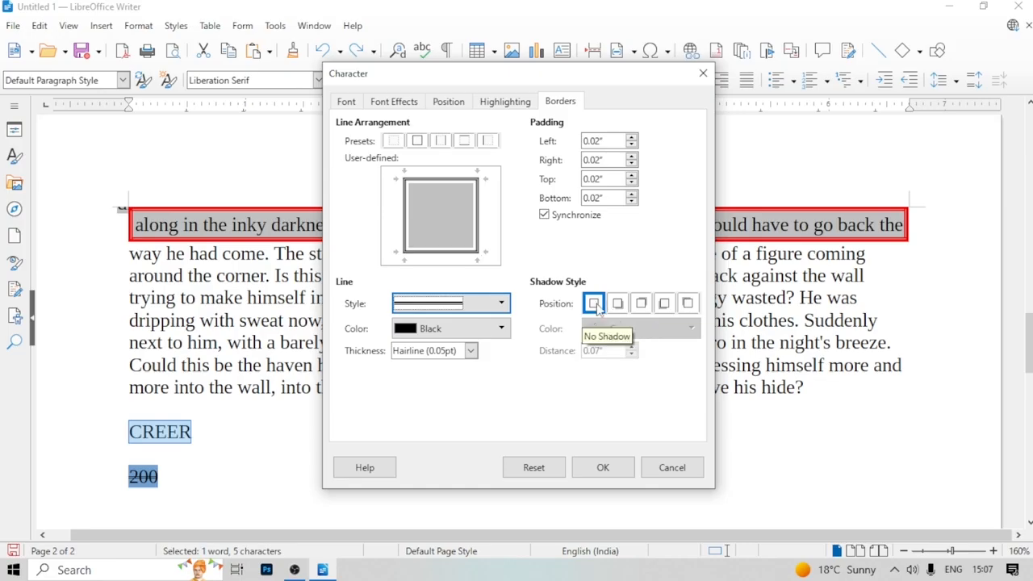
click(500, 329)
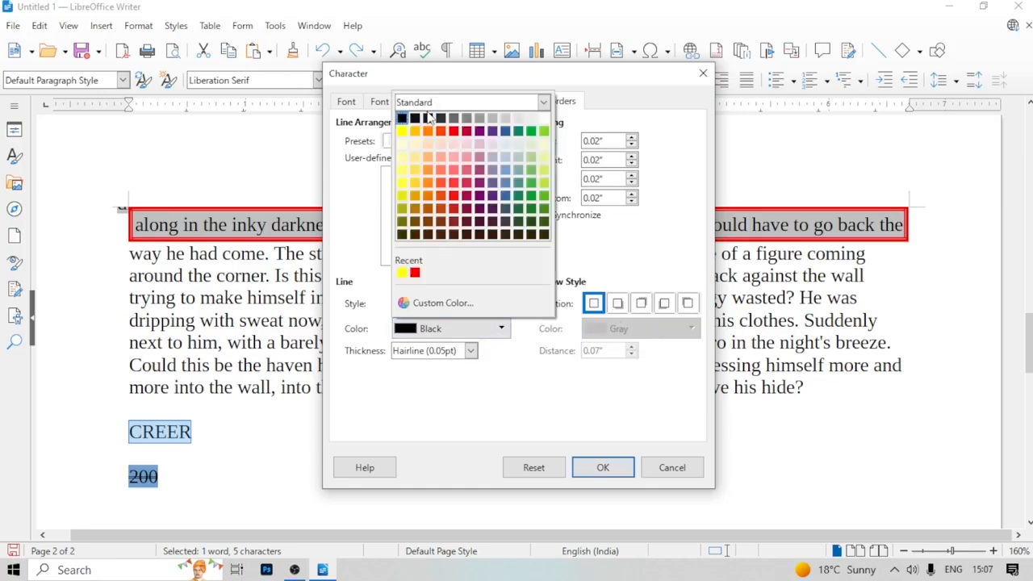
click(401, 119)
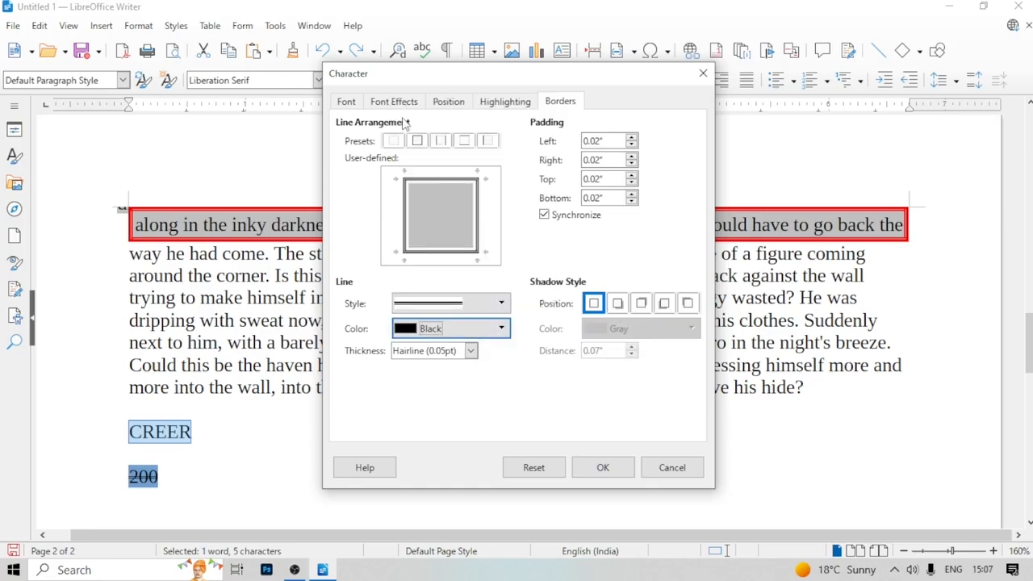
click(490, 305)
click(428, 357)
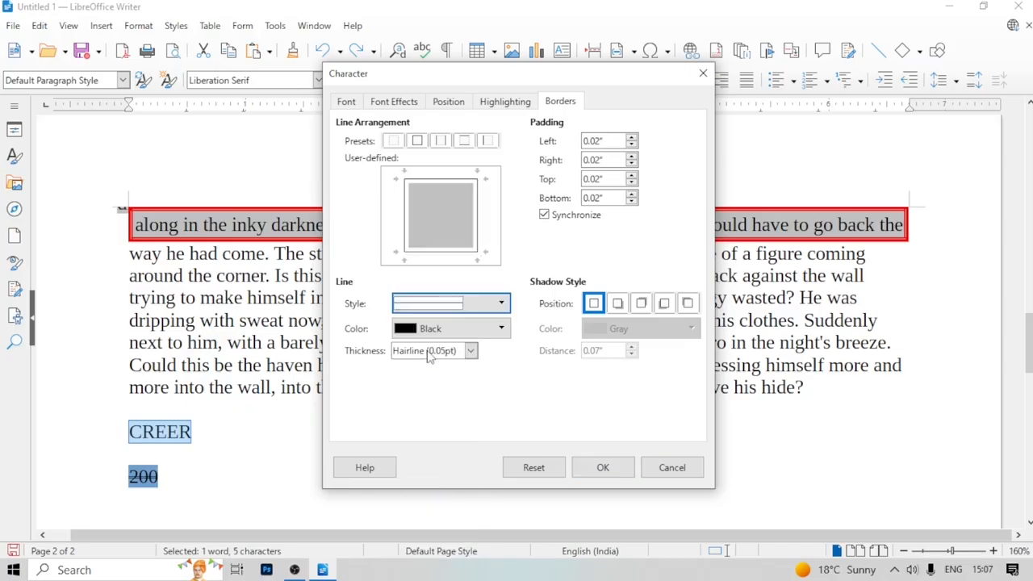
Try a lower-right shadow in Light Blue 4 on the "CREER" border and close the character settings
click(617, 303)
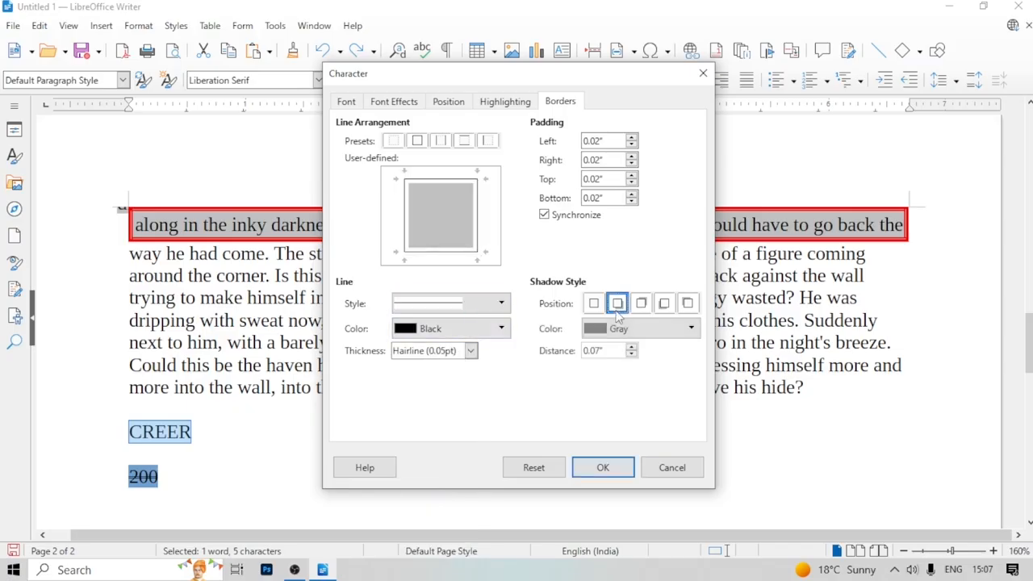
click(692, 329)
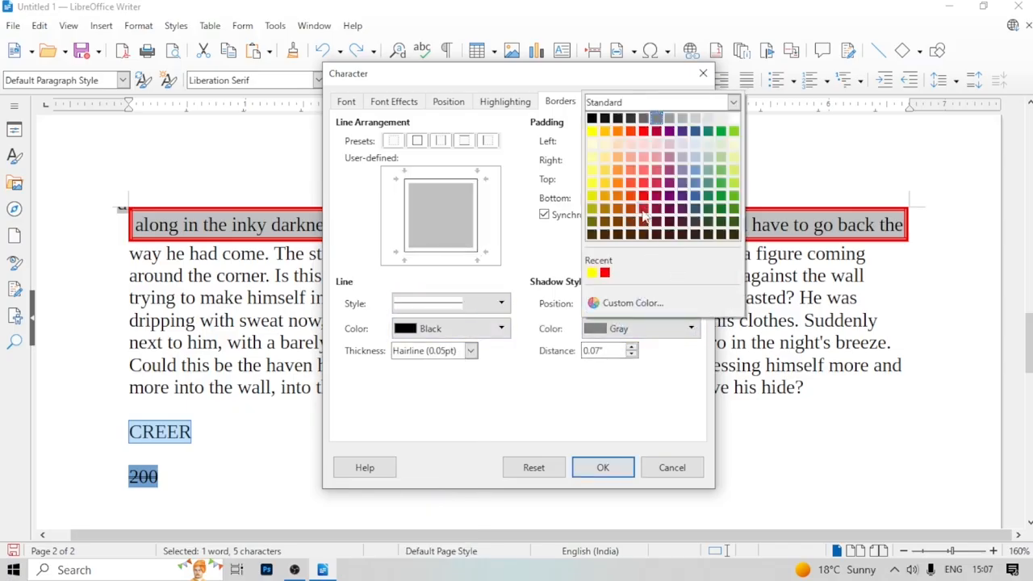
click(695, 144)
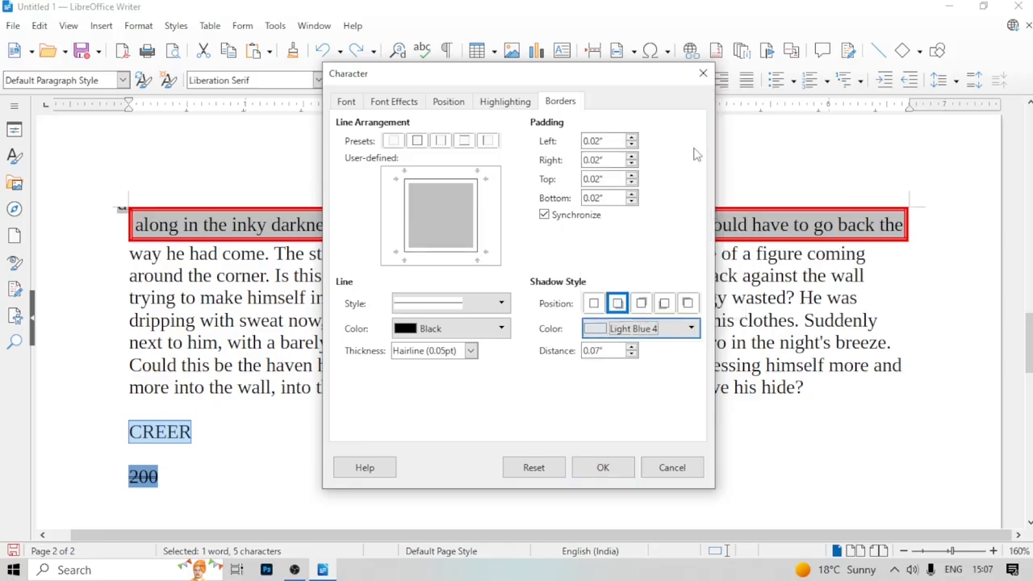
click(602, 467)
drag(150, 236, 825, 342)
click(602, 386)
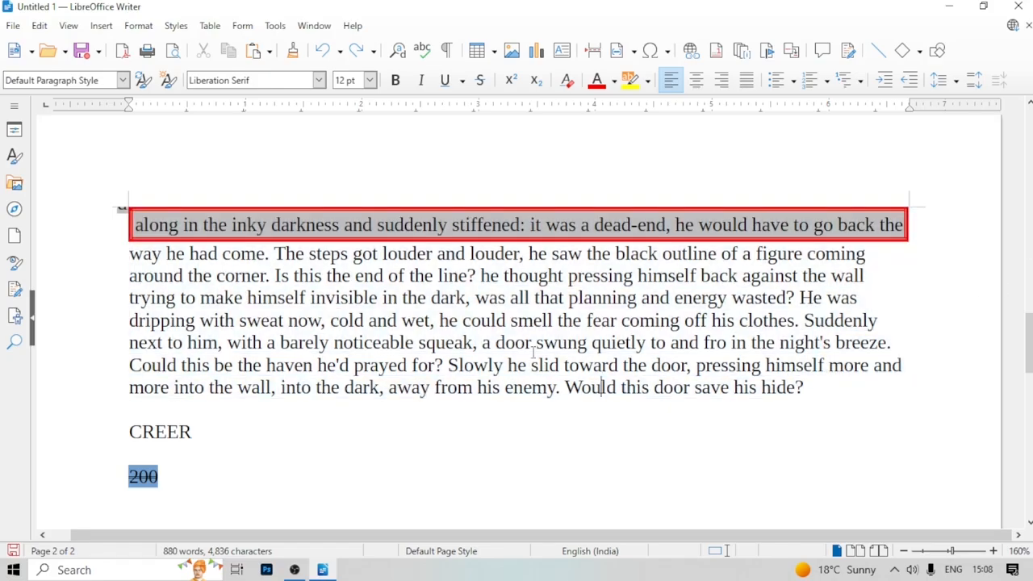
Try center and right alignment in the paragraph settings and close them without applying
click(136, 27)
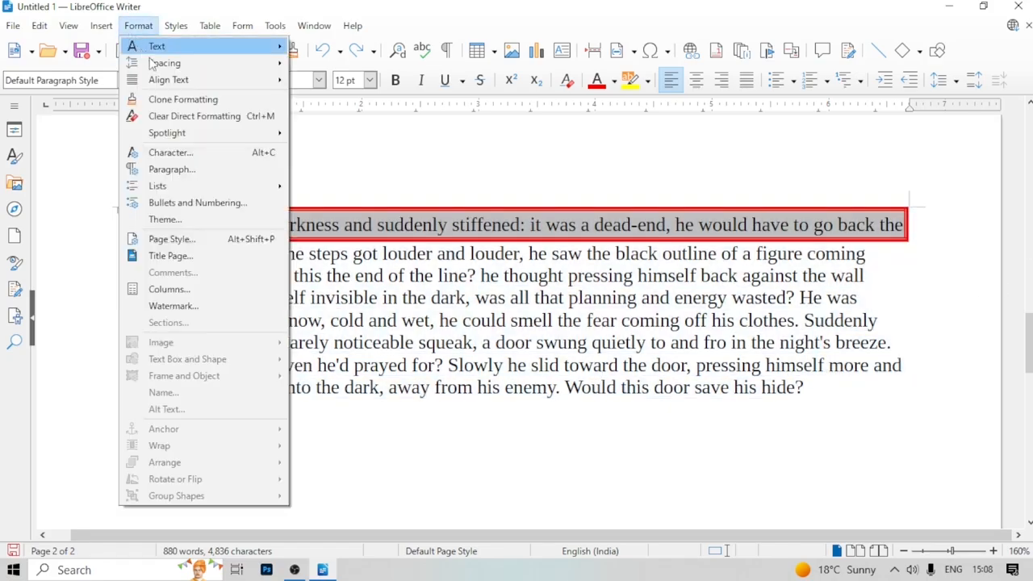
click(202, 171)
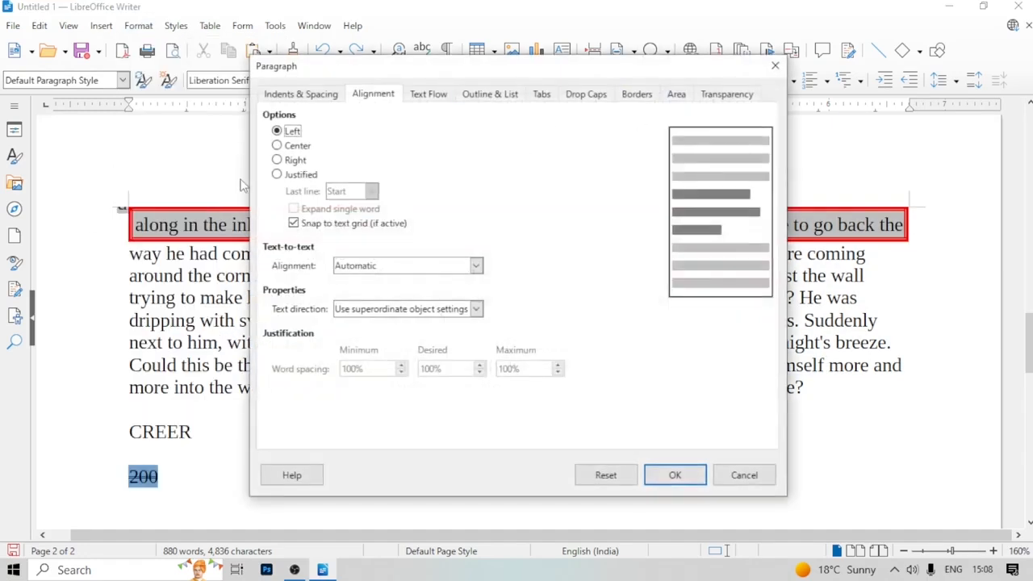
click(292, 145)
click(294, 160)
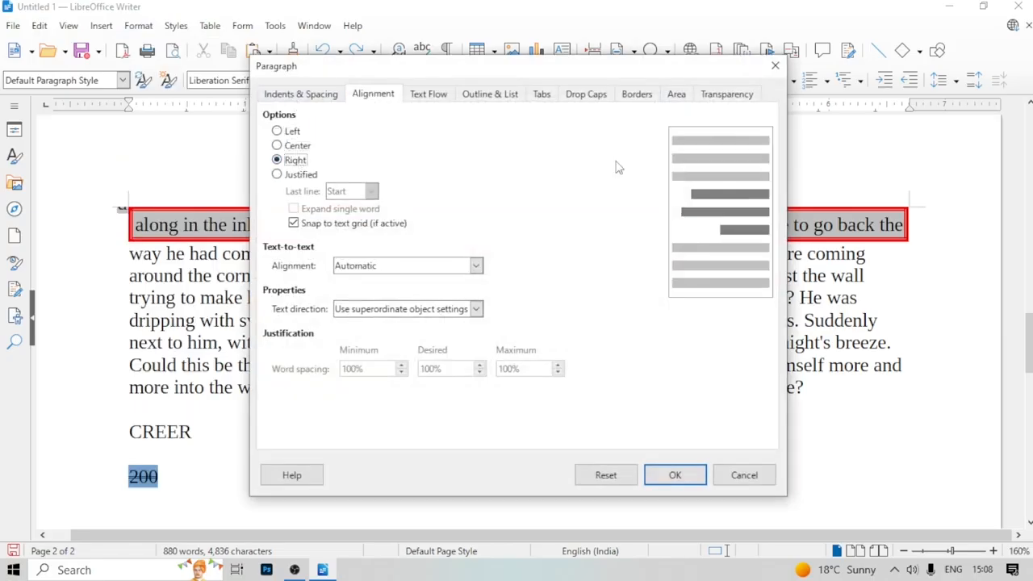
click(775, 65)
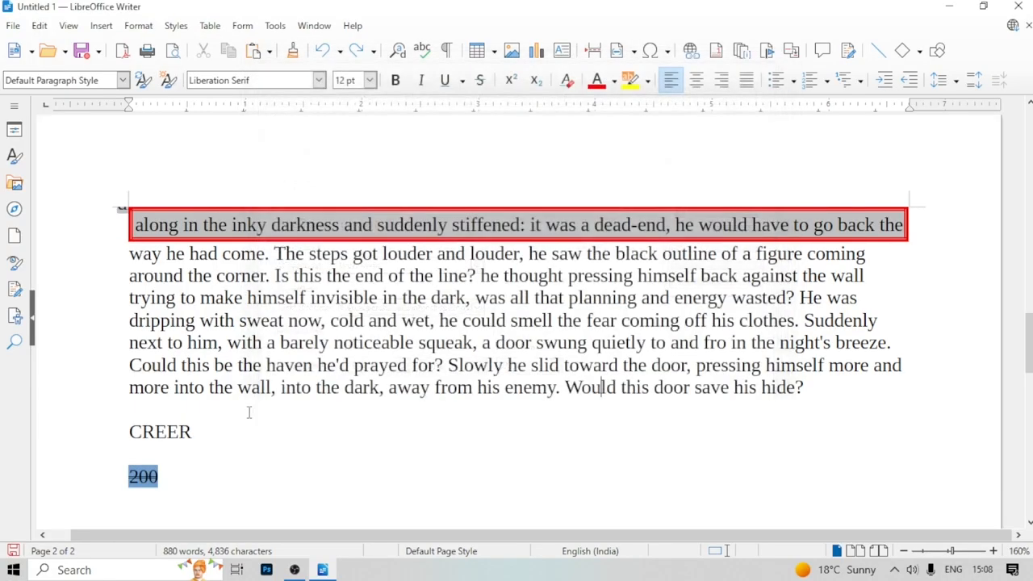
Select the text above "CREER" on this page and center it through the paragraph settings
drag(129, 216, 722, 412)
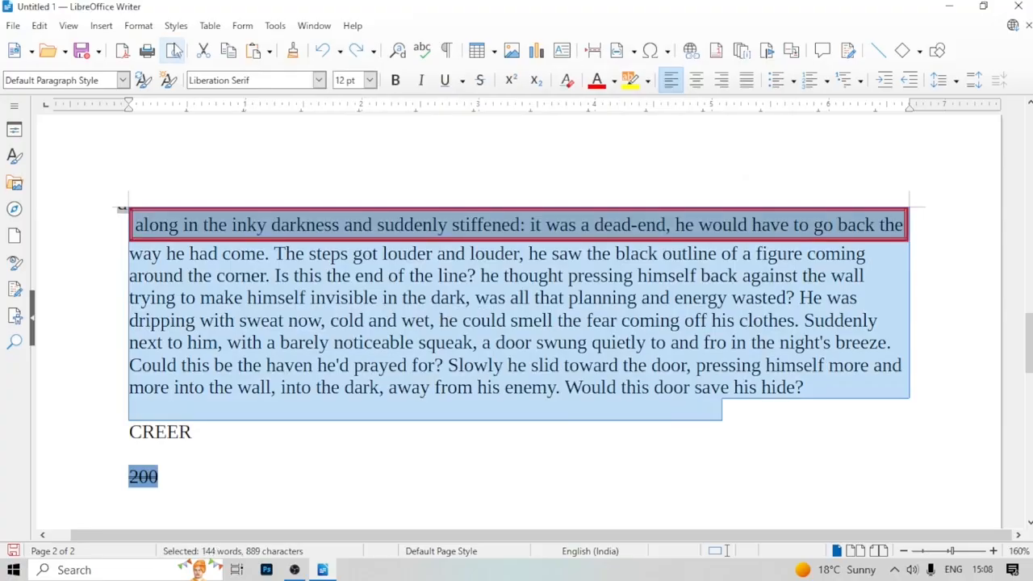
click(138, 27)
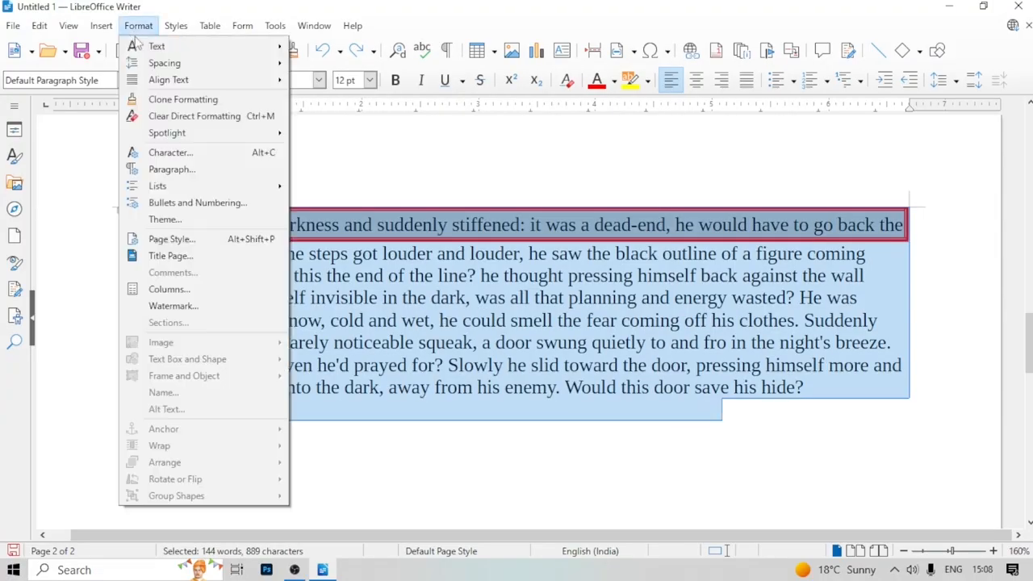
click(212, 173)
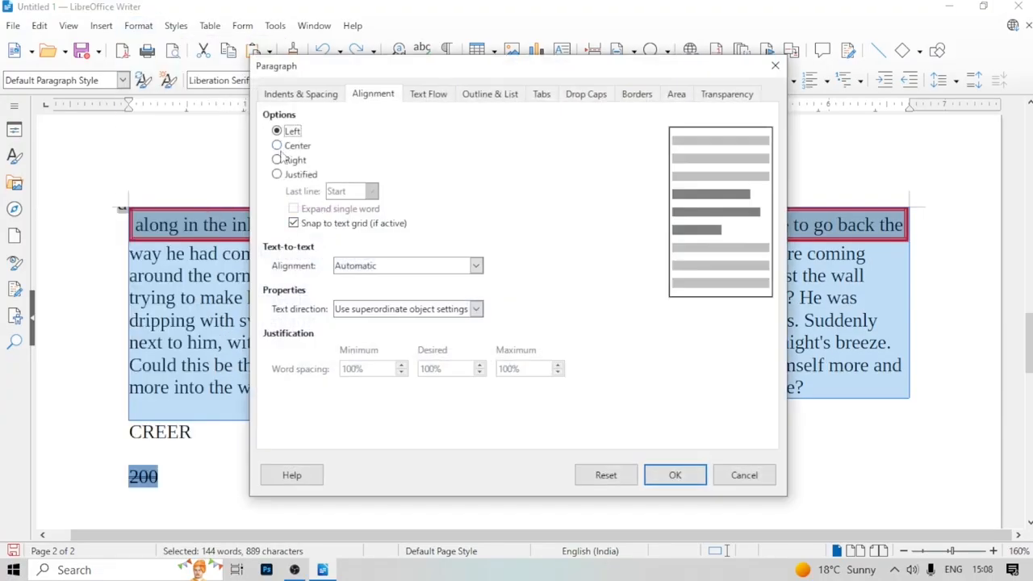
click(277, 146)
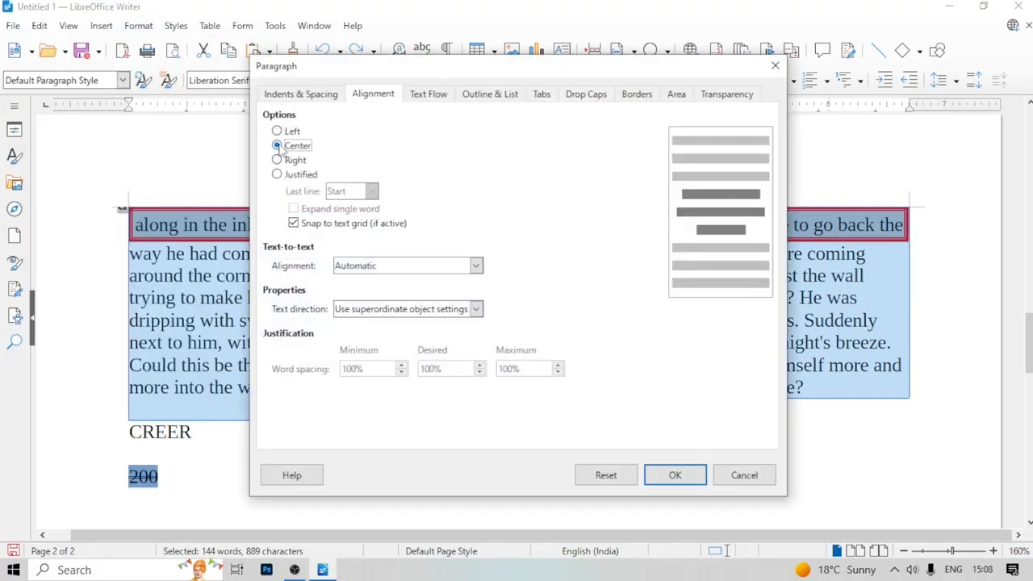
click(678, 480)
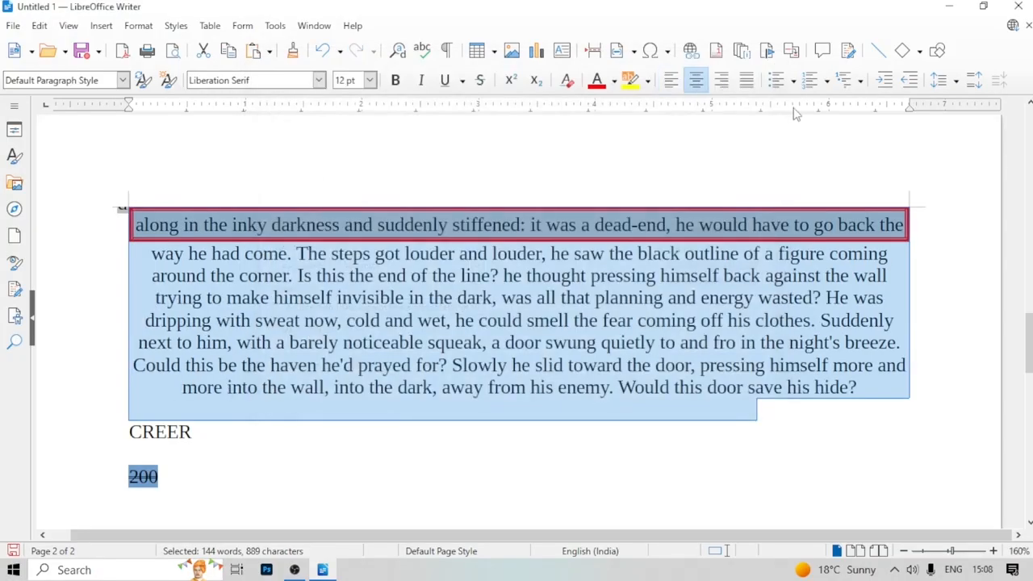
Compare left, center and right alignment directly on the selected text and return it to left alignment
click(671, 79)
click(695, 79)
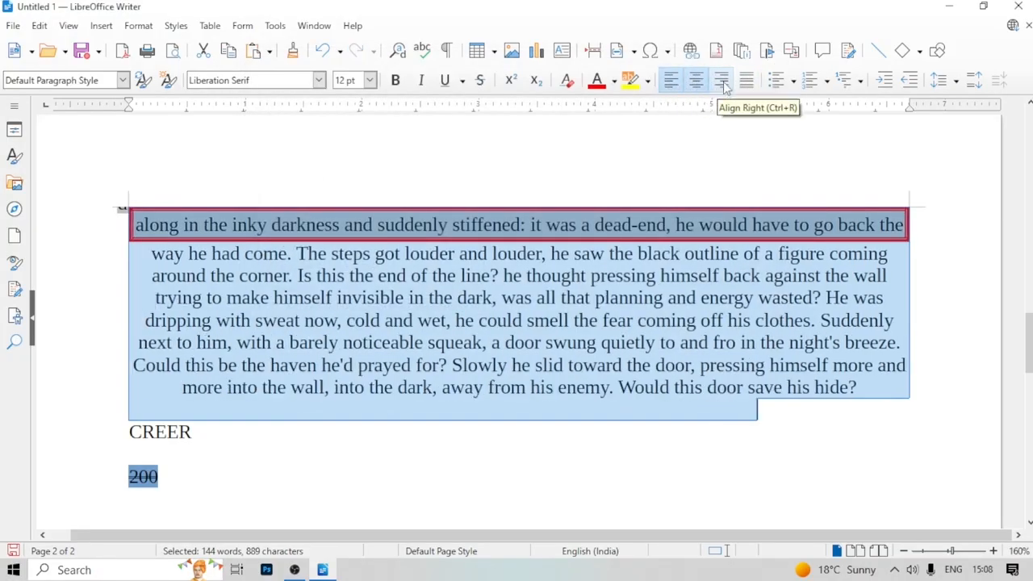
click(721, 80)
click(671, 80)
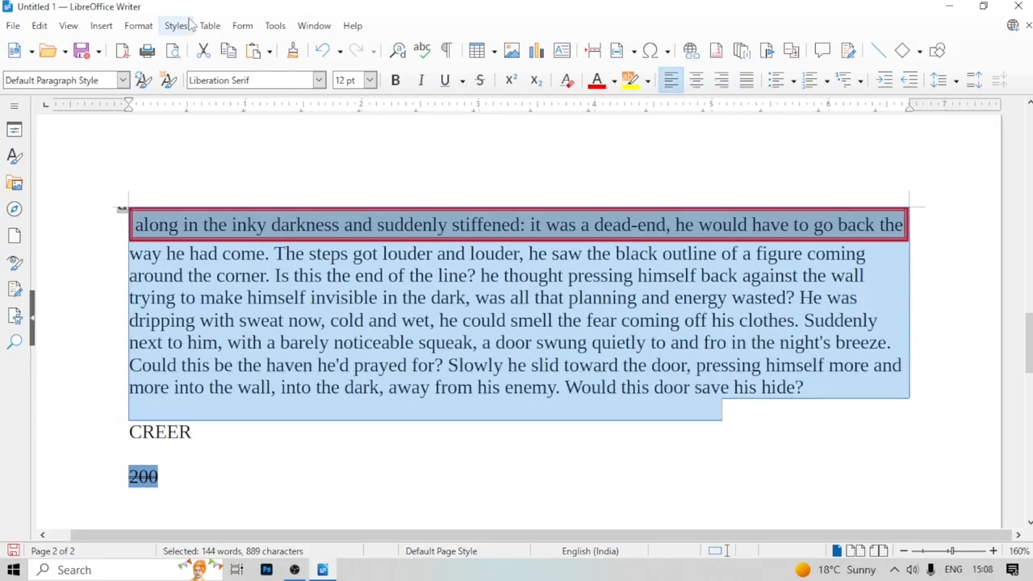
Try justified alignment with a larger before-text indent on the selected text and undo it
click(138, 25)
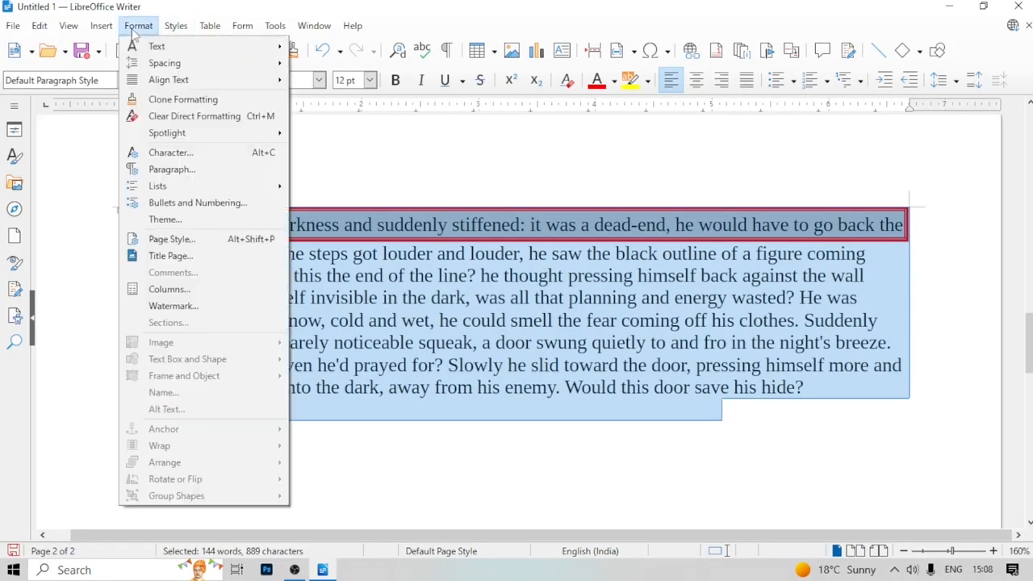
click(171, 169)
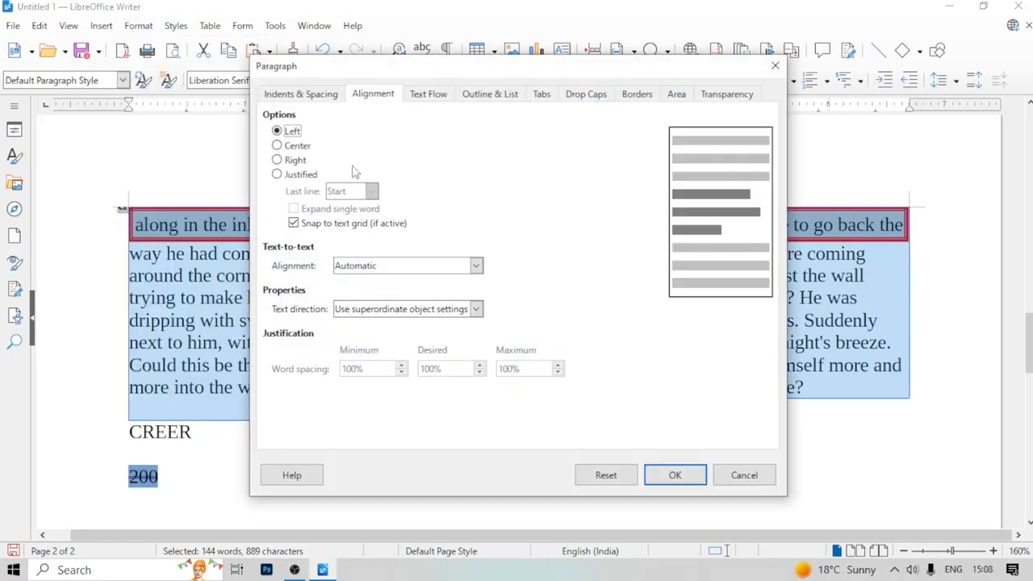
click(292, 181)
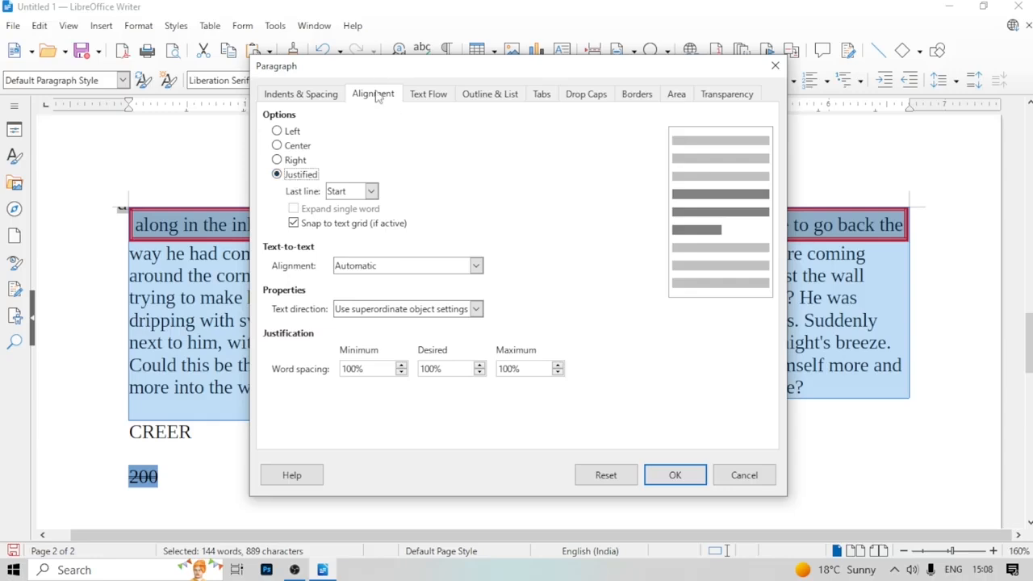
click(305, 95)
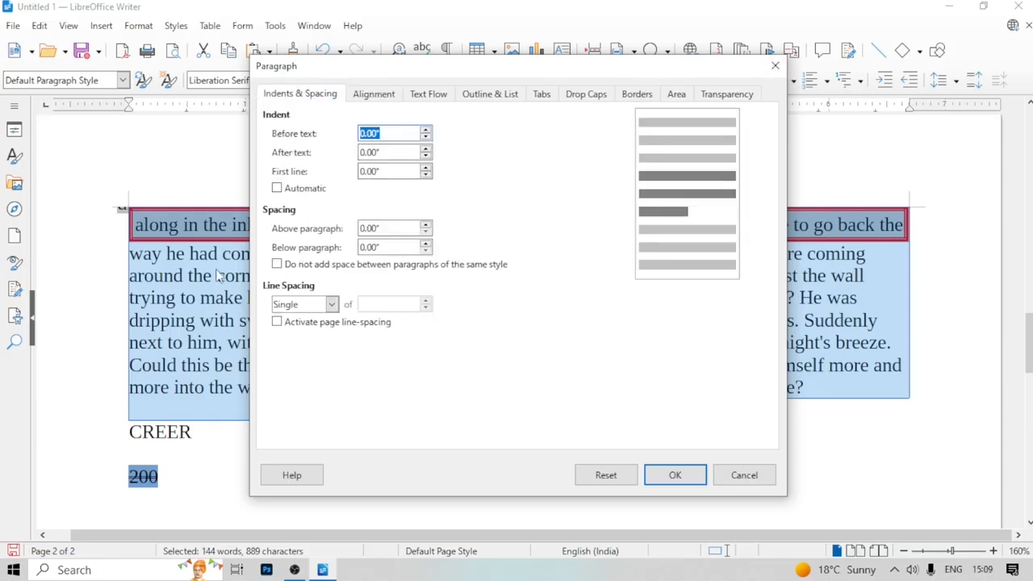
click(426, 131)
click(675, 476)
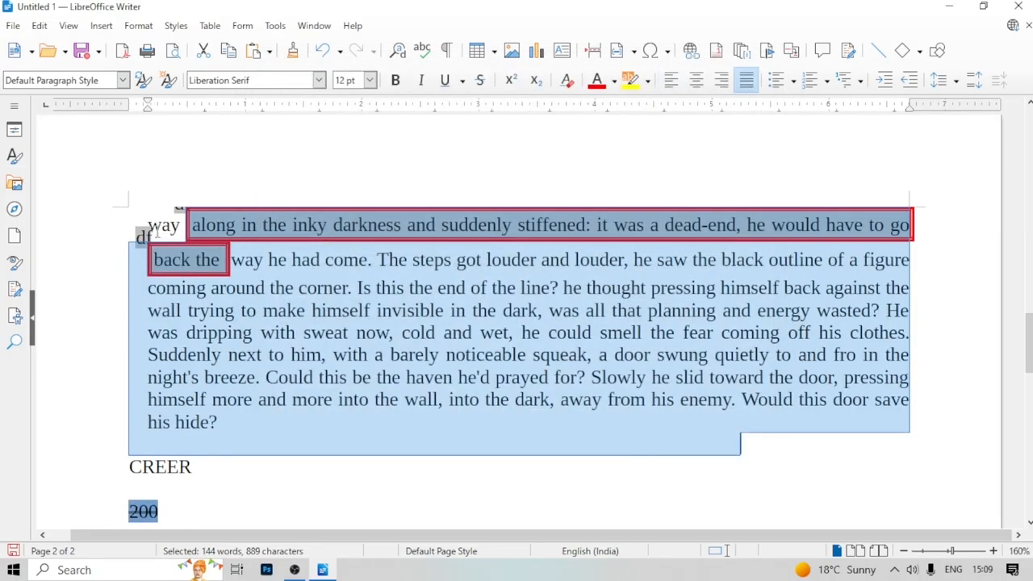
key(ctrl+z)
key(ctrl+z)
click(137, 269)
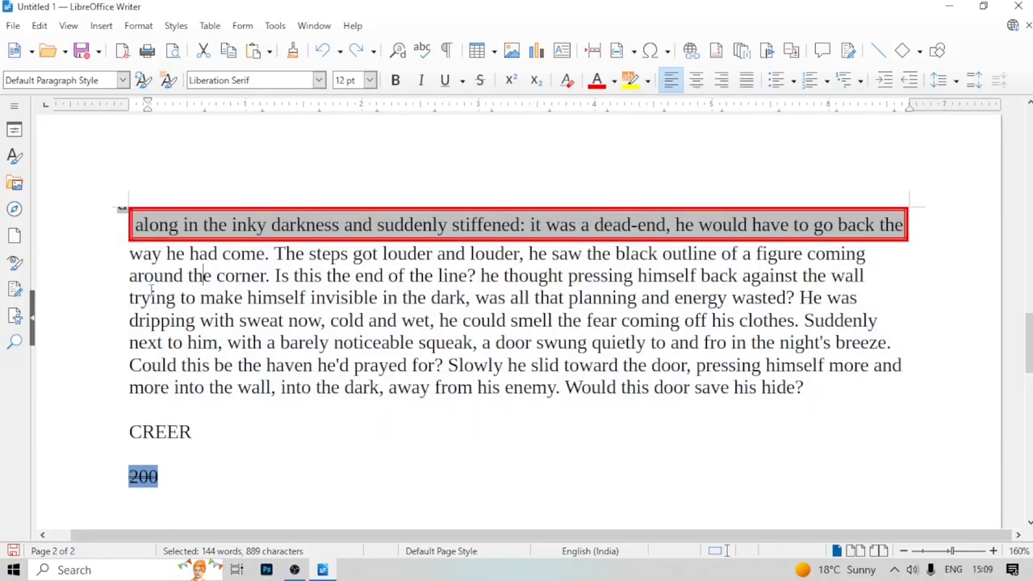
Select from "around the corner" through the line below "CREER" and review its paragraph text flow and outline level options
drag(139, 274, 773, 457)
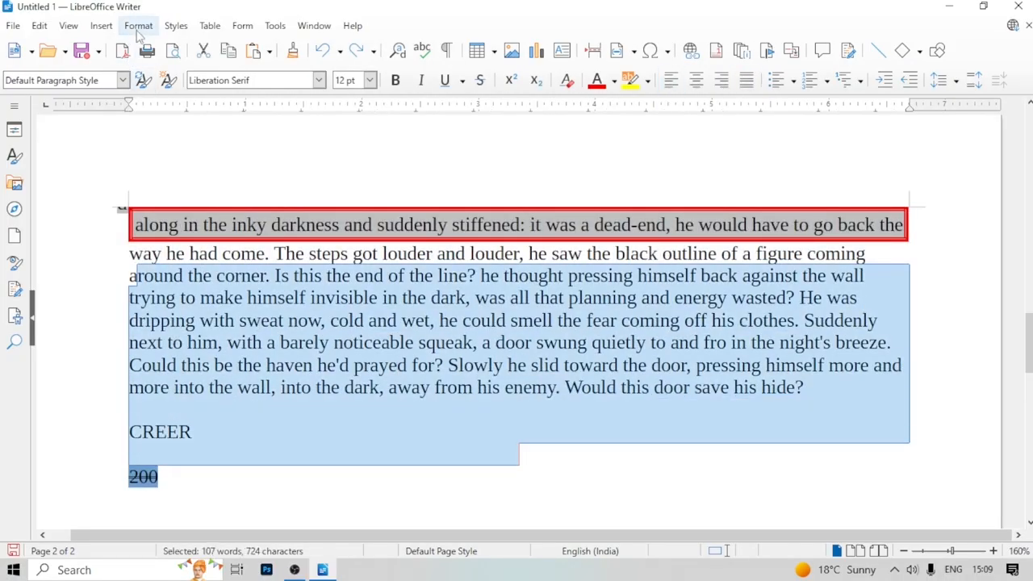
click(135, 27)
click(178, 169)
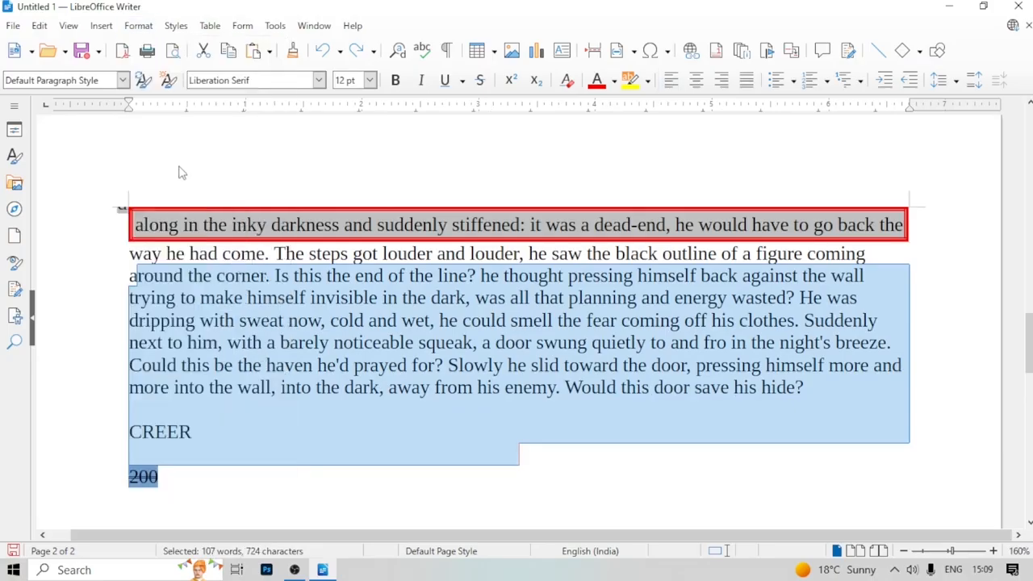
click(434, 95)
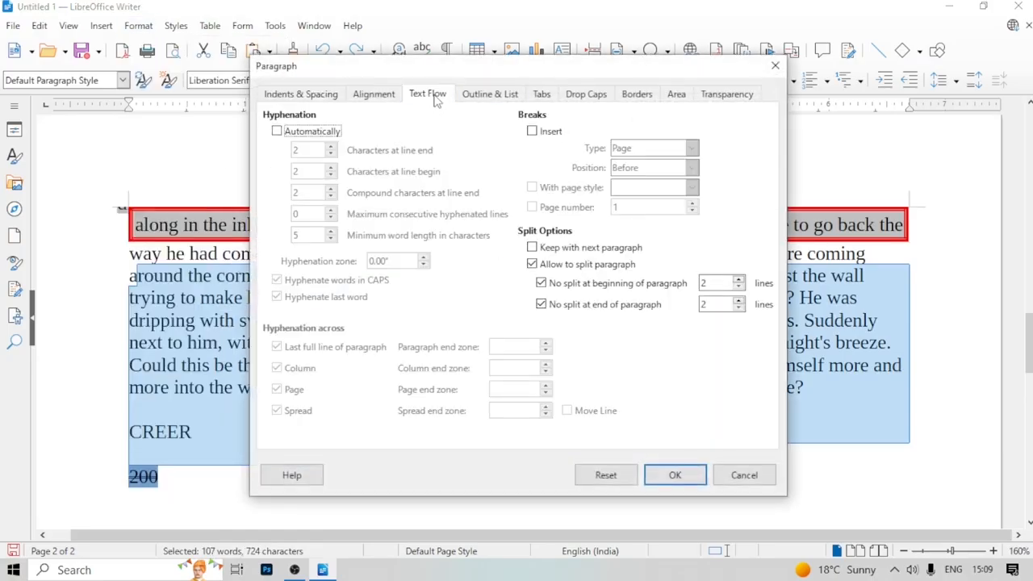
click(473, 97)
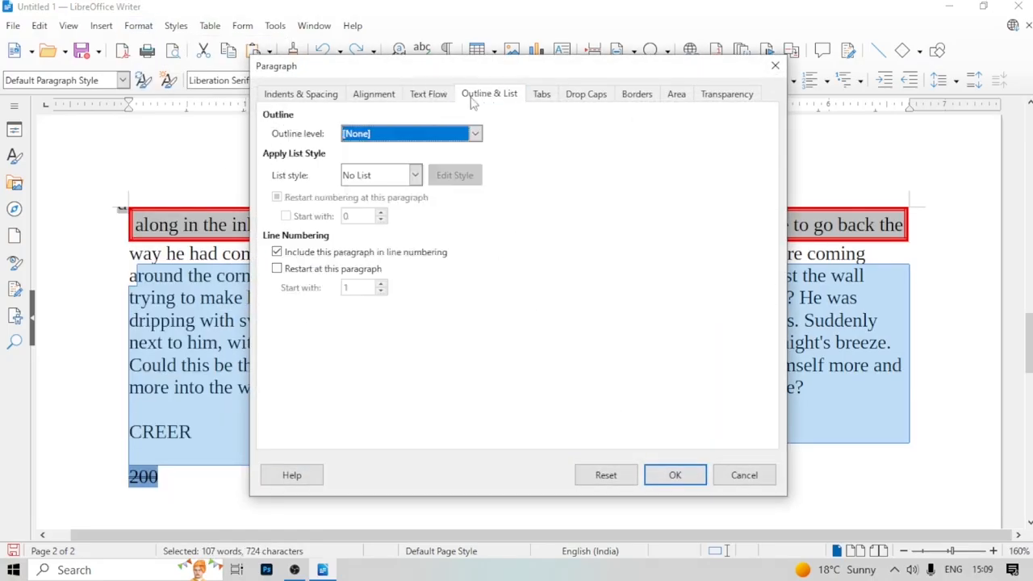
click(476, 134)
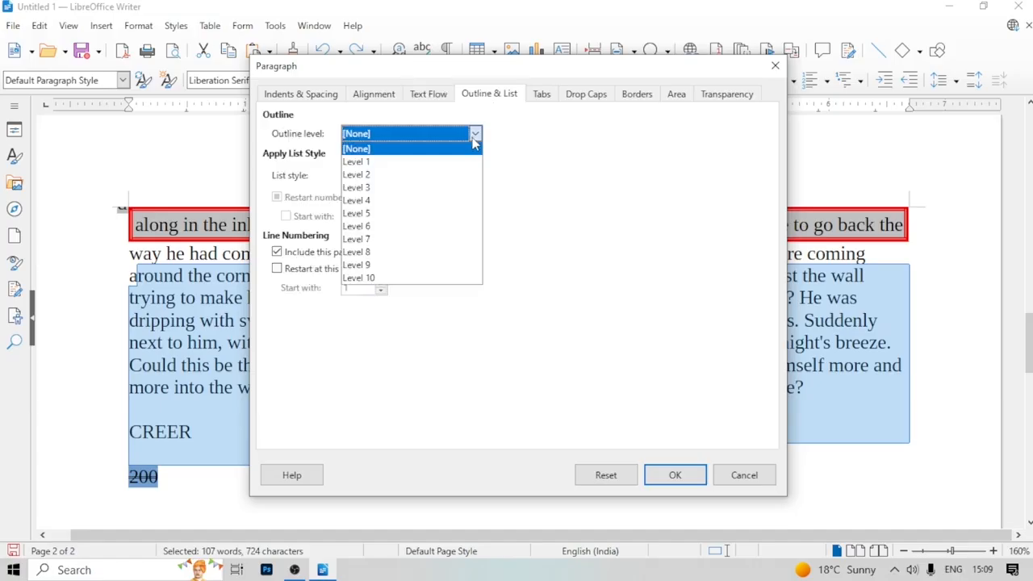
click(570, 170)
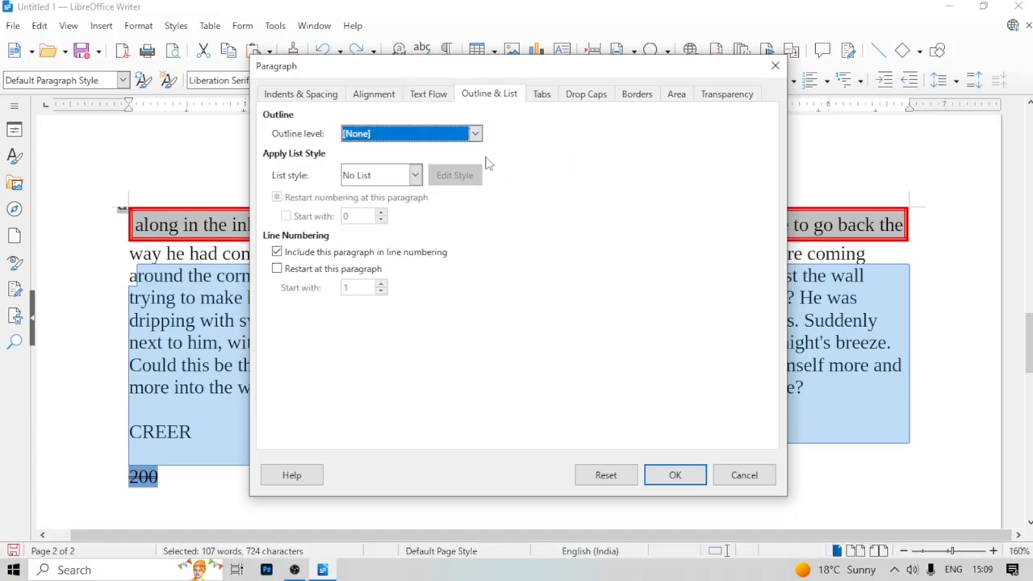
click(475, 135)
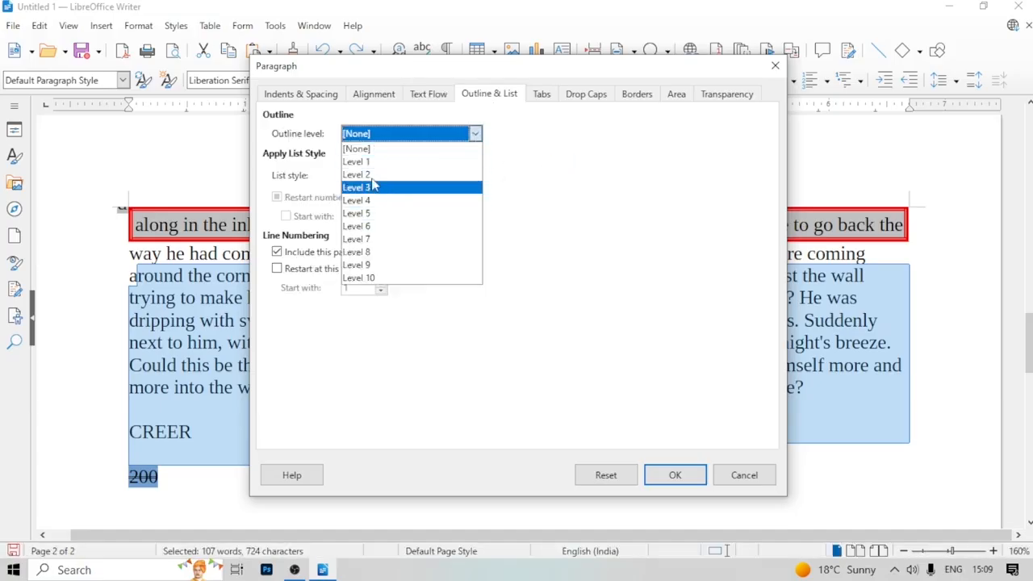
click(565, 209)
Apply the "Bullet –" list style to the selected paragraphs
click(415, 175)
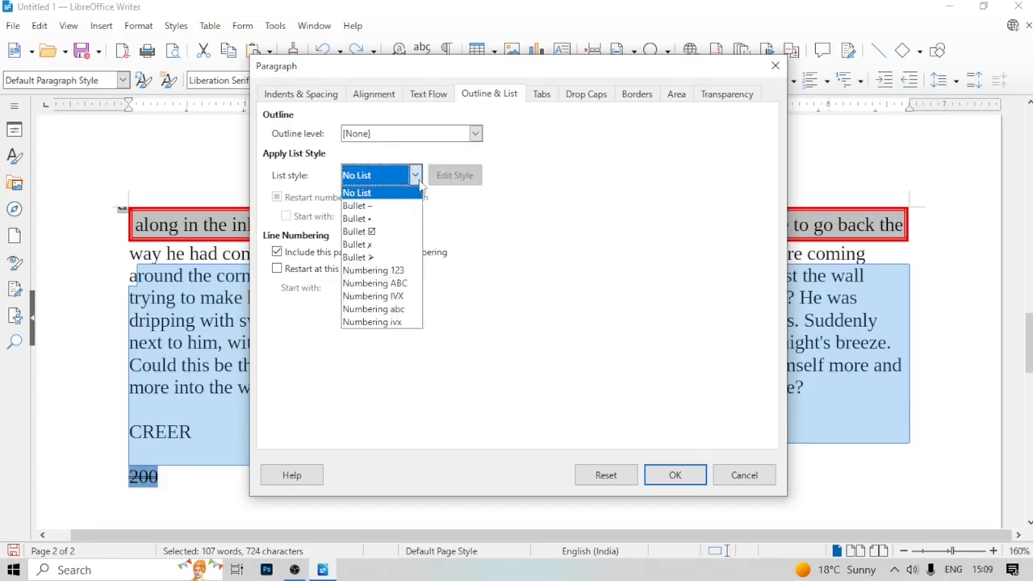
click(376, 206)
click(670, 476)
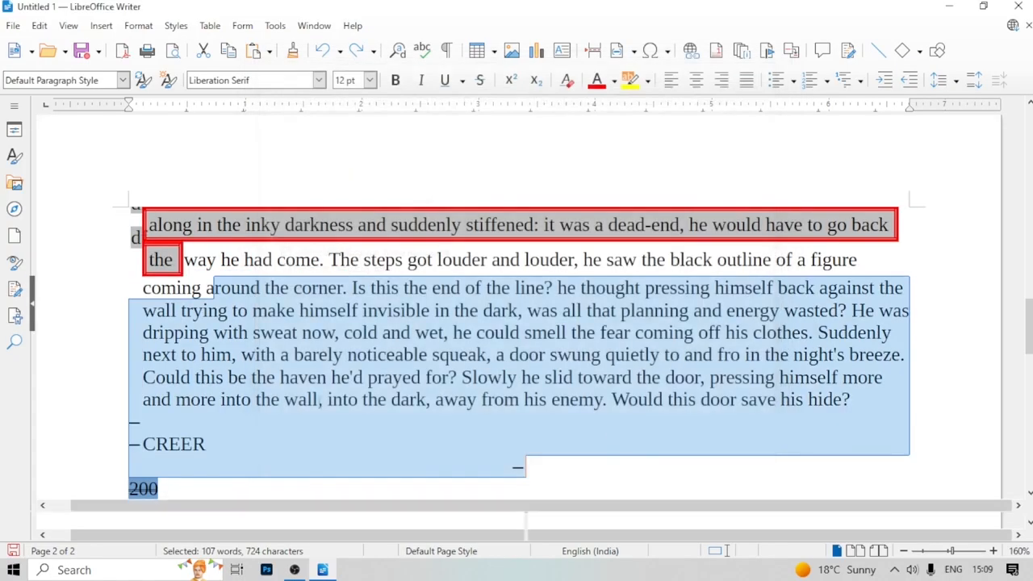
Insert two new lines in the bulleted text beneath "CREER"
scroll(217, 398, down, 1)
click(237, 397)
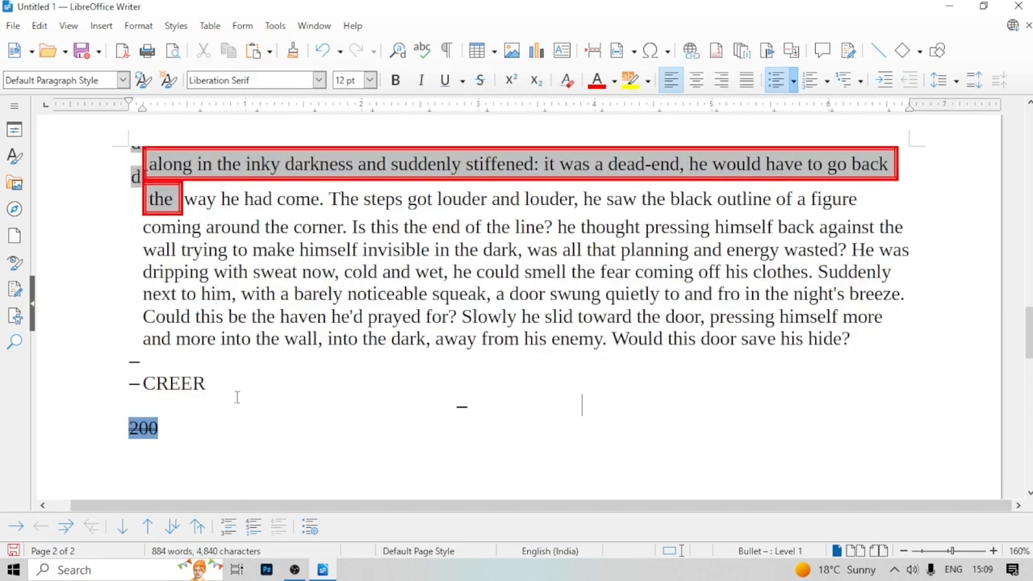
key(Return)
key(Return)
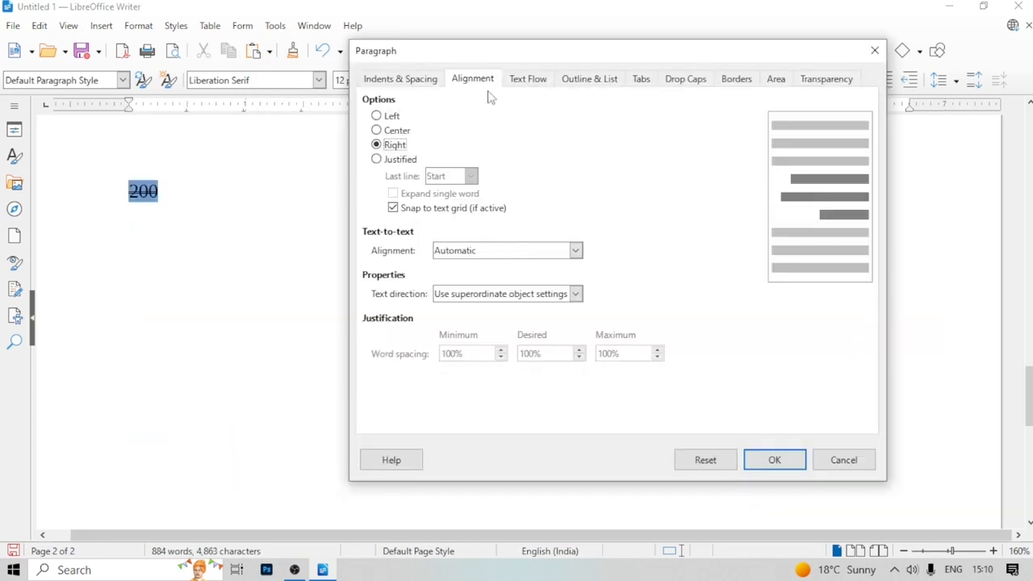
Review the text flow, outline level and list style options for the selected "200" paragraph
click(523, 81)
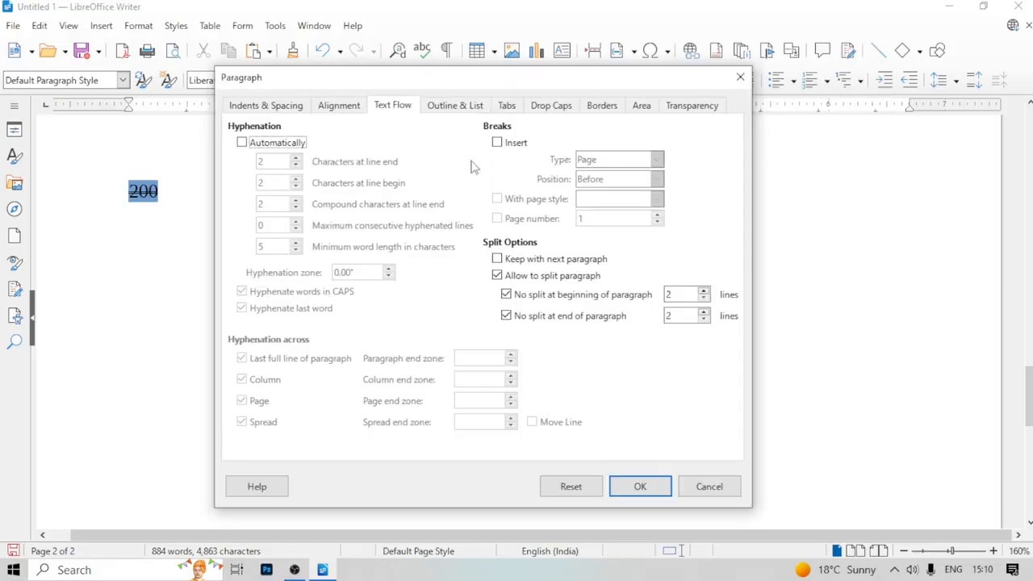
click(456, 114)
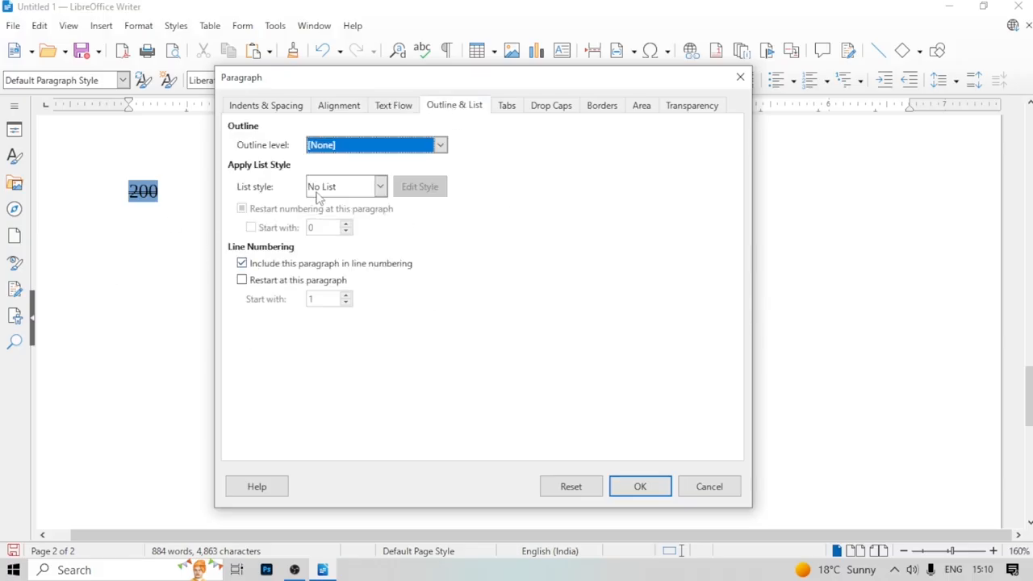
click(440, 146)
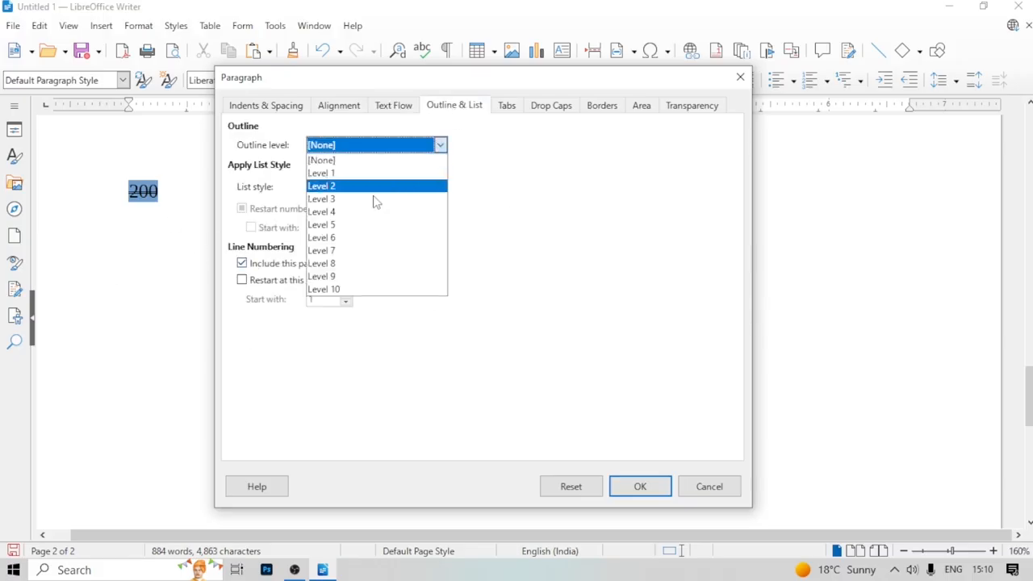
click(622, 254)
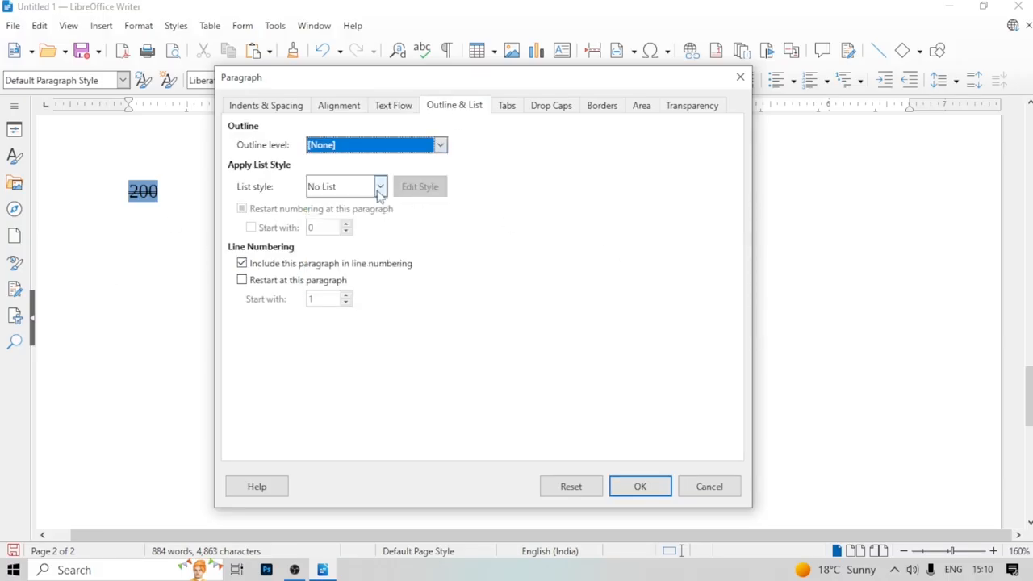
click(380, 186)
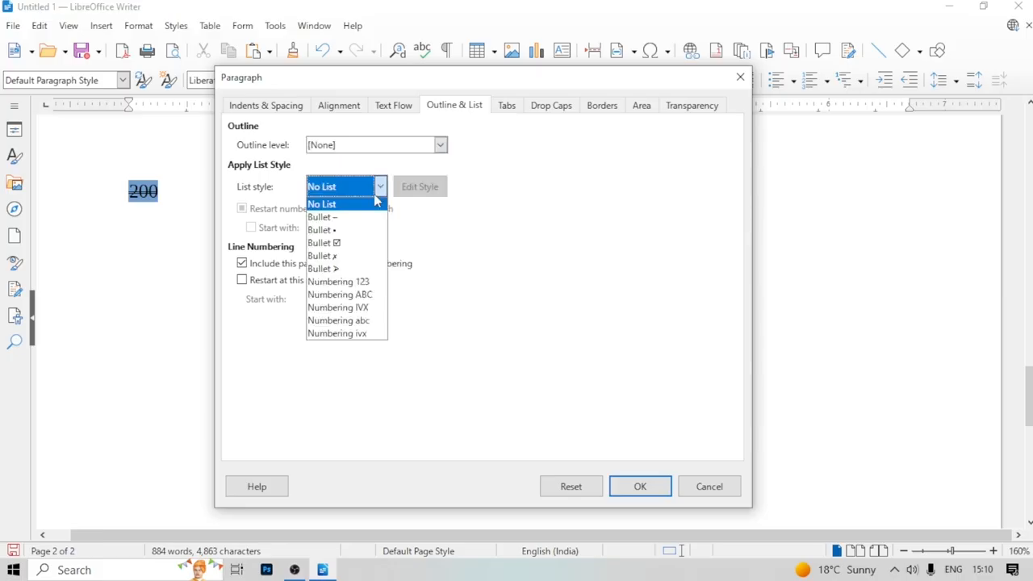
click(530, 215)
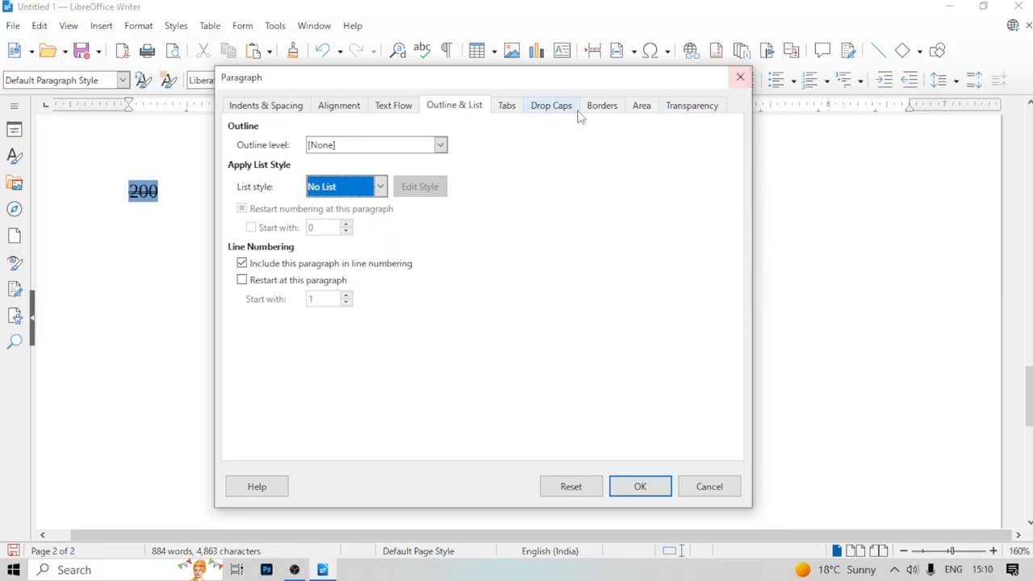
Try the right, centered and decimal tab stop types and close the paragraph settings without applying them
click(508, 113)
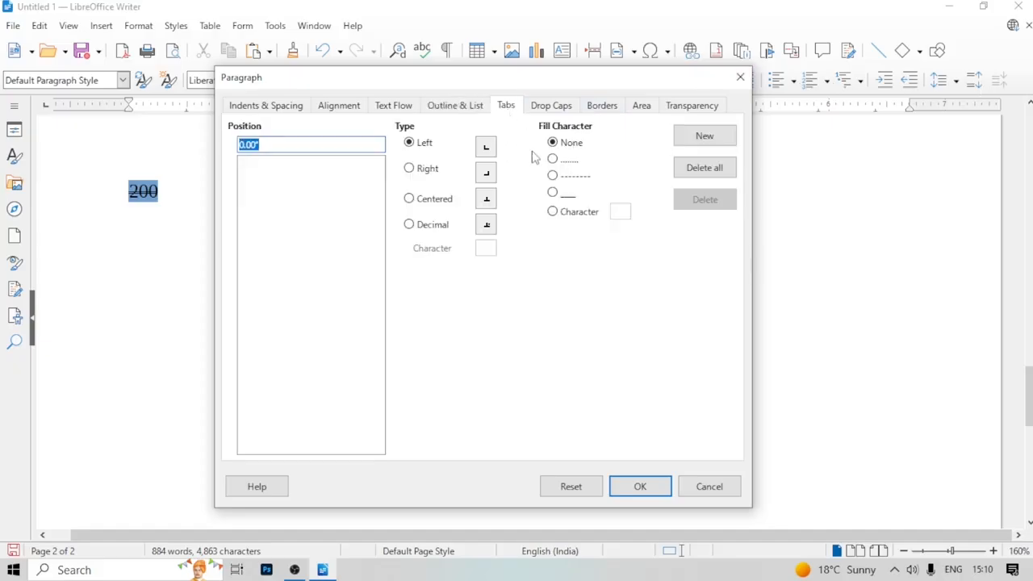
click(428, 178)
click(428, 199)
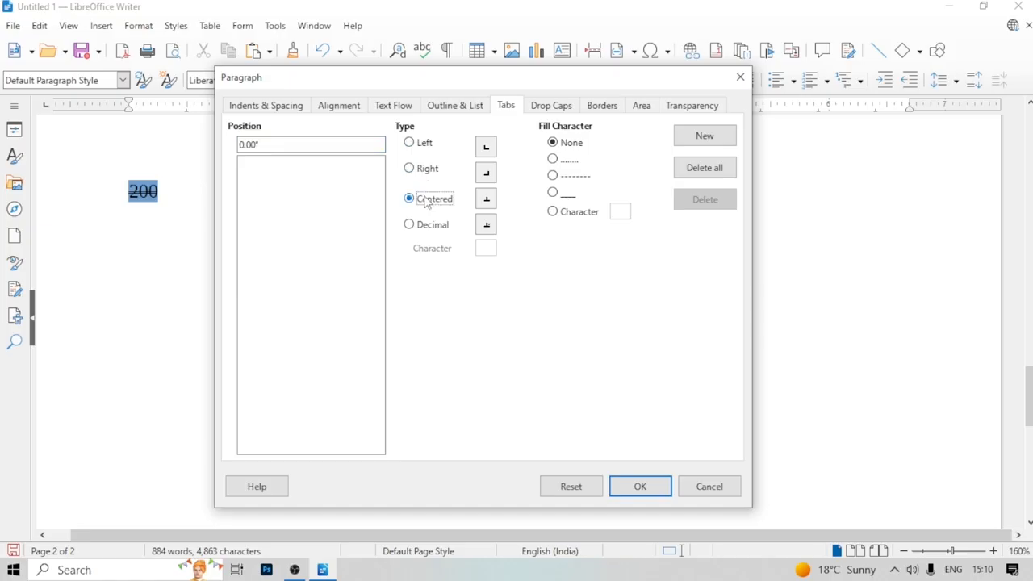
click(433, 226)
click(431, 199)
click(428, 170)
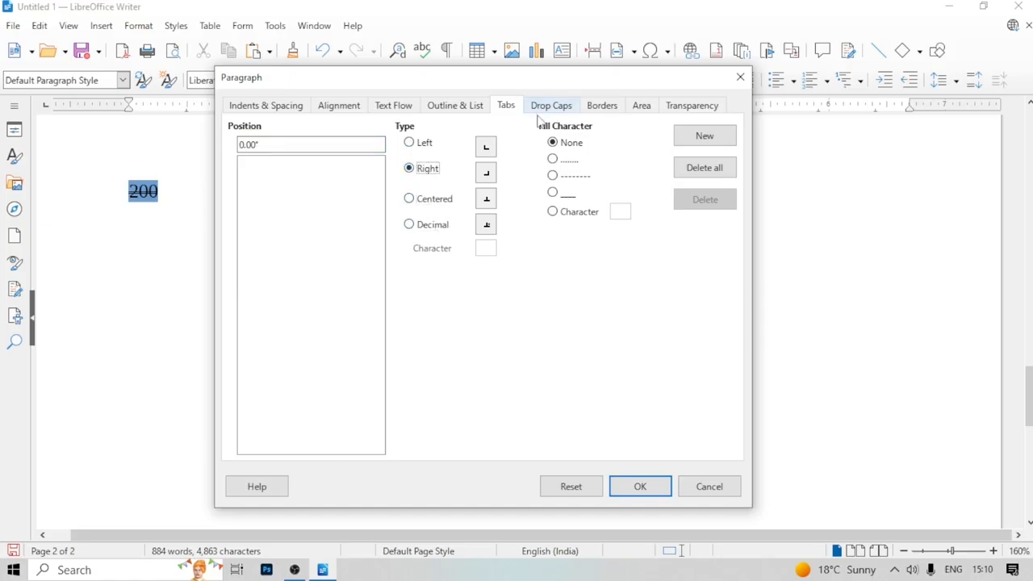
click(740, 77)
Select the "c" of "coming around the corner" and turn on drop caps for that paragraph
scroll(388, 224, up, 3)
scroll(379, 223, up, 1)
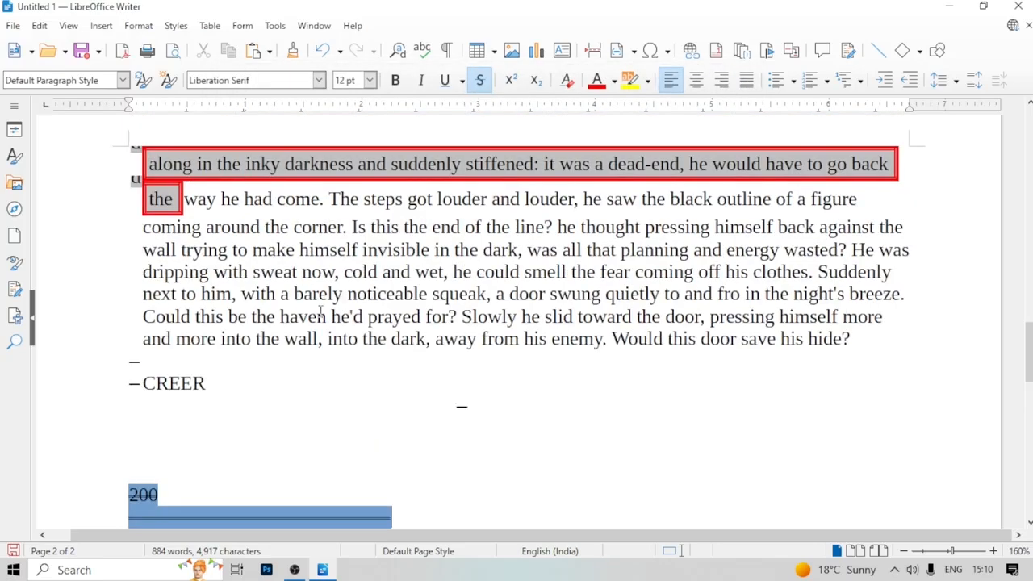
click(320, 313)
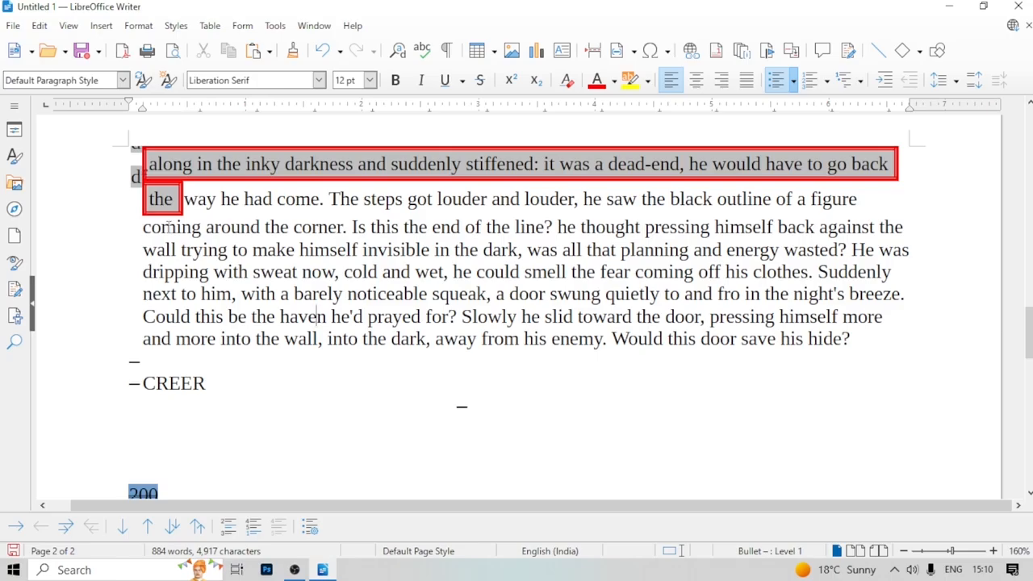
drag(150, 226, 146, 228)
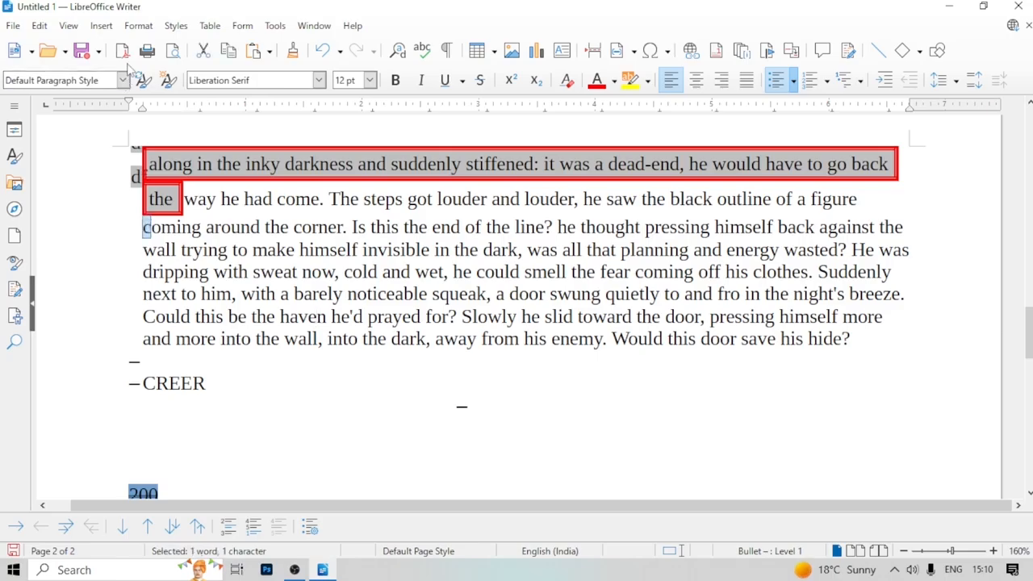
click(138, 25)
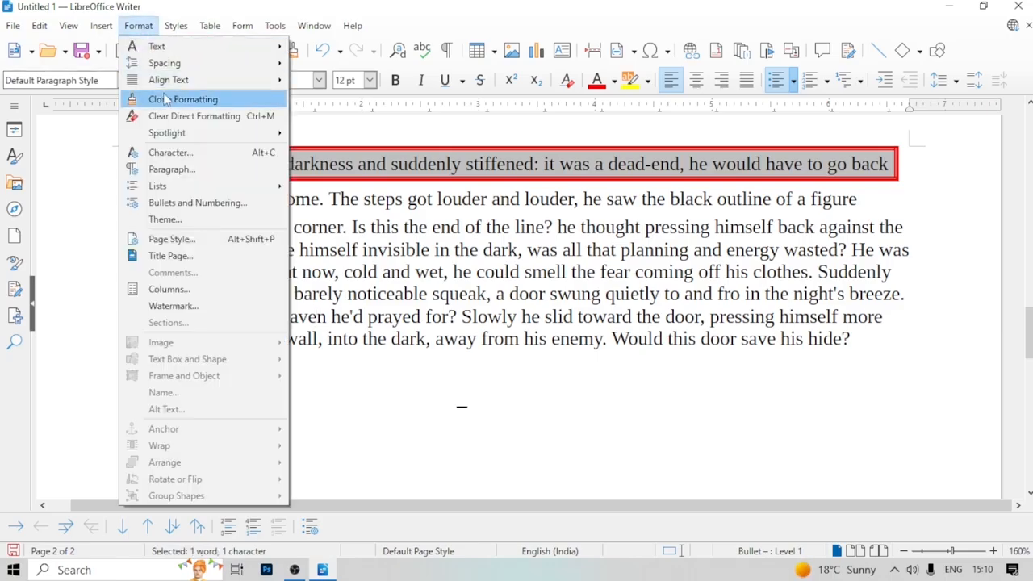
click(187, 173)
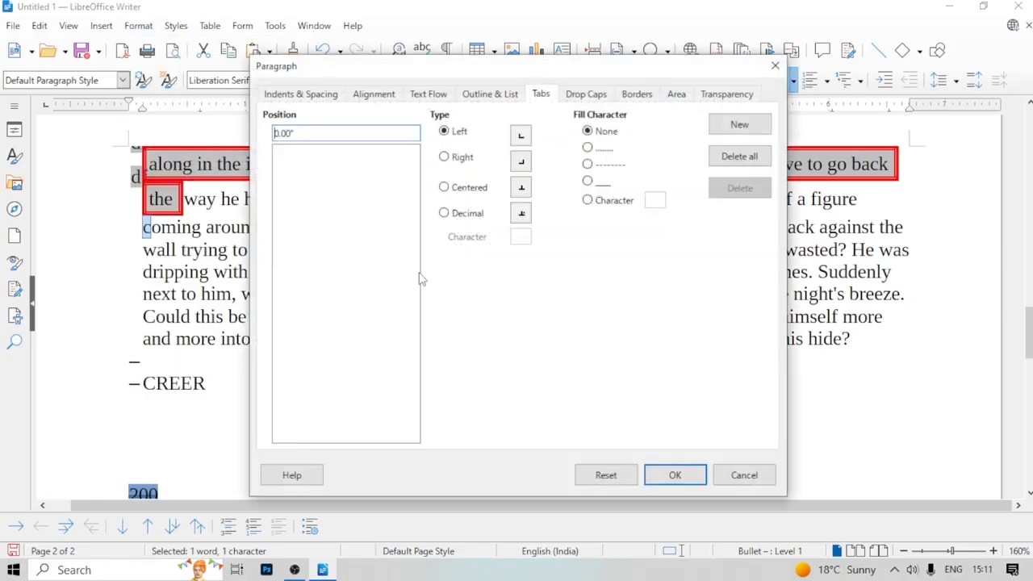
click(636, 94)
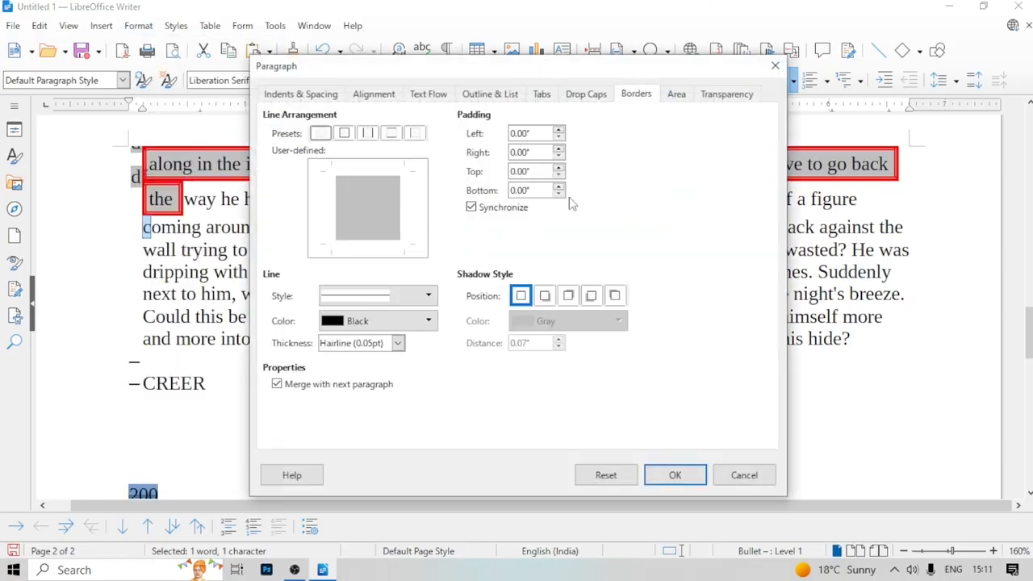
click(586, 95)
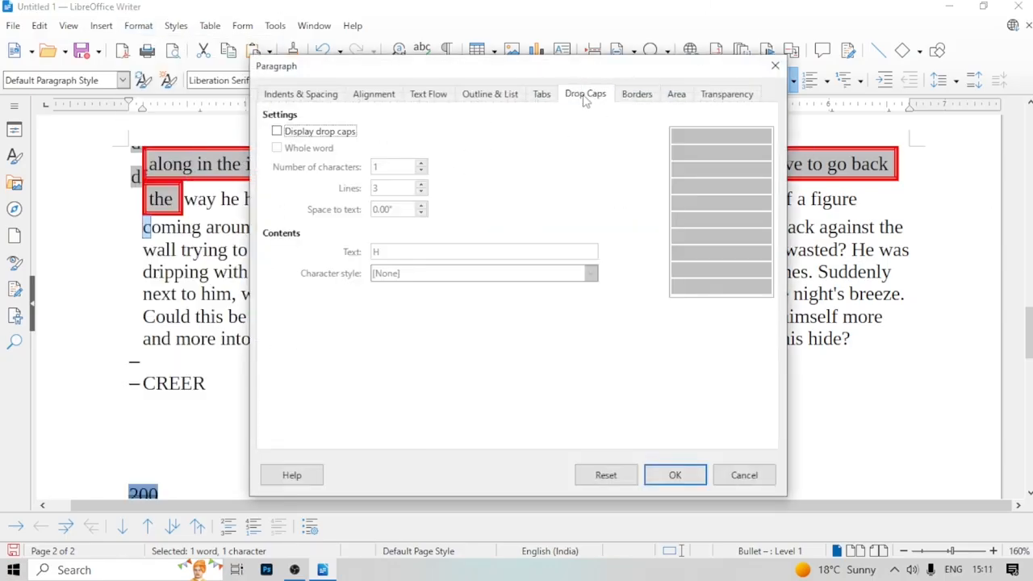
click(293, 135)
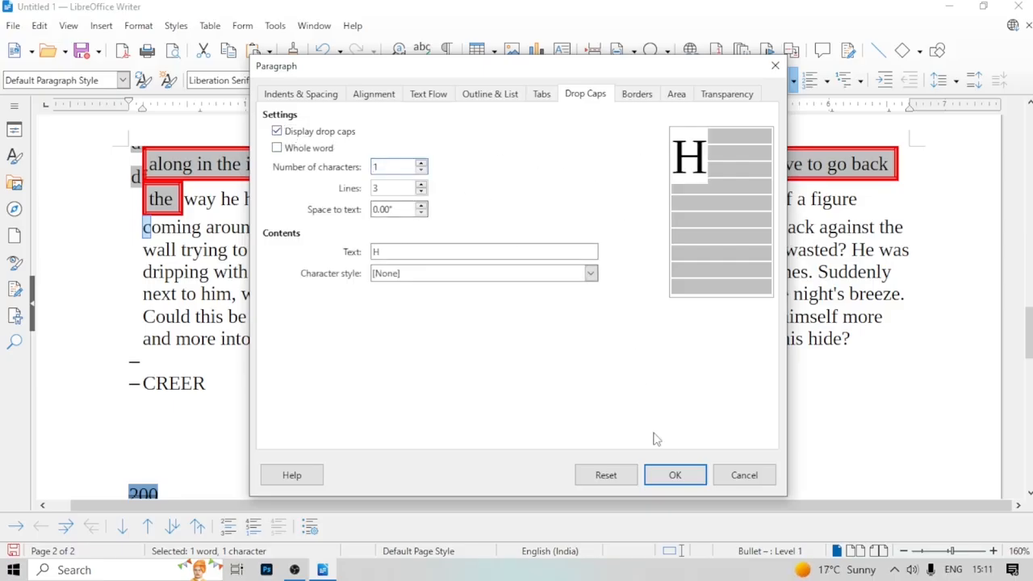
click(673, 476)
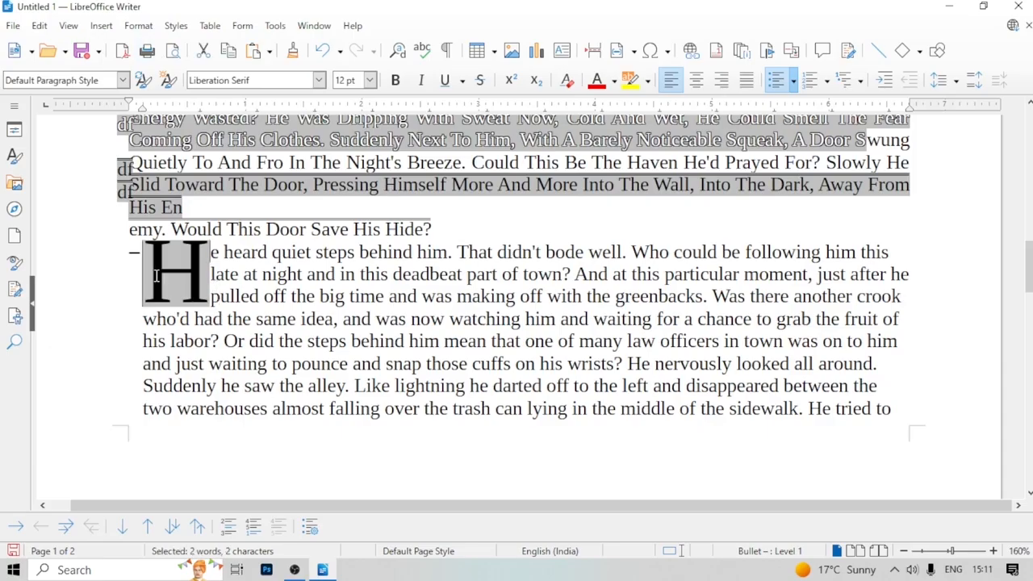
Select the first word of the drop-cap paragraph and open its drop cap settings
click(154, 262)
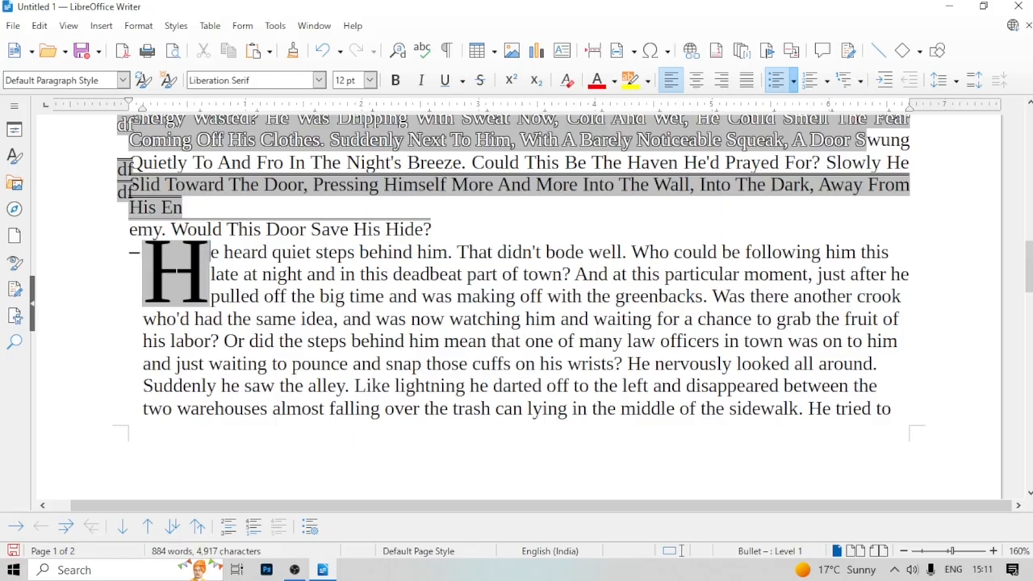
double_click(154, 262)
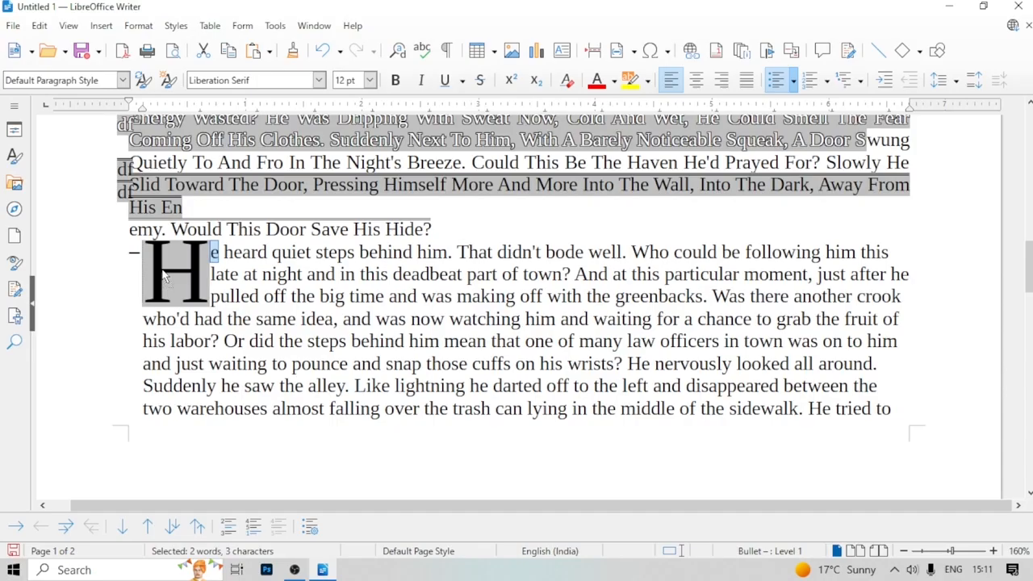
click(138, 25)
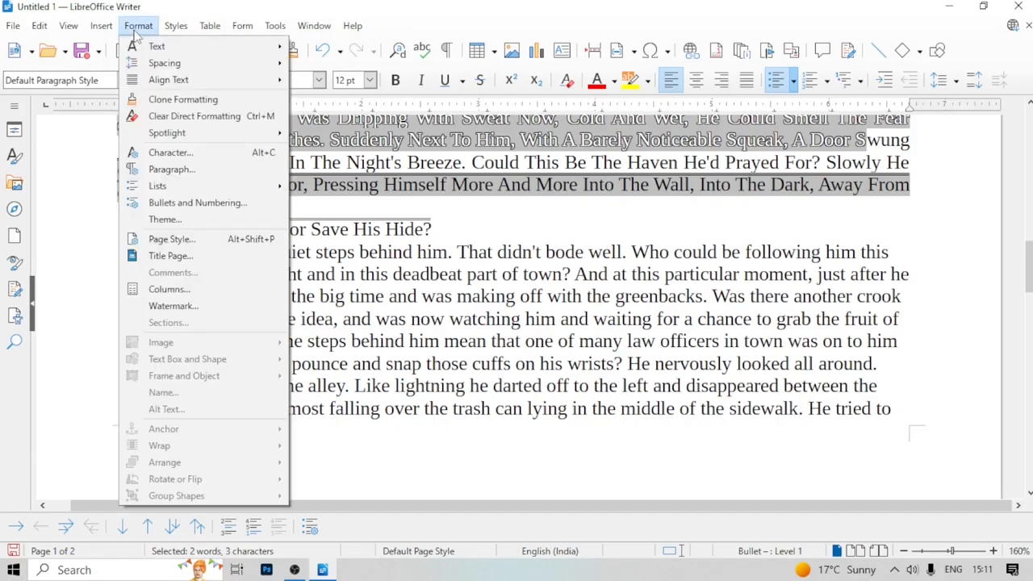
click(171, 169)
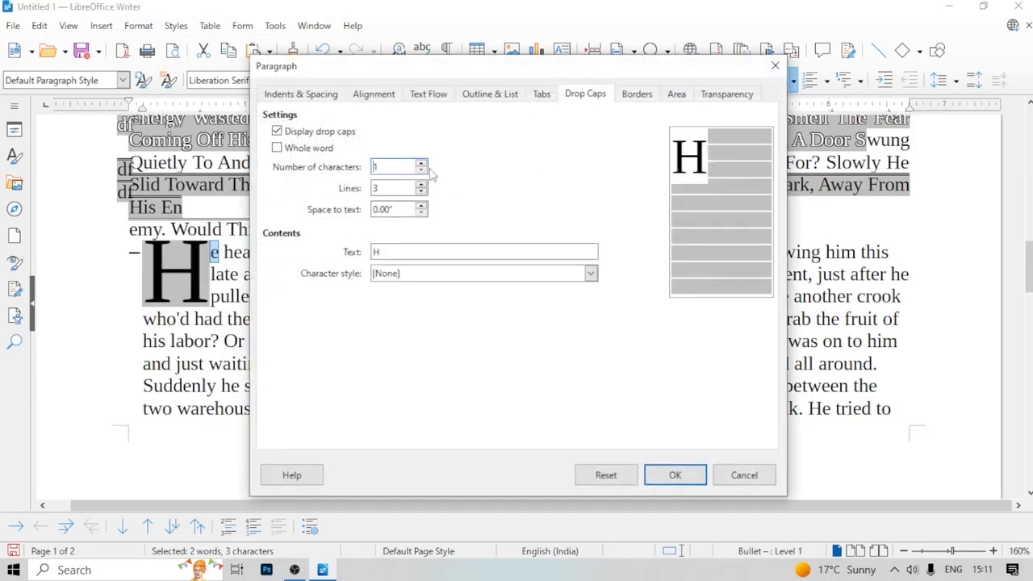
Try a drop cap of 8 characters and return the number of characters to 1
click(423, 164)
click(422, 163)
click(422, 164)
click(422, 164)
click(422, 163)
key(Up)
key(Up)
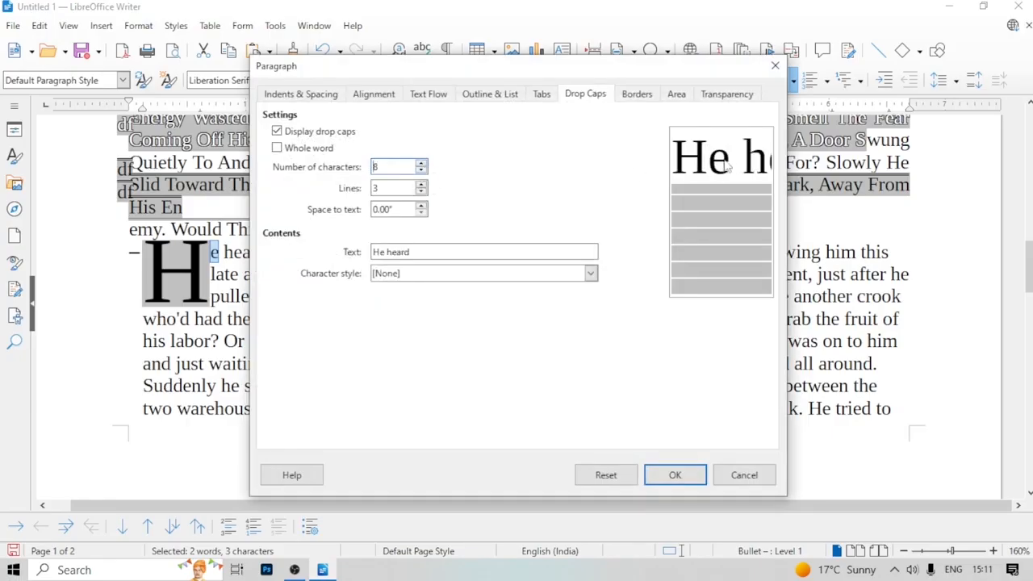
click(422, 171)
click(422, 171)
click(421, 171)
click(422, 171)
click(421, 171)
click(421, 171)
click(421, 172)
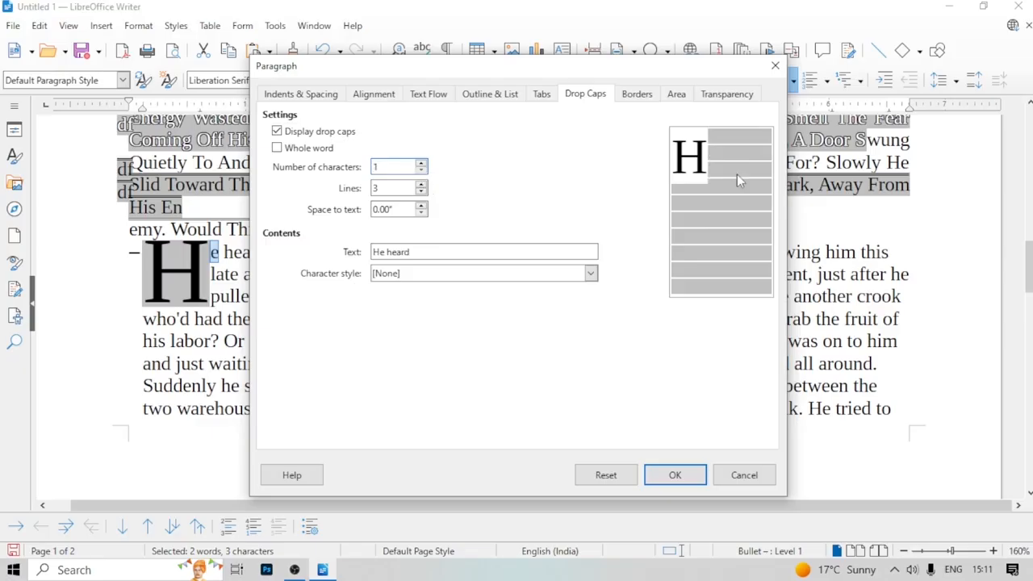
Set the drop cap to 8 lines with slightly more space to text and apply it
click(421, 185)
click(421, 185)
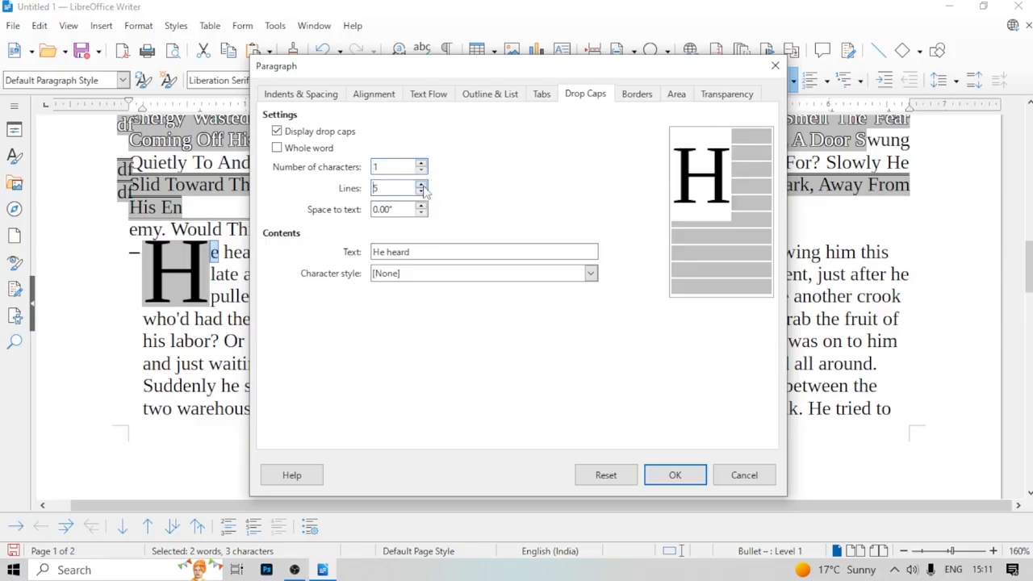
click(421, 184)
click(421, 185)
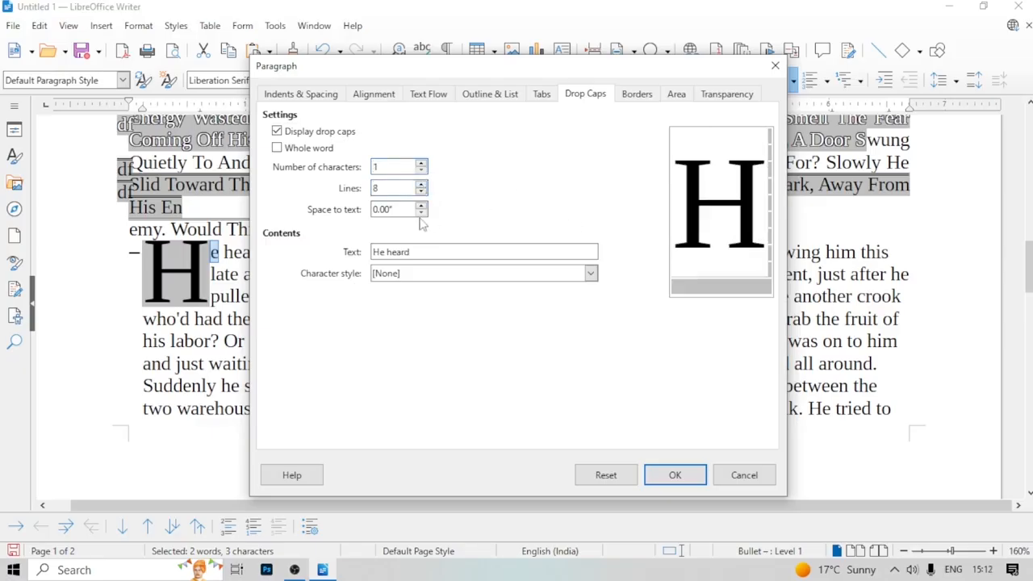
click(421, 206)
click(660, 473)
Try breaking the paragraph right after the drop cap "H" and undo the break
click(427, 409)
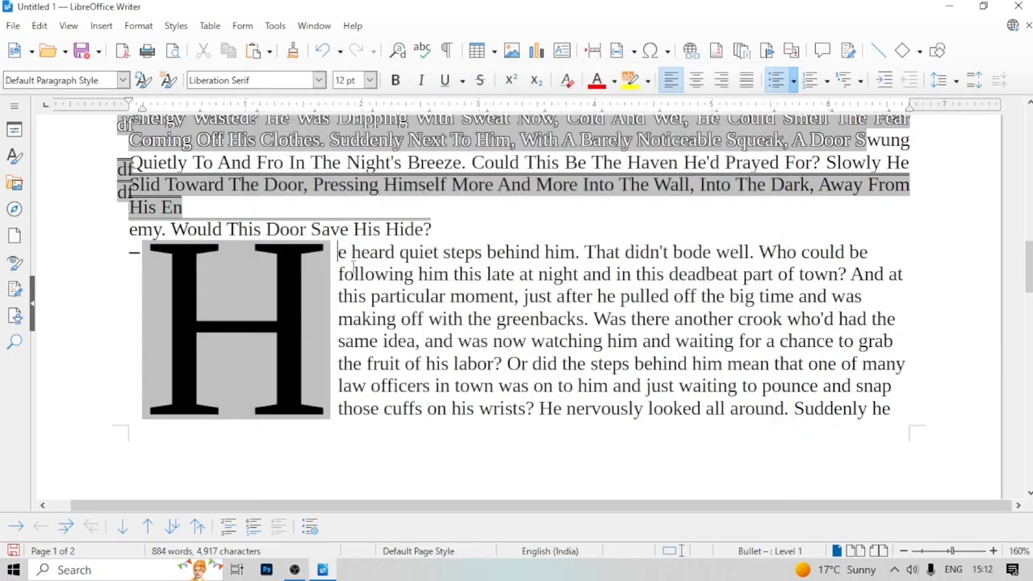
key(ctrl+Return)
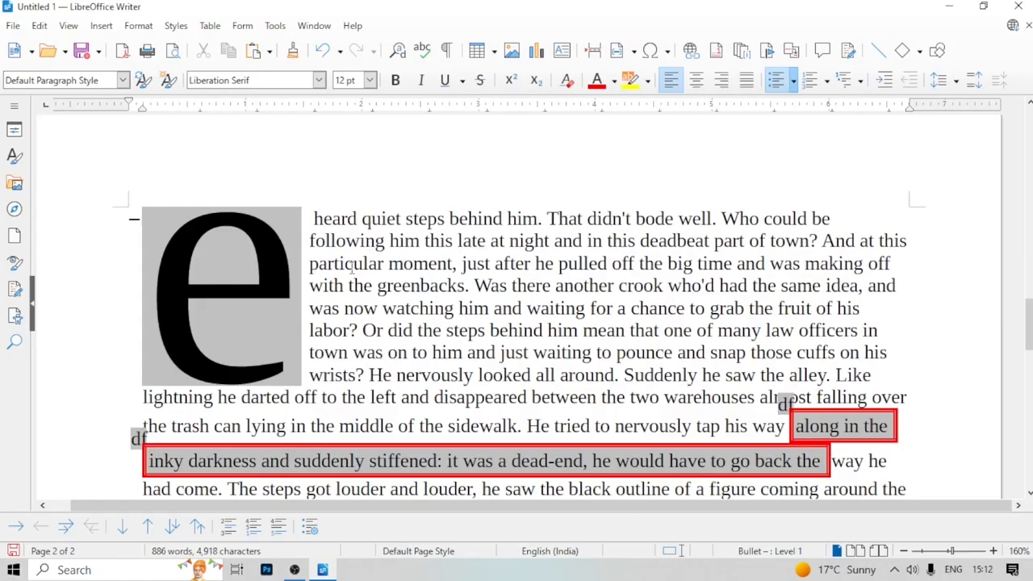
key(ctrl+z)
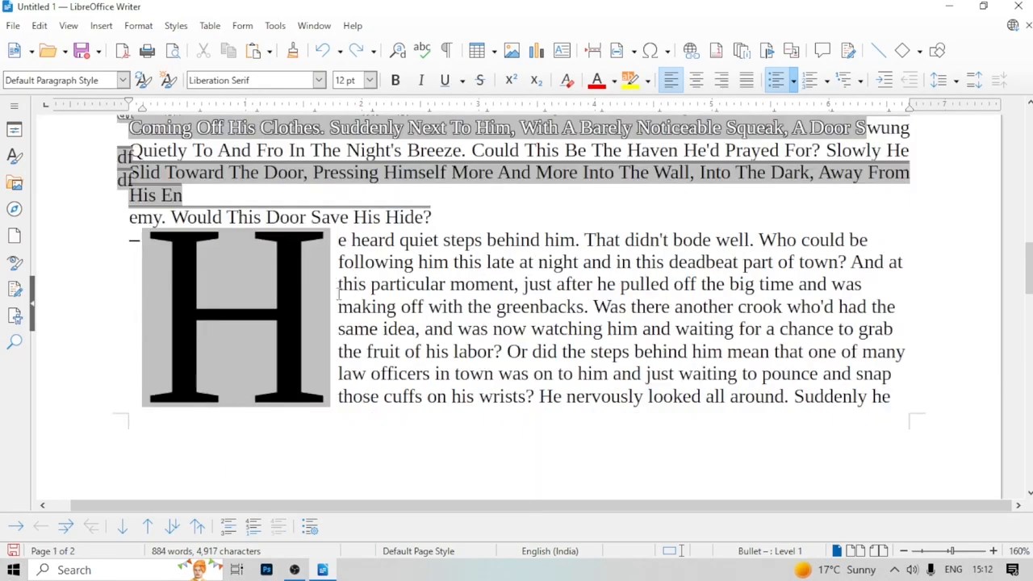
Remove the strikethrough and clear direct formatting from the two lines below the "200" block
scroll(442, 318, down, 6)
click(152, 28)
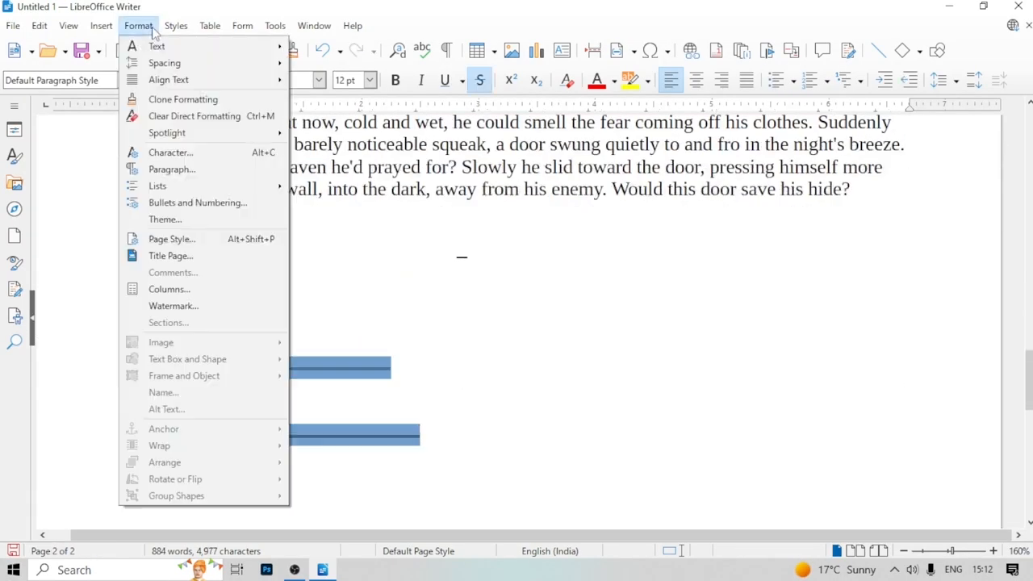
click(193, 116)
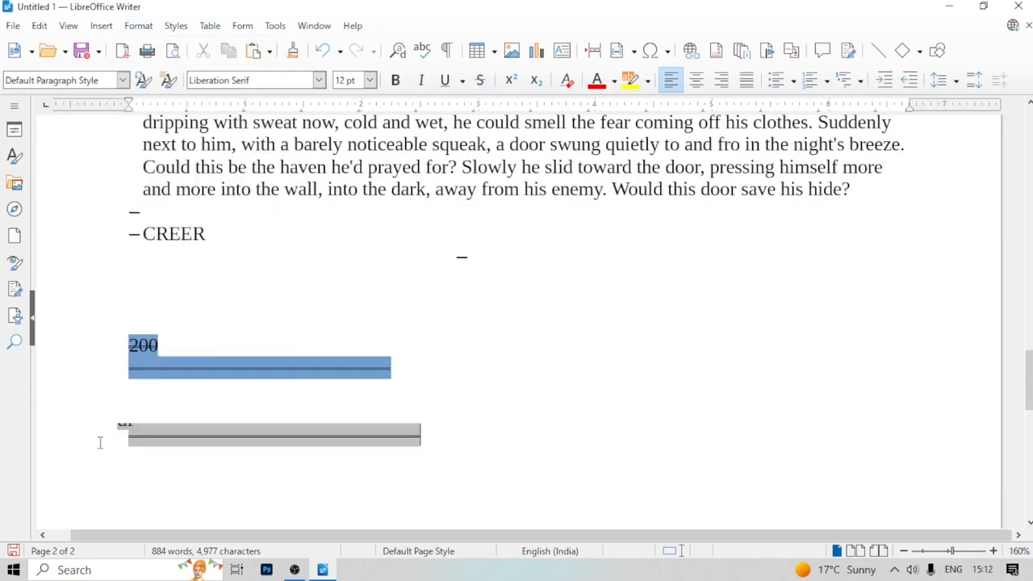
drag(102, 438, 475, 453)
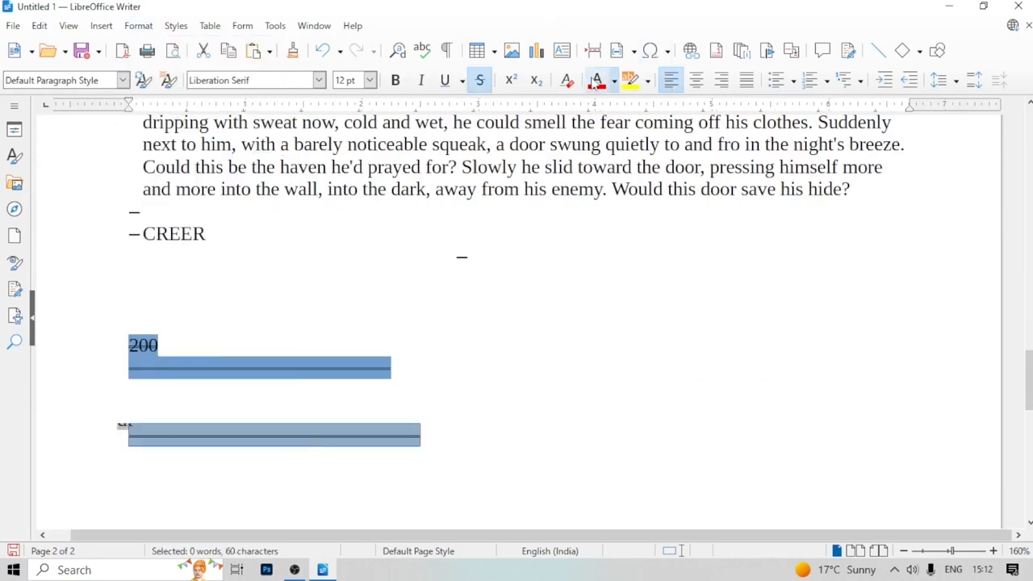
click(482, 84)
drag(218, 417, 198, 453)
click(138, 25)
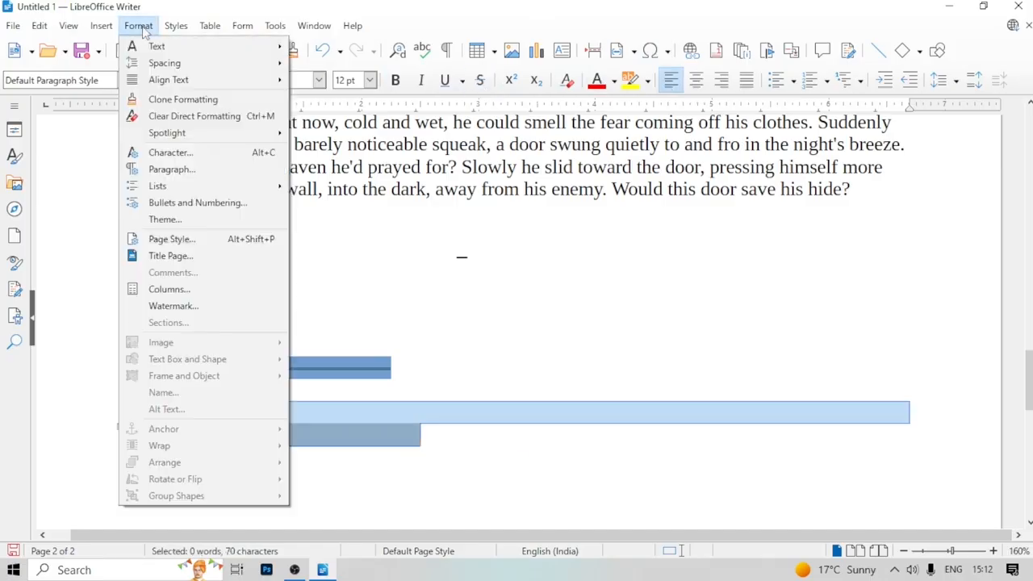
click(215, 117)
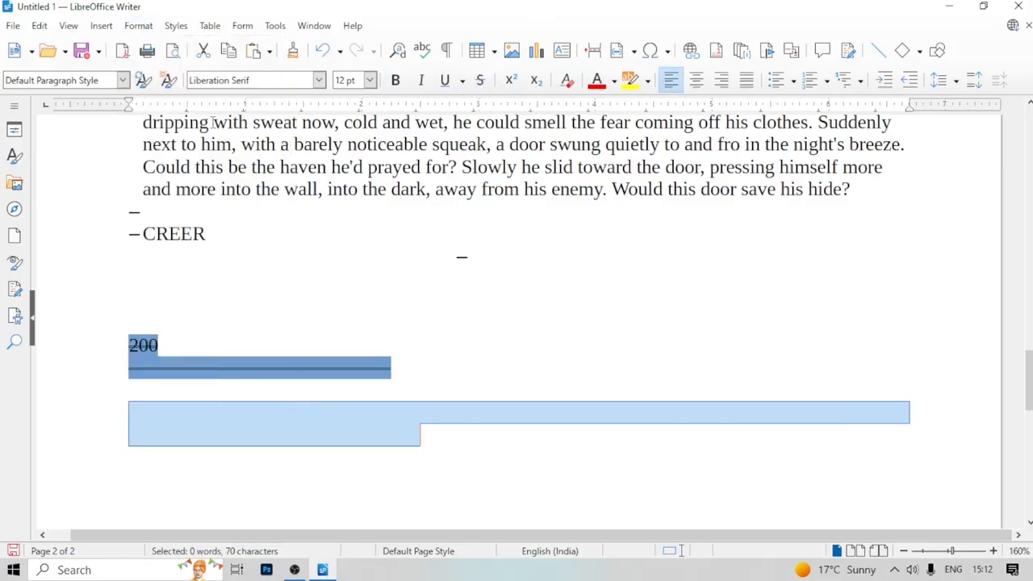
click(470, 437)
click(207, 417)
text(DT)
key(shift+Home)
click(203, 181)
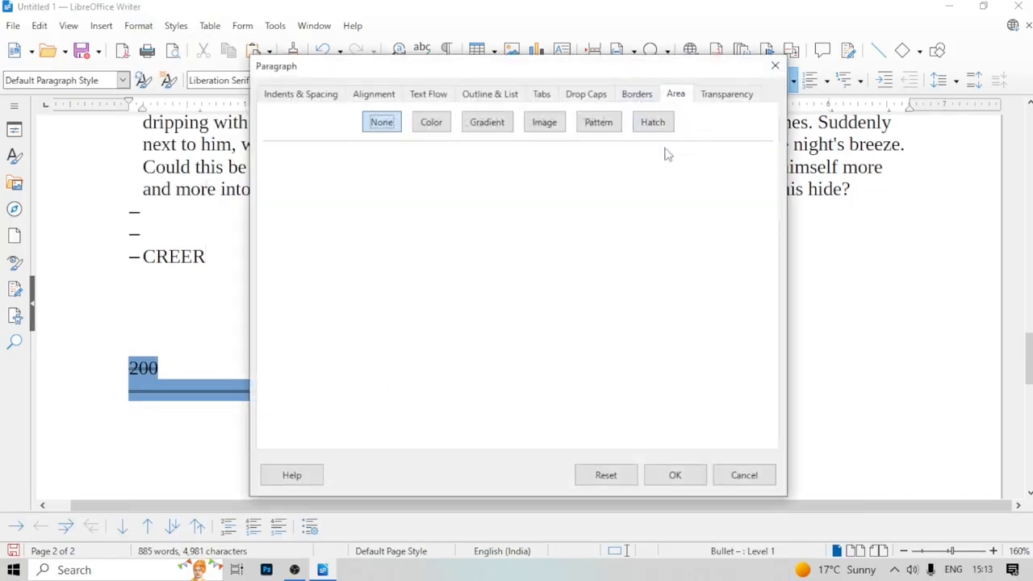
Look through the Color, Gradient, Image, Pattern and Hatch area fill options for the paragraph
click(436, 125)
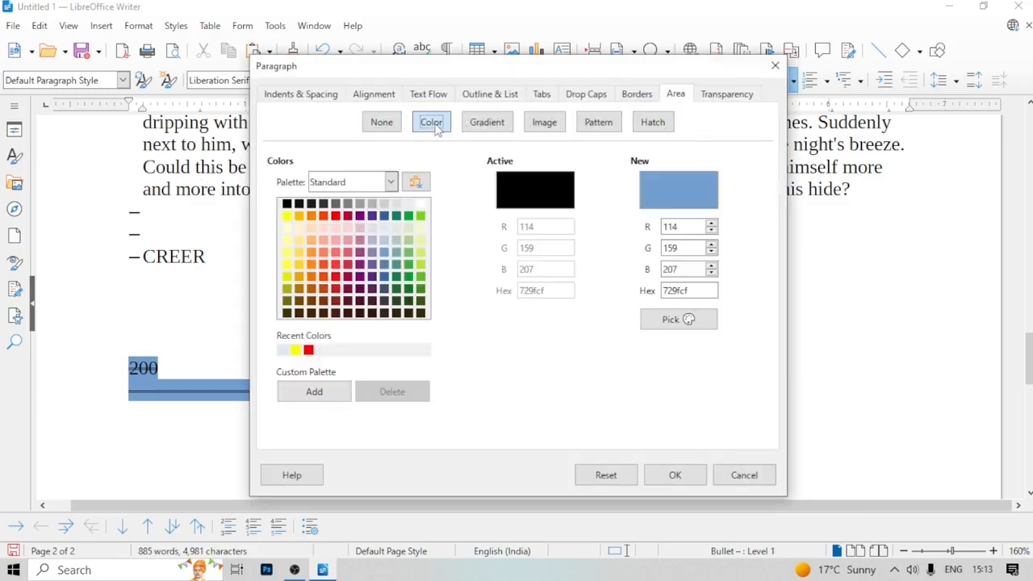
click(474, 127)
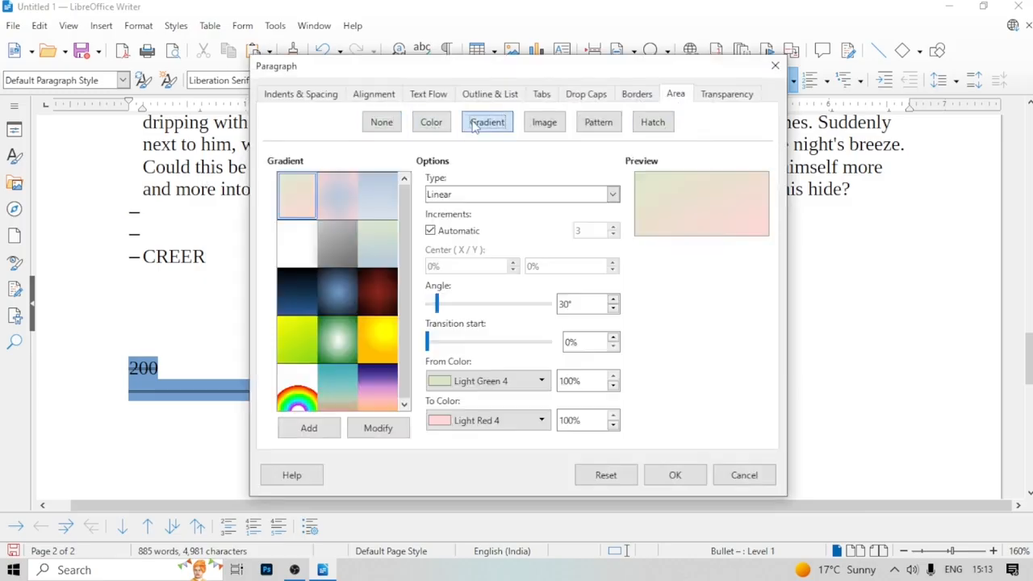
click(543, 127)
click(603, 132)
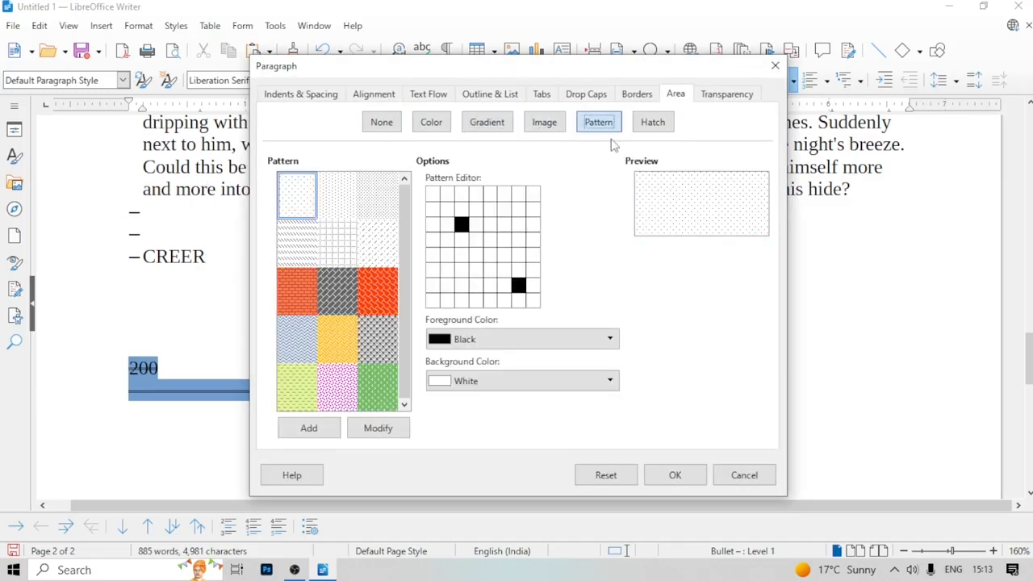
click(659, 132)
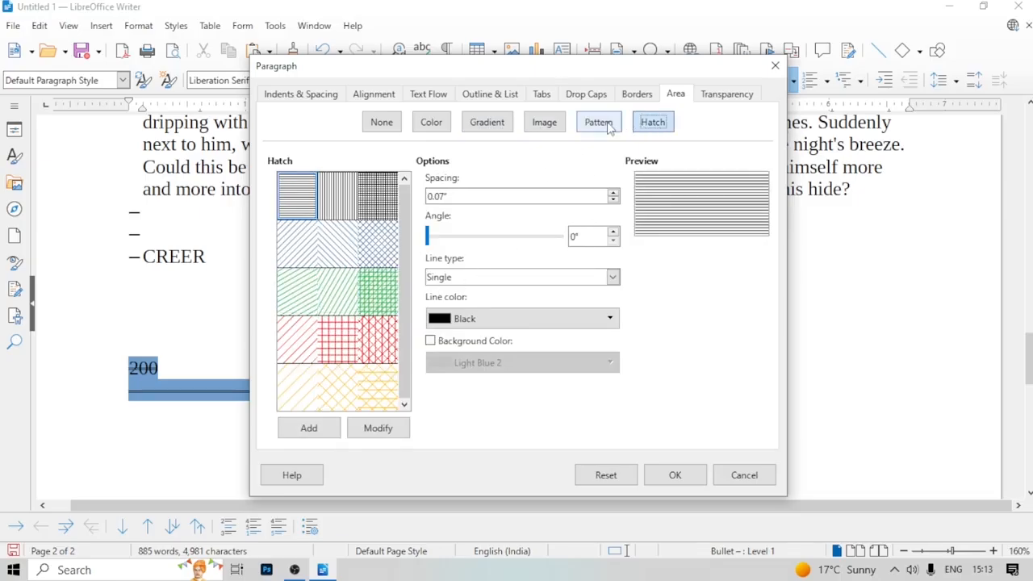
Try the plain and gradient area transparency modes for the paragraph and leave the paragraph settings without applying anything
click(721, 99)
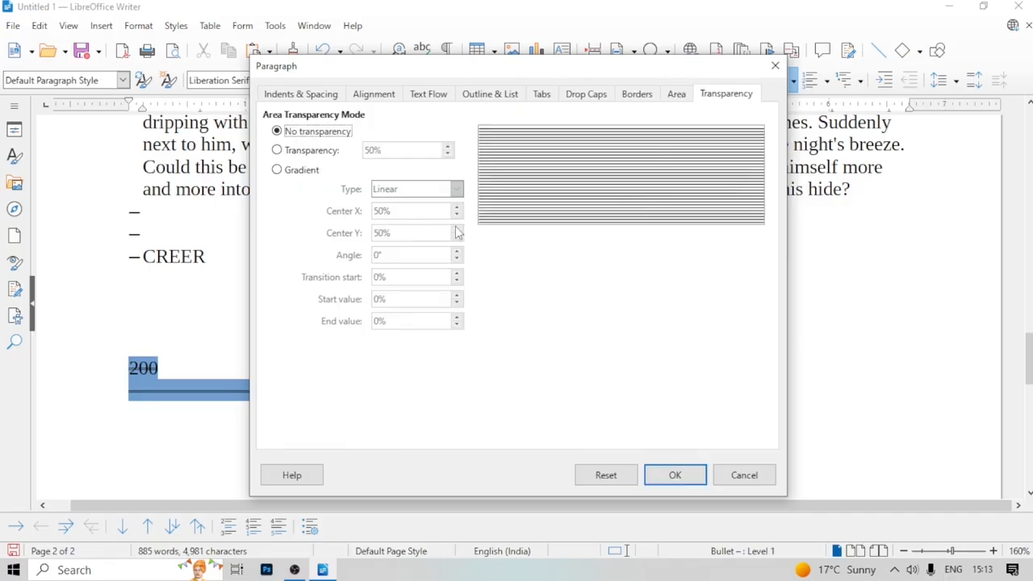
click(296, 152)
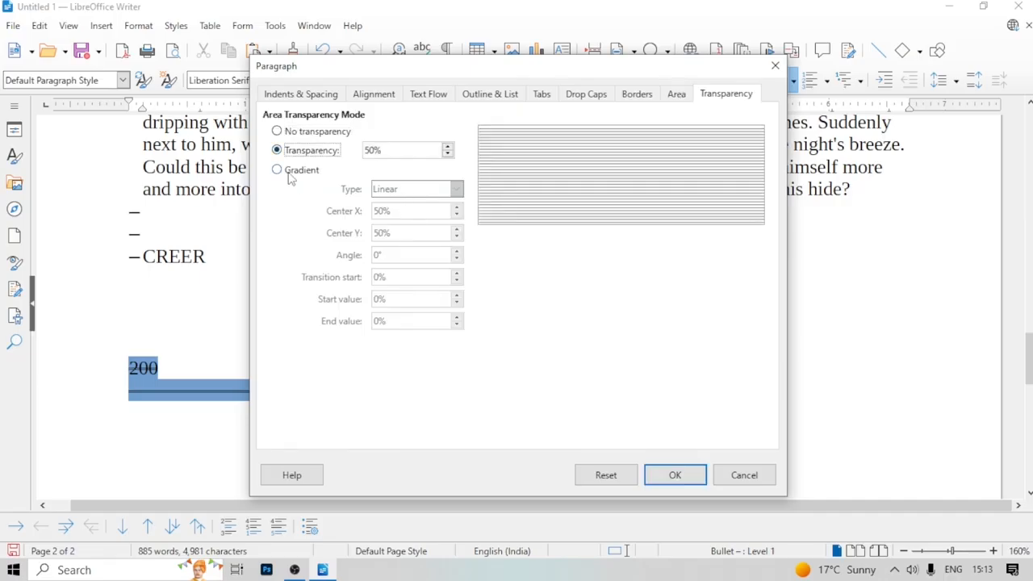
click(288, 172)
click(297, 152)
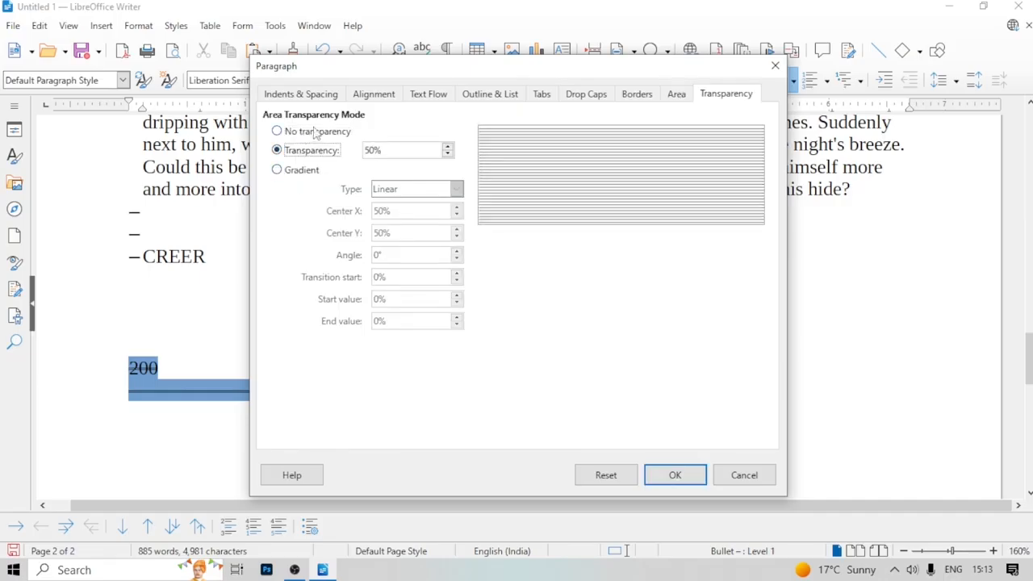
click(775, 65)
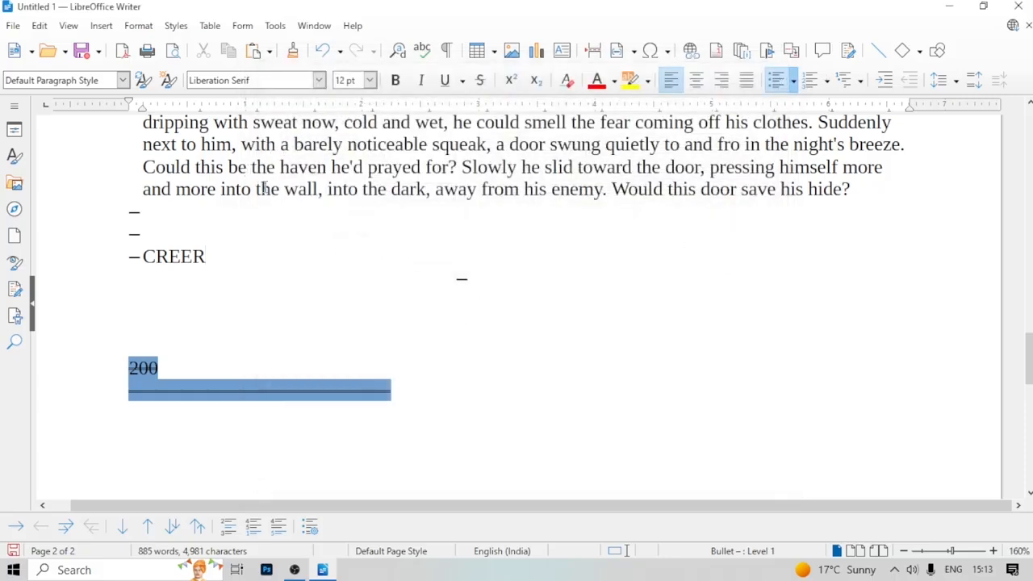
Format the empty line directly below "CREER" as an unordered list item
click(138, 26)
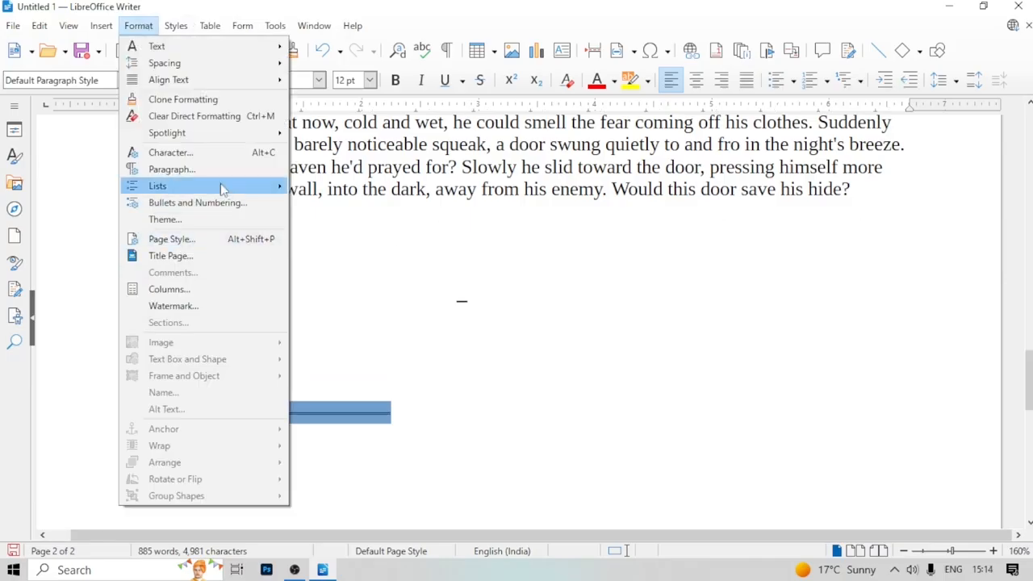
mouse_move(199, 191)
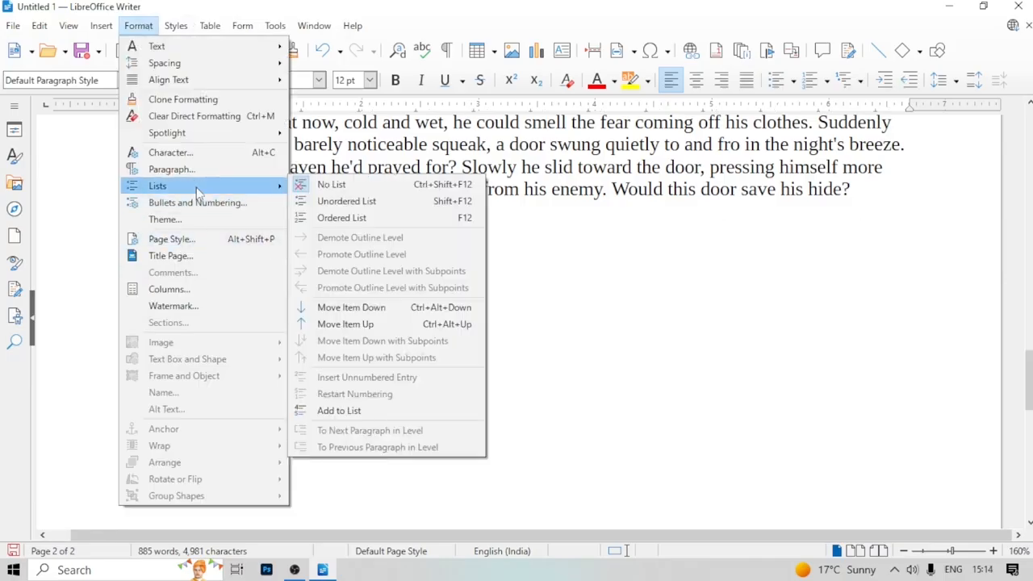
click(344, 202)
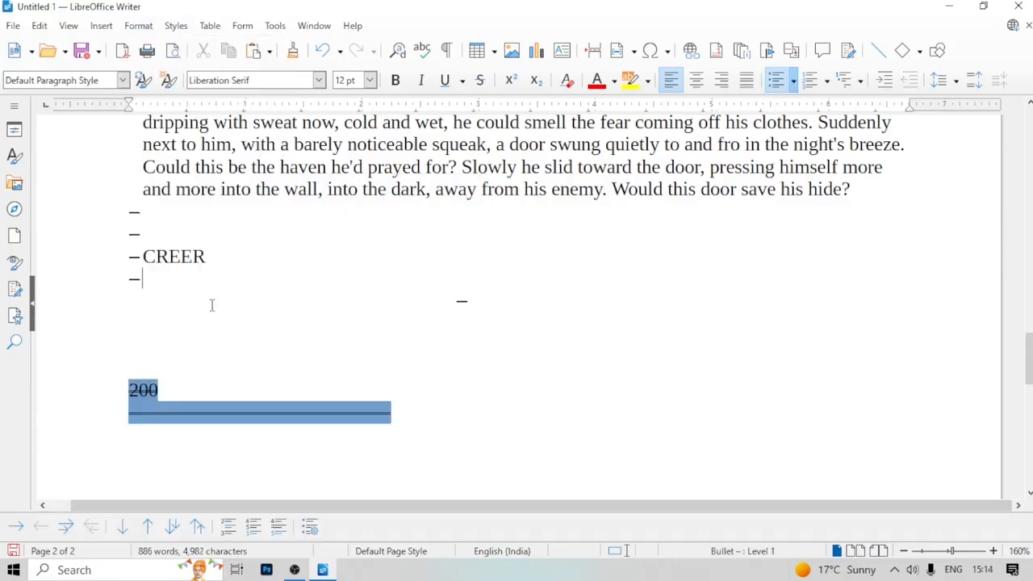
drag(219, 309, 139, 206)
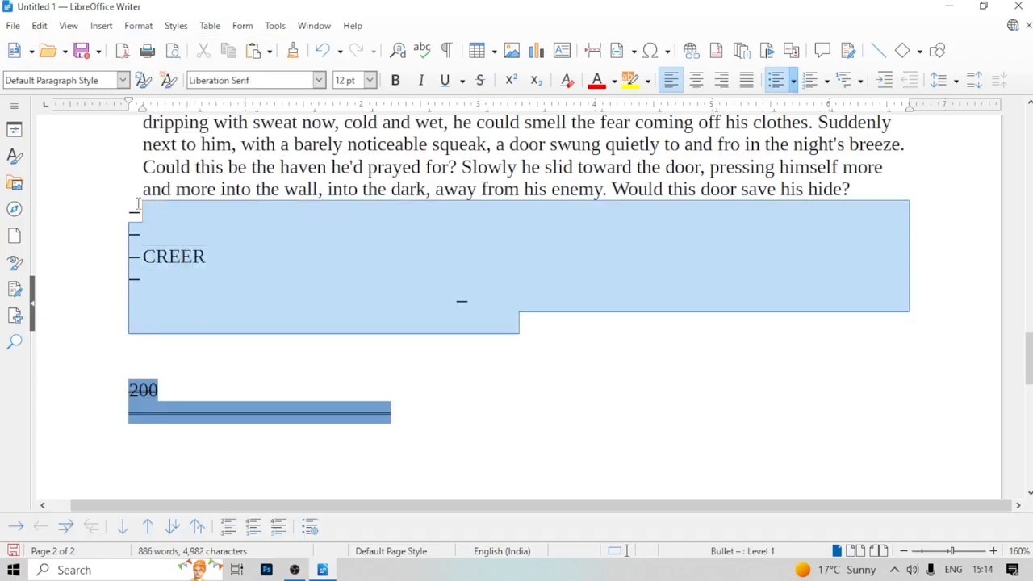
click(230, 236)
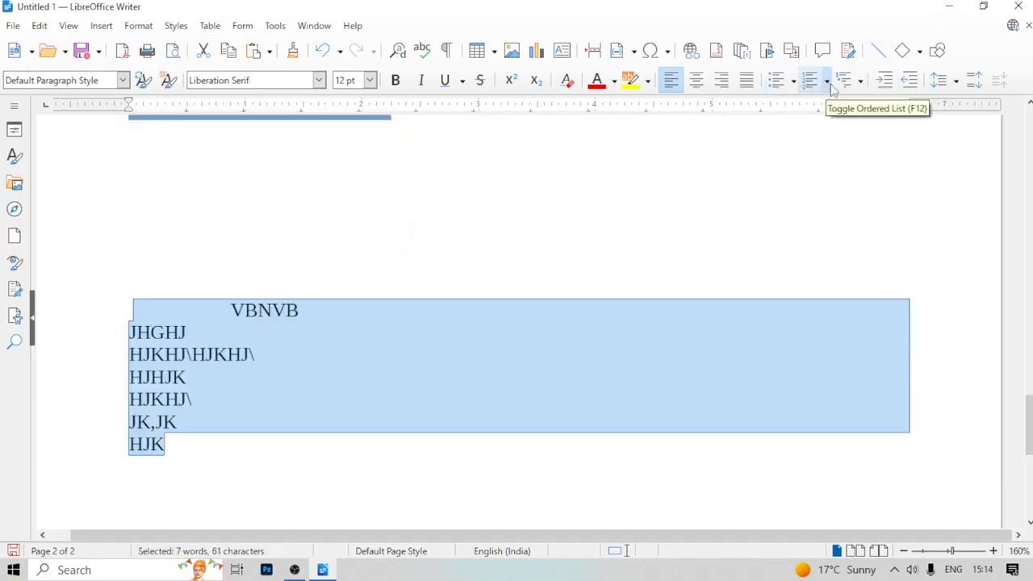
Turn the dummy lines from "VBNVB" to "HJK", including the empty line above them, into an ordered list
click(567, 279)
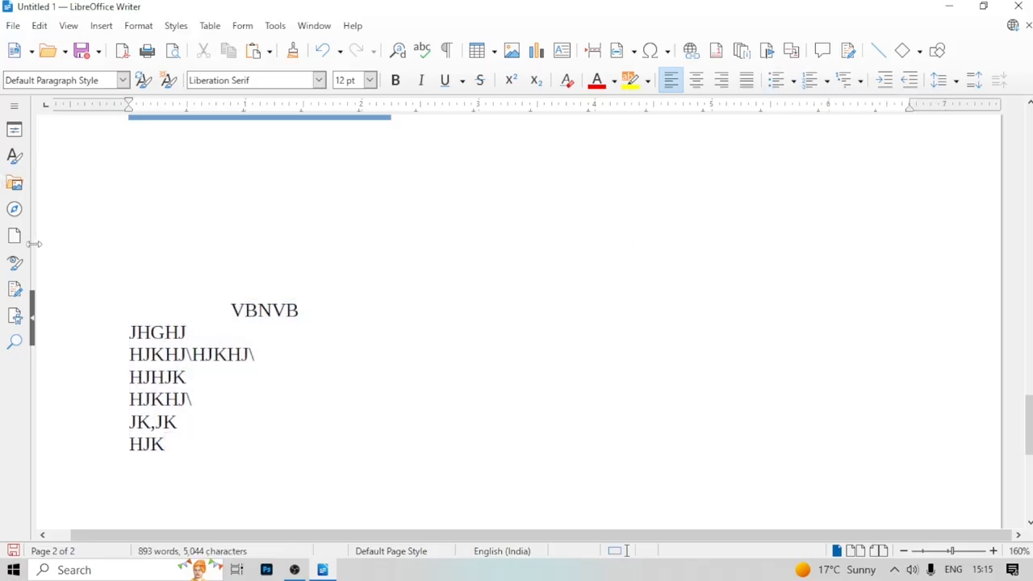
drag(154, 285, 190, 443)
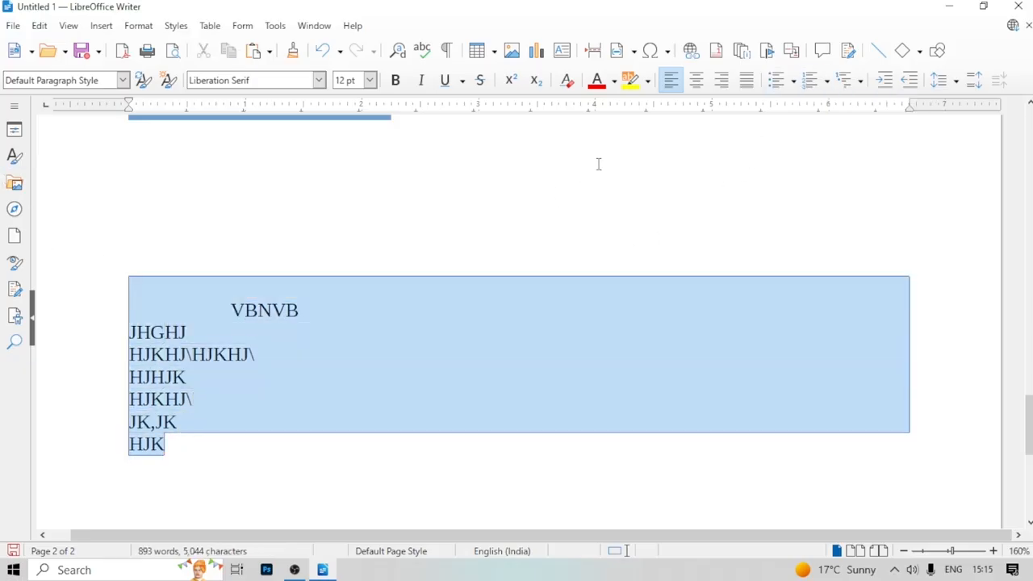
click(809, 80)
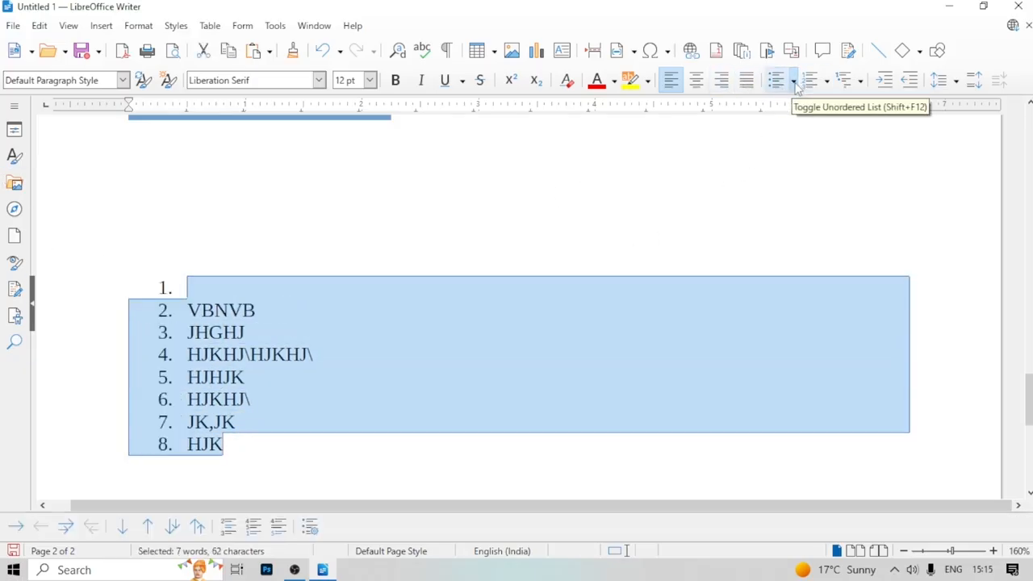
Try the first solid round bullet style on the selected dummy lines and remove the list formatting from them
click(795, 83)
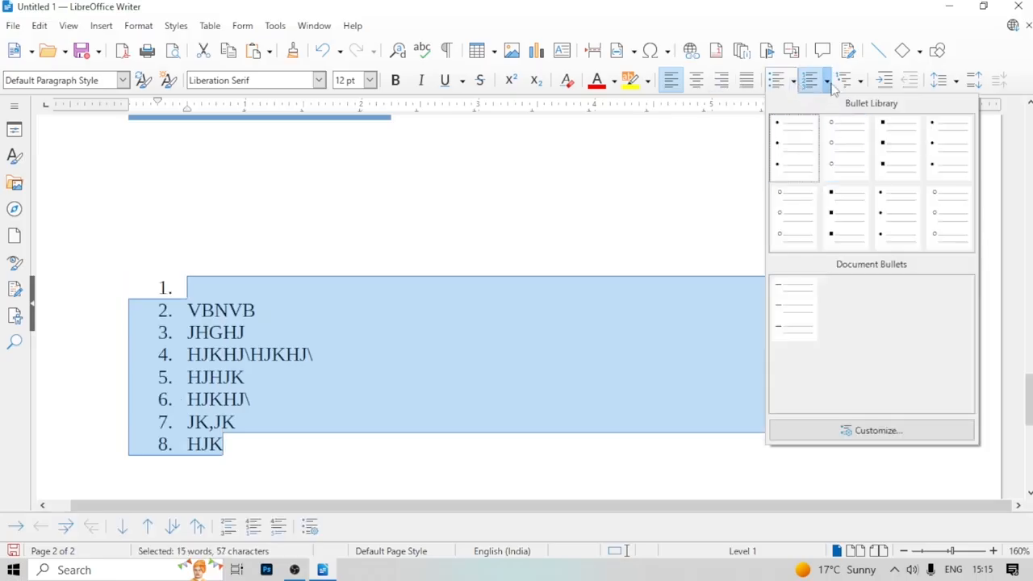
click(785, 165)
click(776, 80)
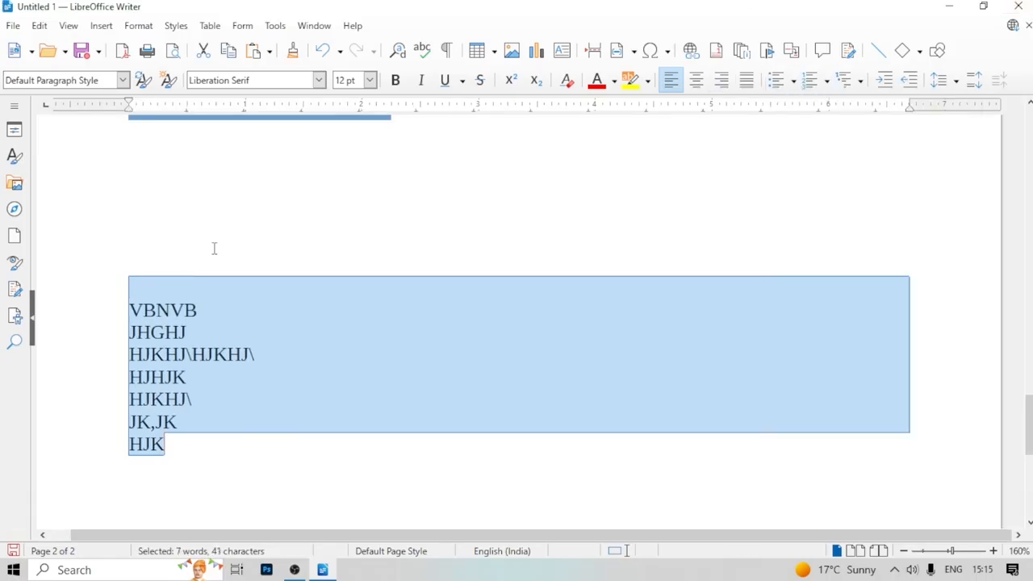
Undo the removal of the bullets from the selected lines
key(ctrl+z)
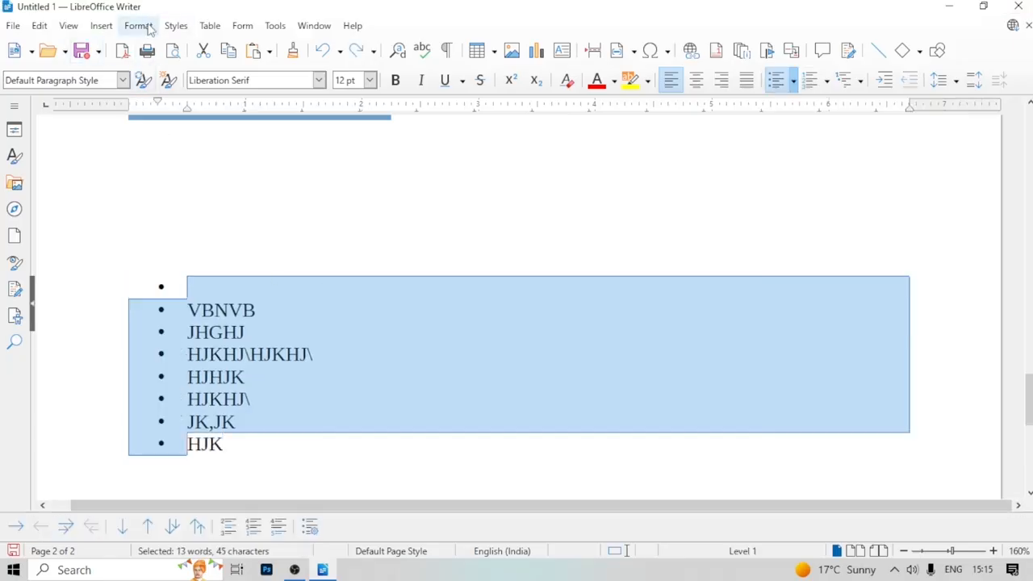
Try the No List option on the selected bulleted lines and undo it
click(138, 25)
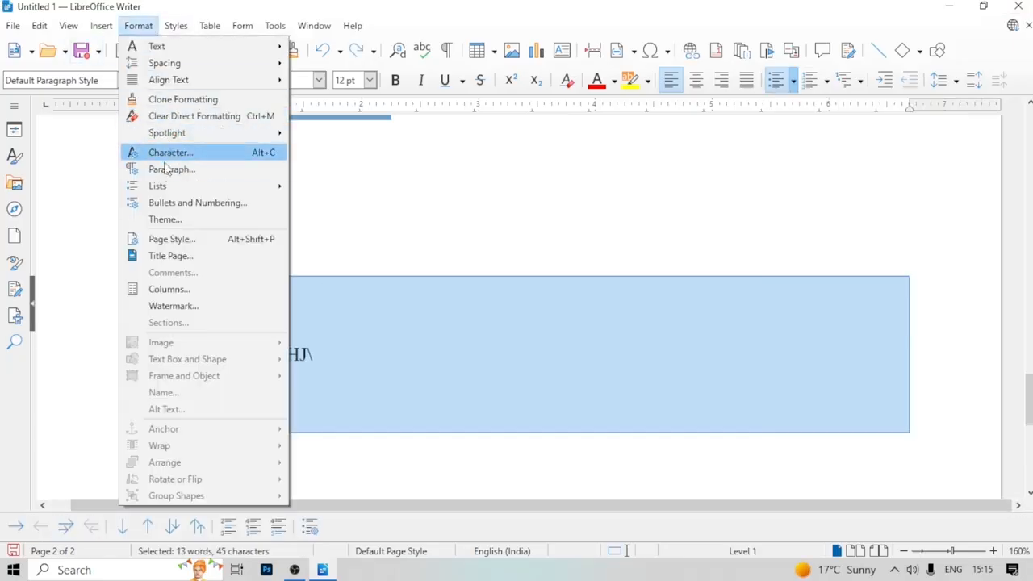
mouse_move(169, 193)
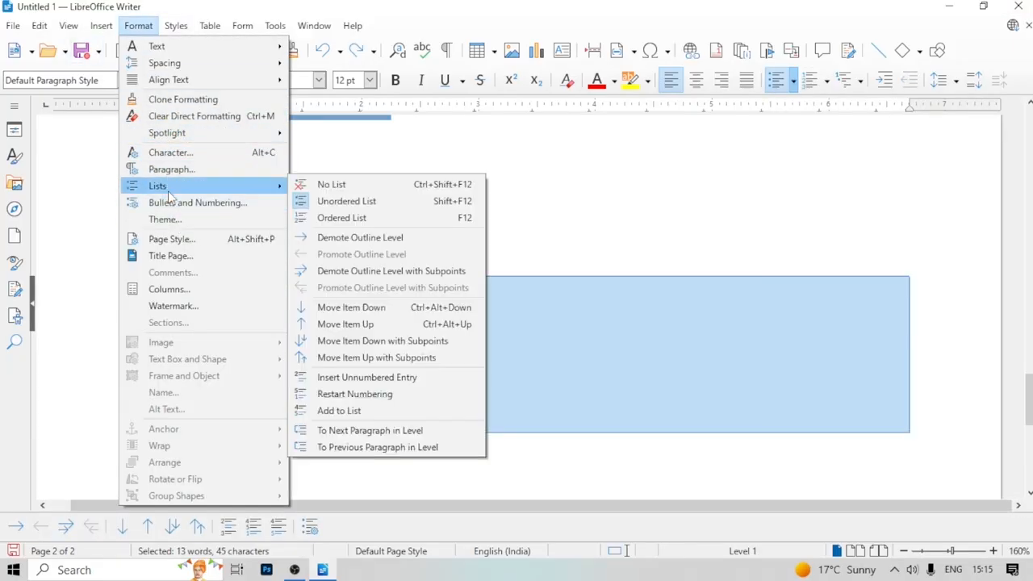
click(310, 188)
key(ctrl+z)
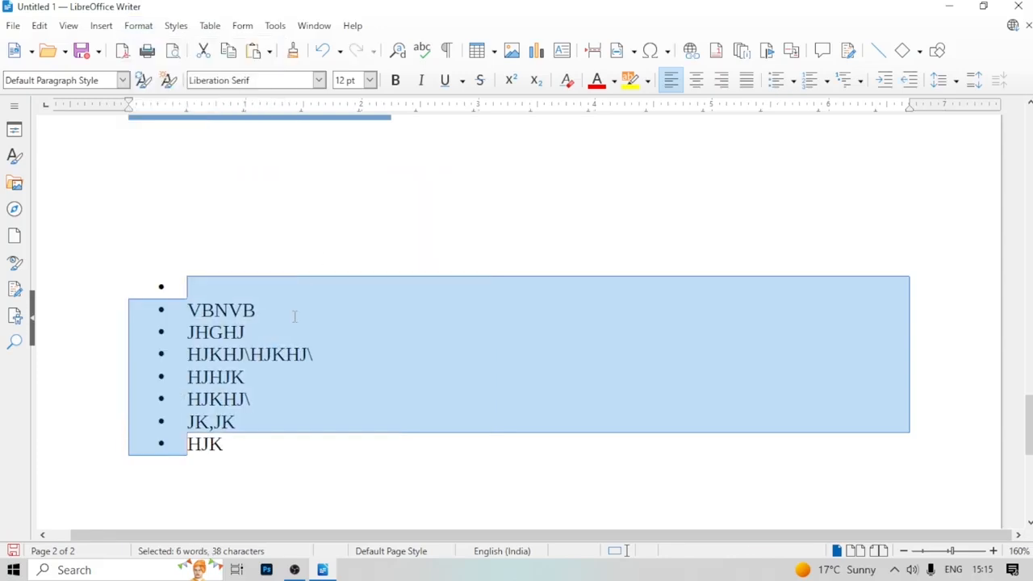
Review the unordered, ordered and outline list formats available for the selected lines, including the bullet and outline galleries
click(138, 25)
click(164, 204)
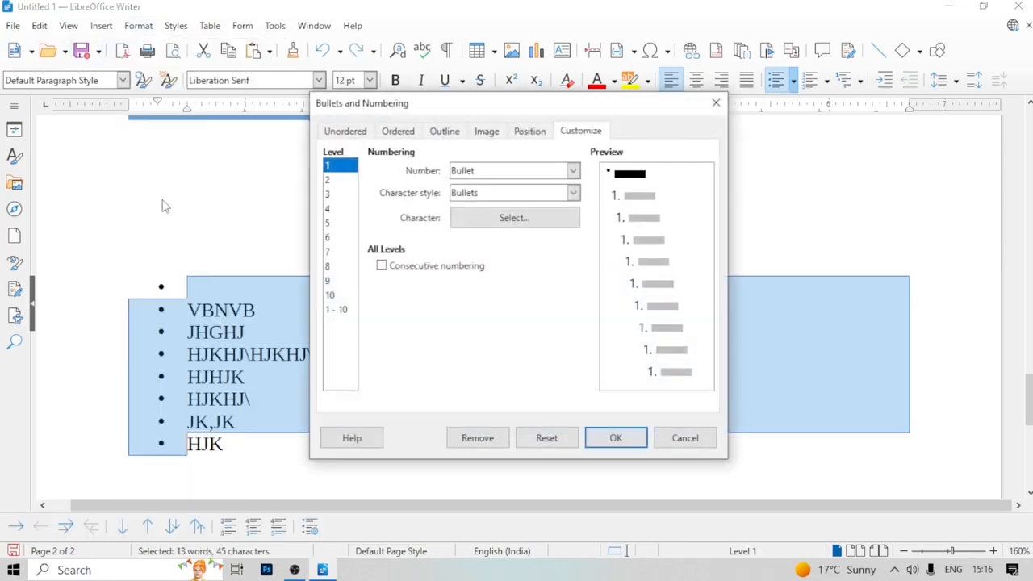
click(399, 132)
click(444, 132)
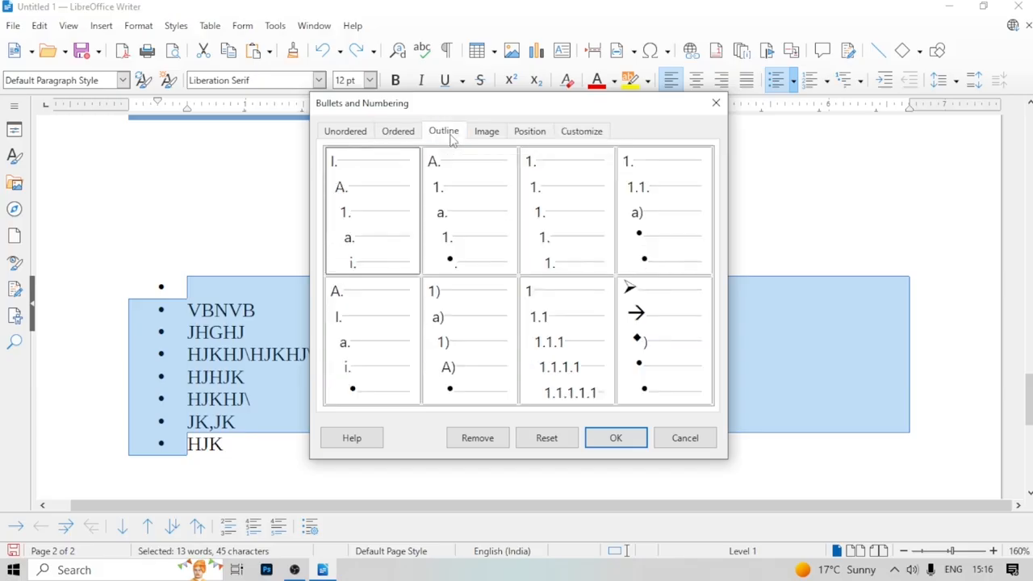
click(362, 133)
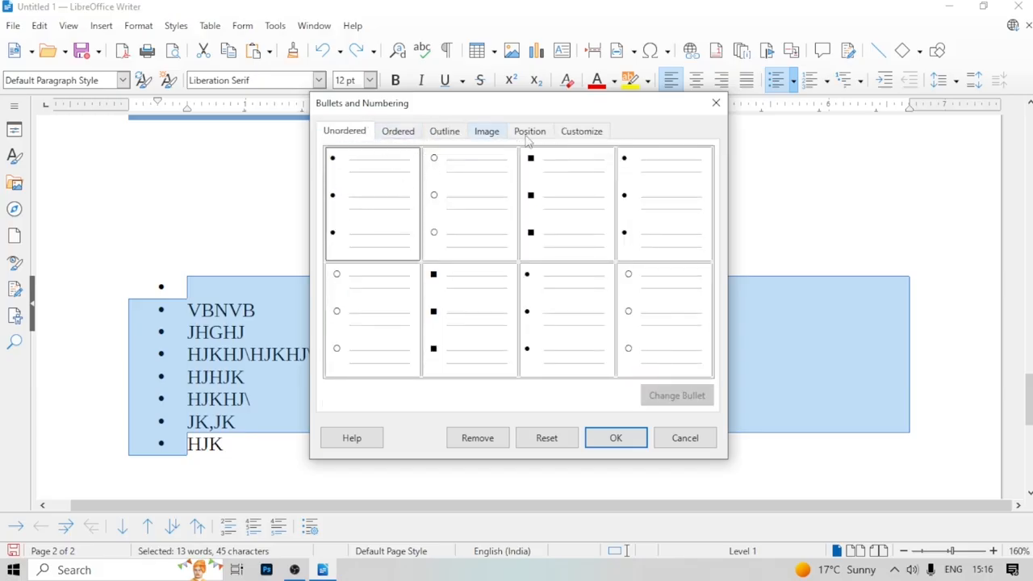
click(716, 104)
click(793, 80)
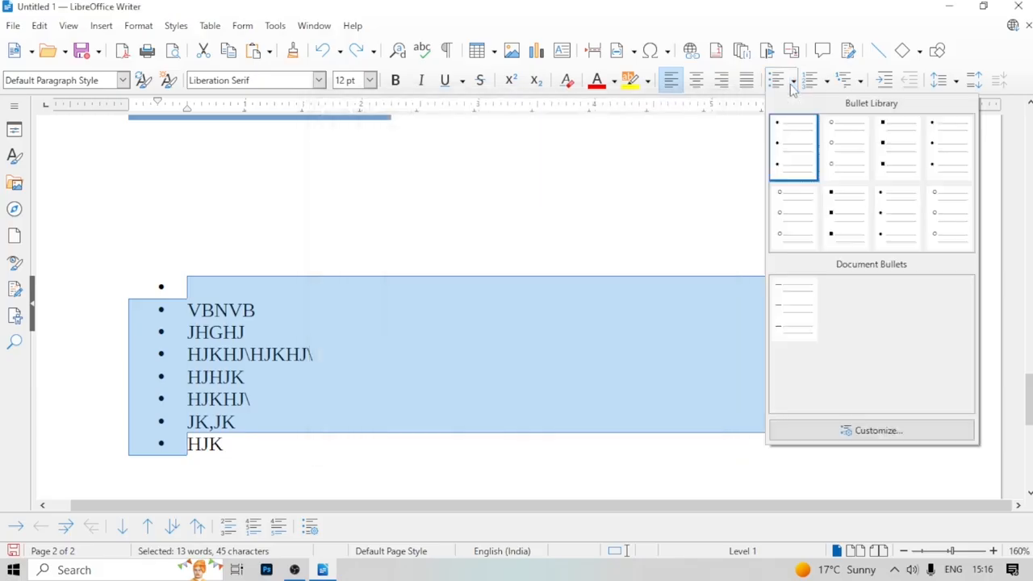
click(836, 89)
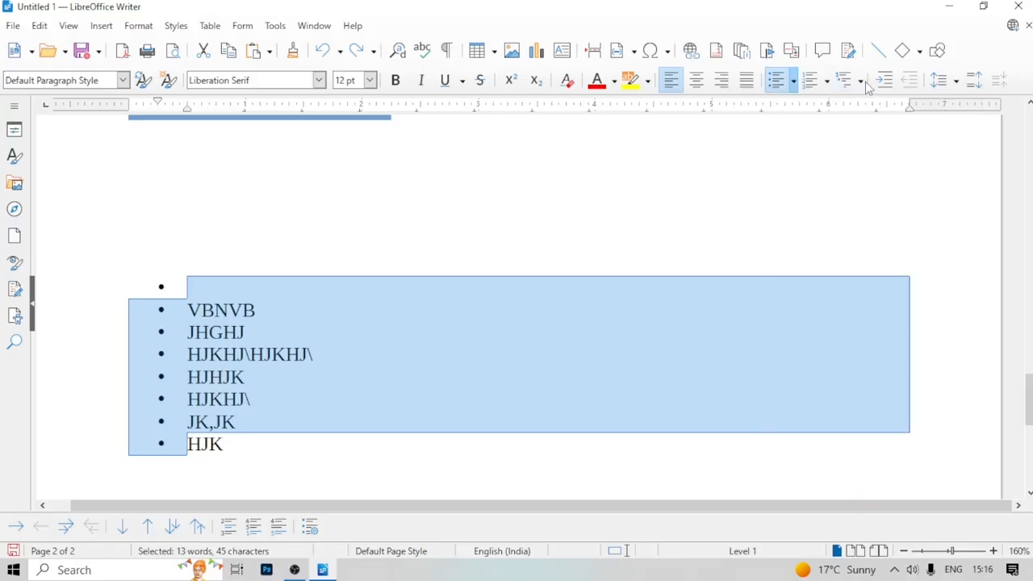
click(861, 80)
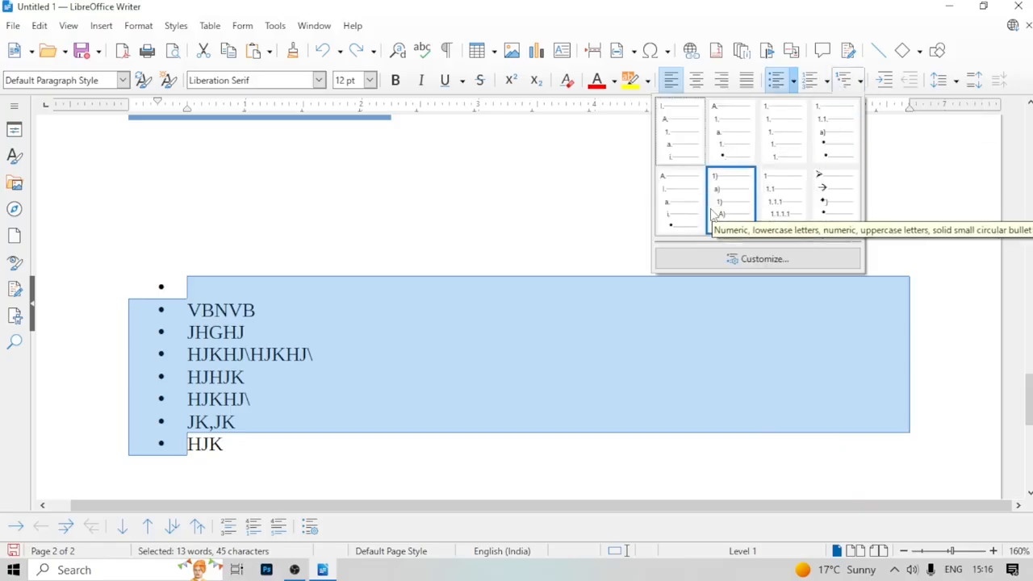
click(269, 476)
Enter the text CFGVGH on the plain line below the bulleted list
scroll(231, 424, down, 3)
click(261, 344)
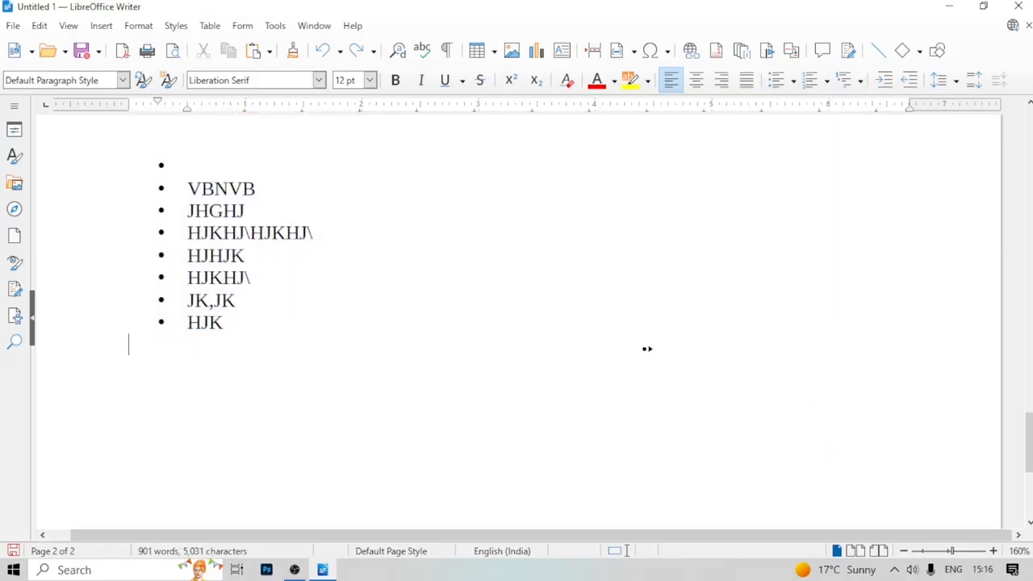
text(CFGVGH)
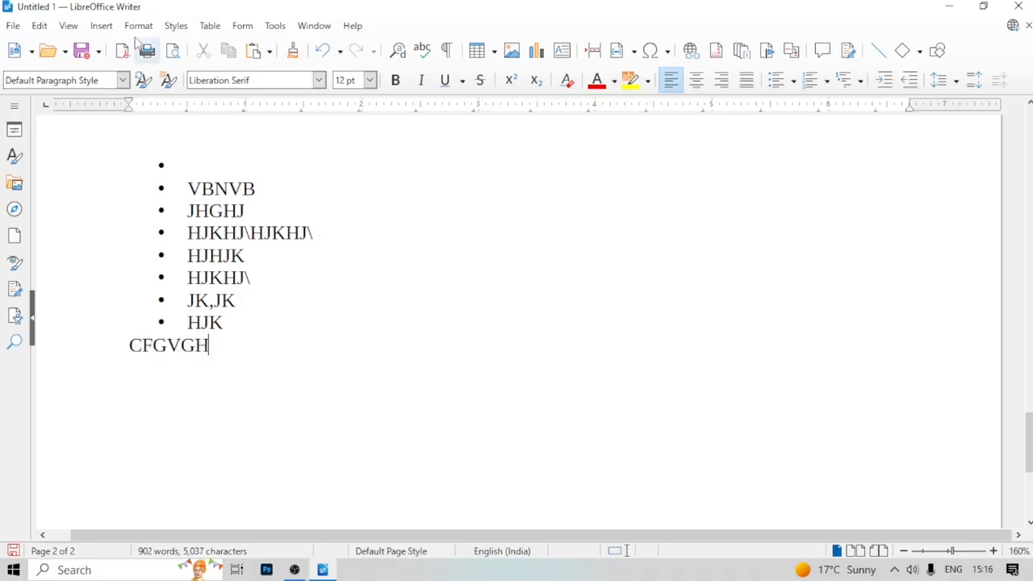
Format the CFGVGH line with the first unordered style, solid round bullets
click(138, 26)
click(435, 204)
drag(130, 343, 230, 365)
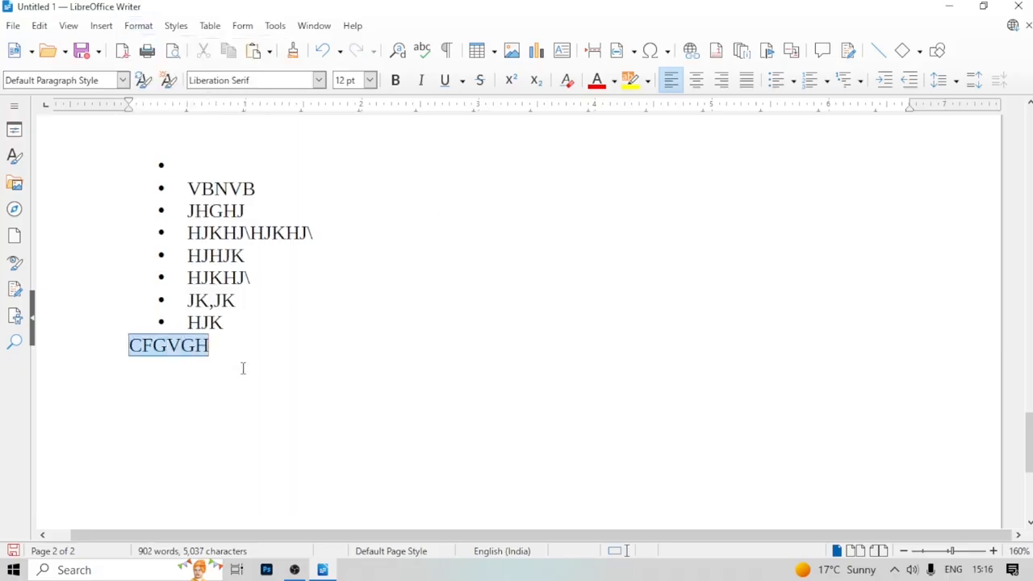
click(146, 27)
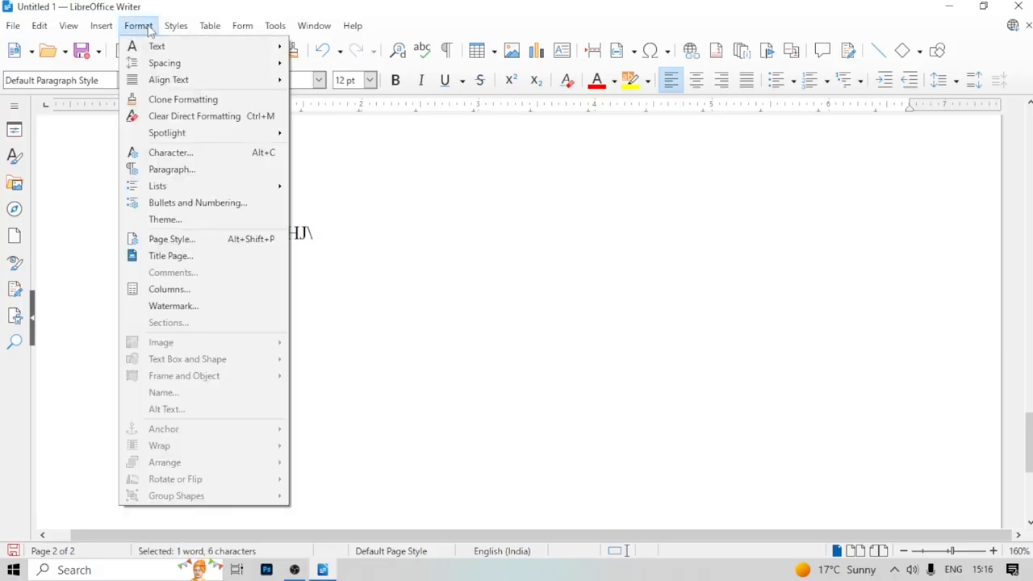
mouse_move(170, 186)
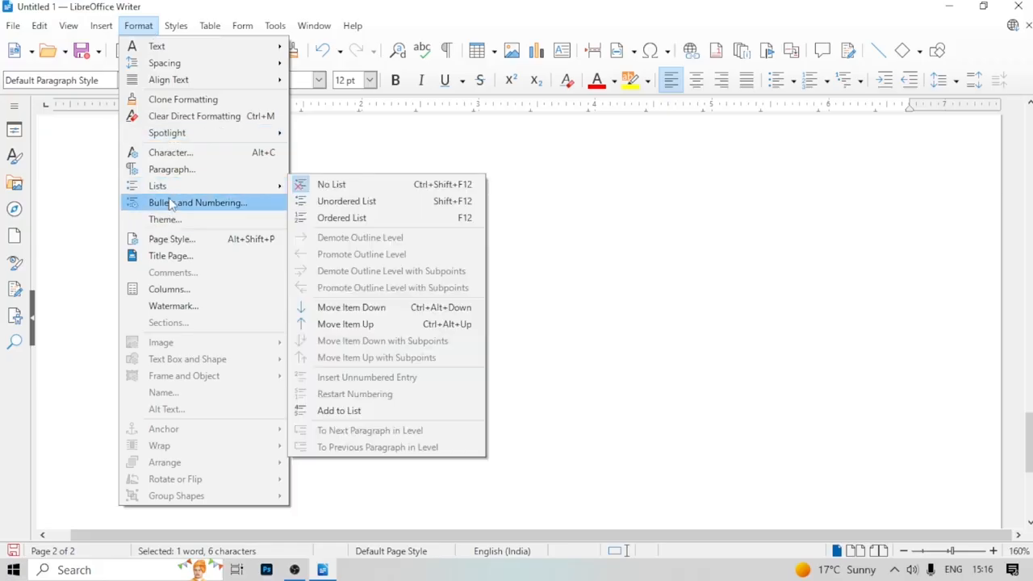
click(199, 207)
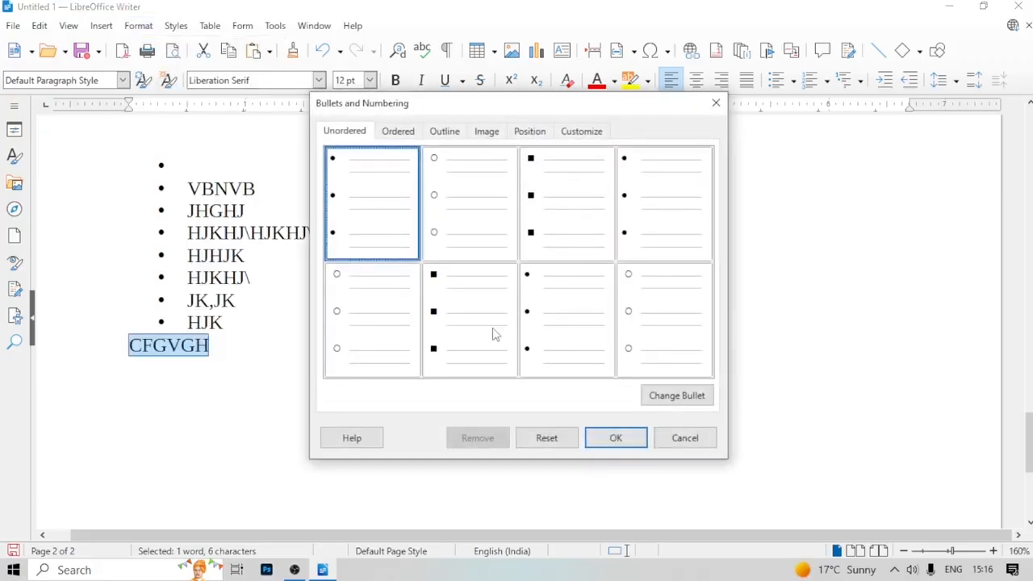
click(604, 447)
Add an empty line without a bullet below CFGVGH, ending the bulleted list
click(320, 366)
key(Return)
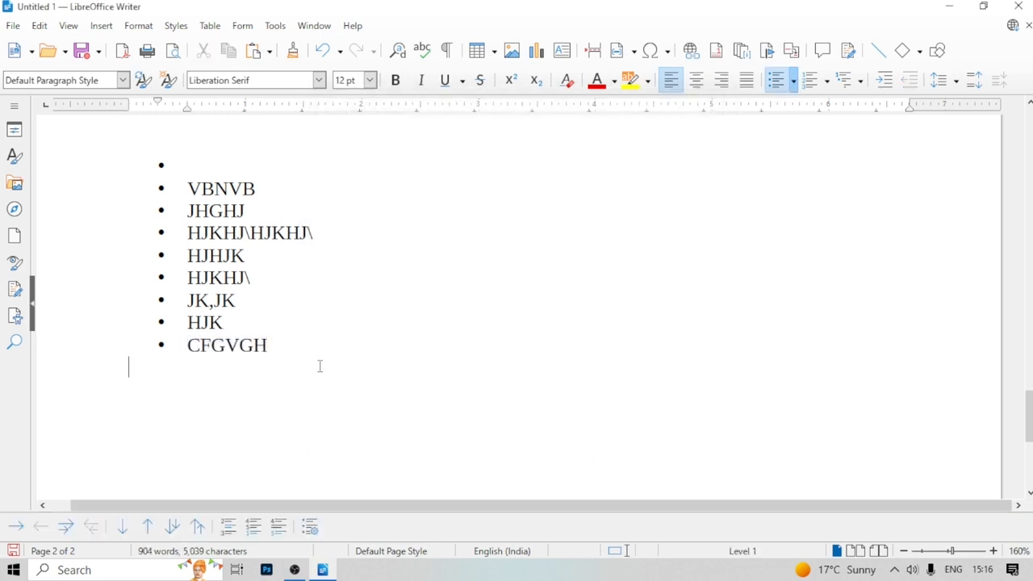
key(BackSpace)
click(138, 25)
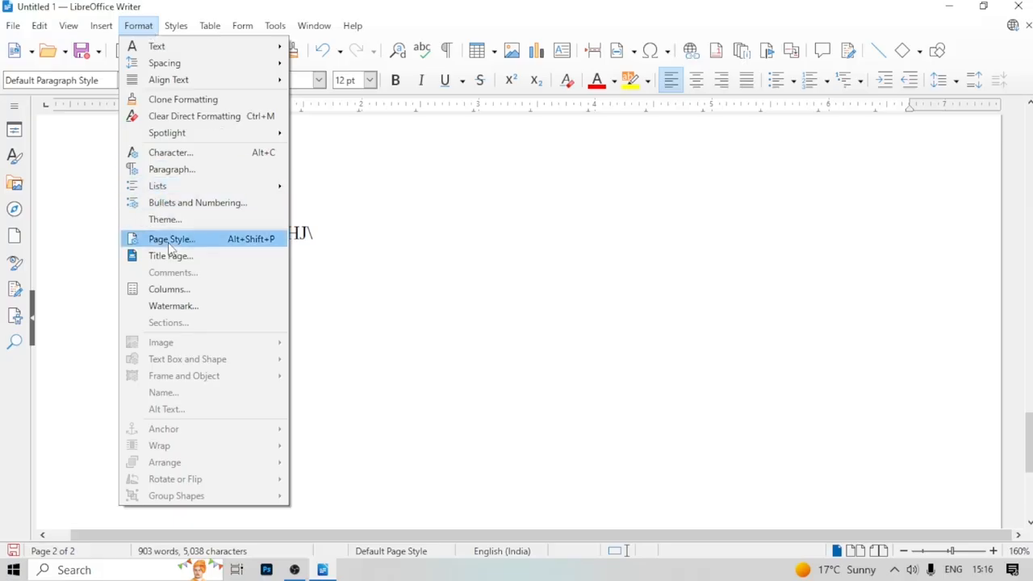
mouse_move(197, 187)
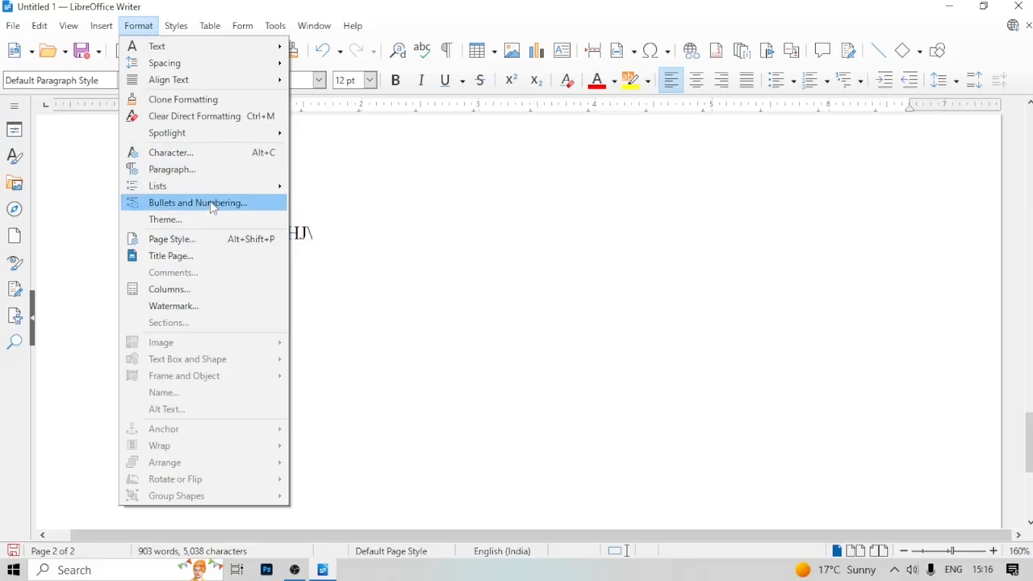
key(Return)
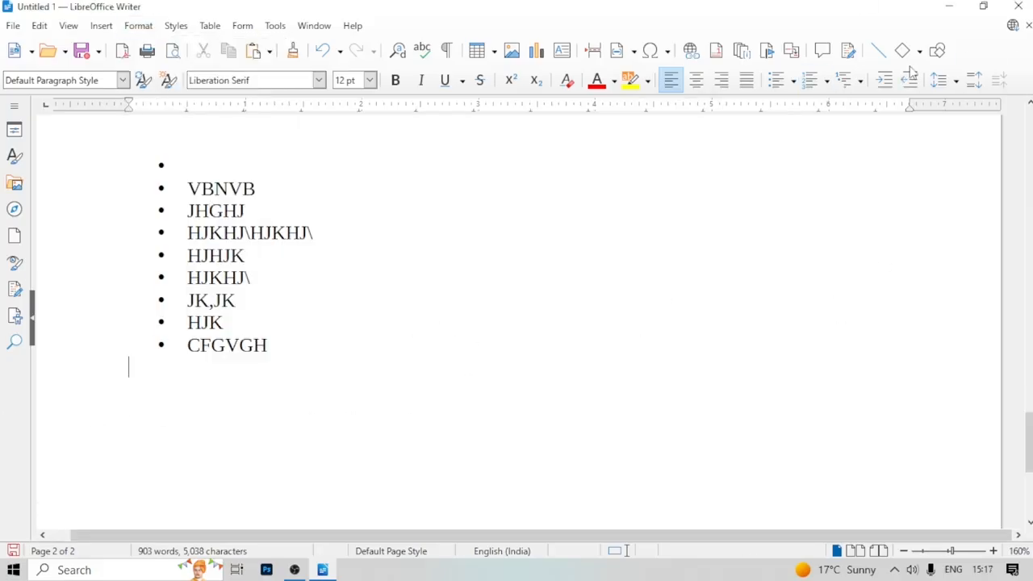
click(844, 80)
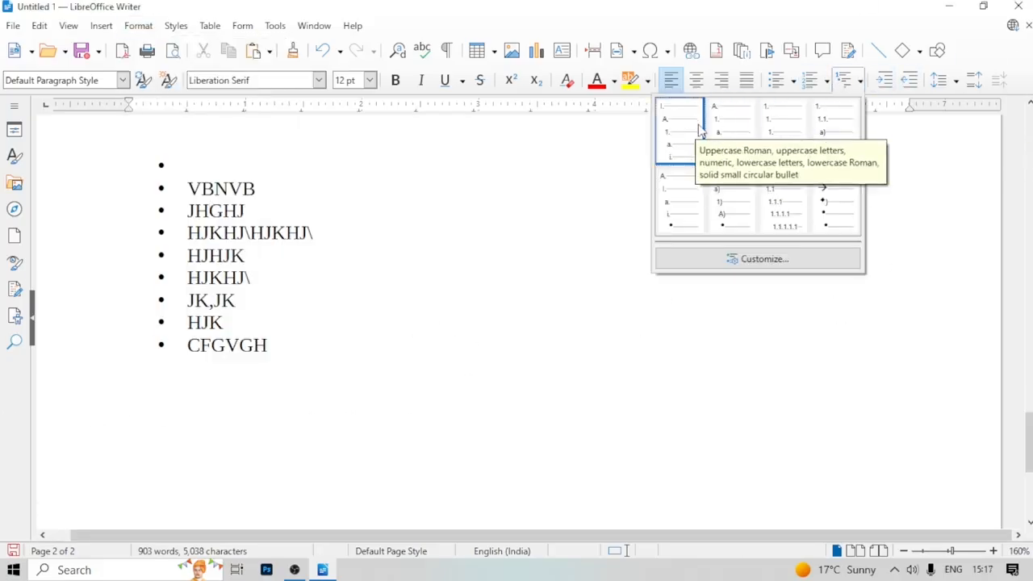
click(401, 124)
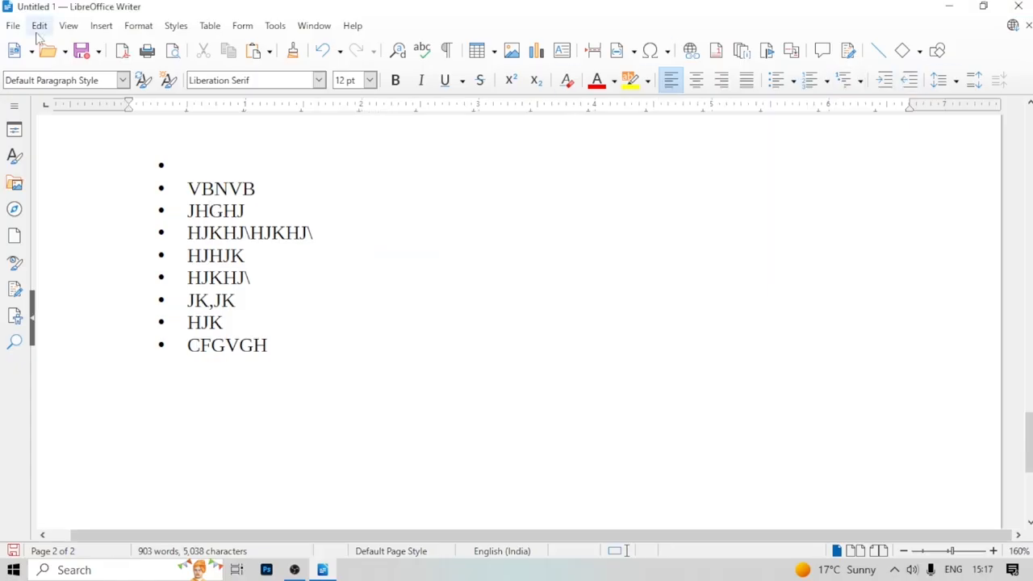
Apply the ordered 1. 2. 3. numbering style to the empty line below CFGVGH
click(140, 27)
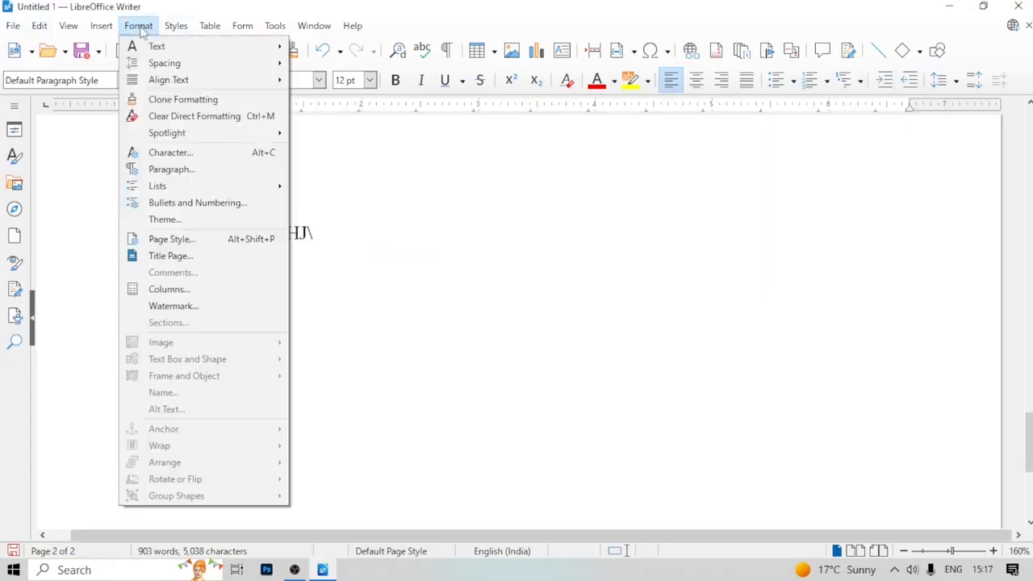
click(180, 204)
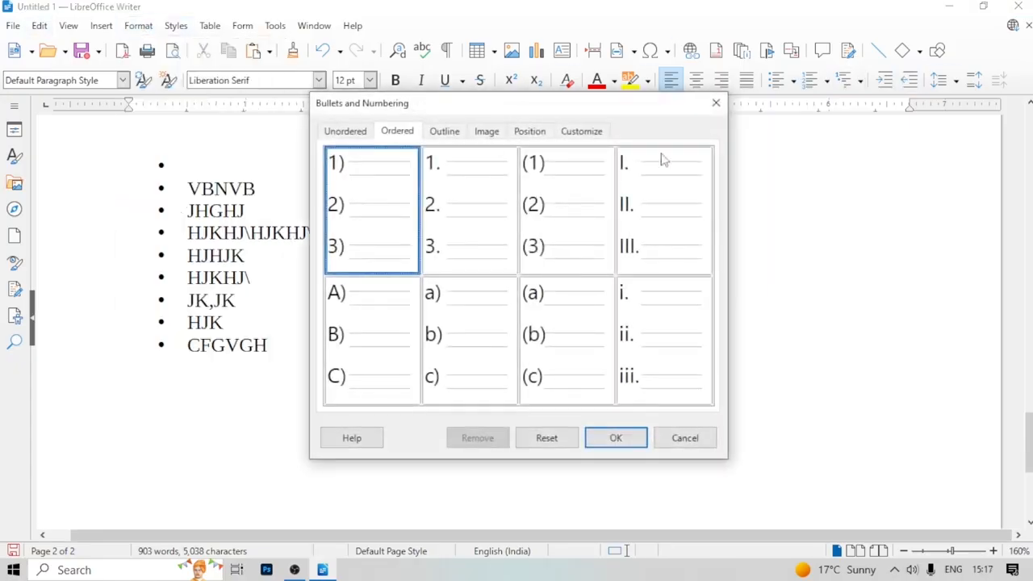
click(496, 212)
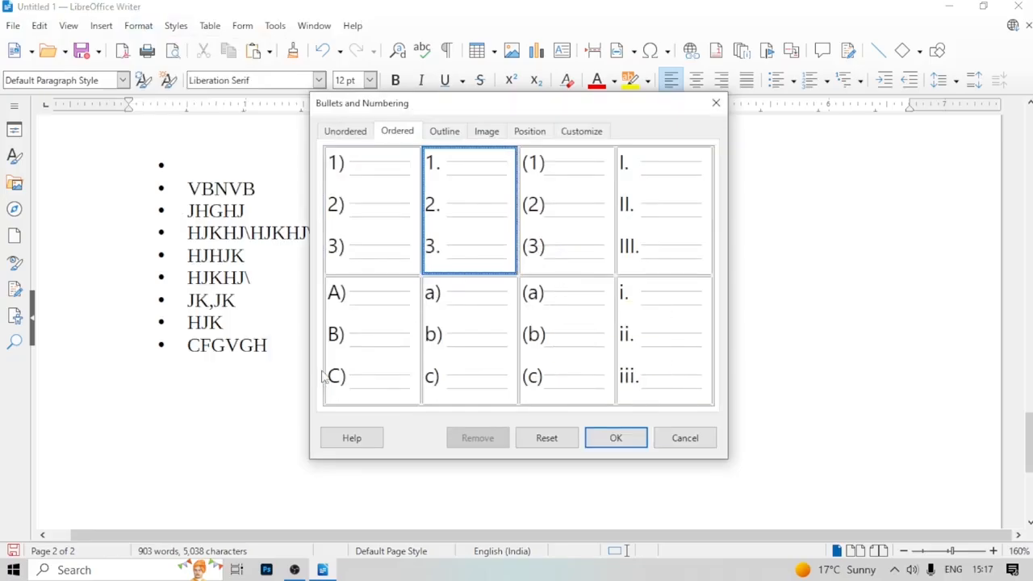
click(617, 438)
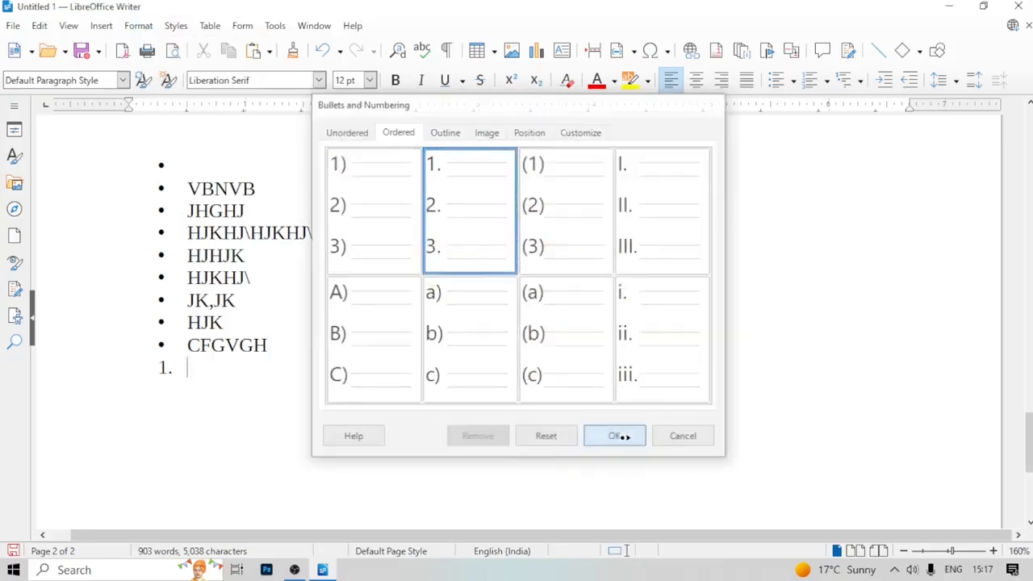
Enter the numbered items BNH, JHKHJ, KJLKJ and JKL, and end the list with an unnumbered line
text(BNH)
key(Return)
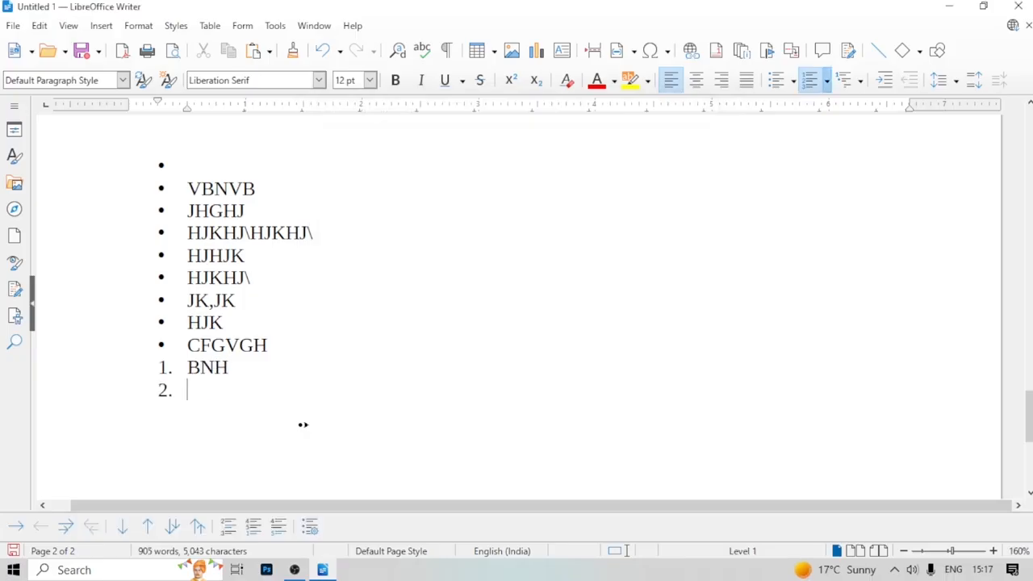
text(JHKHJ)
key(Return)
text(KJLKJ)
key(Return)
text(JKL)
key(Return)
key(Return)
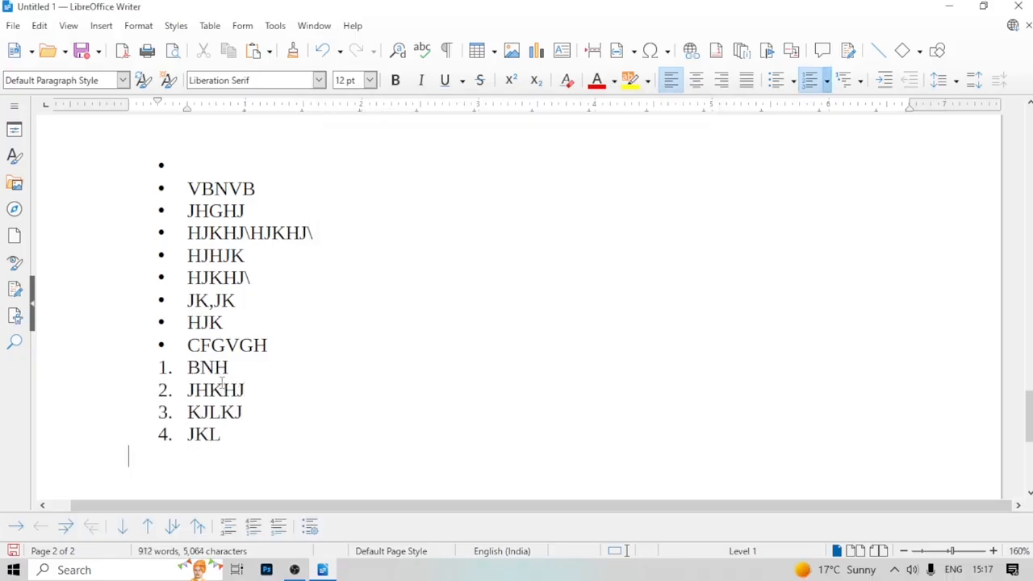
Apply the LibreOffice color theme from the second row to the document
click(138, 26)
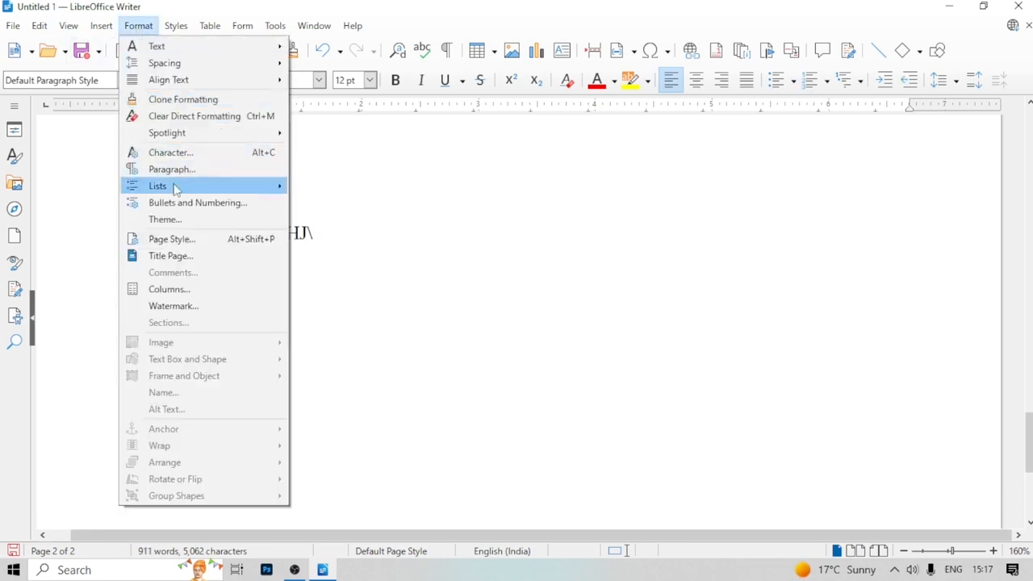
click(165, 220)
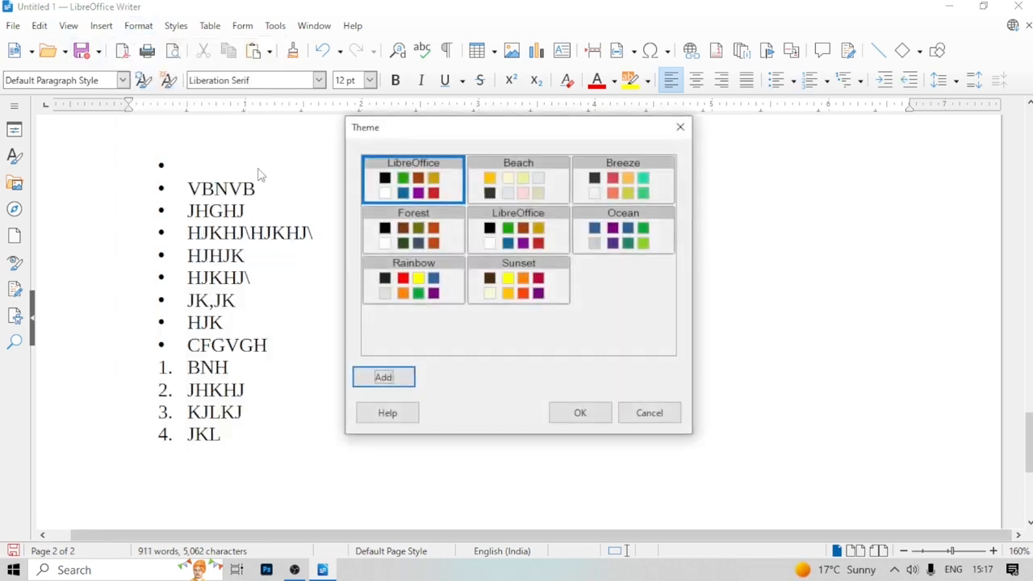
click(532, 247)
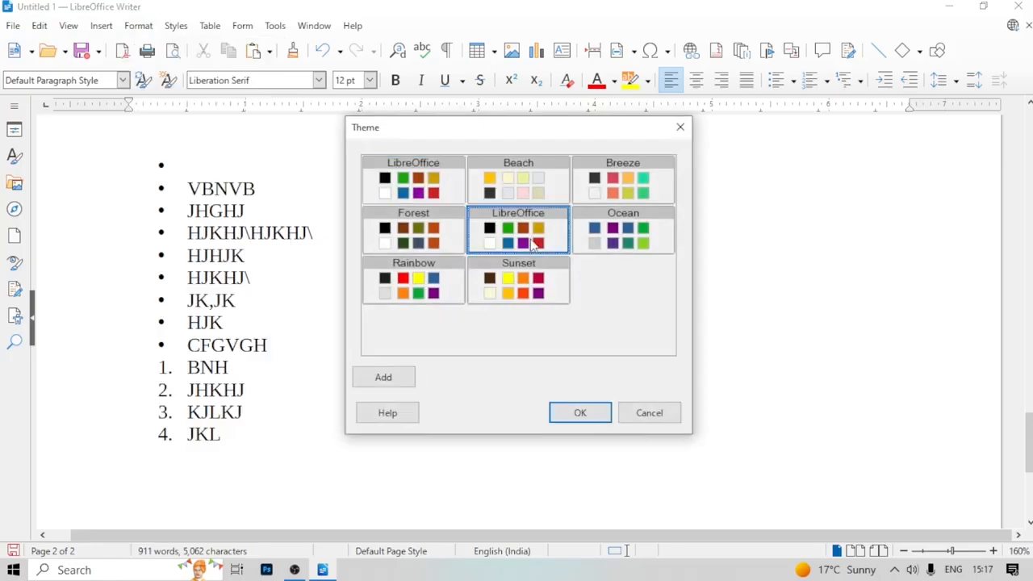
click(594, 415)
Examine the default page style's area, transparency, header, footer, border and column settings
click(138, 26)
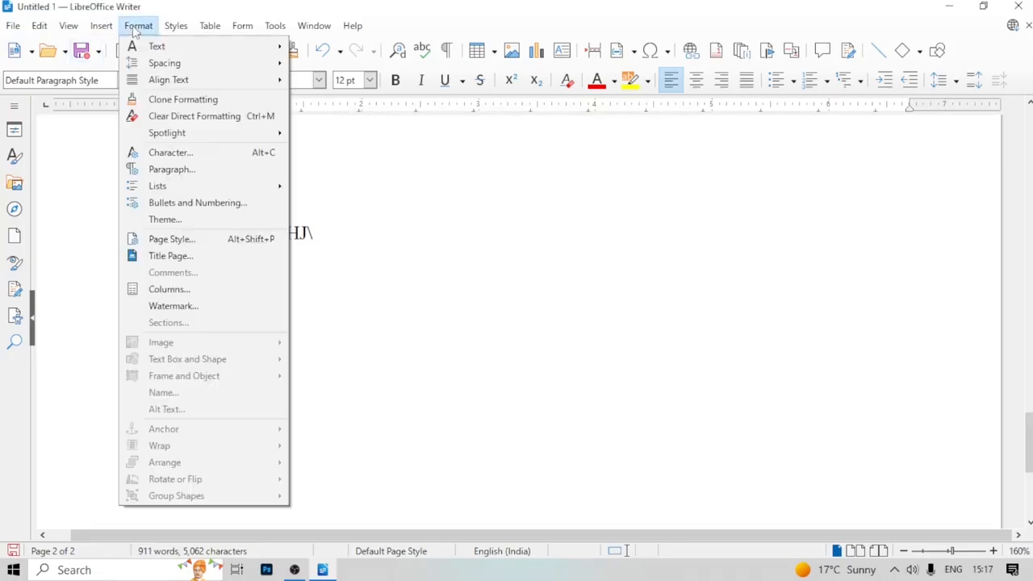
click(191, 243)
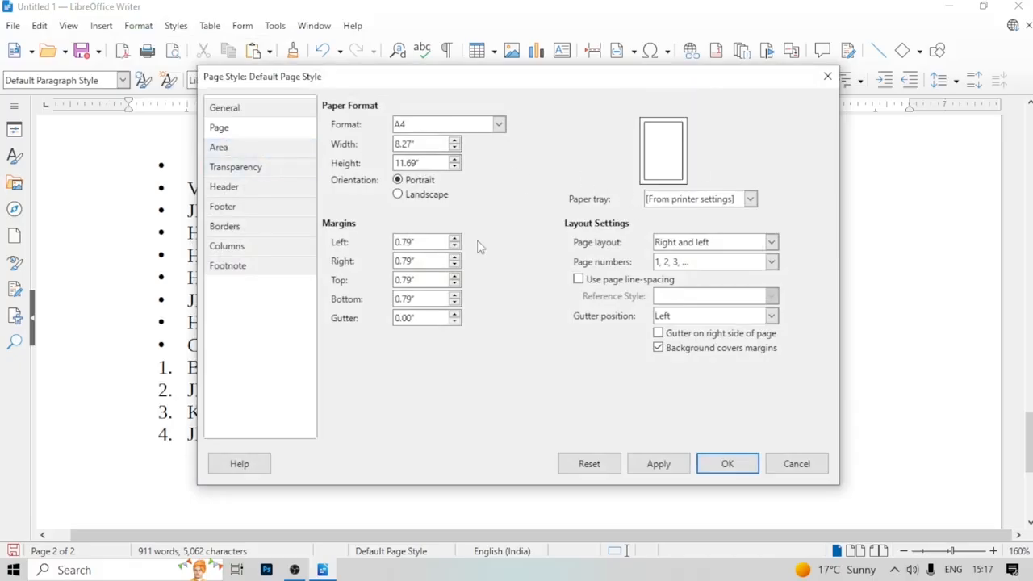
click(247, 152)
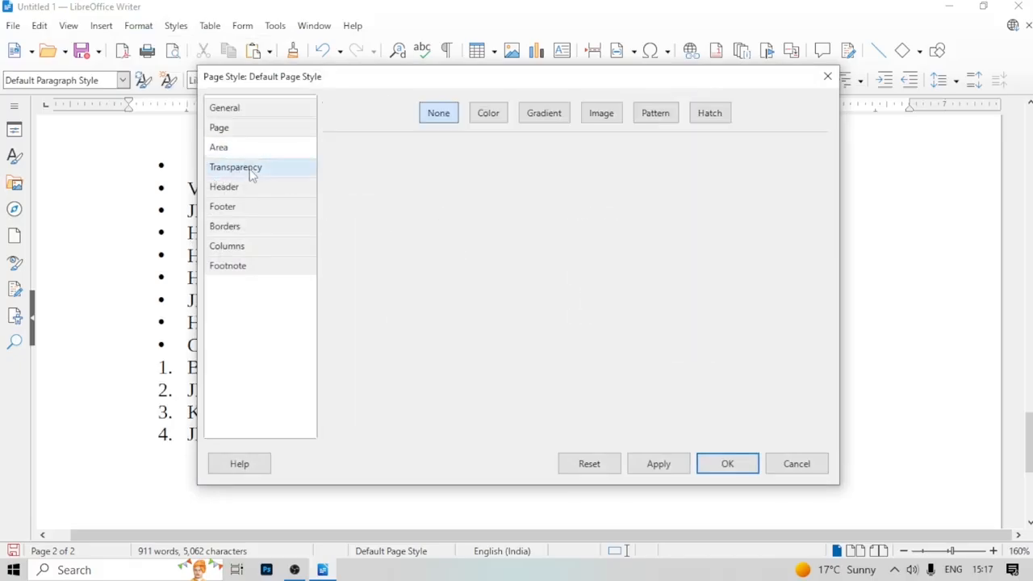
click(250, 175)
click(246, 188)
click(247, 208)
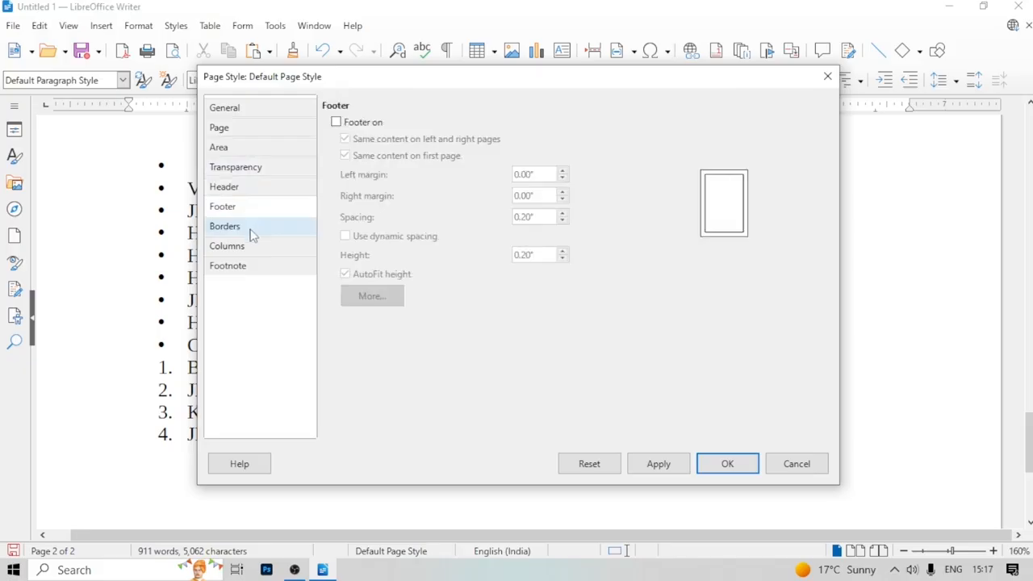
click(252, 232)
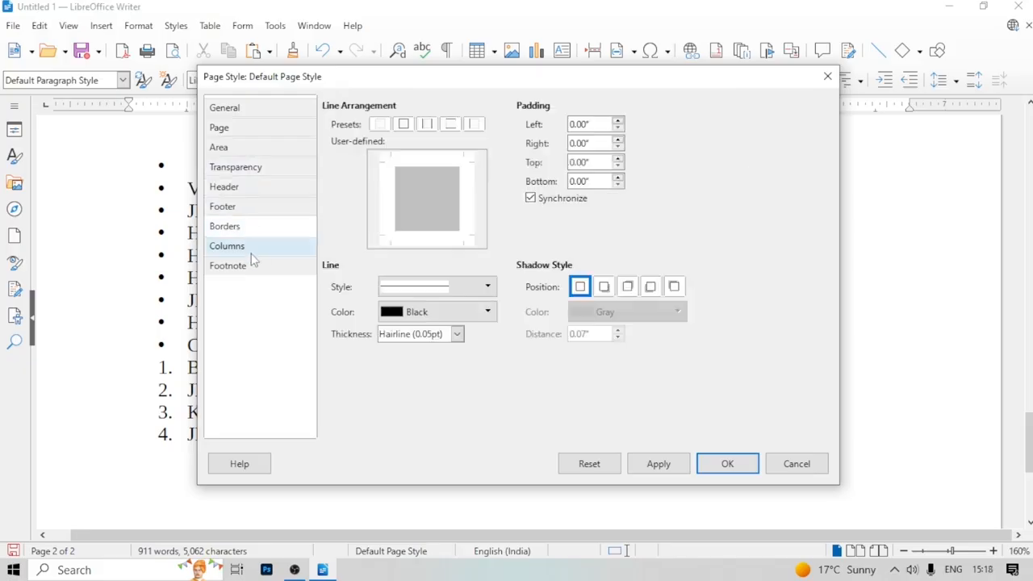
click(251, 252)
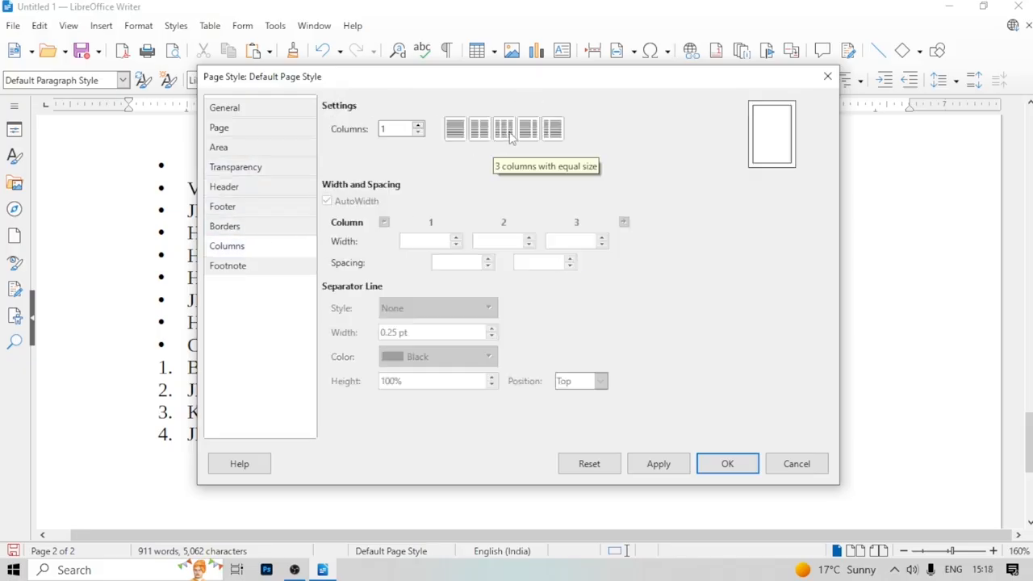
click(253, 230)
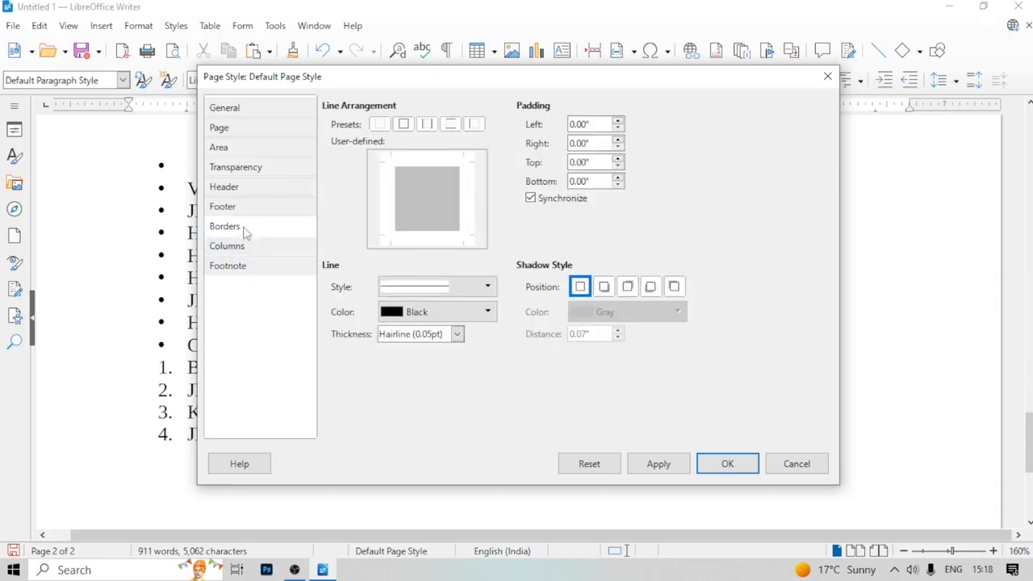
click(726, 462)
Add a box border on all four sides of the pages in the default page style
key(ctrl+a)
click(135, 27)
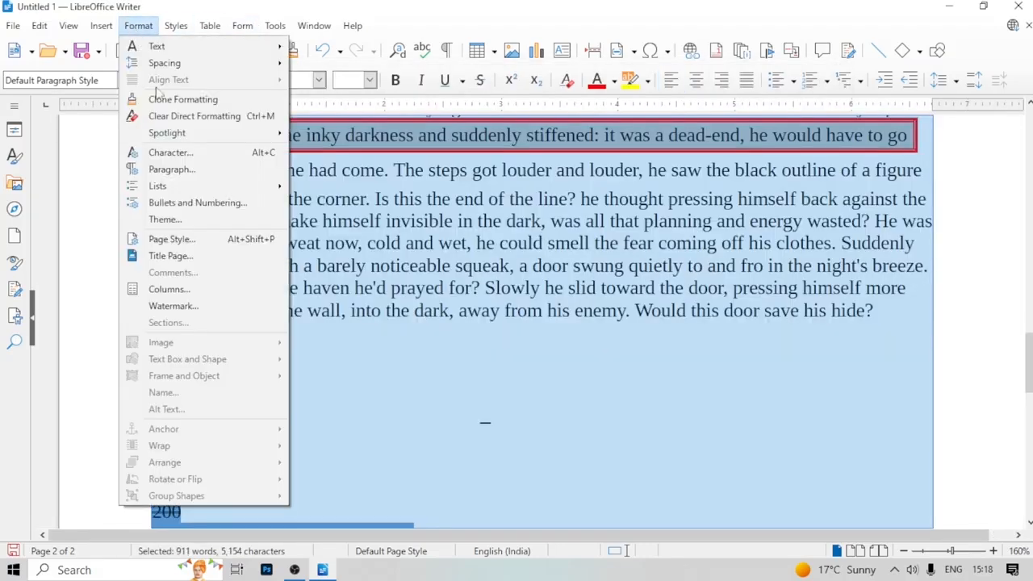
click(171, 239)
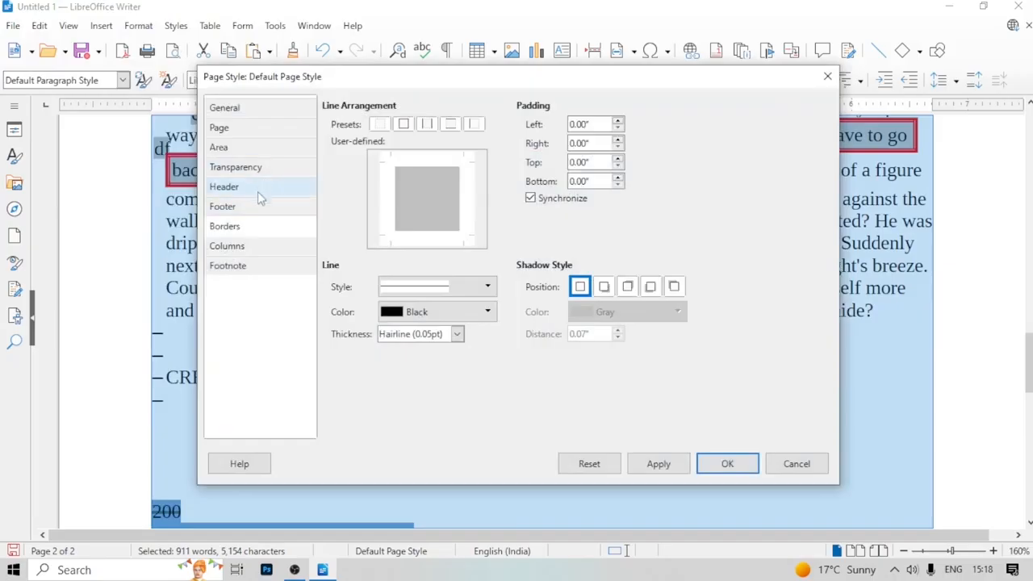
click(266, 206)
click(269, 225)
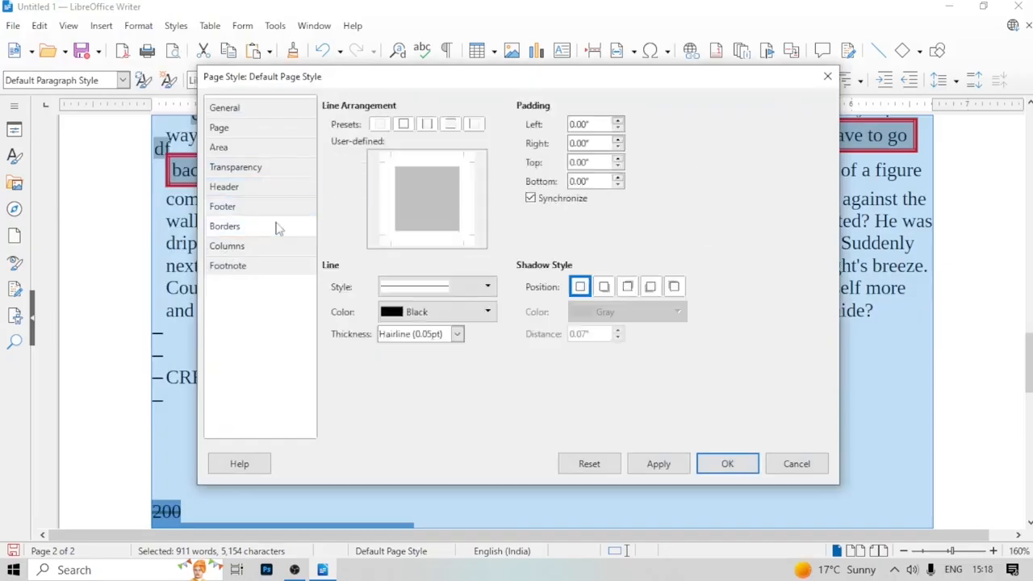
click(403, 124)
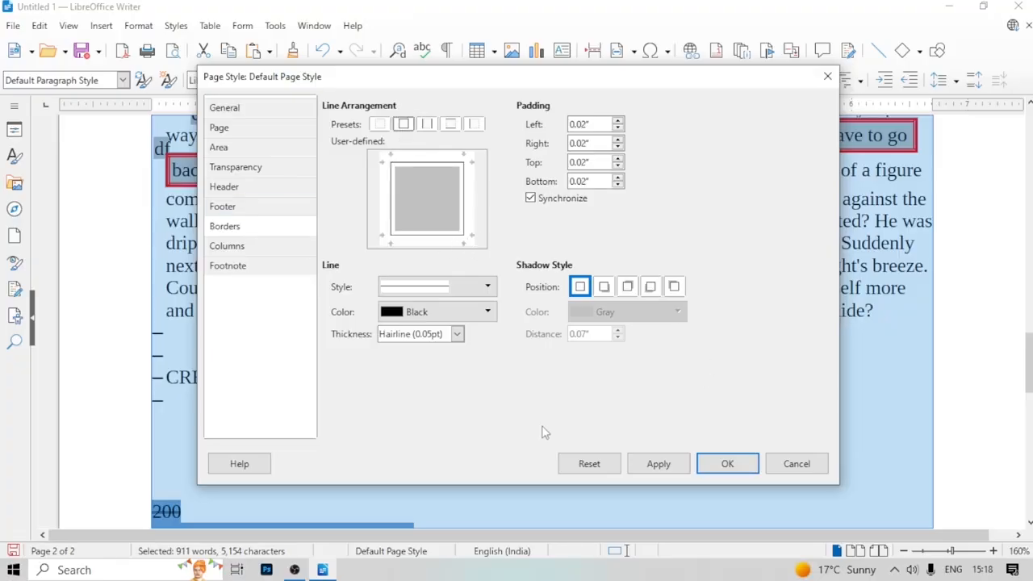
click(728, 464)
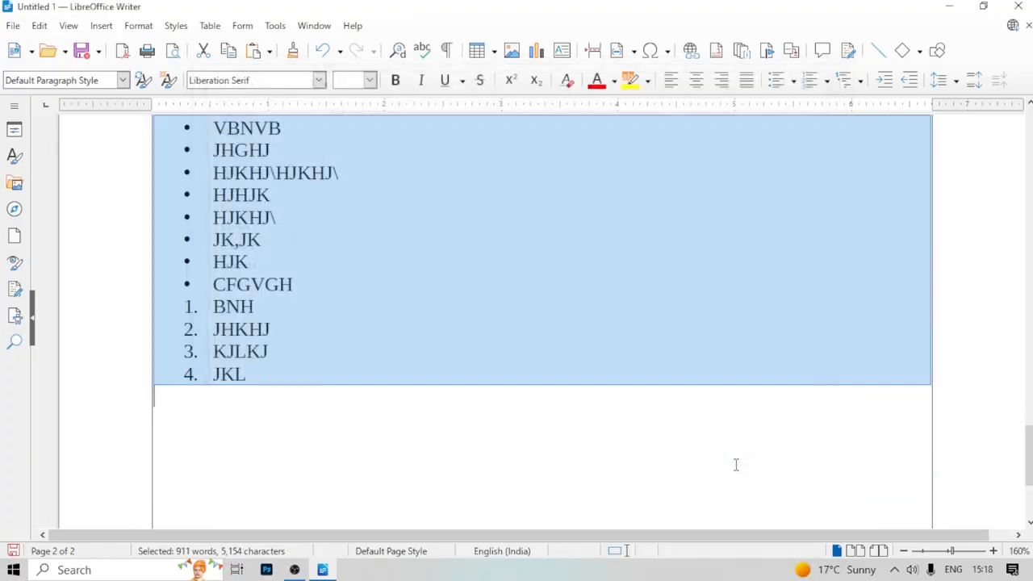
click(575, 422)
scroll(417, 406, up, 15)
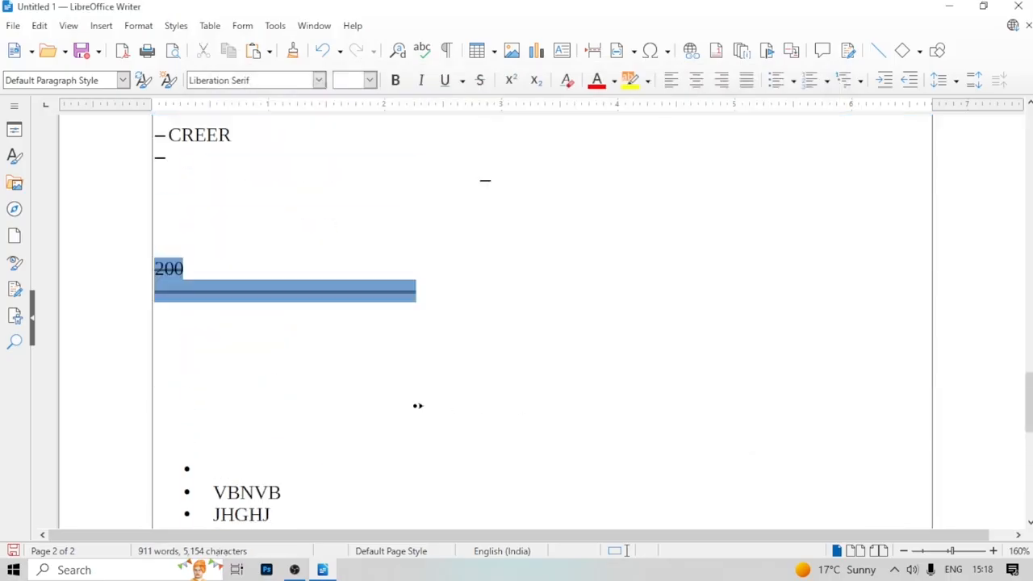
scroll(418, 407, up, 5)
scroll(418, 407, up, 10)
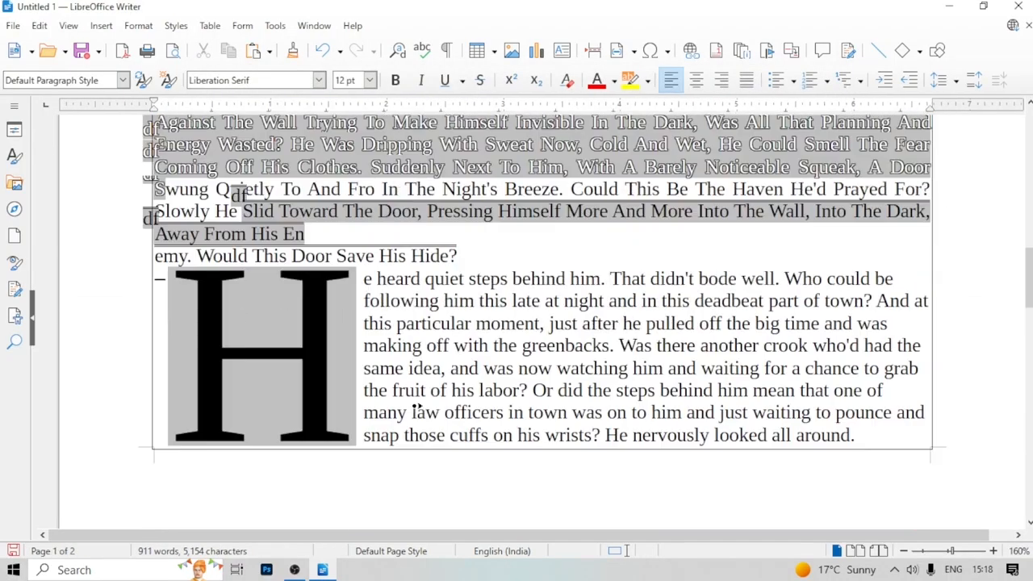
scroll(417, 407, up, 10)
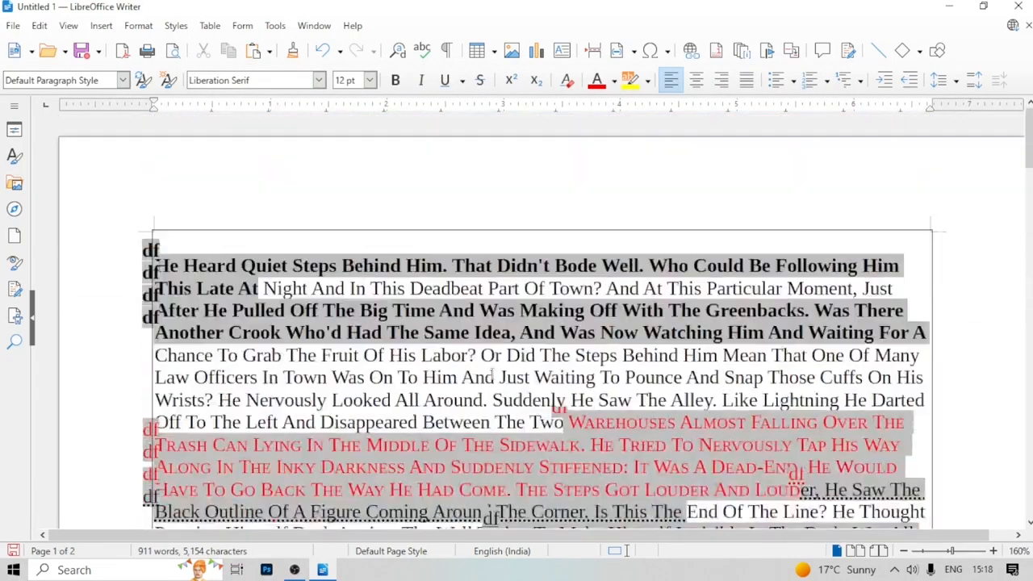
Change the page border's line color to Purple and its line style to a double line
key(ctrl+a)
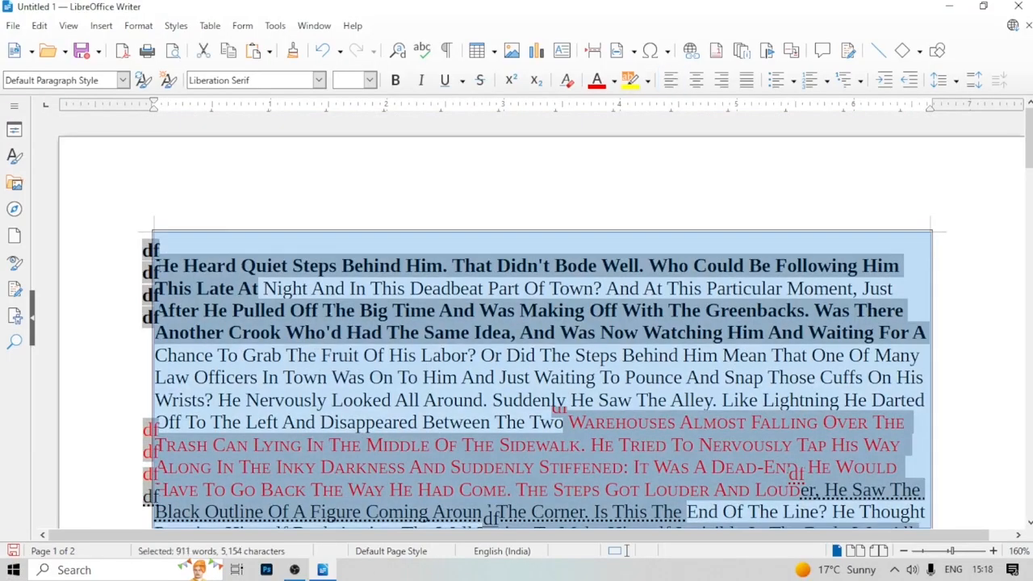
click(138, 25)
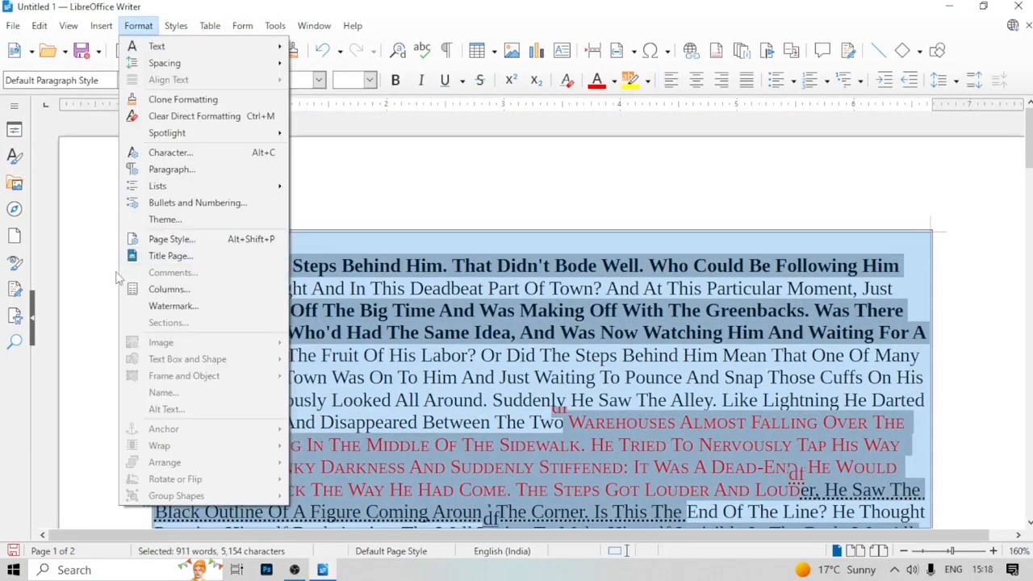
click(165, 241)
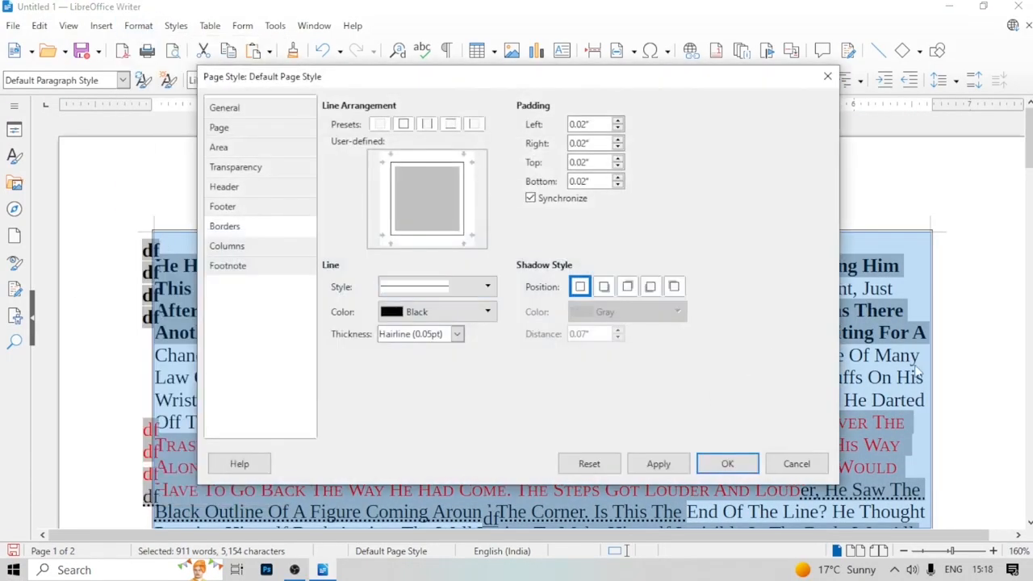
click(483, 312)
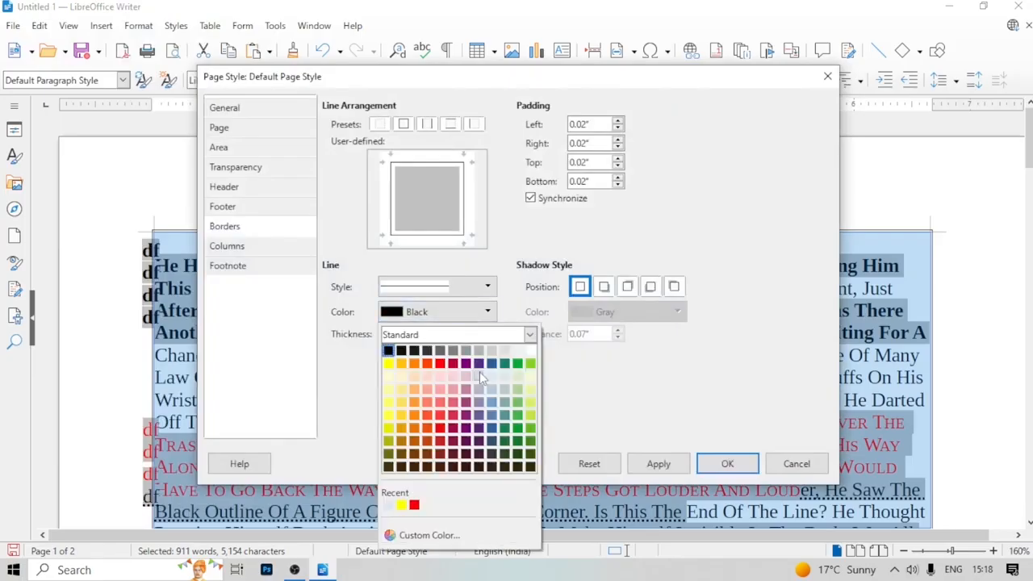
click(467, 363)
click(487, 286)
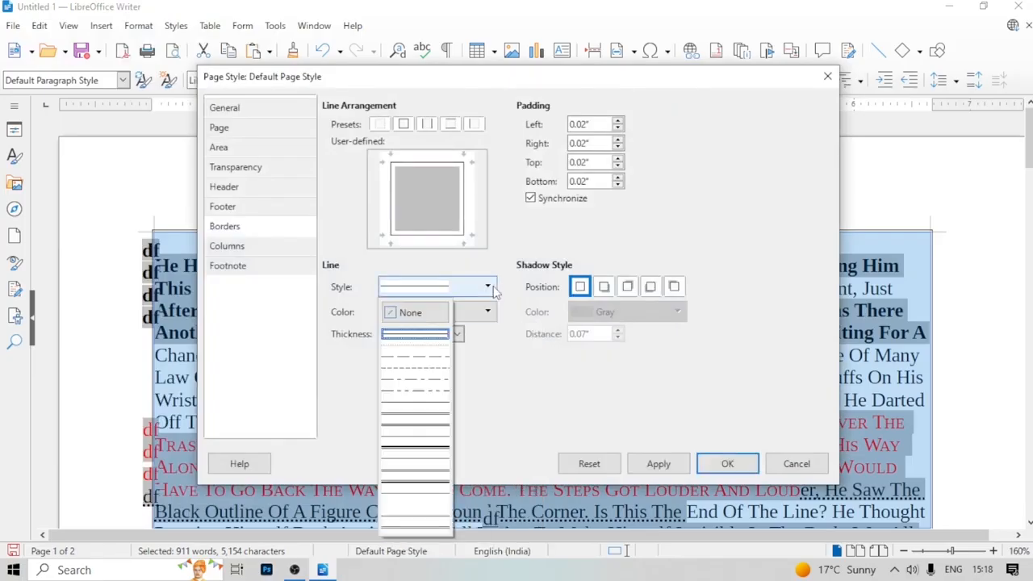
click(432, 441)
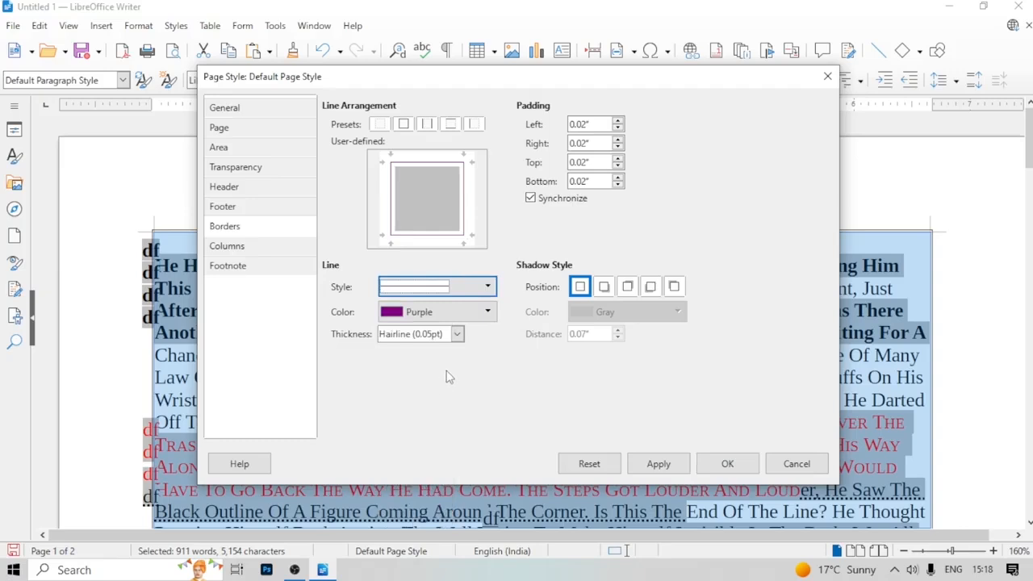
Set the page border's line thickness to Very thin (0.5pt) and switch it to Custom at 0.50 pt
click(457, 337)
click(434, 368)
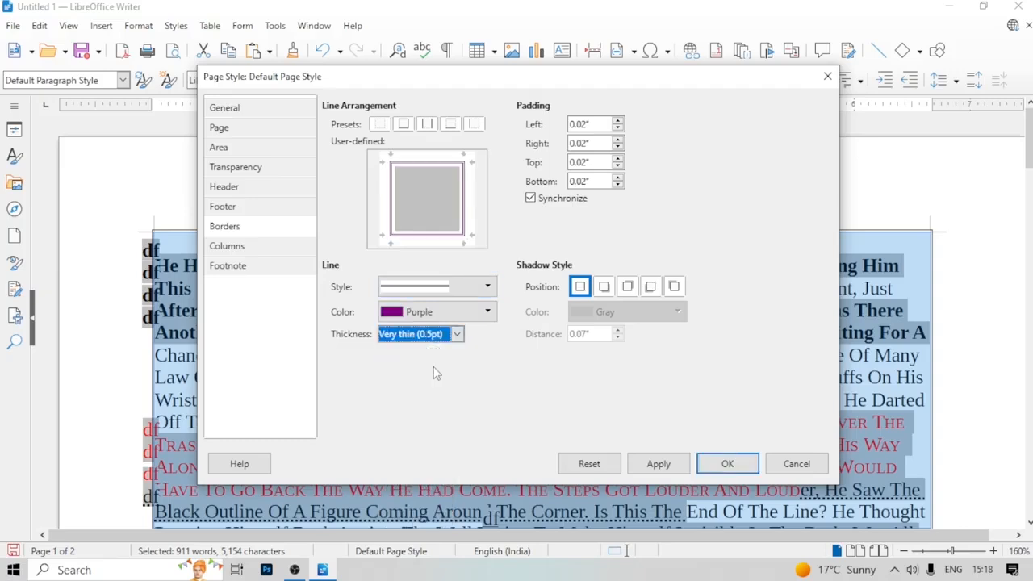
click(459, 331)
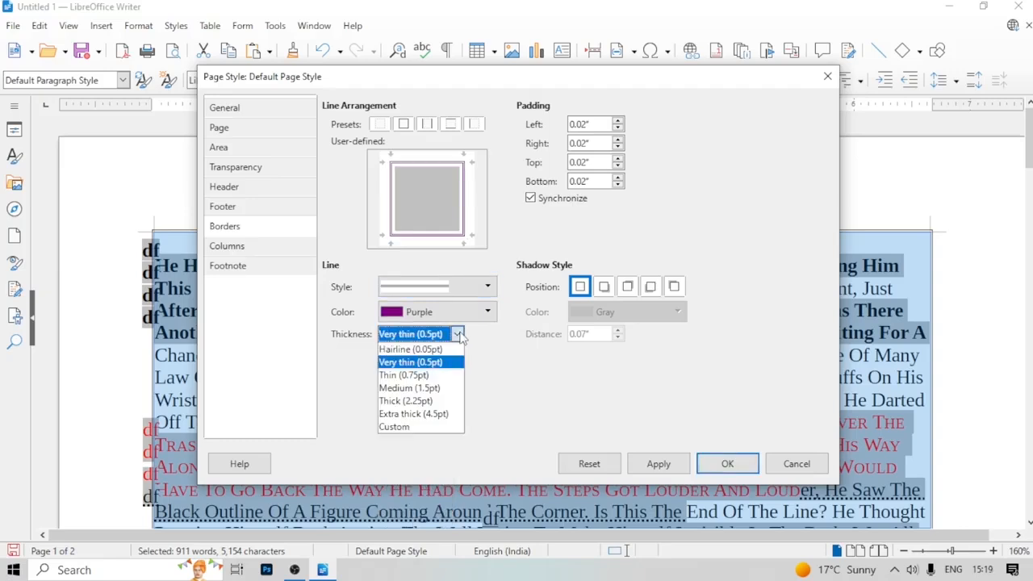
click(410, 427)
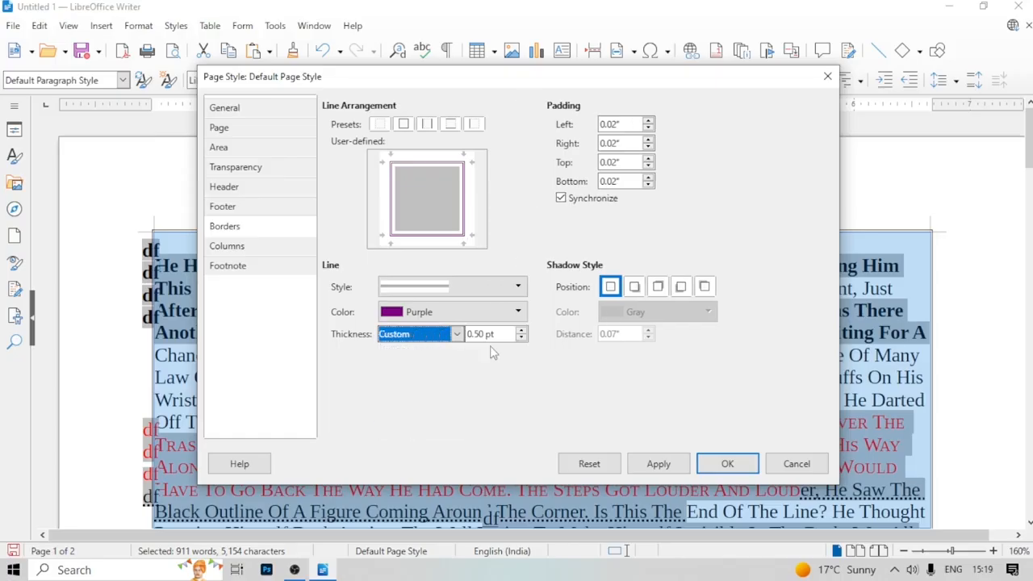
Set the page border's padding to 0.08 inch on all sides and apply the border settings to the document
click(647, 120)
click(648, 147)
click(648, 147)
click(648, 147)
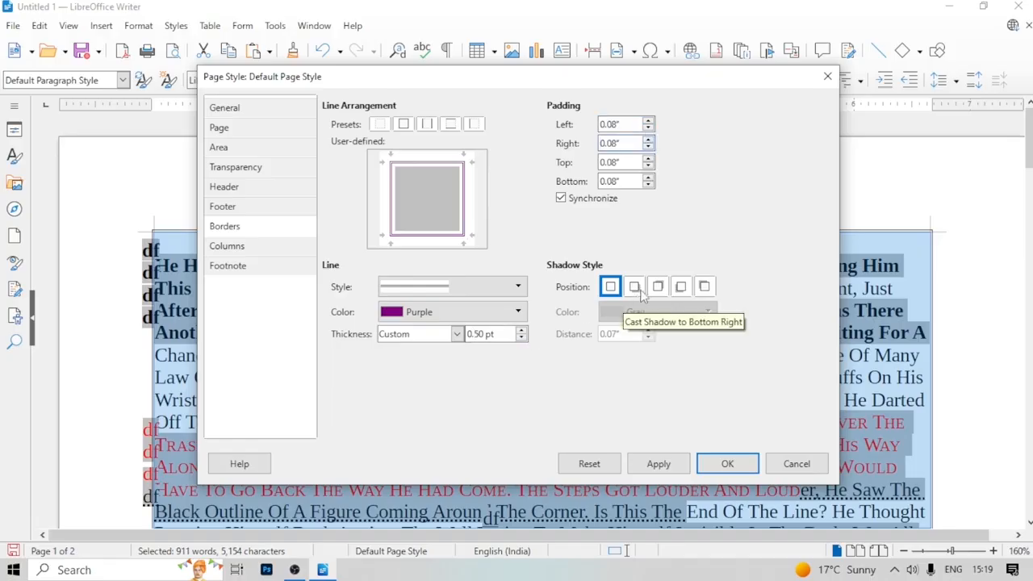
click(727, 463)
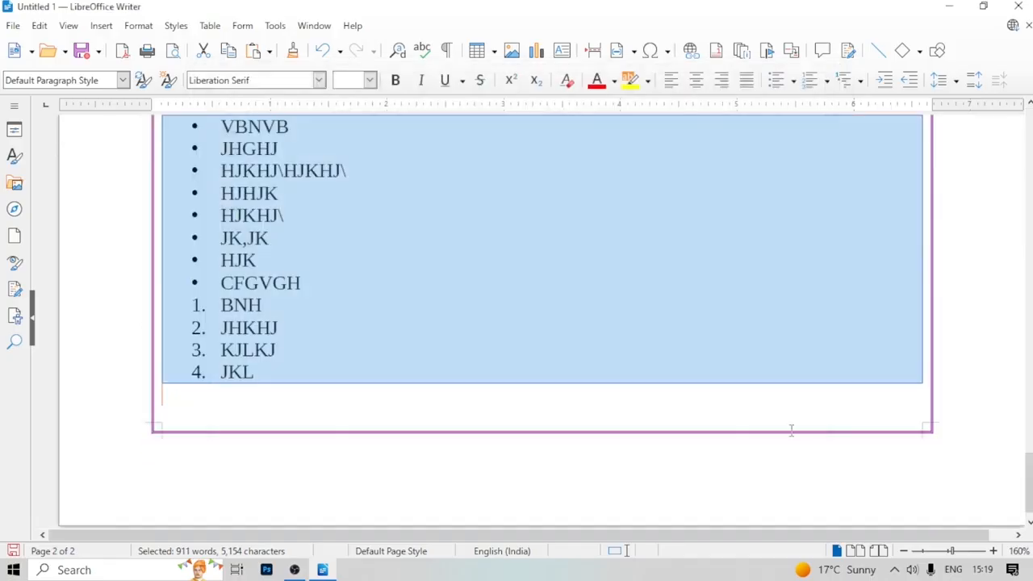
click(766, 480)
scroll(438, 486, up, 10)
scroll(454, 461, up, 8)
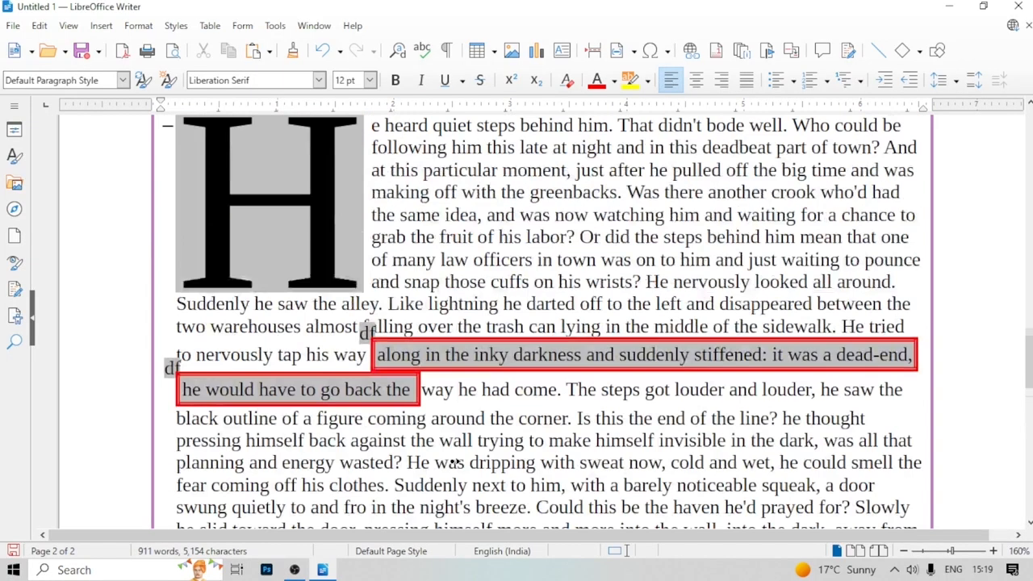
click(446, 458)
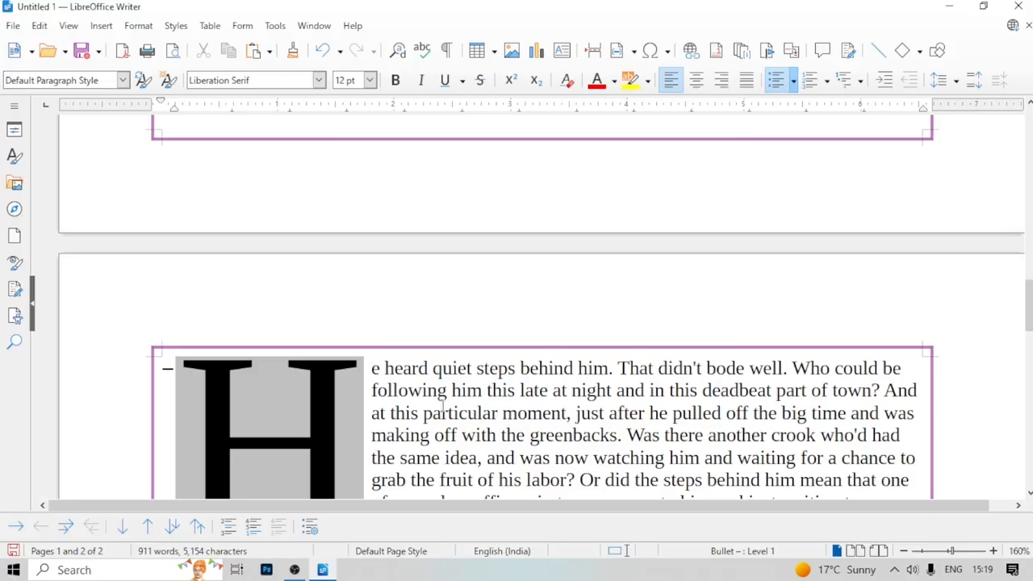
scroll(308, 372, down, 3)
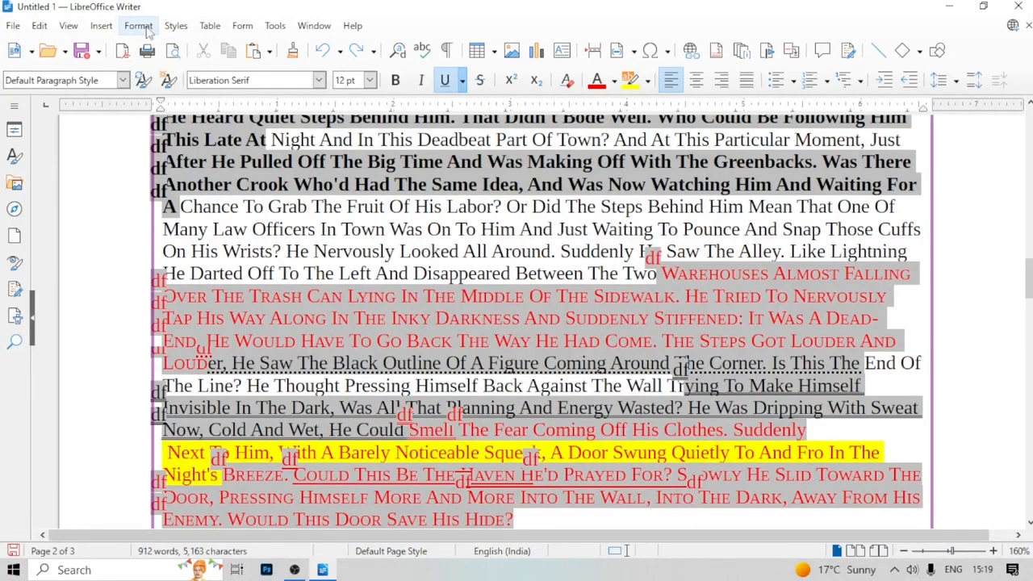
Try a layout of three equal columns on the default page style and undo it
click(138, 25)
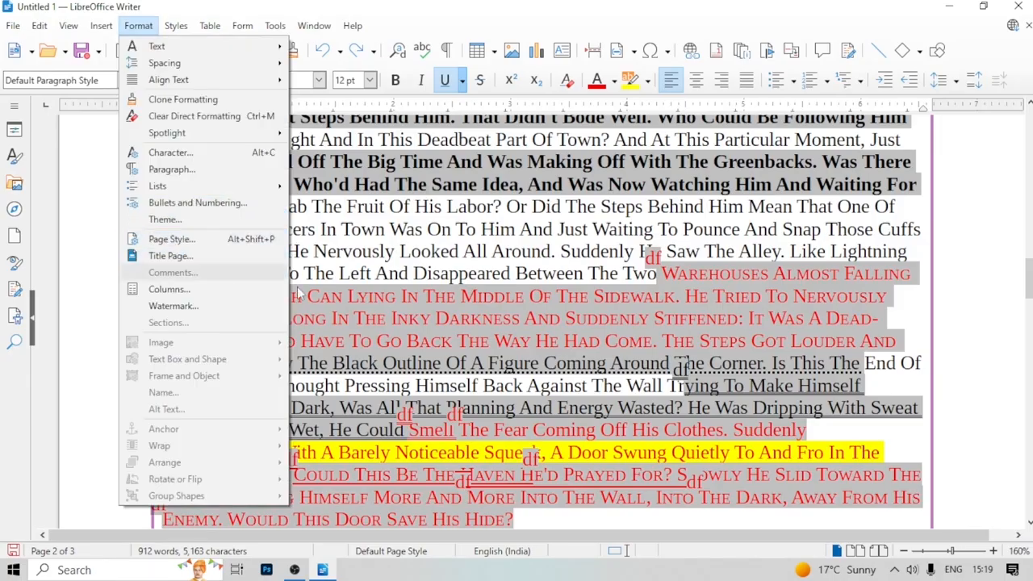
click(171, 289)
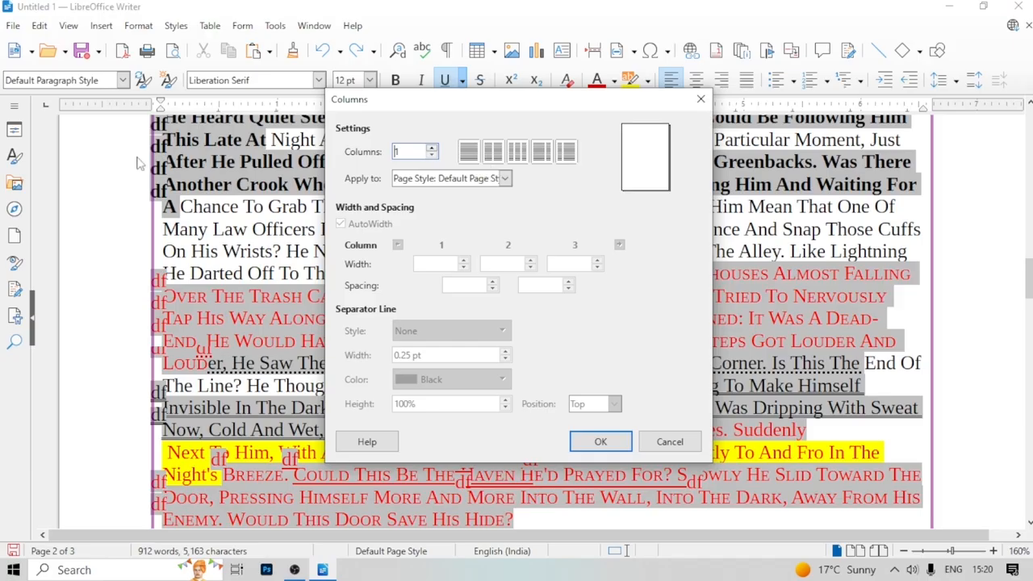
click(518, 151)
click(599, 442)
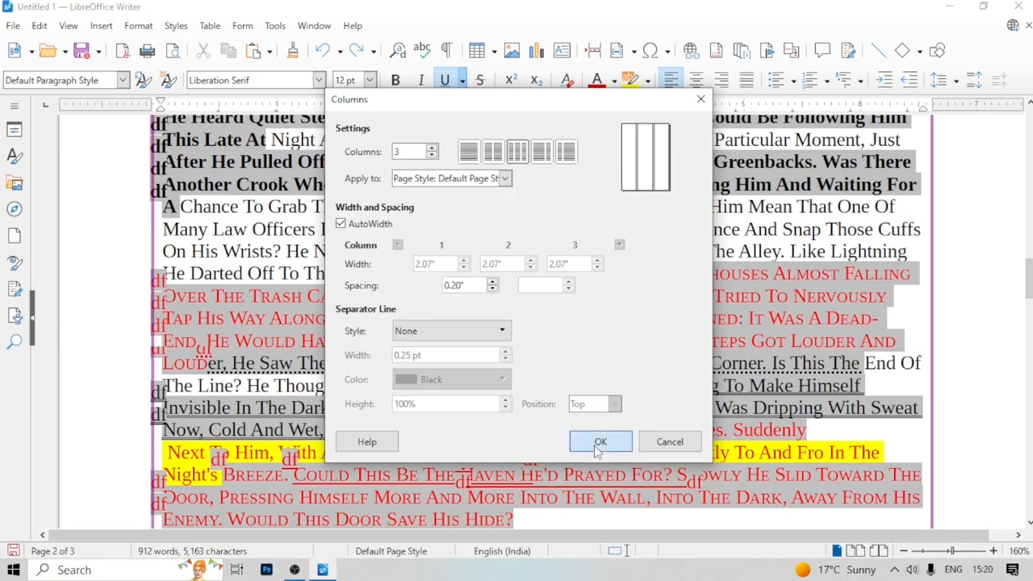
key(ctrl+z)
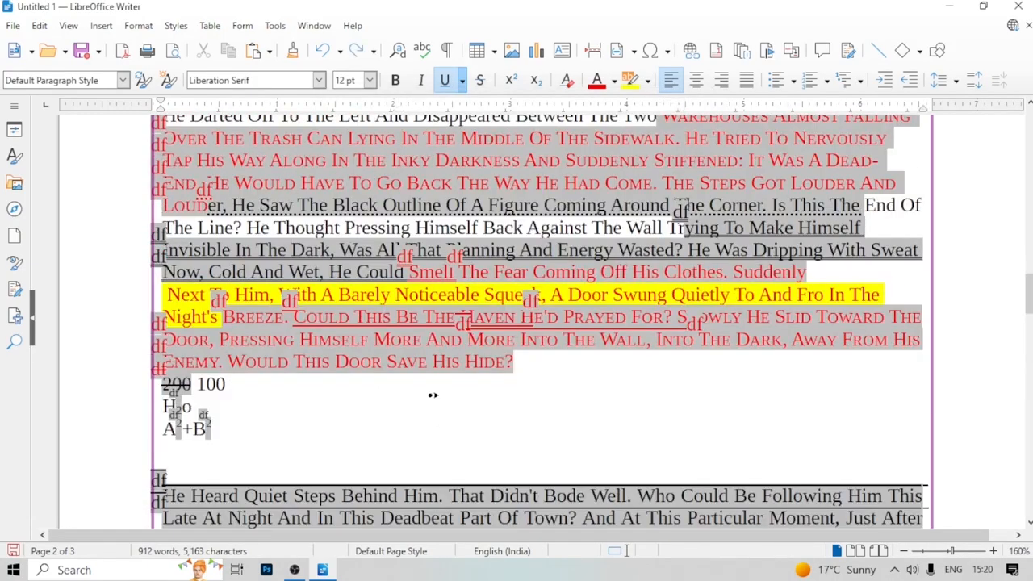
click(138, 26)
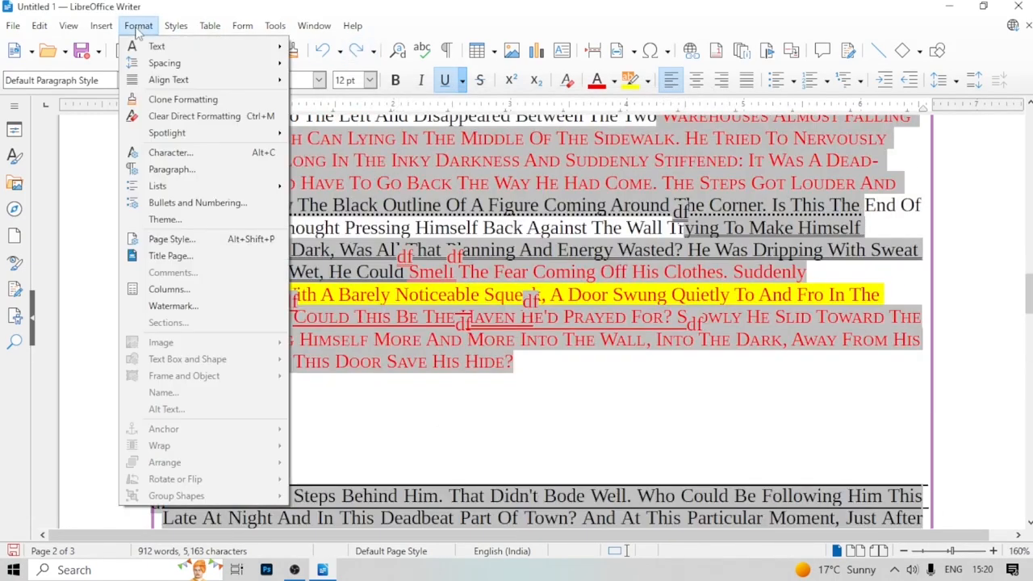
click(179, 307)
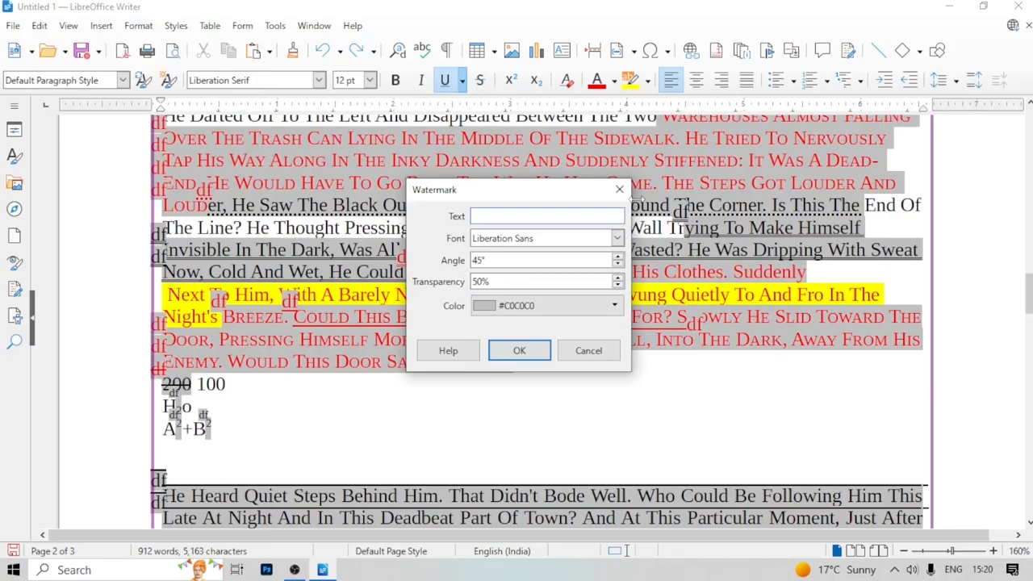
click(621, 189)
scroll(433, 357, up, 6)
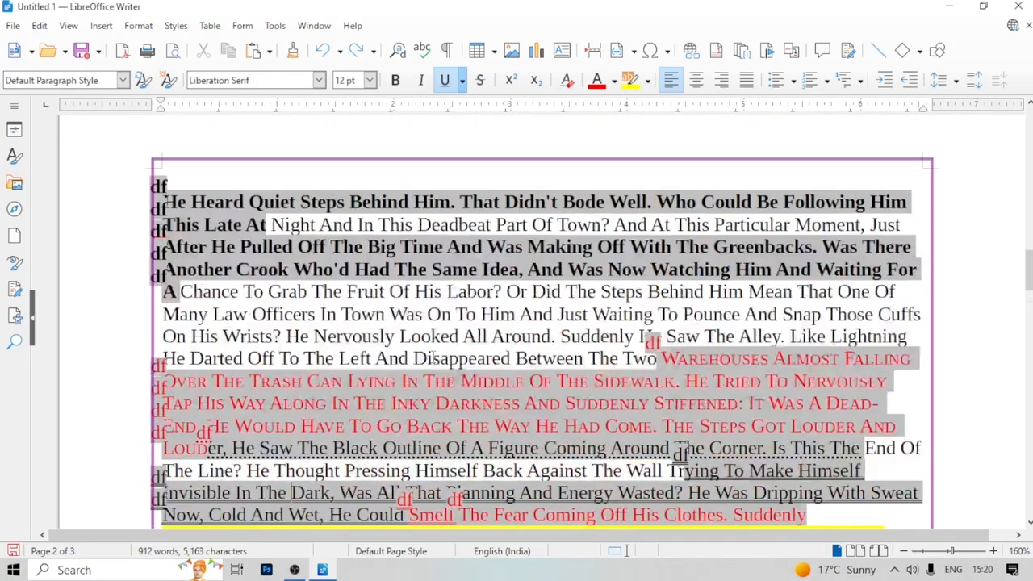
scroll(434, 357, up, 4)
scroll(433, 356, down, 5)
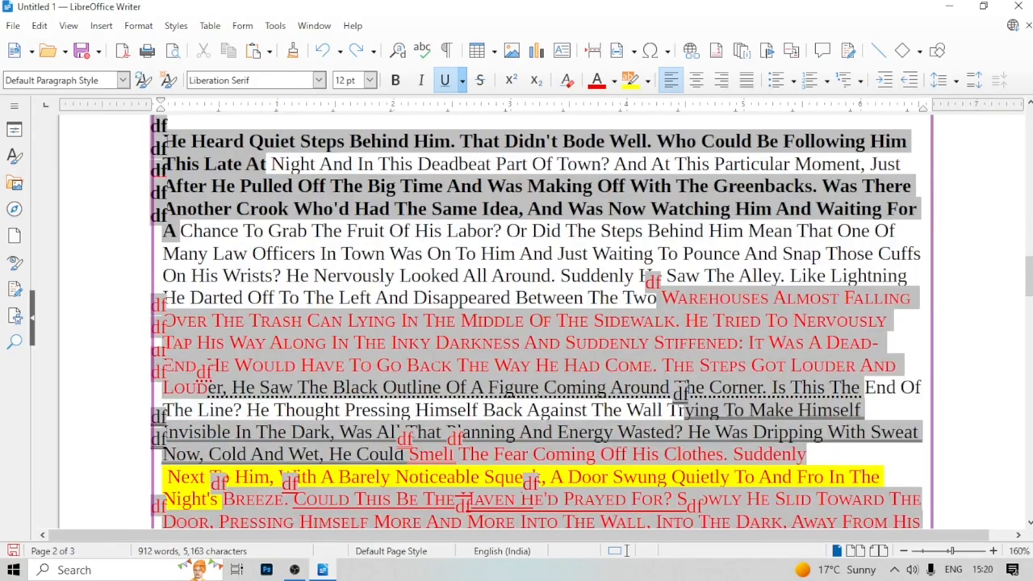
scroll(265, 471, down, 3)
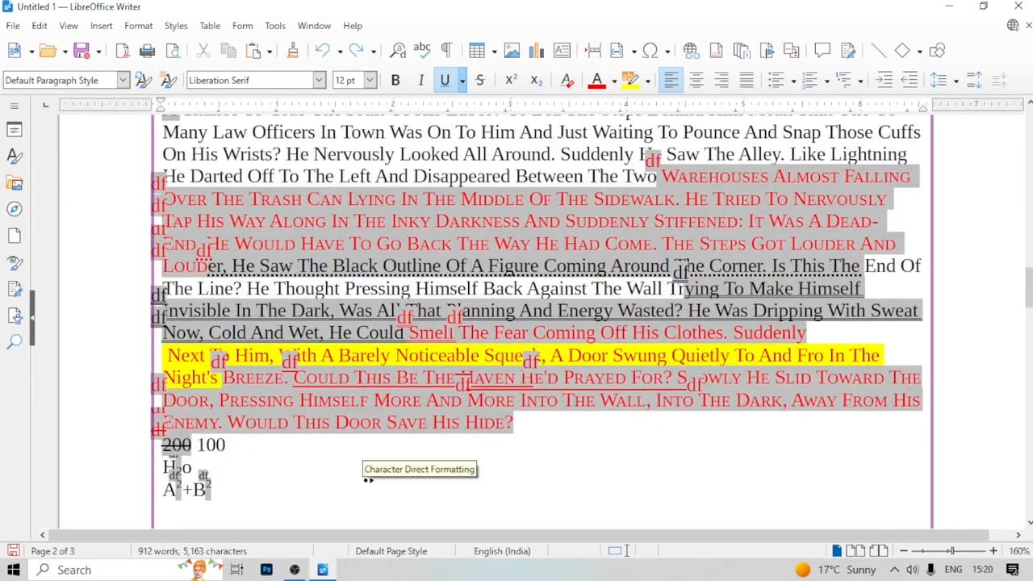
scroll(367, 479, up, 9)
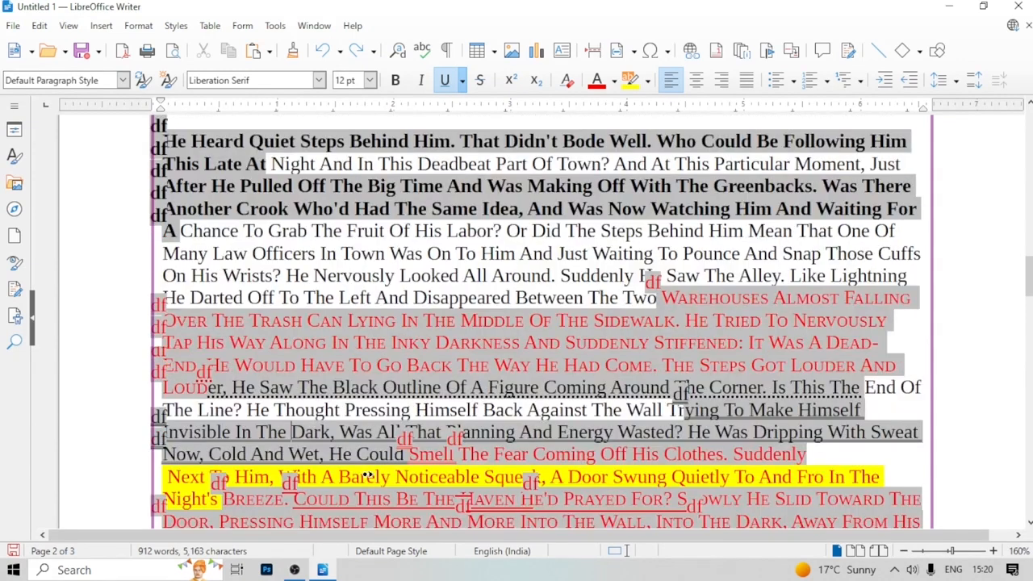
scroll(323, 373, down, 3)
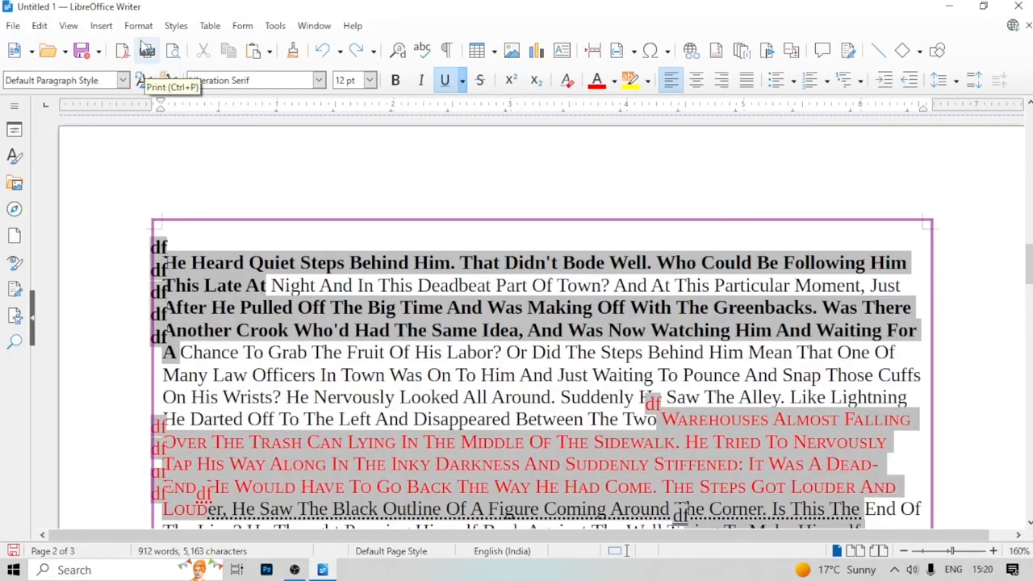
Start a document watermark with the text MAK COMPUTER in the Linux Biolinum G font
click(137, 27)
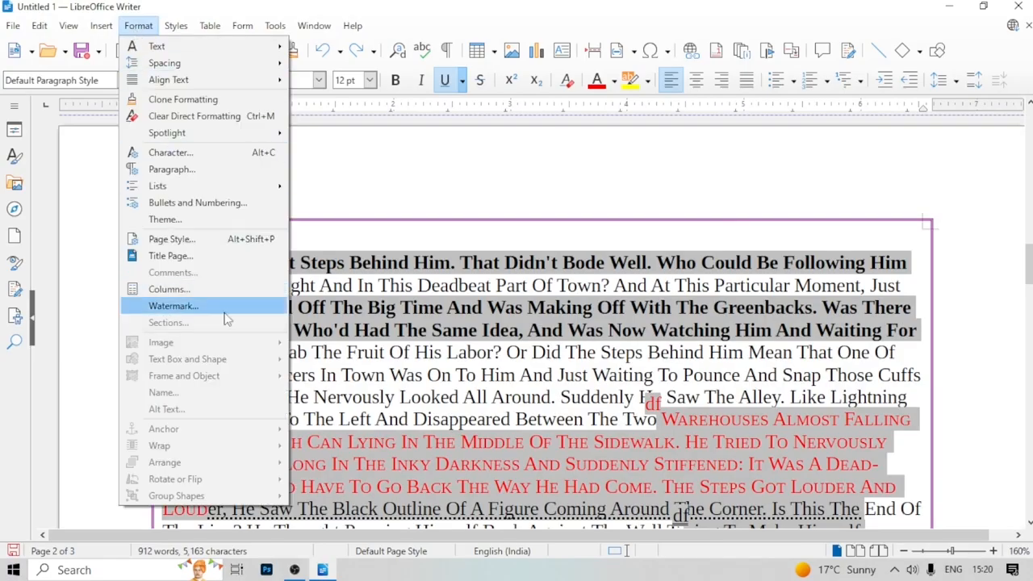
click(174, 305)
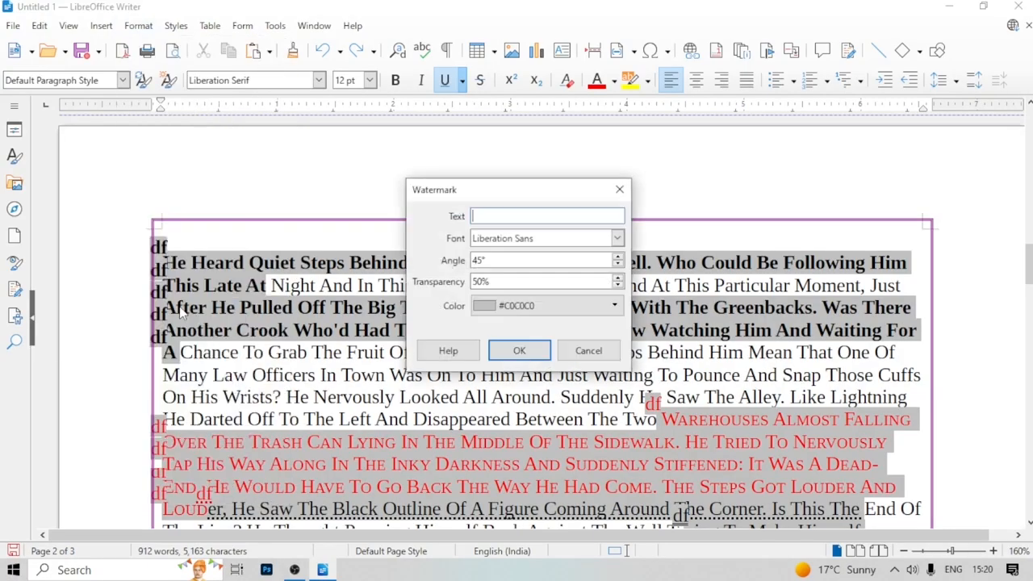
text(MAK COM)
text(ER)
key(BackSpace)
key(BackSpace)
key(BackSpace)
key(BackSpace)
key(BackSpace)
key(BackSpace)
text(PUTER)
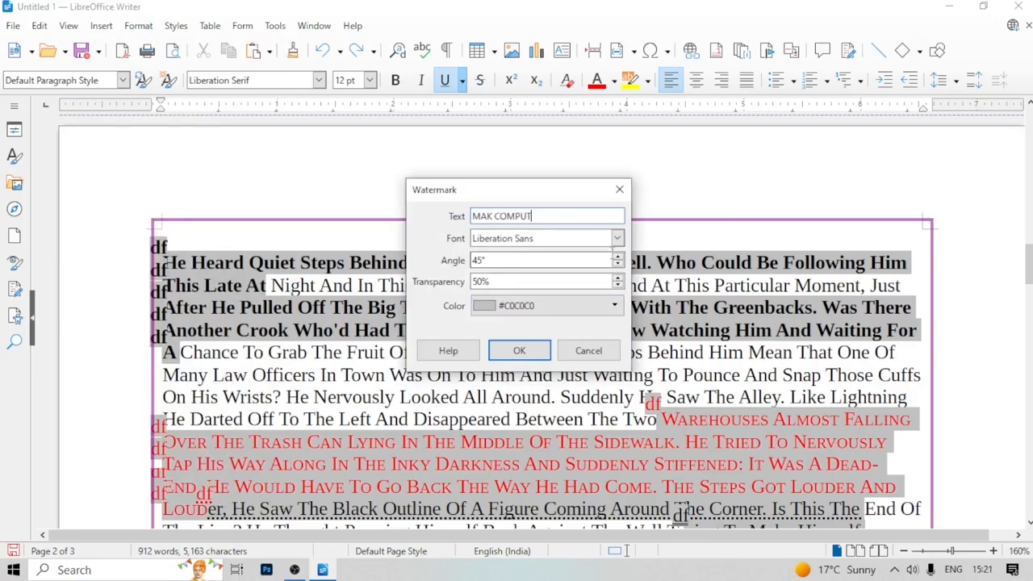
click(617, 238)
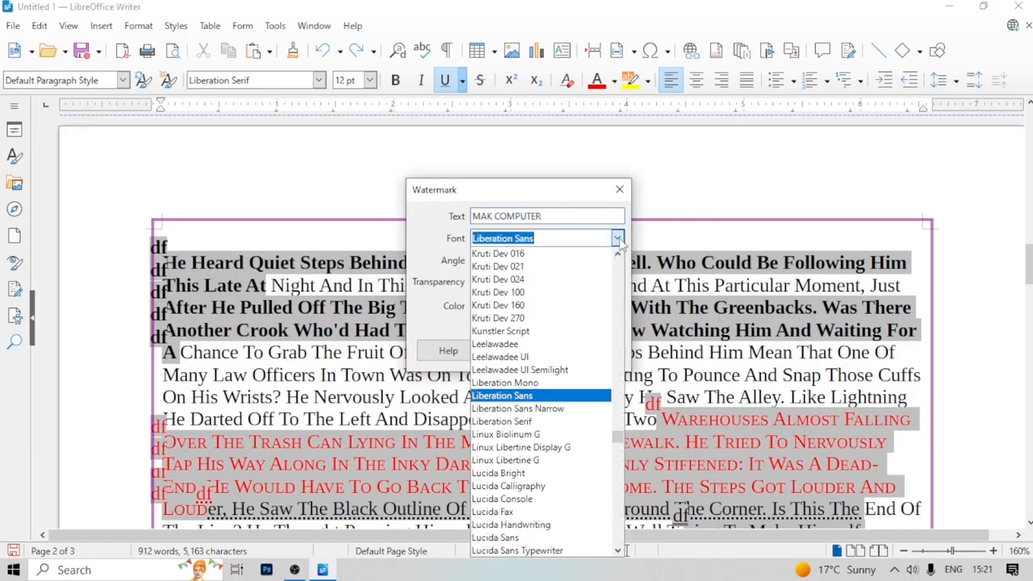
click(506, 437)
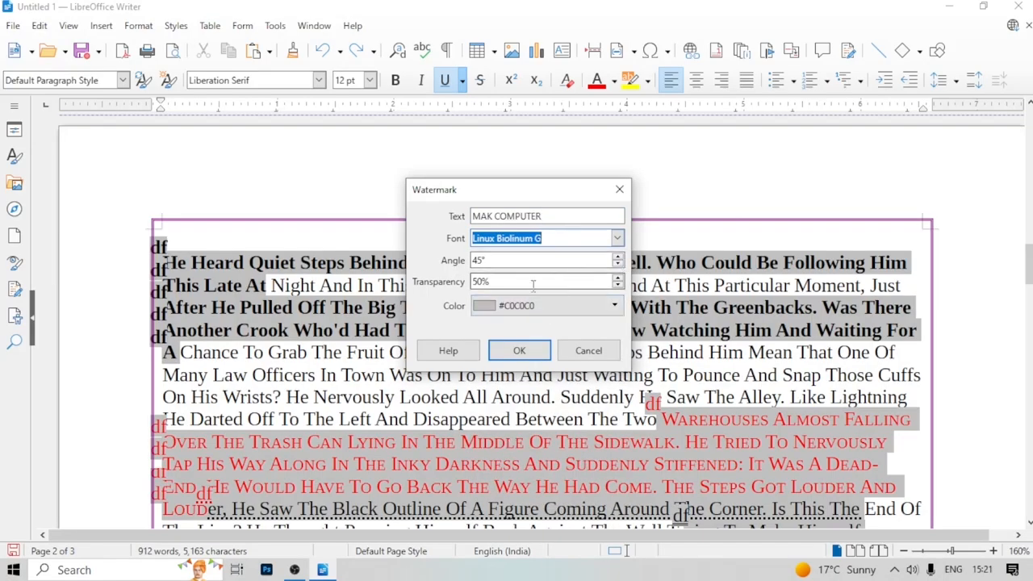
Set the watermark's angle to 45° and its transparency to 42%
click(618, 257)
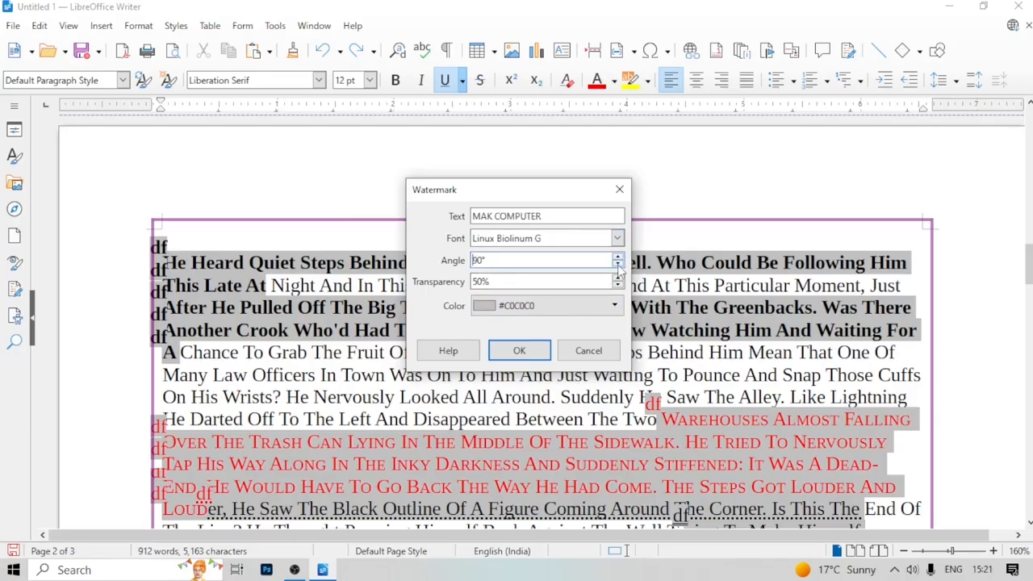
click(618, 258)
click(619, 257)
click(618, 279)
click(618, 280)
click(618, 279)
Choose Dark Gray 2 as the watermark's color and apply the watermark to the document
click(488, 313)
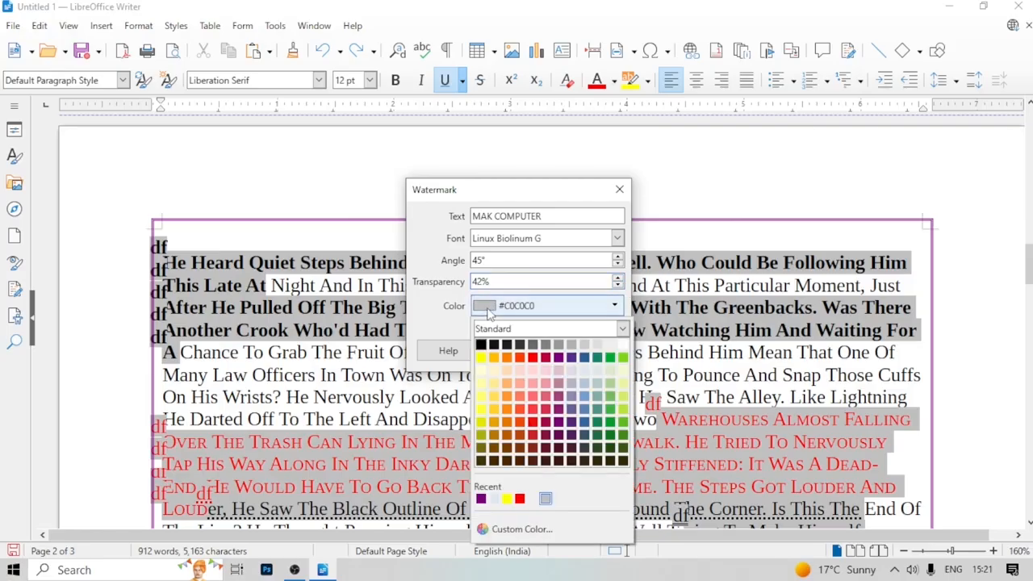
click(520, 347)
click(519, 350)
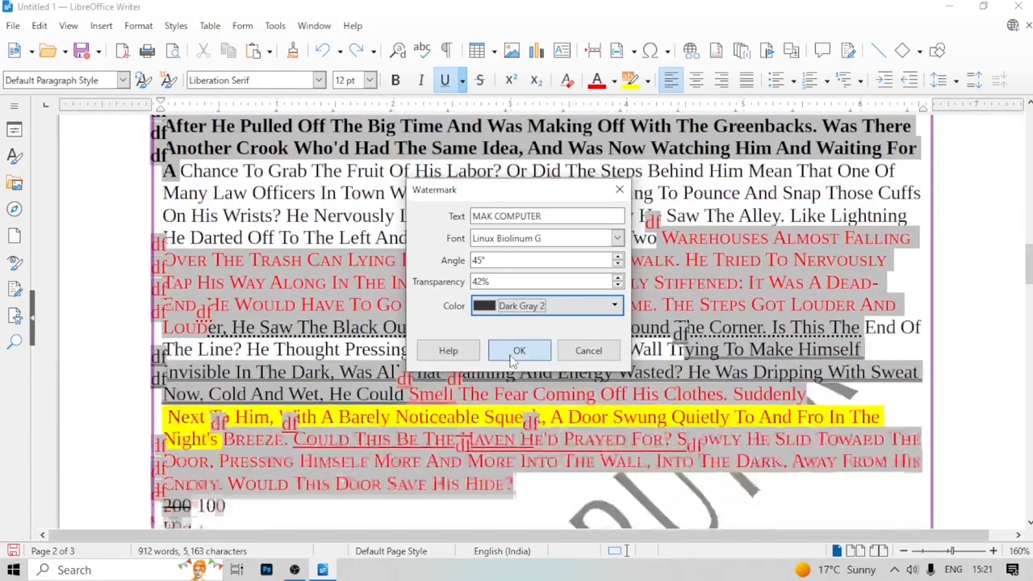
Look through the document's pages down to the last one to examine the watermark
scroll(516, 370, down, 3)
scroll(428, 321, down, 5)
scroll(403, 352, up, 7)
click(403, 353)
scroll(403, 352, down, 9)
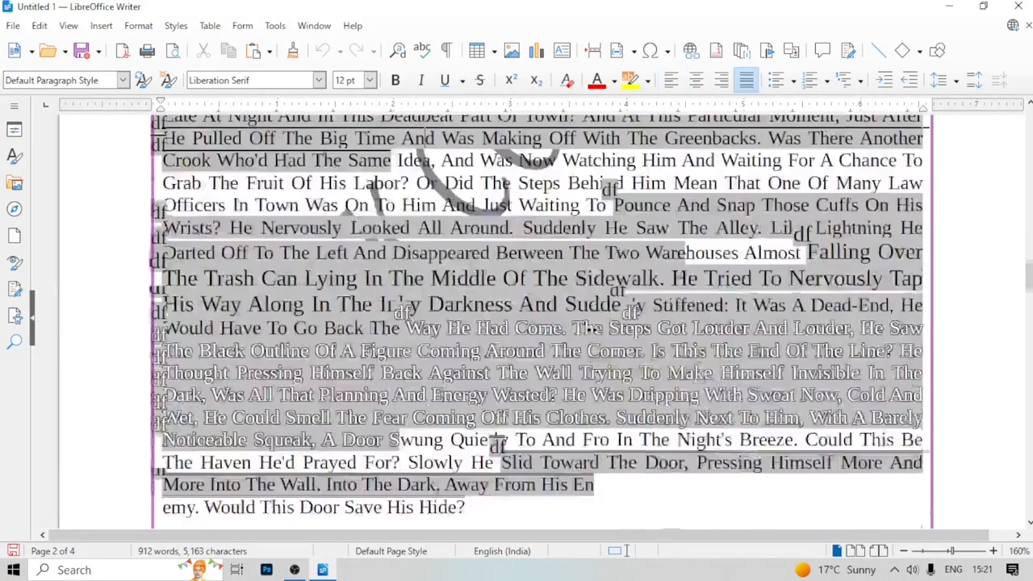
scroll(589, 329, down, 15)
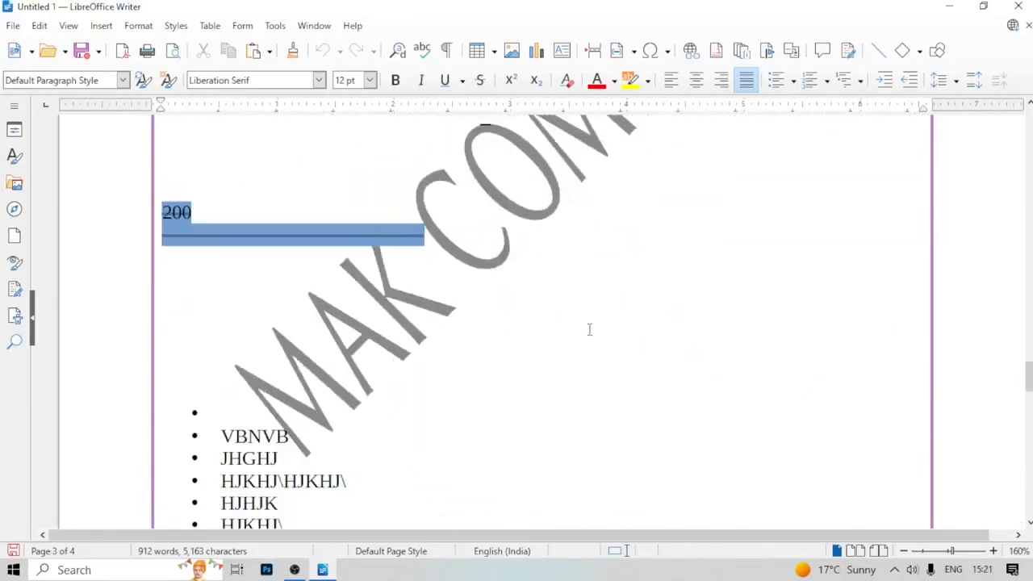
scroll(589, 330, down, 15)
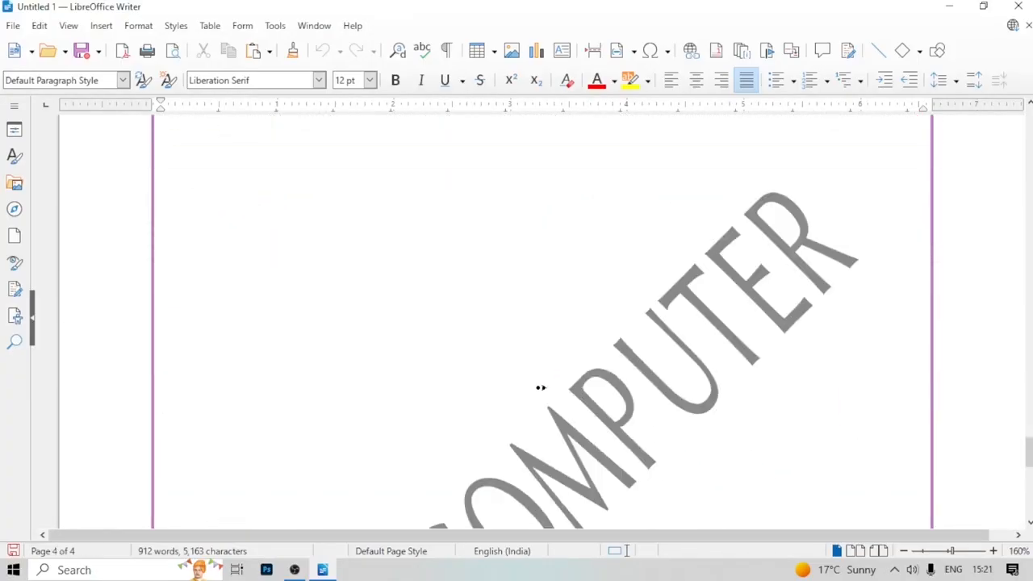
scroll(540, 388, down, 5)
scroll(445, 374, up, 5)
scroll(658, 380, down, 5)
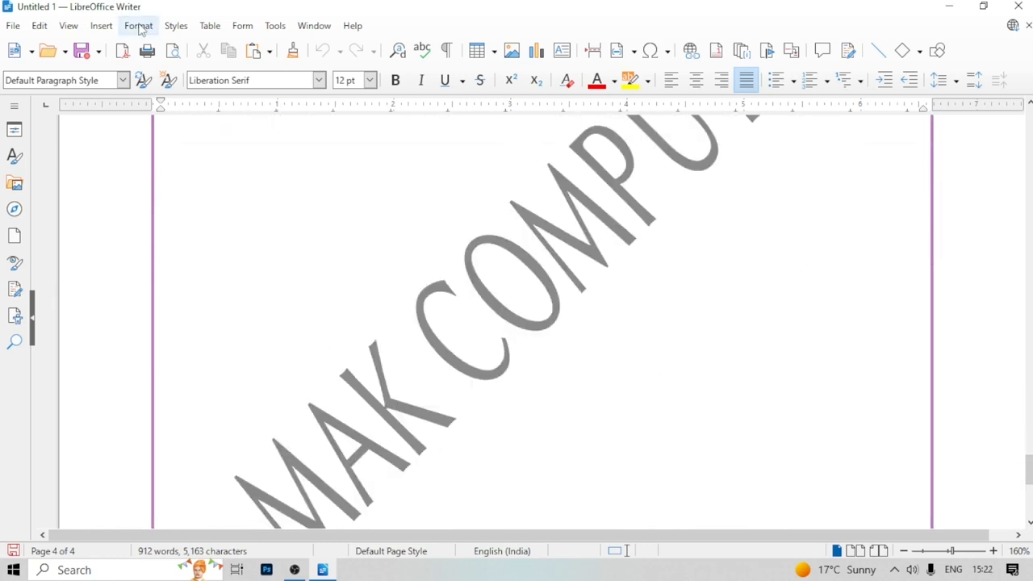
click(138, 26)
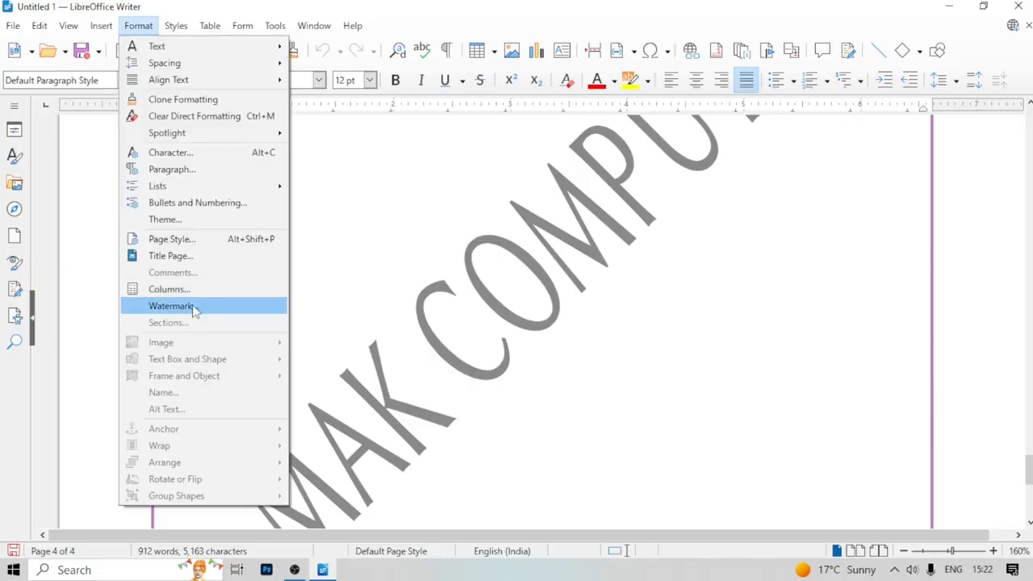
click(319, 193)
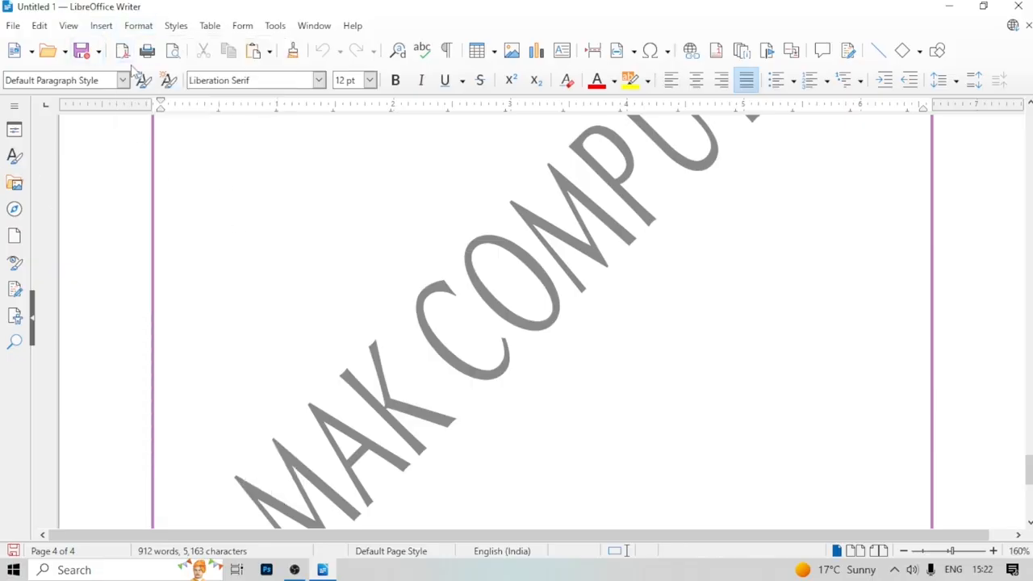
click(138, 25)
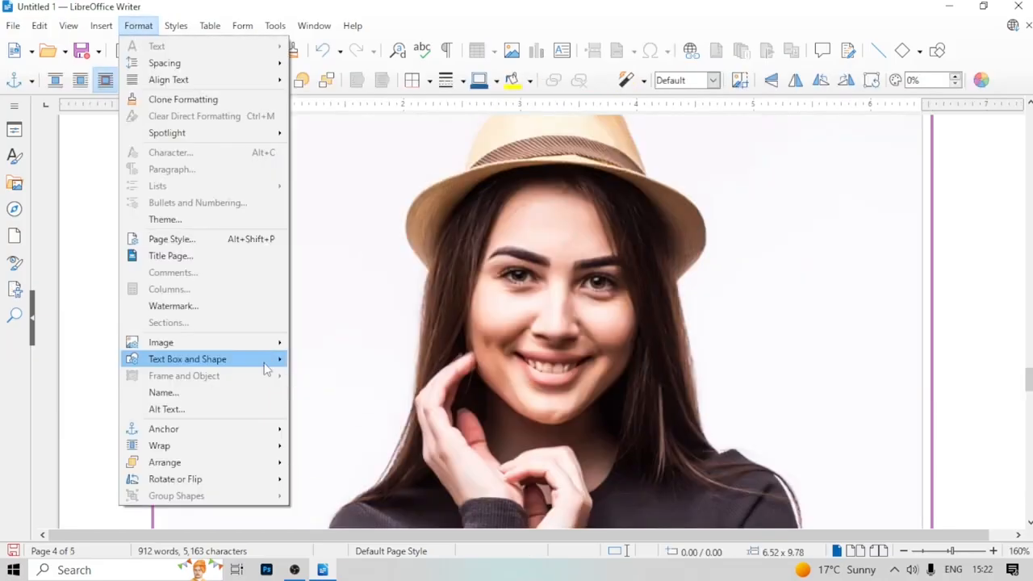
click(498, 297)
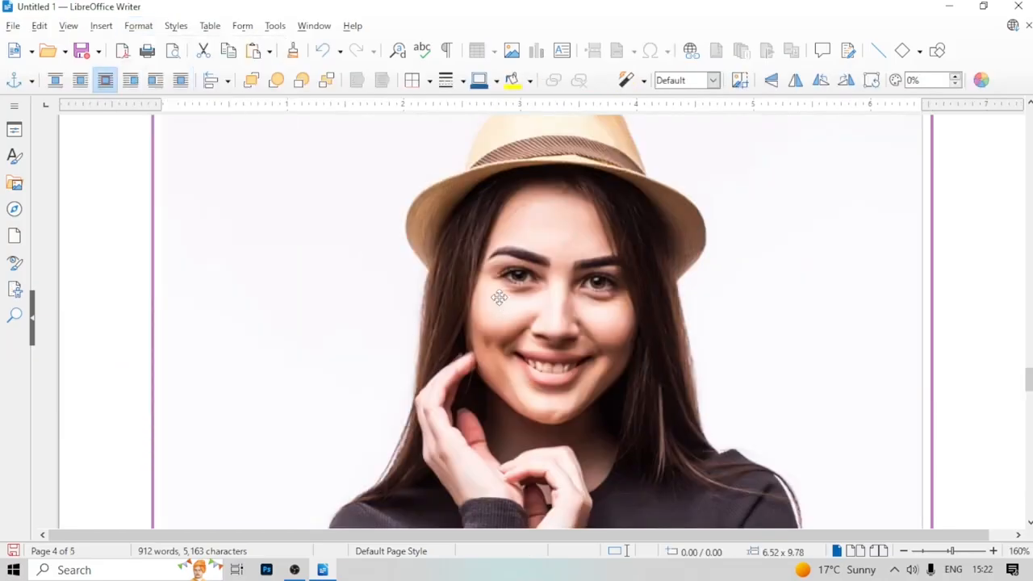
Rename the picture of the woman in the hat as R
scroll(425, 307, down, 3)
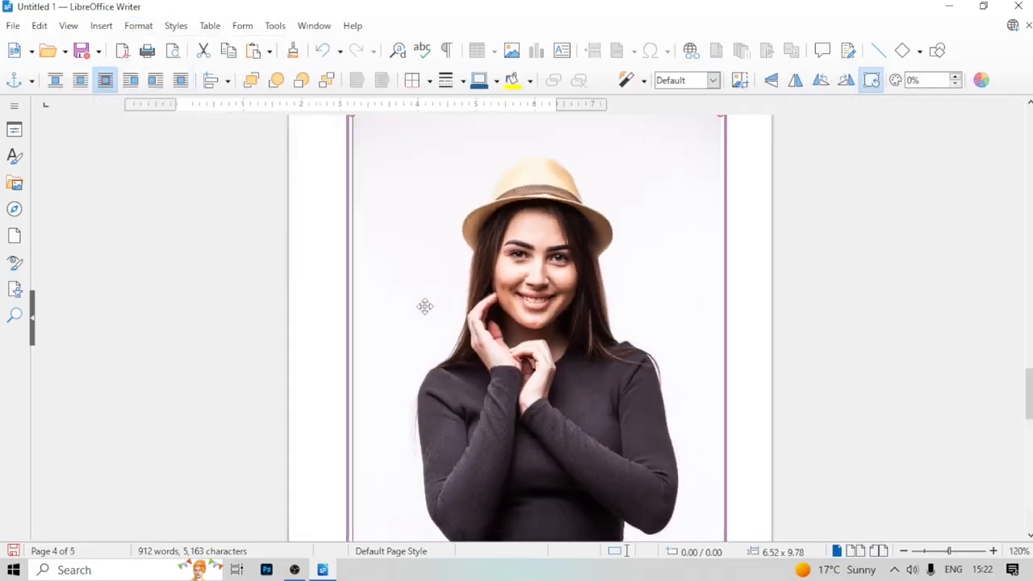
scroll(426, 306, down, 5)
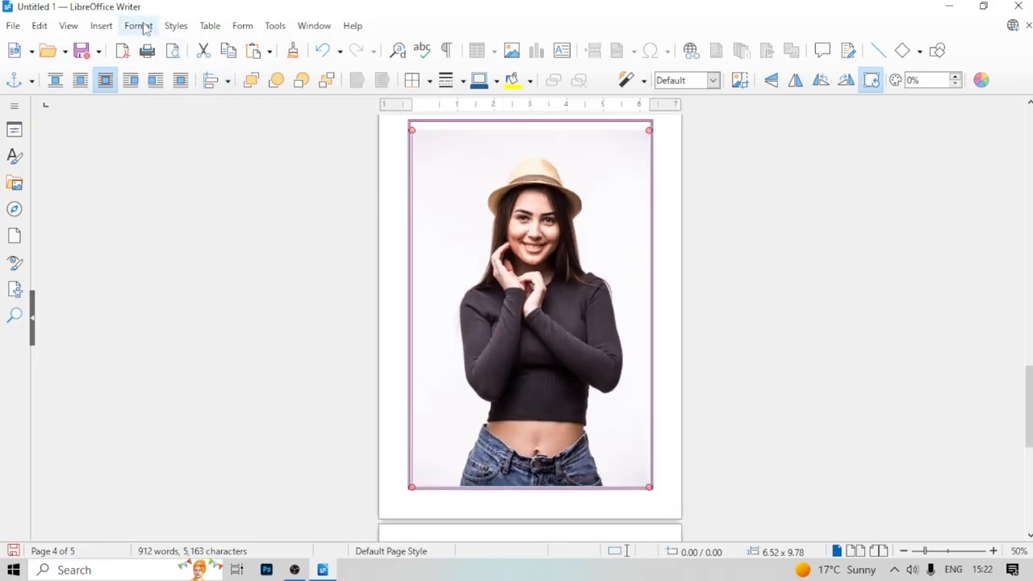
click(139, 26)
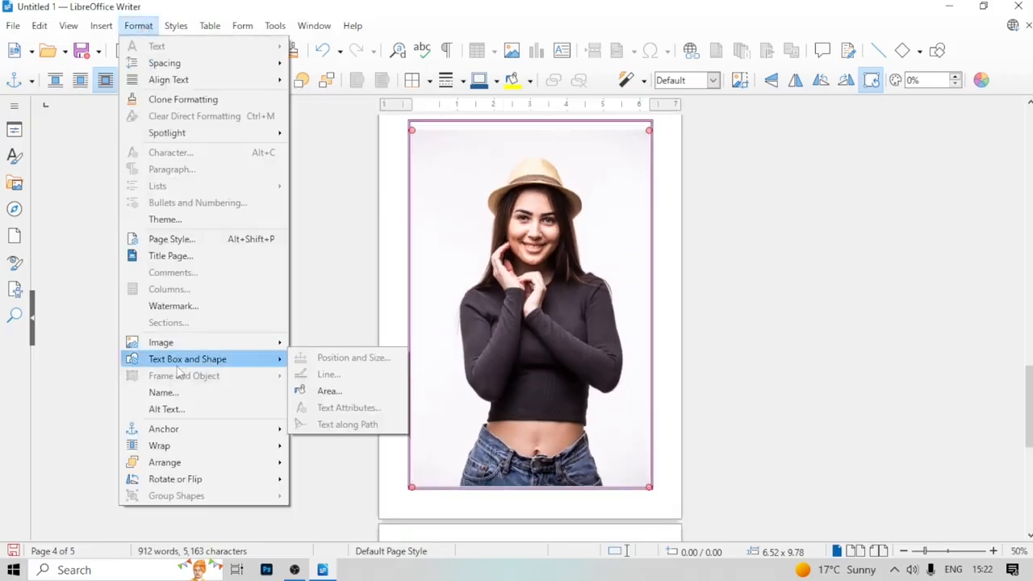
click(171, 395)
key(BackSpace)
text(R)
click(569, 309)
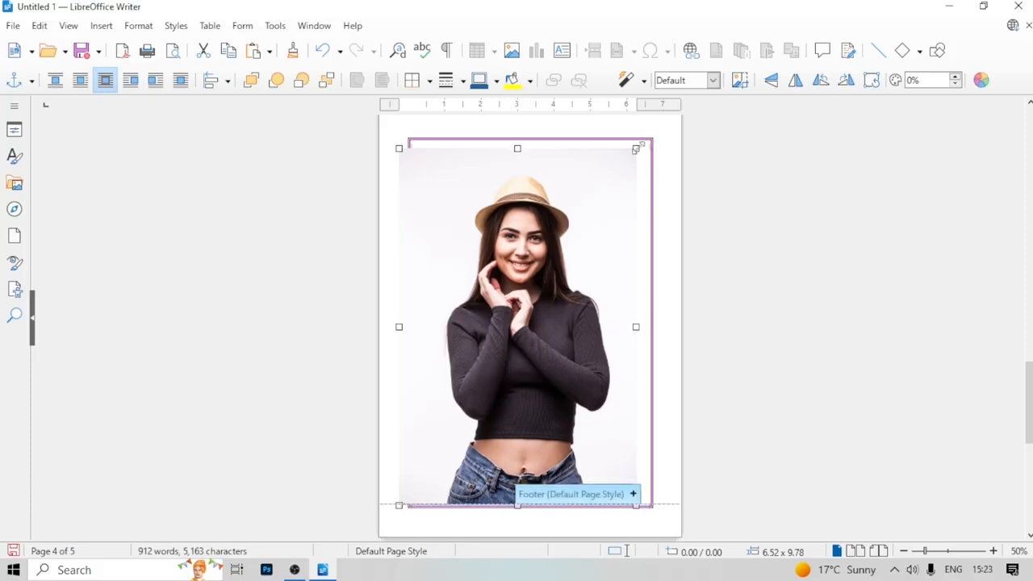
Shrink the picture to about 5.11 × 7.66 inches and move it up into the body text on the preceding page
drag(636, 148, 512, 305)
scroll(513, 297, up, 4)
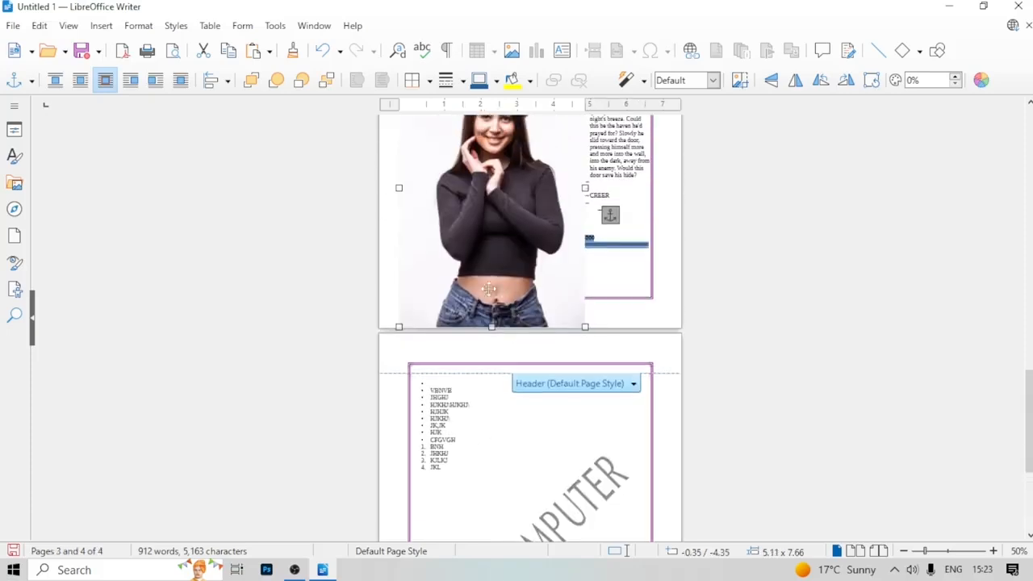
scroll(489, 289, up, 4)
drag(492, 310, 492, 312)
click(135, 27)
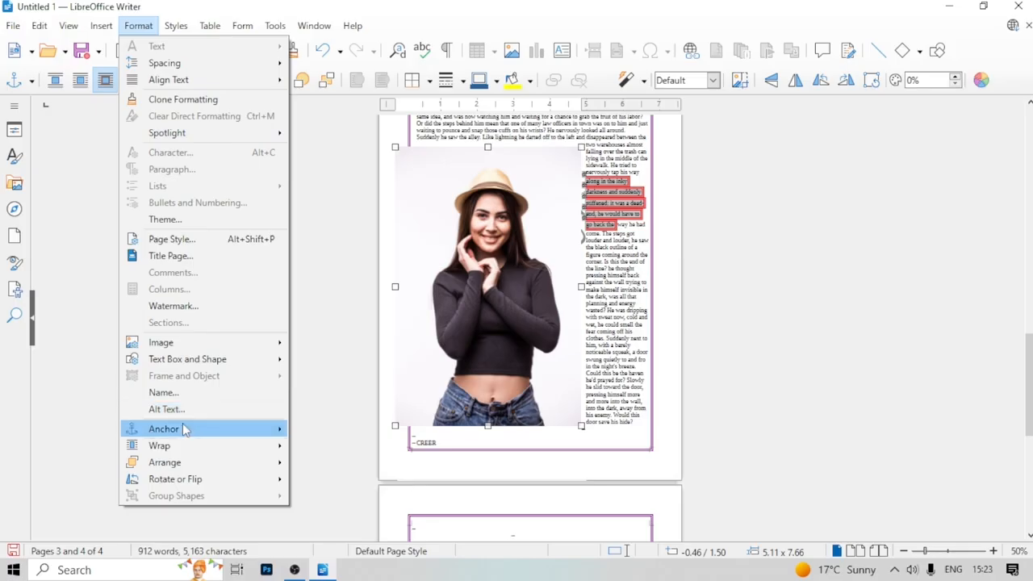
mouse_move(182, 434)
click(486, 298)
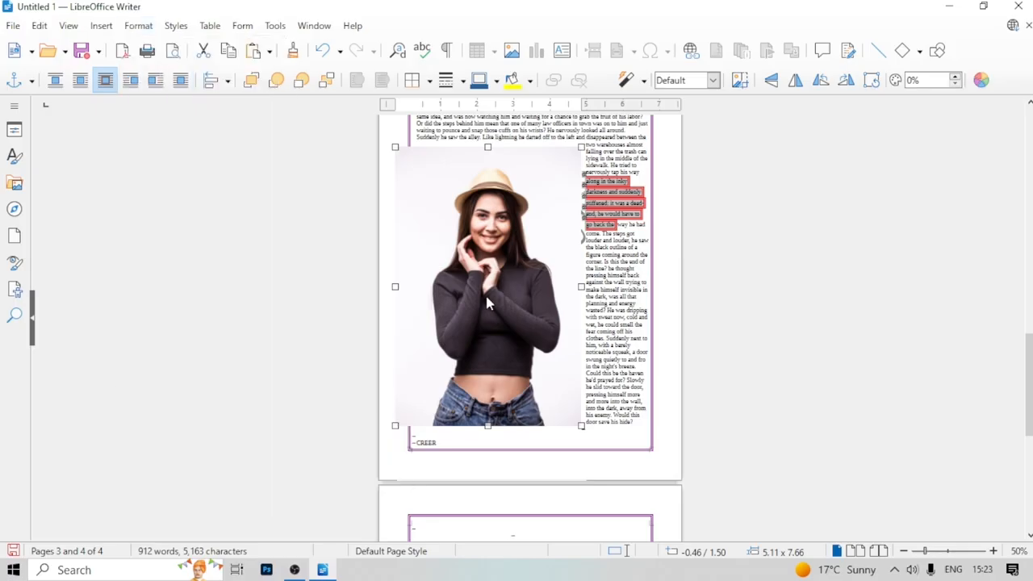
Try the Before and None text wraps on the picture and return it to Optimal
click(138, 25)
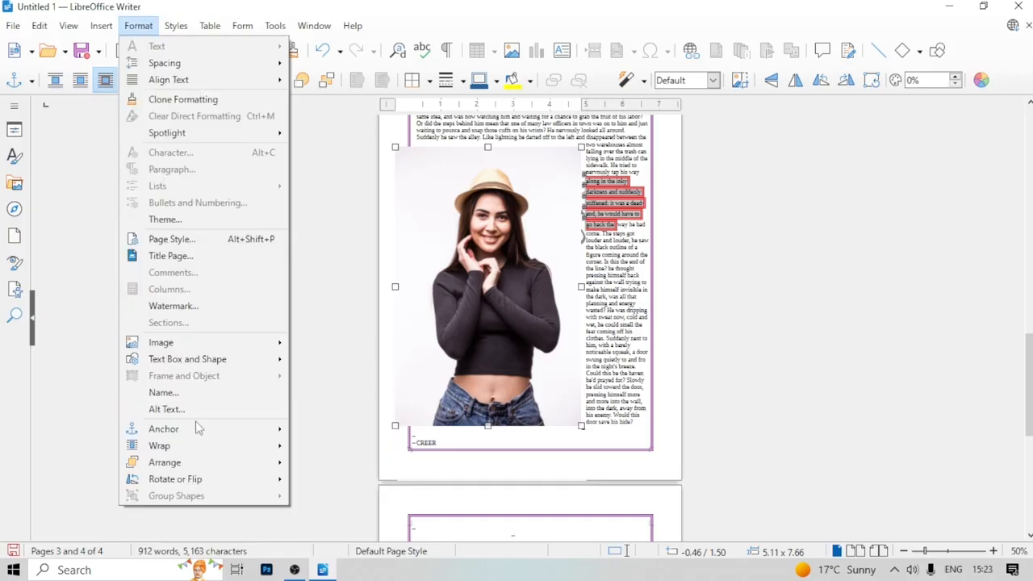
mouse_move(209, 445)
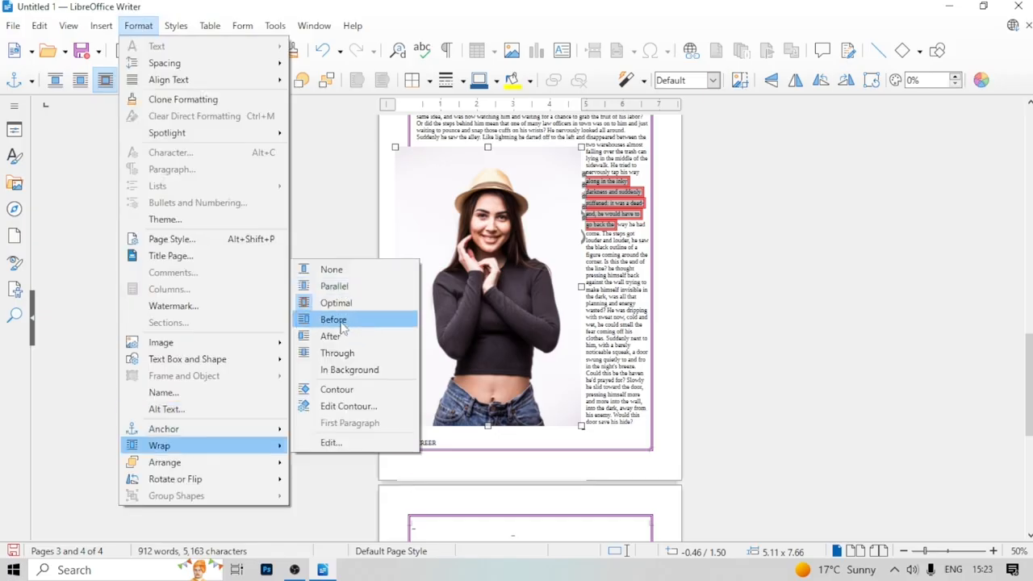
click(340, 323)
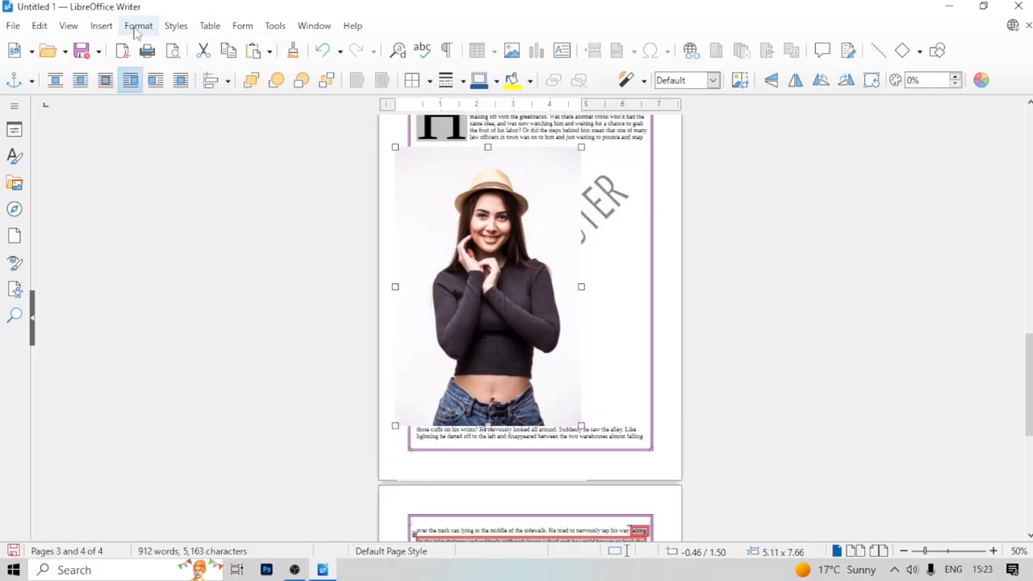
click(107, 85)
click(56, 86)
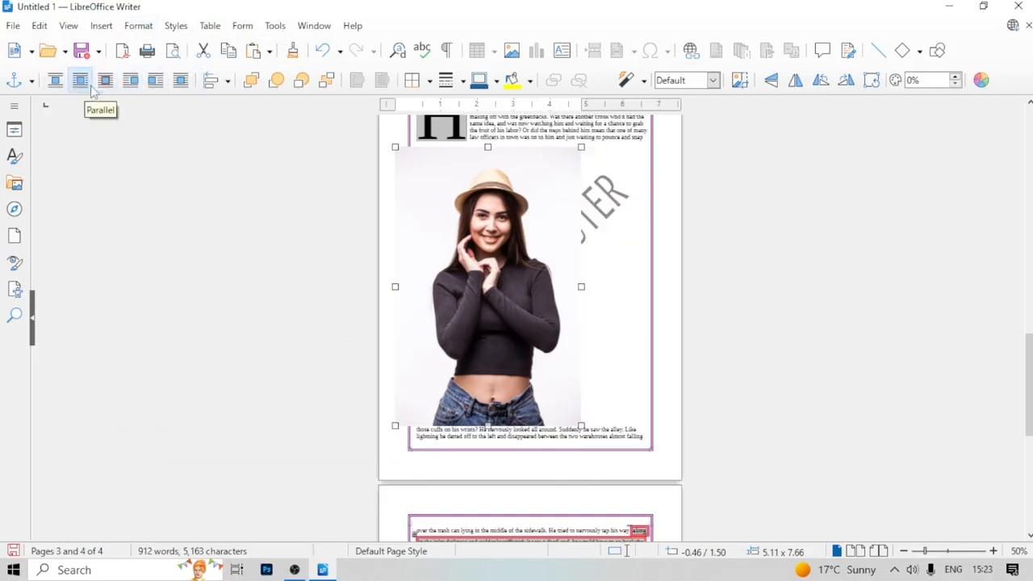
click(105, 84)
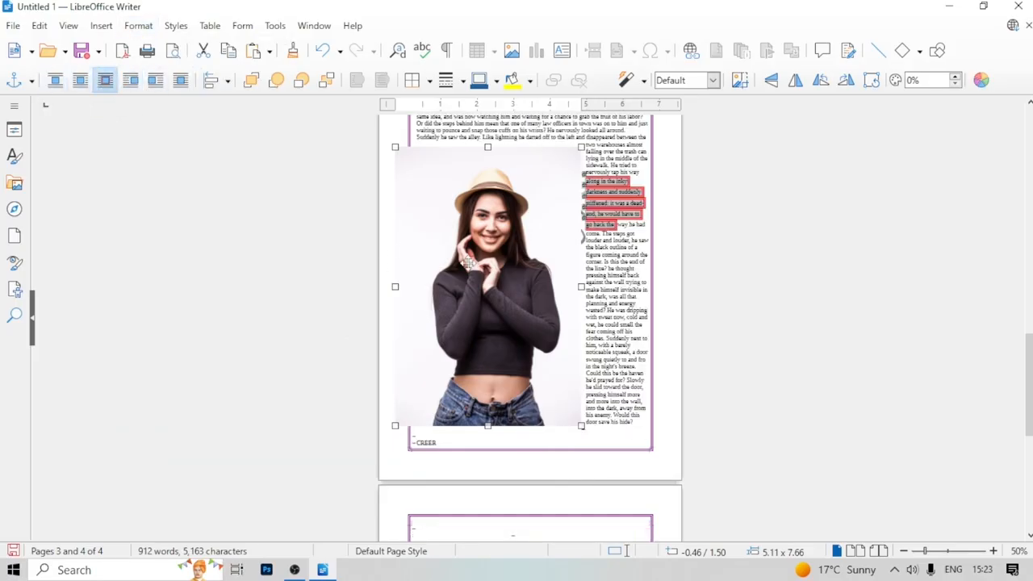
Apply the Before text wrap to the picture again and restore the Optimal wrap
click(93, 30)
click(71, 83)
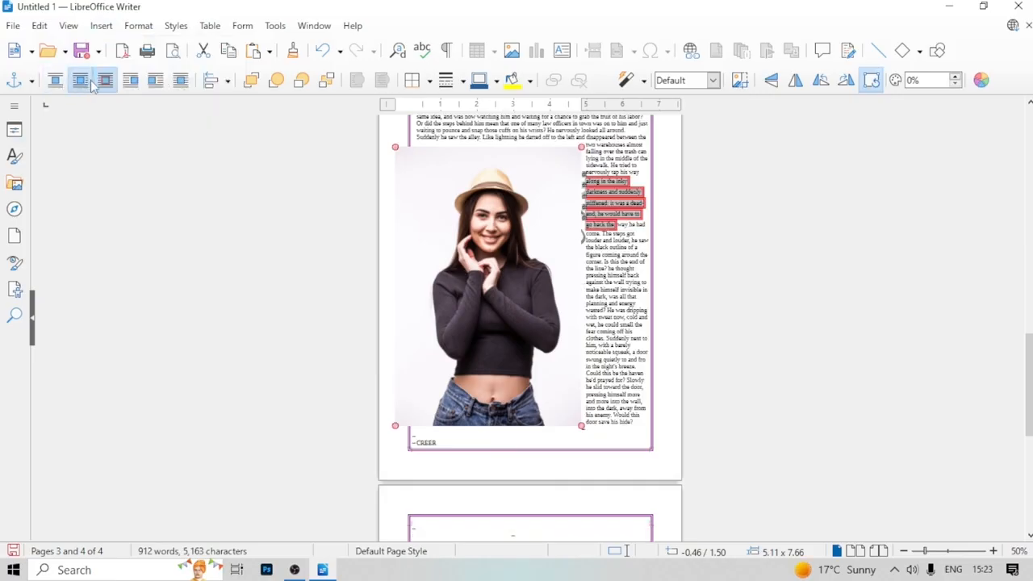
click(130, 80)
click(139, 25)
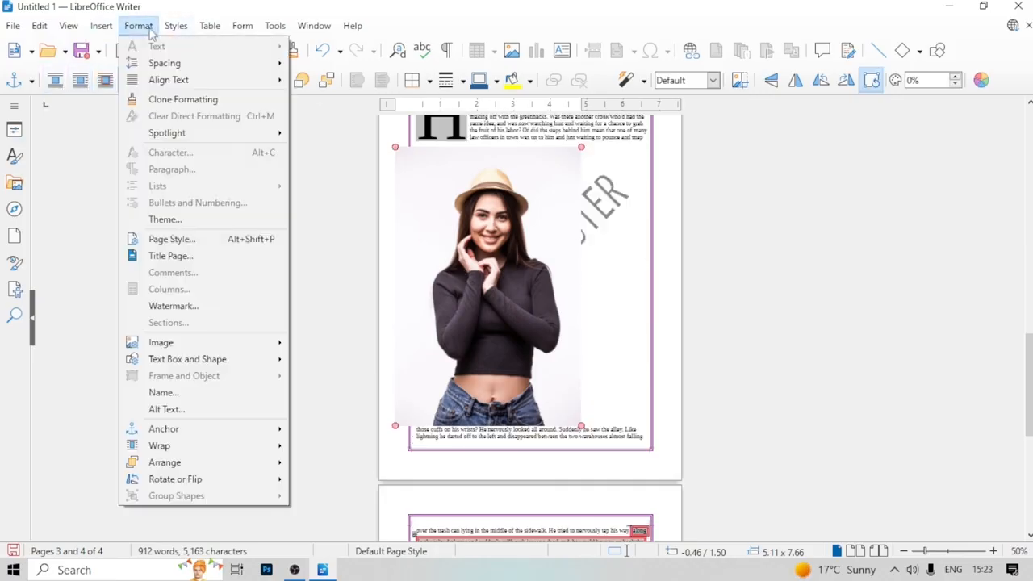
mouse_move(196, 446)
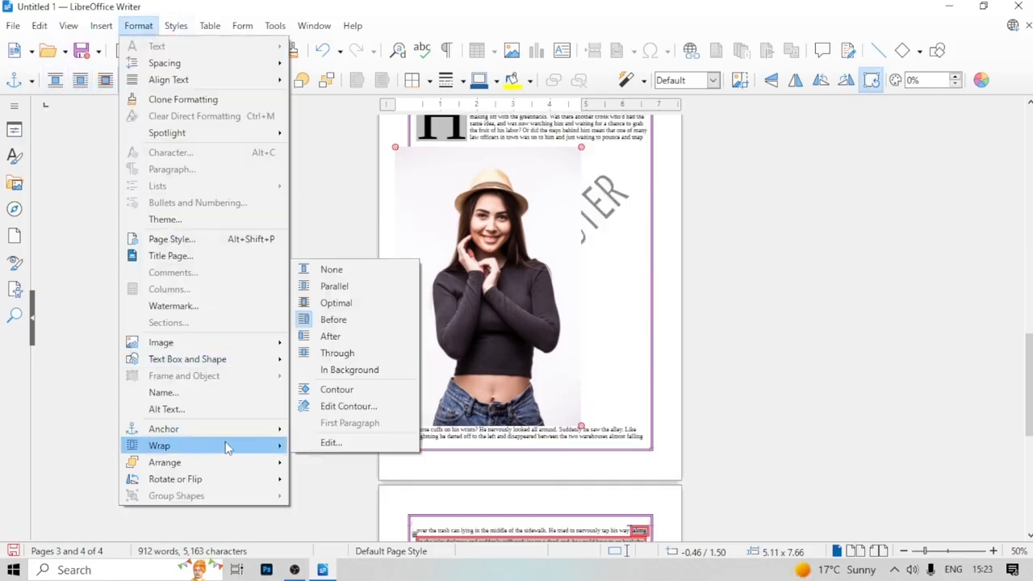
click(336, 322)
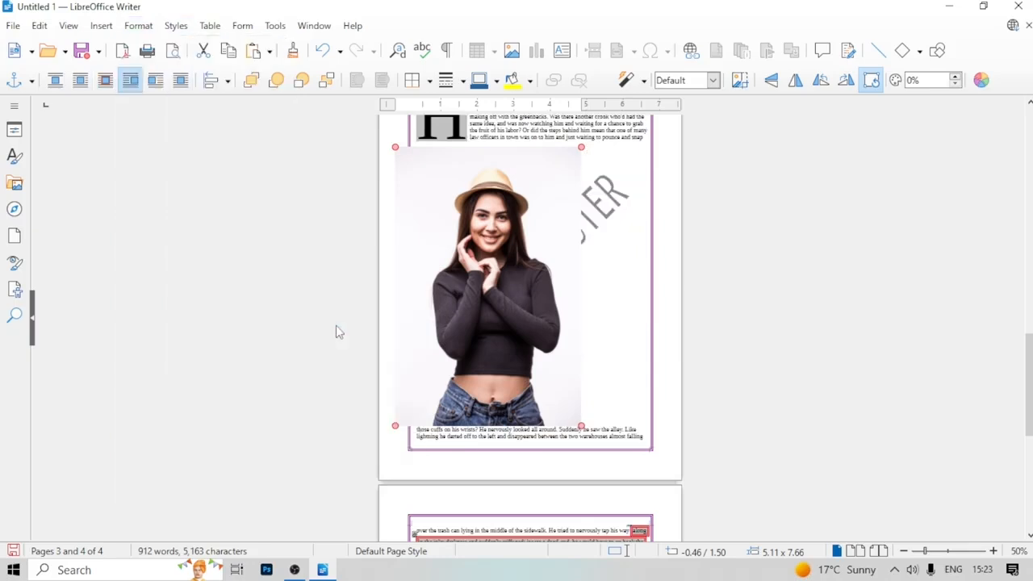
click(105, 80)
Place a copy of the picture overlapping the original's lower-right part and shrink the copy to about 3.76 × 5.64 inches
click(138, 25)
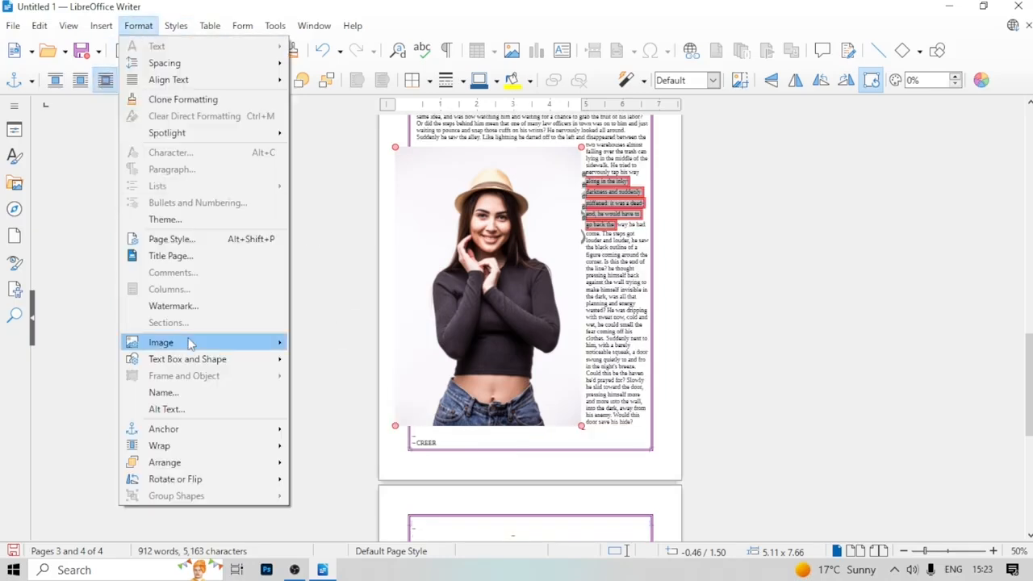
mouse_move(188, 466)
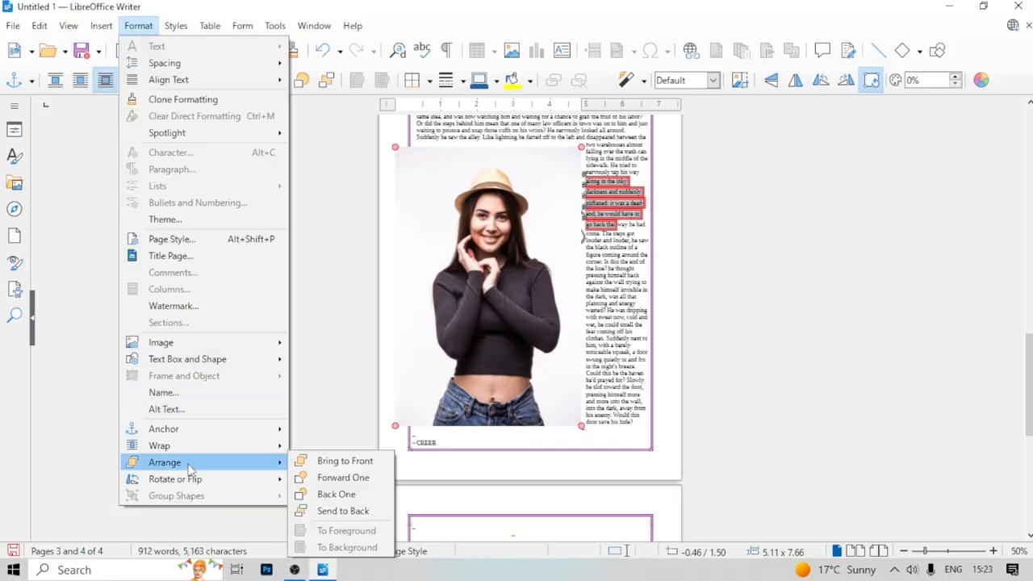
click(464, 389)
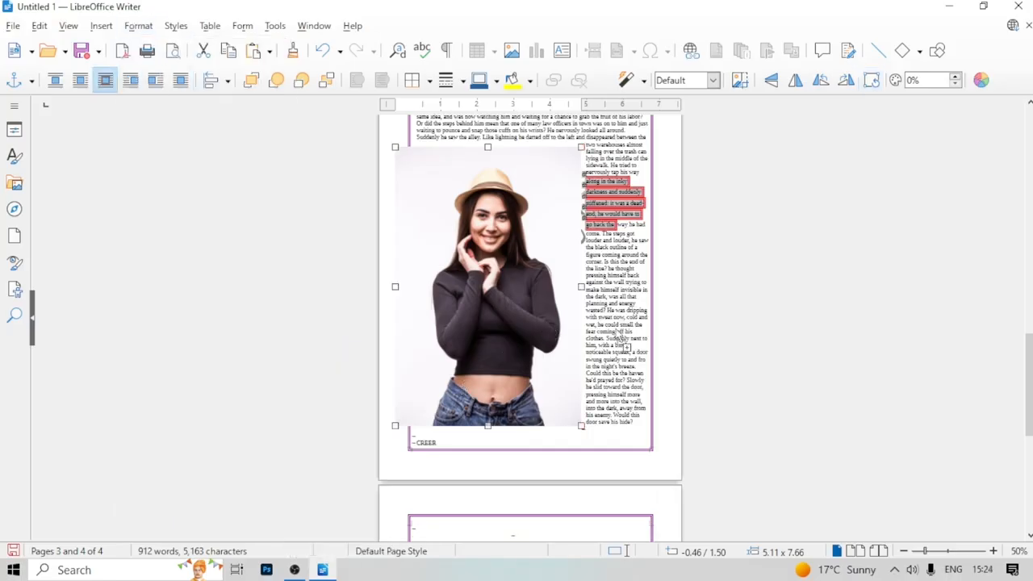
drag(617, 331, 619, 332)
drag(523, 326, 560, 295)
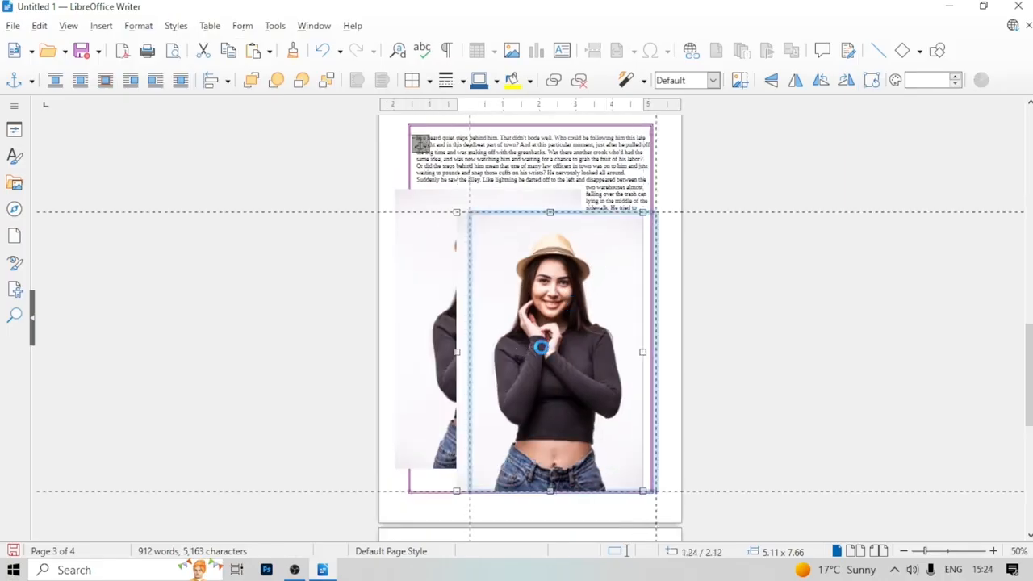
key(ctrl+z)
click(513, 306)
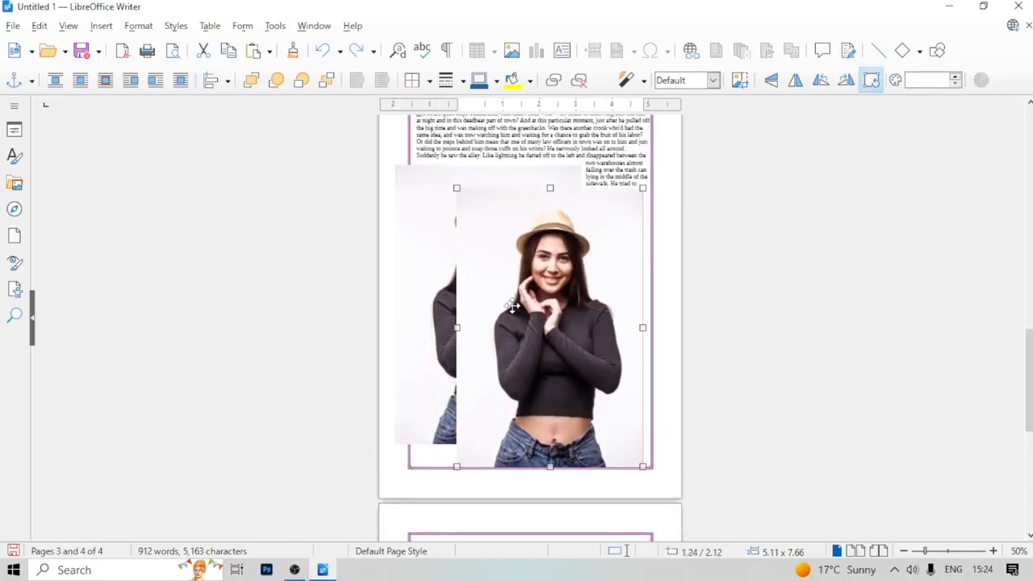
drag(457, 188, 507, 263)
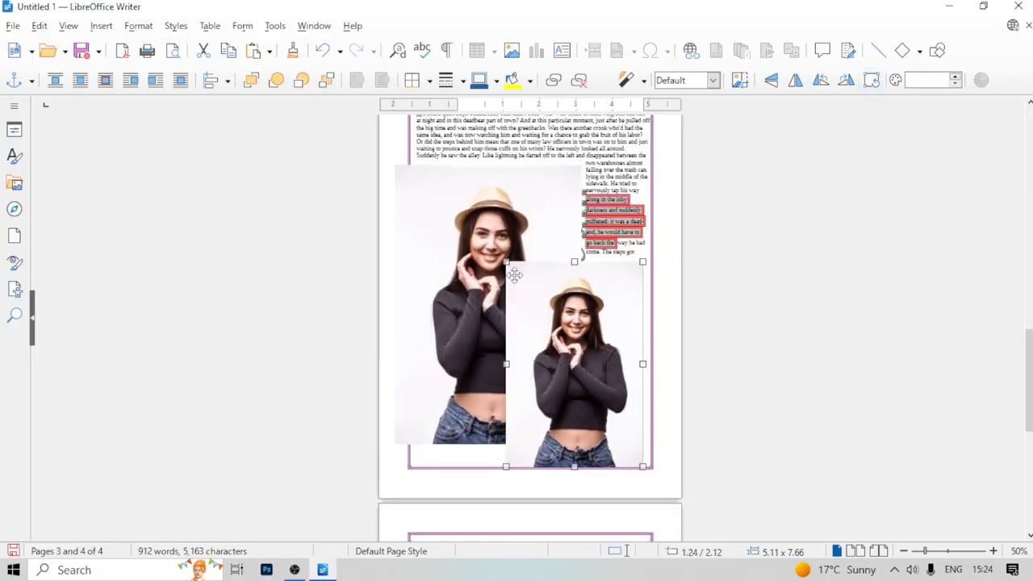
Send the smaller picture to the back, behind the large one
click(134, 26)
mouse_move(201, 469)
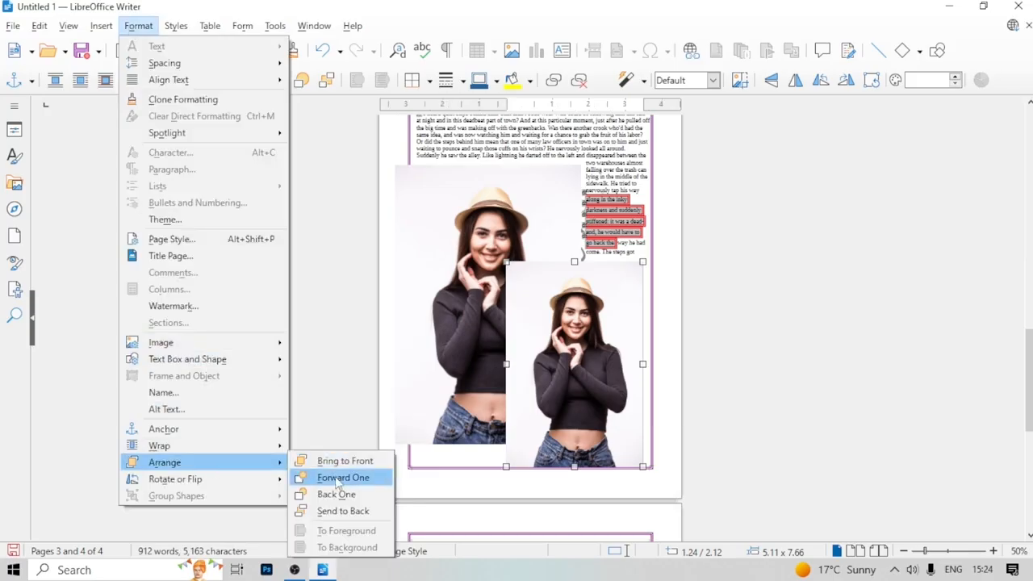
click(342, 511)
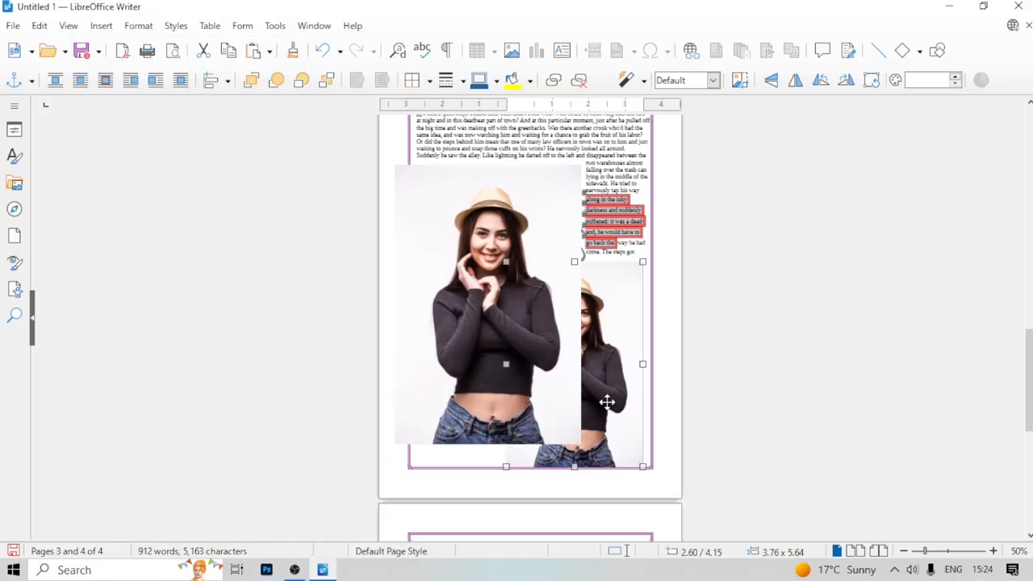
Shift the smaller picture slightly to the right, rotate it freely and undo the rotation
click(140, 28)
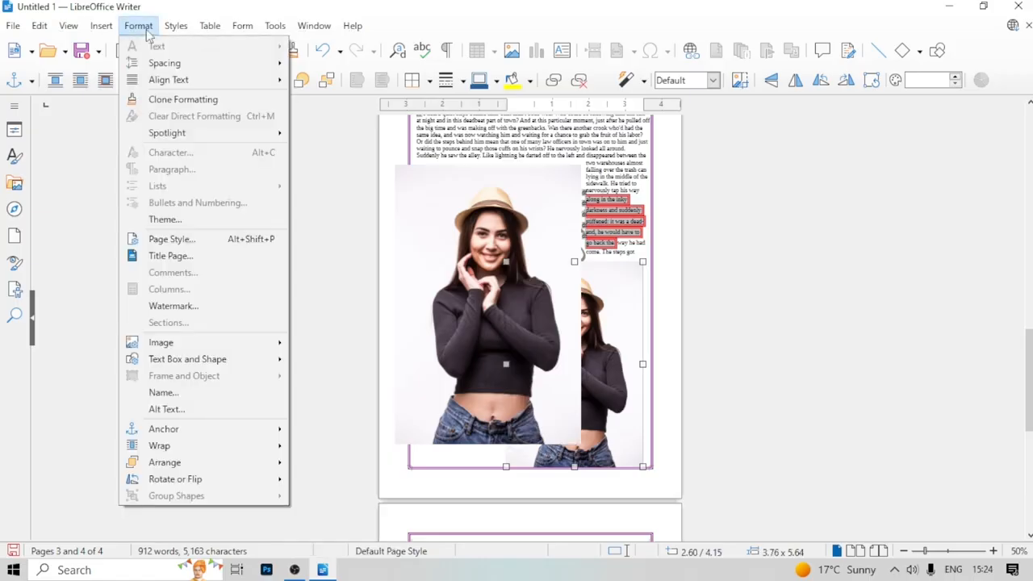
mouse_move(202, 482)
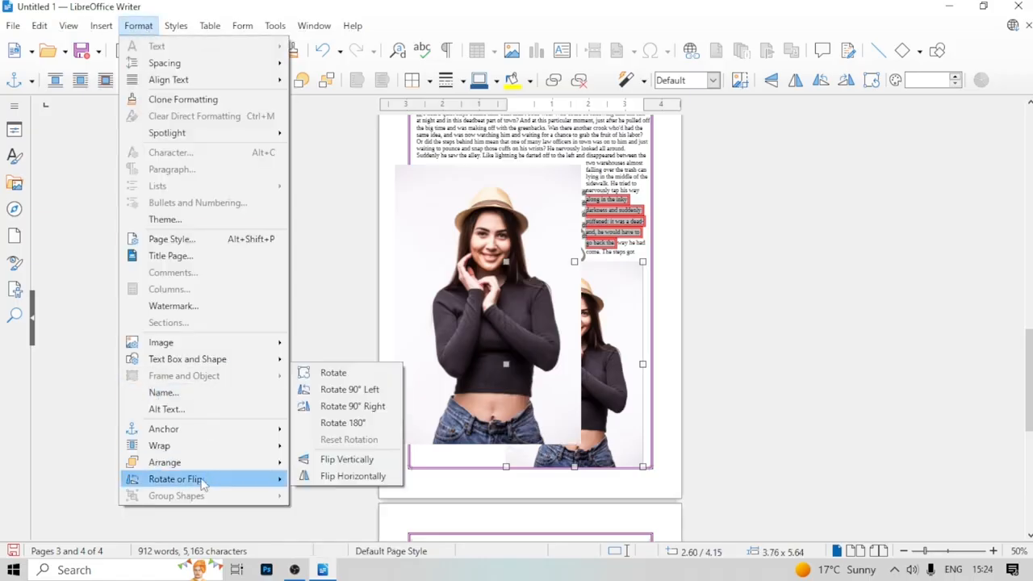
click(488, 320)
mouse_move(605, 343)
mouse_down()
mouse_move(633, 341)
mouse_move(604, 359)
mouse_up()
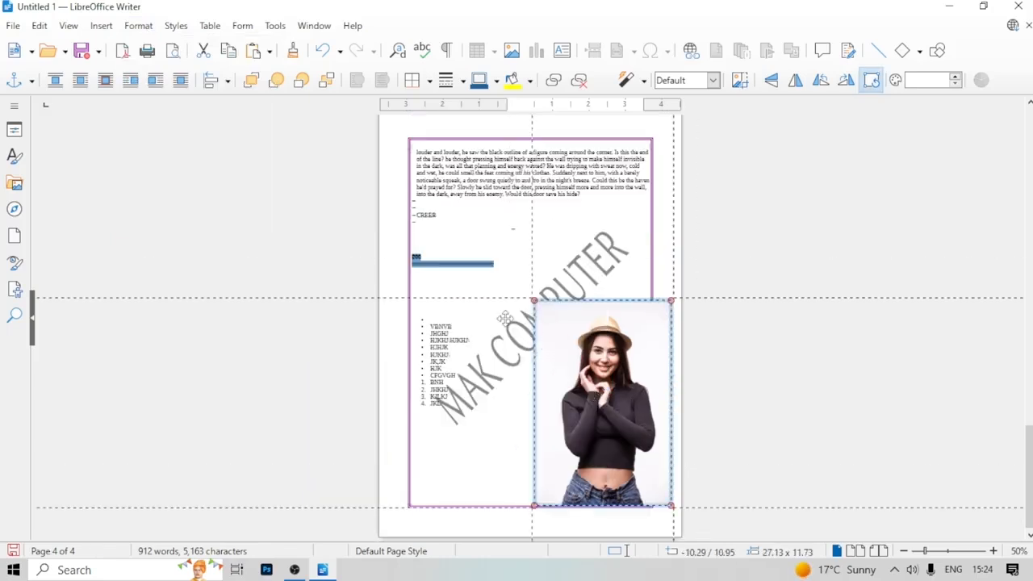
drag(593, 376, 554, 369)
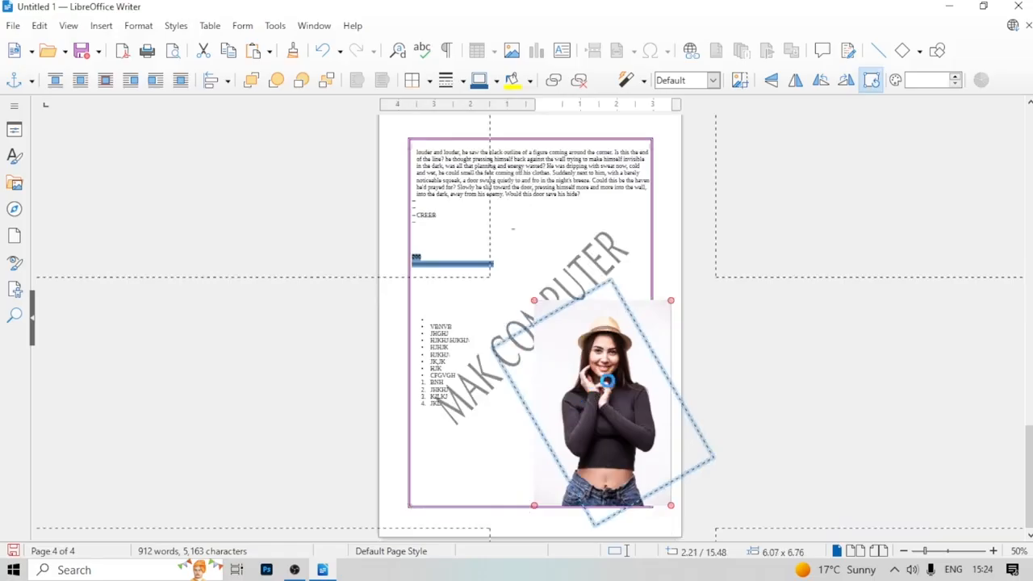
key(ctrl+z)
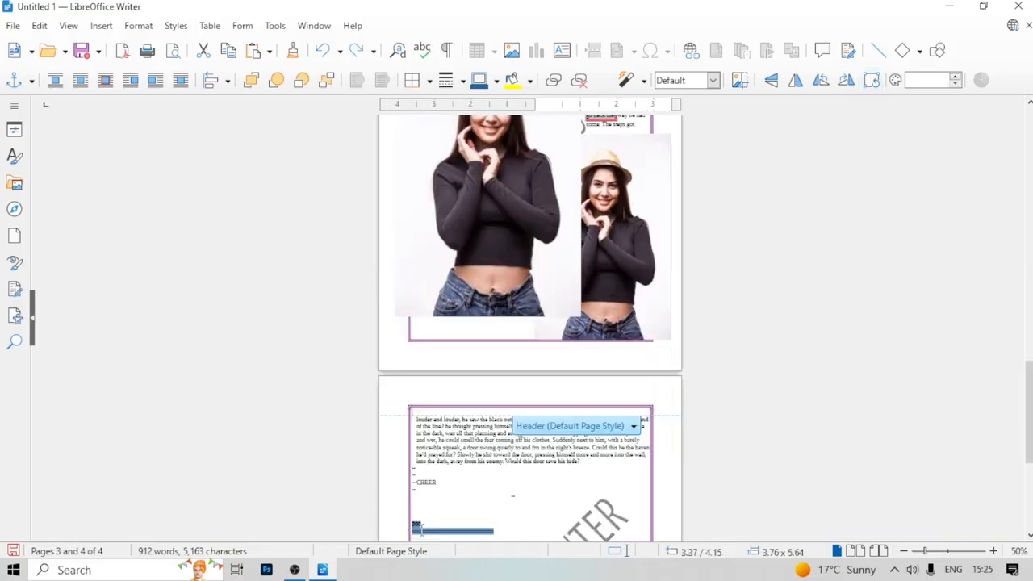
Flip the smaller picture horizontally
click(521, 424)
scroll(521, 425, up, 3)
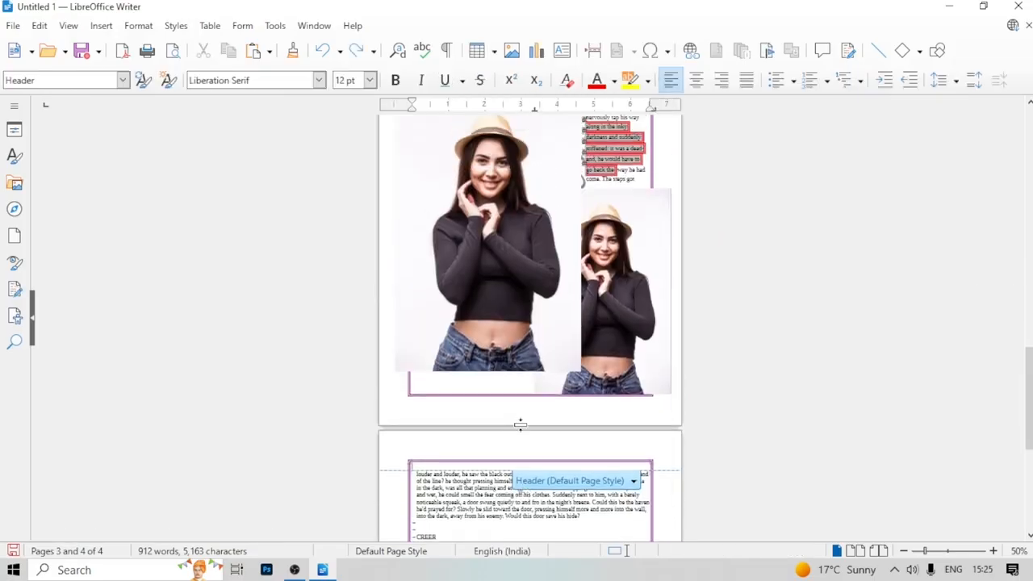
click(621, 293)
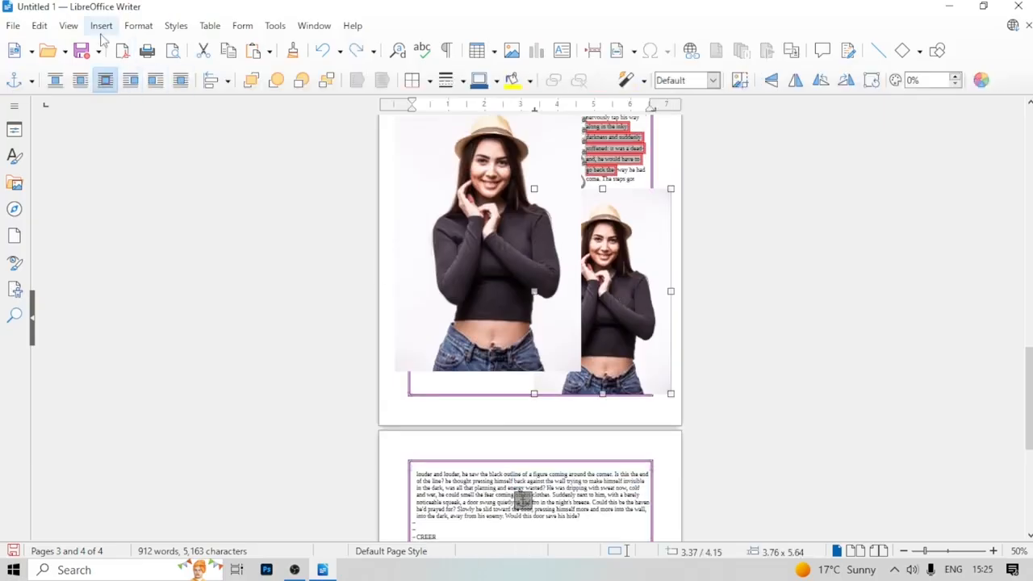
click(138, 27)
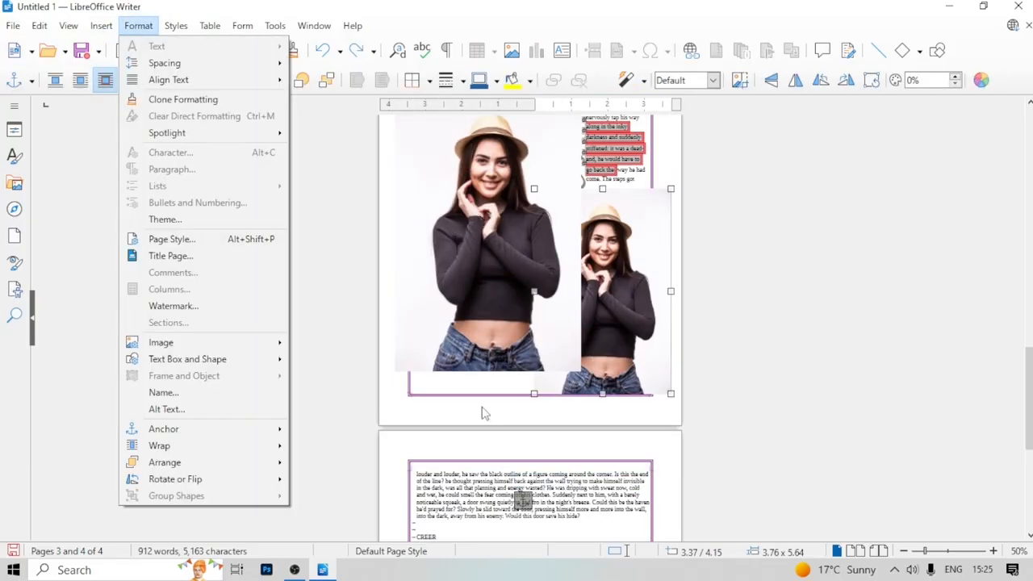
mouse_move(213, 480)
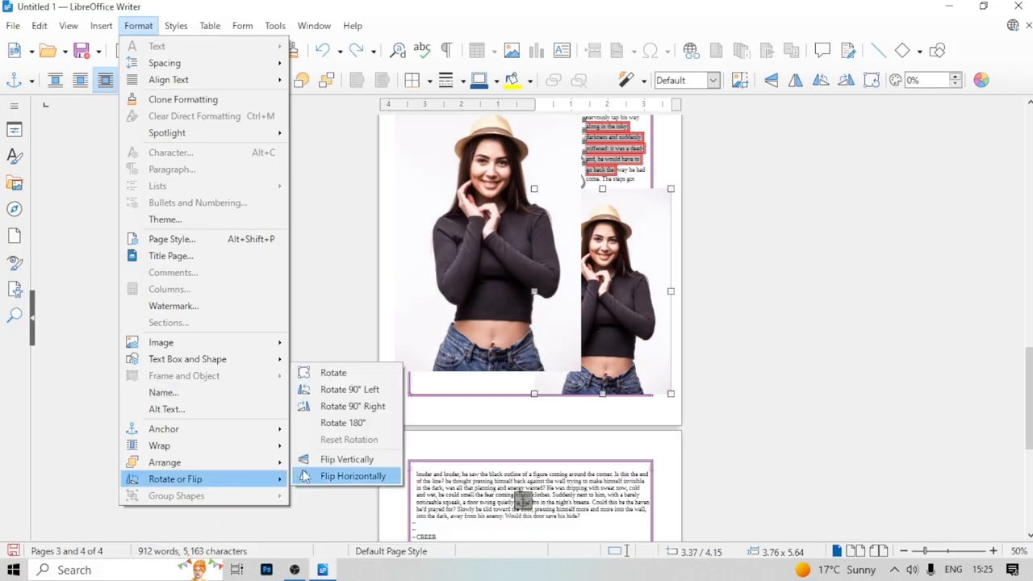
click(353, 476)
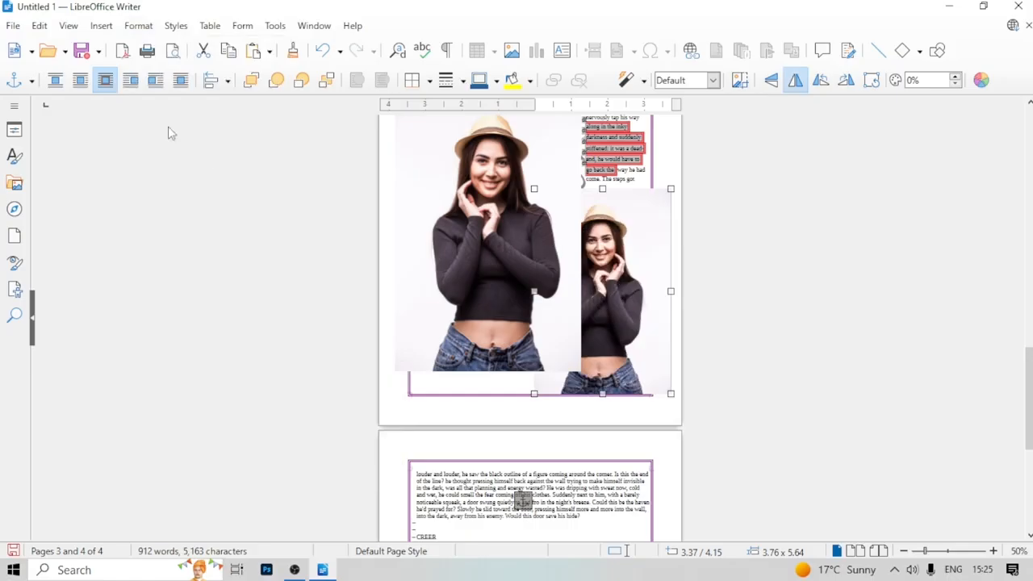
Try to rotate the large picture by 180°
scroll(417, 203, up, 3)
click(447, 345)
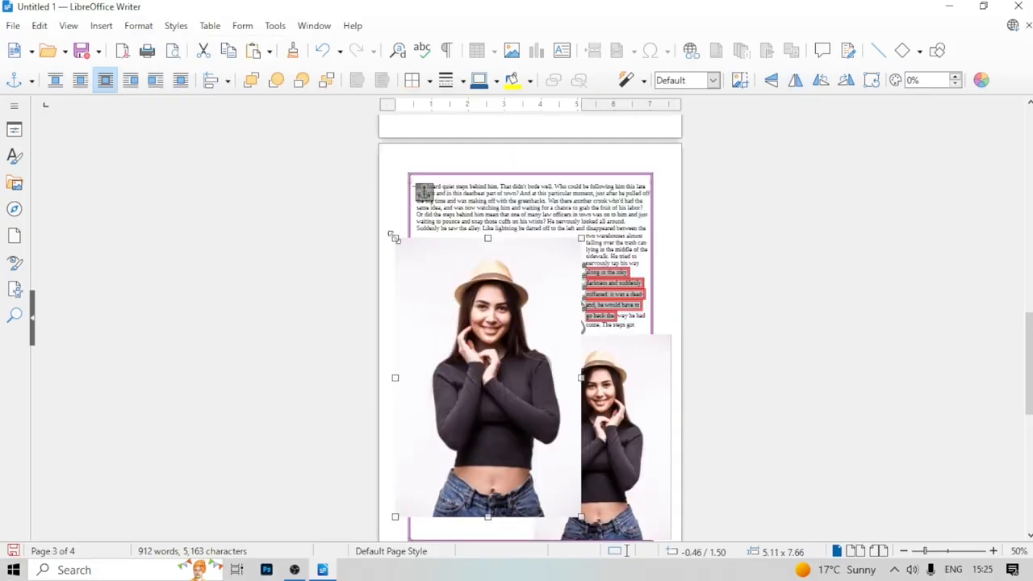
click(138, 25)
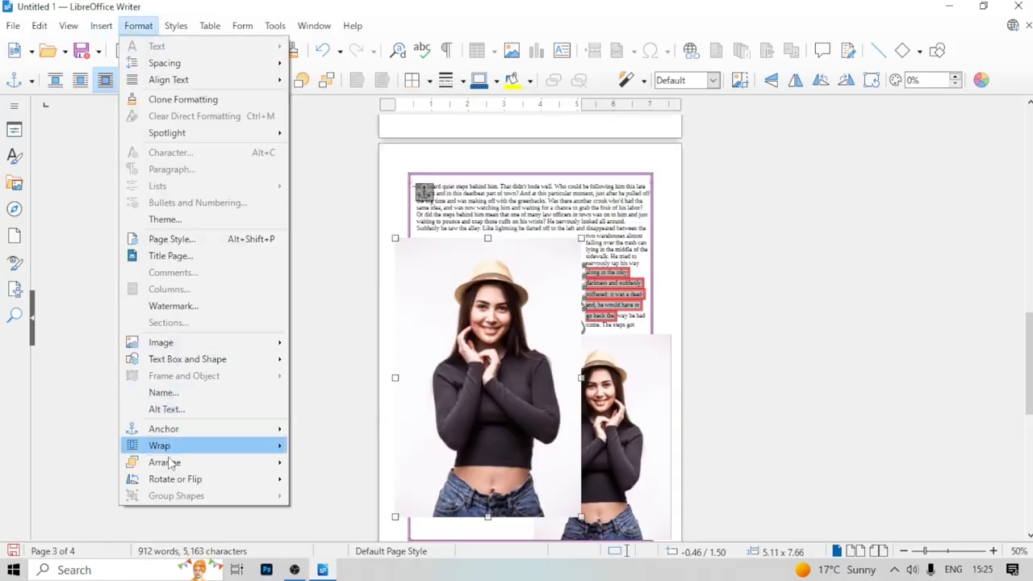
mouse_move(175, 480)
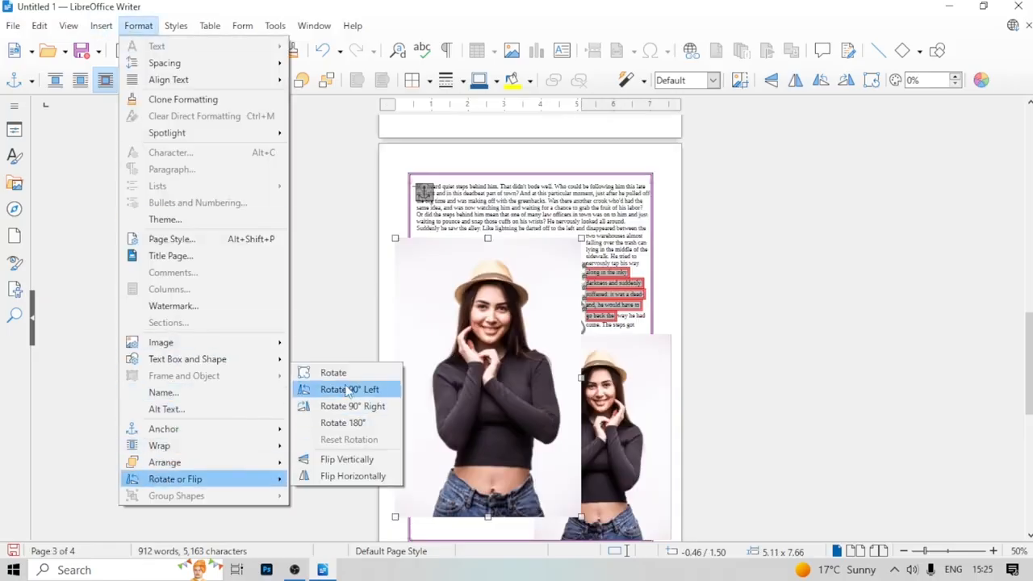
click(355, 423)
click(138, 25)
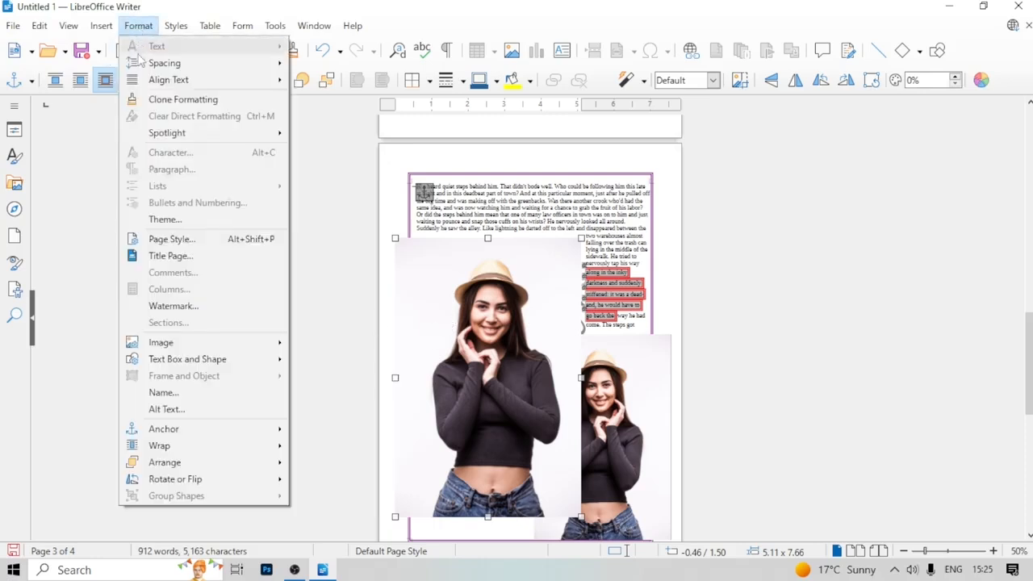
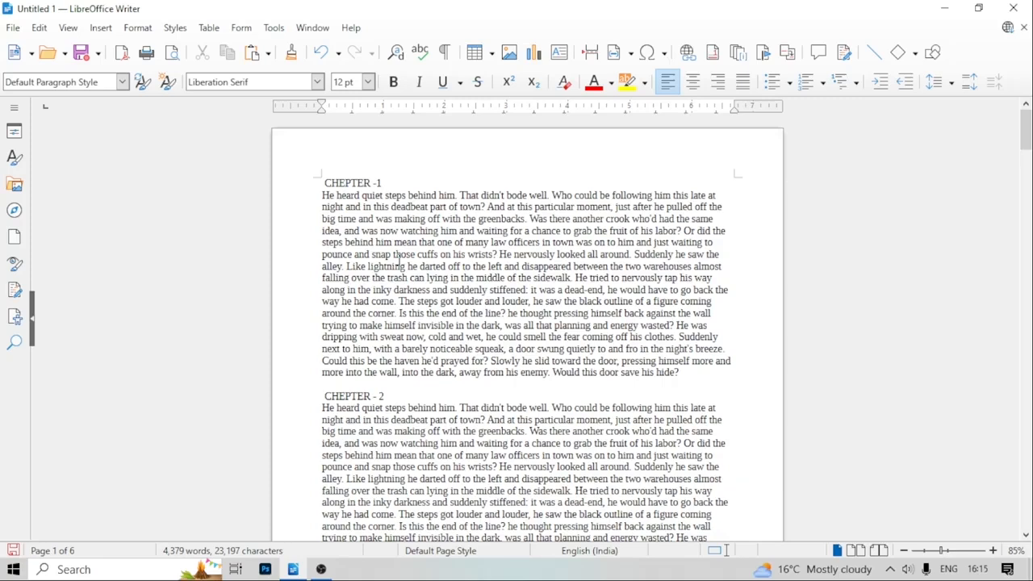
Look through the available style commands and the hierarchical list of paragraph styles in the chapter document
click(175, 29)
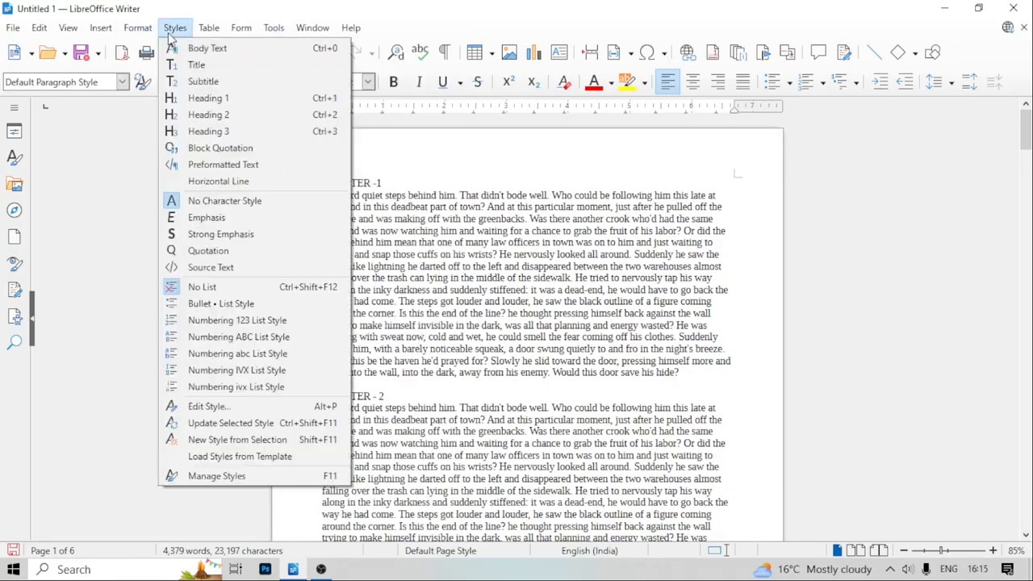
click(495, 378)
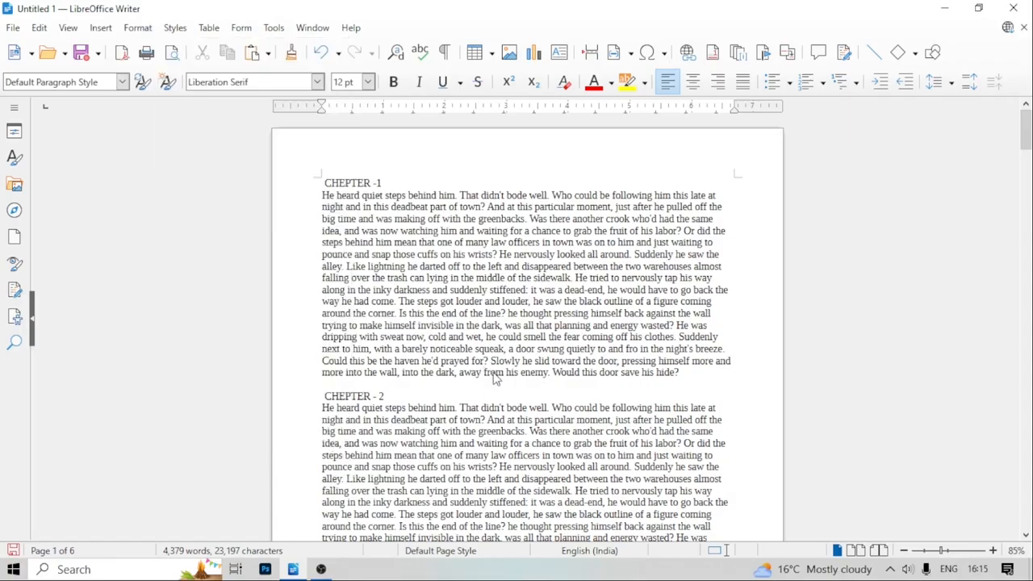
key(F11)
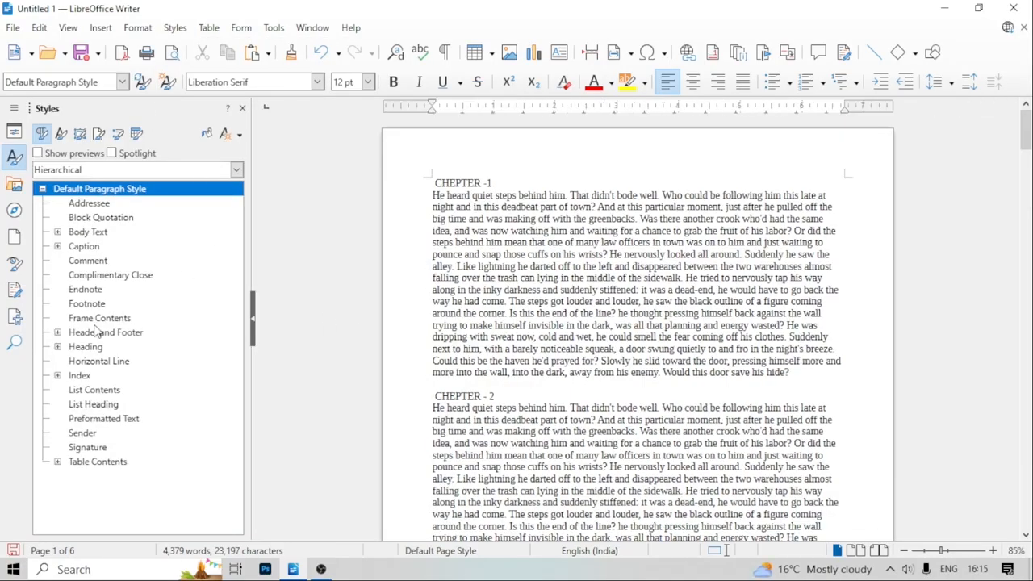
click(241, 109)
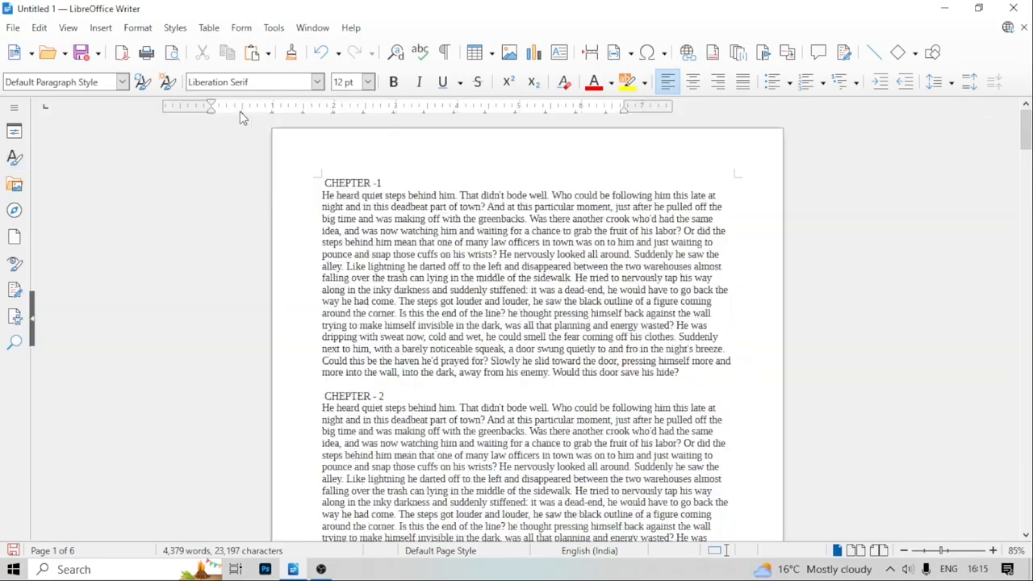
Add an empty line above CHEPTER - 2 and split the CHEPTER -1 paragraph after "Like lightning he da" with a blank line
click(174, 29)
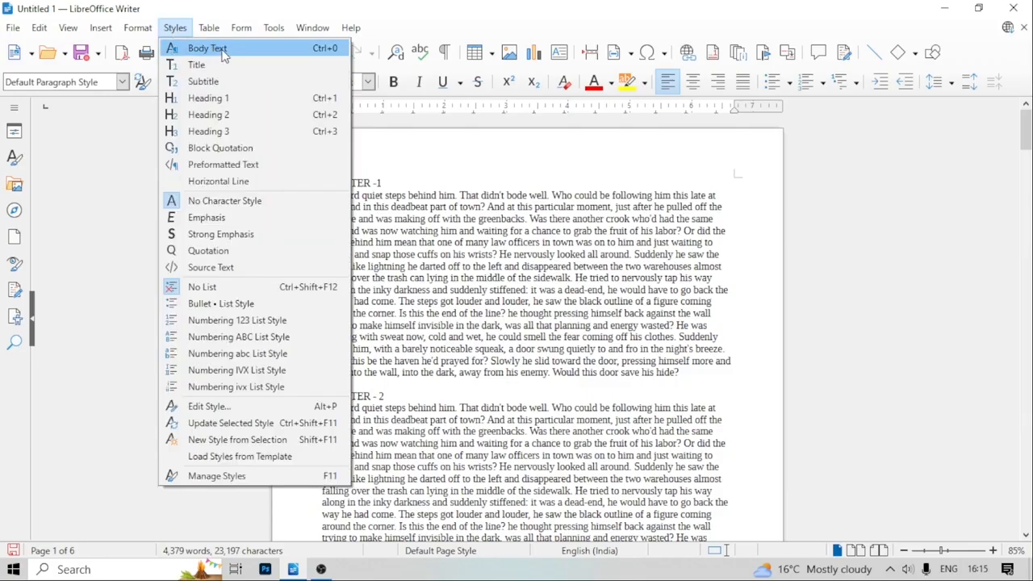
click(450, 280)
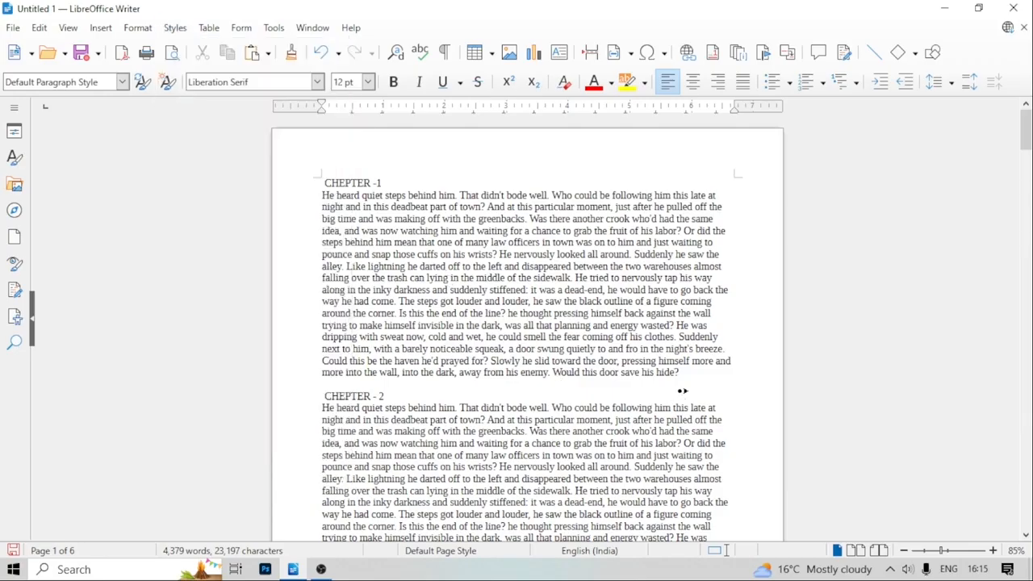
key(Return)
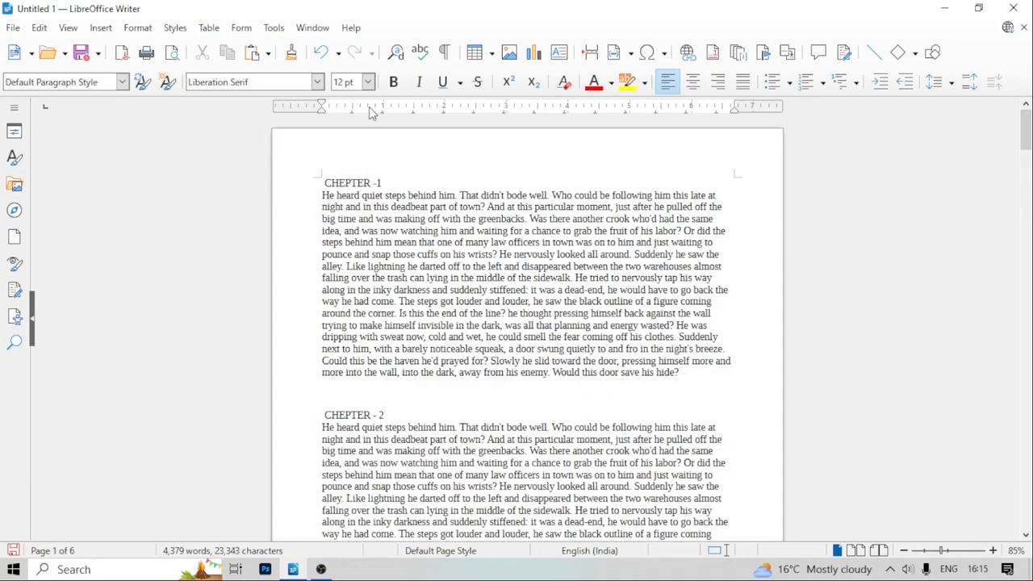
click(173, 29)
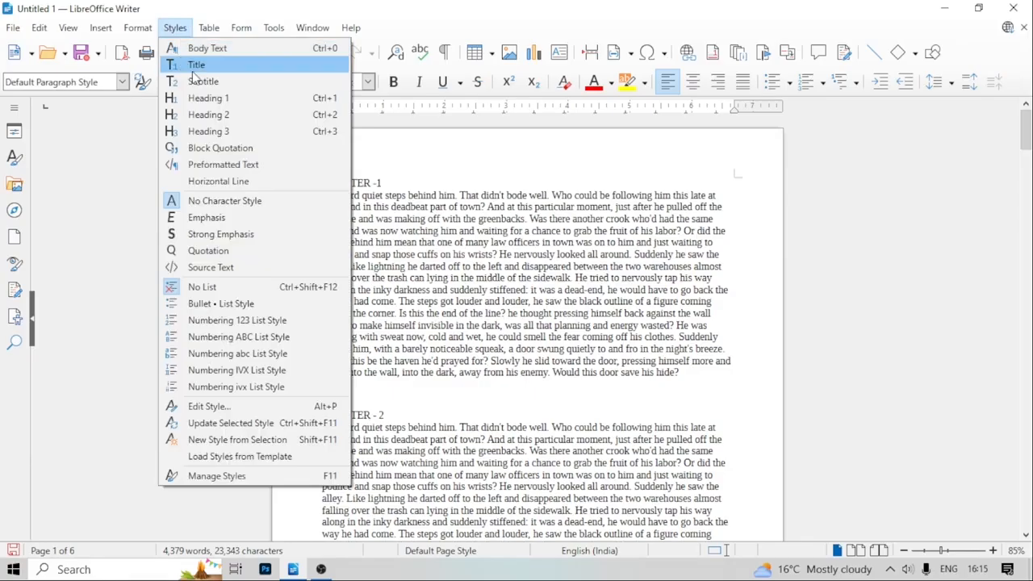
click(533, 296)
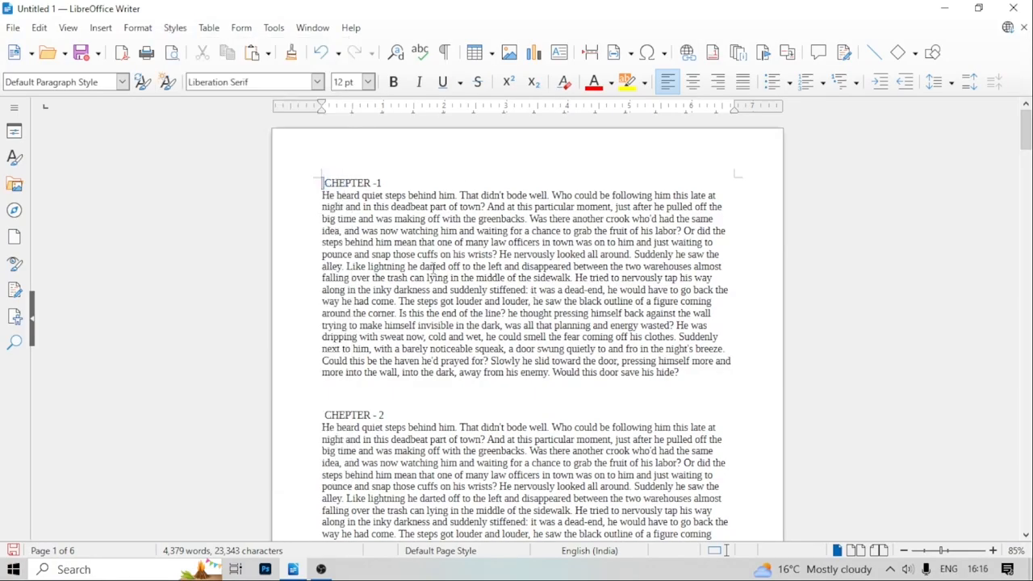
key(Return)
key(Return)
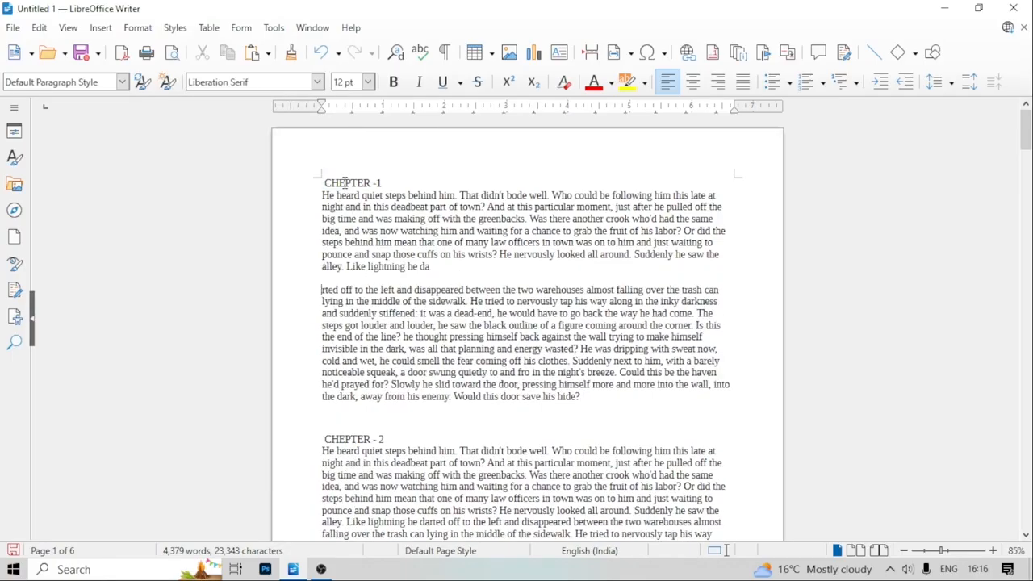
Add empty lines above CHEPTER -1 and write a centred line reading "LEBRE OFFICE" there
mouse_move(337, 171)
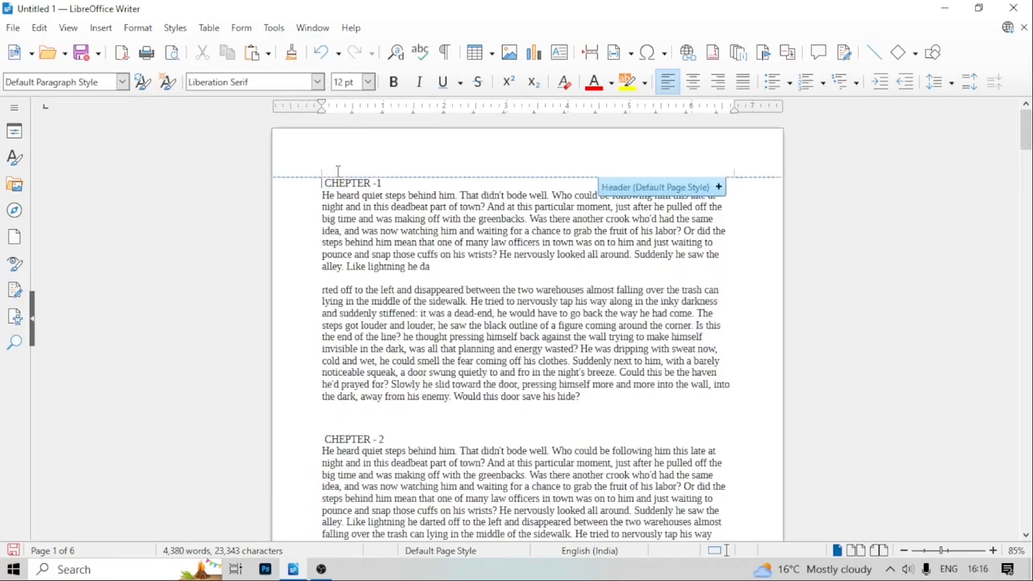
key(Return)
key(Return)
key(Return)
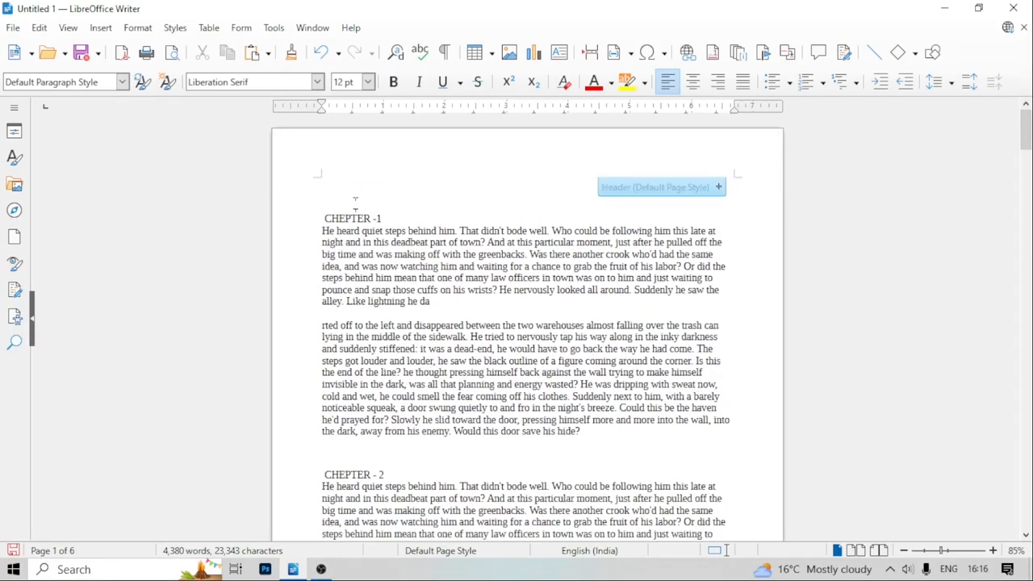
text(LEB)
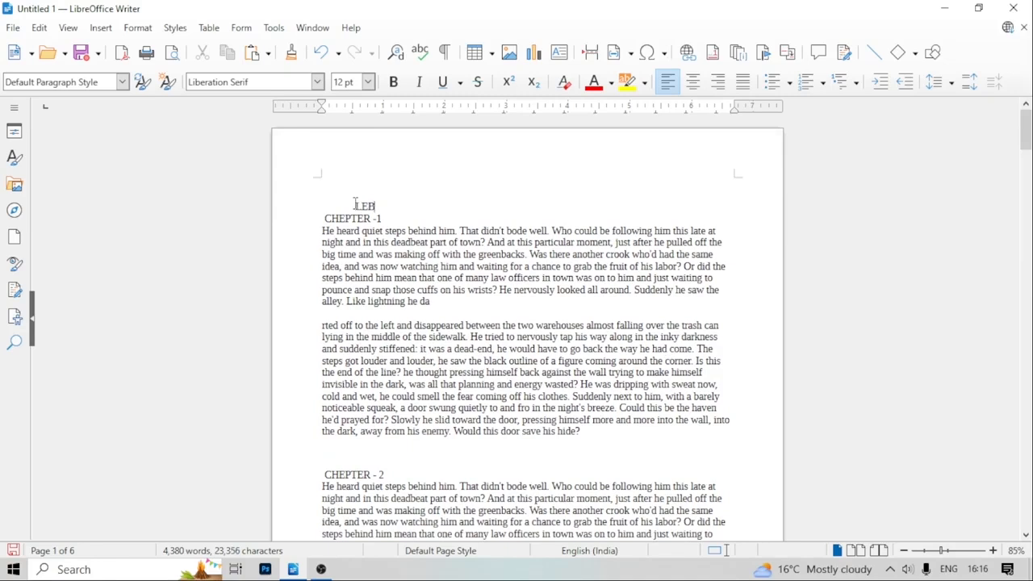
key(ctrl+e)
text(RE OFFICE)
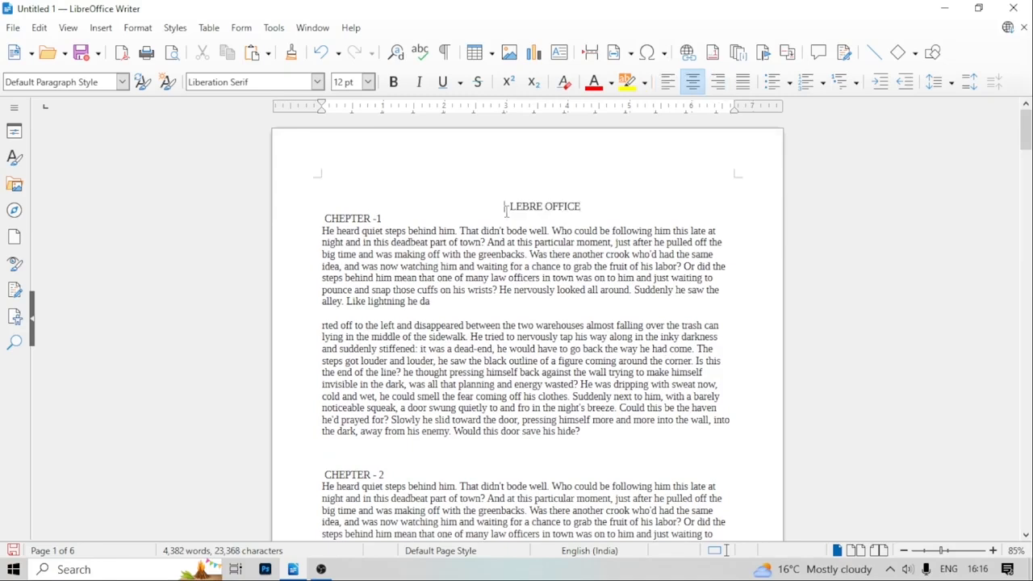
Apply the Title style to the "LEBRE OFFICE" line
drag(506, 209, 638, 202)
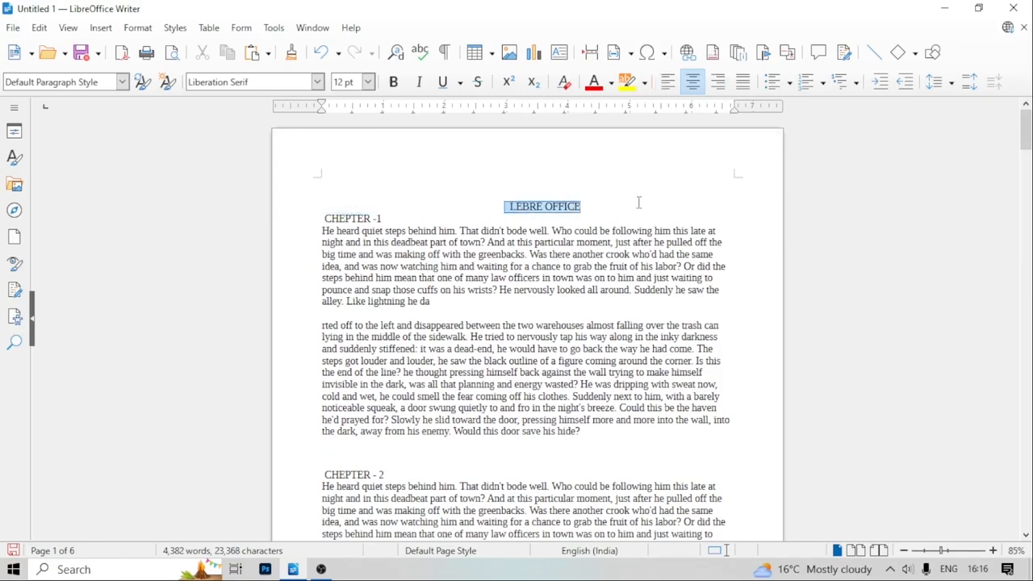
click(177, 29)
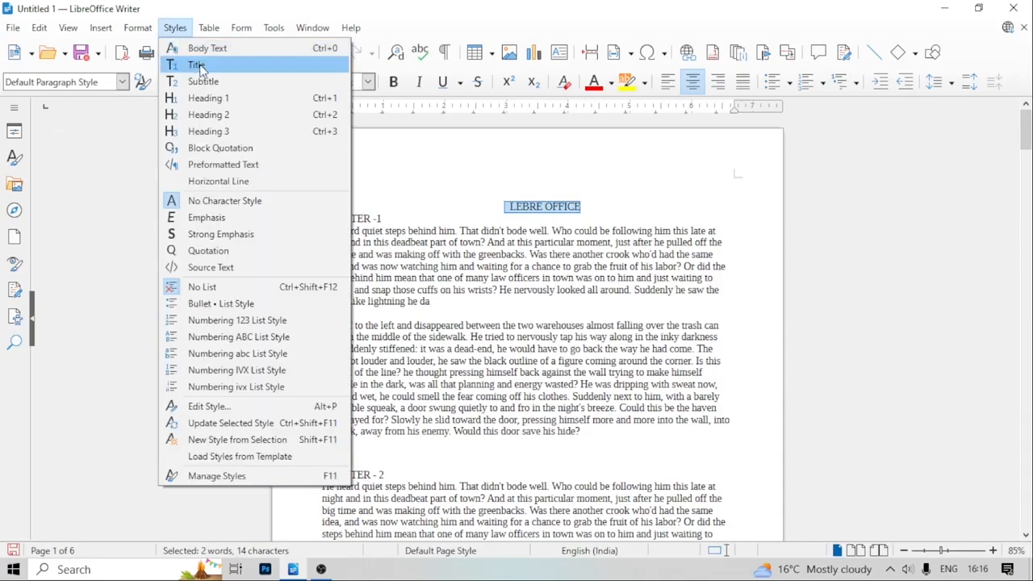
click(197, 65)
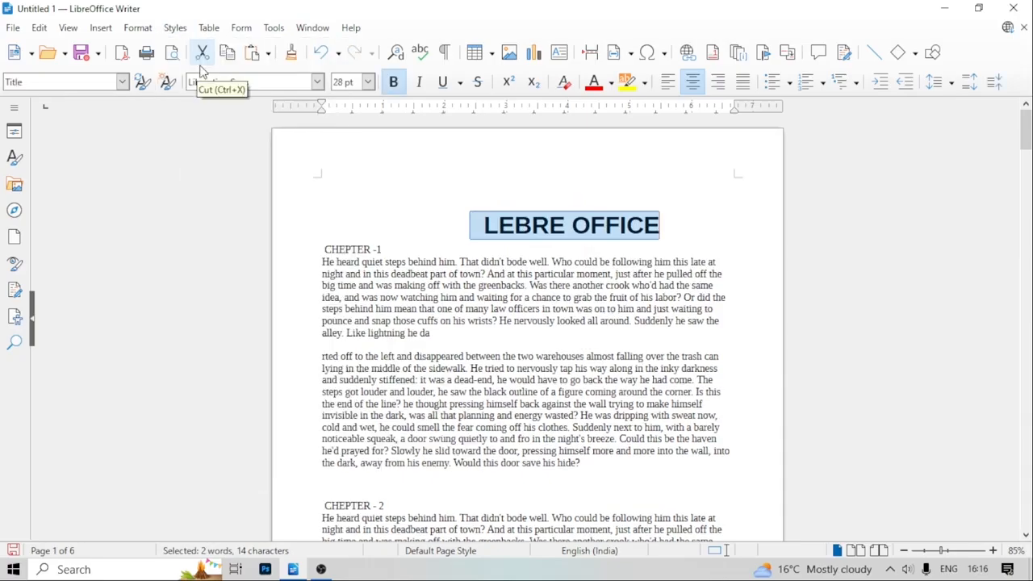
click(372, 297)
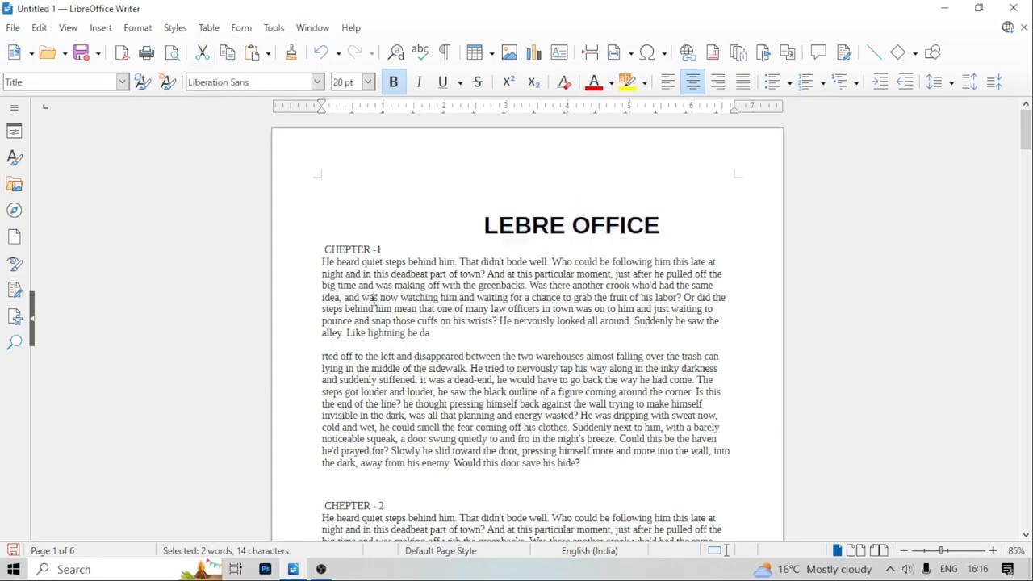
drag(319, 249, 390, 247)
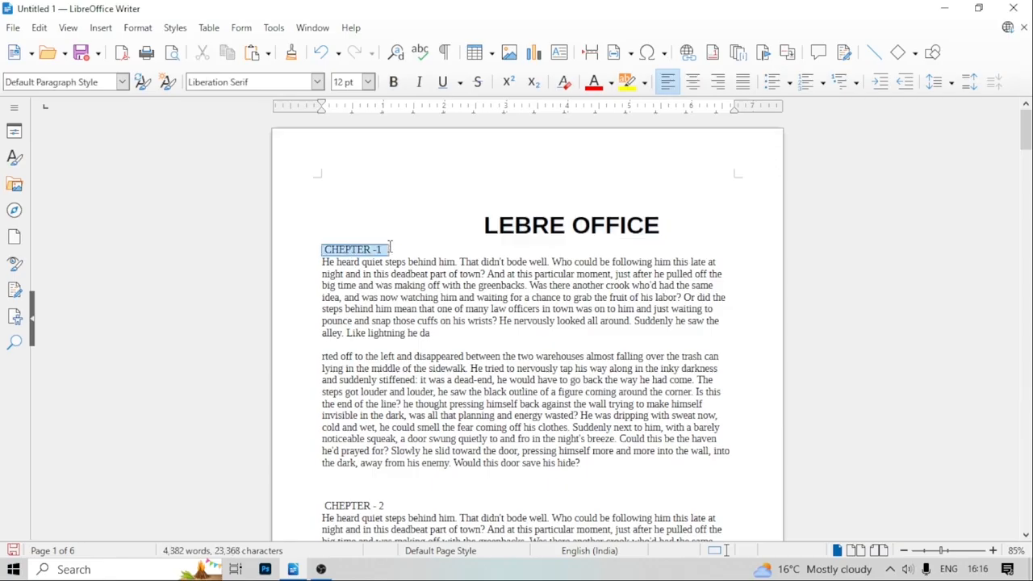
click(175, 28)
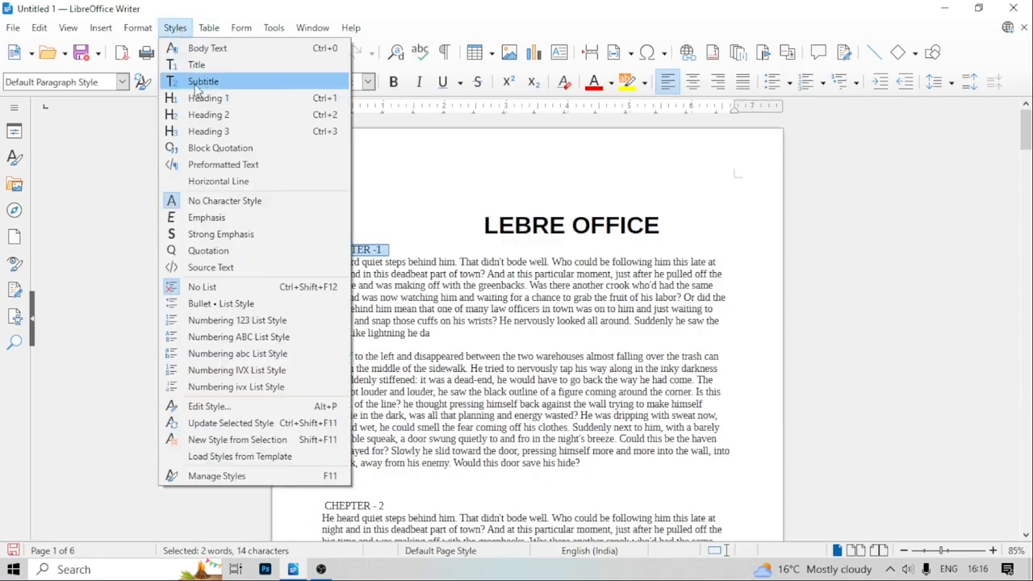
click(587, 247)
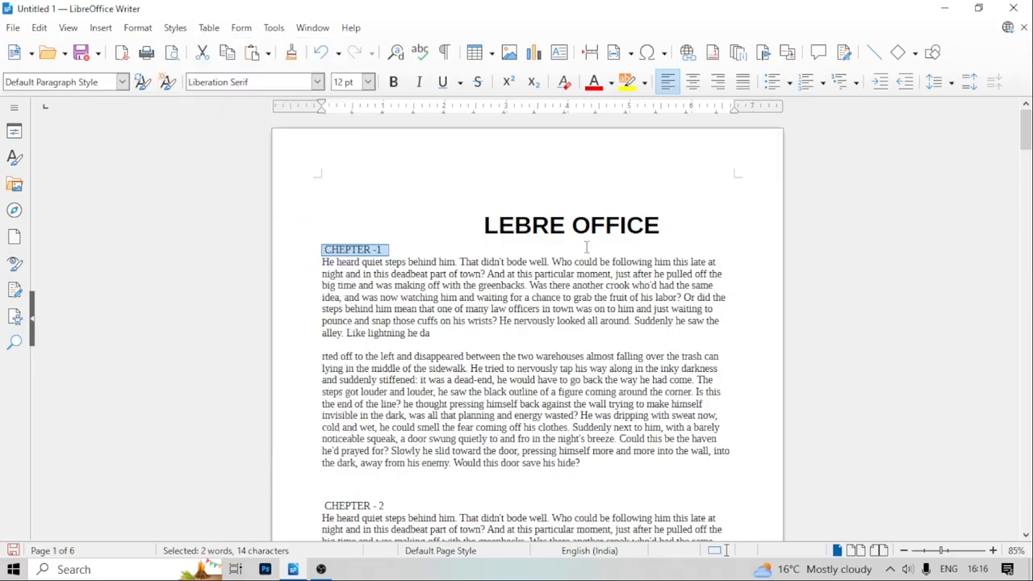
Add a centred line reading "WRITER" directly below the "LEBRE OFFICE" title
click(660, 224)
key(Return)
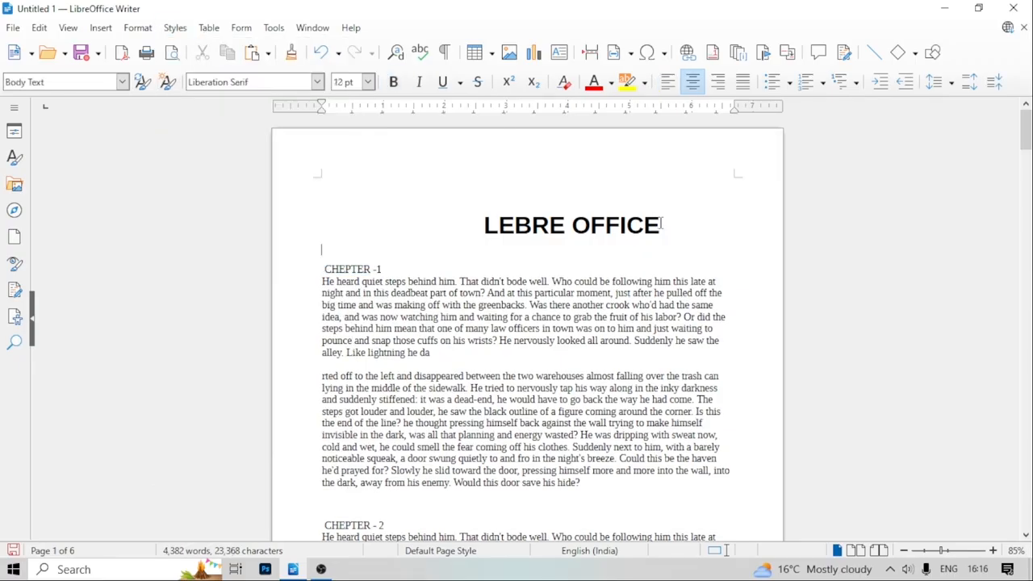
key(ctrl+e)
text(WRITER)
drag(509, 250, 586, 260)
click(528, 261)
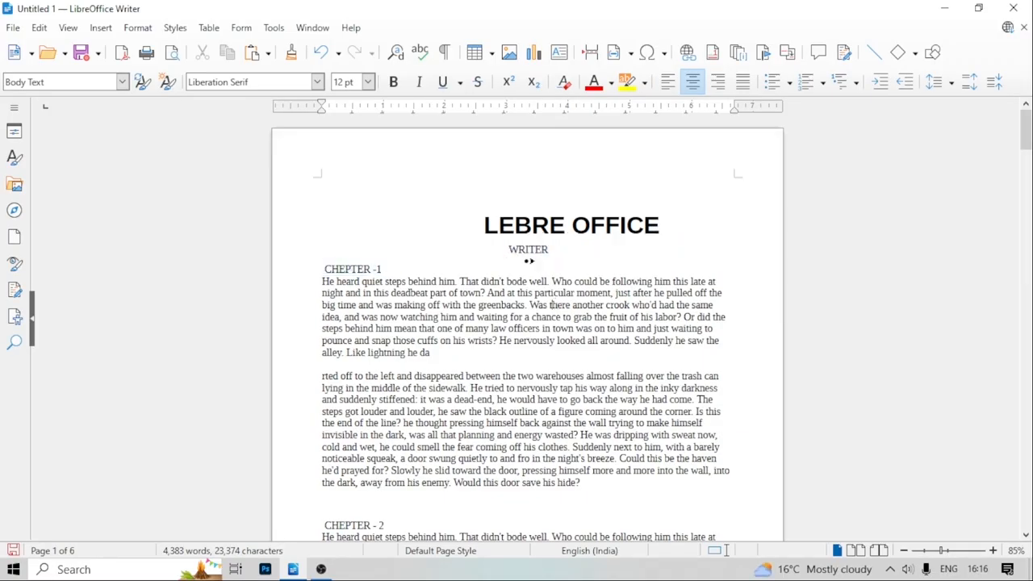
Apply the Subtitle style to the word "WRITER" below the title
drag(510, 250, 554, 249)
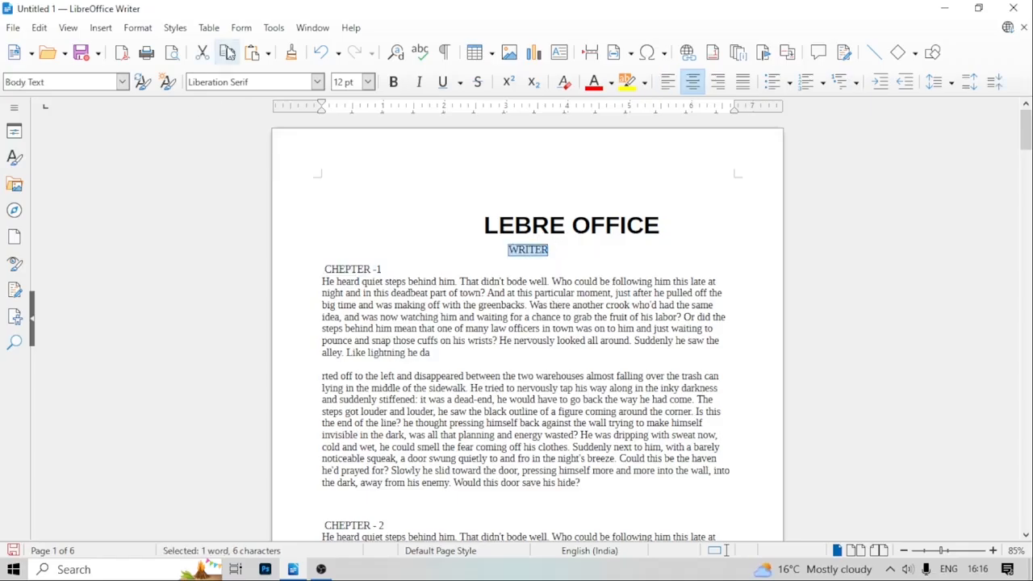
click(175, 27)
click(216, 81)
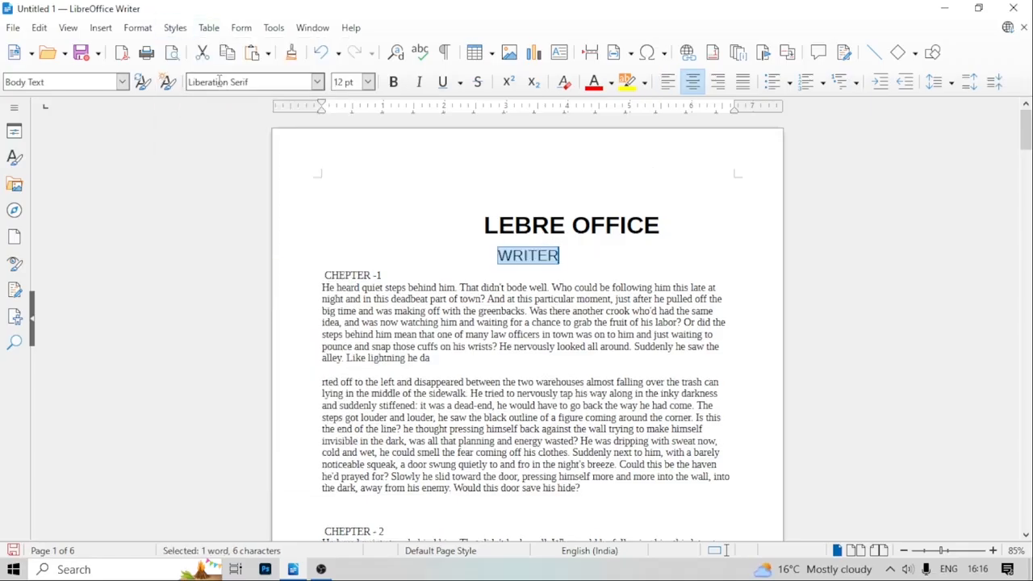
click(464, 260)
click(495, 255)
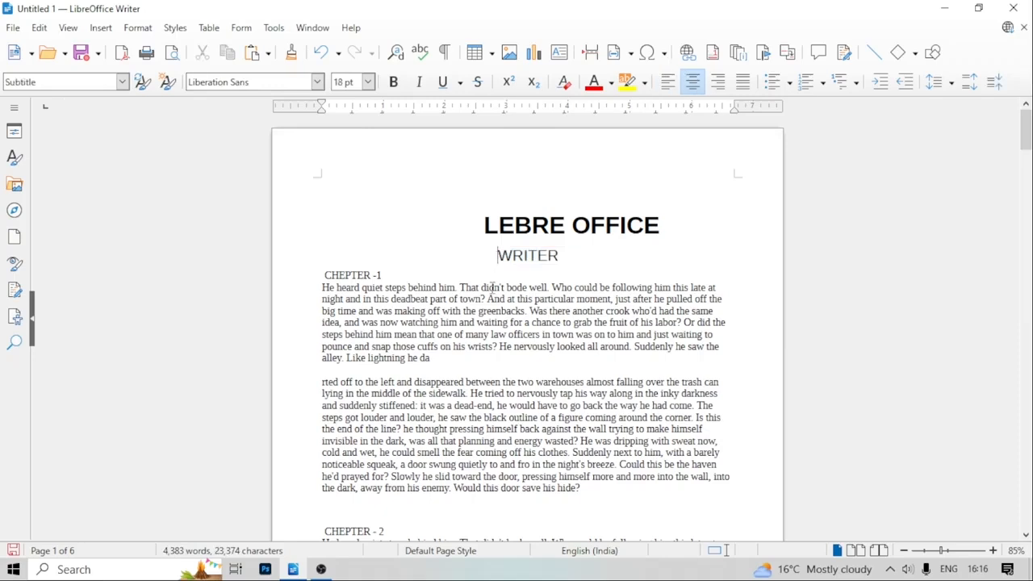
Apply the Heading 1 style to the CHEPTER -1 line
click(283, 266)
click(175, 28)
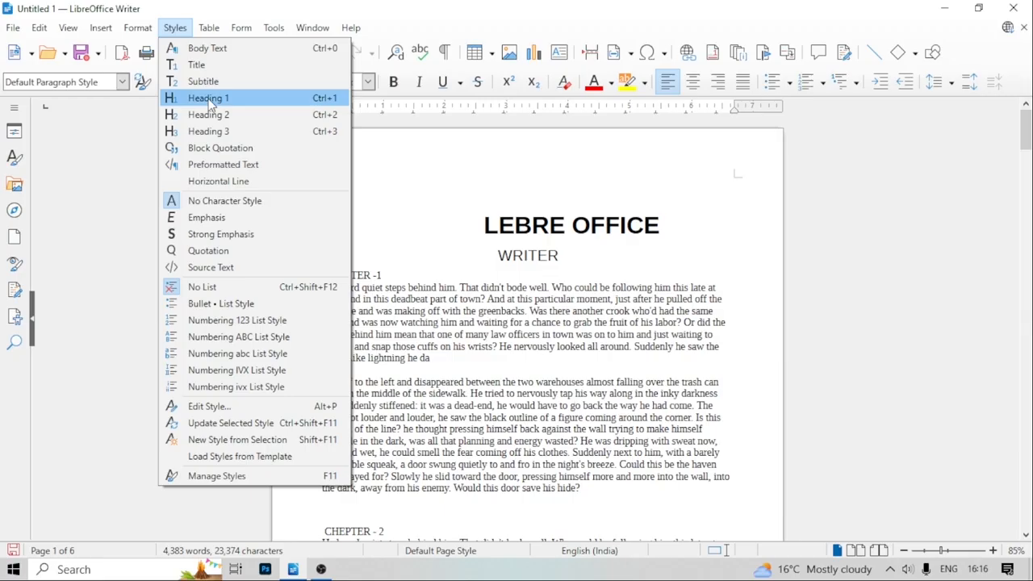
click(406, 341)
drag(324, 275, 402, 270)
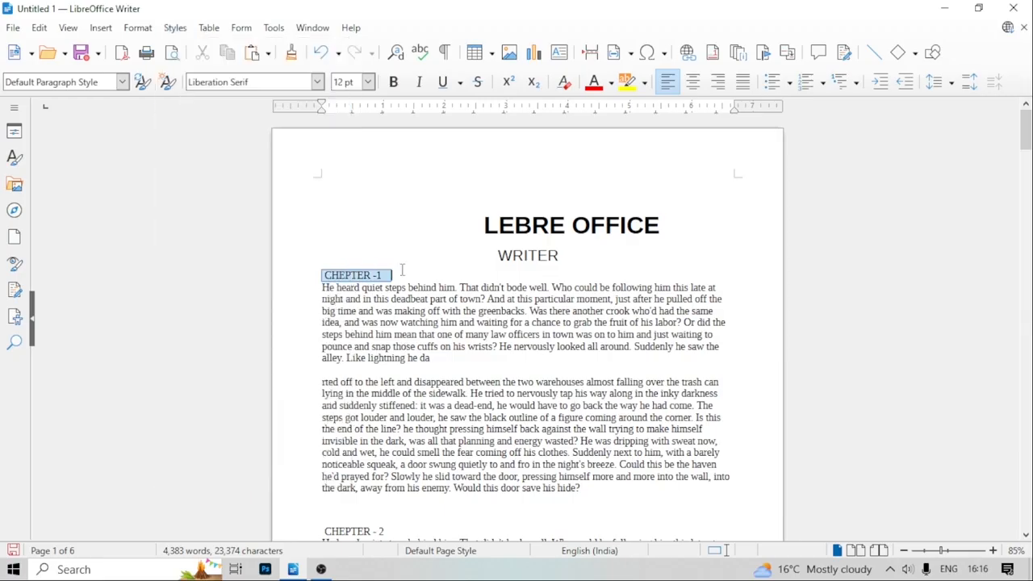
click(176, 27)
click(221, 118)
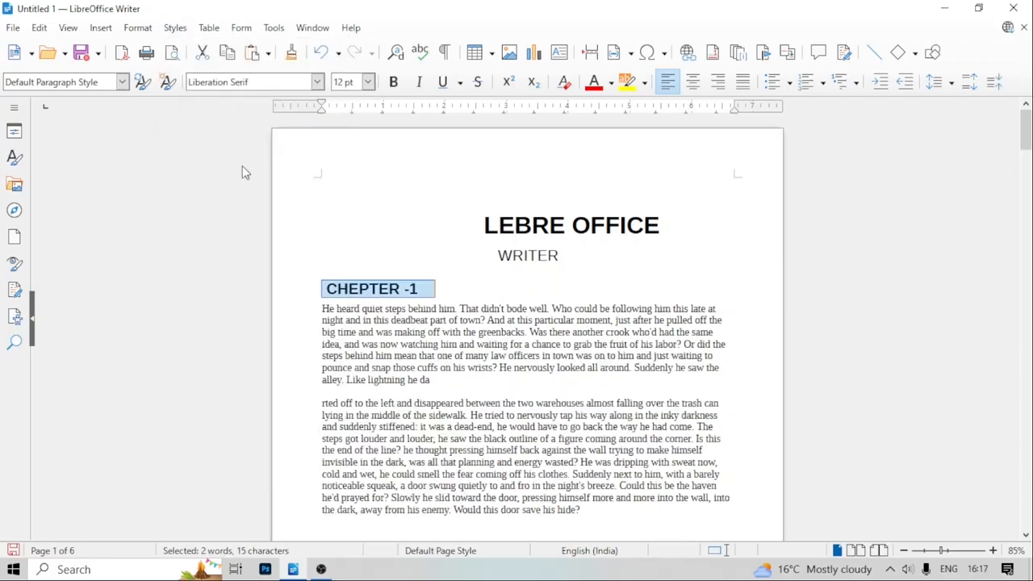
Apply the Heading 2 style to the CHEPTER - 2 line
scroll(419, 413, down, 1)
scroll(370, 433, down, 1)
drag(324, 455, 436, 457)
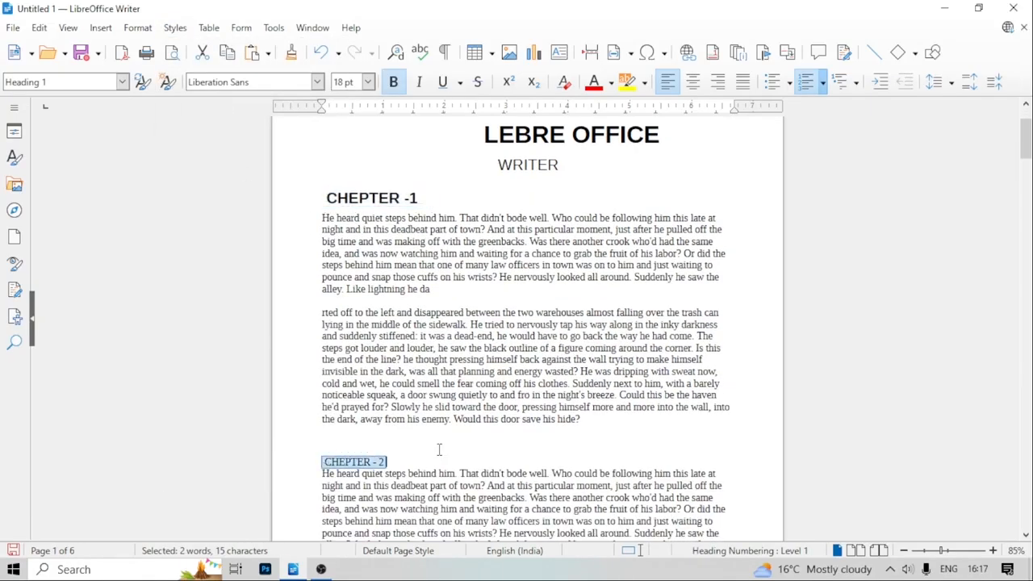
click(175, 28)
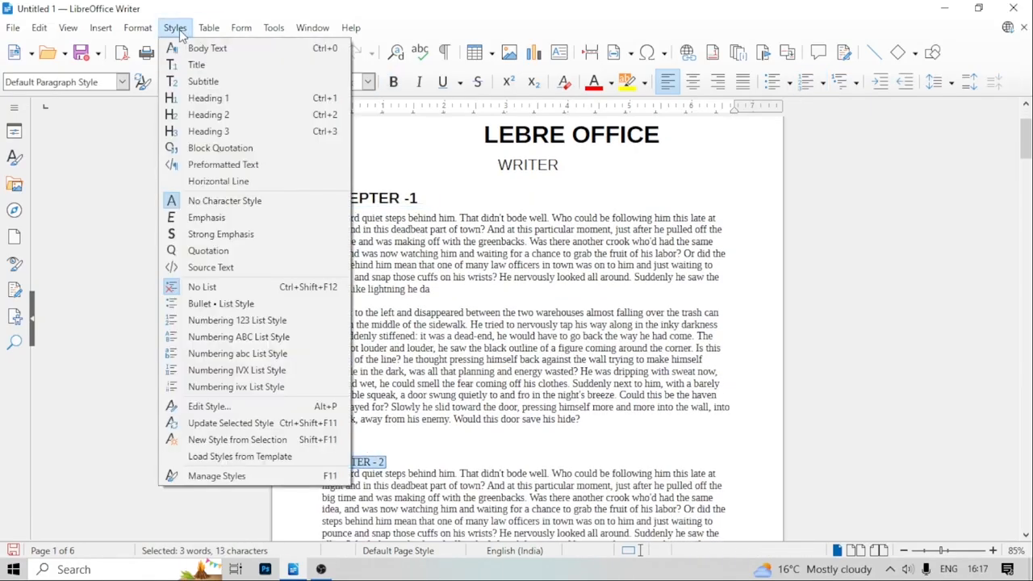
click(204, 114)
Apply the Heading 3 style to the CHEPTER - 3 line at the end of the first page
scroll(429, 437, down, 6)
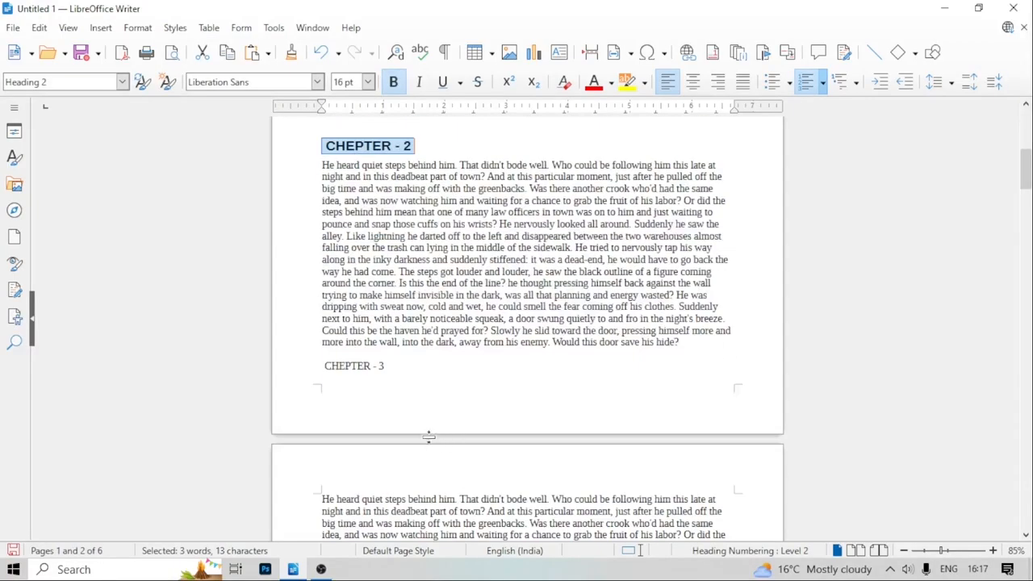
drag(325, 364, 407, 365)
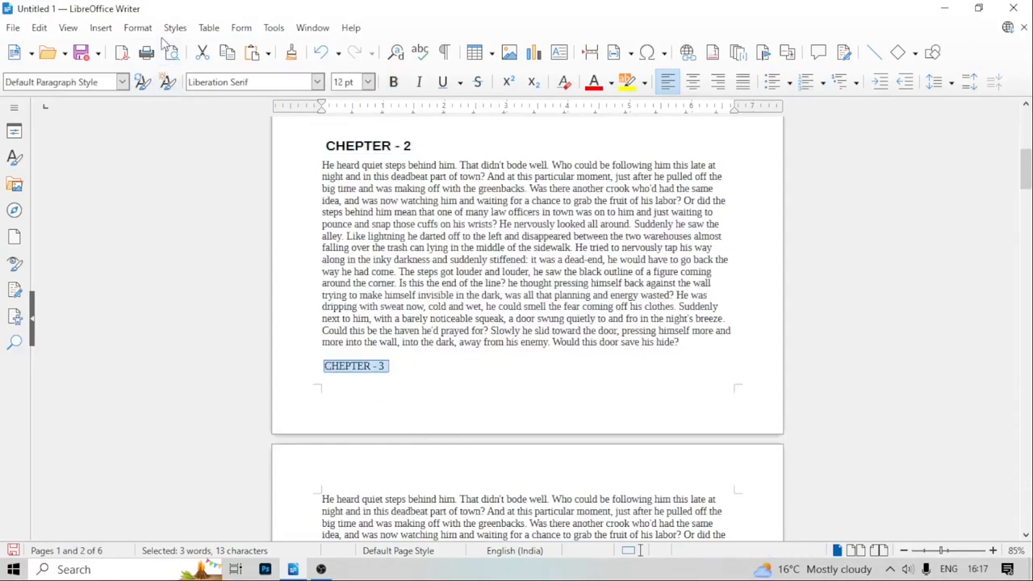
click(171, 29)
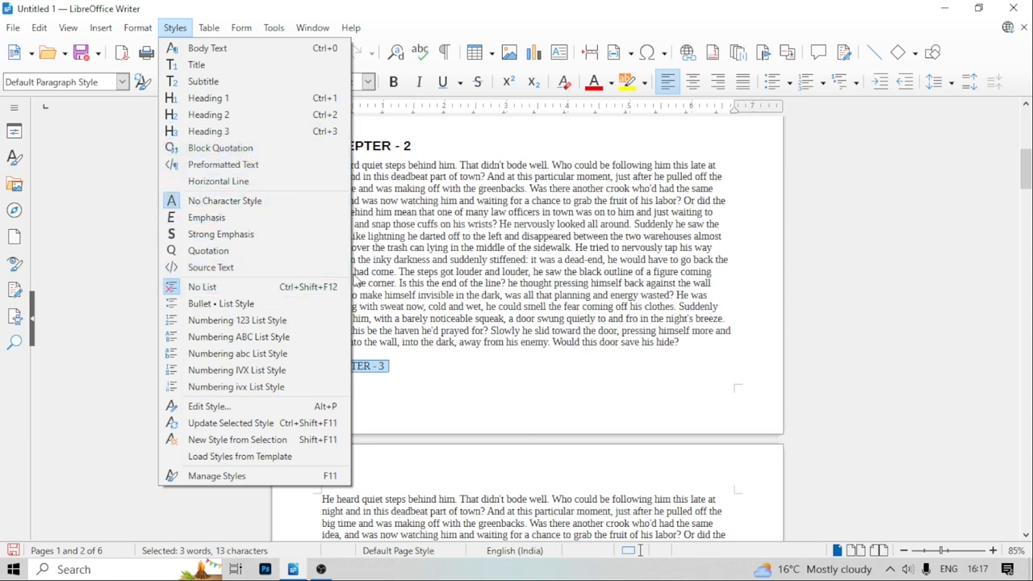
click(225, 133)
Insert a page break before the "LEBRE OFFICE" title to leave a blank first page
scroll(486, 284, up, 10)
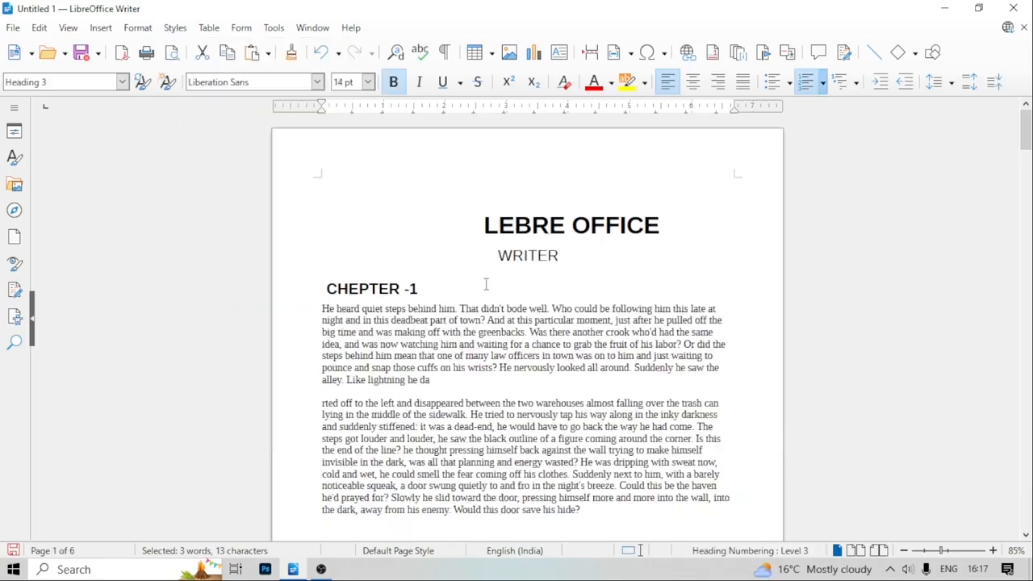
click(484, 219)
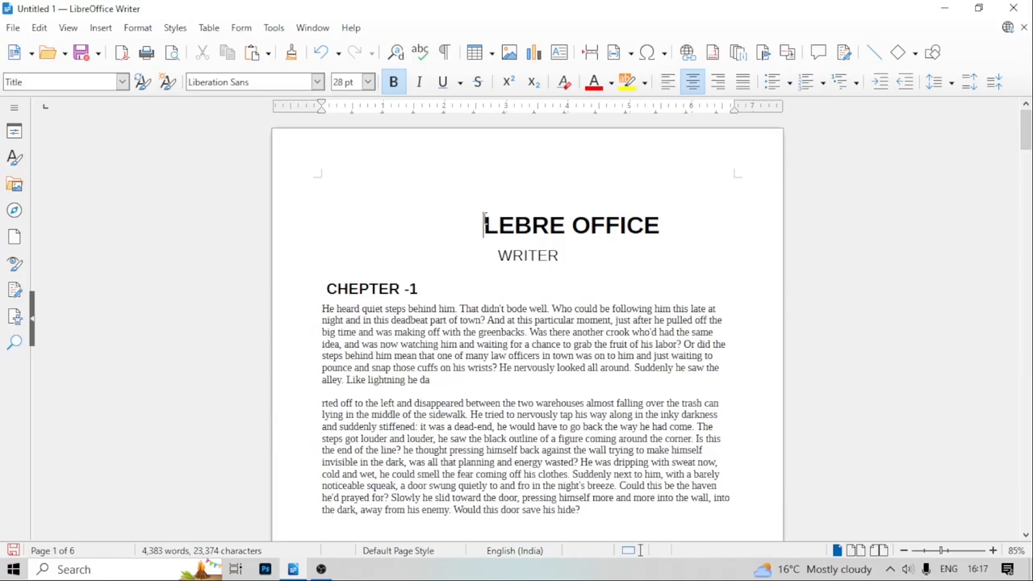
key(ctrl+Return)
scroll(484, 218, up, 5)
scroll(486, 217, up, 1)
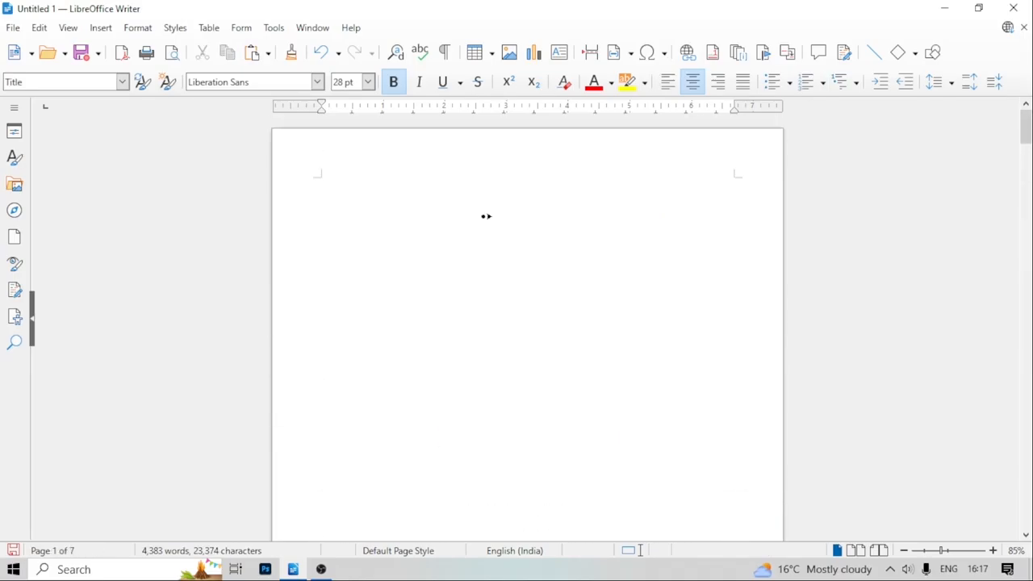
Insert a table of contents with the default settings on the blank first page
click(388, 267)
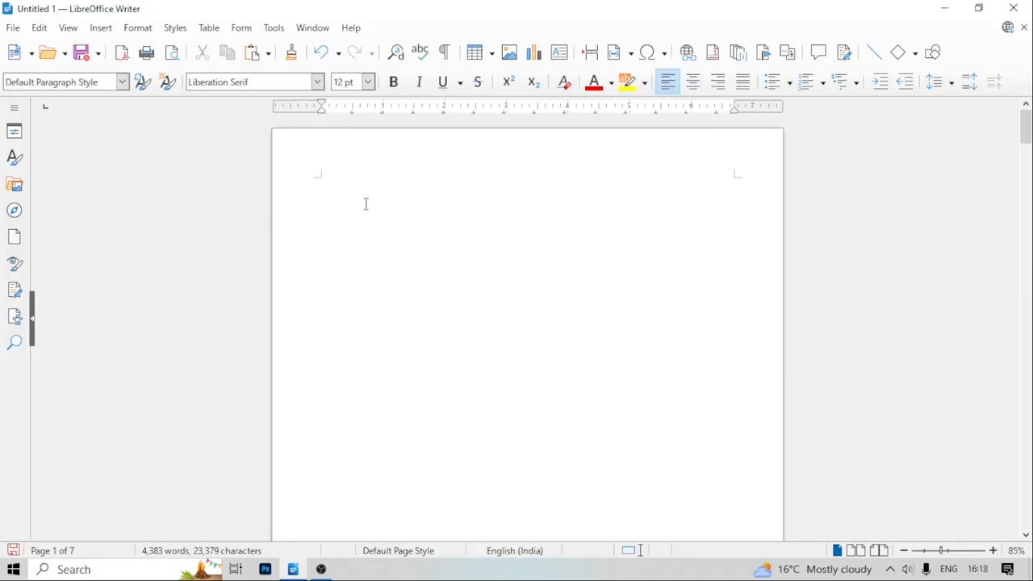
click(101, 29)
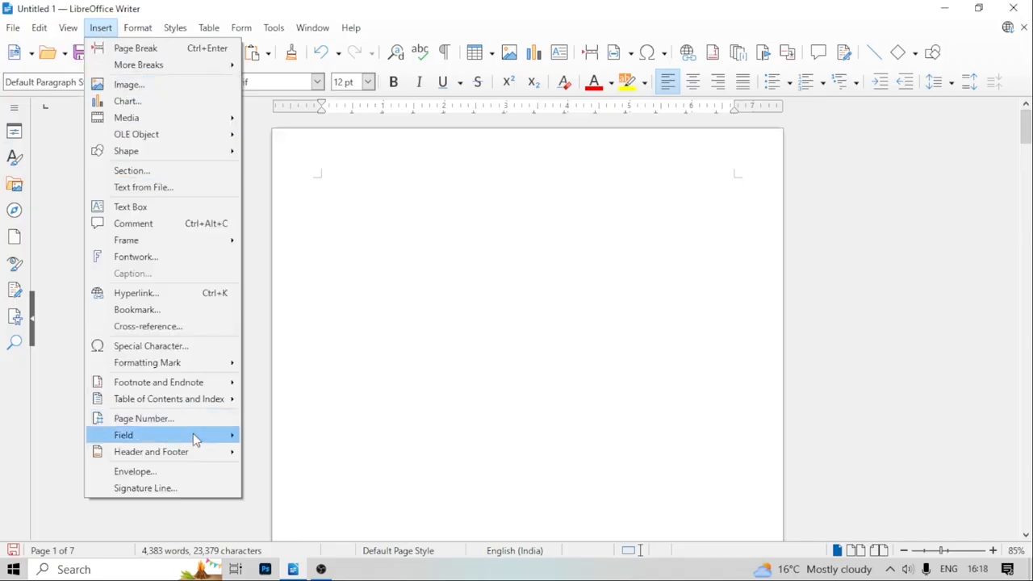
mouse_move(193, 405)
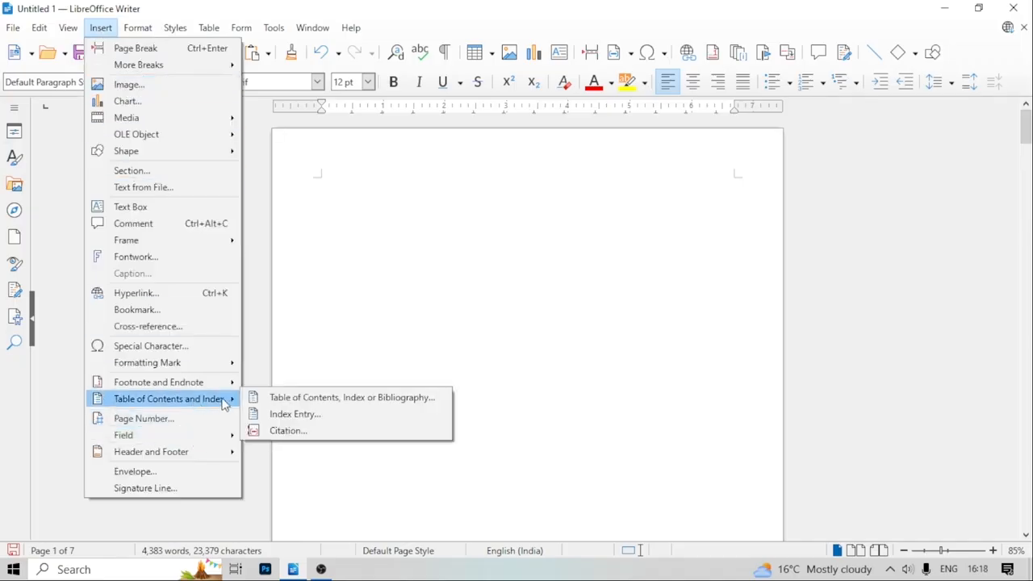
click(293, 397)
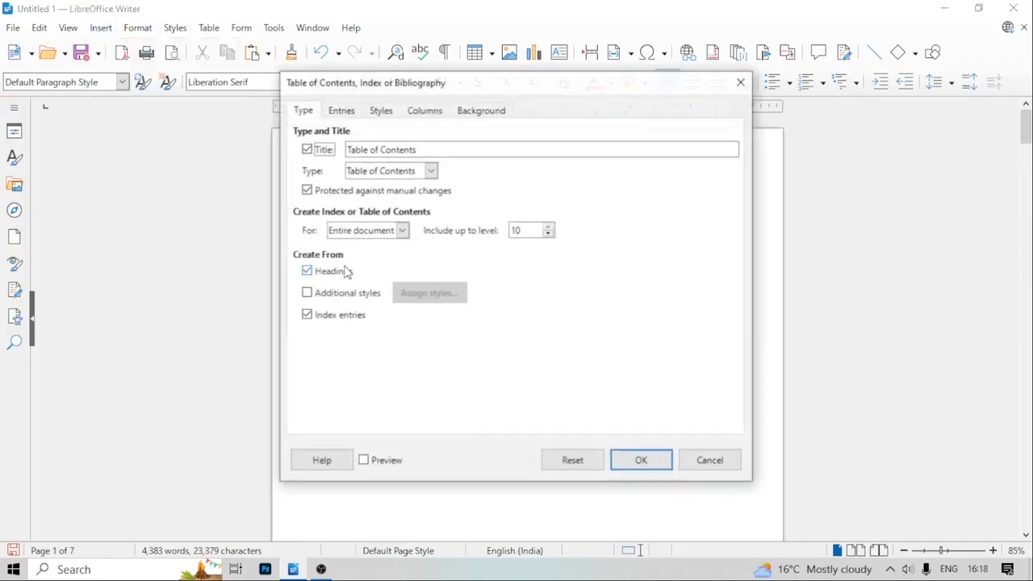
click(638, 462)
click(398, 241)
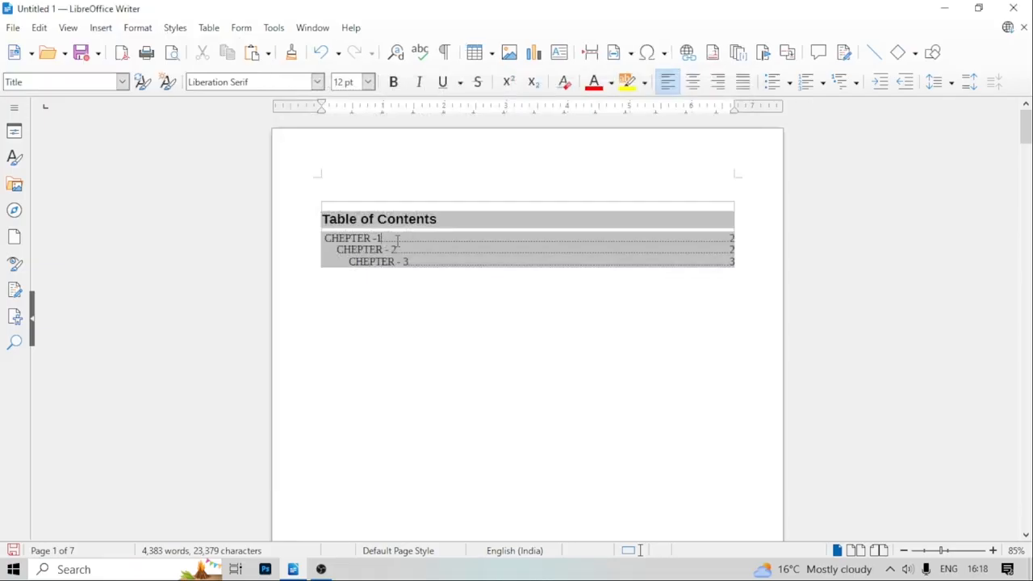
Apply the Heading 3 style to the CHEPTER - 4 line
scroll(371, 315, down, 10)
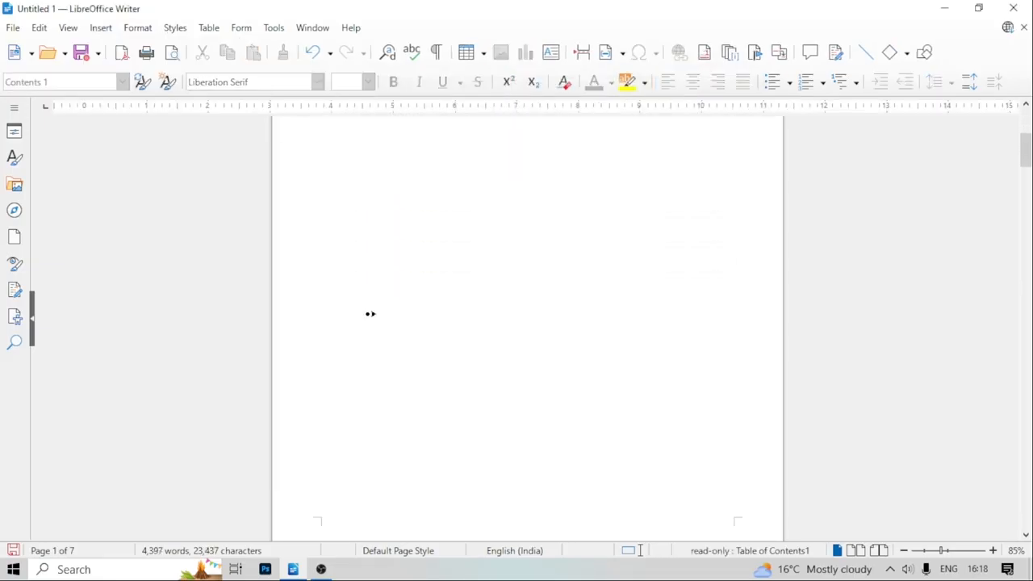
scroll(369, 314, down, 7)
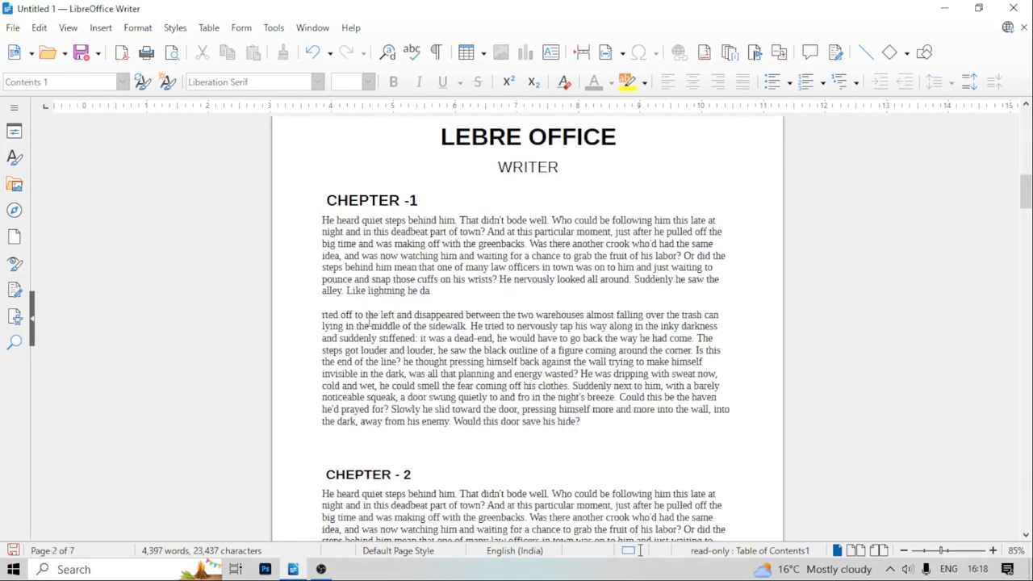
scroll(369, 320, down, 8)
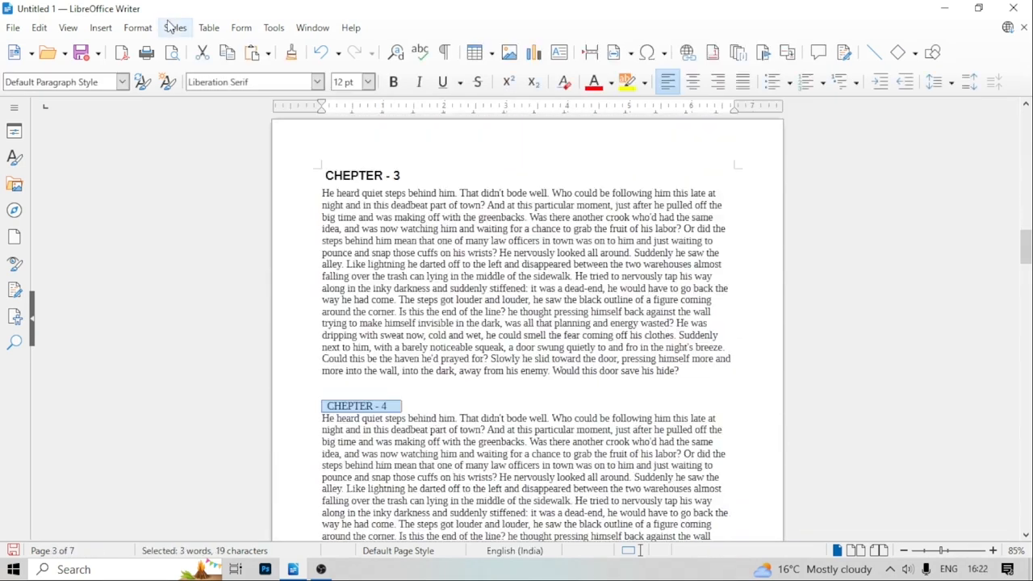
click(174, 28)
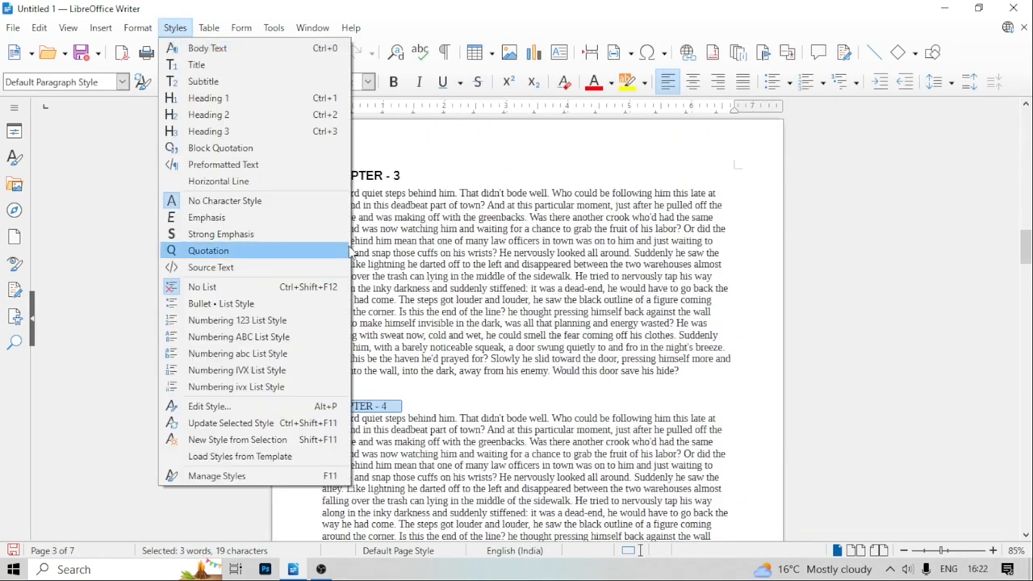
click(214, 132)
click(425, 465)
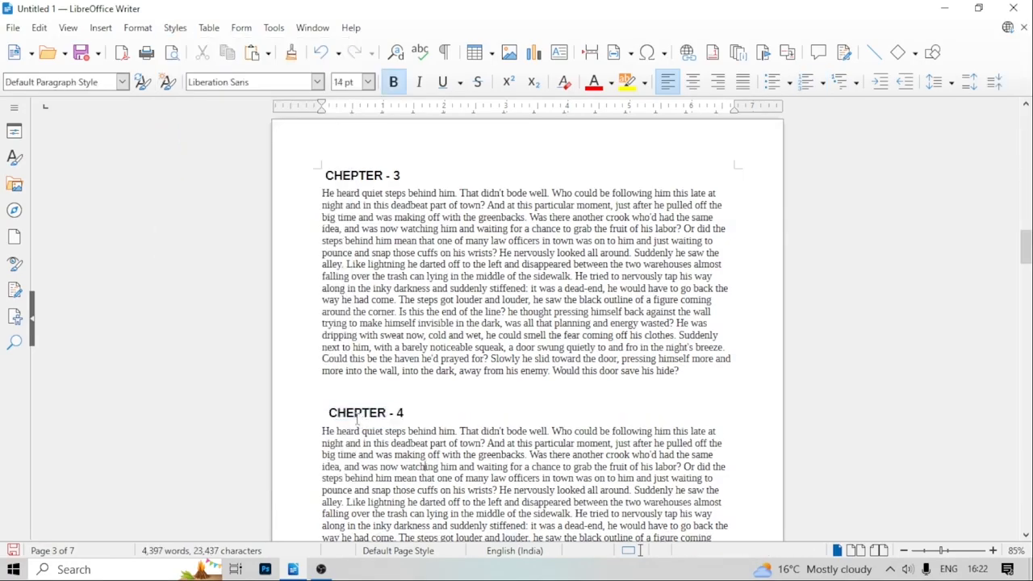
drag(330, 413, 407, 414)
click(496, 502)
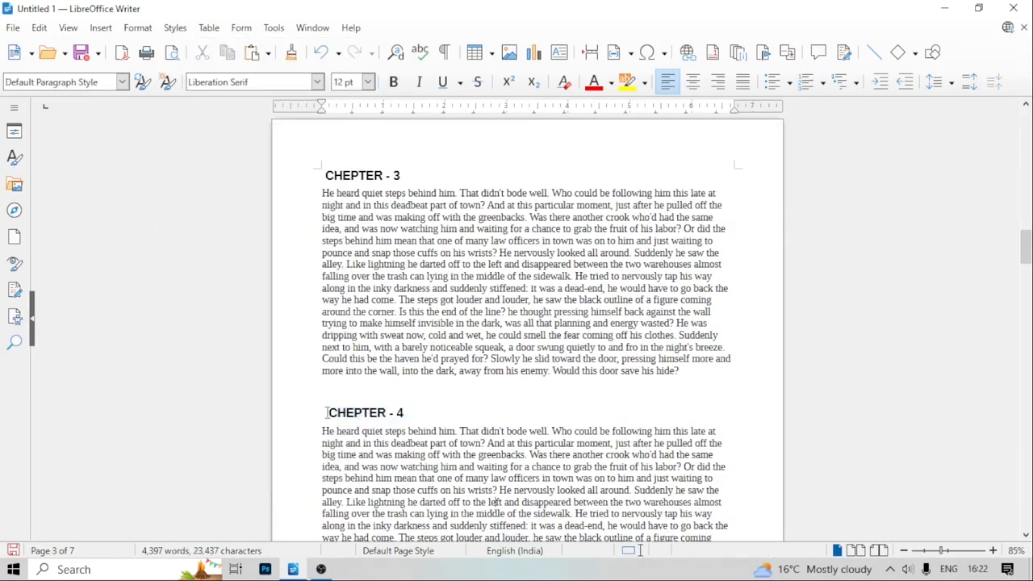
Change the CHEPTER - 4 line to the Body Text style
drag(324, 412, 414, 412)
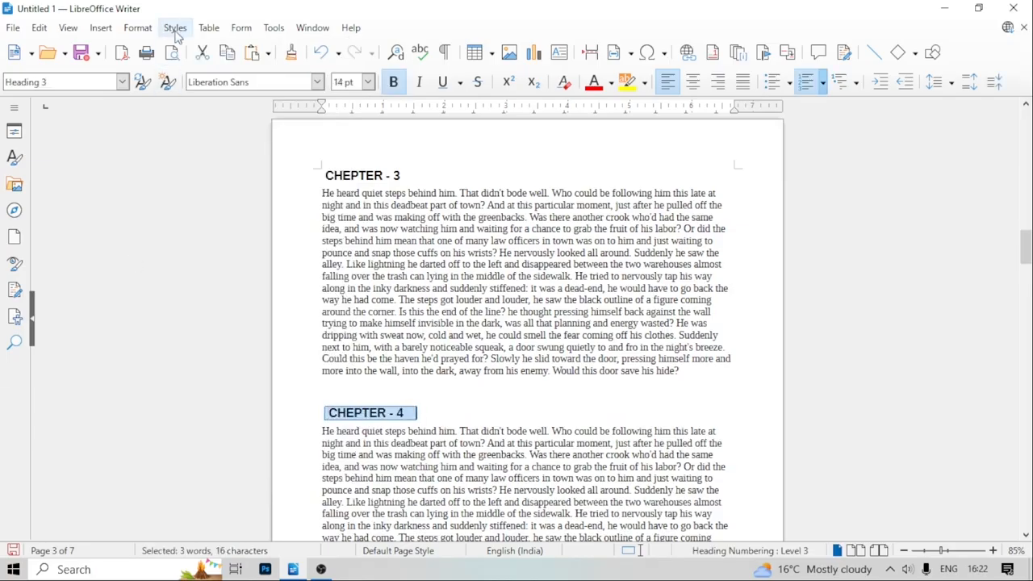
click(175, 27)
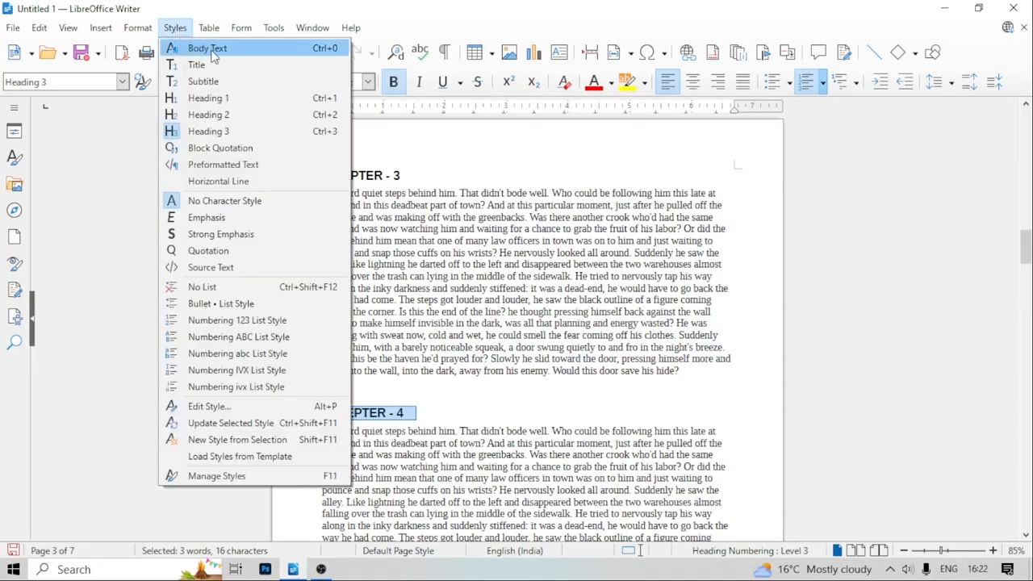
click(318, 48)
click(376, 448)
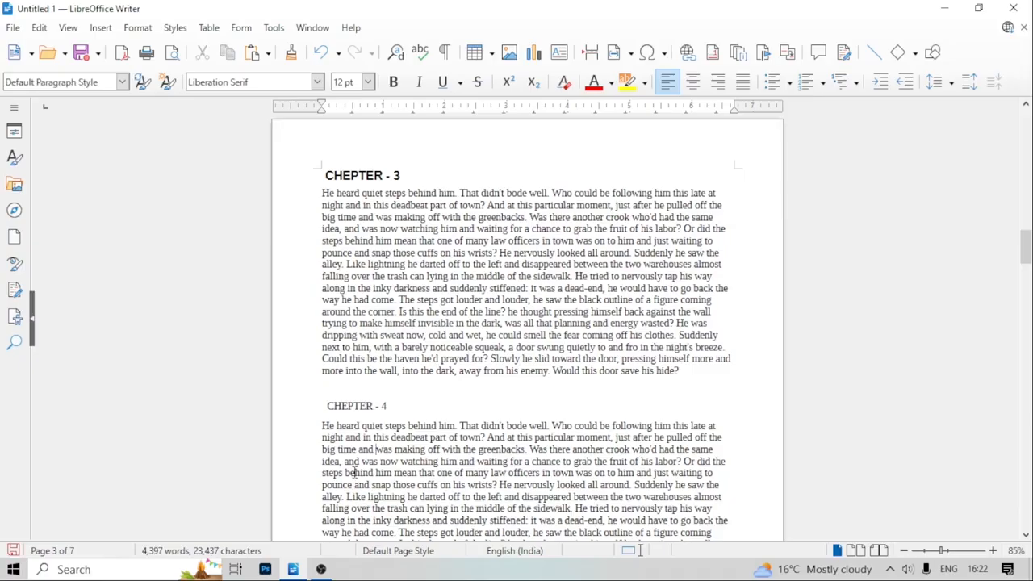
Apply the Block Quotation style to the whole paragraph under CHEPTER - 4
scroll(354, 472, down, 3)
click(176, 27)
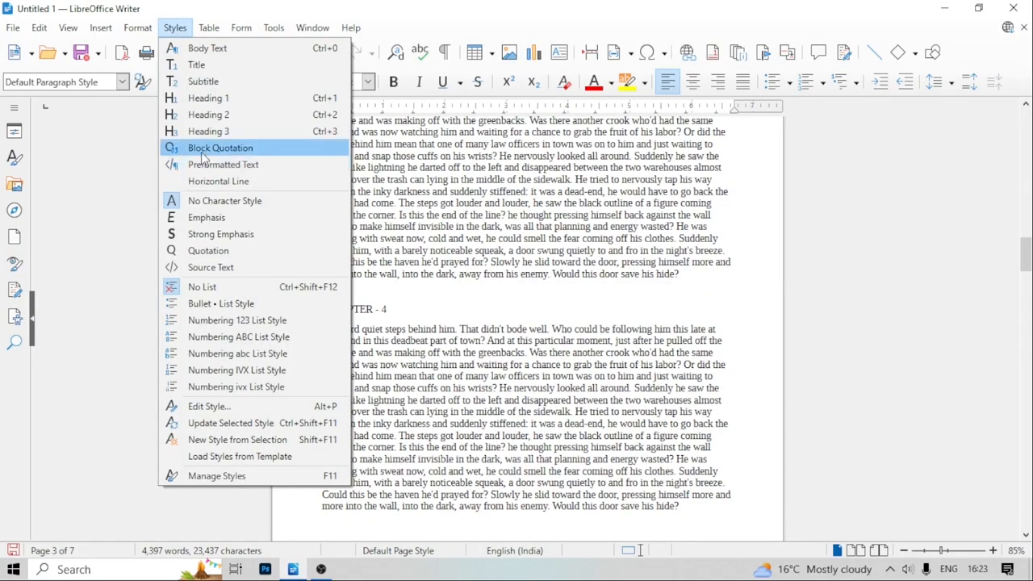
click(351, 352)
drag(316, 333, 678, 506)
click(176, 31)
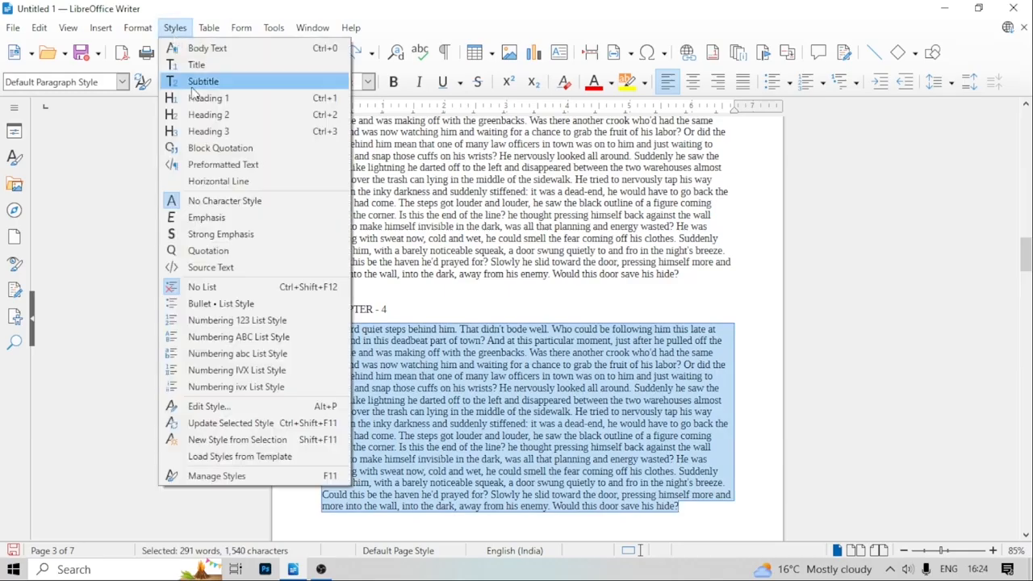
click(207, 150)
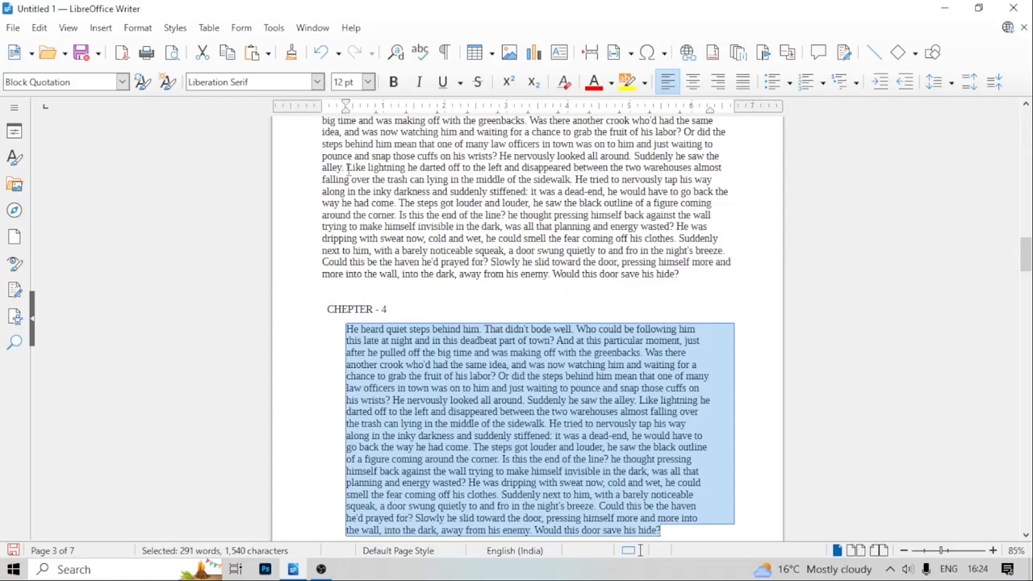
scroll(332, 305, down, 3)
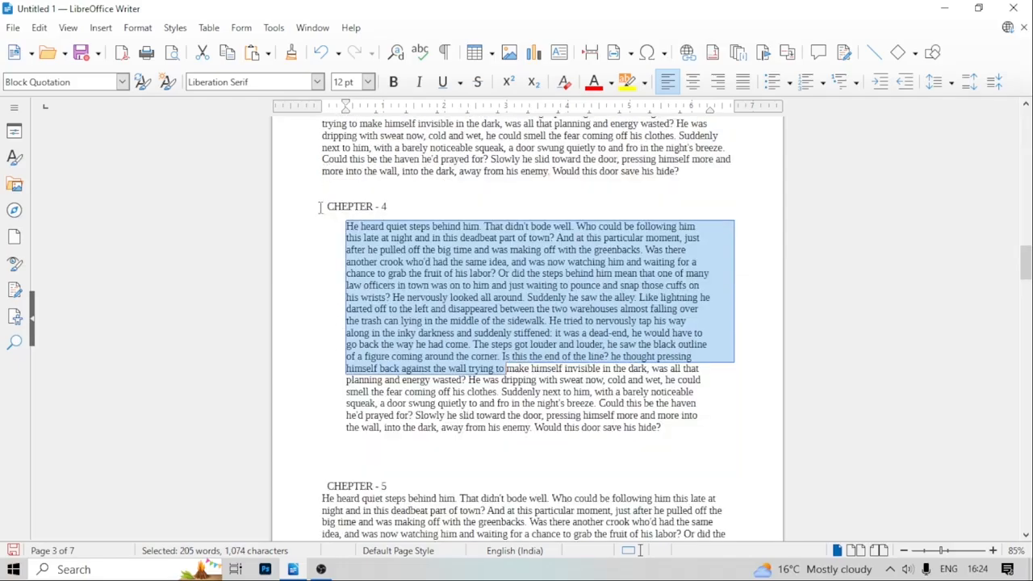
click(341, 264)
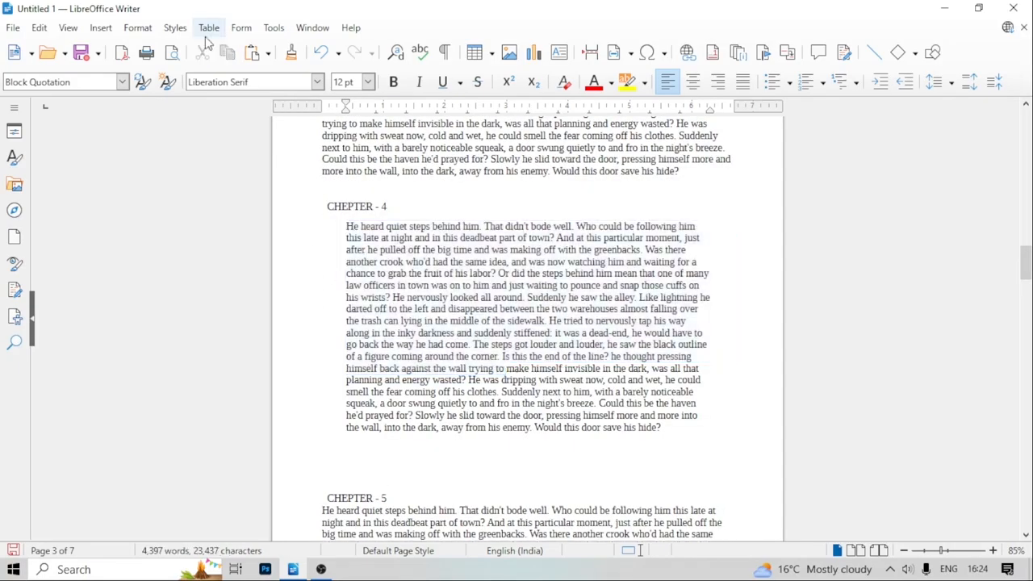
Apply the Preformatted Text style to the paragraph under CHEPTER - 5
click(175, 27)
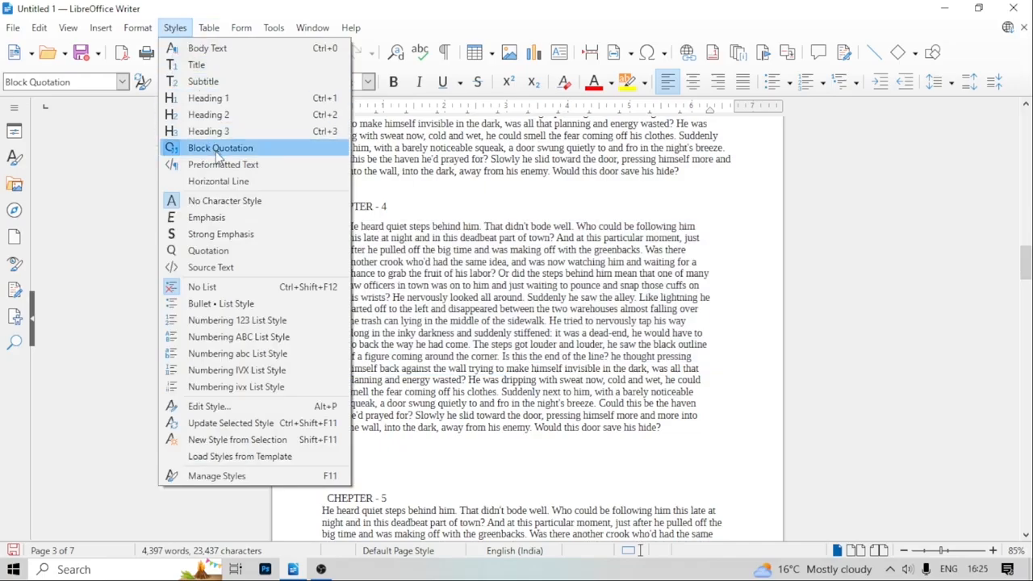
click(388, 285)
scroll(386, 290, down, 3)
drag(321, 354, 646, 437)
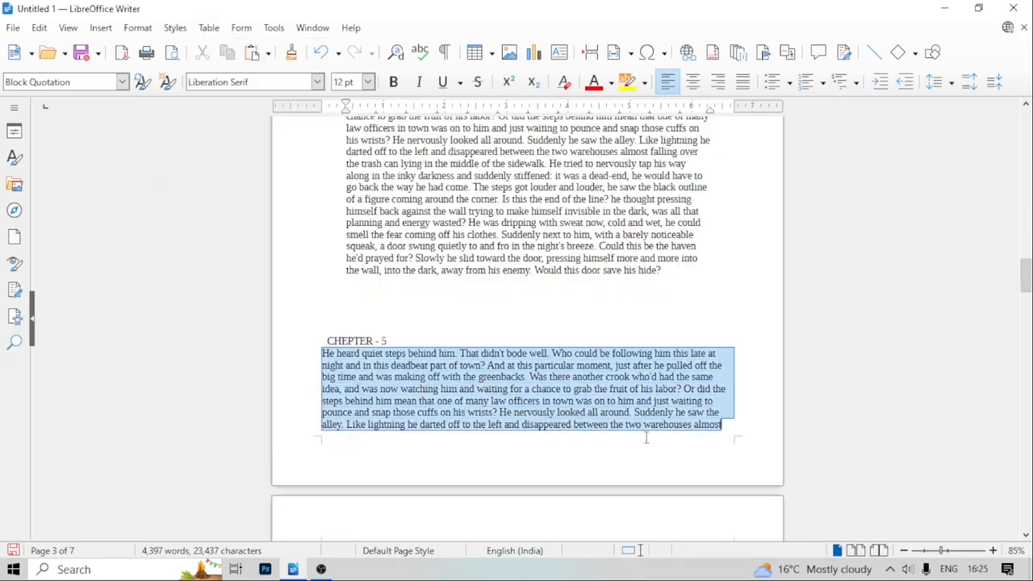
drag(712, 442, 706, 452)
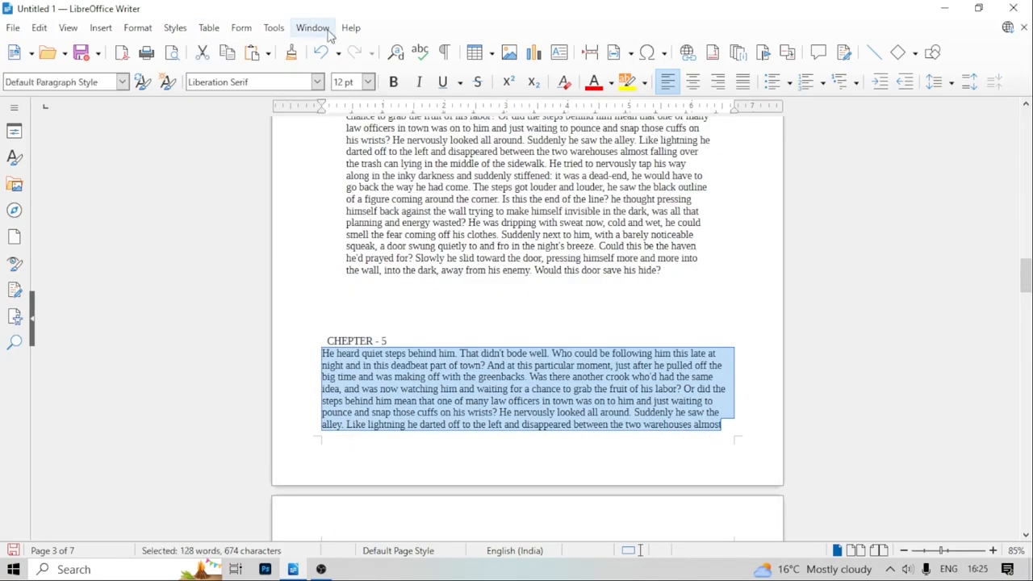
click(175, 27)
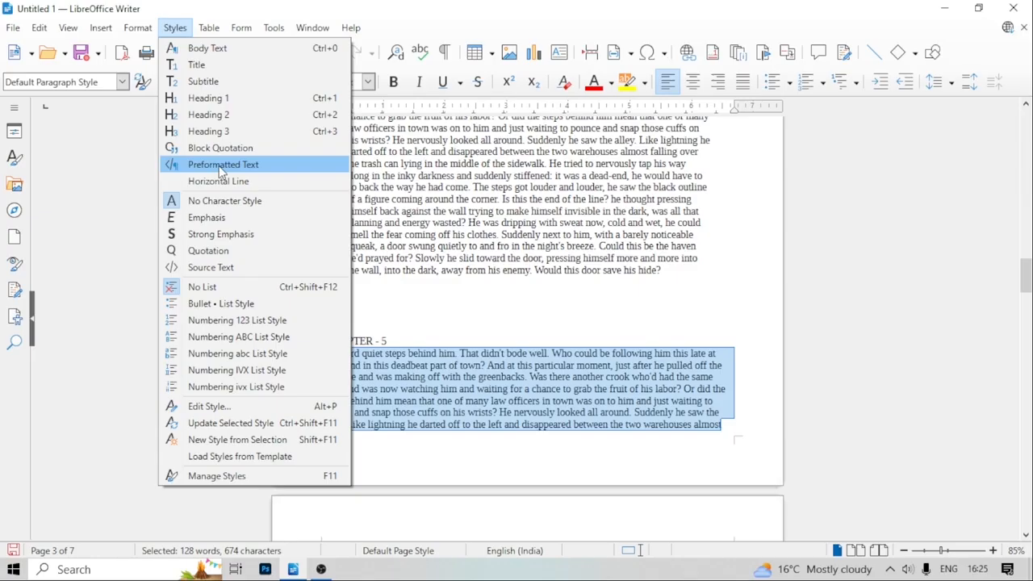
click(220, 167)
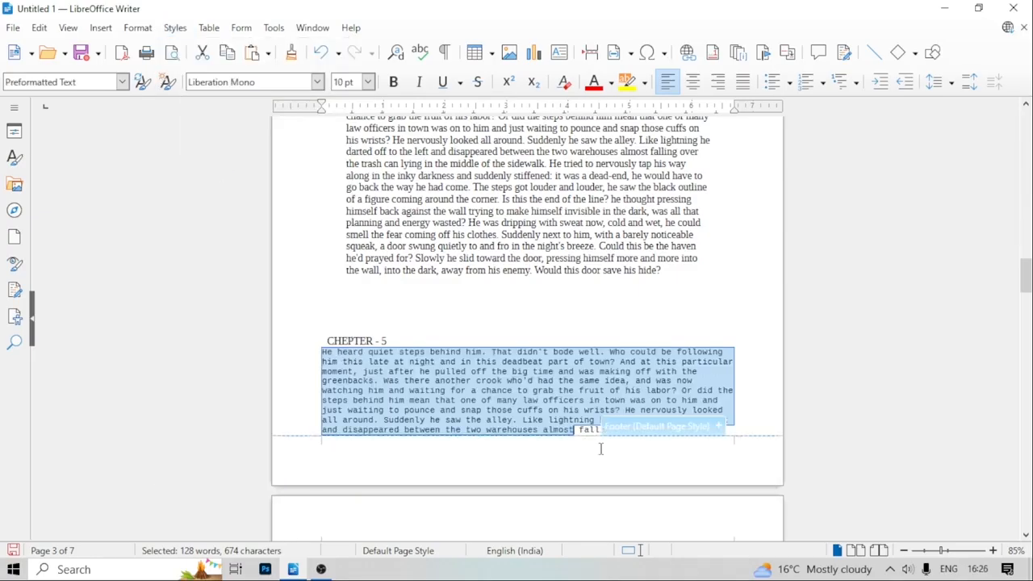
click(455, 329)
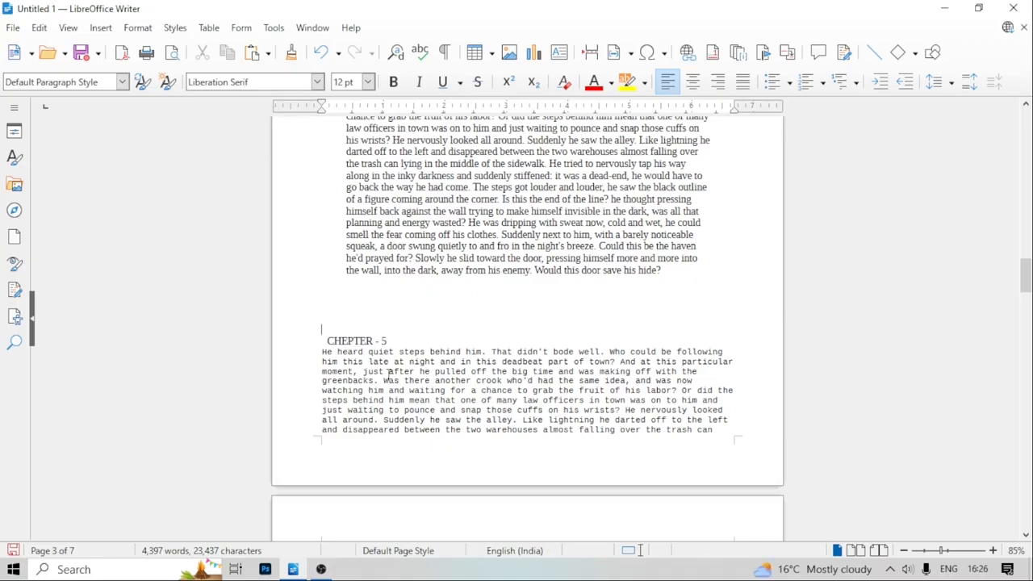
Try the Emphasis style on the full paragraph following the preformatted text and undo it
click(387, 374)
click(175, 27)
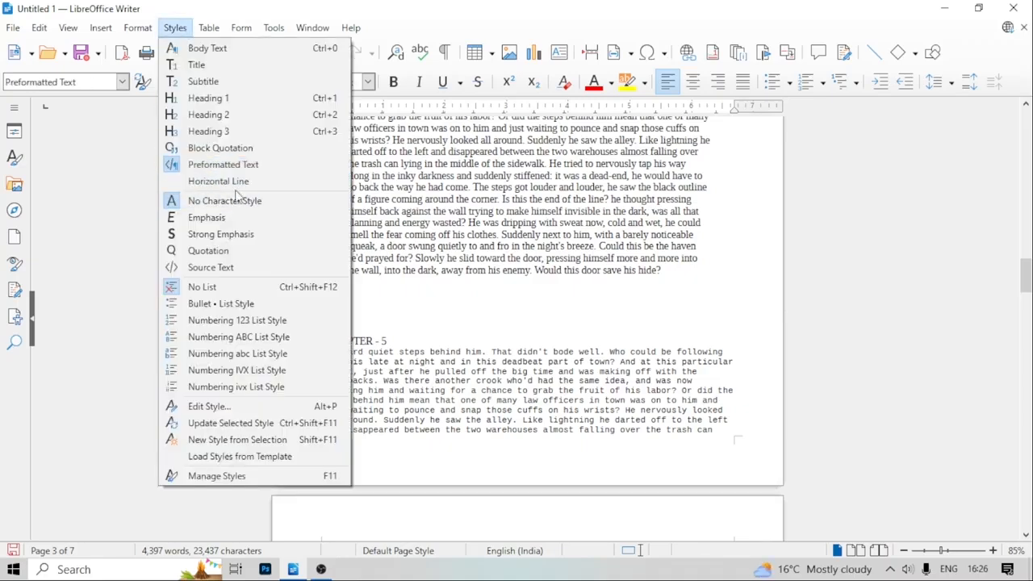
key(Escape)
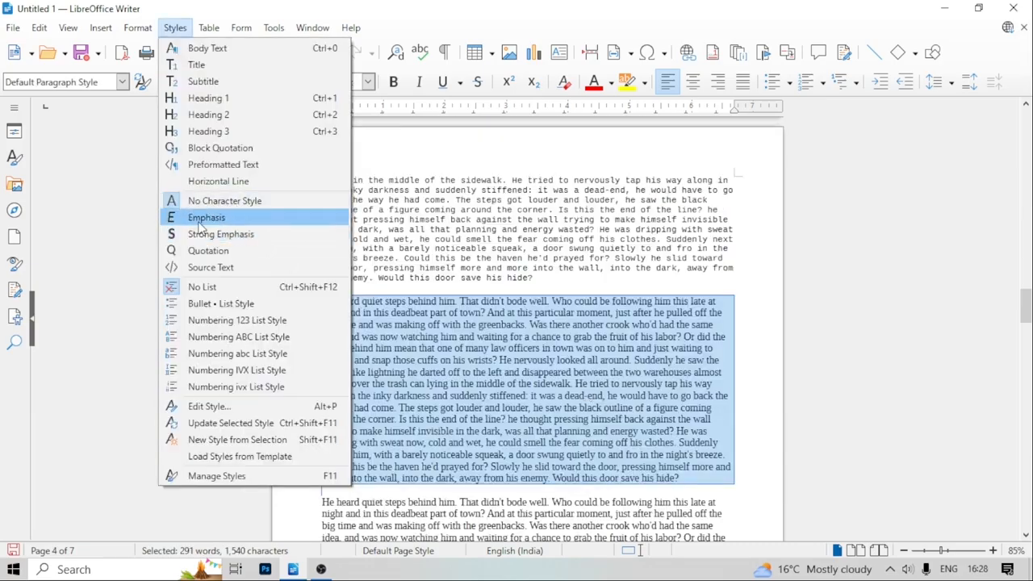
click(199, 221)
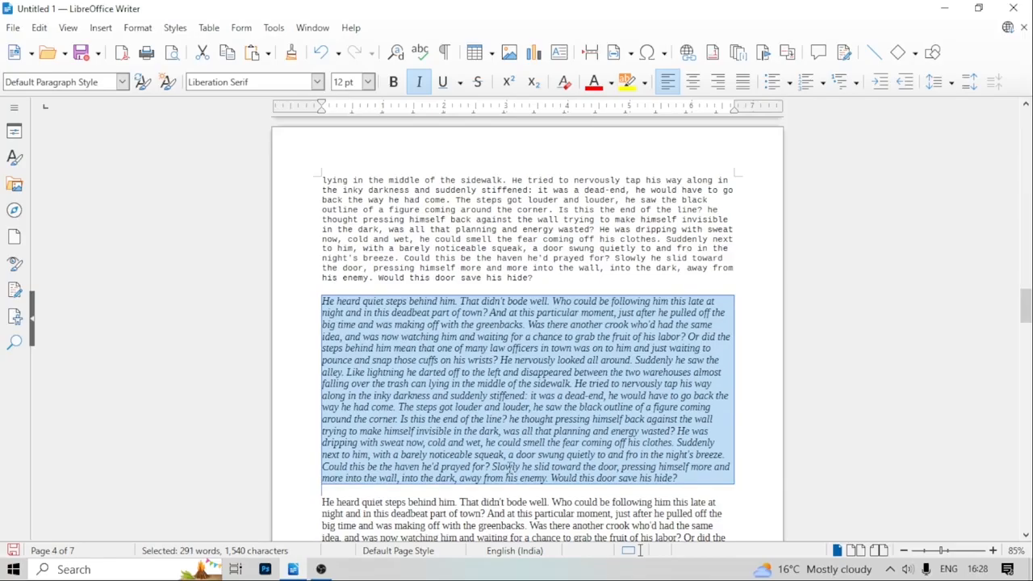
key(ctrl+z)
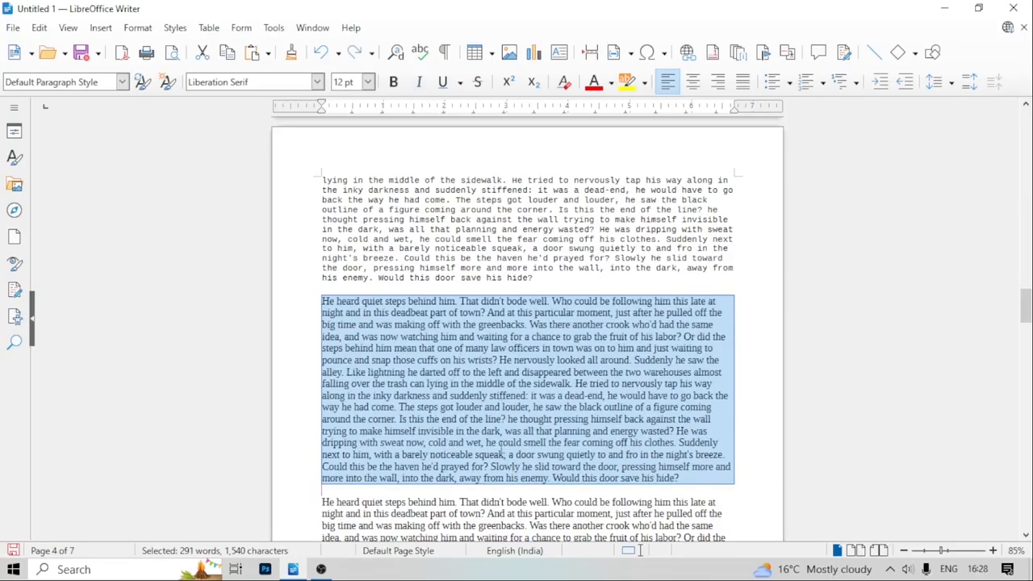
click(518, 476)
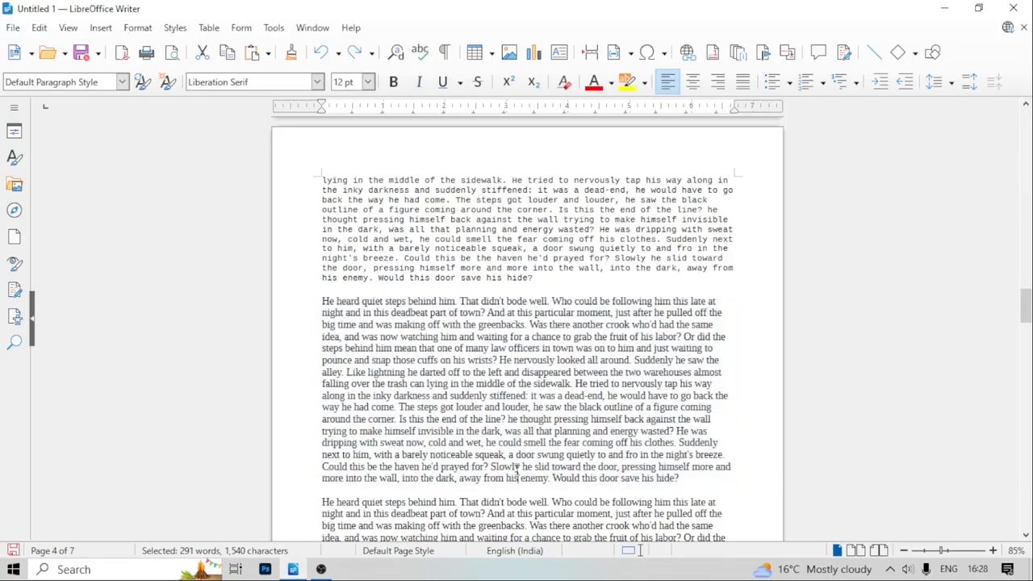
Make the start of the paragraph after the preformatted text bold, through "Suddenly he saw the", and apply the Emphasis style to it
ctrl+scroll(518, 476, up, 3)
drag(261, 209, 775, 278)
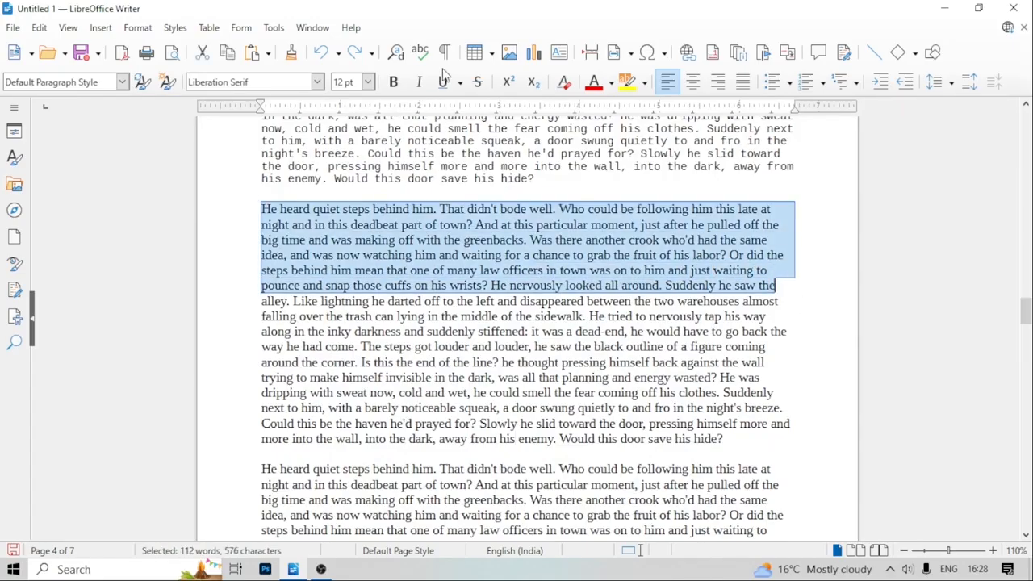
click(394, 82)
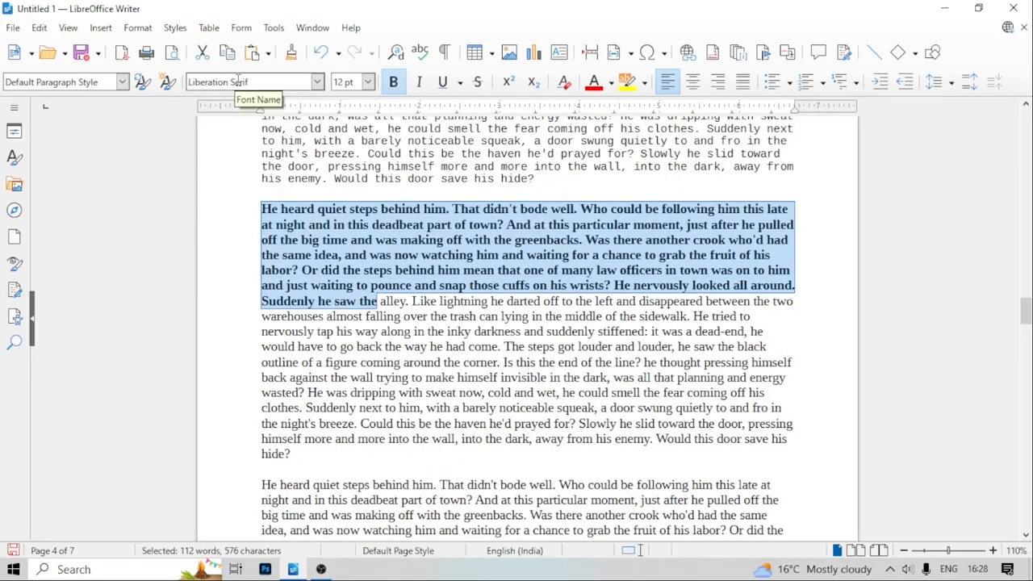
click(175, 27)
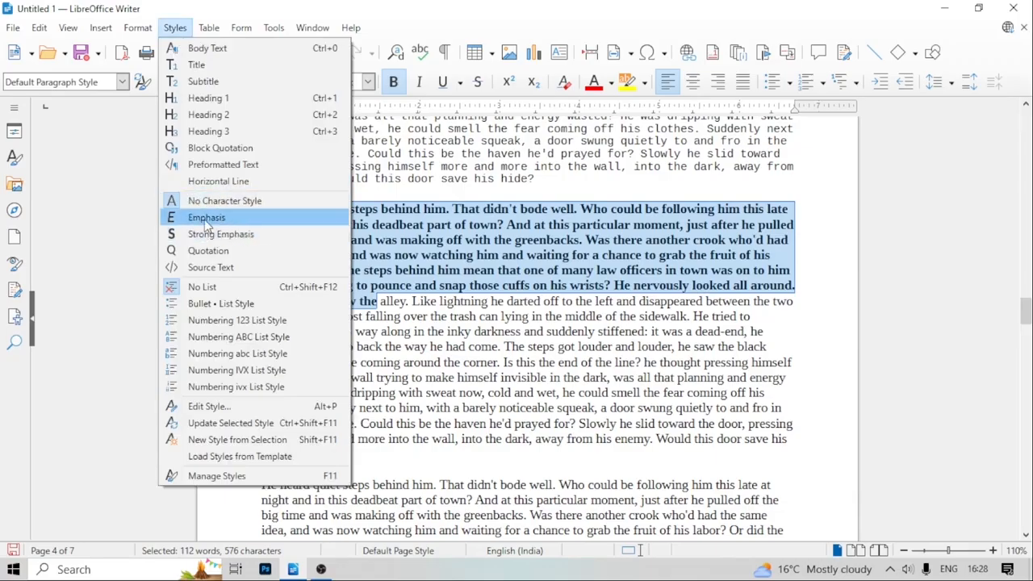
click(205, 219)
click(333, 349)
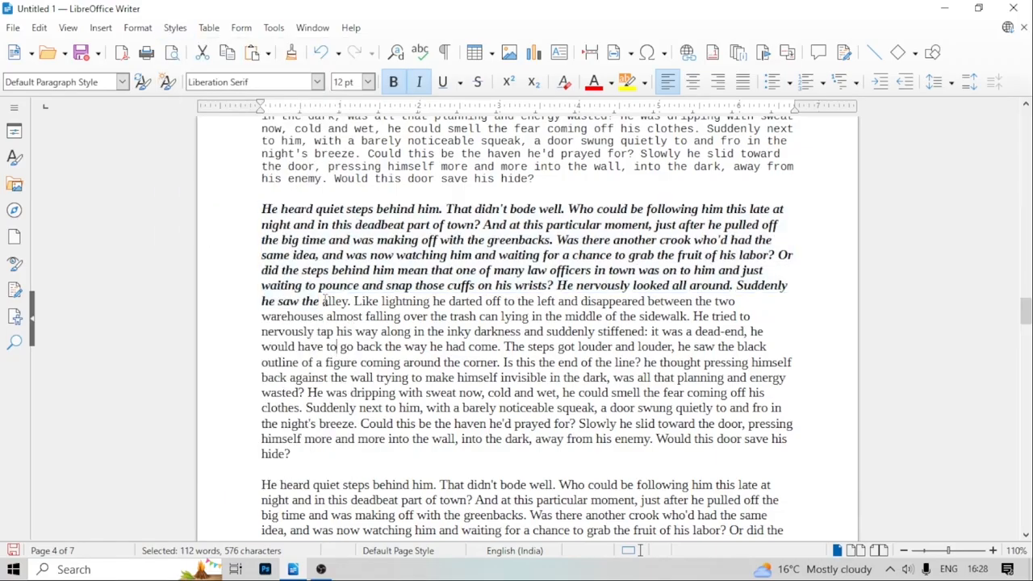
scroll(327, 295, up, 3)
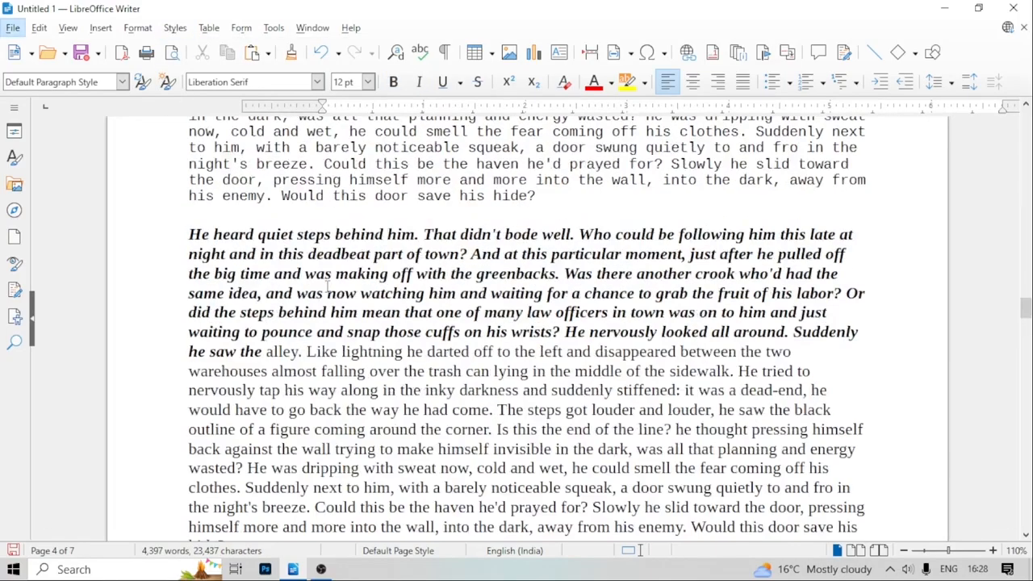
Apply the Strong Emphasis style to the text from "warehouses almost falling" through "to and fro in", below the bold-italic passage
drag(190, 372, 853, 495)
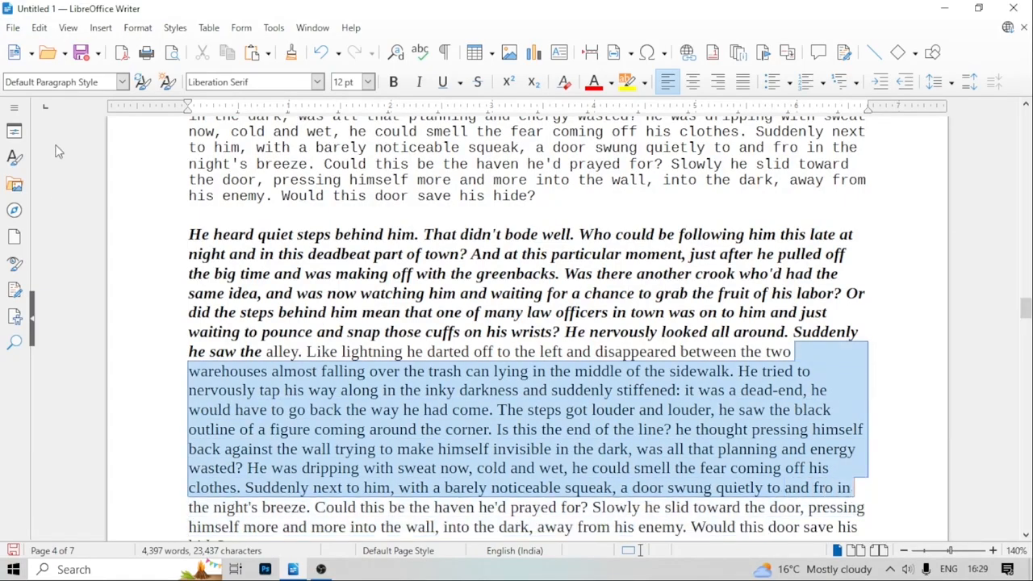
click(175, 27)
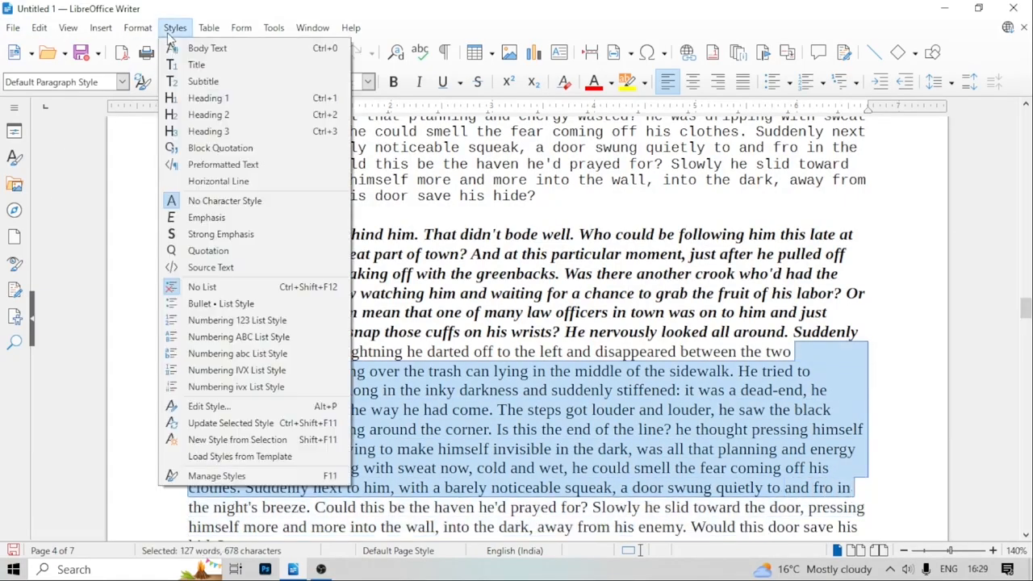
click(199, 235)
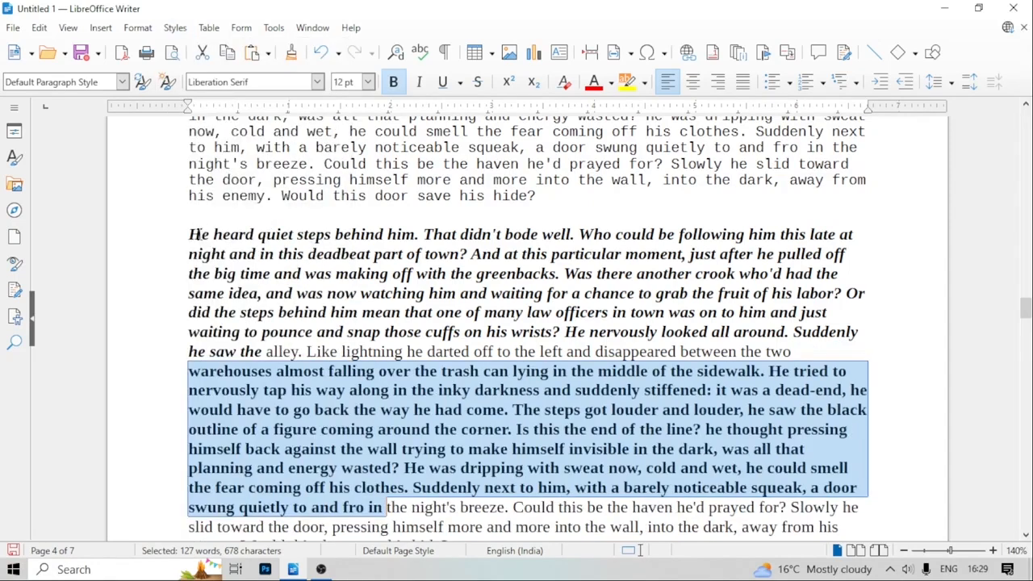
scroll(390, 400, down, 1)
click(404, 457)
Apply the Emphasis style to the start of the following plain paragraph, from "He heard quiet steps" through "warehouses almost"
scroll(403, 457, down, 2)
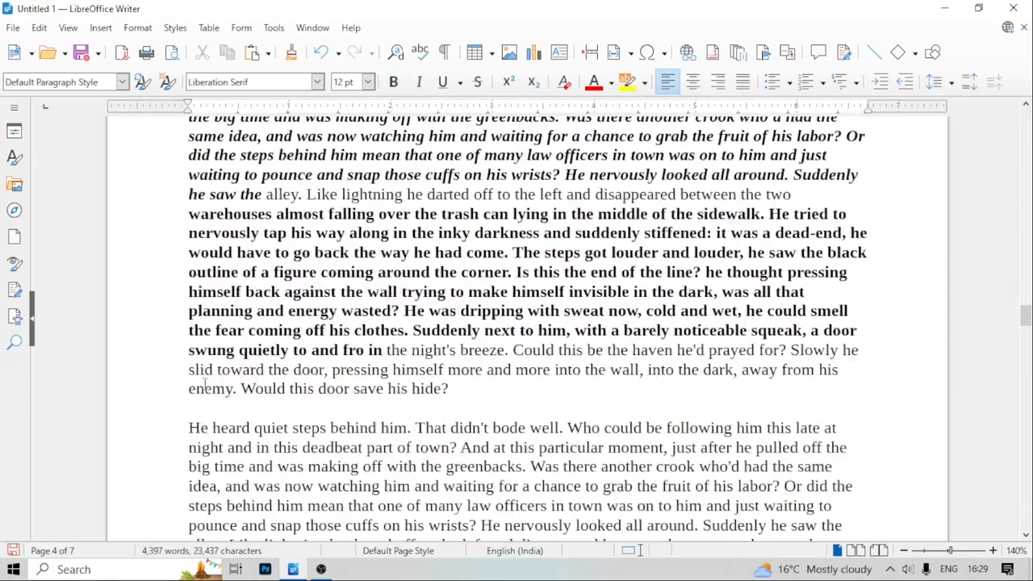
scroll(403, 457, down, 2)
drag(184, 326, 847, 443)
click(175, 27)
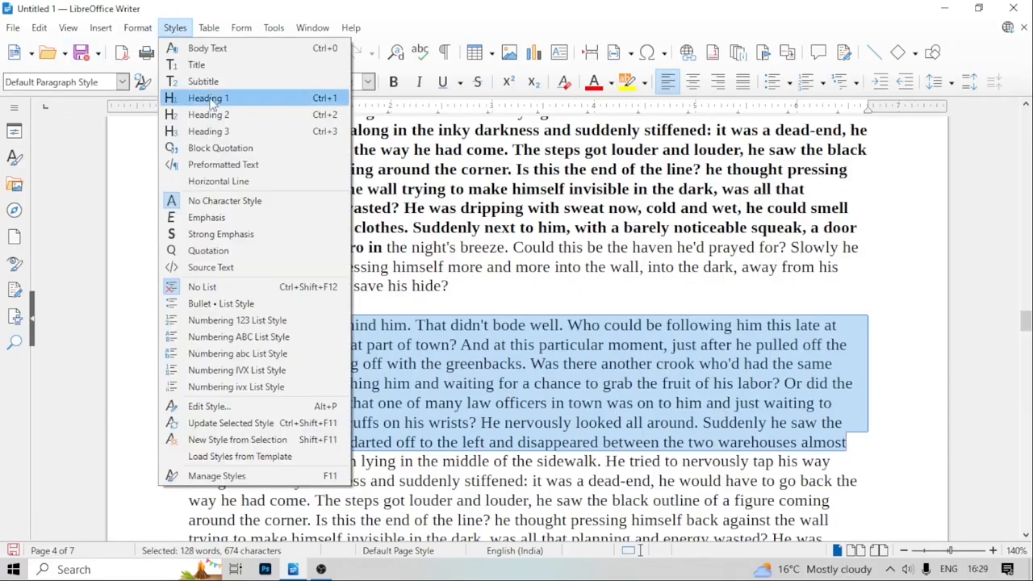
click(199, 214)
click(314, 413)
ctrl+scroll(314, 413, up, 1)
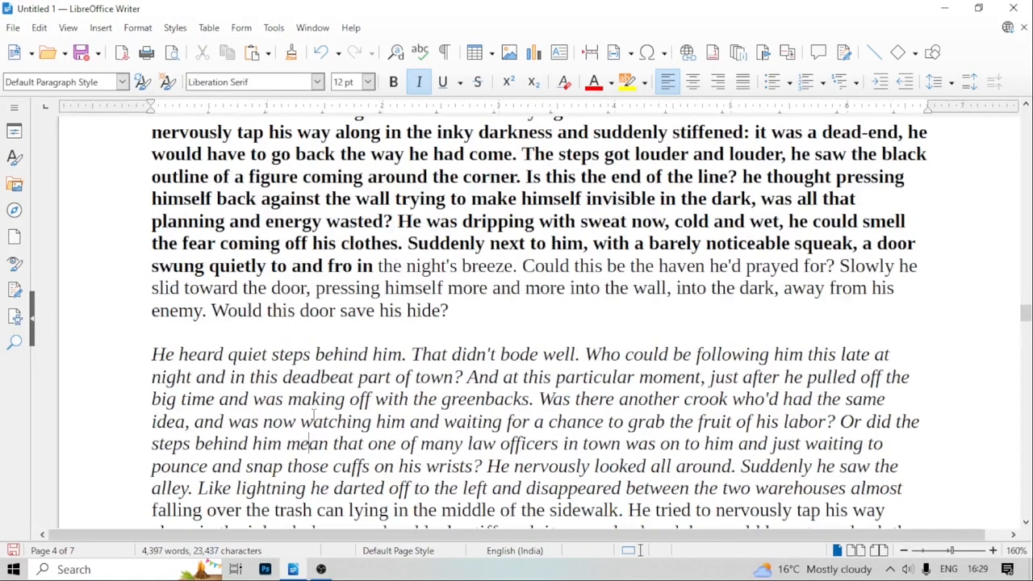
Apply the Source Text style to the rest of that paragraph, from "way he had come" through "save his hide?"
scroll(309, 404, down, 4)
drag(163, 313, 797, 470)
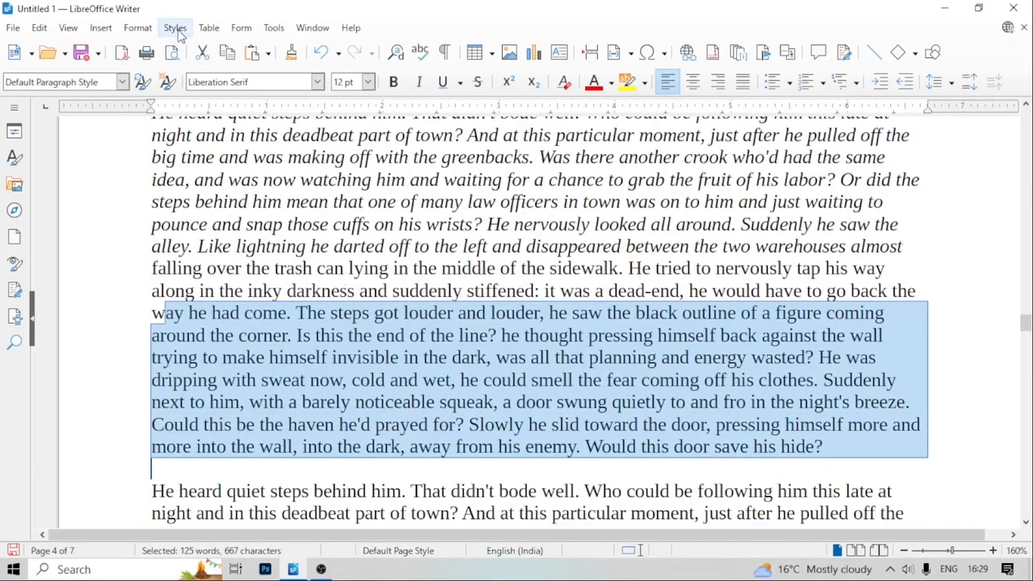
click(176, 28)
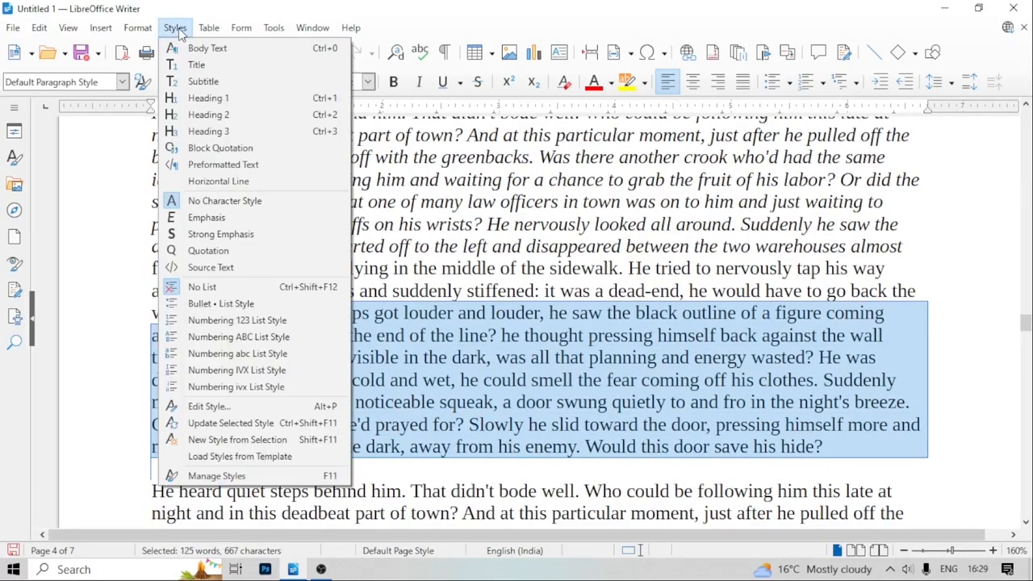
click(202, 268)
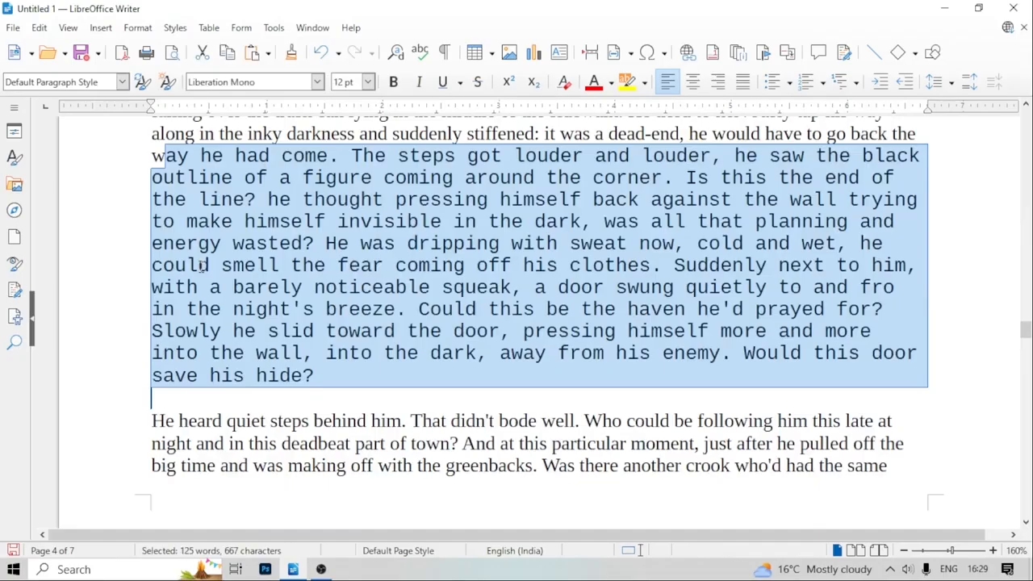
click(240, 398)
scroll(222, 380, up, 3)
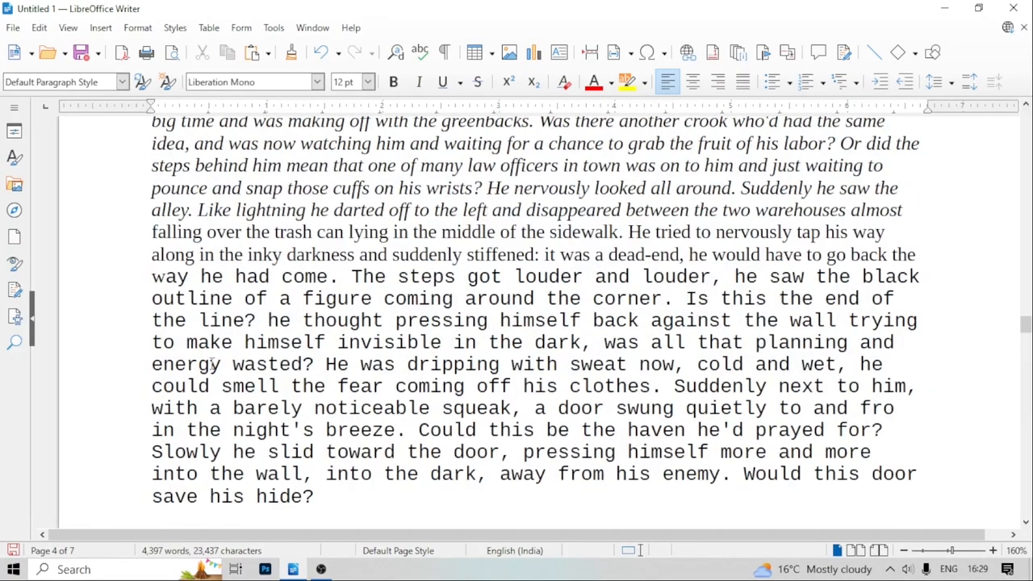
Clear the Source Text formatting from the end of that paragraph with No Character Style
click(175, 28)
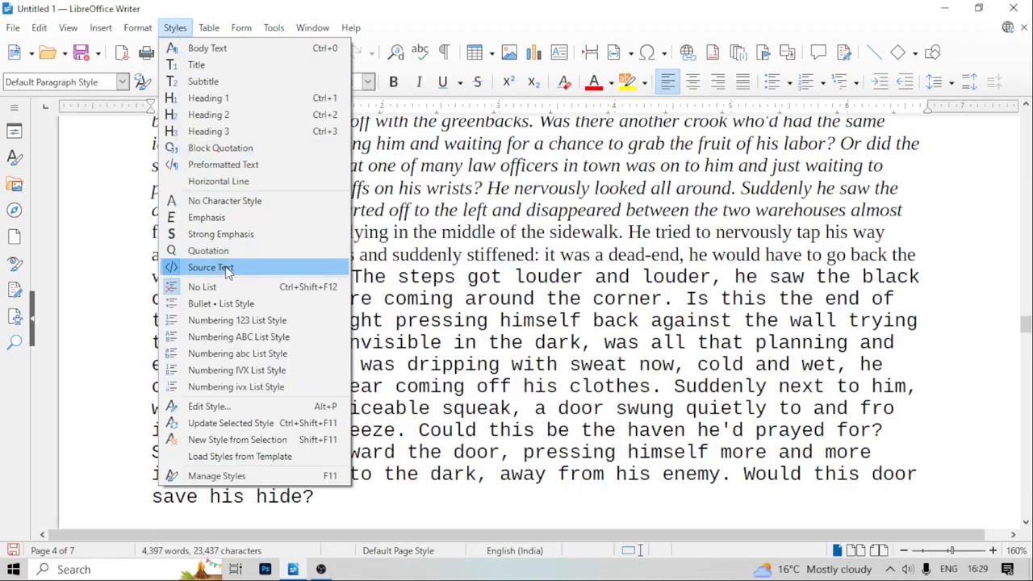
click(437, 365)
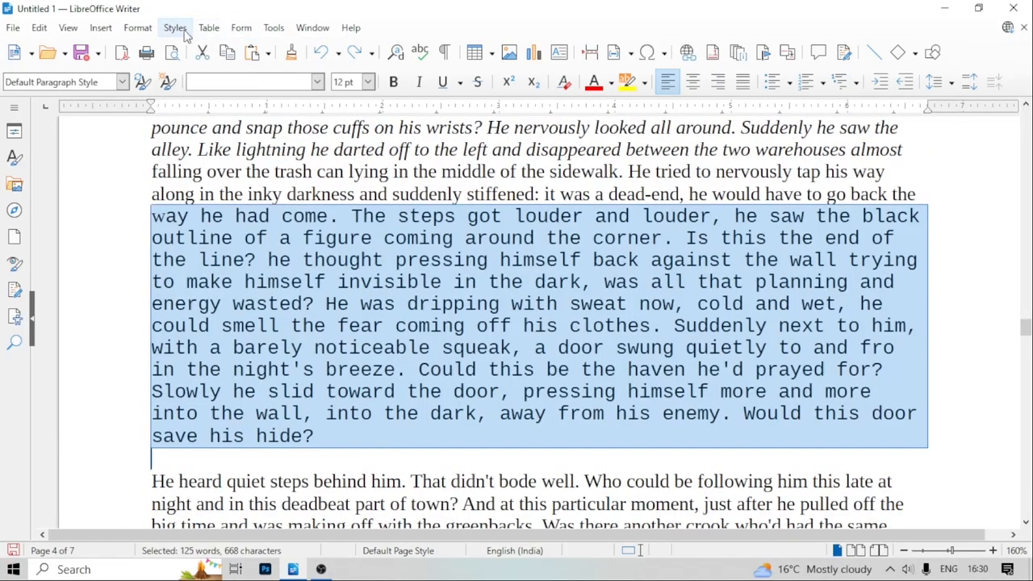
click(177, 31)
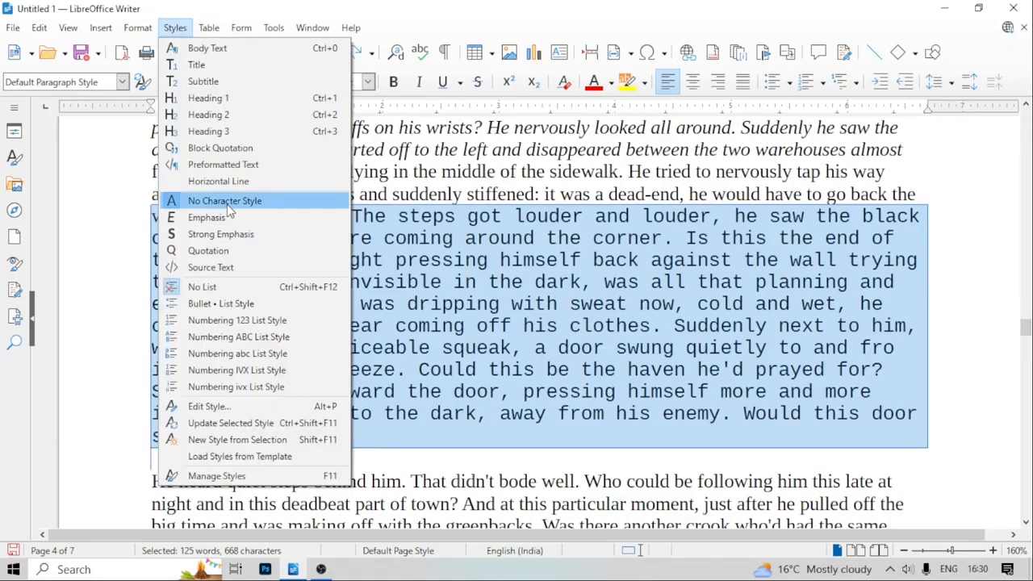
click(181, 202)
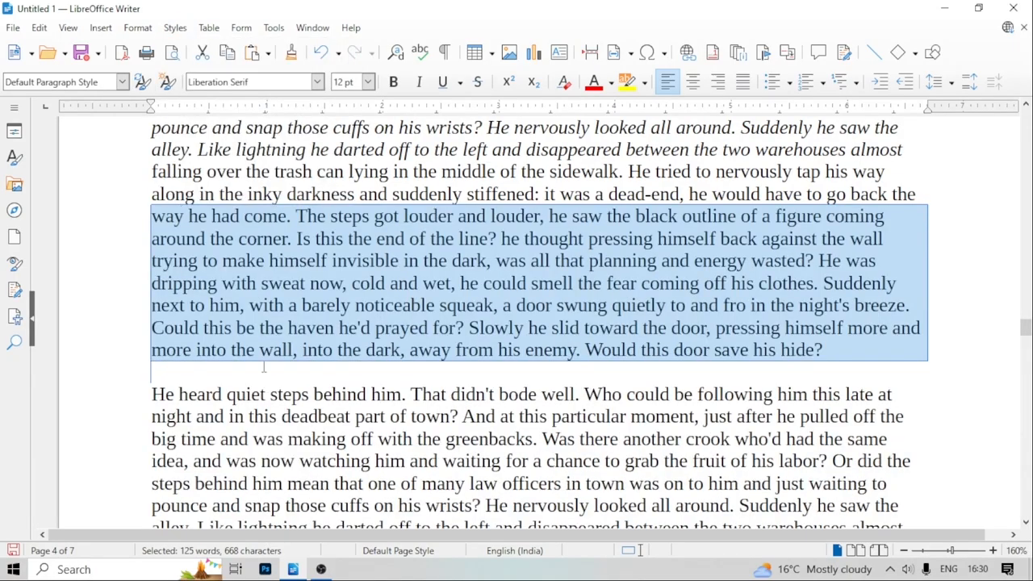
click(177, 395)
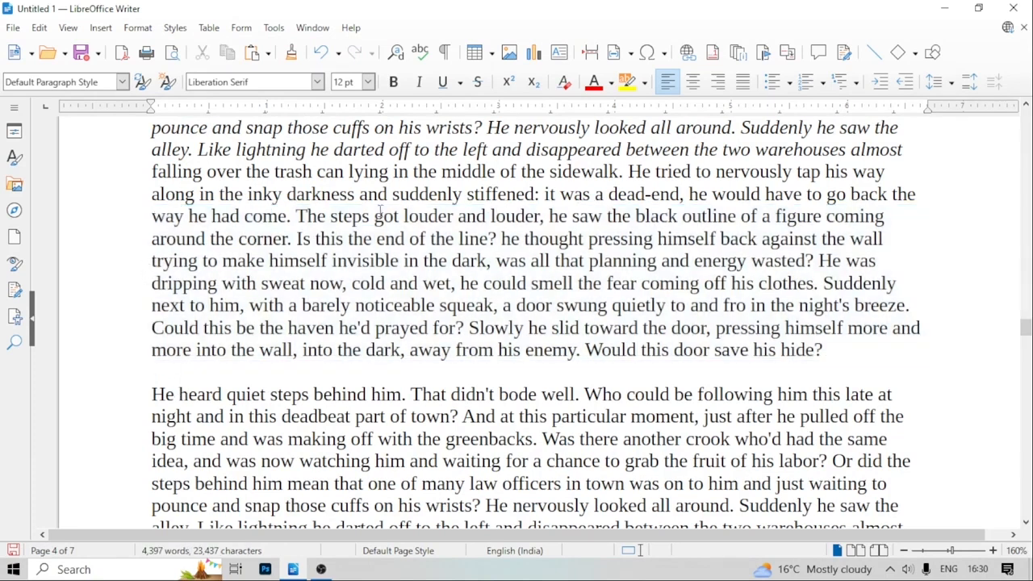
Try the Numbering 123 and Bullet list styles on the next plain paragraph and undo them
click(175, 27)
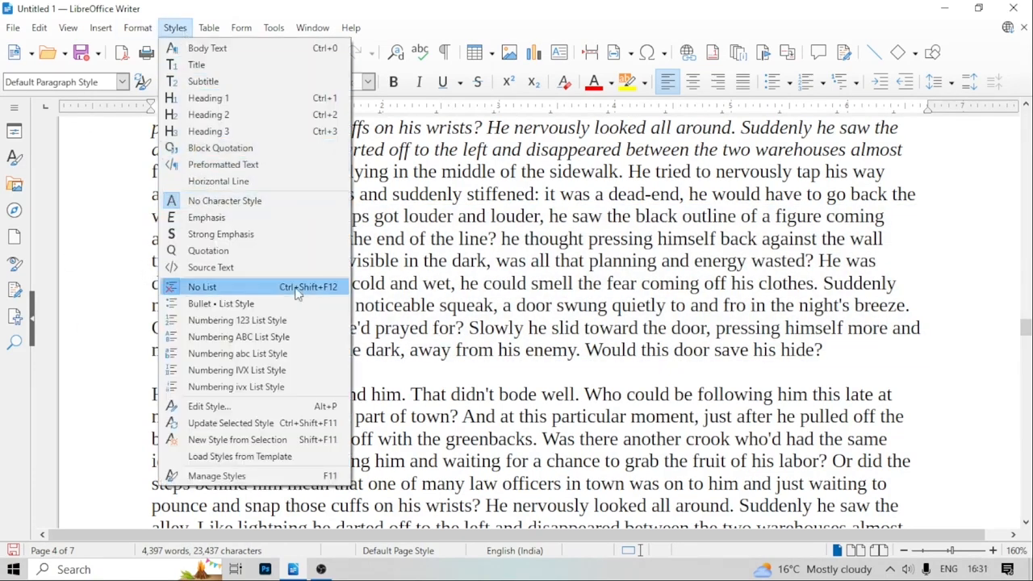
click(175, 27)
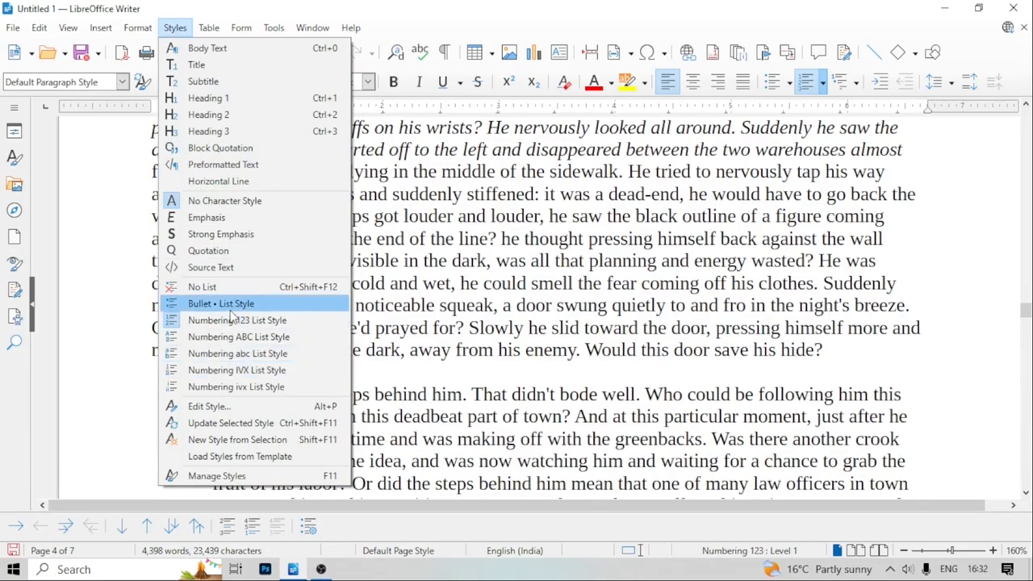
click(240, 311)
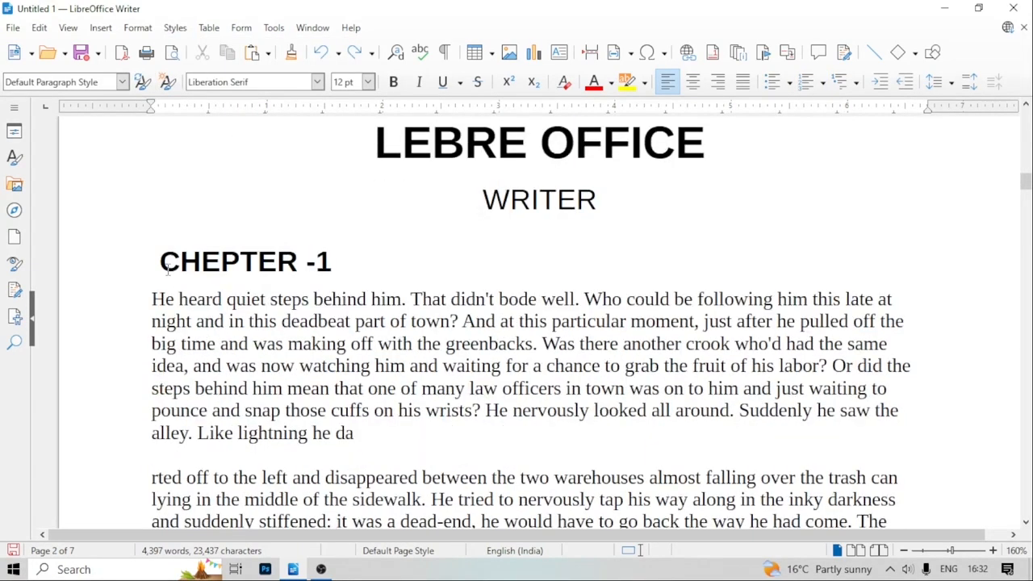
Apply the Bullet list style to the CHEPTER -1 heading and all of its text
drag(129, 235, 638, 496)
scroll(604, 481, up, 5)
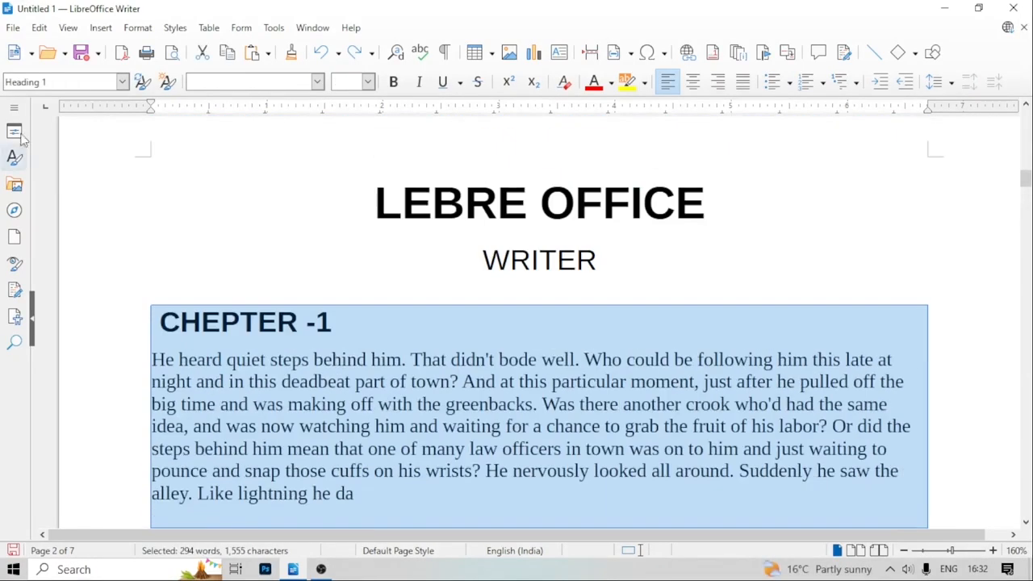
click(175, 27)
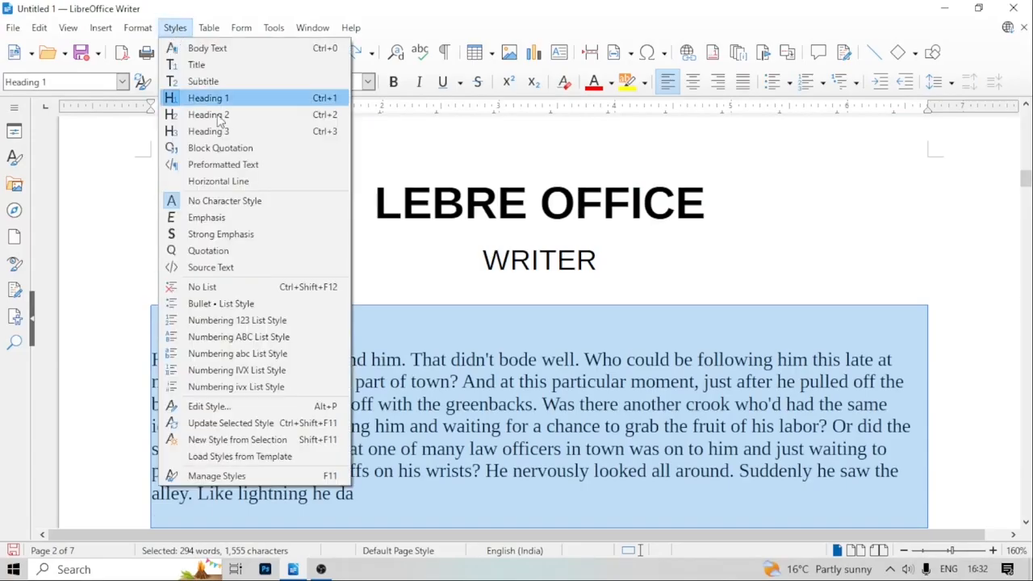
click(259, 305)
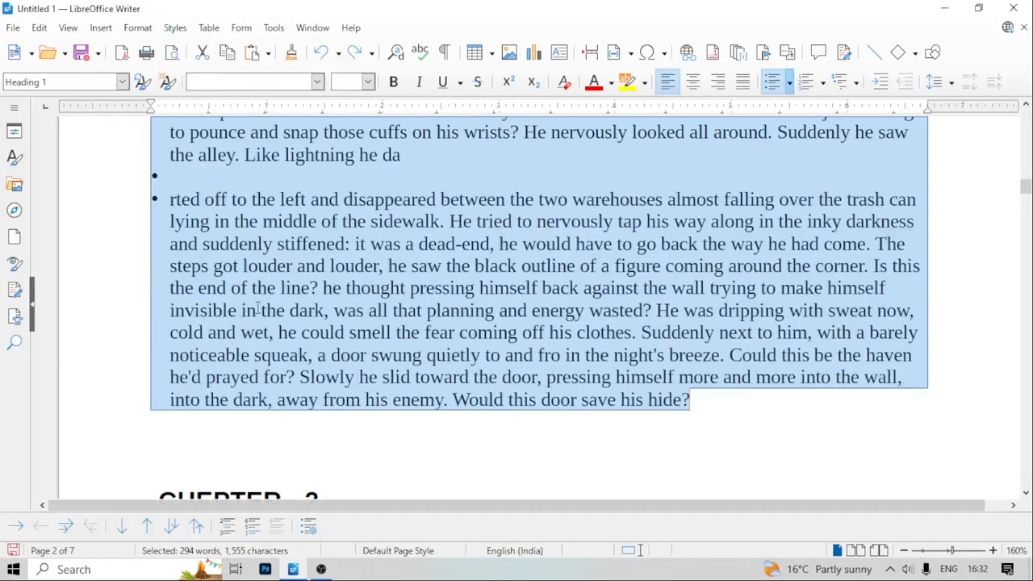
click(275, 386)
scroll(266, 292, up, 3)
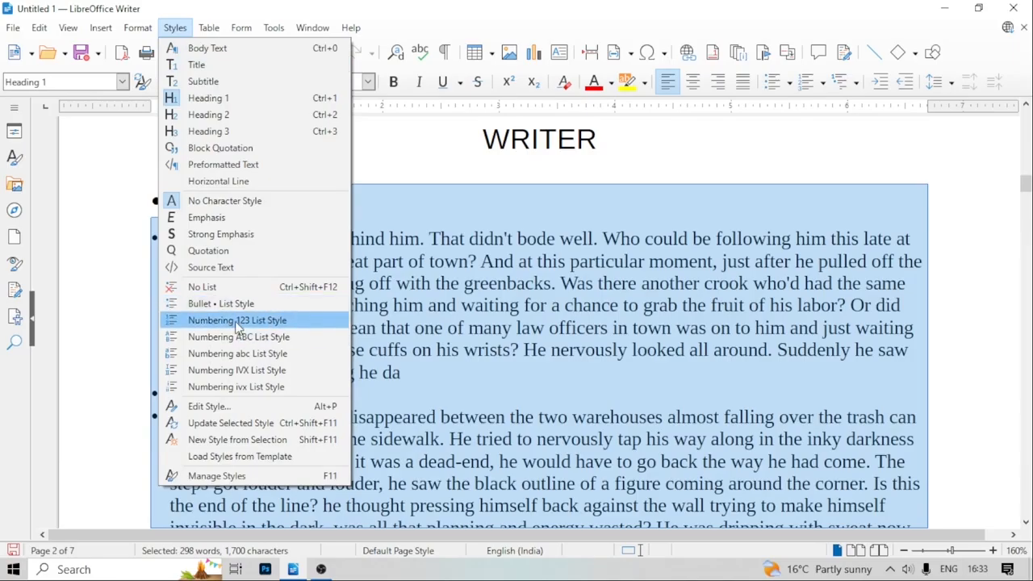
Apply the Numbering 123 list style to the CHEPTER -1 section, and switch it to Numbering ABC
click(237, 320)
scroll(239, 319, up, 6)
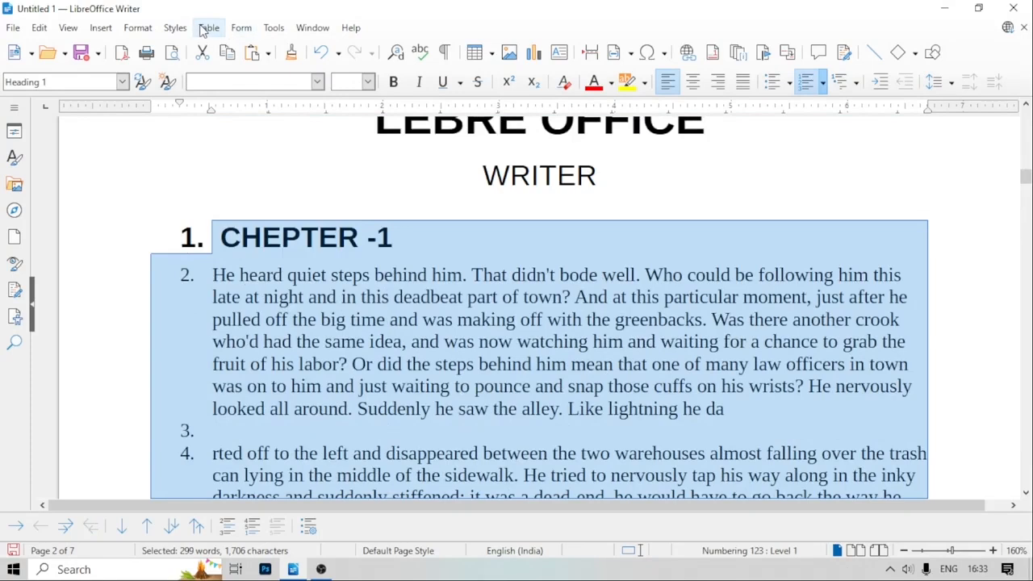
click(175, 27)
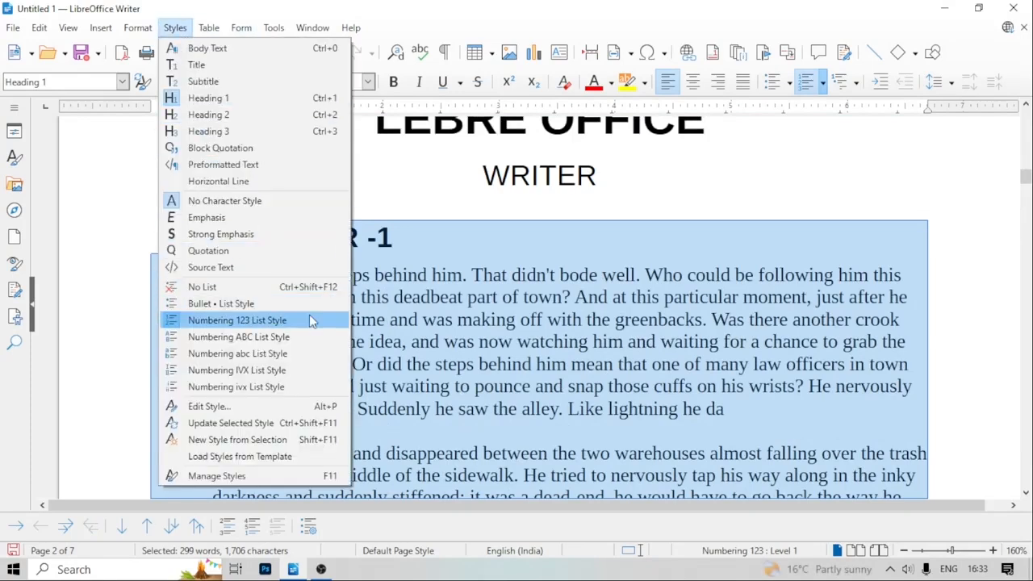
click(264, 342)
scroll(204, 338, up, 5)
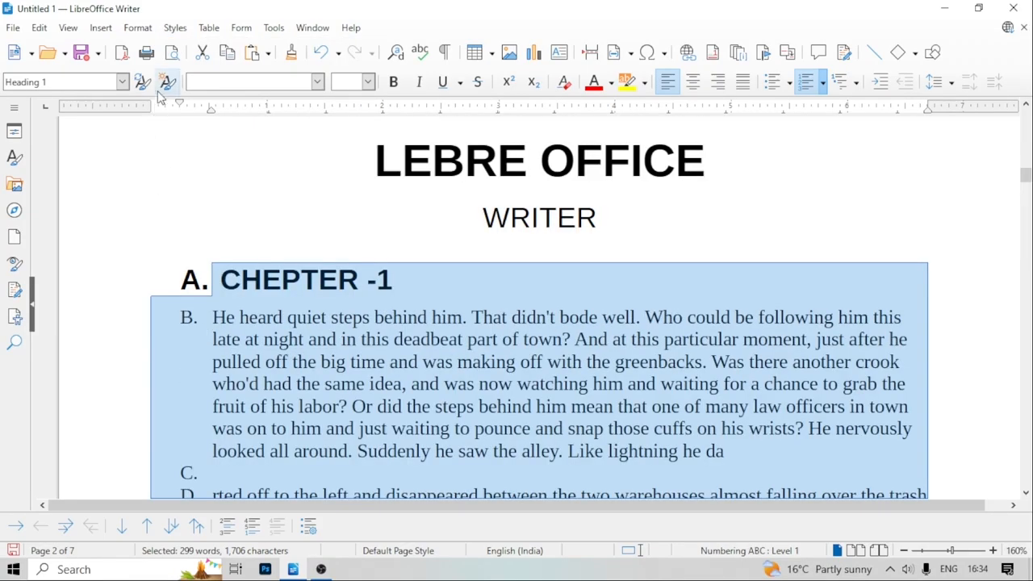
Change the CHEPTER -1 section's list style to Numbering abc, followed by Numbering IVX
click(175, 29)
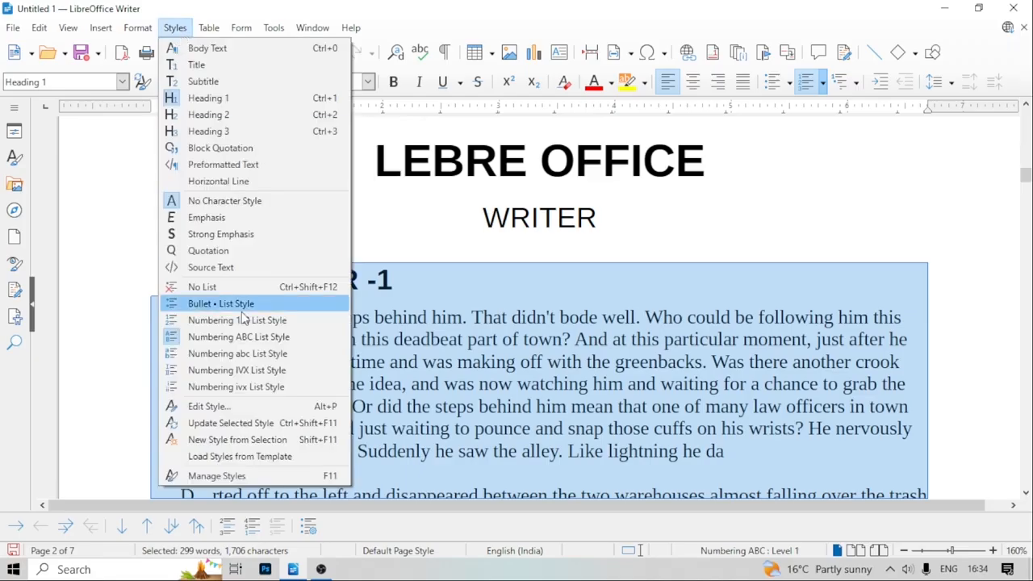
click(245, 355)
scroll(245, 355, up, 5)
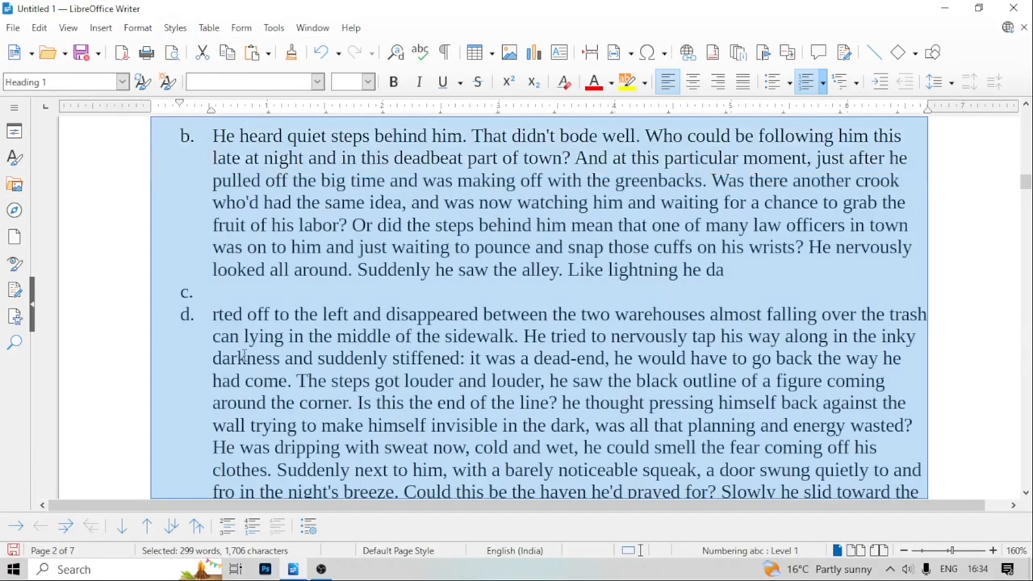
click(175, 28)
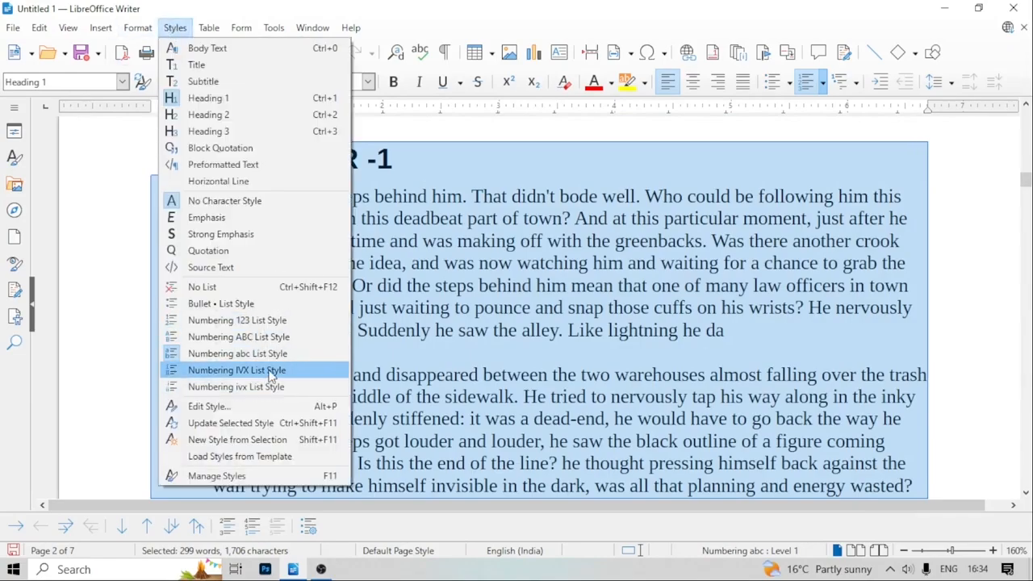
click(236, 370)
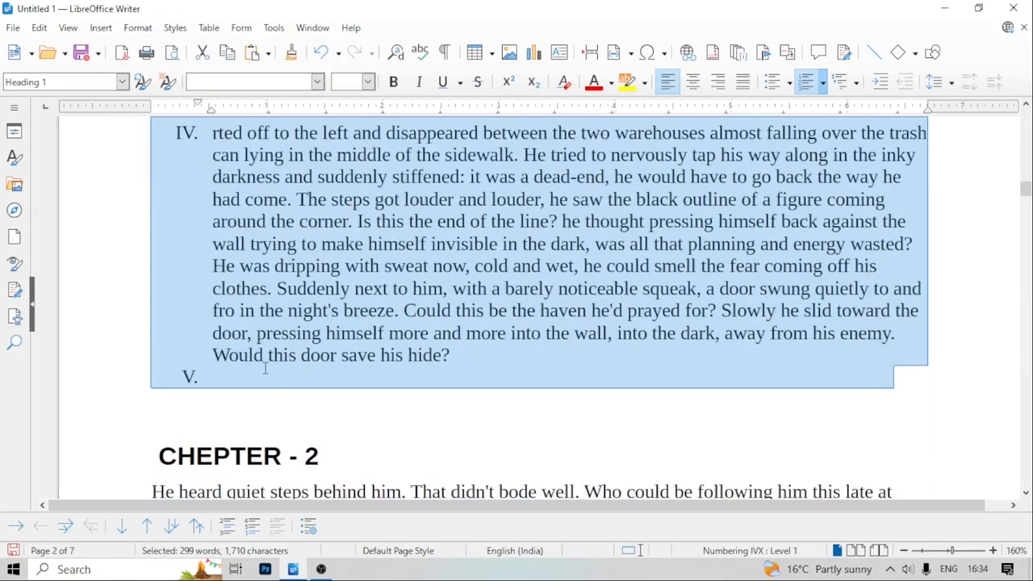
scroll(264, 368, up, 5)
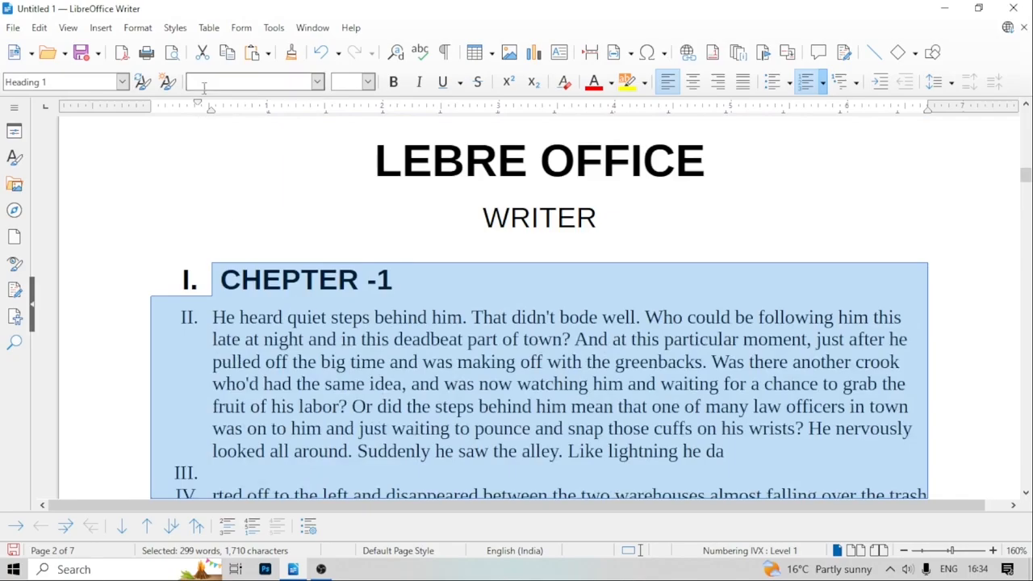
Apply the Numbering ivx list style to the CHEPTER -1 heading and its text
click(175, 28)
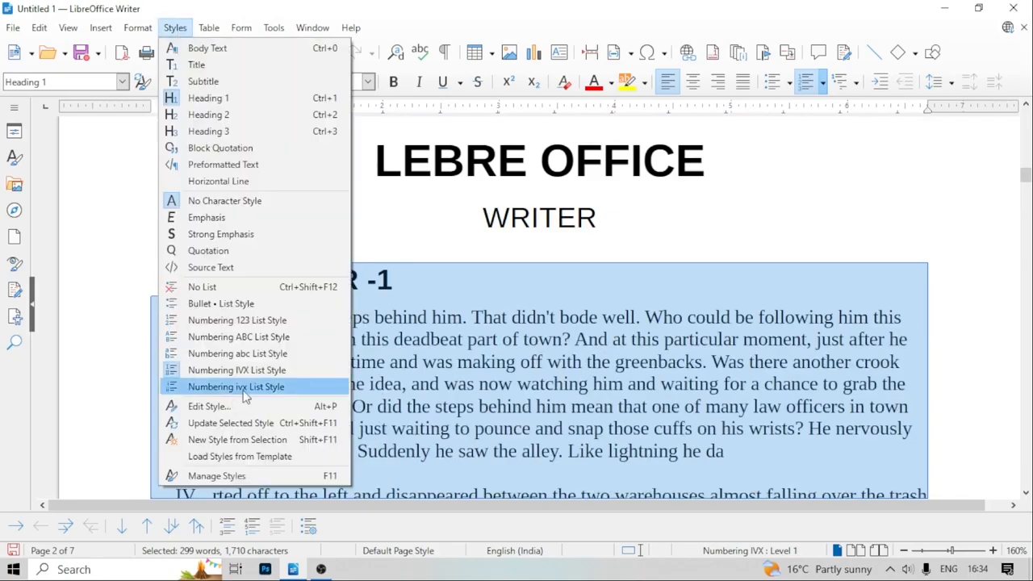
click(246, 387)
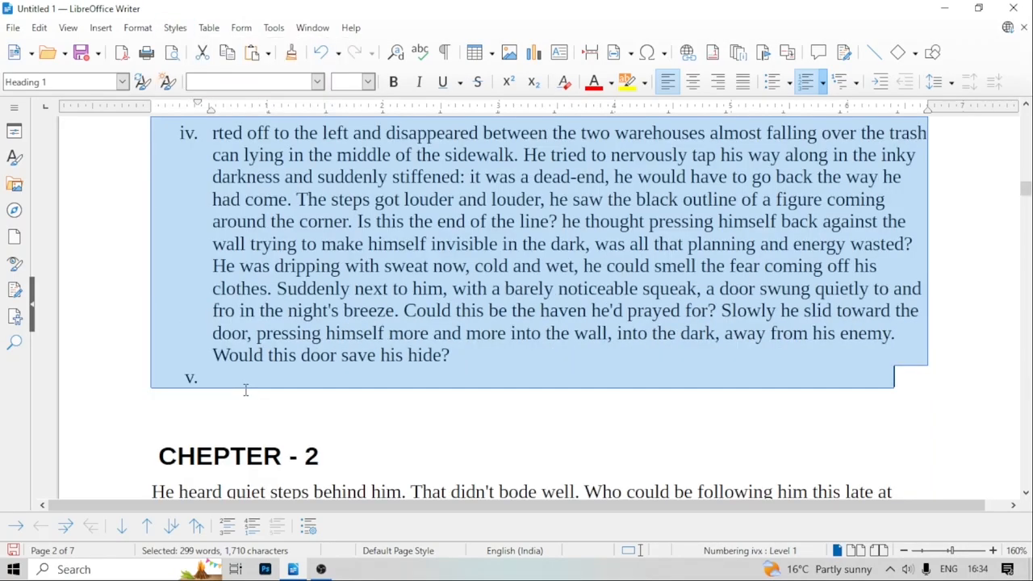
scroll(246, 393, up, 5)
scroll(246, 390, up, 1)
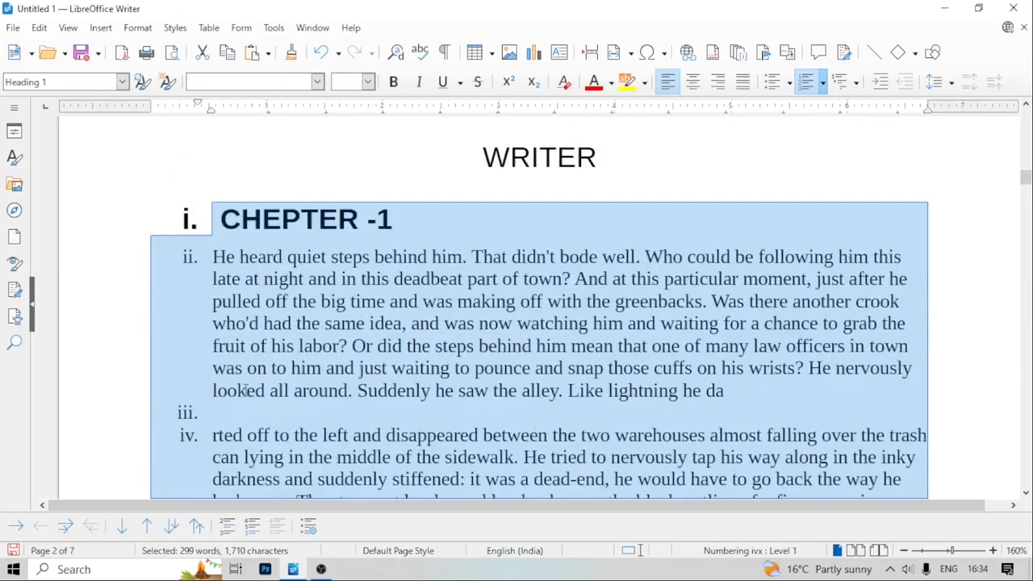
Remove the list style from the CHEPTER -1 heading and all of its text, and undo the removal
click(193, 287)
scroll(192, 288, up, 1)
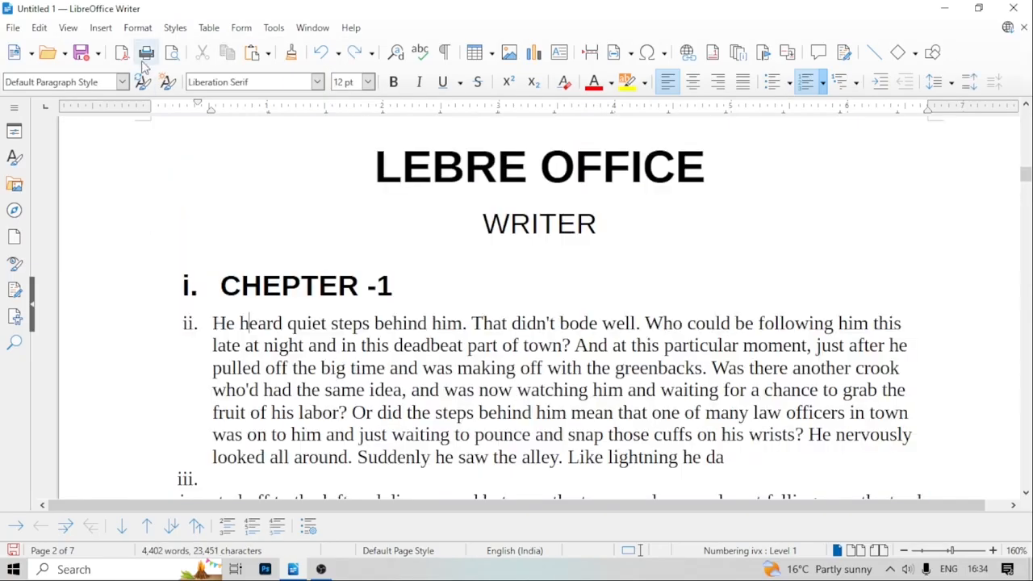
click(175, 27)
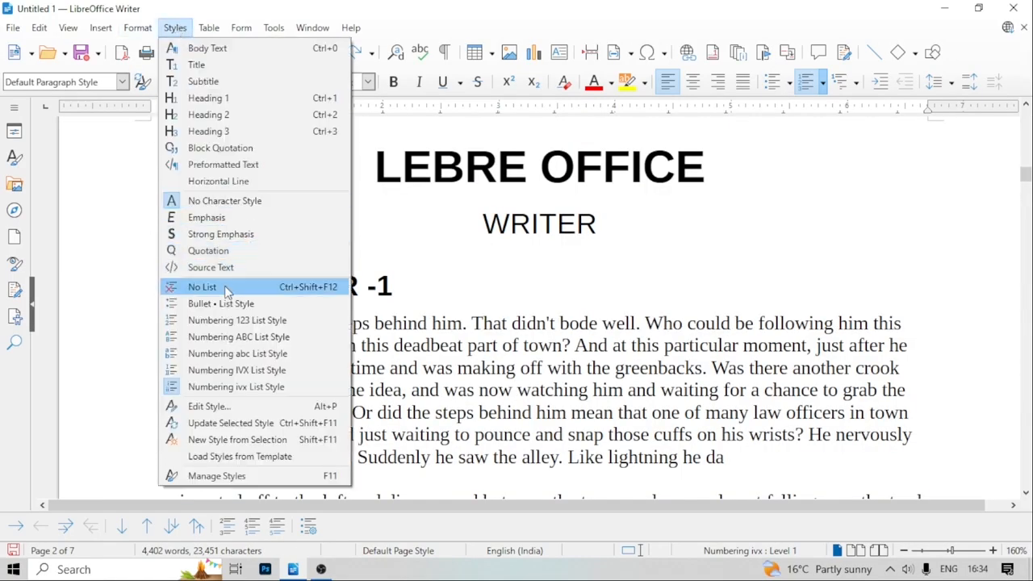
click(408, 363)
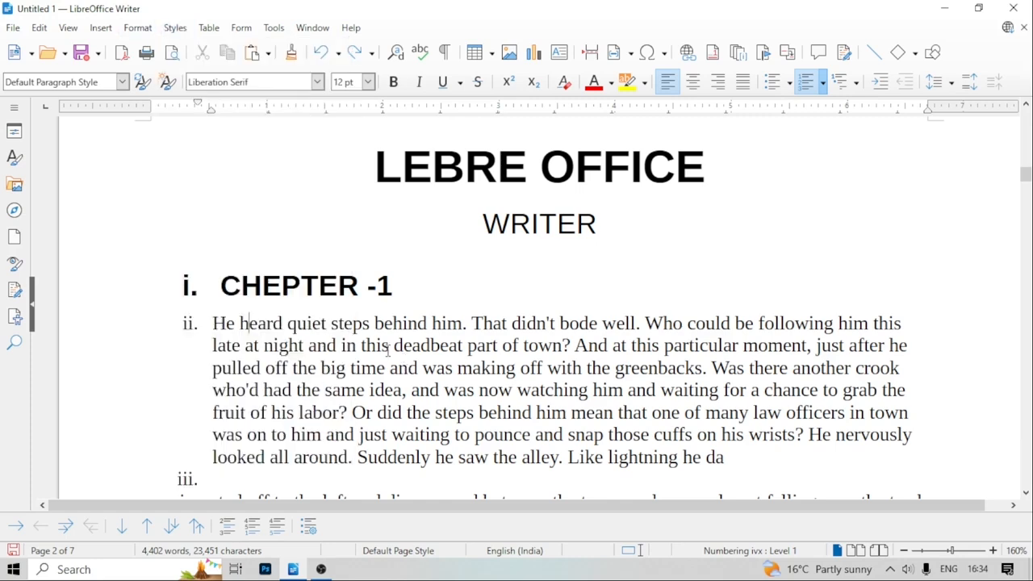
scroll(318, 315, down, 2)
drag(167, 156, 812, 490)
click(175, 28)
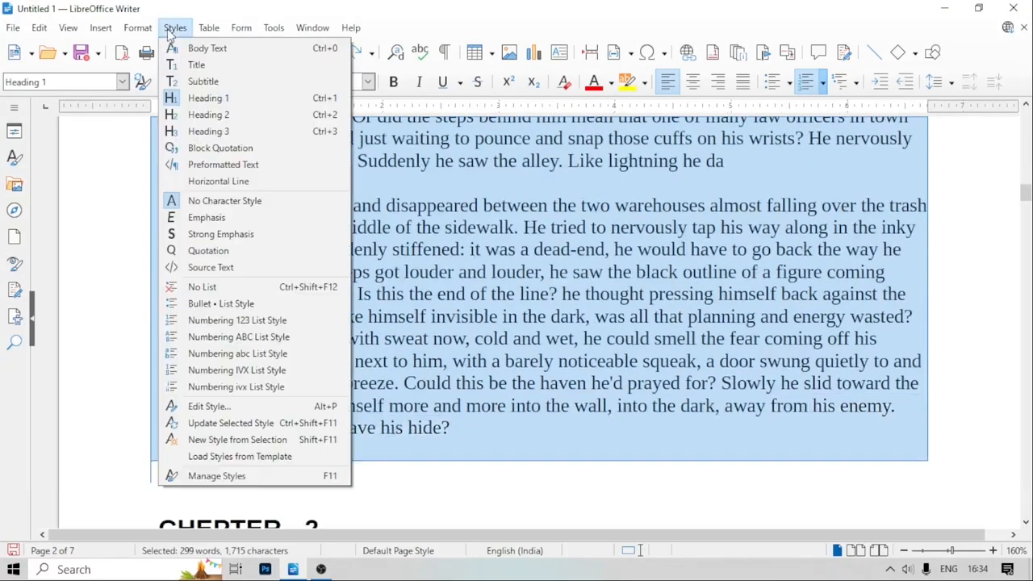
click(226, 287)
scroll(229, 291, up, 5)
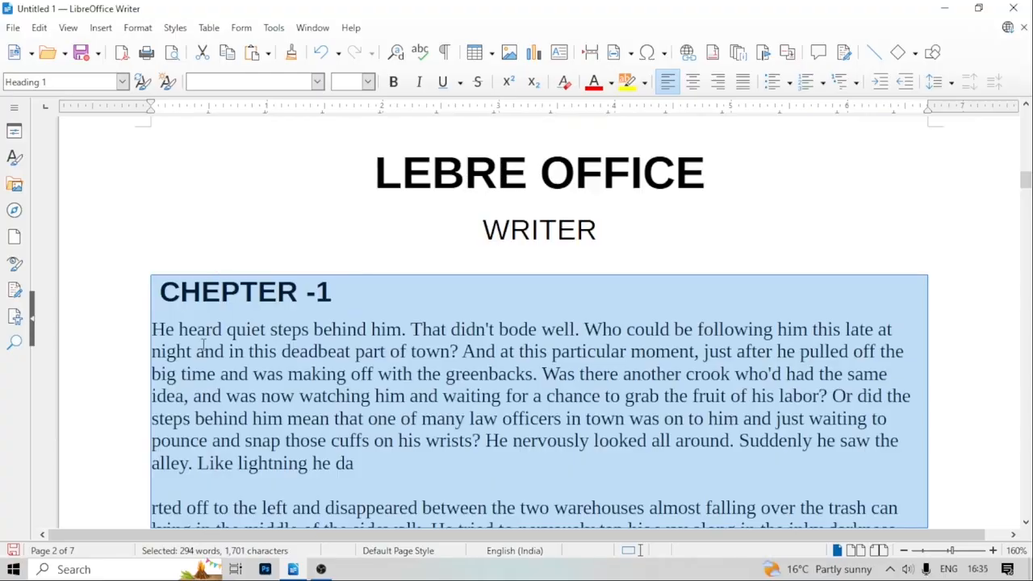
key(ctrl+z)
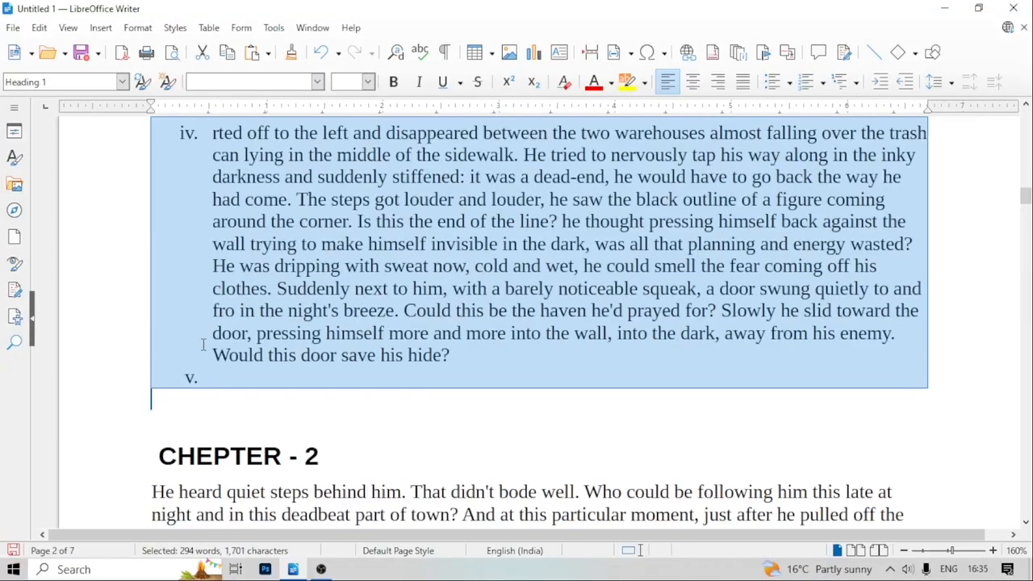
scroll(172, 312, up, 5)
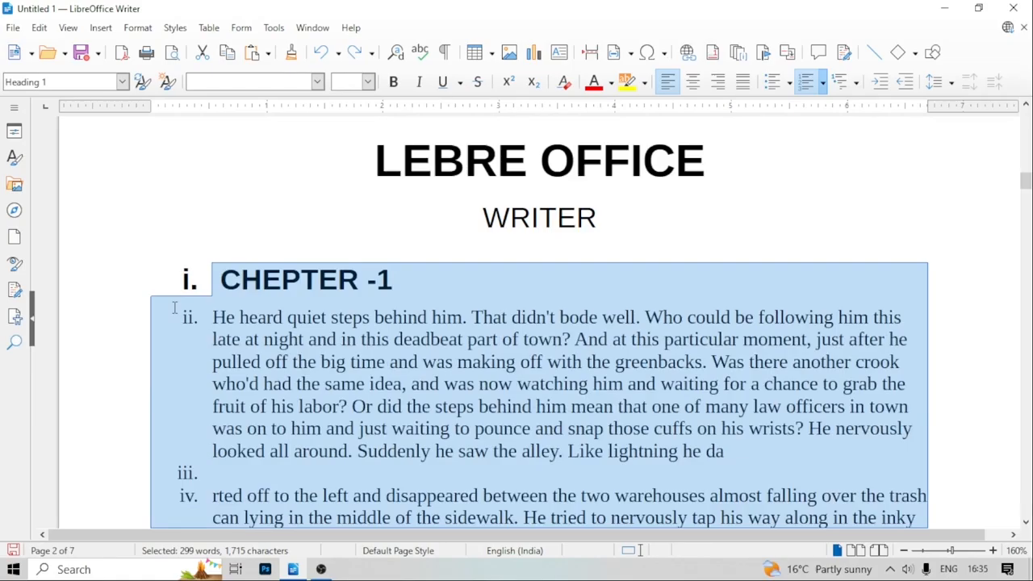
click(167, 32)
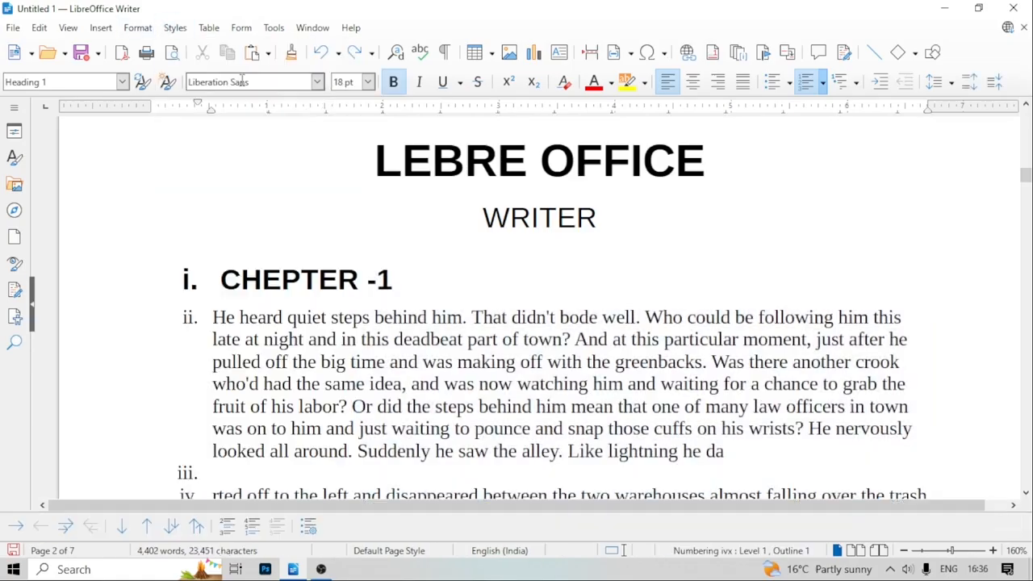
click(174, 29)
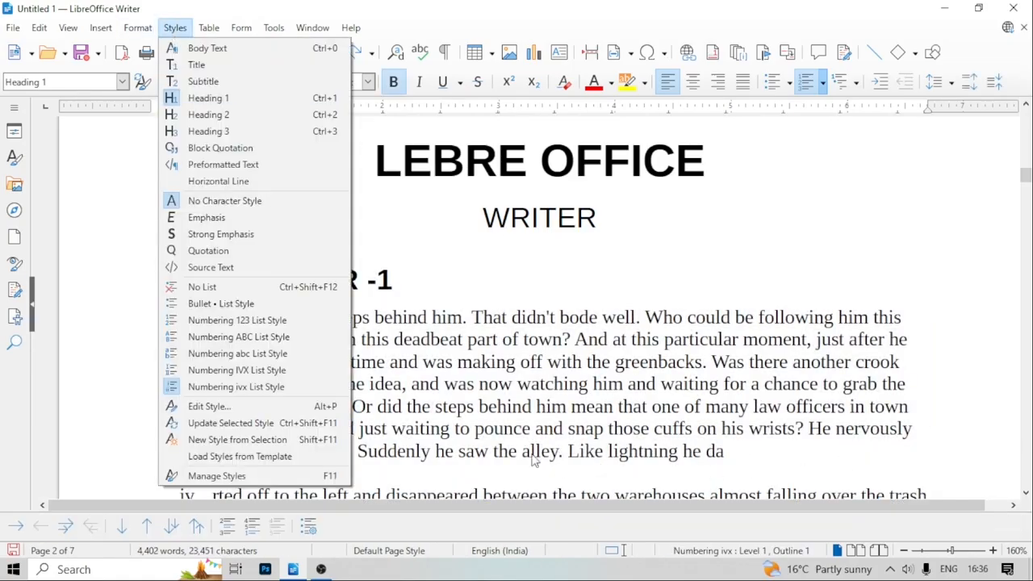
click(289, 408)
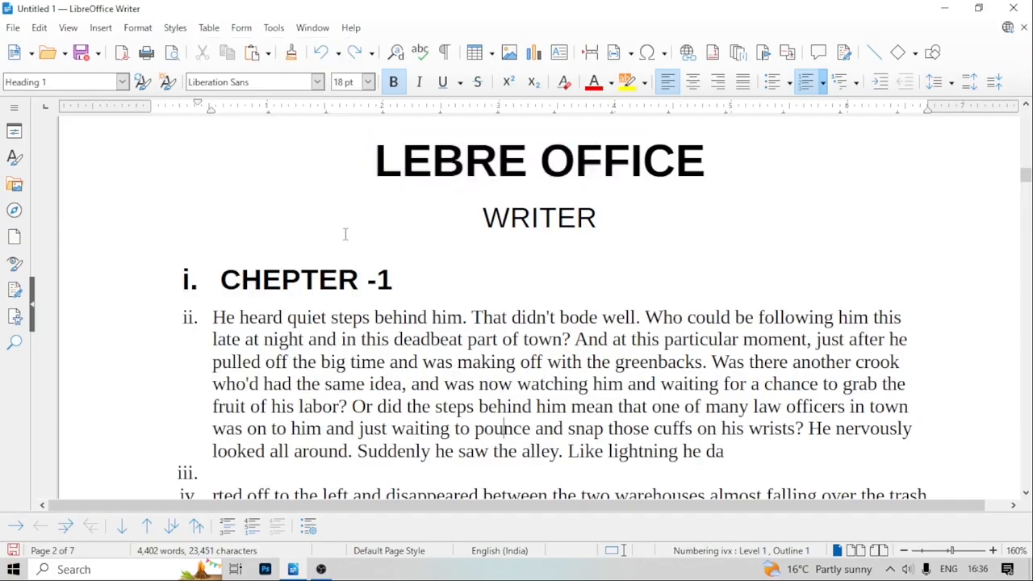
drag(355, 166, 715, 157)
click(584, 339)
drag(460, 213, 633, 214)
click(486, 415)
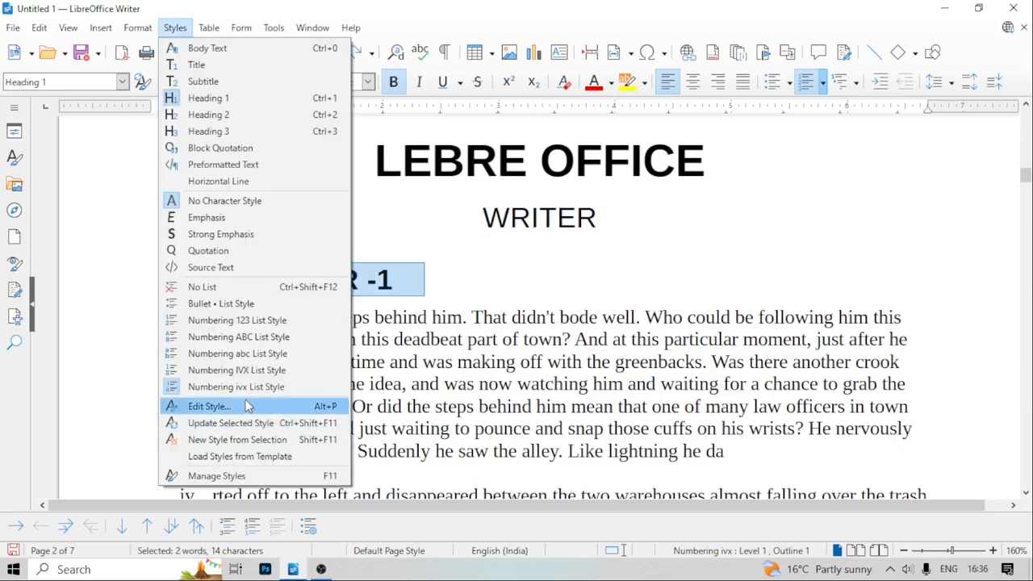
Edit the Heading 1 paragraph style to use Right alignment after trying Center and Justified, and undo the change
click(245, 409)
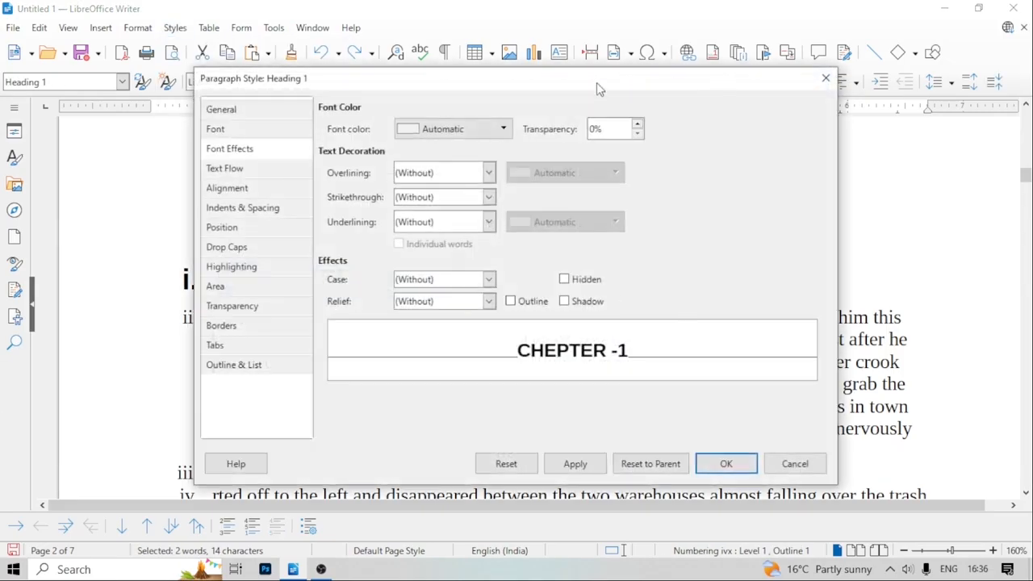
drag(523, 80, 570, 86)
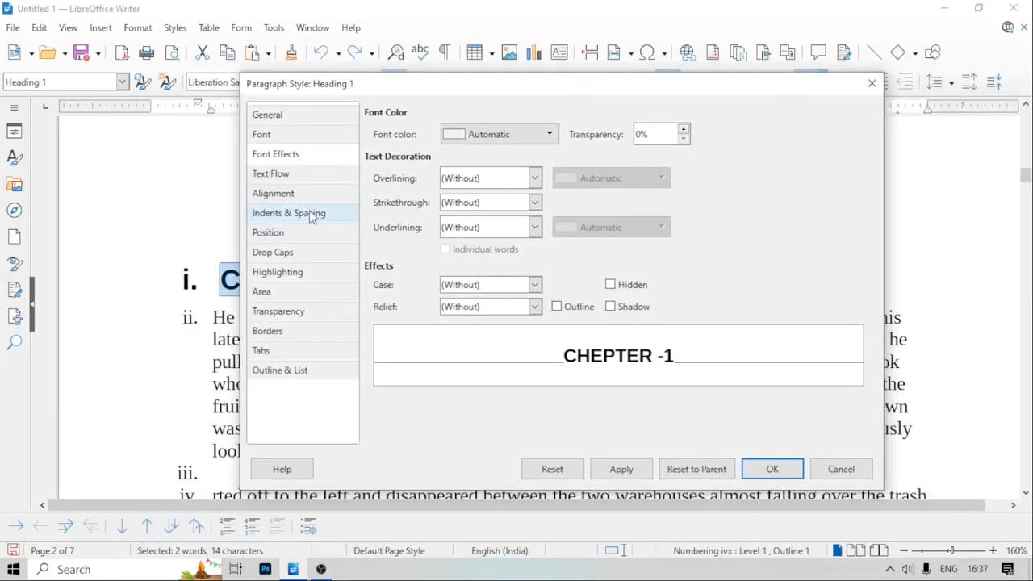
click(288, 197)
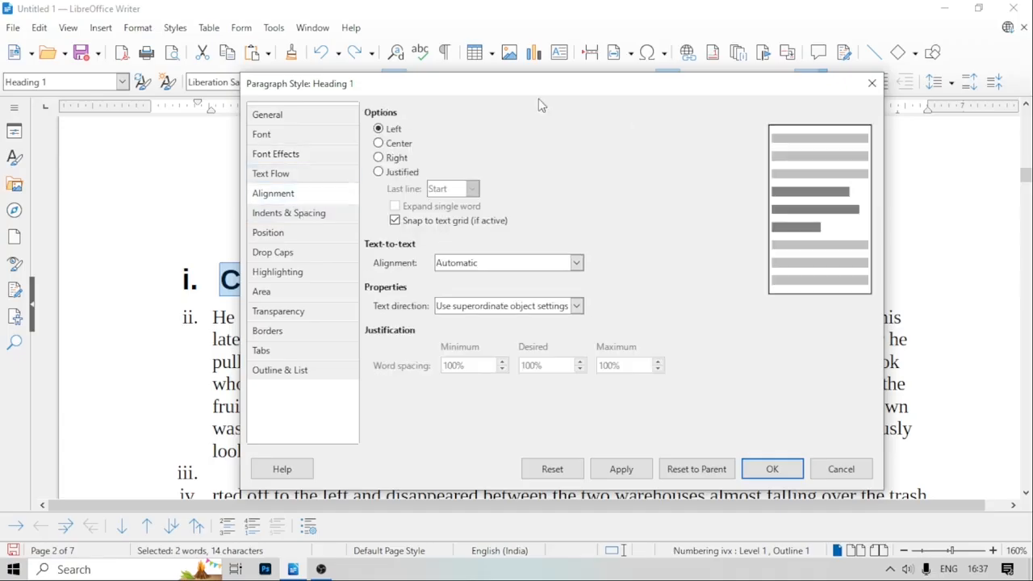
click(397, 145)
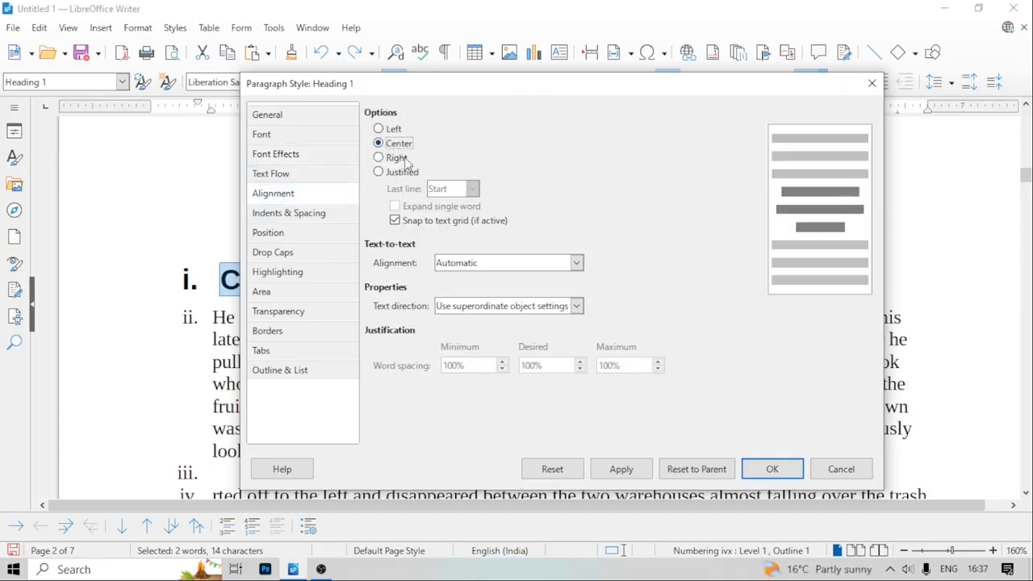
click(402, 160)
click(398, 171)
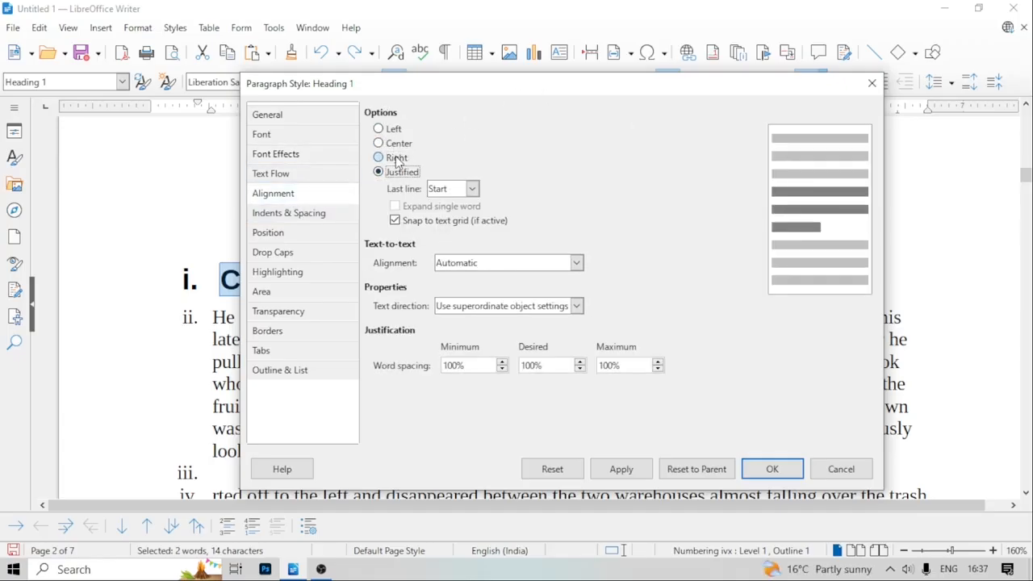
click(396, 158)
click(749, 470)
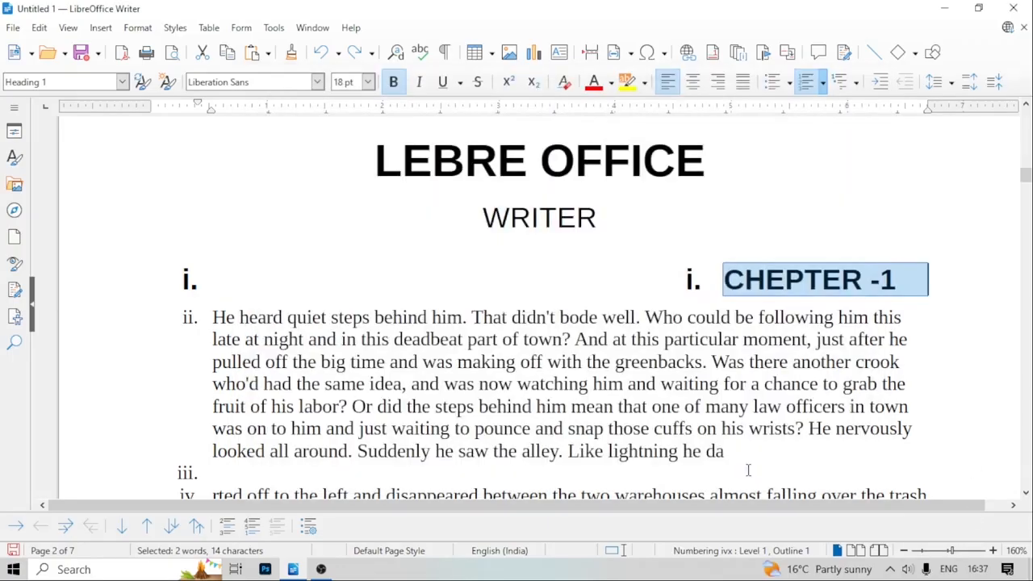
key(ctrl+z)
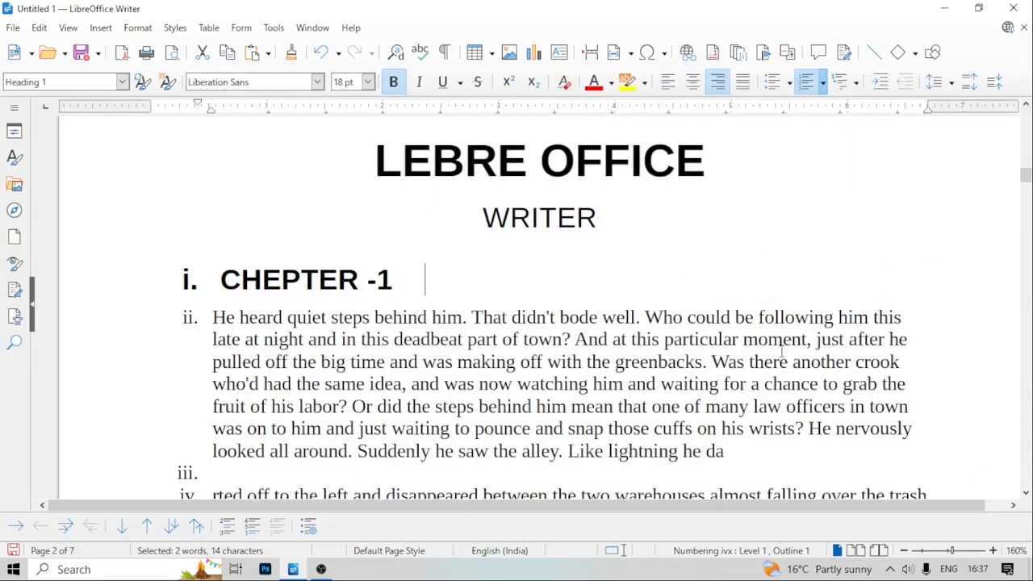
Open the Heading 1 paragraph style for editing and review its font effects, alignment and drop caps settings
click(176, 28)
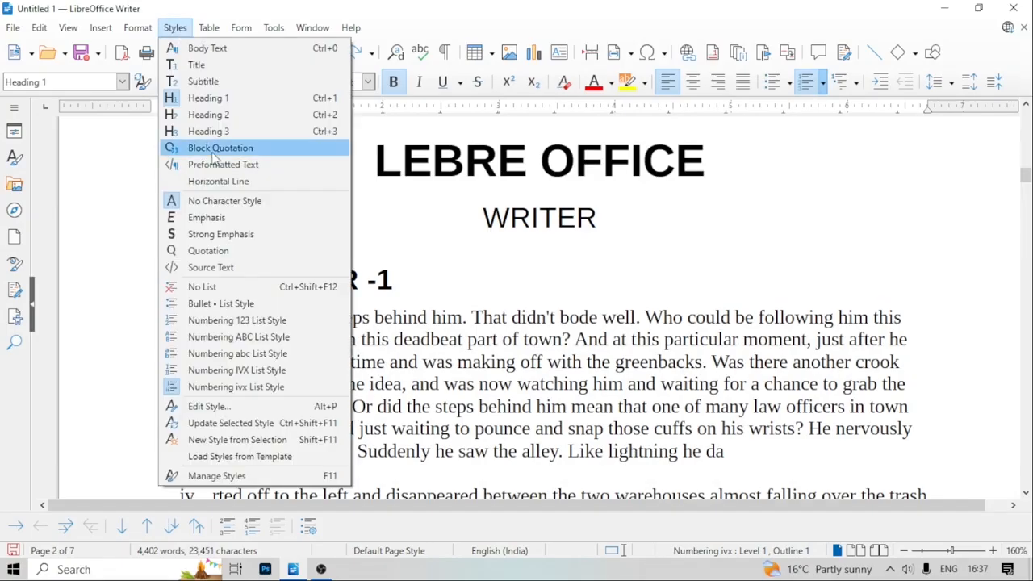
click(266, 407)
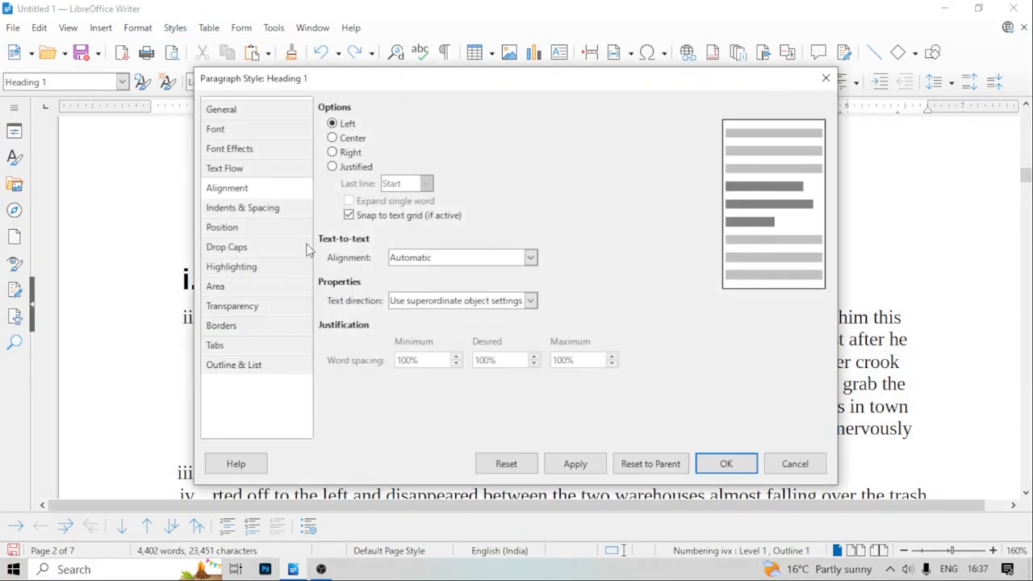
click(219, 152)
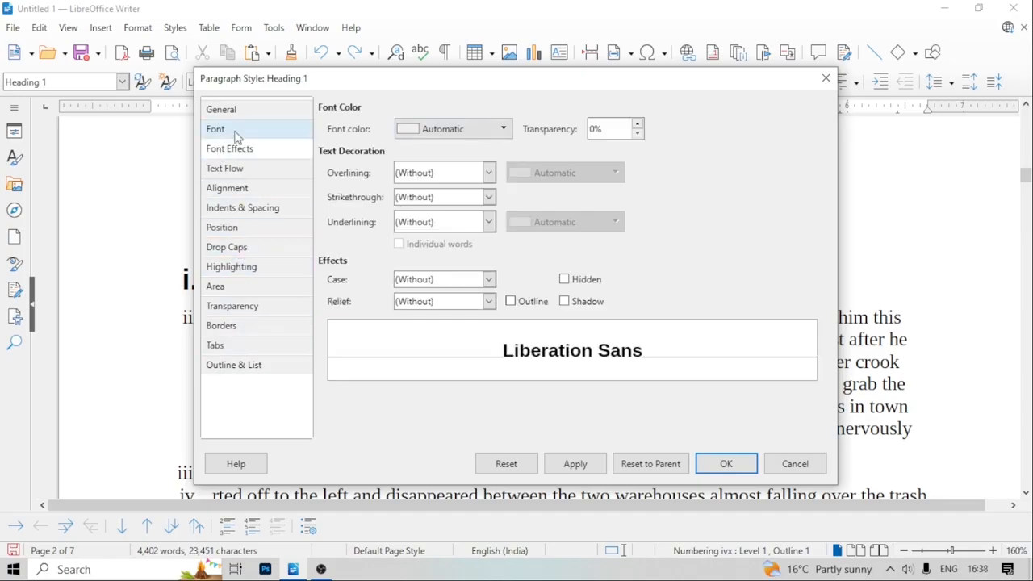
click(227, 191)
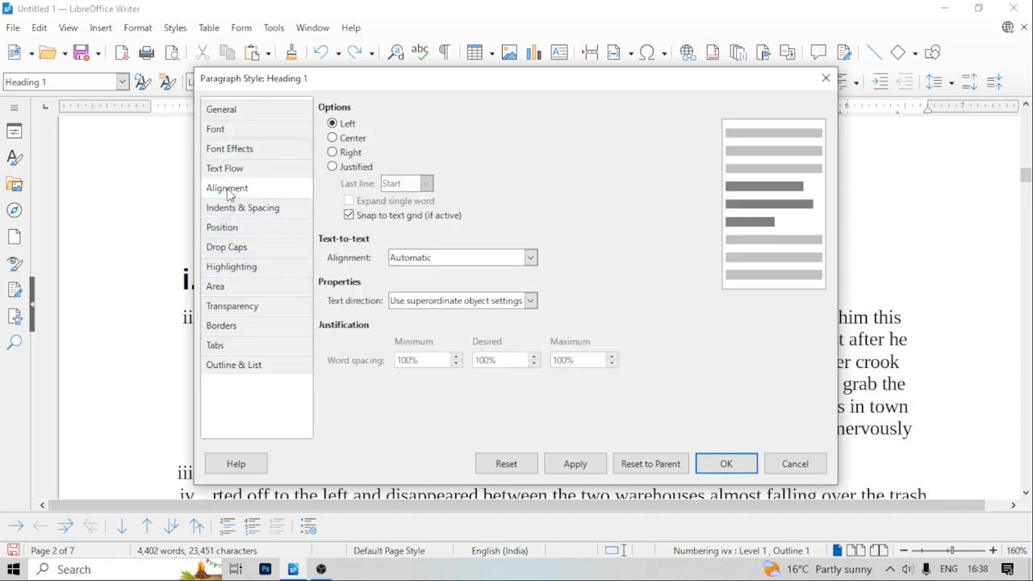
click(231, 249)
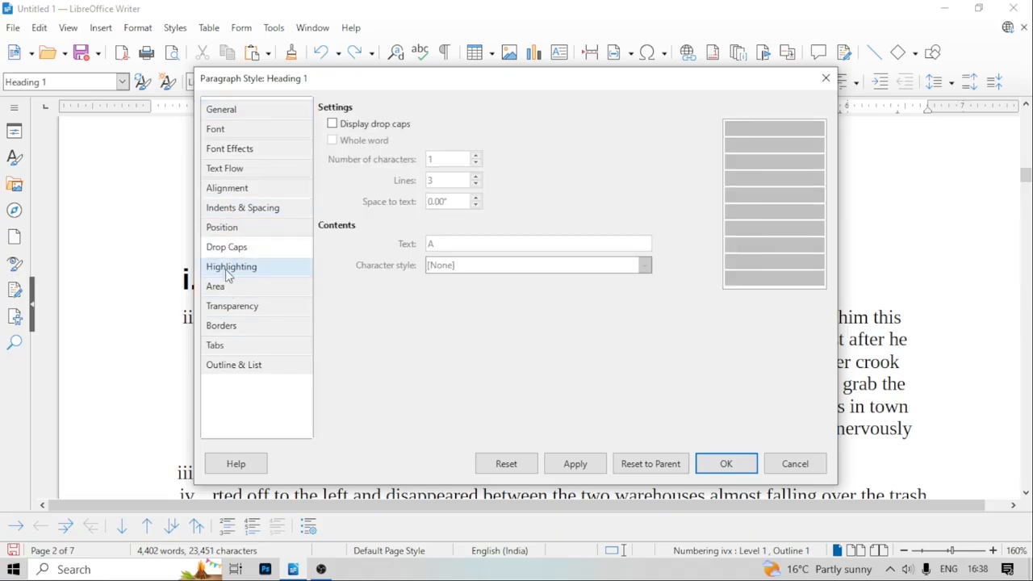
Give the Heading 1 style a highlighting colour, trying bf0041 and switching to red ff0000
click(228, 271)
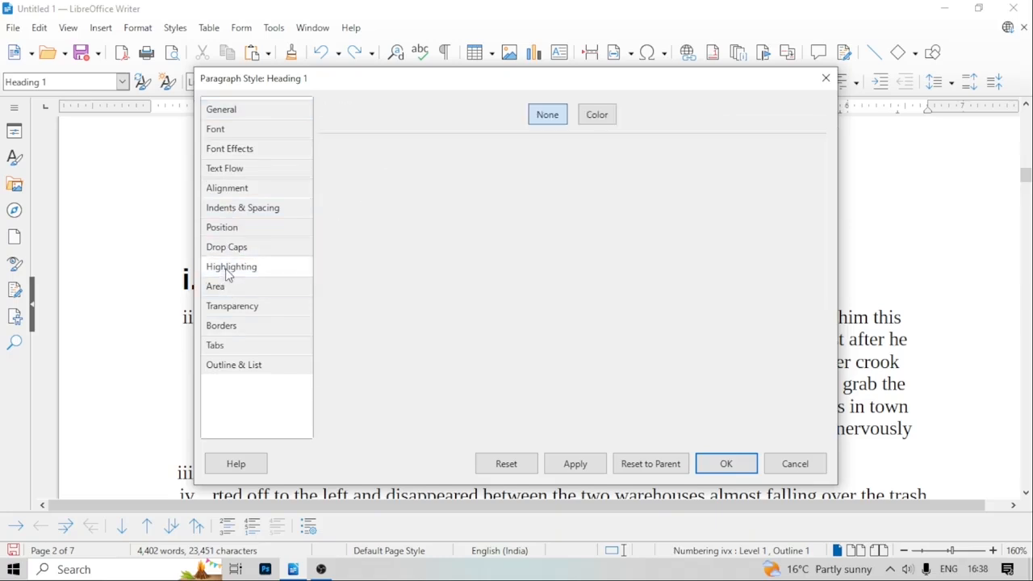
click(598, 118)
click(403, 210)
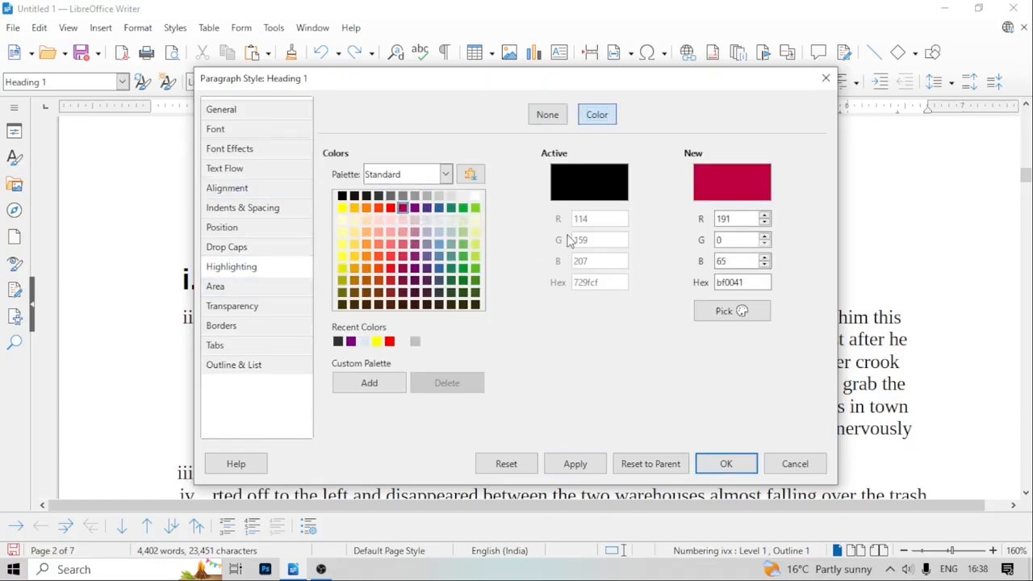
click(391, 209)
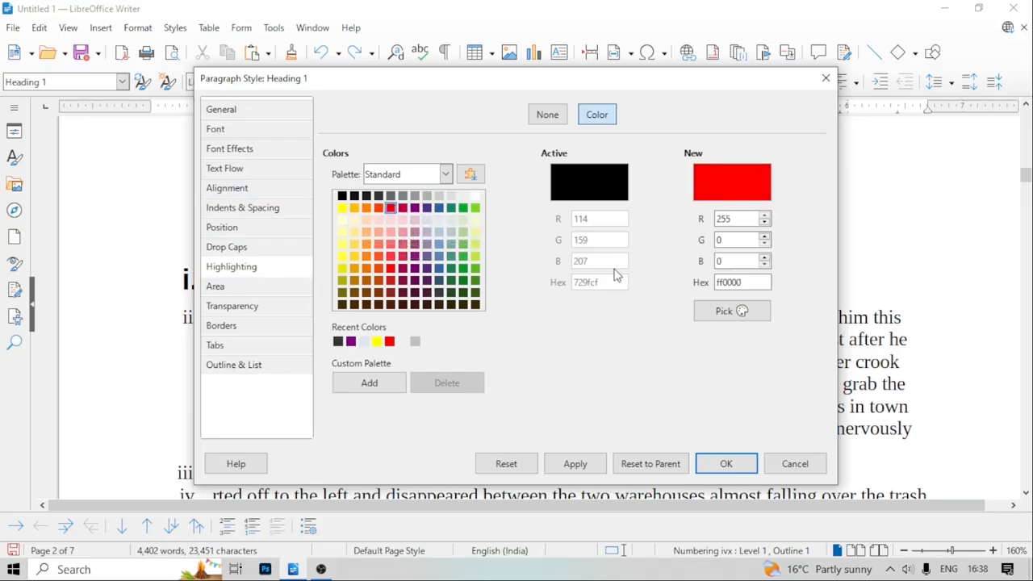
Set the Heading 1 style's font to SimSun-ExtG
click(253, 131)
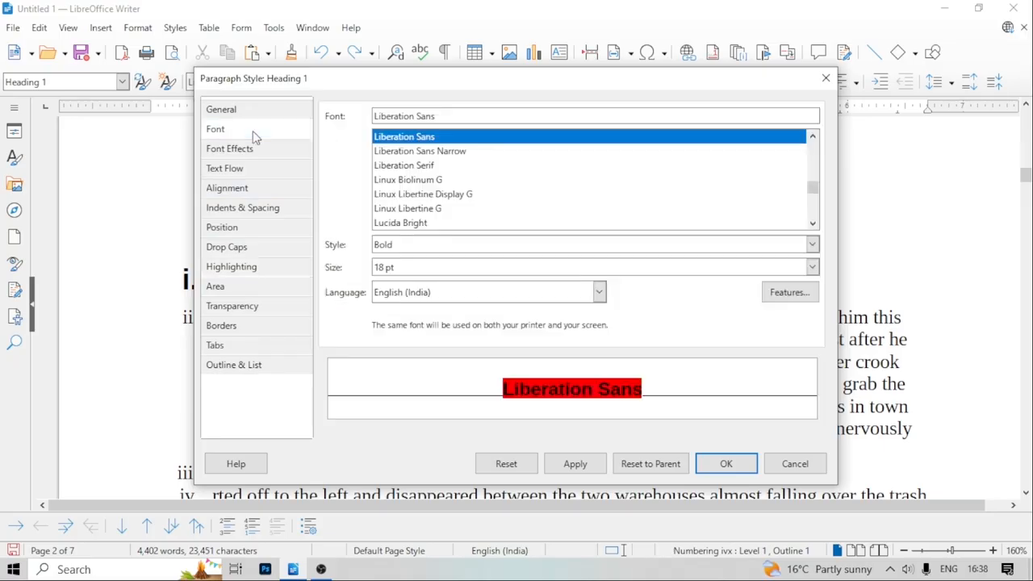
drag(812, 187, 813, 204)
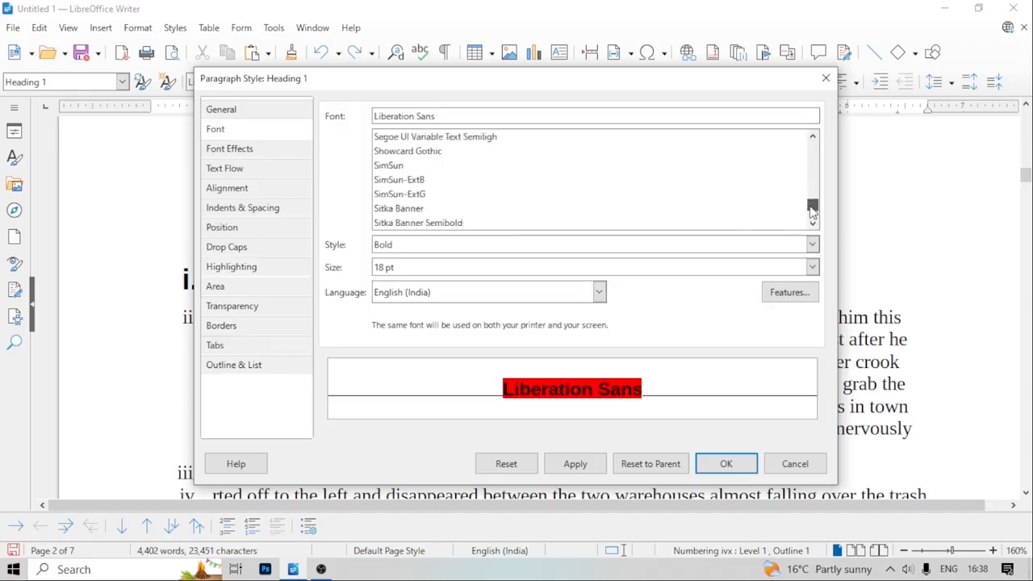
click(421, 196)
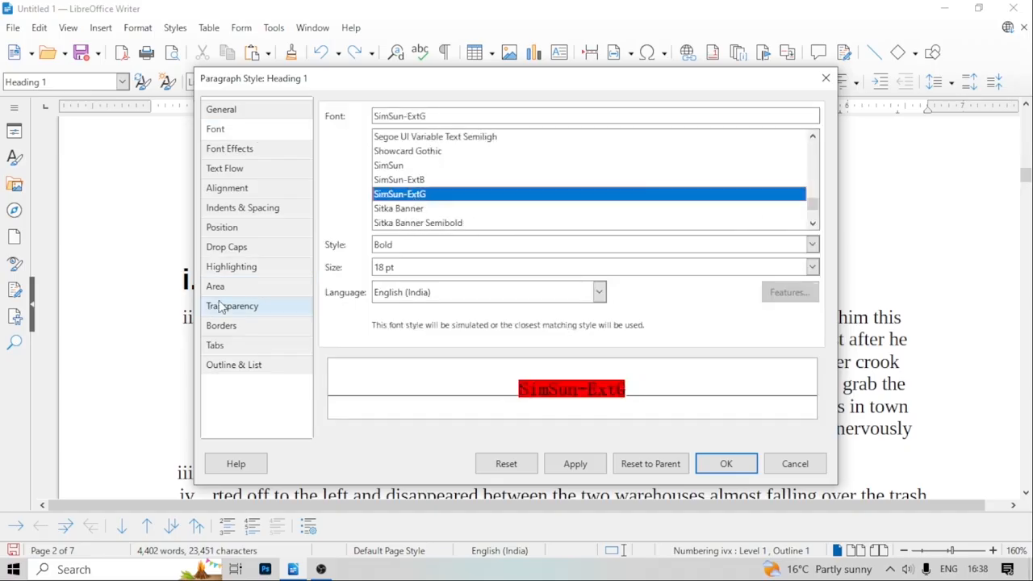
Change the Heading 1 style's highlighting to a light golden yellow and accept the style changes
click(257, 267)
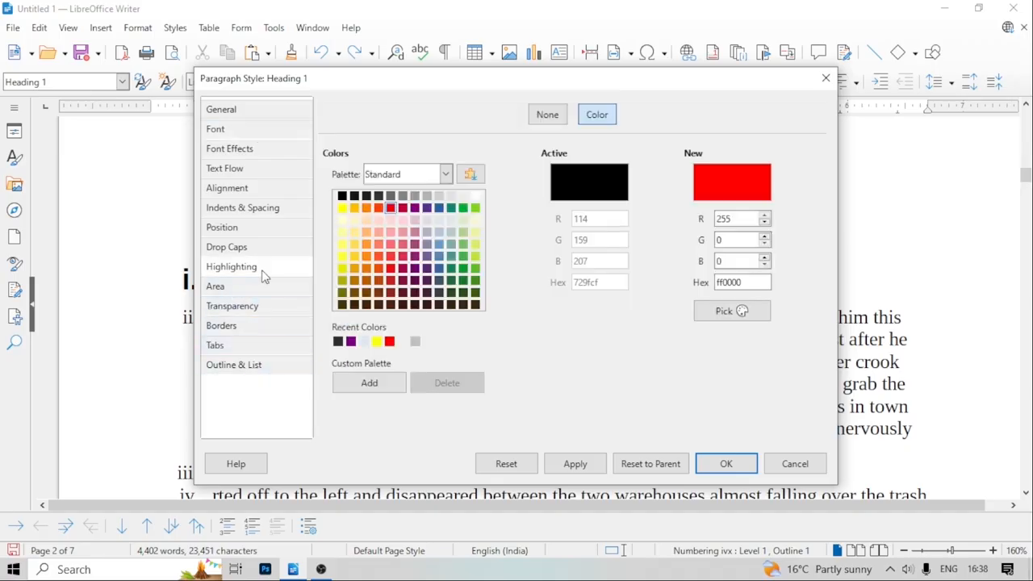
click(354, 245)
click(723, 463)
click(178, 277)
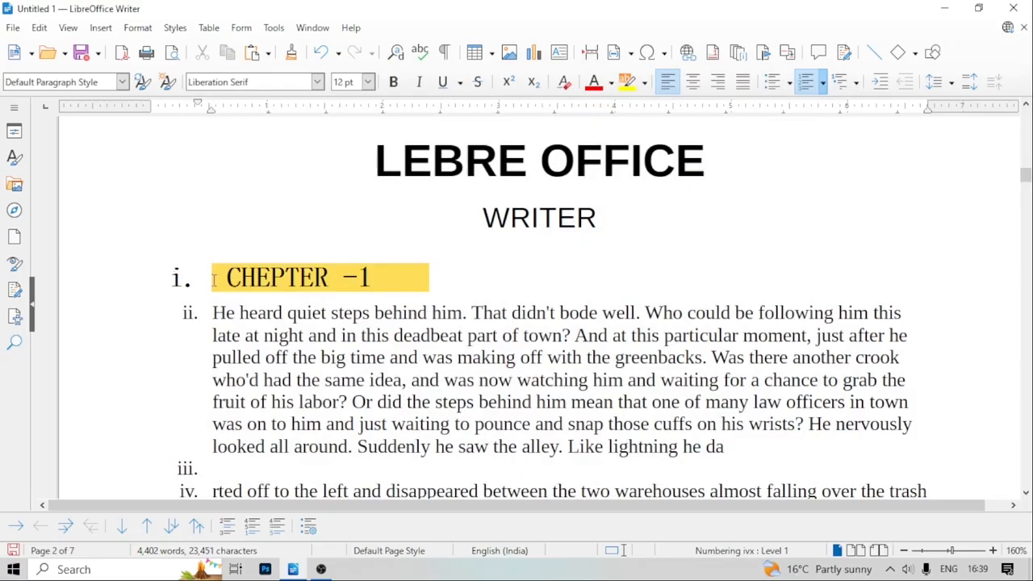
drag(235, 282, 427, 280)
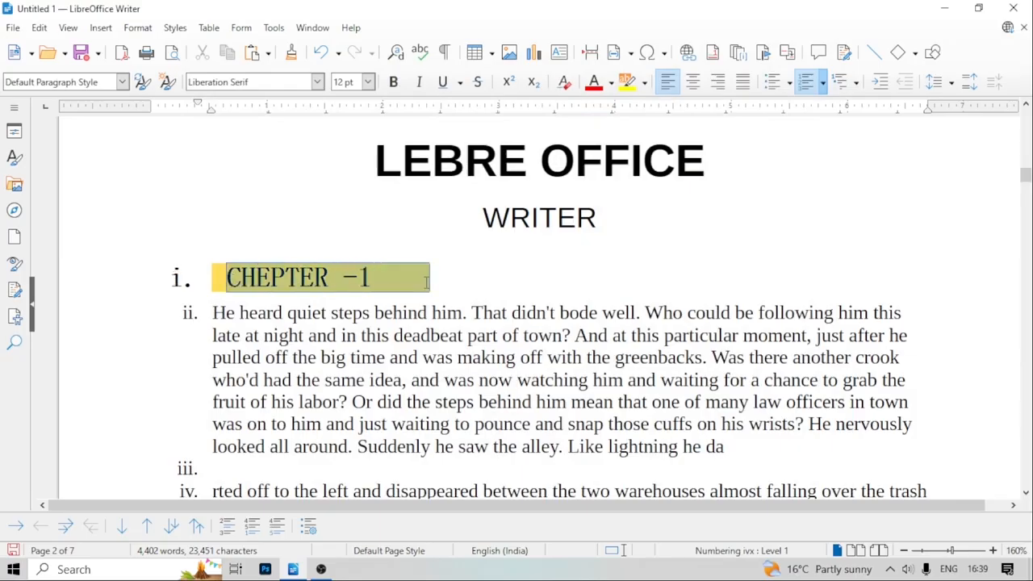
click(176, 31)
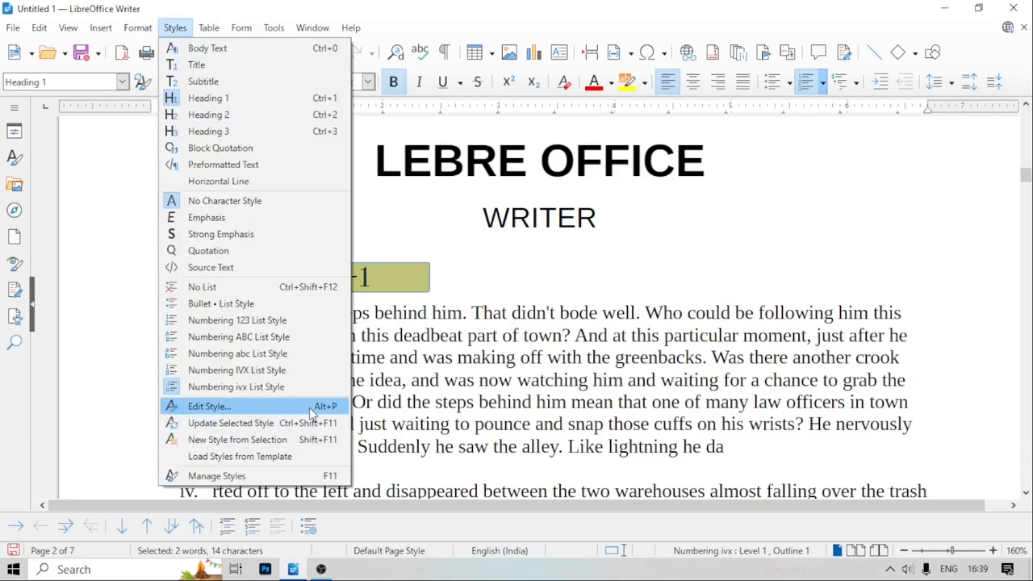
click(391, 412)
click(536, 403)
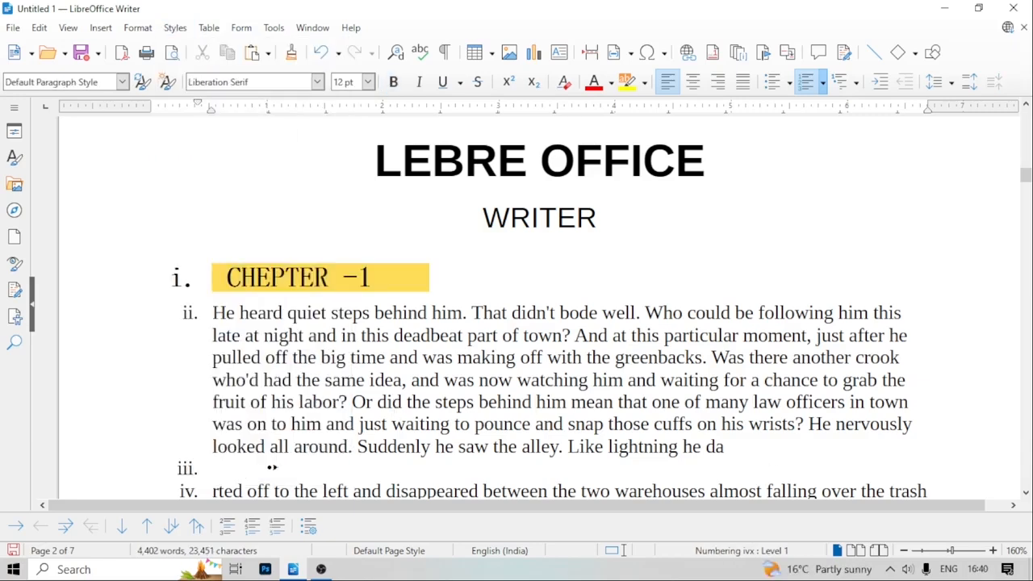
Edit the Heading 1 style of the CHEPTER -1 heading to add a box border on all four sides in purple
drag(218, 277, 430, 281)
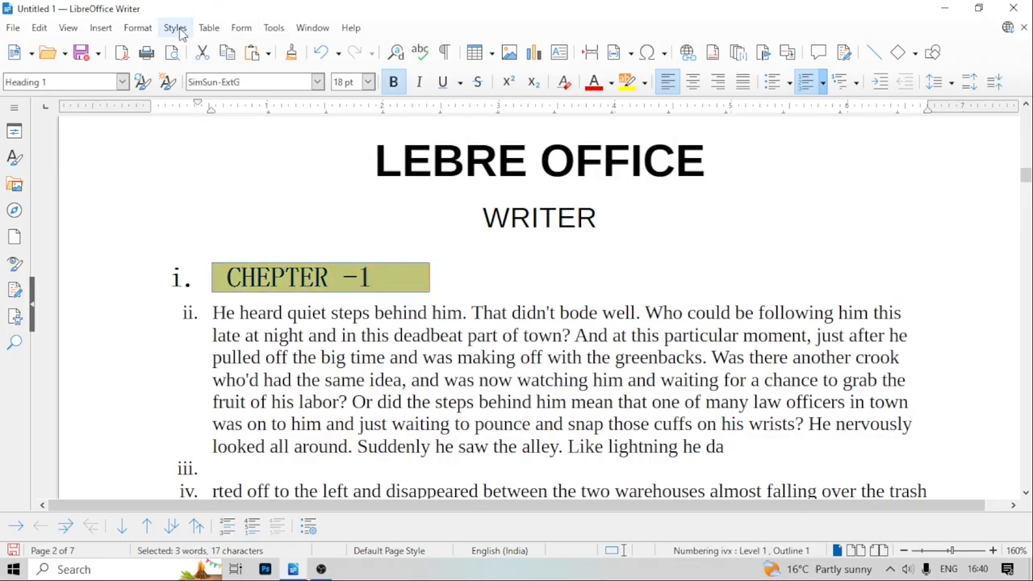
click(175, 28)
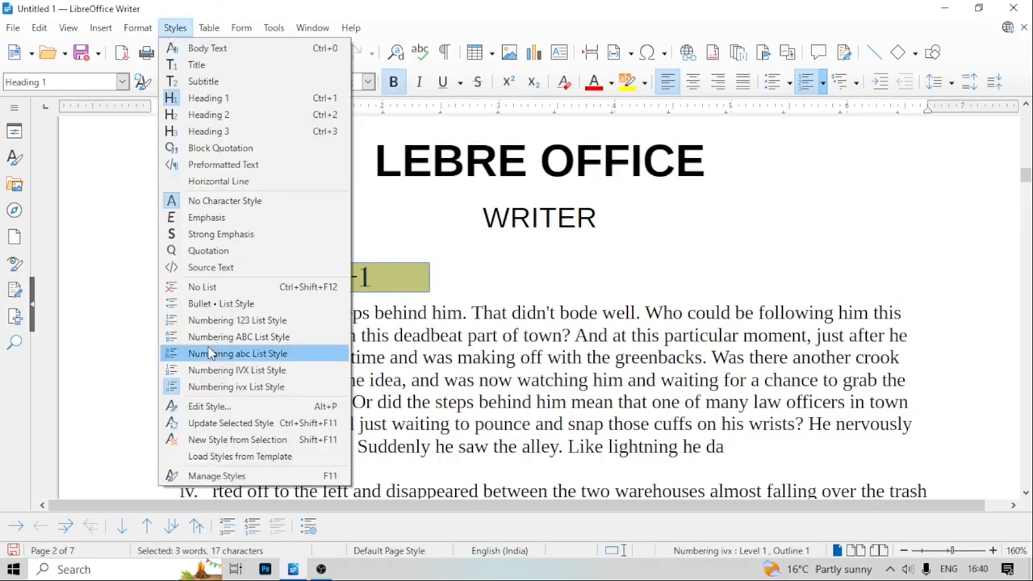
click(209, 406)
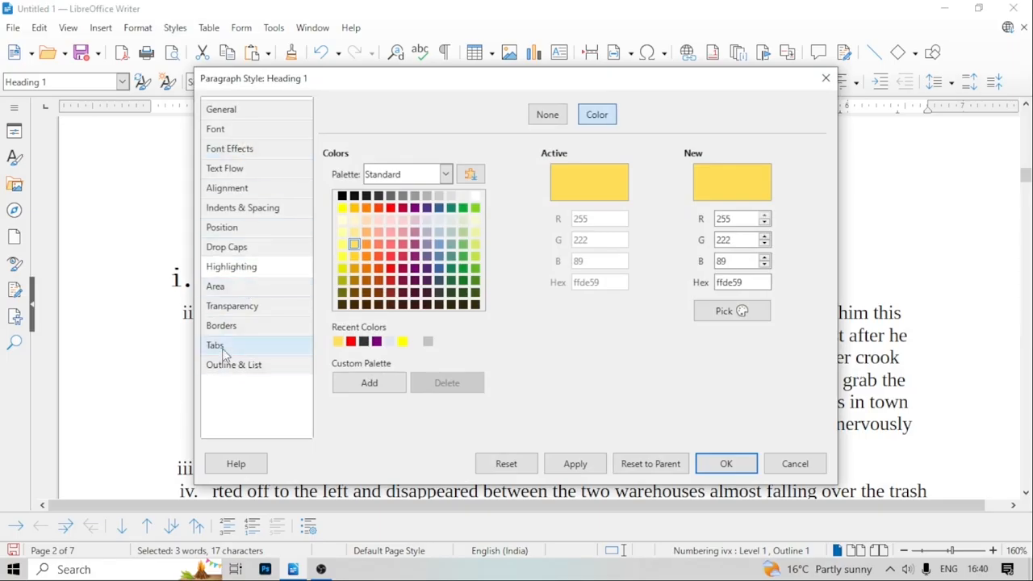
click(228, 329)
click(399, 126)
click(444, 289)
click(520, 372)
click(486, 312)
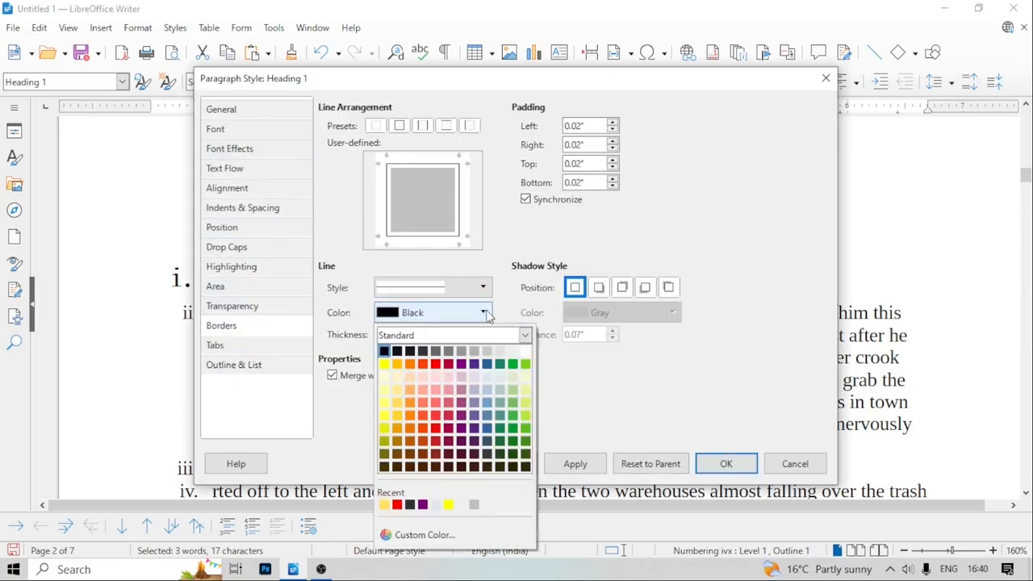
click(460, 372)
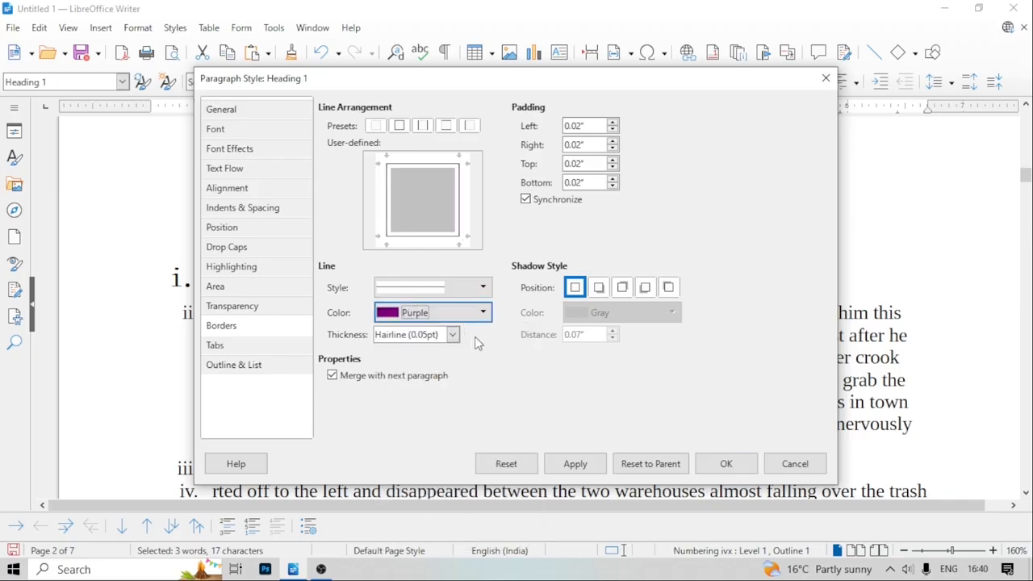
Change the Heading 1 border to a double line and accept the style changes
click(482, 287)
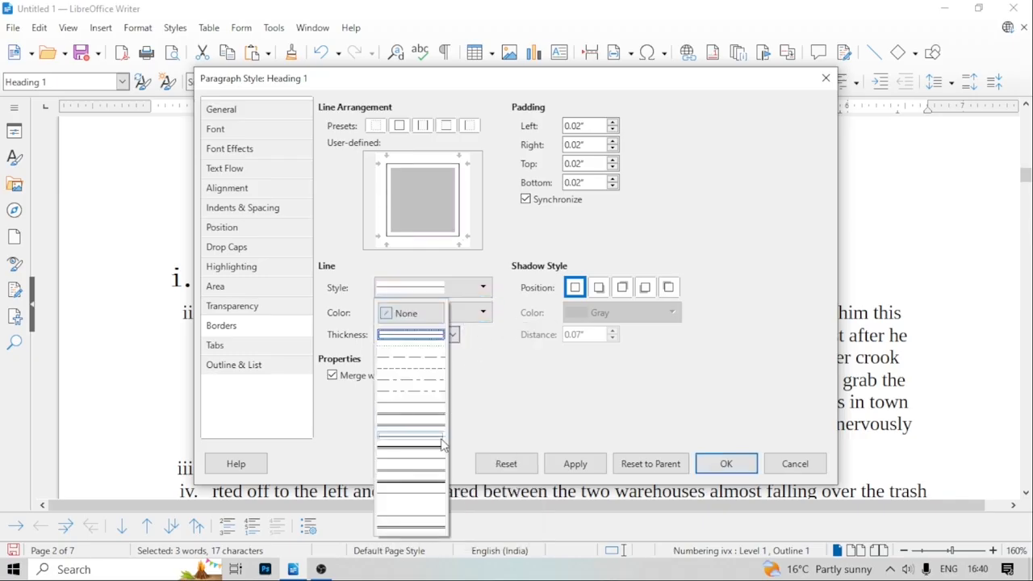
click(416, 409)
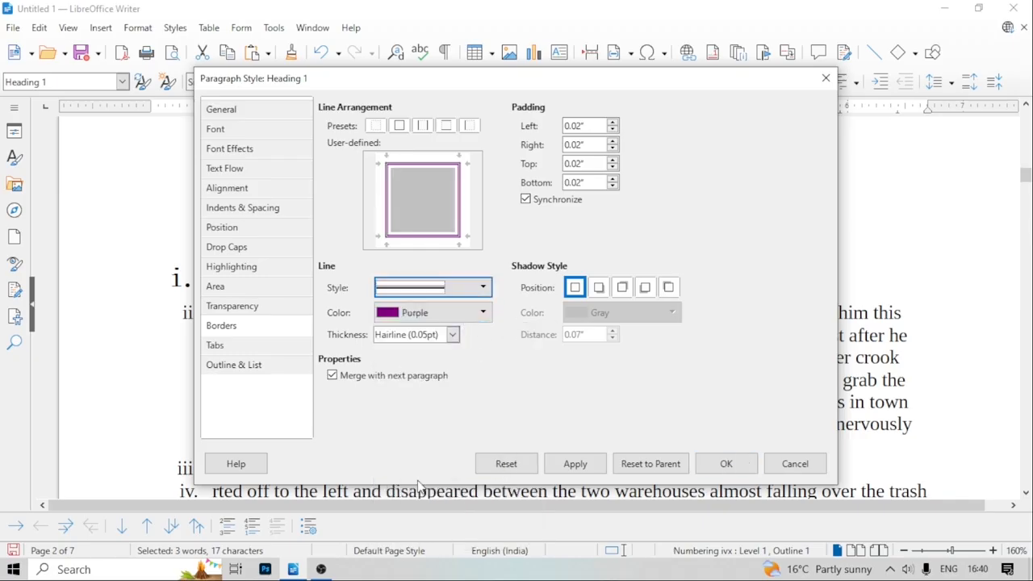
click(726, 466)
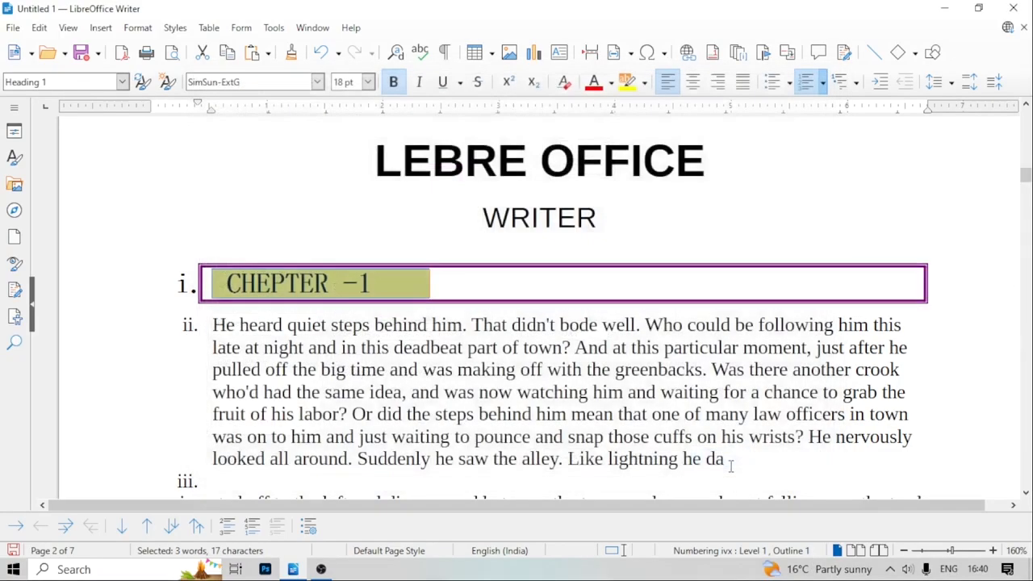
click(412, 394)
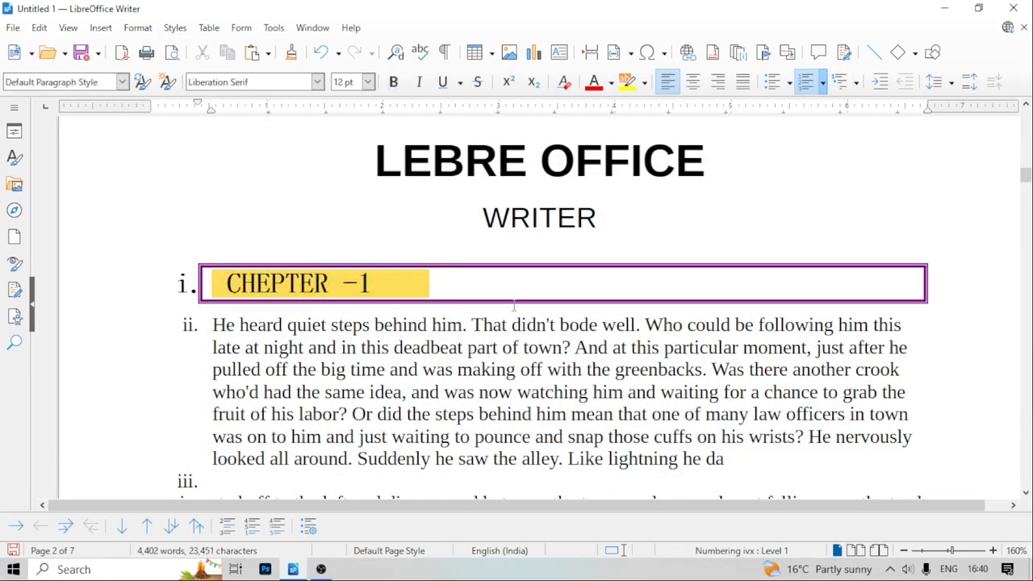
scroll(321, 339, down, 1)
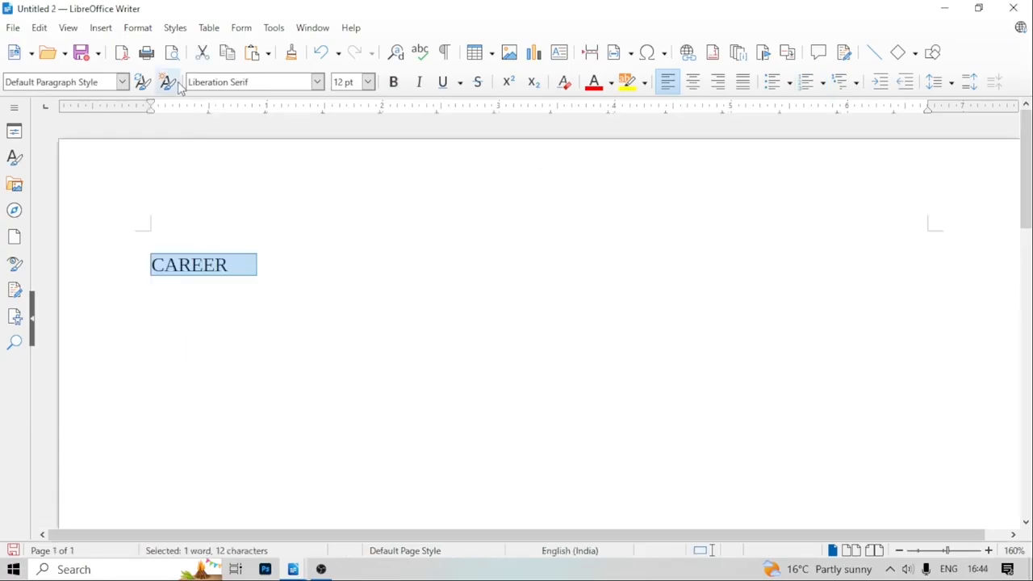
In the Untitled 2 document, edit the Default Paragraph Style of CAREER and give it highlighting colour 729fcf
click(175, 27)
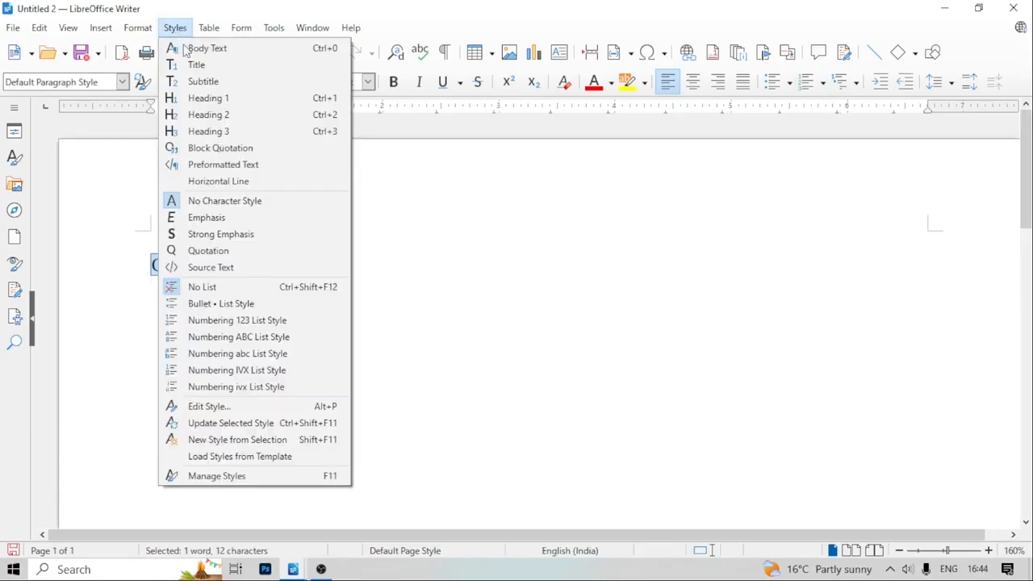
click(255, 413)
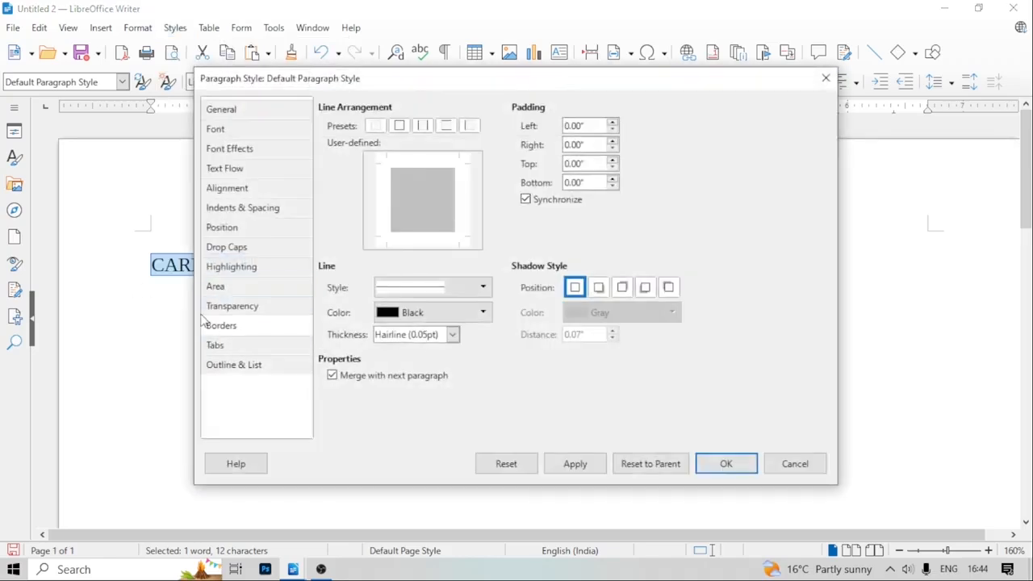
click(225, 273)
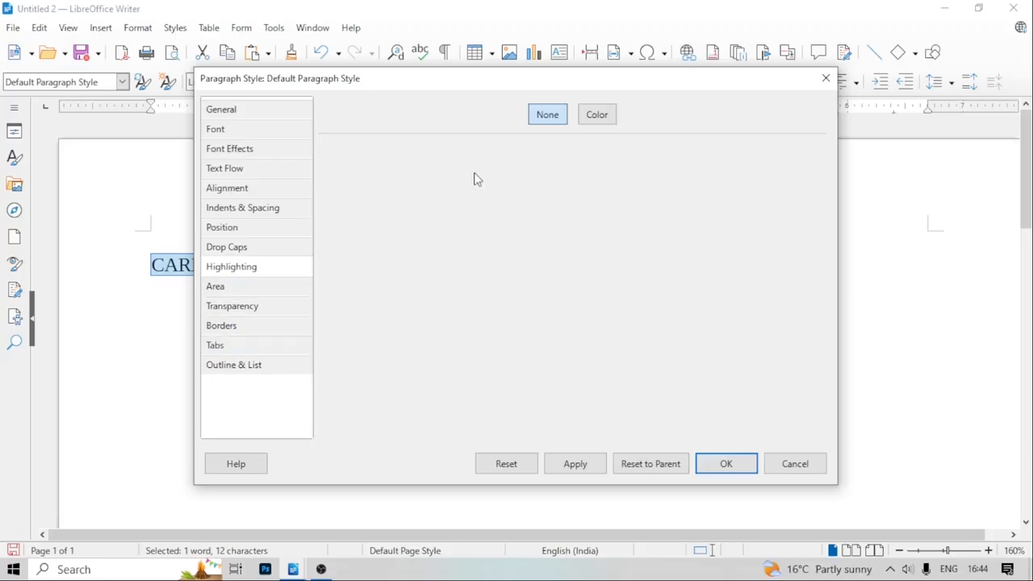
click(597, 115)
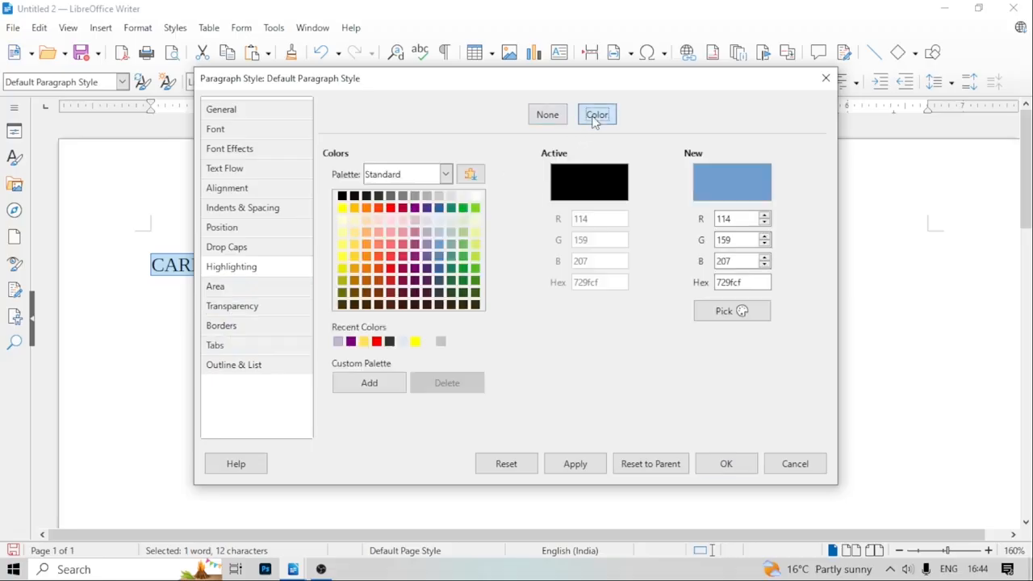
Add a thin black box border on all four sides to the Default Paragraph Style and accept the changes
click(222, 327)
click(400, 126)
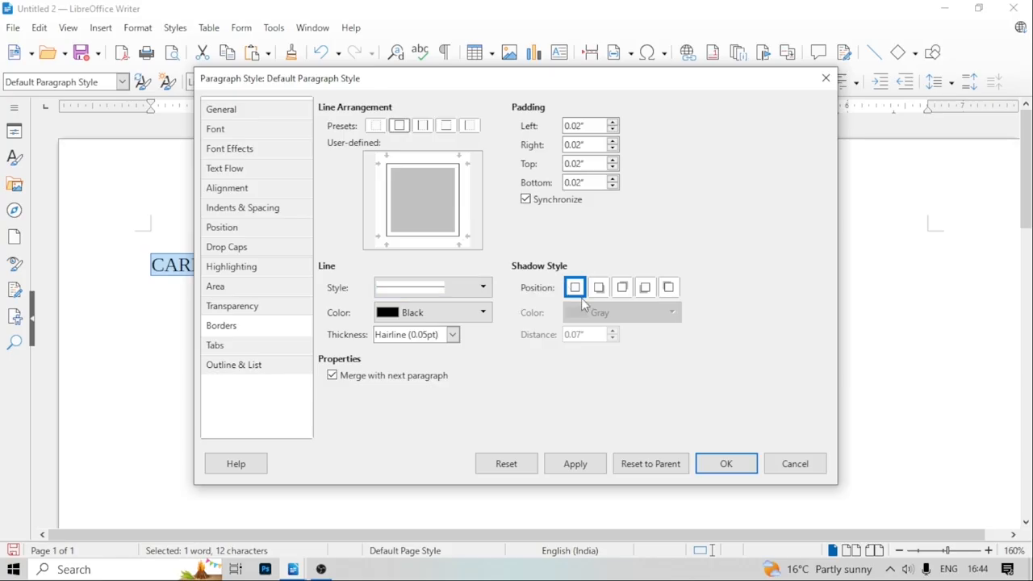
click(489, 291)
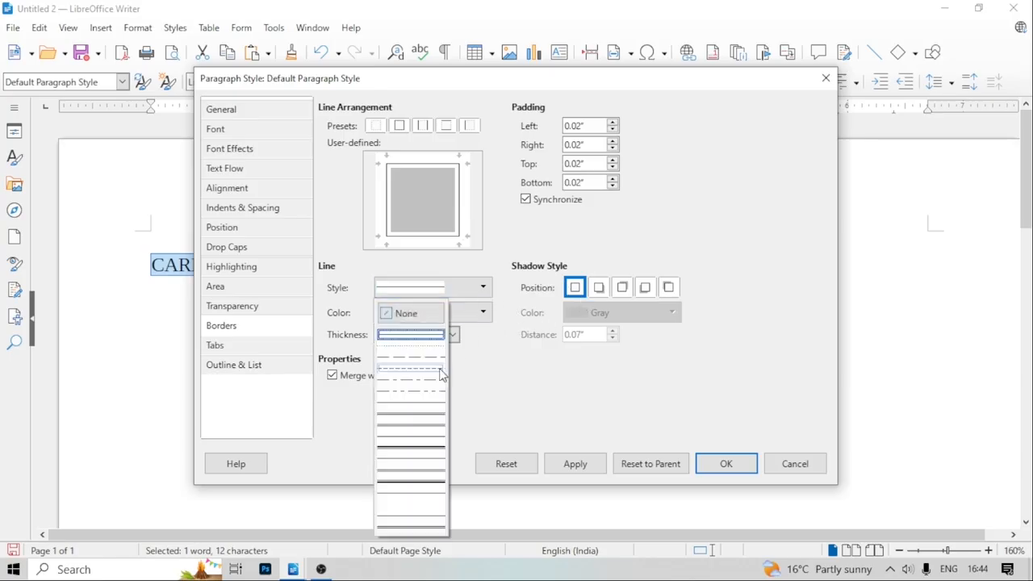
click(487, 397)
click(481, 315)
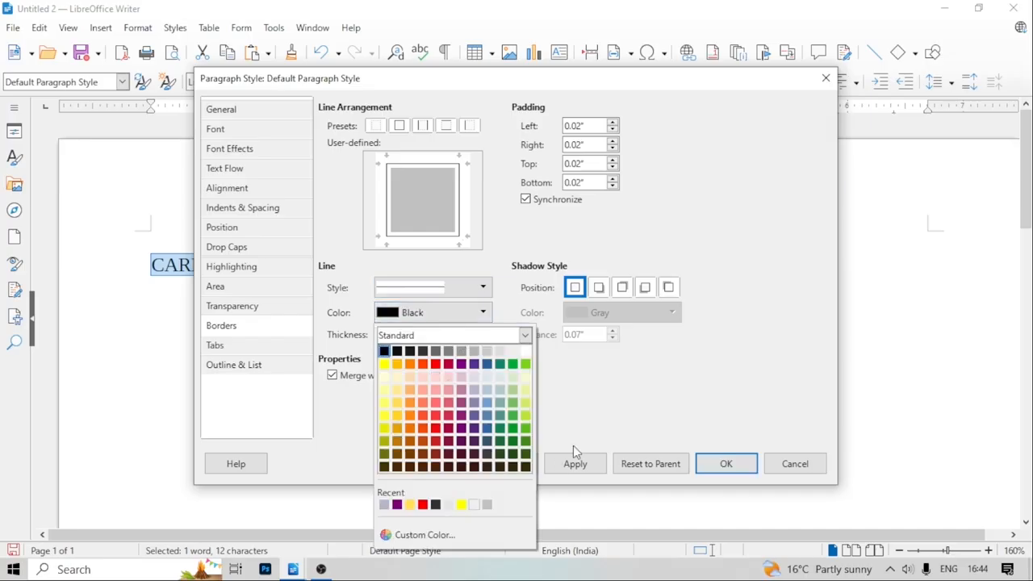
click(592, 404)
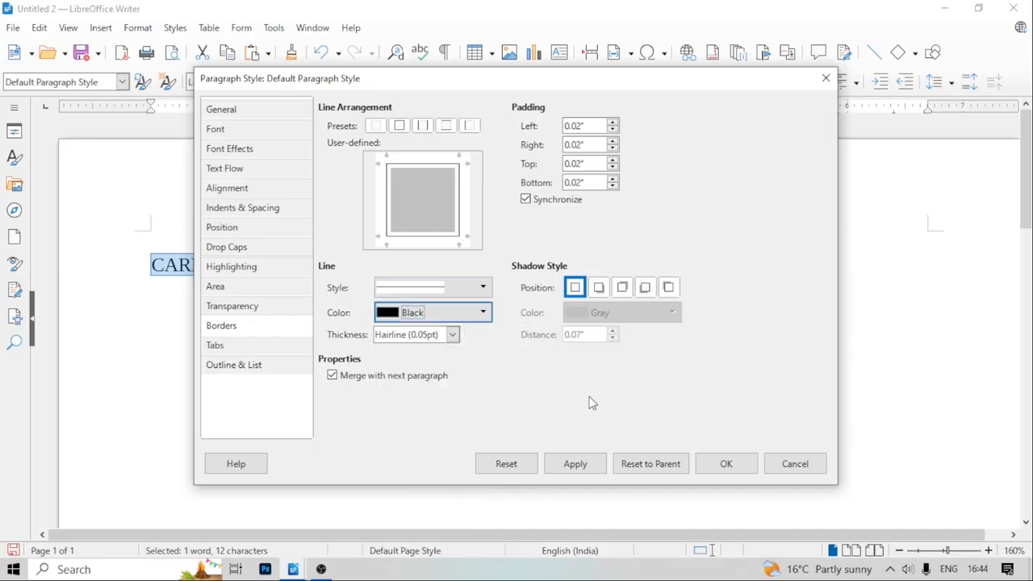
click(726, 463)
click(348, 384)
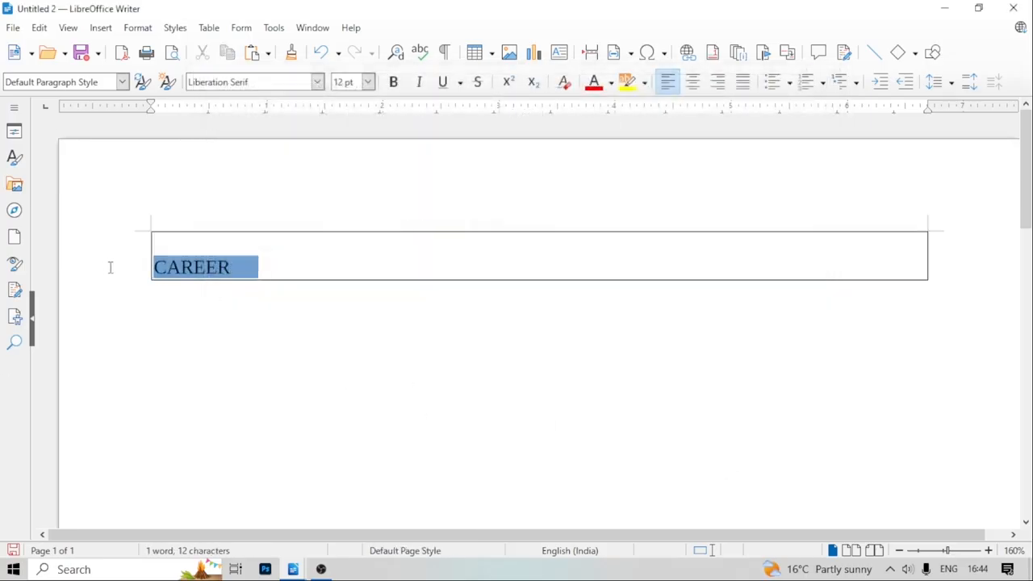
Remove the blank line and leading spaces so CAREER begins at the start of the bordered paragraph
click(193, 248)
key(Delete)
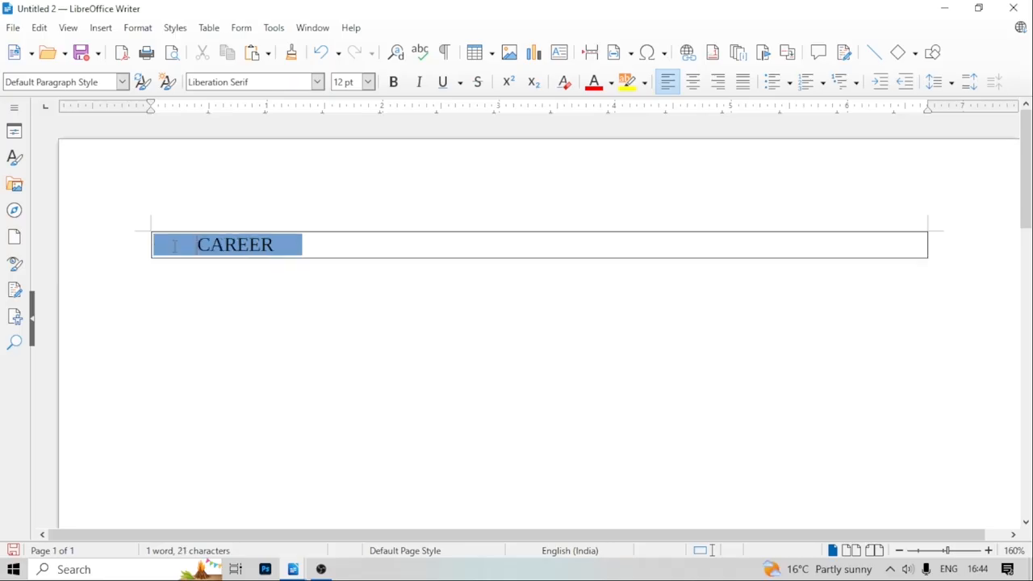
key(Delete)
key(Delete)
key(Delete)
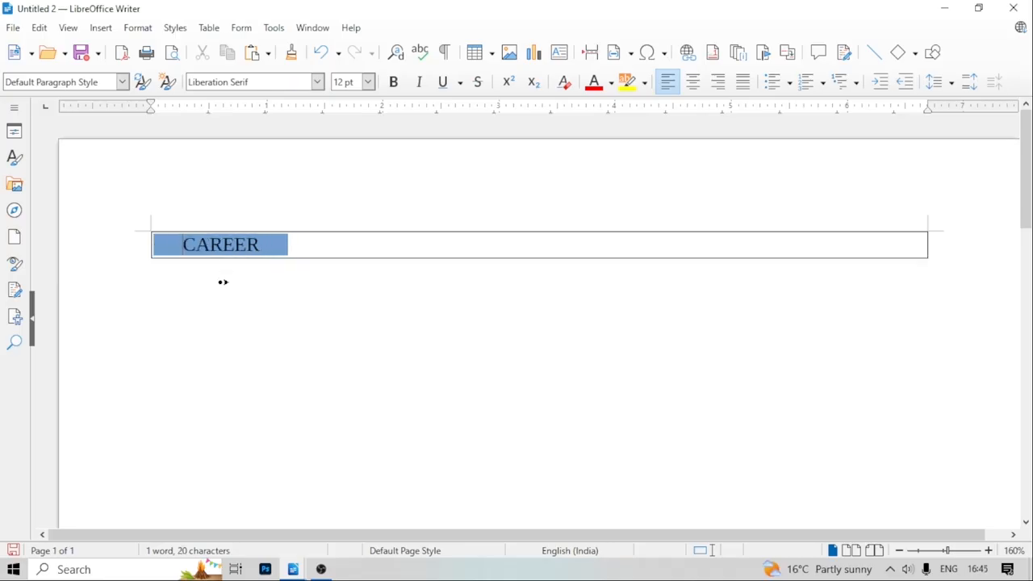
key(BackSpace)
key(BackSpace)
key(BackSpace)
key(BackSpace)
key(BackSpace)
key(BackSpace)
Undo the blank lines and spaces just inserted below CAREER
click(238, 318)
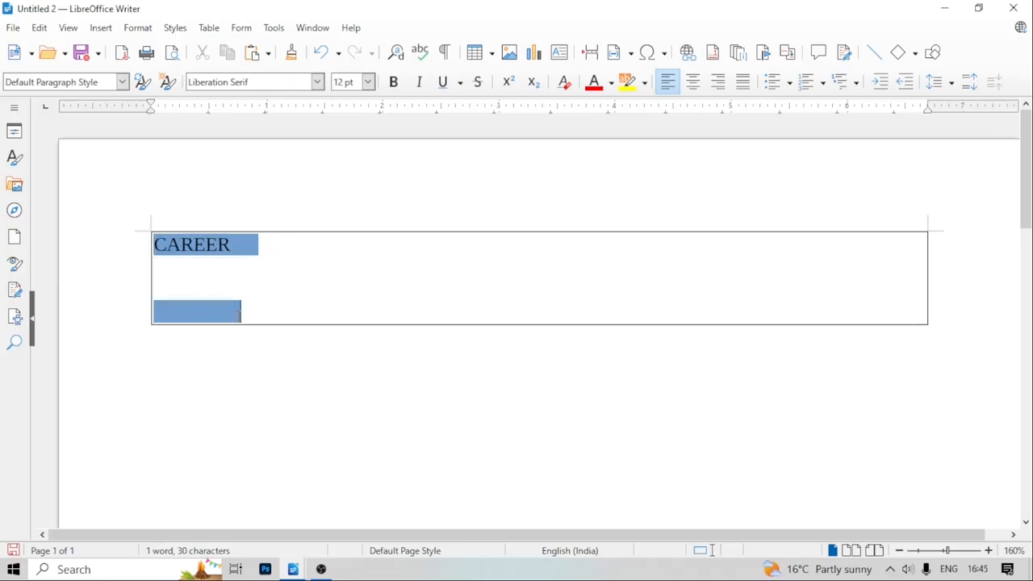
key(ctrl+z)
key(ctrl+z)
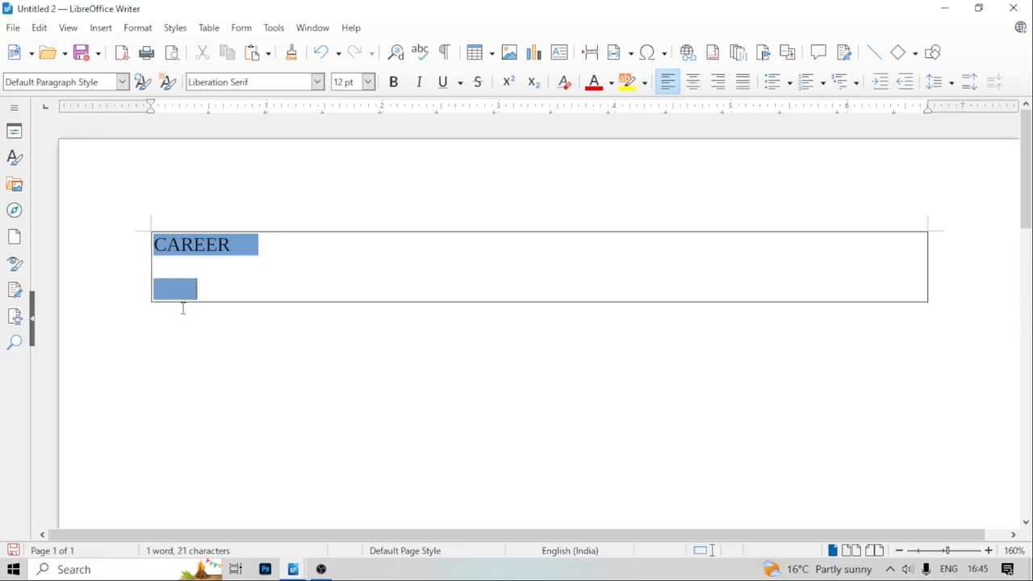
key(ctrl+z)
key(ctrl+z)
key(ctrl+z)
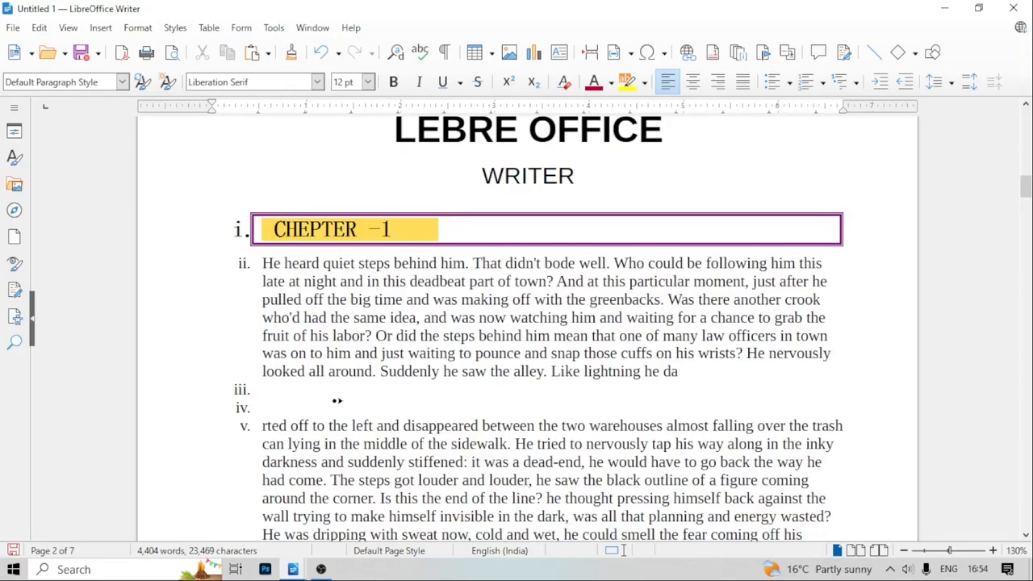
In the Untitled 1 document, format the first paragraph below the CHEPTER -1 heading as bold red Amiri Quran text
drag(260, 263, 715, 380)
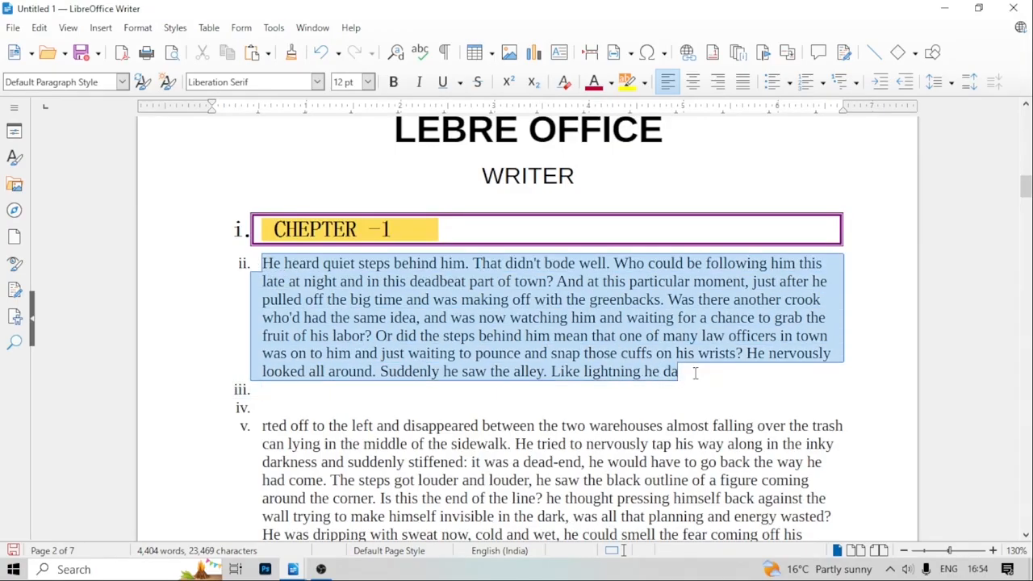
click(393, 82)
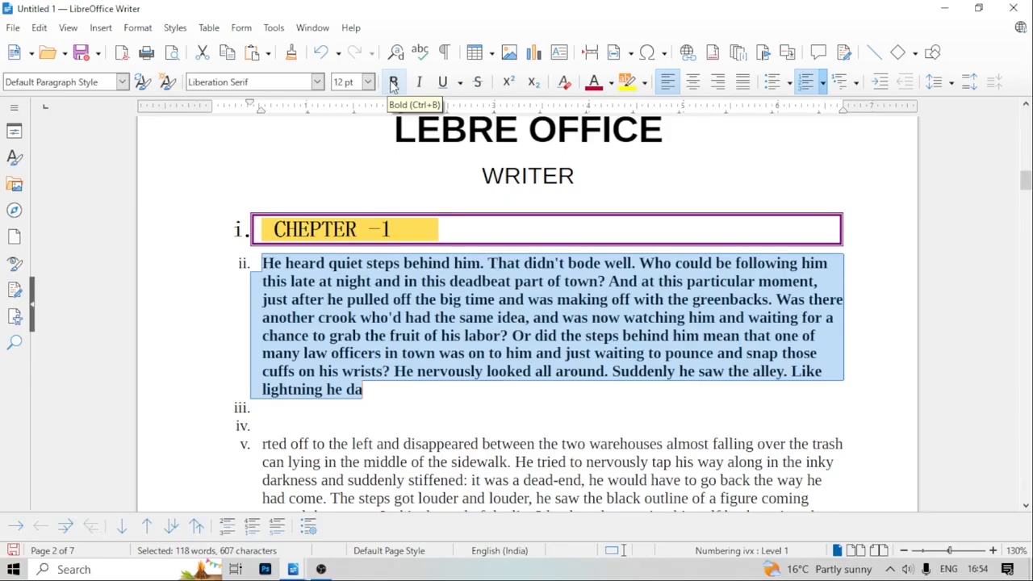
click(319, 82)
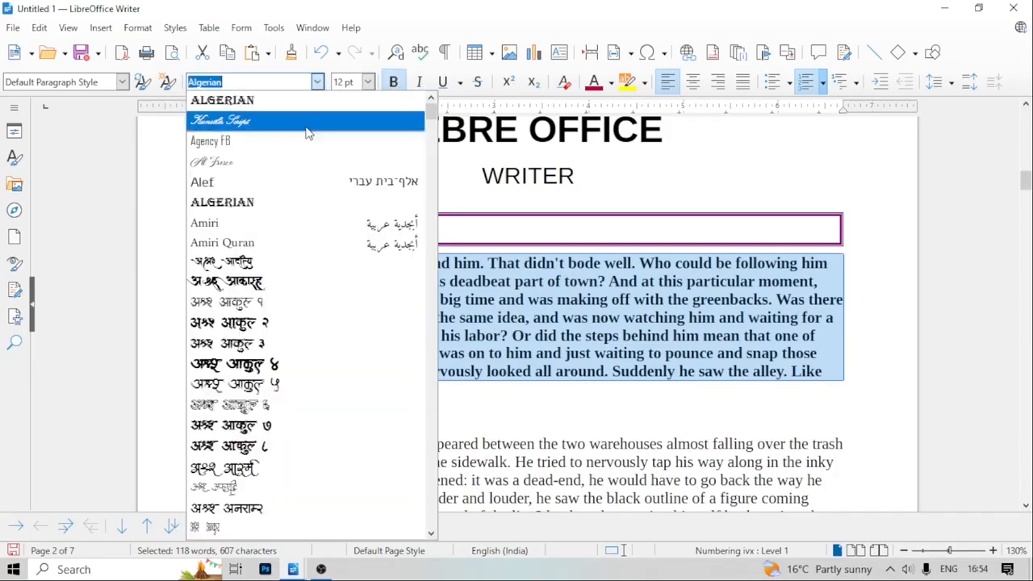
click(241, 244)
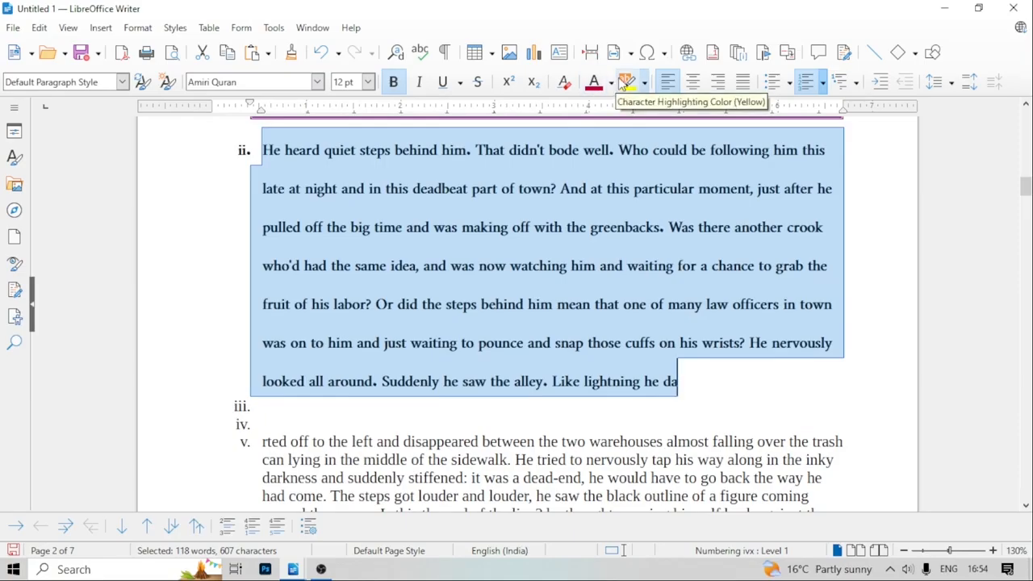
click(611, 82)
click(633, 201)
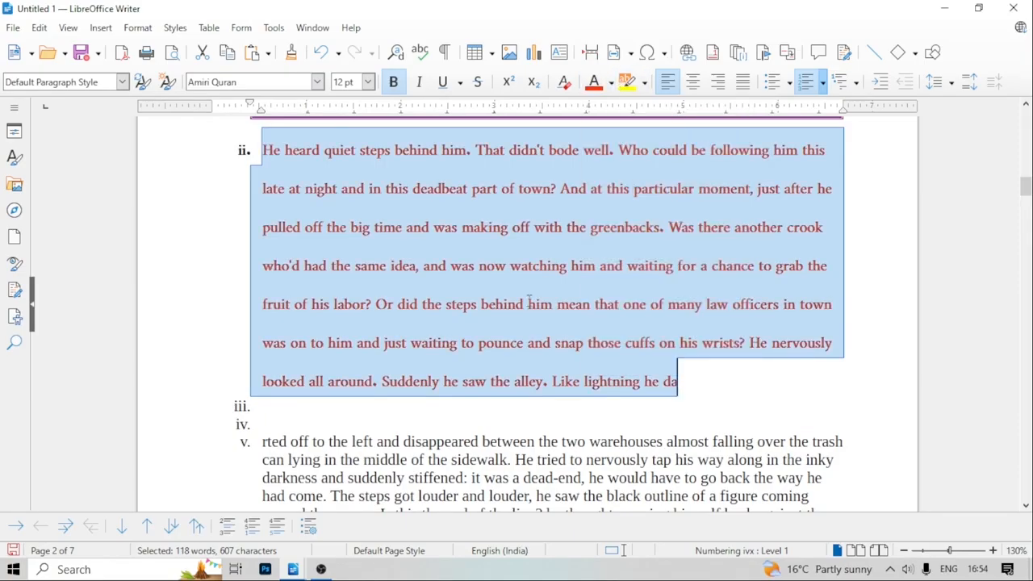
Create a new style named AMI from the selected formatted paragraph
scroll(495, 316, up, 3)
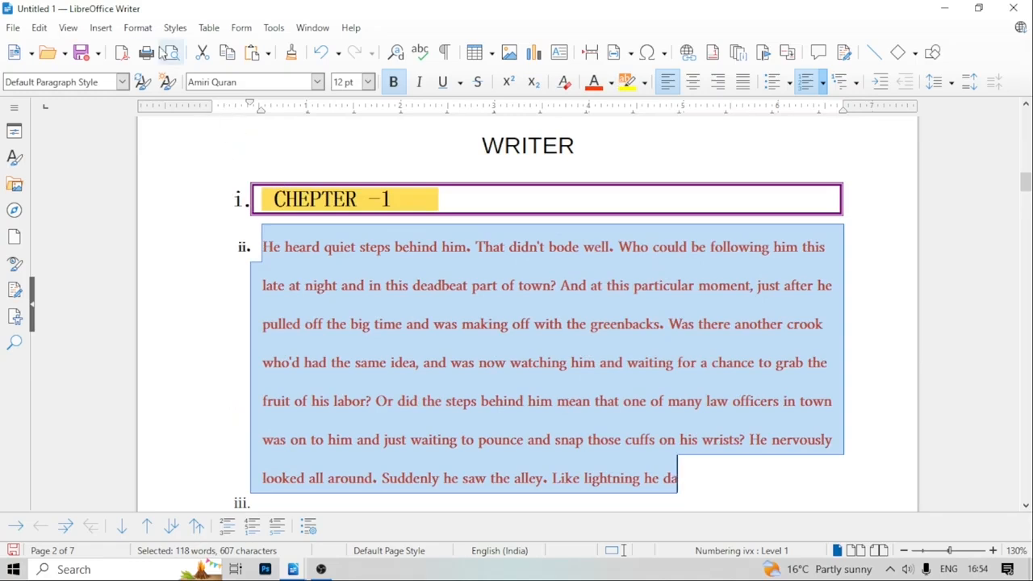
click(173, 28)
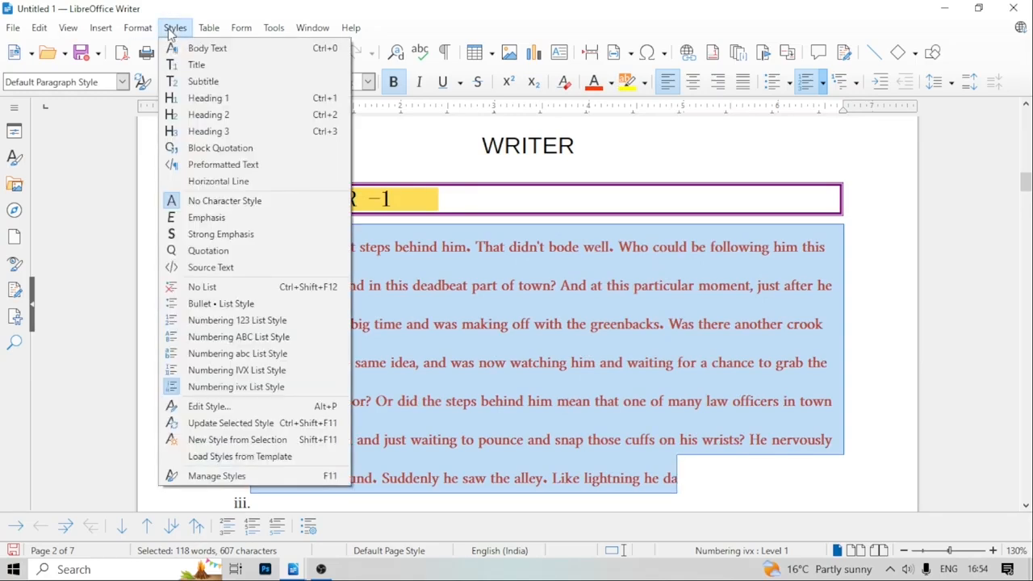
click(224, 441)
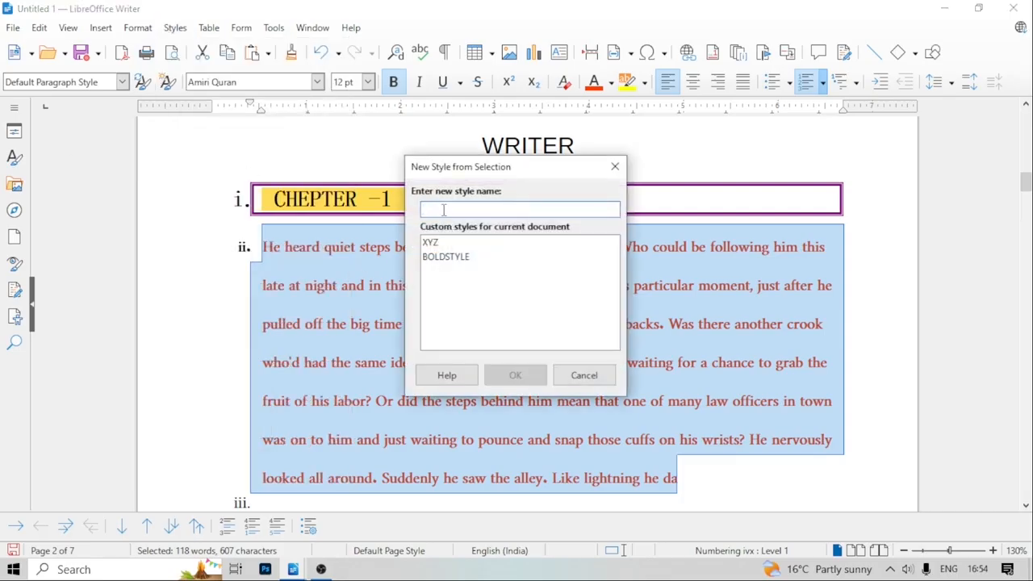
text(AMI)
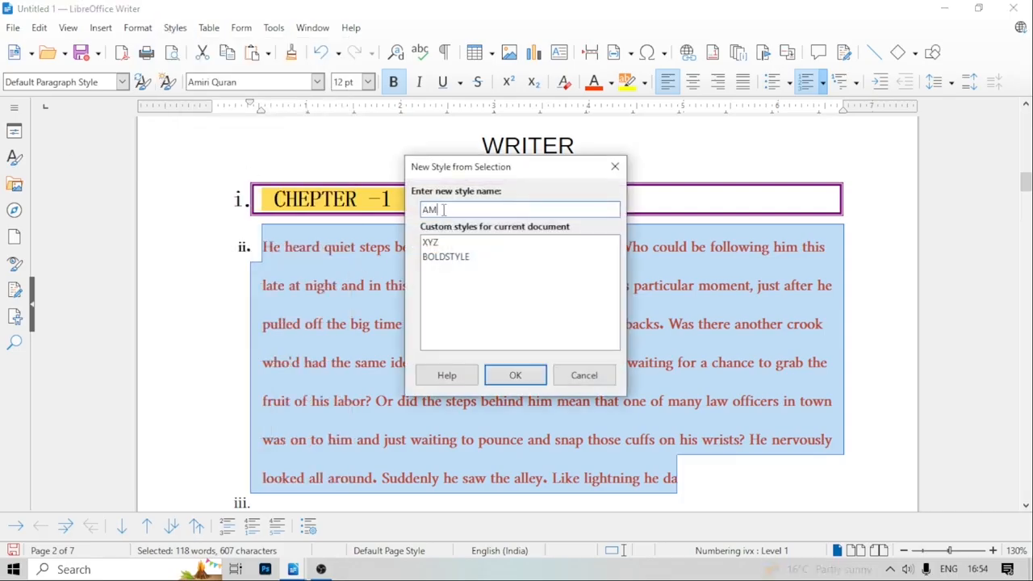
click(513, 381)
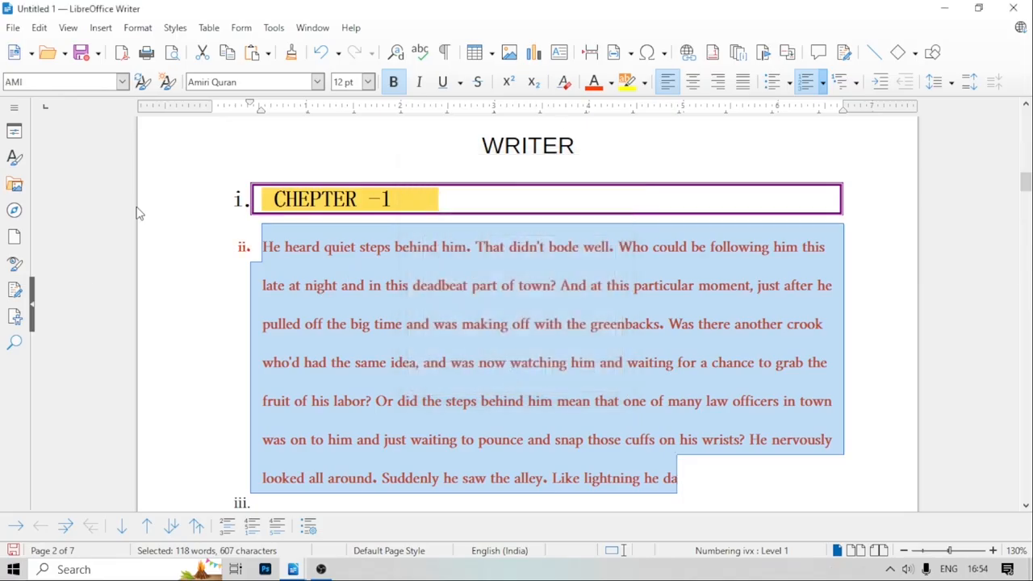
scroll(342, 275, down, 5)
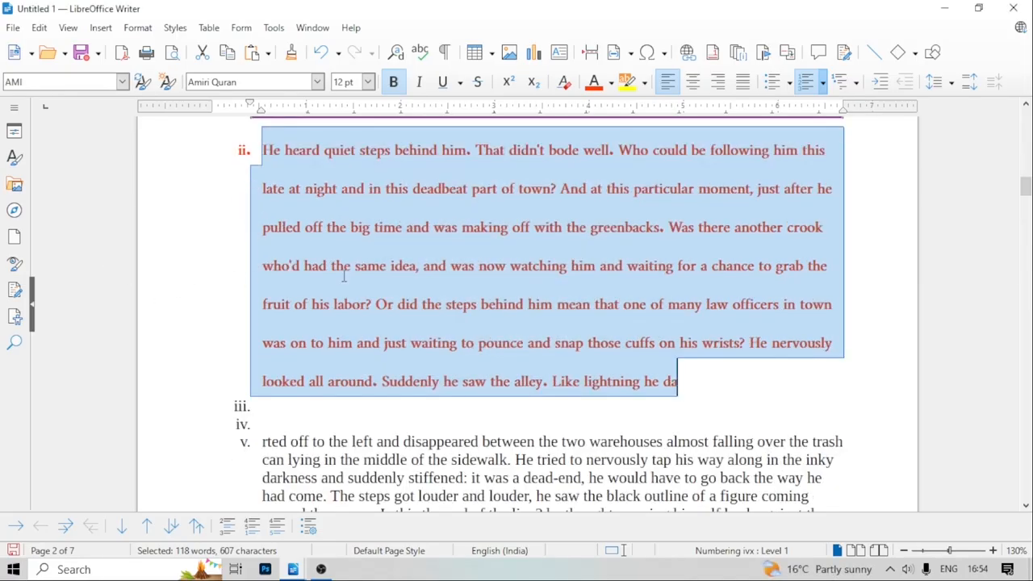
Try applying the AMI paragraph style to the paragraph numbered v above CHEPTER - 2
drag(262, 315, 468, 484)
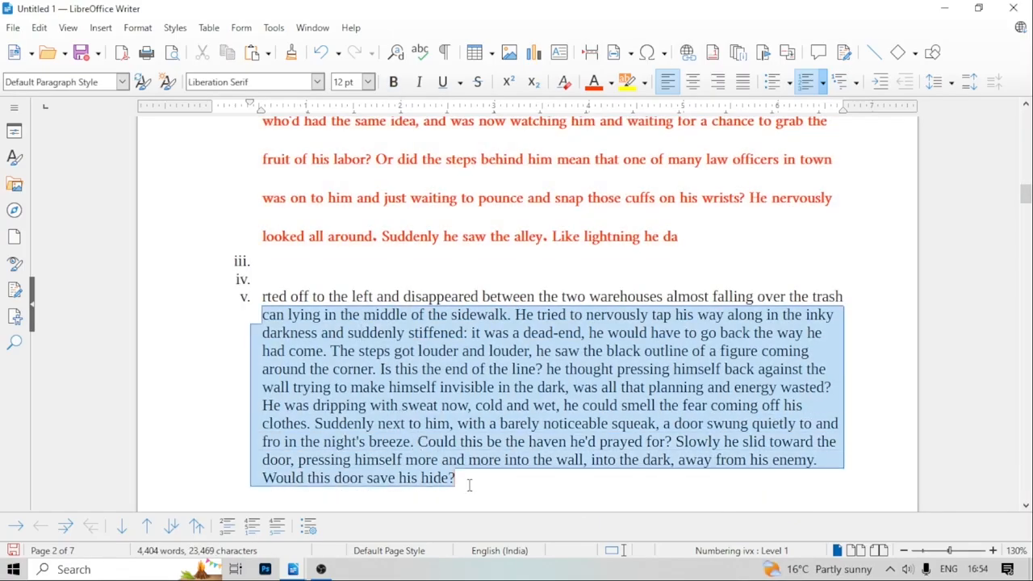
click(176, 27)
click(228, 478)
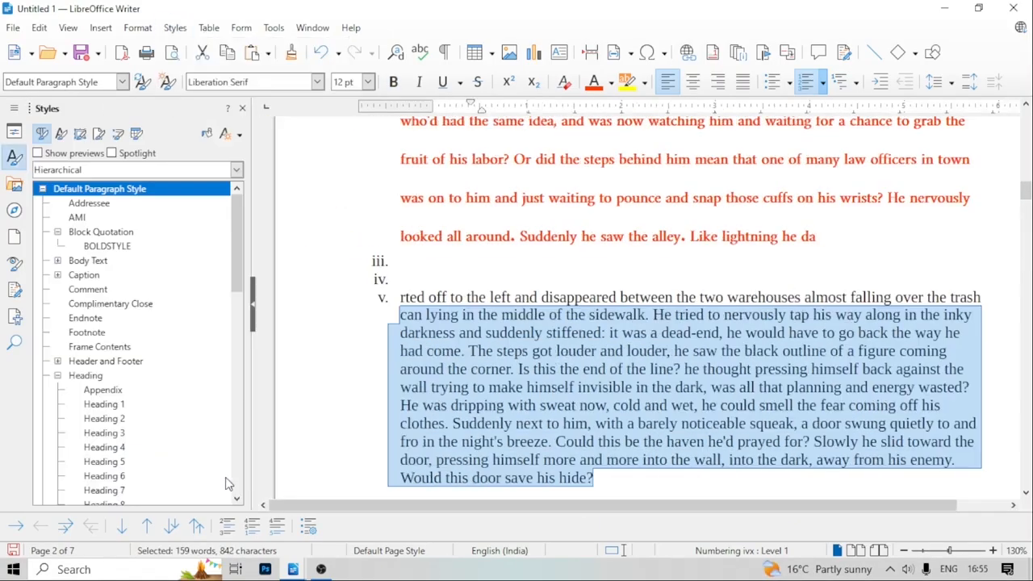
scroll(148, 309, down, 15)
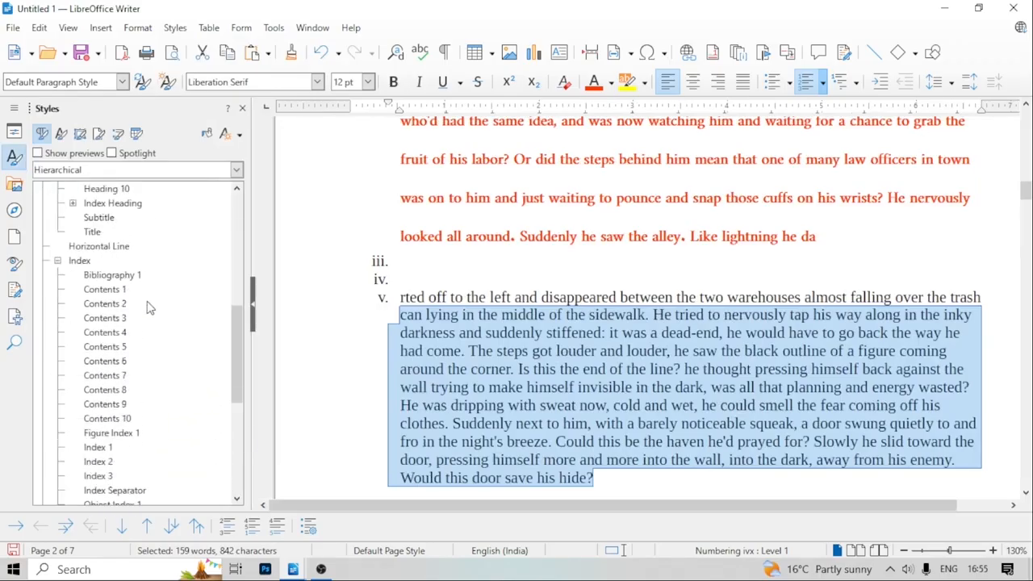
scroll(147, 308, down, 1)
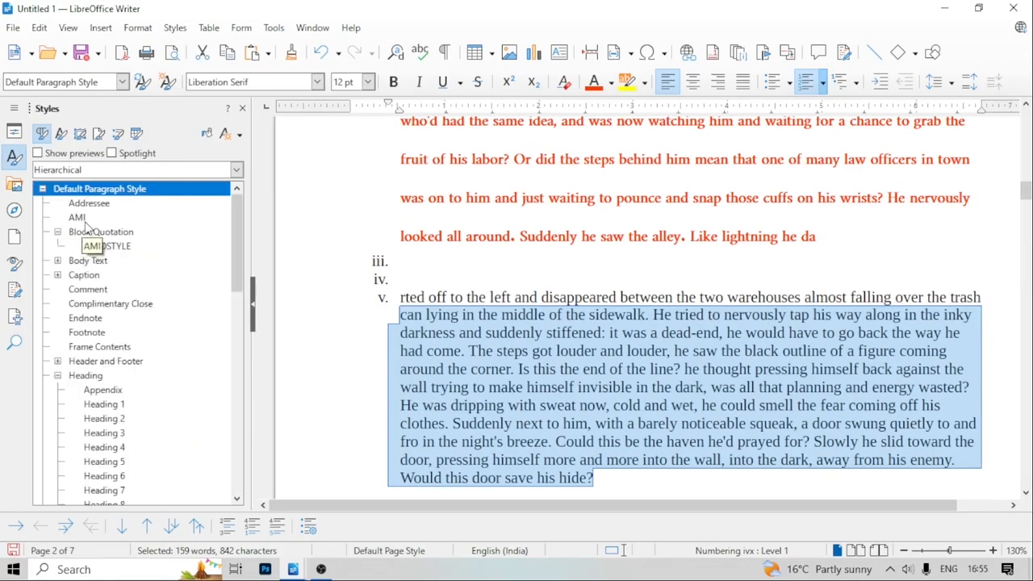
click(80, 219)
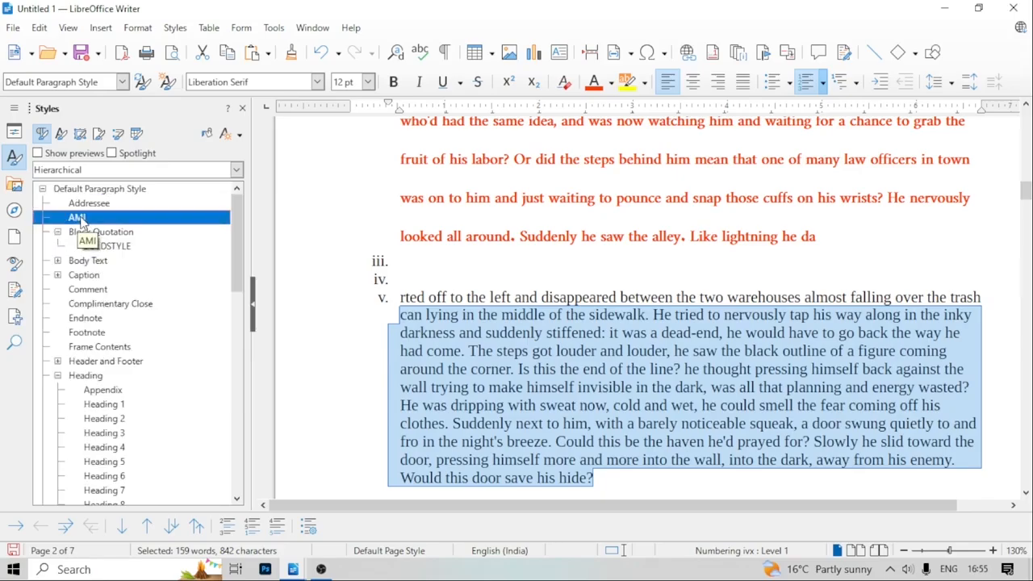
double_click(81, 220)
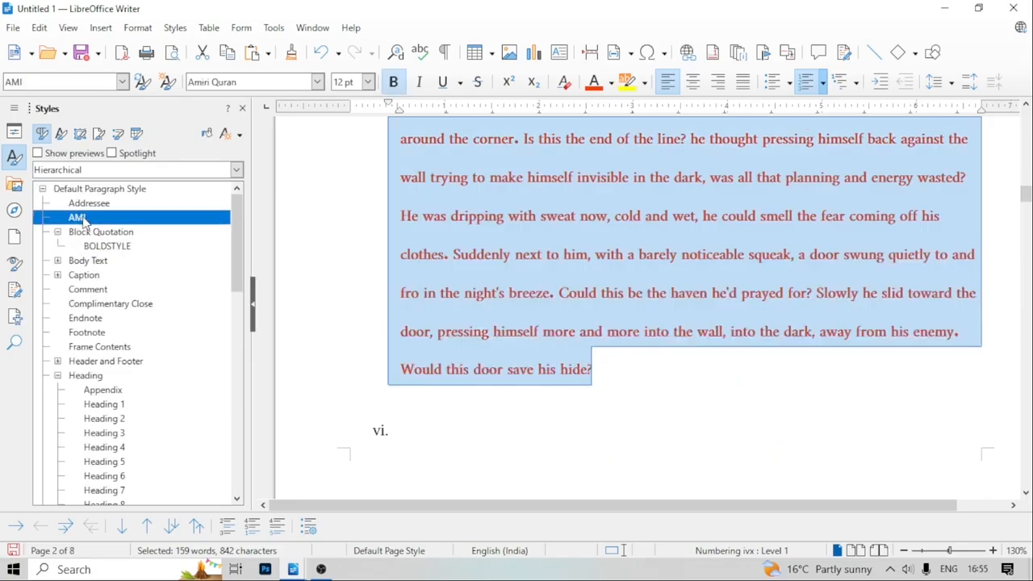
key(ctrl+z)
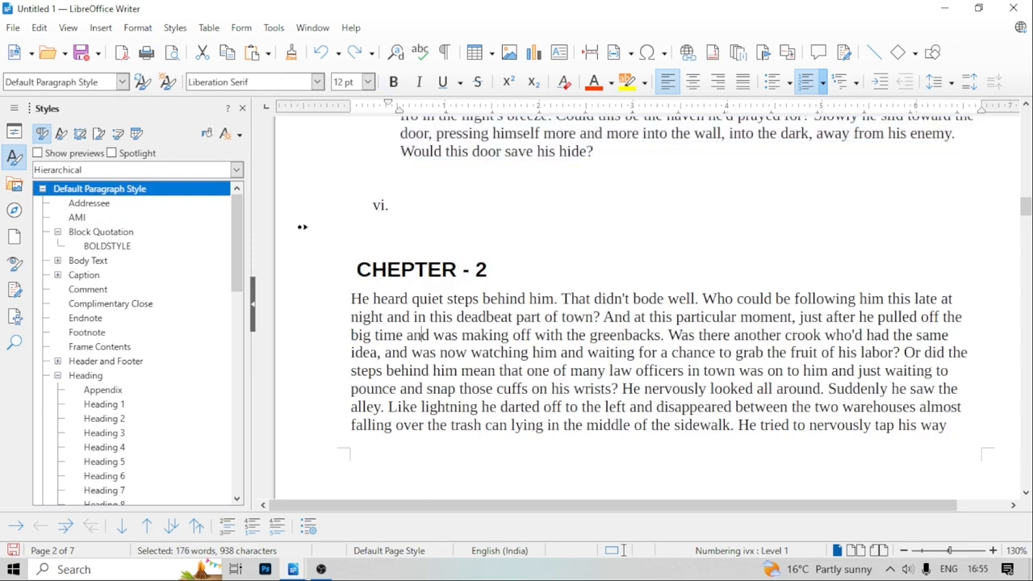
click(245, 109)
Apply the AMI paragraph style to the paragraph directly below the CHEPTER - 2 heading
scroll(287, 299, up, 8)
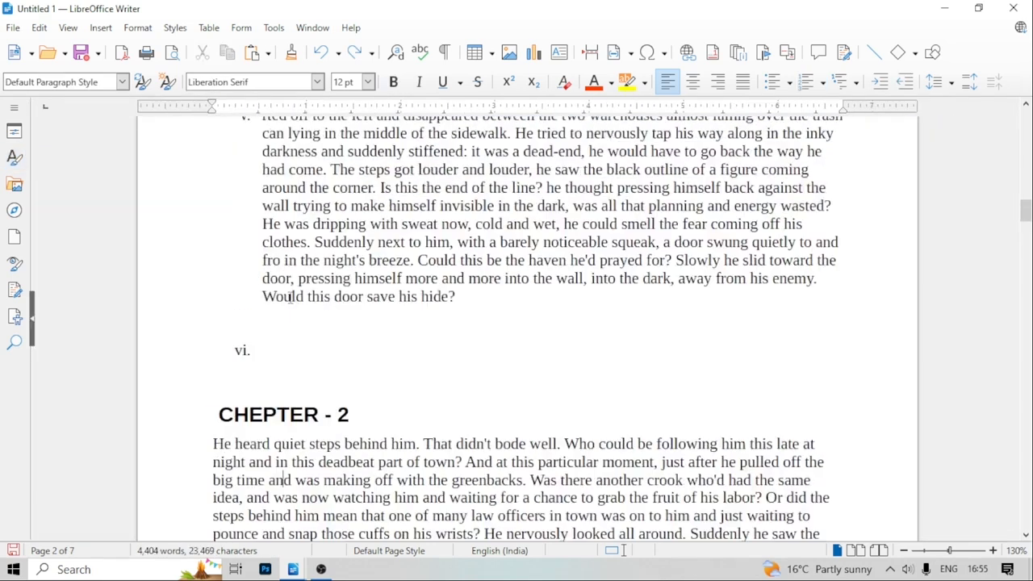
scroll(332, 218, down, 8)
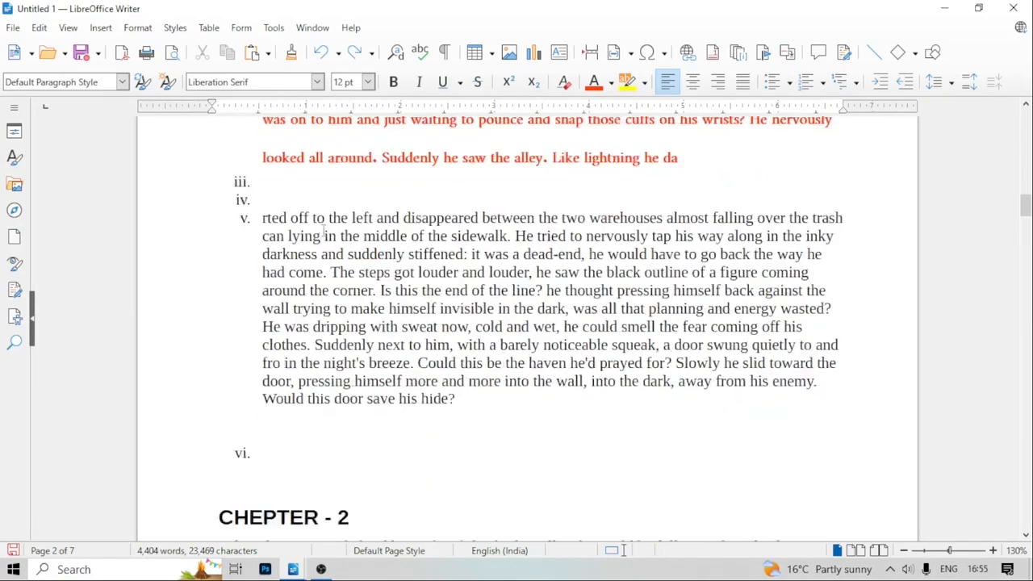
drag(214, 300, 597, 462)
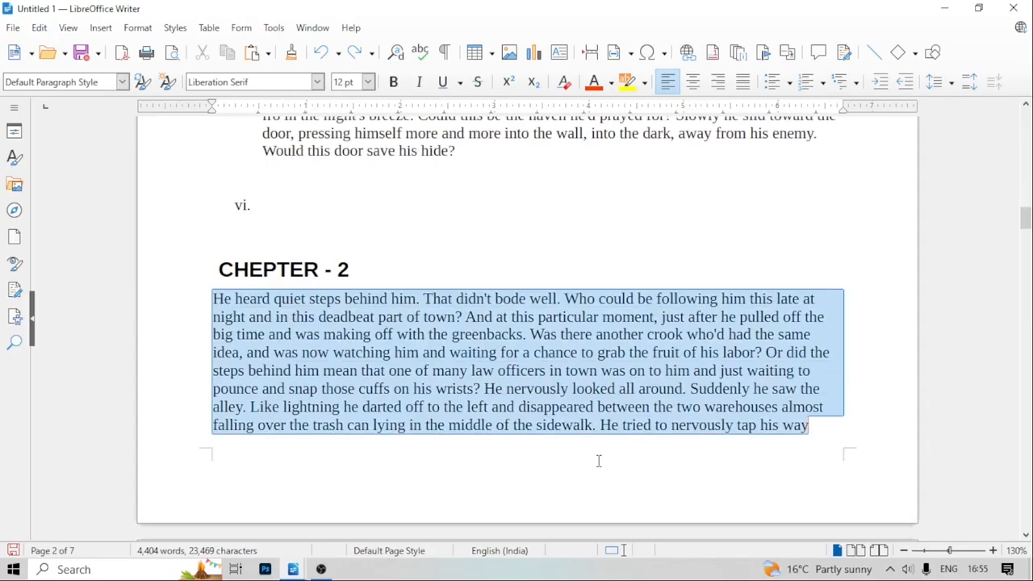
click(173, 30)
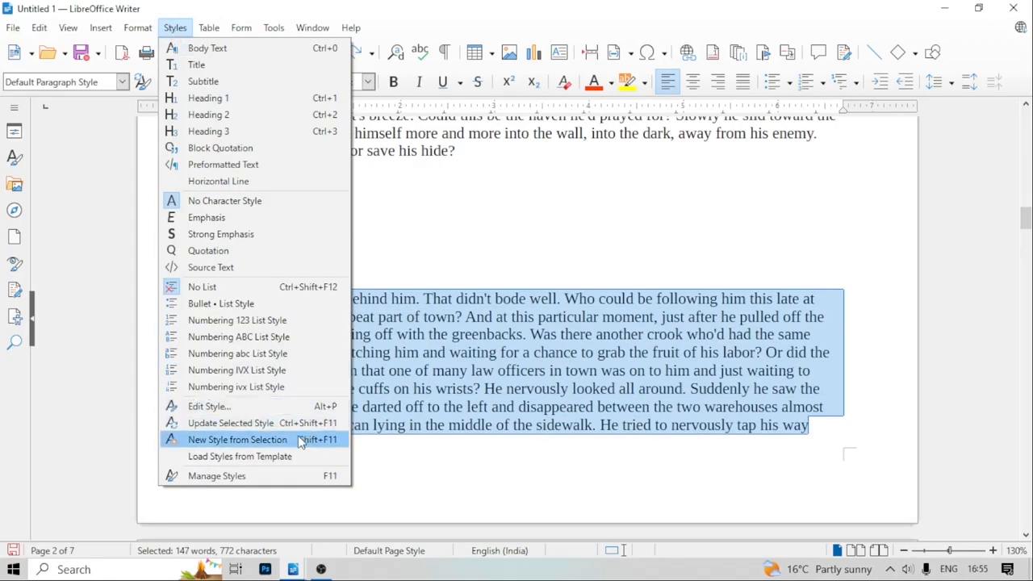
click(216, 476)
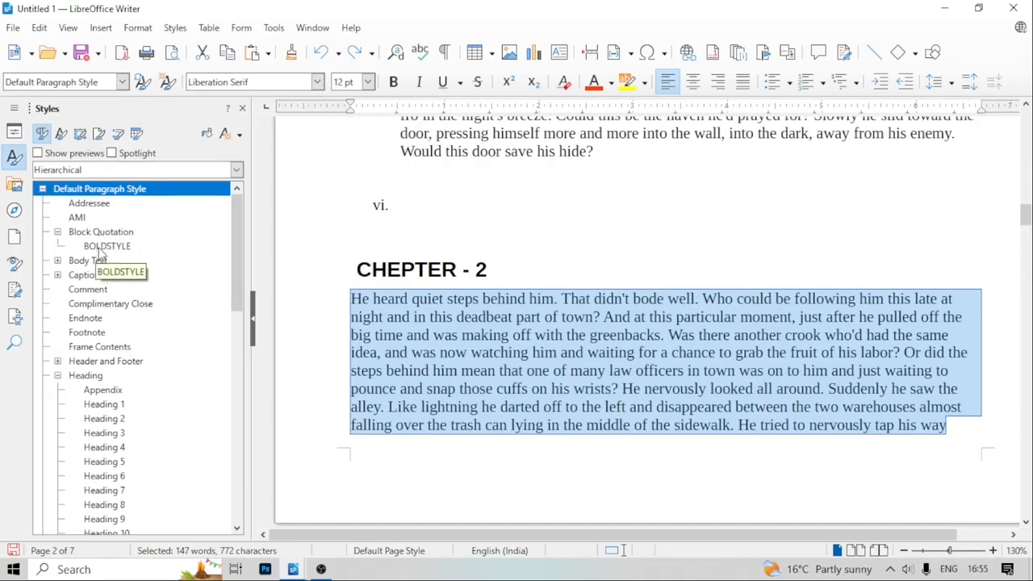
double_click(77, 218)
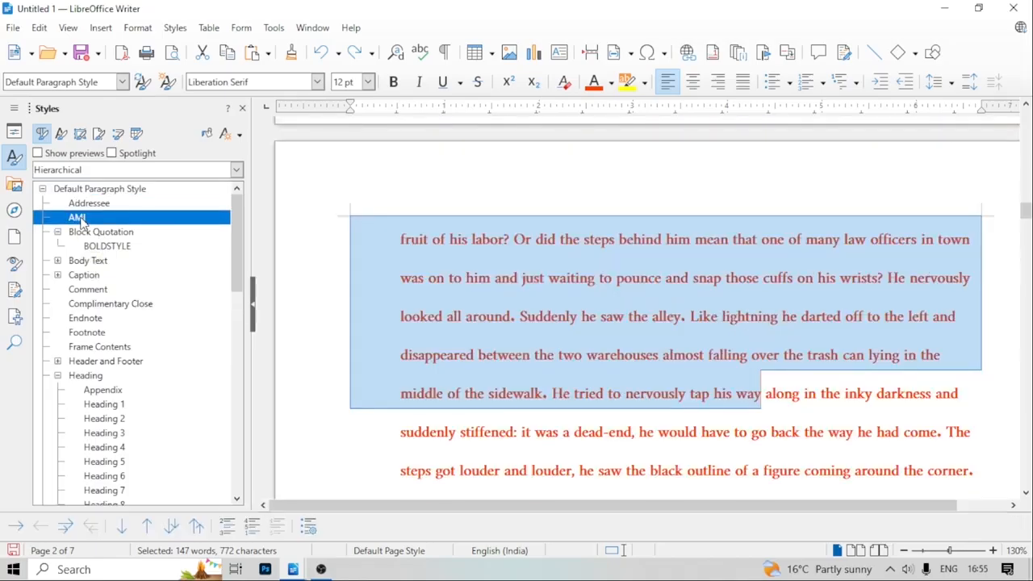
Apply the BOLDSTYLE paragraph style to the paragraph below CHEPTER - 3 and close the styles list
scroll(553, 472, down, 10)
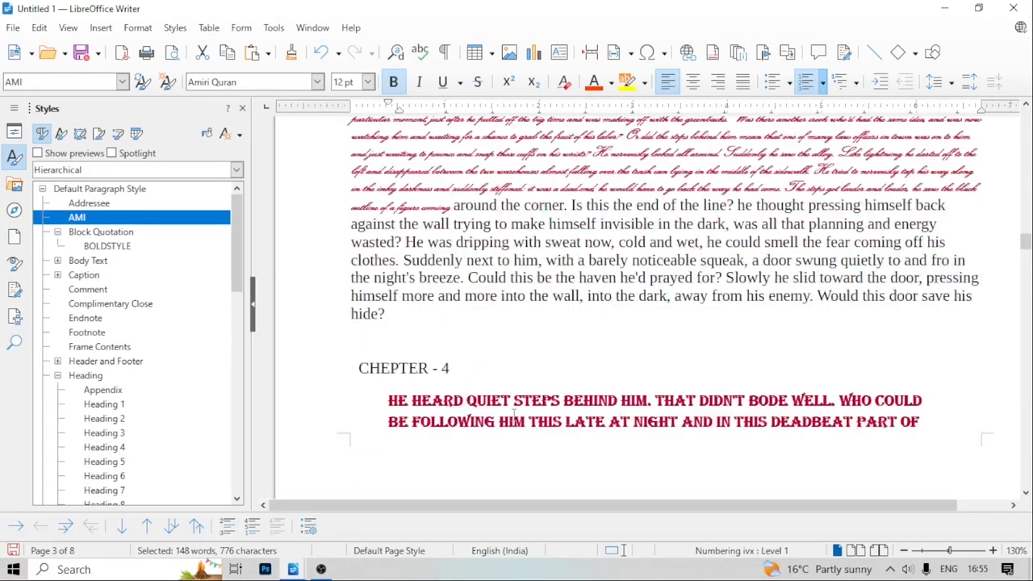
scroll(514, 414, up, 1)
drag(351, 286, 443, 357)
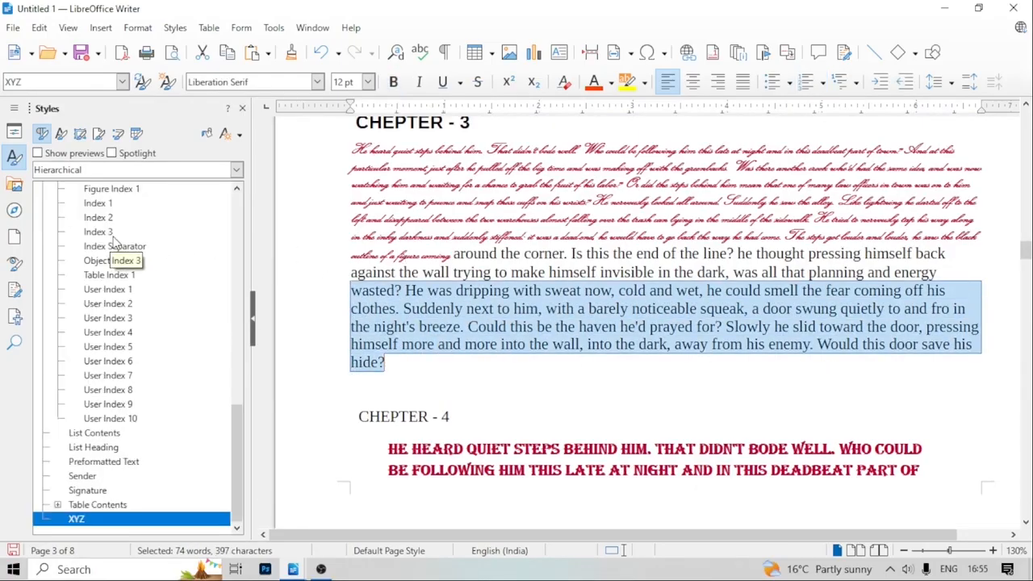
scroll(182, 308, up, 15)
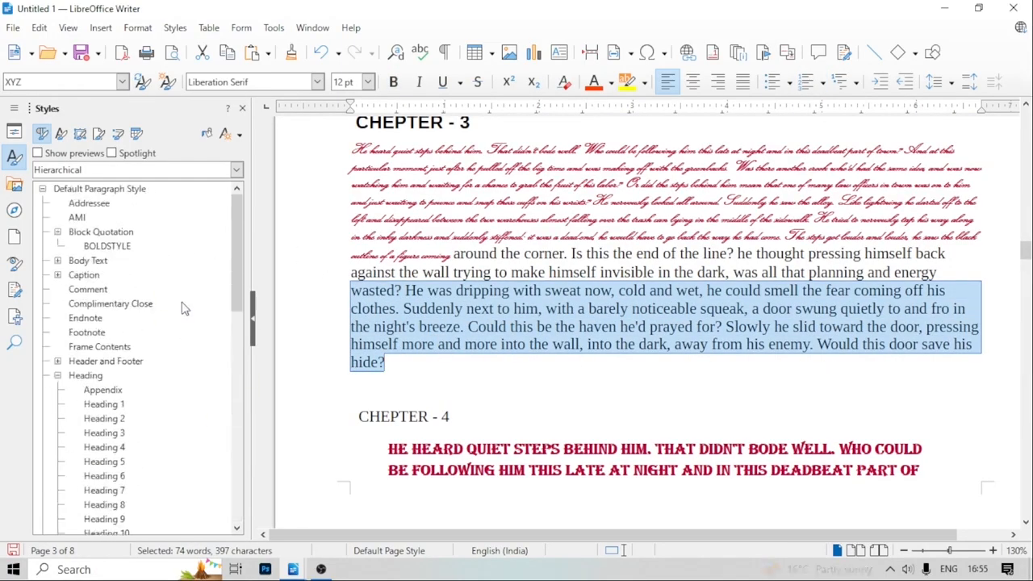
double_click(113, 247)
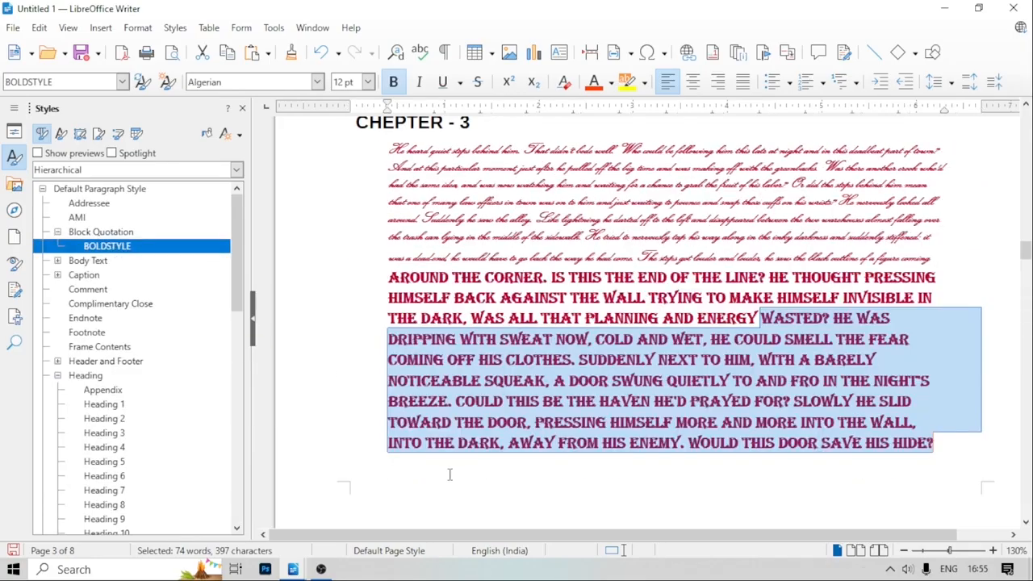
click(481, 477)
scroll(476, 475, down, 5)
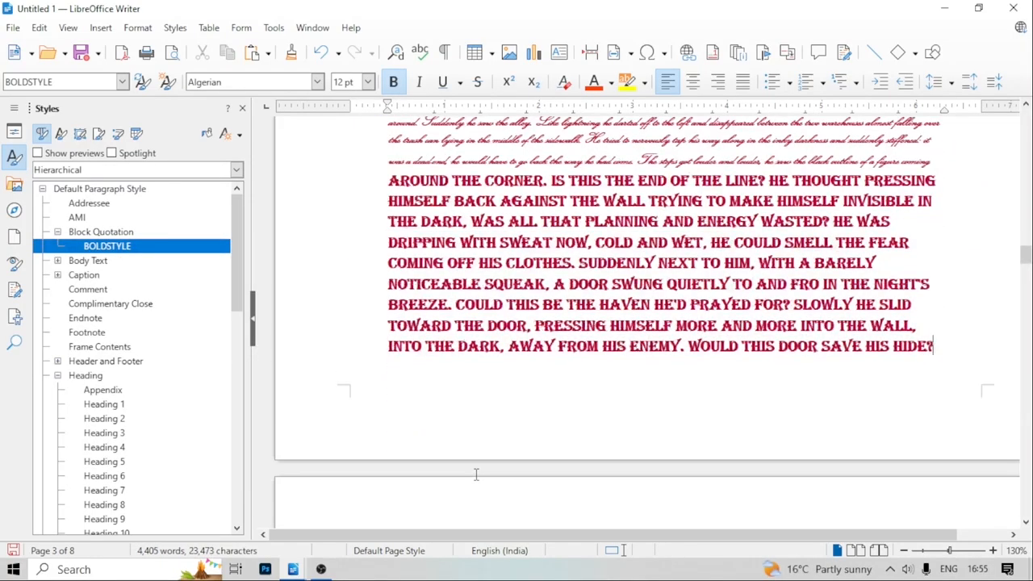
scroll(476, 475, up, 15)
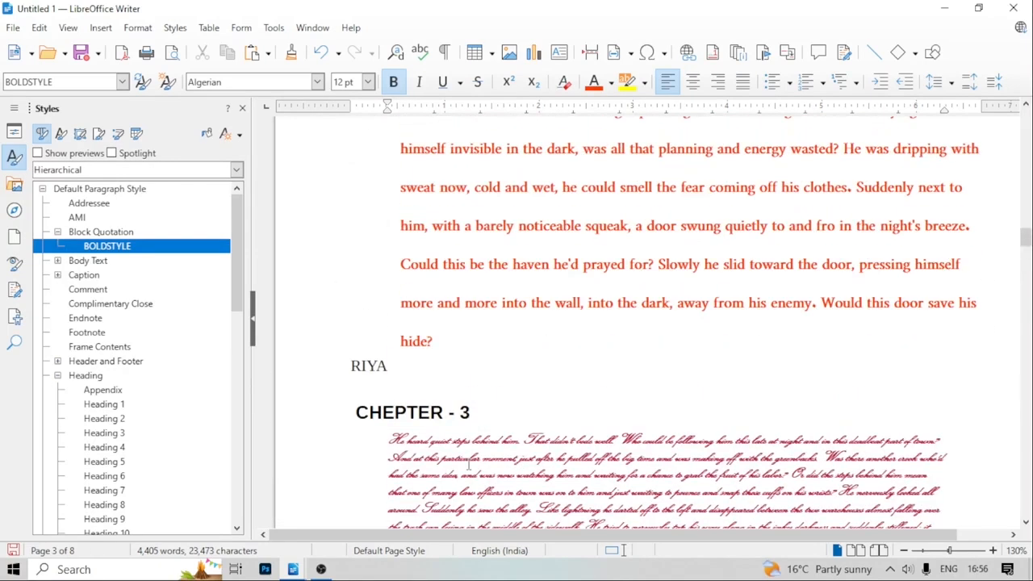
click(242, 108)
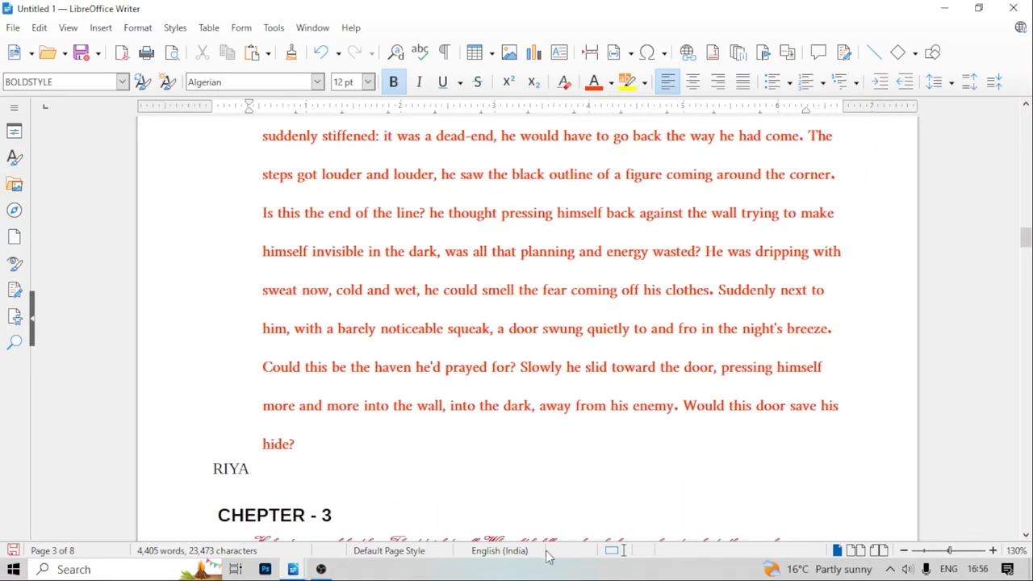
Reopen the styles list and check which management commands are offered for the BOLDSTYLE style
scroll(403, 363, up, 5)
click(175, 27)
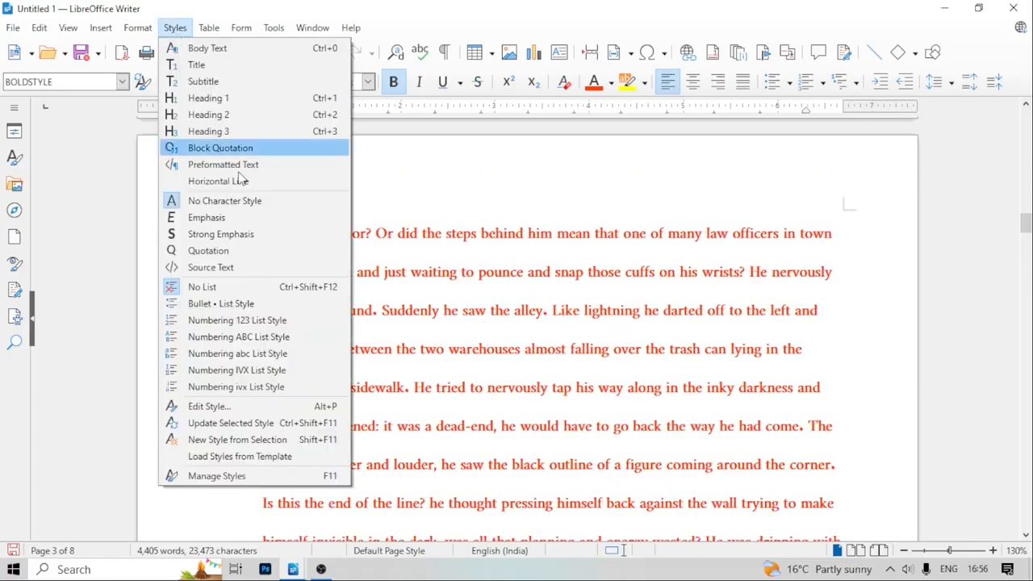
click(215, 477)
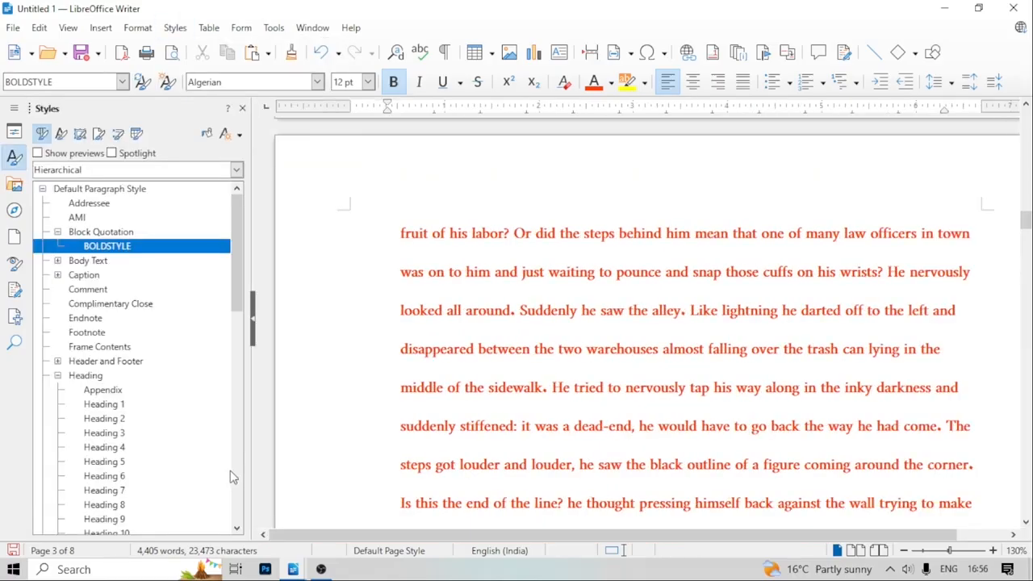
right_click(121, 246)
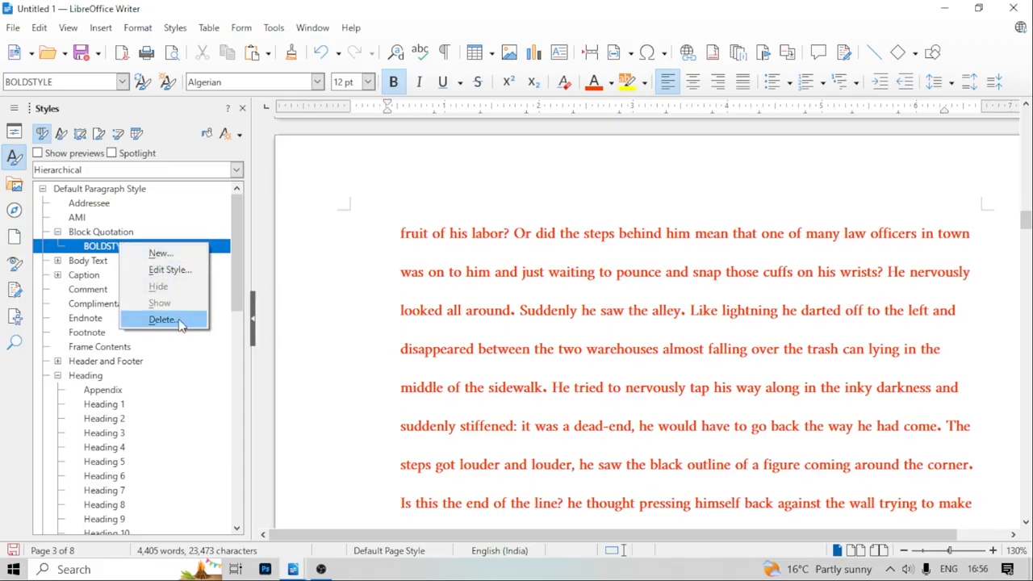
click(379, 365)
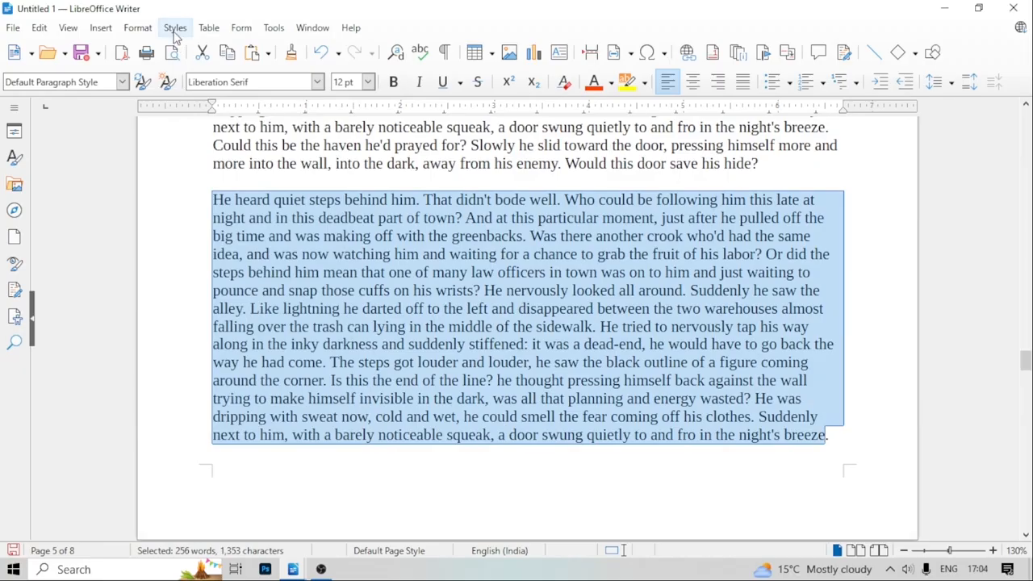
Load the paragraph, character and page styles from the Japanese normal template in the Localization category
click(175, 28)
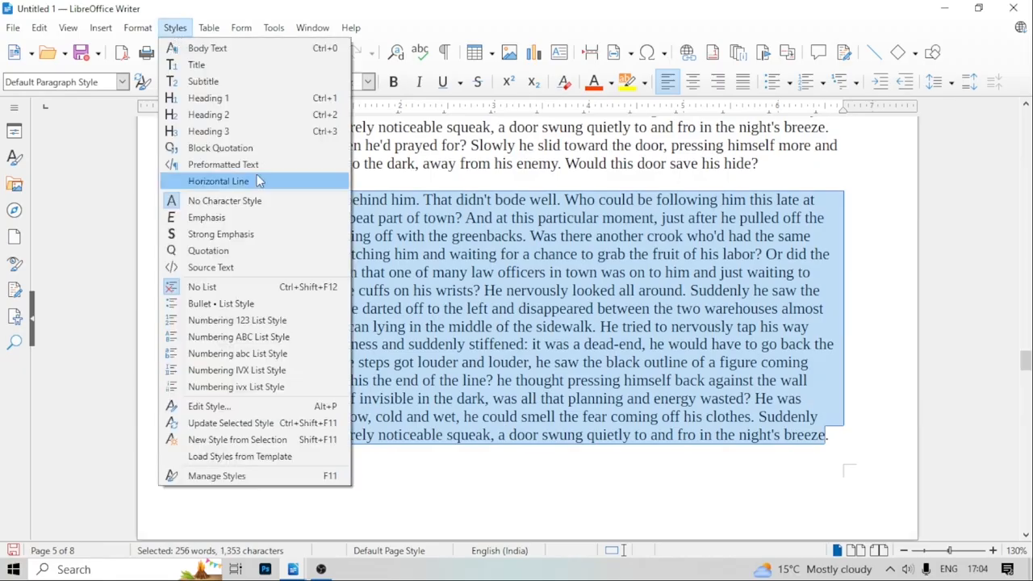
click(275, 456)
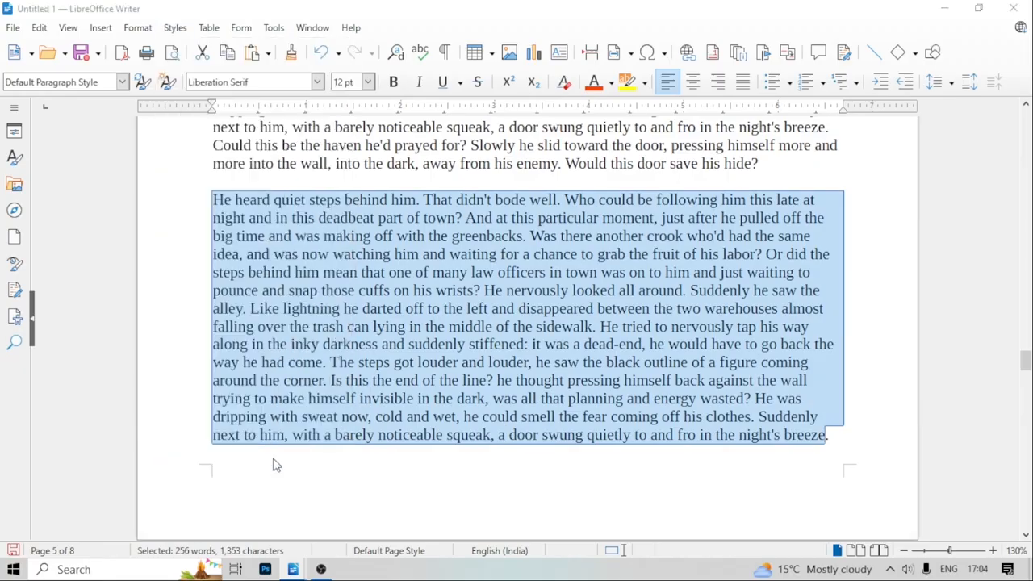
scroll(395, 257, down, 1)
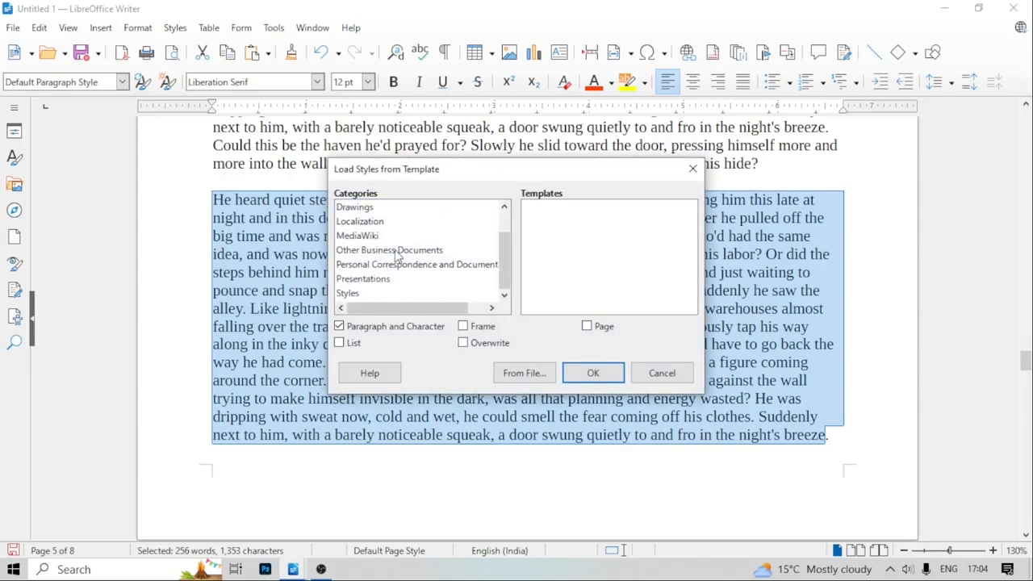
scroll(360, 257, up, 1)
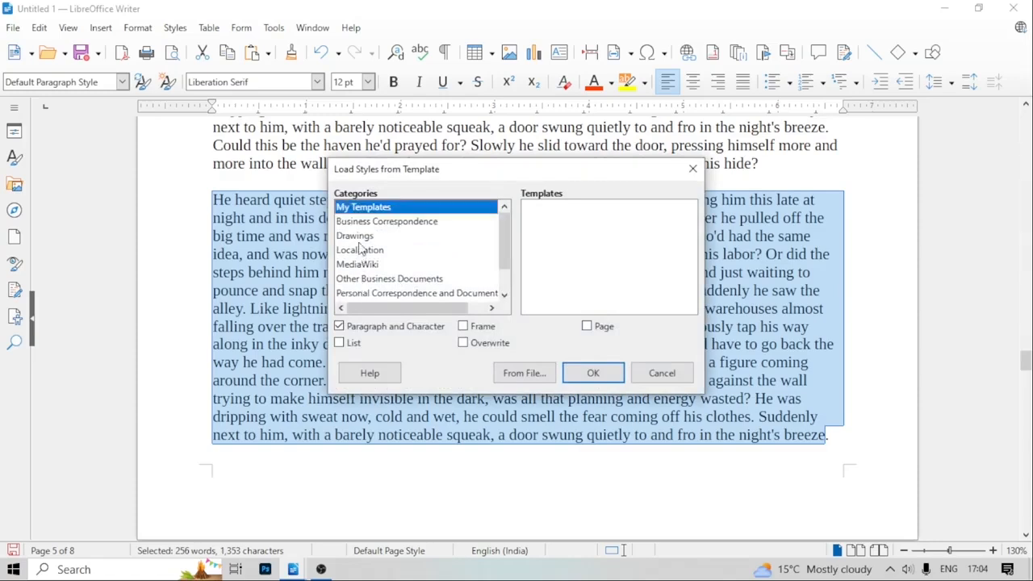
click(359, 238)
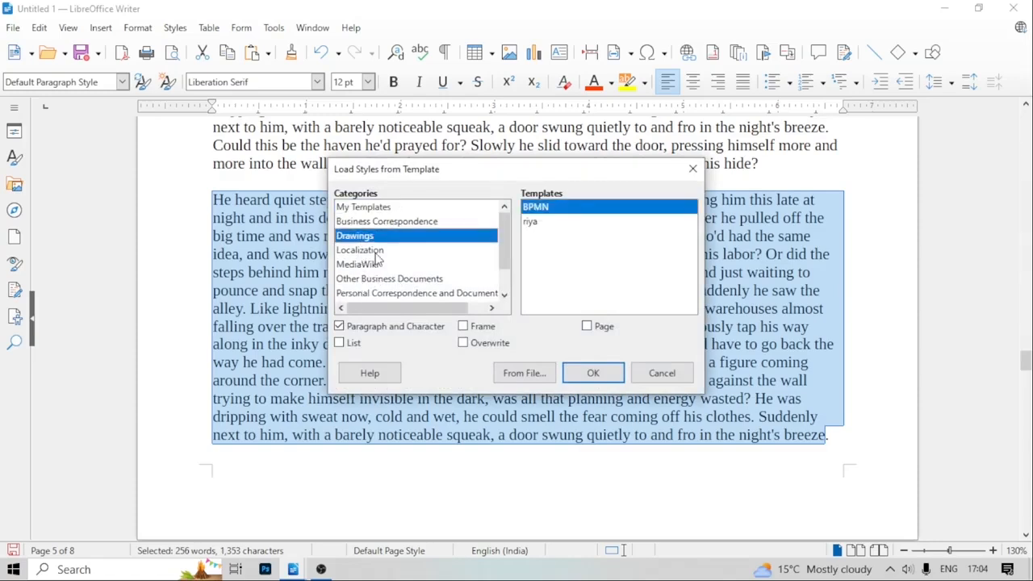
click(371, 252)
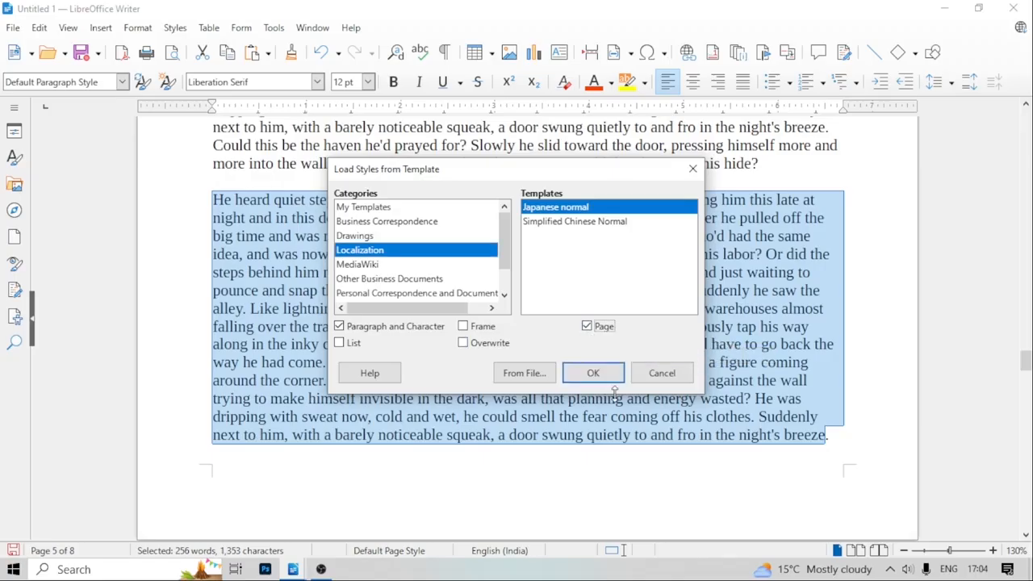
click(593, 373)
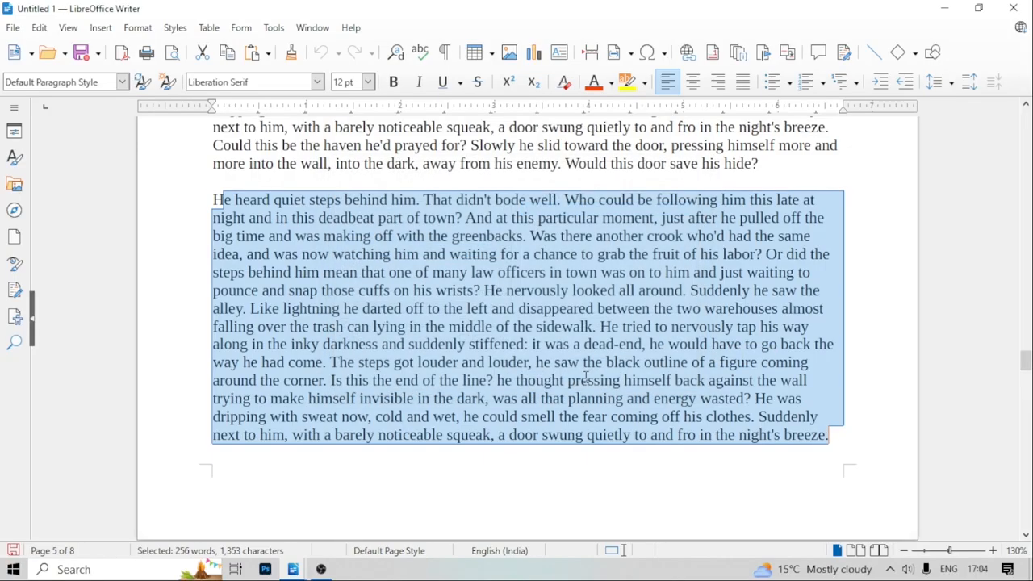
click(636, 452)
scroll(427, 385, up, 6)
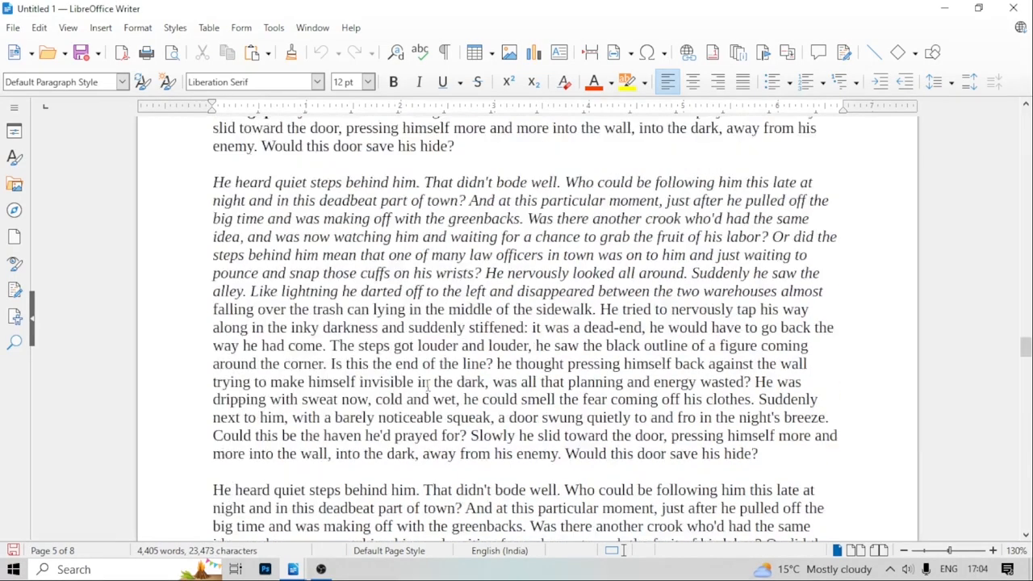
scroll(428, 384, down, 6)
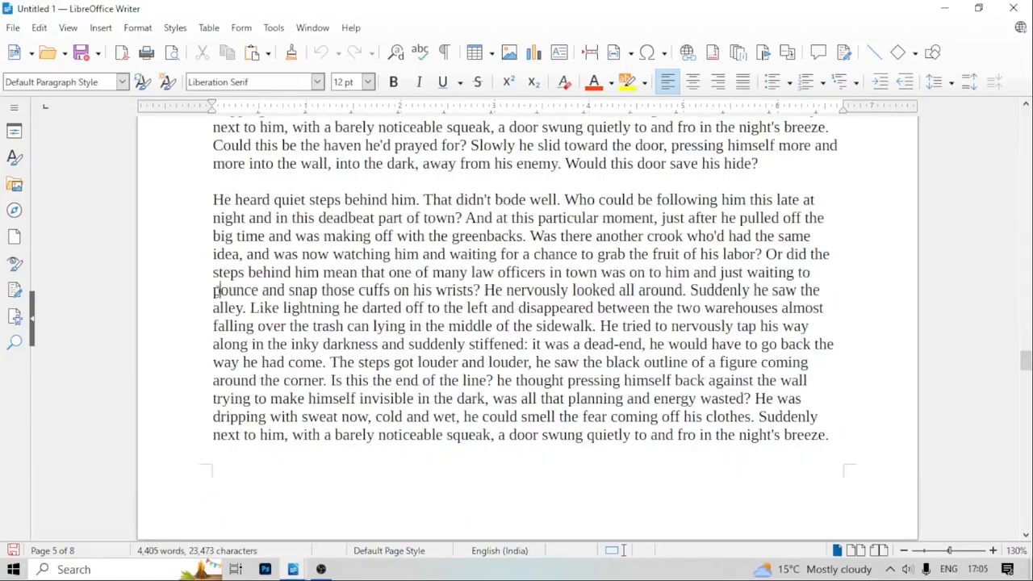
Load all style types, with overwriting, from the Blue Curve template in the Presentations category while the lower part of the page's last paragraph is selected
drag(216, 290, 768, 448)
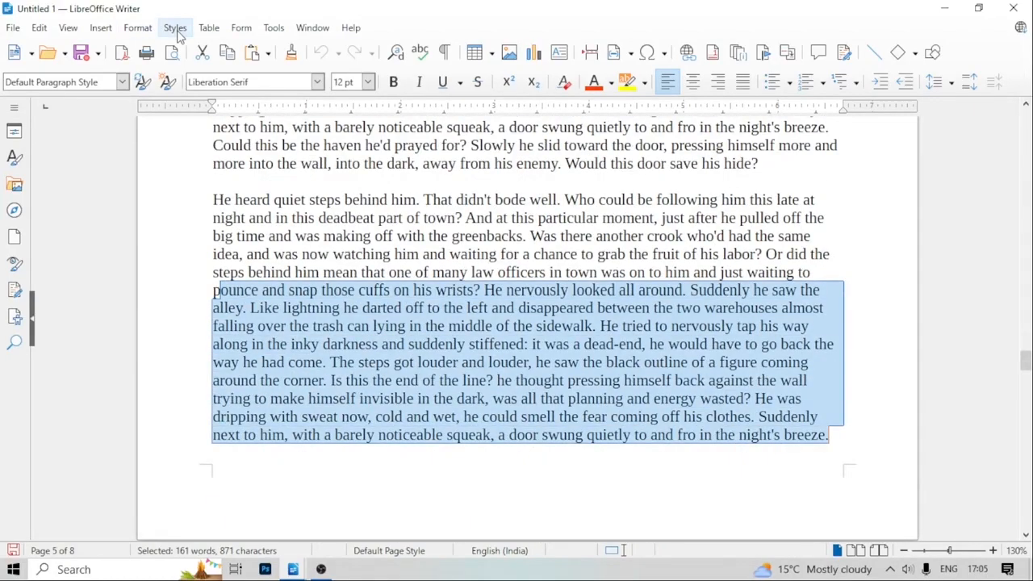
click(175, 27)
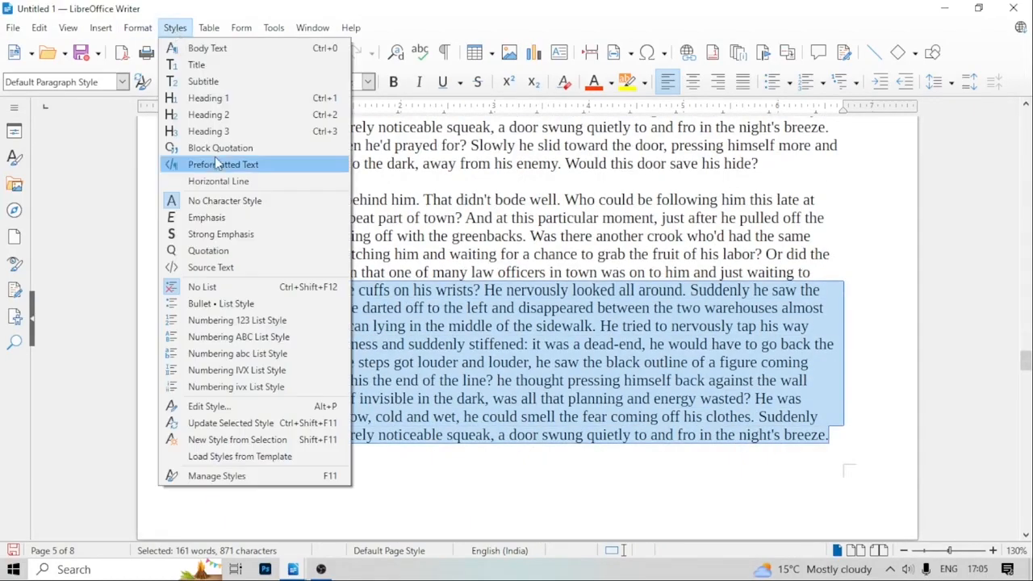
click(257, 457)
scroll(342, 273, down, 1)
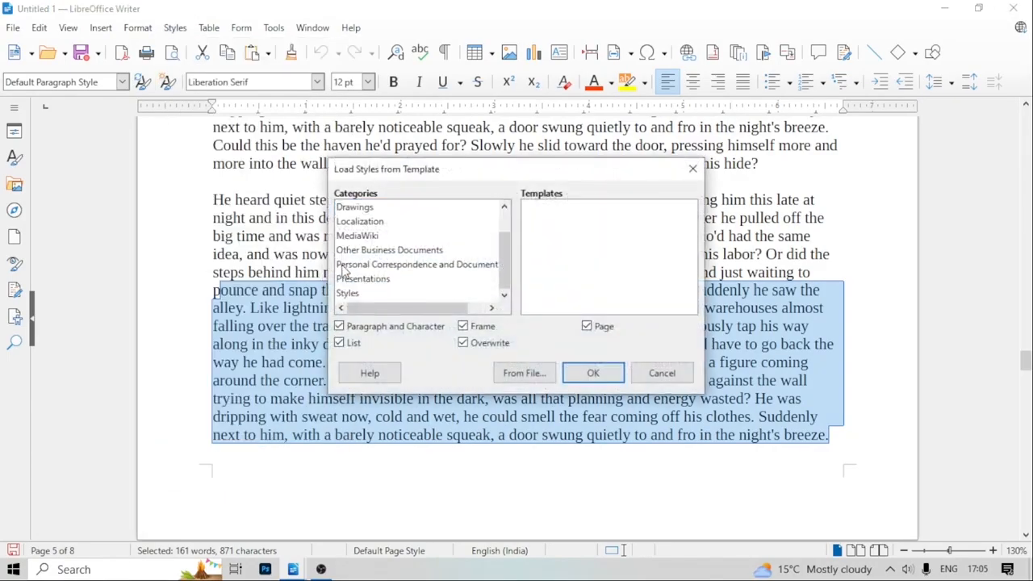
click(376, 279)
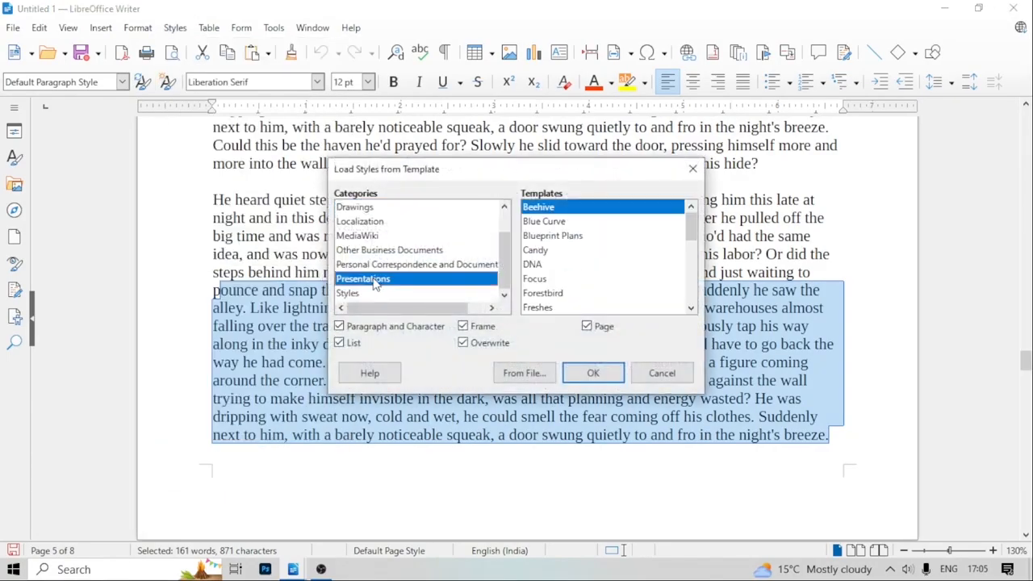
scroll(539, 273, down, 1)
scroll(543, 269, up, 1)
click(549, 222)
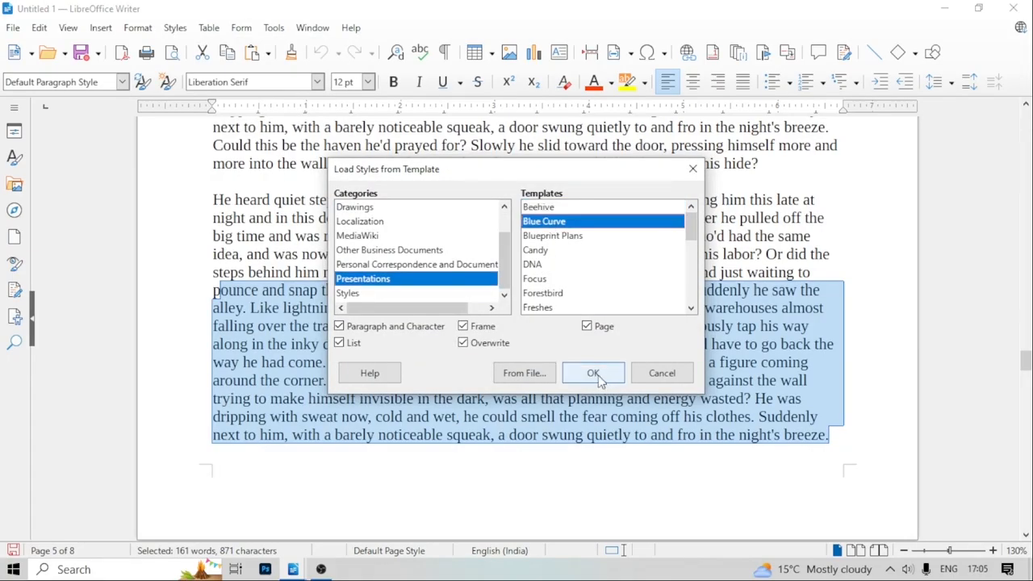
click(594, 375)
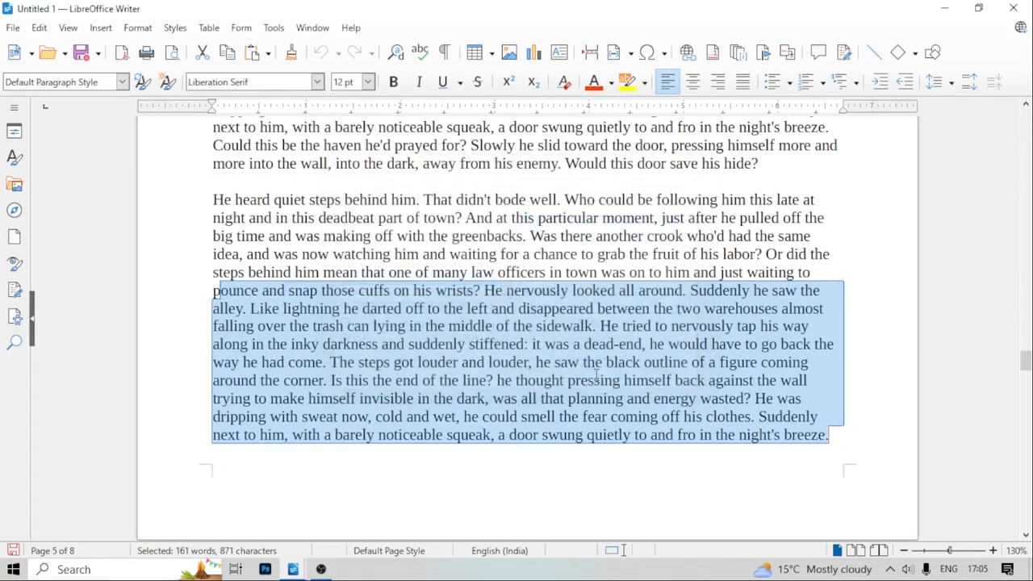
click(713, 466)
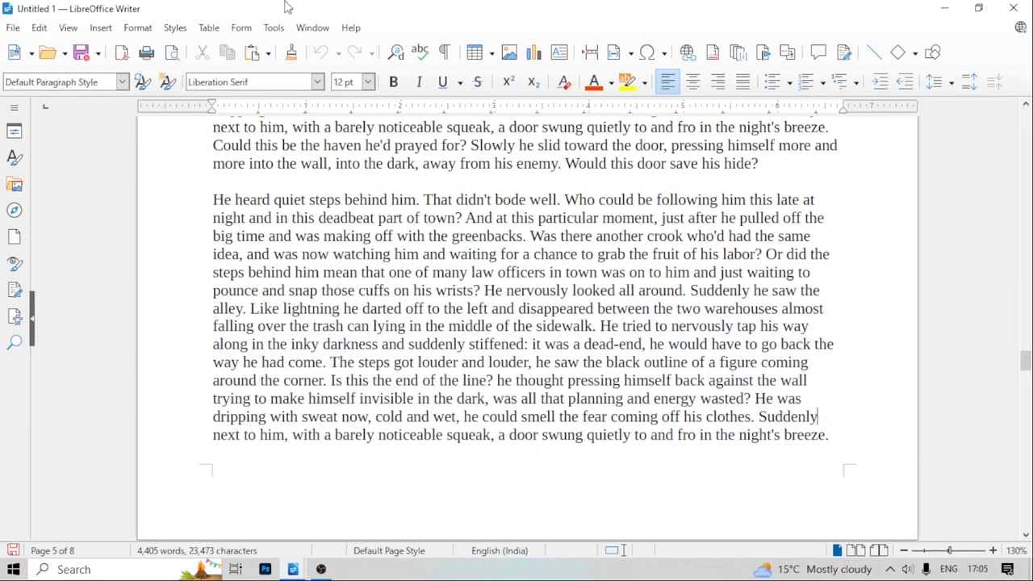
click(175, 28)
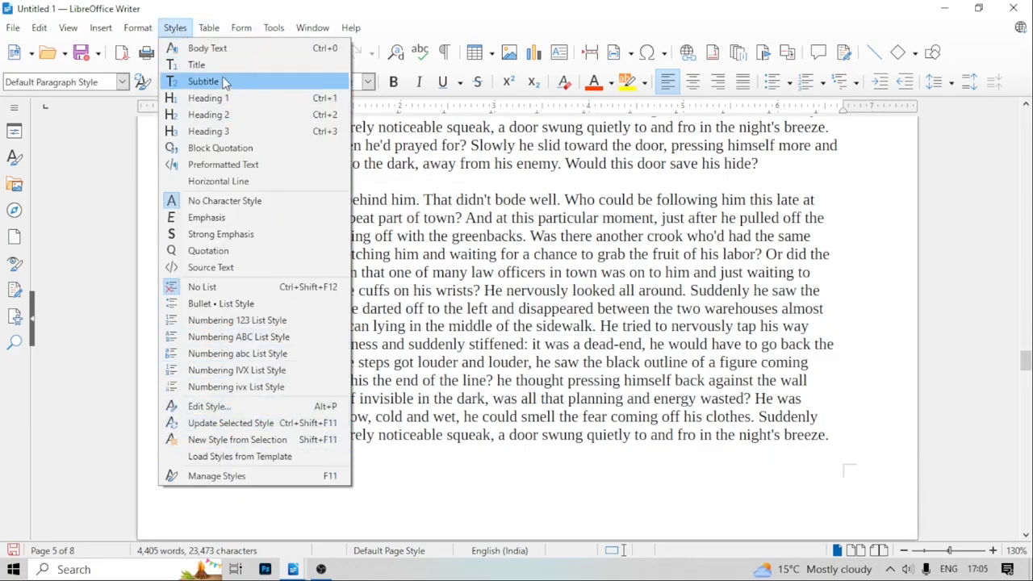
click(536, 294)
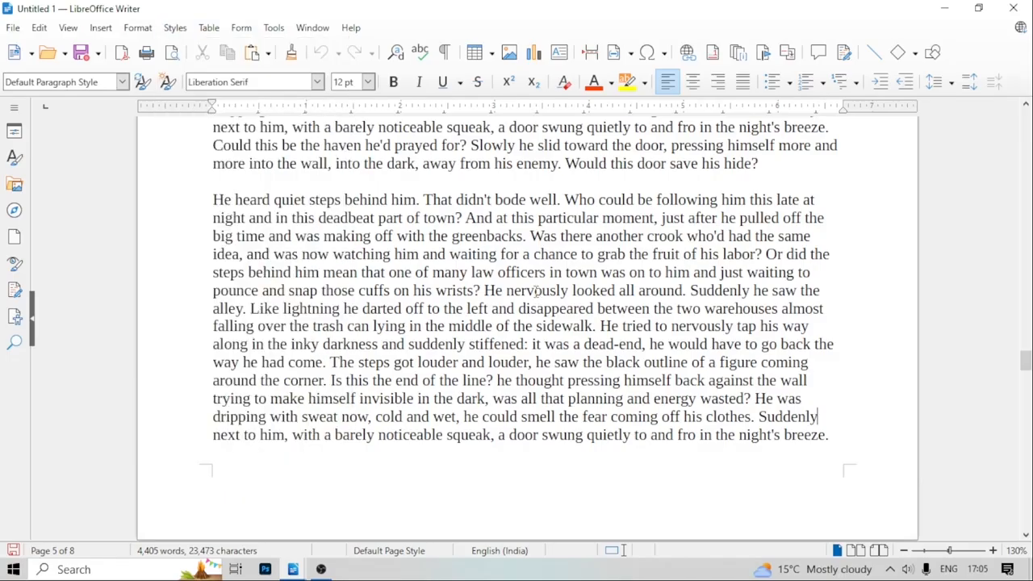
scroll(537, 293, up, 10)
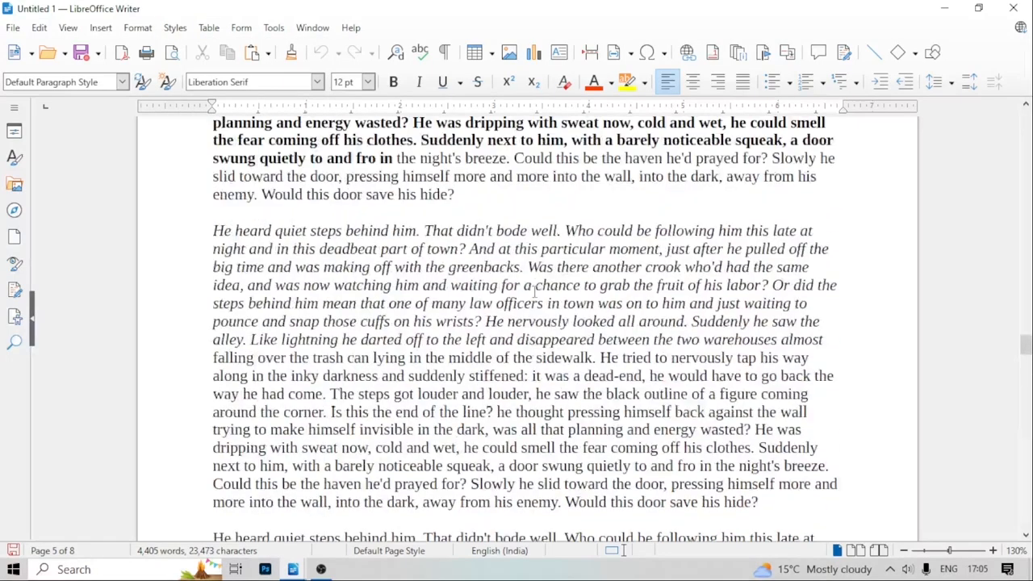
click(431, 207)
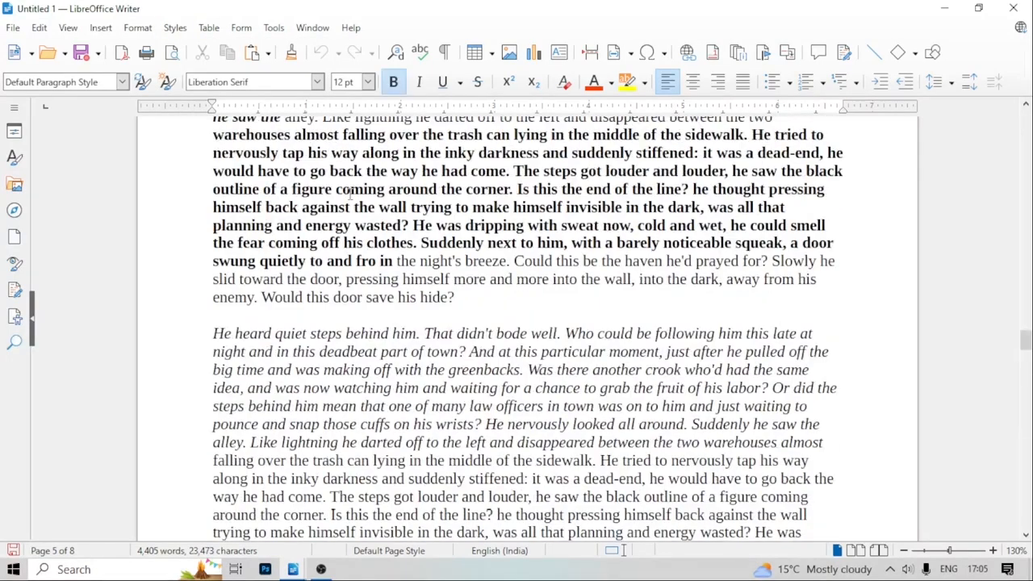
Open six additional windows of the Untitled 1 document, up to Untitled 1 : 7
click(316, 29)
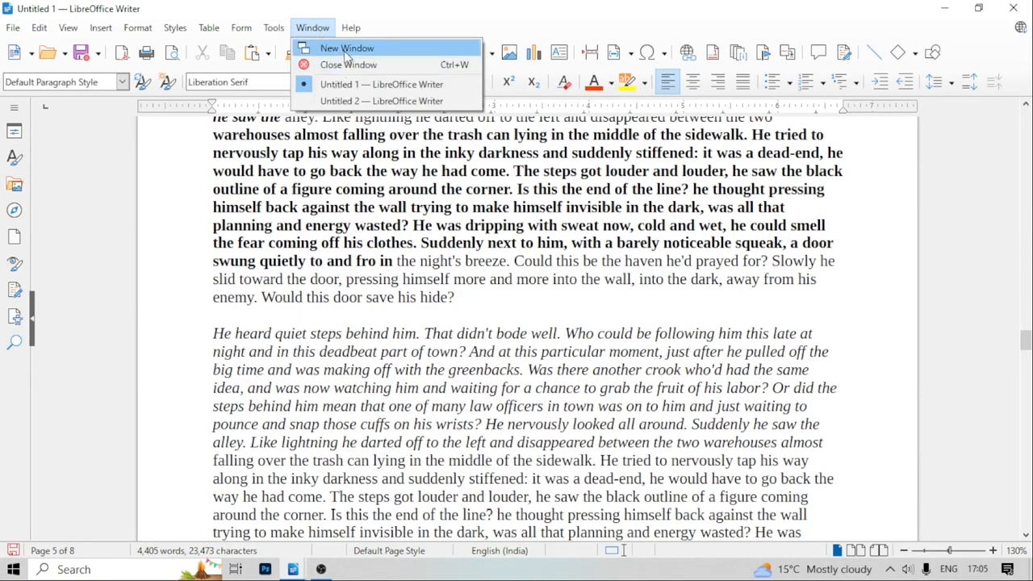
click(345, 50)
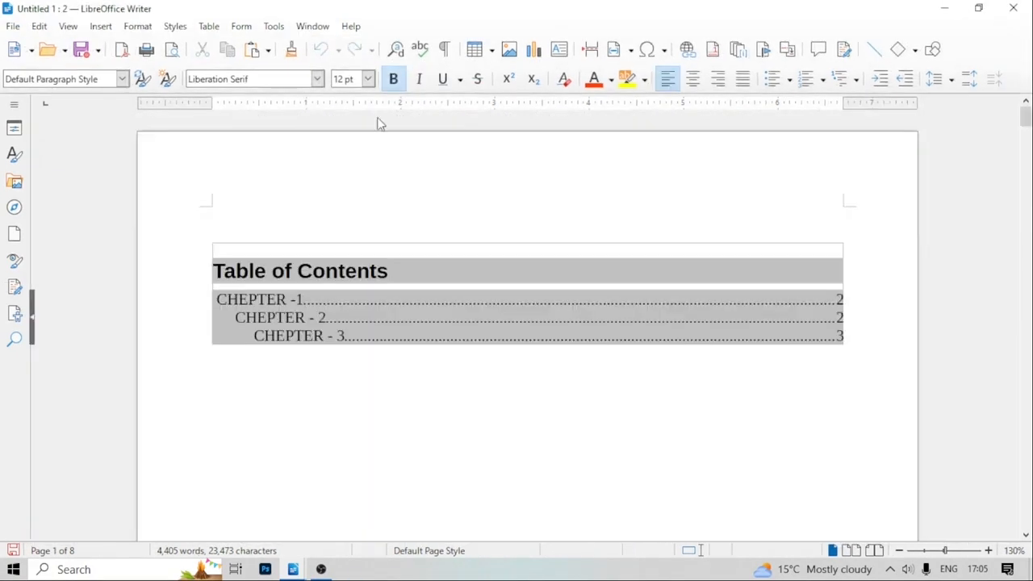
click(319, 28)
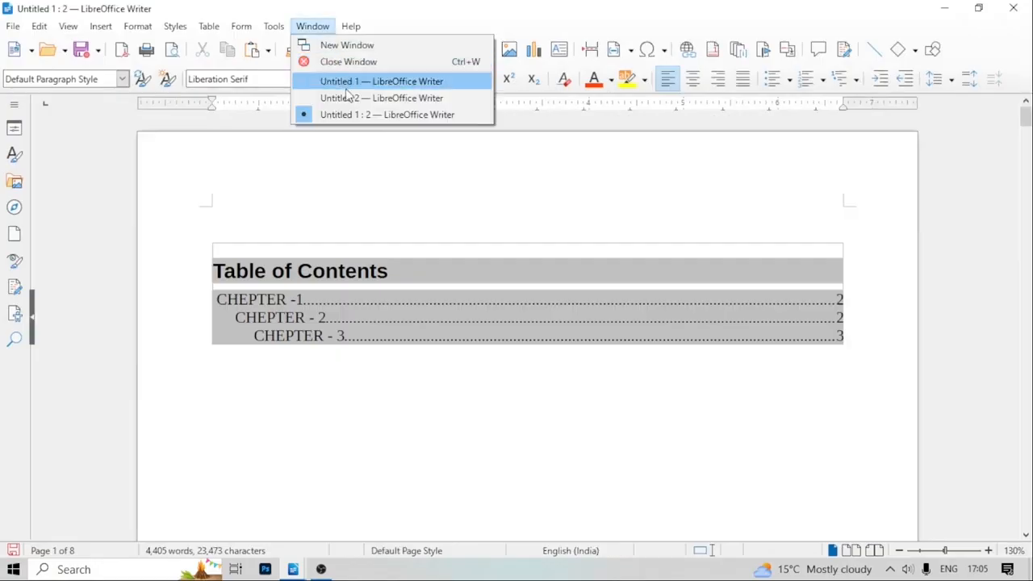
click(345, 45)
click(316, 27)
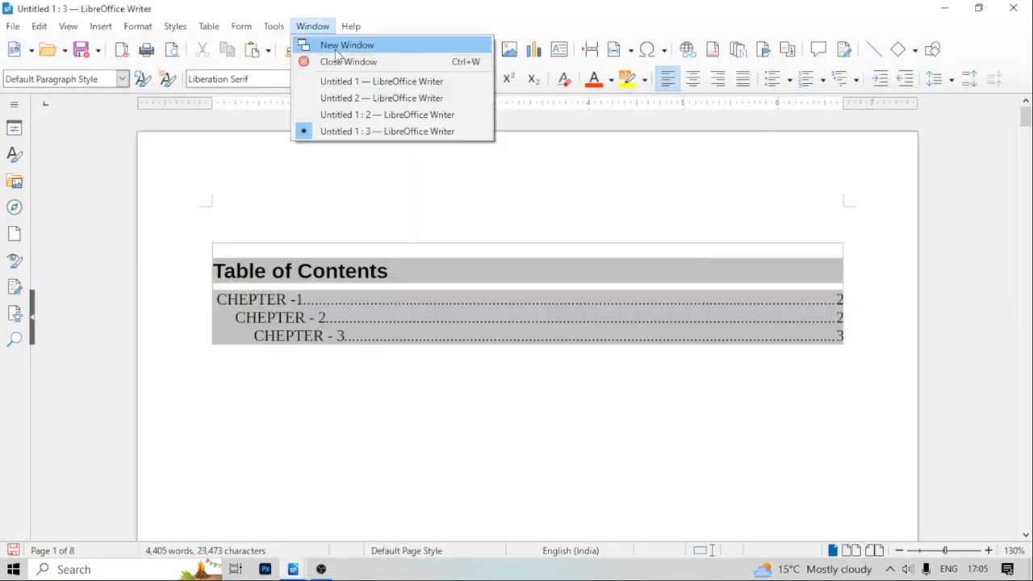
click(345, 44)
click(315, 27)
click(346, 45)
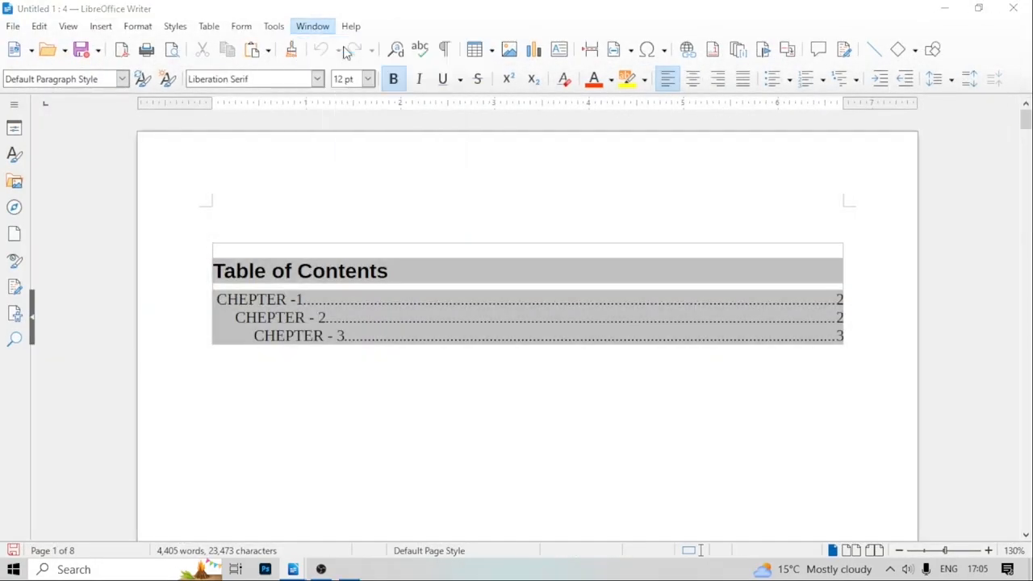
click(311, 27)
click(340, 47)
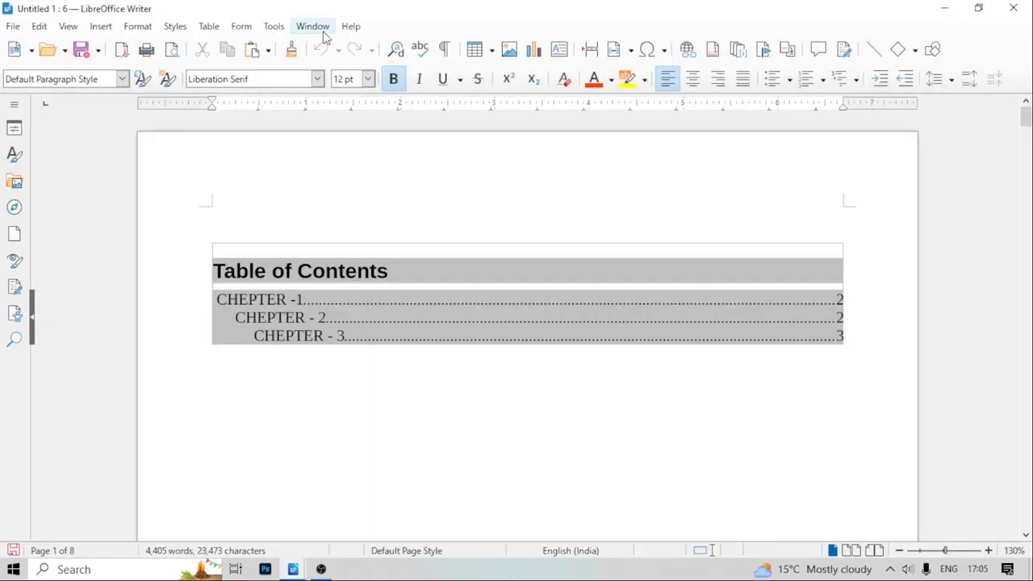
click(319, 29)
click(329, 45)
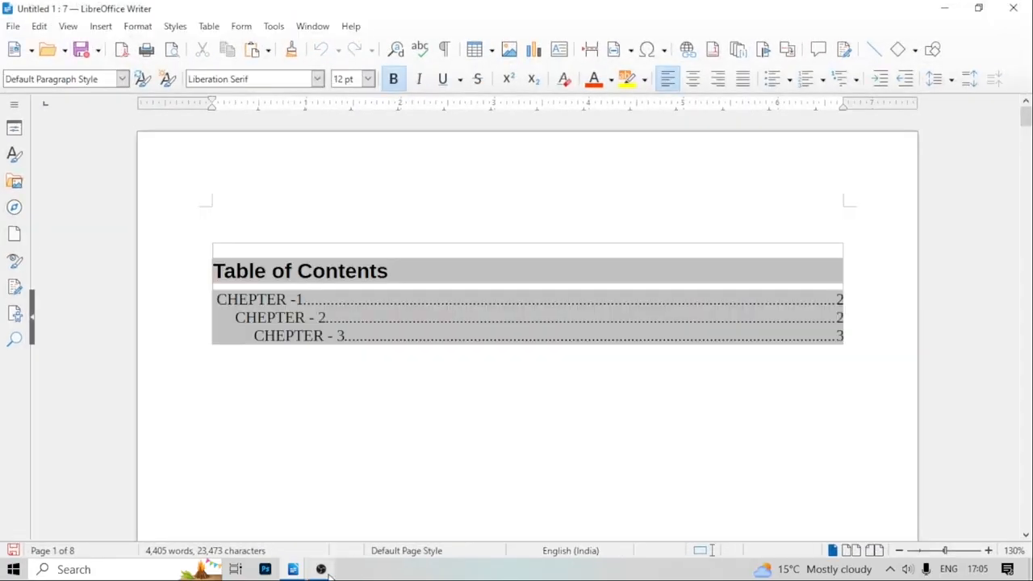
Compare the open Untitled 2 and Untitled 1 : 2 windows, and return to the LEBRE OFFICE title page in the original Untitled 1 window
mouse_move(293, 569)
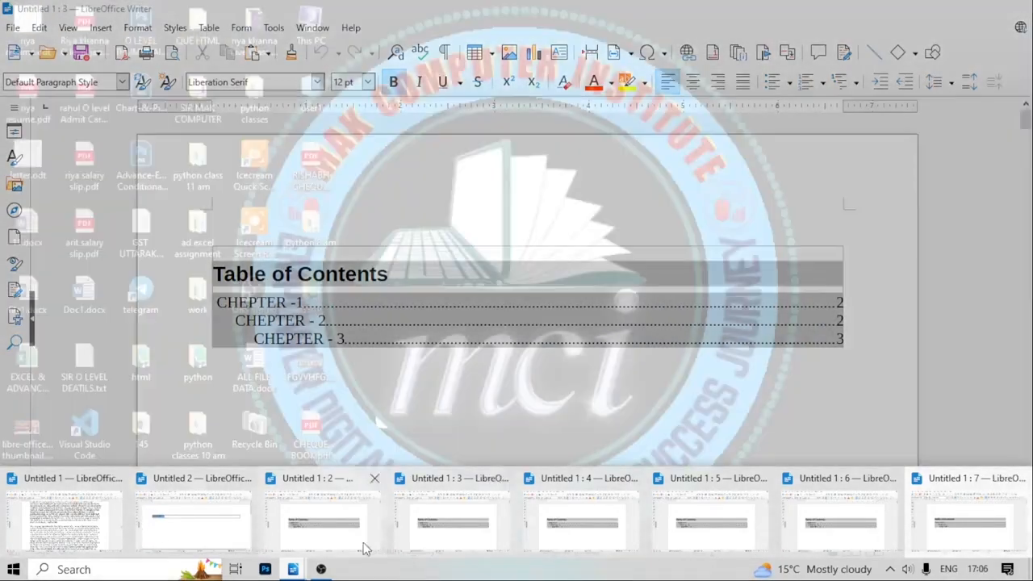
click(226, 517)
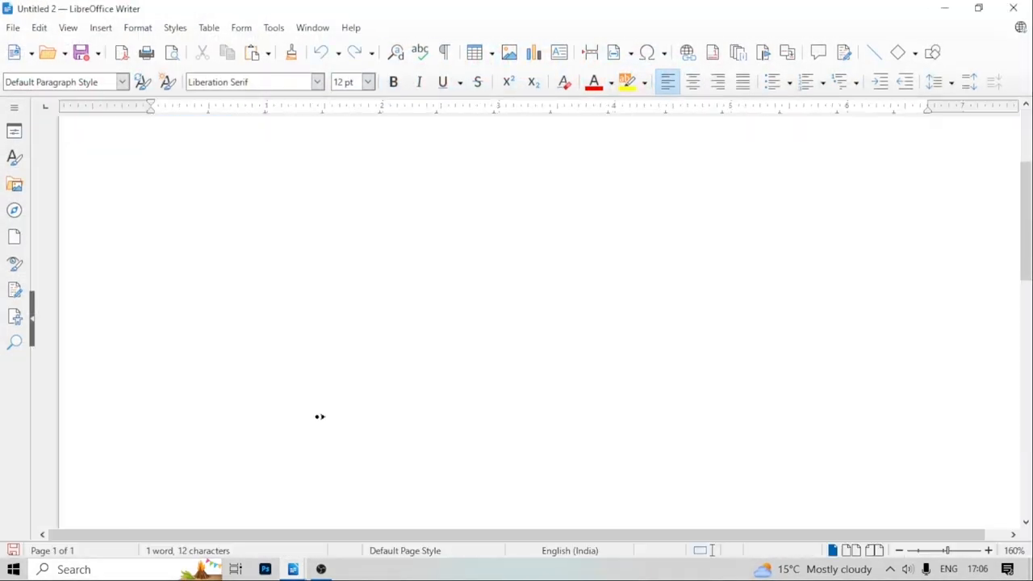
scroll(355, 404, down, 5)
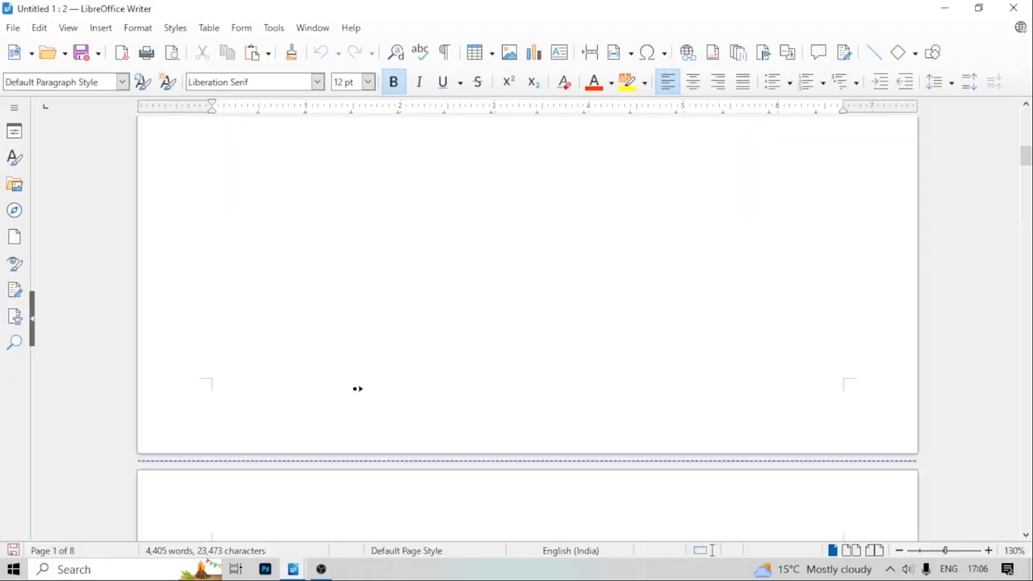
scroll(358, 388, down, 8)
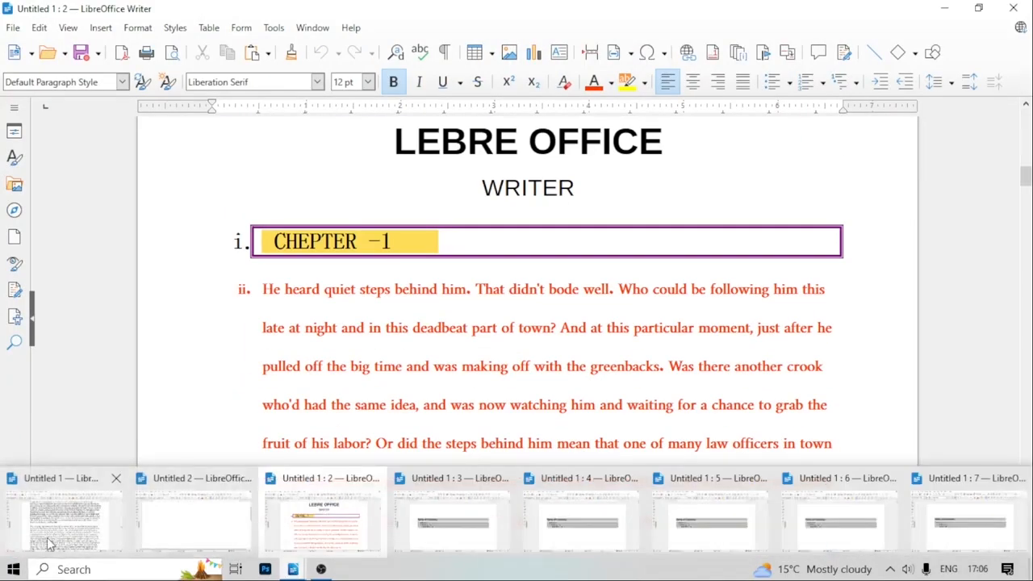
click(68, 544)
scroll(938, 253, up, 10)
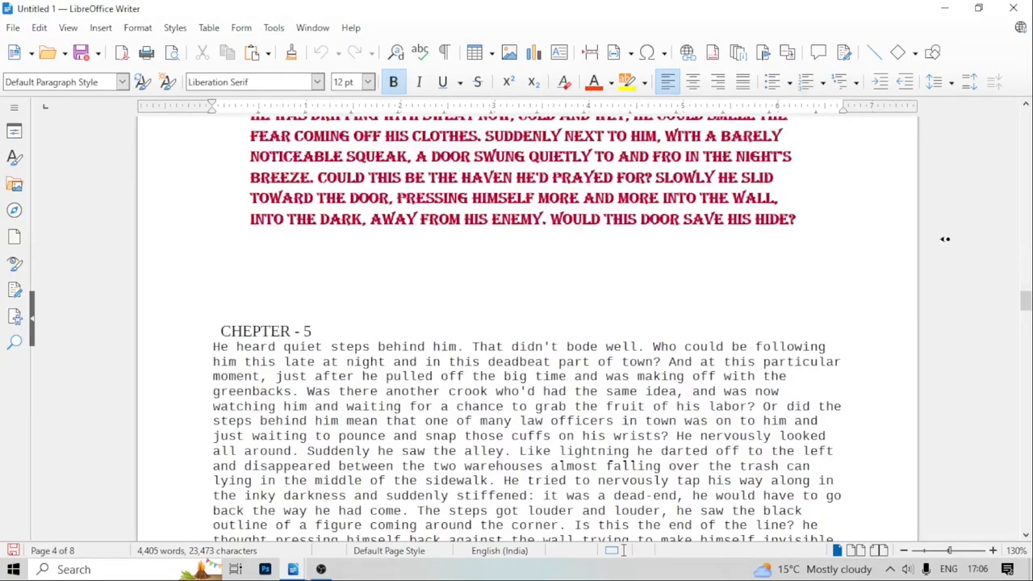
drag(1025, 302, 1026, 186)
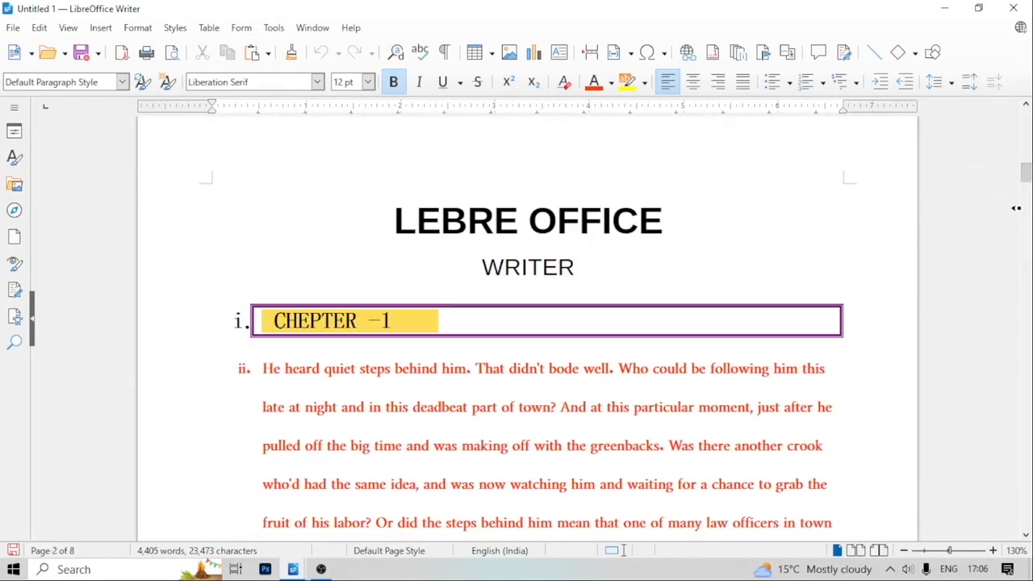
Close the Untitled 1 and Untitled 1 : 2 windows, and close Untitled 2 without saving its changes
click(327, 29)
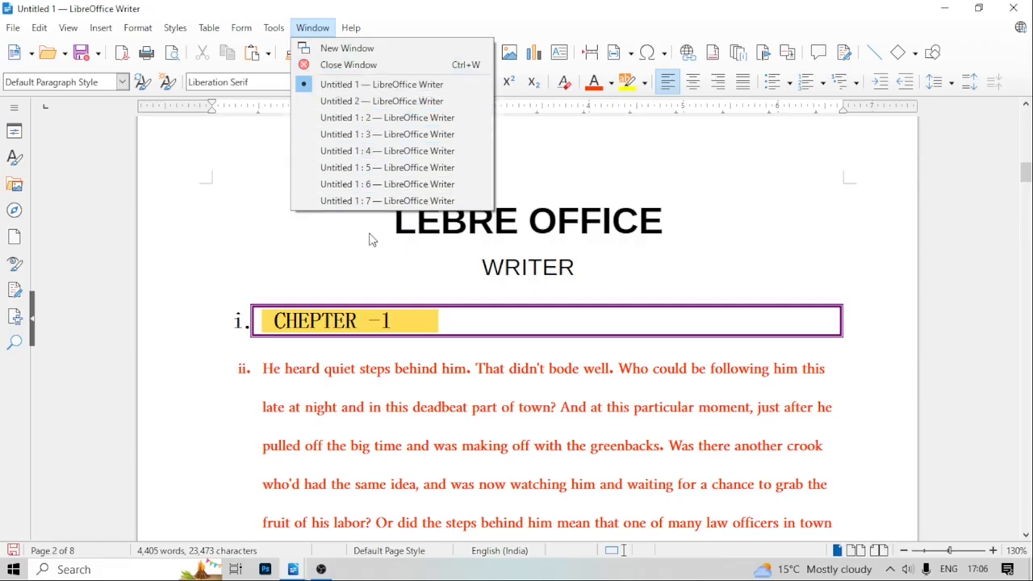
click(331, 65)
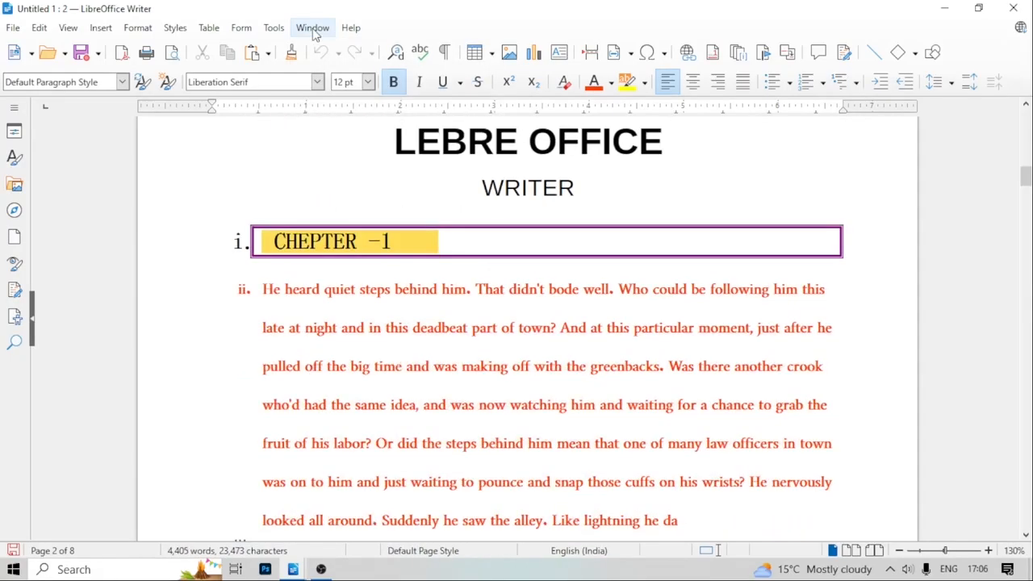
click(313, 29)
click(344, 65)
click(311, 28)
click(335, 65)
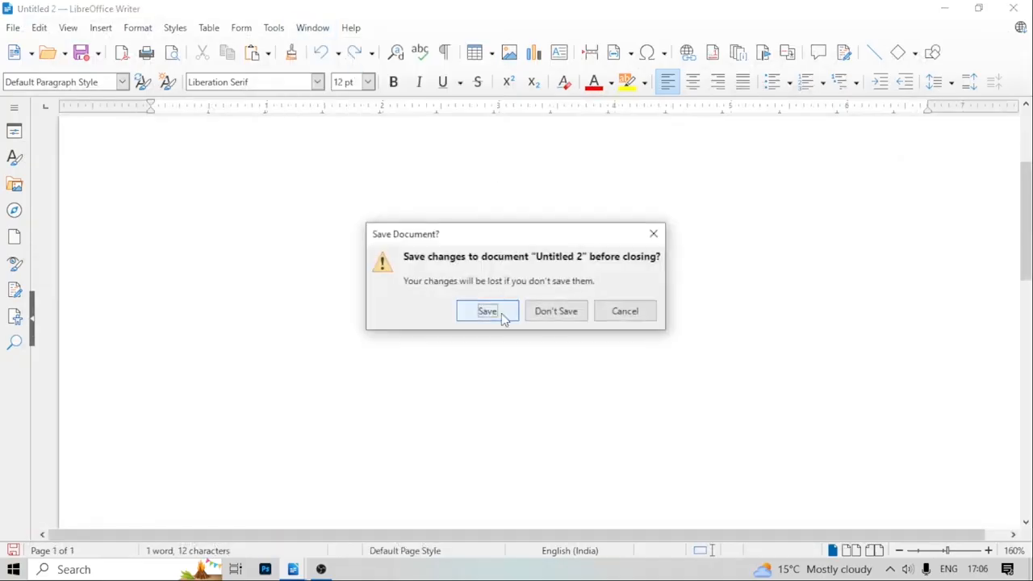
click(533, 316)
Close the extra document windows Untitled 1 : 7 through Untitled 1 : 4, keeping only Untitled 1 : 3 open
click(317, 30)
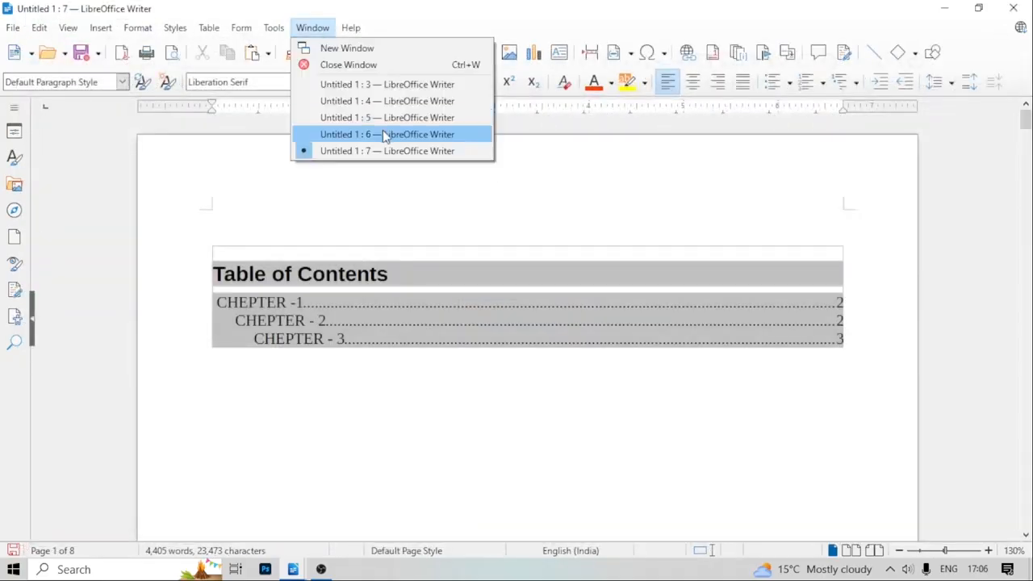
click(334, 65)
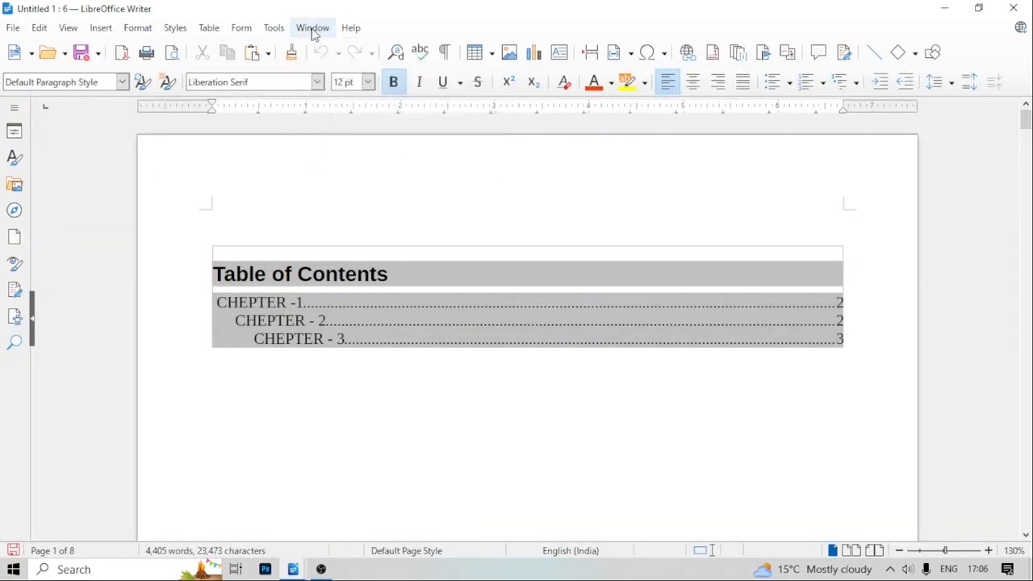
click(313, 28)
click(357, 66)
click(325, 30)
click(355, 68)
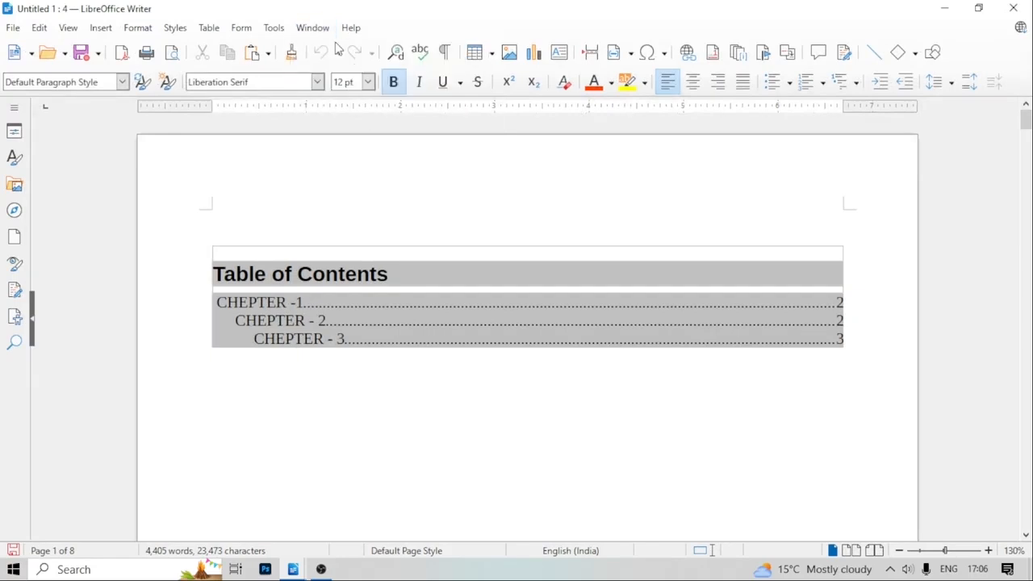
click(313, 28)
click(351, 67)
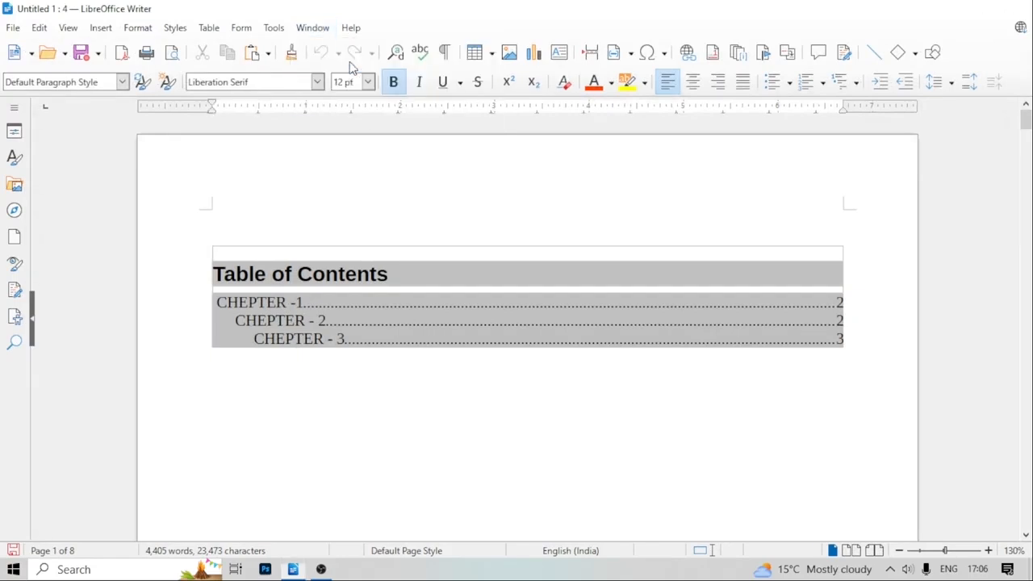
click(313, 28)
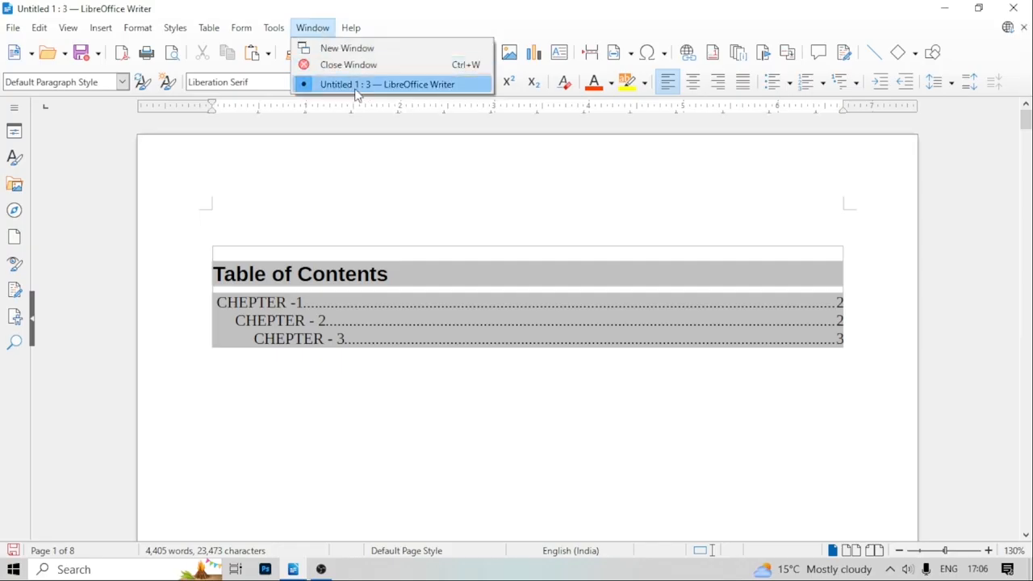
click(318, 33)
click(323, 34)
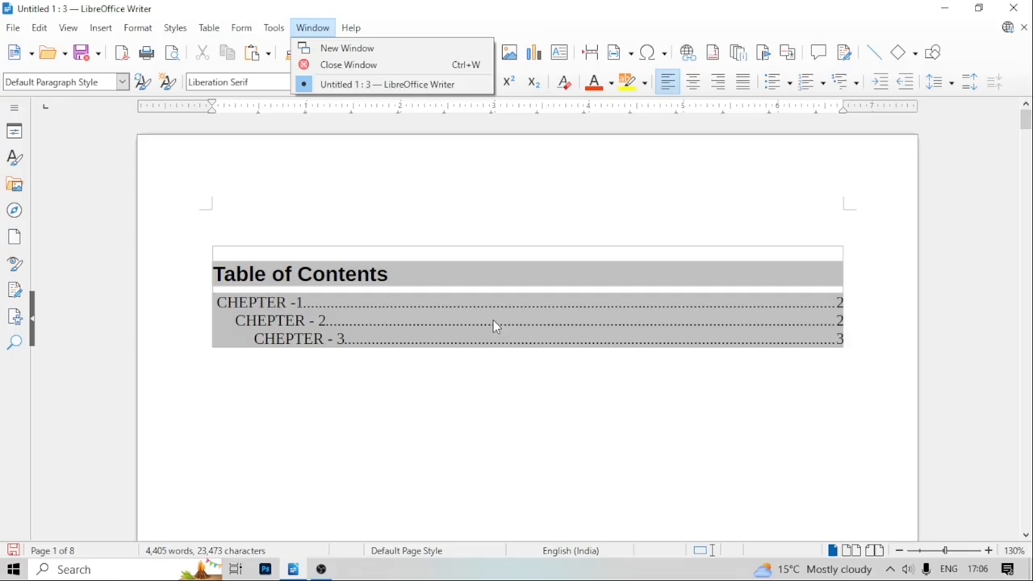
click(499, 407)
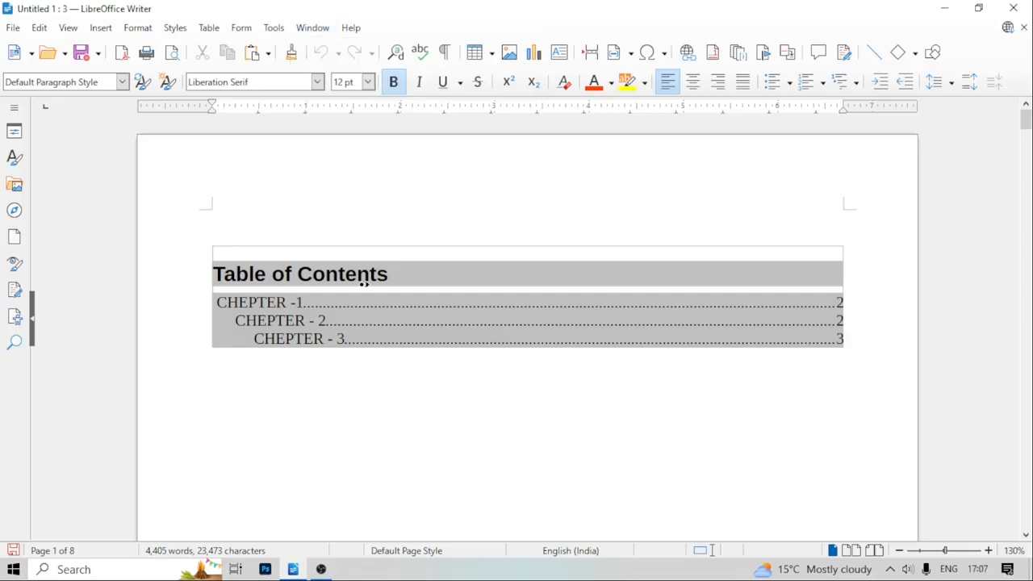
click(314, 30)
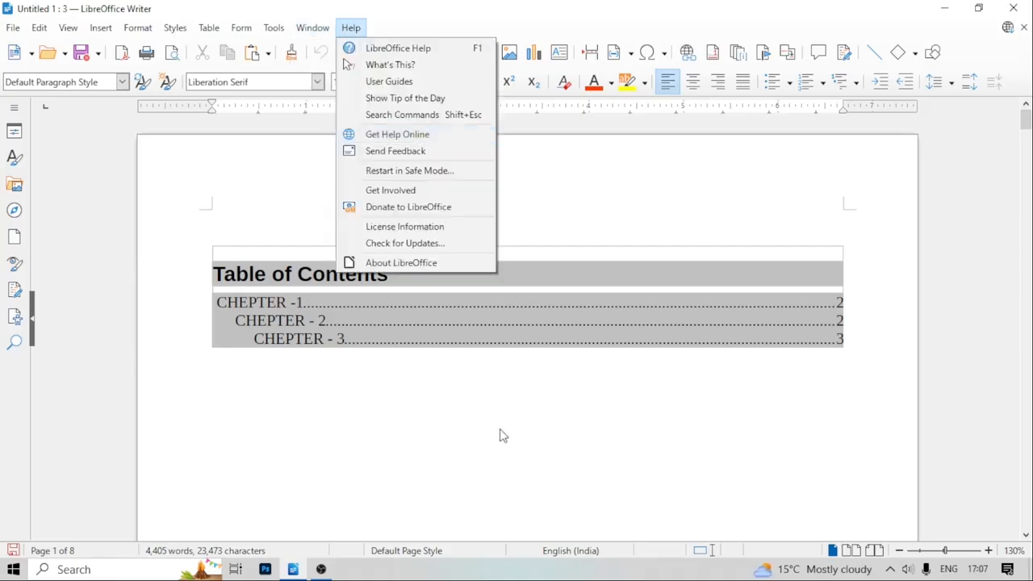
click(546, 435)
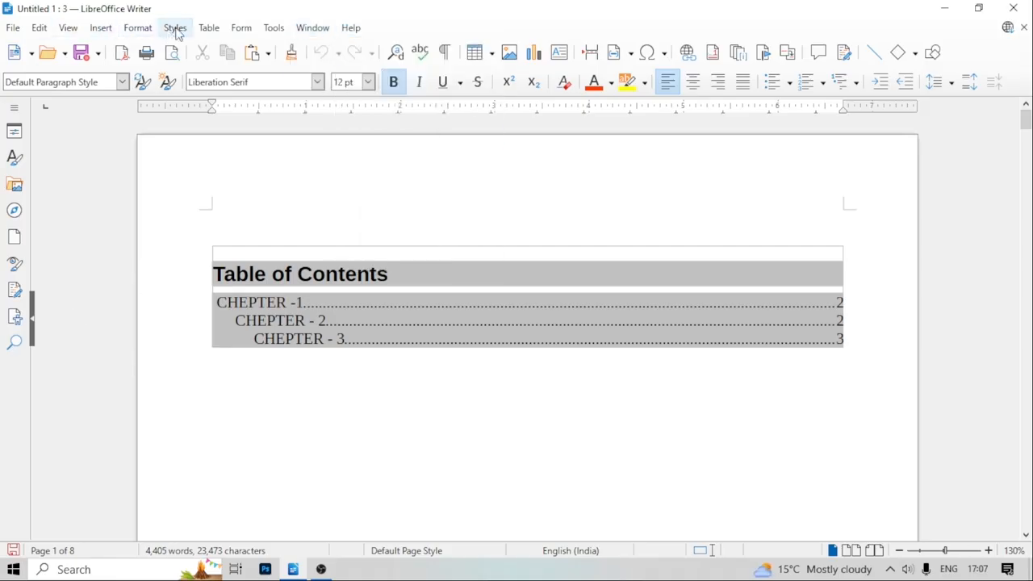